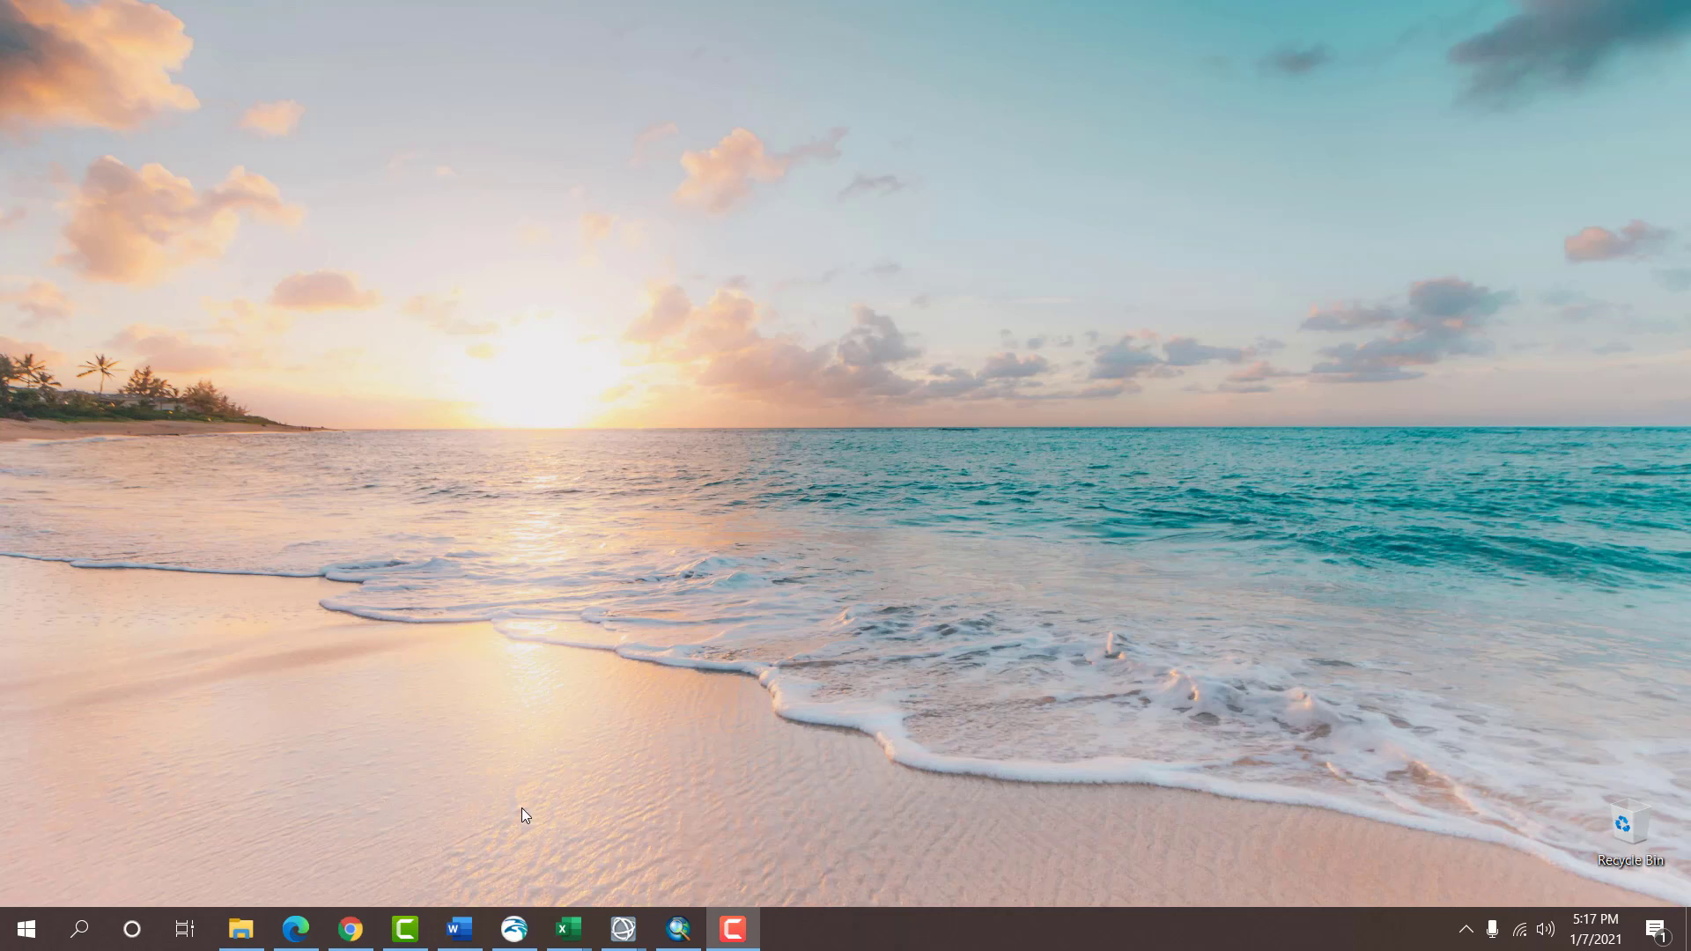
# Switch to the Word document DATA YANG DIGUNAKAN and review the four items under "Data yang digunakan".
pyautogui.click(459, 929)
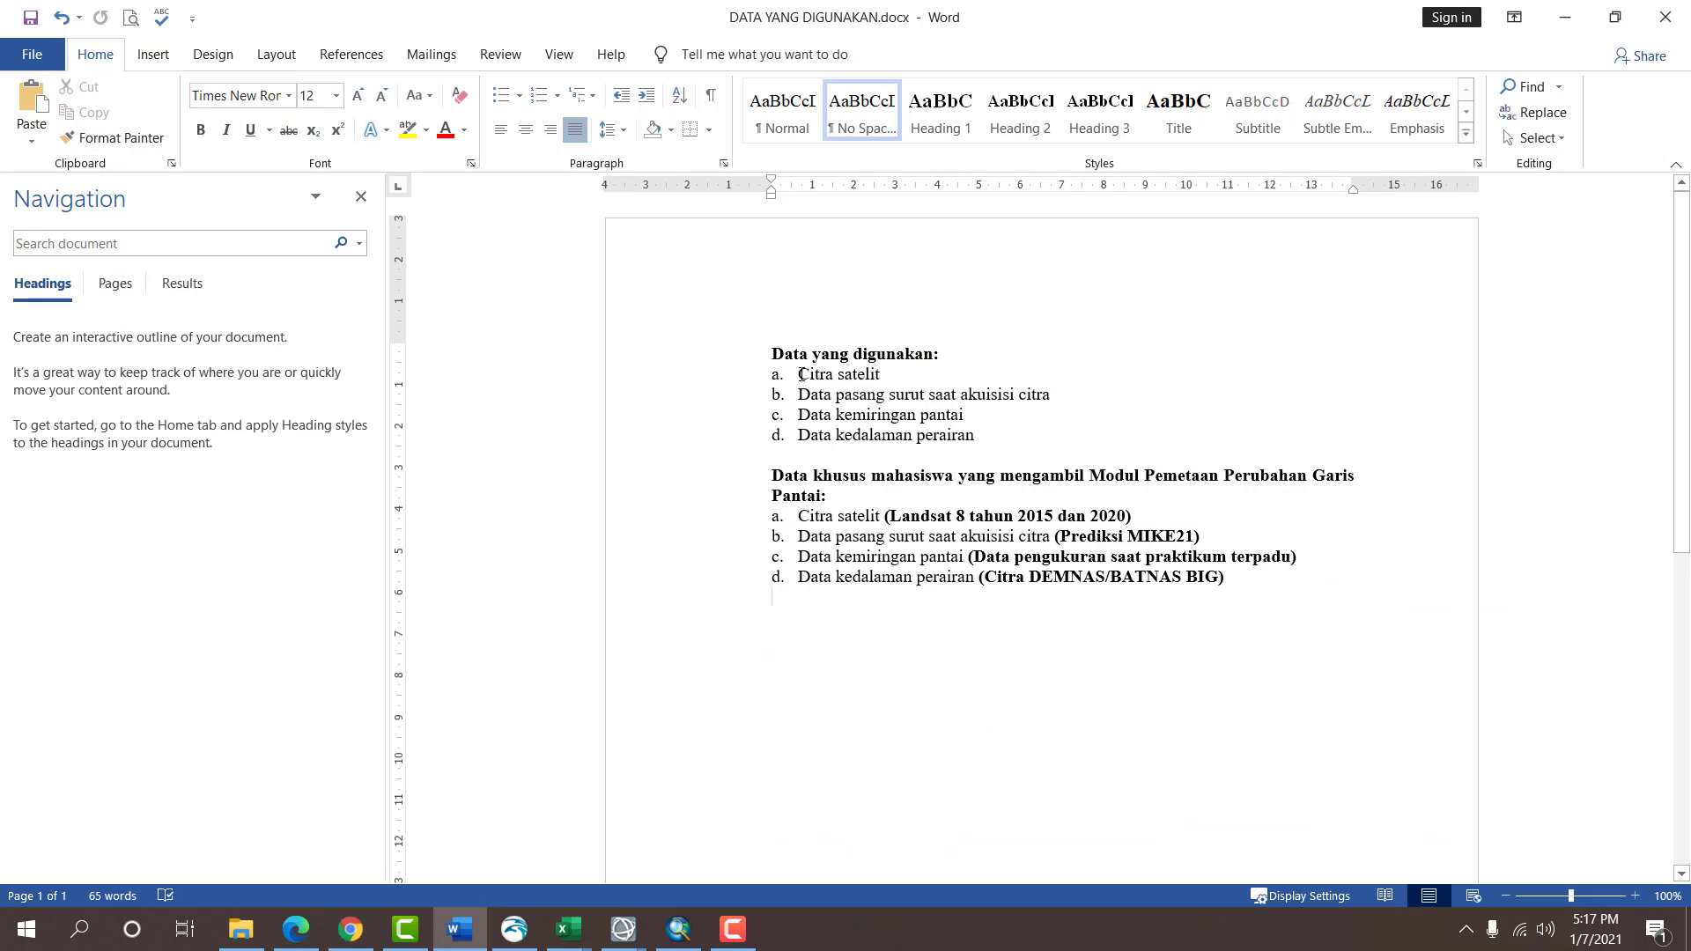
pyautogui.moveTo(801, 374); pyautogui.dragTo(895, 372)
pyautogui.click(883, 392)
pyautogui.moveTo(801, 396); pyautogui.dragTo(1057, 398)
pyautogui.click(994, 456)
pyautogui.moveTo(810, 420); pyautogui.dragTo(972, 417)
pyautogui.moveTo(820, 436); pyautogui.dragTo(977, 435)
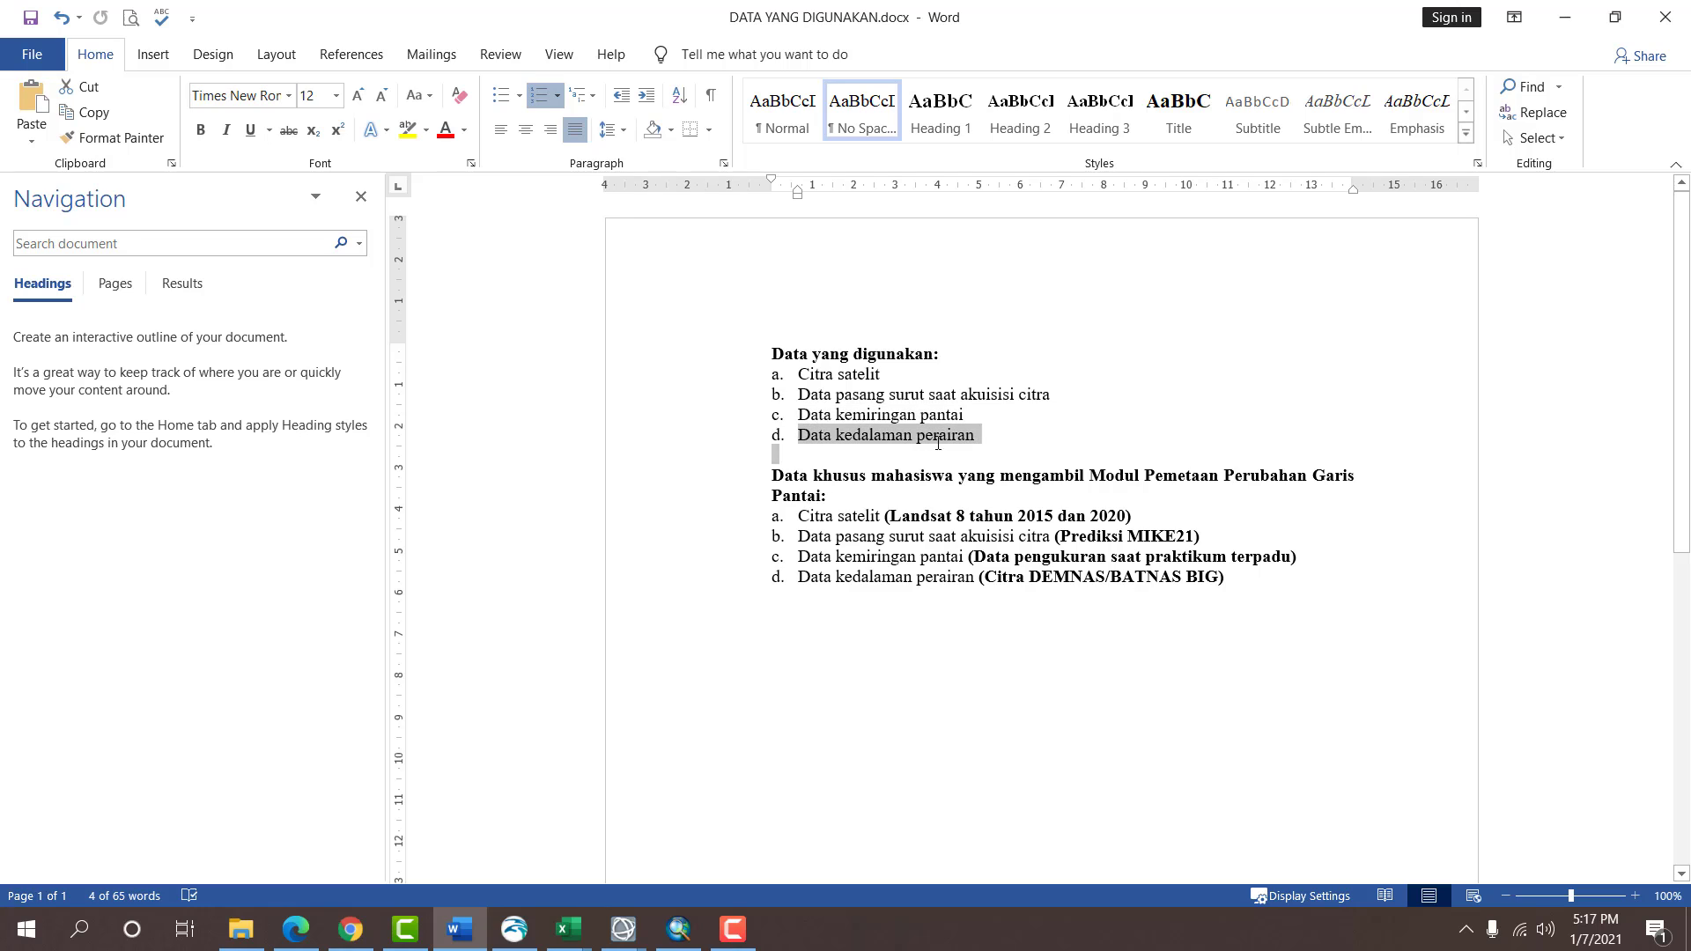
pyautogui.click(872, 435)
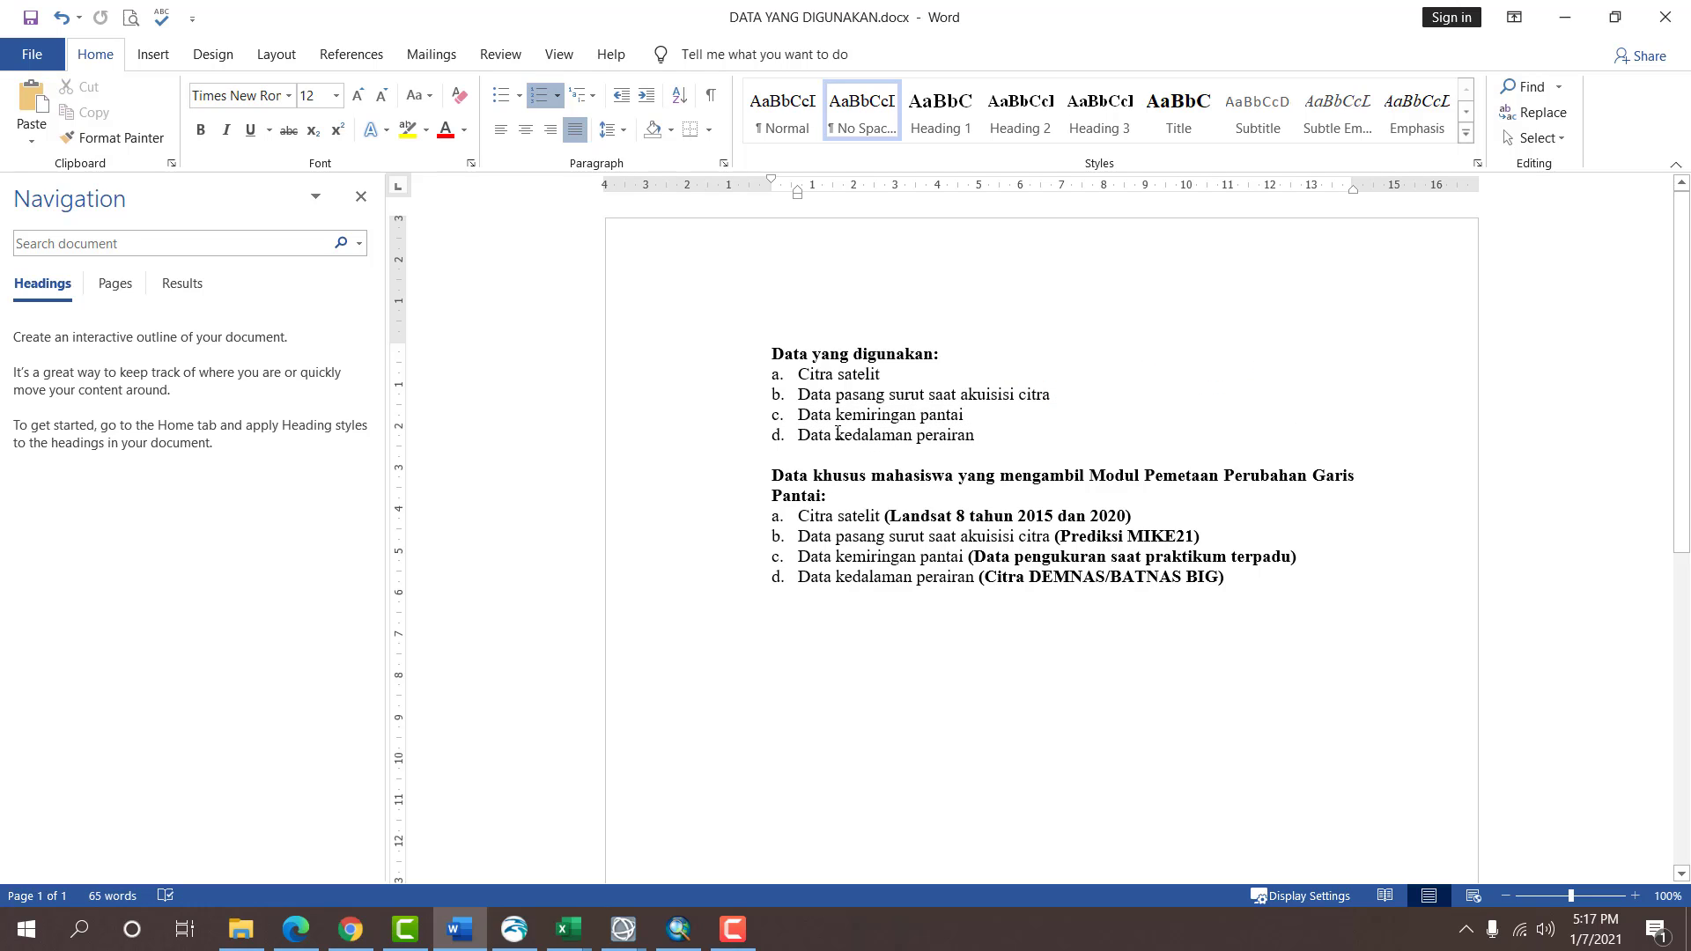
# Examine the beach slope and water depth items, "Data kemiringan pantai" and "Data kedalaman perairan", in the first list.
pyautogui.moveTo(796, 421); pyautogui.dragTo(972, 418)
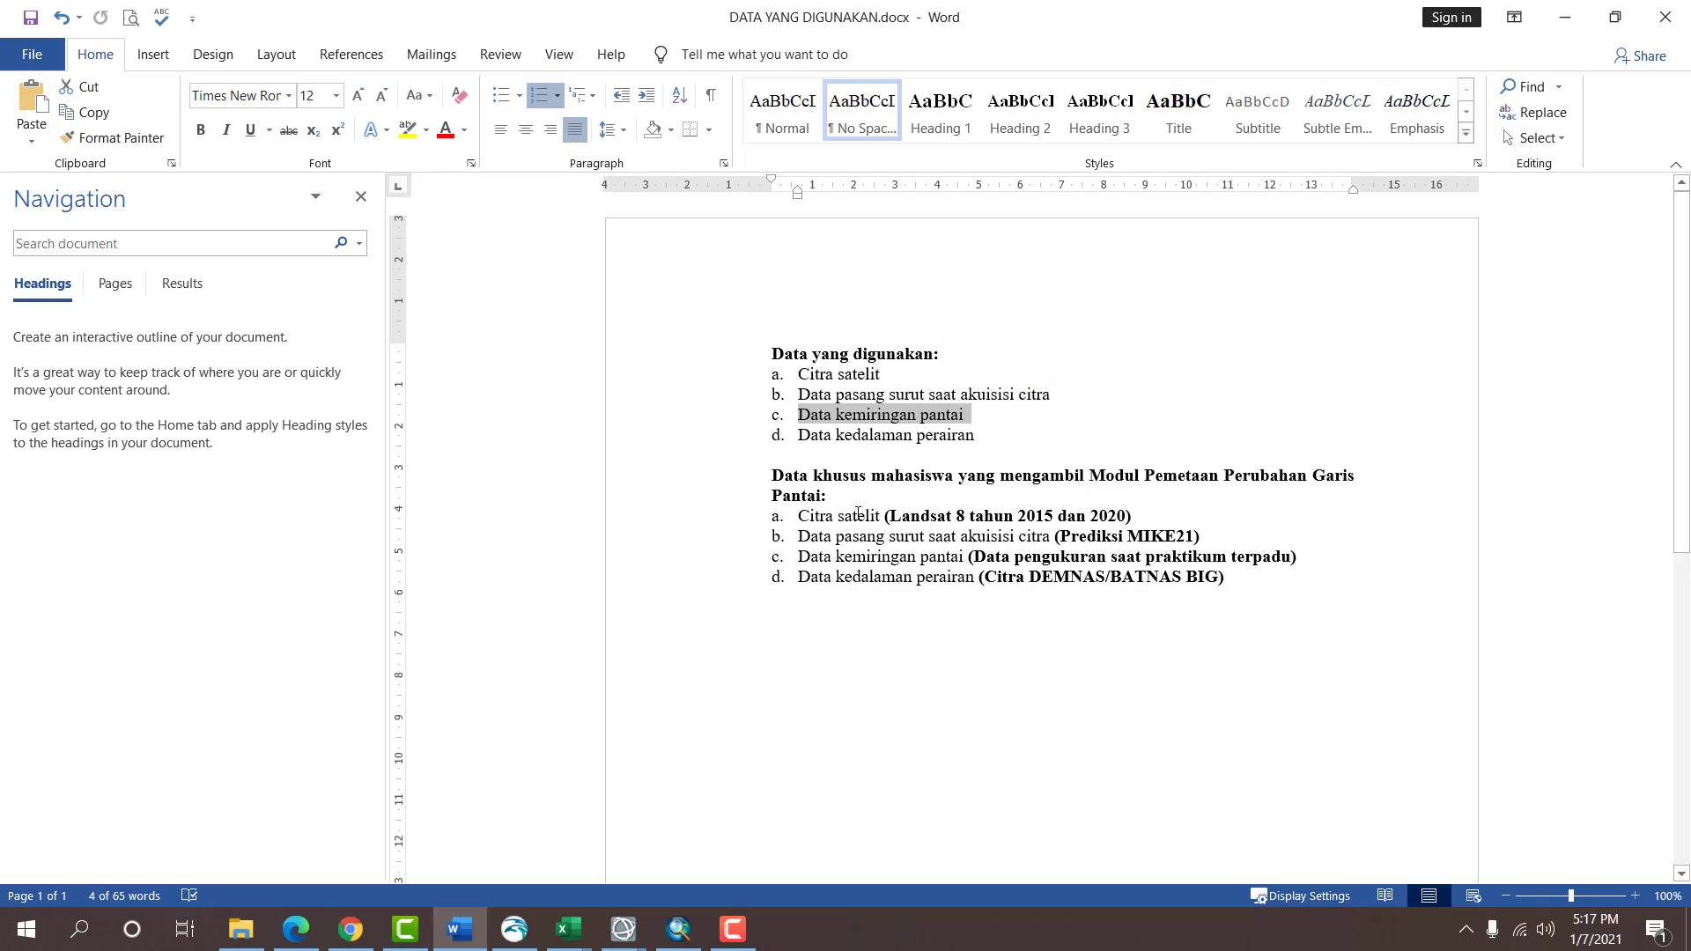
pyautogui.click(900, 450)
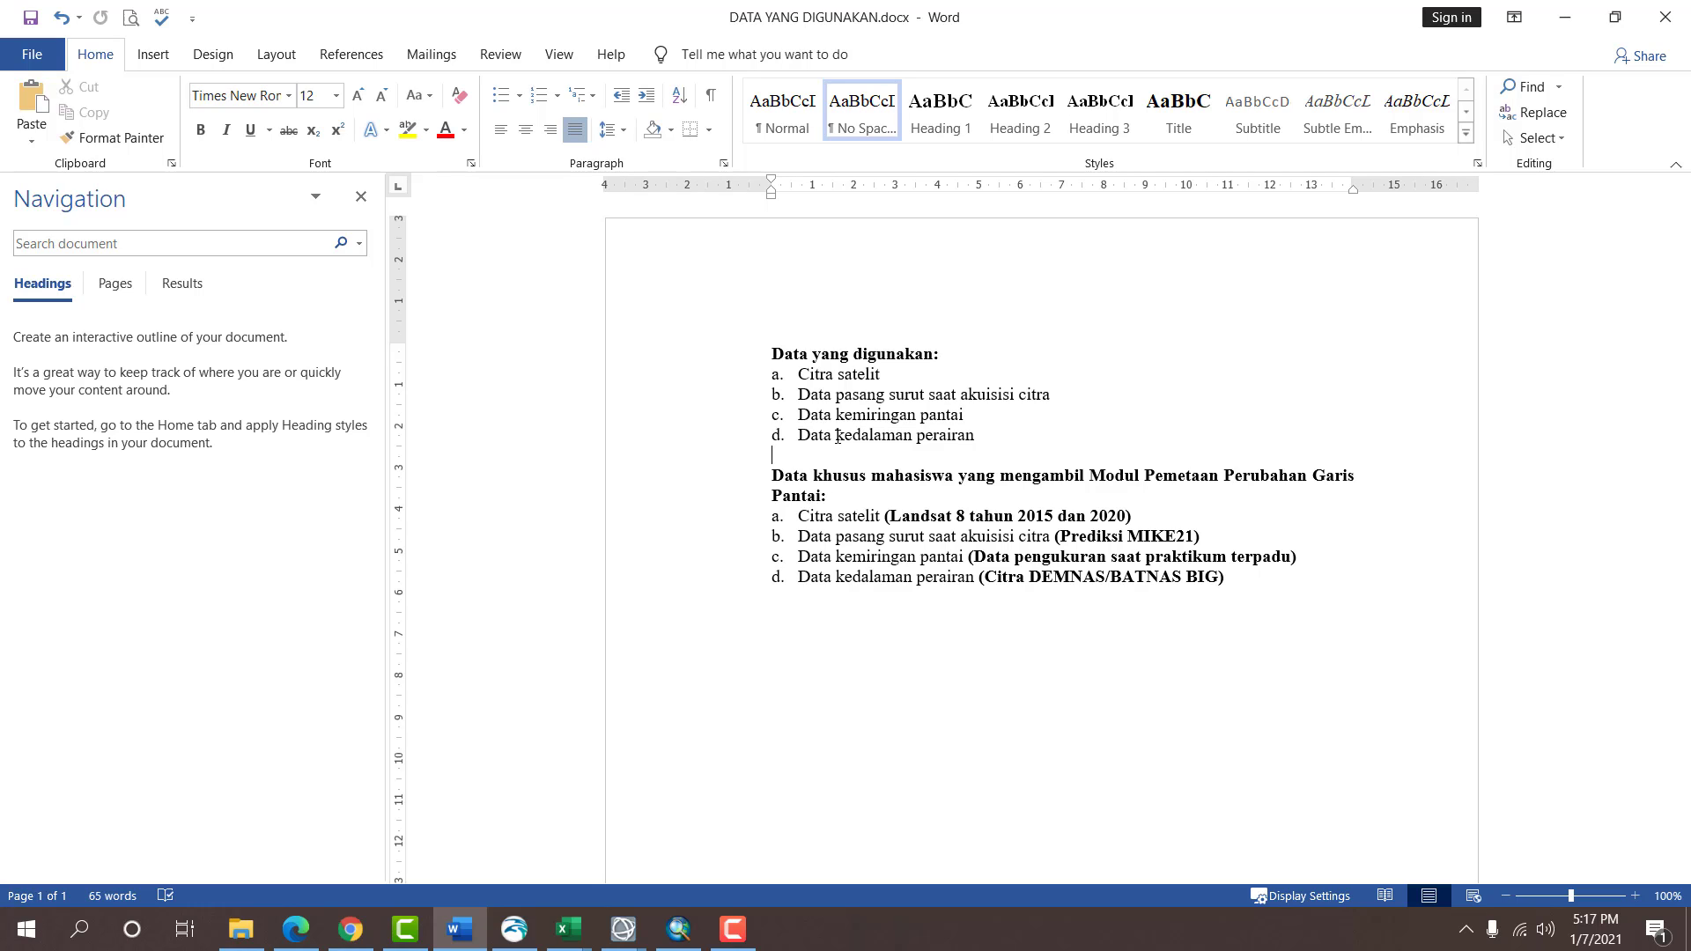
pyautogui.moveTo(799, 436); pyautogui.dragTo(986, 433)
pyautogui.click(1011, 441)
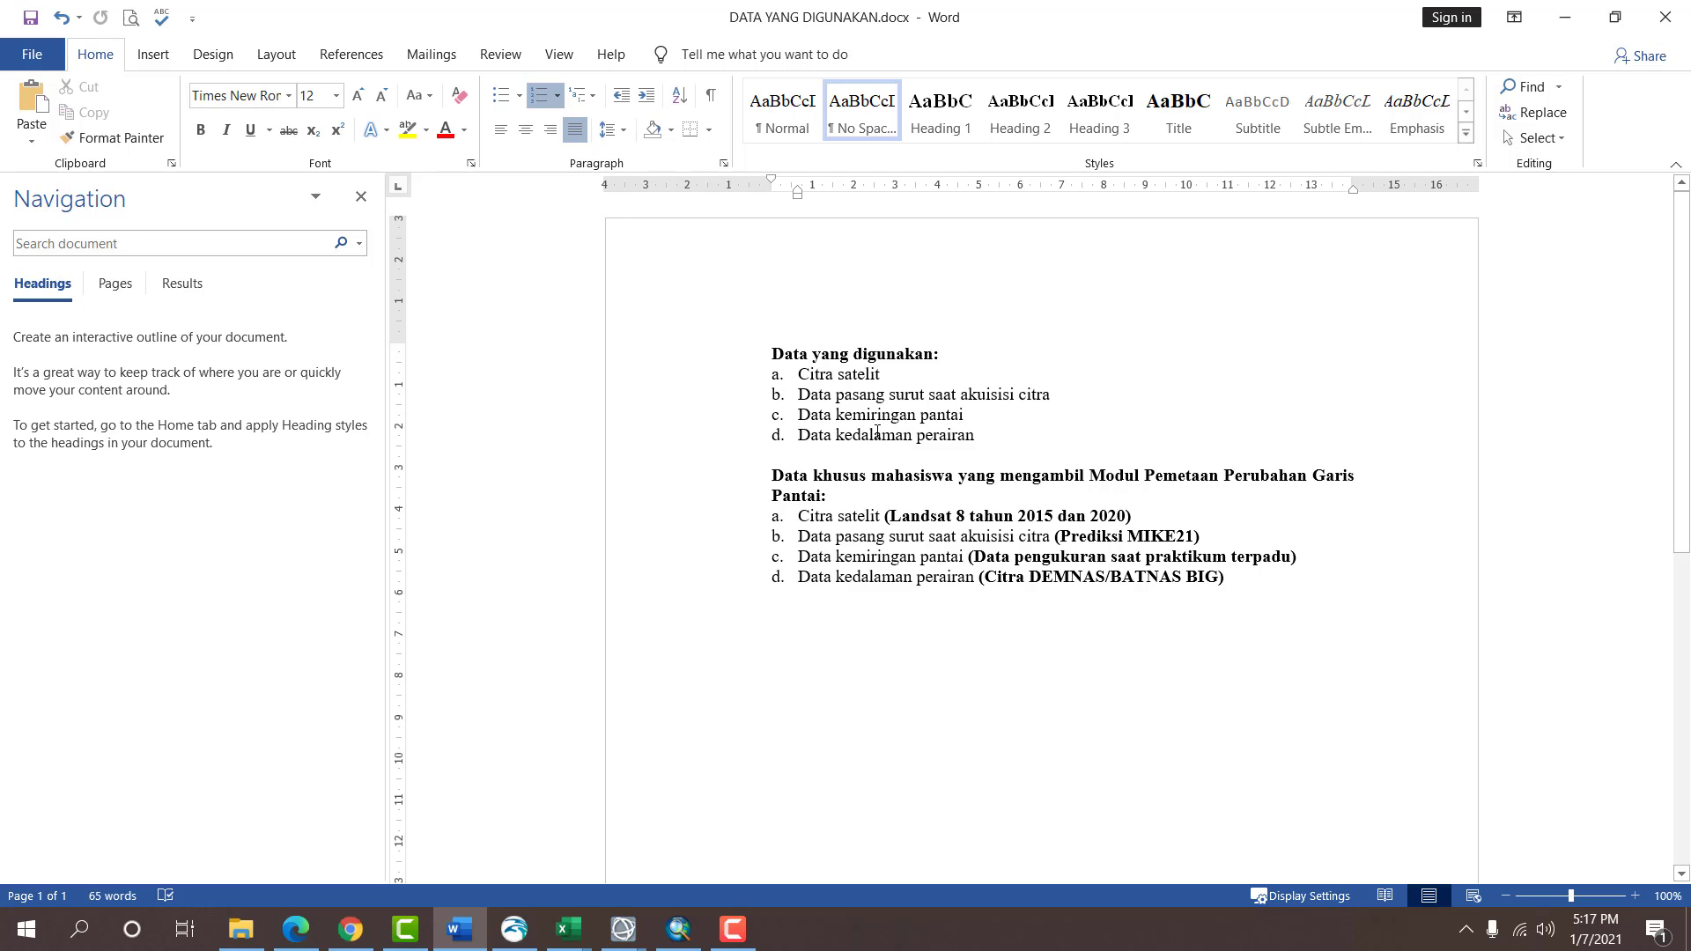
pyautogui.moveTo(793, 436); pyautogui.dragTo(978, 437)
pyautogui.click(903, 440)
pyautogui.moveTo(914, 420); pyautogui.dragTo(916, 419)
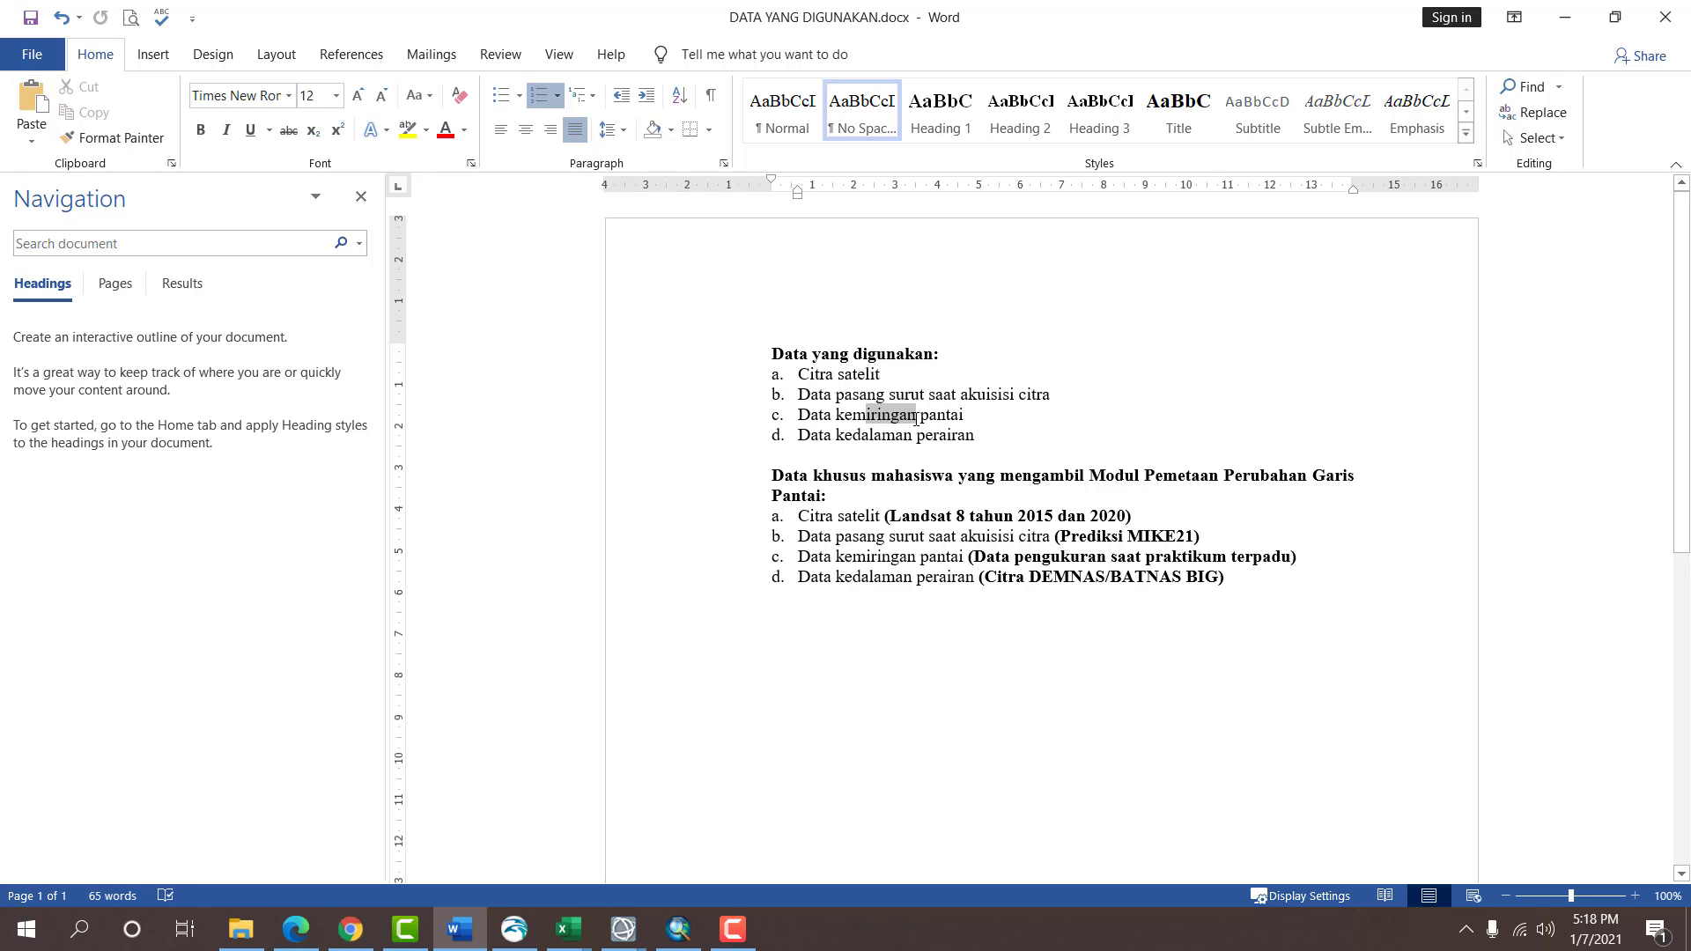
pyautogui.click(1027, 426)
pyautogui.scroll(-1, 935, 483)
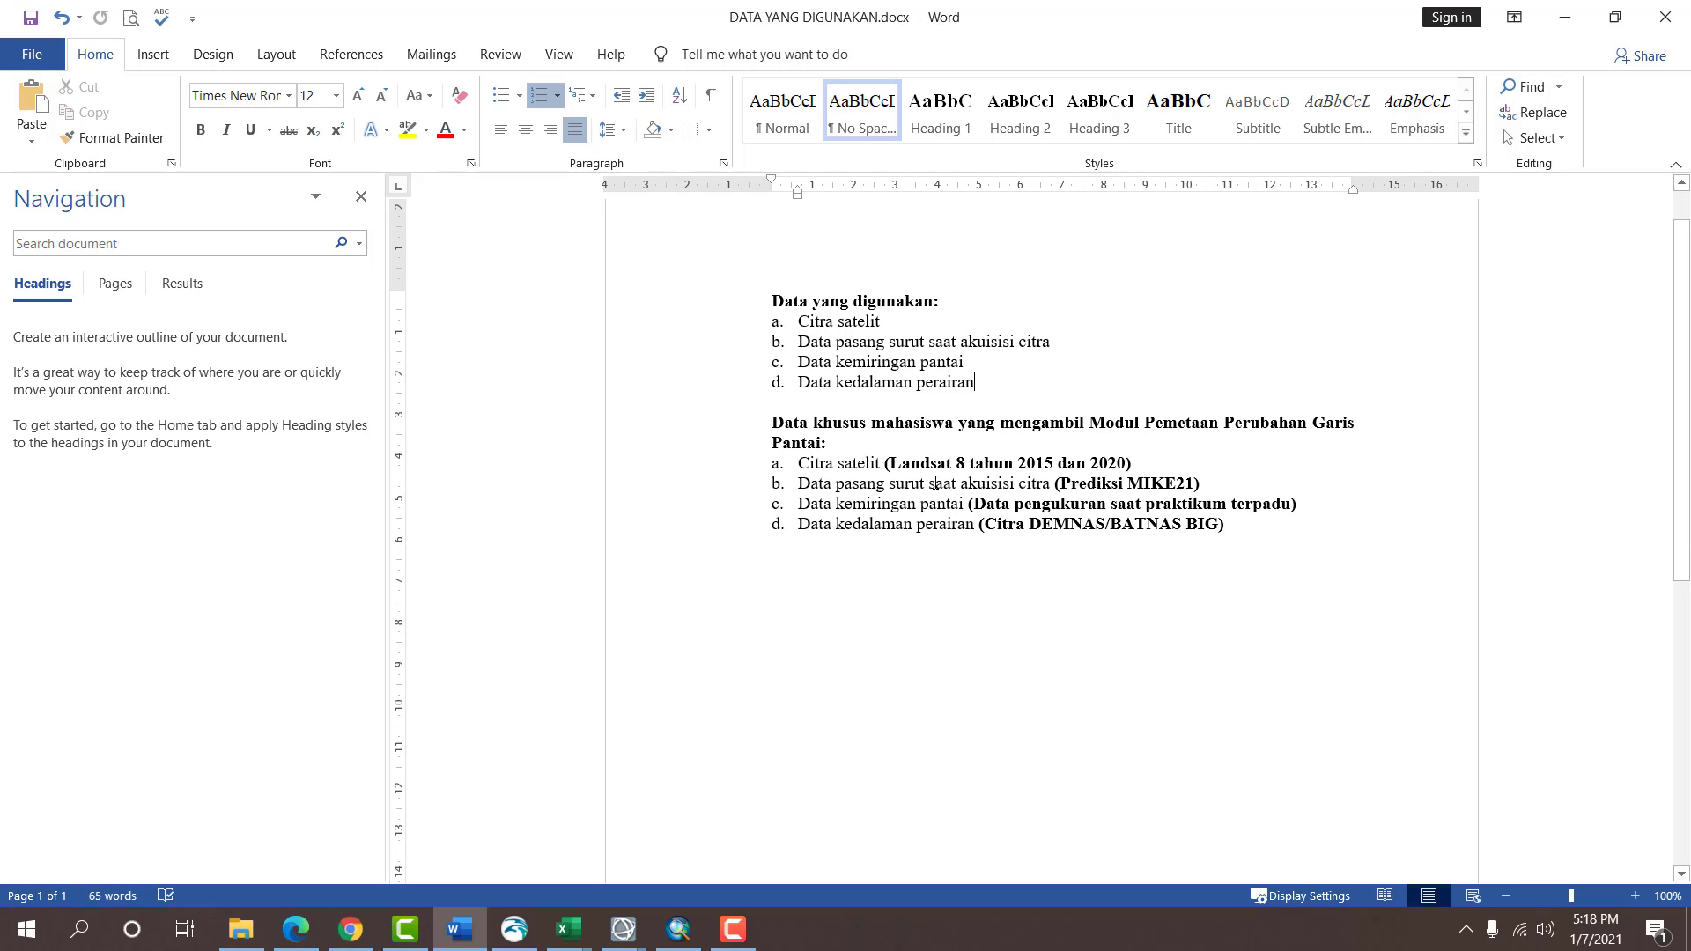
# Examine the data source named for each item in the list for students taking Modul Pemetaan Perubahan Garis Pantai.
pyautogui.moveTo(809, 463); pyautogui.dragTo(1140, 466)
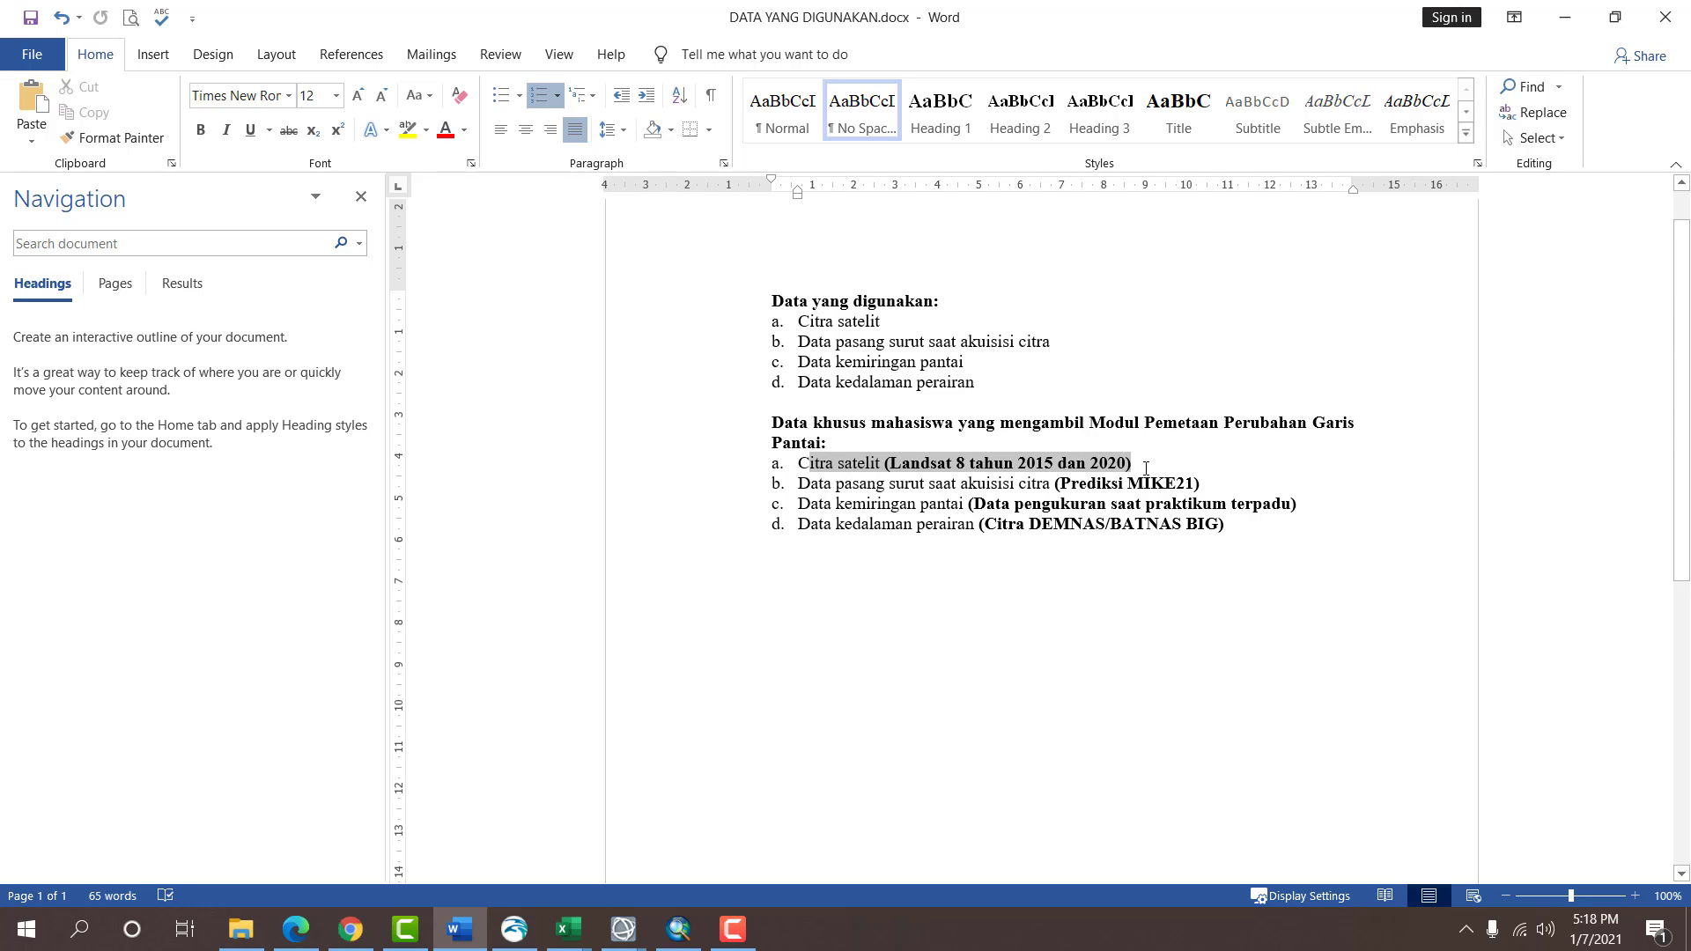
pyautogui.click(972, 498)
pyautogui.moveTo(1039, 480); pyautogui.dragTo(1207, 483)
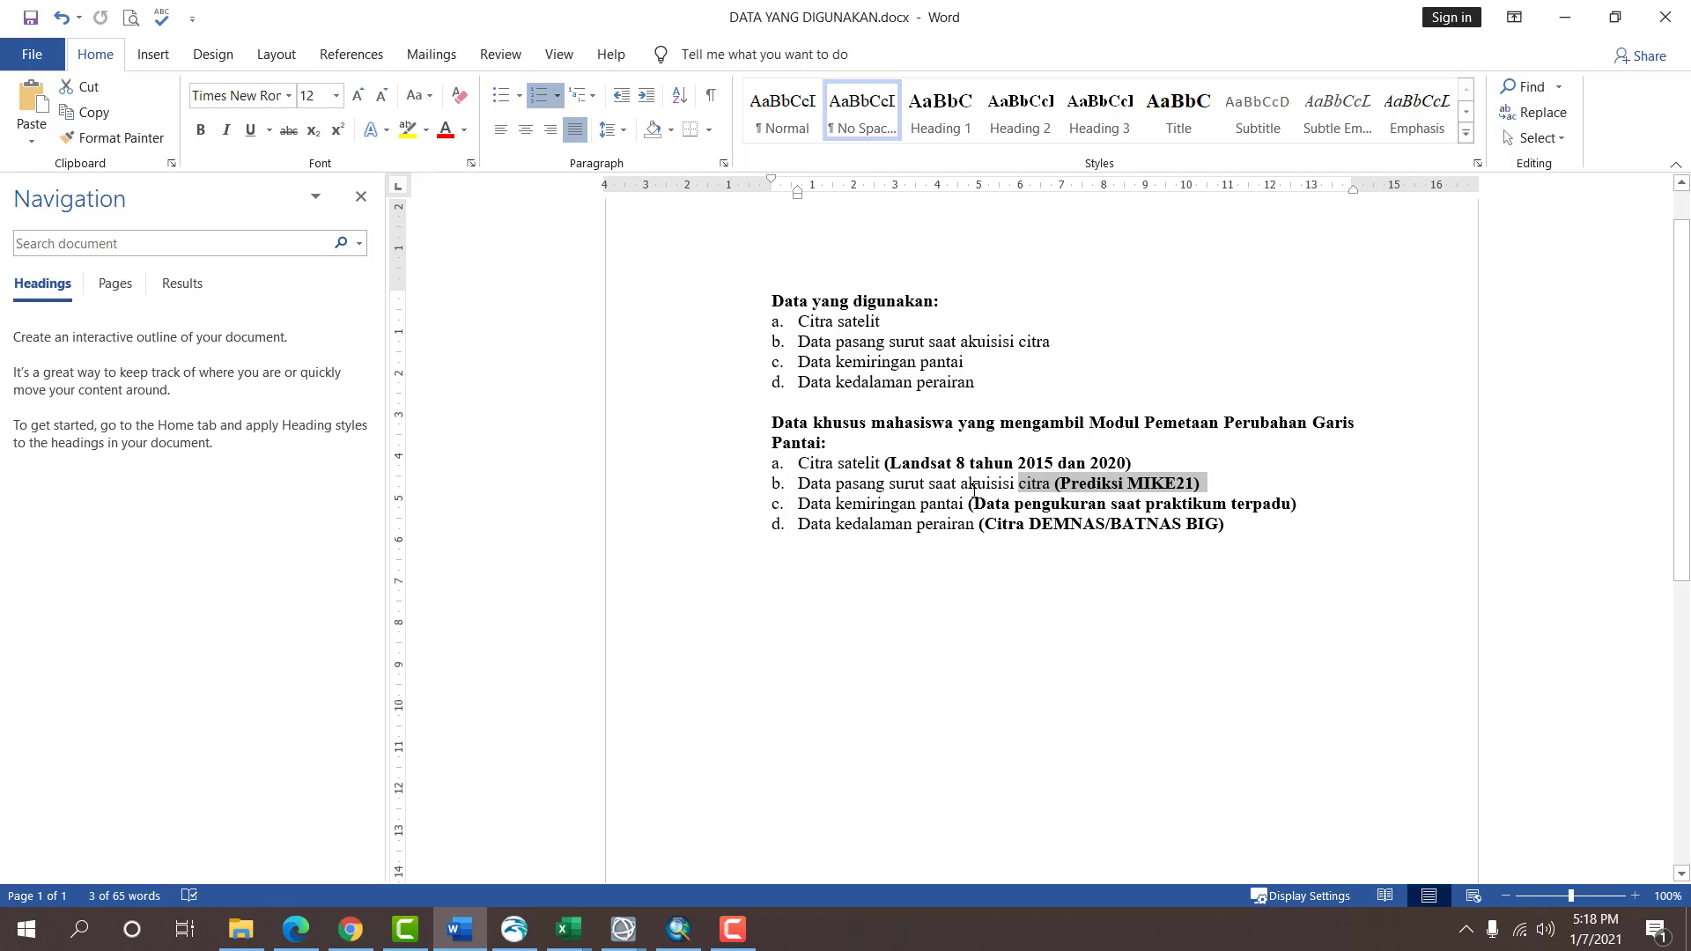
pyautogui.moveTo(980, 509); pyautogui.dragTo(1312, 512)
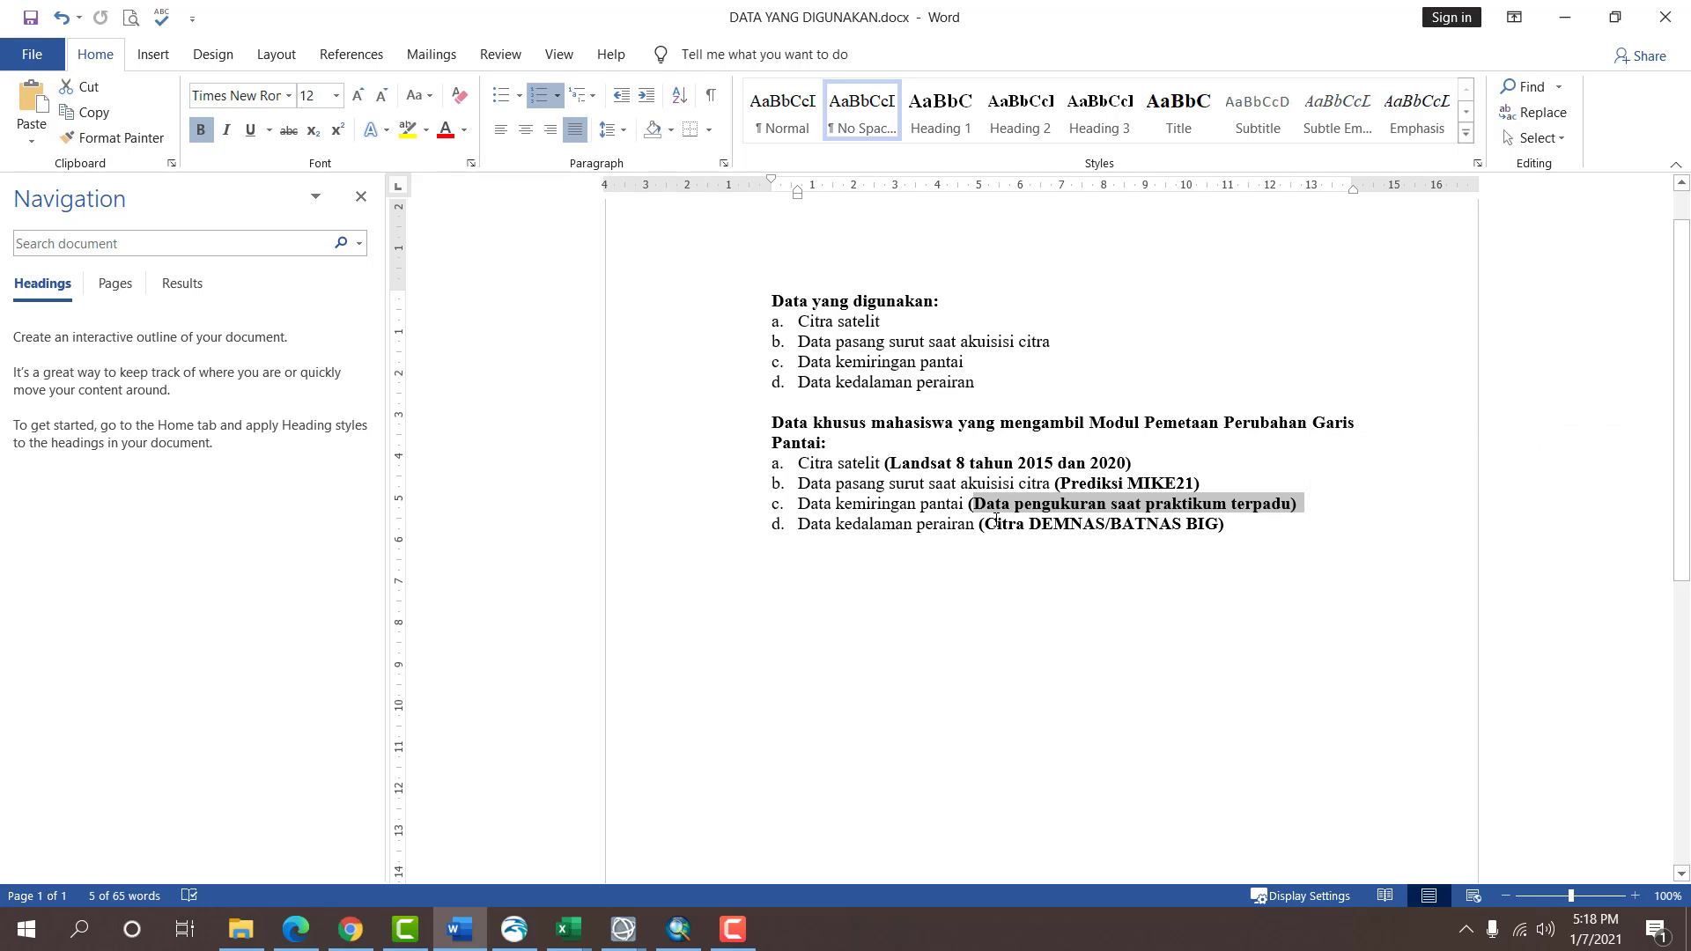
pyautogui.moveTo(829, 535); pyautogui.dragTo(1229, 519)
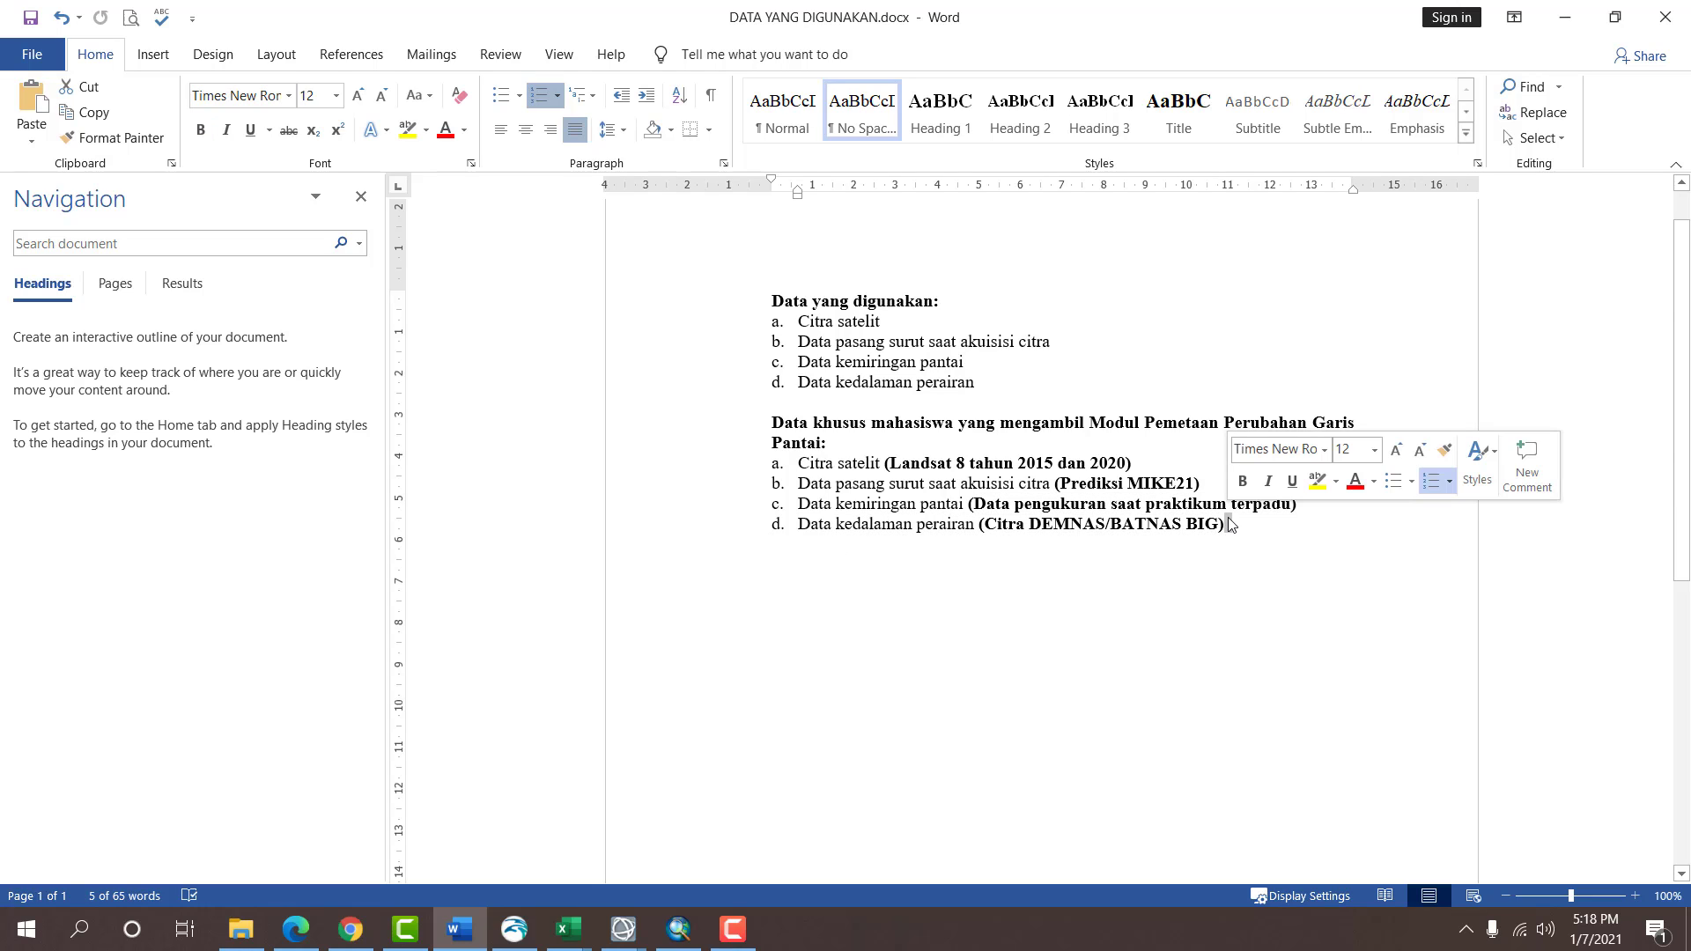
pyautogui.click(1071, 526)
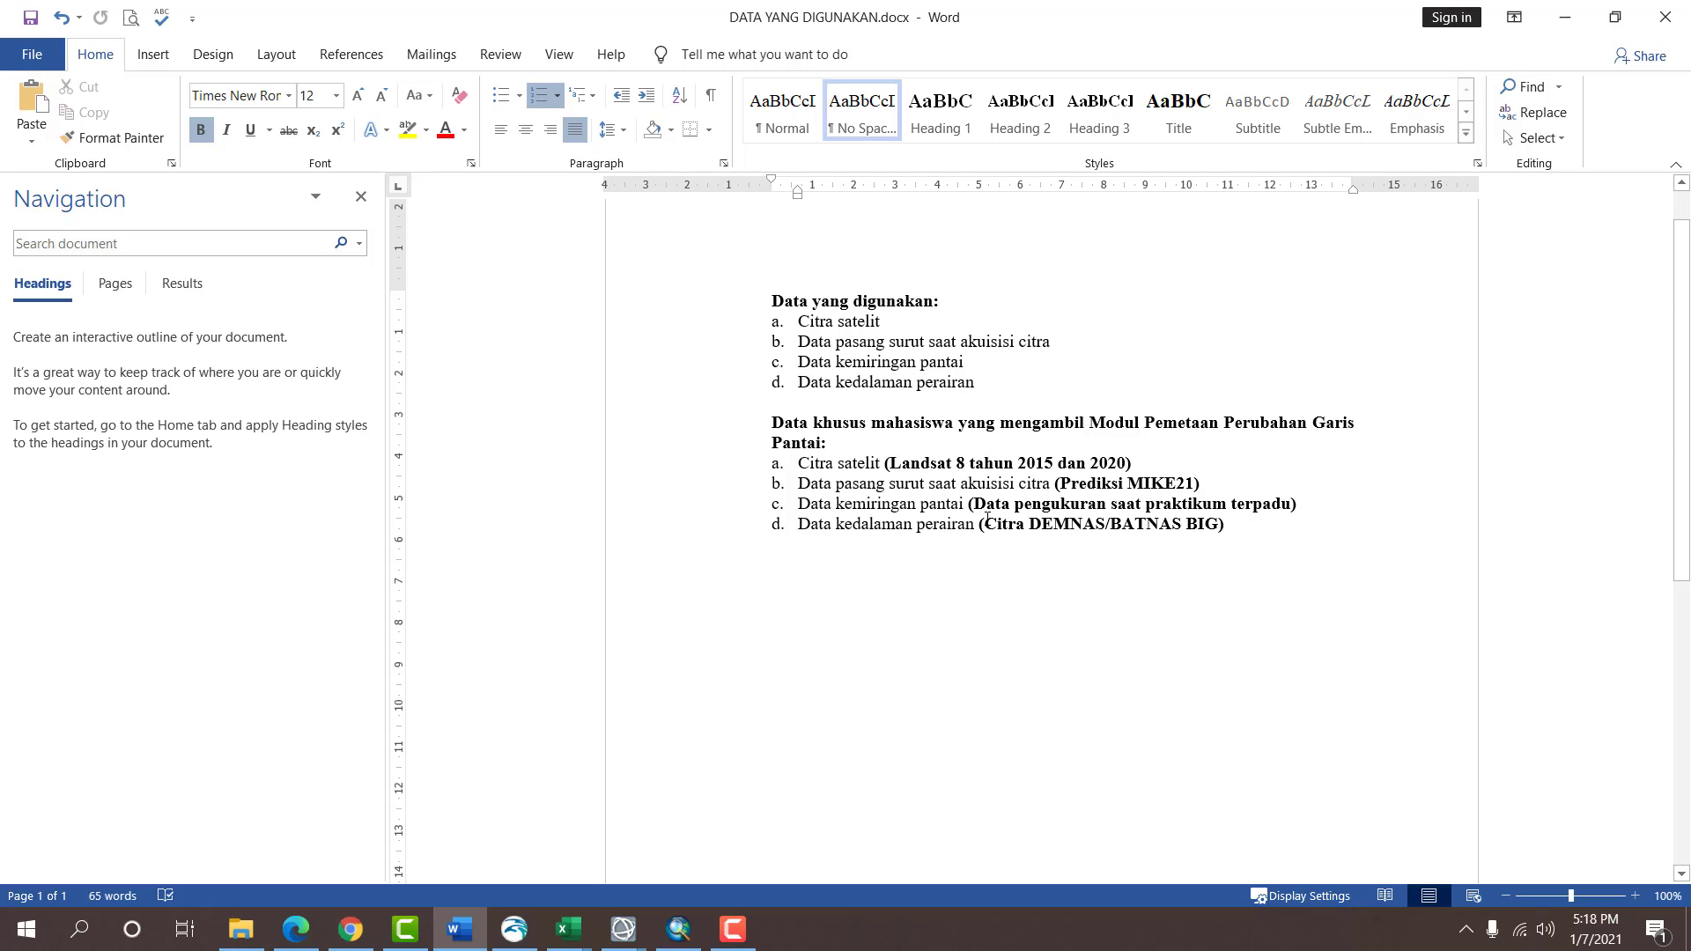
pyautogui.moveTo(988, 523); pyautogui.dragTo(1232, 521)
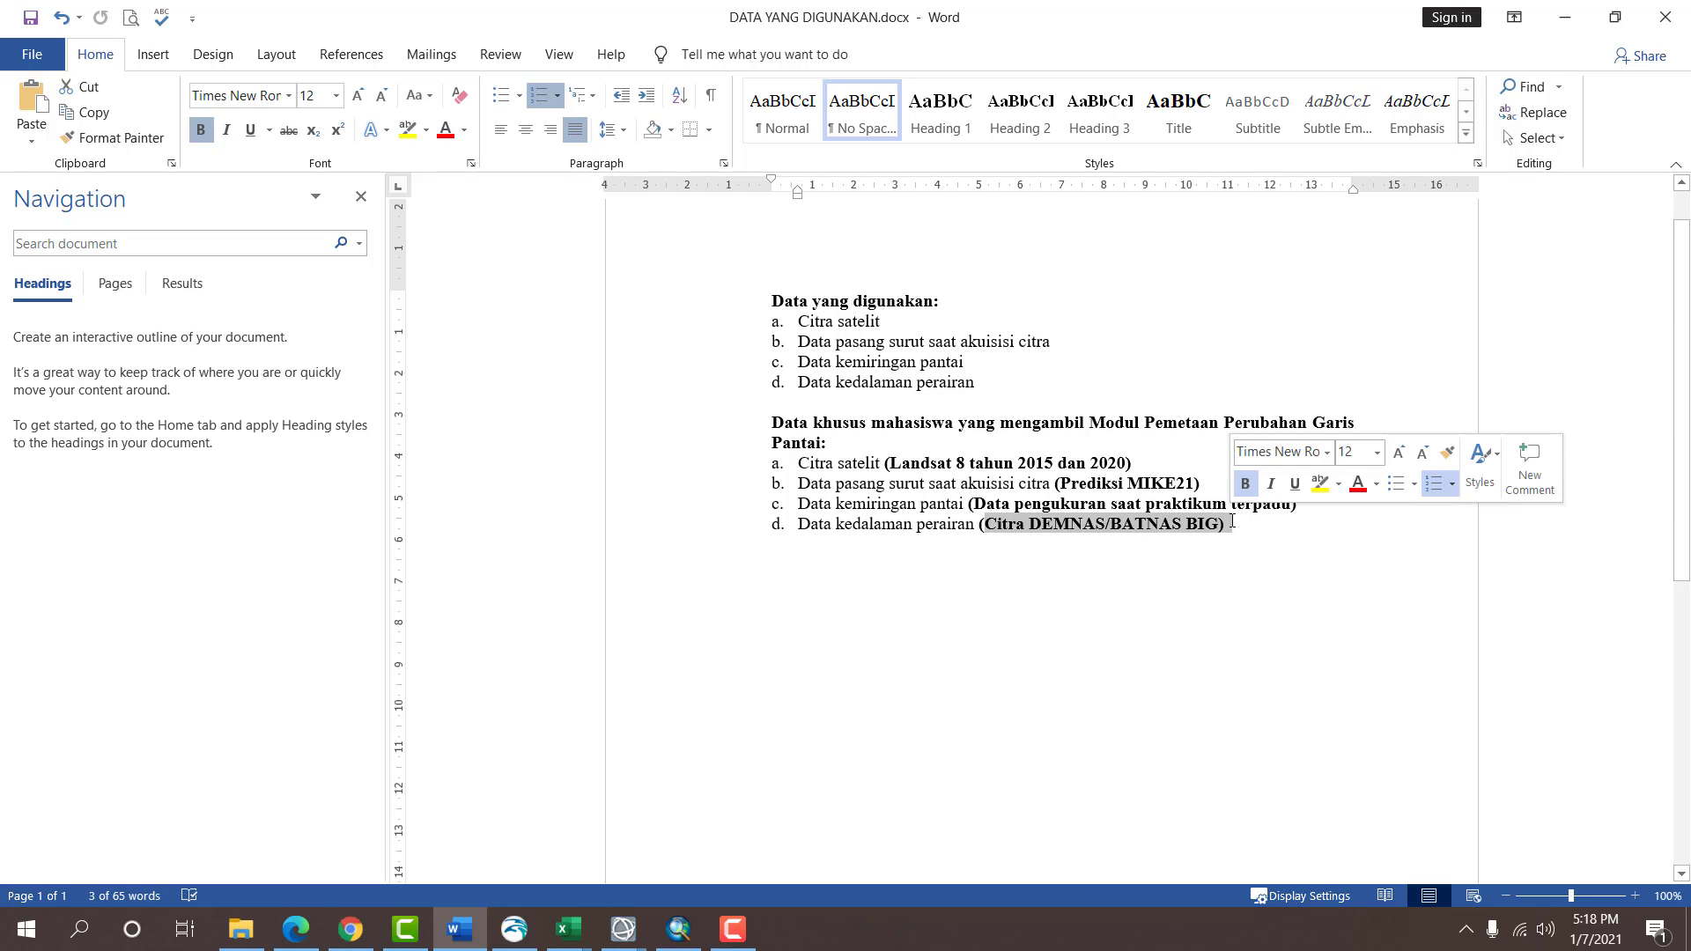
pyautogui.click(984, 519)
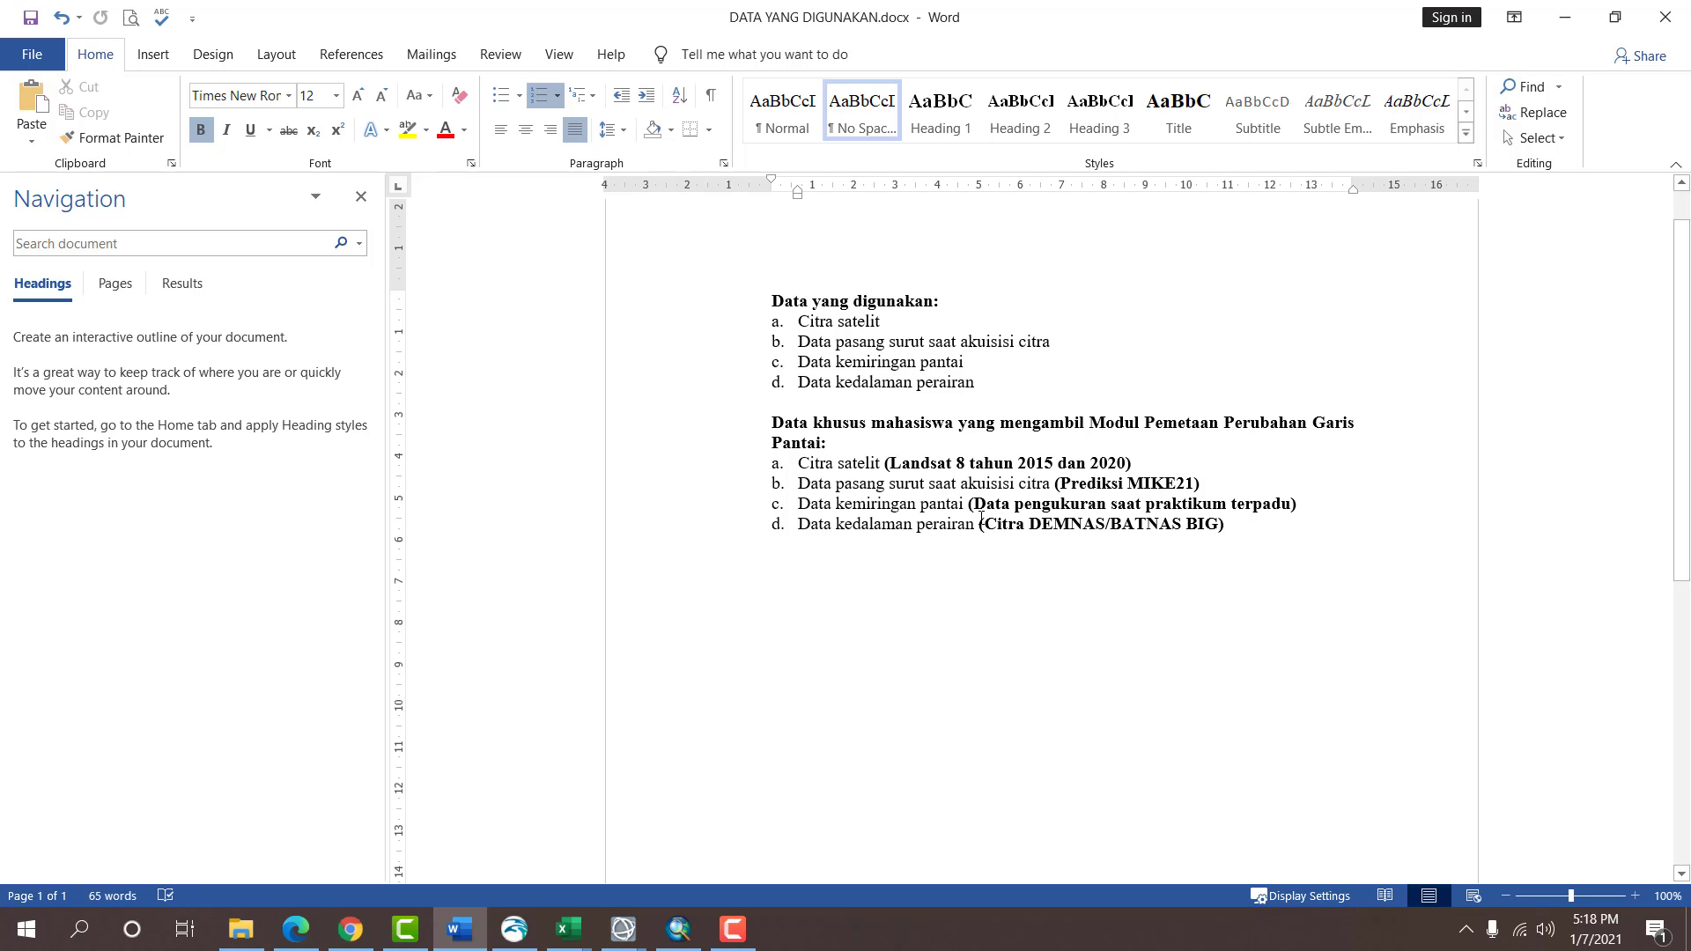
pyautogui.moveTo(981, 521); pyautogui.dragTo(1220, 525)
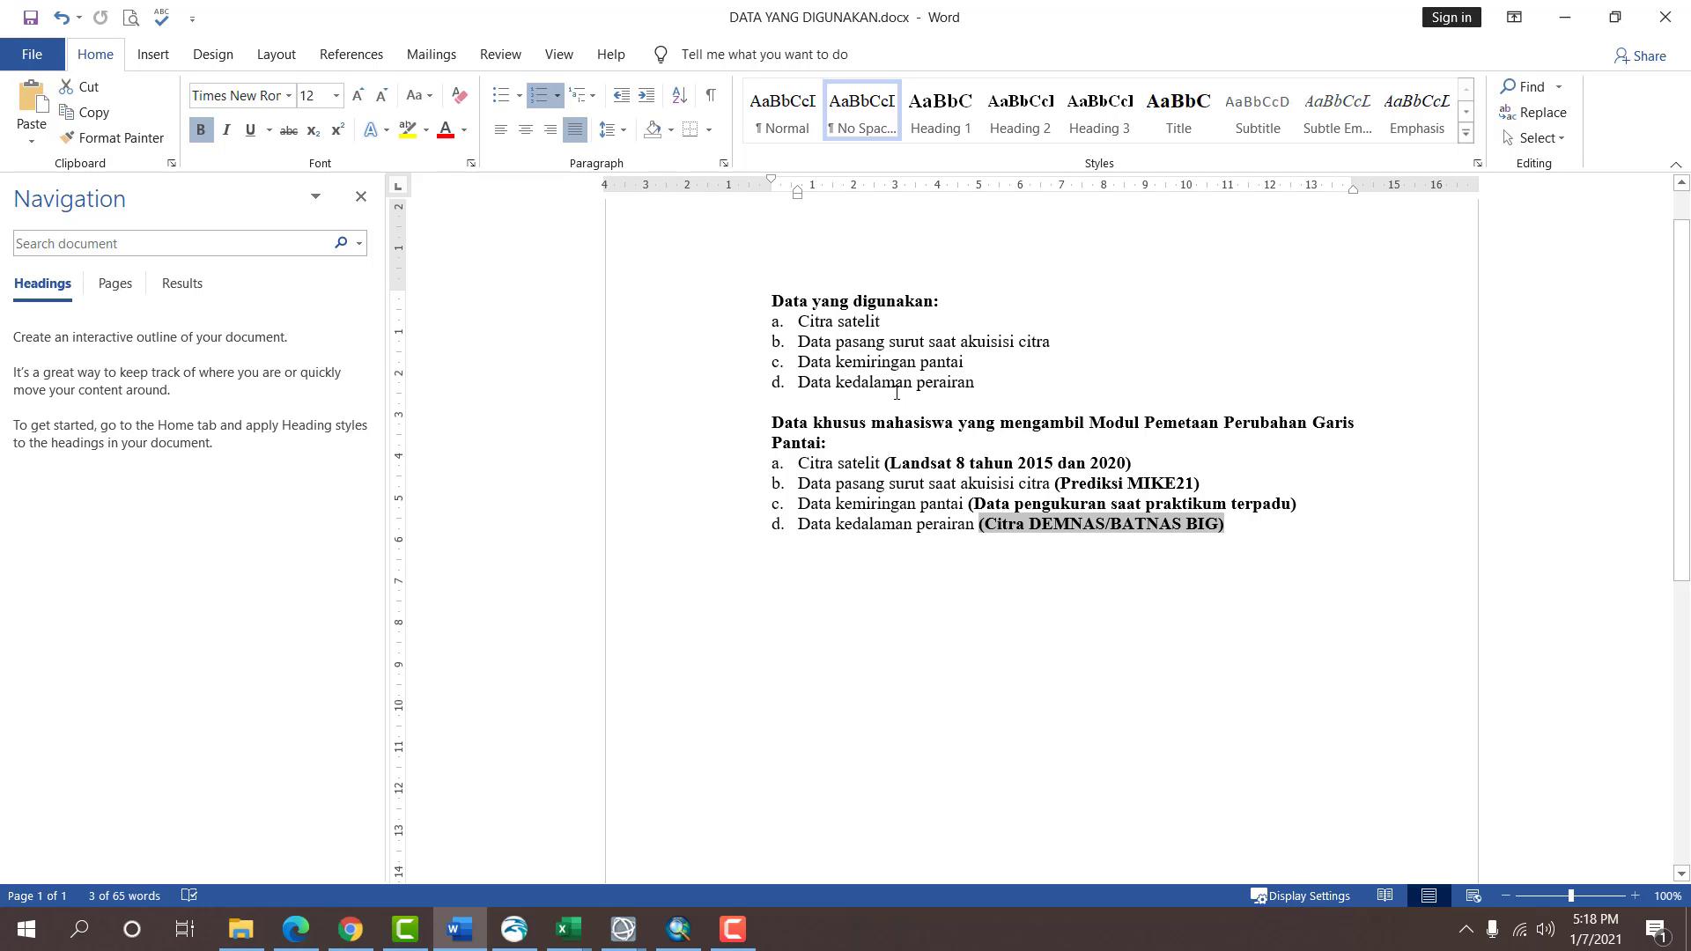
pyautogui.moveTo(876, 464); pyautogui.dragTo(1234, 523)
pyautogui.click(968, 485)
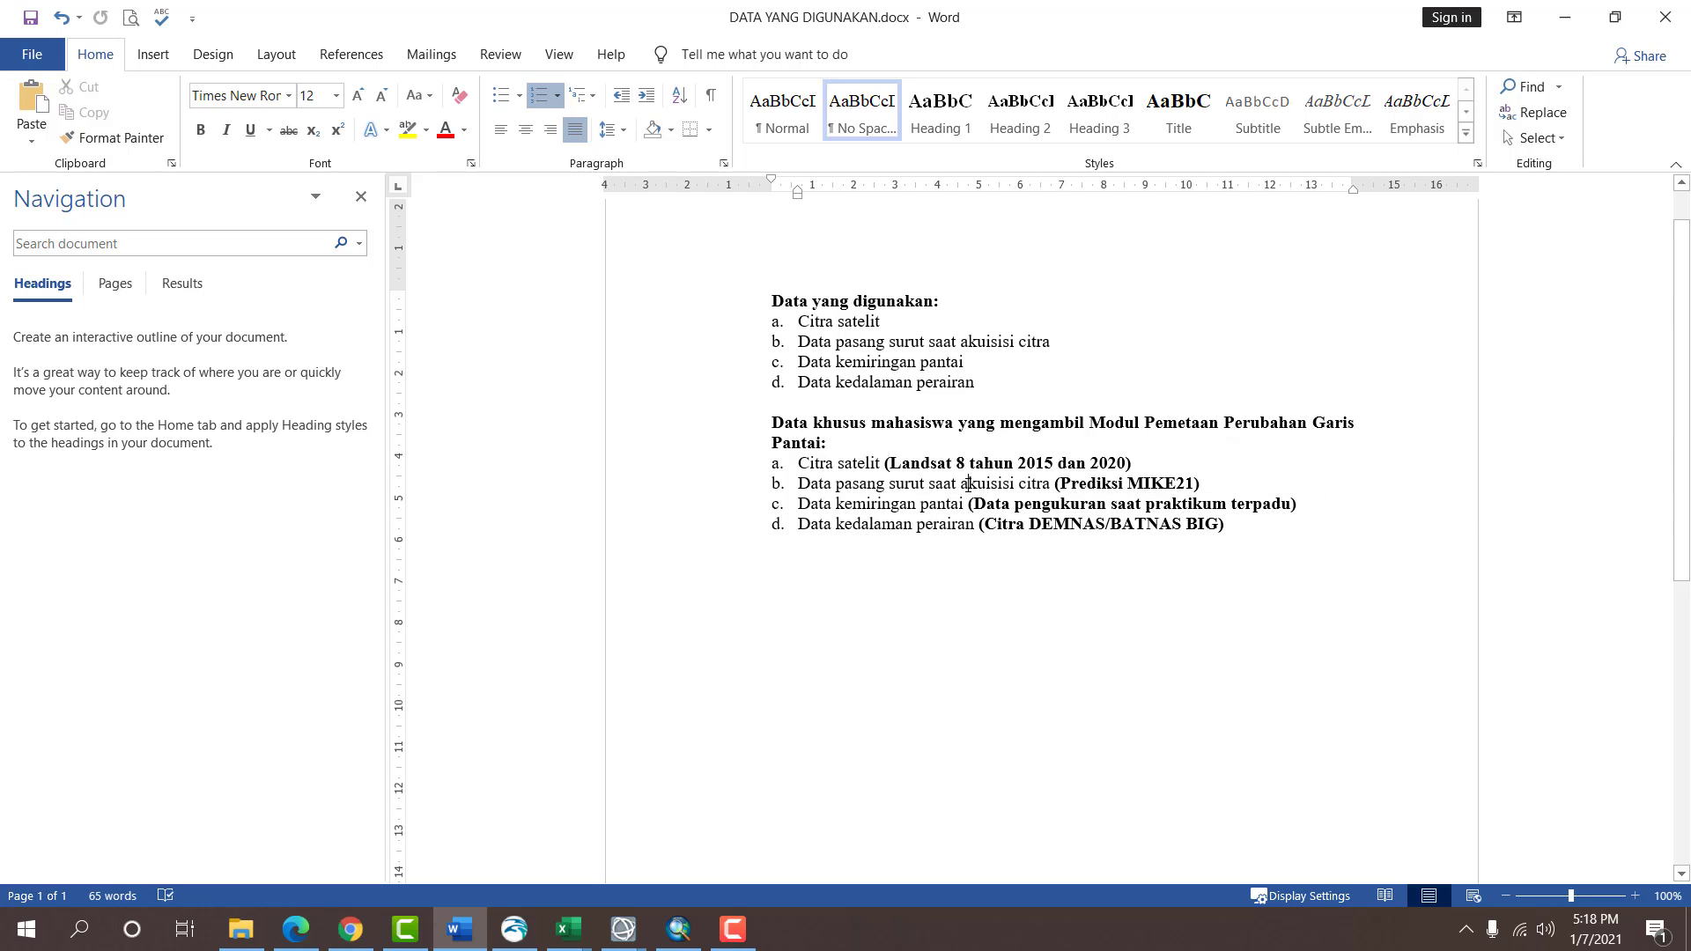
# Highlight "Citra satelit" in the first list, then switch to Edge and look over the map on the USGS EarthExplorer site.
pyautogui.moveTo(798, 319)
pyautogui.mouseDown()
pyautogui.moveTo(875, 318)
pyautogui.moveTo(797, 321)
pyautogui.mouseUp()
pyautogui.click(955, 315)
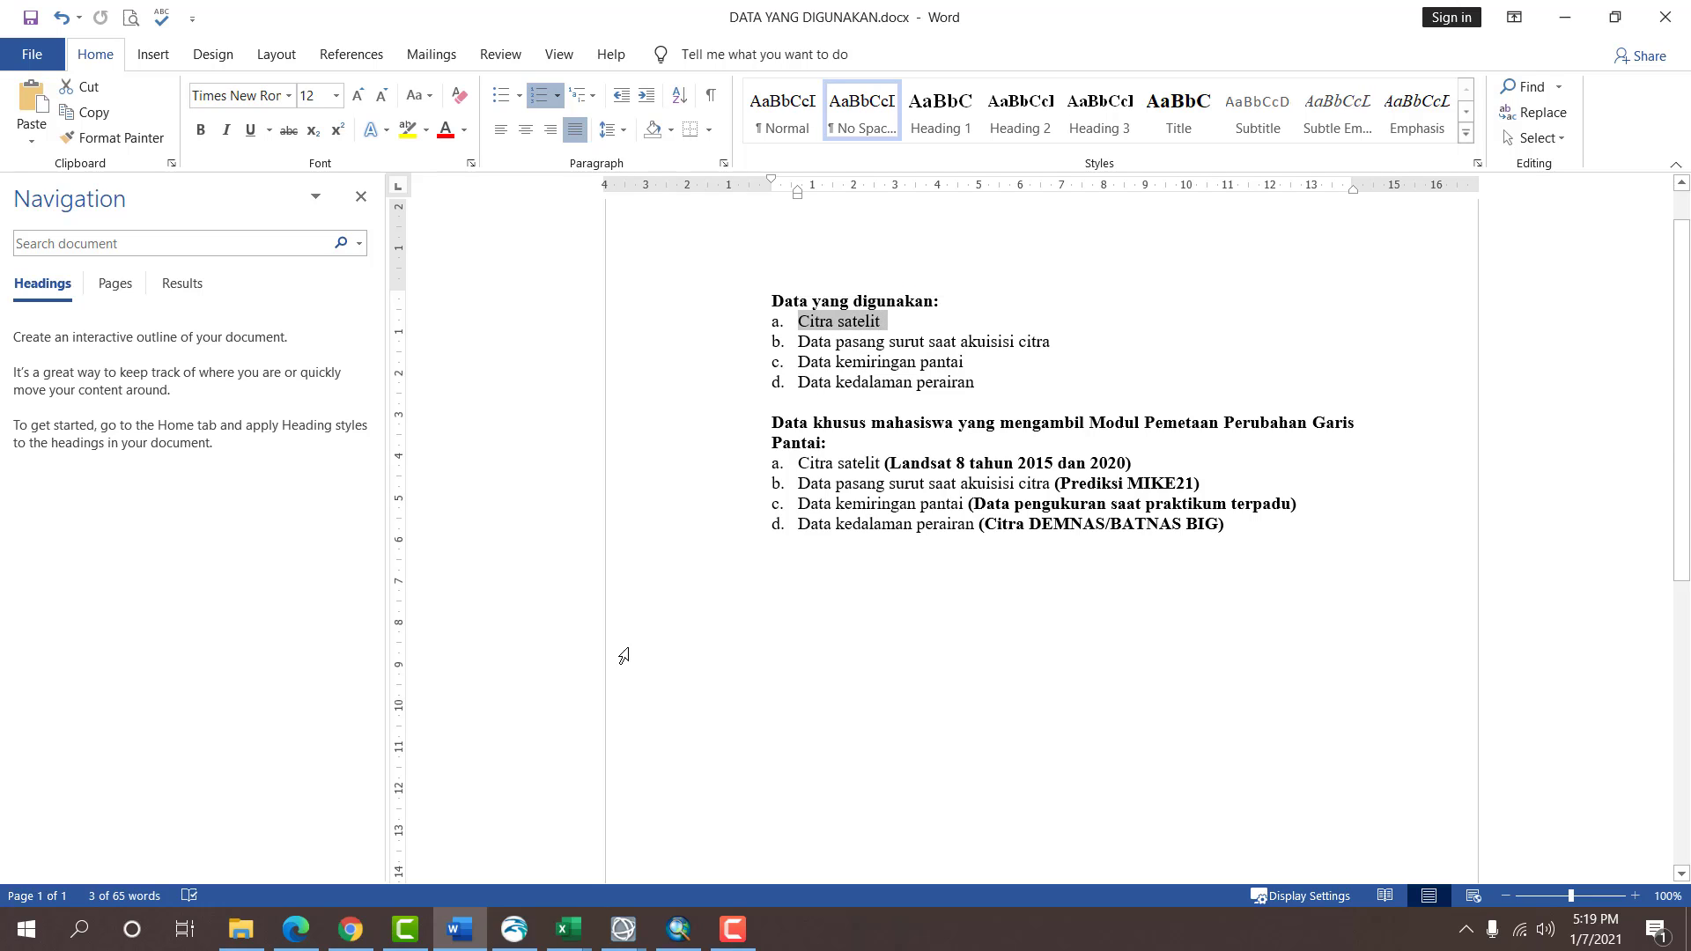
pyautogui.click(319, 924)
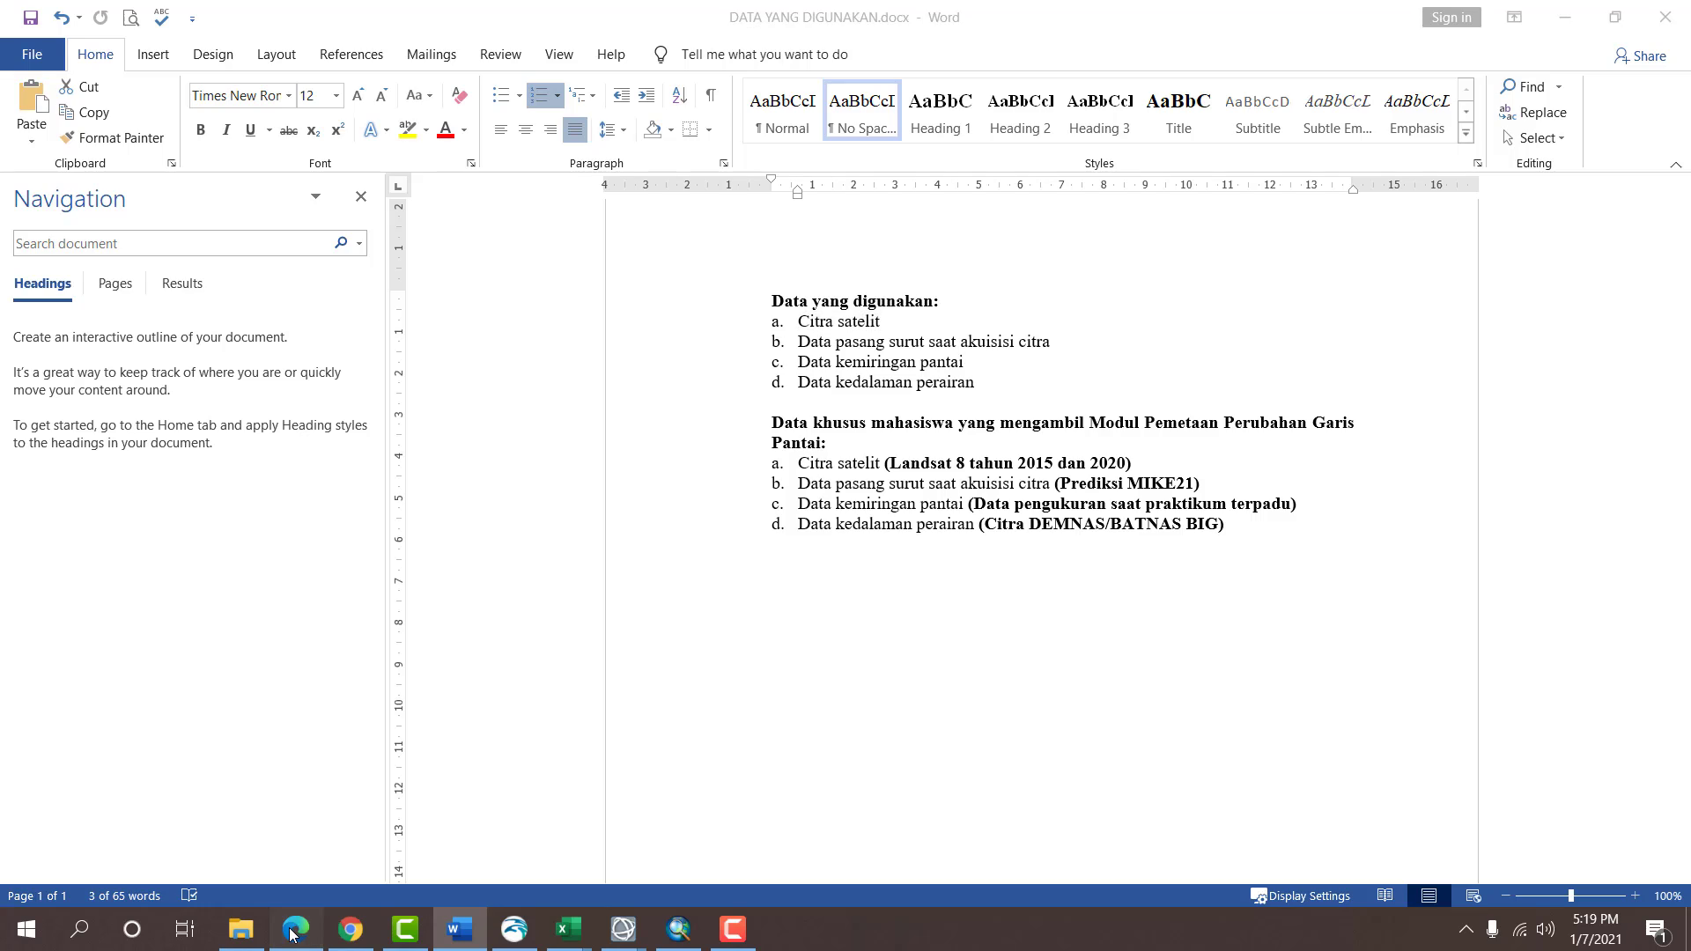
pyautogui.click(963, 14)
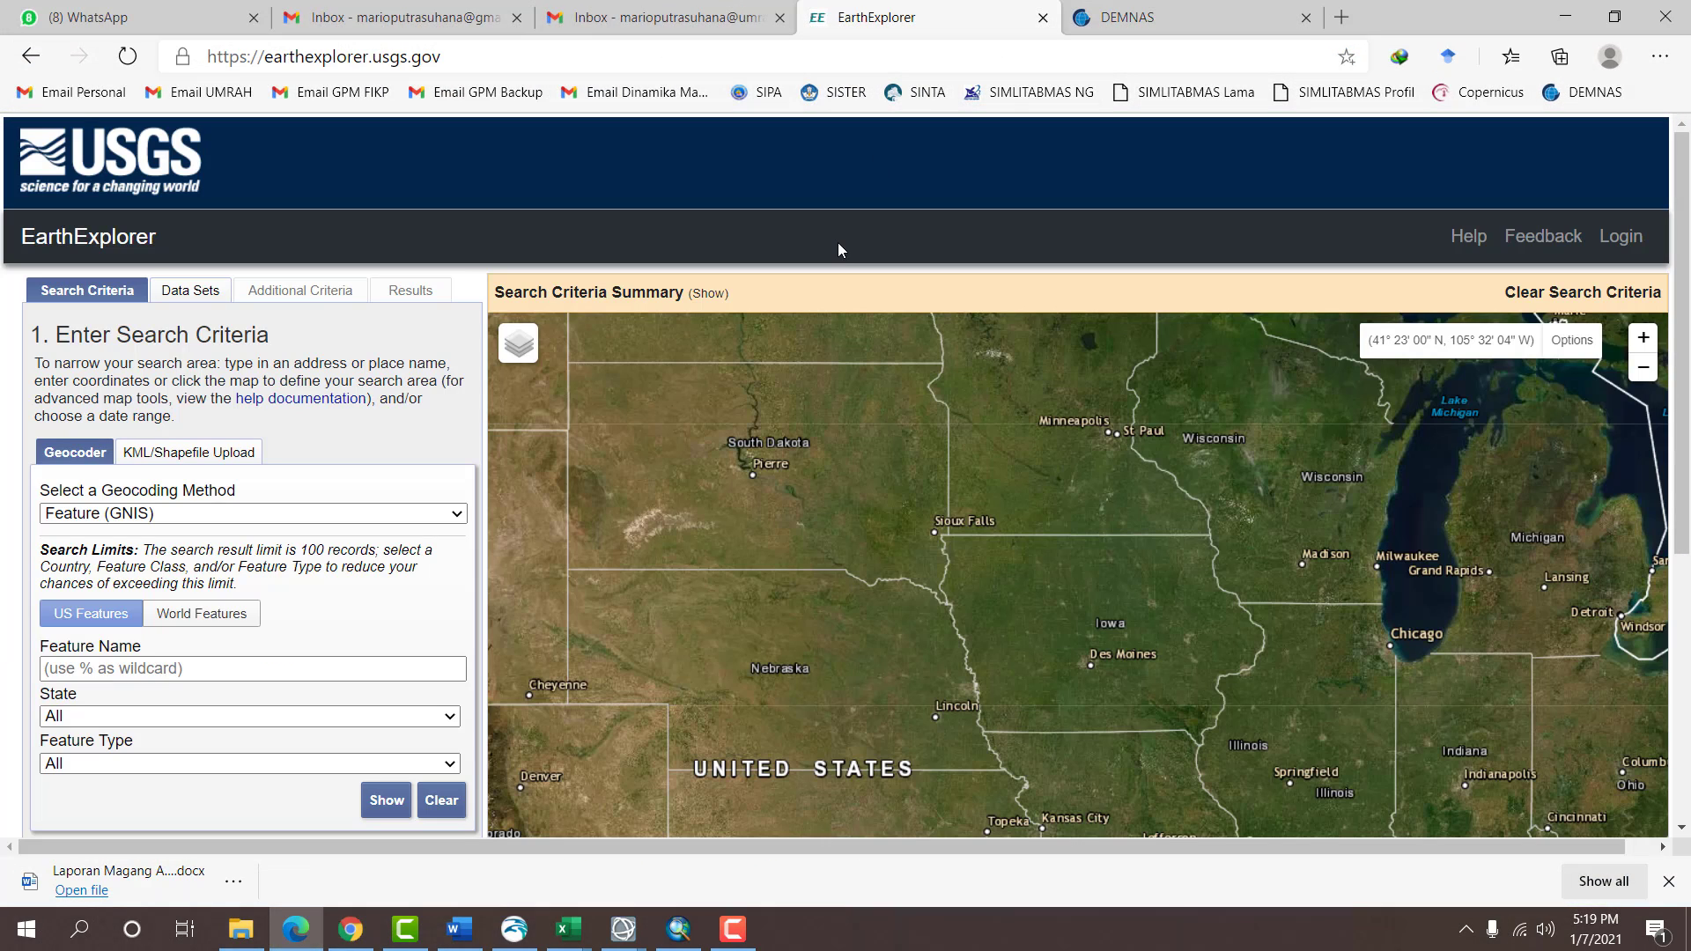
pyautogui.moveTo(999, 593)
pyautogui.mouseDown()
pyautogui.moveTo(1016, 586)
pyautogui.moveTo(1026, 389)
pyautogui.moveTo(1014, 512)
pyautogui.moveTo(1001, 415)
pyautogui.mouseUp()
pyautogui.scroll(-1, 1039, 606)
pyautogui.moveTo(1139, 587); pyautogui.dragTo(1030, 423)
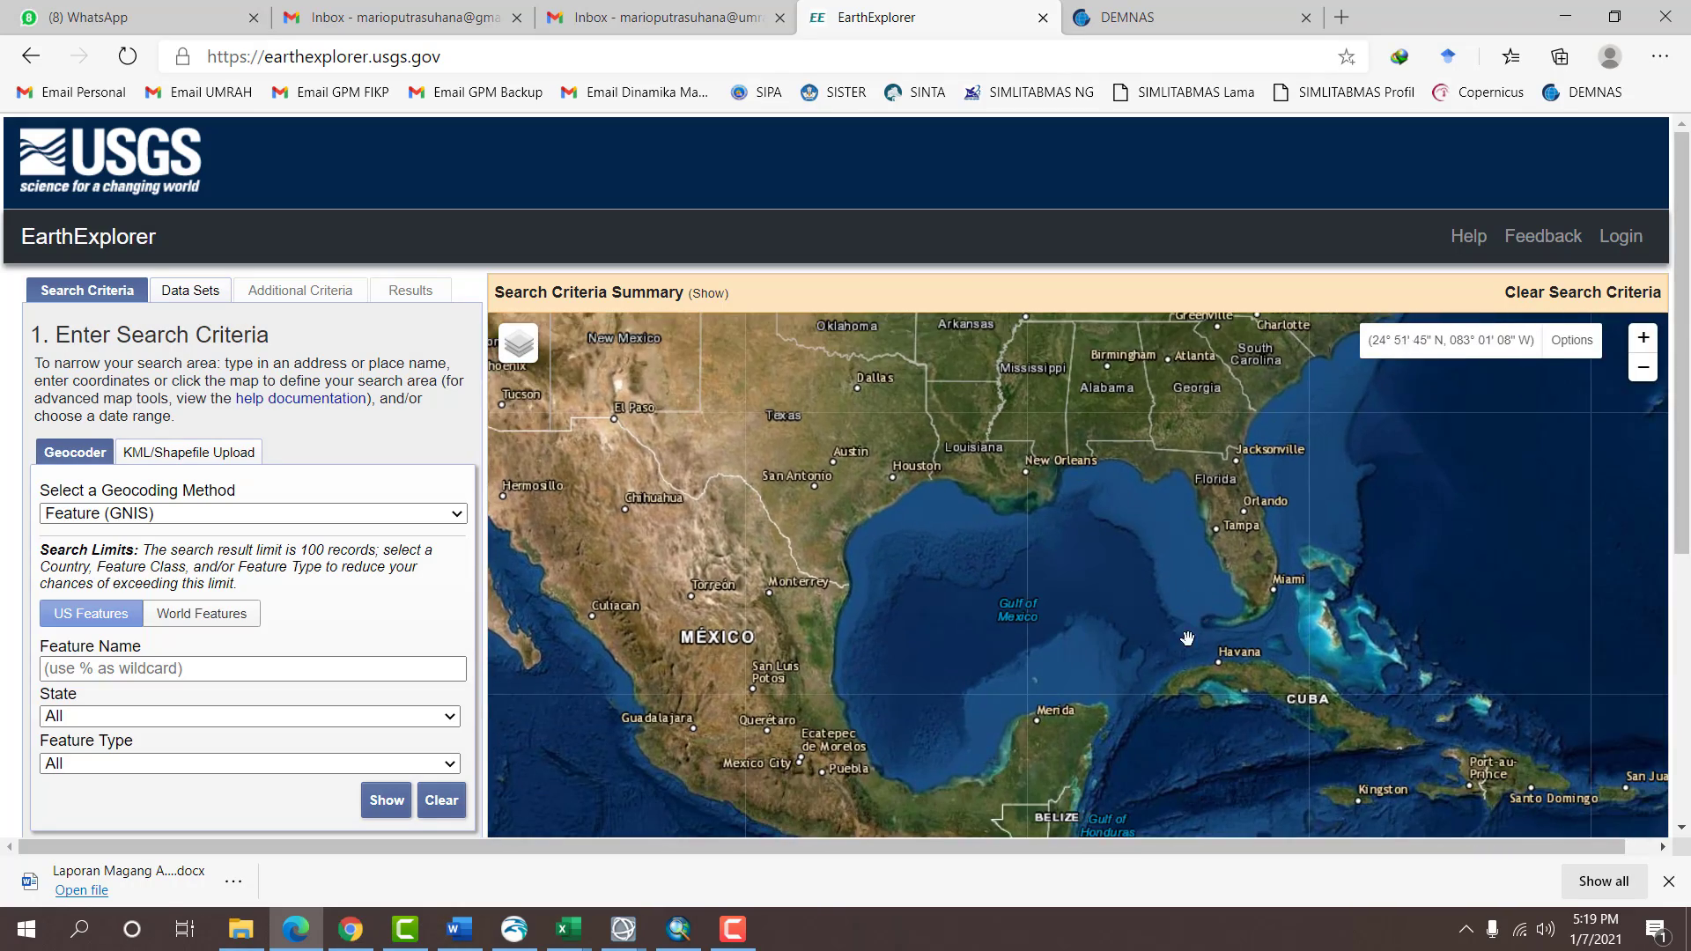
pyautogui.moveTo(1175, 661); pyautogui.dragTo(1154, 597)
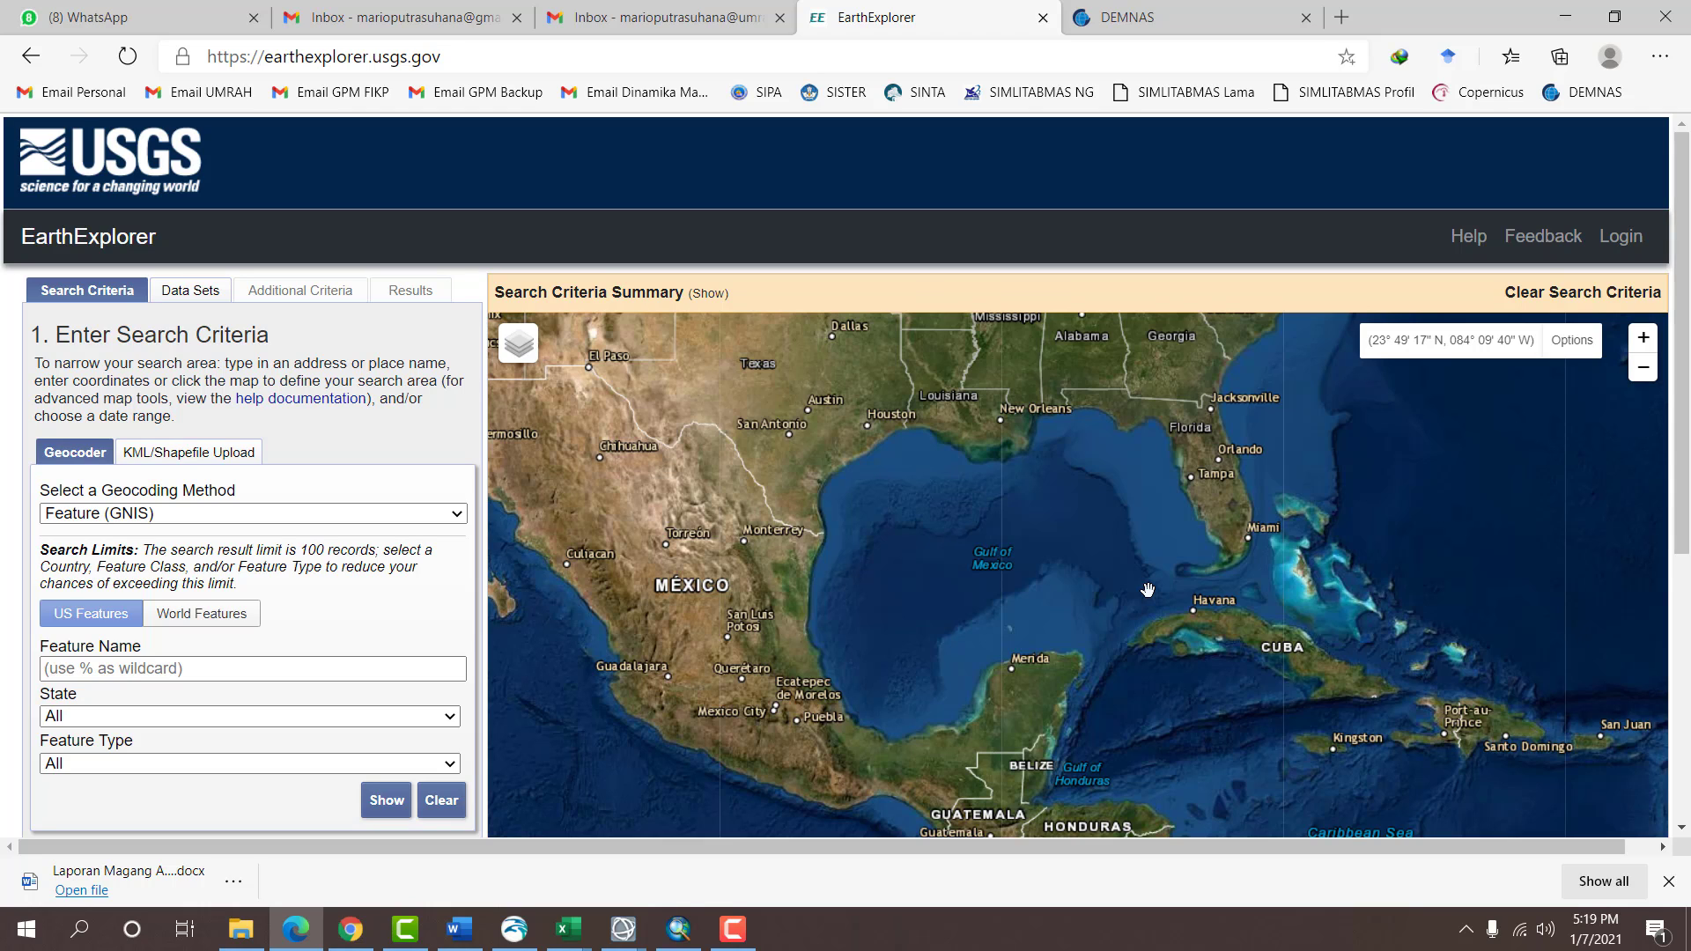
# Switch to File Explorer and look at the Landsat image folders and archives in the MODUL PERUBAHAN PANTAI folder.
pyautogui.click(459, 929)
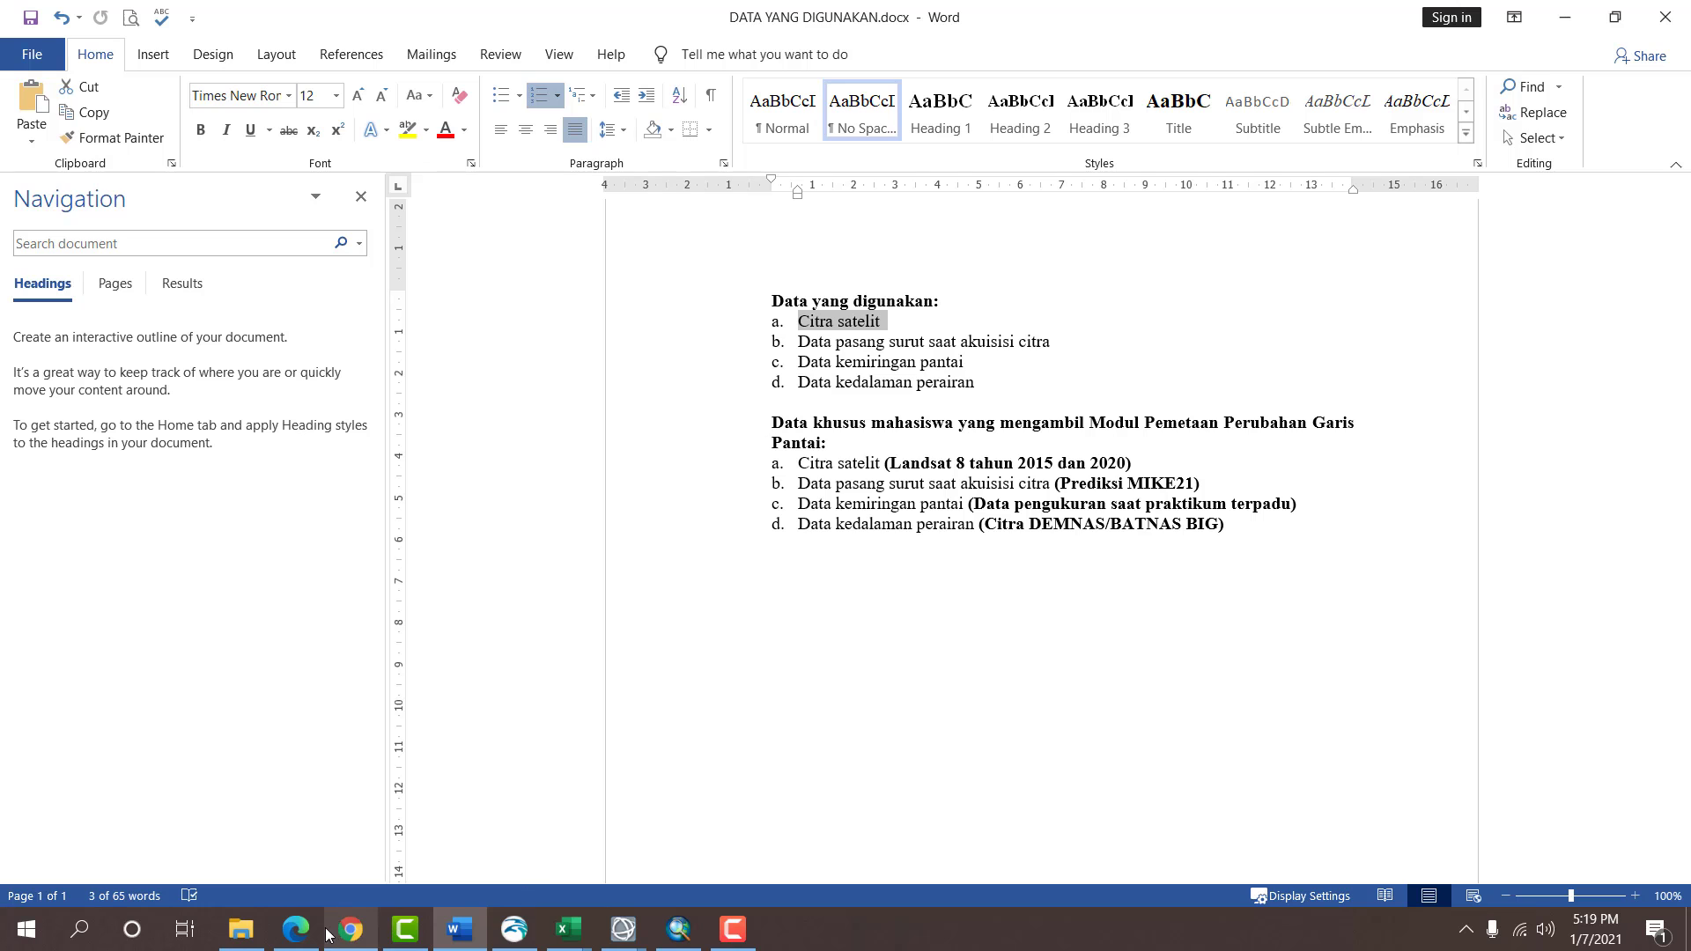
pyautogui.click(240, 928)
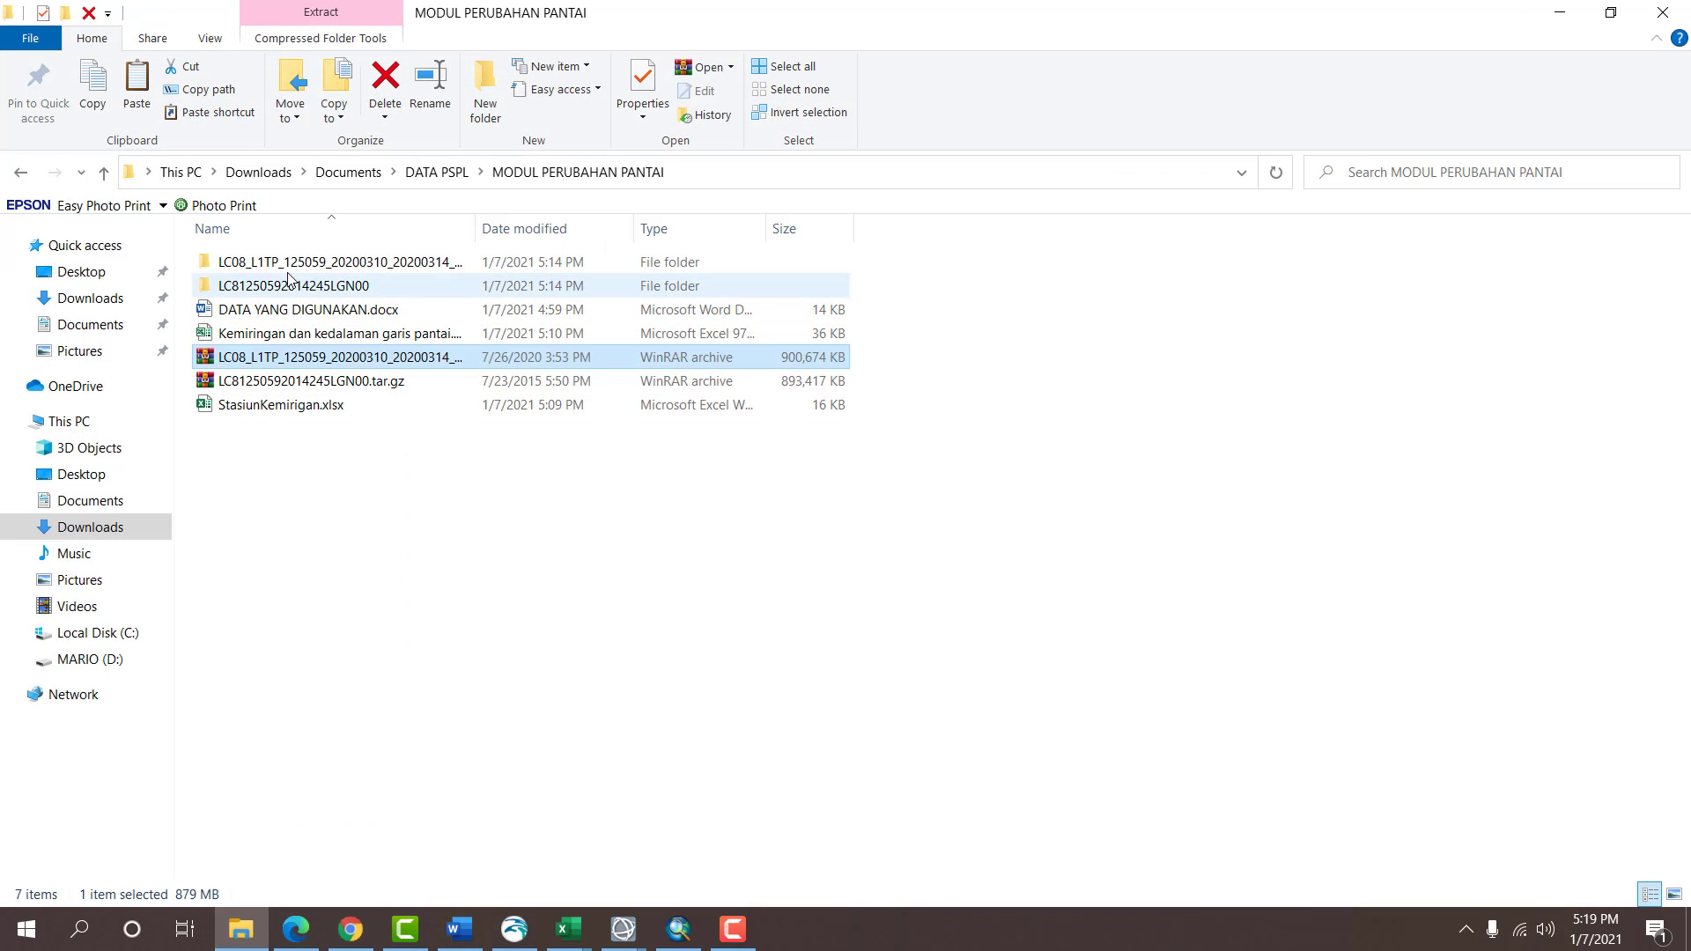
pyautogui.click(290, 286)
pyautogui.click(696, 728)
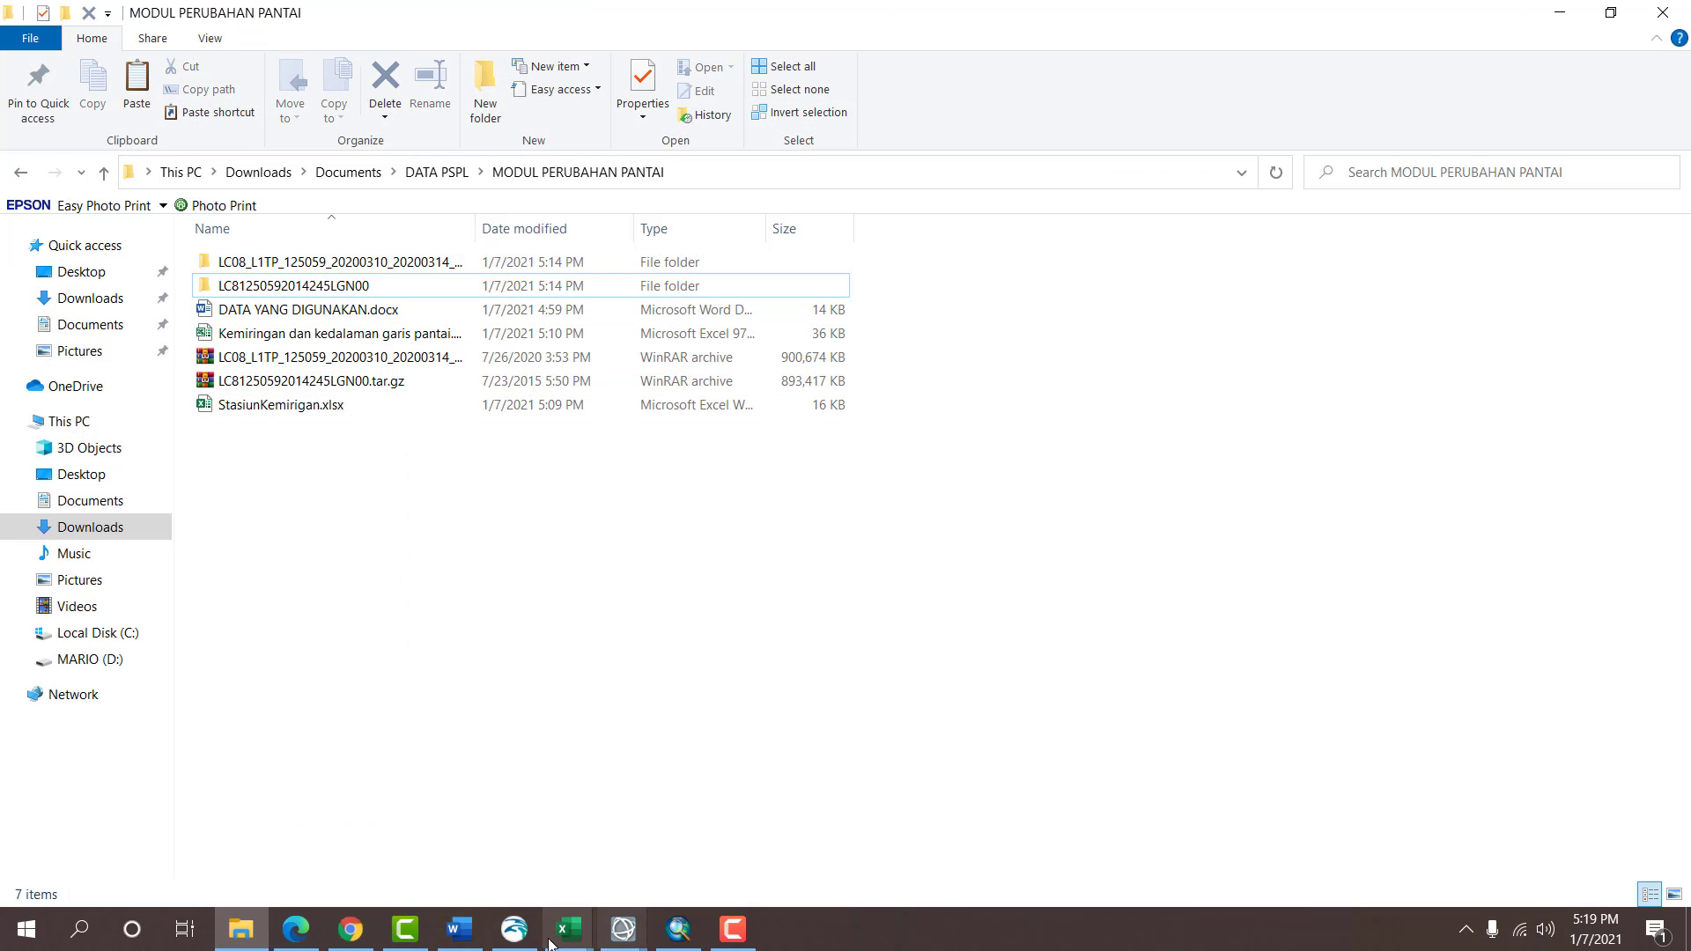
# Return to the Word document and review the tidal data item and the DEMNAS/BATNAS BIG source for water depth.
pyautogui.click(459, 928)
pyautogui.moveTo(889, 342); pyautogui.dragTo(1059, 342)
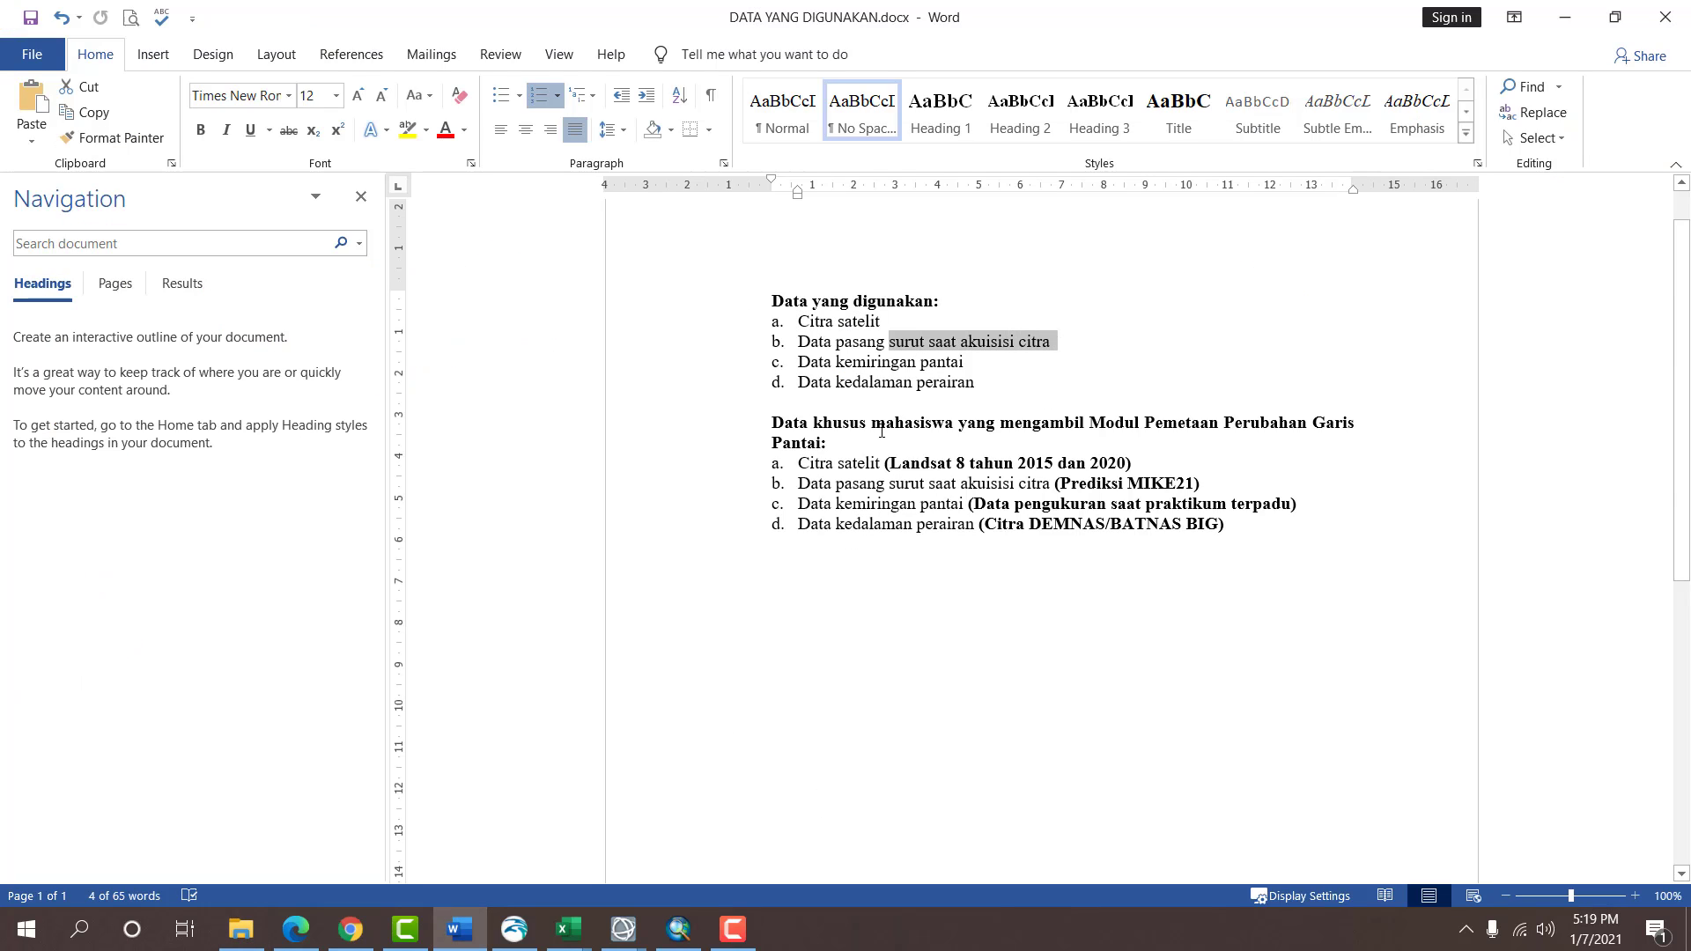
pyautogui.moveTo(979, 524); pyautogui.dragTo(1231, 524)
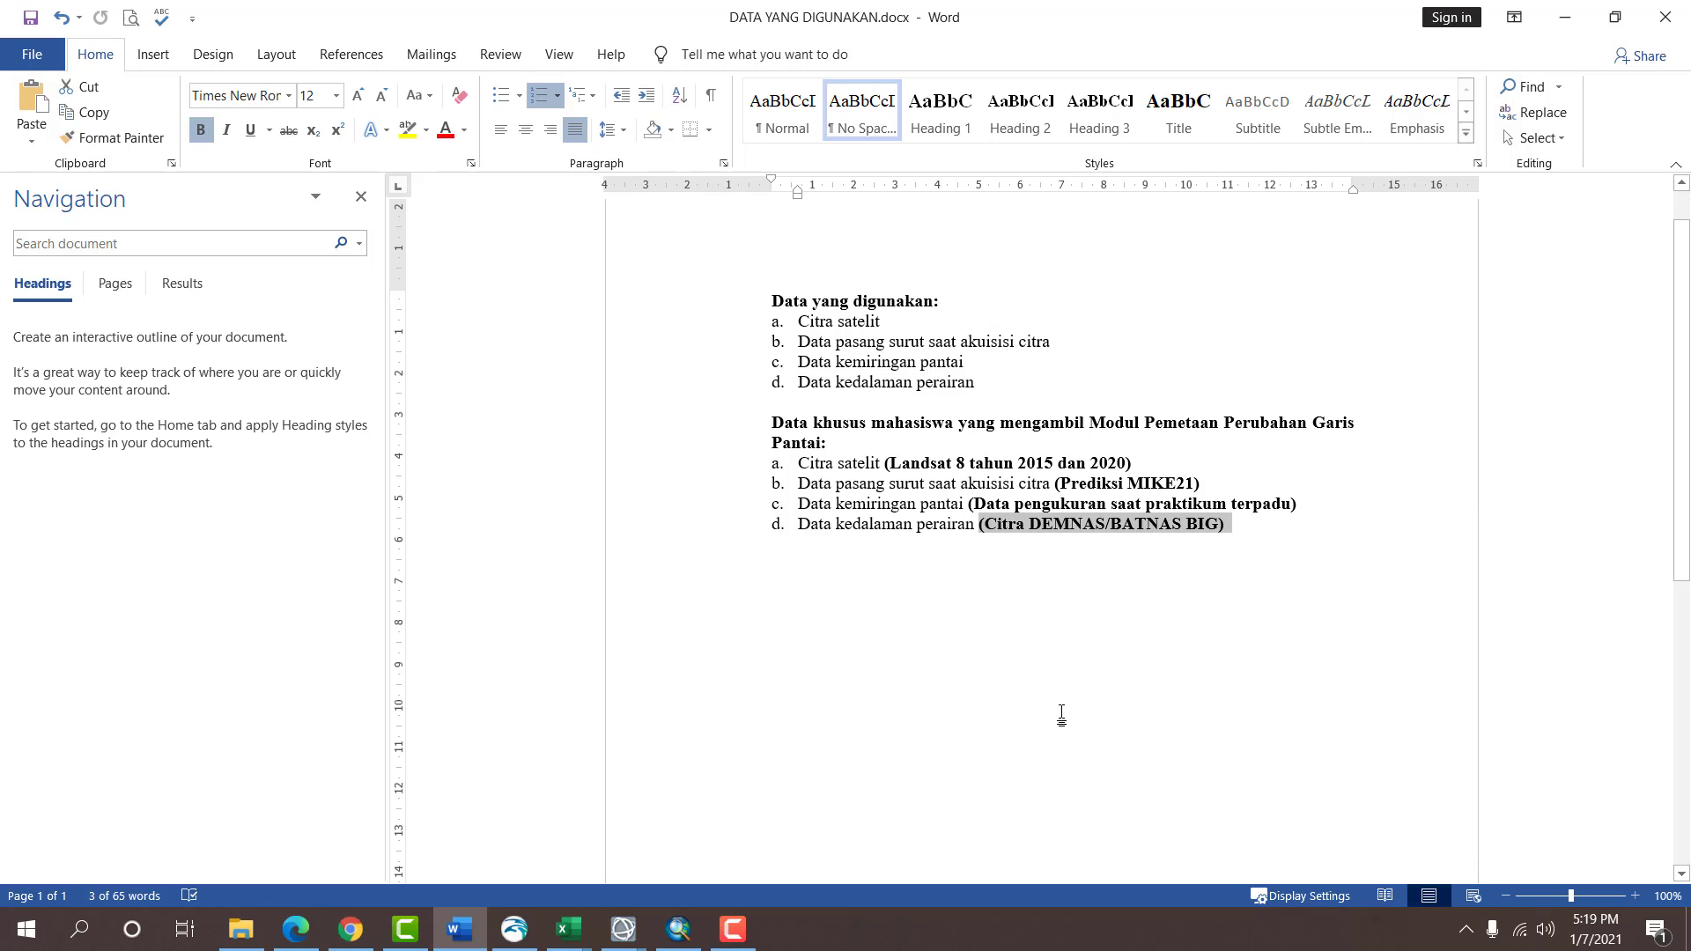
pyautogui.click(1043, 630)
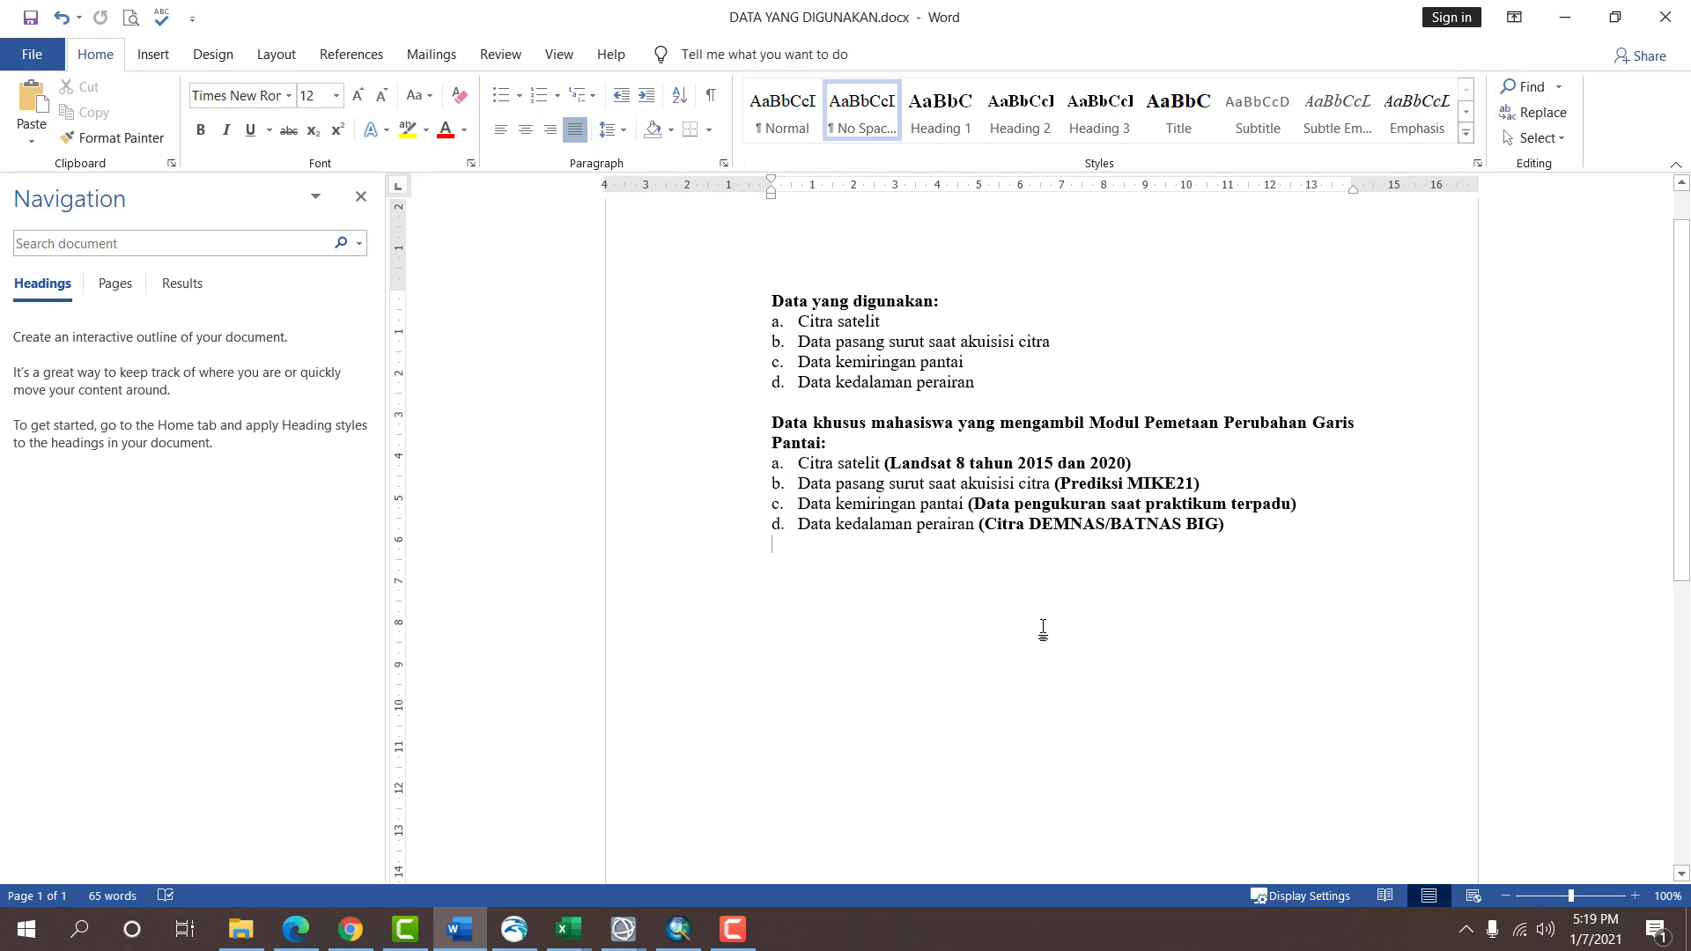
# Switch to the DEMNAS site in Edge and request the DEMNAS data download to reach the login page.
pyautogui.click(302, 930)
pyautogui.click(1127, 17)
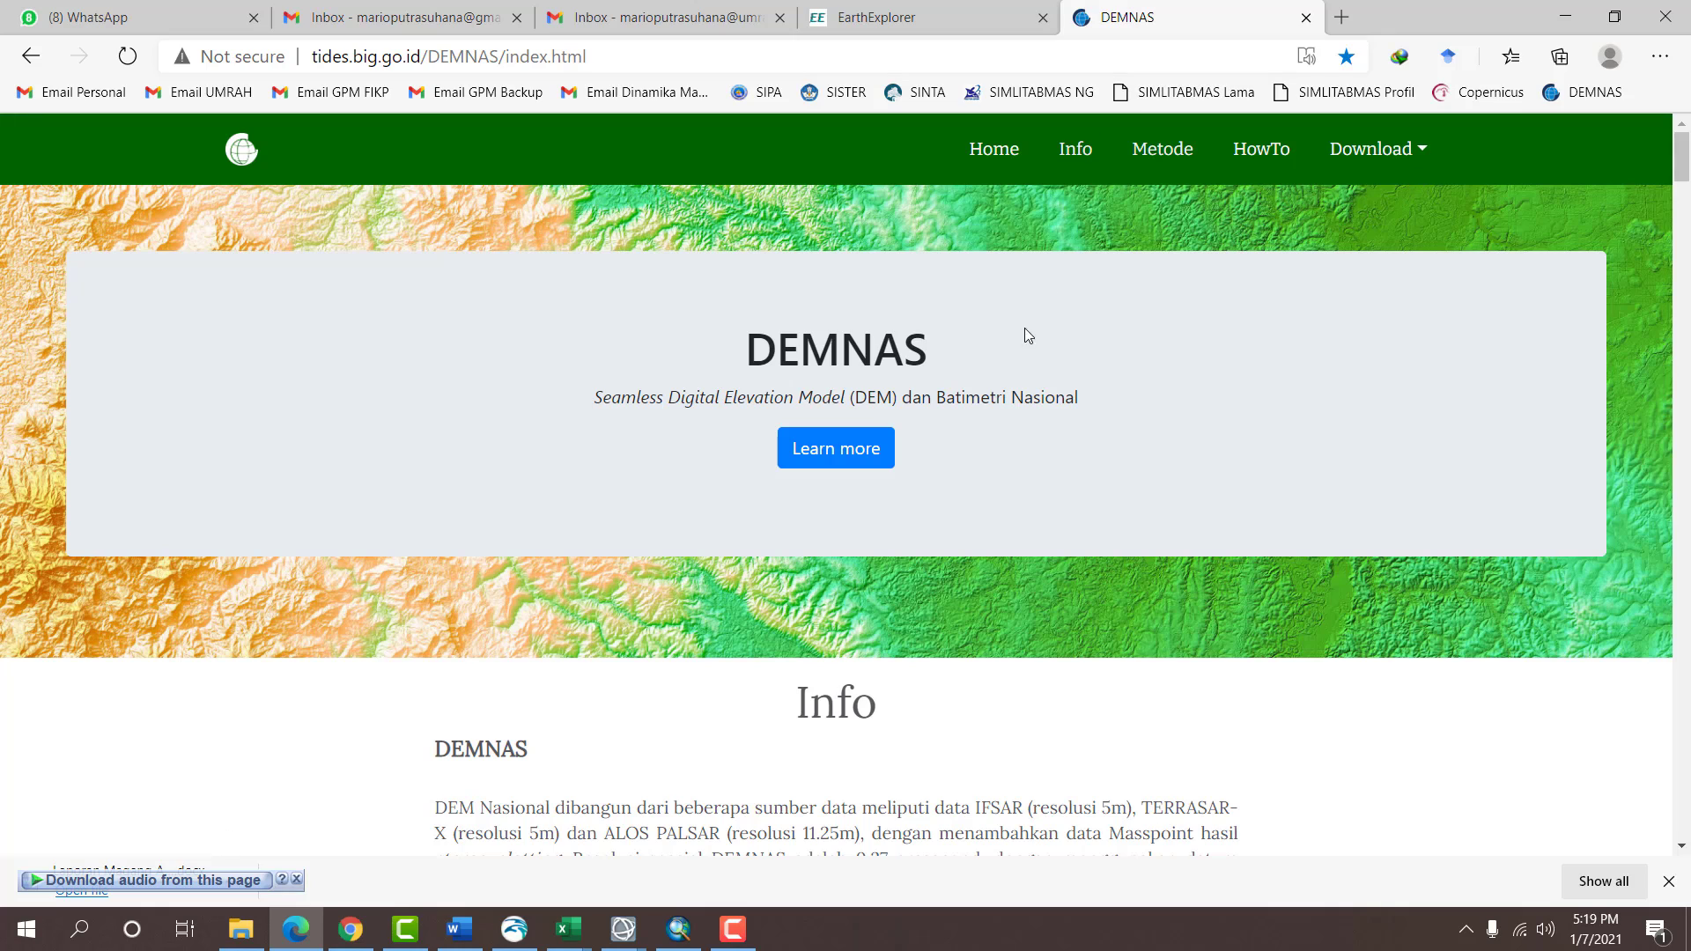
pyautogui.moveTo(1381, 166)
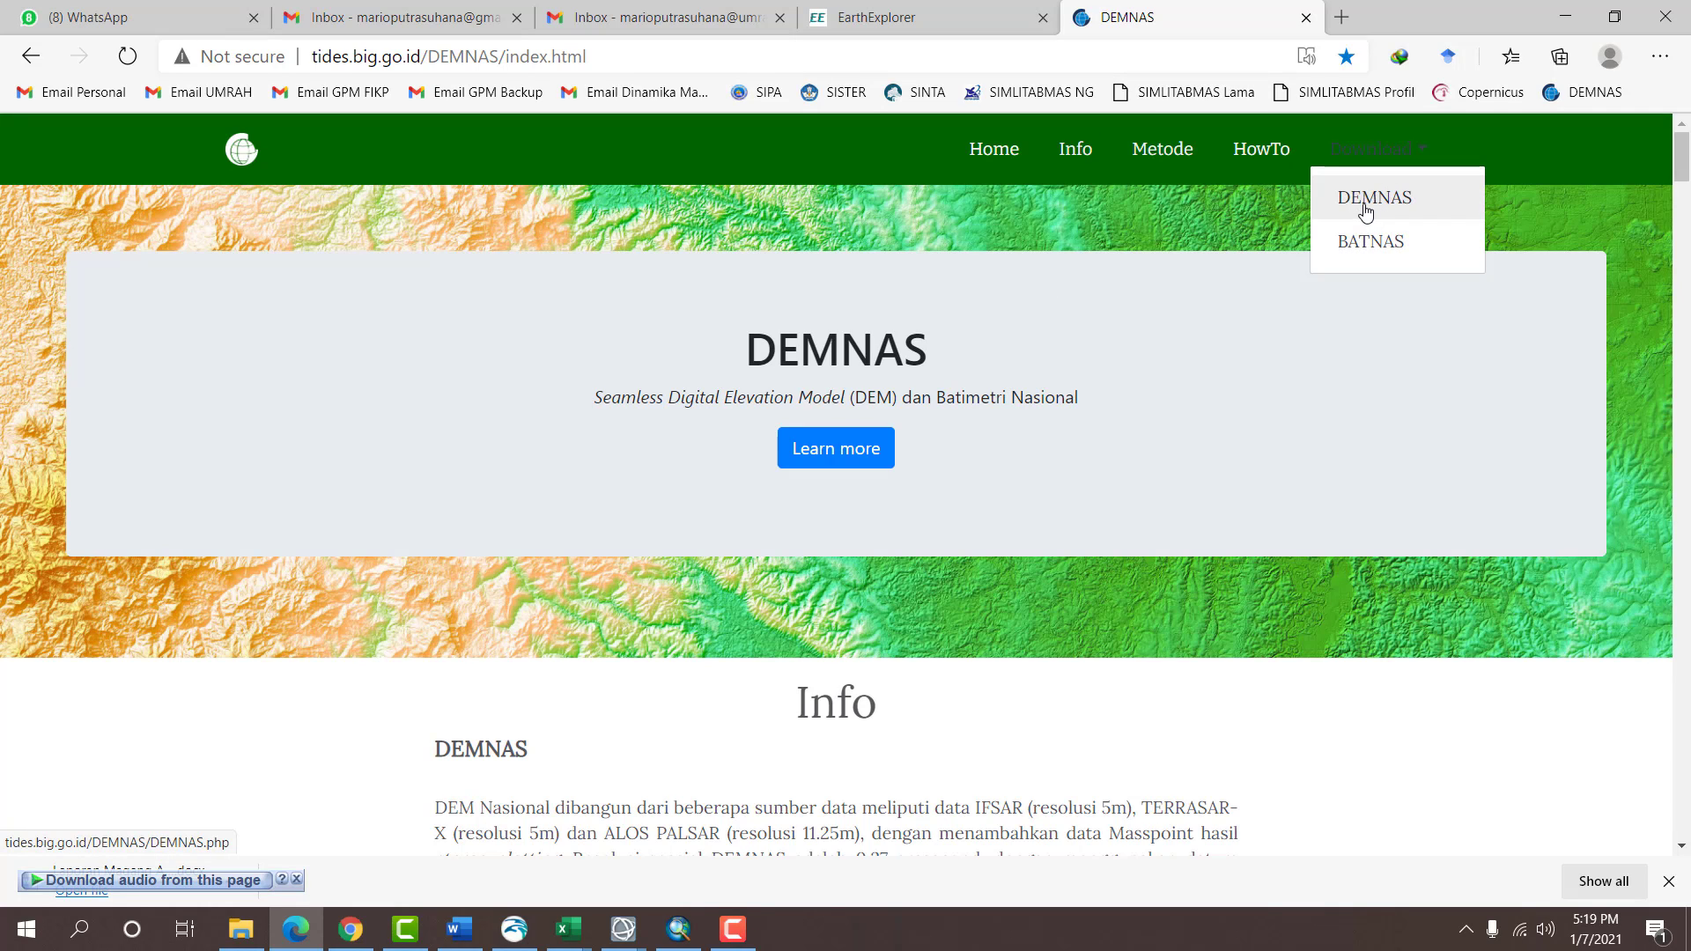
pyautogui.click(1337, 214)
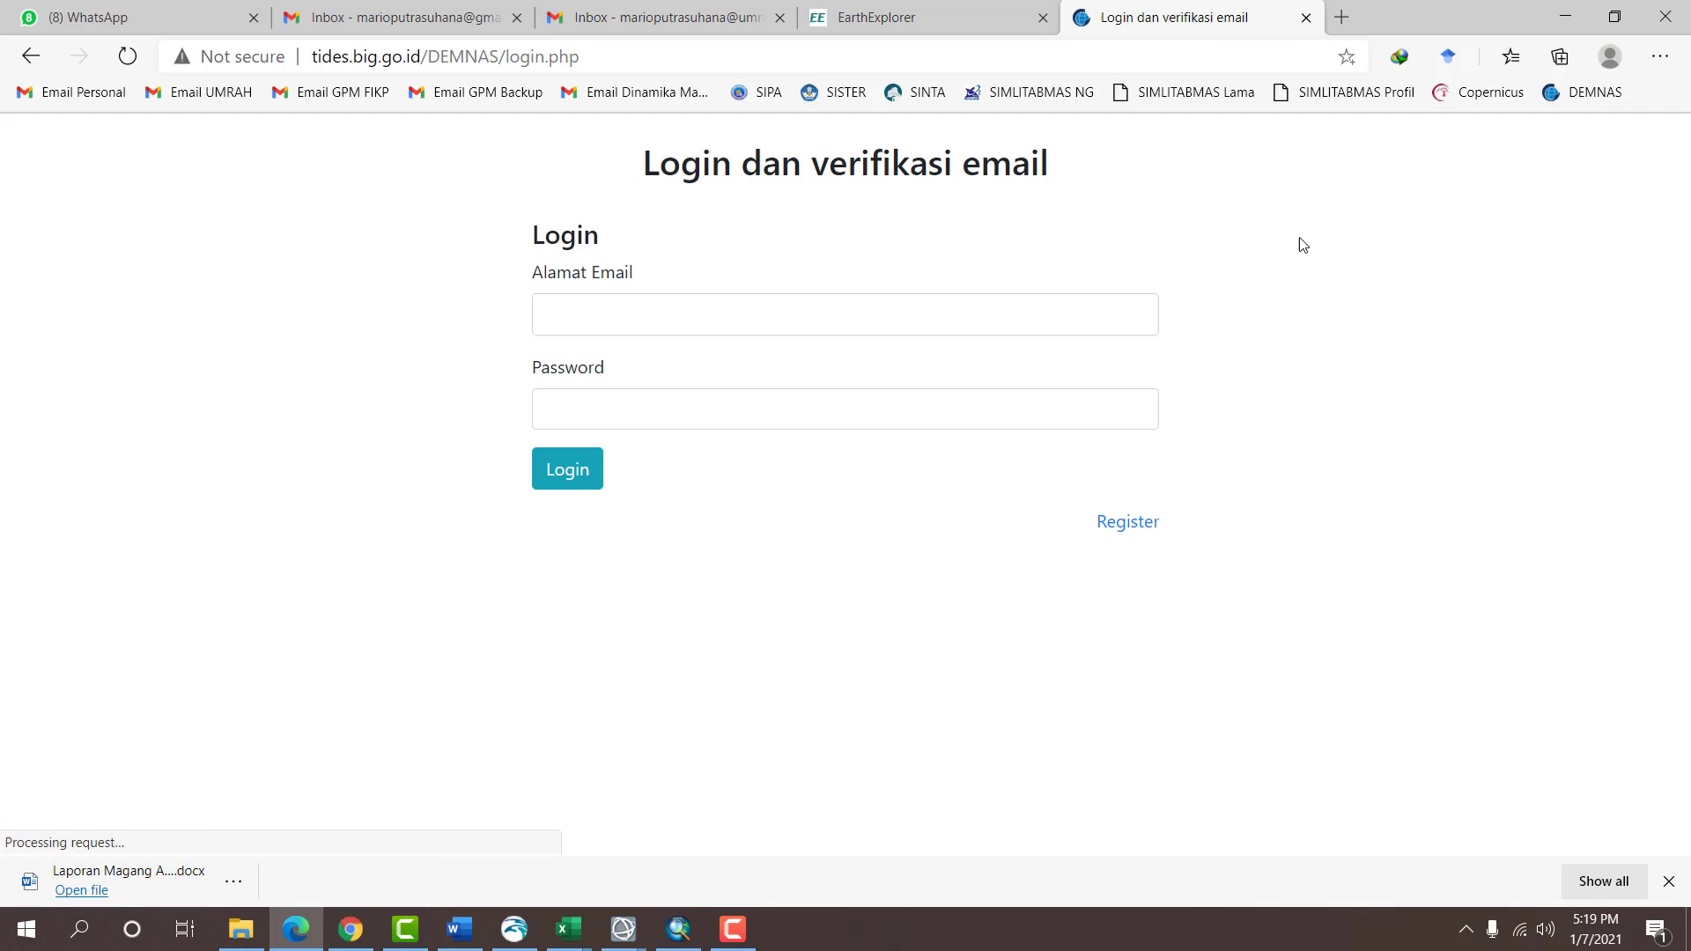
# Log in with the saved e-mail address and account password, and open the DEMNAS download map.
pyautogui.click(804, 314)
pyautogui.click(669, 351)
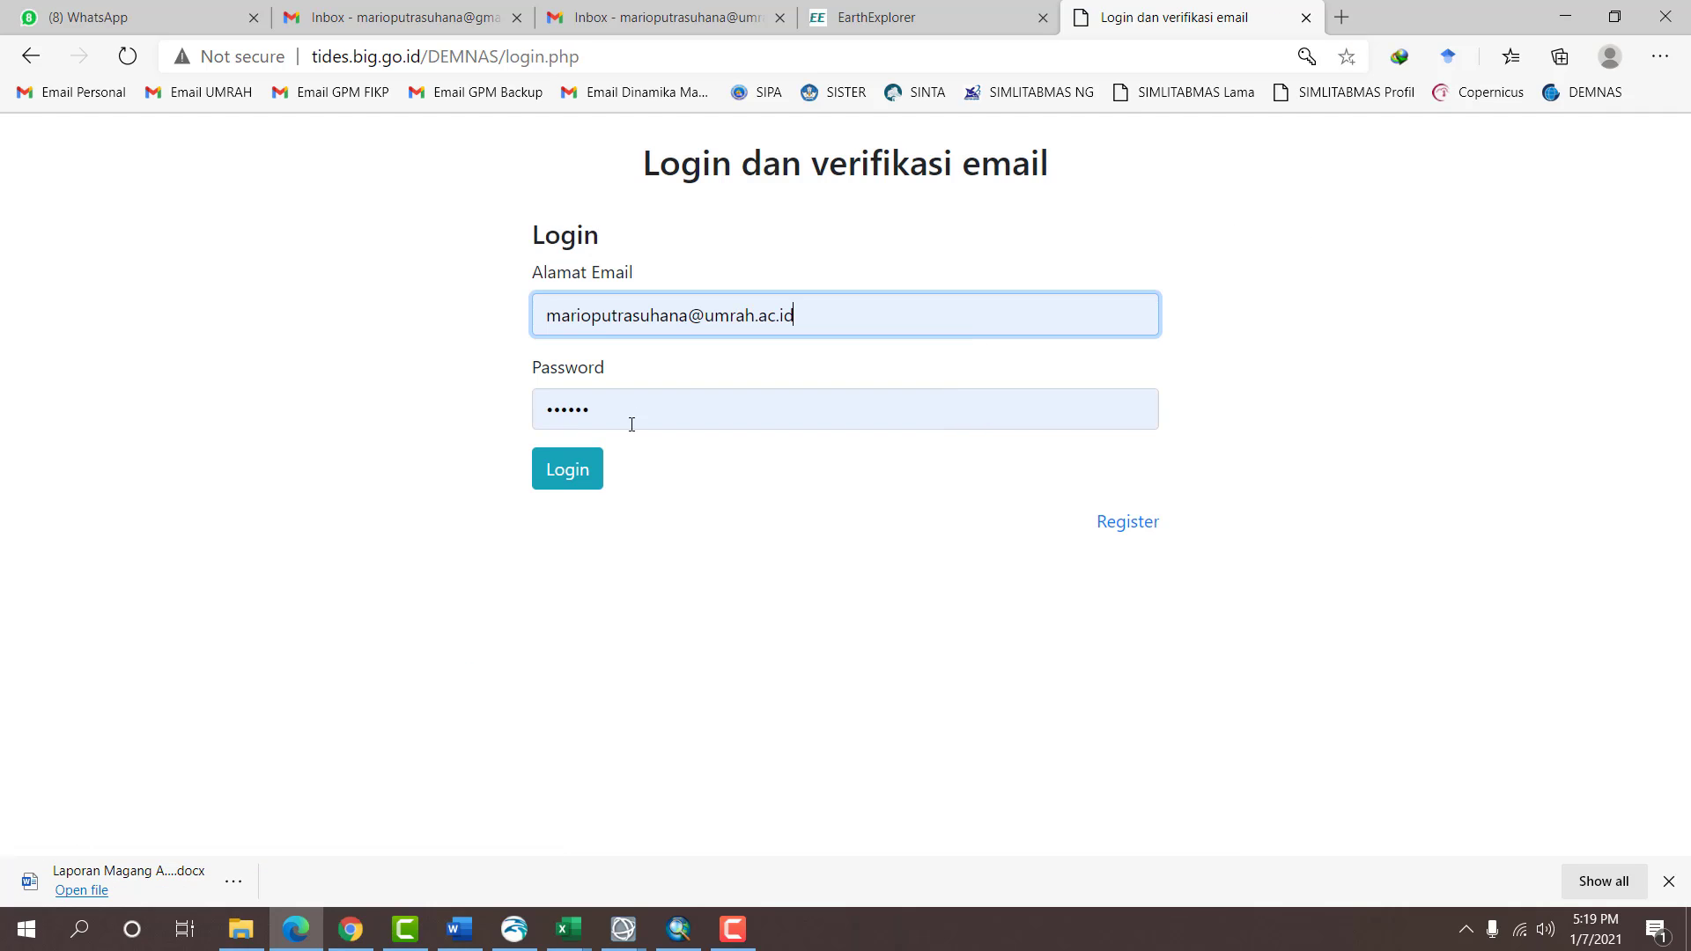
pyautogui.click(587, 483)
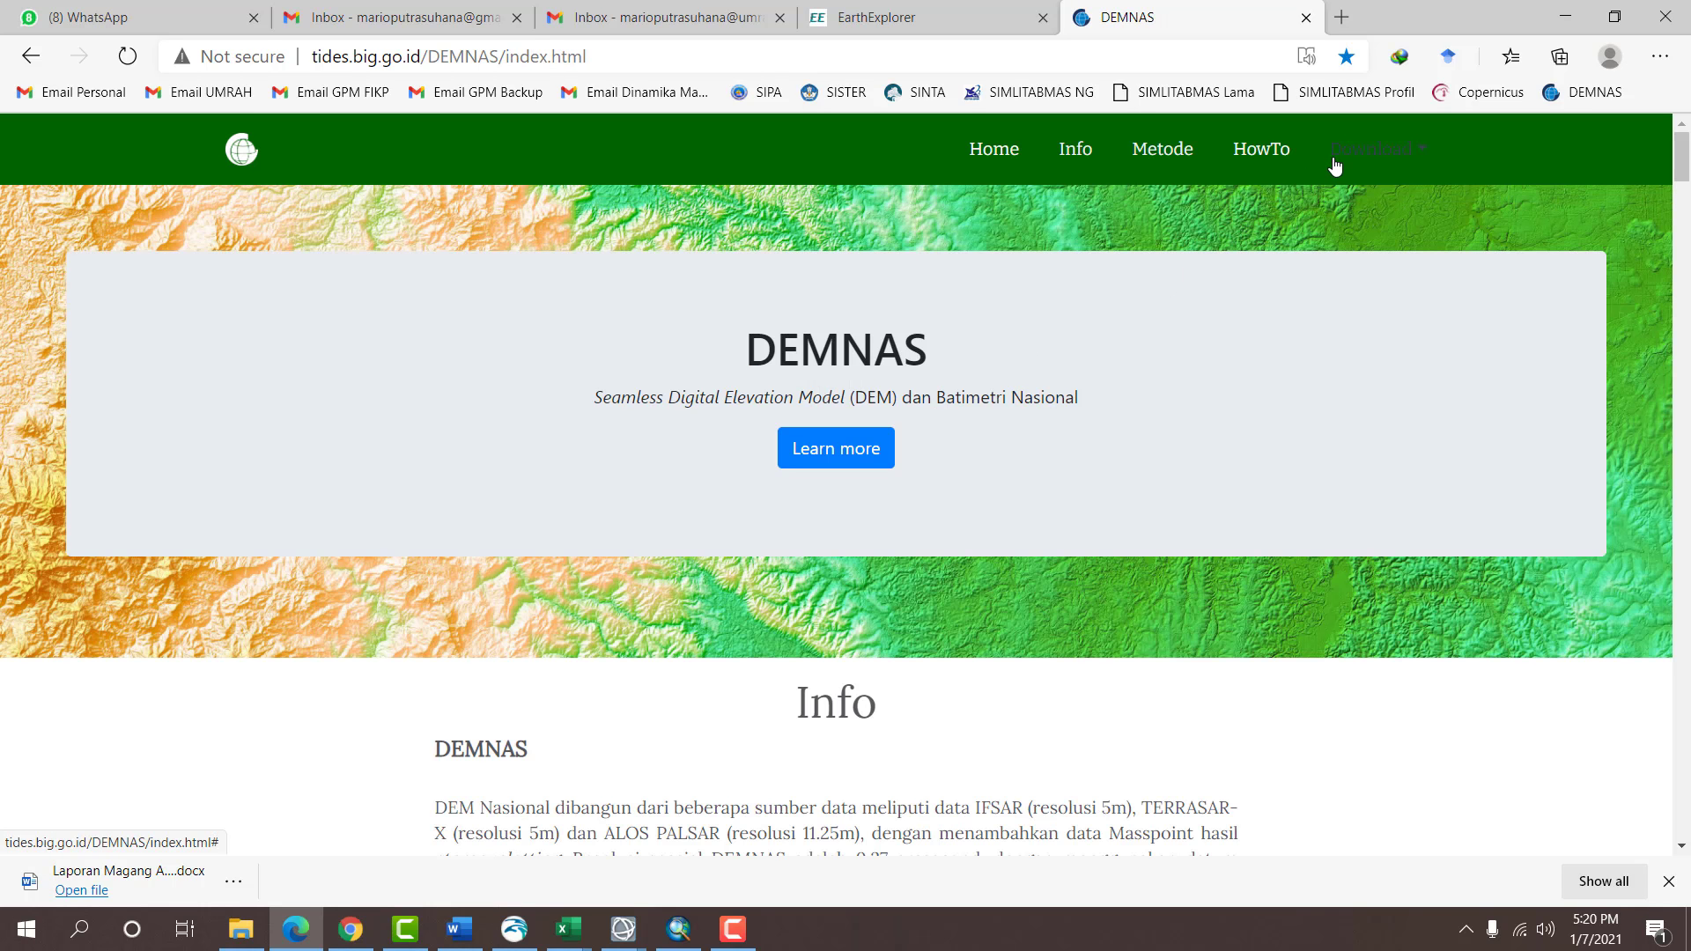
pyautogui.click(1334, 159)
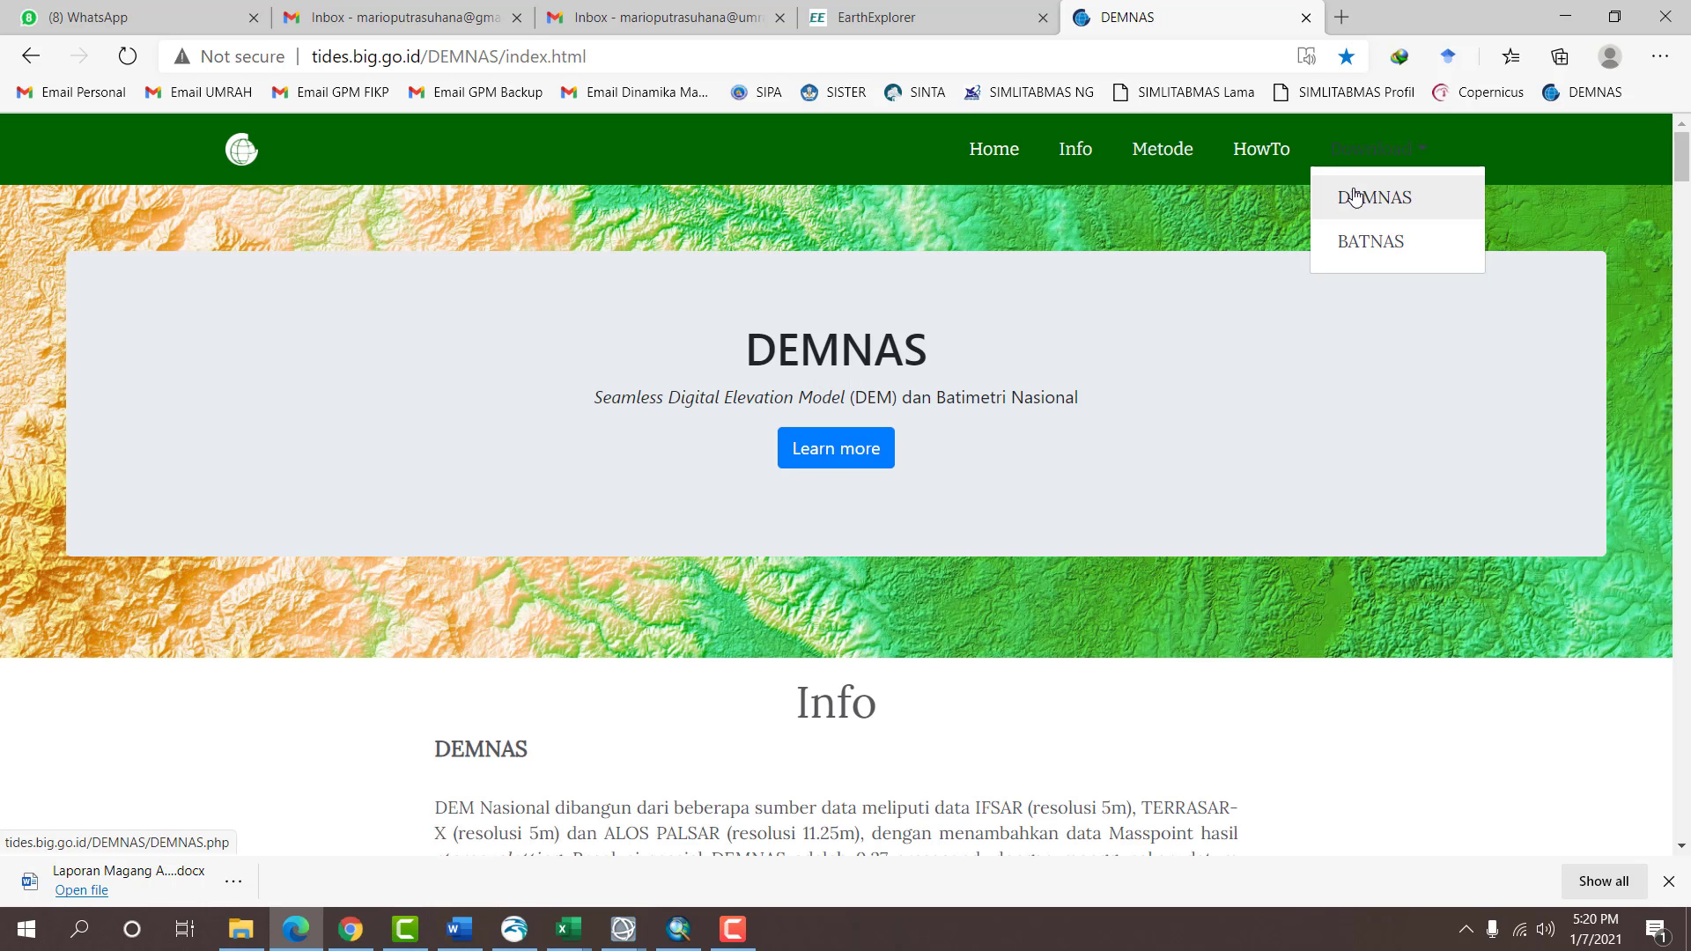
pyautogui.click(1355, 197)
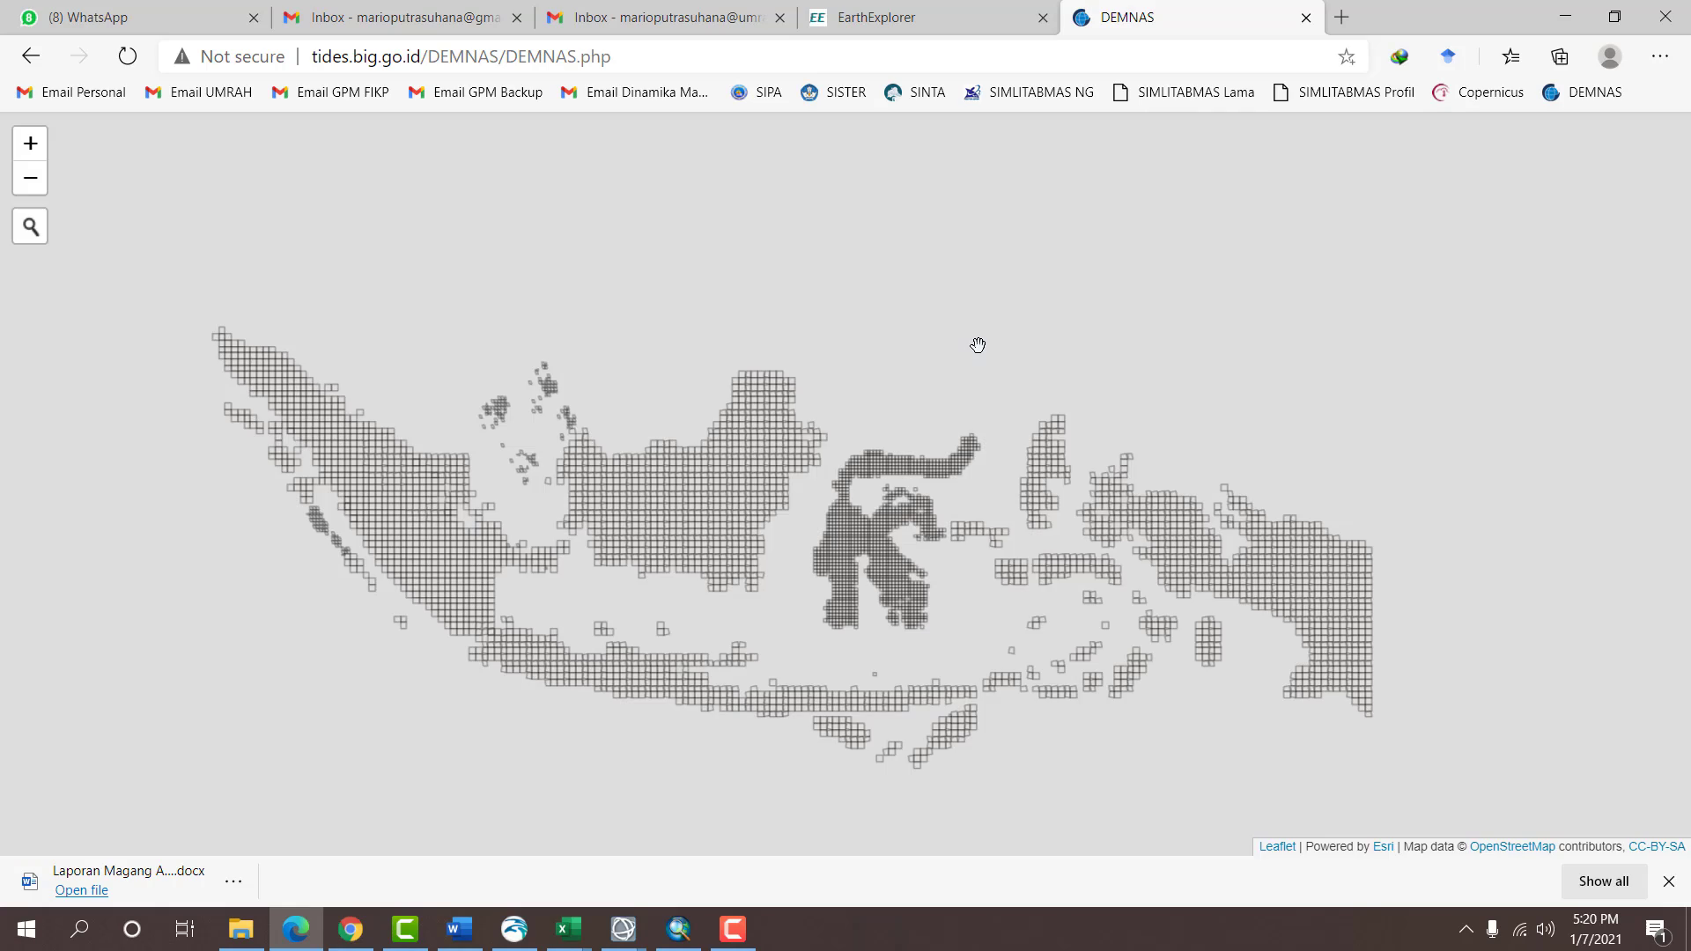
# Locate the DEMNAS map tile between Galang and Tanjung Pinang and show its download link.
pyautogui.scroll(1, 503, 518)
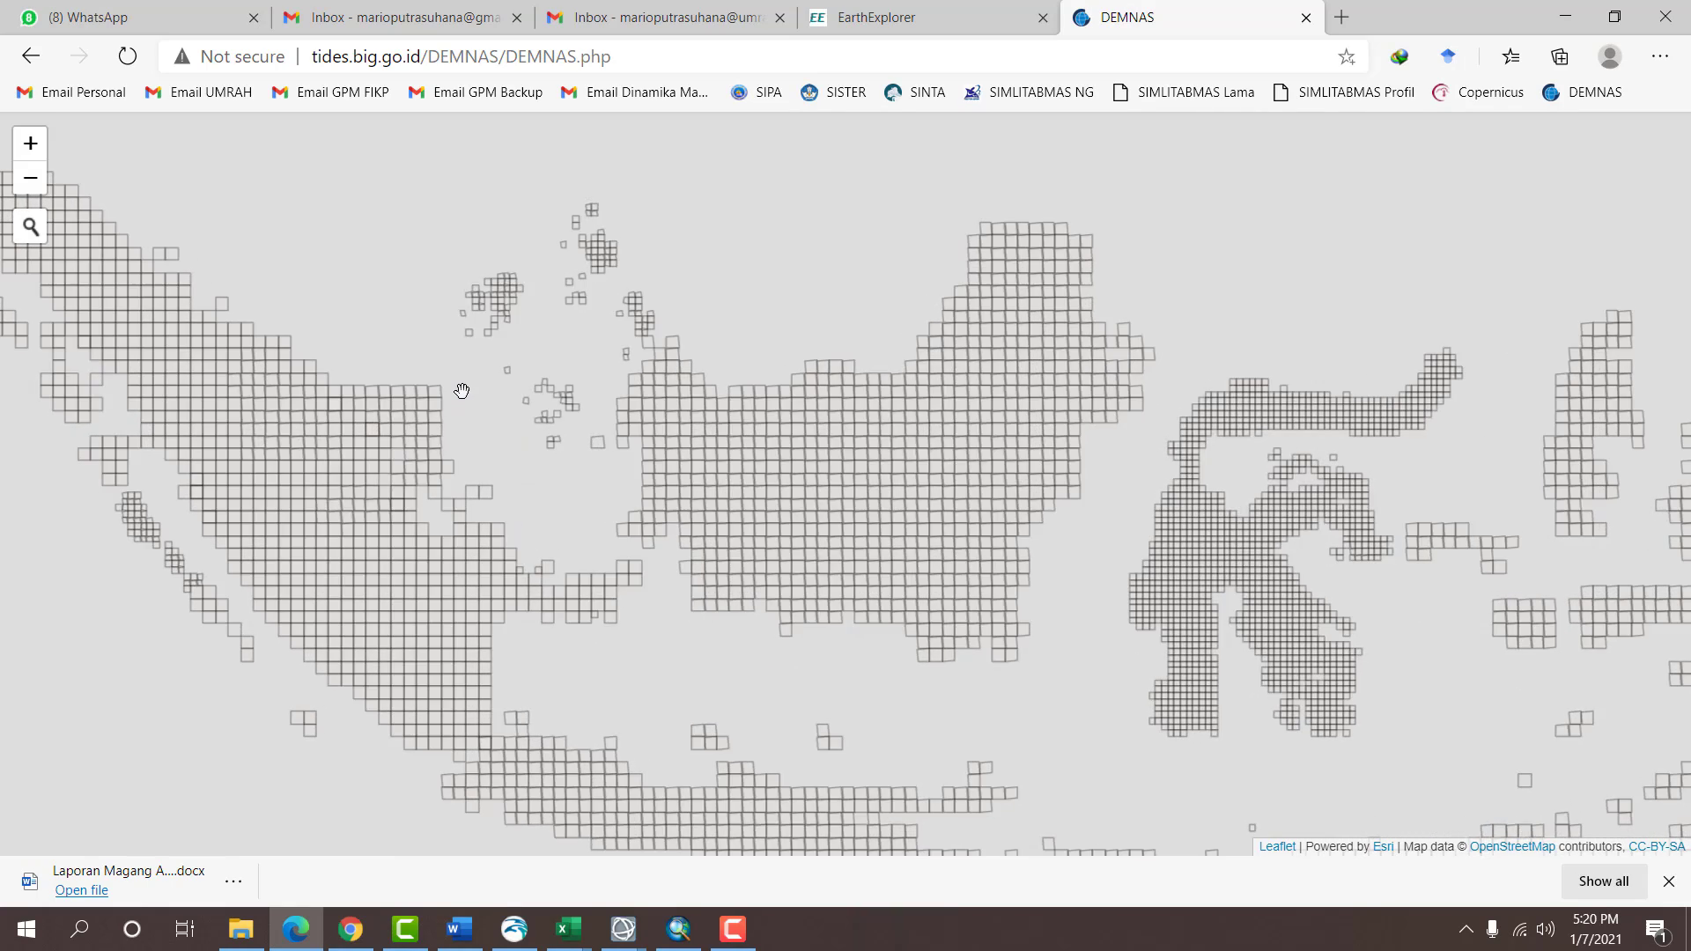
pyautogui.scroll(2, 461, 391)
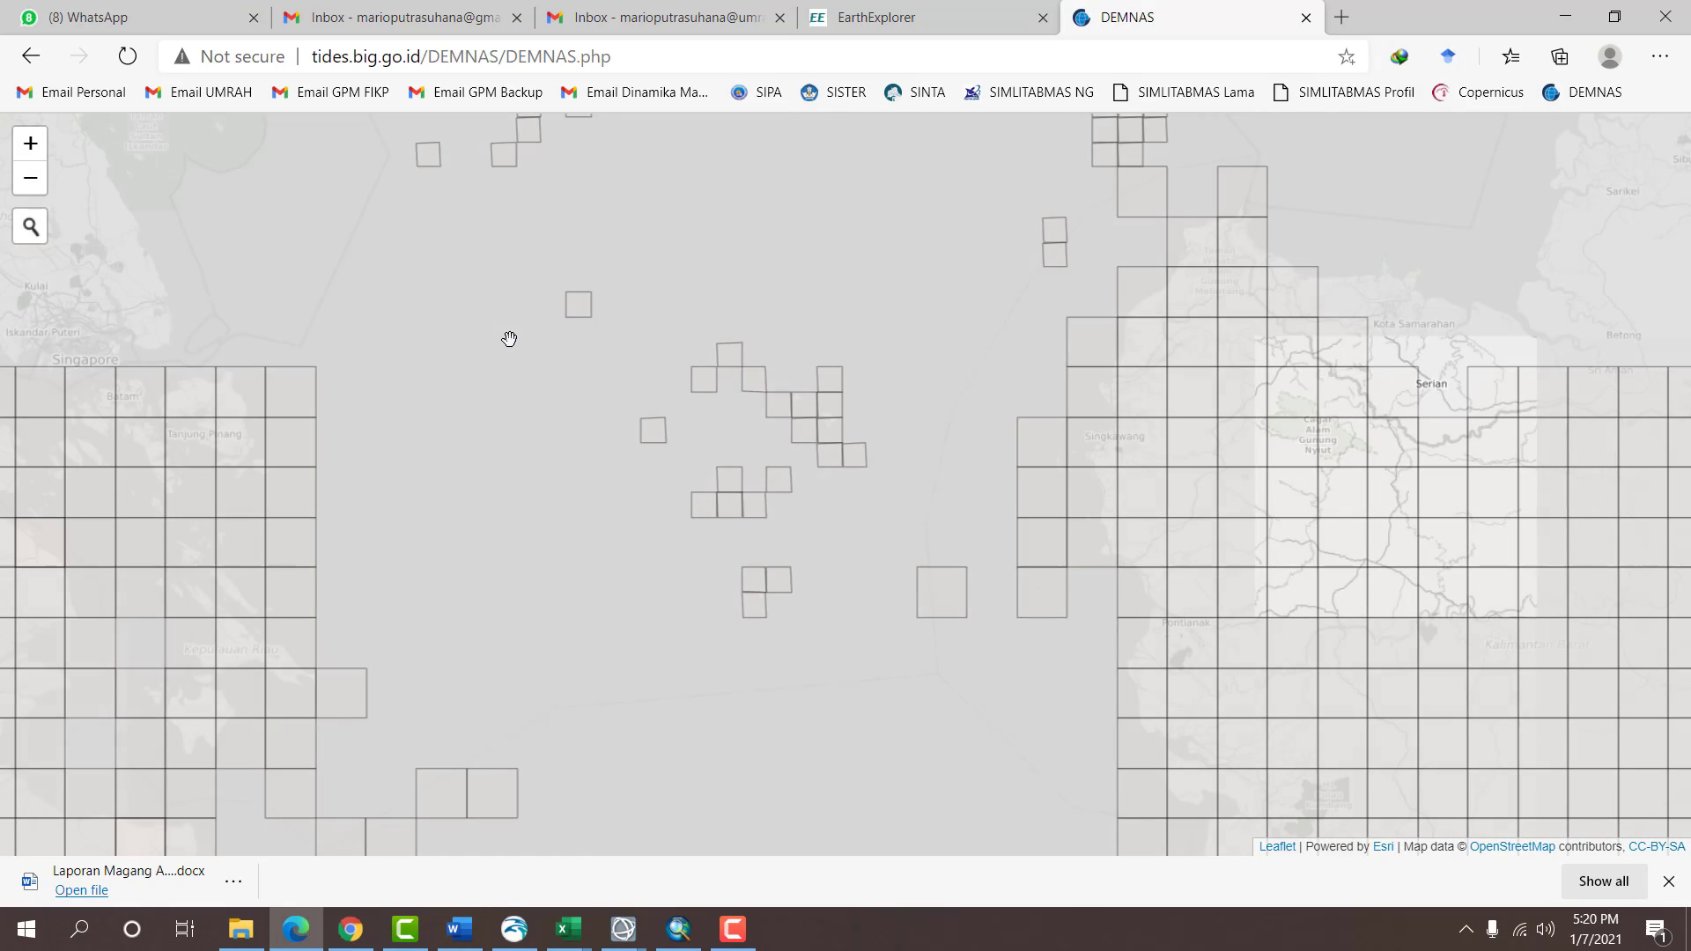
pyautogui.moveTo(510, 340); pyautogui.dragTo(940, 359)
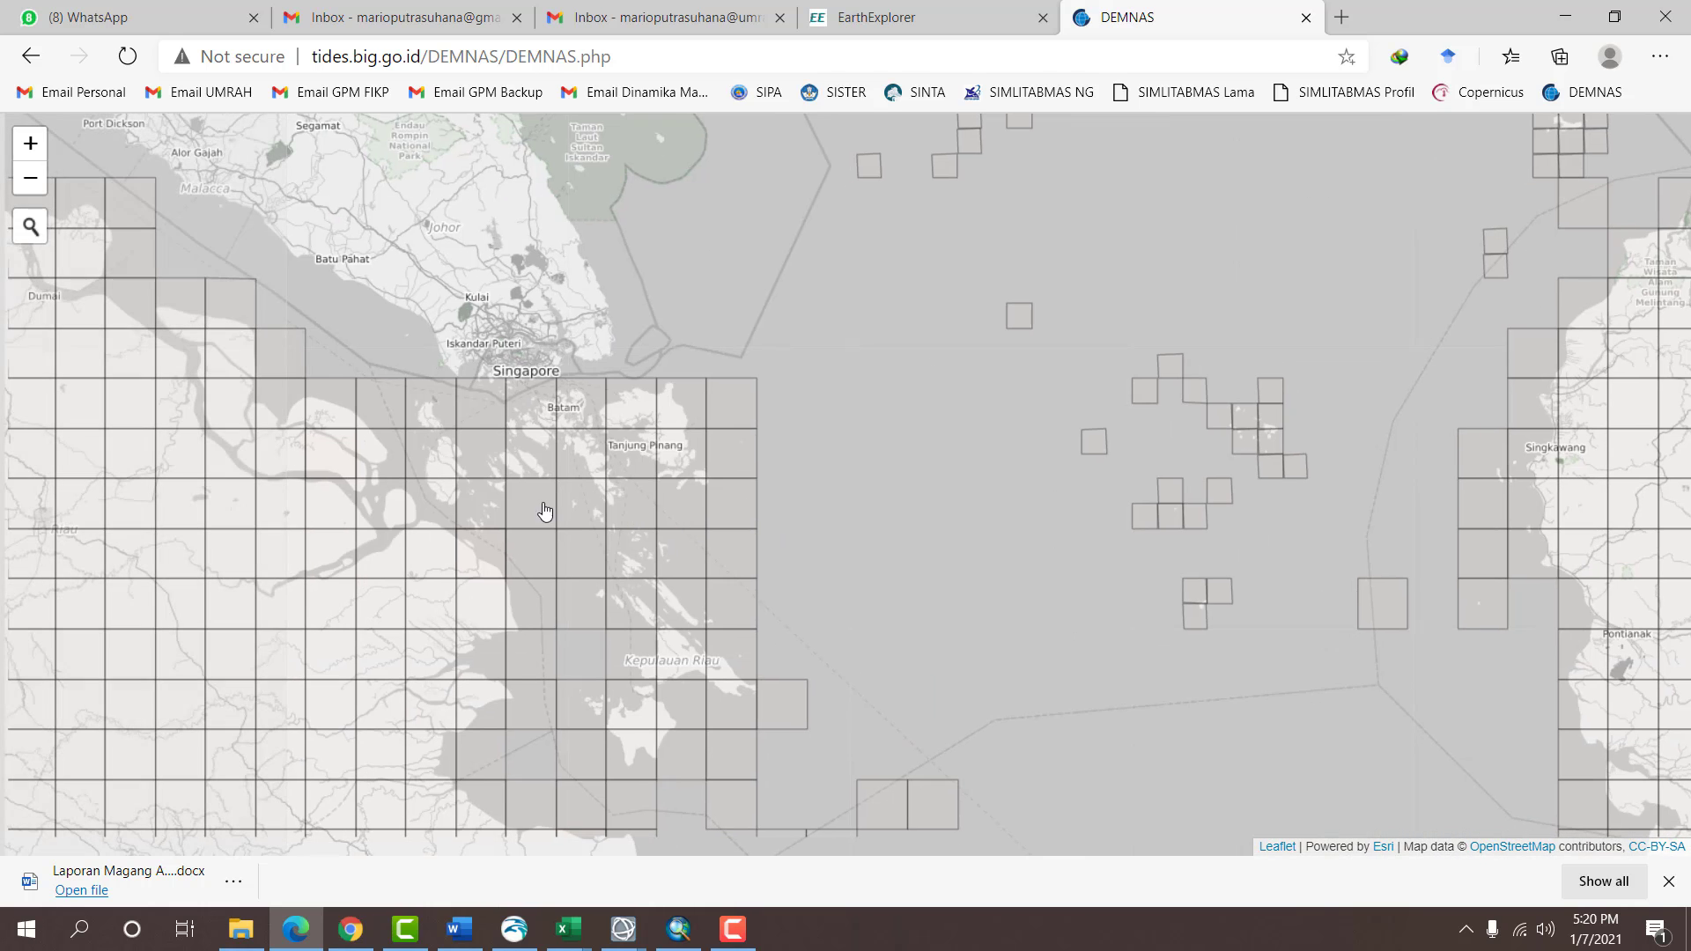
pyautogui.scroll(1, 518, 462)
pyautogui.scroll(1, 585, 451)
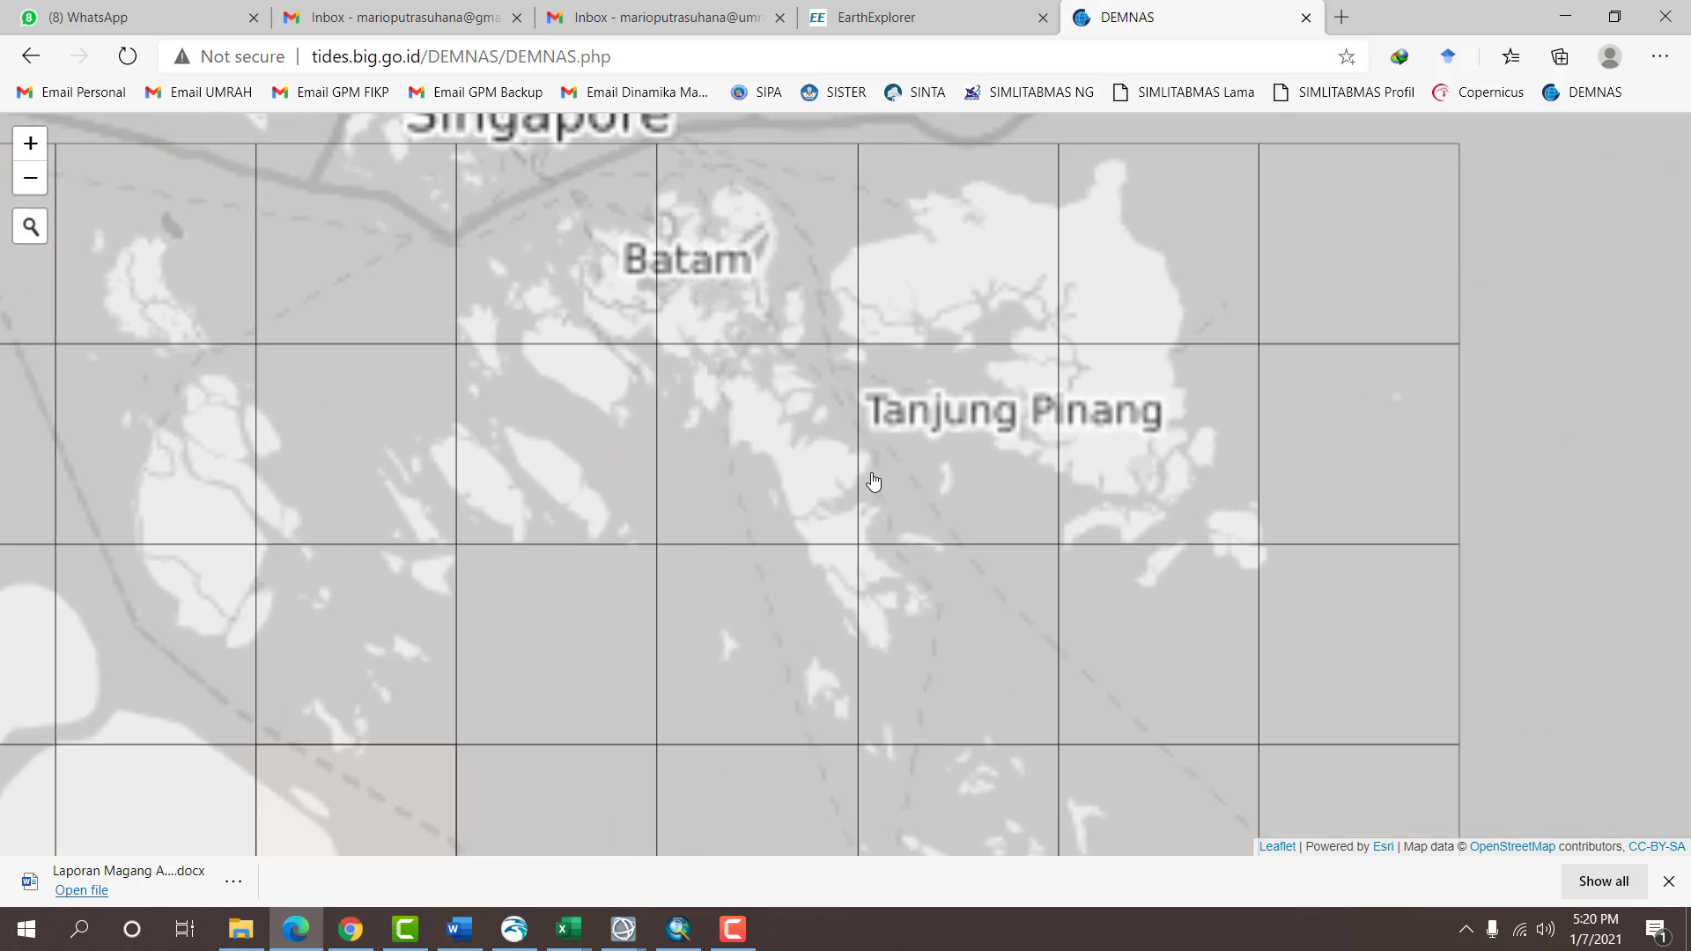
pyautogui.moveTo(872, 482); pyautogui.dragTo(623, 378)
pyautogui.scroll(1, 702, 358)
pyautogui.scroll(1, 705, 358)
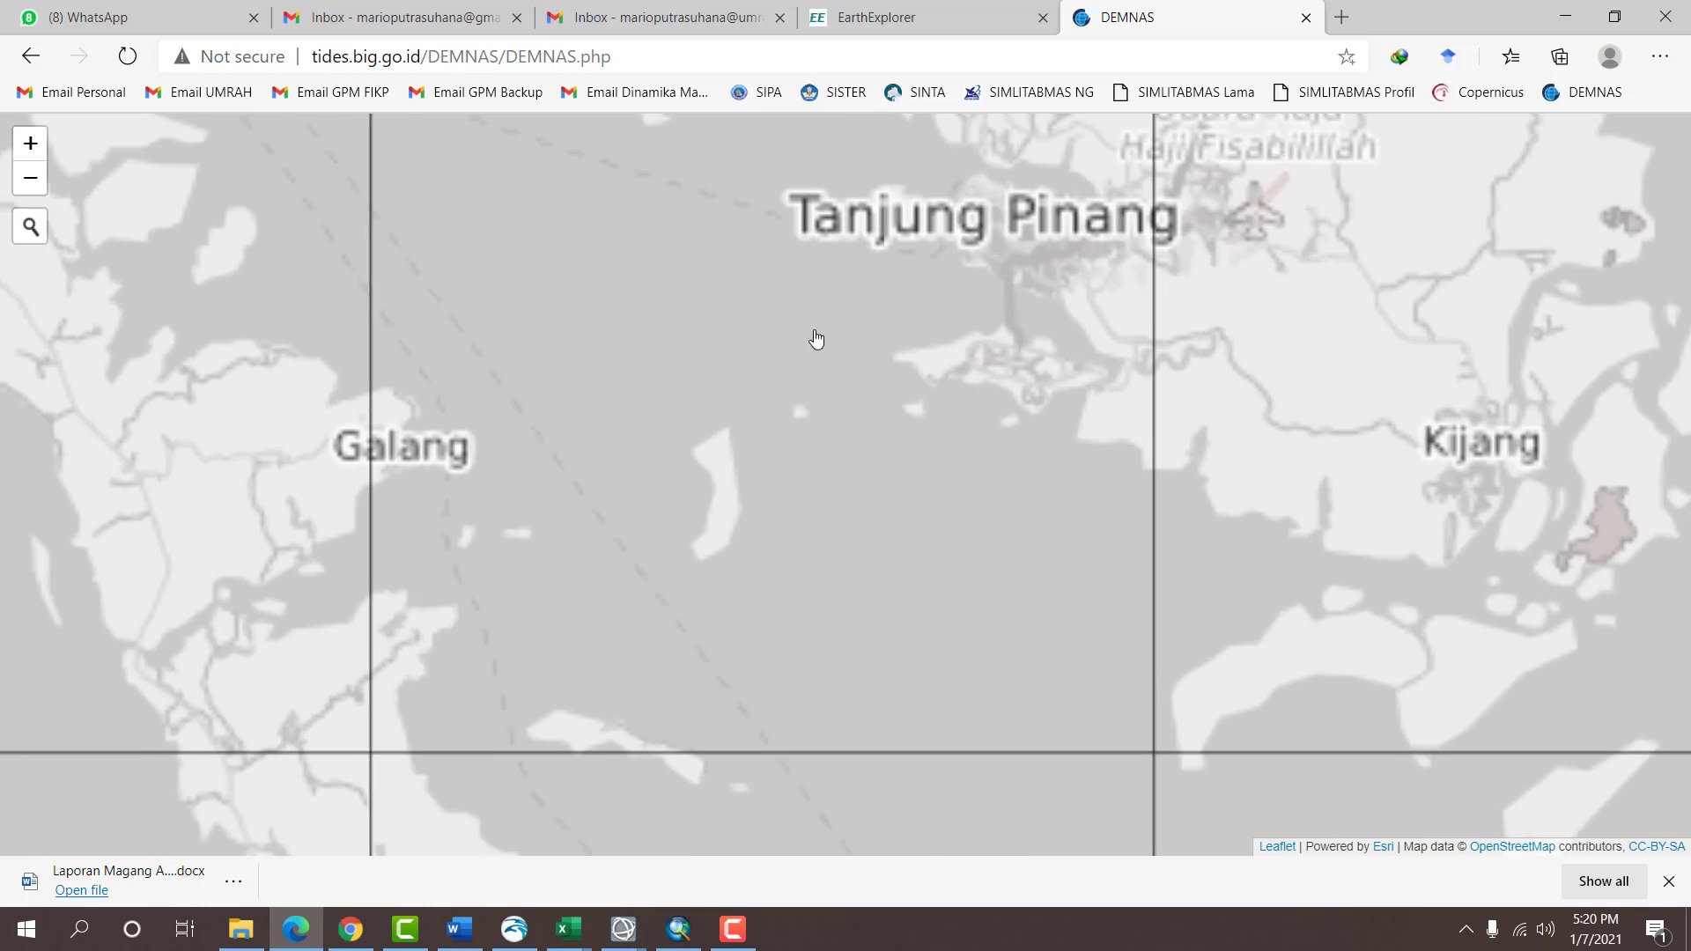
pyautogui.scroll(-1, 907, 351)
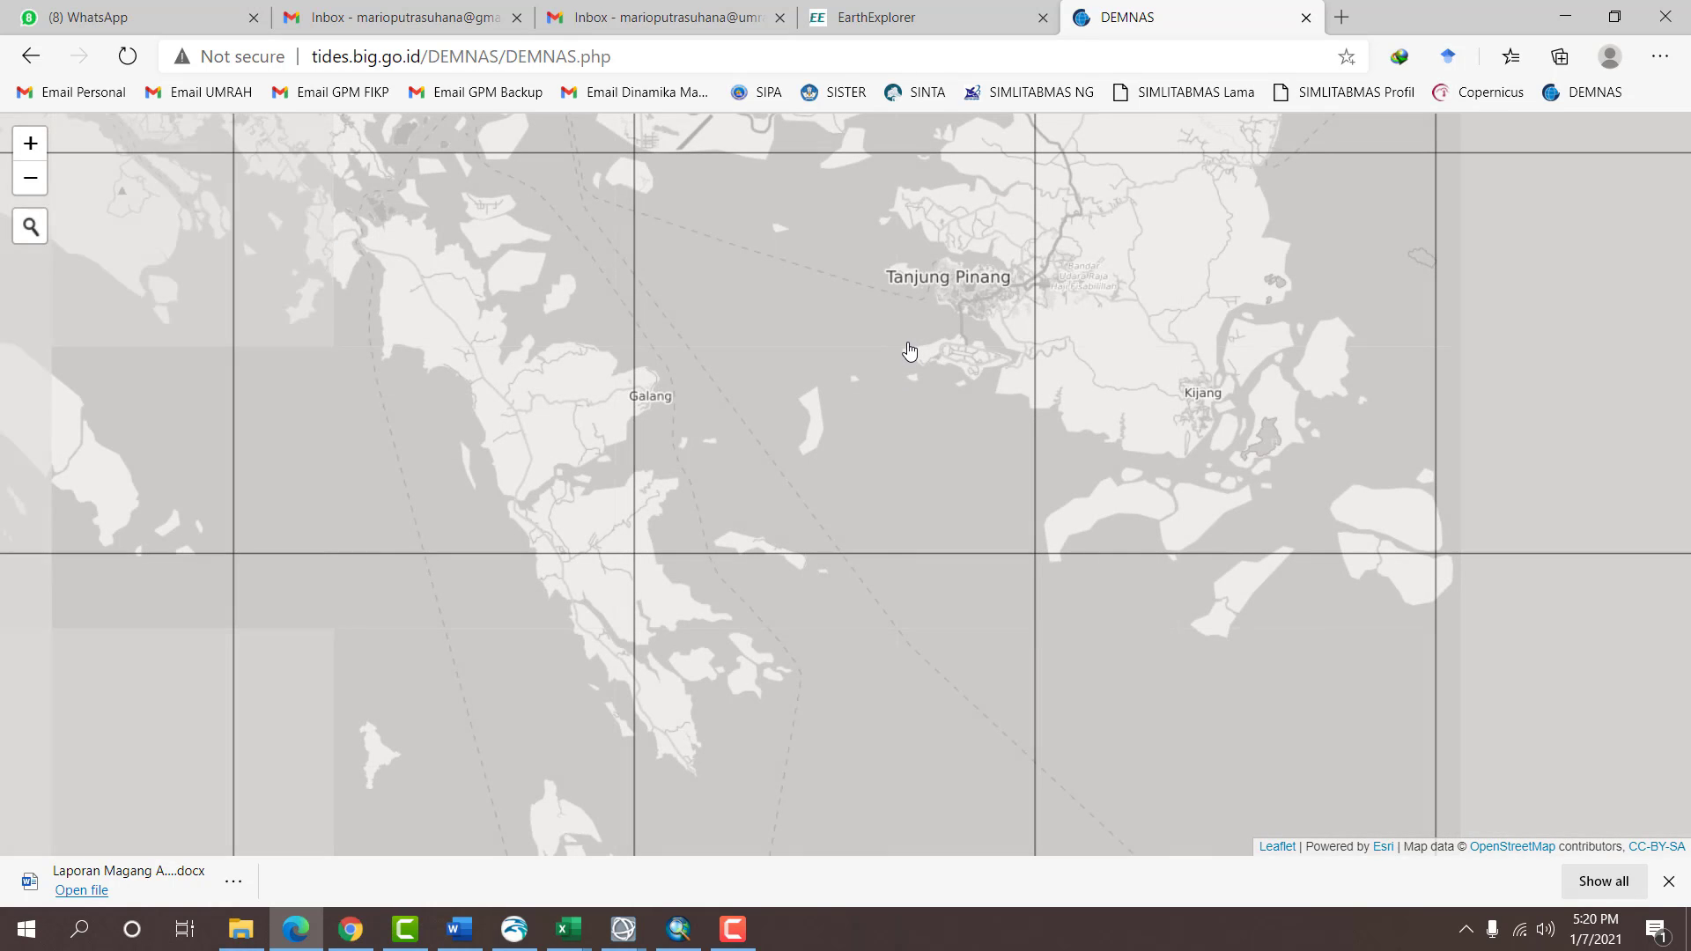
pyautogui.click(815, 368)
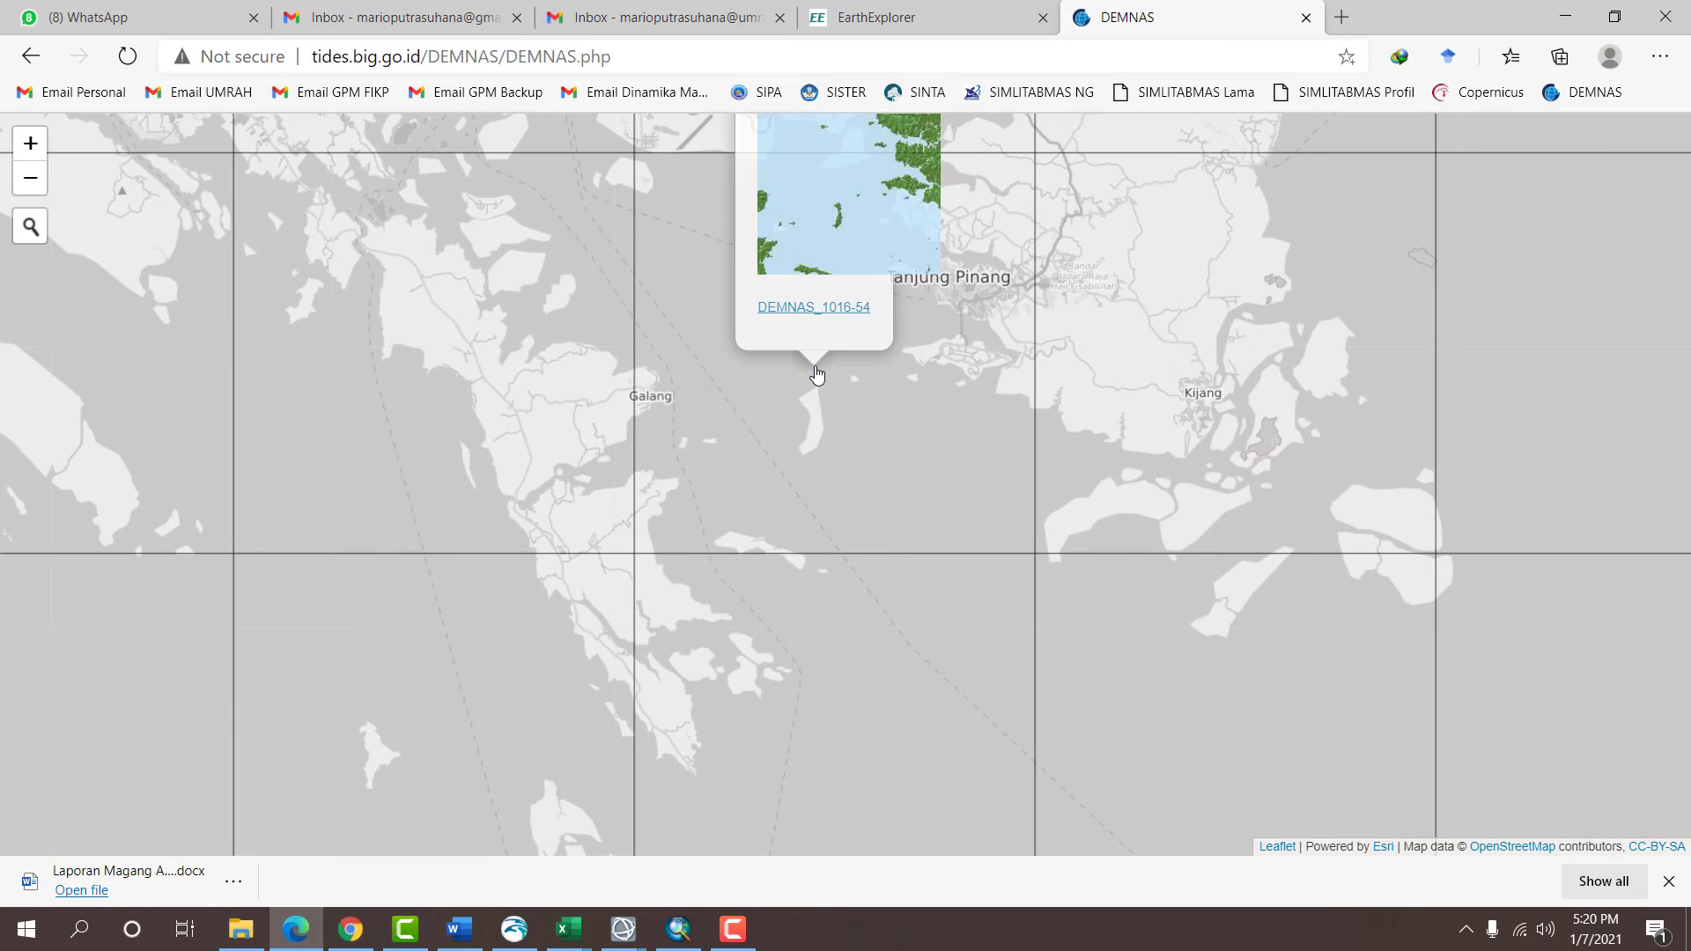
# Download DEMNAS_1016-54 into the MODUL PERUBAHAN PANTAI folder under DATA PSPL, choosing to overwrite the existing duplicate.
pyautogui.click(838, 307)
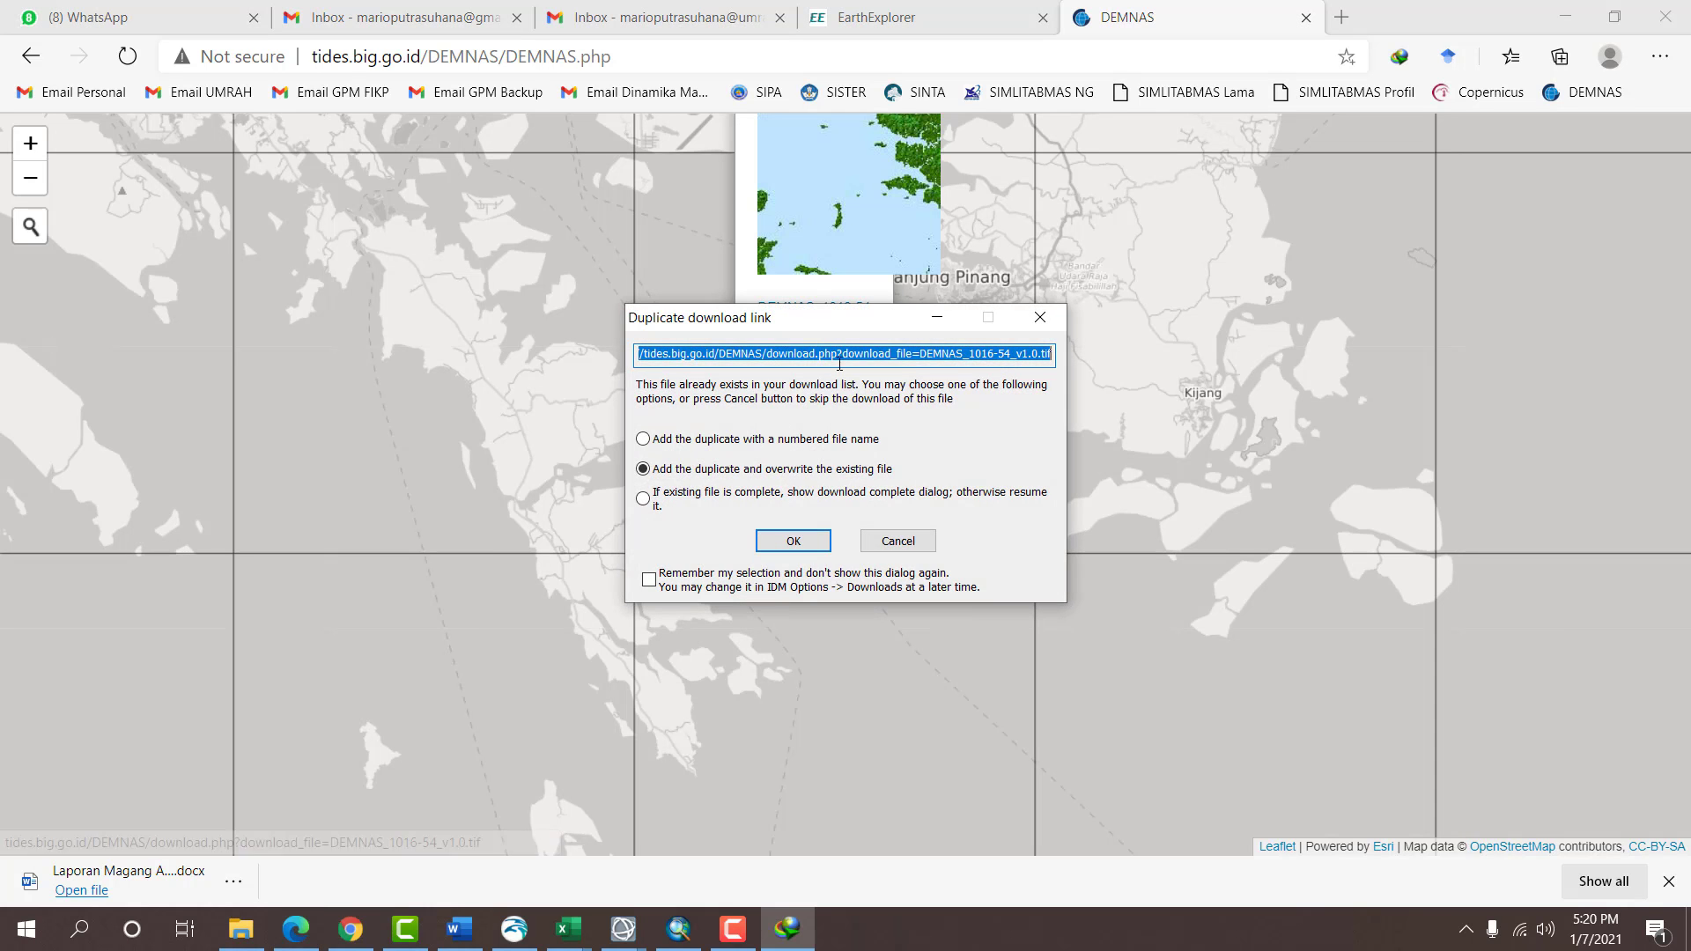
pyautogui.click(799, 540)
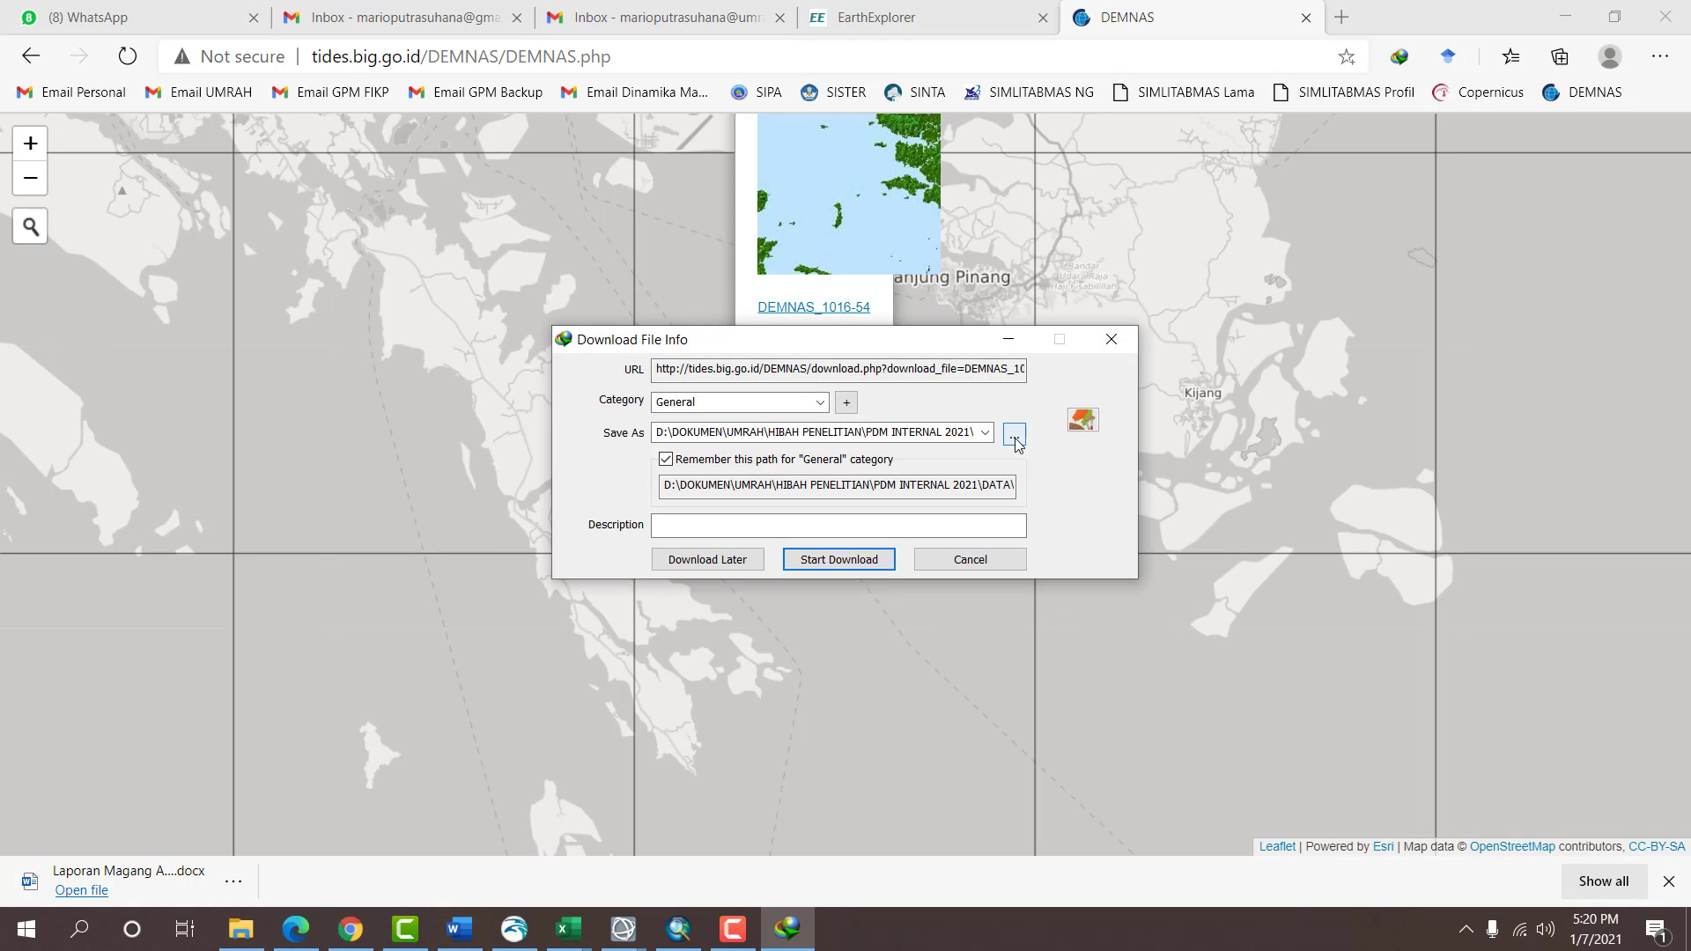
pyautogui.click(1015, 435)
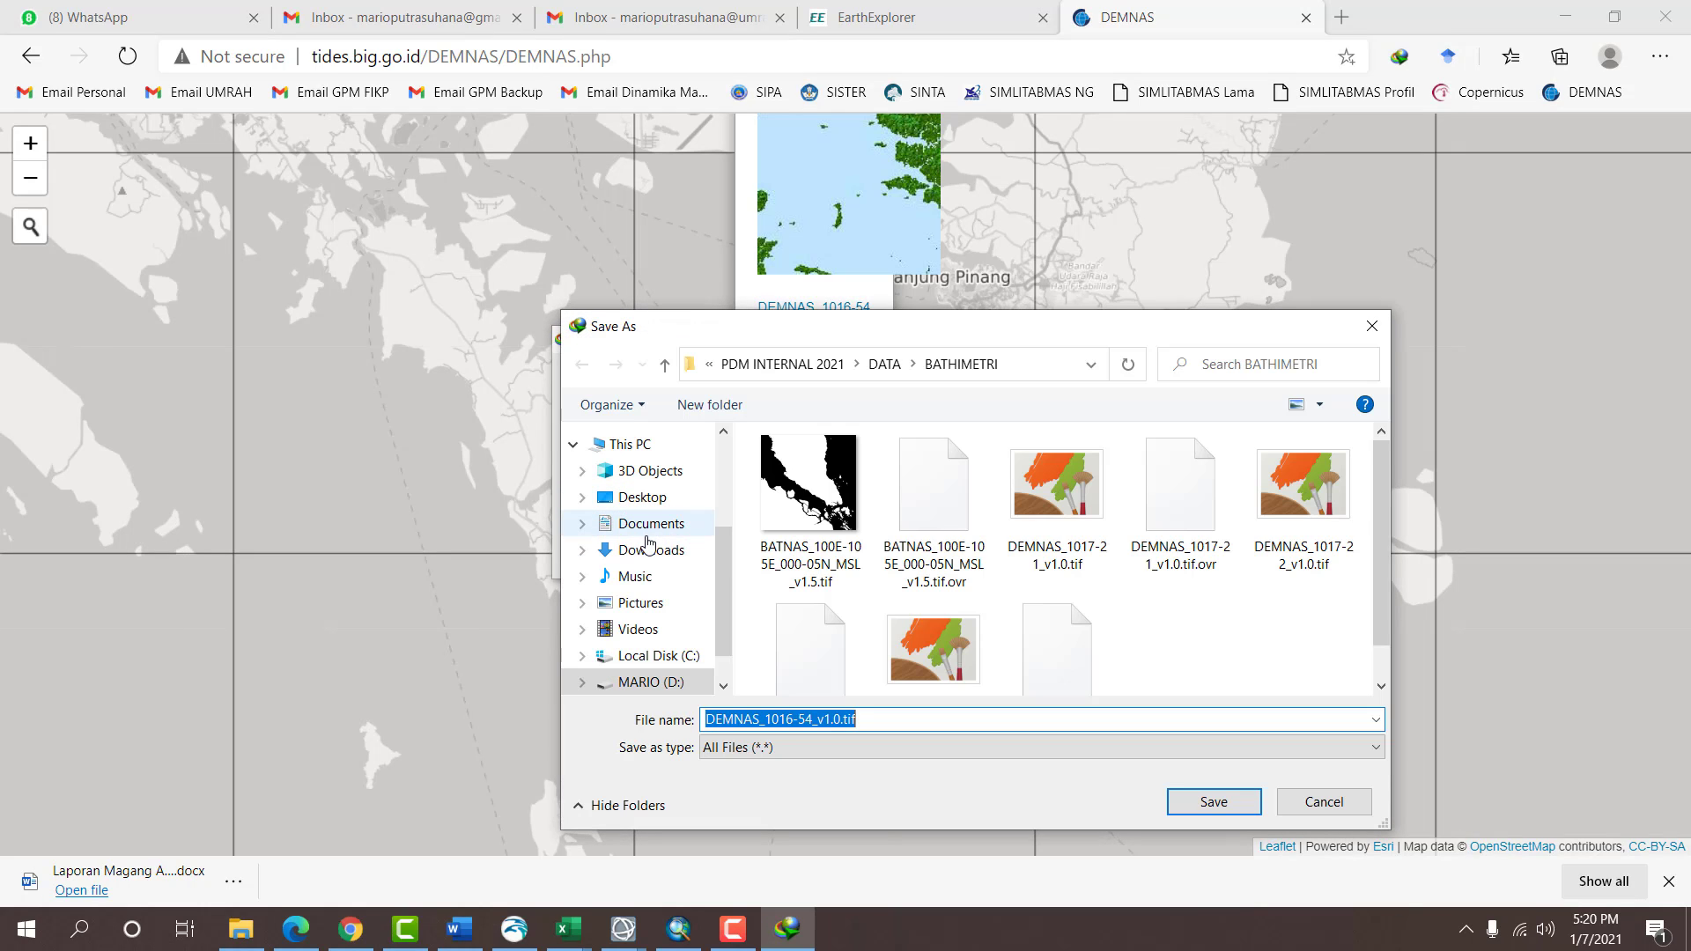
pyautogui.click(651, 549)
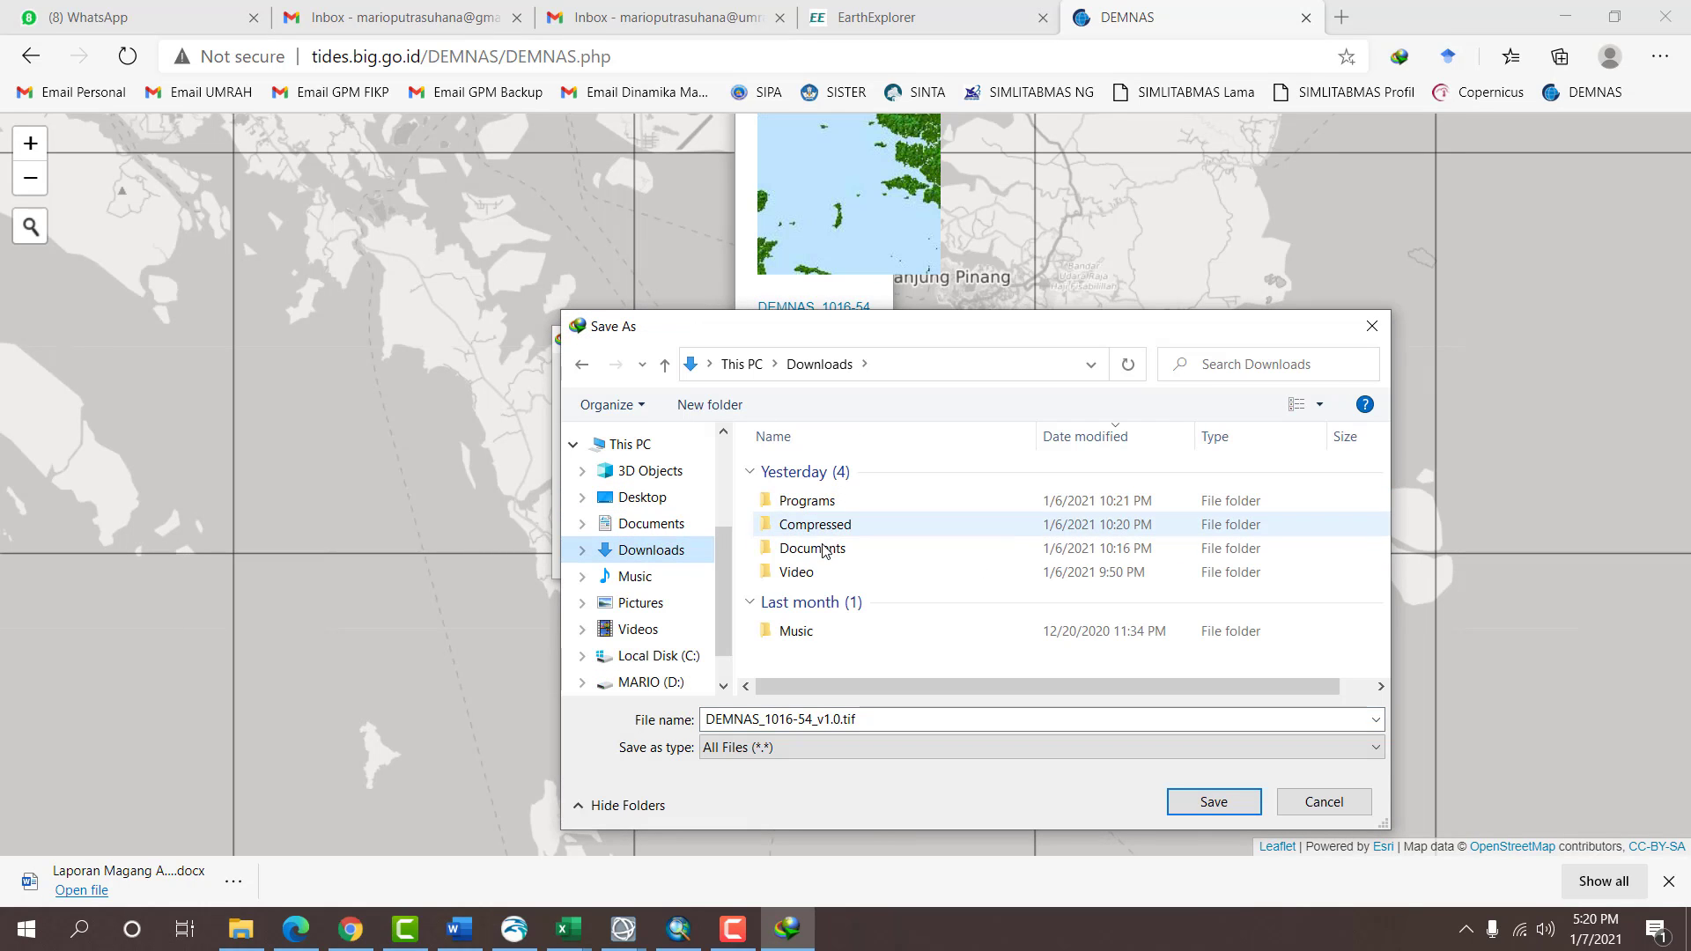
pyautogui.doubleClick(823, 547)
pyautogui.doubleClick(818, 500)
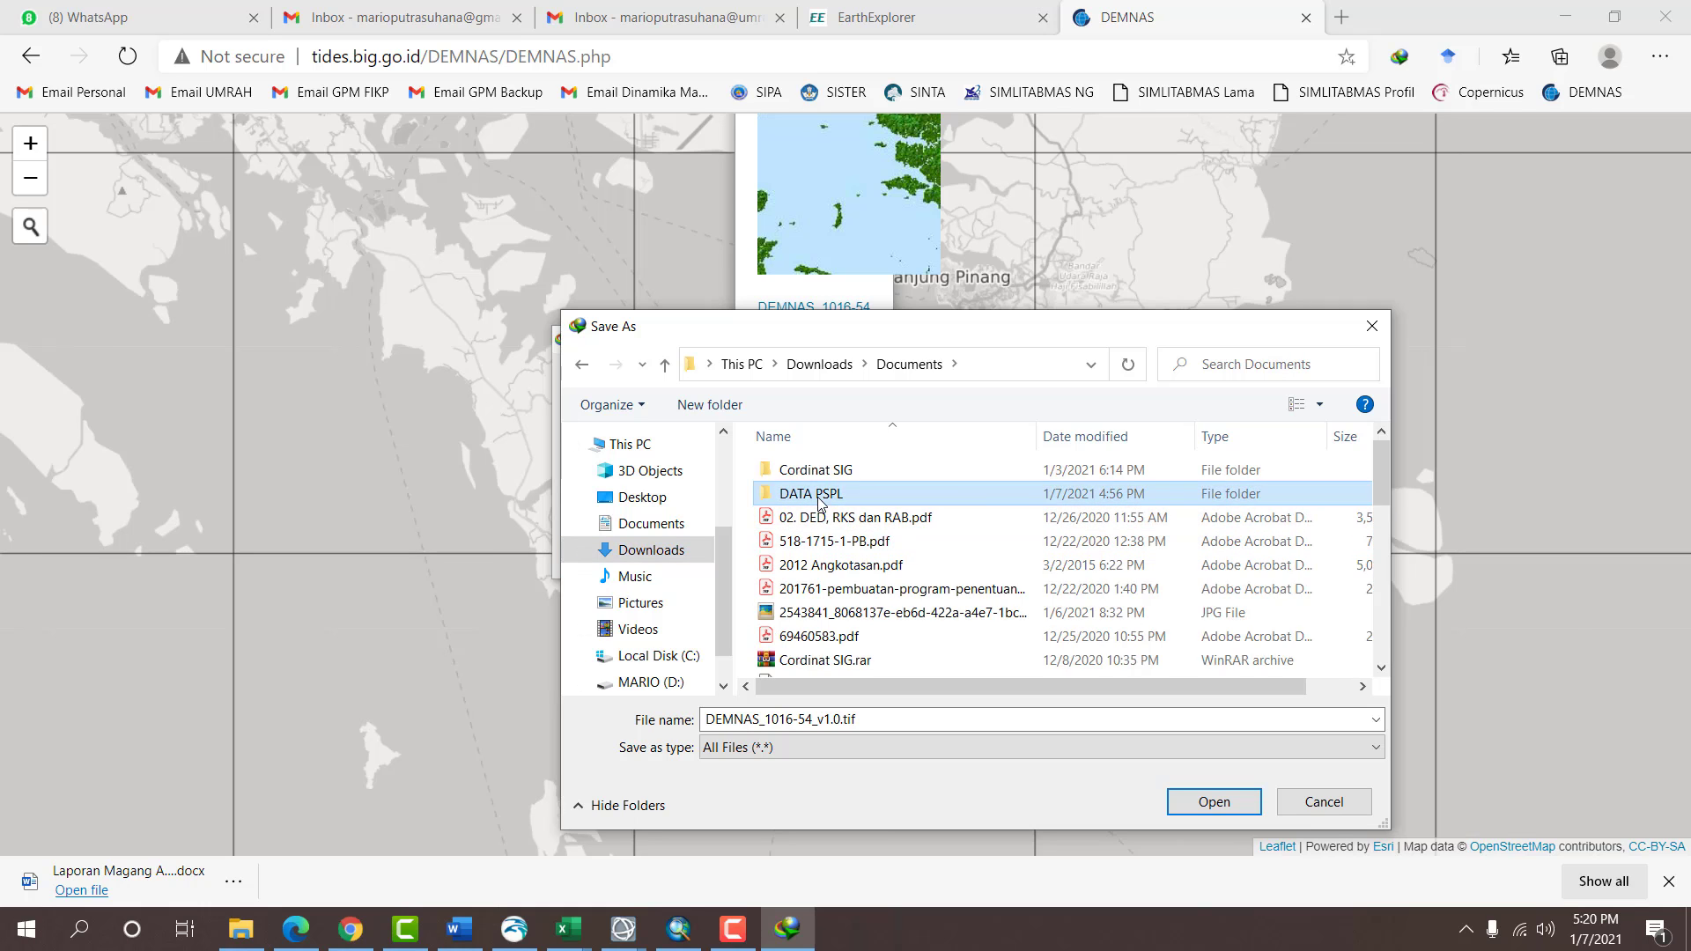
pyautogui.doubleClick(843, 557)
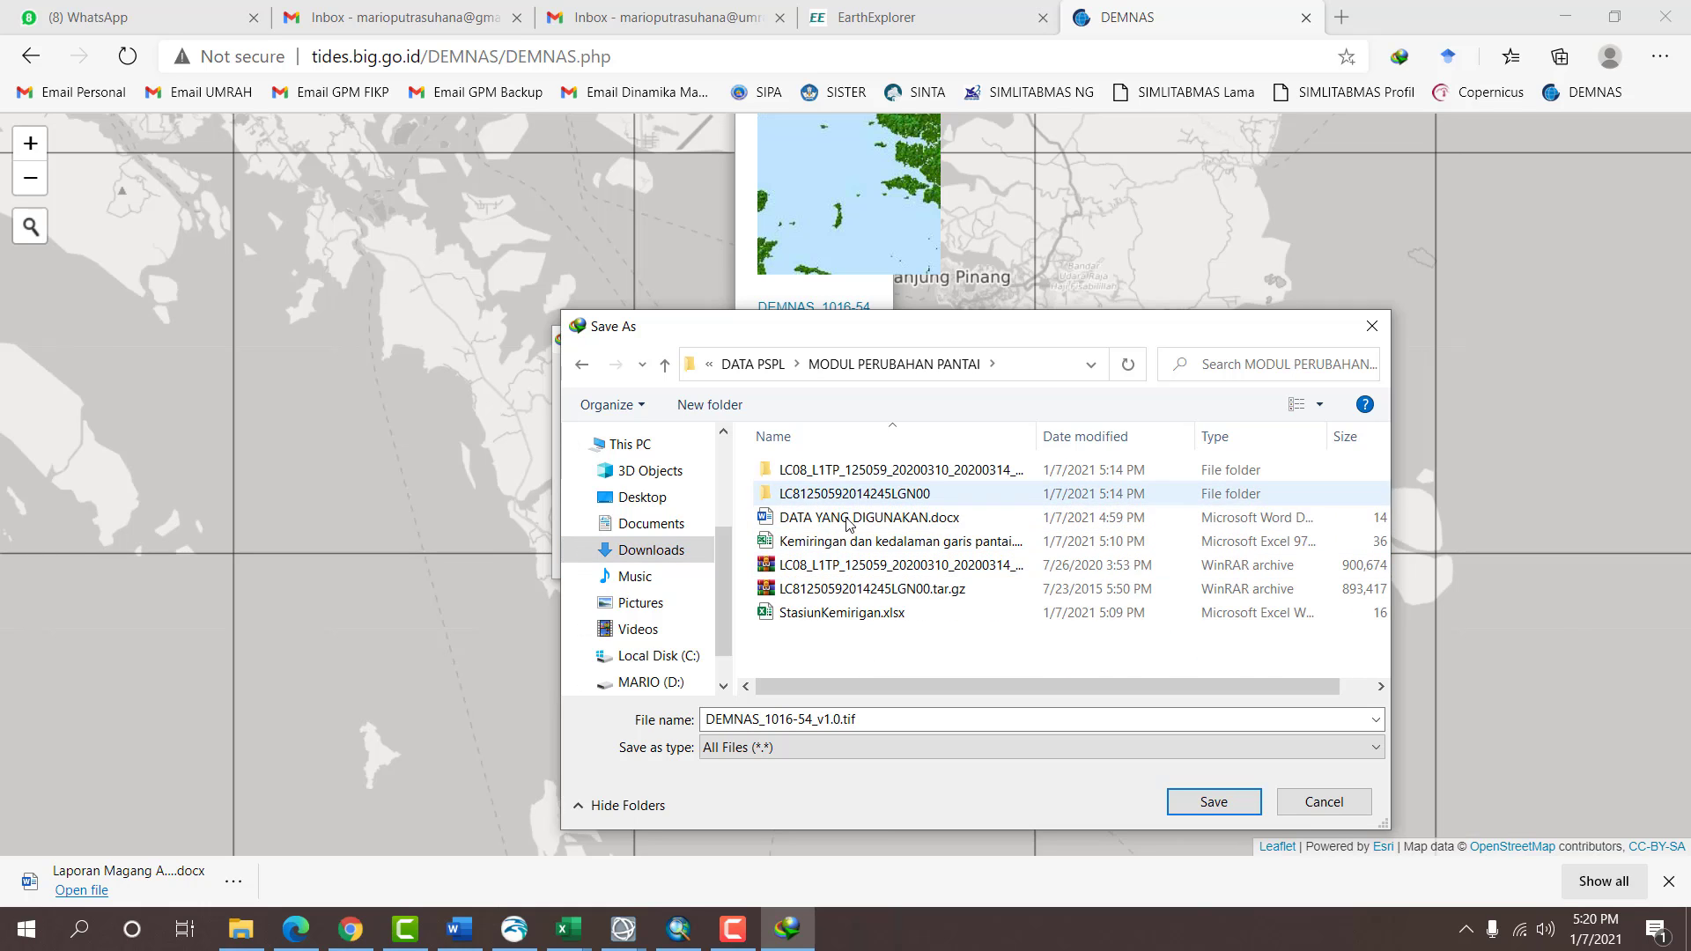
pyautogui.click(1212, 801)
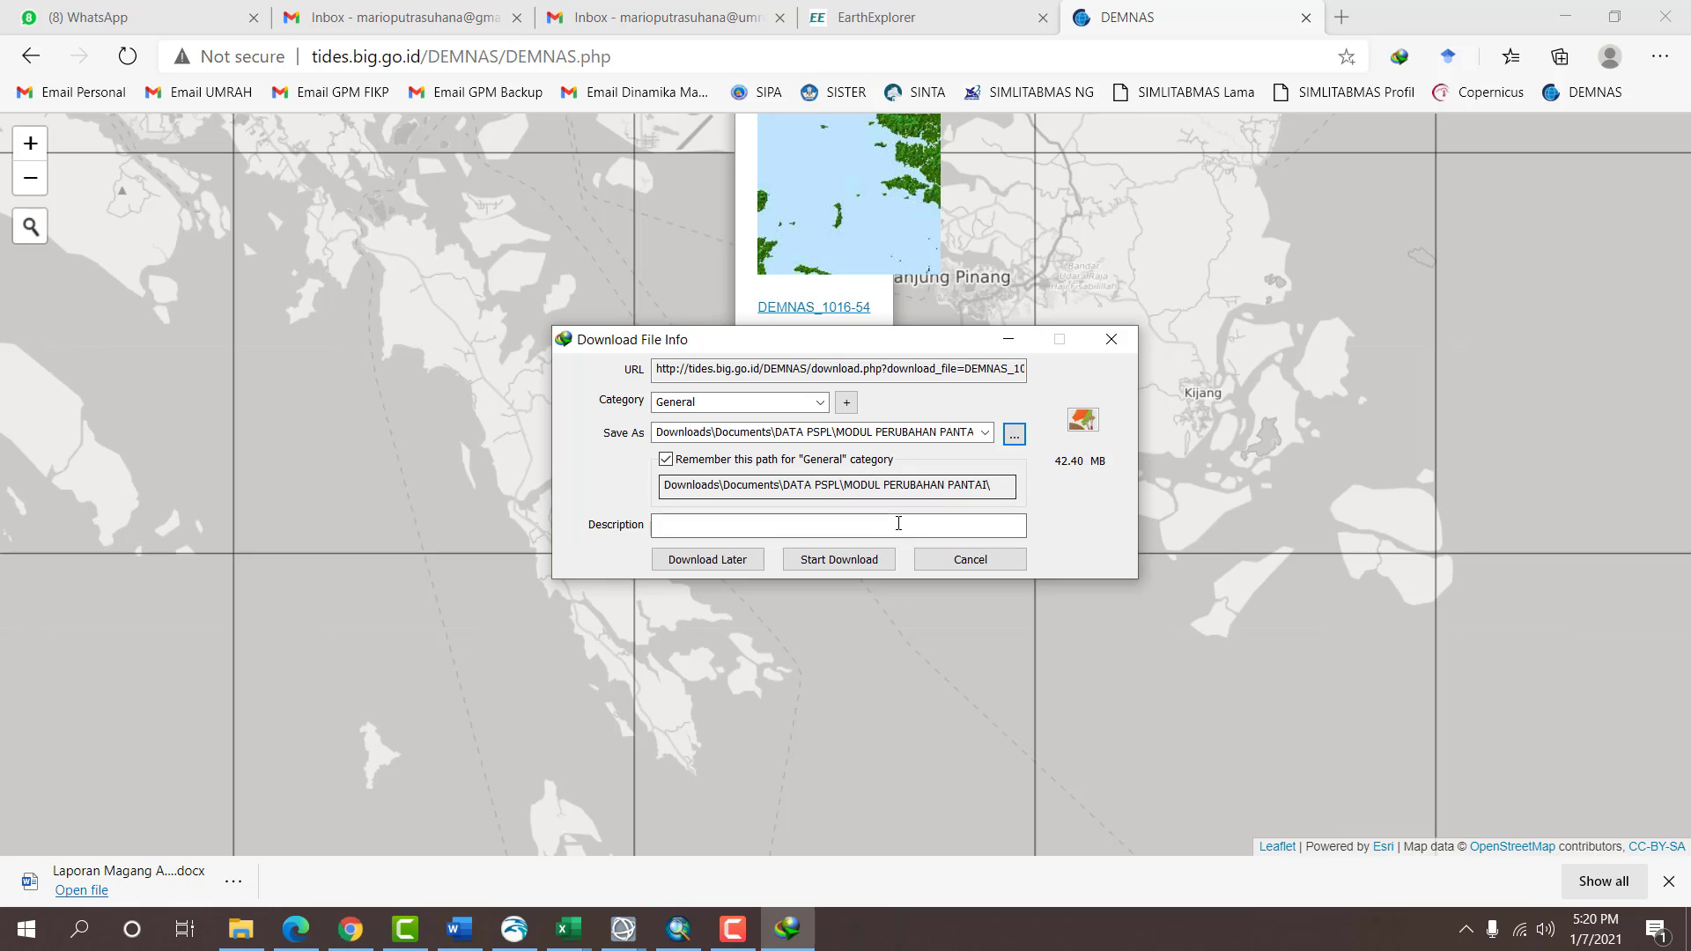
pyautogui.click(870, 559)
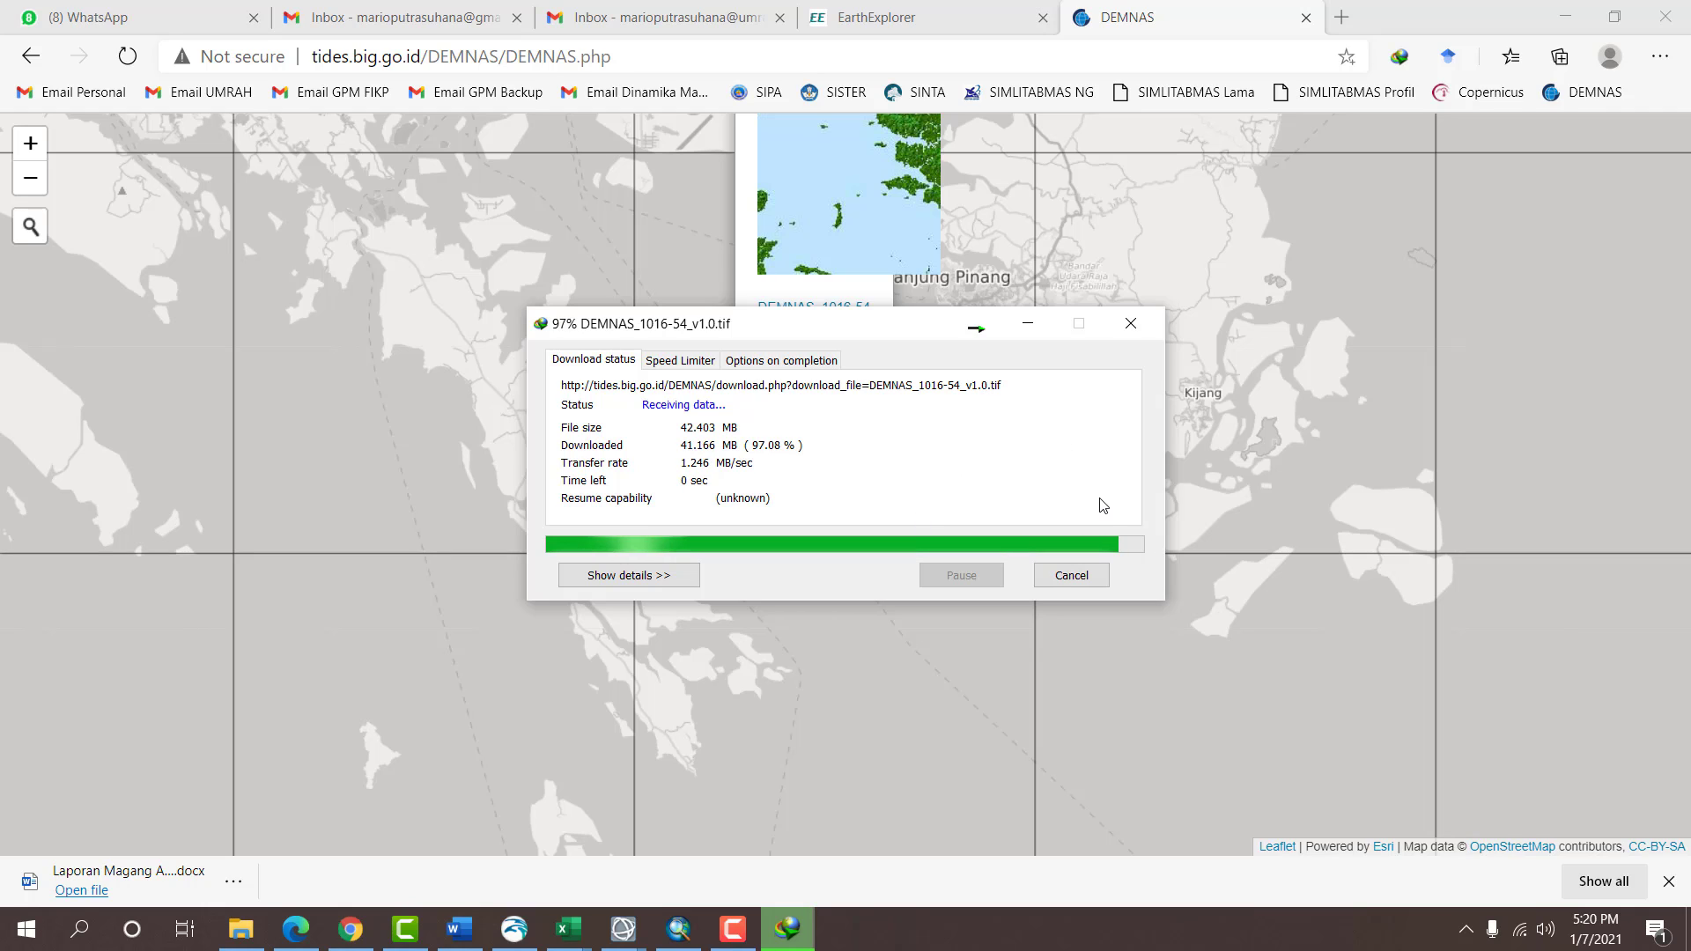
pyautogui.click(1027, 532)
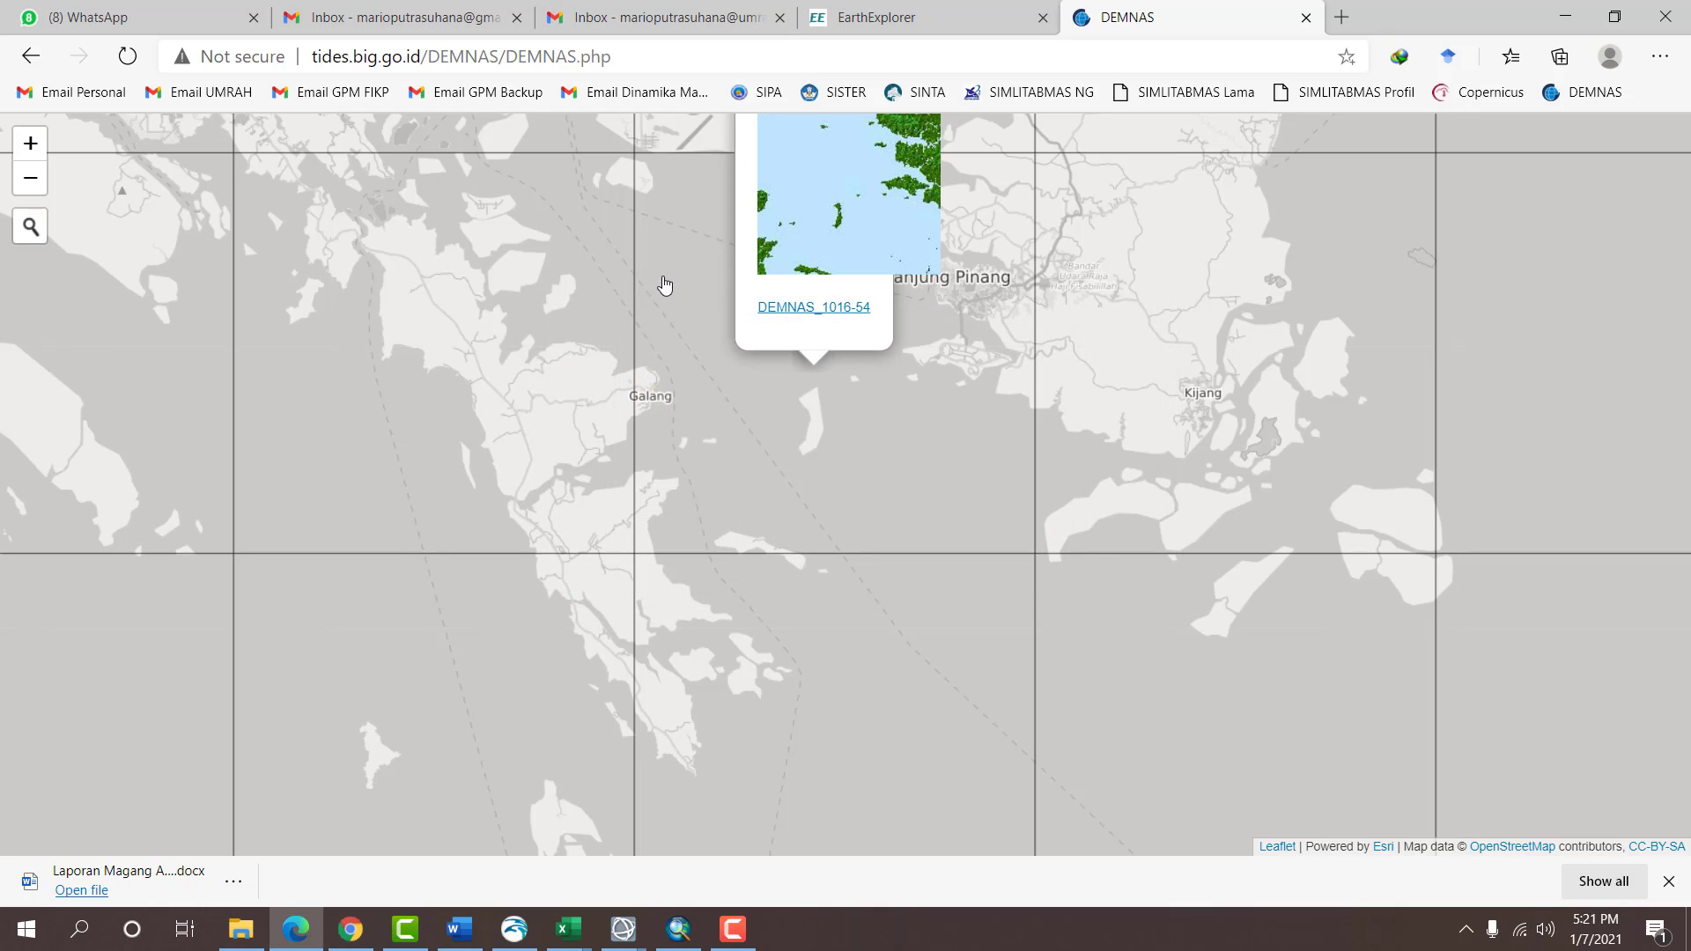
# Switch to the Word document and review the satellite image, water depth, DEMNAS source and beach slope items.
pyautogui.click(477, 937)
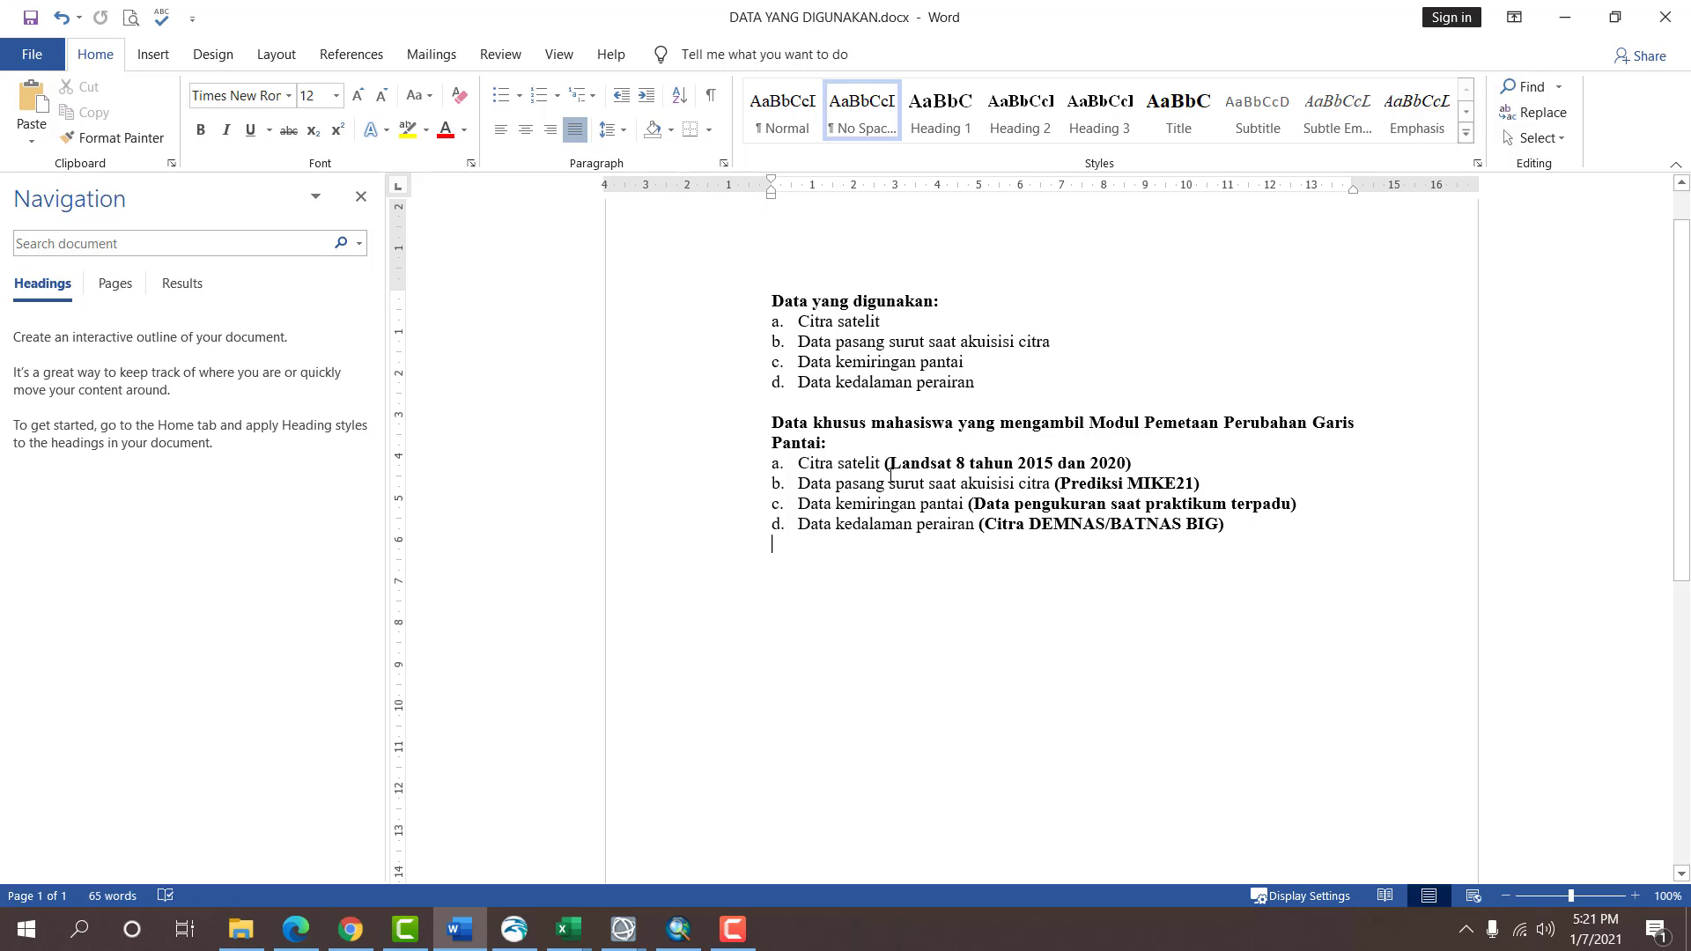
pyautogui.moveTo(844, 322); pyautogui.dragTo(880, 322)
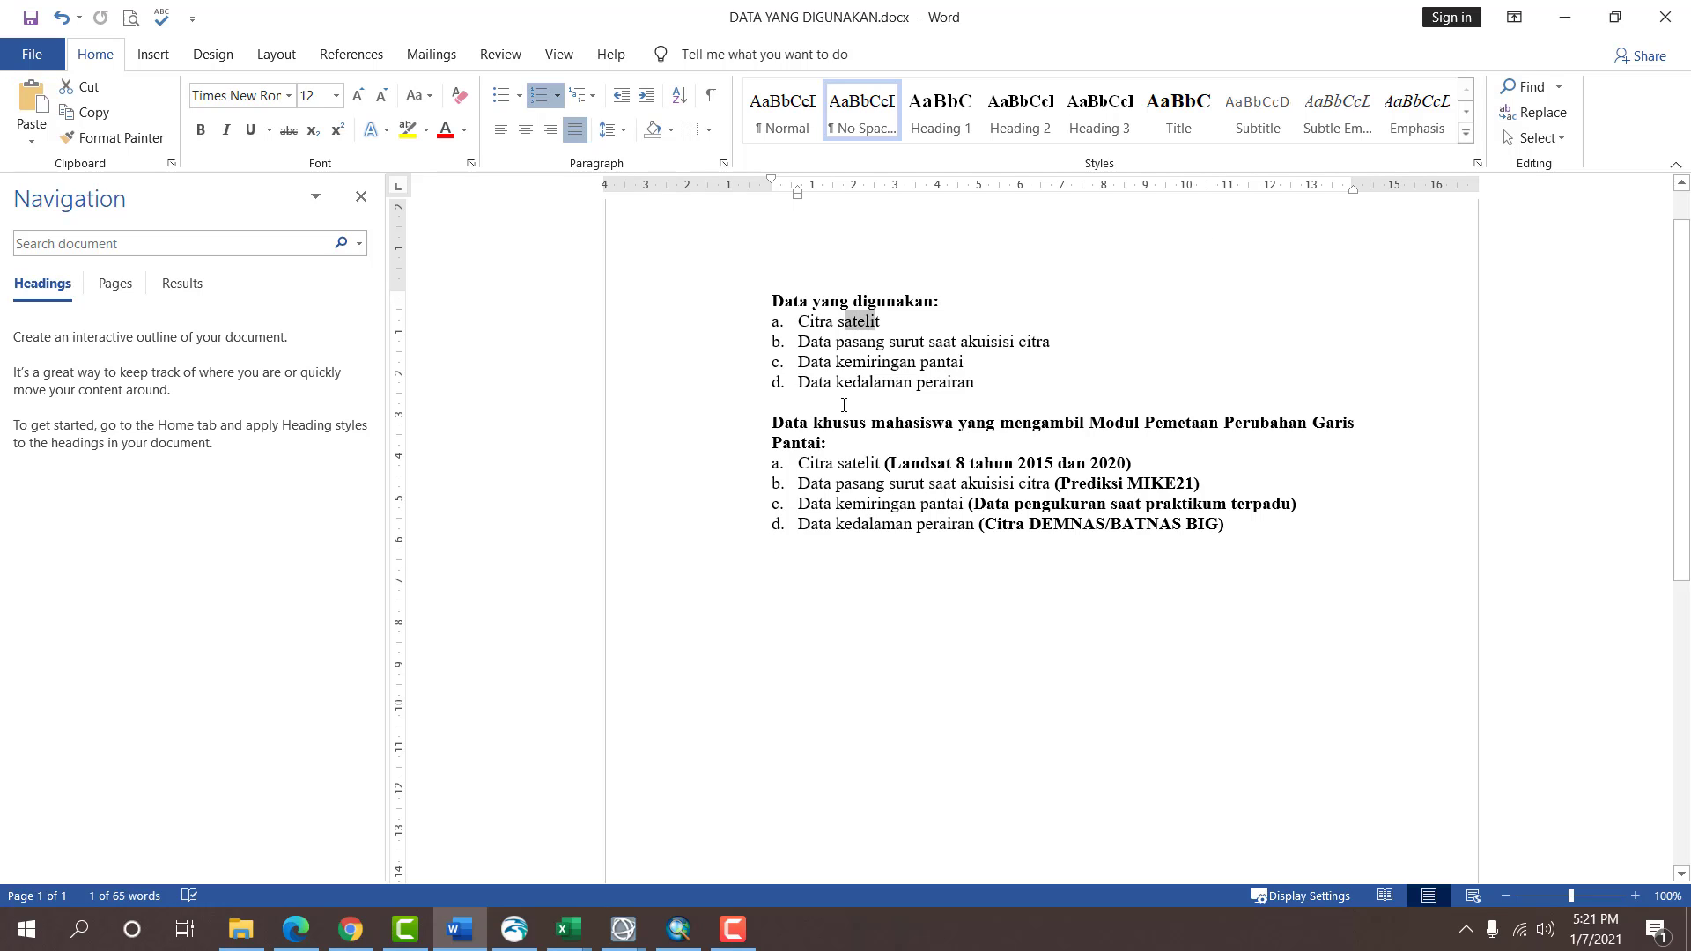
pyautogui.moveTo(863, 387); pyautogui.dragTo(963, 389)
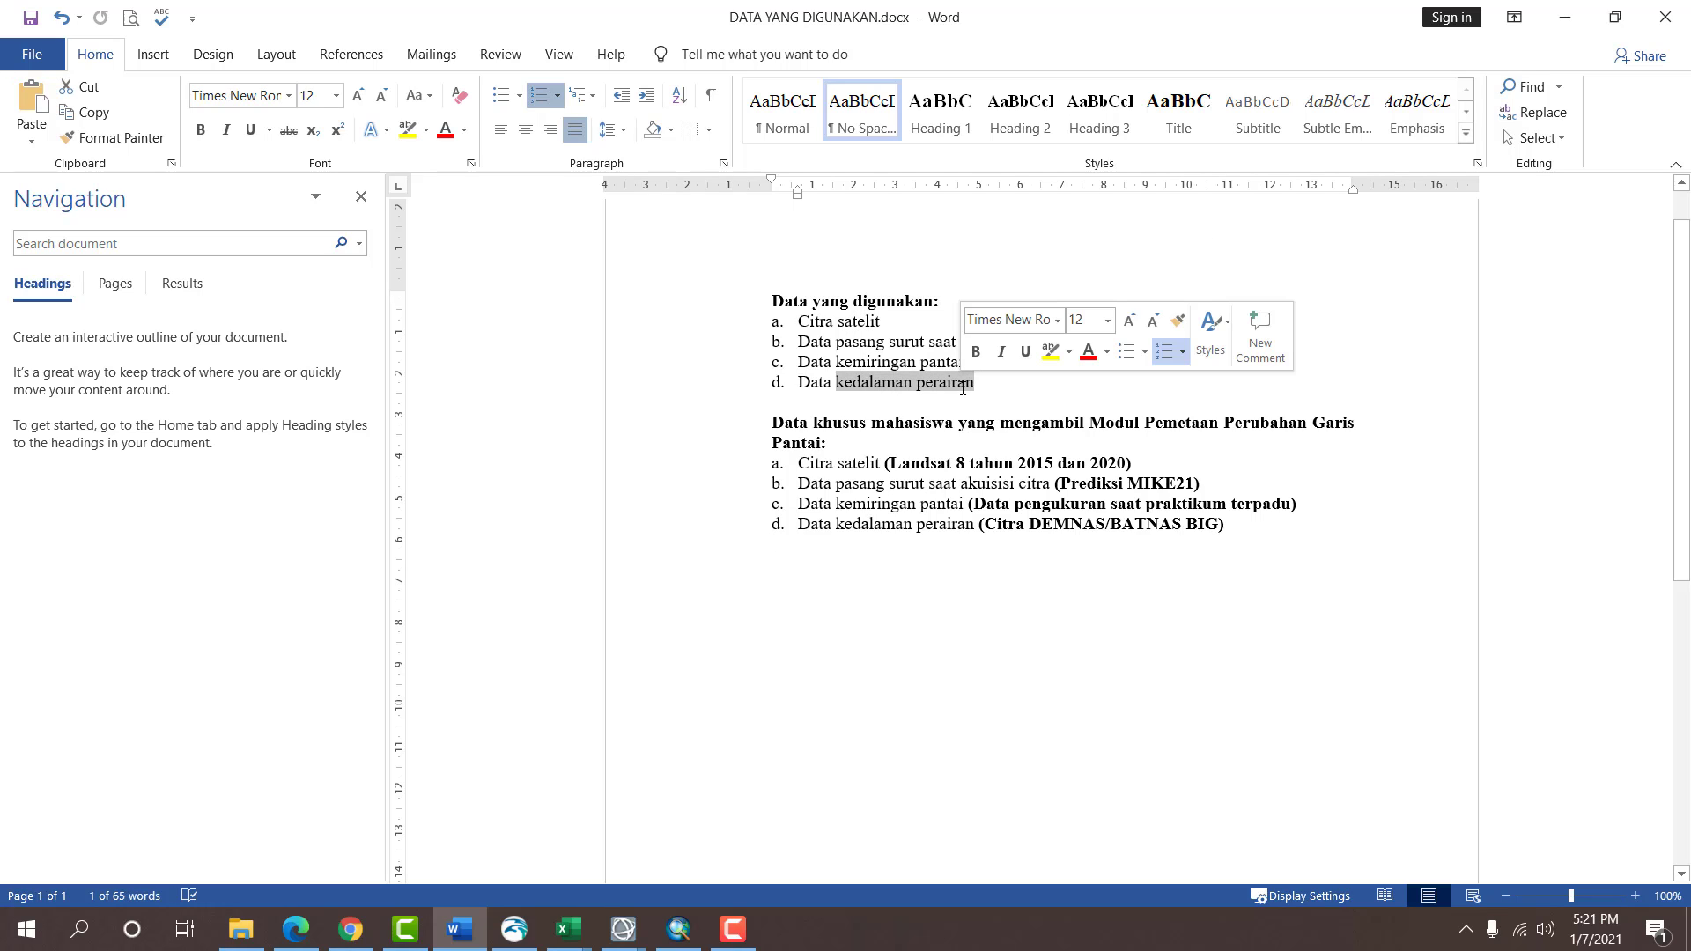
pyautogui.moveTo(984, 524); pyautogui.dragTo(1105, 524)
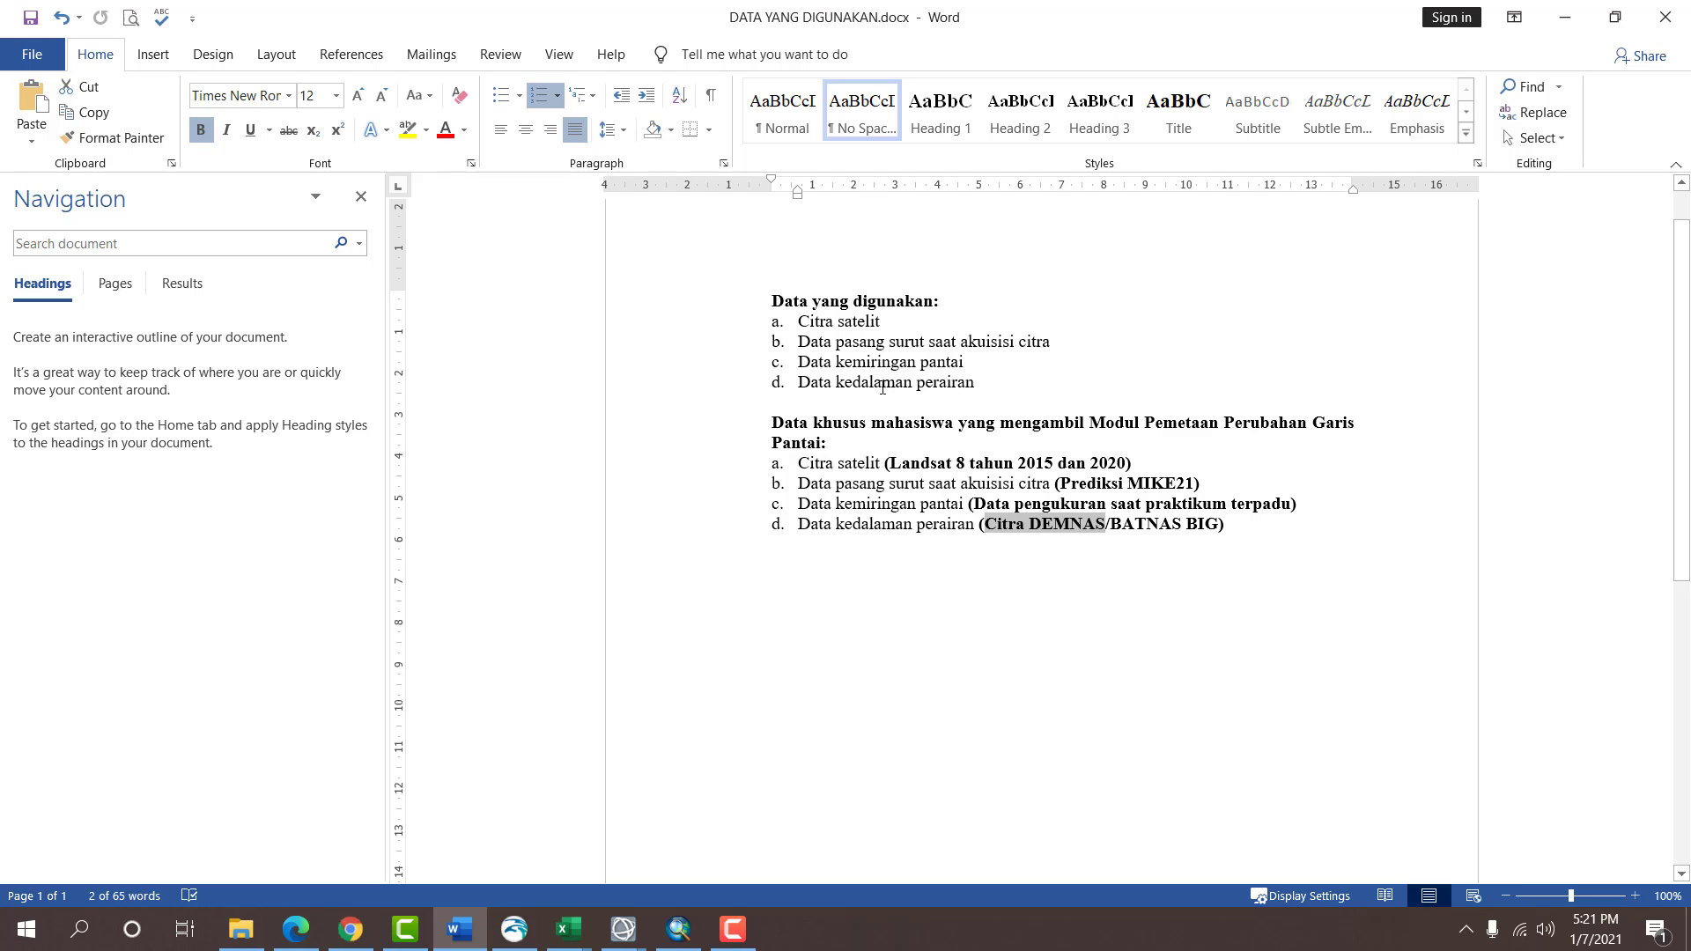
pyautogui.moveTo(836, 361); pyautogui.dragTo(964, 362)
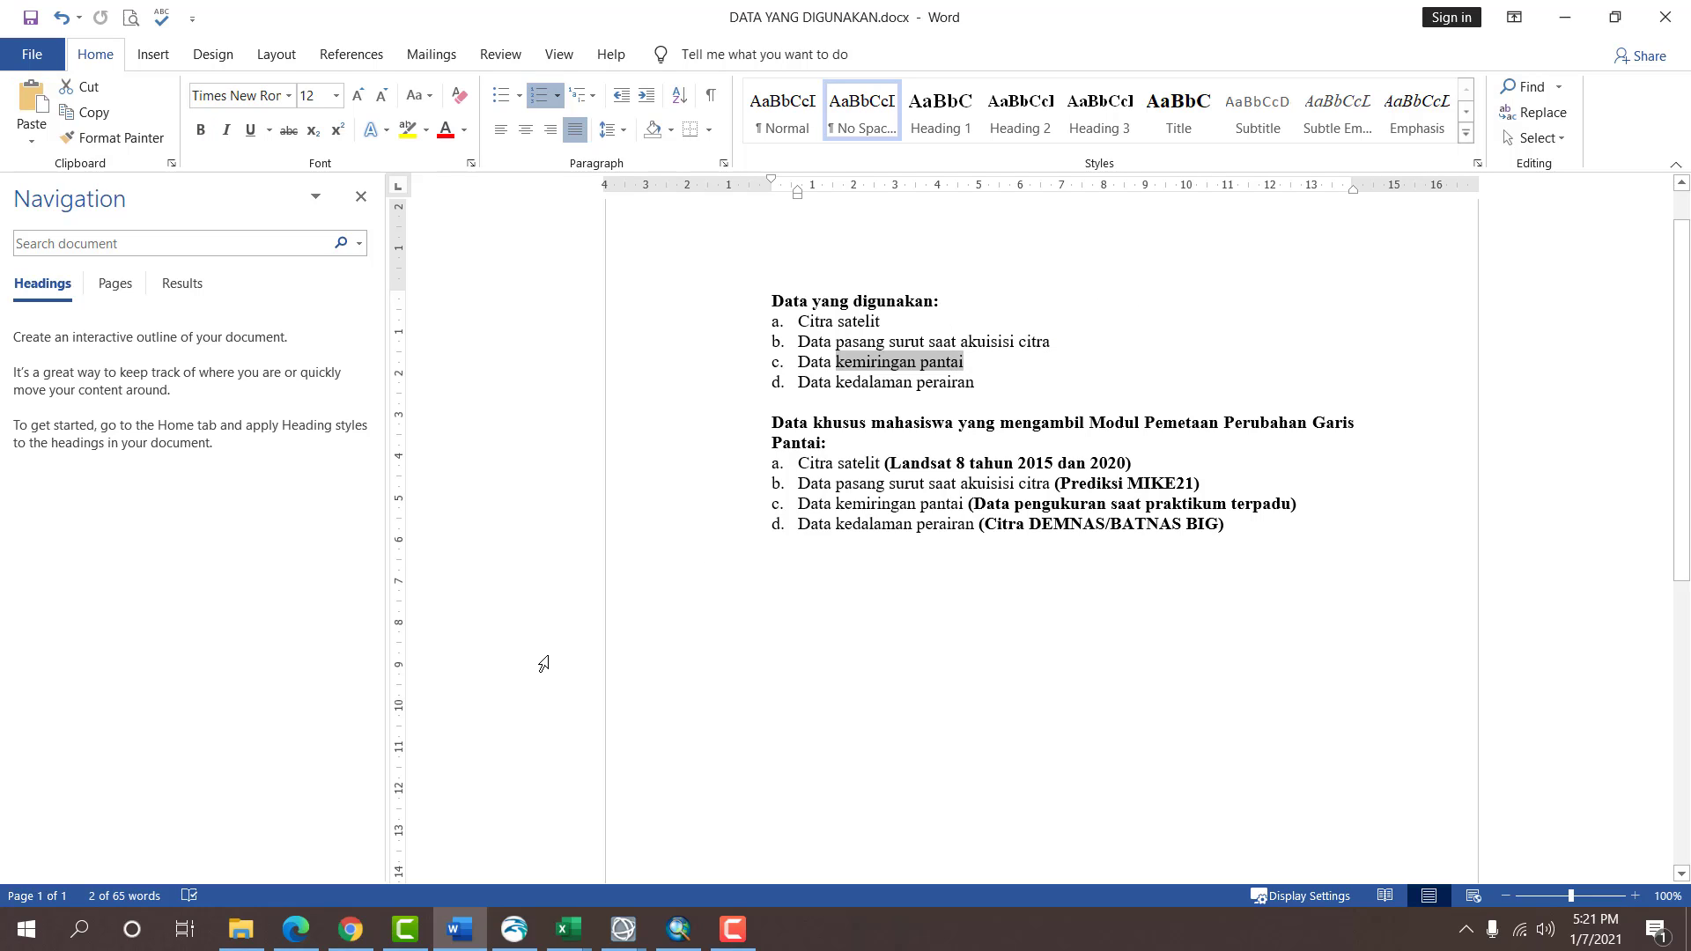
pyautogui.click(877, 504)
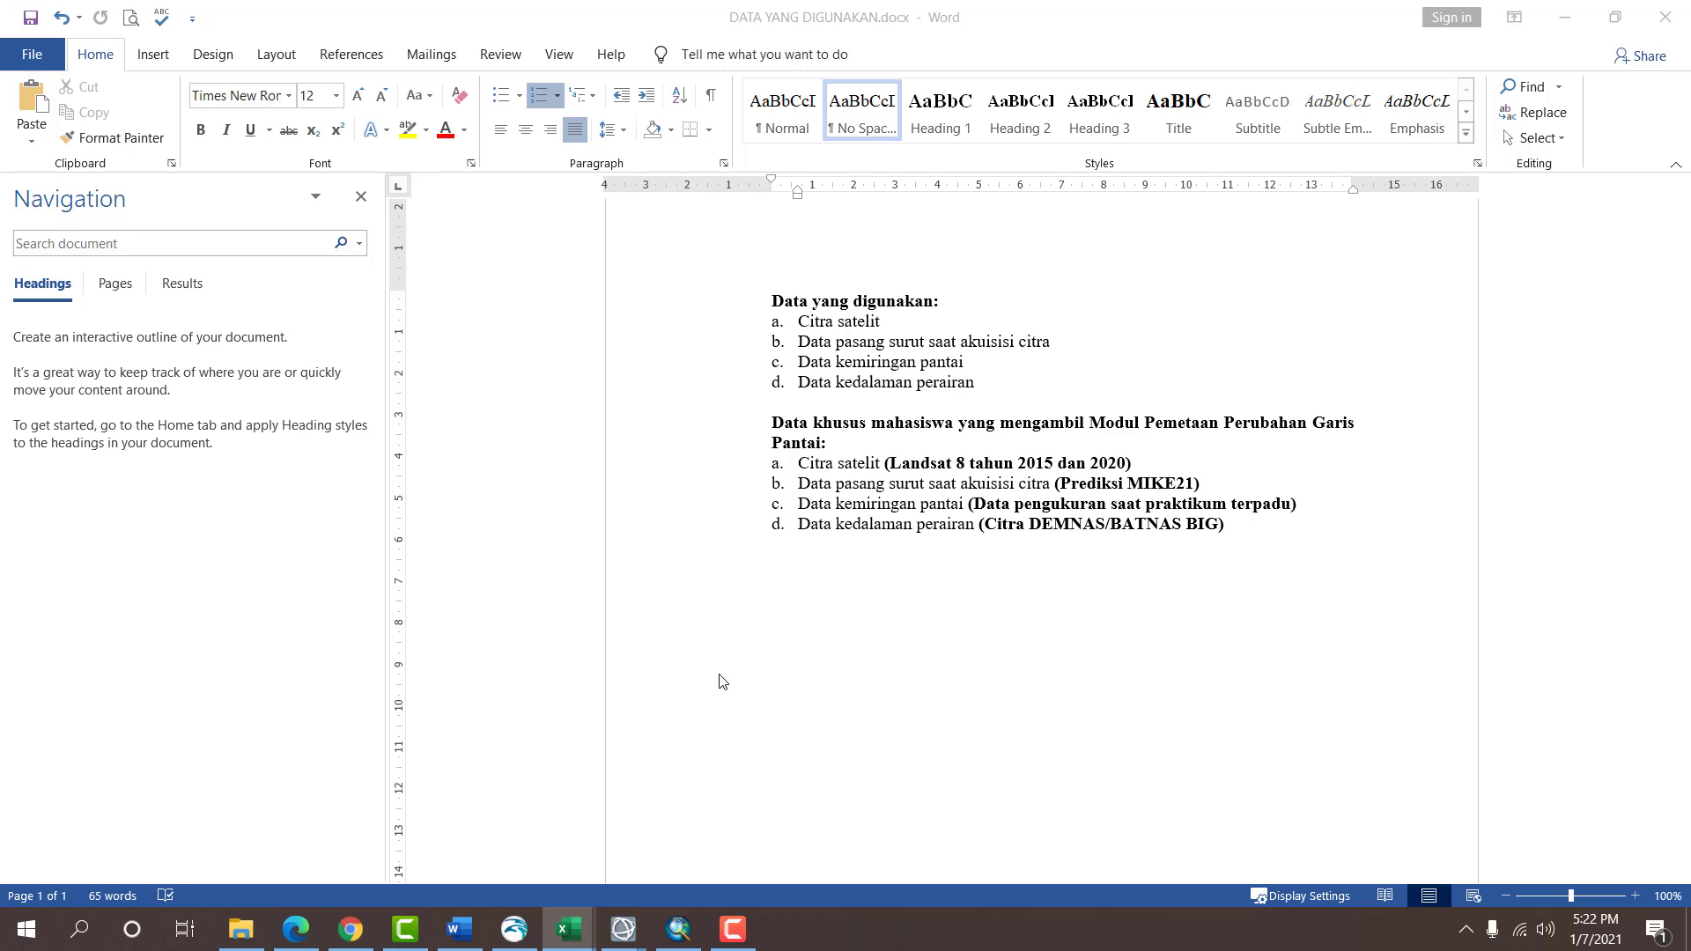
# Open a blank Excel workbook and enter the headers Lokasi, X and Y in cells A1 to C1.
pyautogui.rightClick(568, 929)
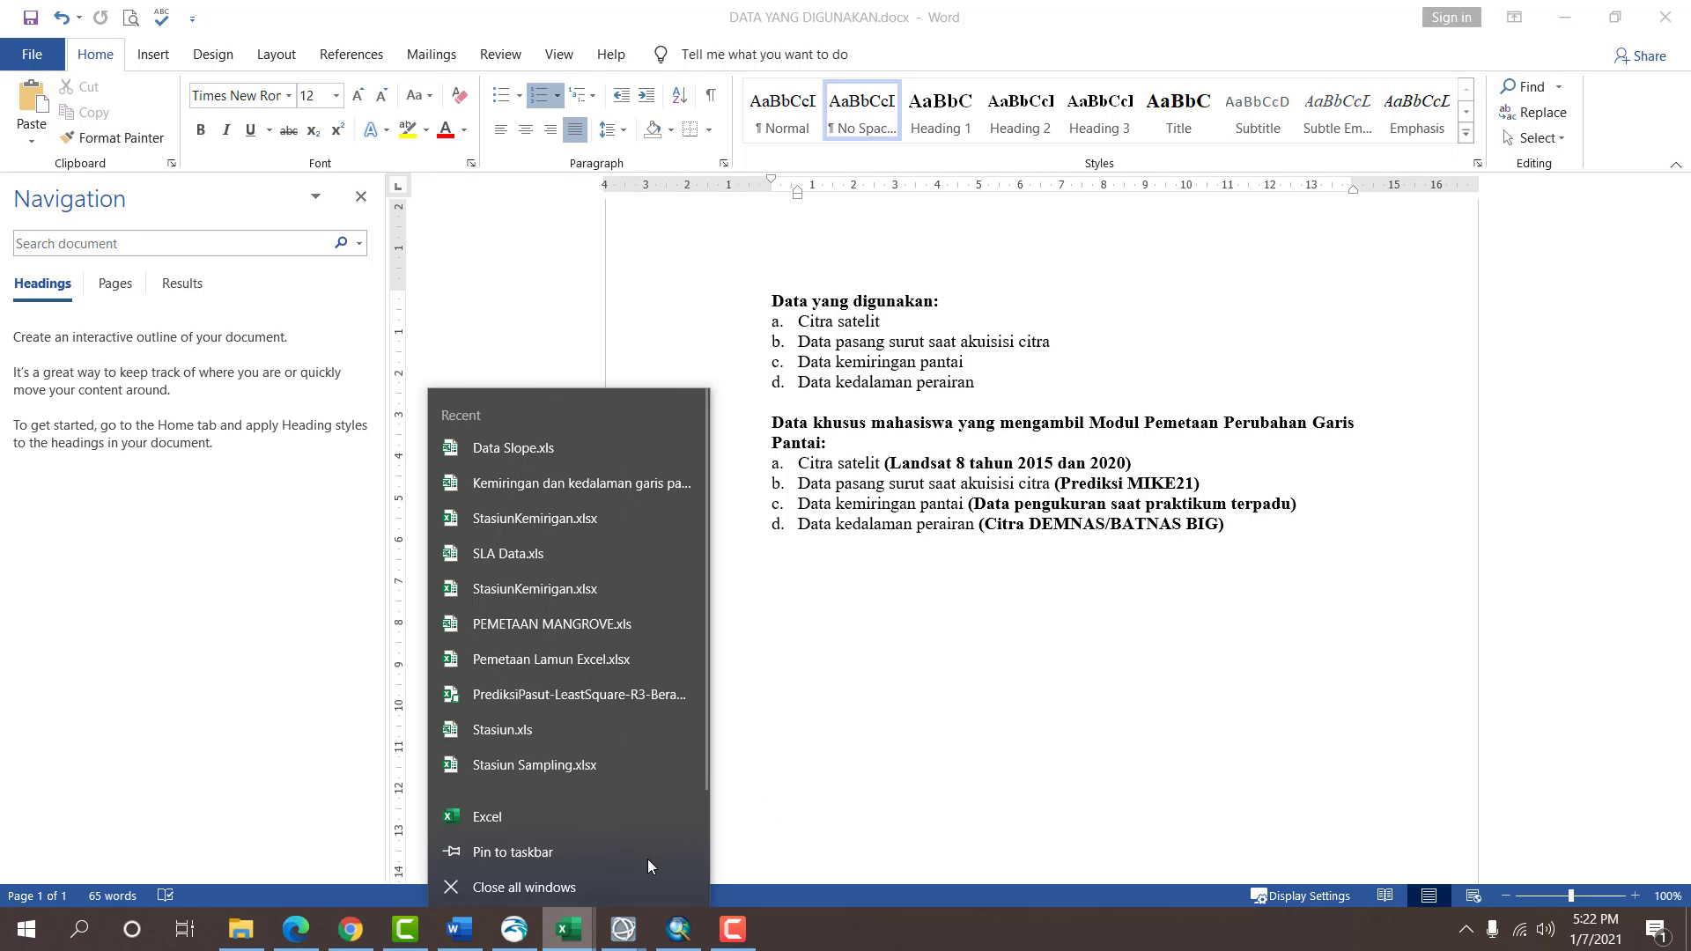
pyautogui.click(518, 812)
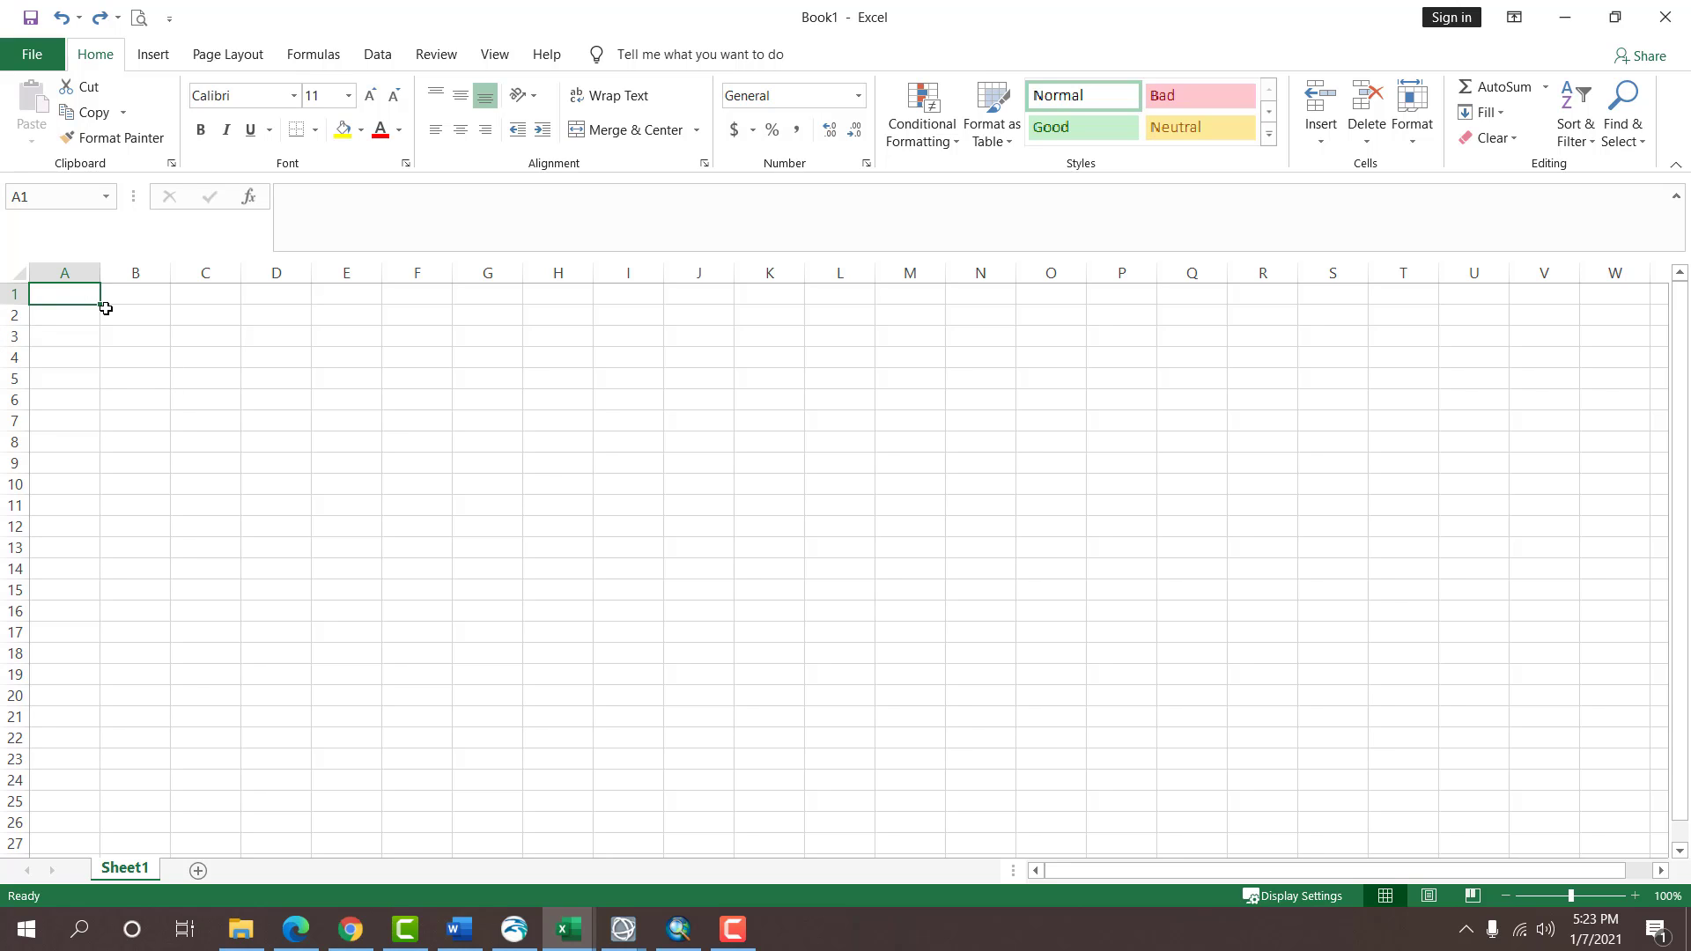
pyautogui.write('Lokasi')
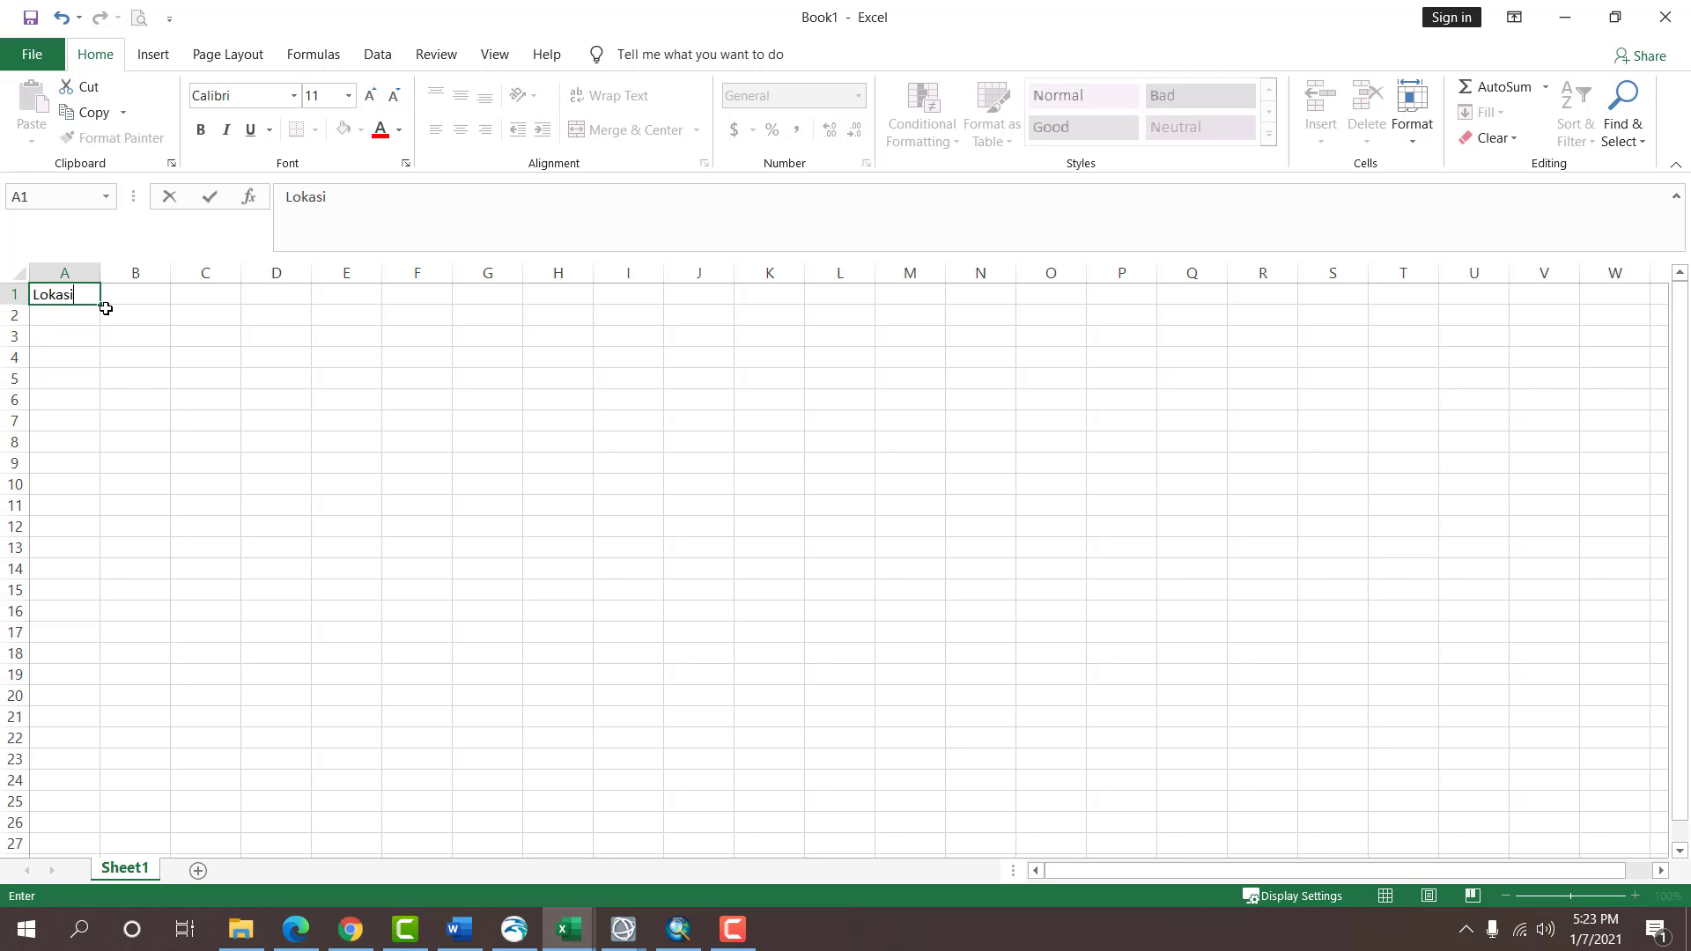
pyautogui.press('Tab')
pyautogui.write('X')
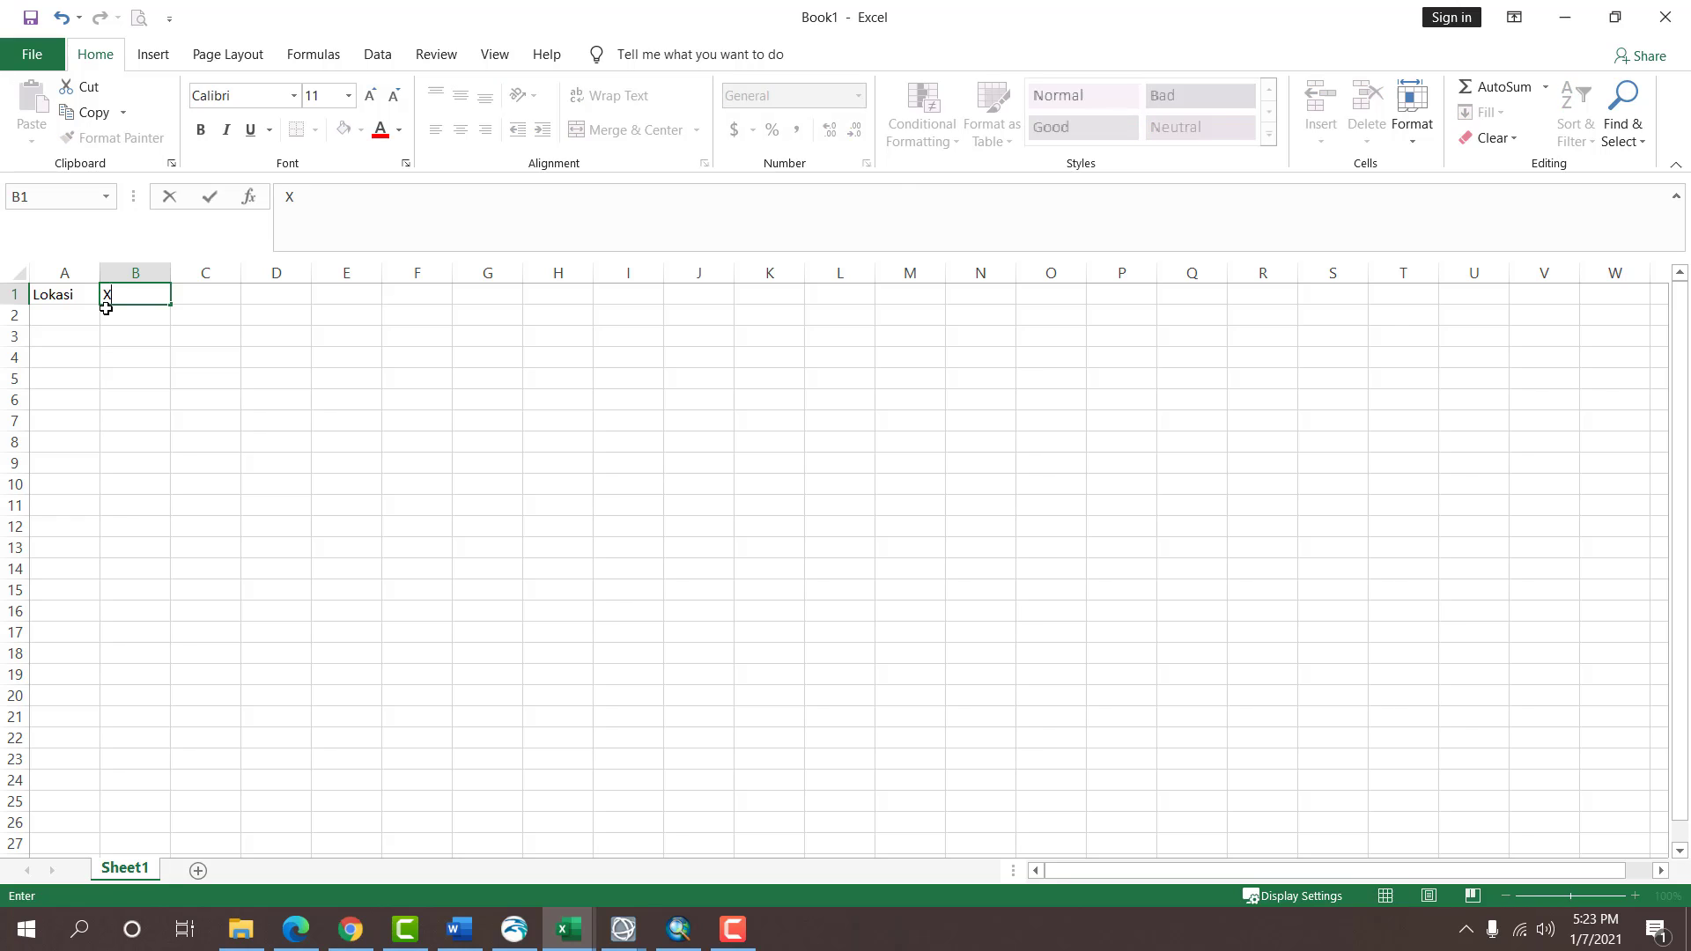
pyautogui.press('Tab')
pyautogui.write('Y')
pyautogui.press('Tab')
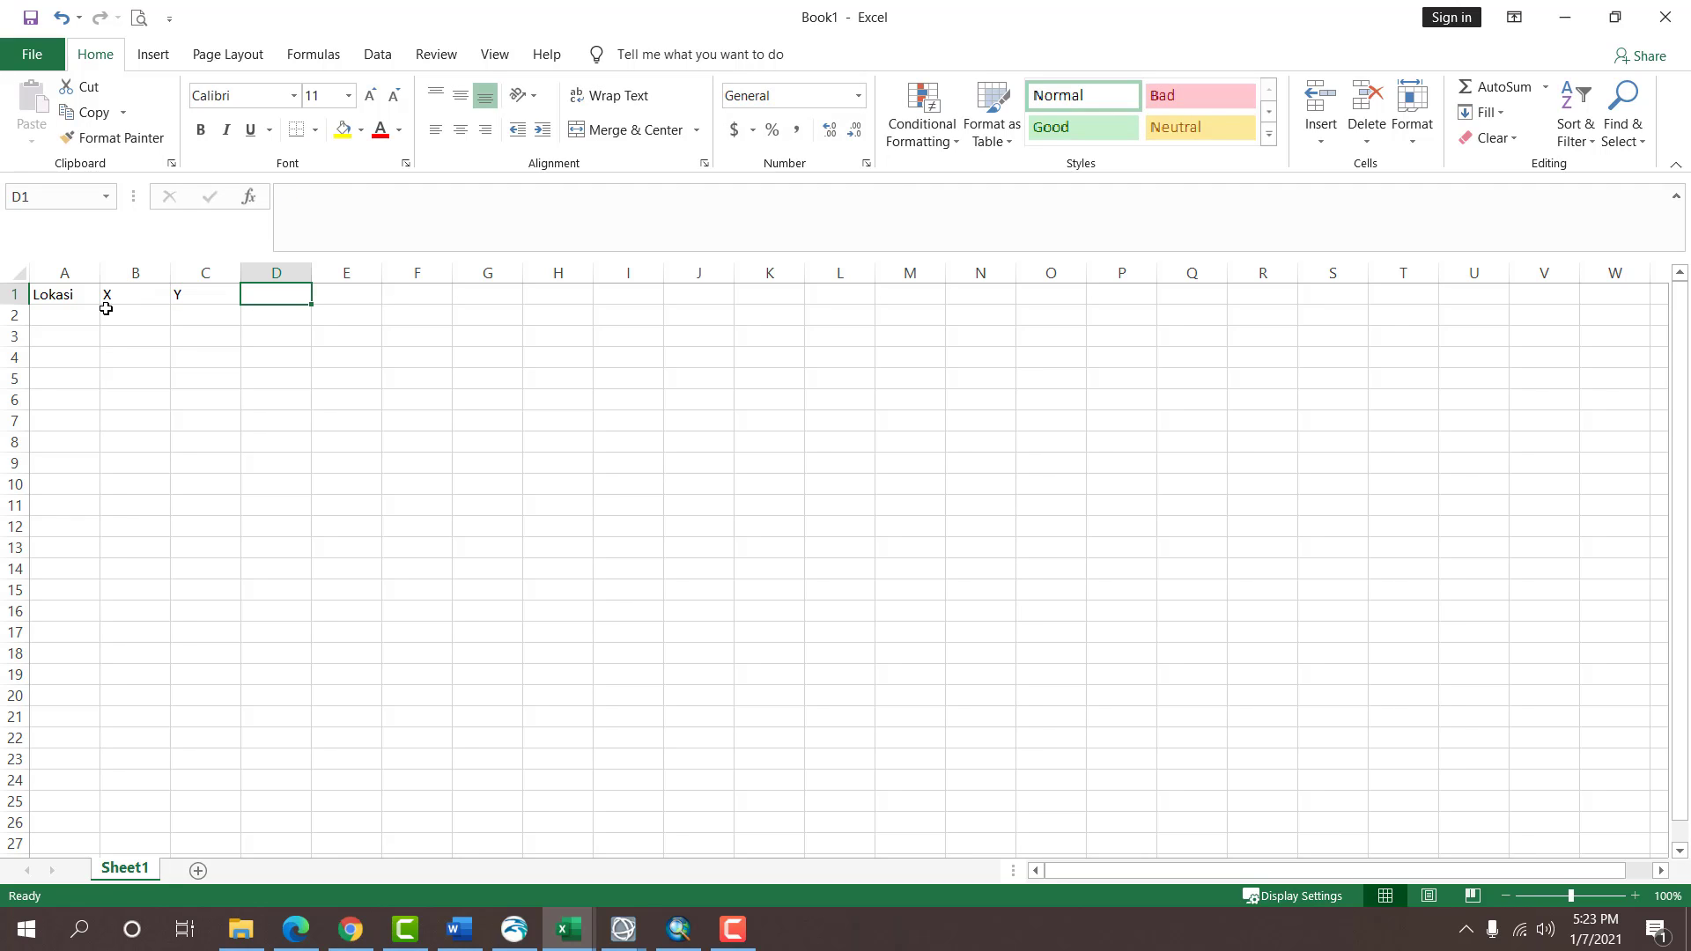
# Add the headers Kedalaman, Jarak and d/m in cells D1 to F1, and fit column D to its text.
pyautogui.write('Kedalaman')
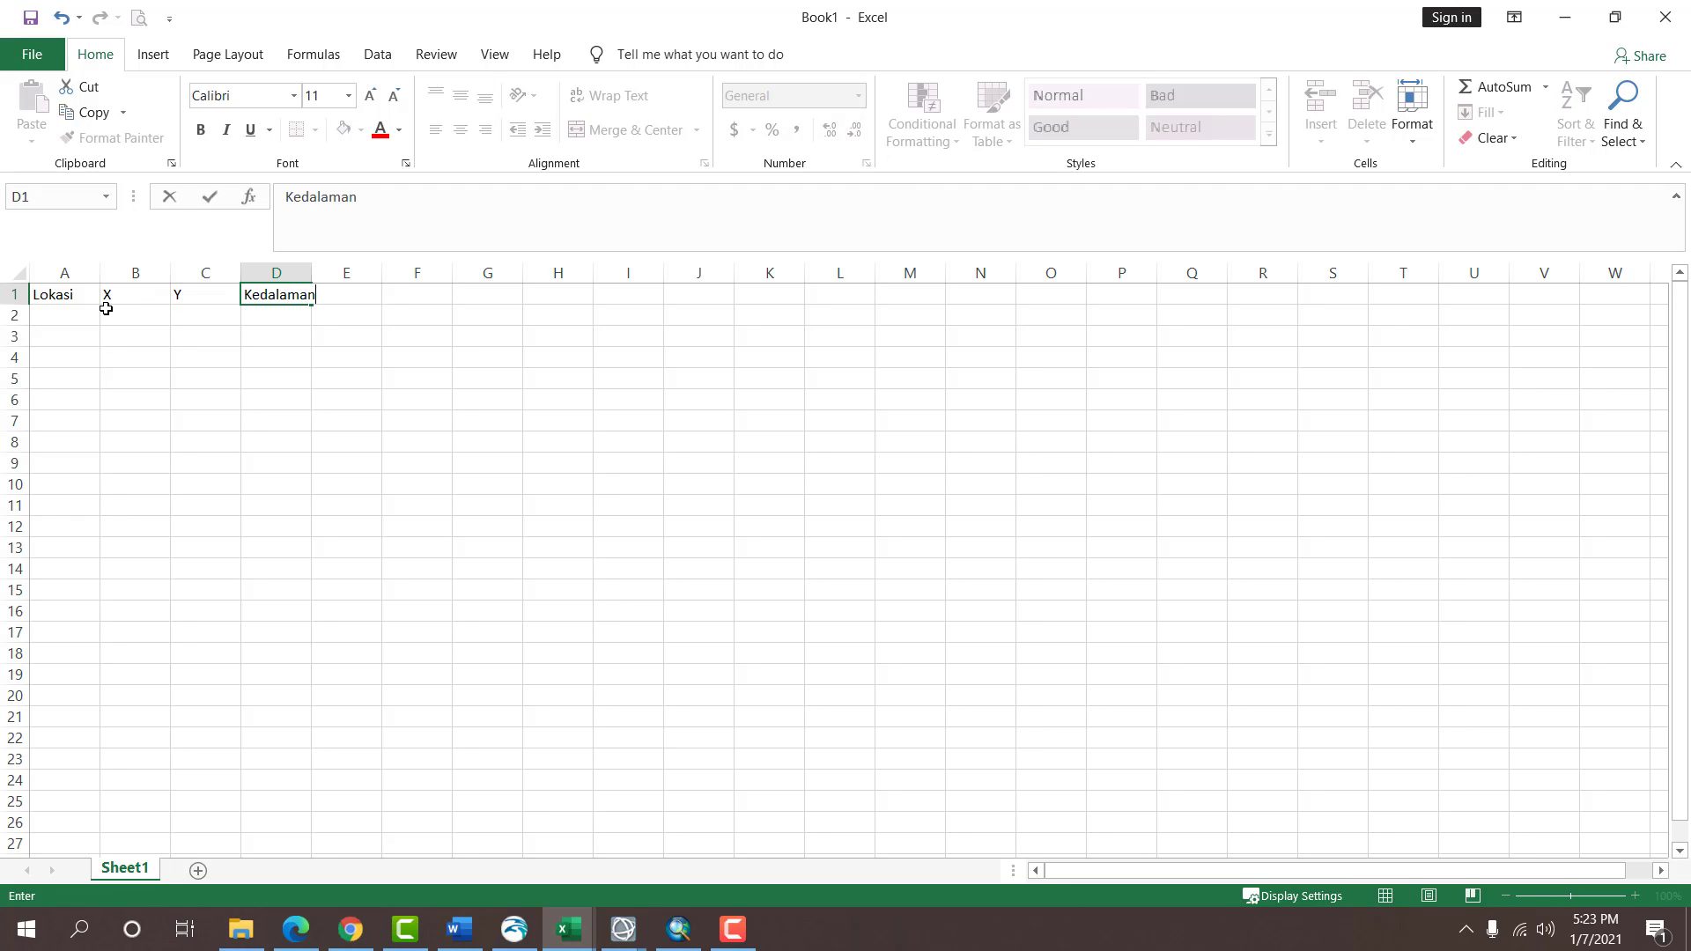
pyautogui.press('Tab')
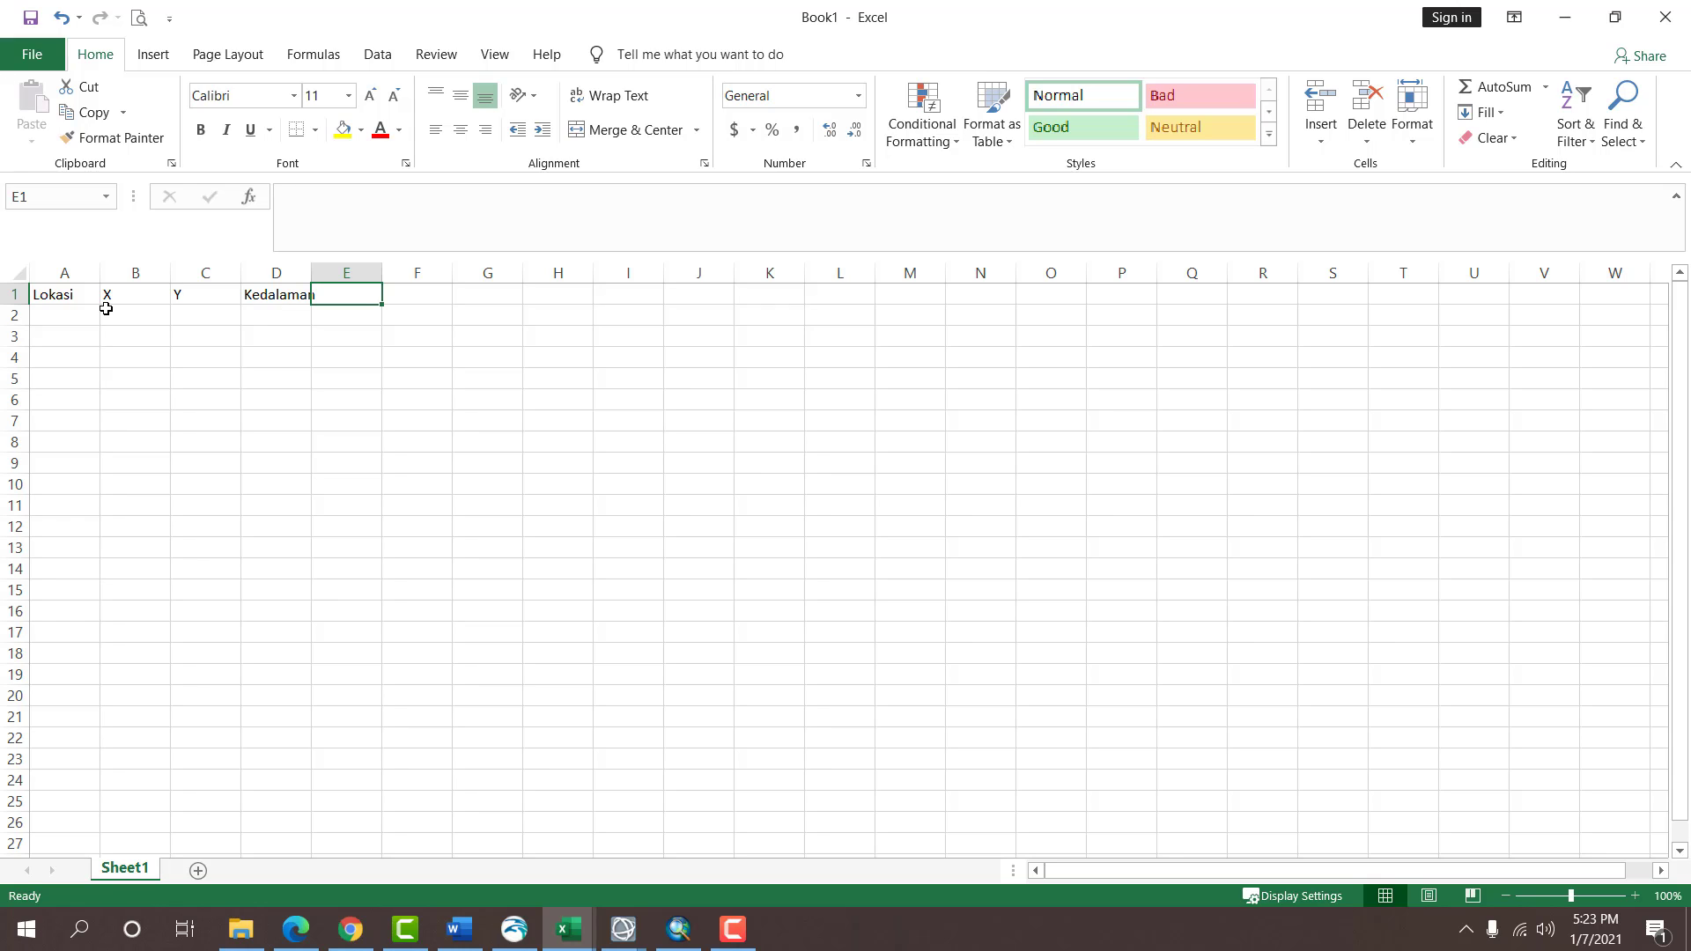
pyautogui.write('Jarak')
pyautogui.press('Tab')
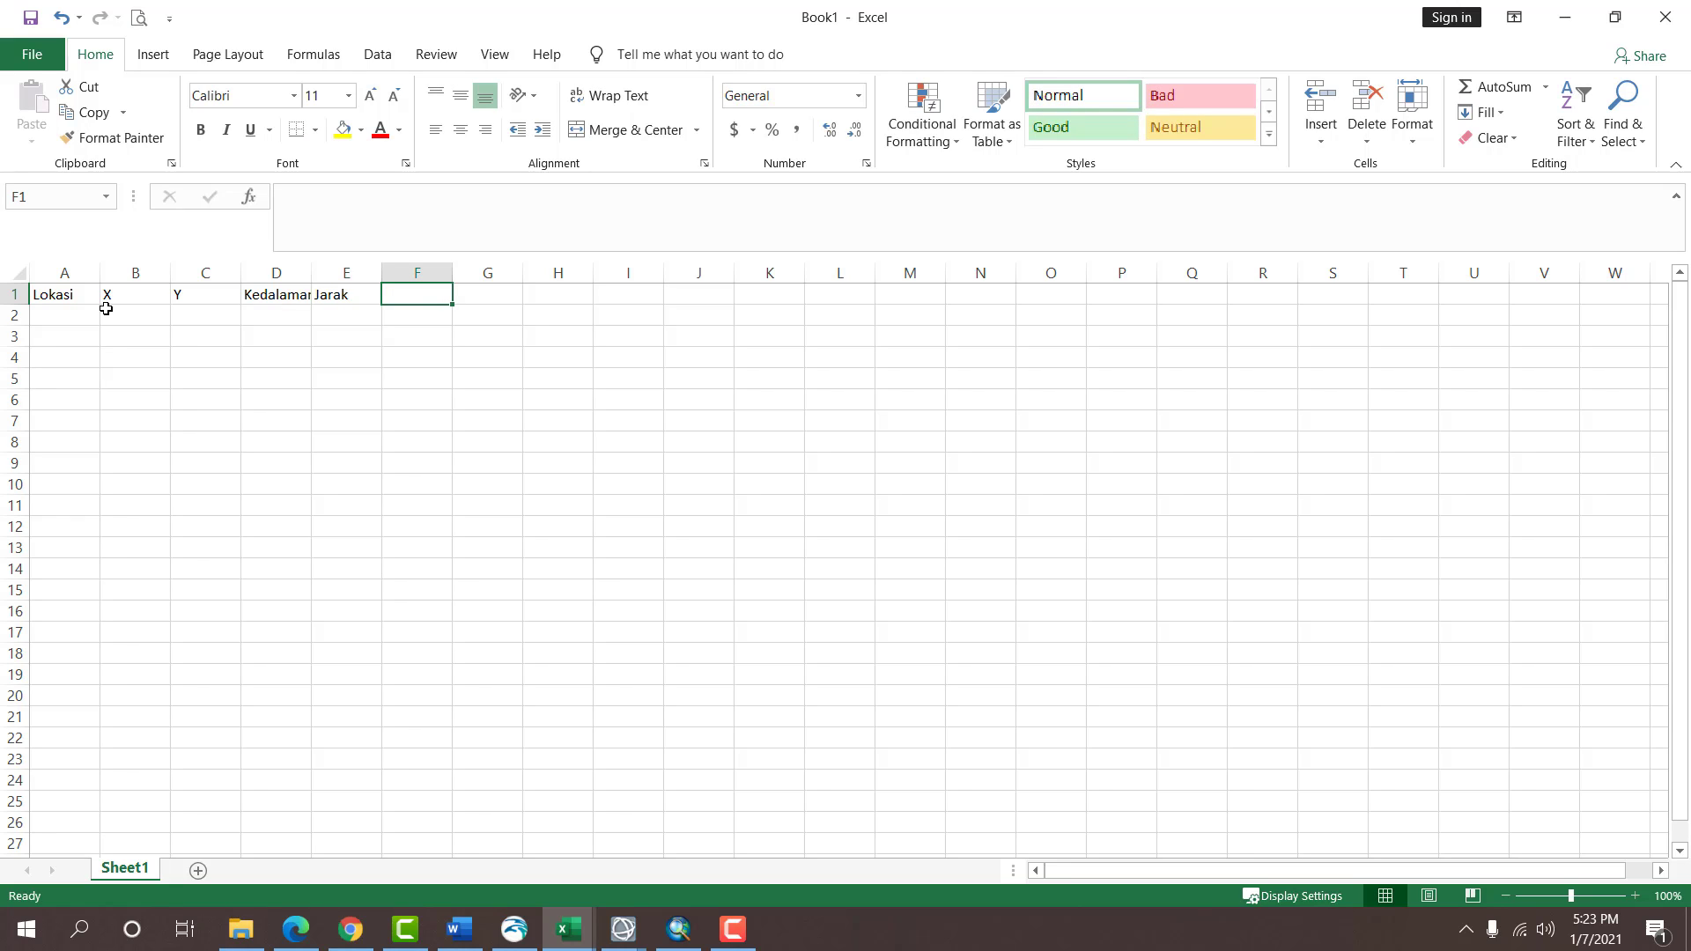
pyautogui.doubleClick(311, 273)
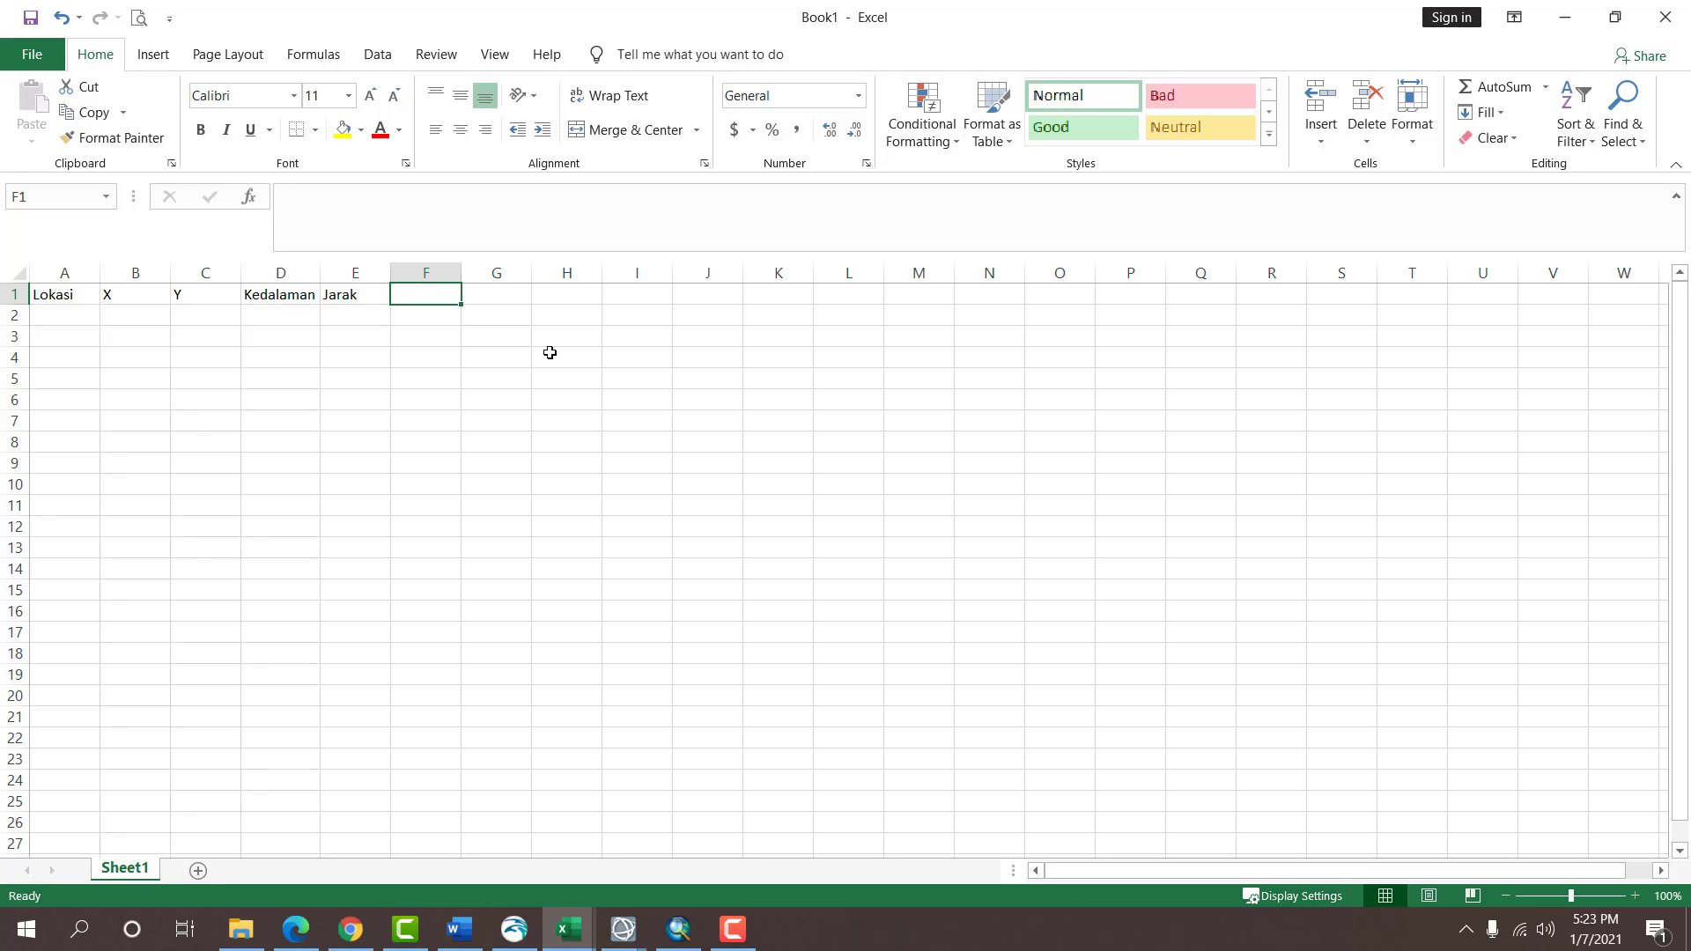
pyautogui.write('d')
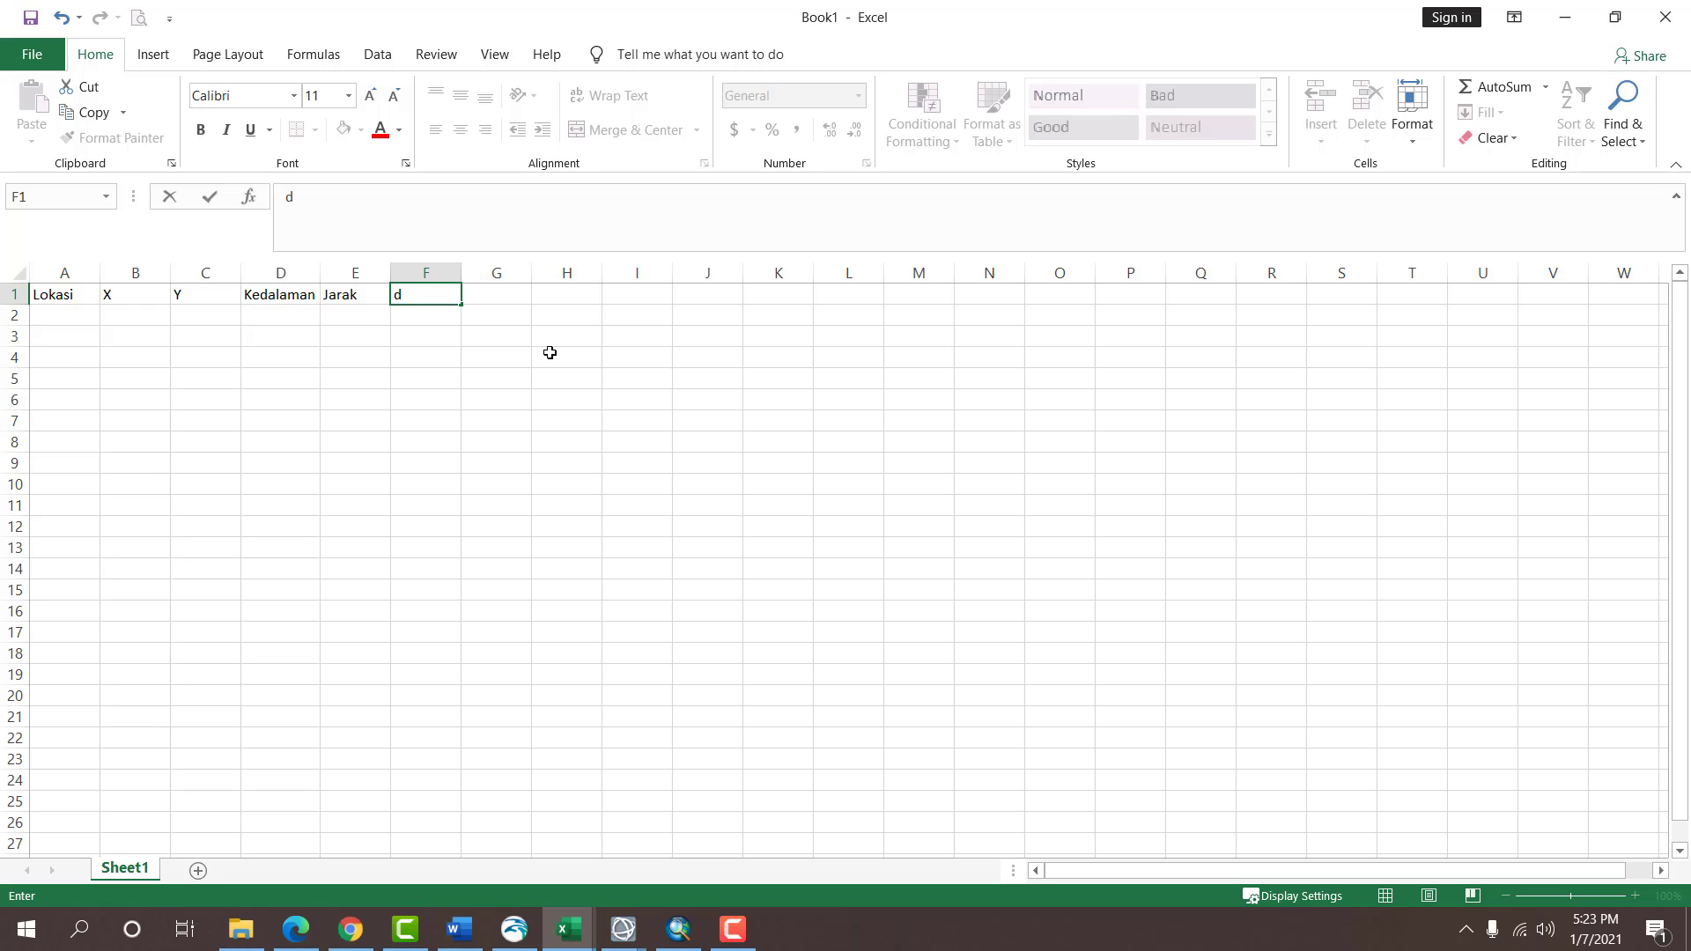
pyautogui.write('/m')
pyautogui.press('Tab')
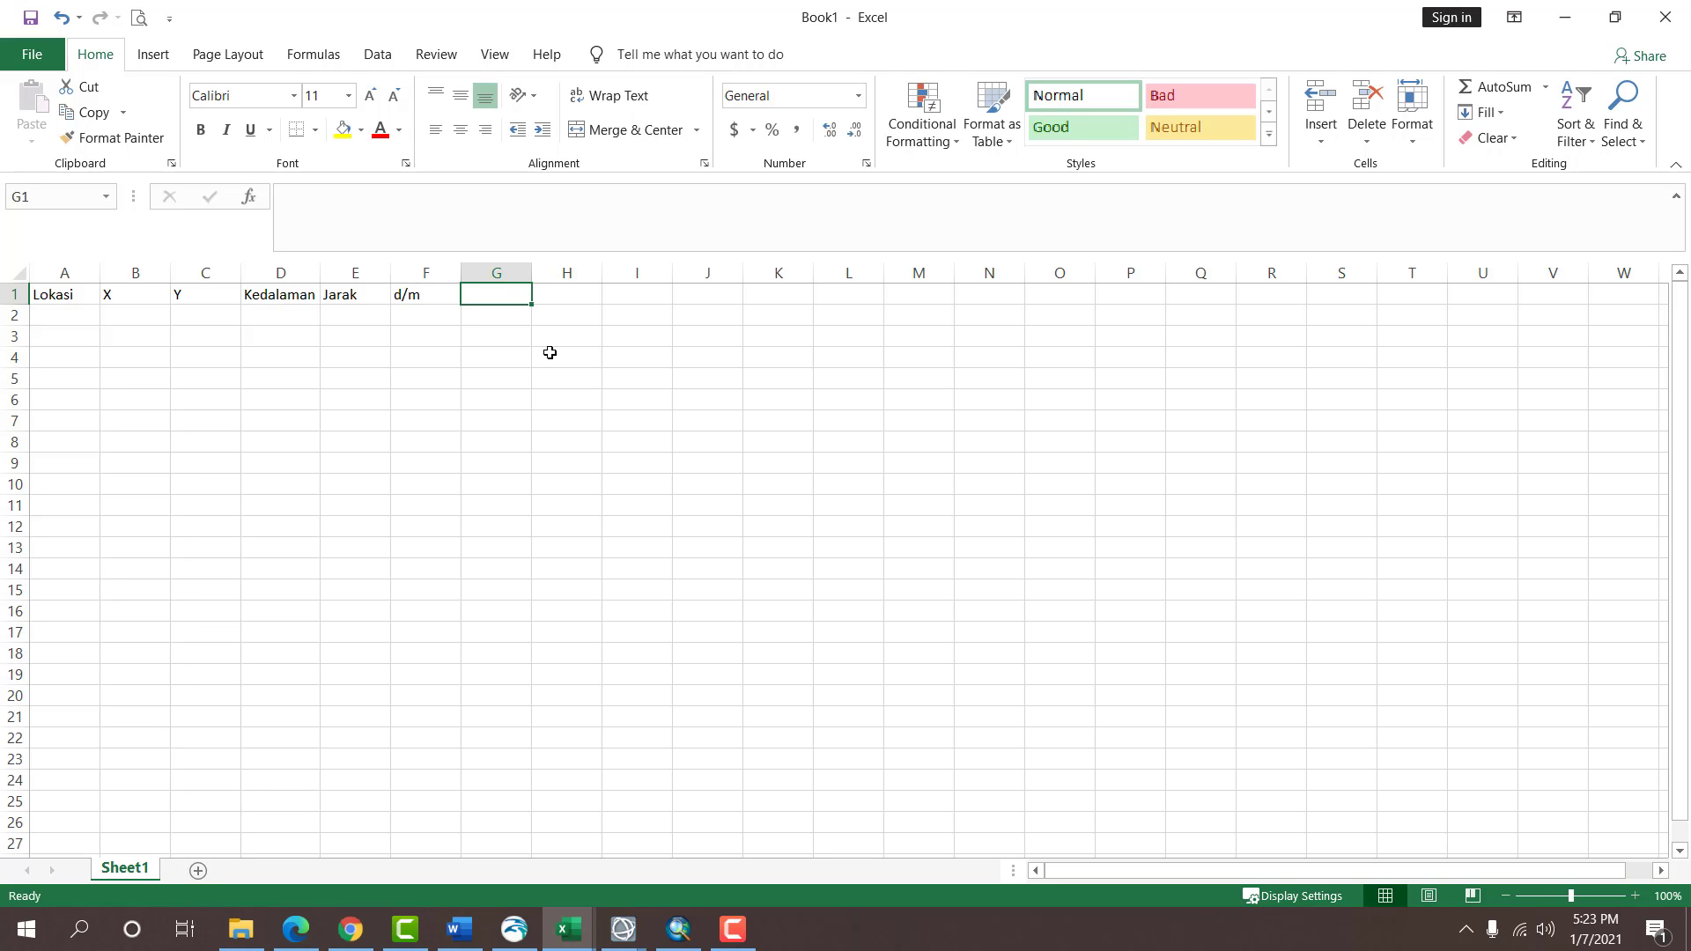
# Insert the Greek small letter beta (β) as the header in cell G1.
pyautogui.click(153, 55)
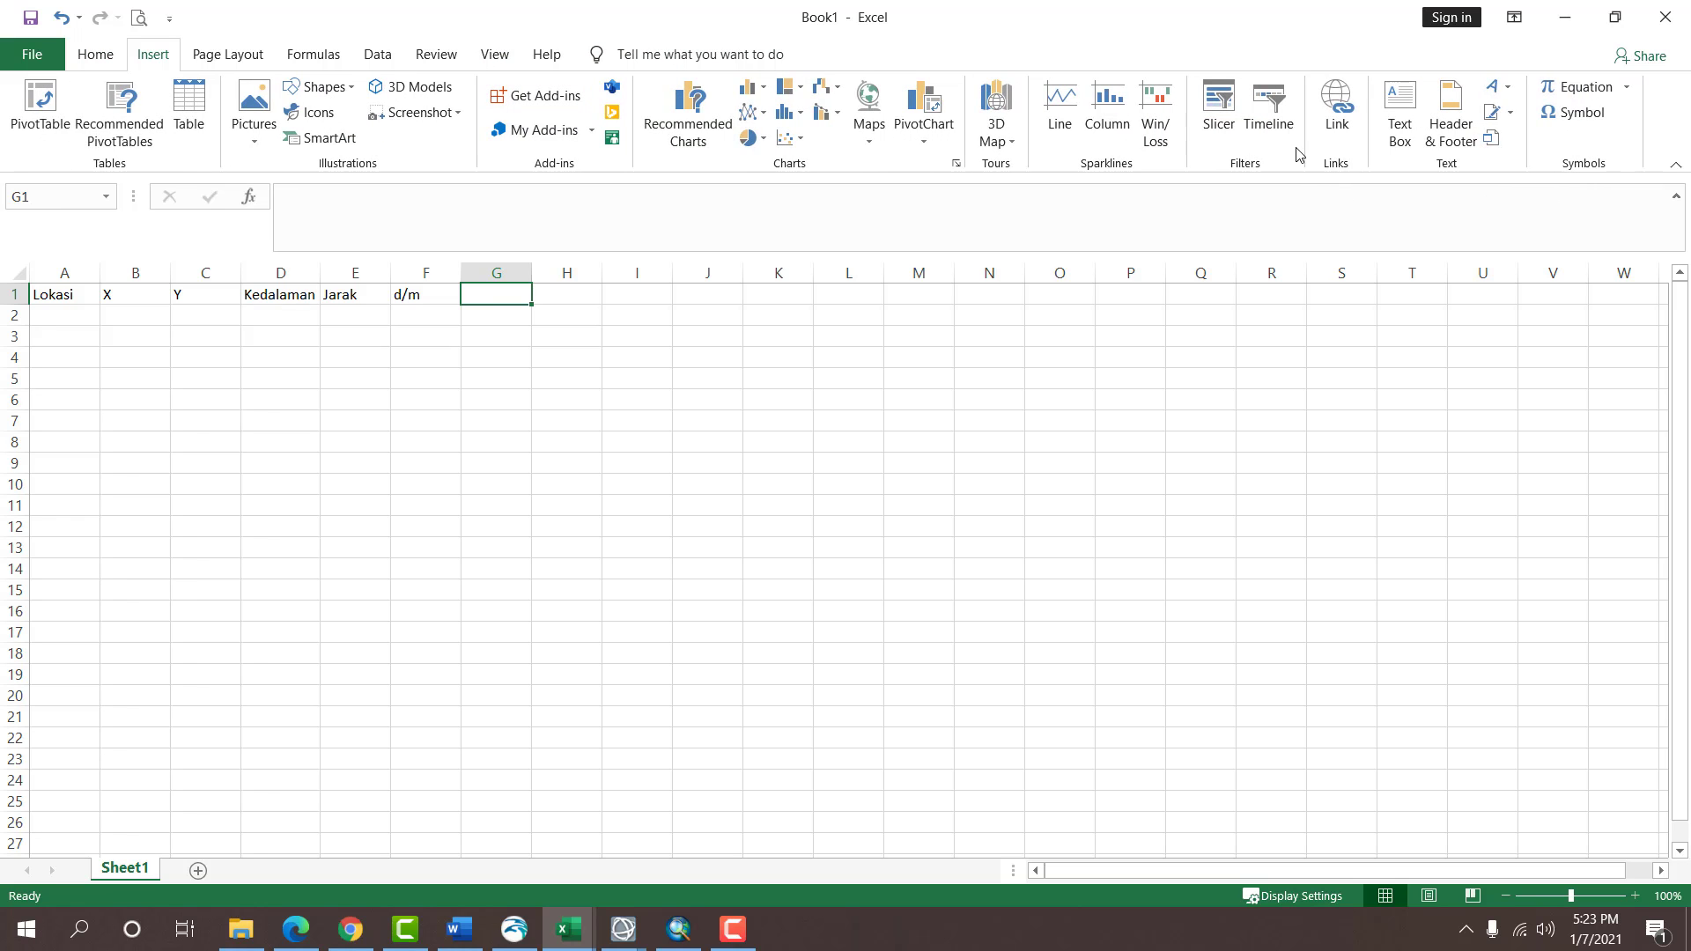
pyautogui.click(1600, 115)
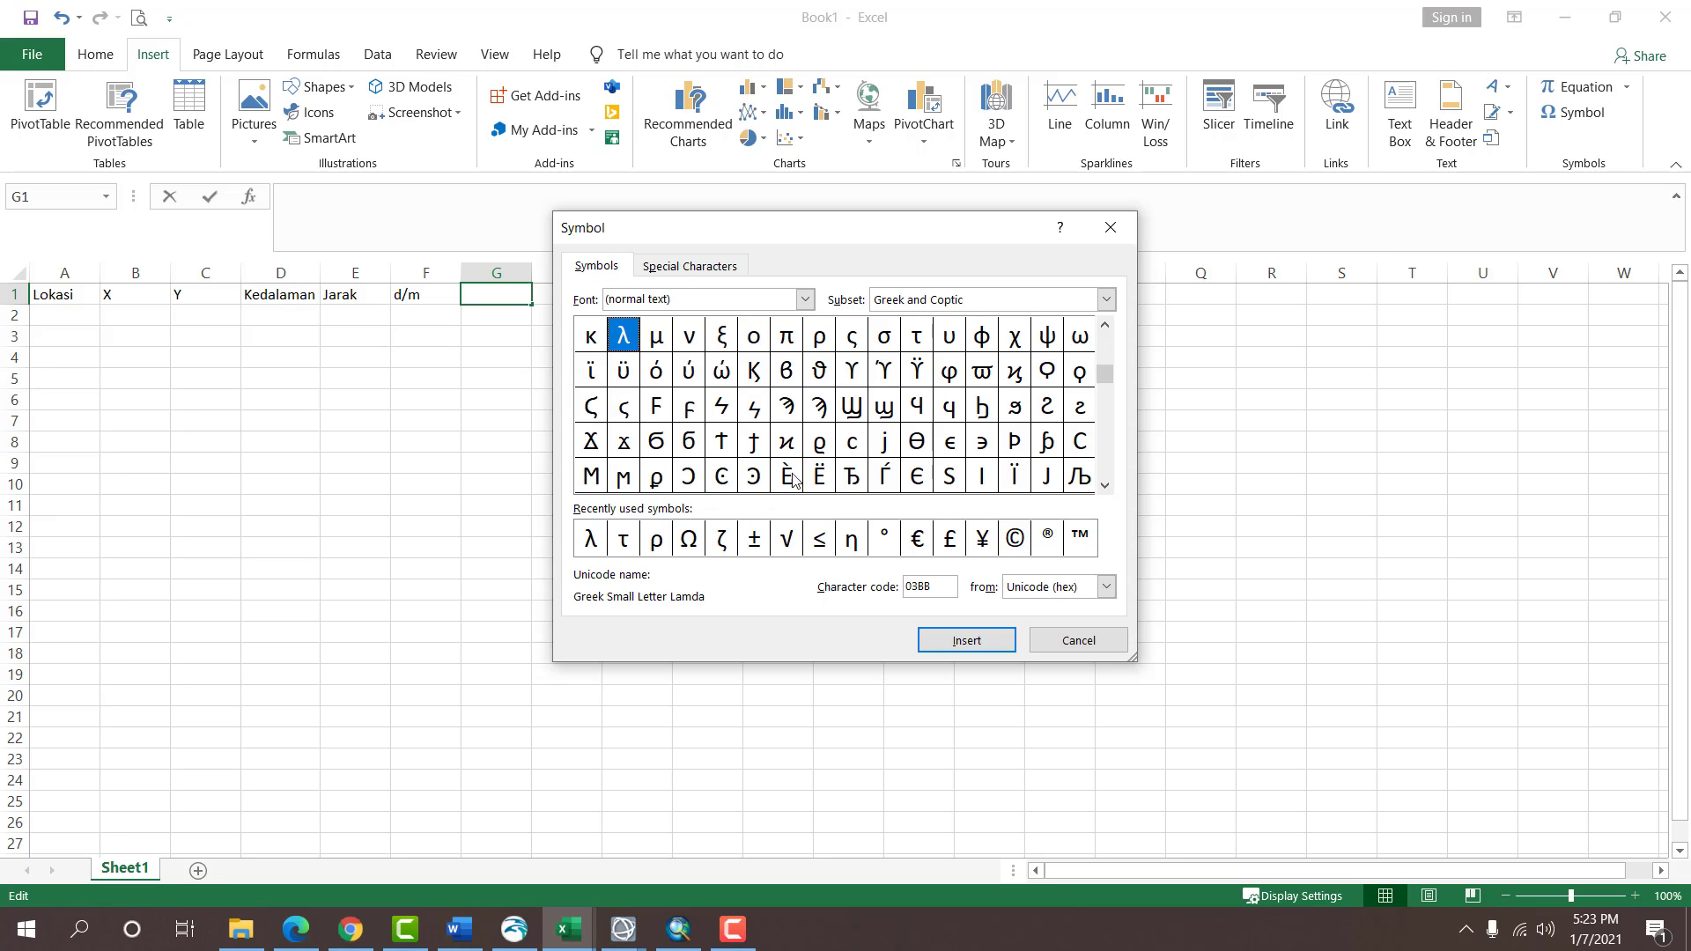
pyautogui.click(1017, 368)
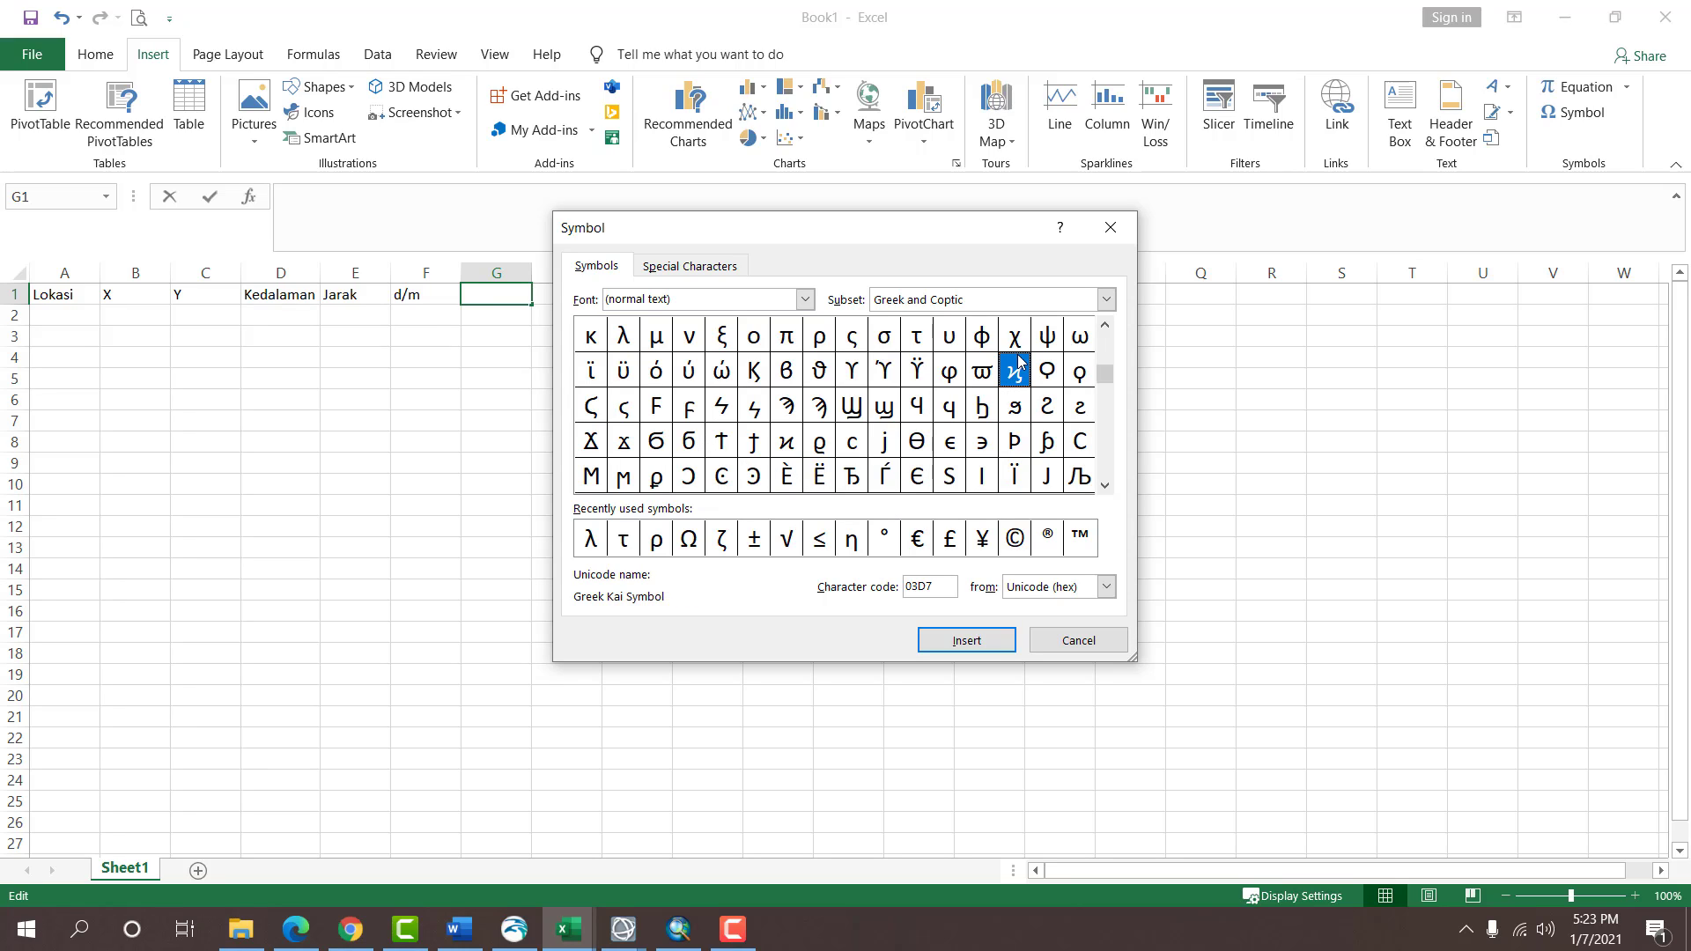
pyautogui.click(1106, 328)
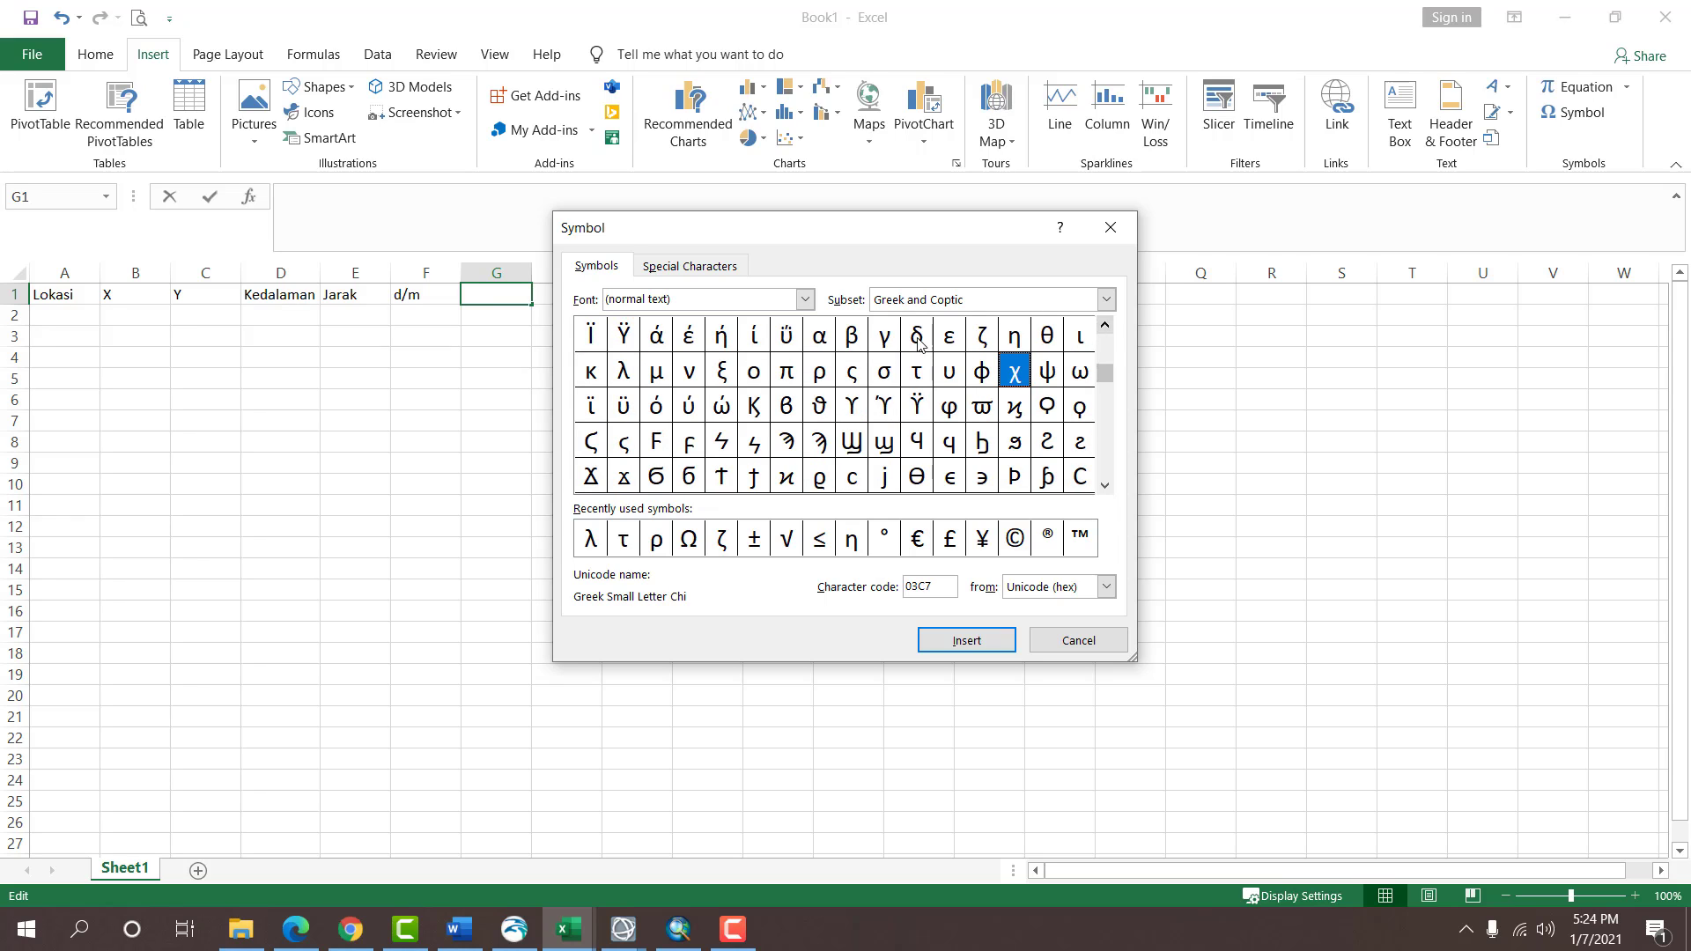
pyautogui.doubleClick(852, 334)
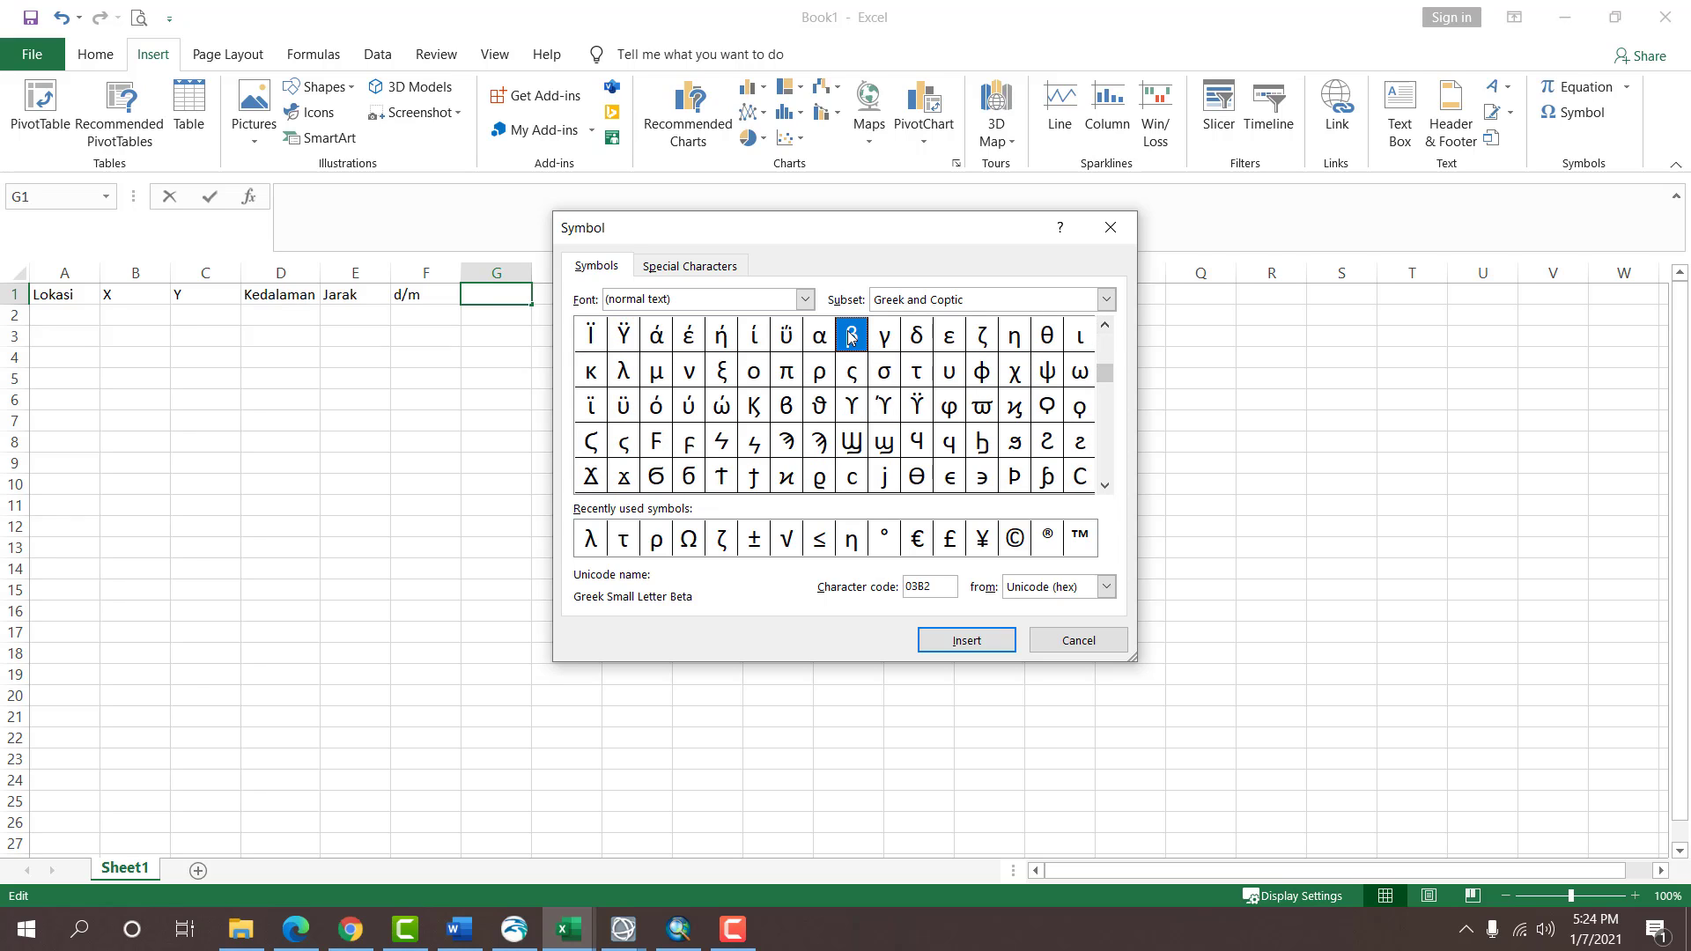
pyautogui.click(1078, 641)
pyautogui.press('Tab')
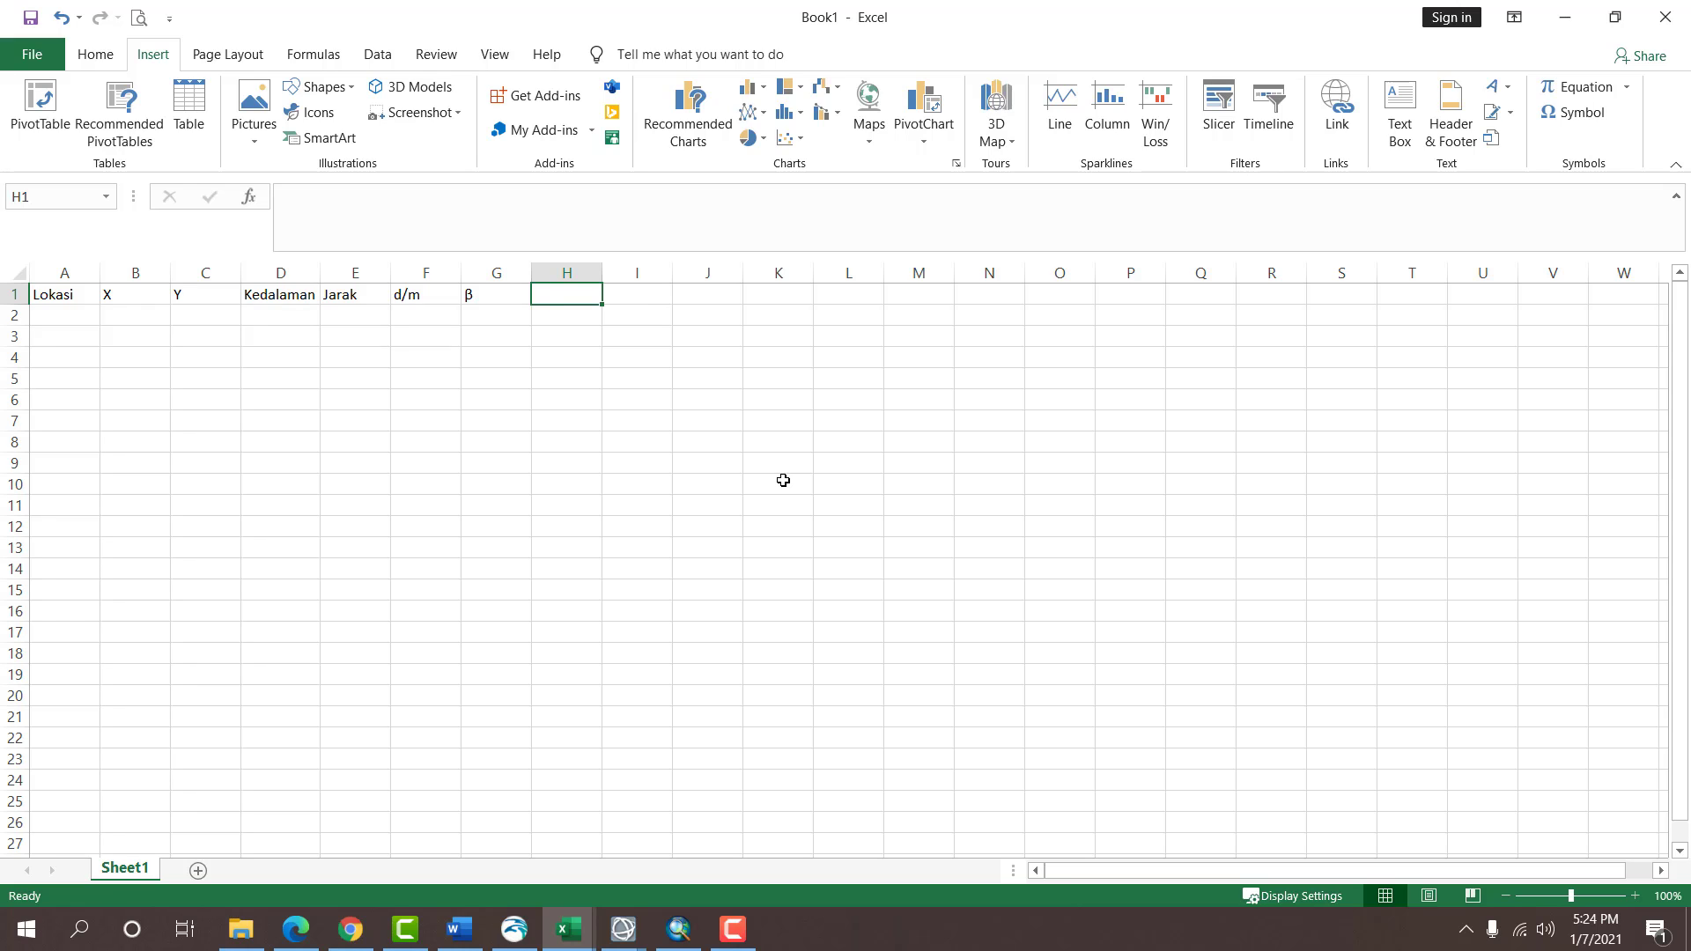
# Add the header Kemiringan (%) in cell H1 and fit column H to its text.
pyautogui.write('Kemirin')
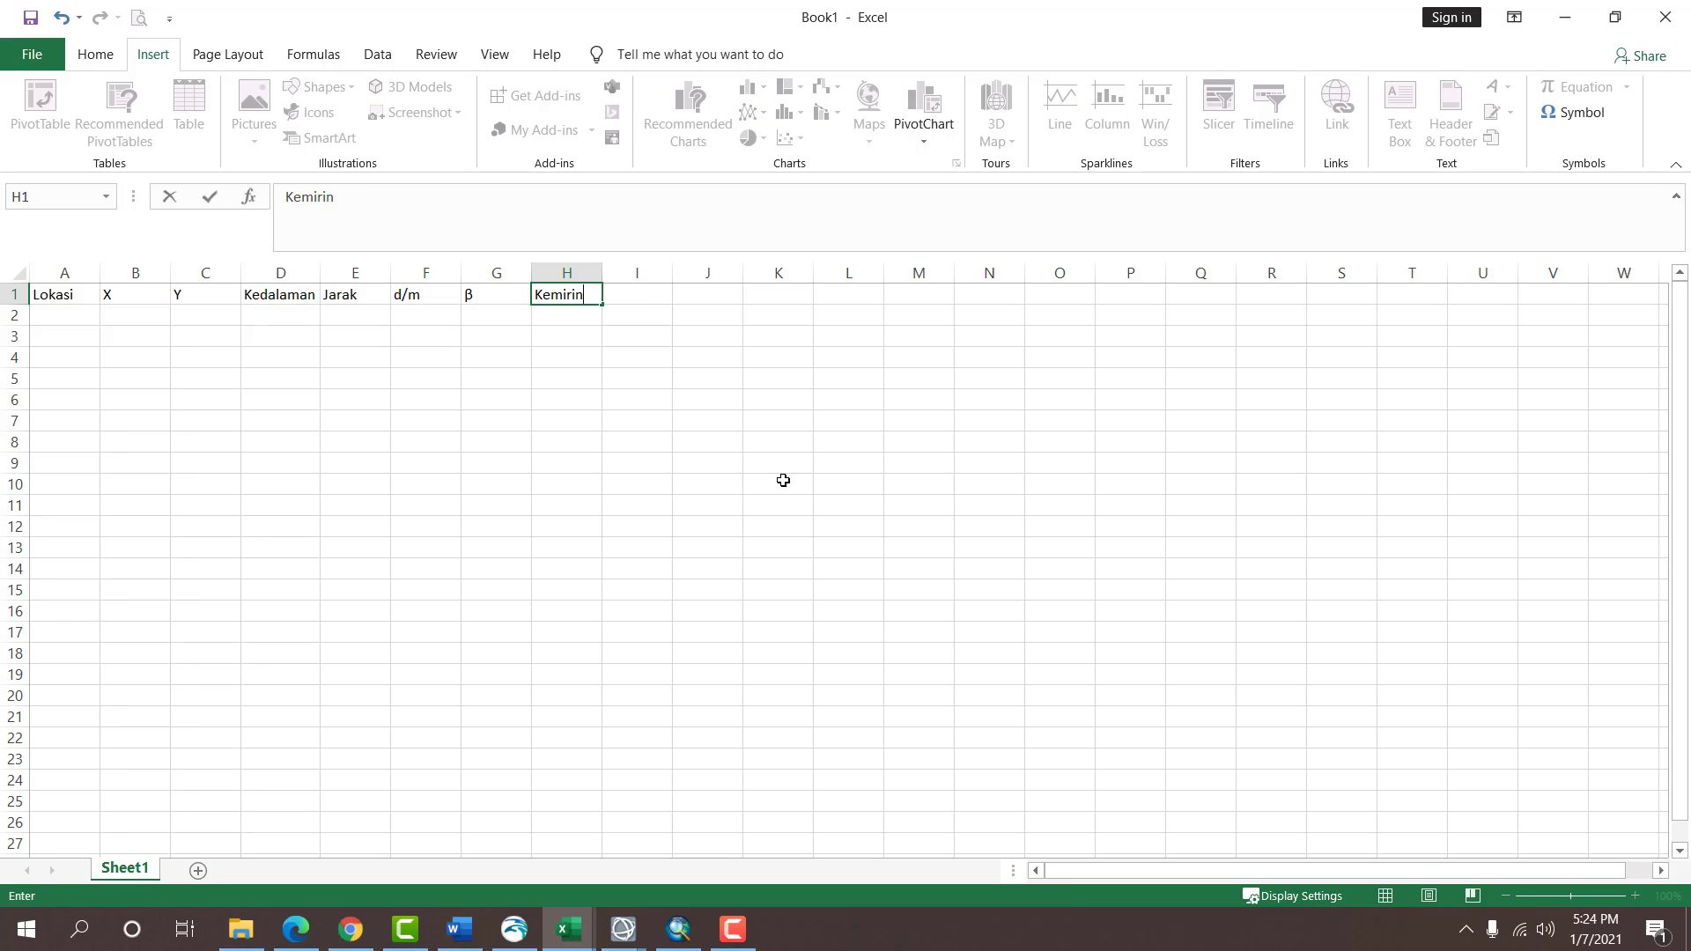
pyautogui.write('gan (%')
pyautogui.press('Tab')
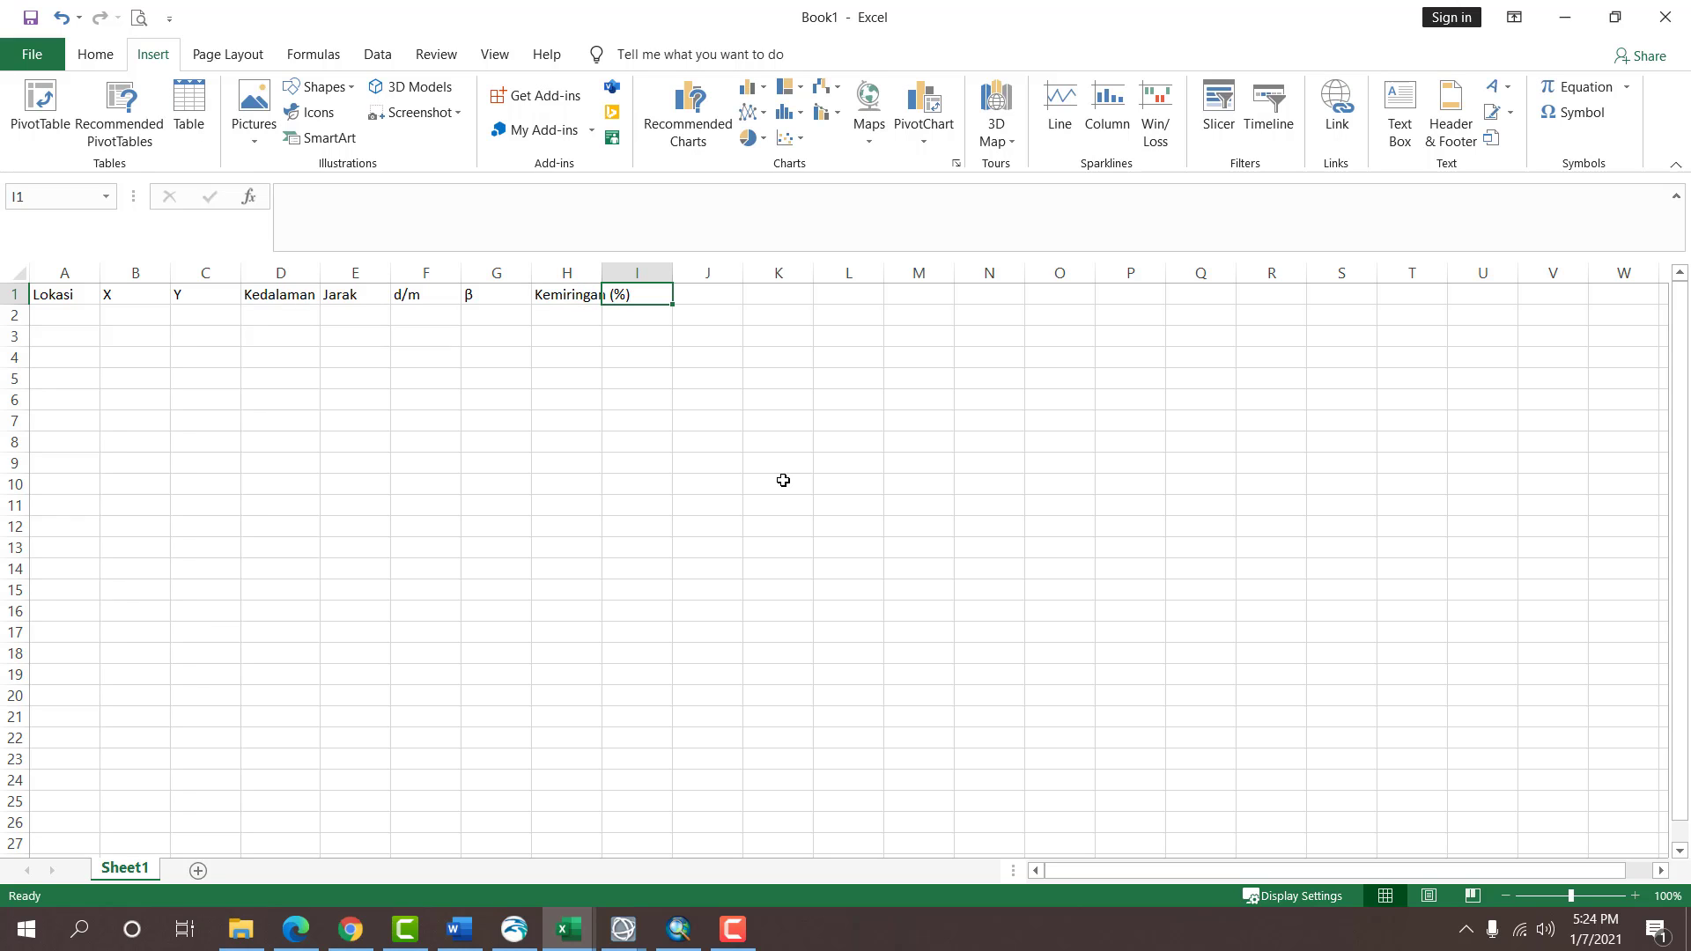
pyautogui.doubleClick(606, 275)
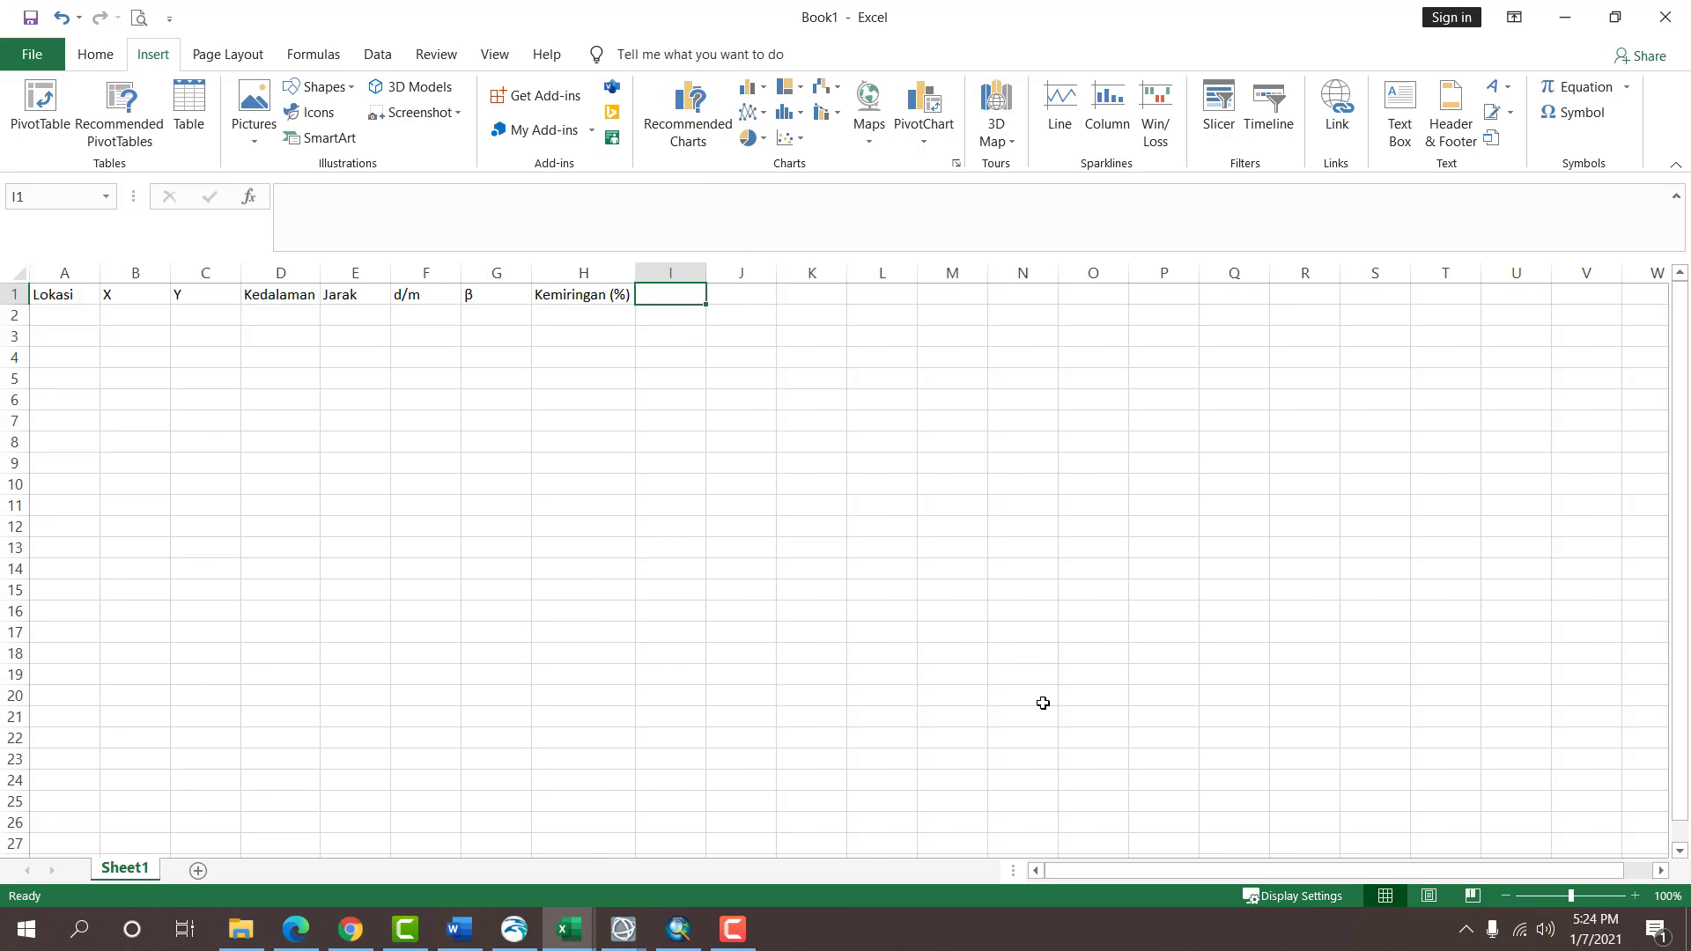
# Enter the header Kategori Kemiringan in cell I1 and fit column I to its text.
pyautogui.write('Kategori')
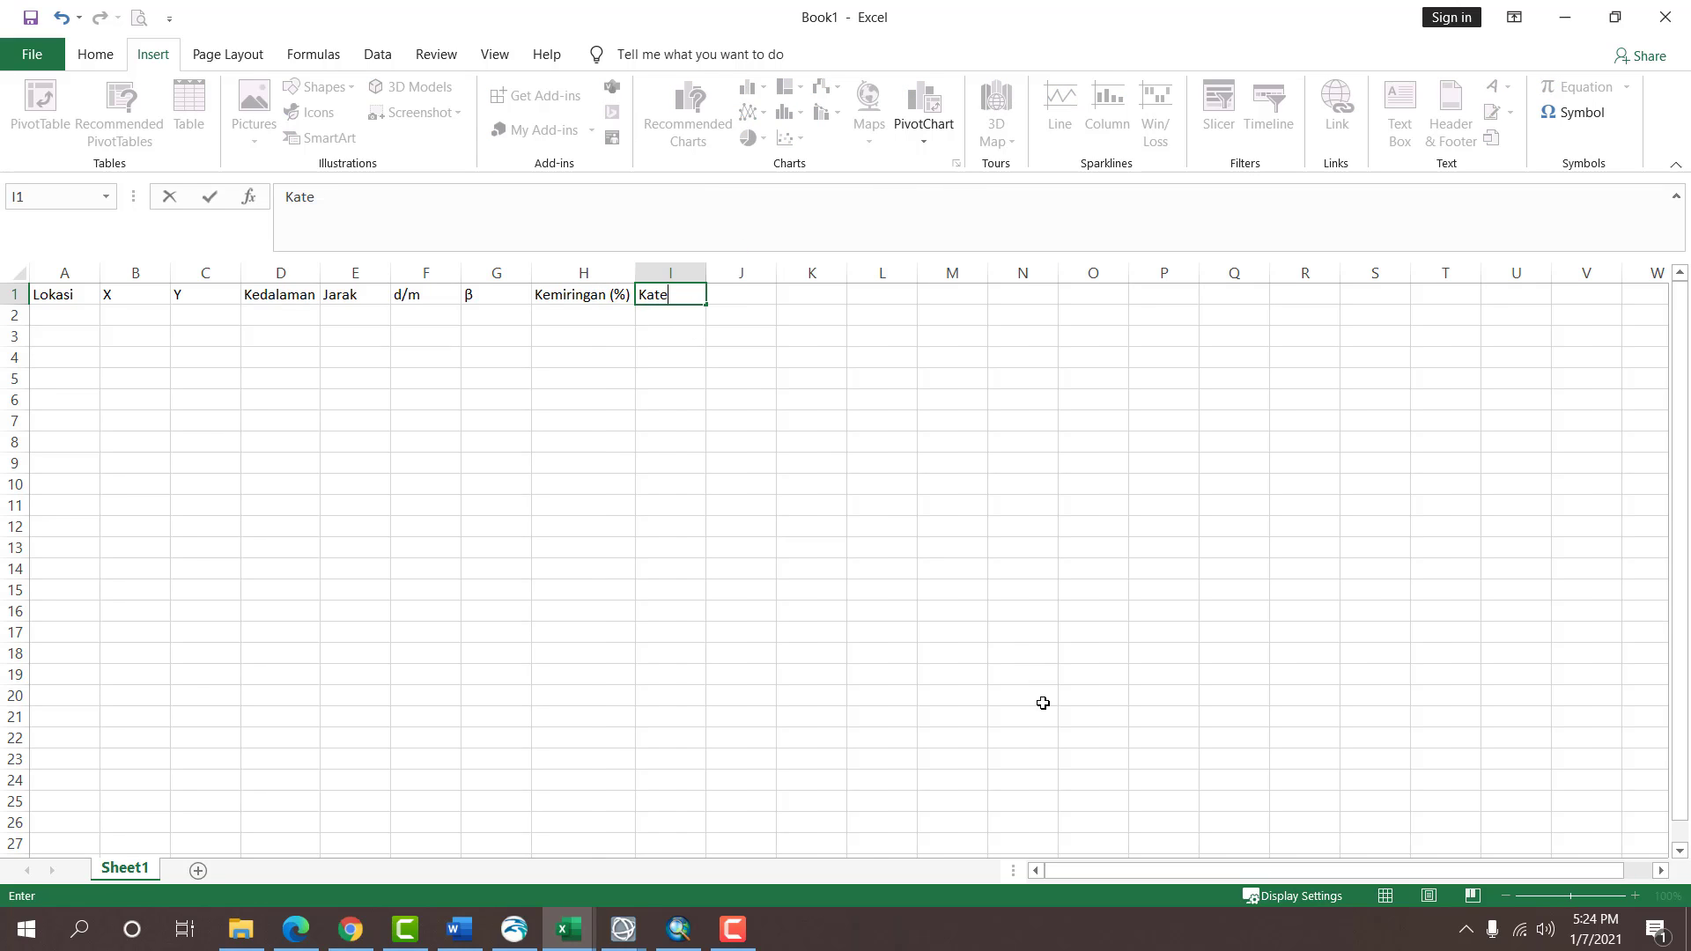
pyautogui.press('Tab')
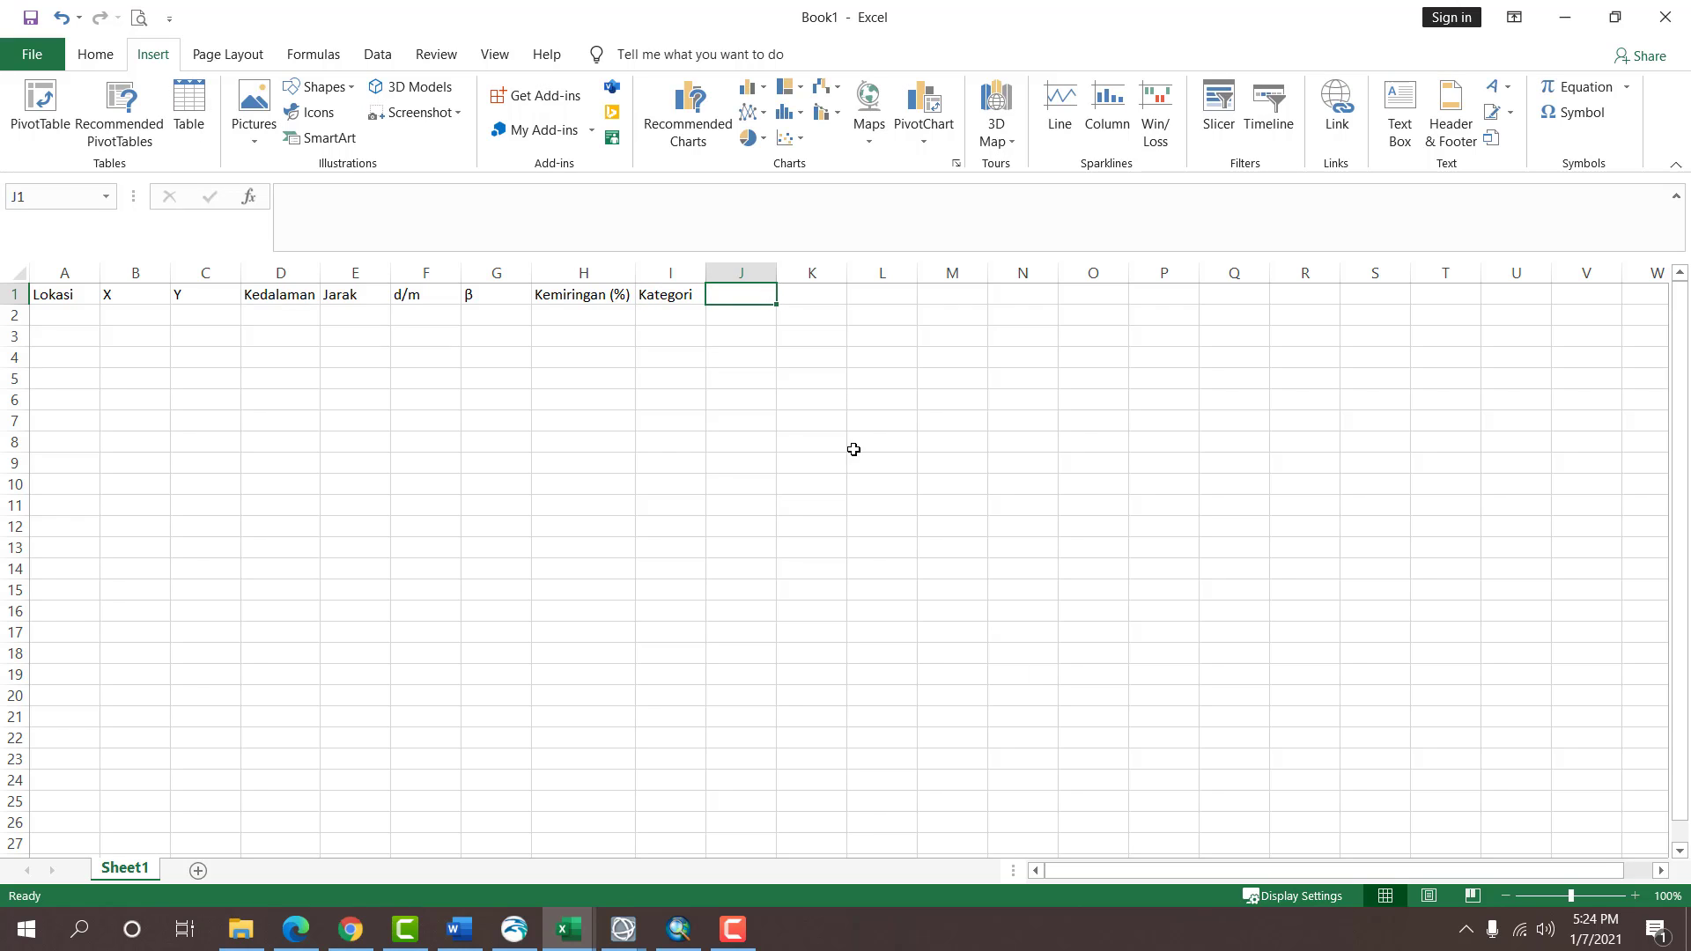
pyautogui.click(688, 297)
pyautogui.press('F2')
pyautogui.write('K')
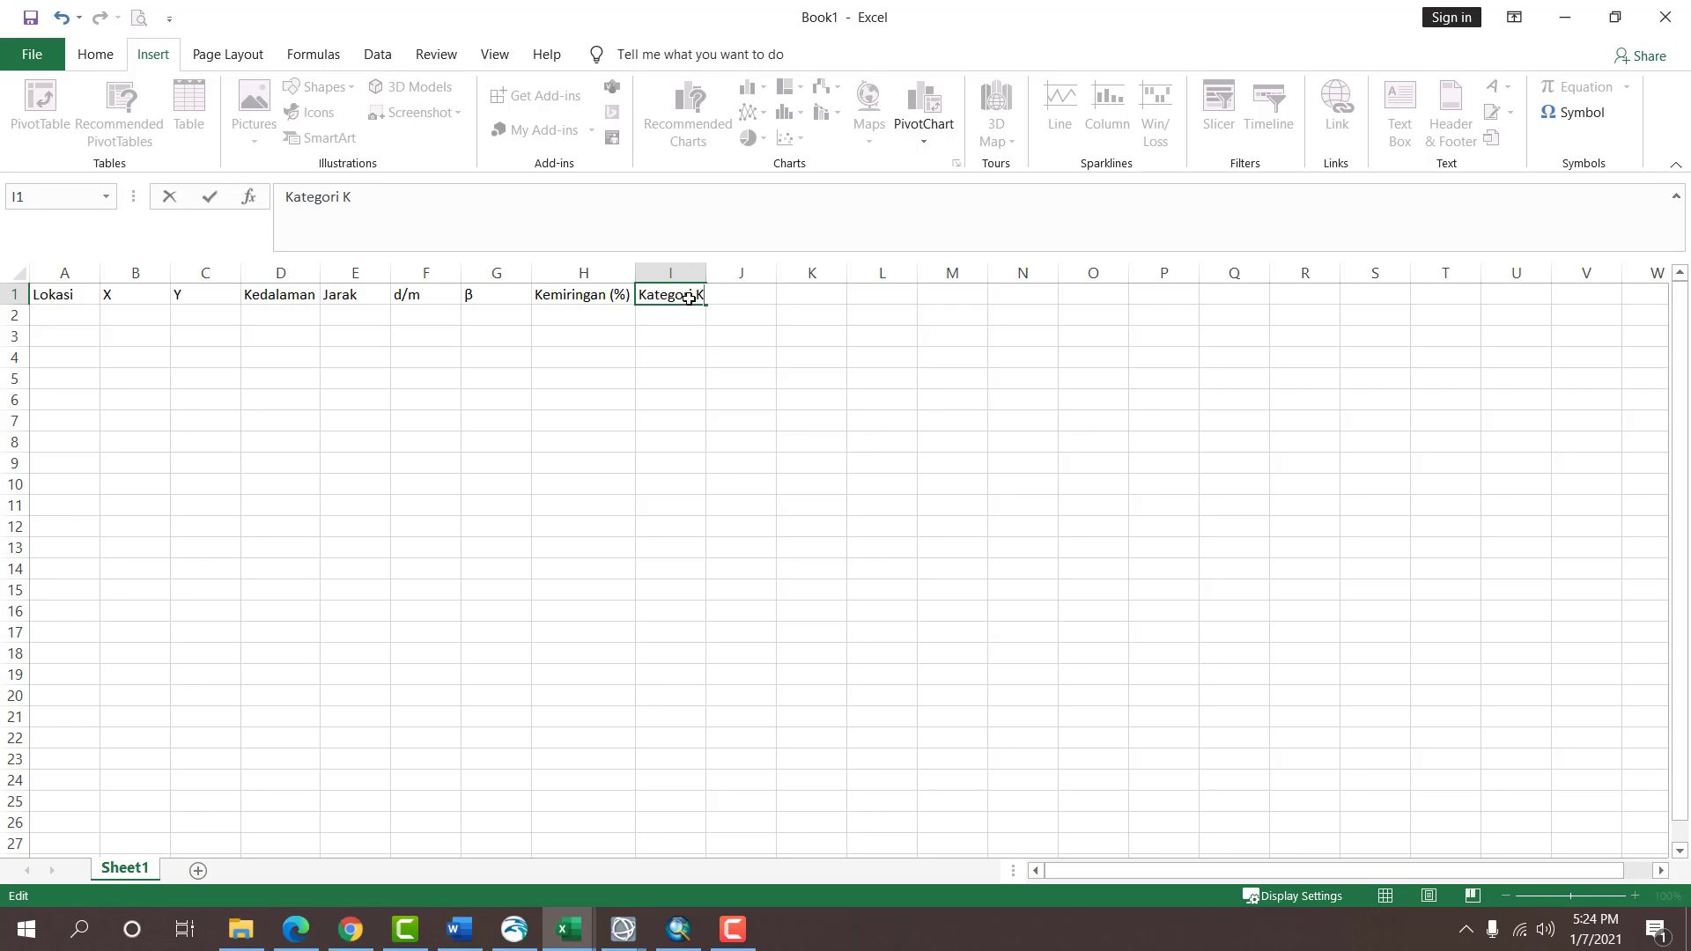
pyautogui.write('emiringan')
pyautogui.press('Tab')
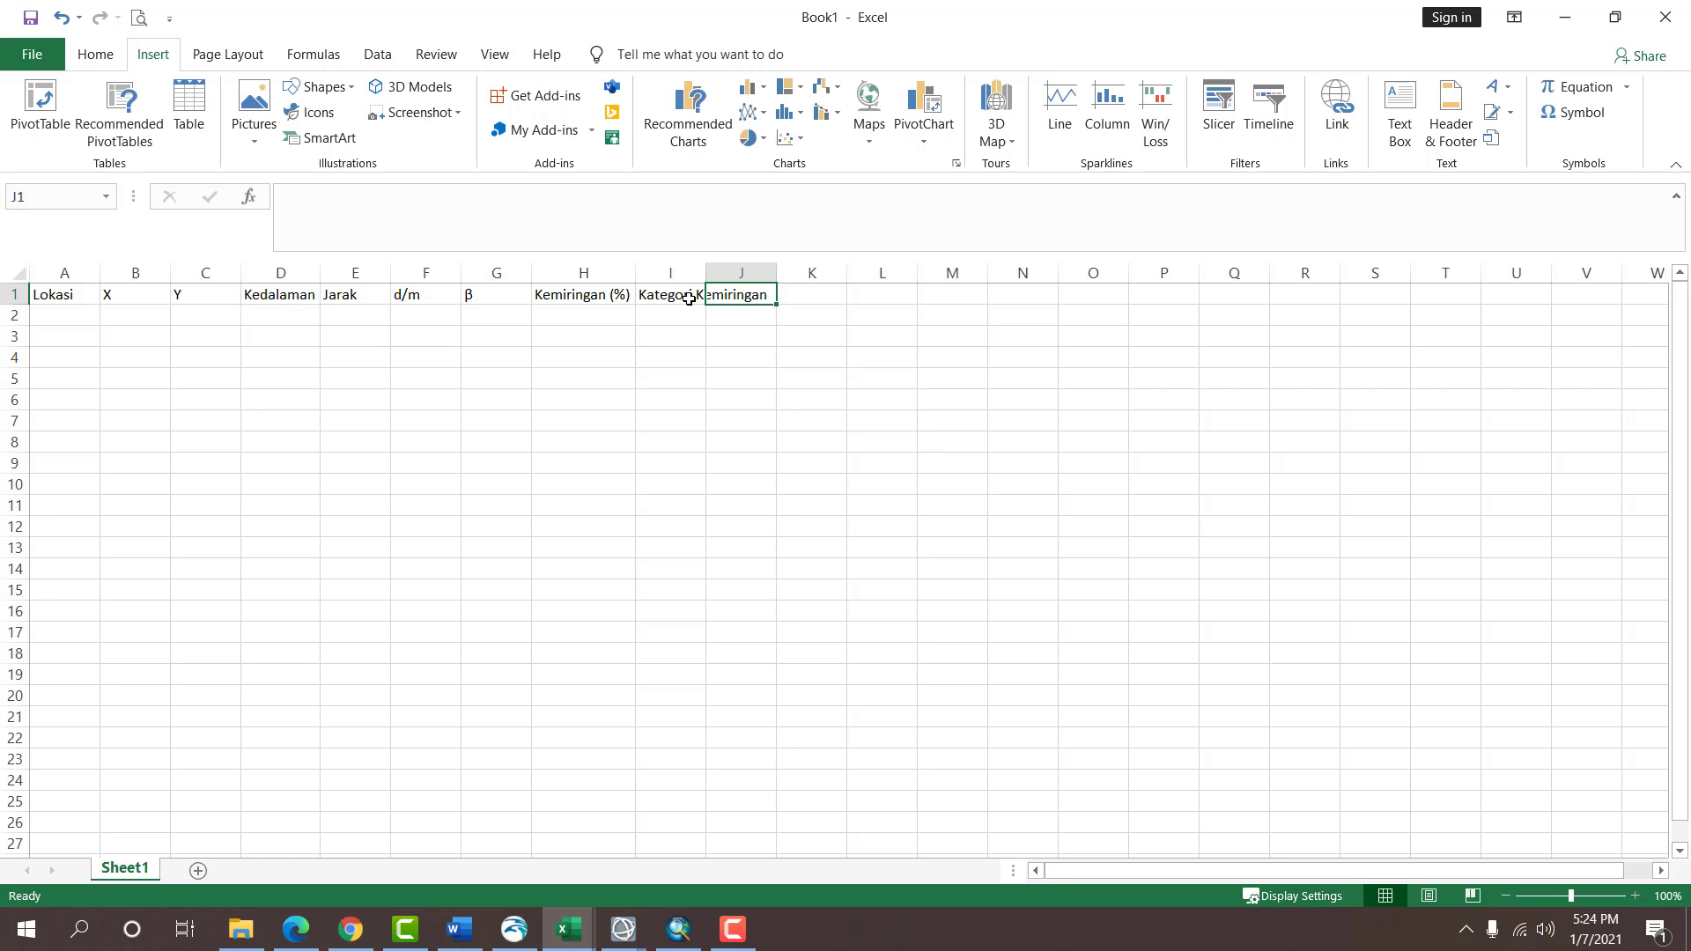
pyautogui.doubleClick(707, 272)
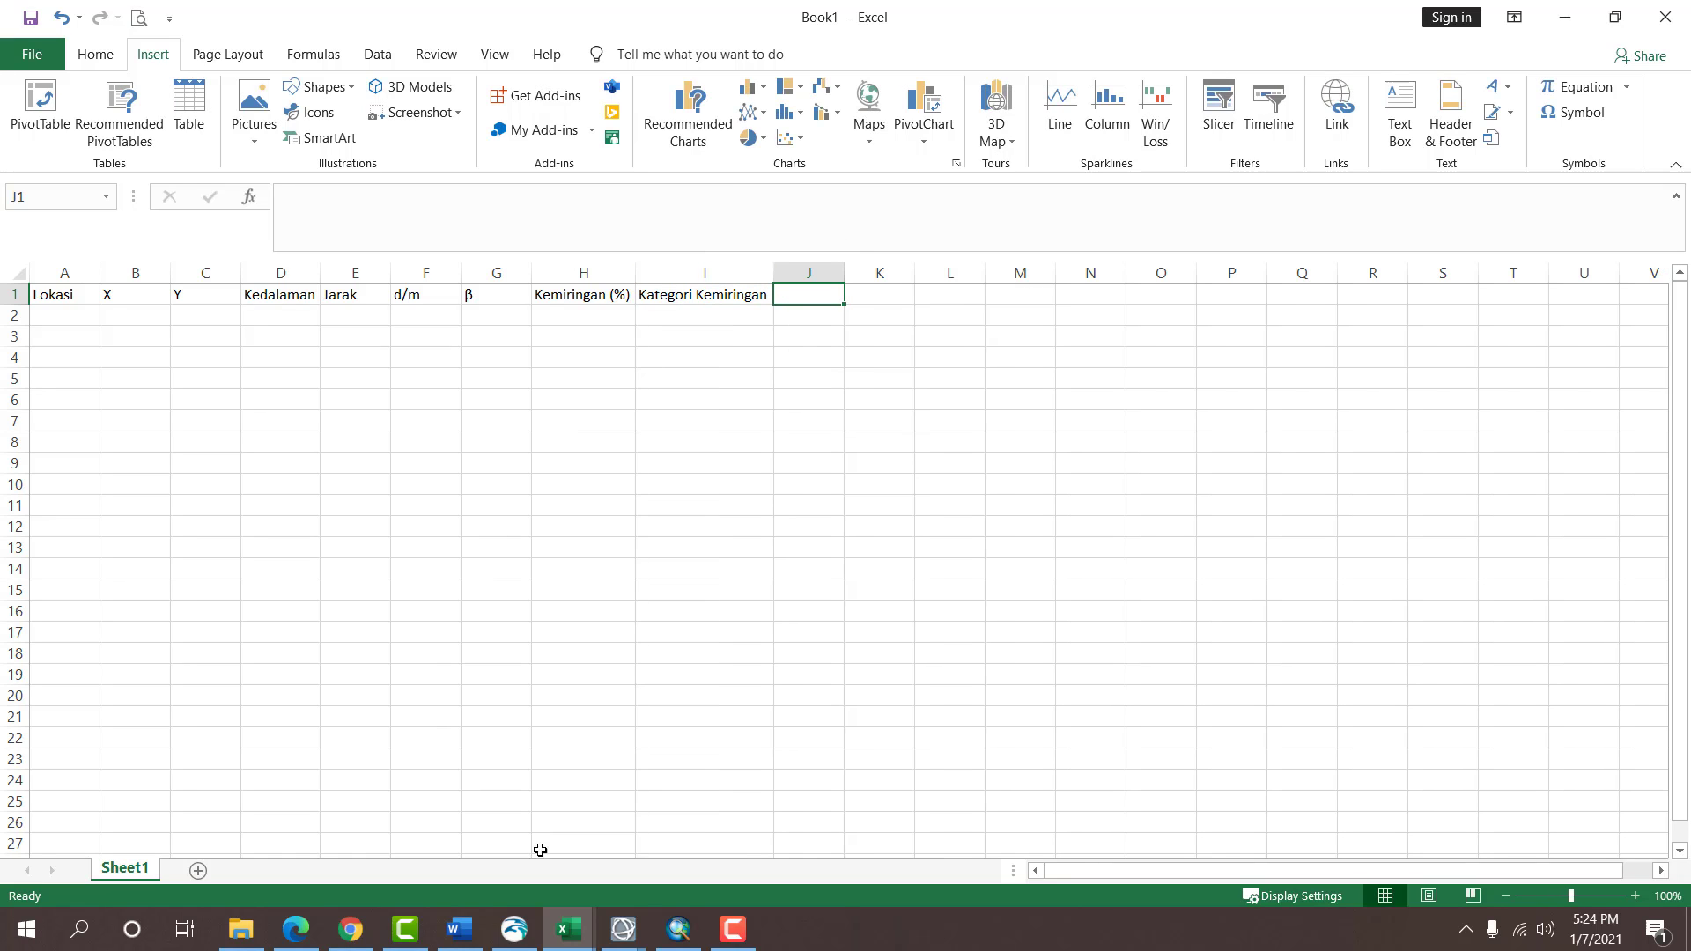
# Check the Ketinggian values in Kemiringan dan kedalaman garis pantai.xls, and list locations T1 to T3 in A2:A4 of Book1.
pyautogui.click(581, 931)
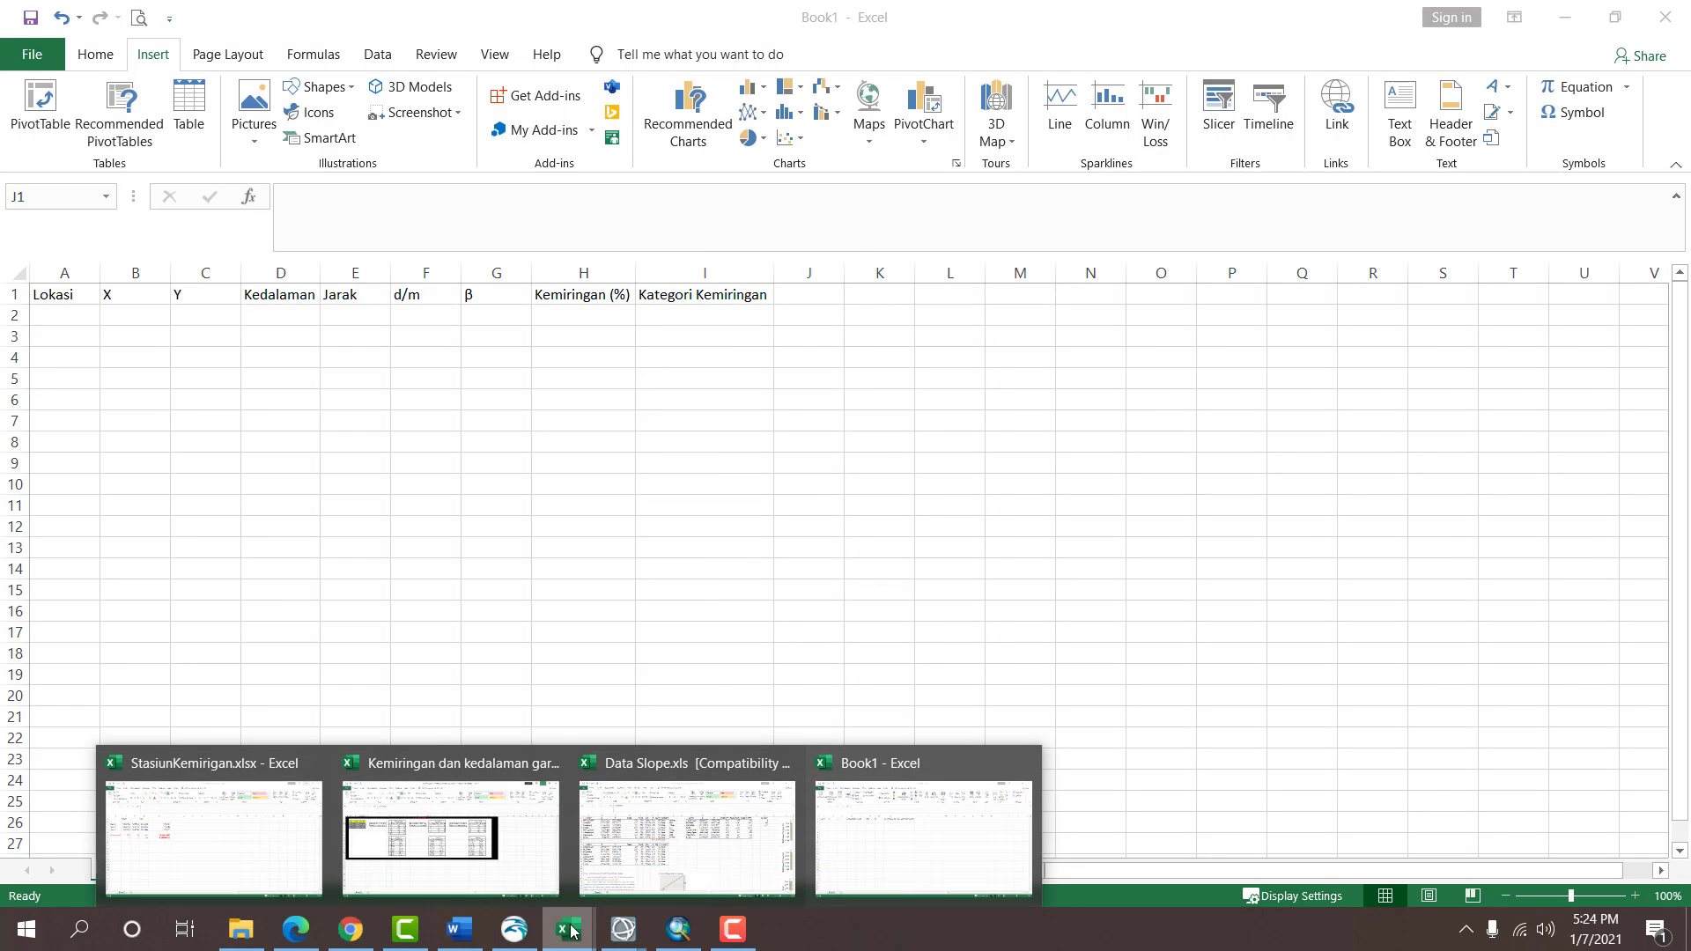
pyautogui.click(447, 856)
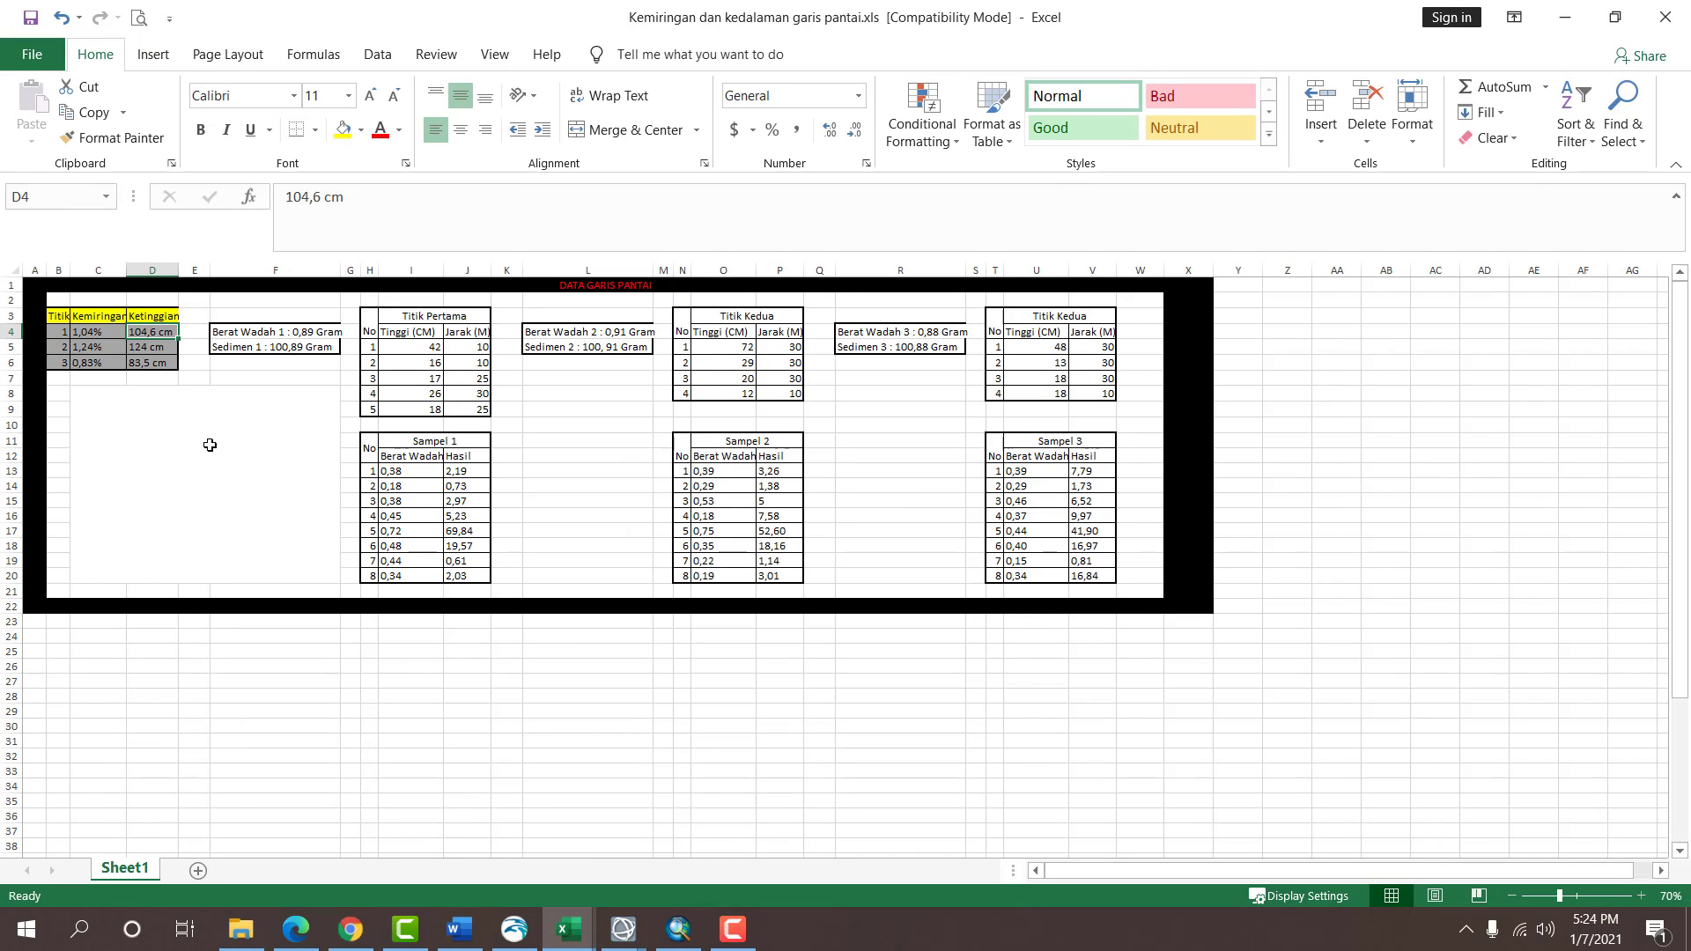
pyautogui.click(138, 346)
pyautogui.click(153, 333)
pyautogui.hotkey('alt', 'Tab')
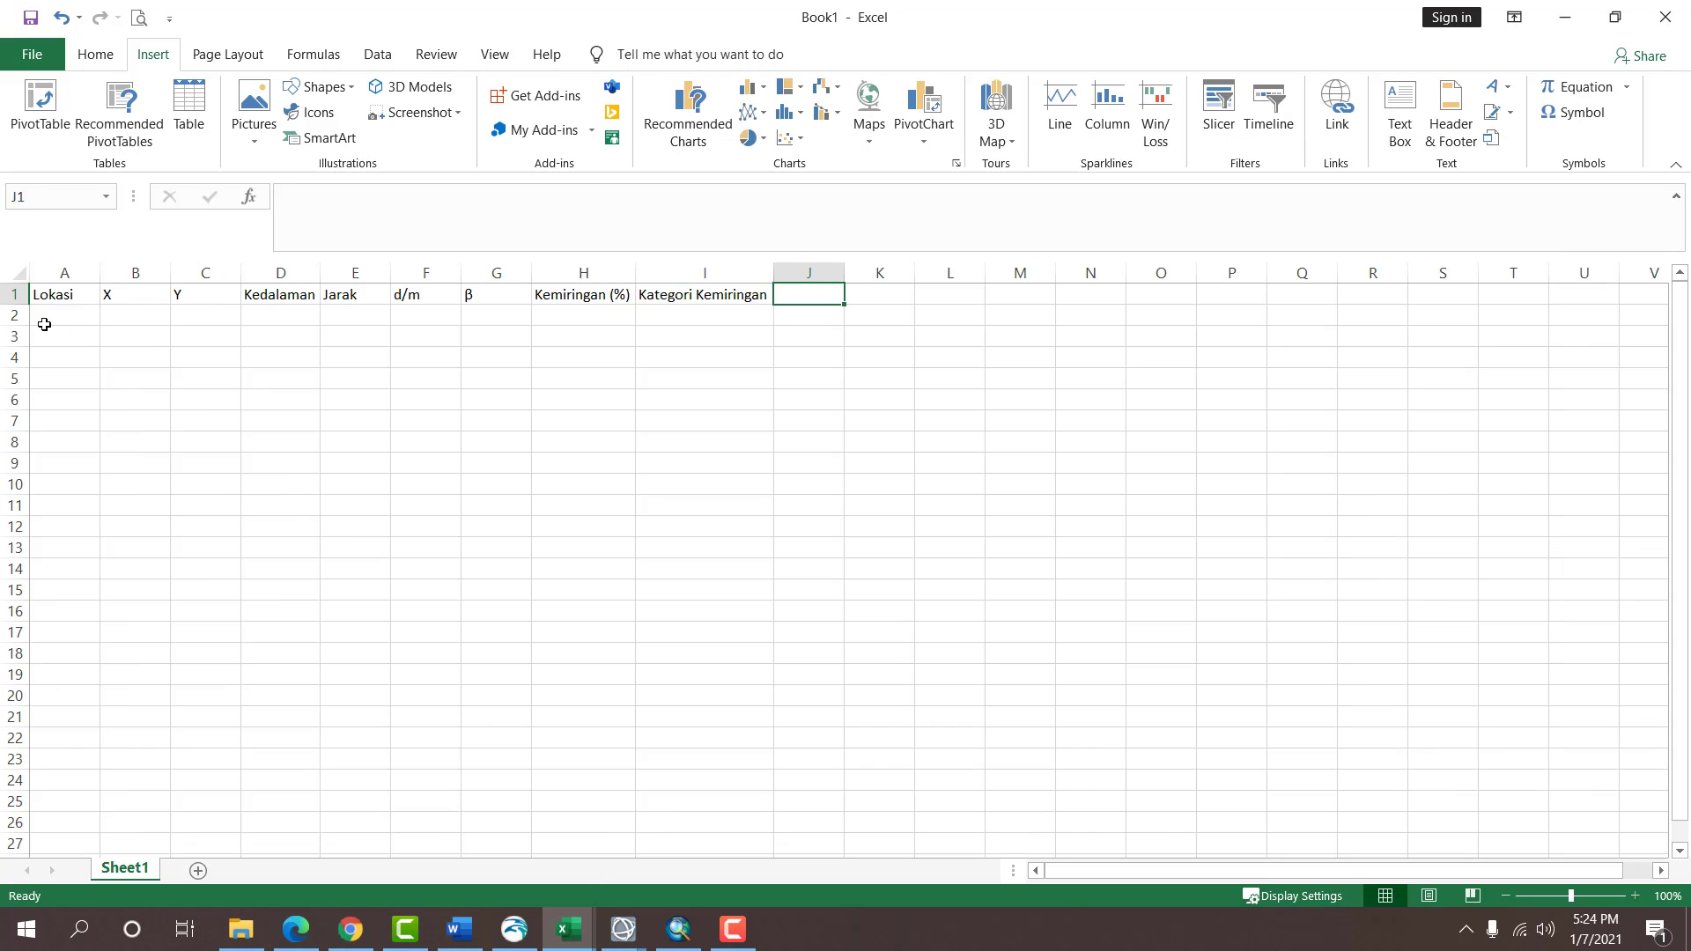
pyautogui.click(44, 316)
pyautogui.write('T1')
pyautogui.hotkey('ctrl', 'Return')
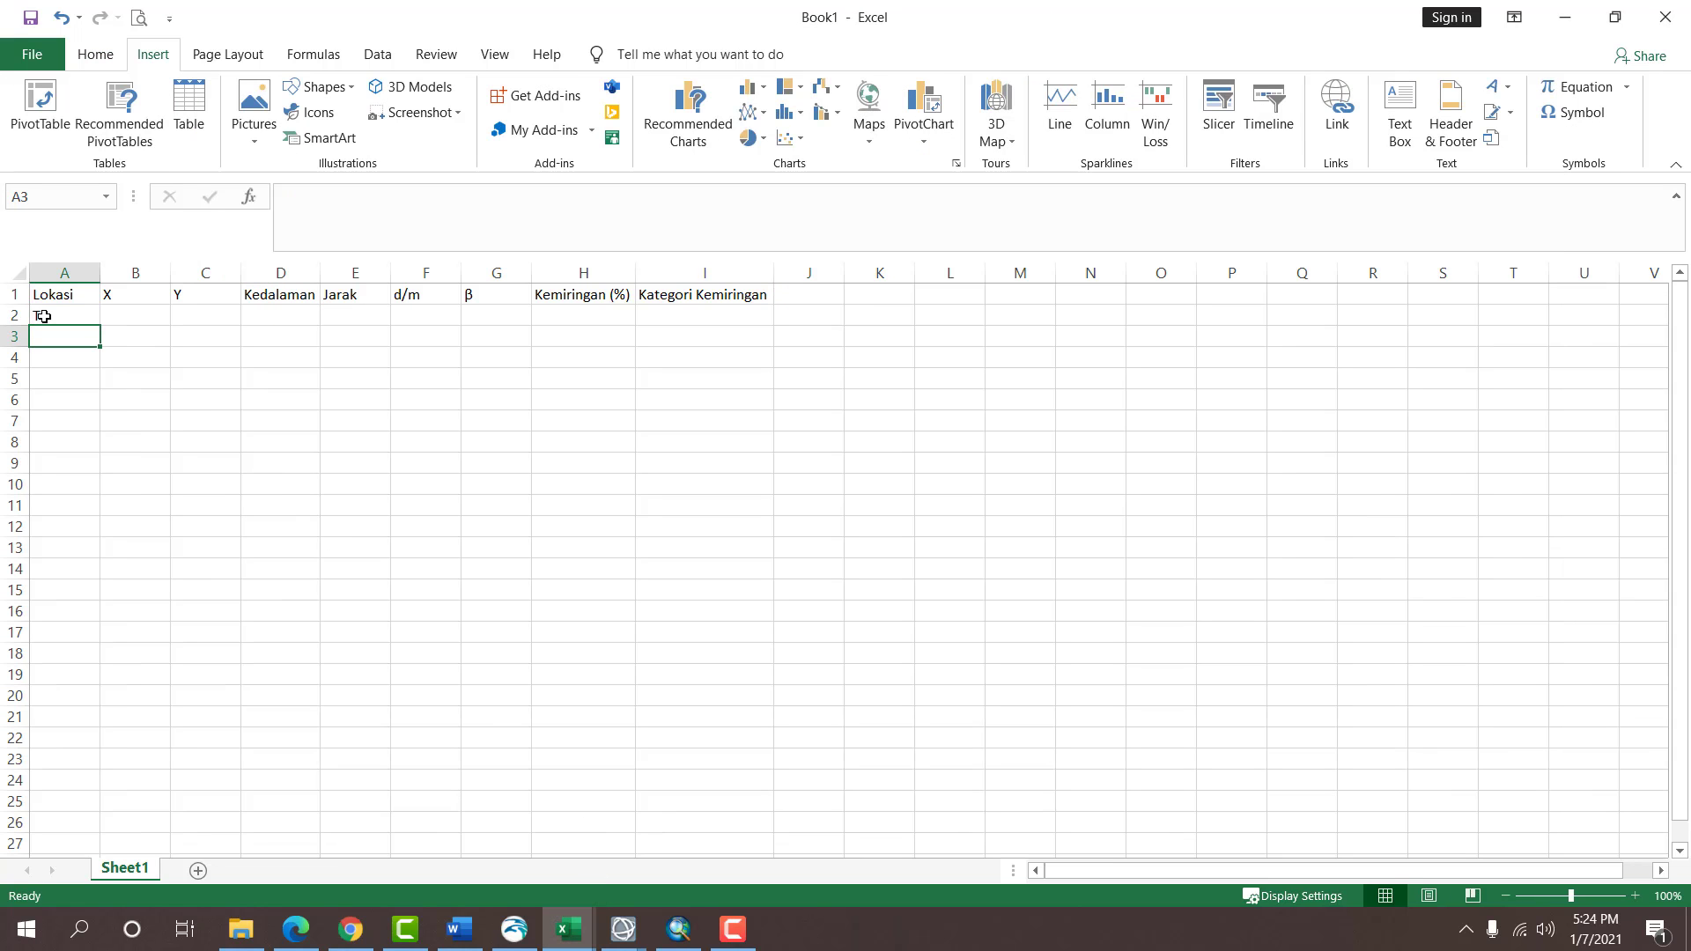
pyautogui.click(102, 331)
pyautogui.click(88, 319)
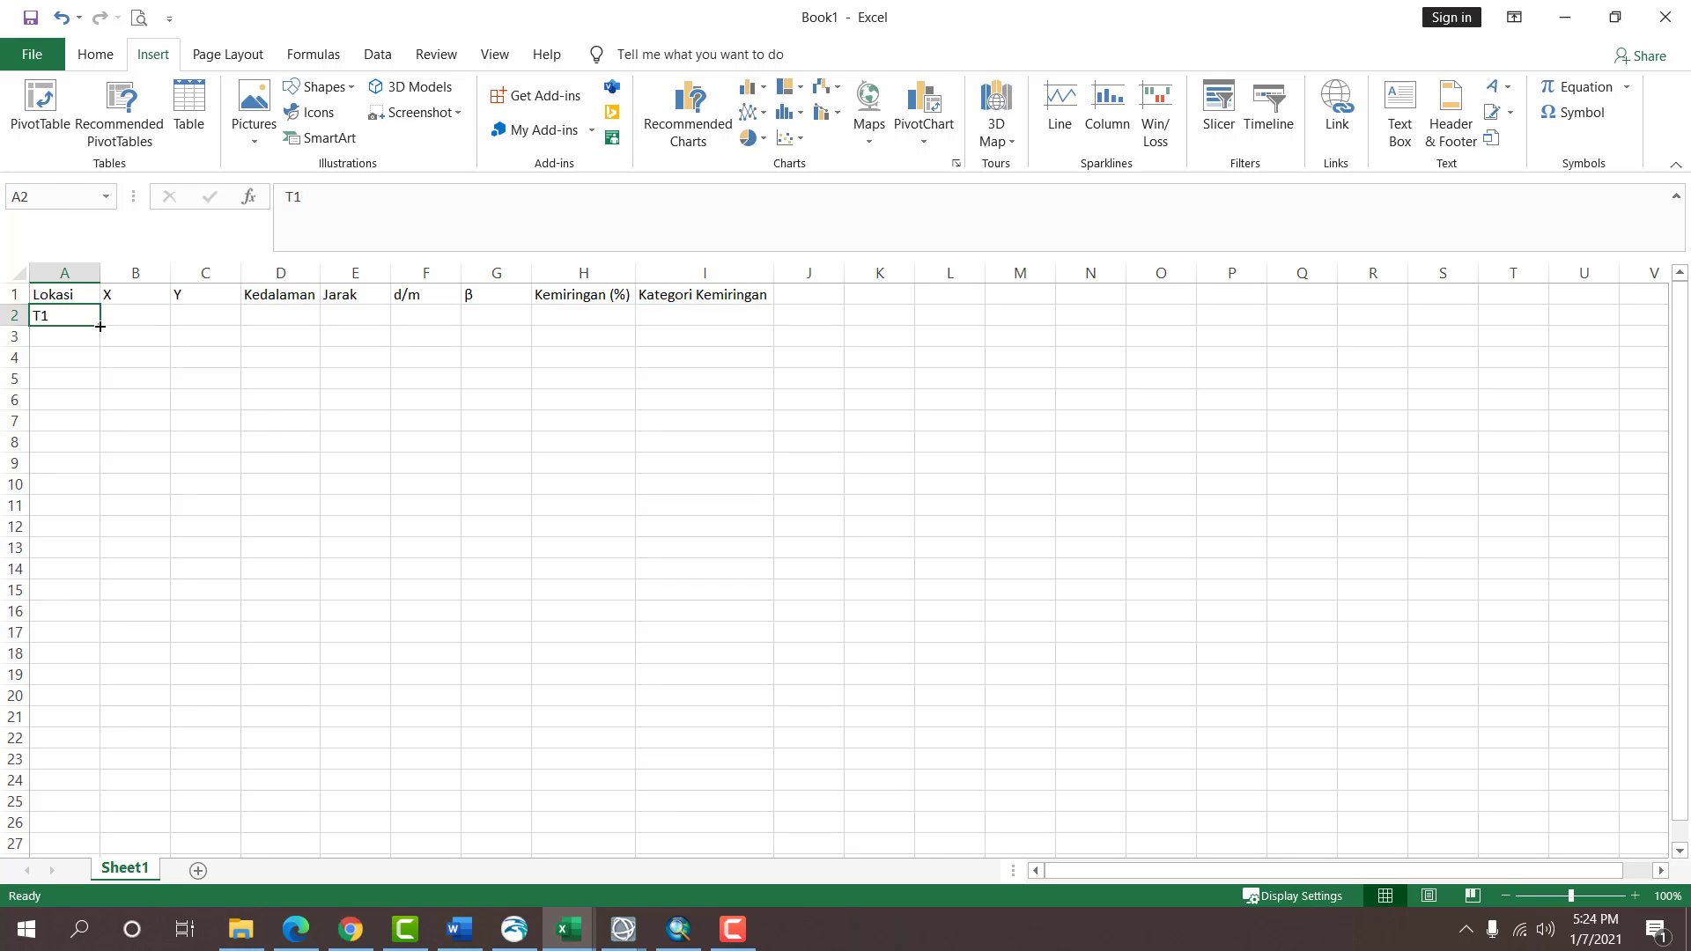
pyautogui.moveTo(101, 325); pyautogui.dragTo(102, 365)
# Look up point 1's Ketinggian in the reference workbook and convert it to metres with =104.6/100 in cell E2 of Book1.
pyautogui.click(287, 315)
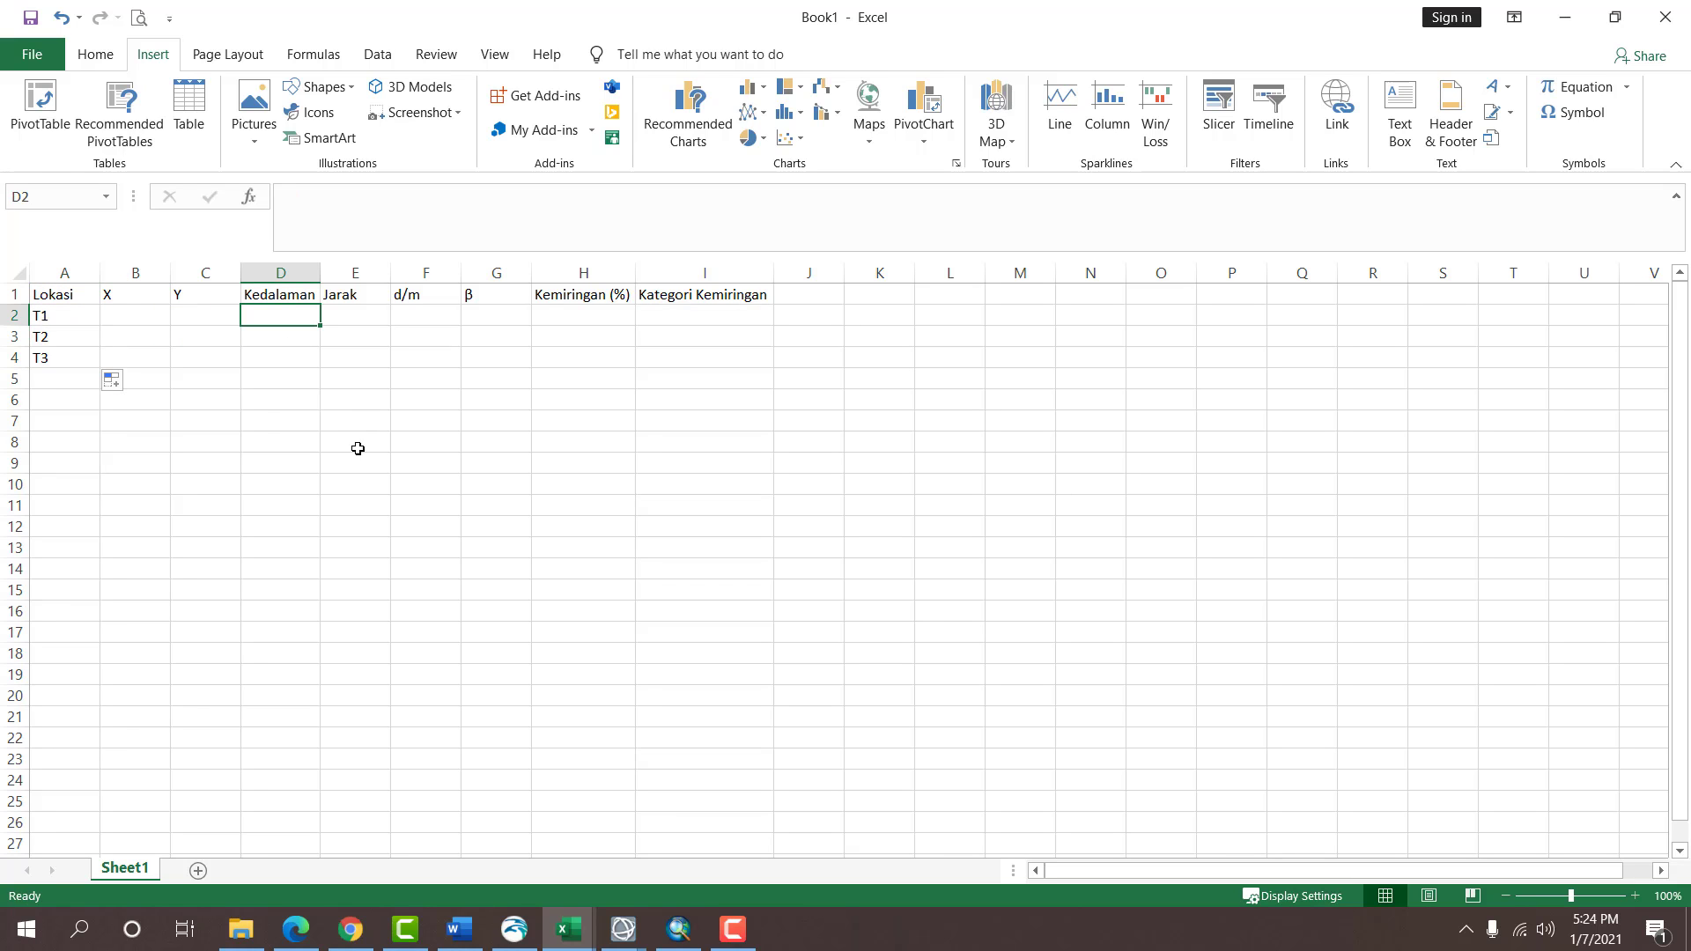
pyautogui.hotkey('alt', 'Tab')
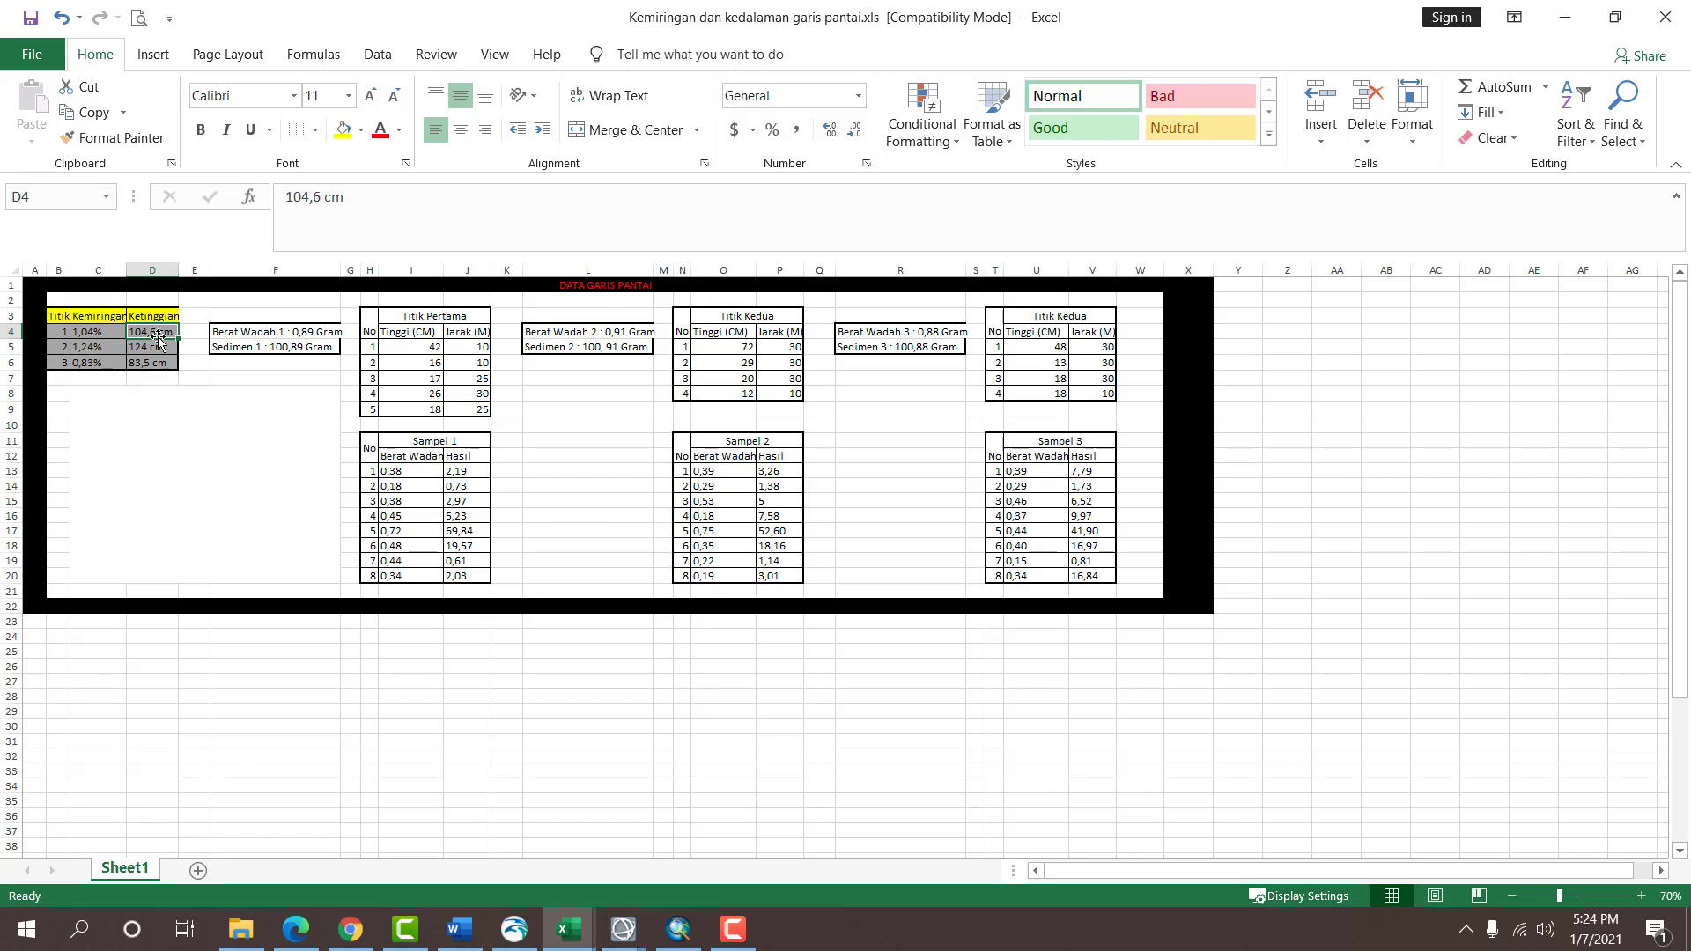
pyautogui.hotkey('alt', 'Tab')
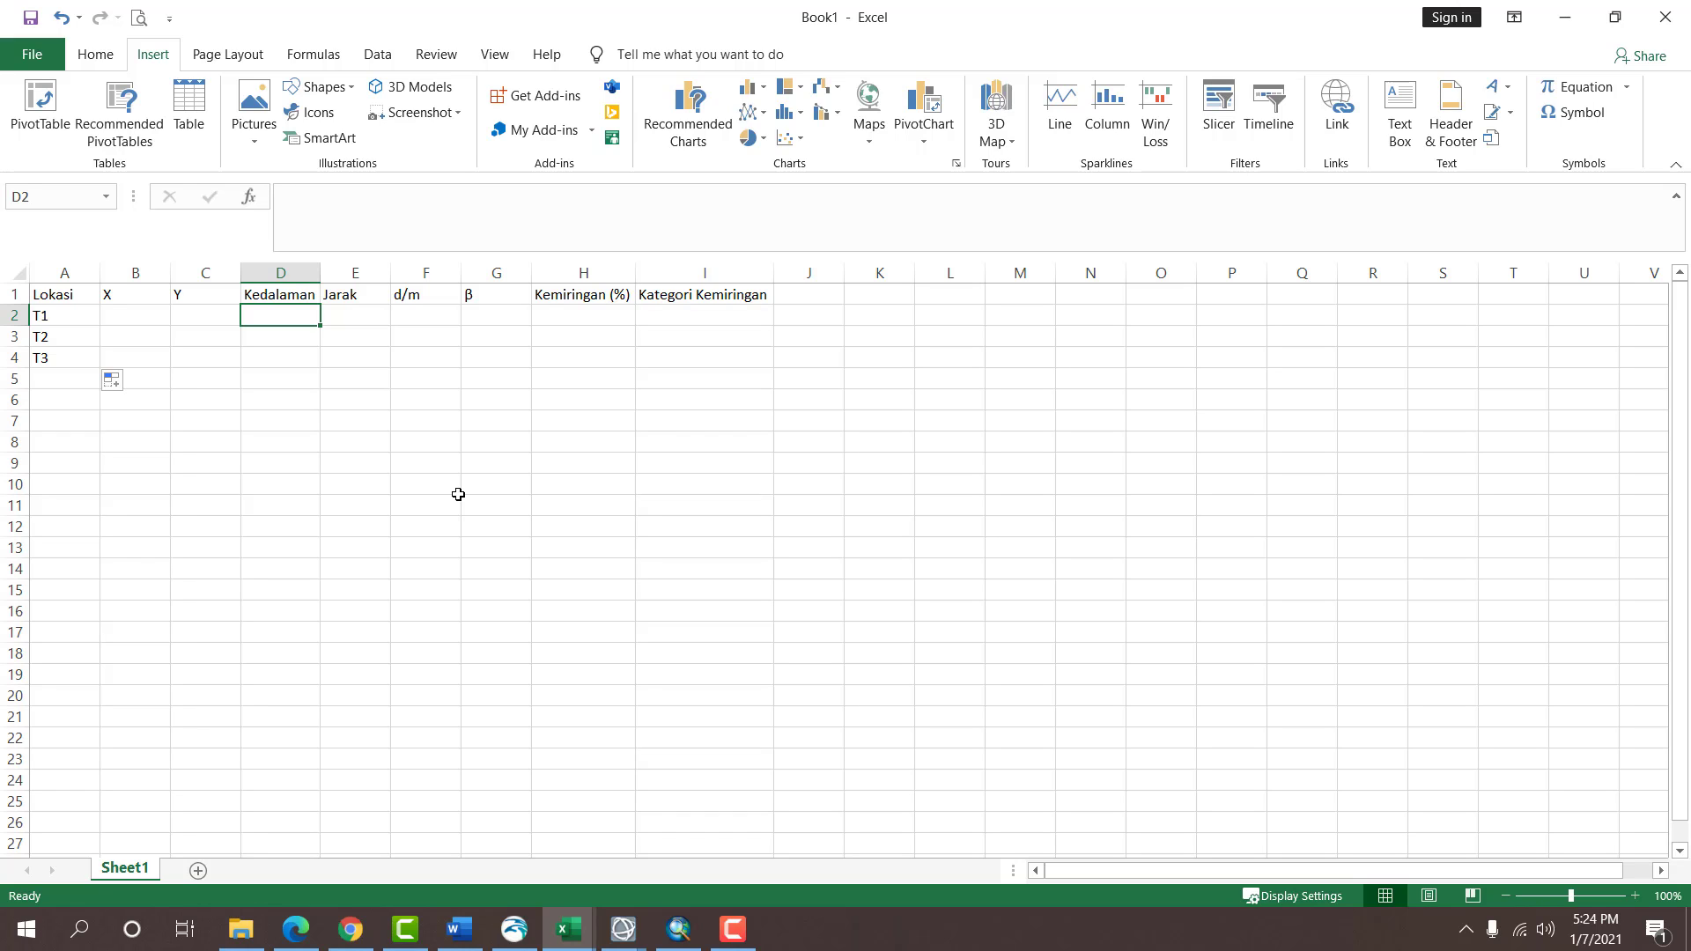
pyautogui.press('Right')
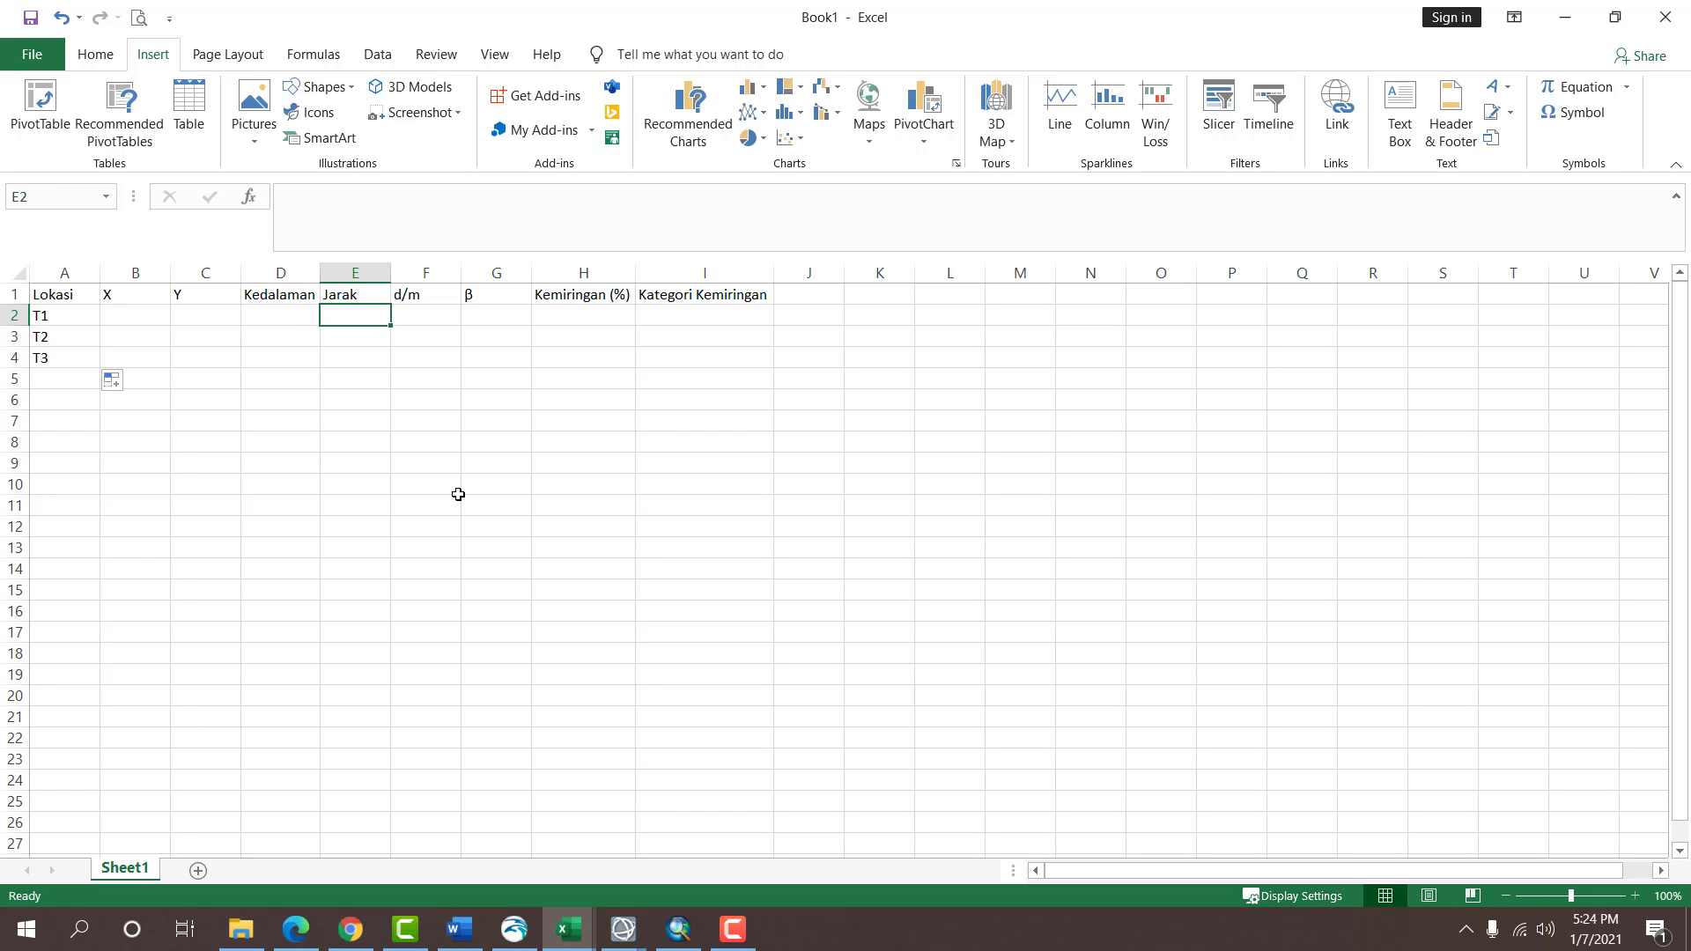
pyautogui.write('=104.')
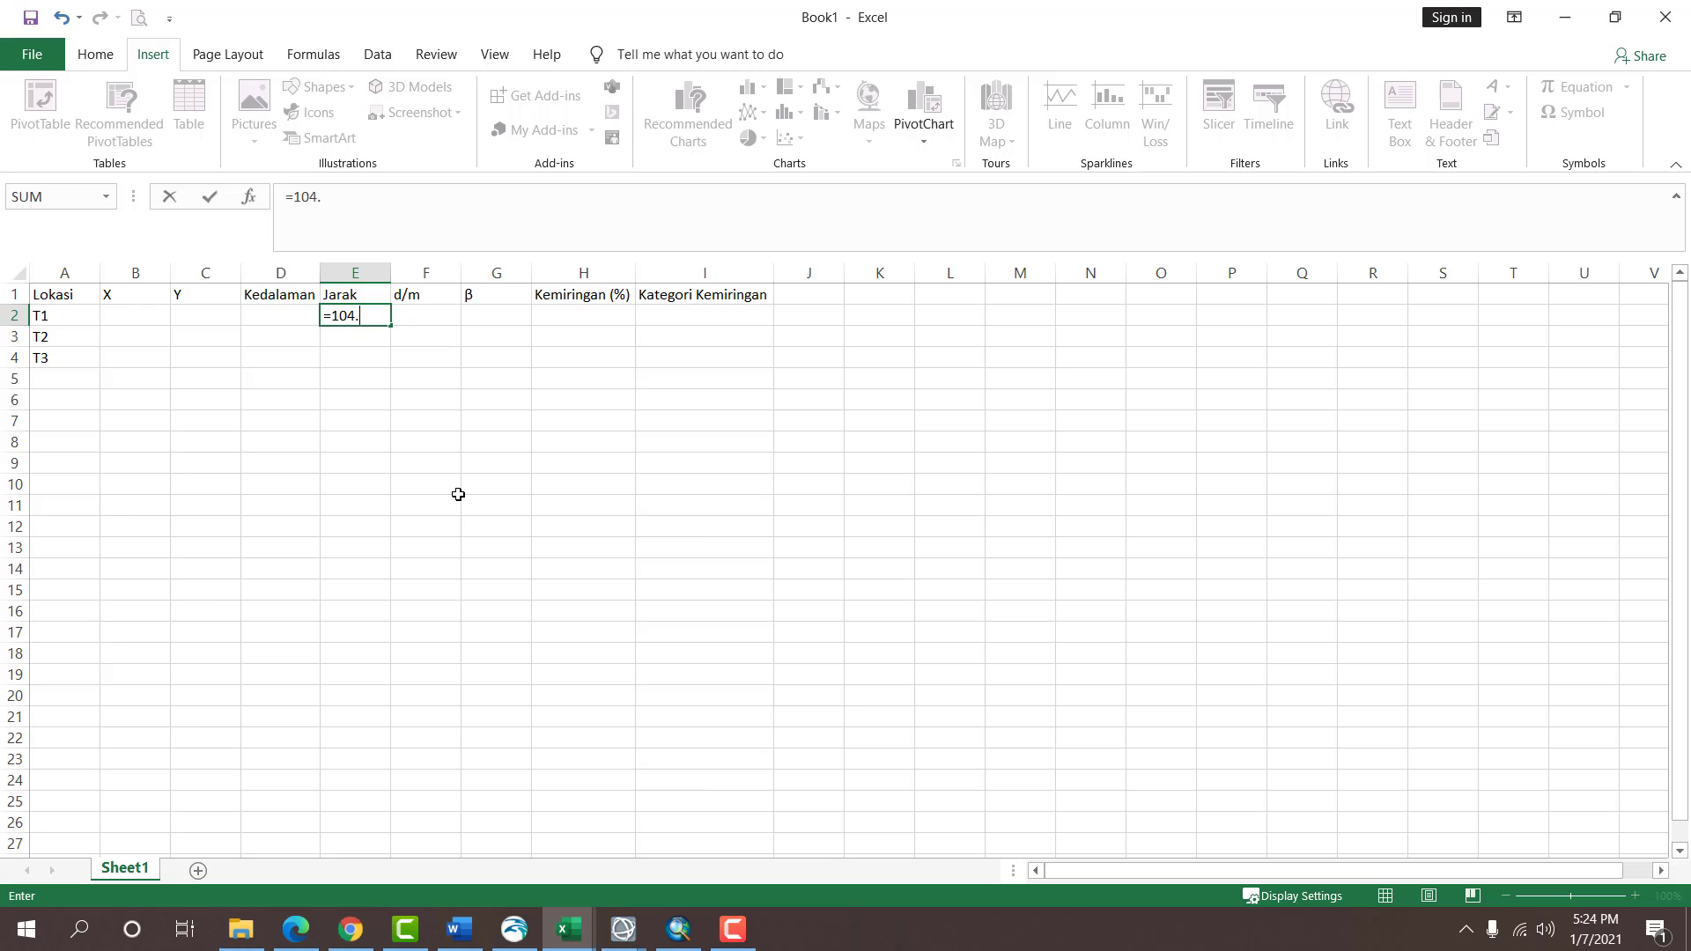
pyautogui.write('6/100')
pyautogui.press('Tab')
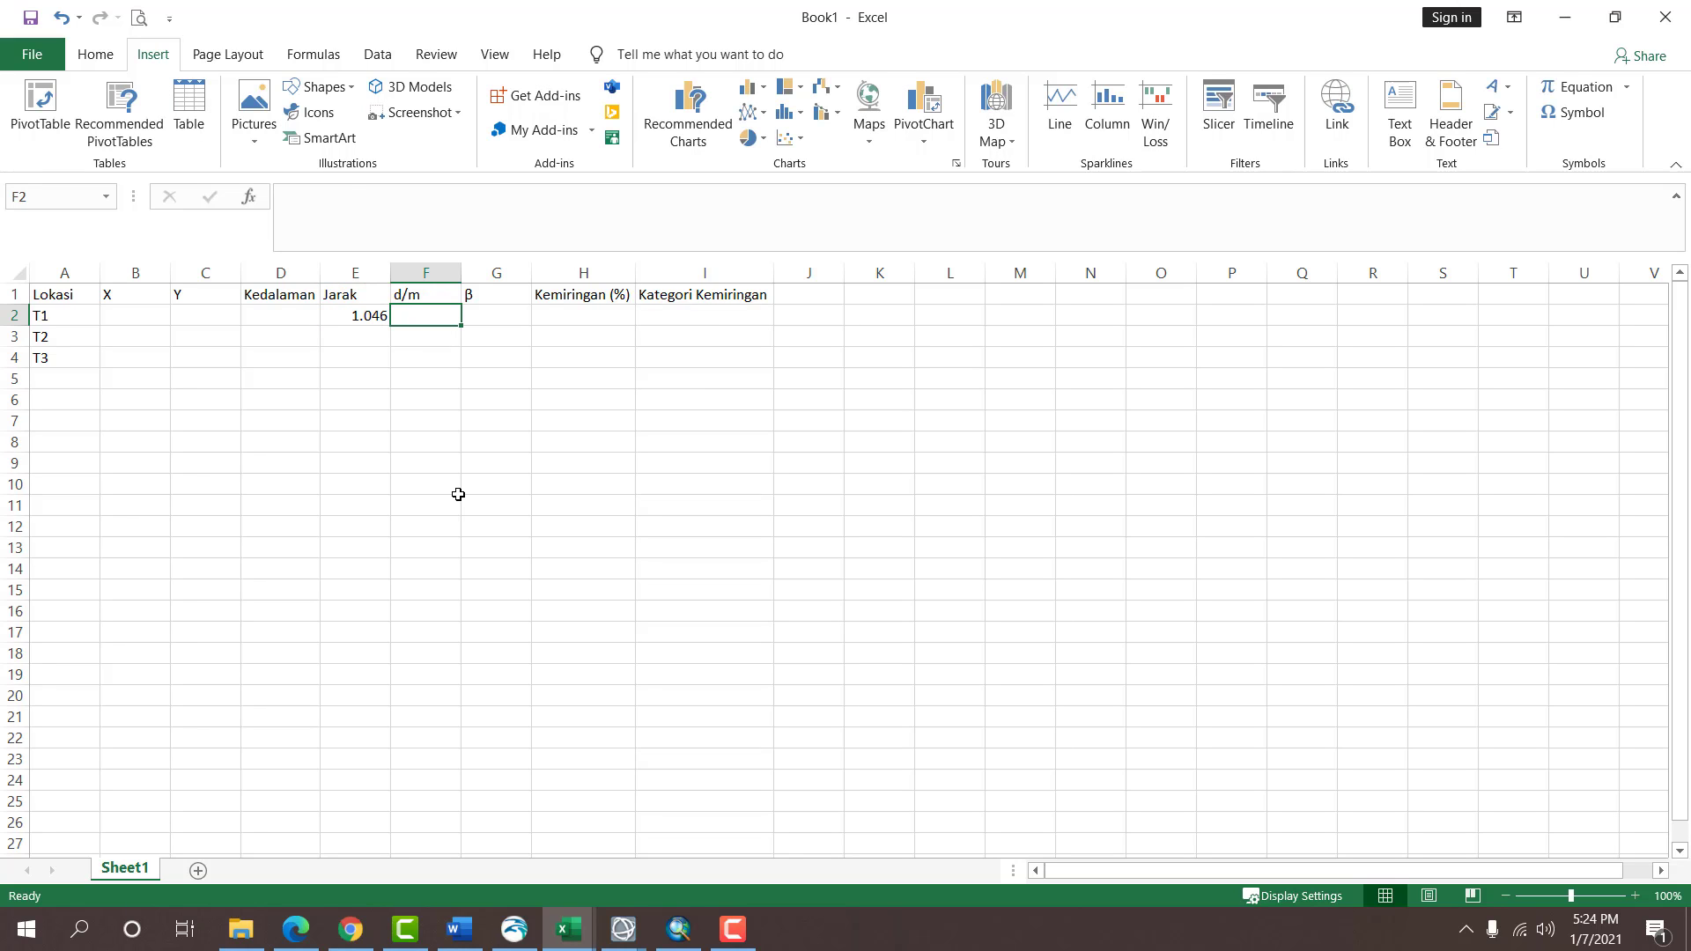
# Copy the result in E2 and paste it as a value into the Kedalaman cell D2 for T1.
pyautogui.click(348, 317)
pyautogui.hotkey('ctrl', 'c')
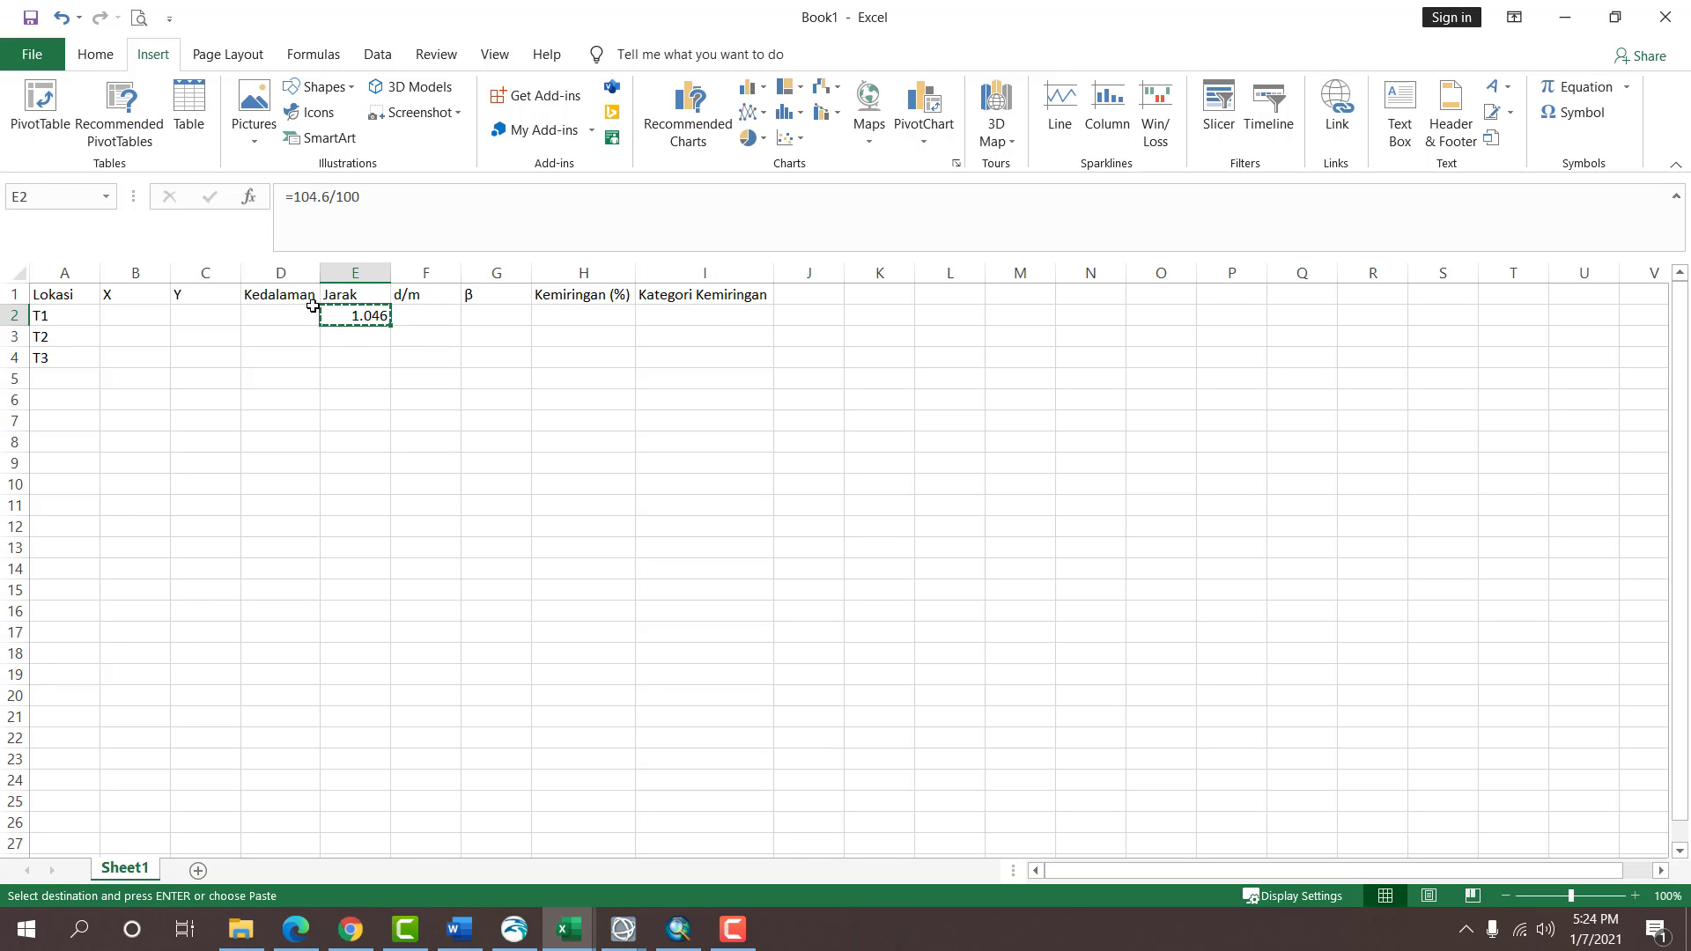
pyautogui.rightClick(315, 316)
pyautogui.click(390, 401)
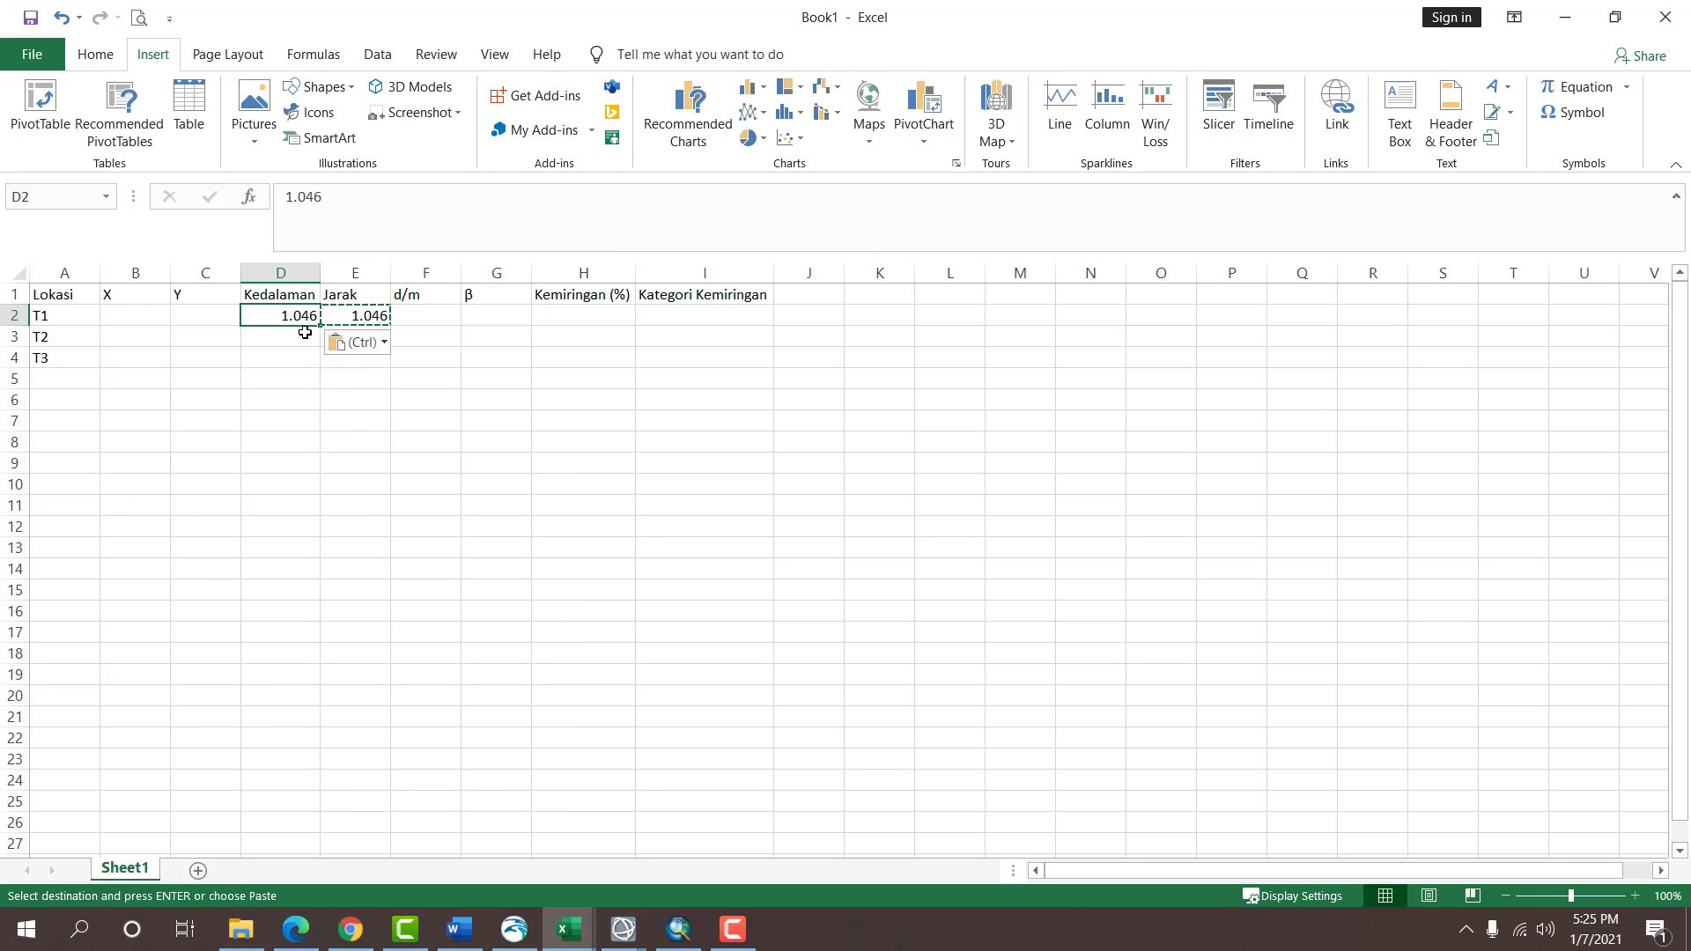
# Check point 2's Ketinggian in the reference workbook and enter 1.24 as T2's Kedalaman in cell D3.
pyautogui.click(306, 332)
pyautogui.click(443, 358)
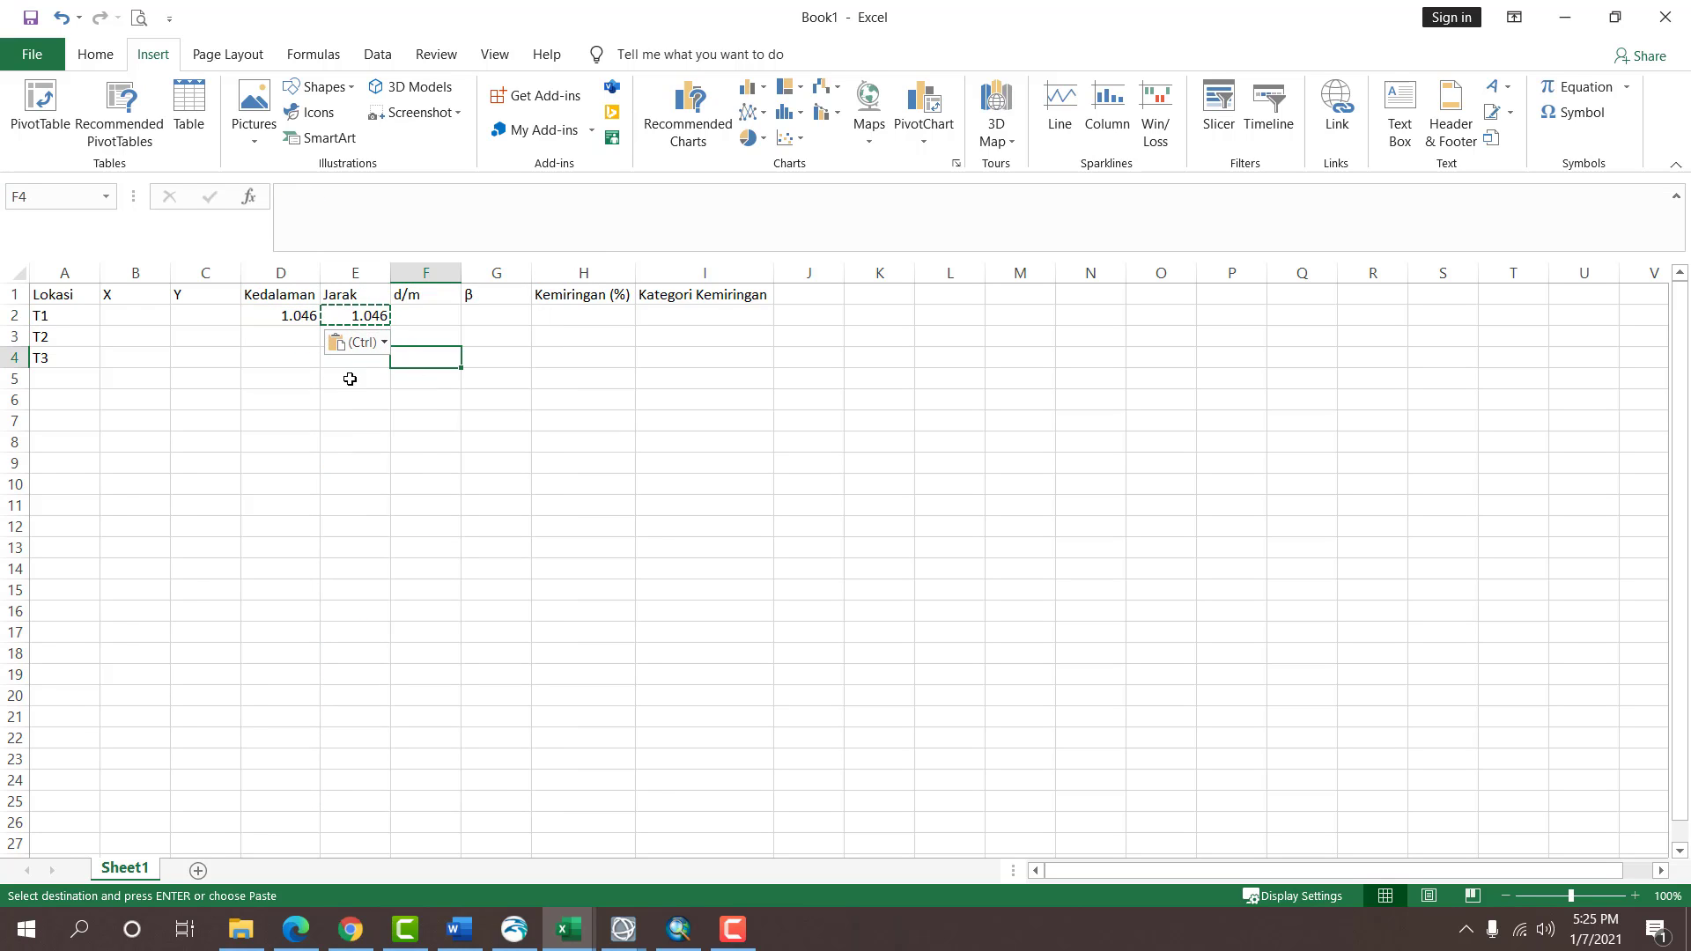
pyautogui.hotkey('alt', 'Tab')
pyautogui.hotkey('alt', 'Tab')
pyautogui.click(294, 336)
pyautogui.write('1.24')
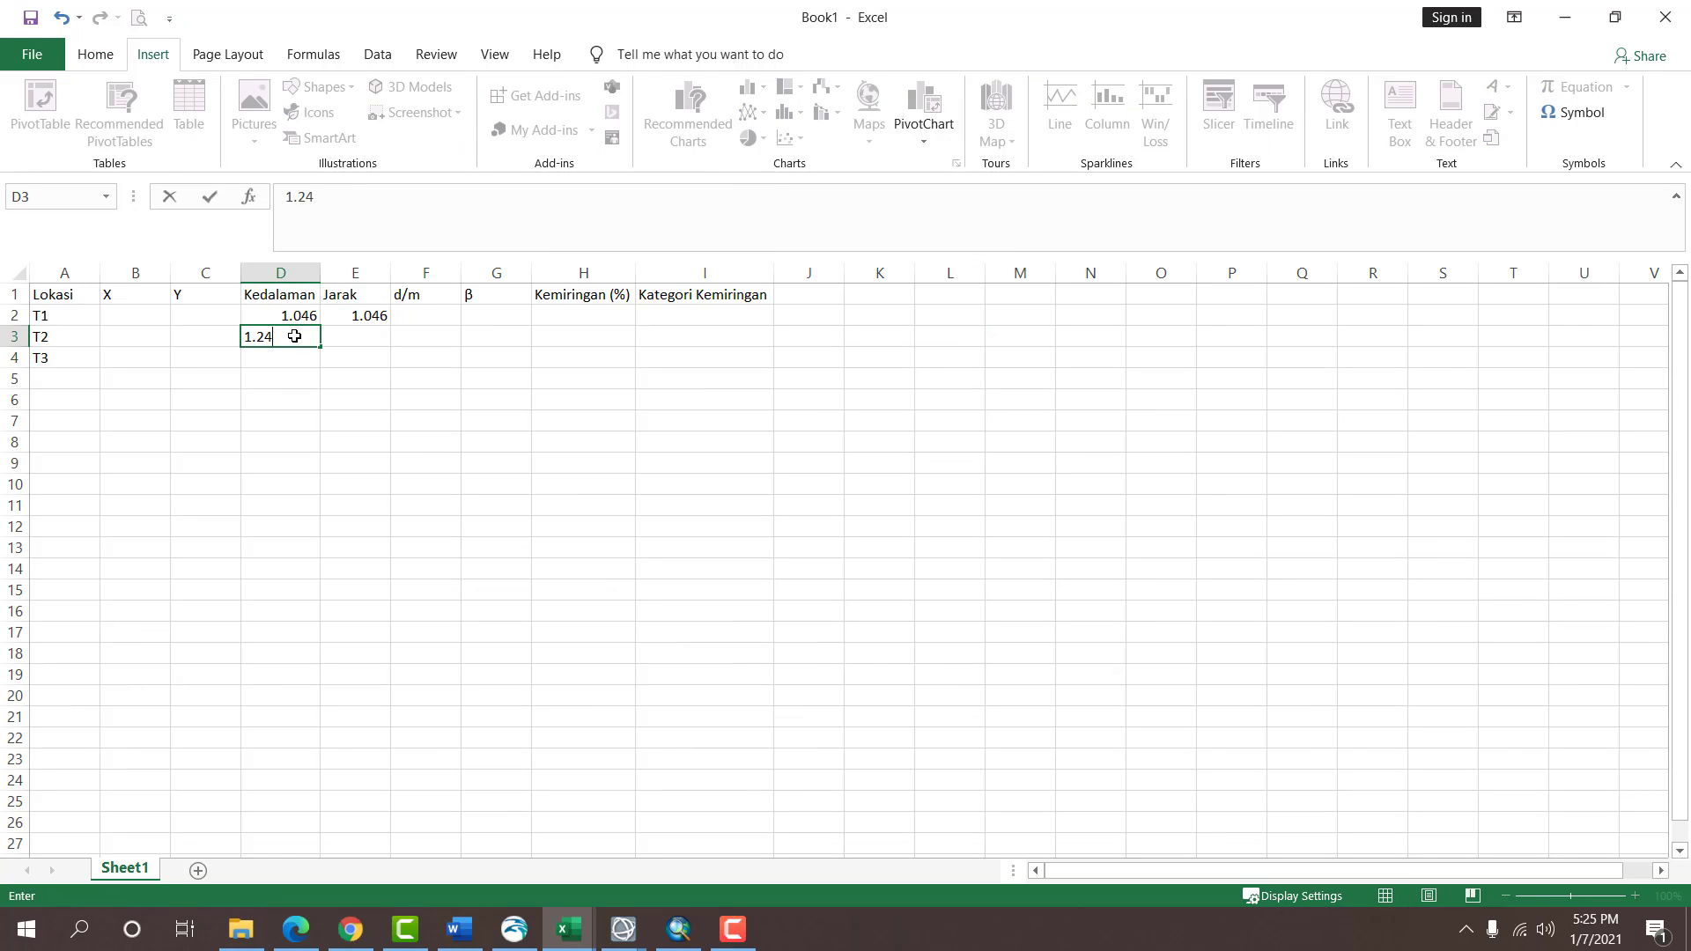
pyautogui.press('Return')
# Look up point 3's Ketinggian in the reference workbook and convert it to metres with =83.5/100 in cell E4 of Book1.
pyautogui.hotkey('alt', 'Tab')
pyautogui.hotkey('alt', 'Tab')
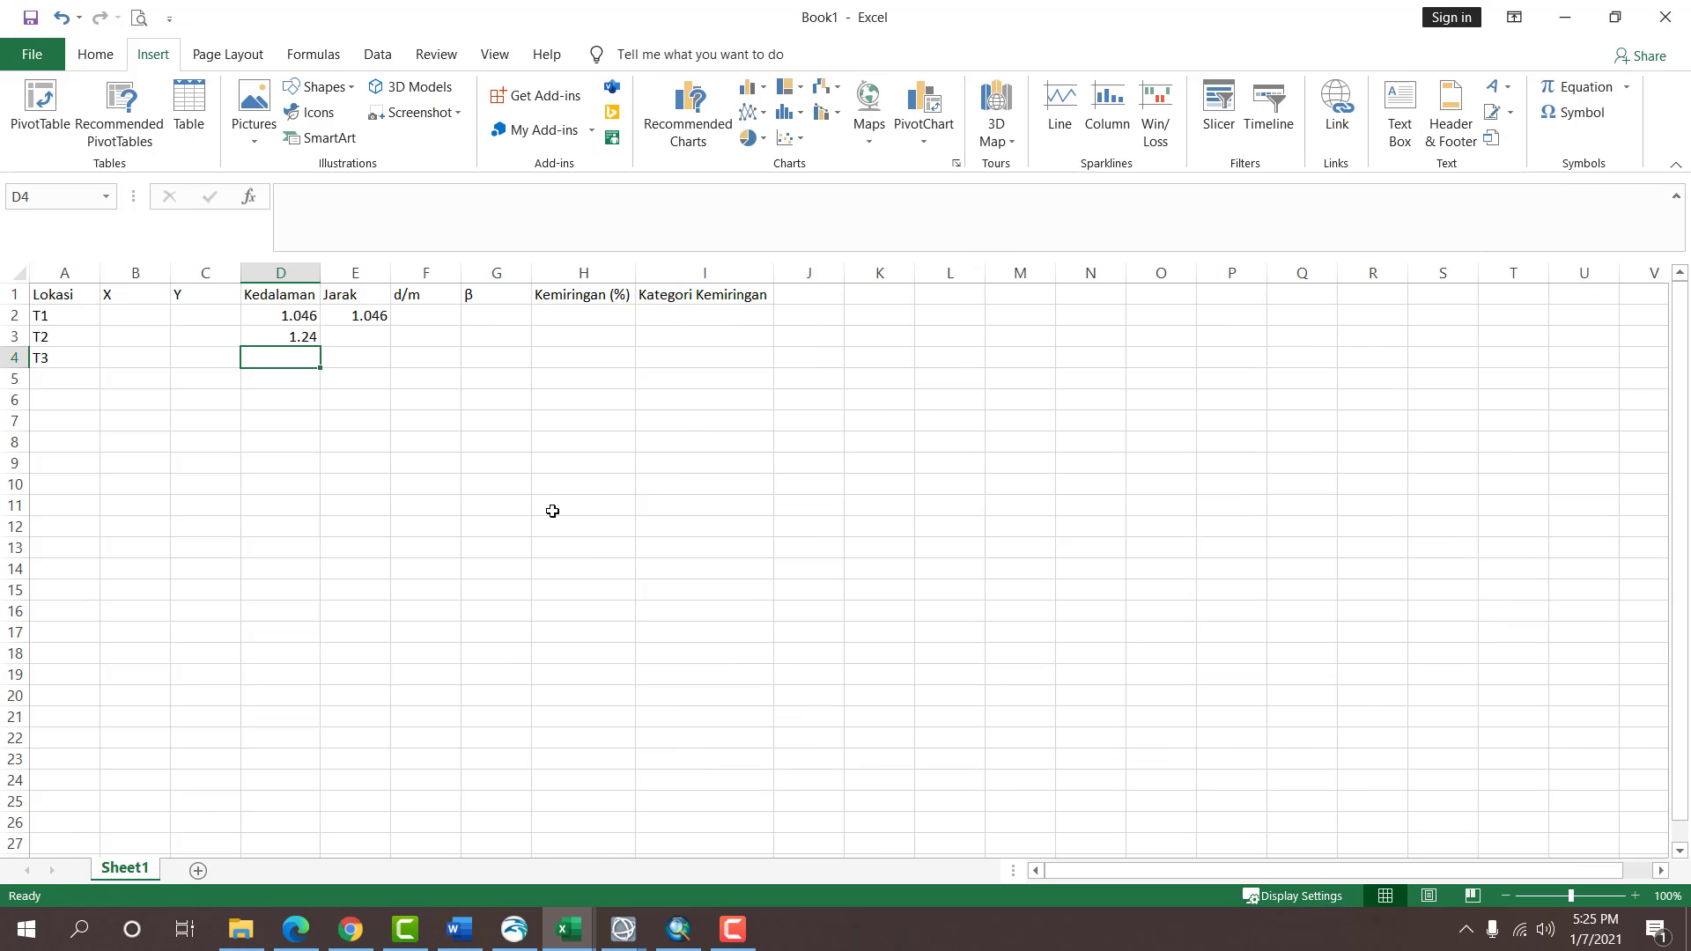
pyautogui.press('Right')
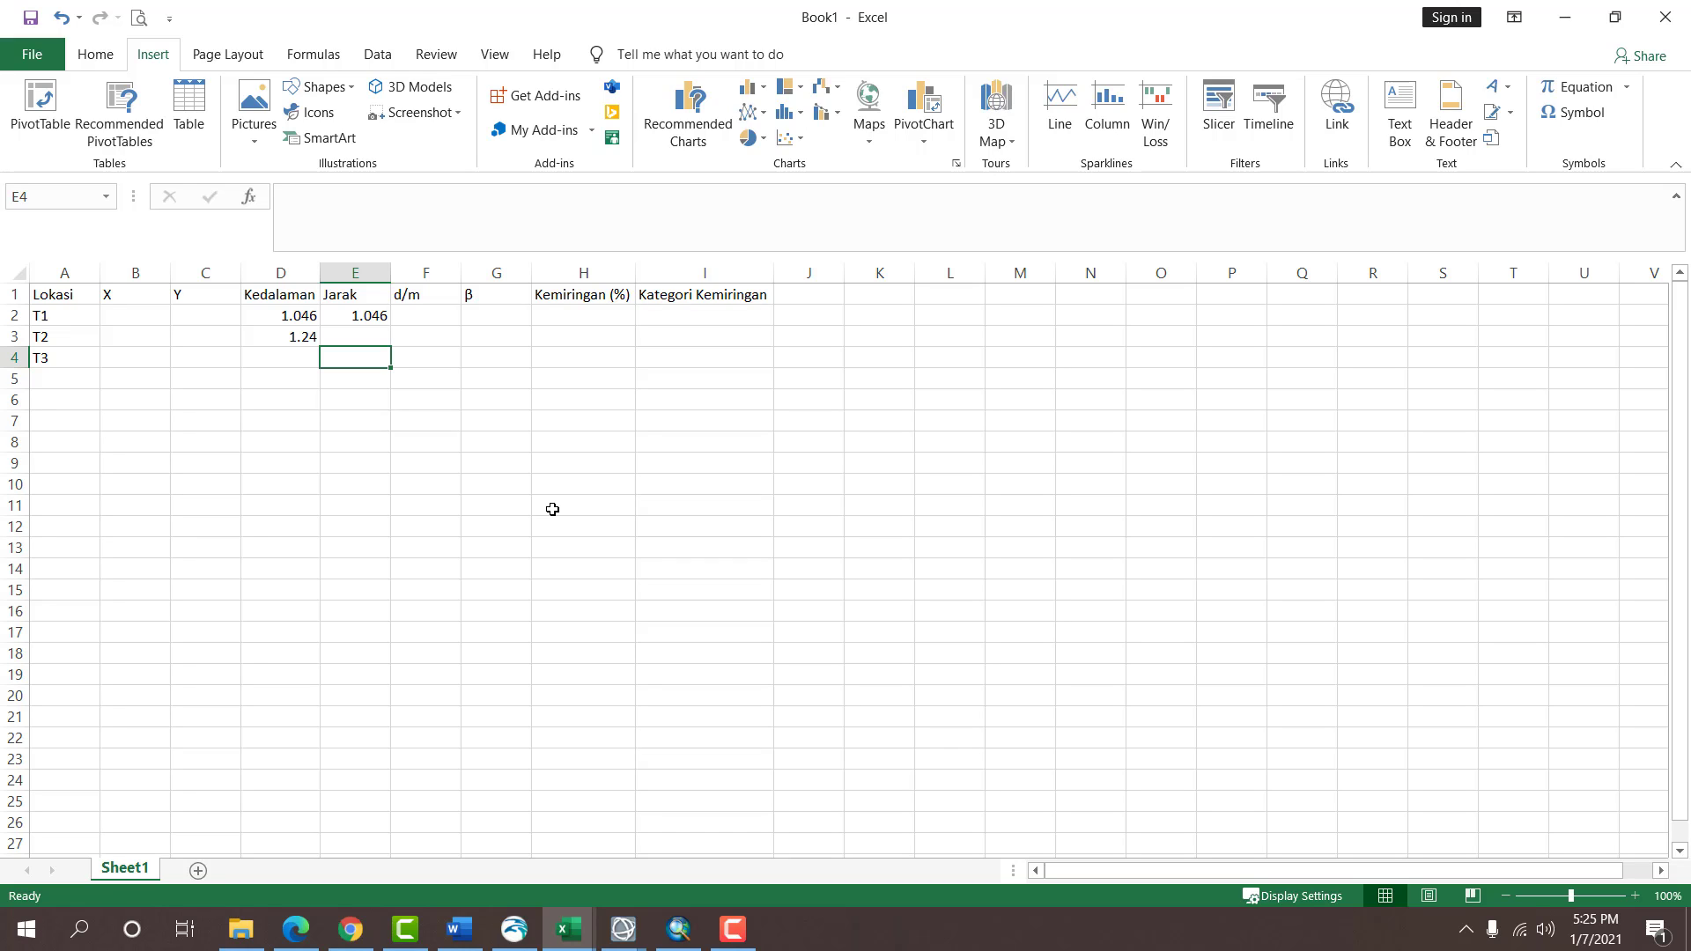
pyautogui.write('83')
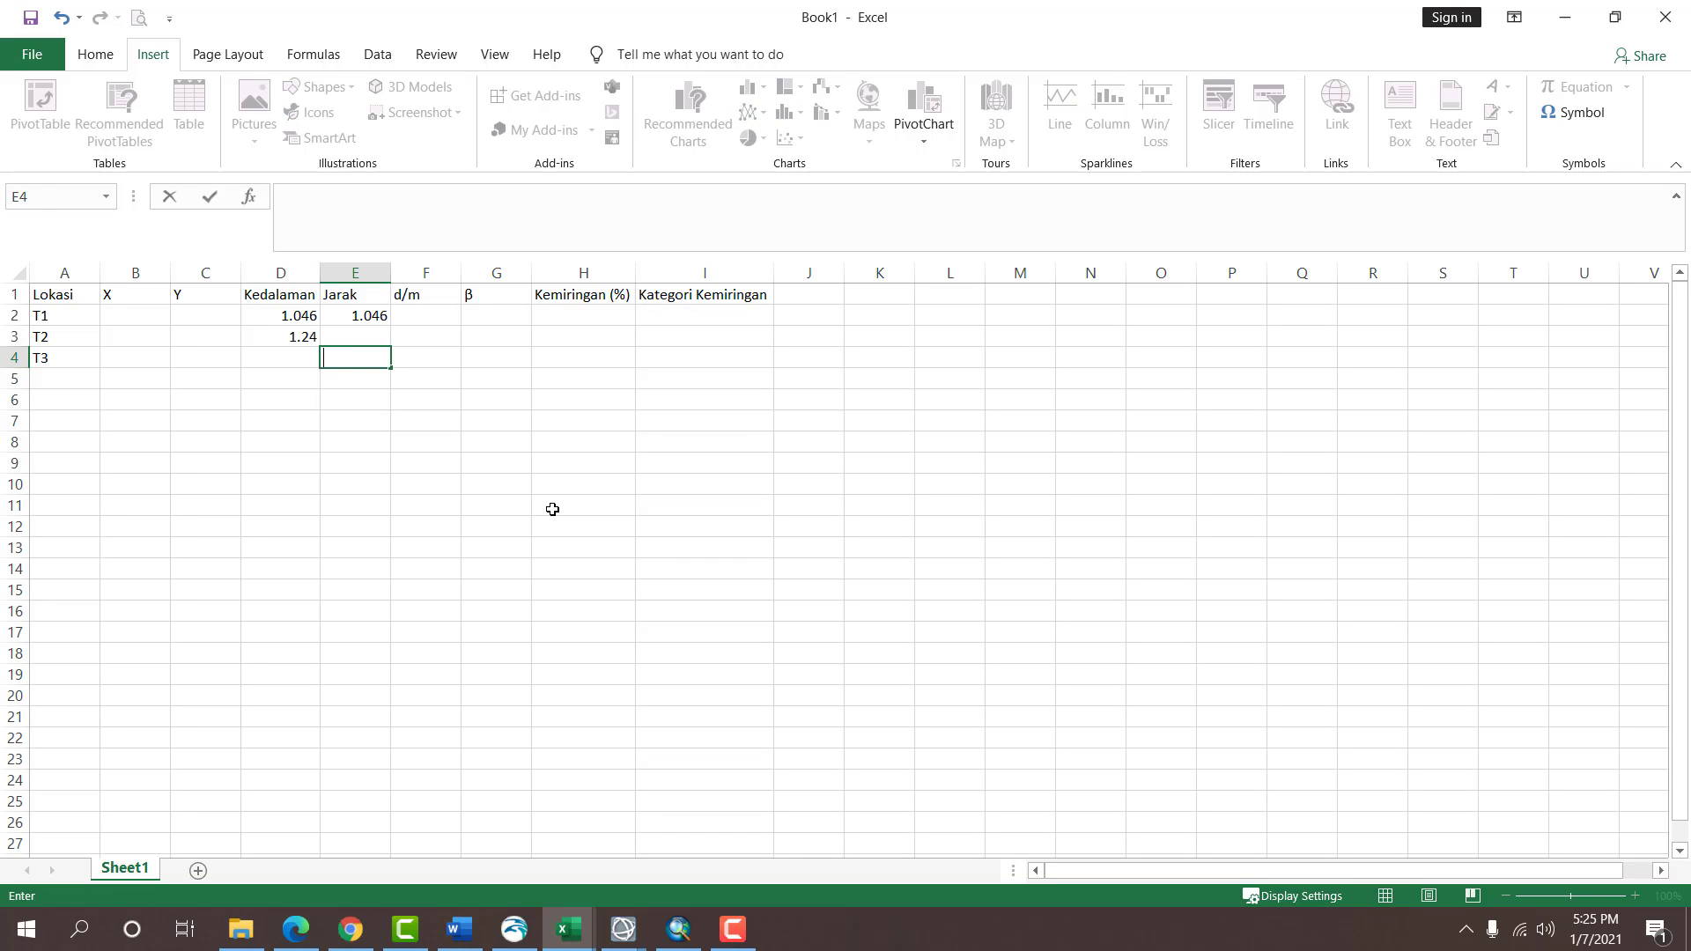
pyautogui.write('-+=')
pyautogui.press('BackSpace')
pyautogui.press('BackSpace')
pyautogui.press('BackSpace')
pyautogui.write('=83.5/100')
pyautogui.press('Tab')
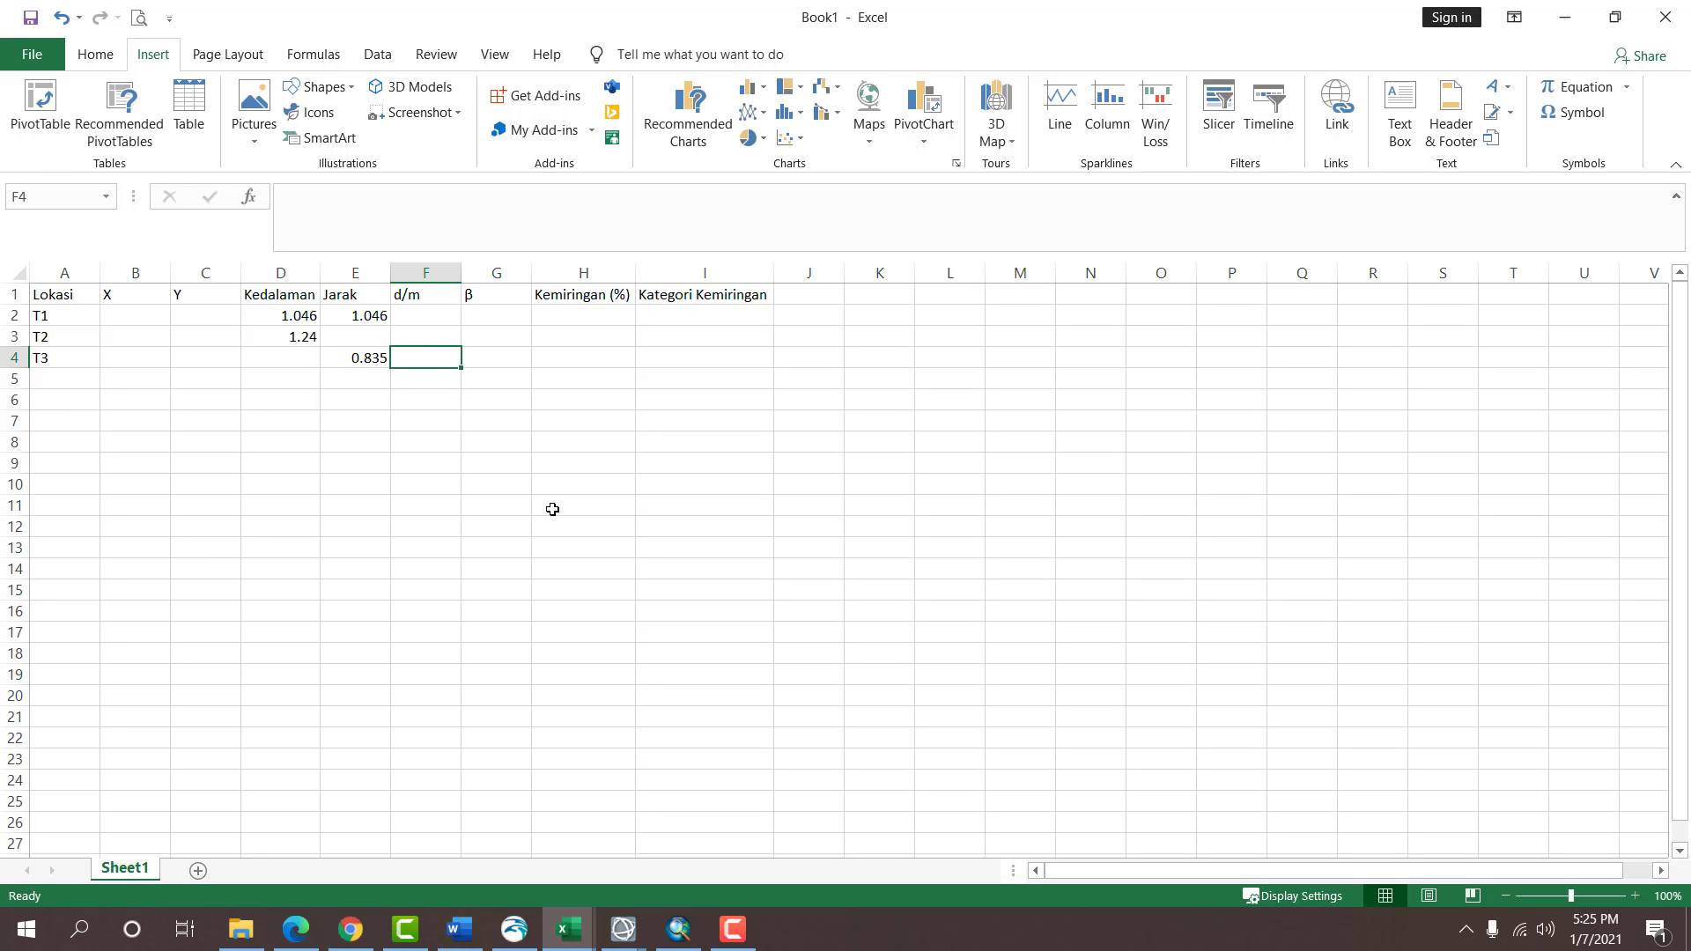
# Copy the result in E4 and paste it as a value into the Kedalaman cell D4 for T3.
pyautogui.click(359, 360)
pyautogui.hotkey('ctrl', 'c')
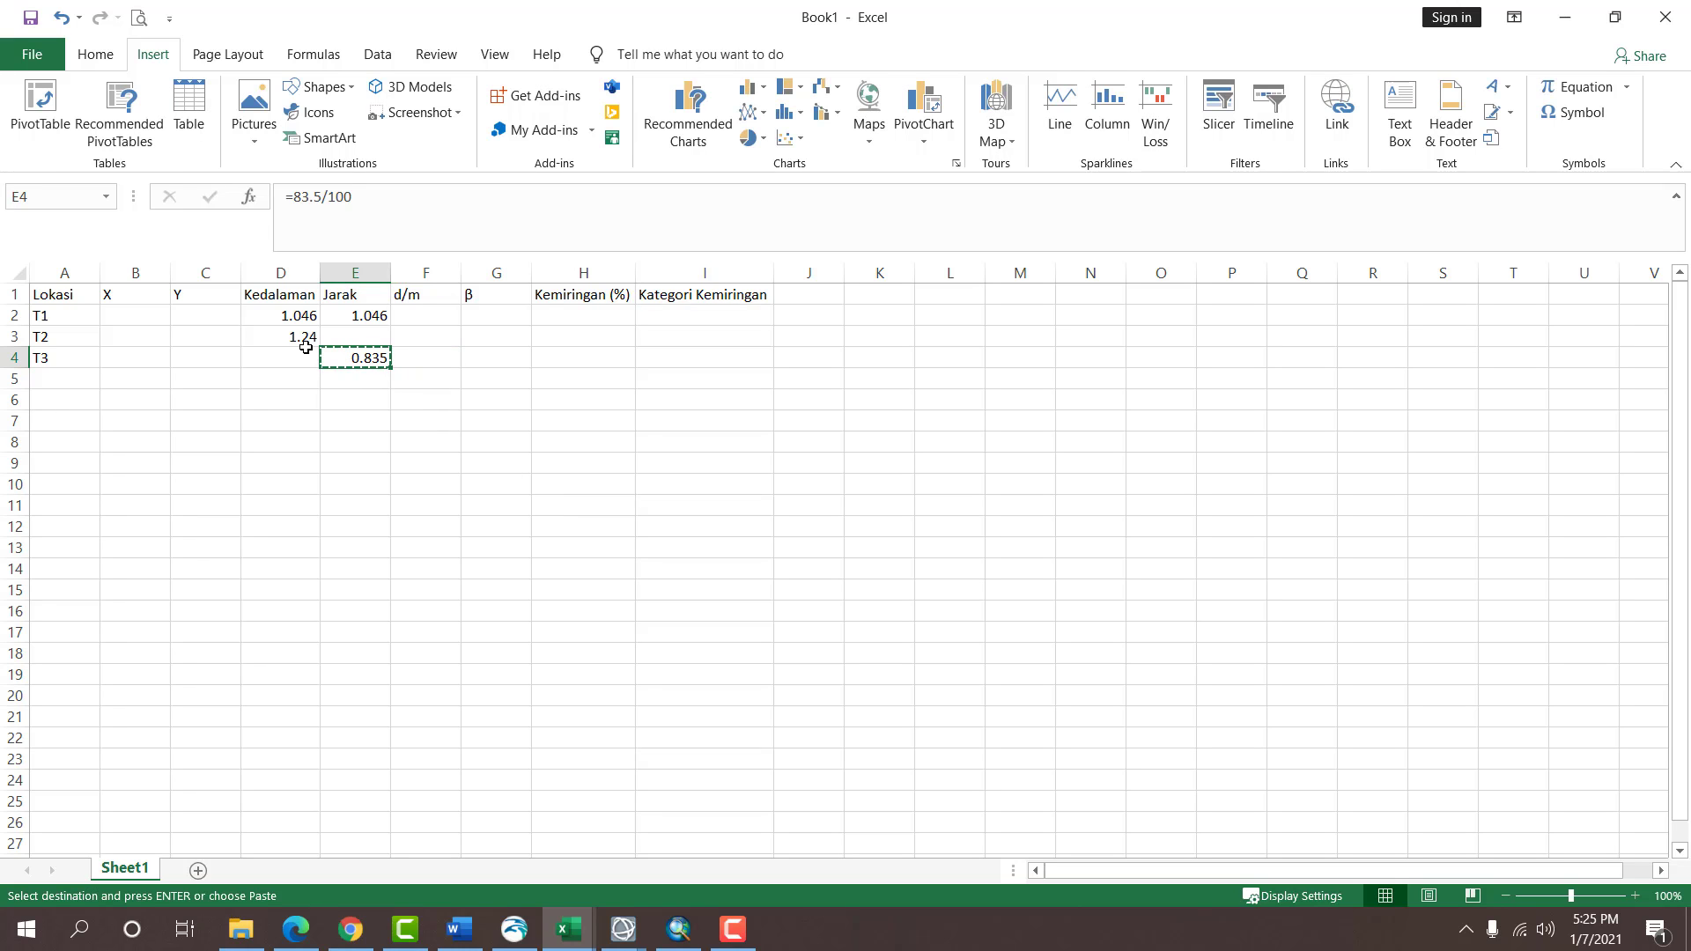
pyautogui.rightClick(303, 354)
pyautogui.click(381, 445)
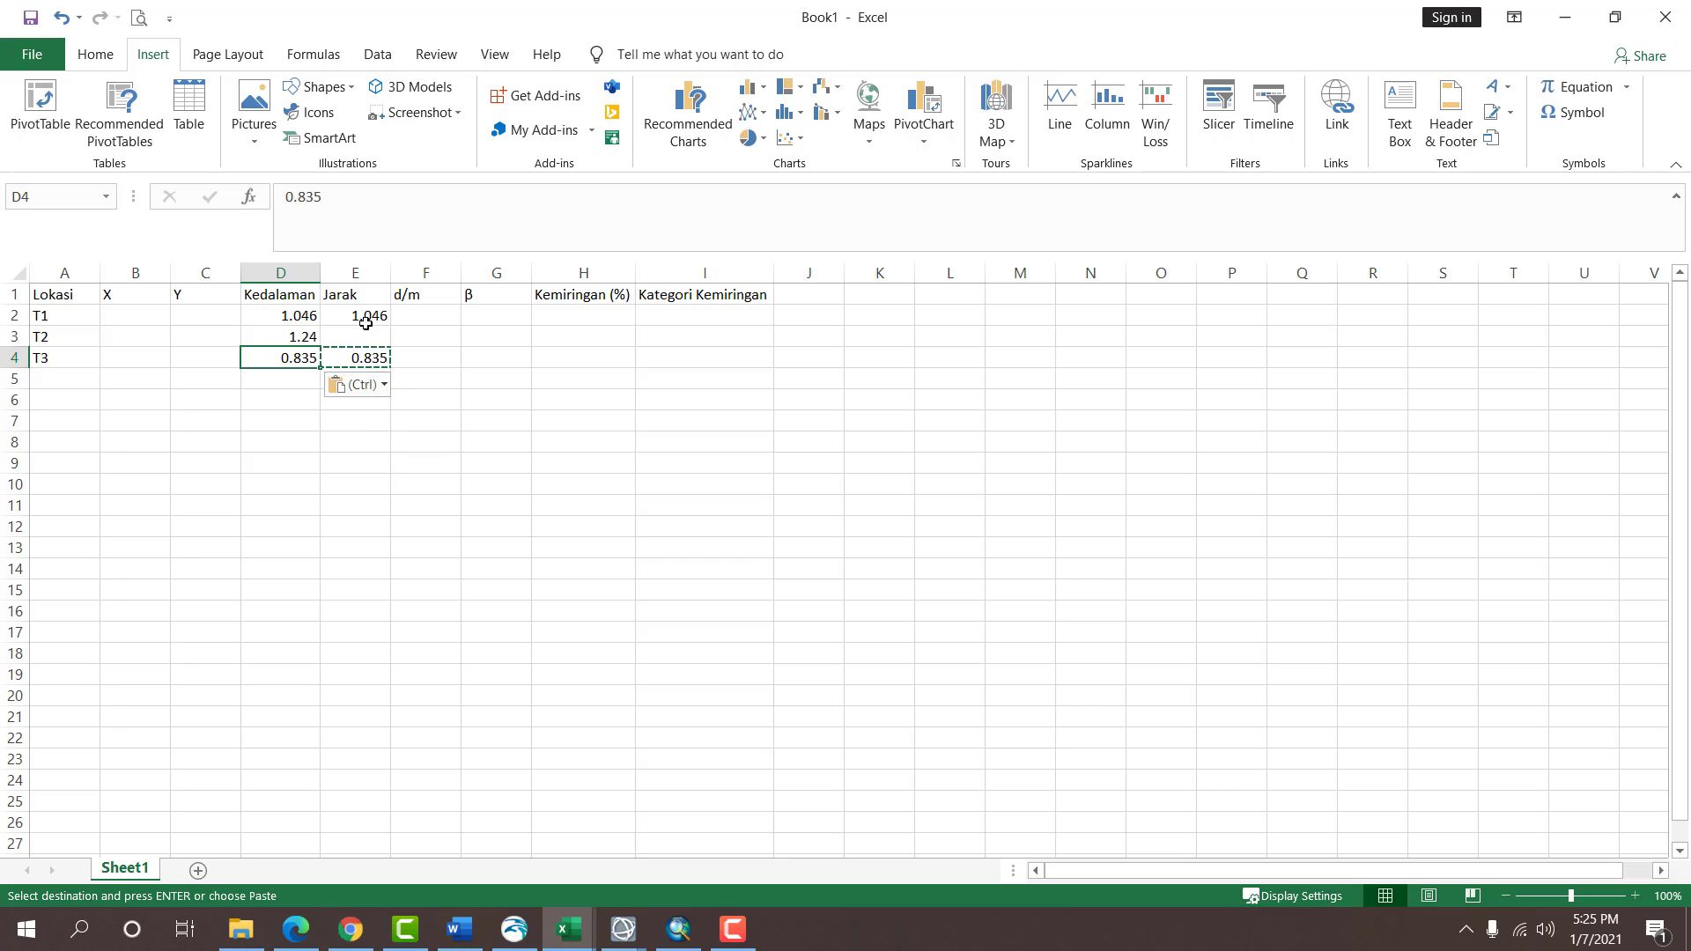
# Clear the conversion results from E2:E4 and enter 100 as the Jarak for T1, T2 and T3.
pyautogui.moveTo(366, 315); pyautogui.dragTo(371, 358)
pyautogui.press('Delete')
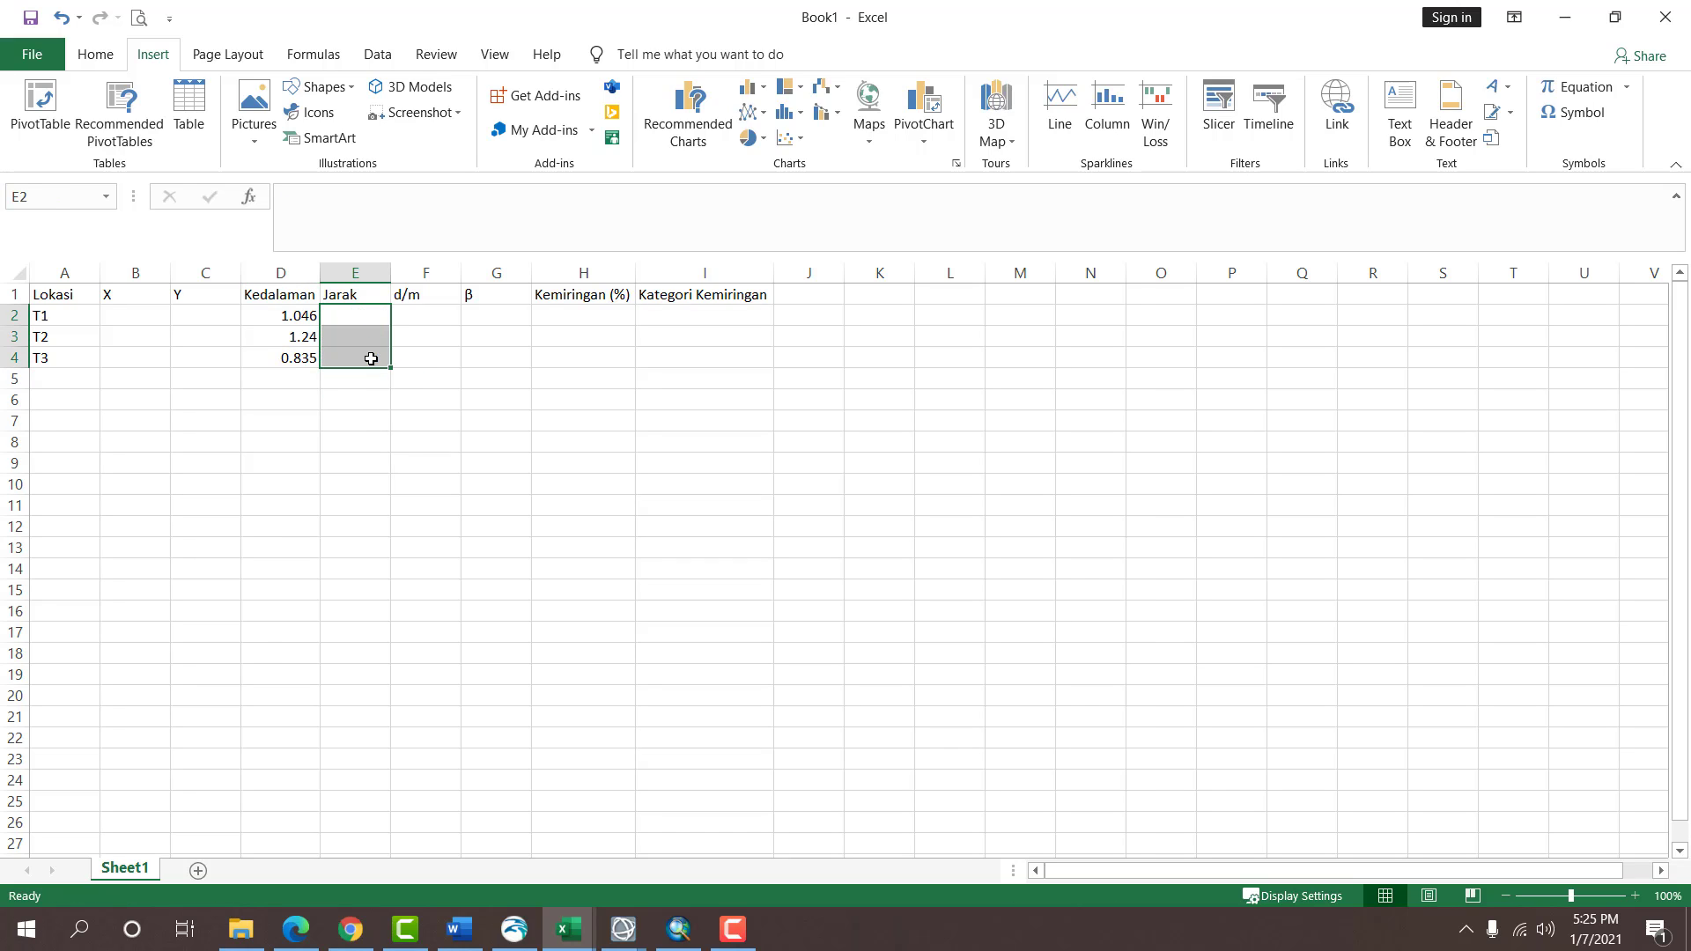
pyautogui.click(396, 412)
pyautogui.click(359, 318)
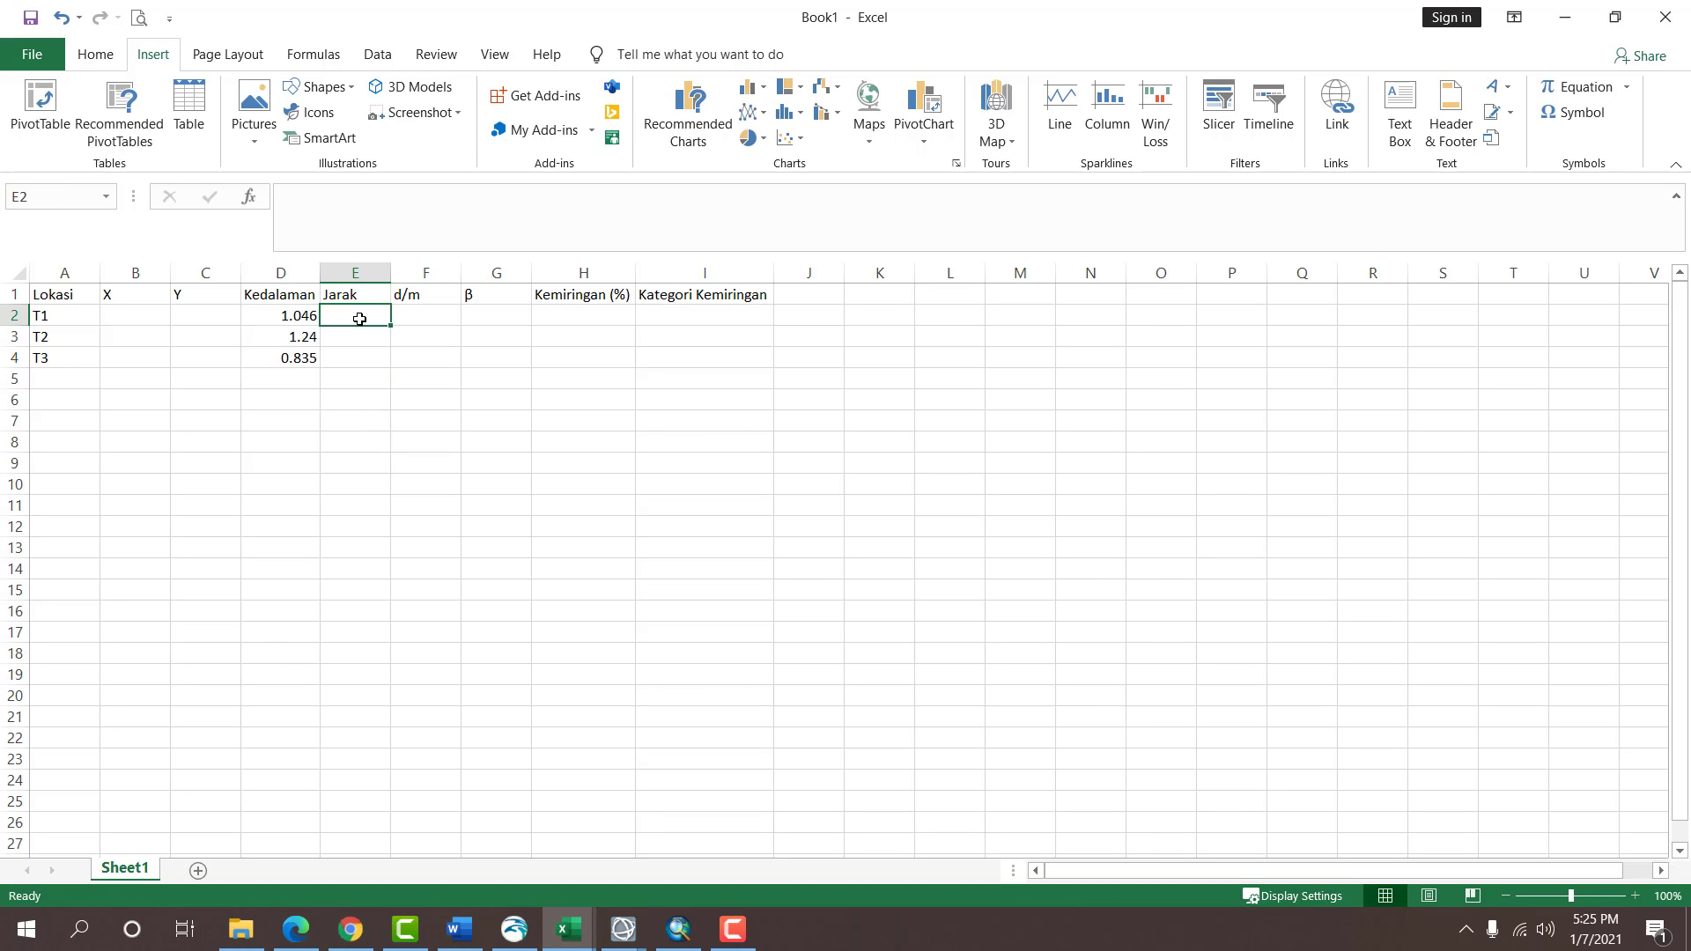
pyautogui.write('100')
pyautogui.press('Return')
pyautogui.write('100')
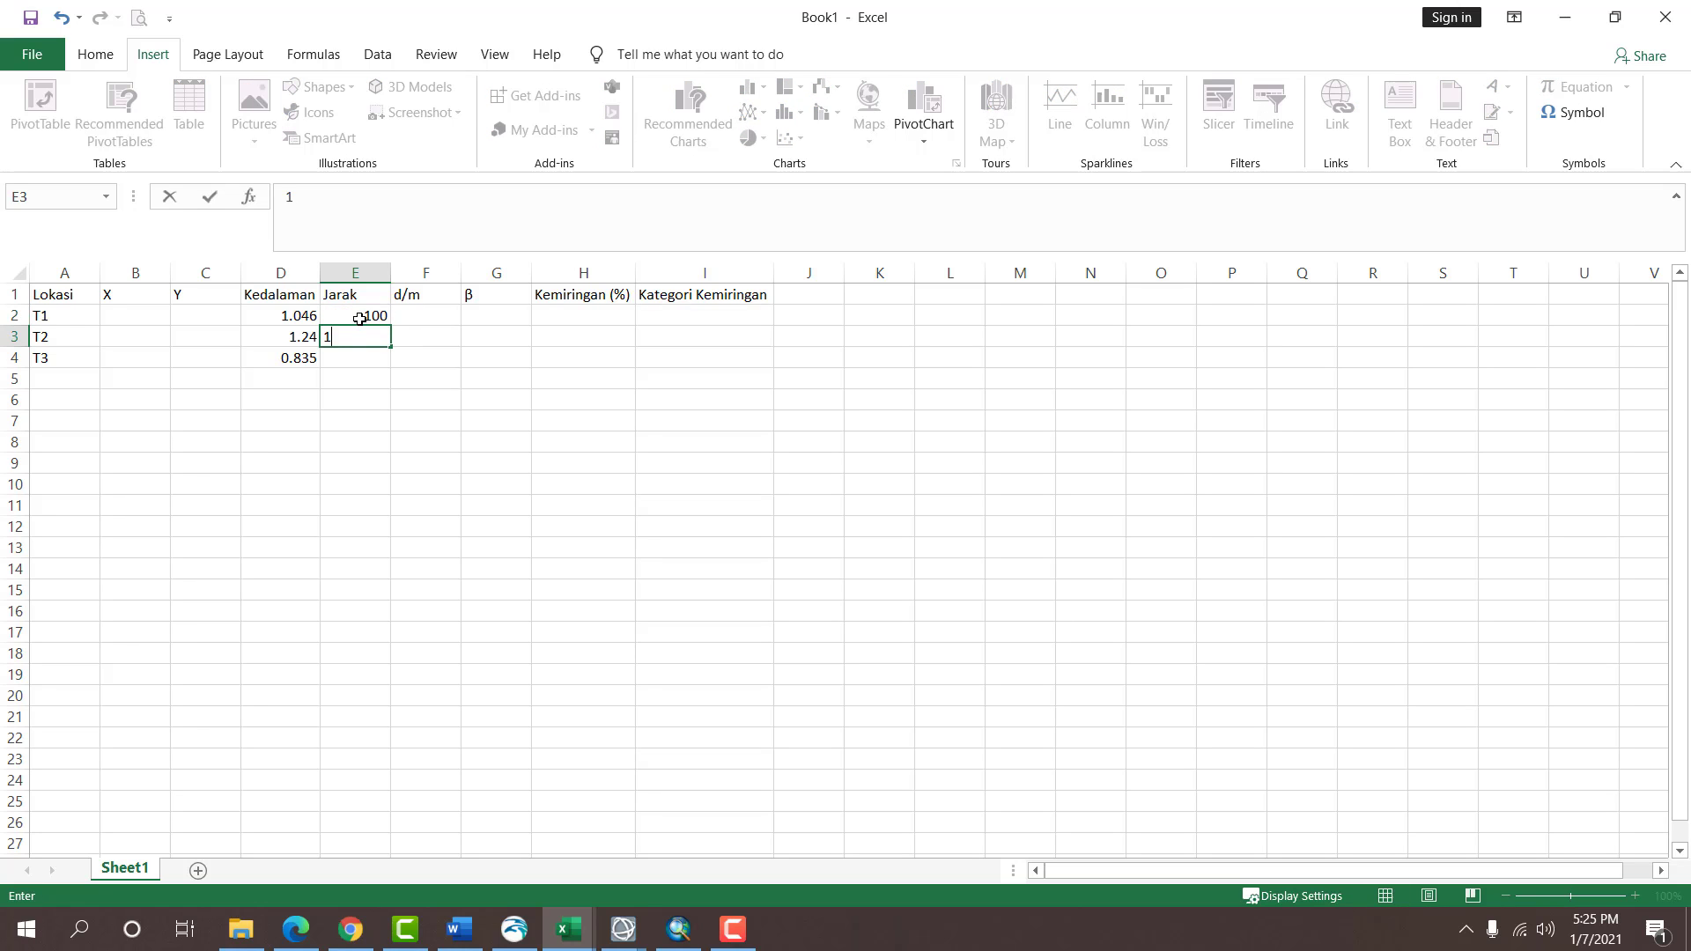
pyautogui.press('Return')
pyautogui.write('100')
pyautogui.press('Return')
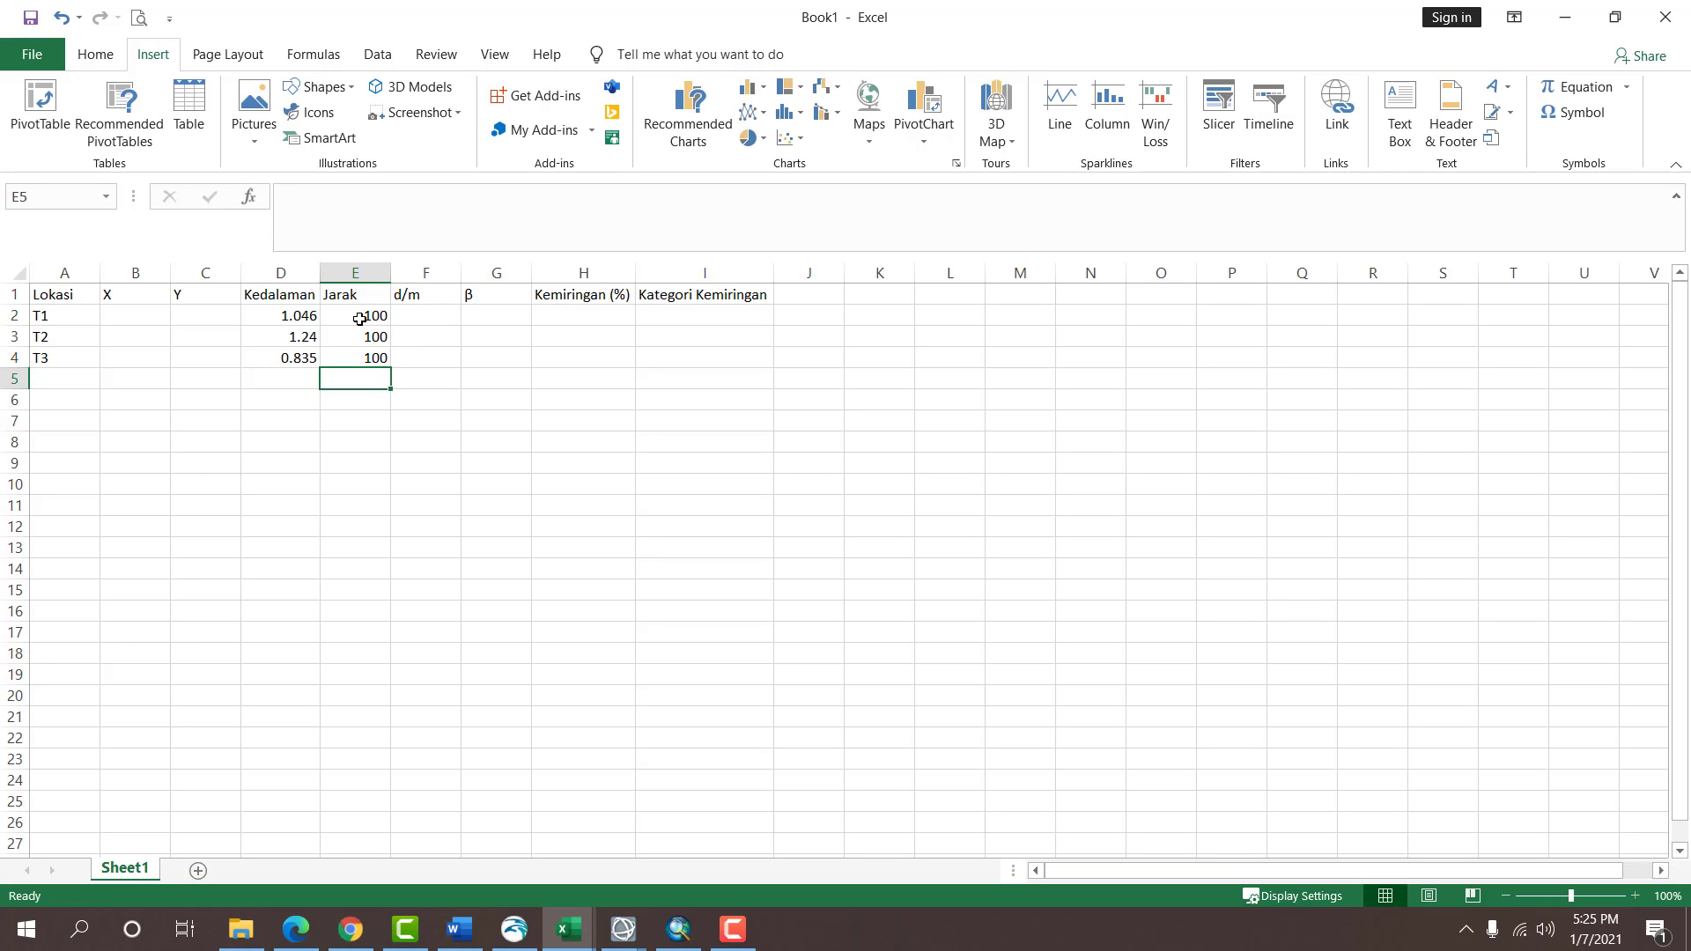
# Switch to the StasiunKemirigan.xlsx workbook and copy the Laut coordinates of slopes 1 to 3 in D3:E5.
pyautogui.click(407, 320)
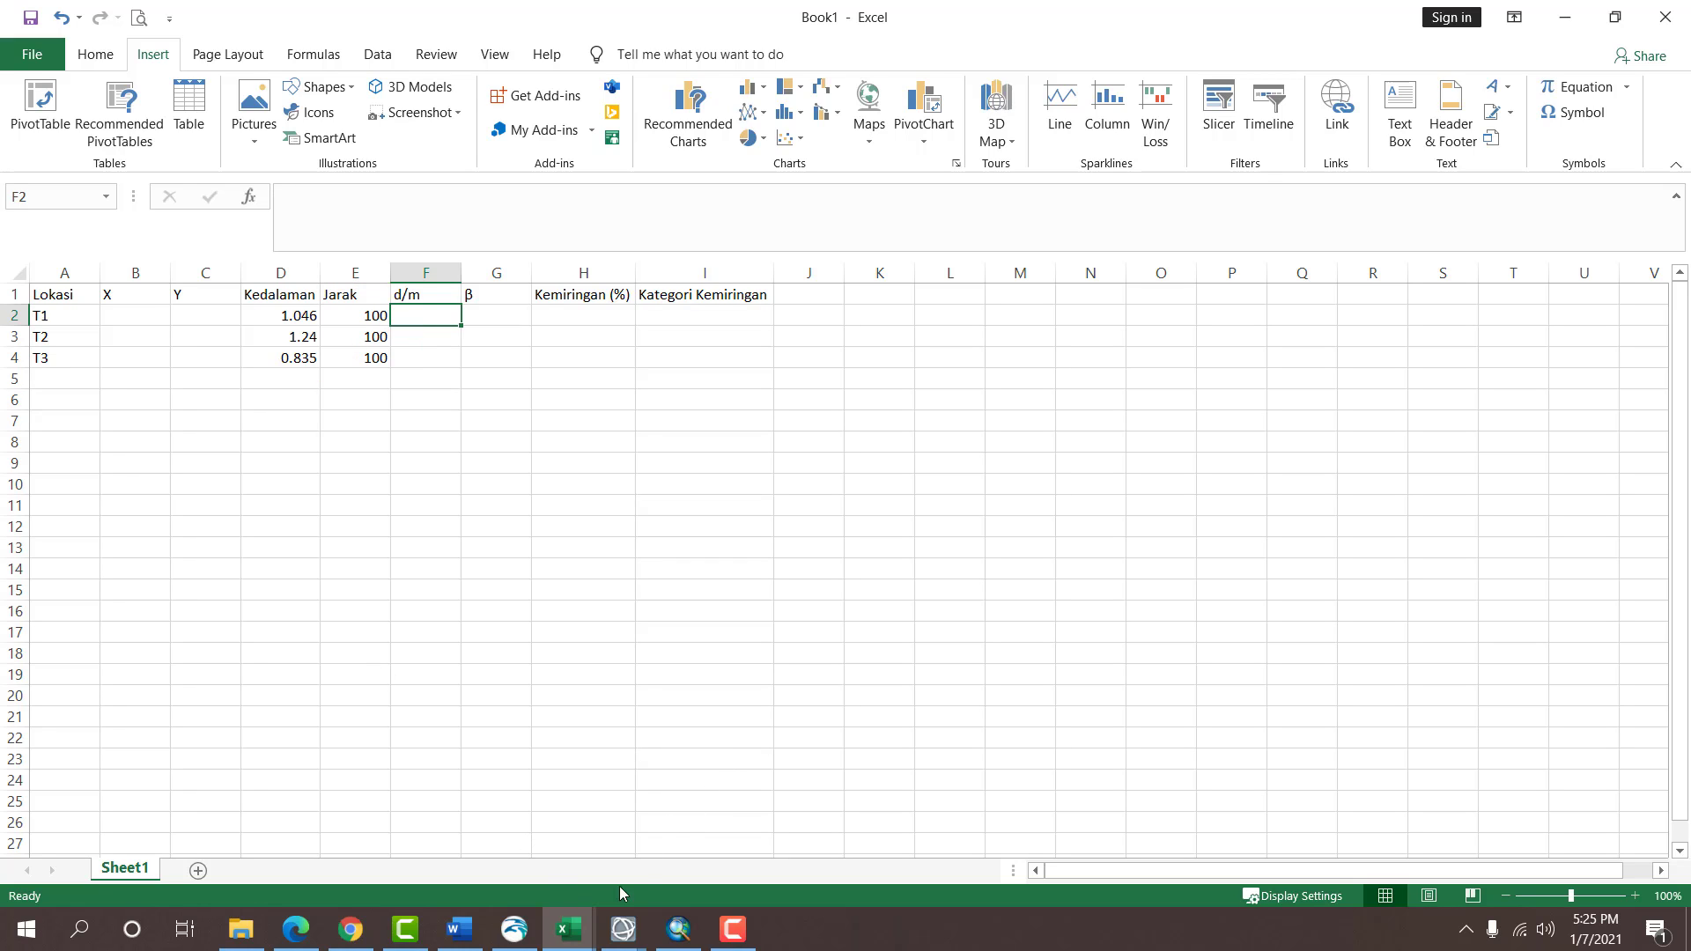
pyautogui.click(590, 932)
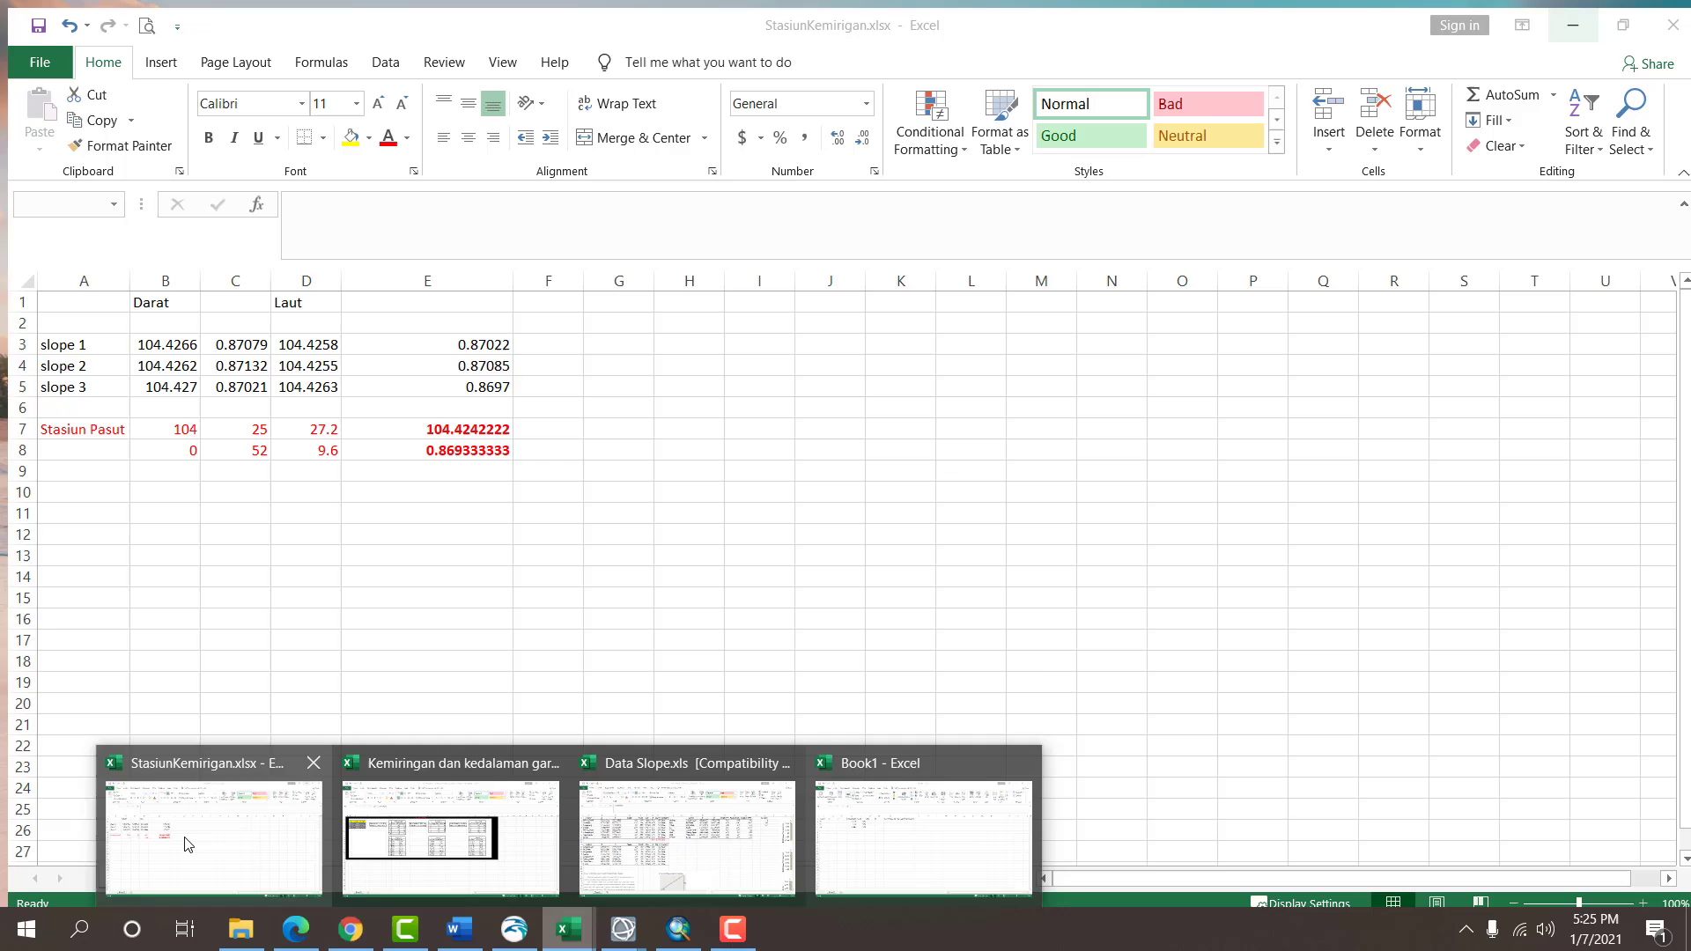
pyautogui.click(213, 832)
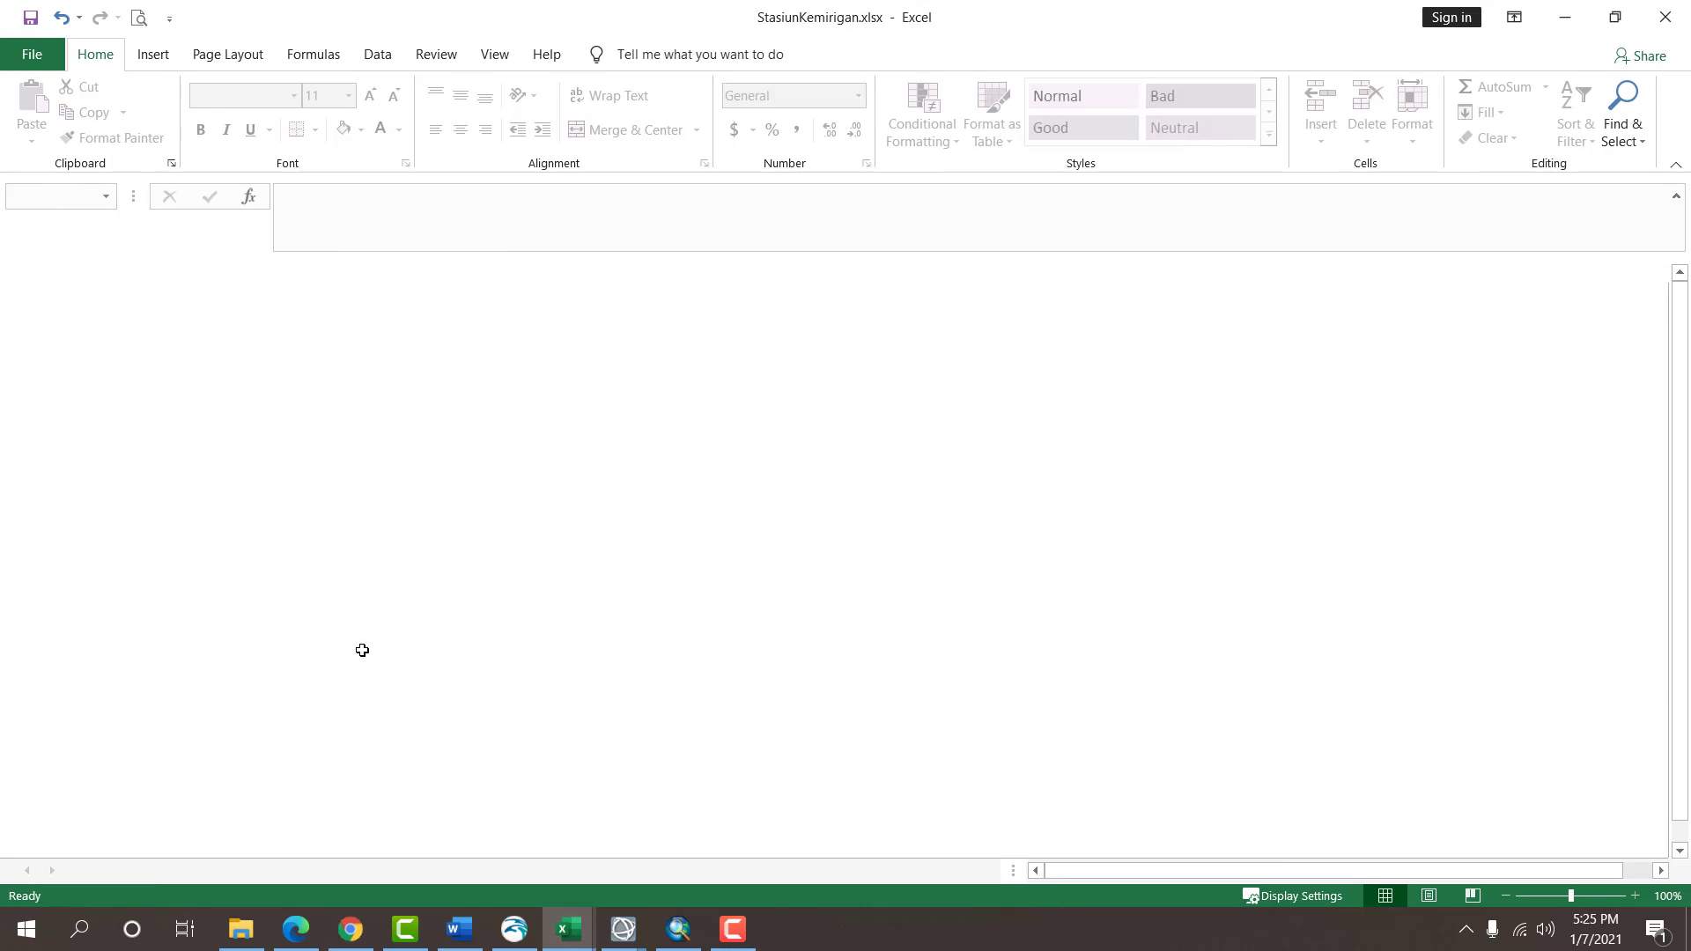
pyautogui.click(454, 512)
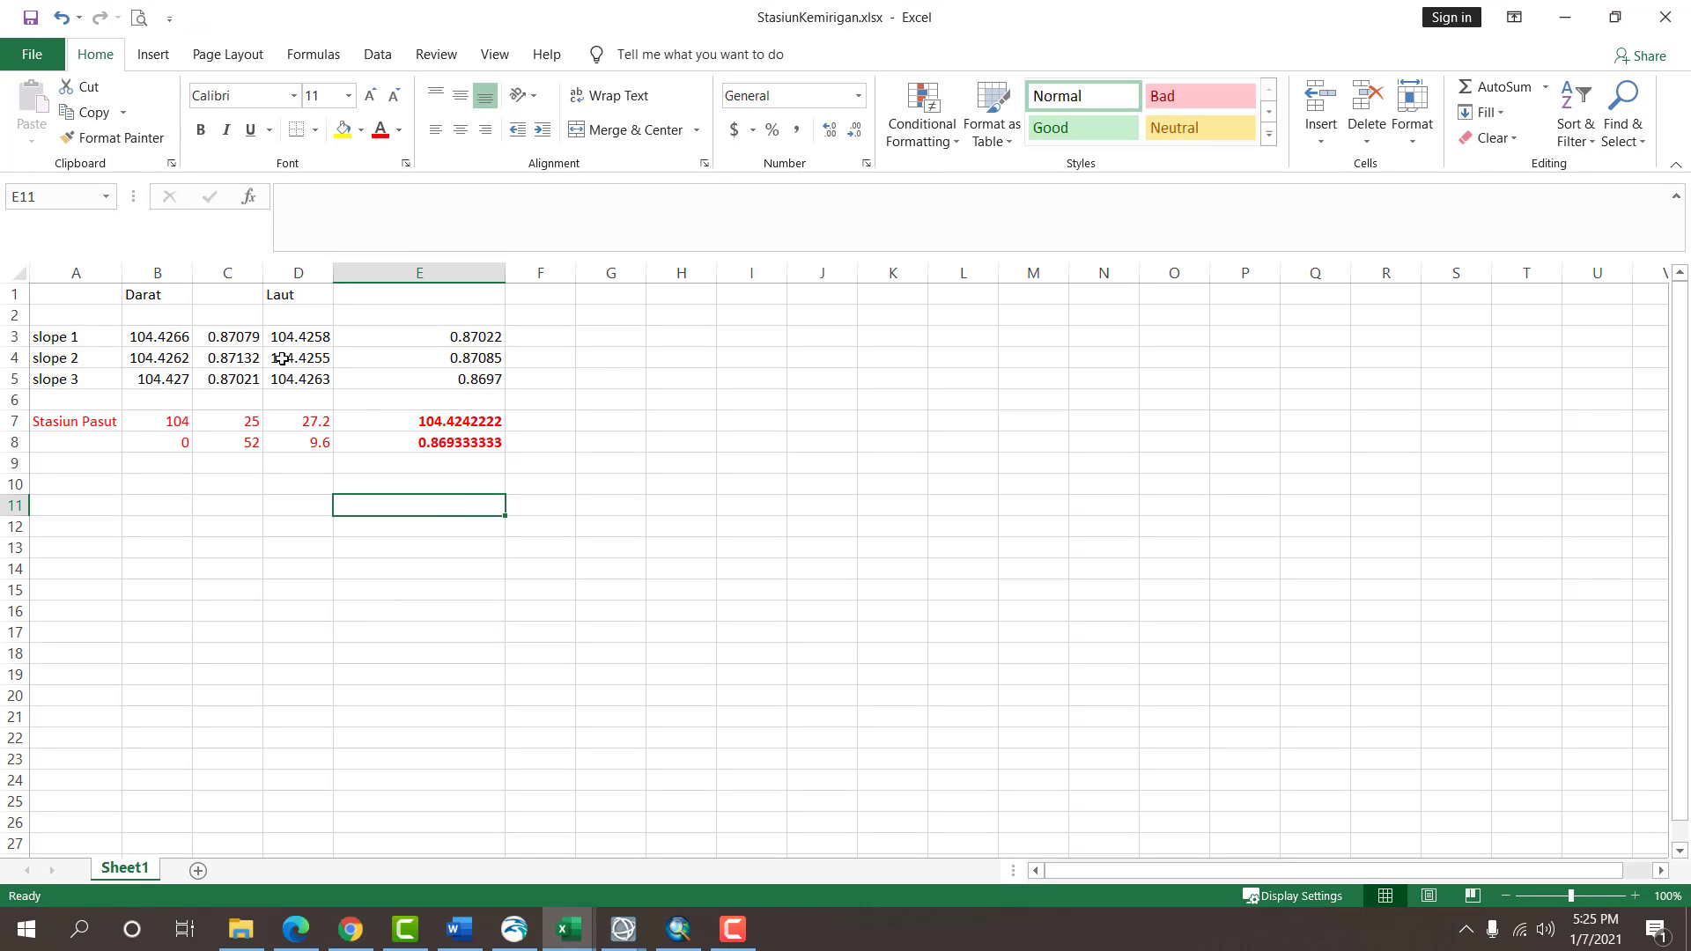
pyautogui.moveTo(297, 336); pyautogui.dragTo(385, 377)
pyautogui.hotkey('ctrl', 'c')
pyautogui.click(804, 632)
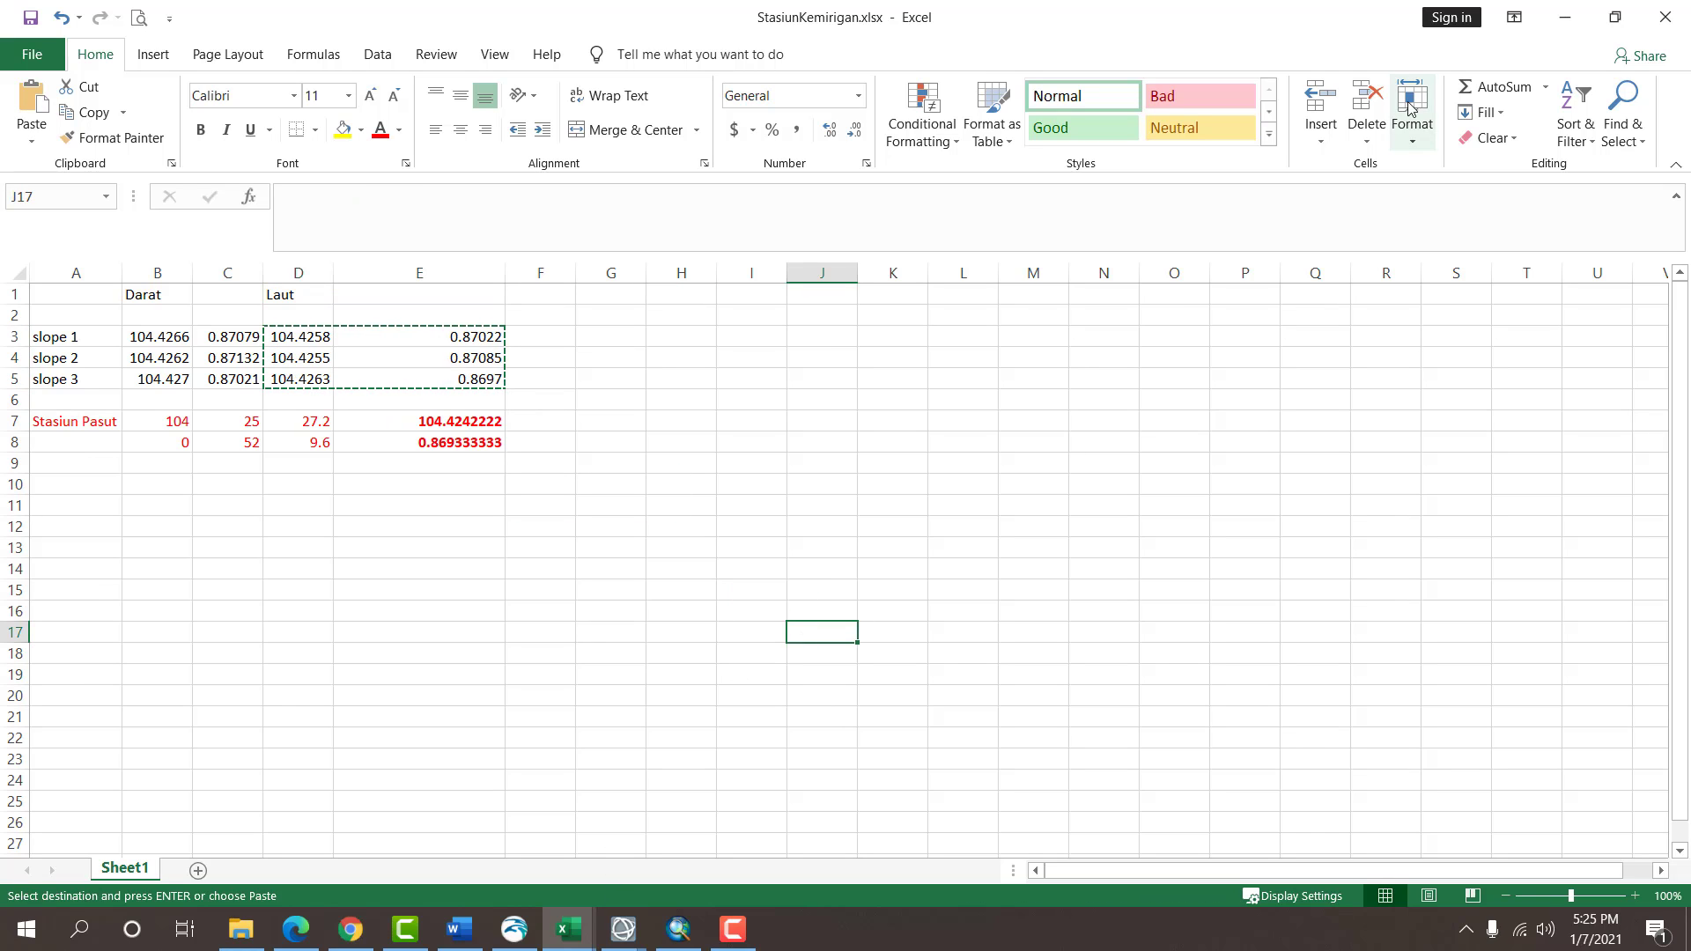
# Return to Book1 and paste the copied coordinates into the X and Y columns starting at B2.
pyautogui.click(1564, 16)
pyautogui.rightClick(157, 315)
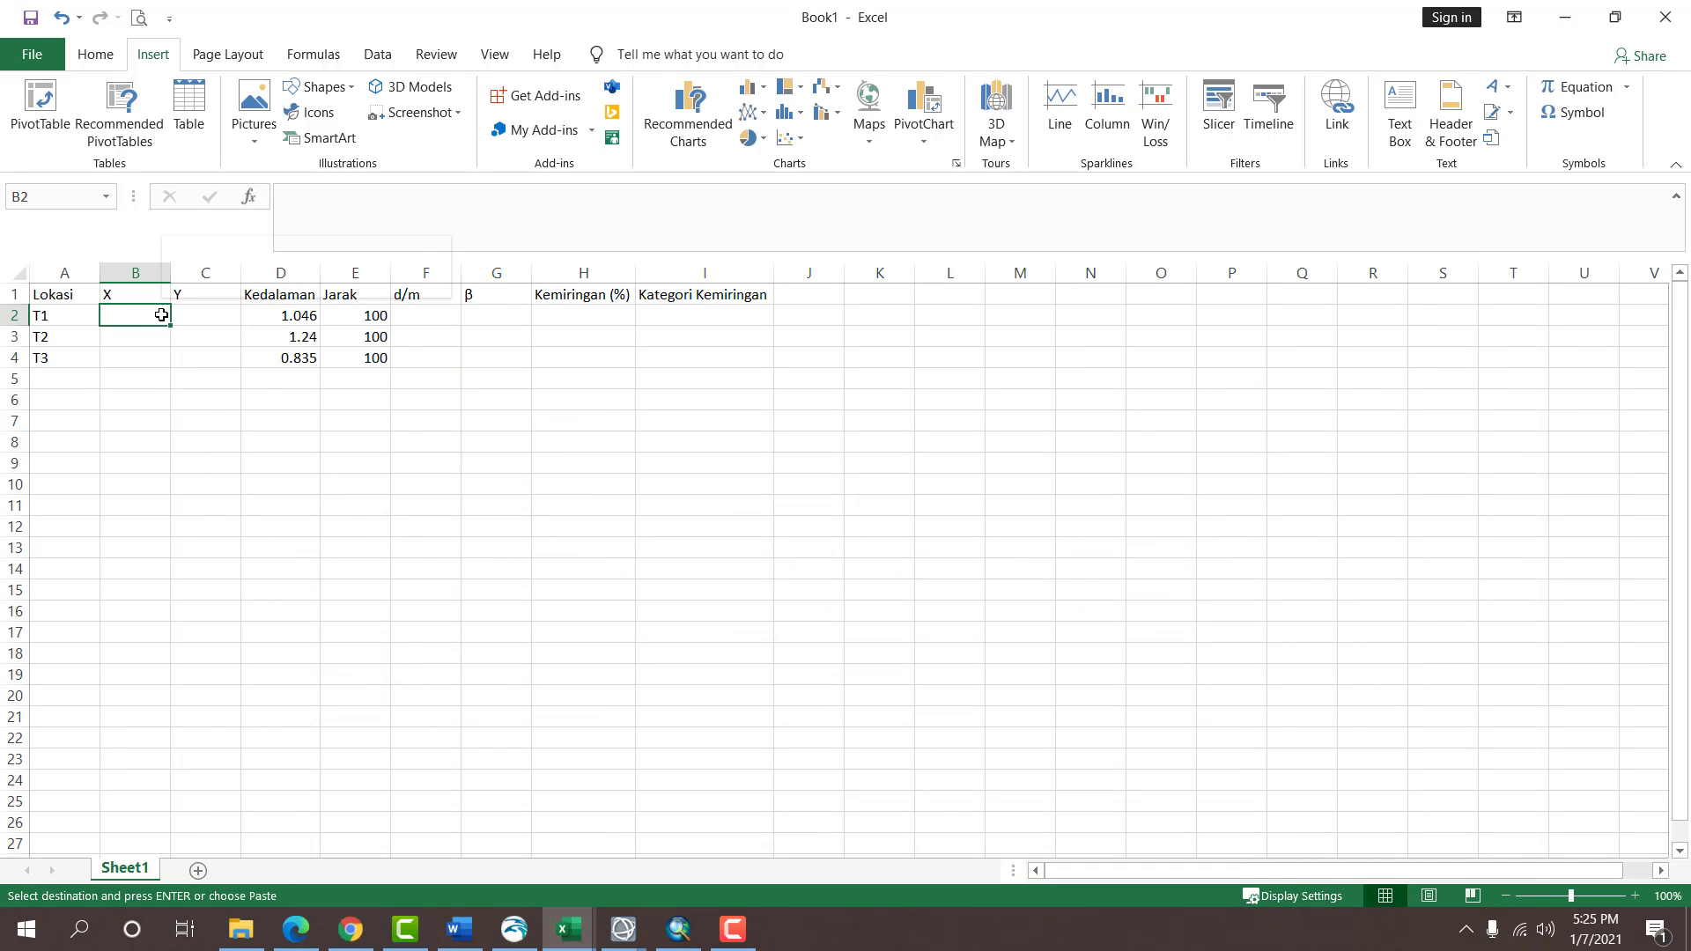
pyautogui.click(266, 412)
pyautogui.click(236, 484)
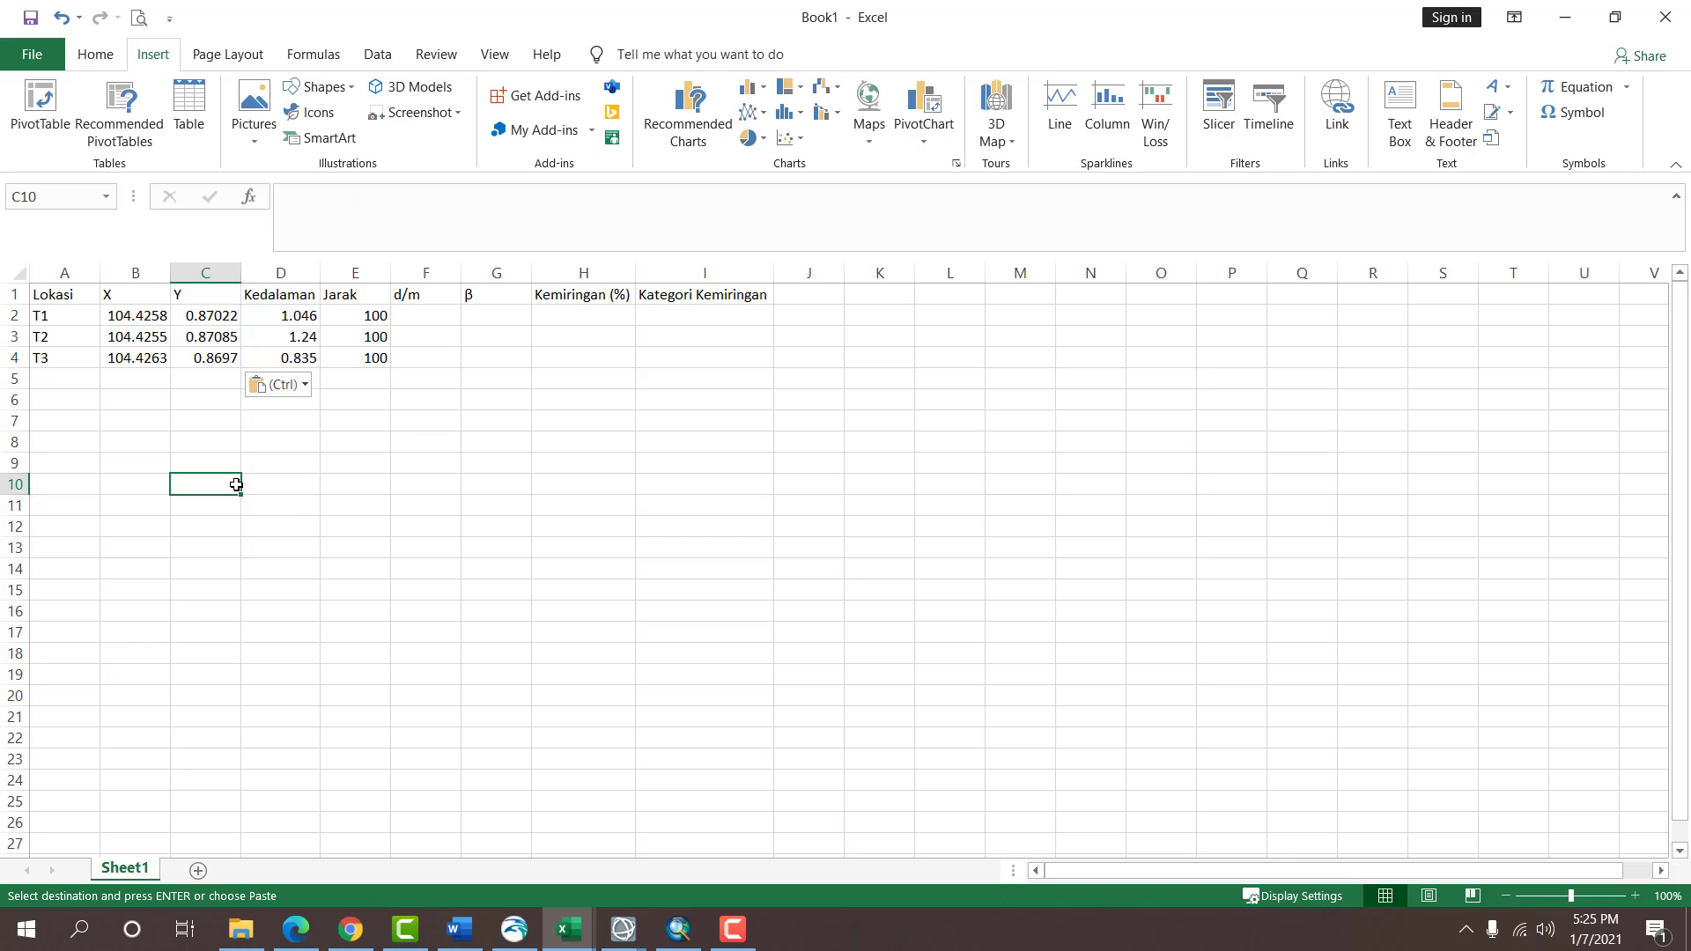
pyautogui.click(414, 315)
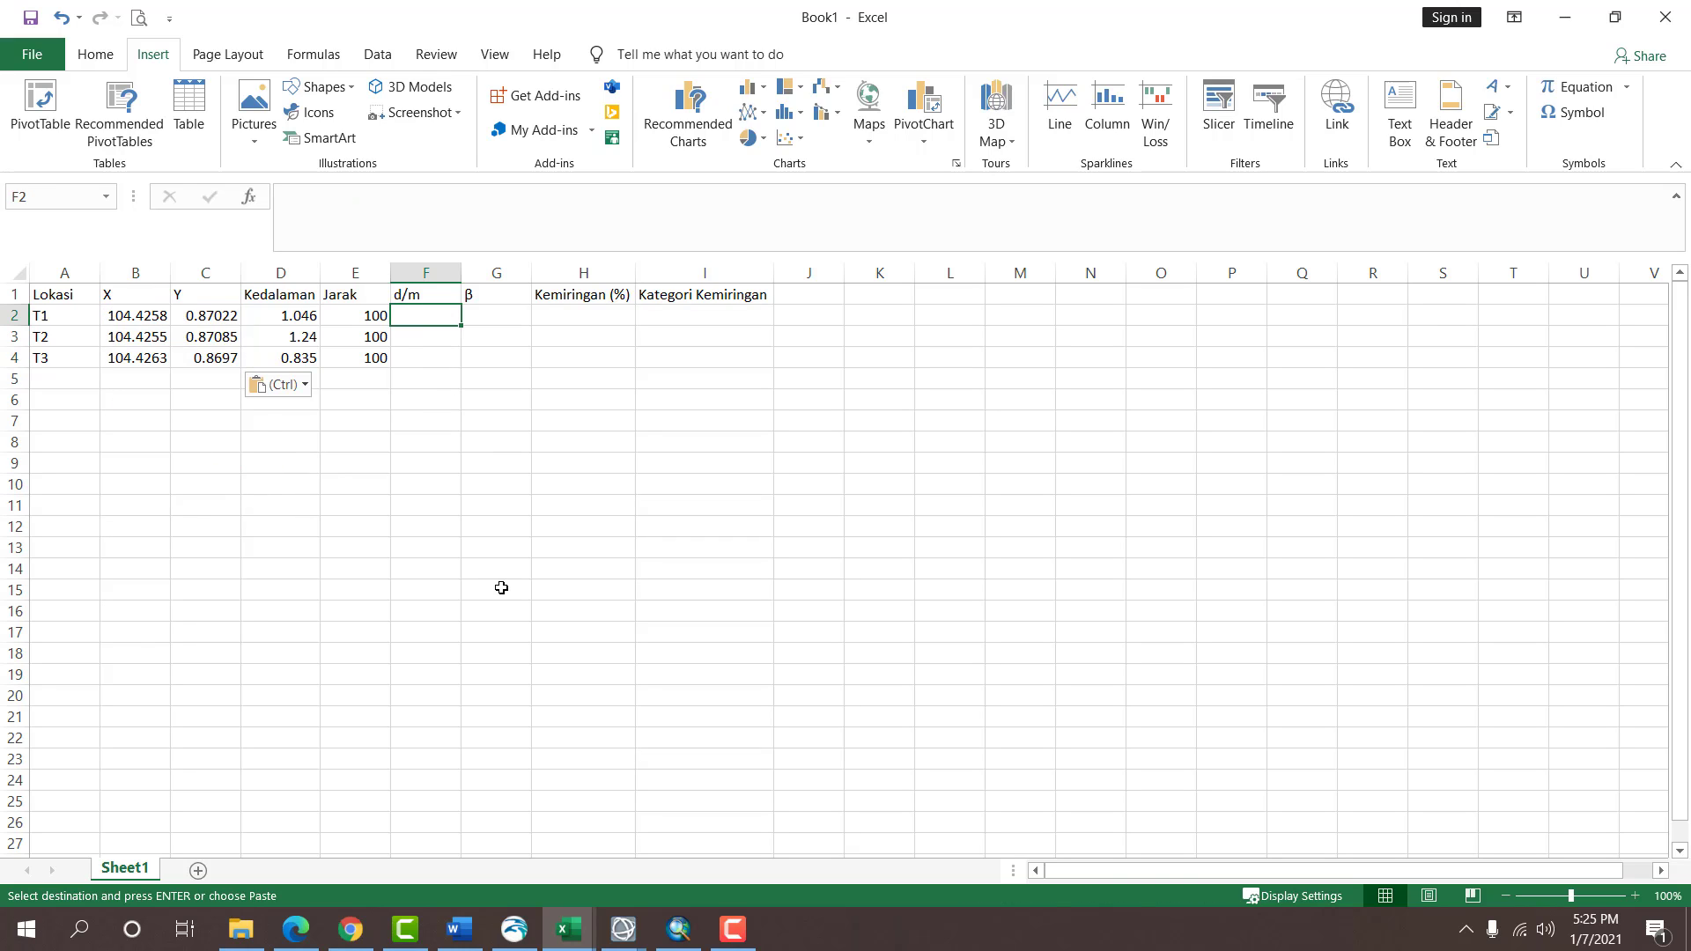
pyautogui.write('=')
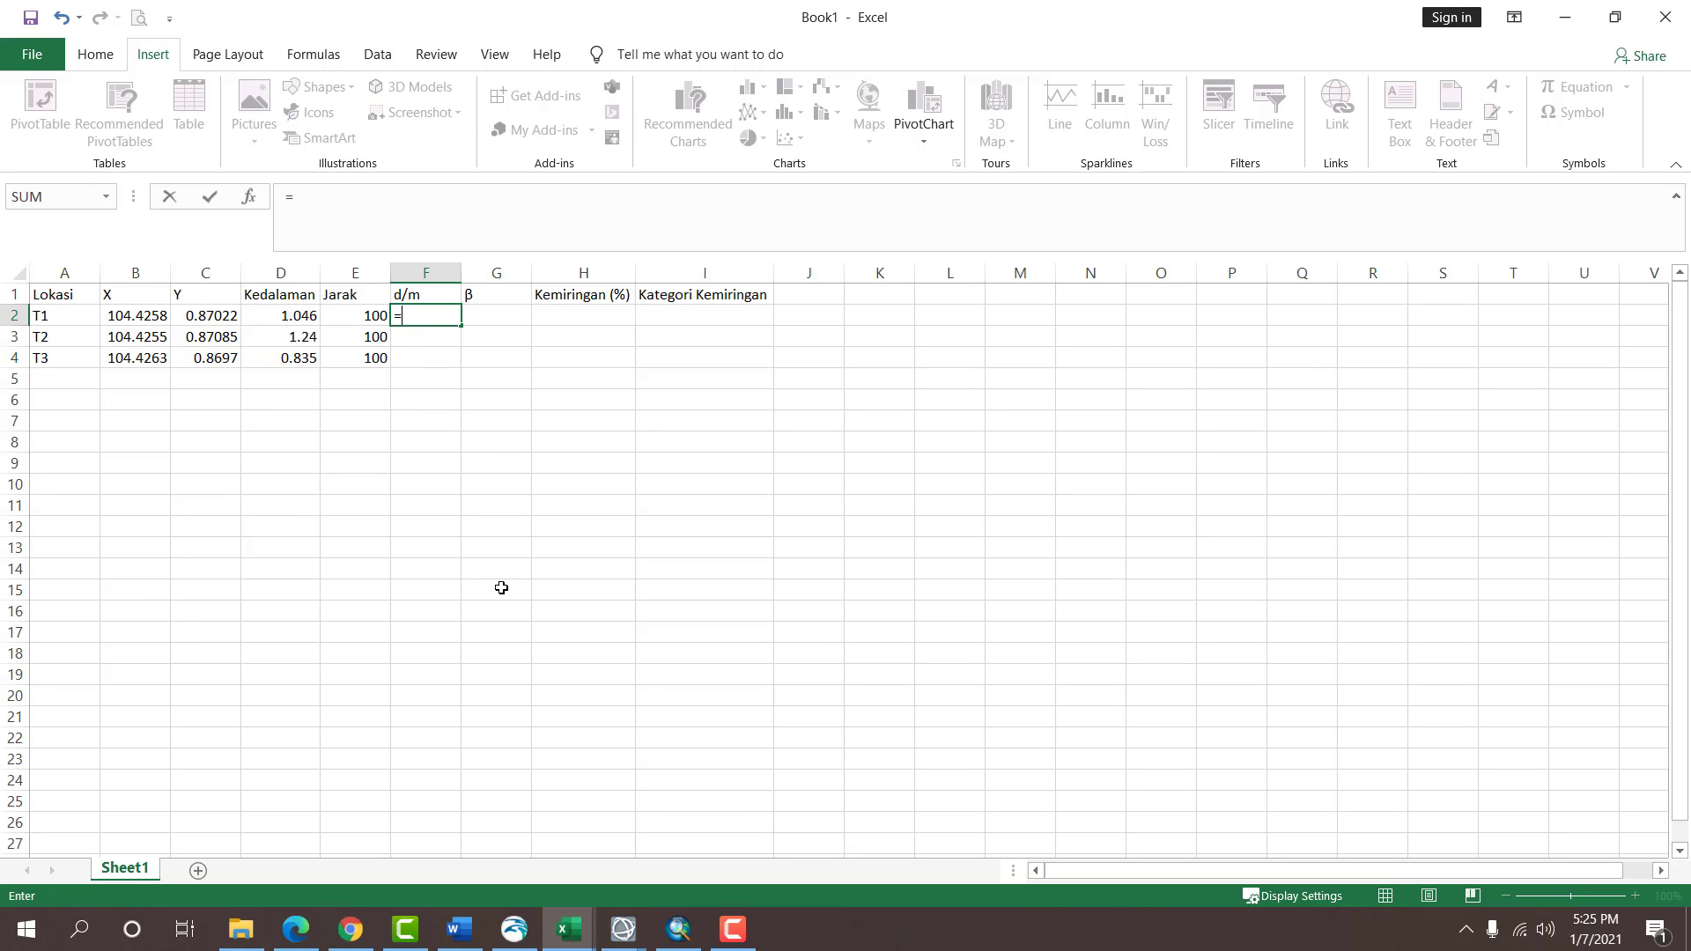
pyautogui.press('BackSpace')
# Rename the depth and distance headers in D1 and E1 as Kedalaman (d) and Jarak (m).
pyautogui.doubleClick(288, 294)
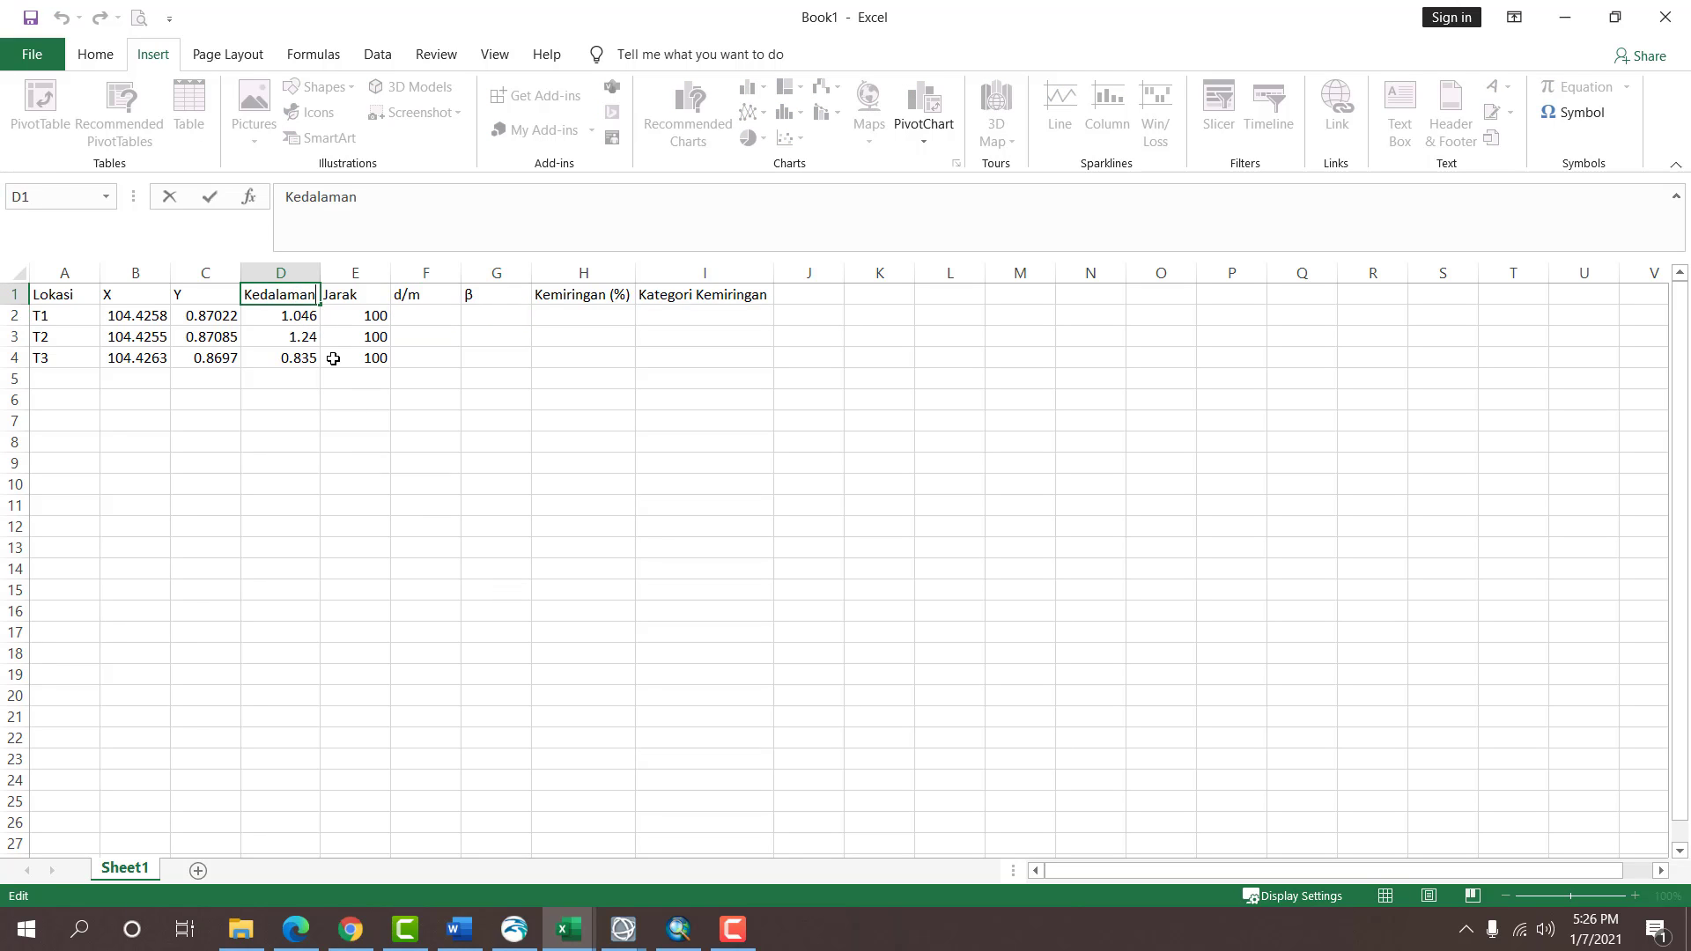
pyautogui.write('(d)')
pyautogui.press('Tab')
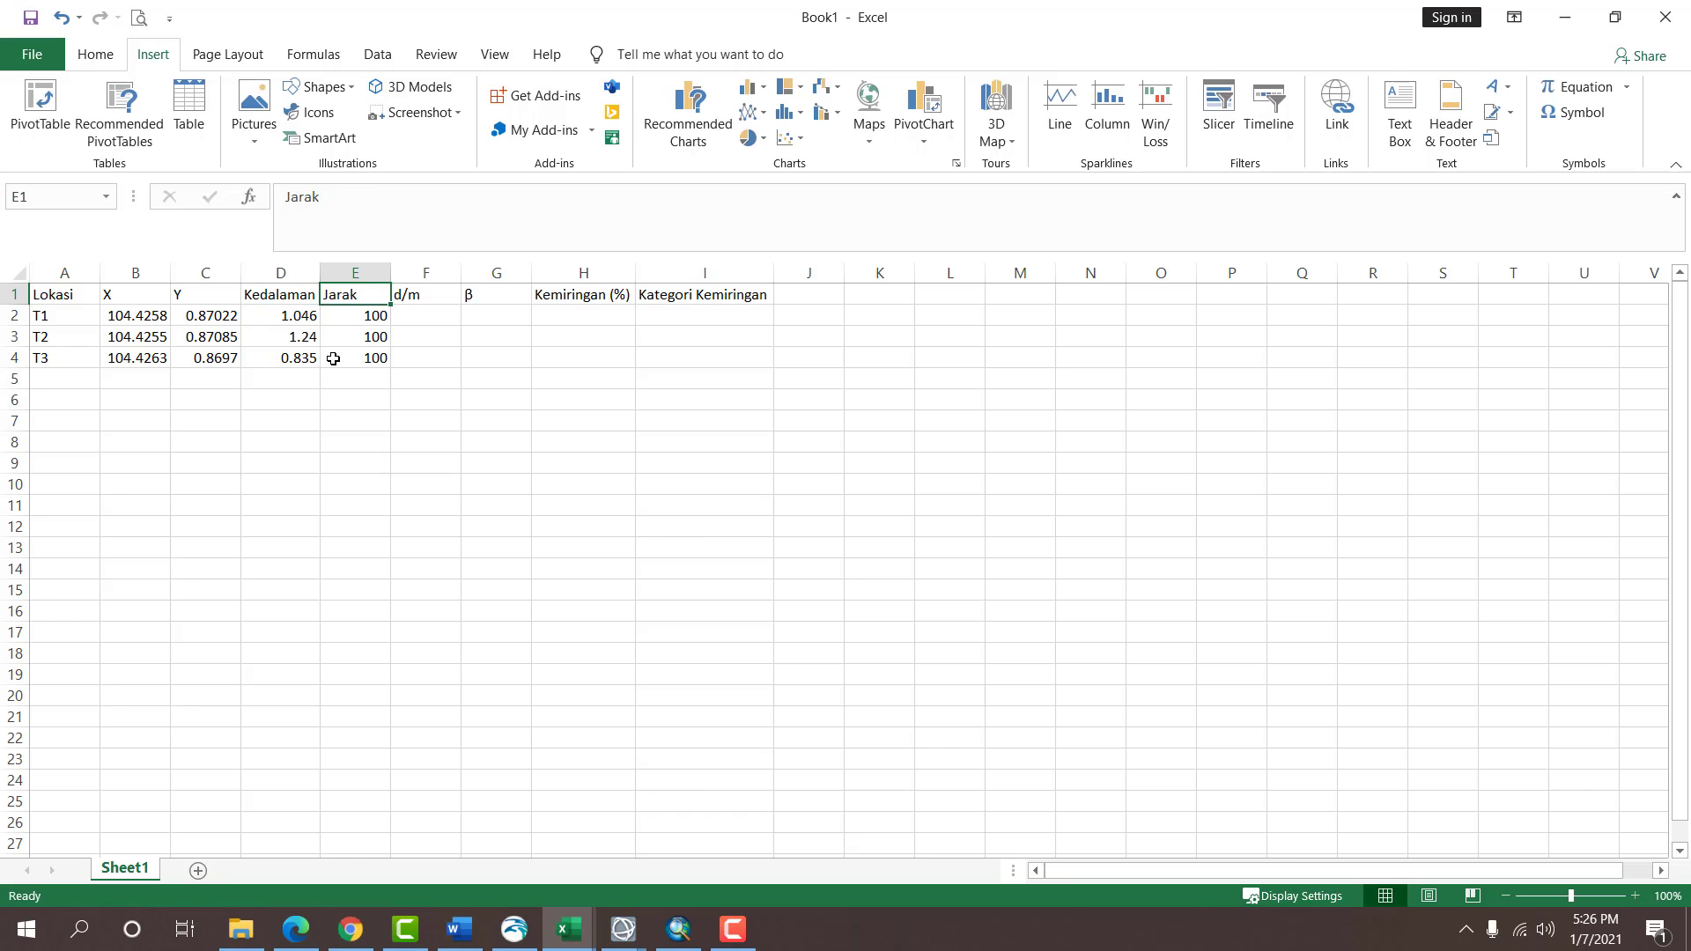
pyautogui.press('F2')
pyautogui.write('(m')
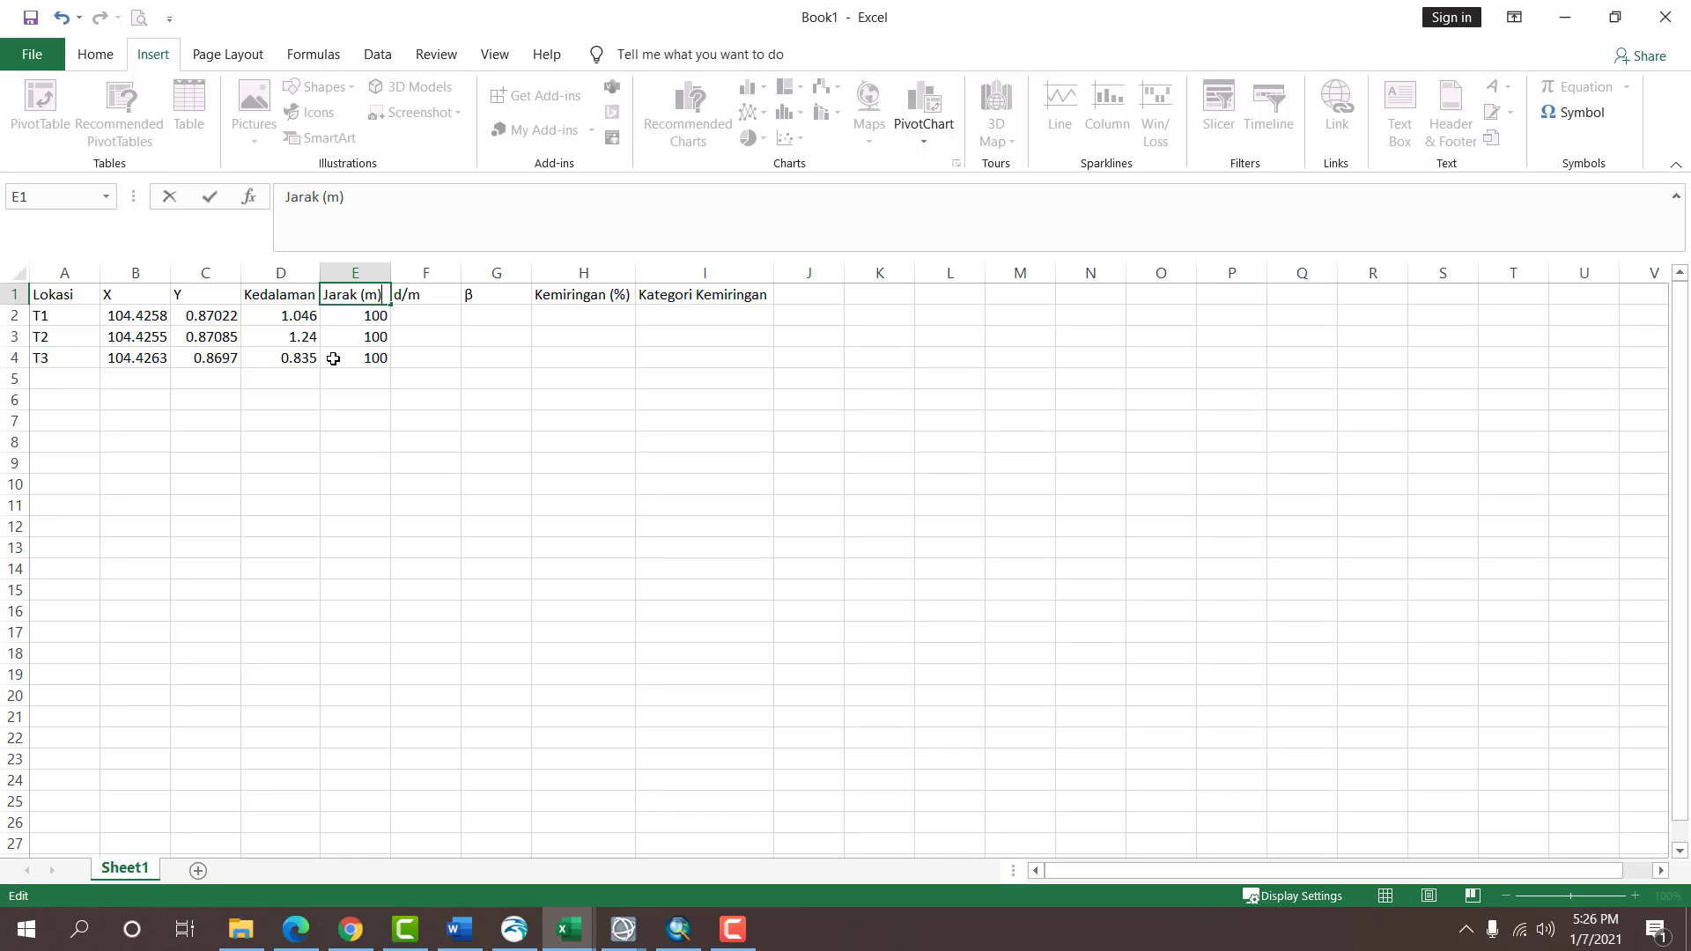
pyautogui.press('Tab')
# Widen columns D and E to fit their header text.
pyautogui.click(19, 274)
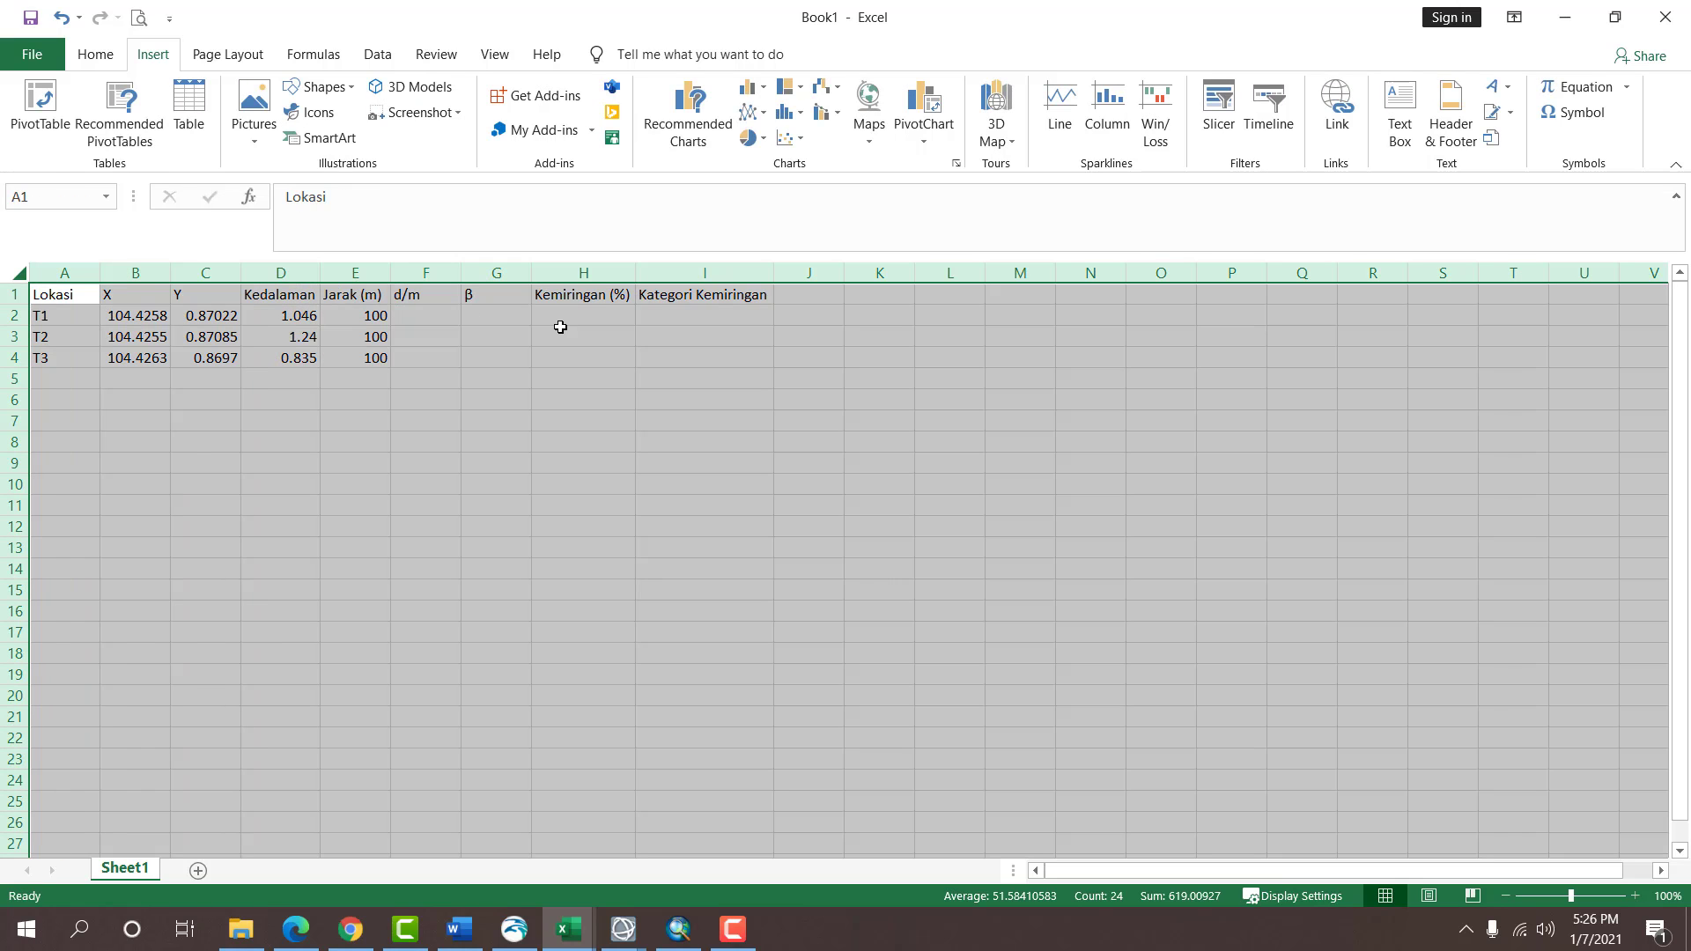
pyautogui.click(454, 399)
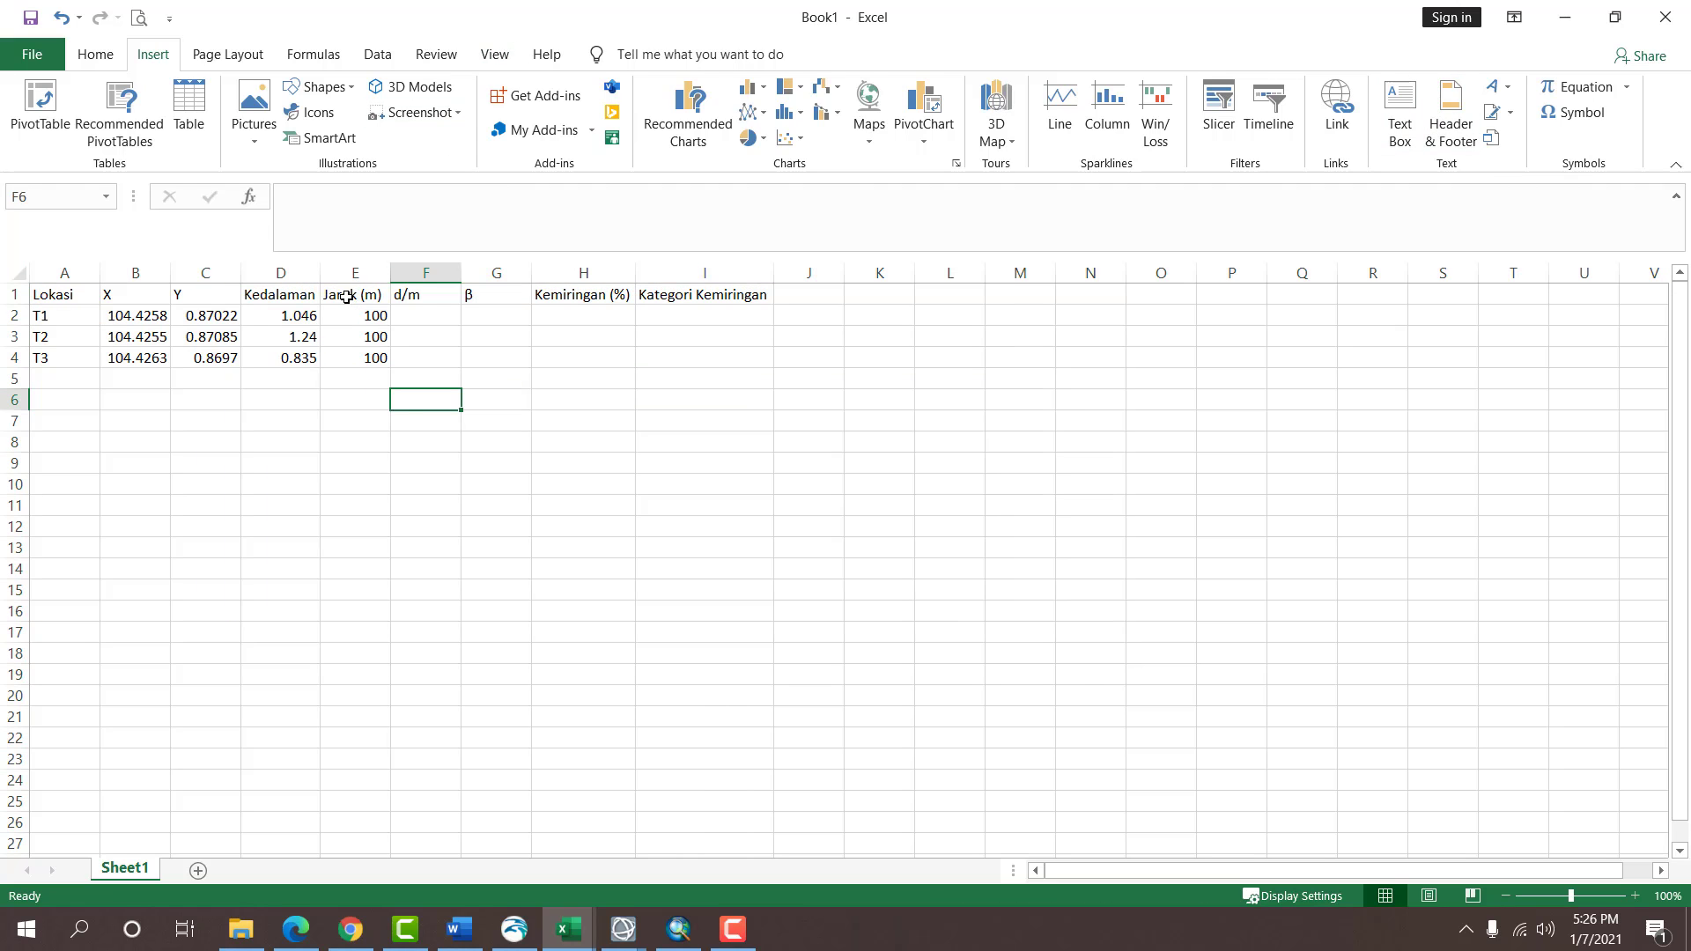
pyautogui.doubleClick(321, 274)
pyautogui.moveTo(409, 274); pyautogui.dragTo(406, 274)
# Calculate d/m for T1 with =D2/E2 in F2 and fill the formula down to F4.
pyautogui.click(444, 315)
pyautogui.write('=')
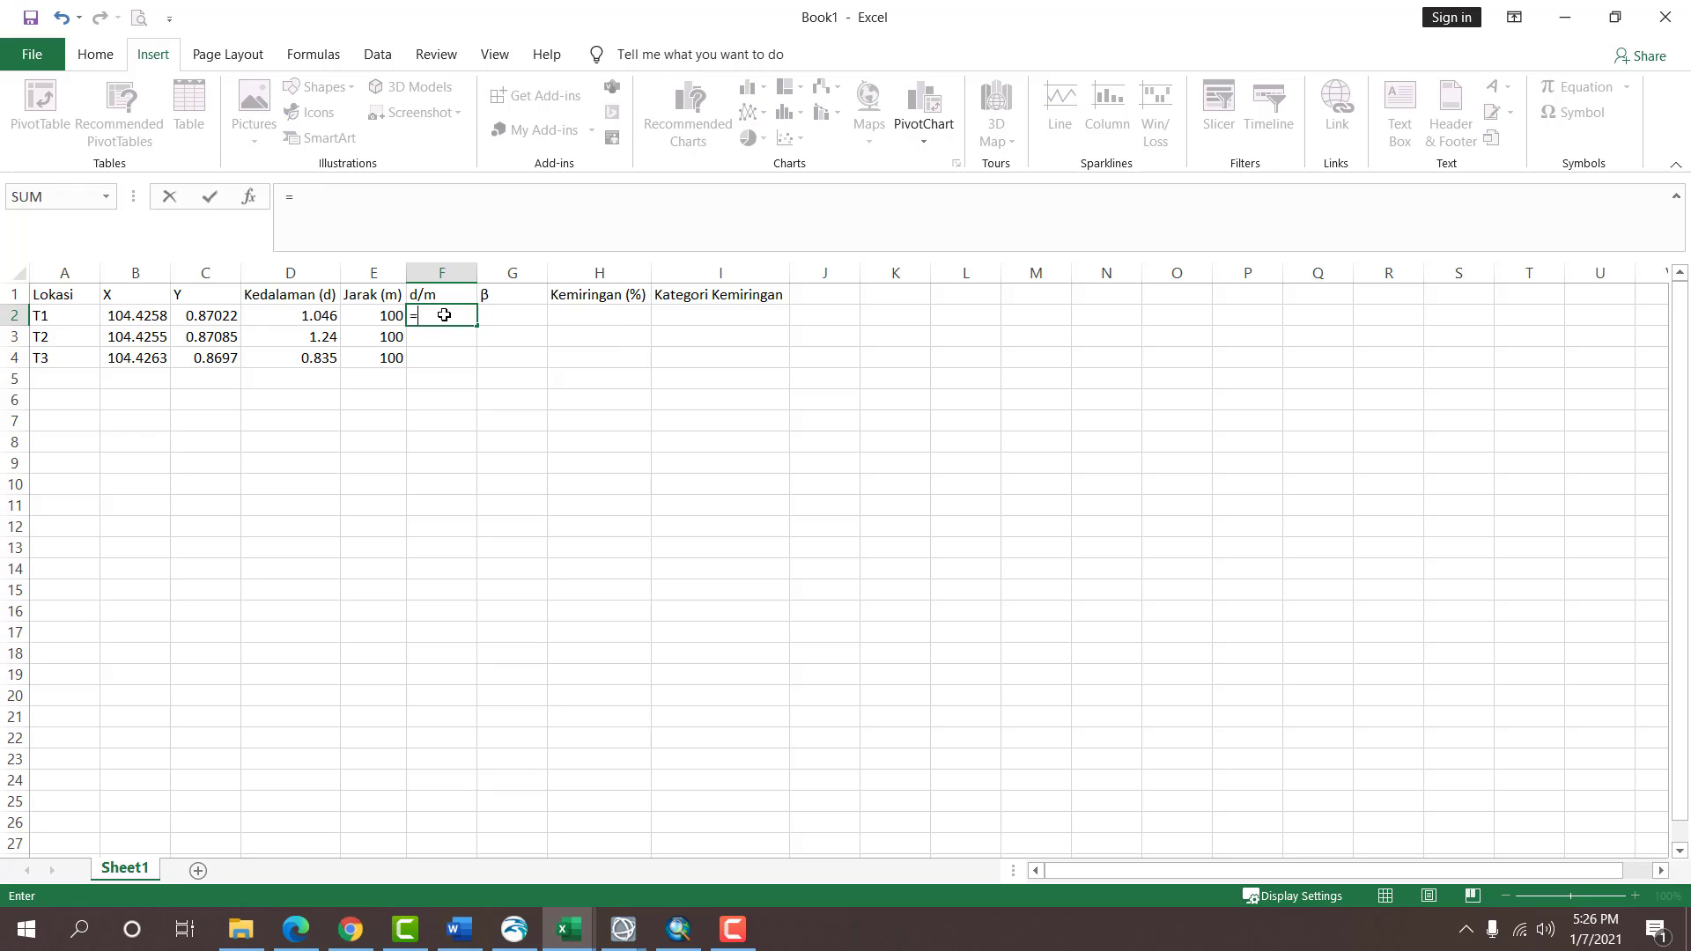
pyautogui.press('Left')
pyautogui.press('Left')
pyautogui.write('/')
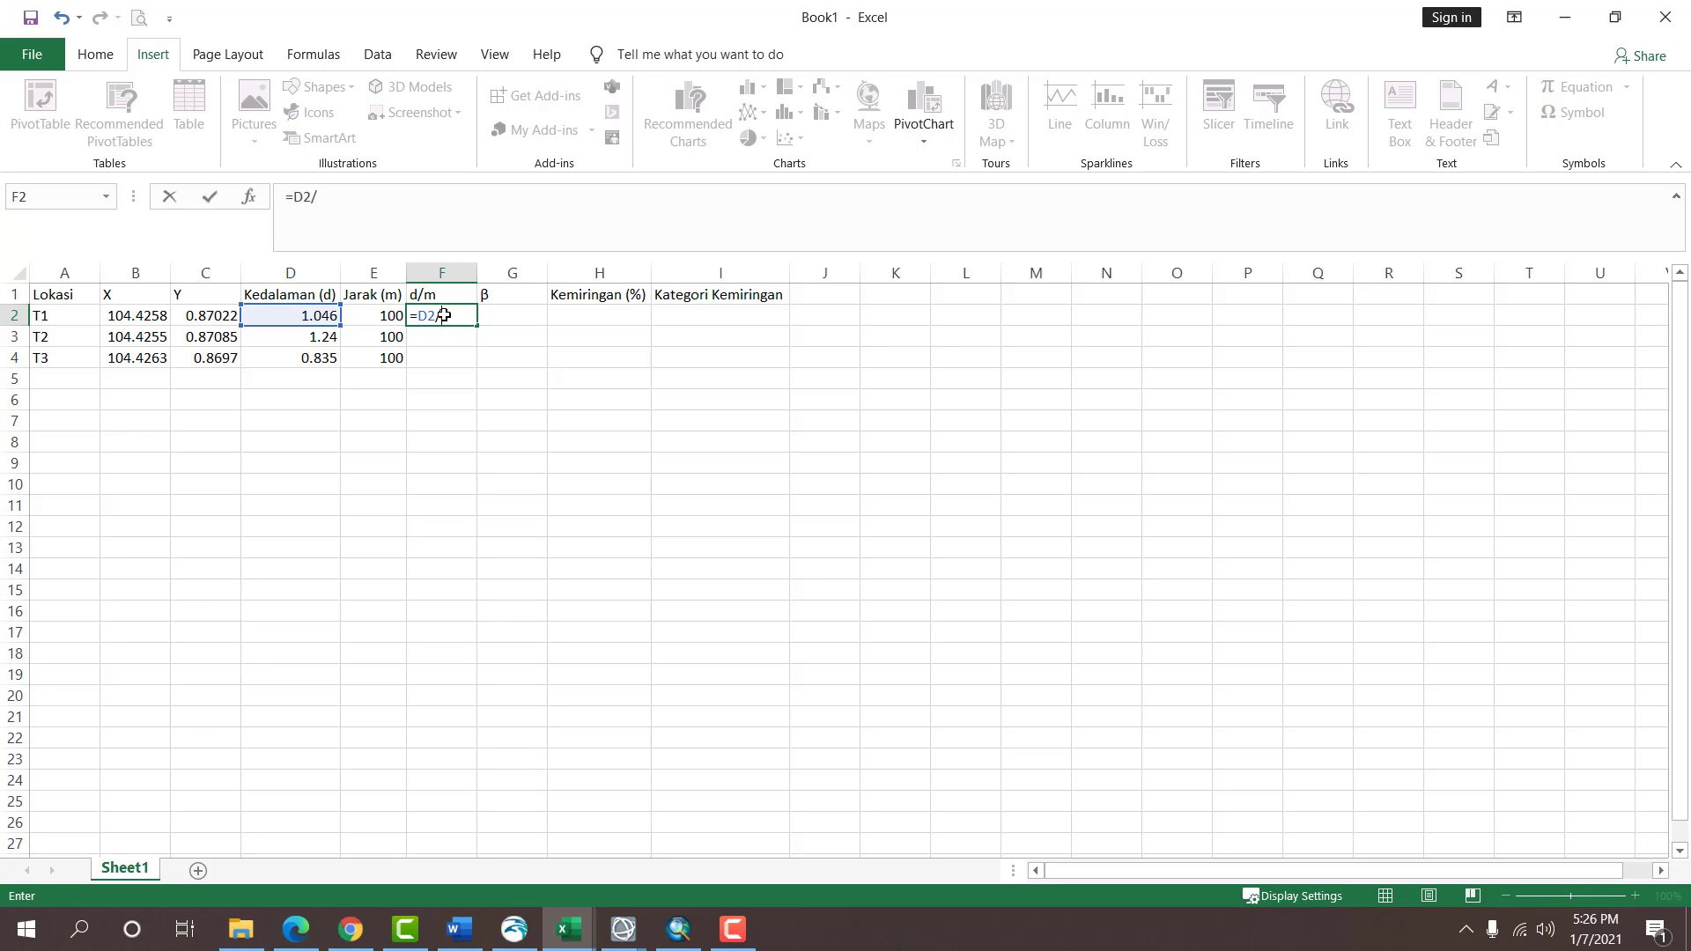
pyautogui.press('Left')
pyautogui.hotkey('ctrl', 'Return')
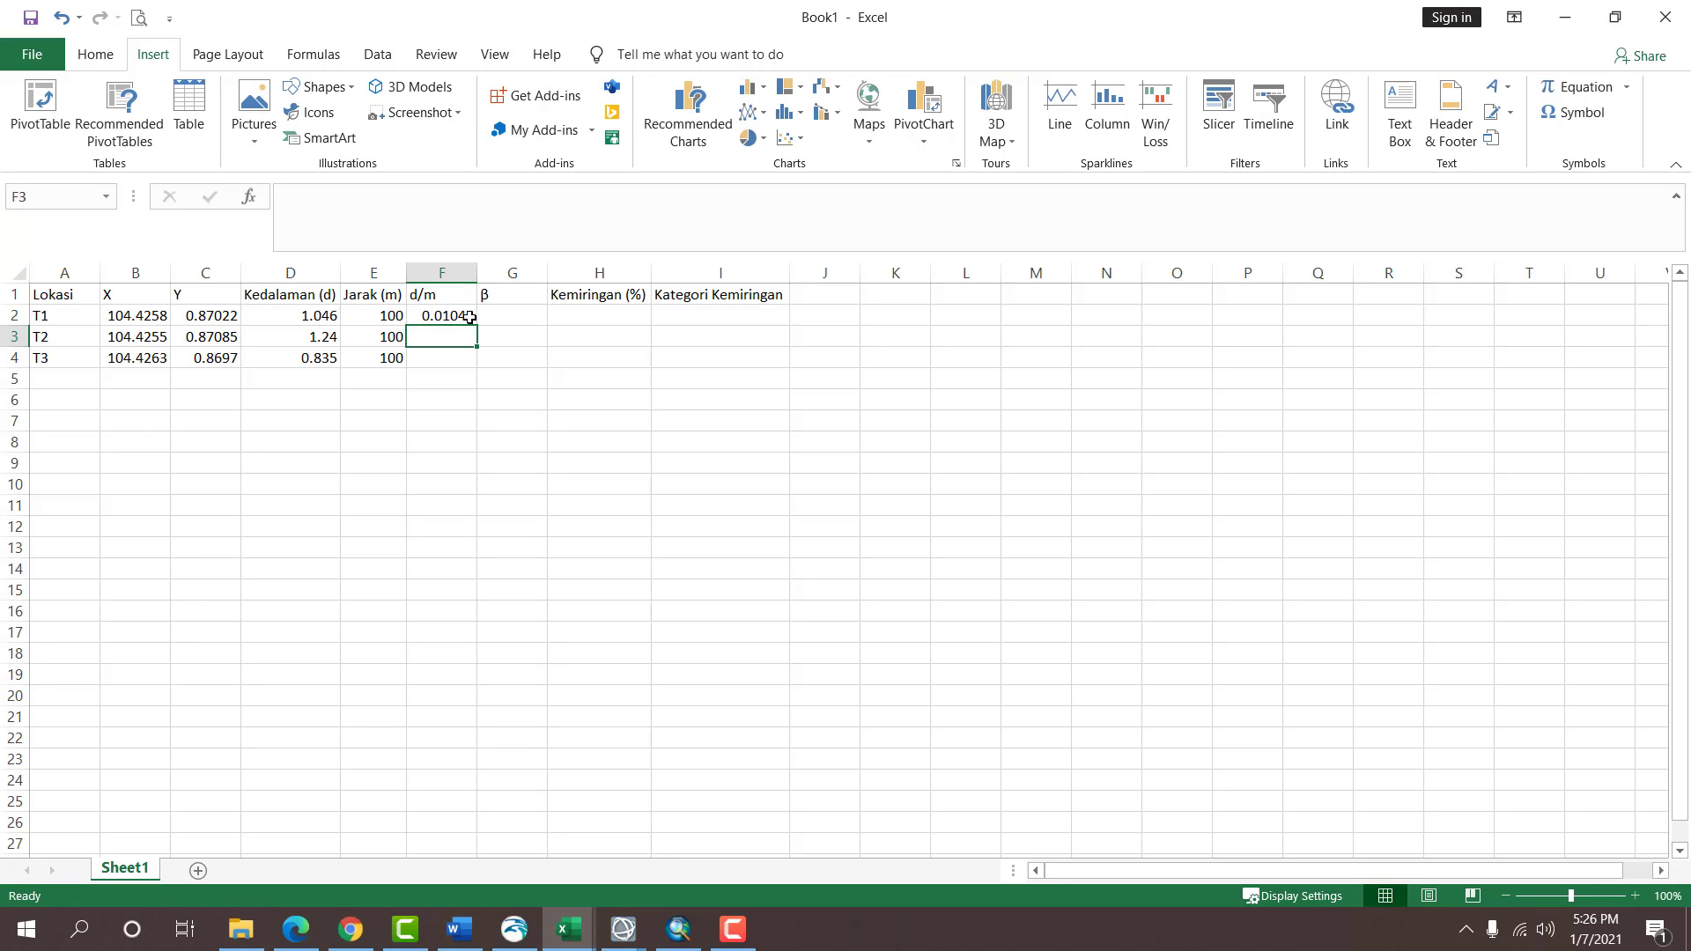
pyautogui.moveTo(478, 325); pyautogui.dragTo(478, 365)
pyautogui.click(539, 363)
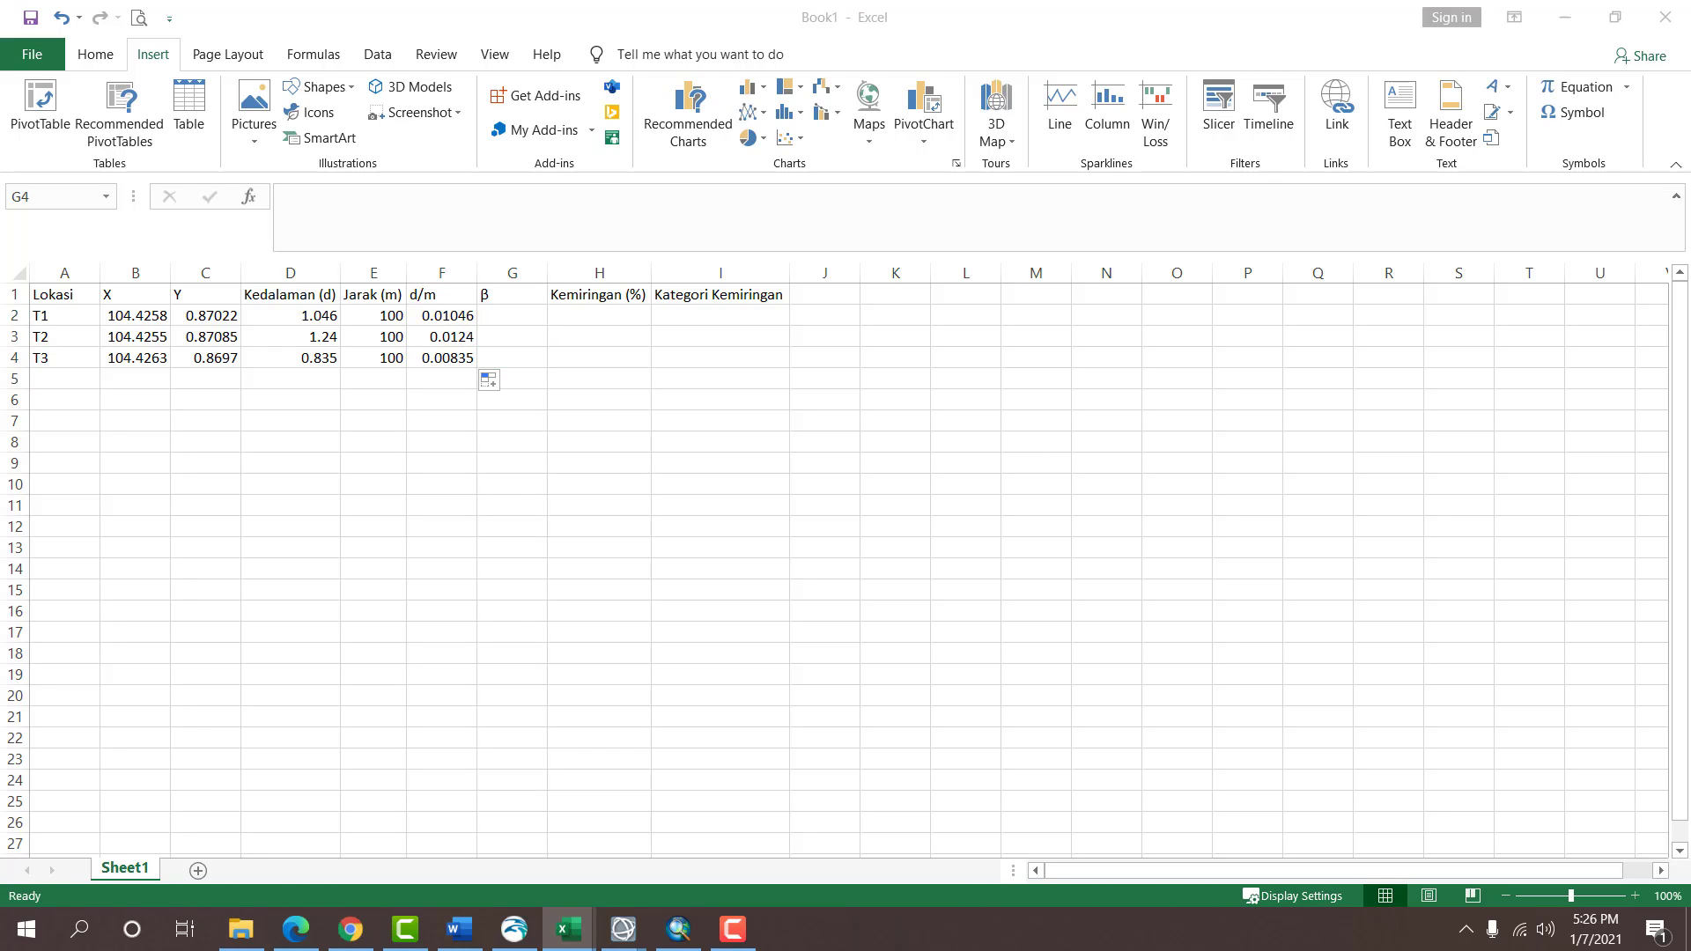
# Calculate β for T1 with =ATAN(F2)*180/PI() in G2 and fill the formula down to G4.
pyautogui.click(518, 315)
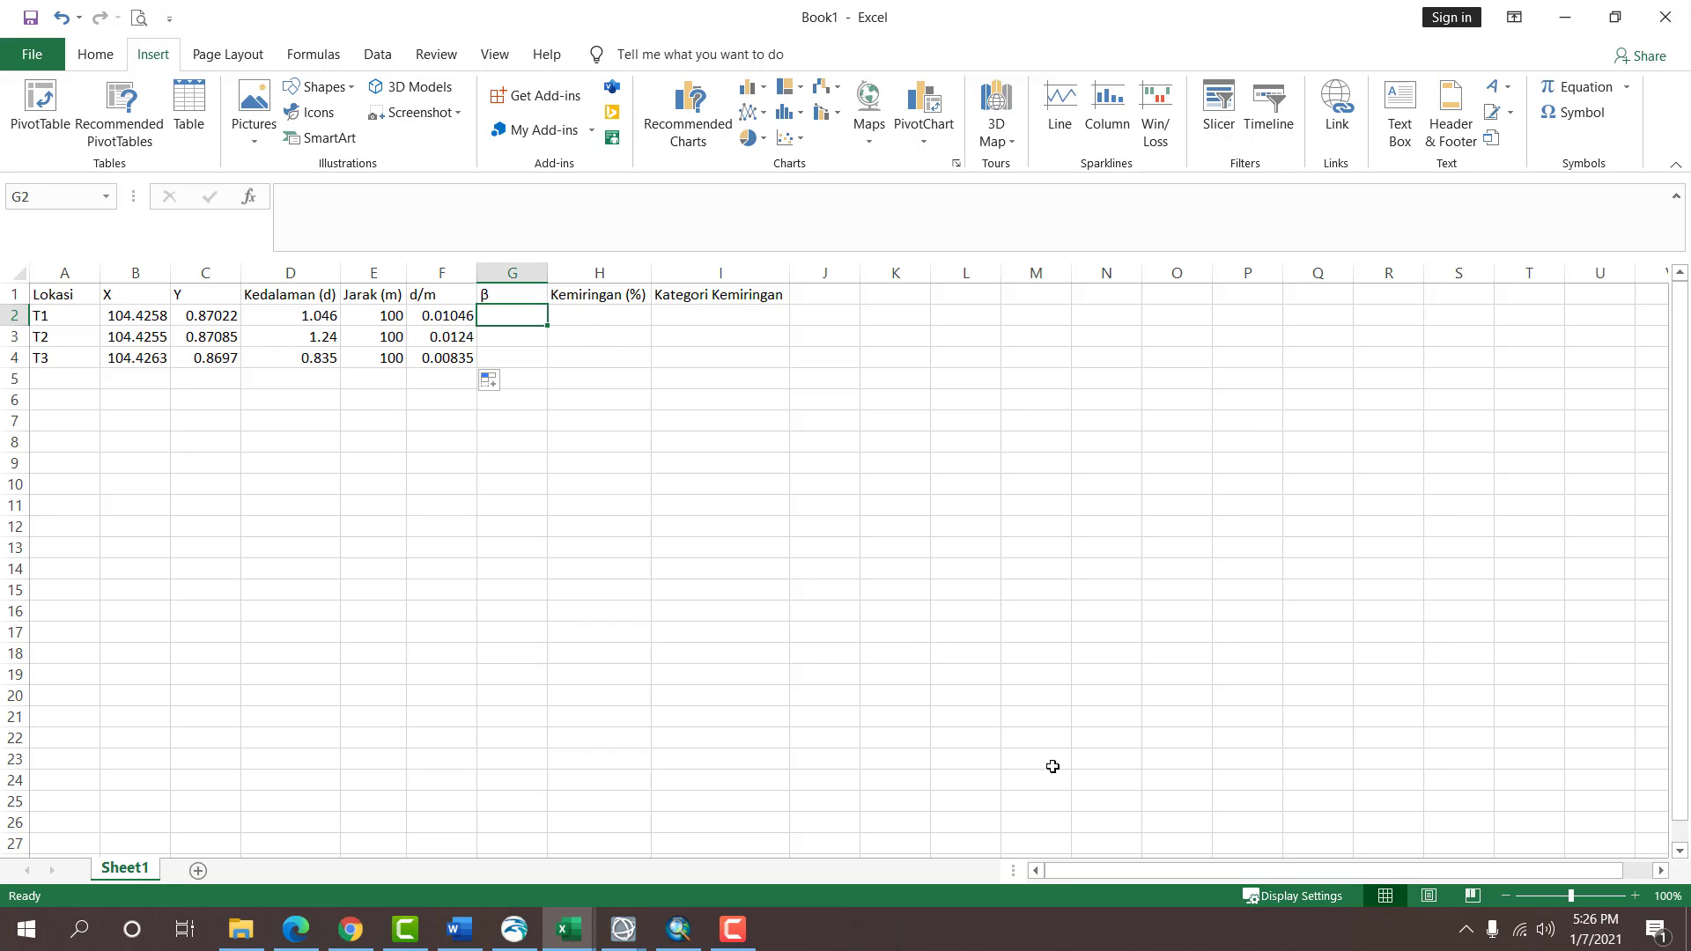
pyautogui.write('=')
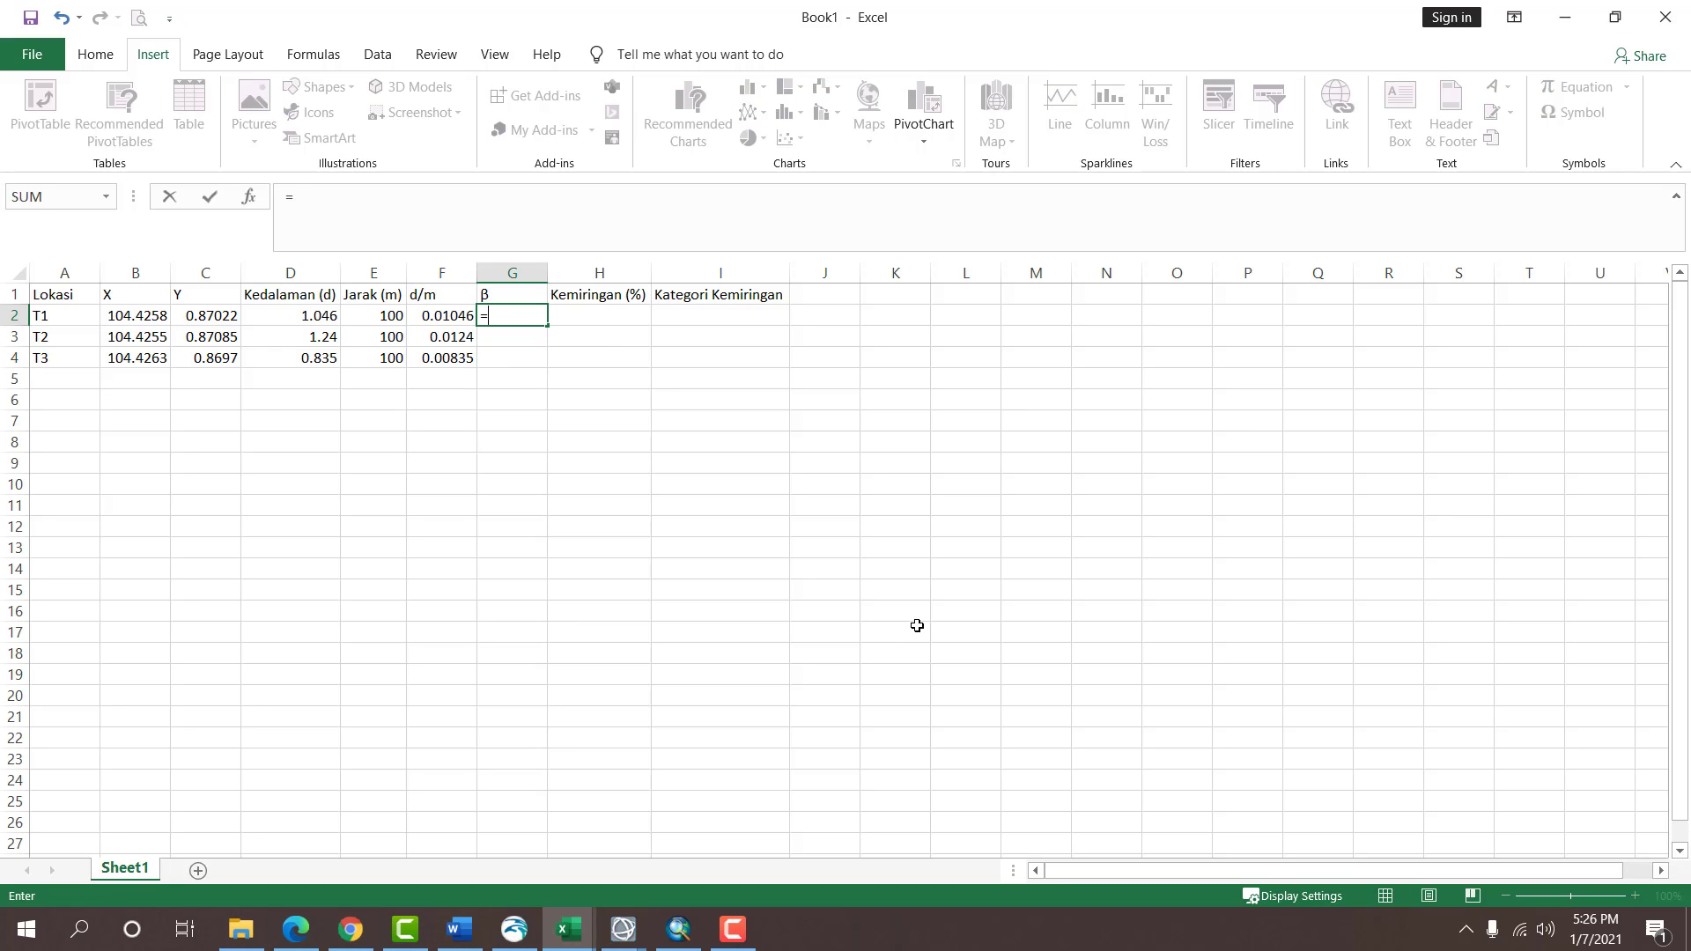
pyautogui.write('ATAN')
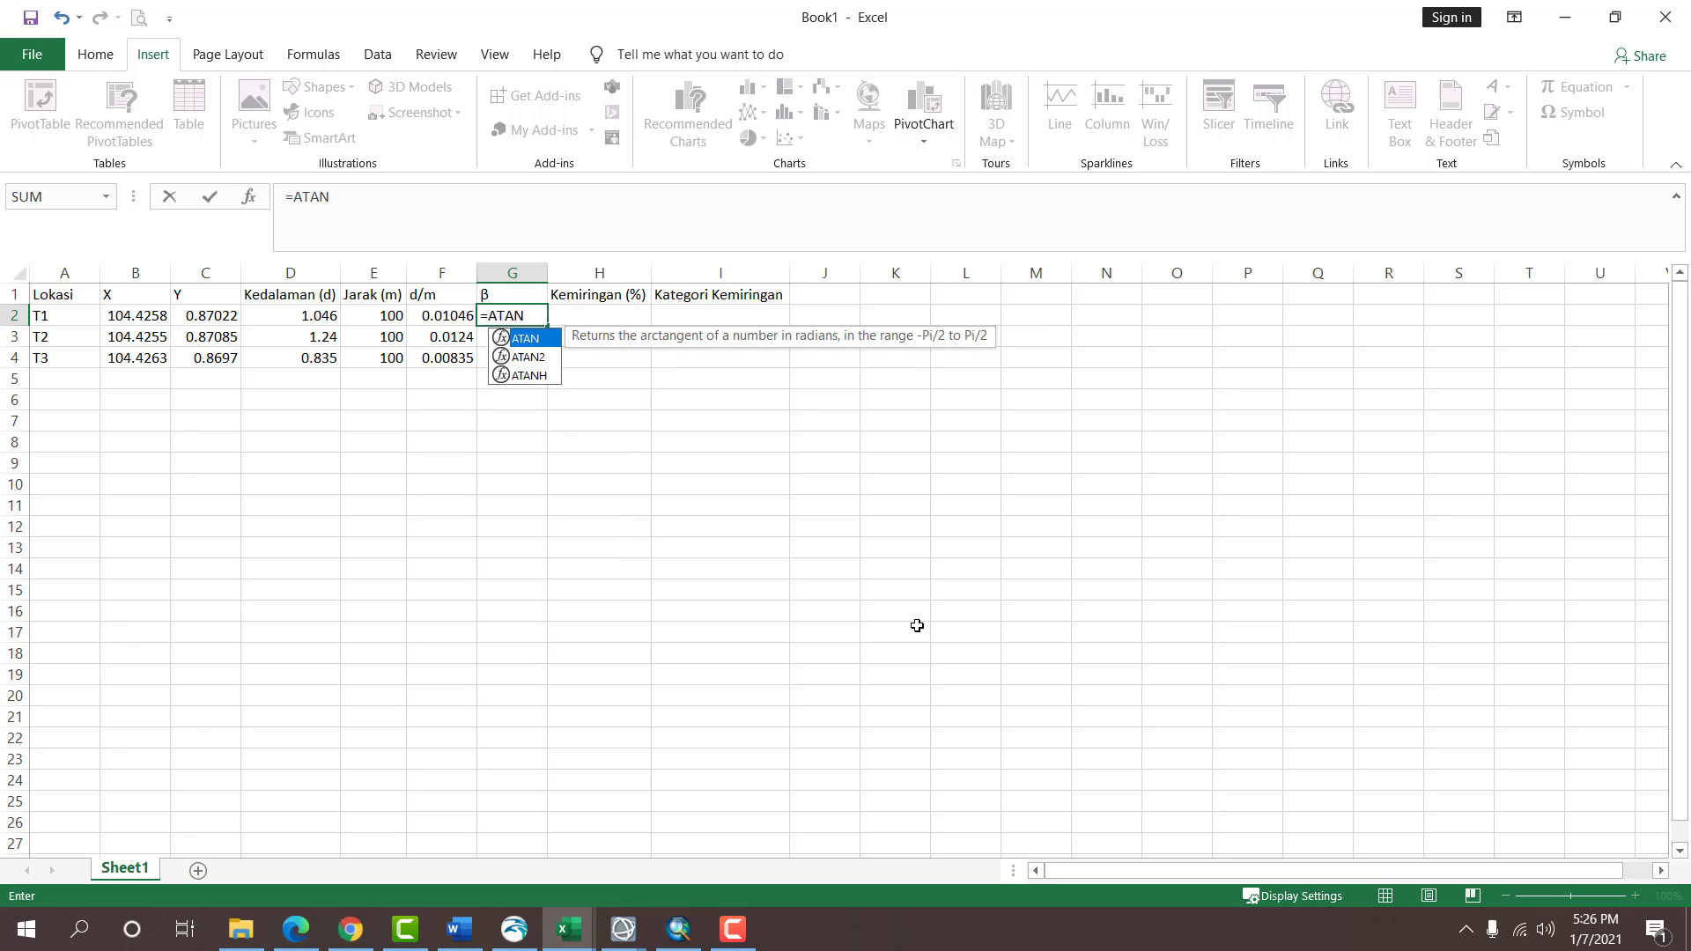
pyautogui.write('(')
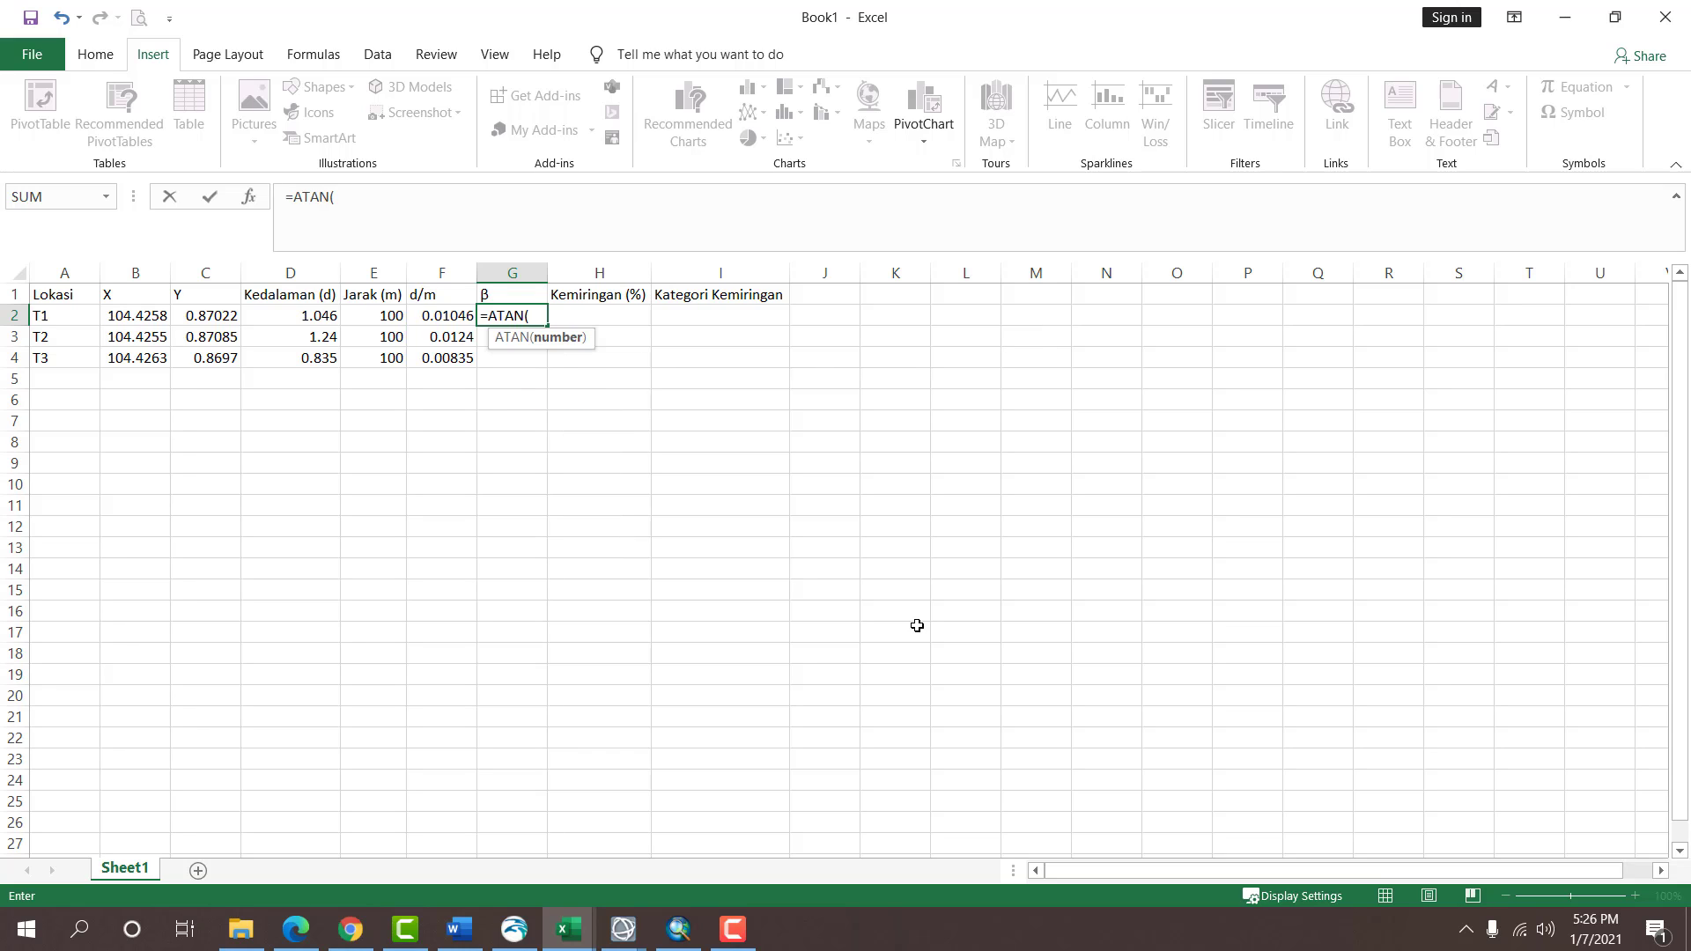
pyautogui.press('Left')
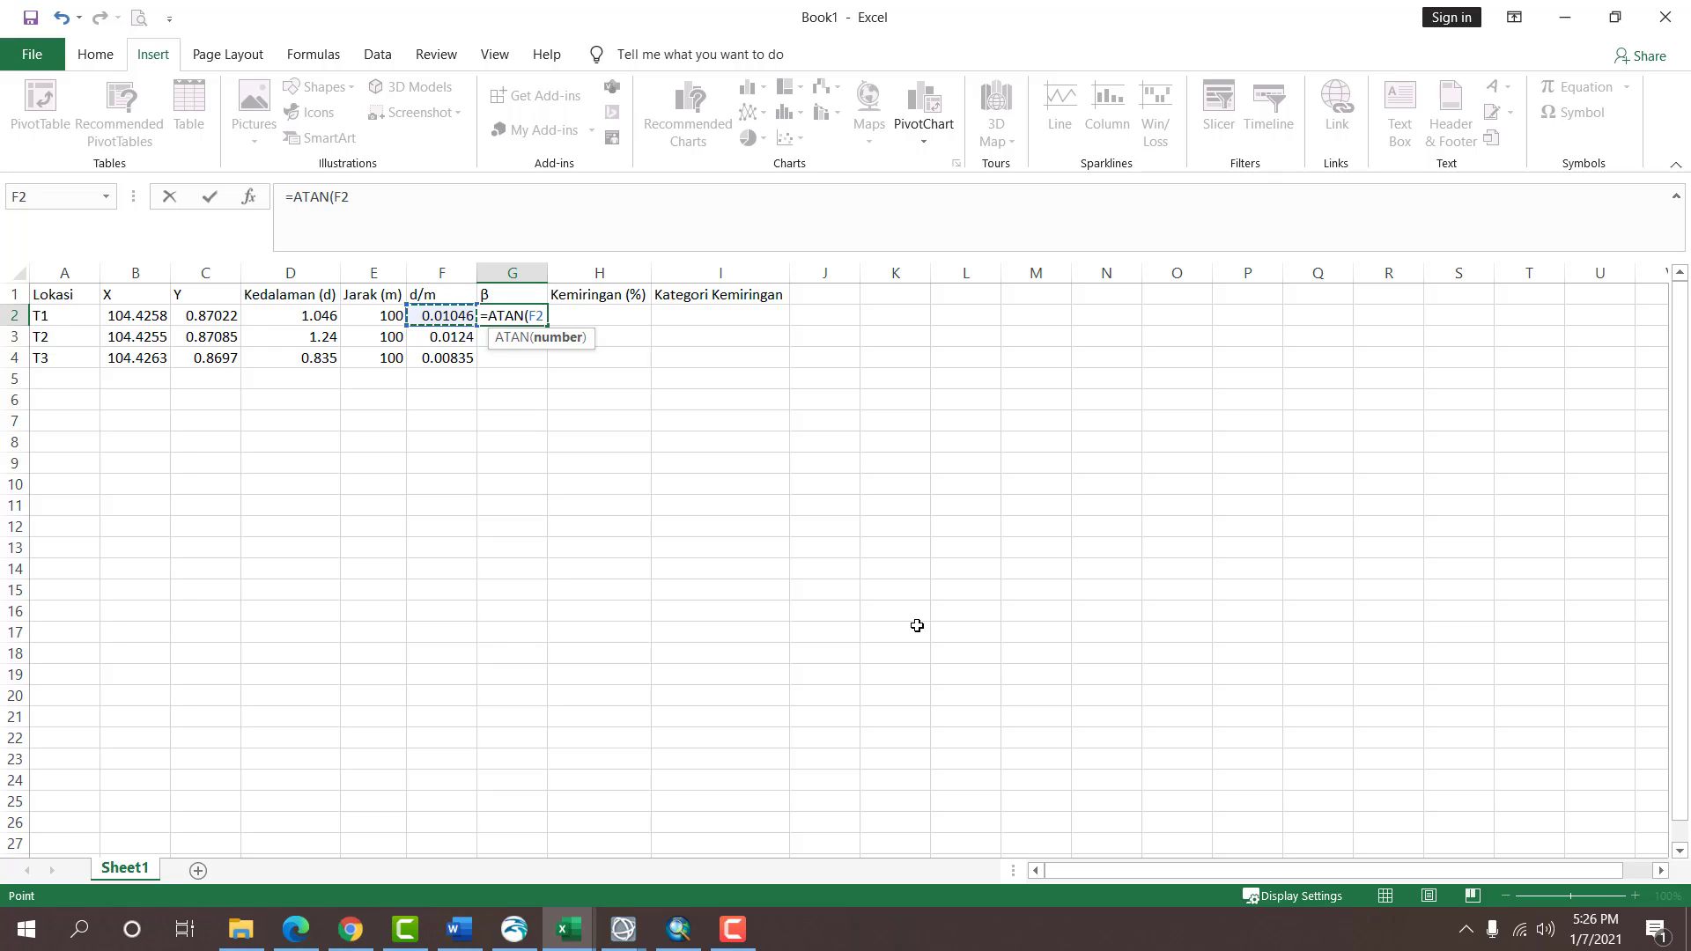
pyautogui.write(')*180/')
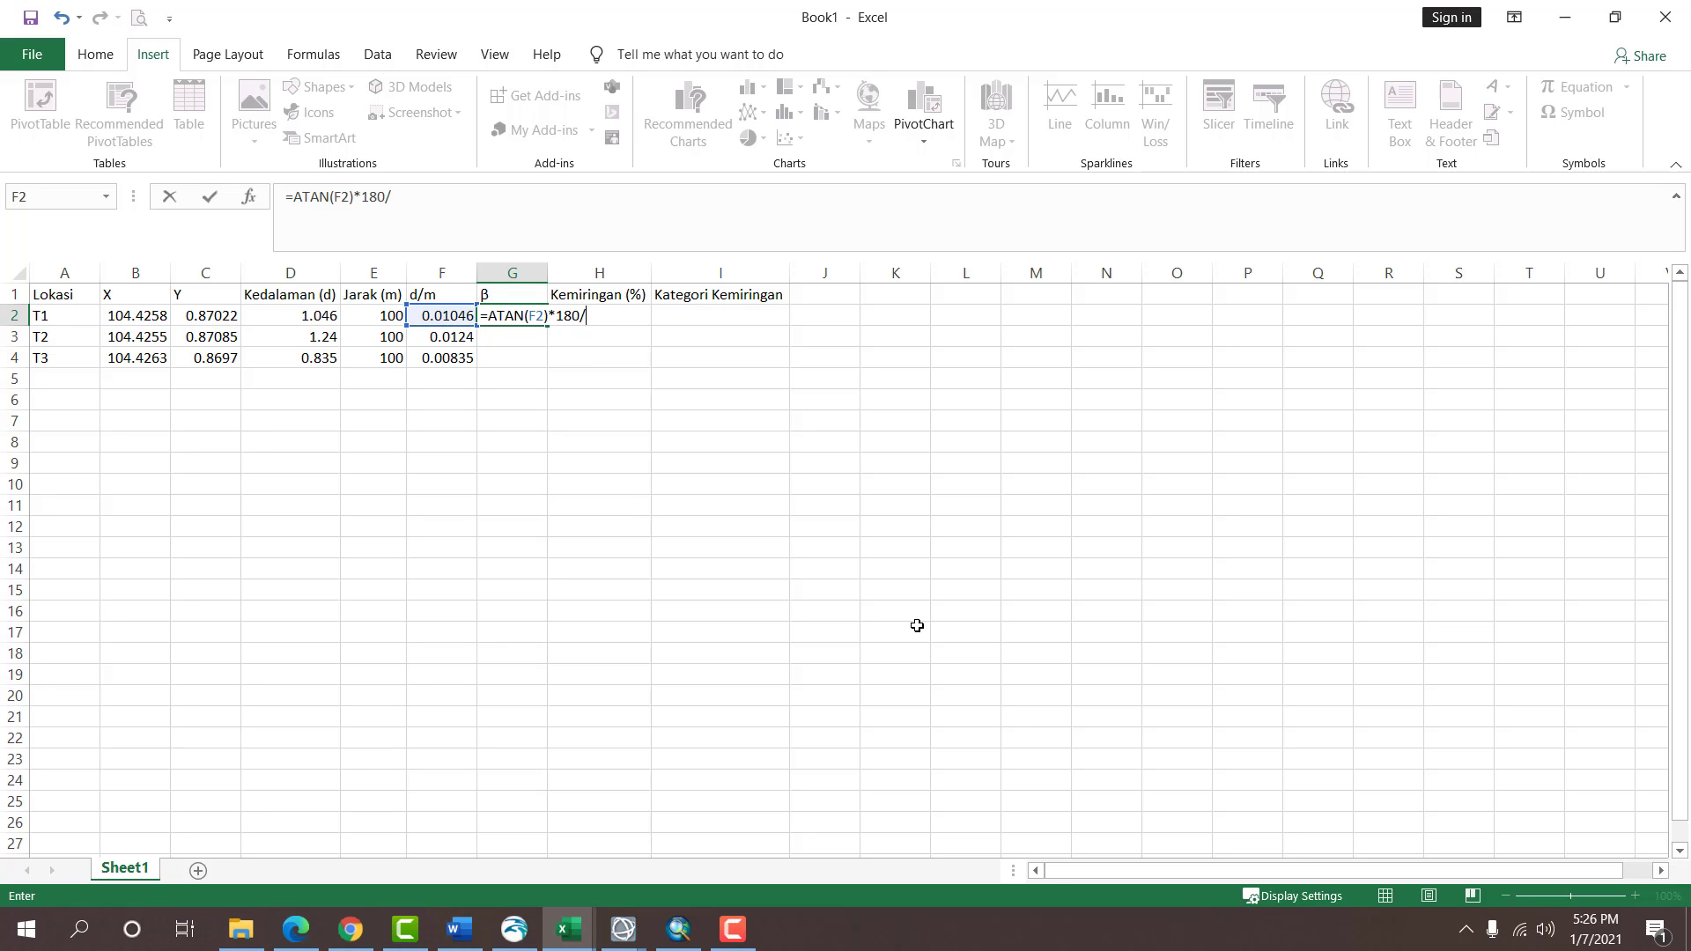
pyautogui.write('PI()')
pyautogui.press('Return')
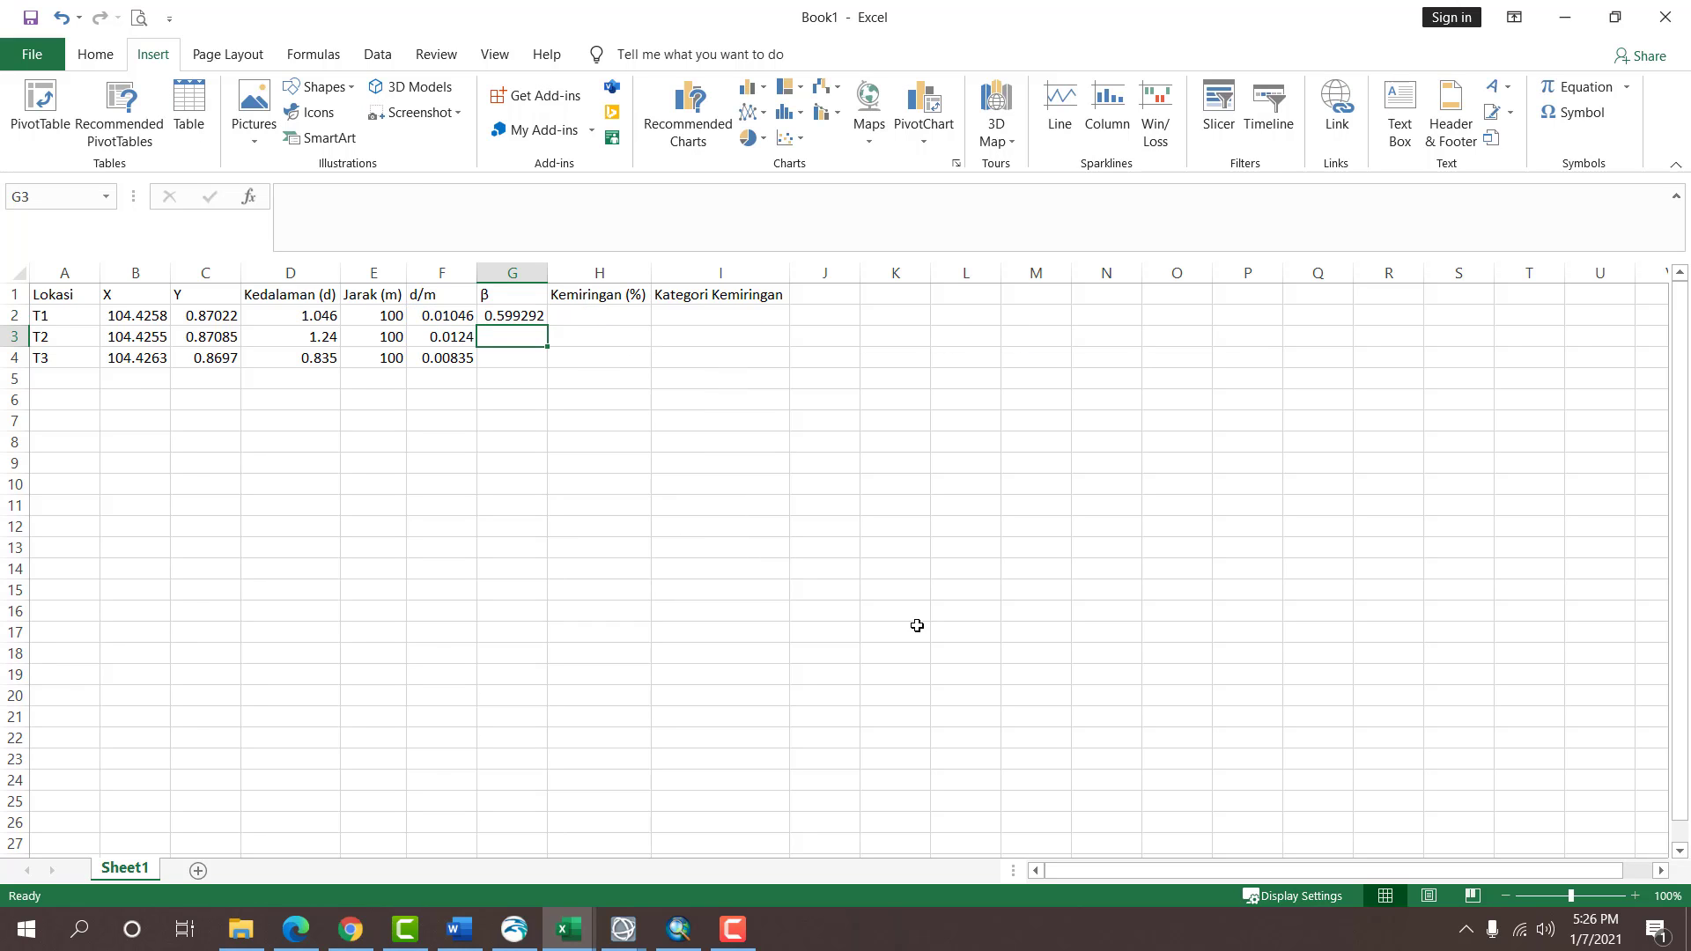
pyautogui.click(539, 317)
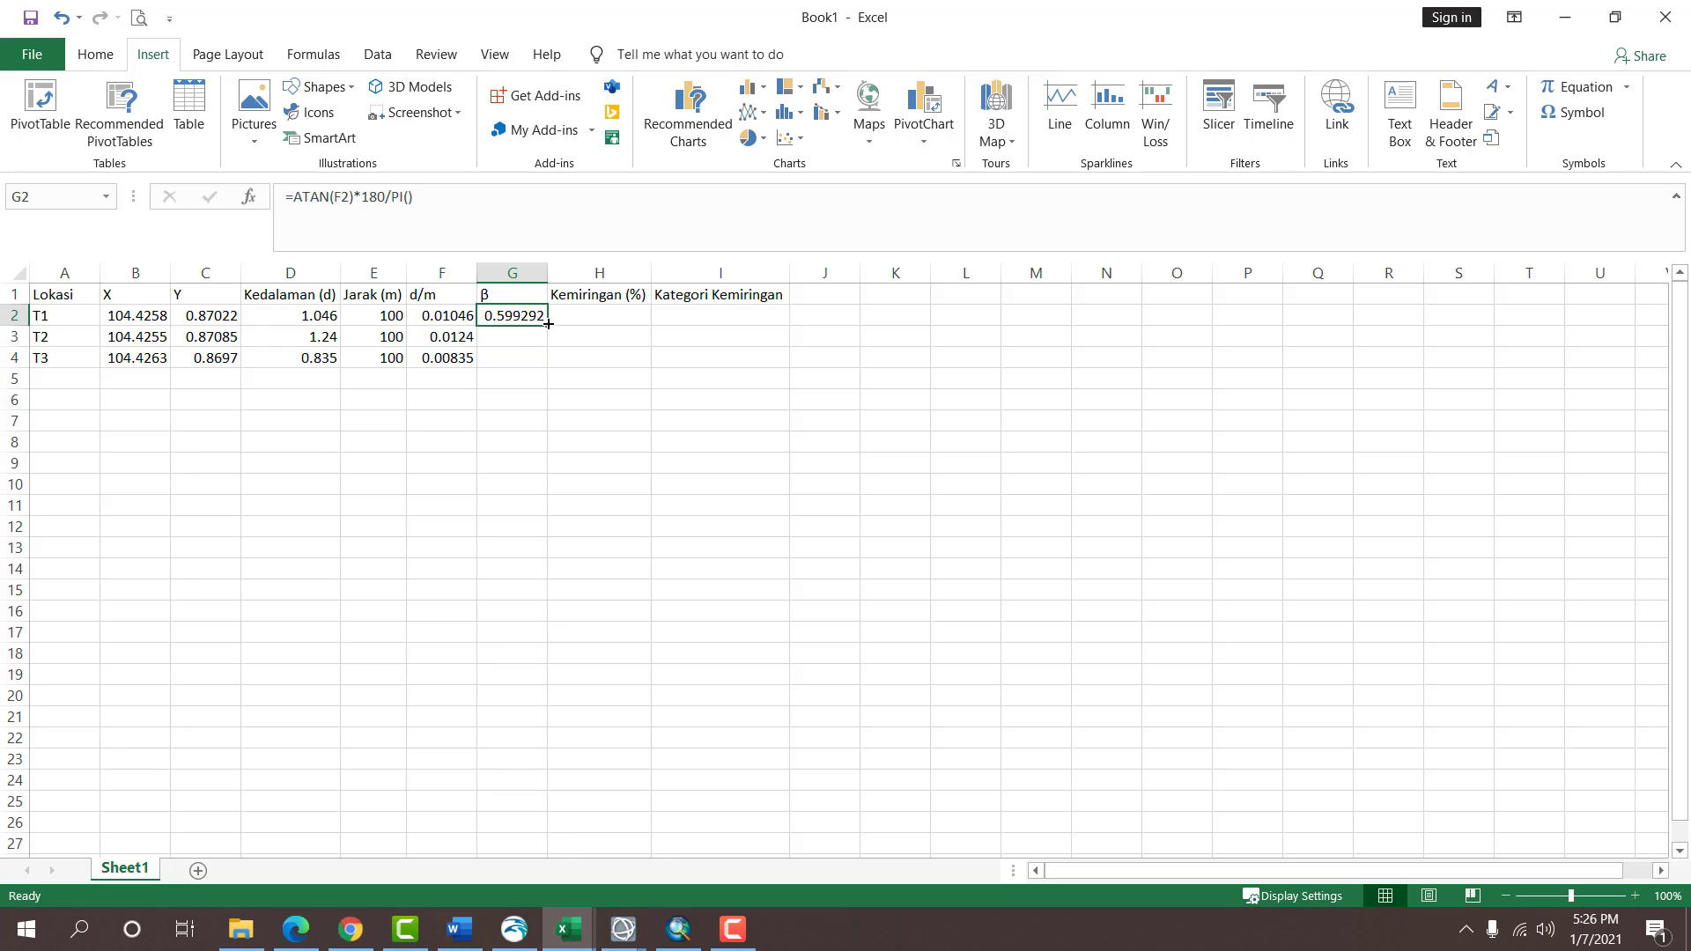
pyautogui.doubleClick(546, 325)
# Calculate T1's Kemiringan (%) with the formula =G2/0.45 in H2.
pyautogui.click(604, 317)
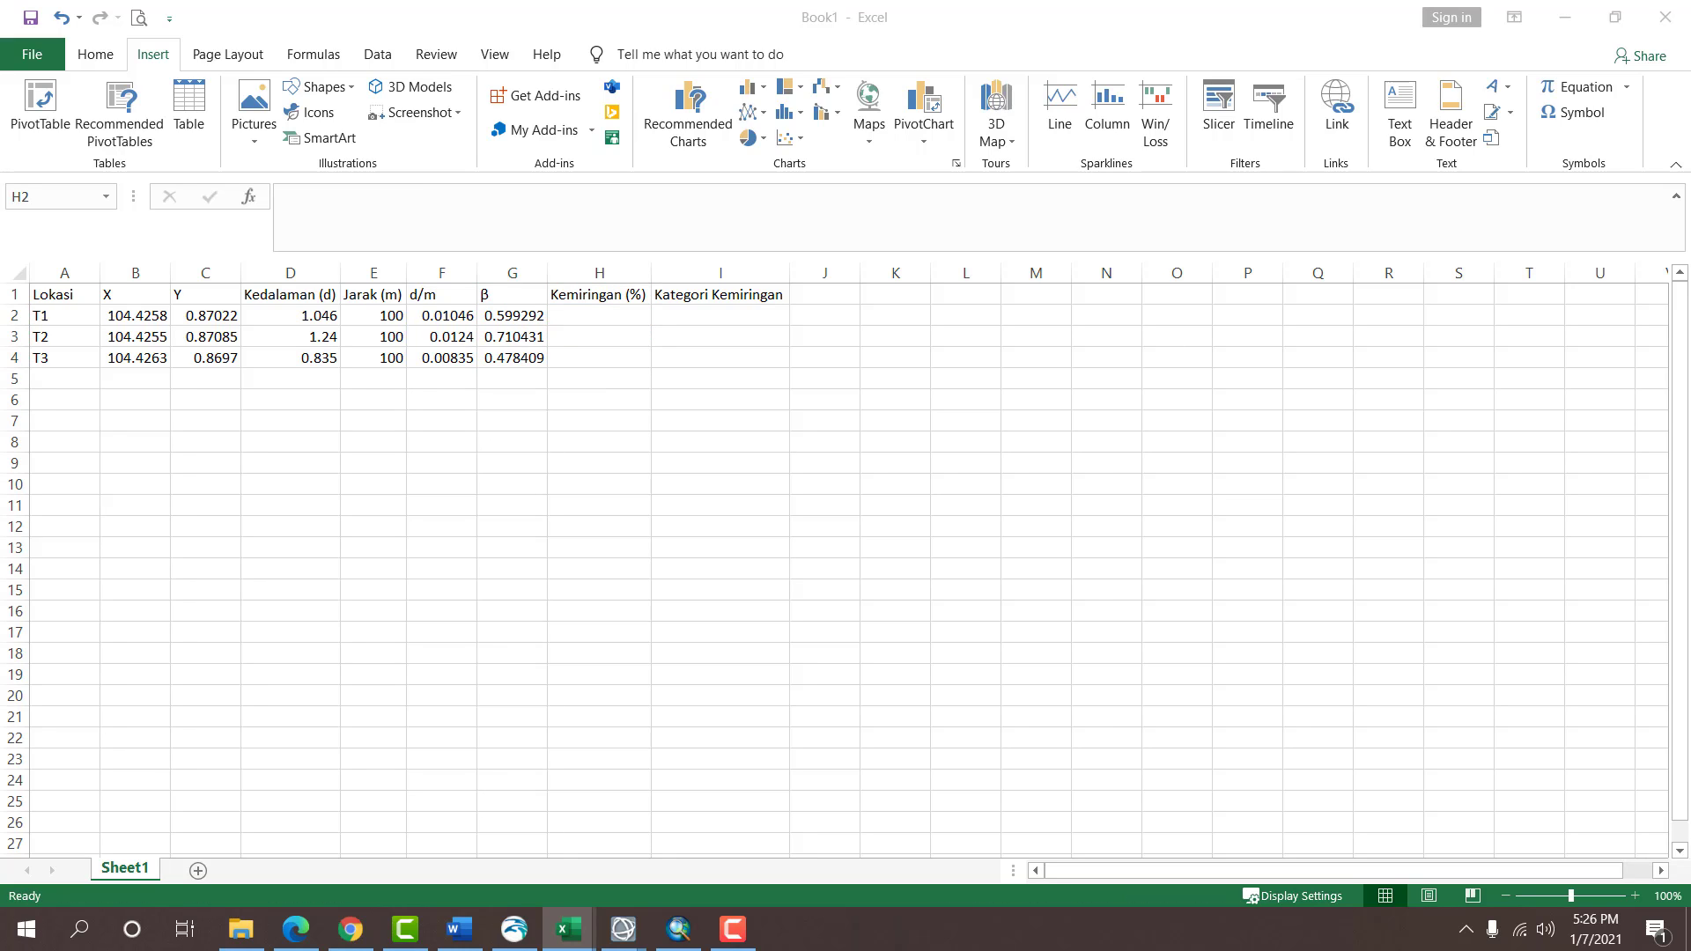
pyautogui.click(597, 319)
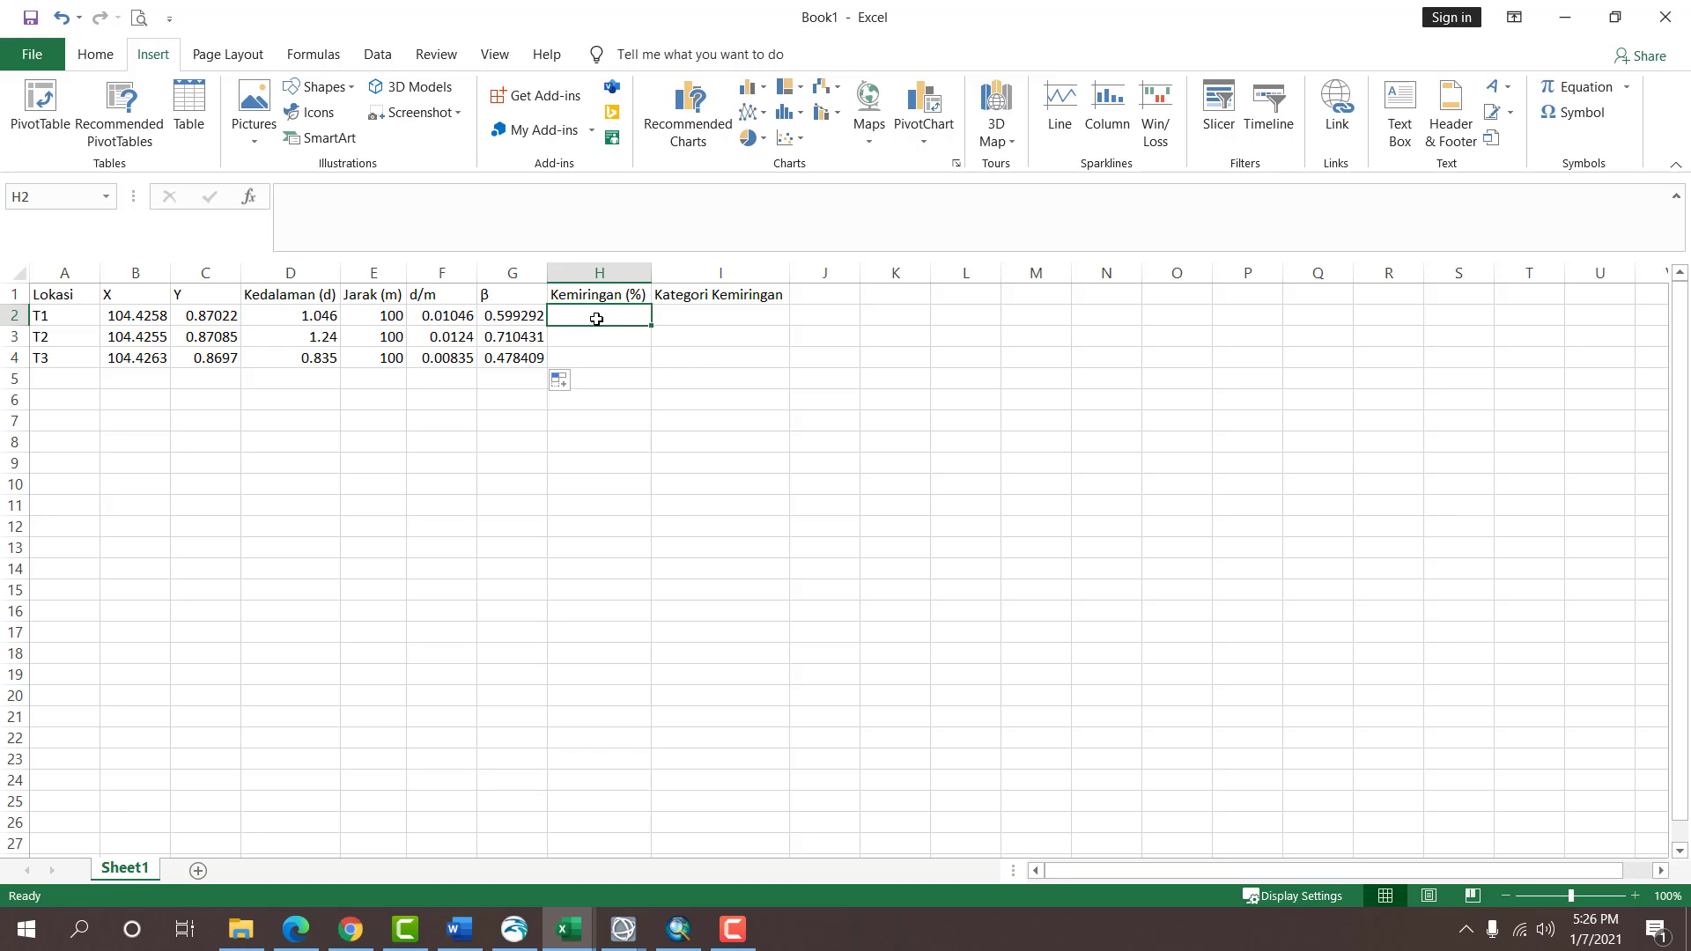
pyautogui.write('=')
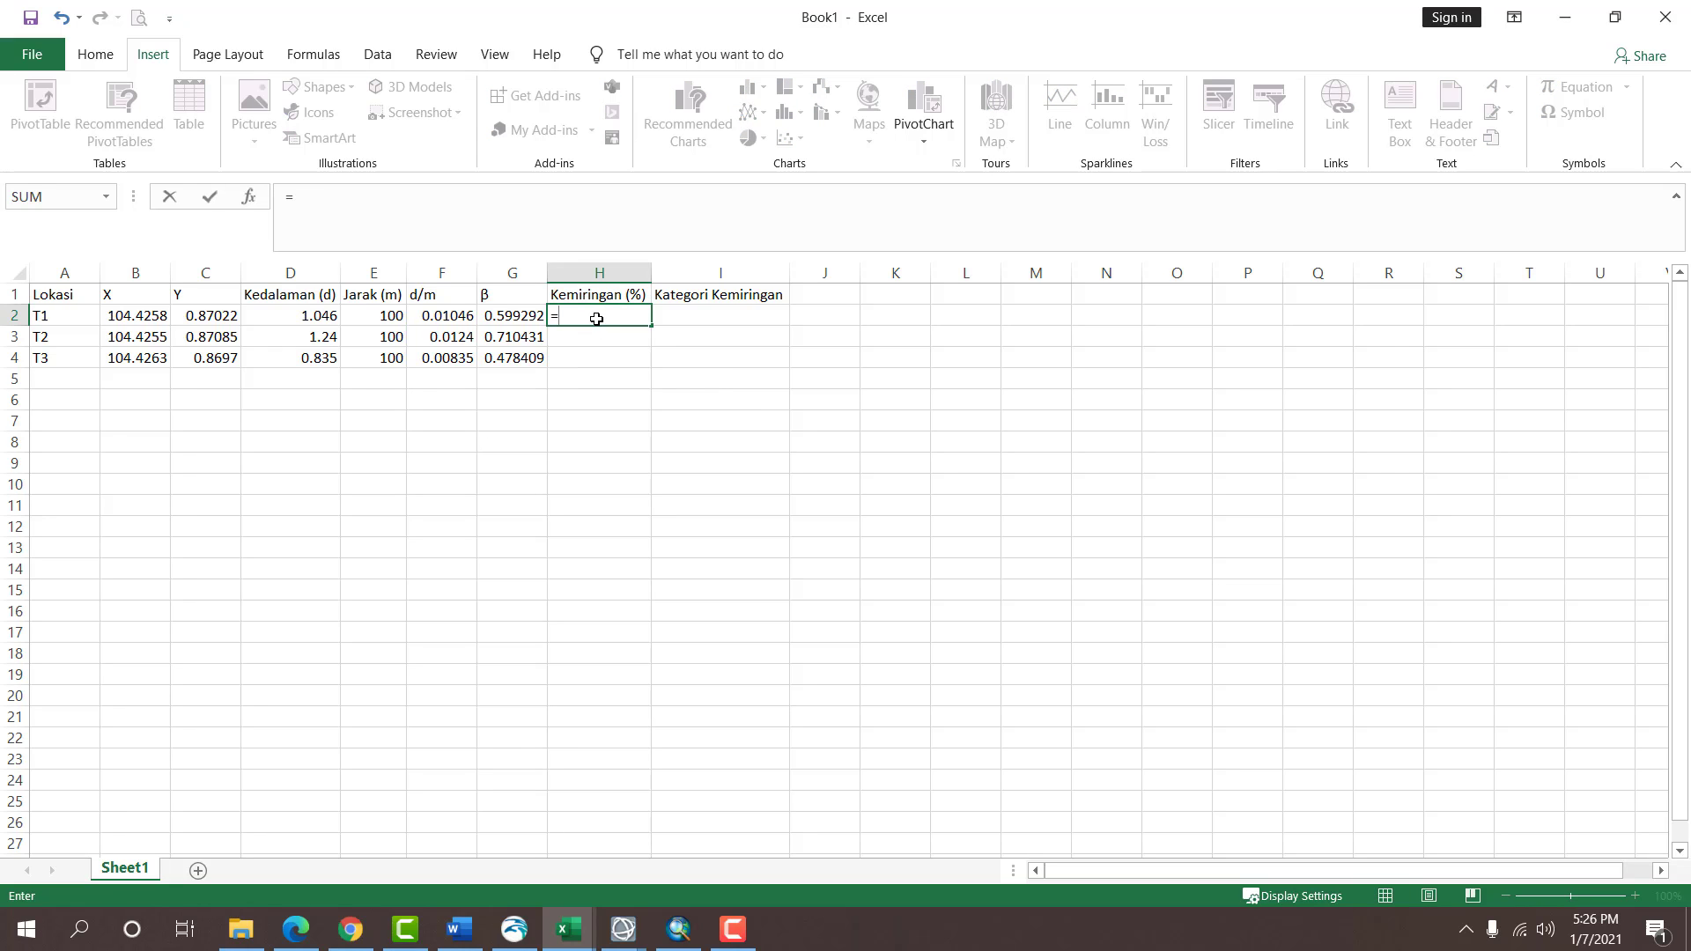
pyautogui.press('Left')
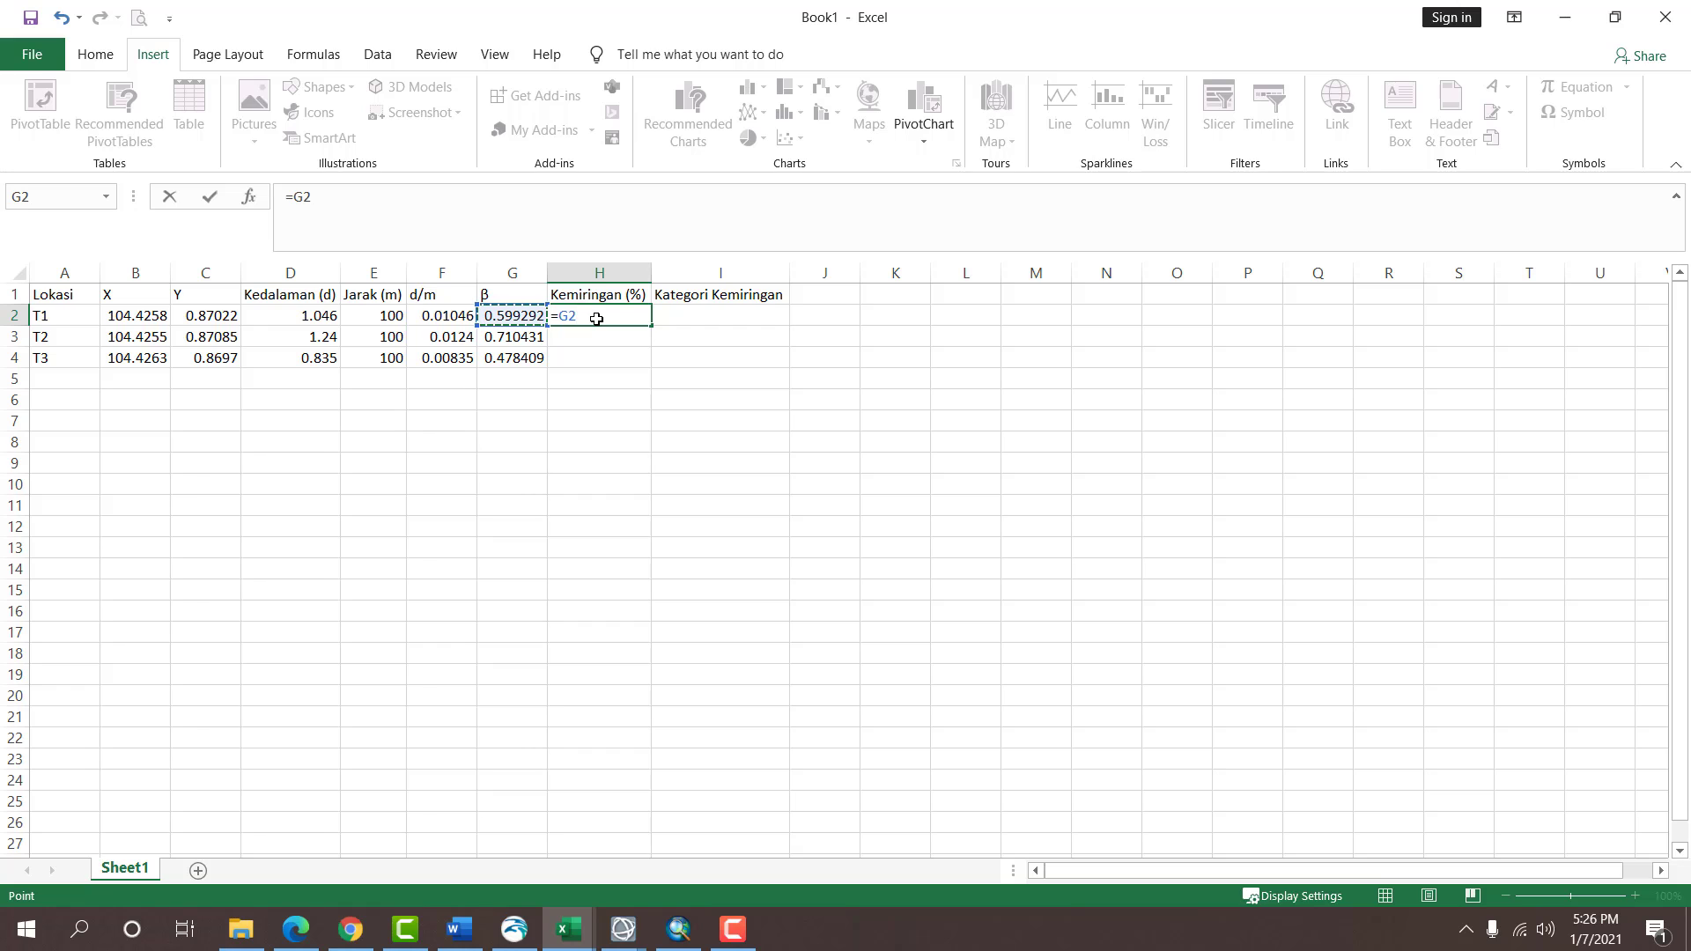
pyautogui.write('/0.45')
pyautogui.press('Return')
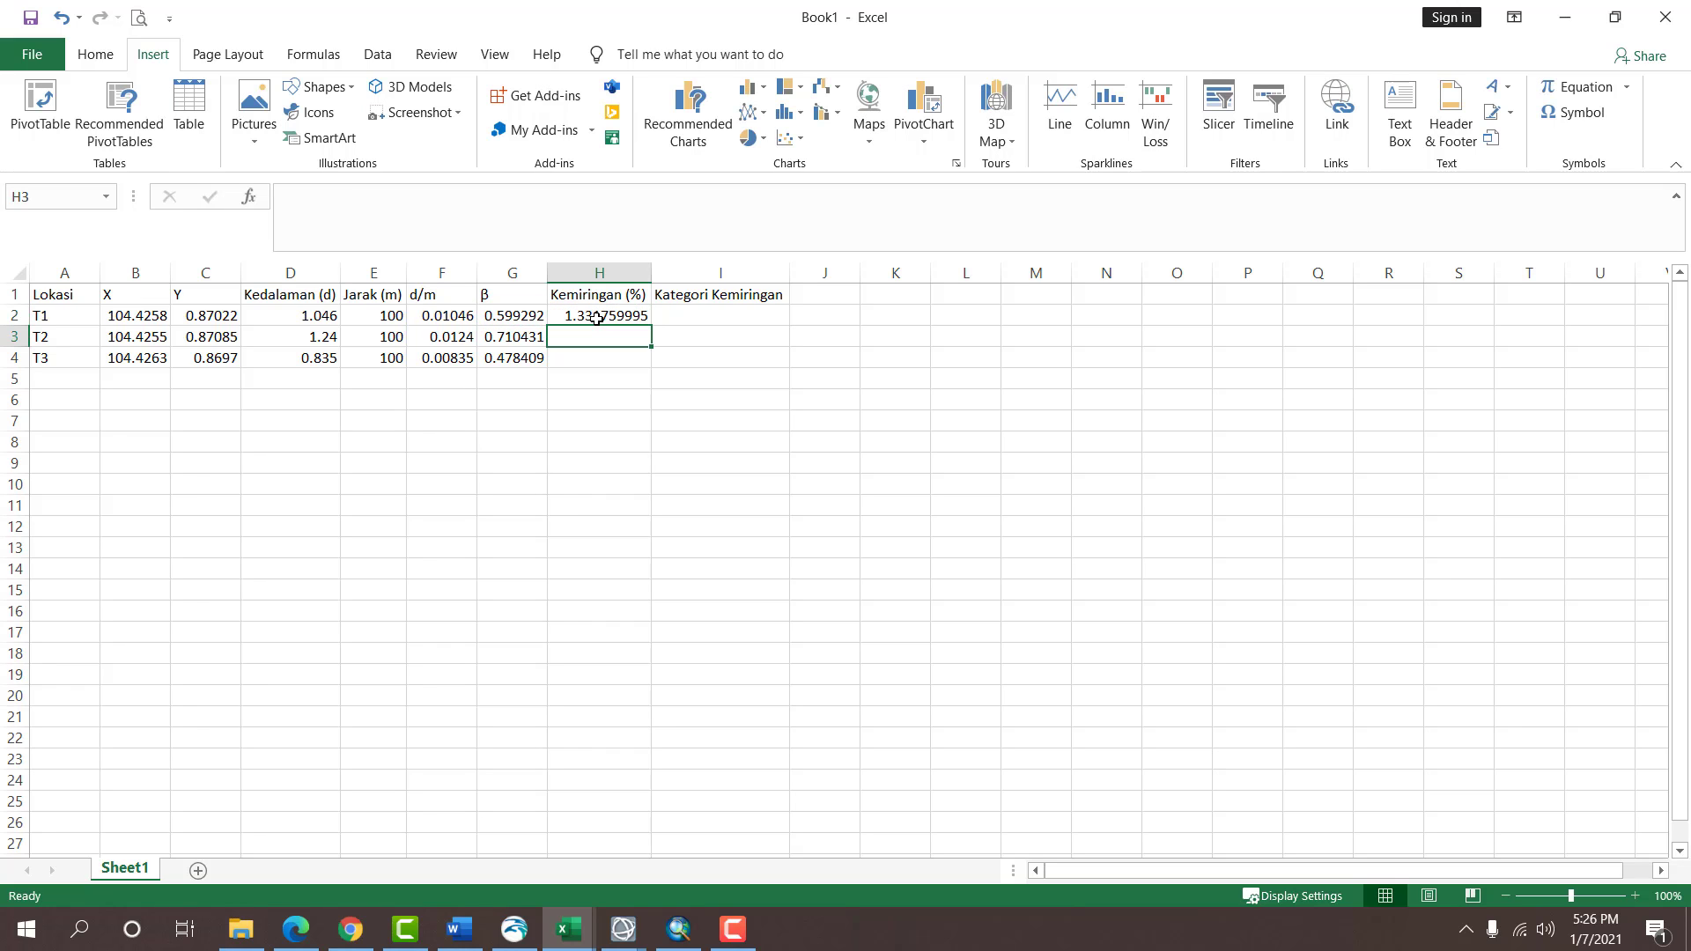
# Fill the Kemiringan (%) formula from H2 down to H4 for T2 and T3.
pyautogui.press('Up')
pyautogui.click(653, 330)
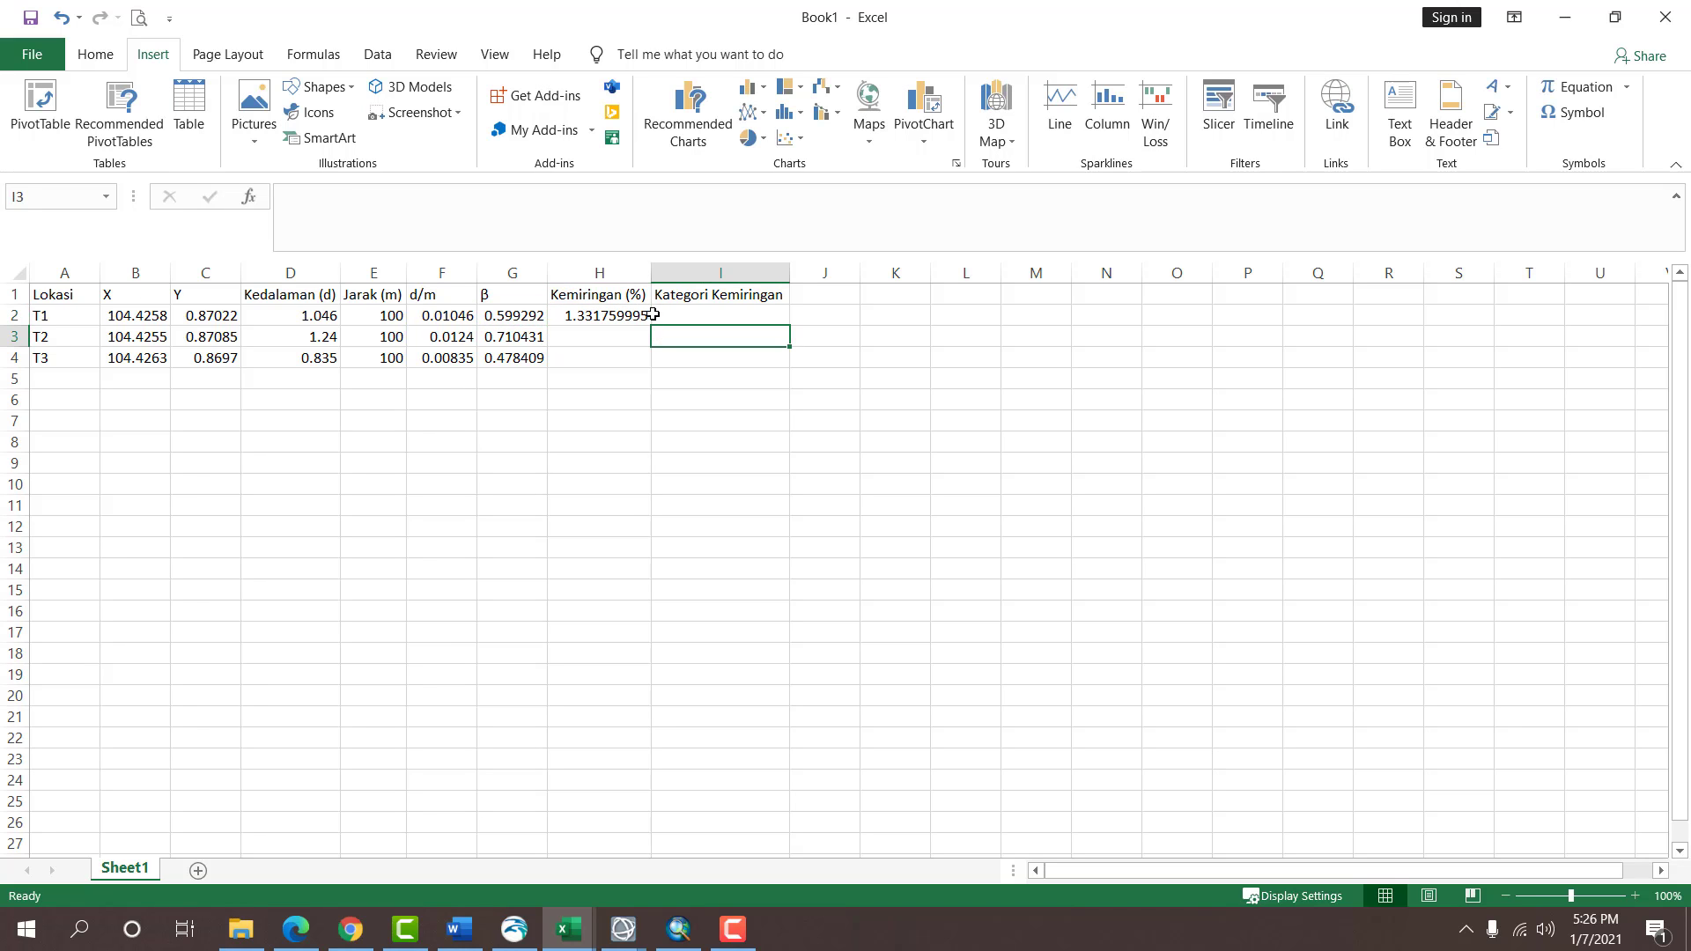
pyautogui.click(648, 318)
pyautogui.doubleClick(652, 326)
# Reduce the β and Kemiringan (%) values in G2:H4 to two decimal places.
pyautogui.moveTo(598, 323); pyautogui.dragTo(581, 361)
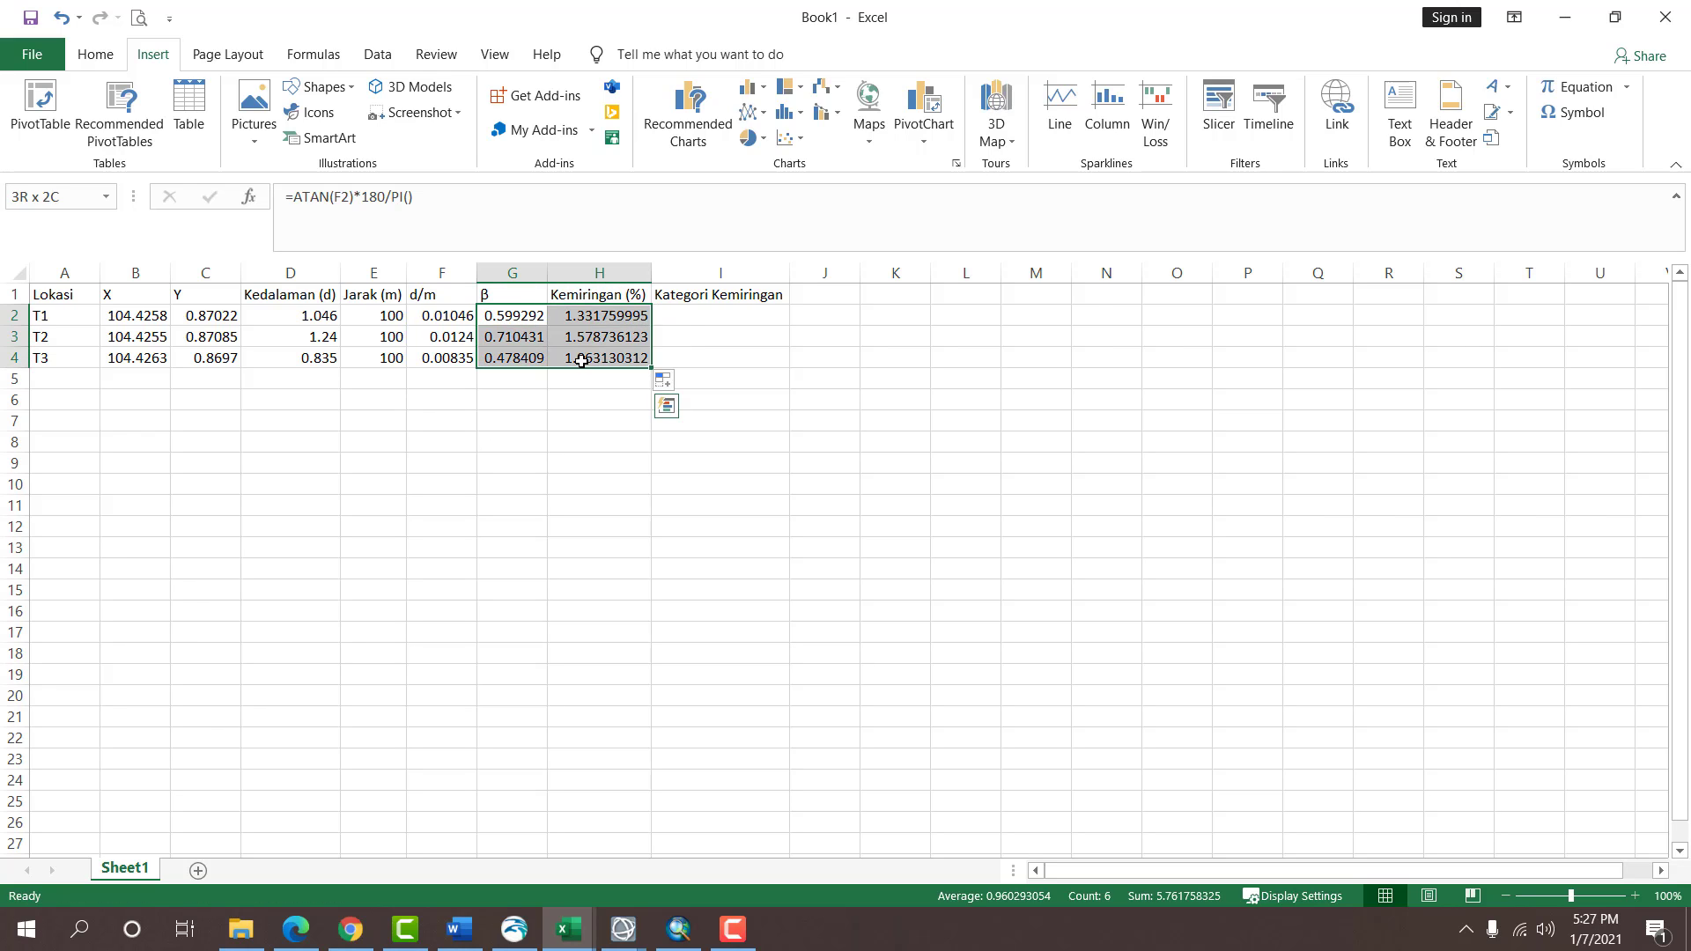
pyautogui.click(95, 55)
pyautogui.click(852, 132)
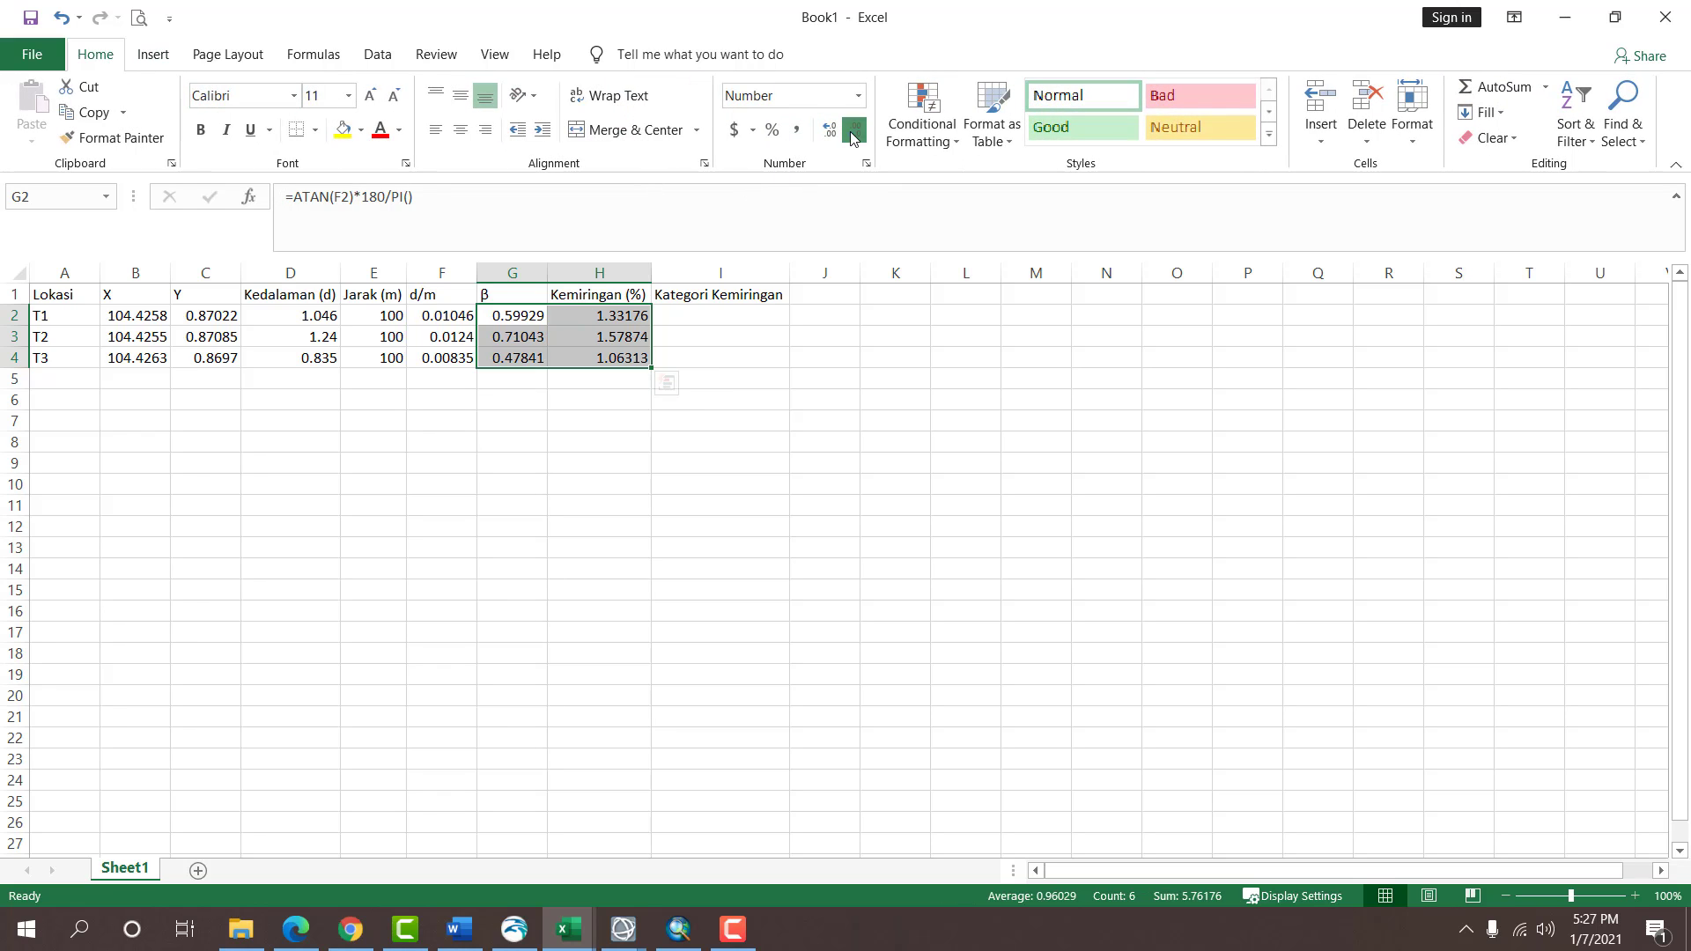
pyautogui.click(853, 133)
pyautogui.click(853, 132)
pyautogui.click(853, 134)
pyautogui.click(725, 340)
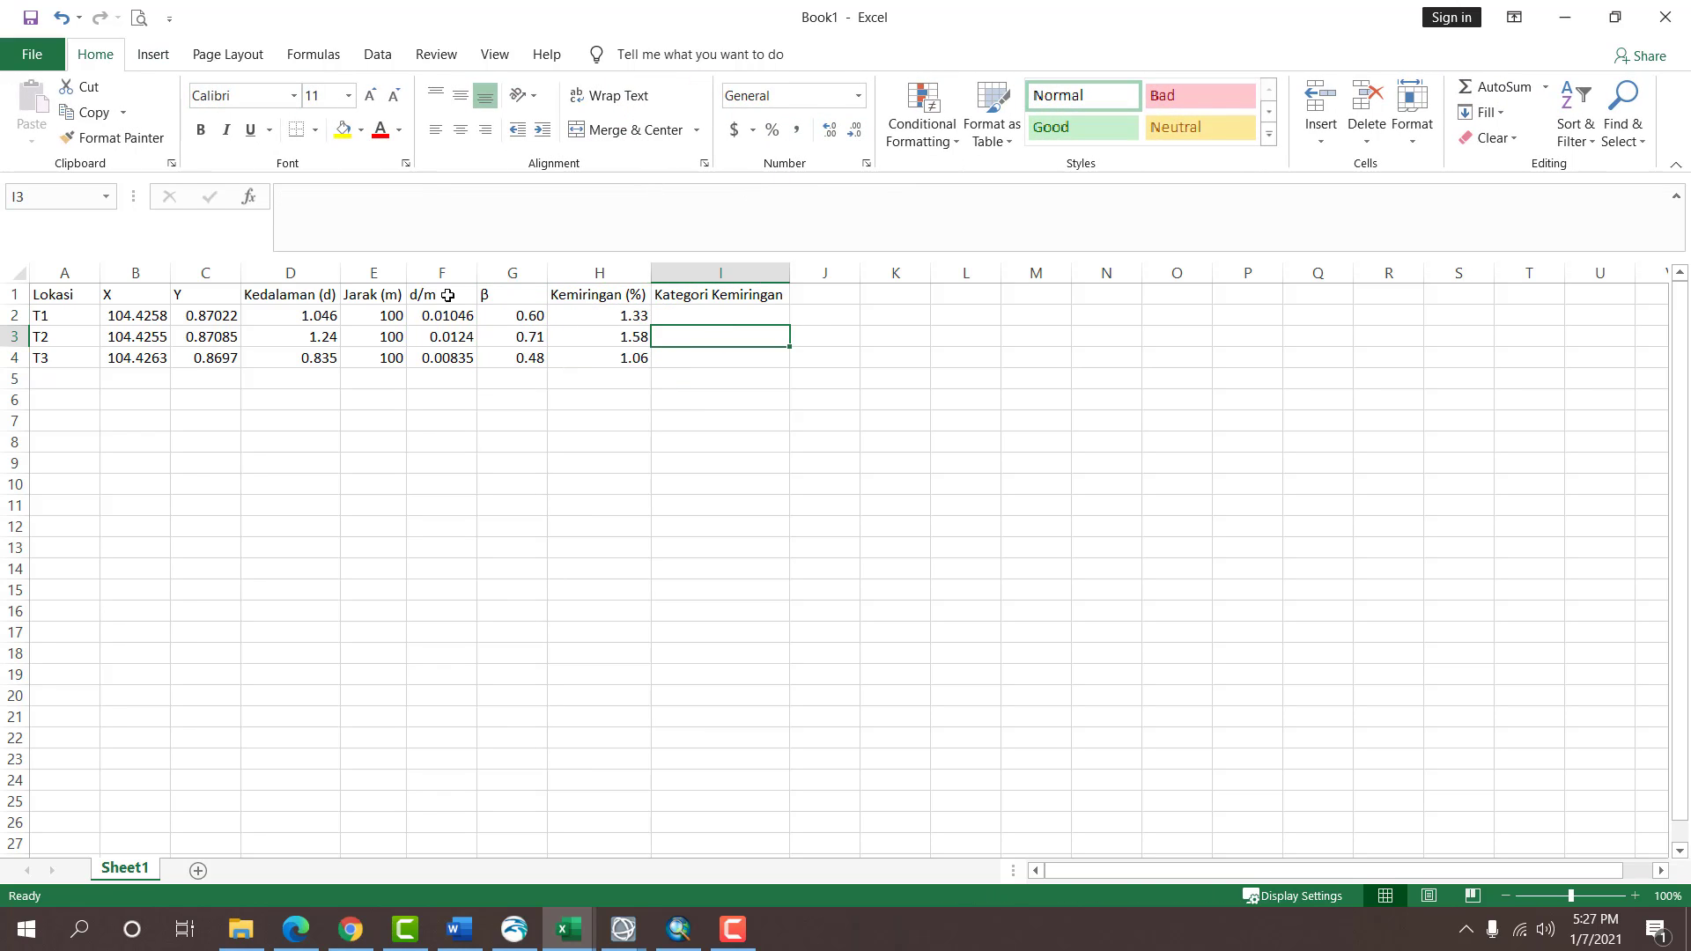
# AutoFit the width of every column in the sheet to its contents.
pyautogui.click(27, 273)
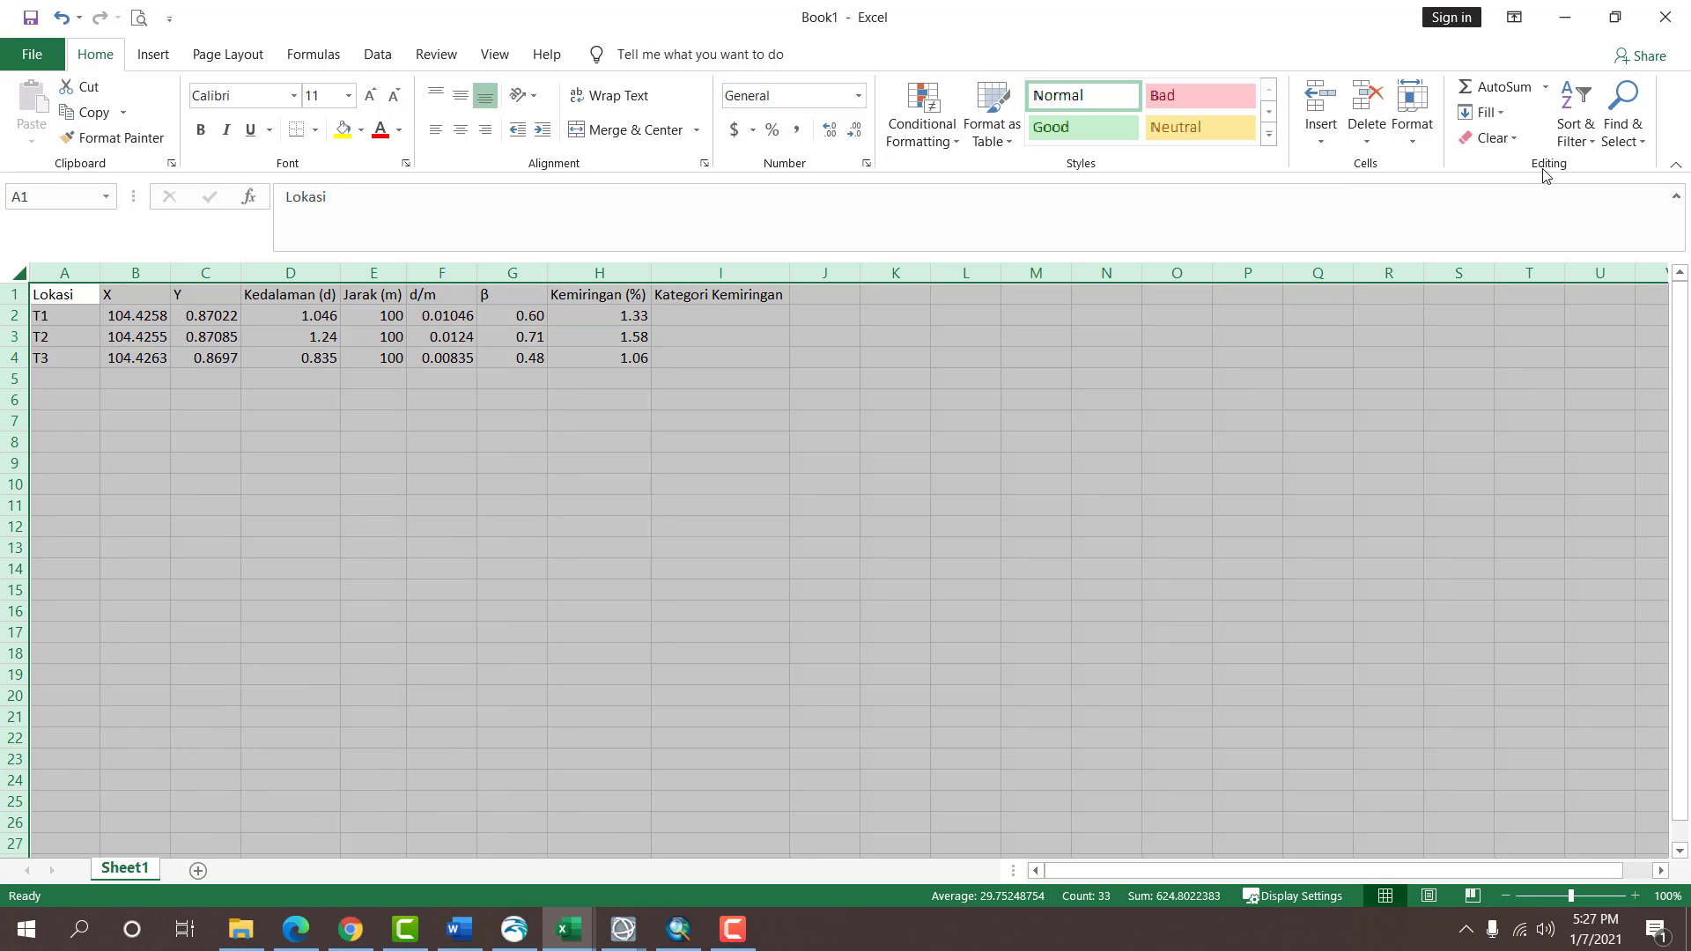
pyautogui.click(1412, 113)
pyautogui.click(1481, 275)
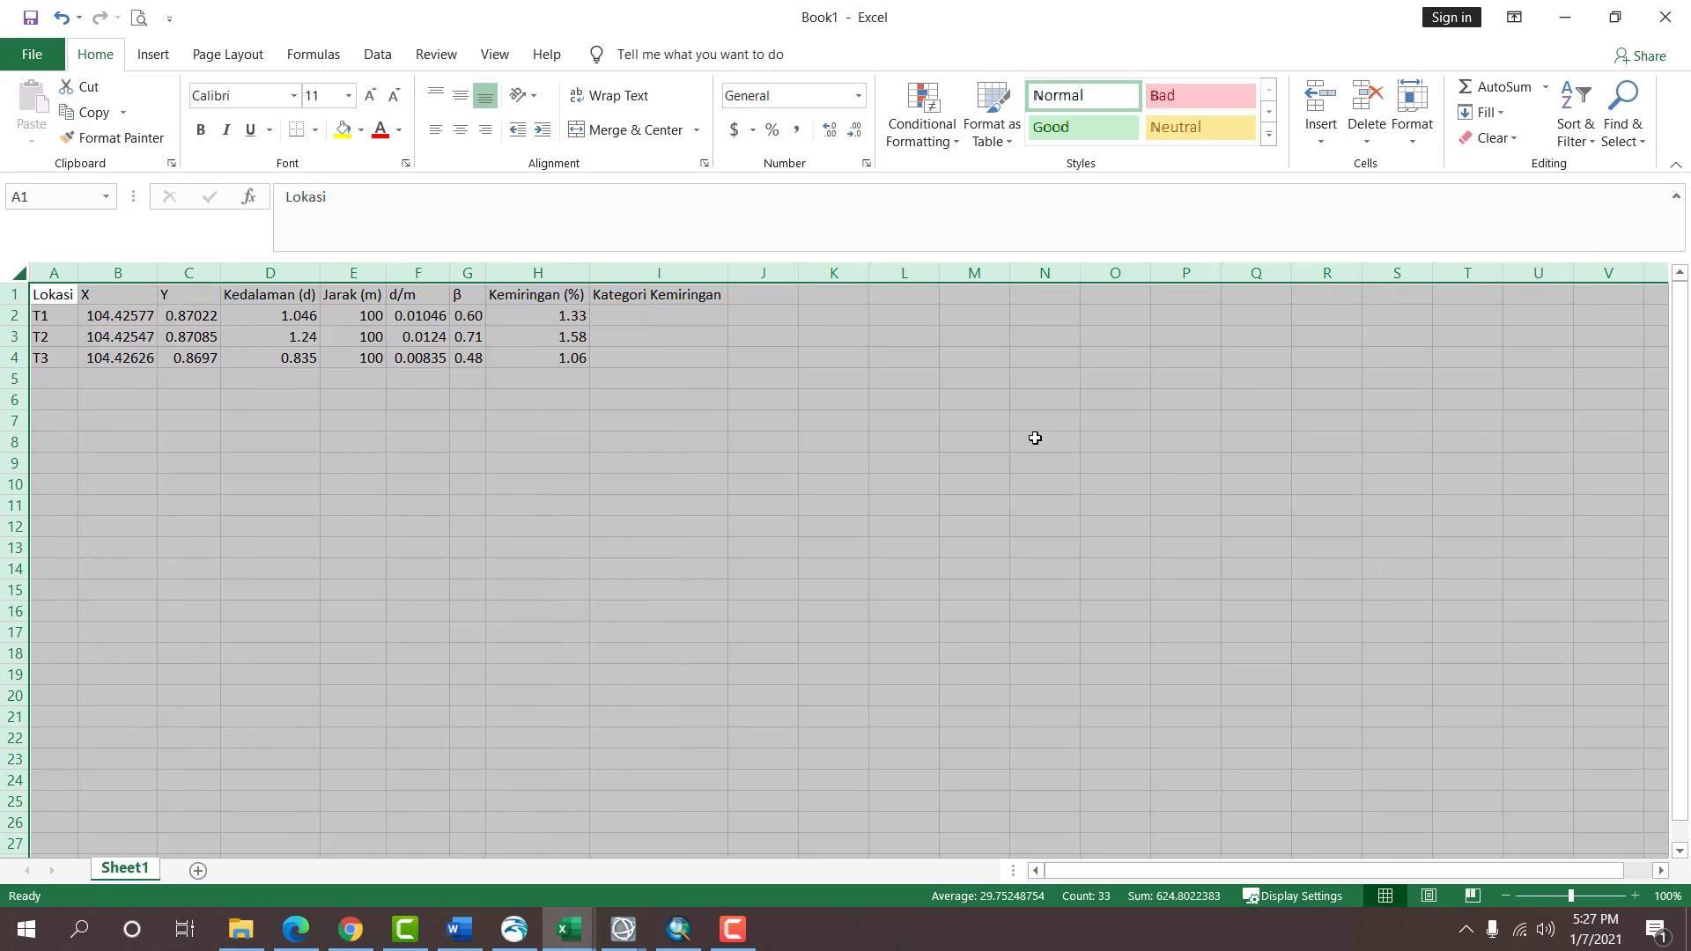
pyautogui.click(1035, 438)
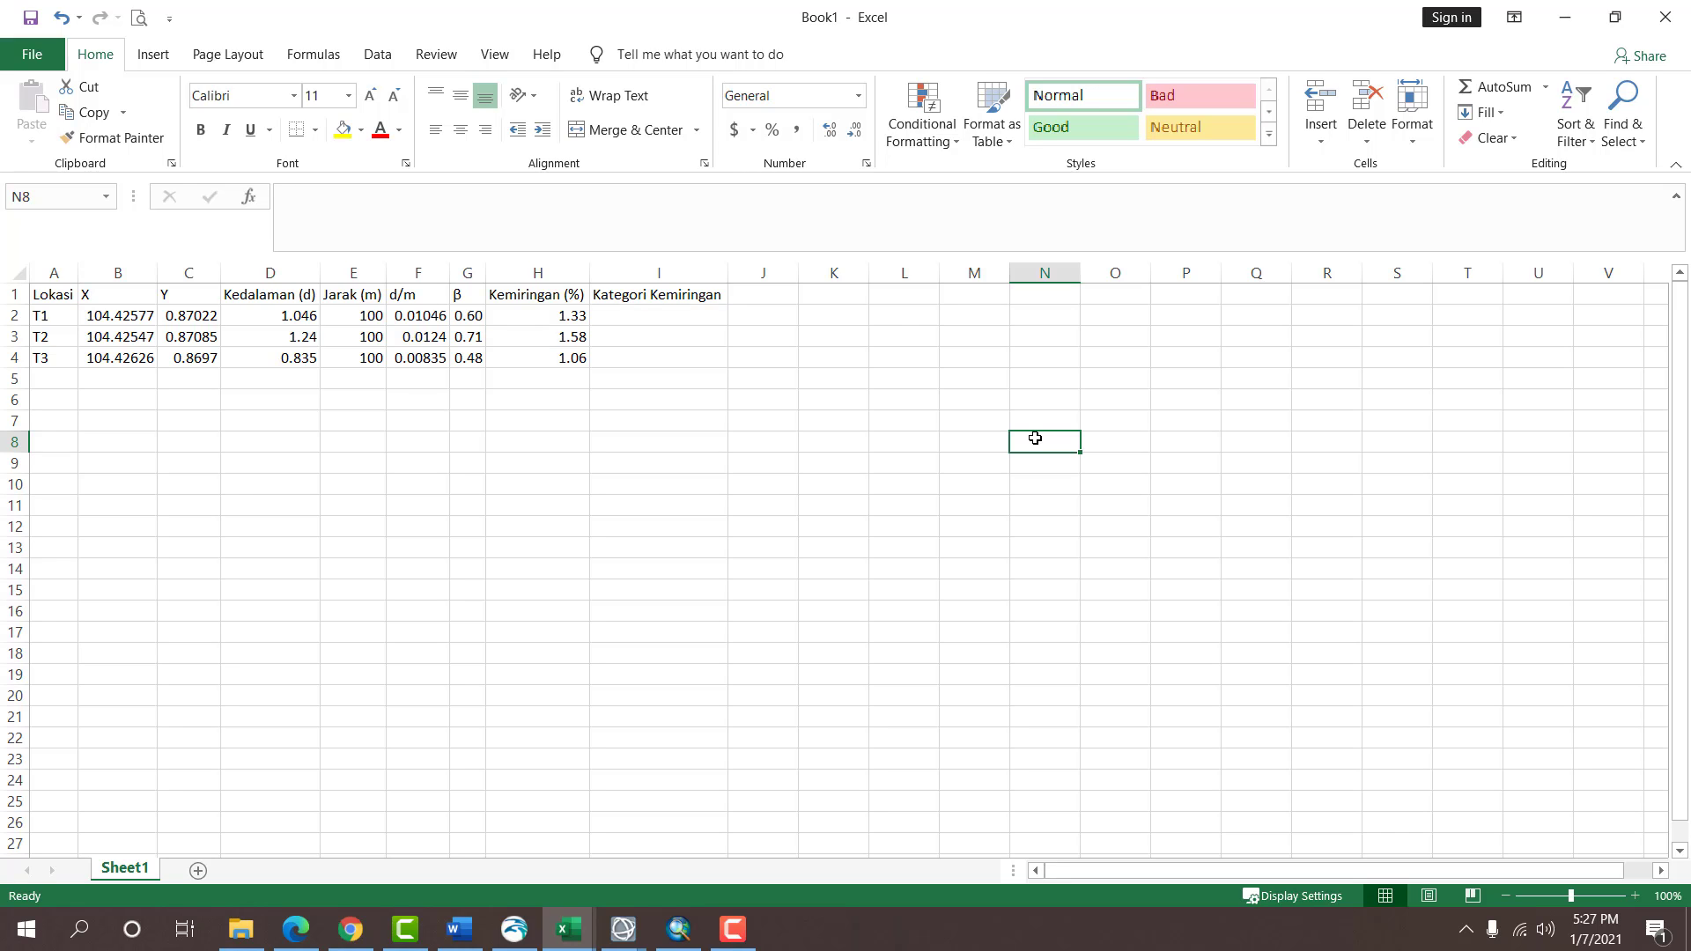
# Enter =IF(H2>140,("Terjal"),IF(H2>56,("Sangat Curam"),IF(H2>21,("Curam"),IF(H2>14,("Sangat Miring"),IF(H2>8,("Miring"),IF(H2>3,("Landai"),("Datar"))))))) in I2 and fill down to I4.
pyautogui.click(669, 319)
pyautogui.hotkey('alt', 'Tab')
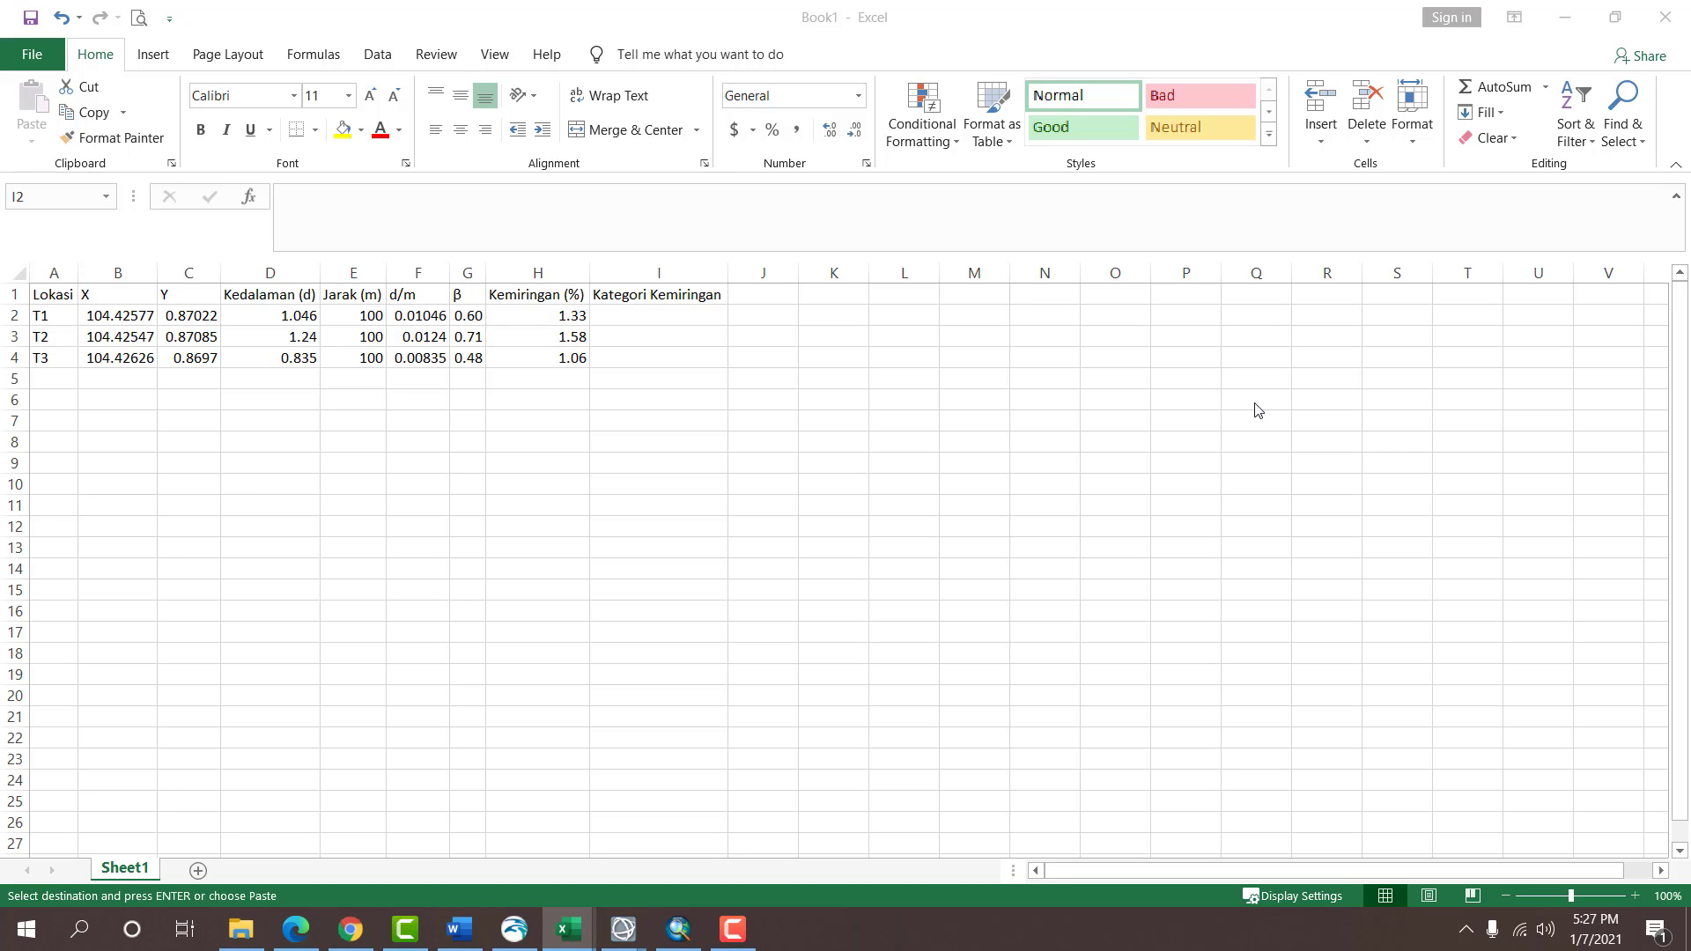
pyautogui.click(690, 320)
pyautogui.write('=IF(H2>140,("Terjal"),IF(H2>56,("Sangat Curam"),IF(H2>21,("Curam"),IF(H2>14,("Sangat Miring"),IF(H2>8,("Miring"),IF(H2>3,("Landai"),("Datar")))))))')
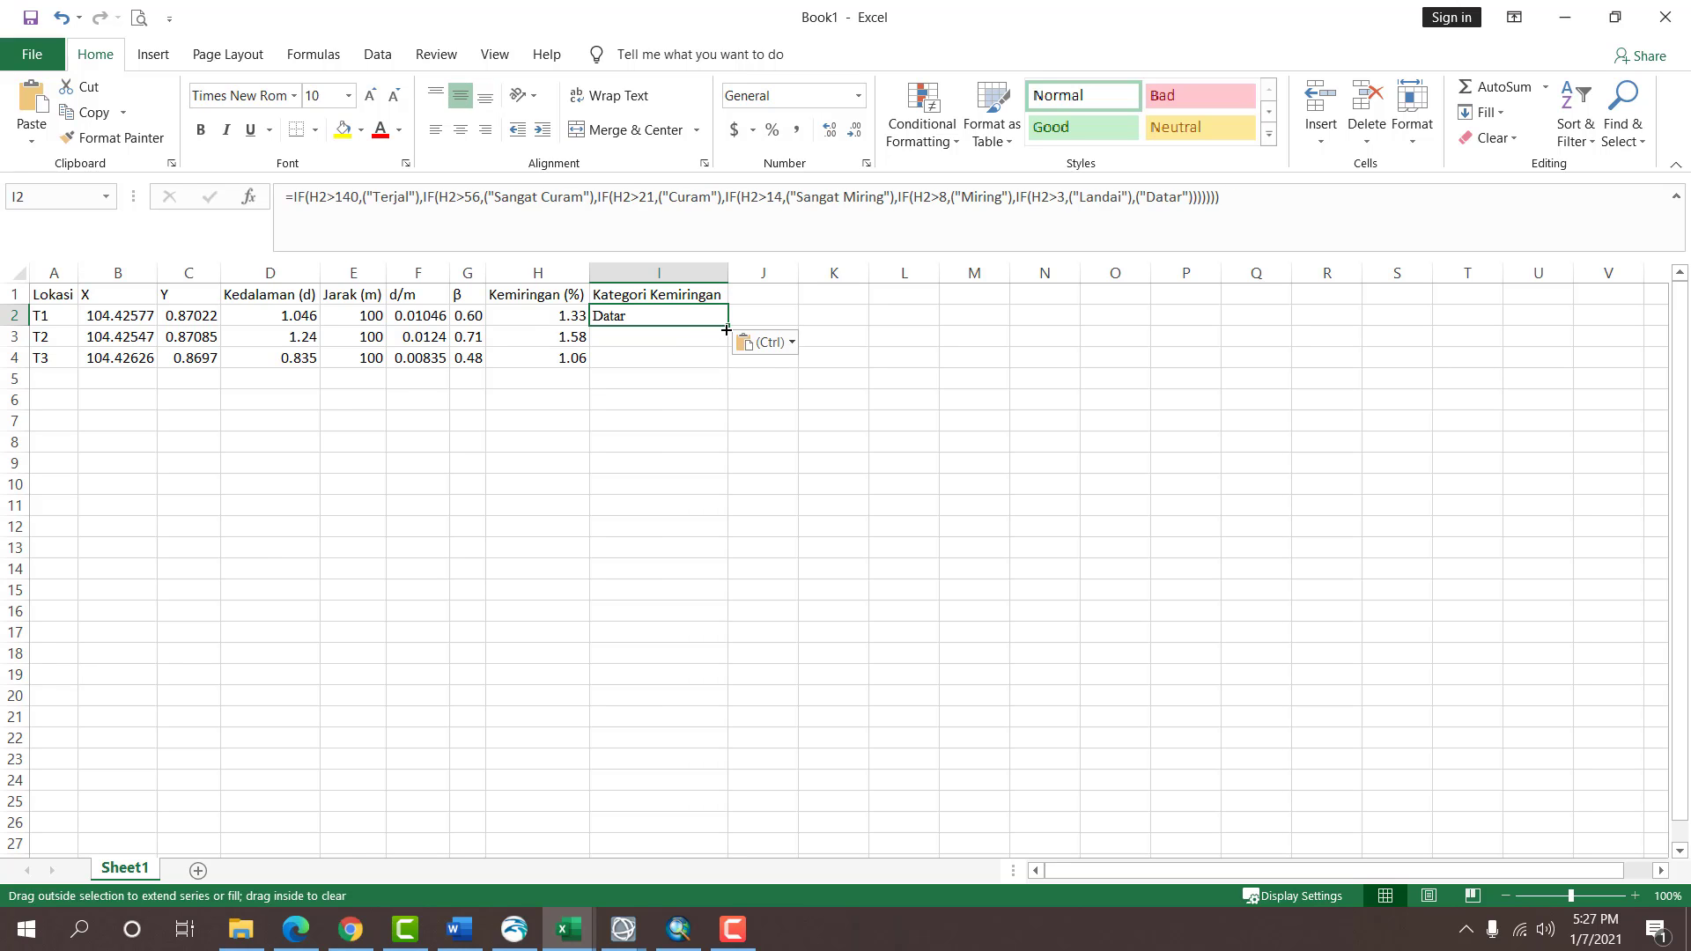
pyautogui.doubleClick(724, 329)
# Set the whole sheet's font to Times New Roman, size 12, and AutoFit the columns to the enlarged text.
pyautogui.click(18, 272)
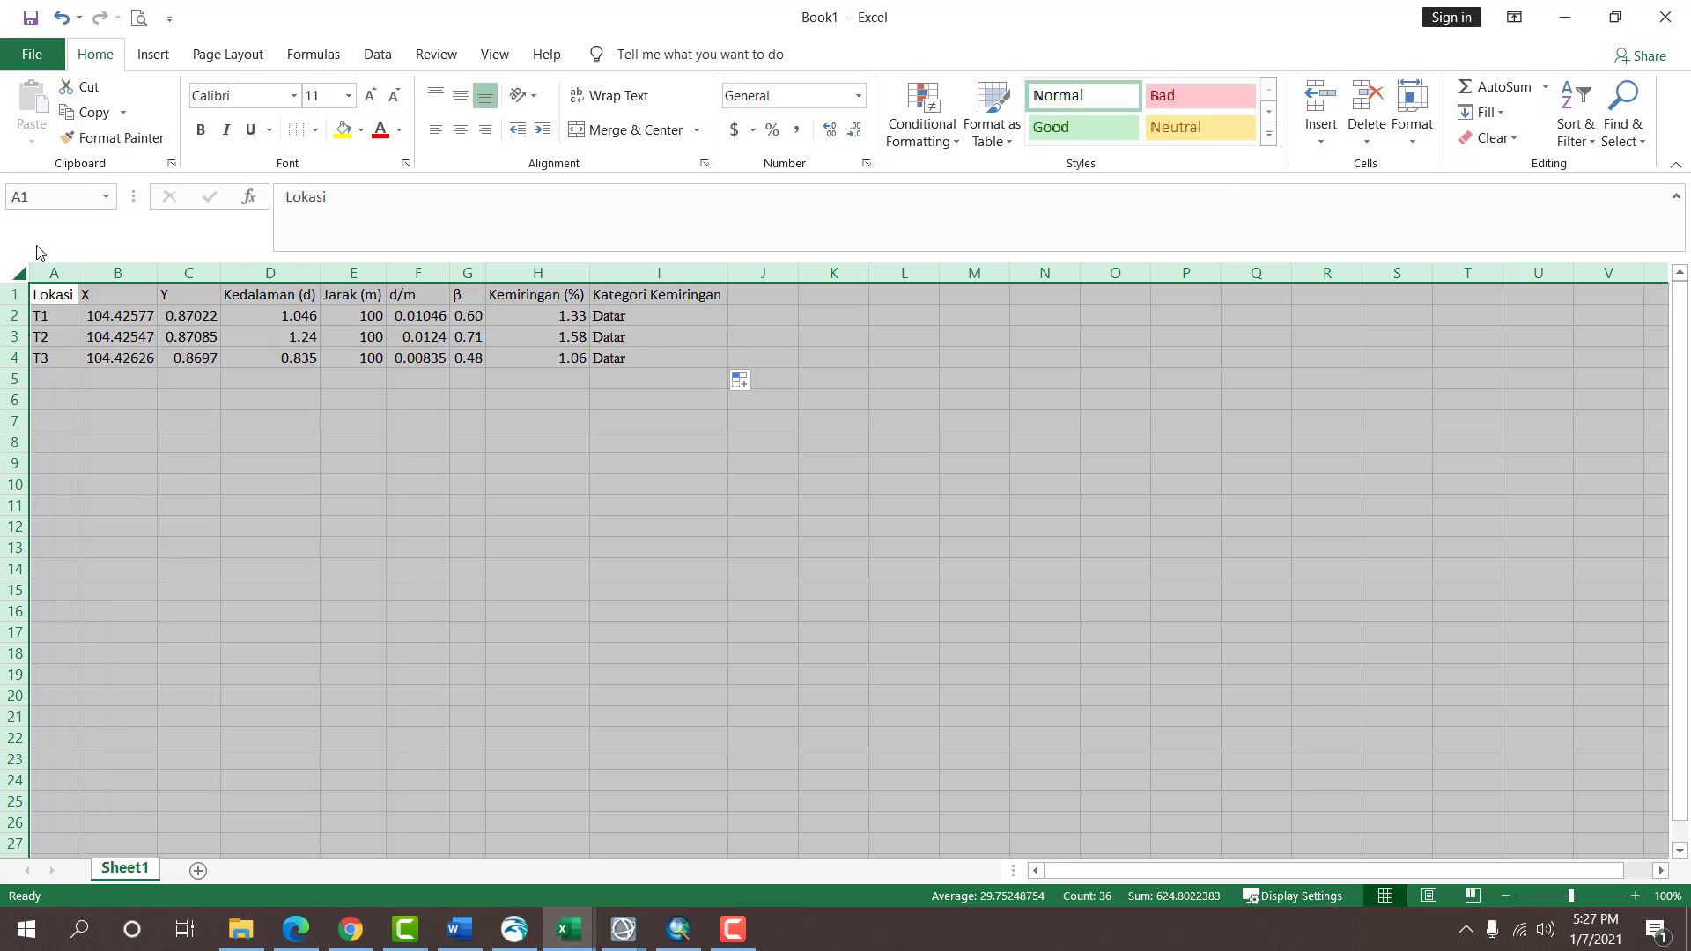
pyautogui.click(238, 98)
pyautogui.write('Times New Roman')
pyautogui.press('Return')
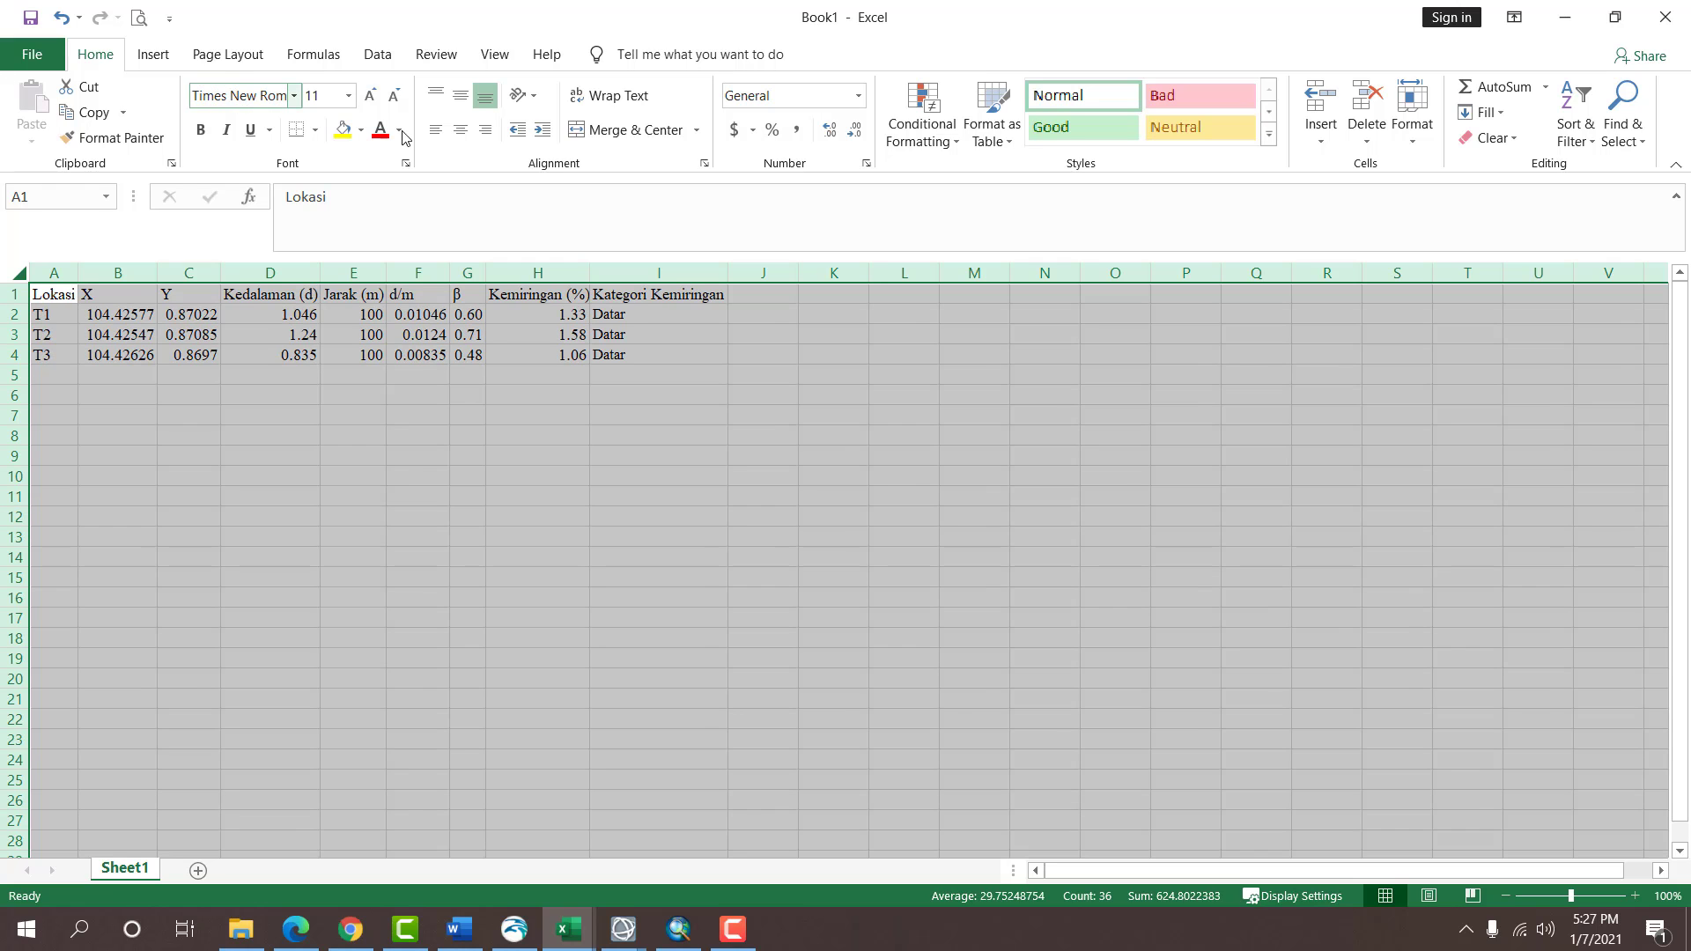
pyautogui.click(371, 97)
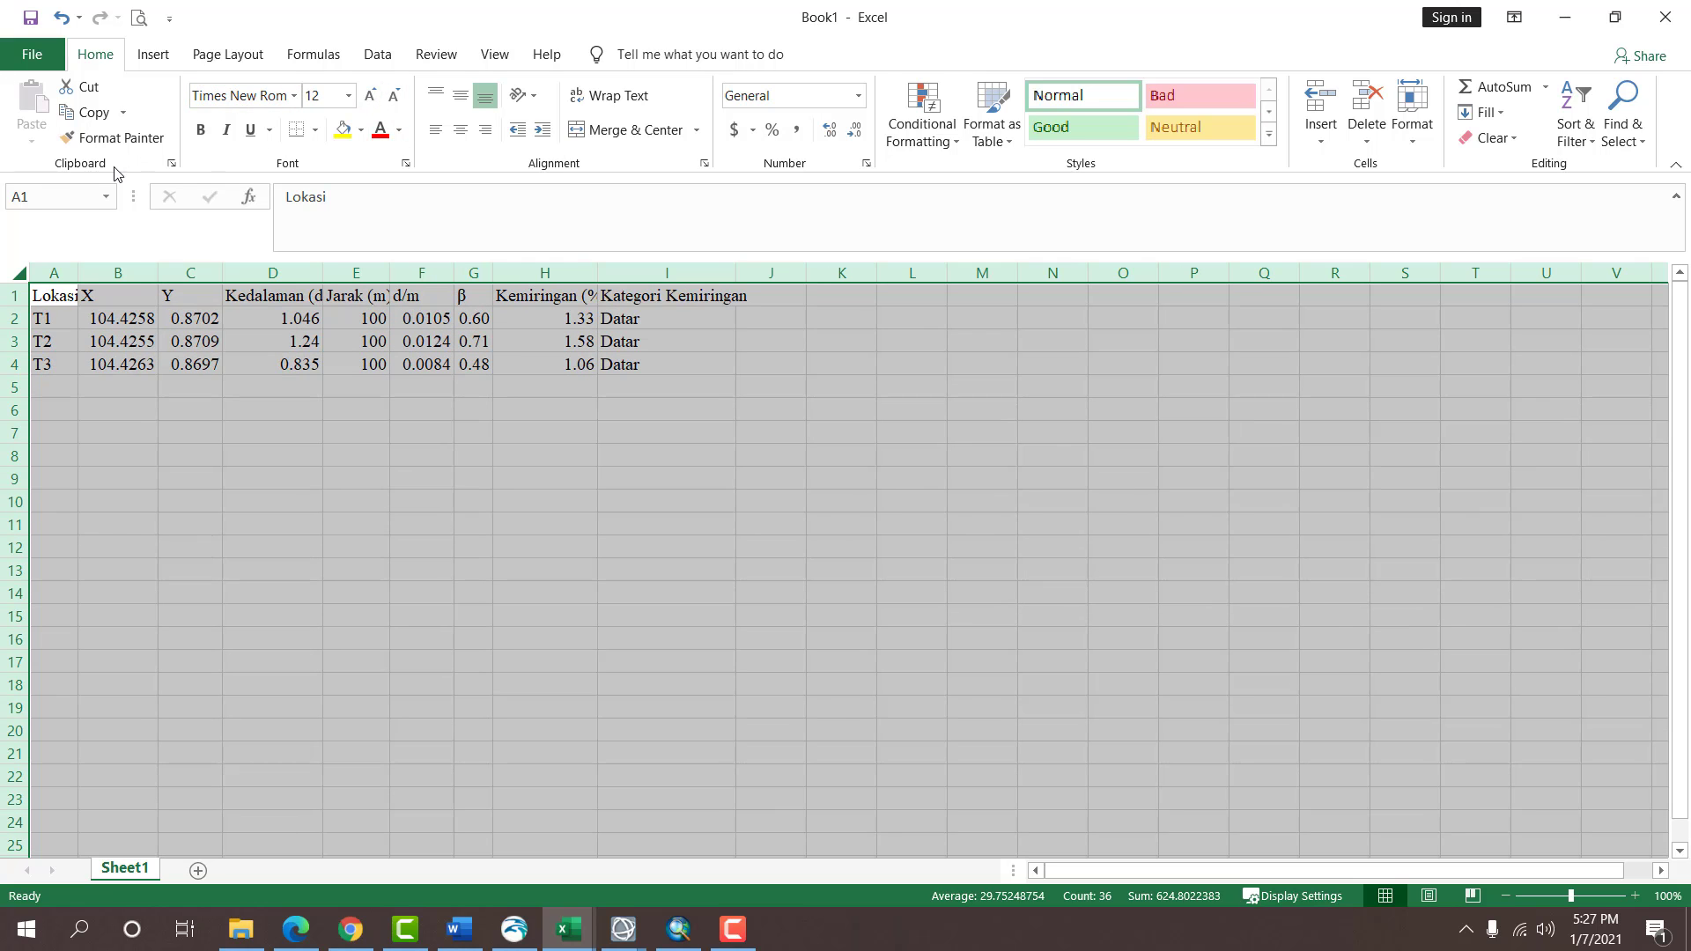
pyautogui.click(1416, 108)
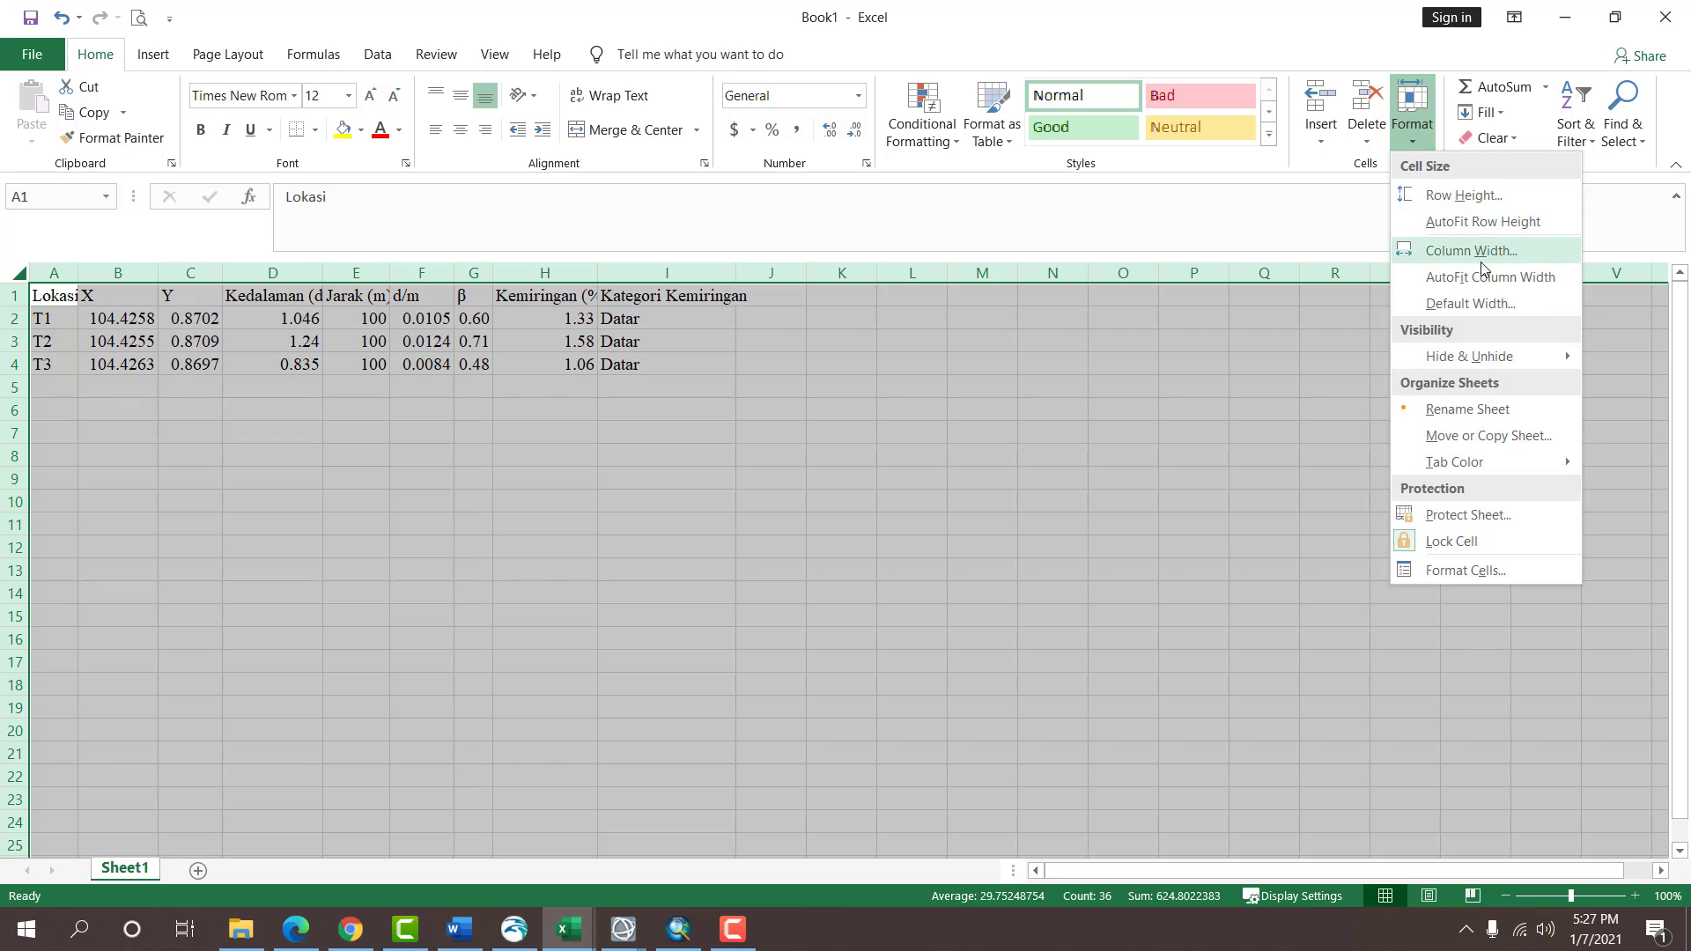
pyautogui.click(1489, 276)
pyautogui.click(918, 501)
pyautogui.click(755, 322)
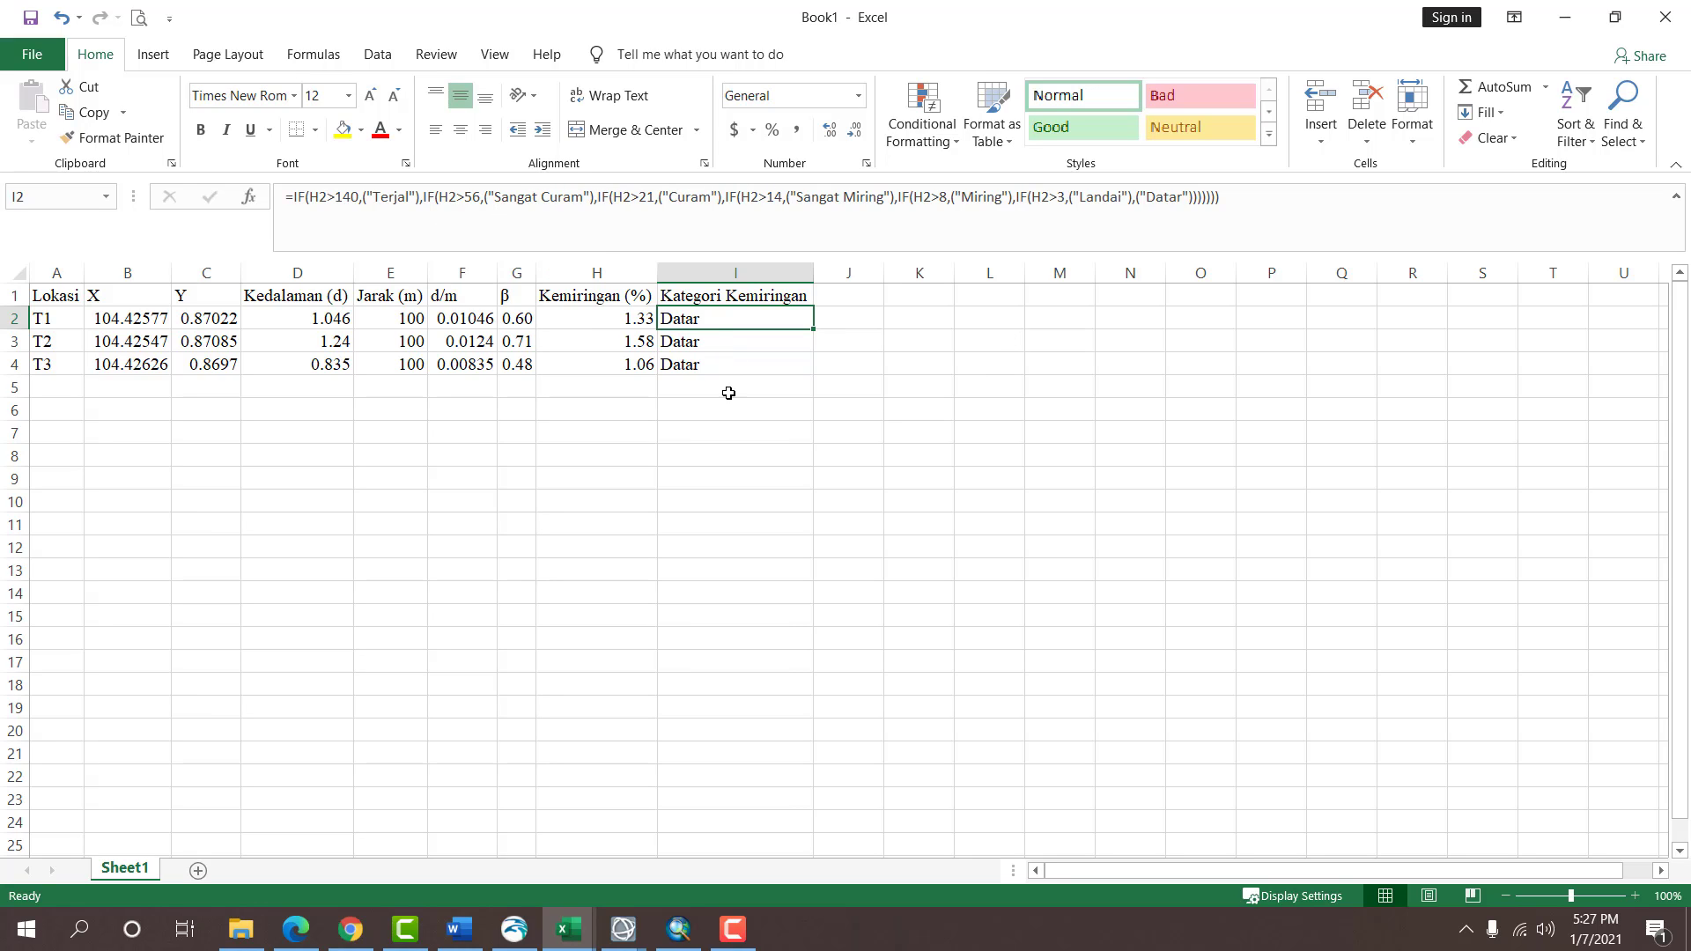
# Save the workbook as DataKemiringan in the Downloads > Documents > DATA PSPL > MODUL PERUBAHAN PANTAI folder.
pyautogui.hotkey('ctrl', 's')
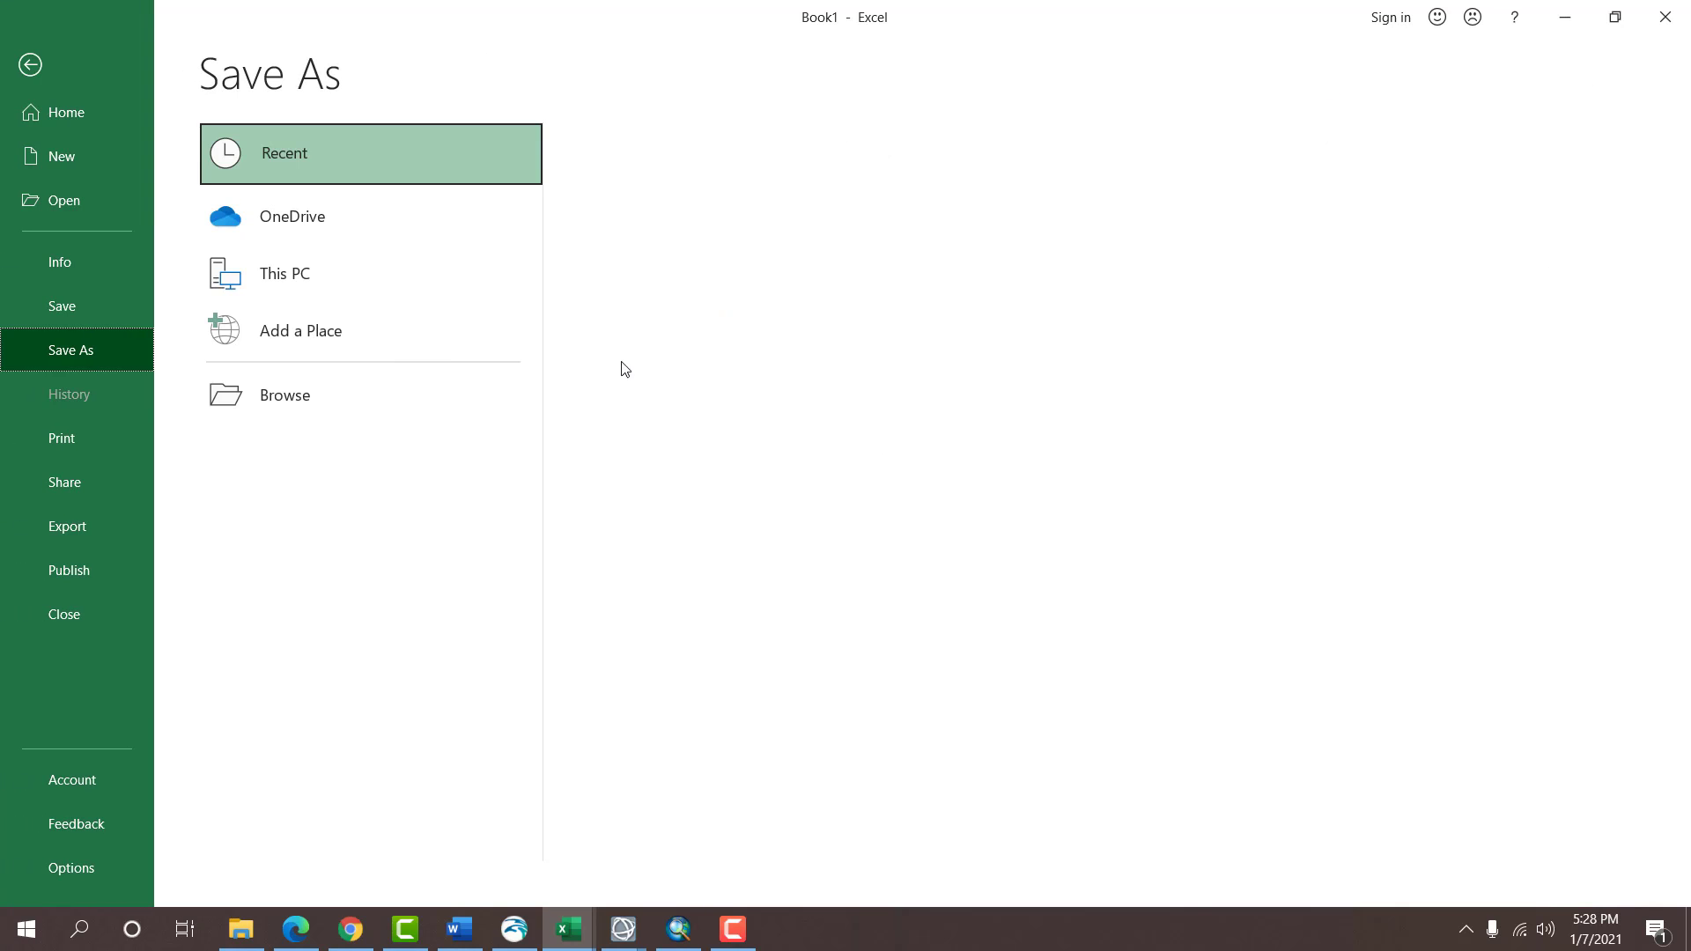
pyautogui.click(288, 414)
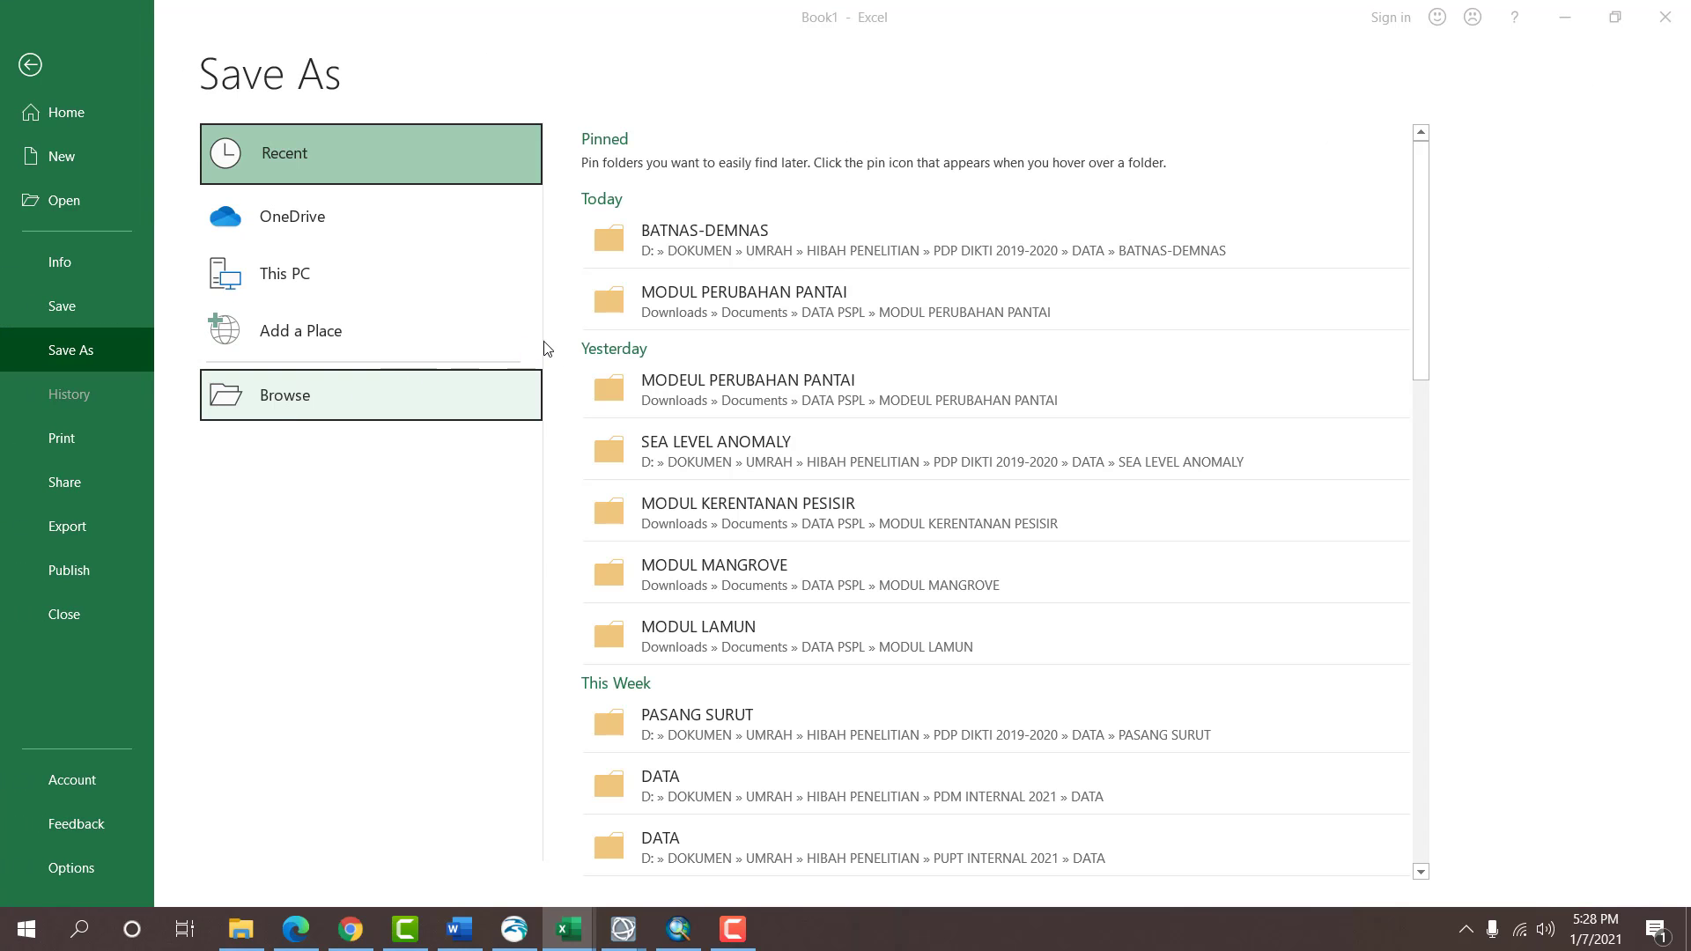
pyautogui.click(117, 238)
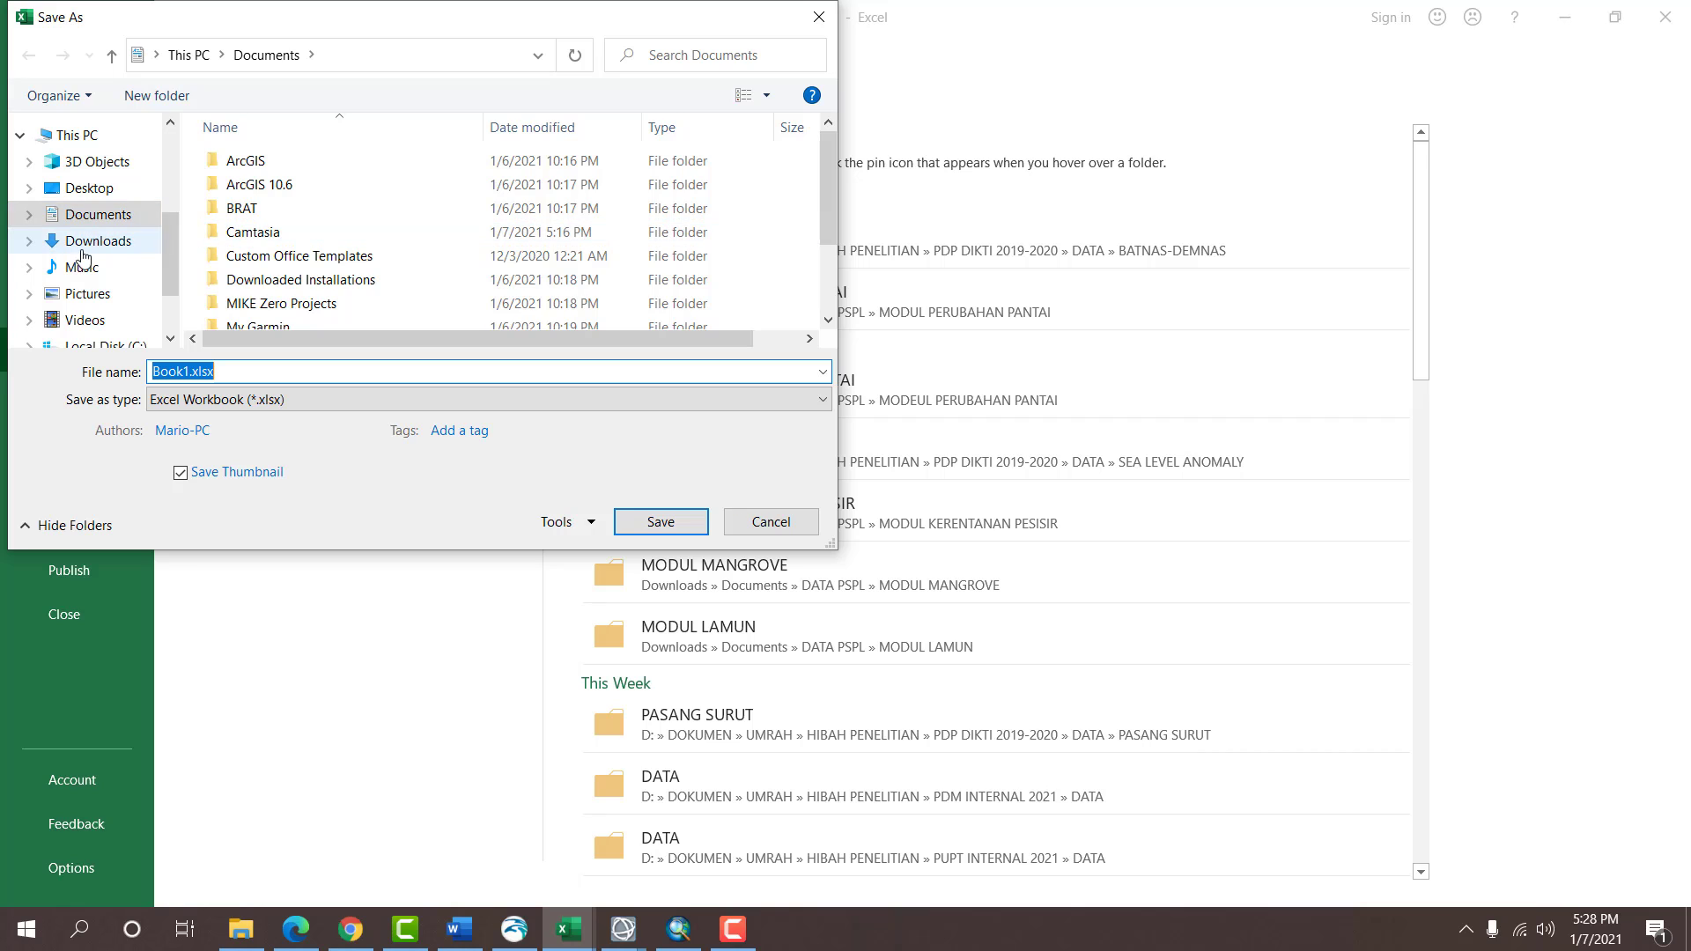
pyautogui.doubleClick(271, 234)
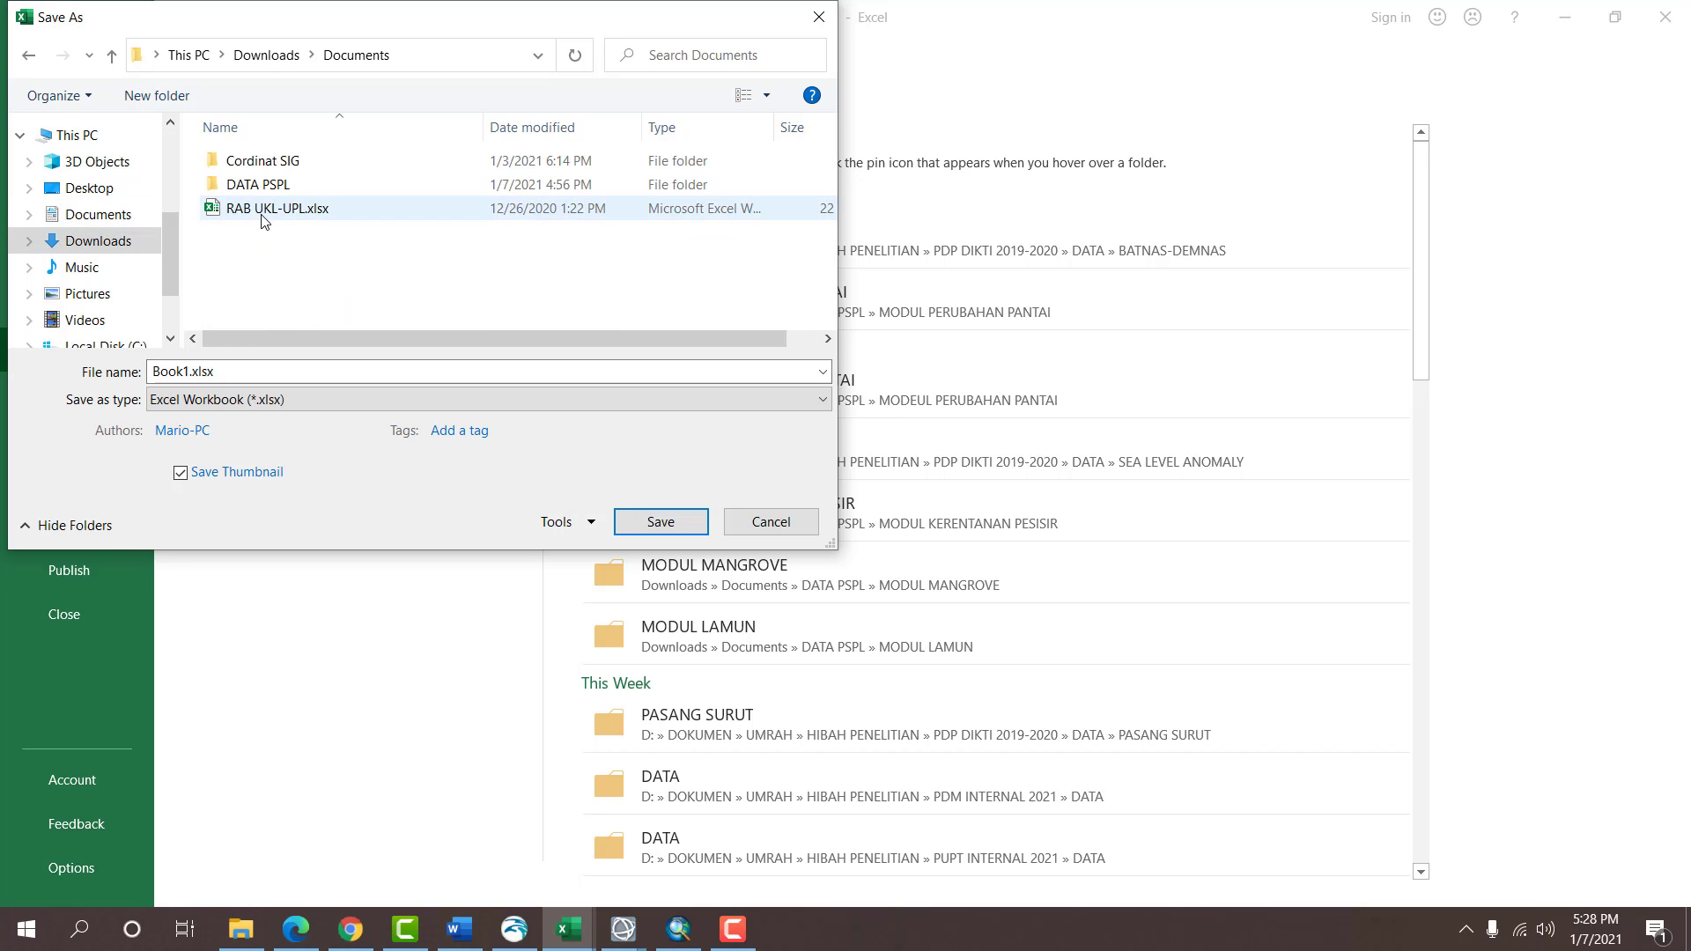
pyautogui.doubleClick(264, 184)
pyautogui.doubleClick(317, 257)
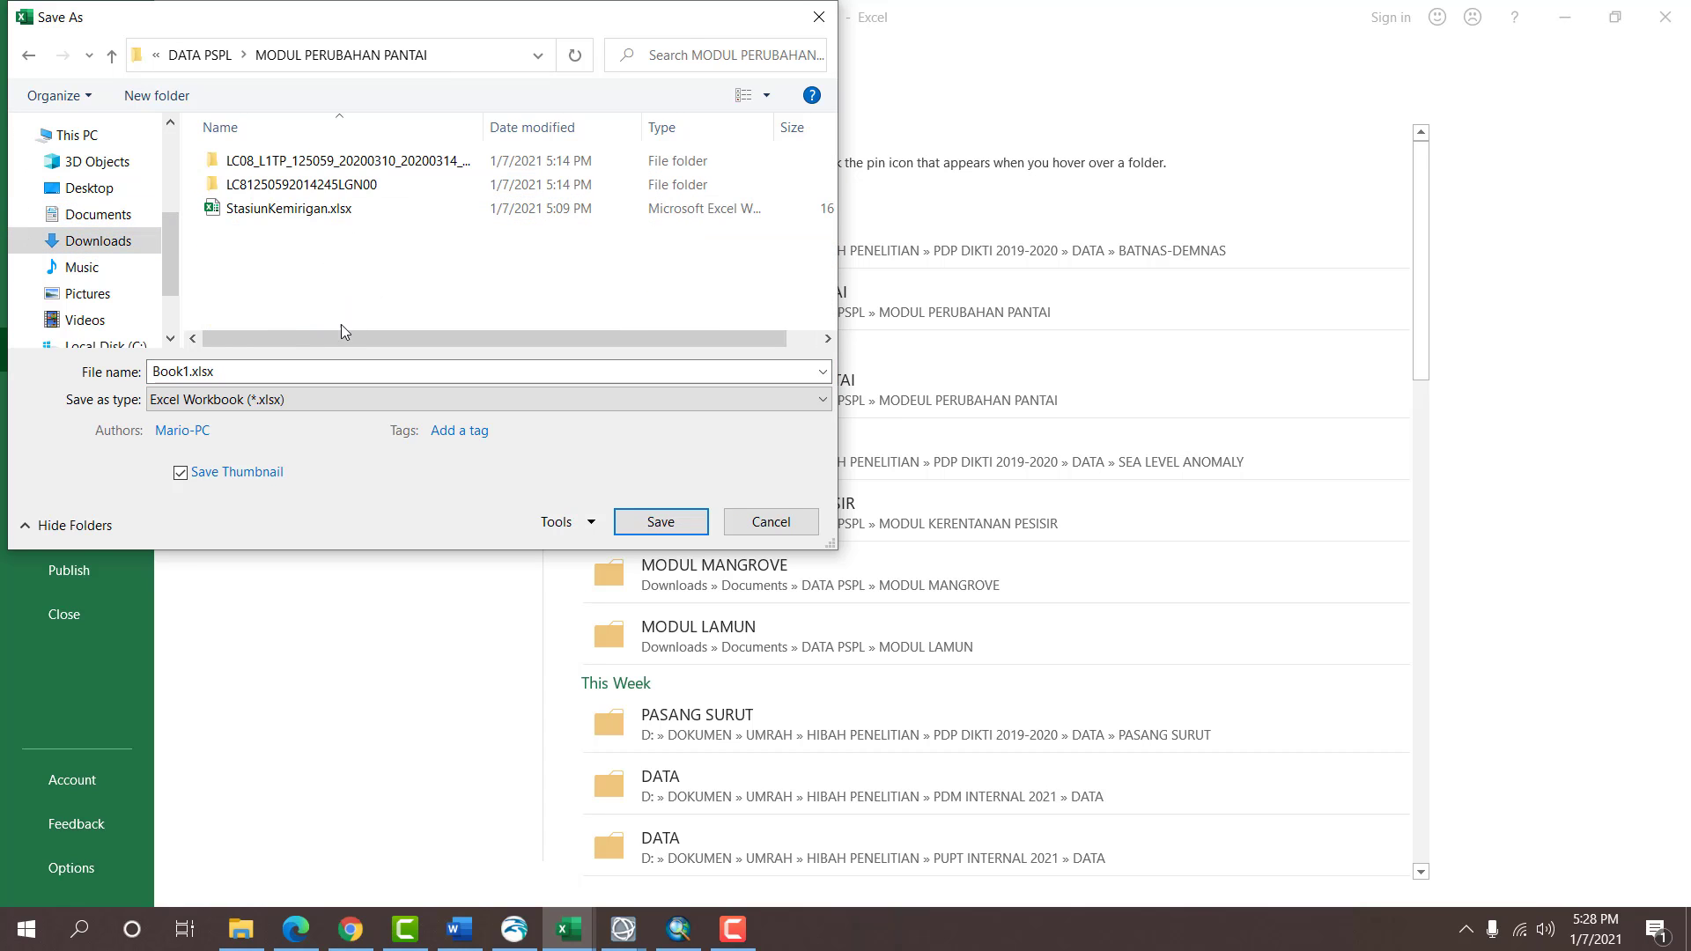
pyautogui.click(308, 374)
pyautogui.write('Da')
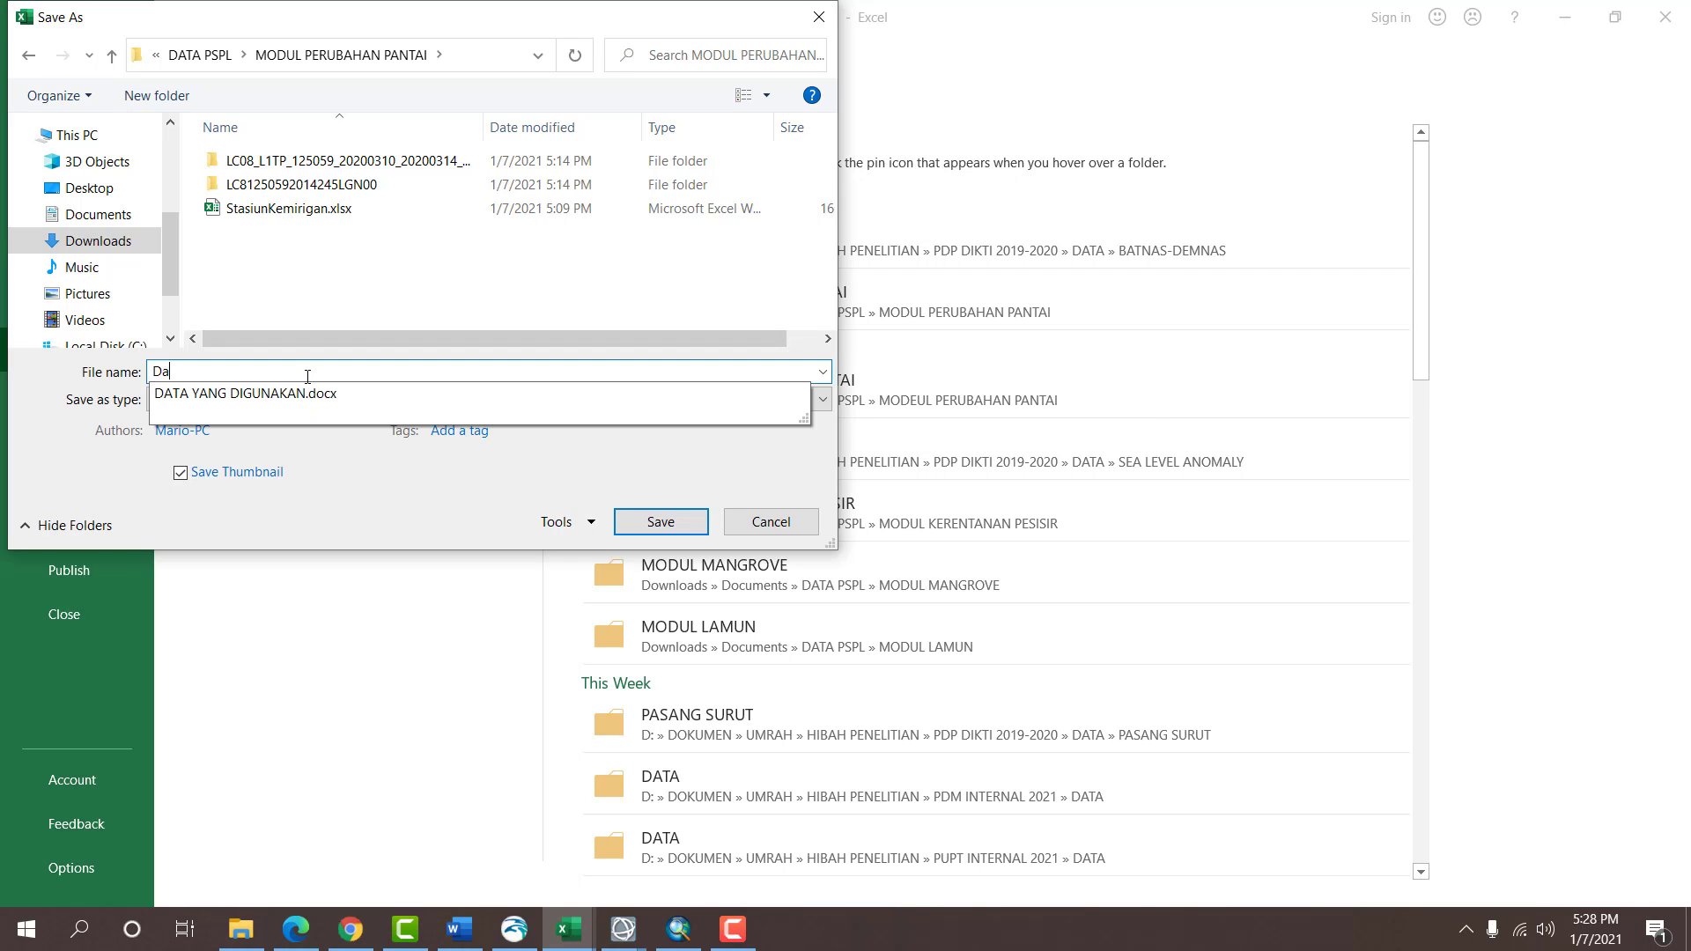
pyautogui.write('taKemiringan')
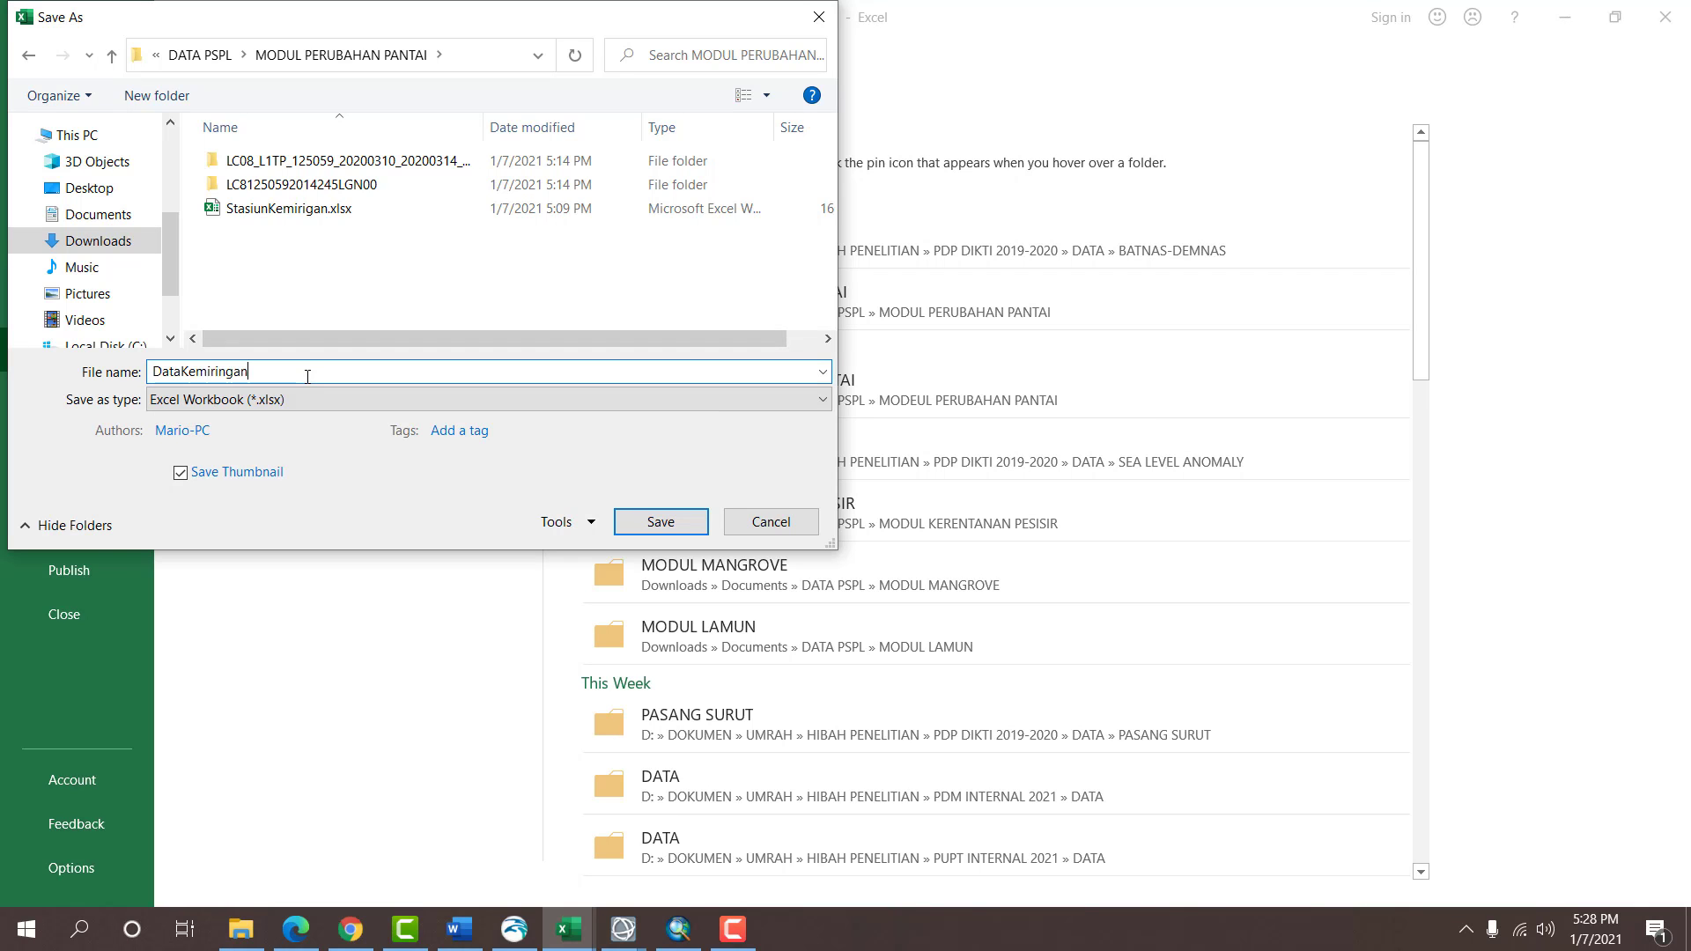
pyautogui.press('Return')
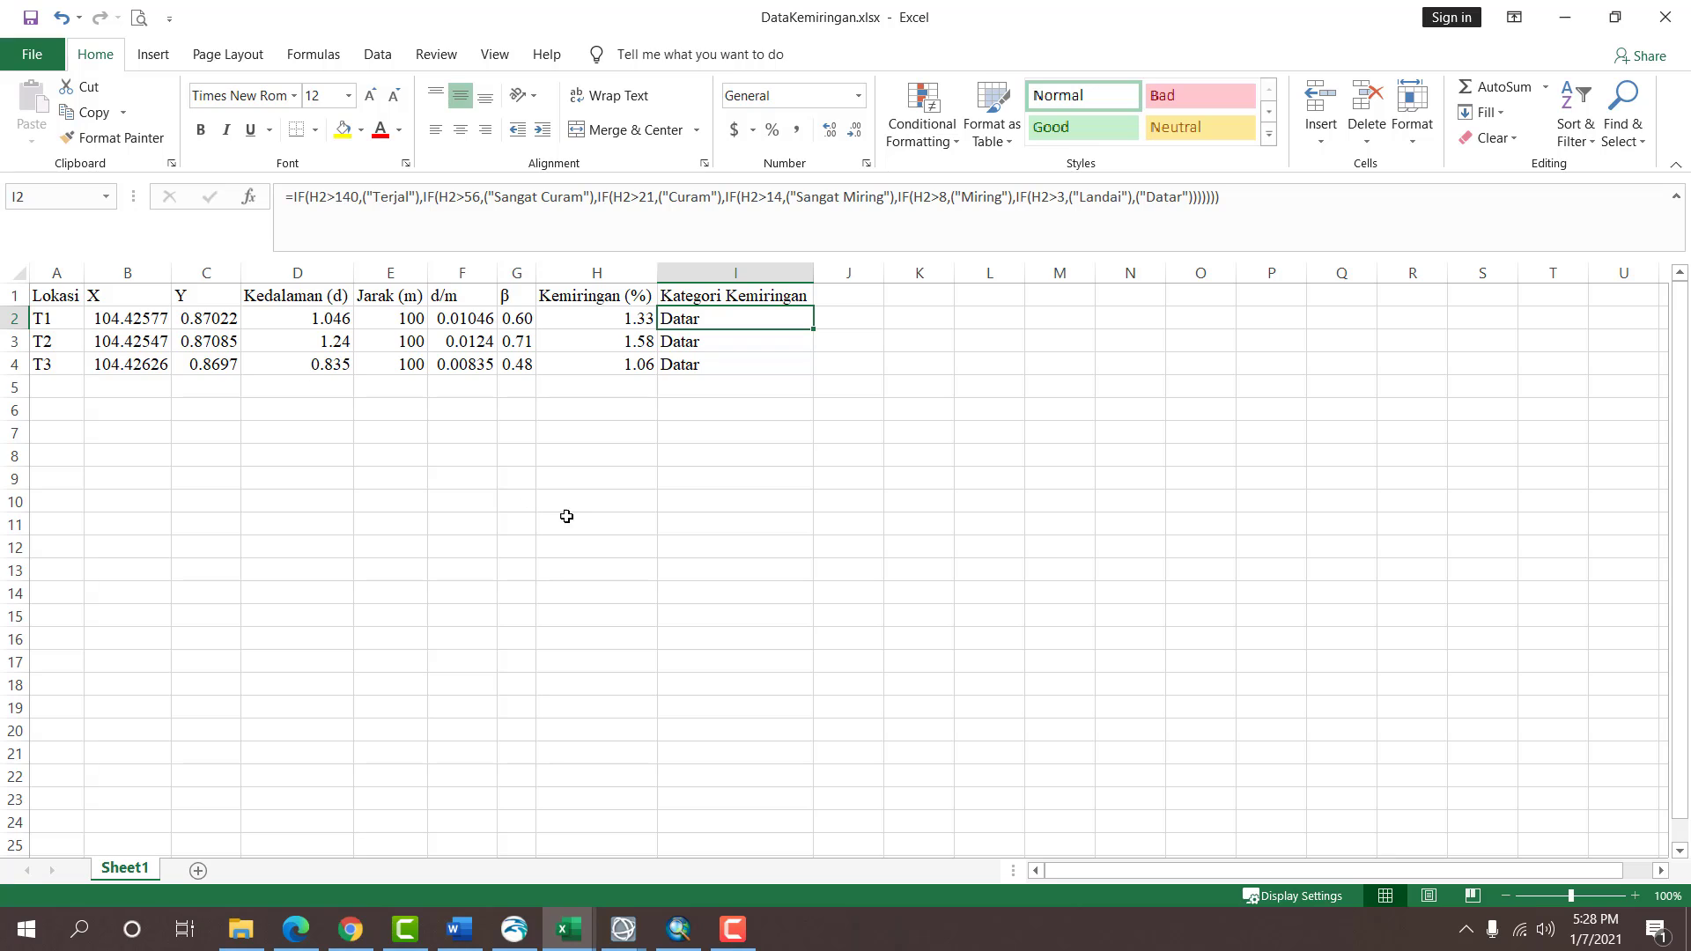
pyautogui.click(570, 521)
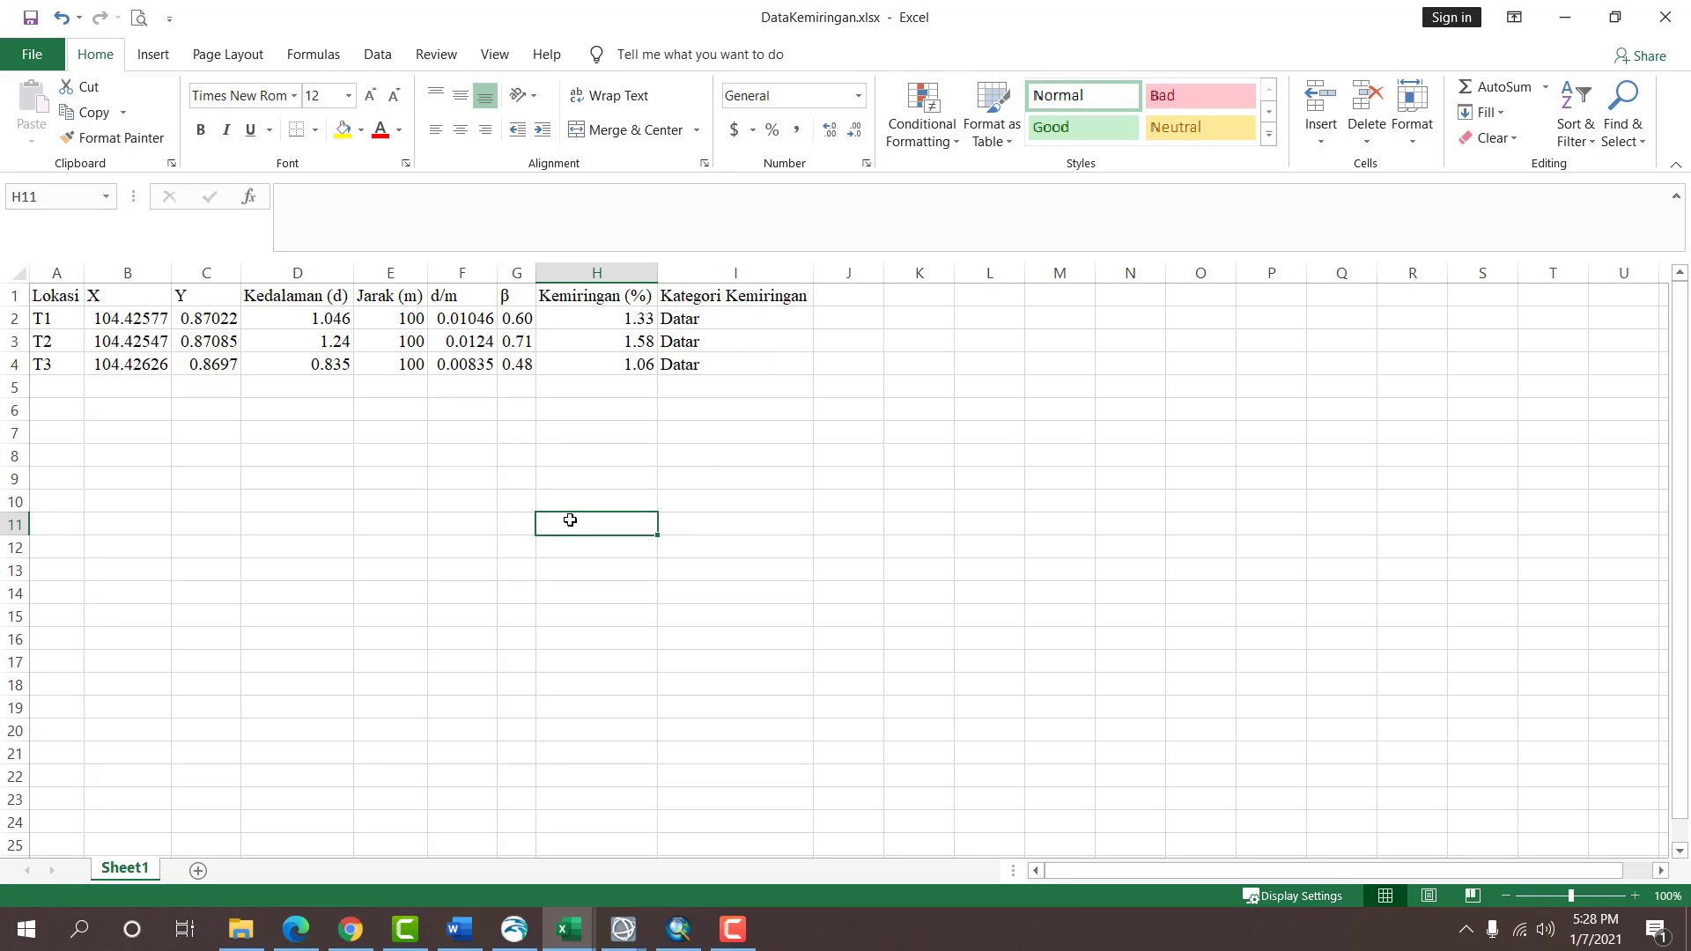
pyautogui.moveTo(305, 315); pyautogui.dragTo(388, 363)
pyautogui.click(690, 449)
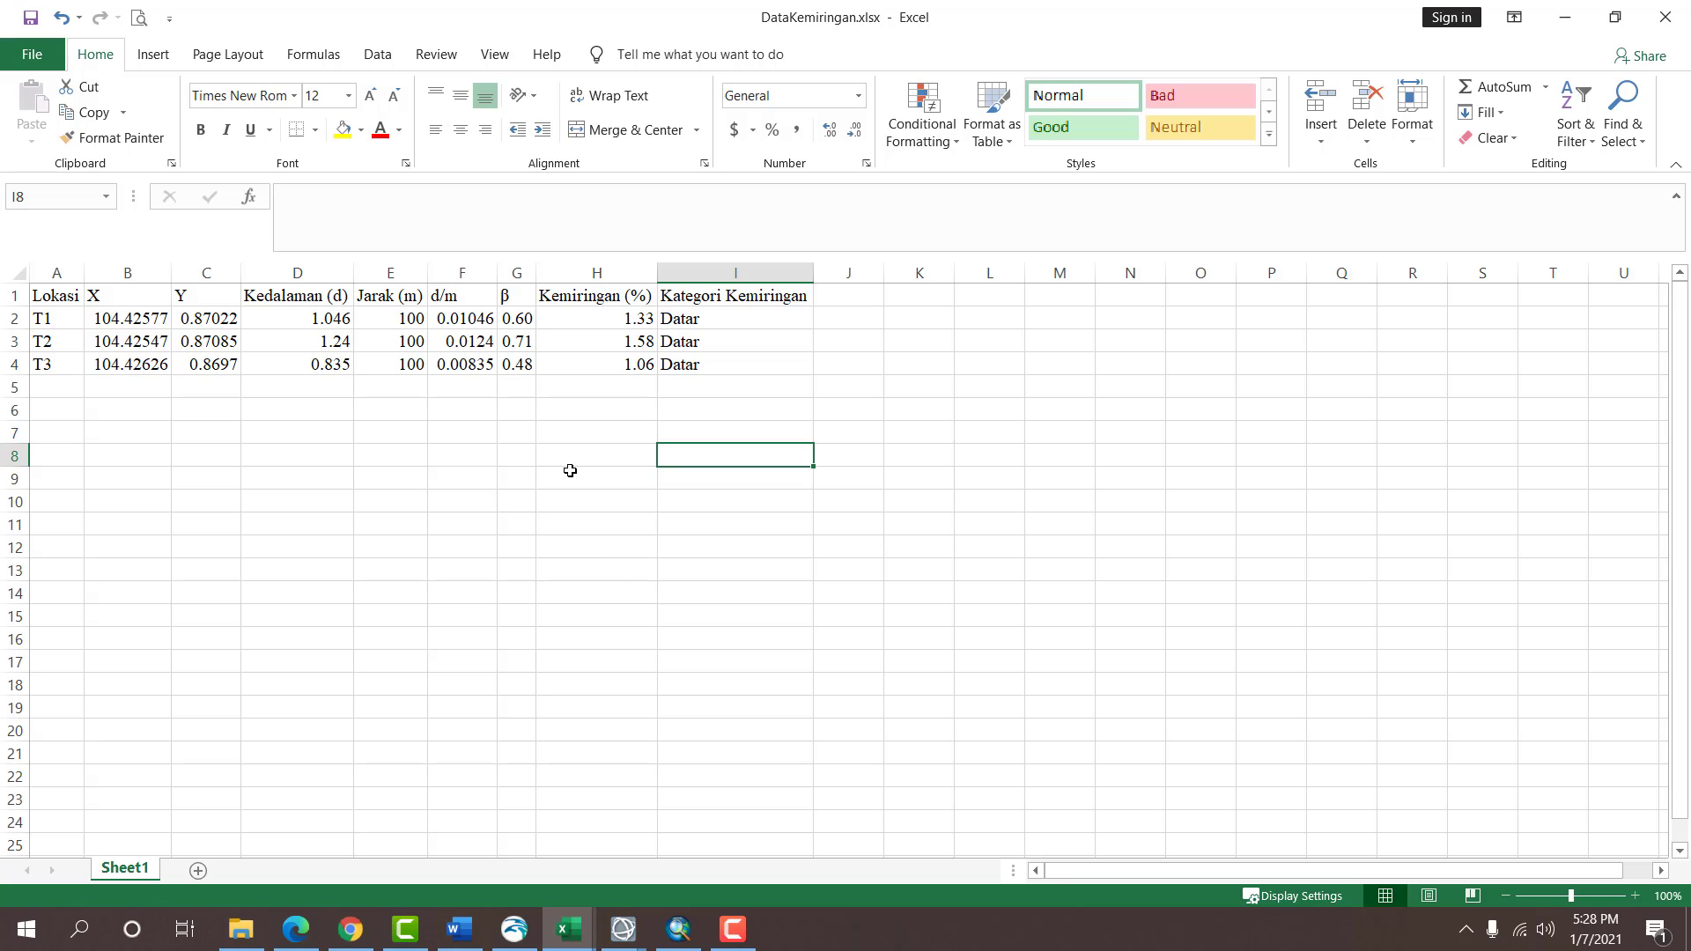
pyautogui.click(532, 462)
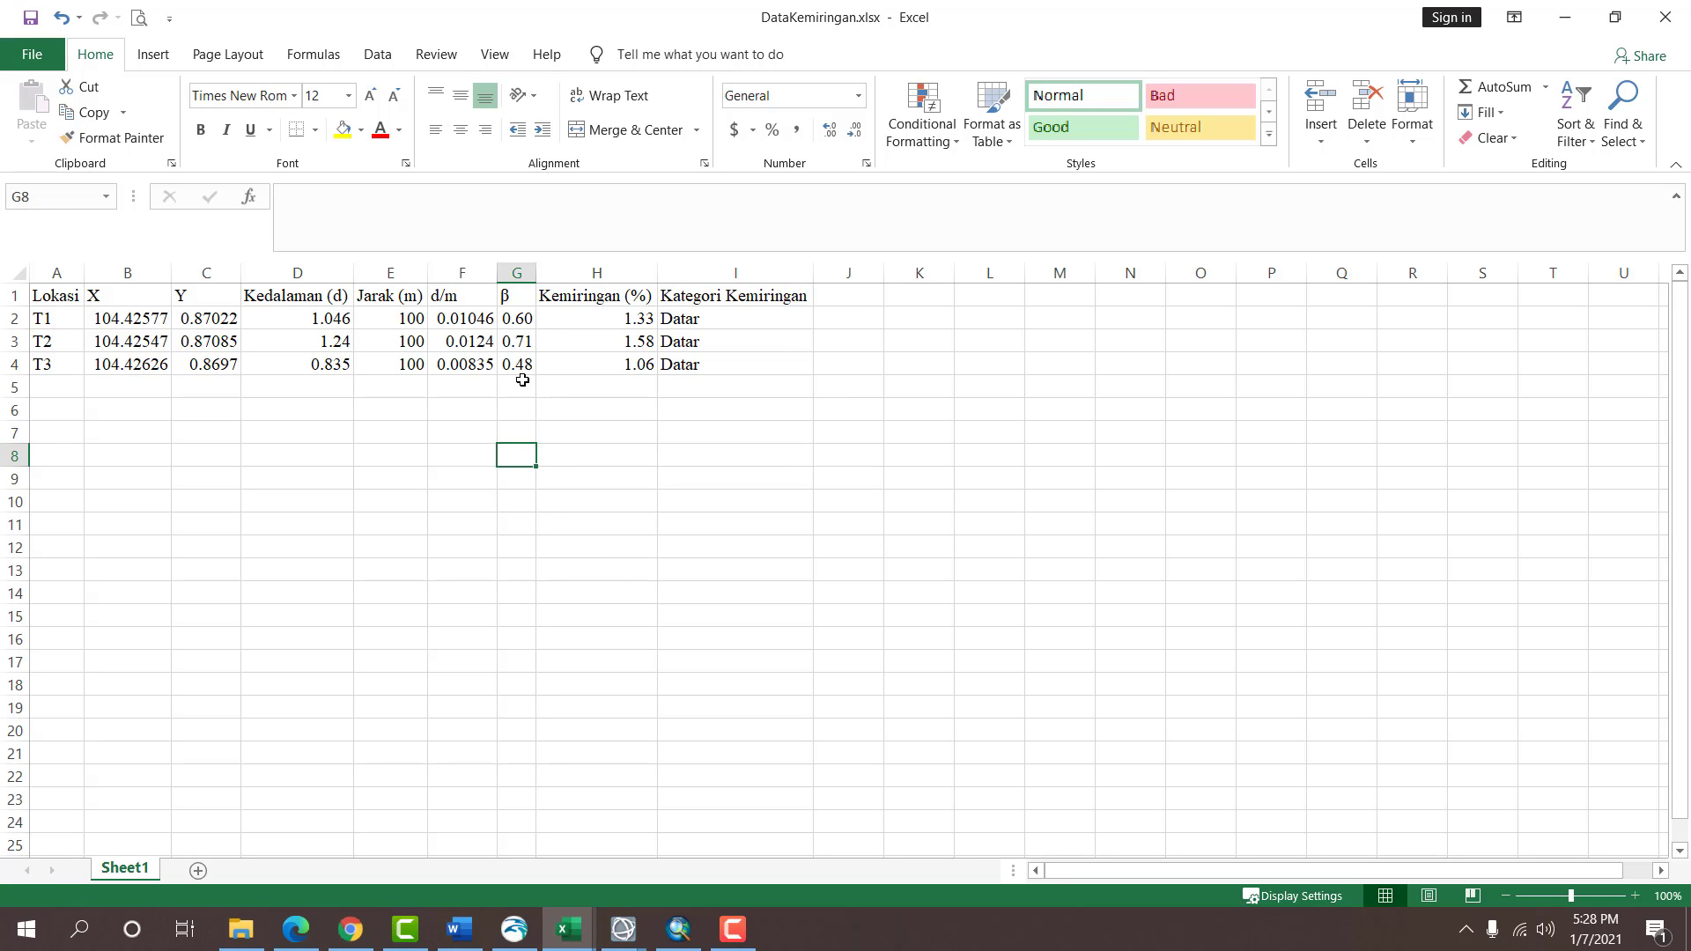
pyautogui.moveTo(522, 379); pyautogui.dragTo(611, 382)
pyautogui.click(566, 461)
# Calculate the average β of T1 to T3 with =AVERAGE(G2:G4) in G5.
pyautogui.click(514, 385)
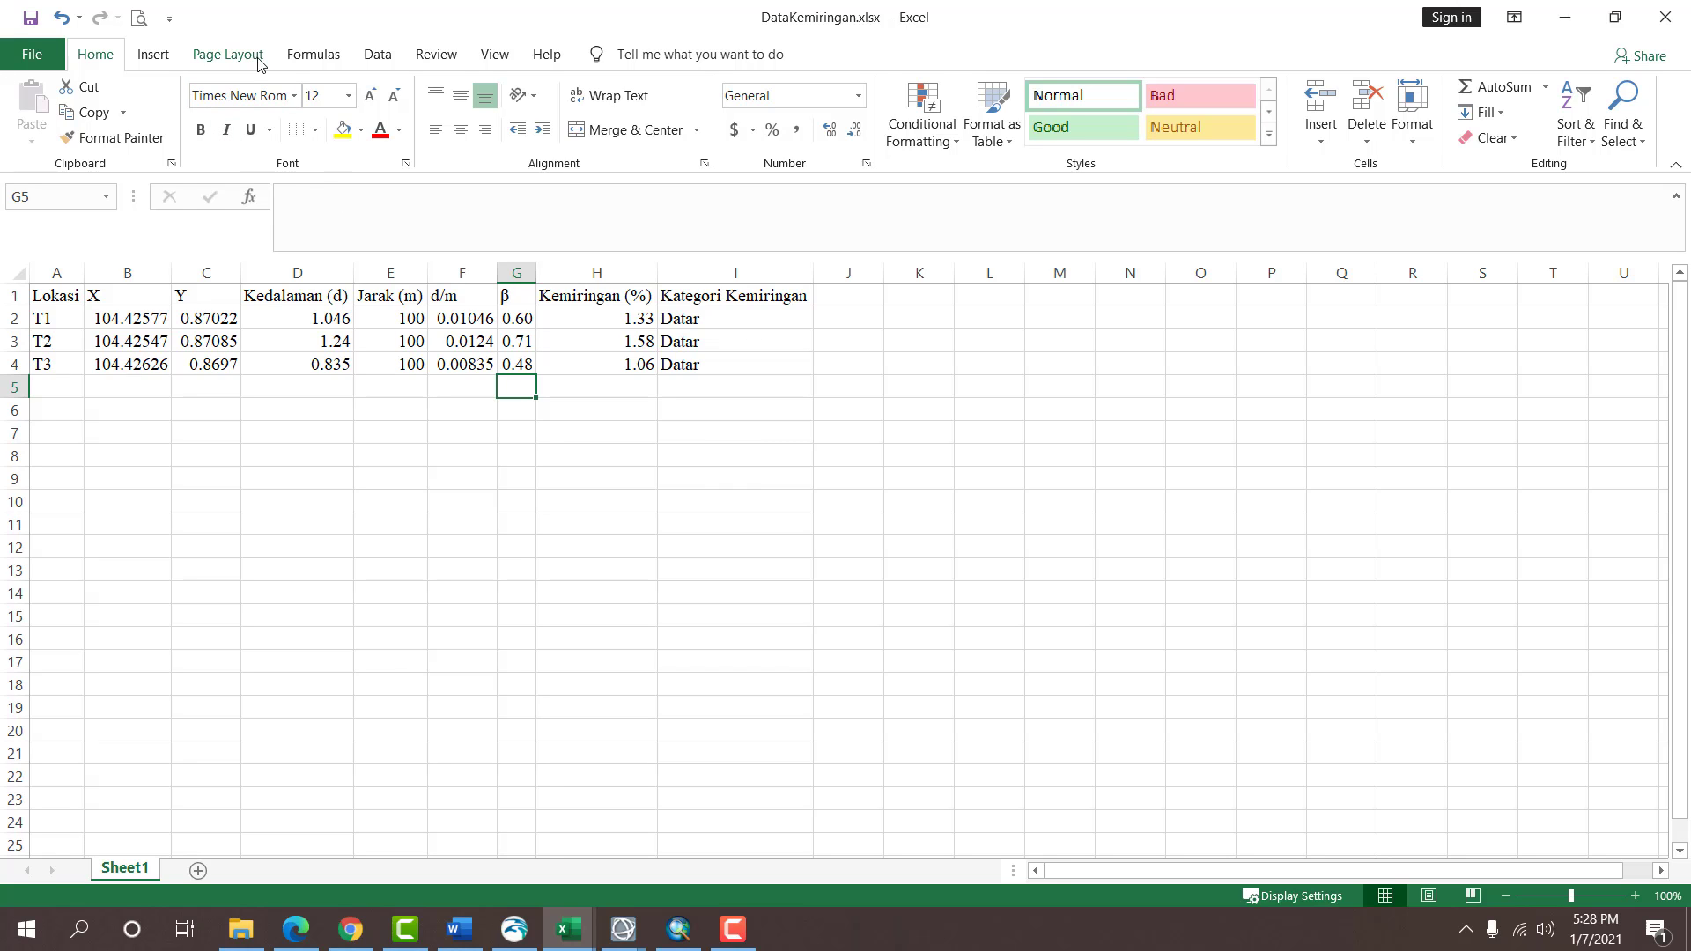
pyautogui.click(327, 60)
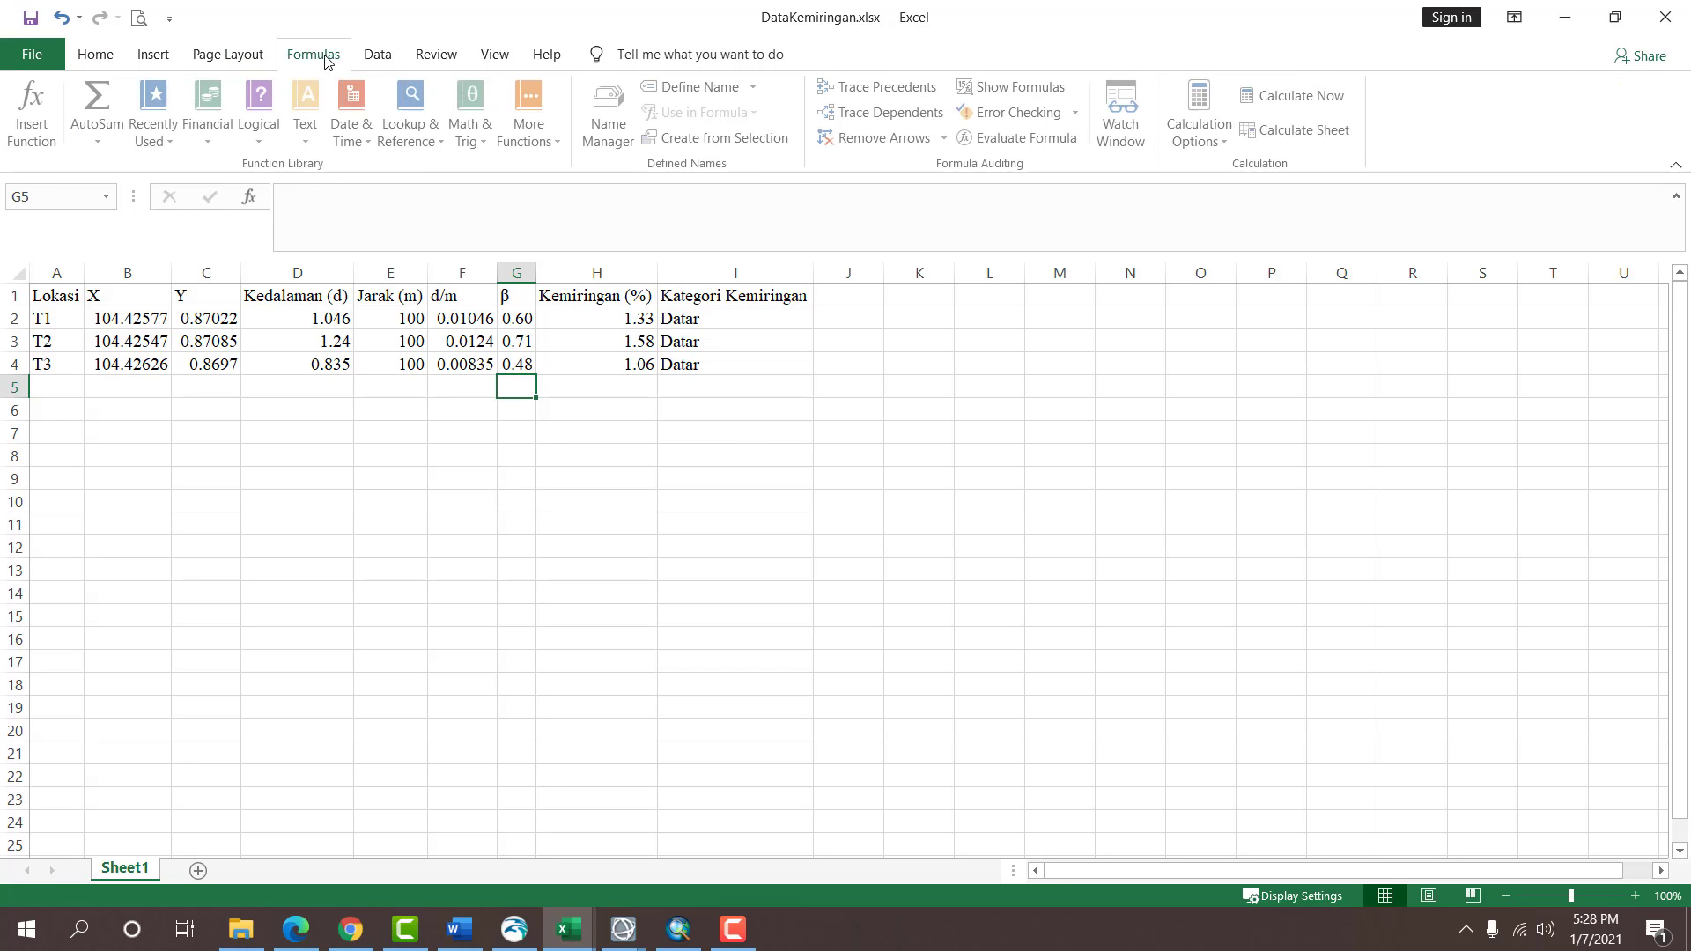
pyautogui.click(100, 134)
pyautogui.click(117, 192)
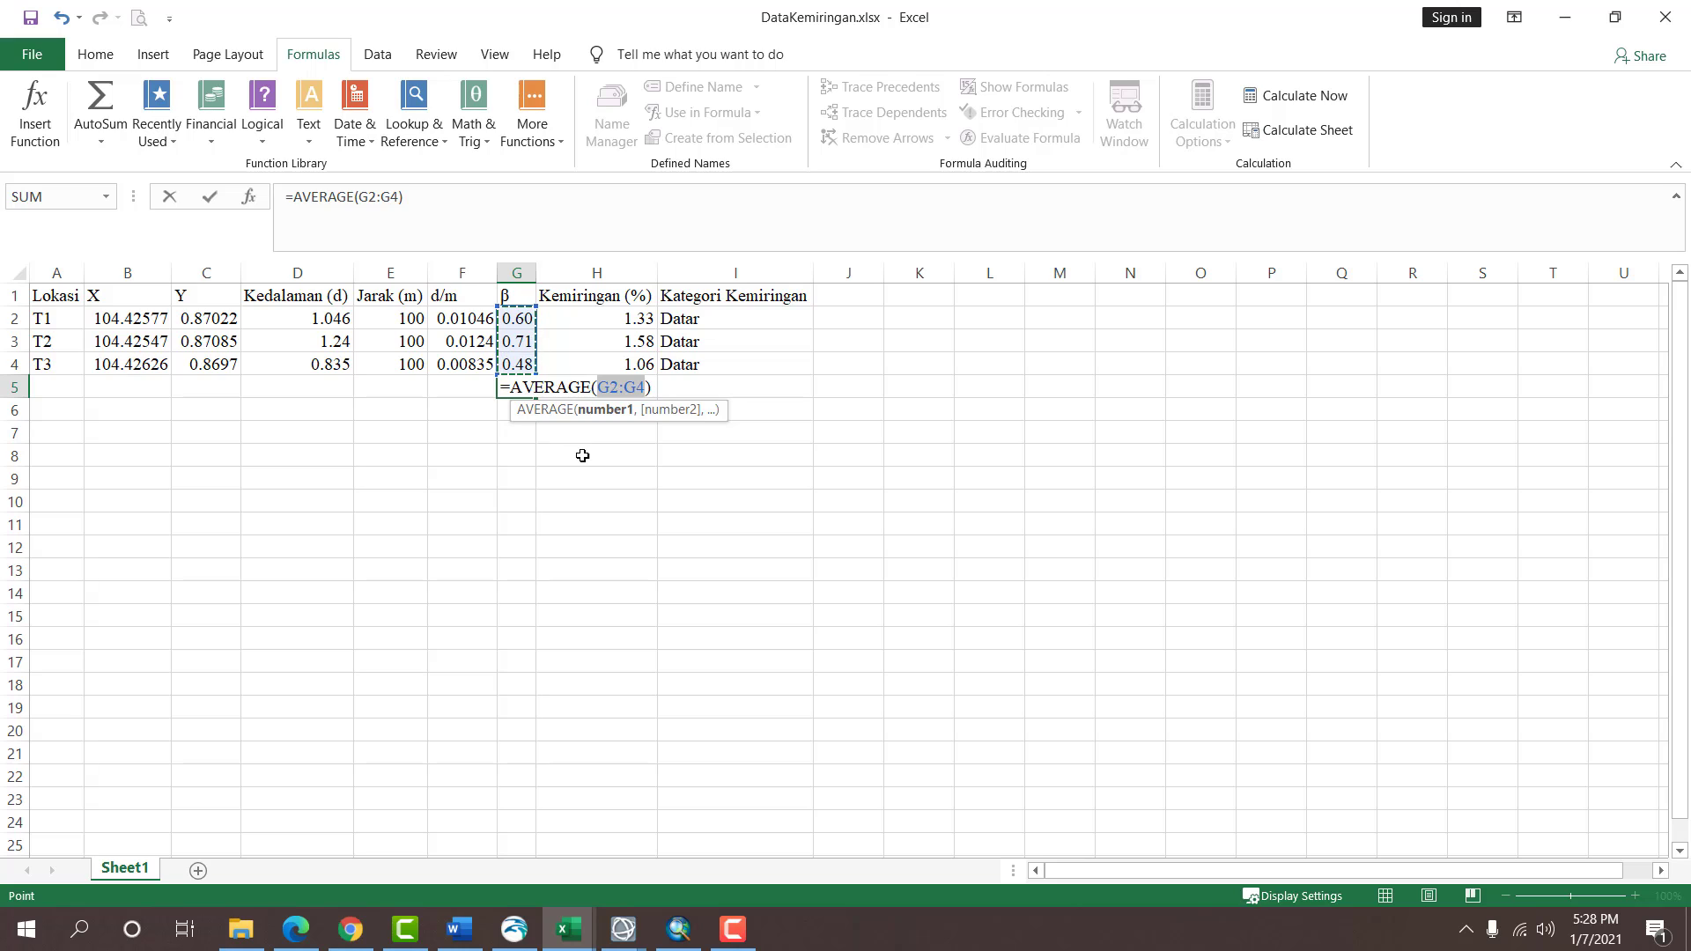
pyautogui.press('Tab')
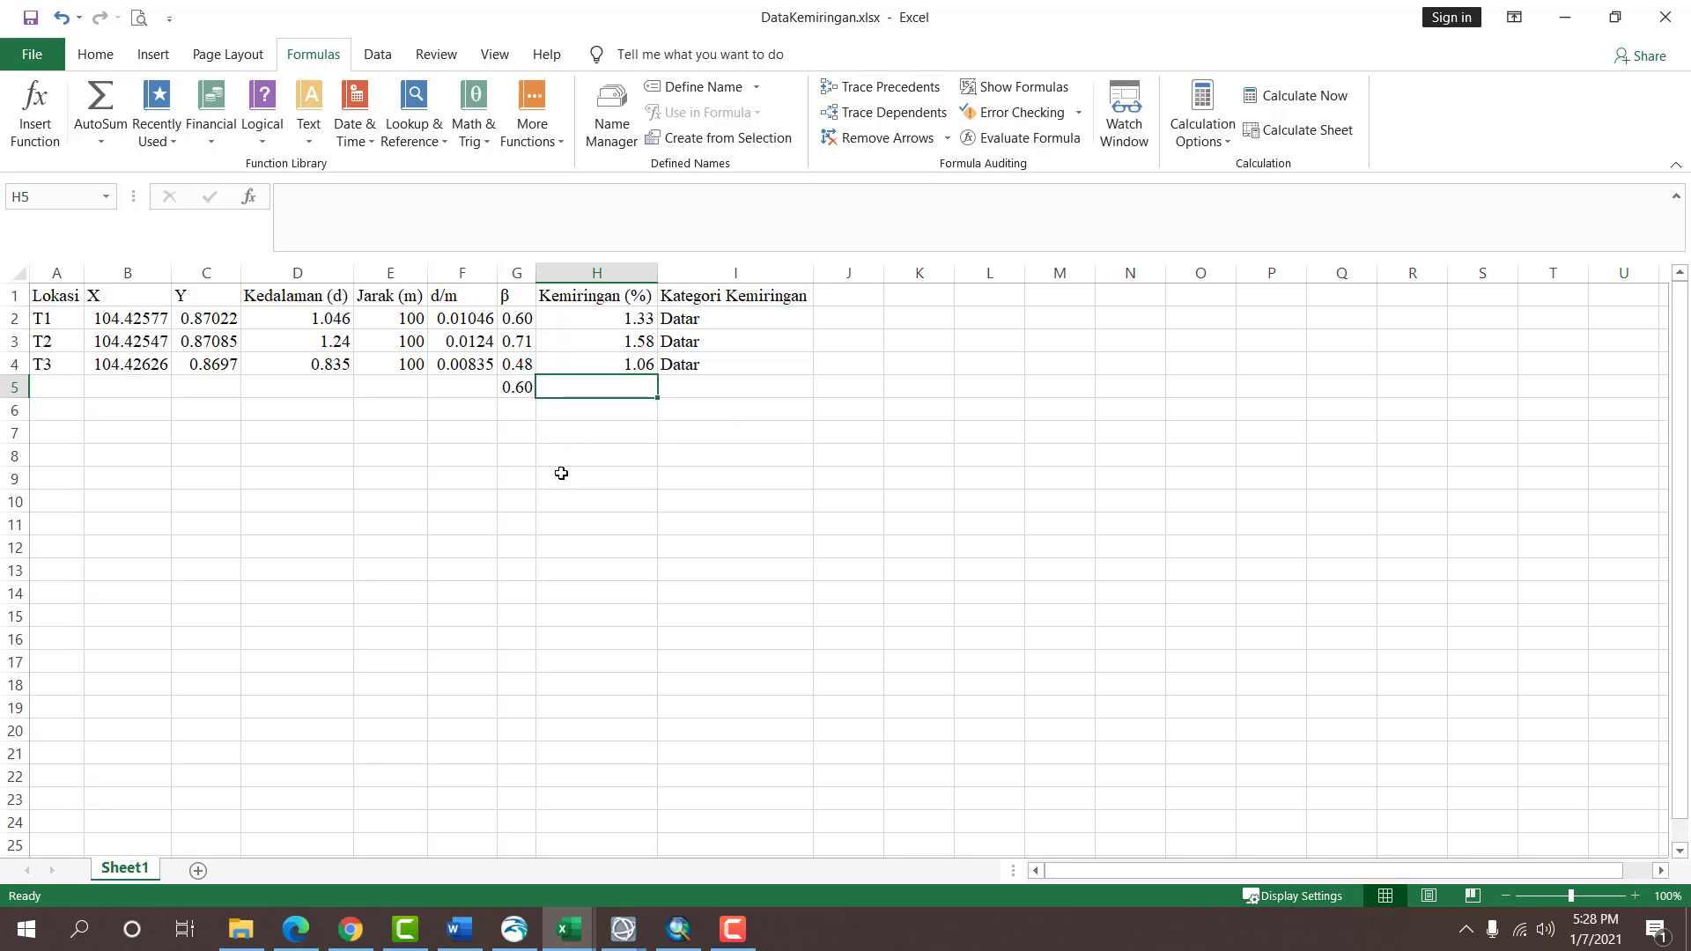
# Make the β average in G5 bold and copy it to H5 to average Kemiringan (%).
pyautogui.click(519, 389)
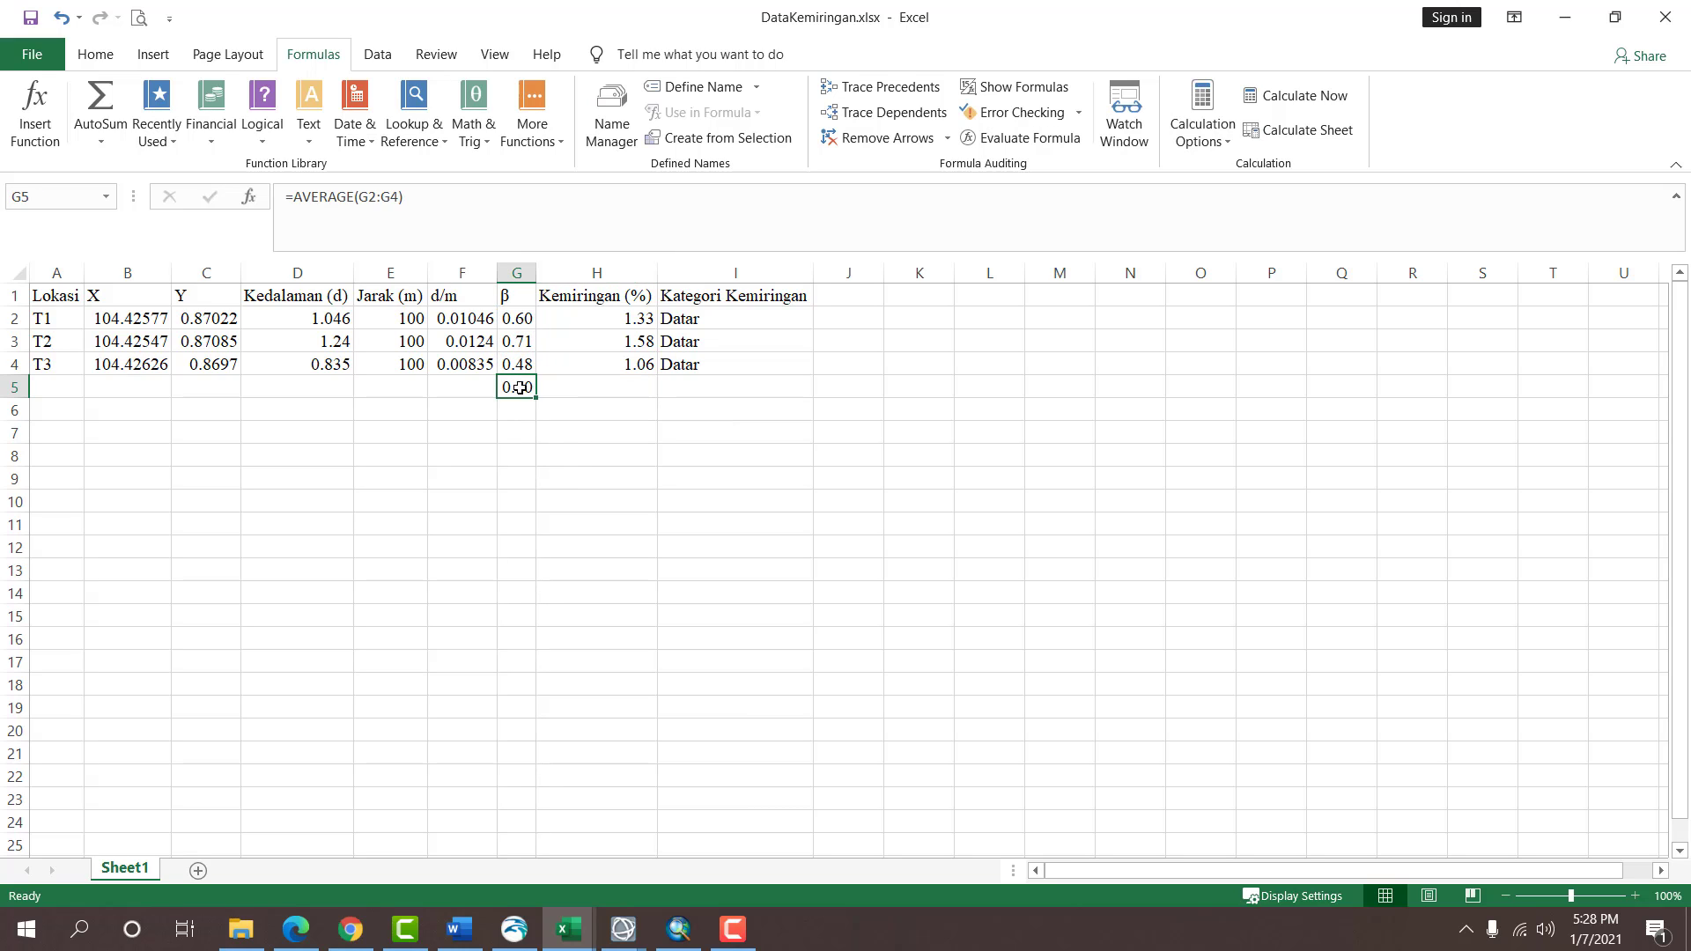
pyautogui.hotkey('ctrl', 'b')
pyautogui.hotkey('ctrl', 'c')
pyautogui.click(621, 390)
pyautogui.hotkey('ctrl', 'v')
pyautogui.click(613, 477)
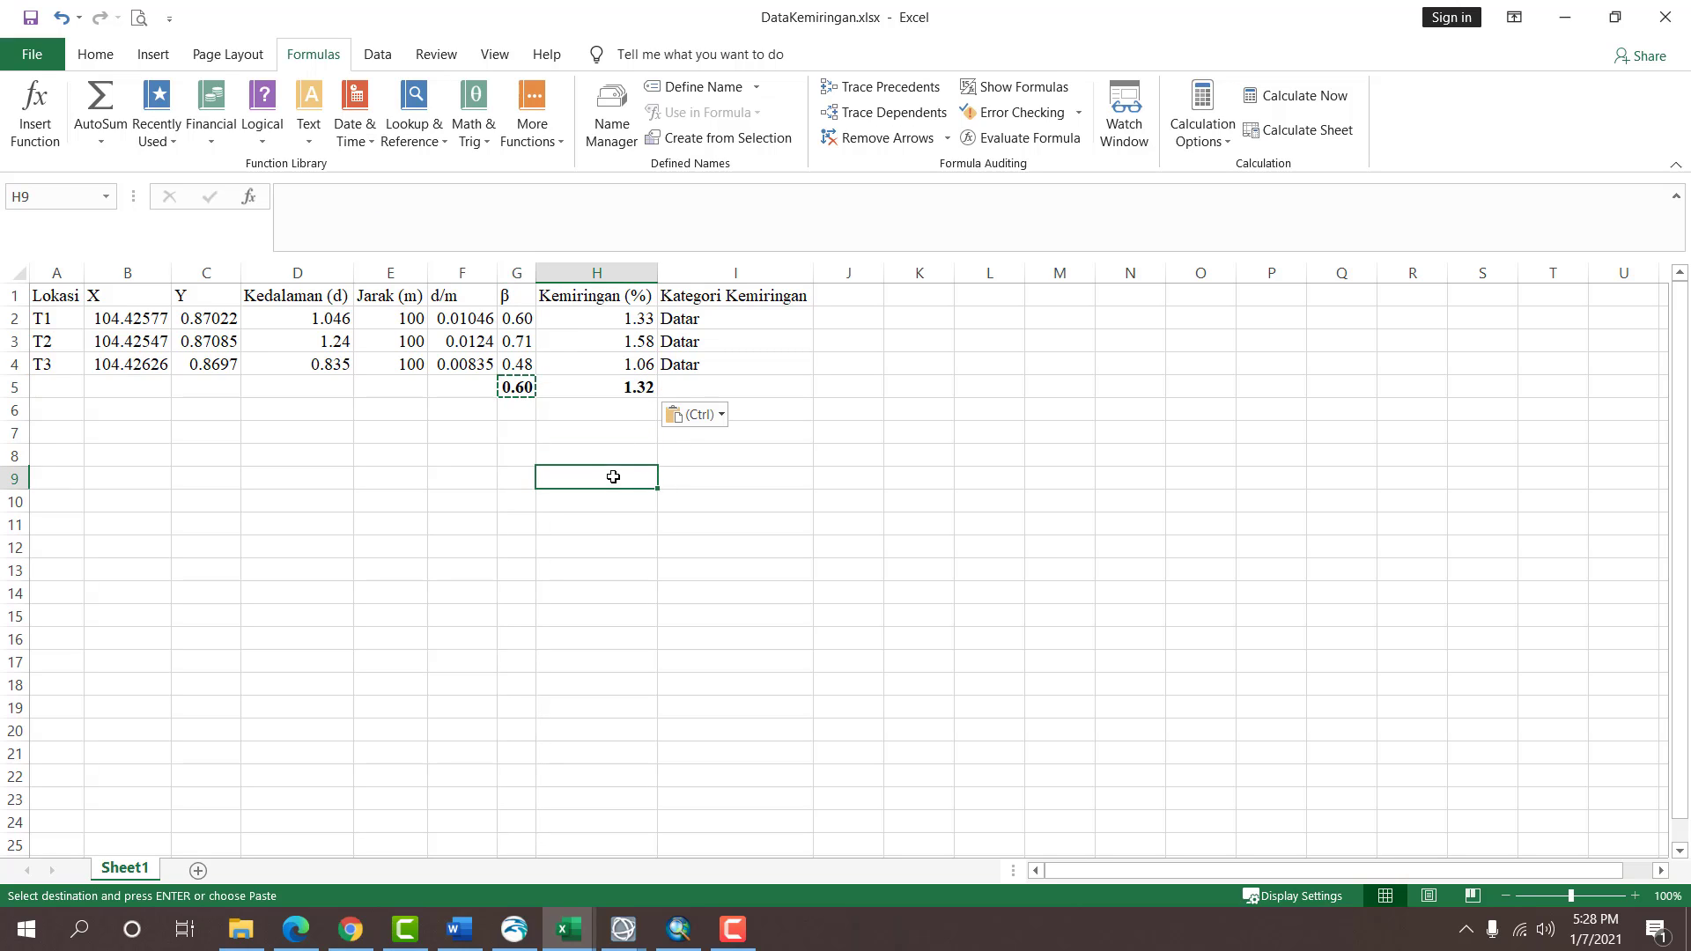
# Color the two averages in G5:H5 red.
pyautogui.moveTo(520, 388); pyautogui.dragTo(572, 392)
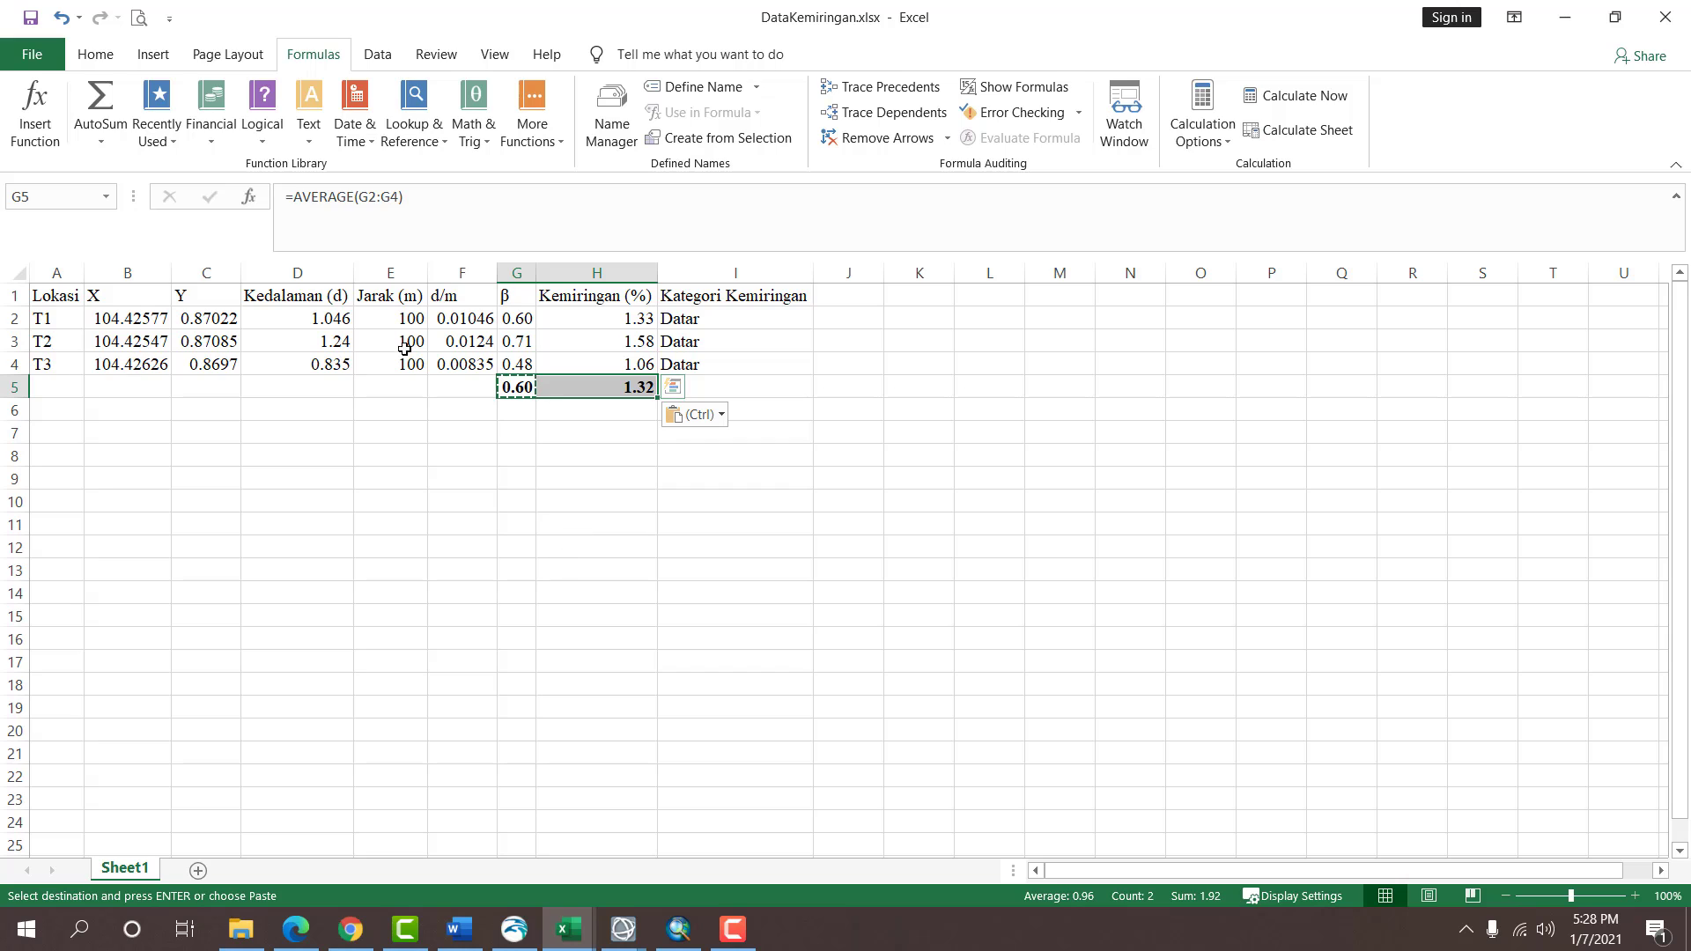
pyautogui.click(95, 53)
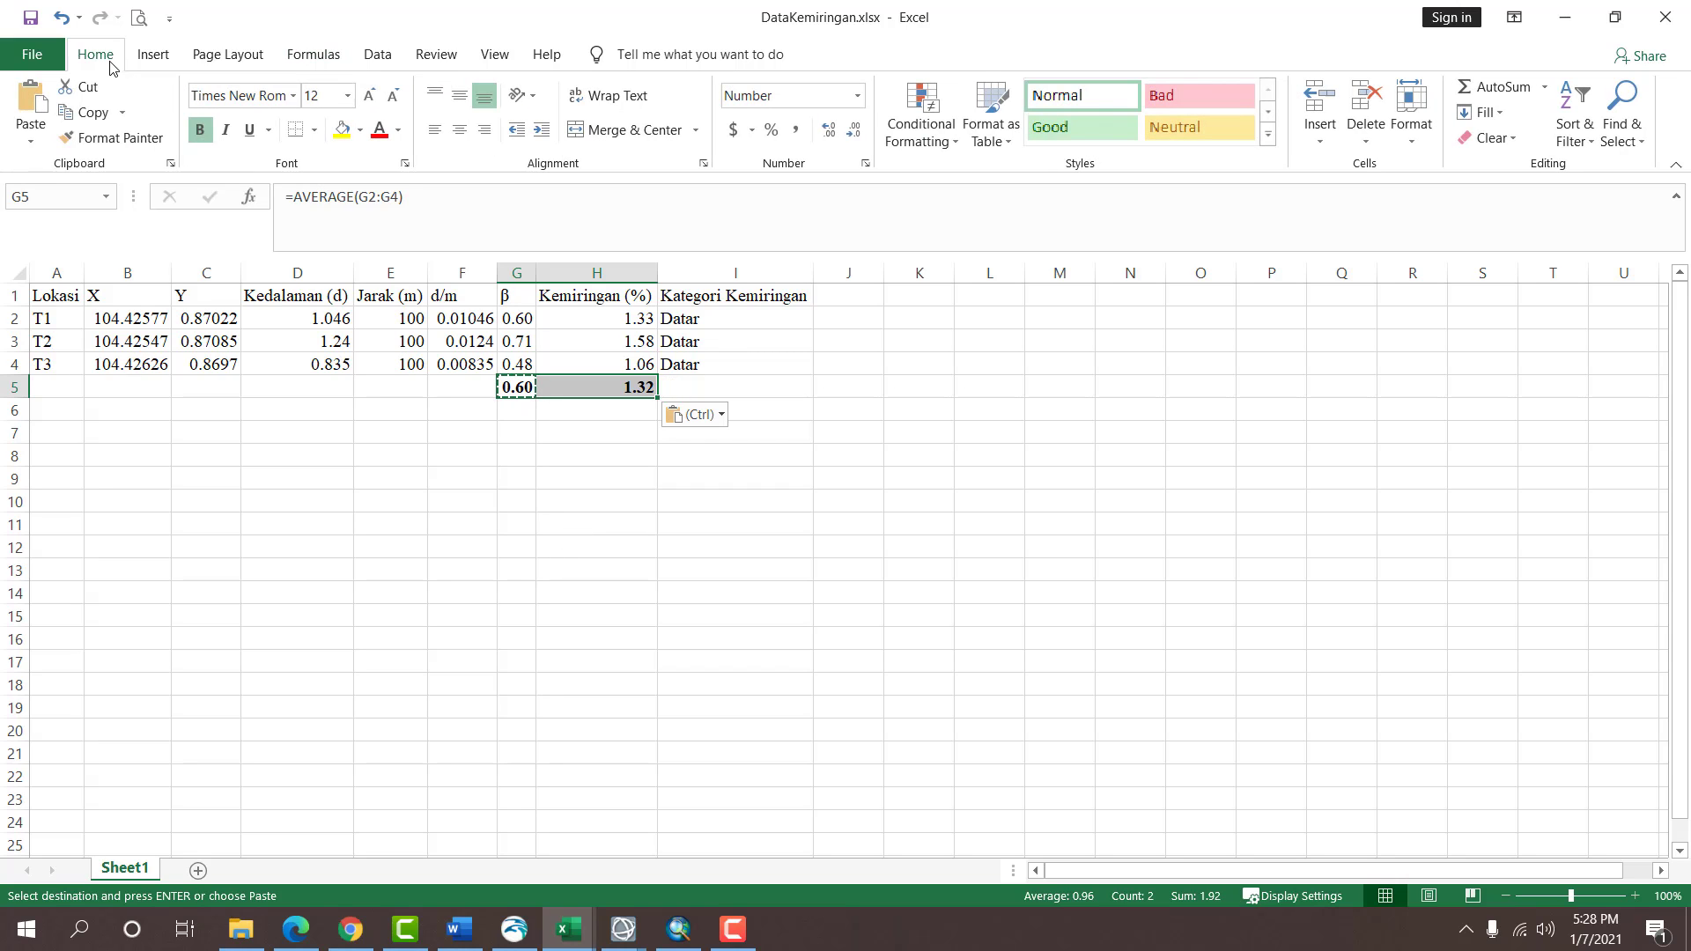
pyautogui.click(379, 129)
pyautogui.click(478, 507)
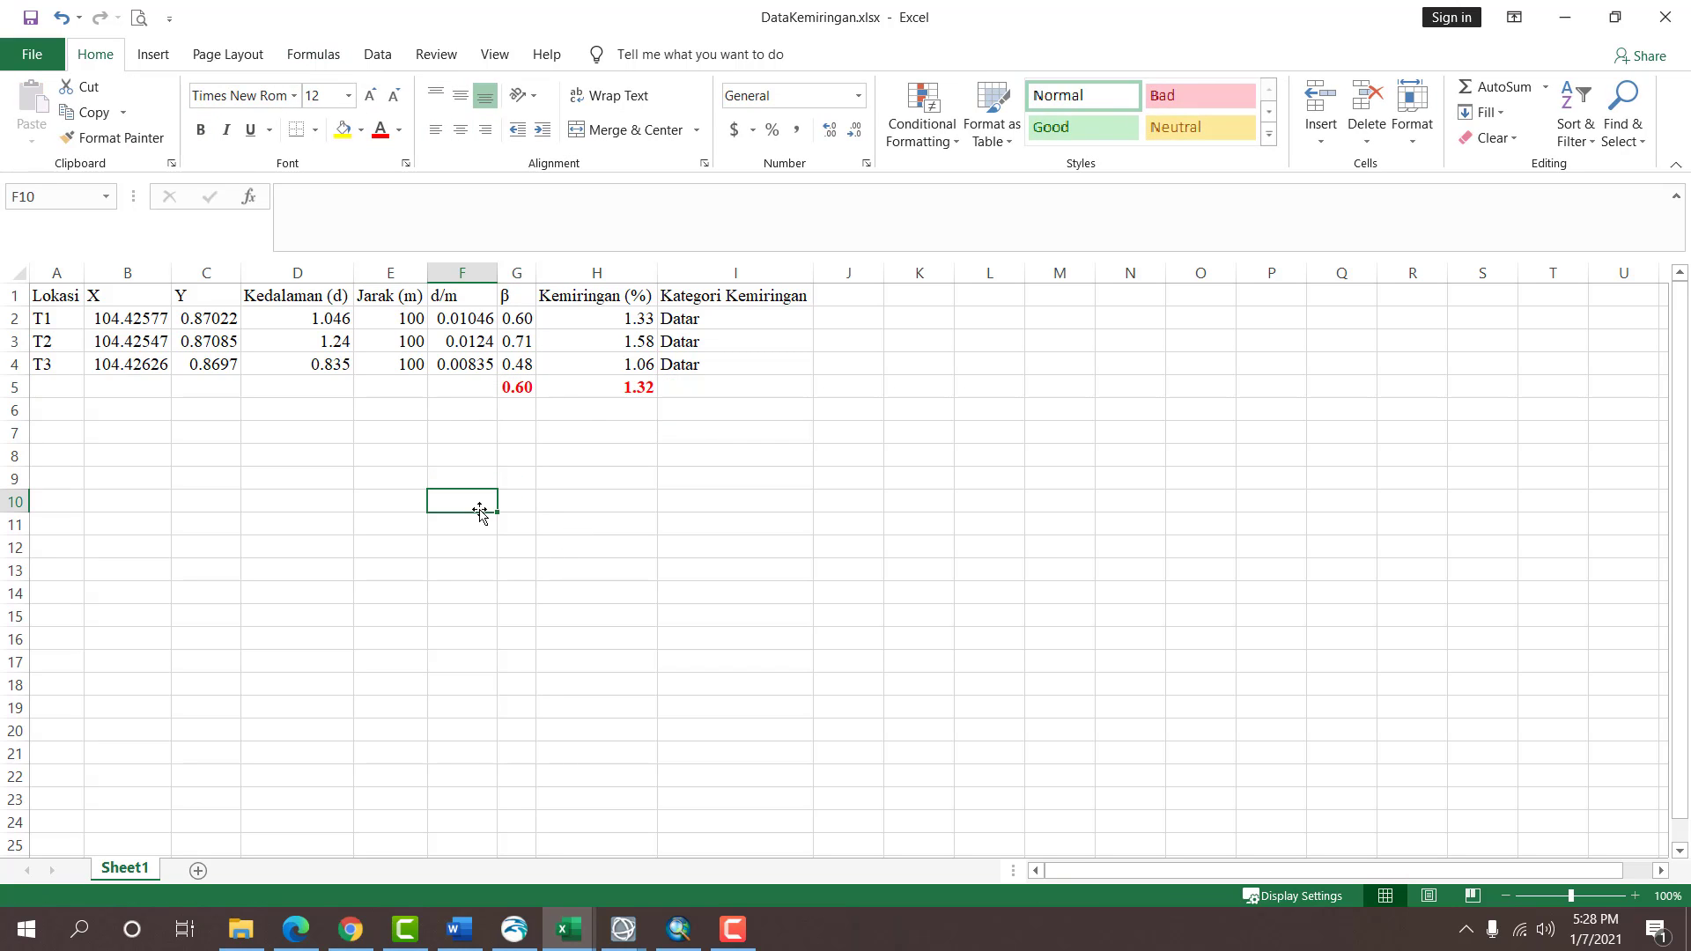
pyautogui.click(695, 370)
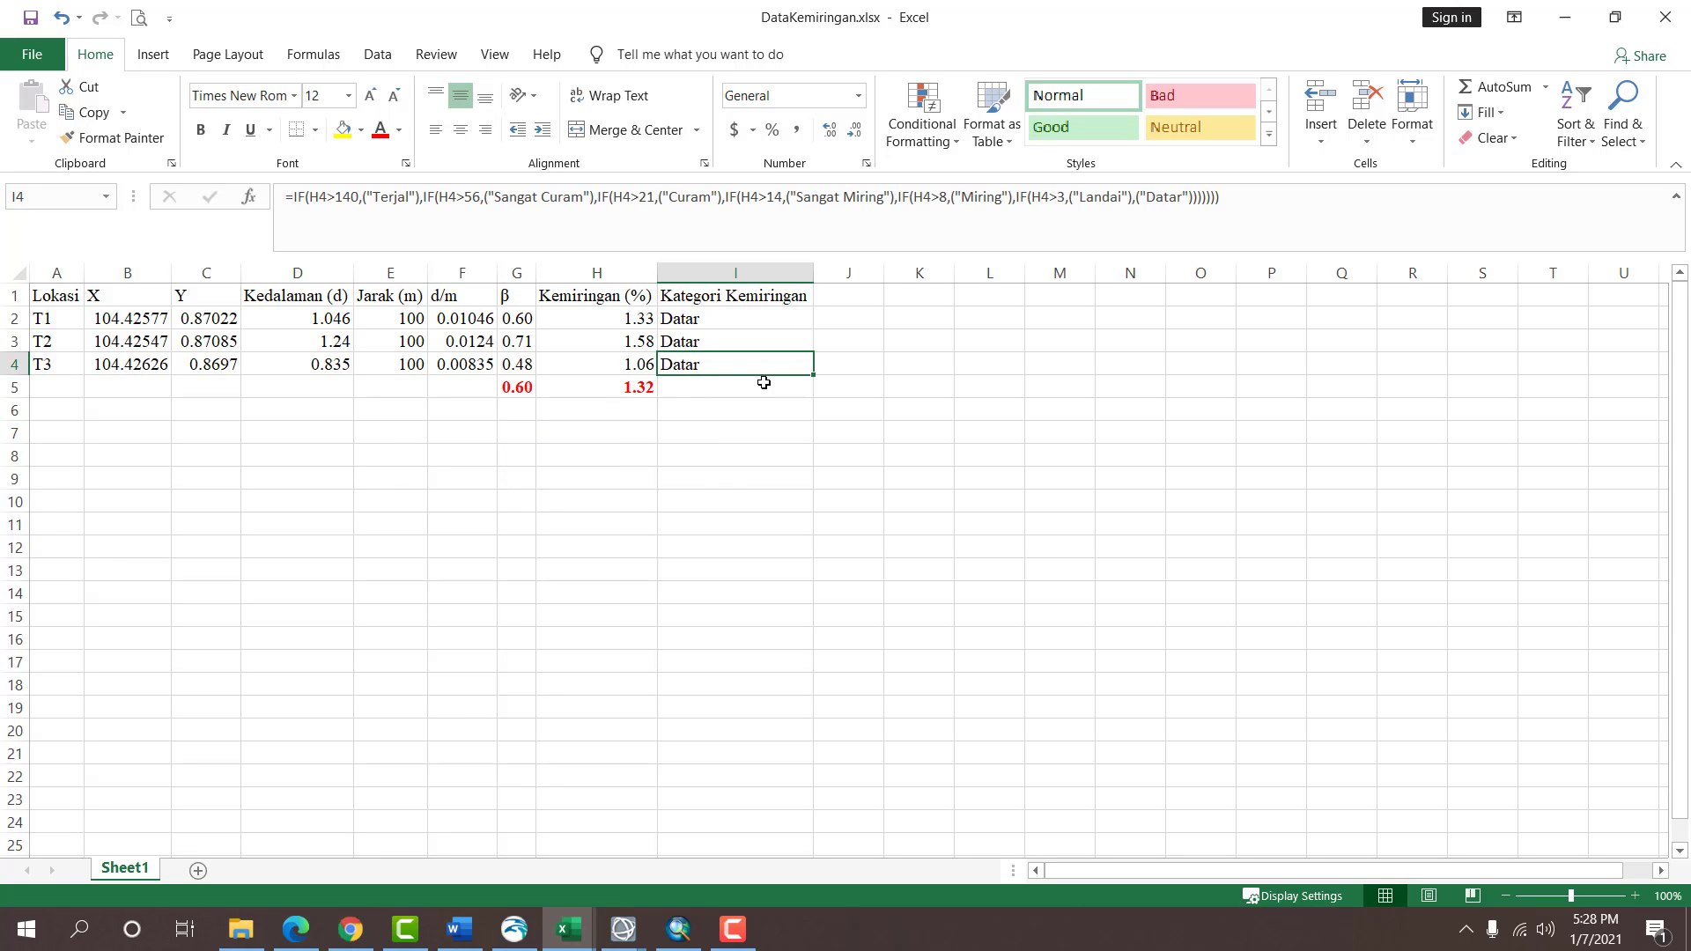
# Copy the Kategori Kemiringan formula from I4 down to I5 and make the I5 result bold and red.
pyautogui.moveTo(810, 381); pyautogui.dragTo(780, 394)
pyautogui.click(775, 436)
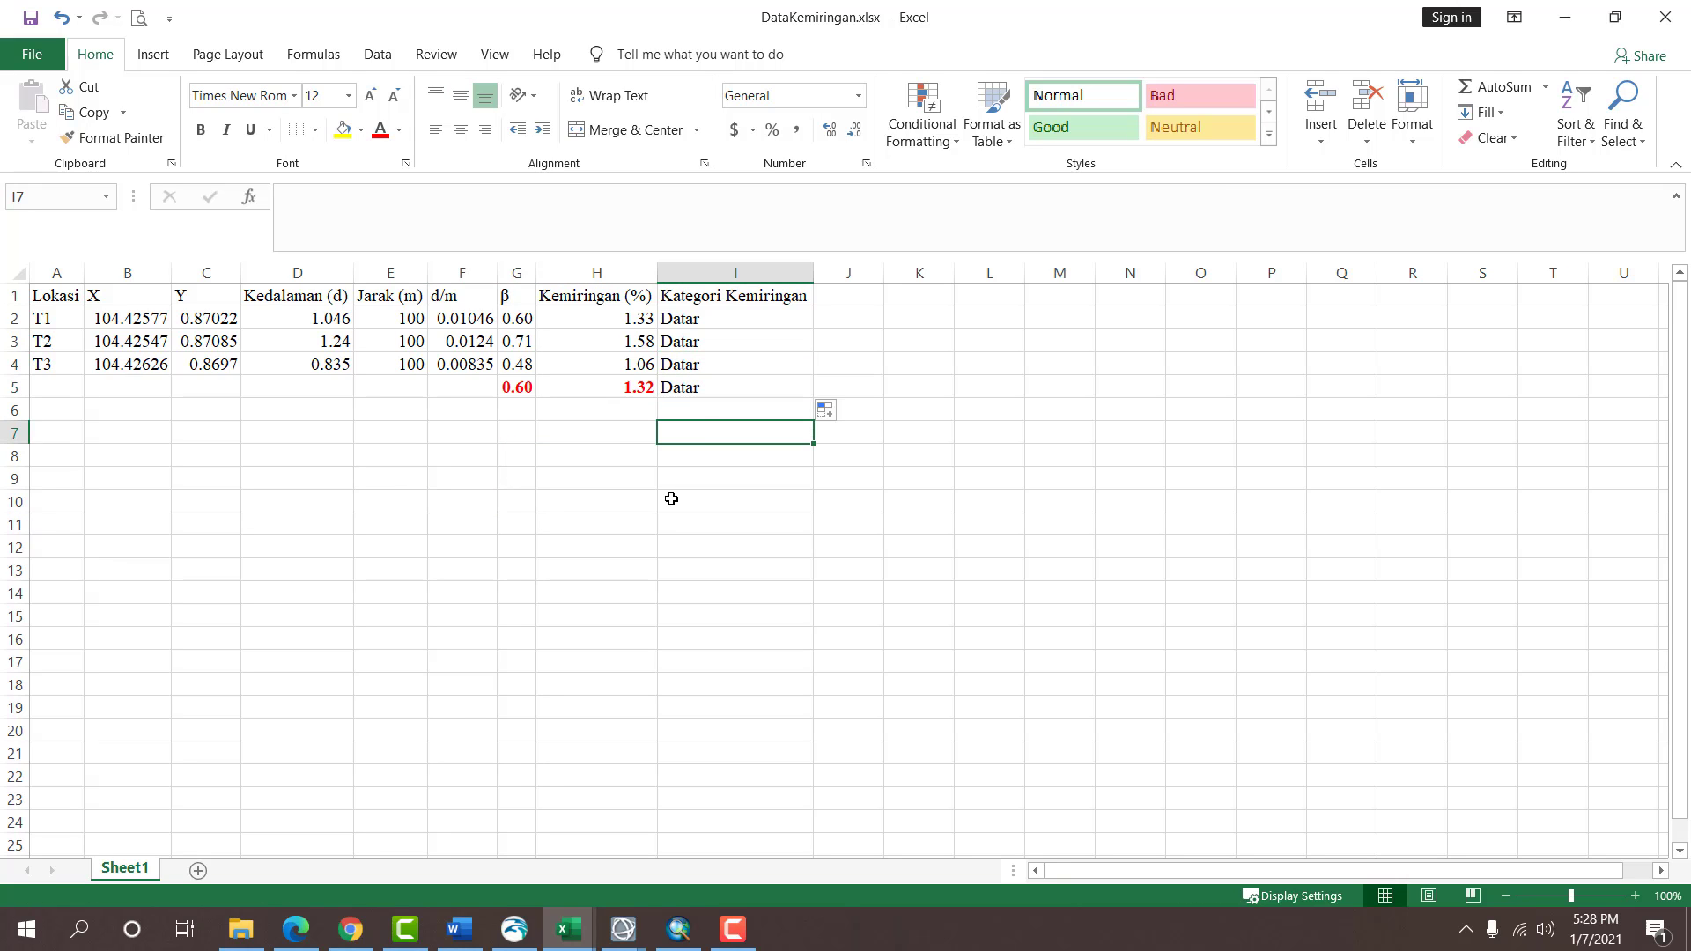
pyautogui.click(708, 387)
pyautogui.click(201, 130)
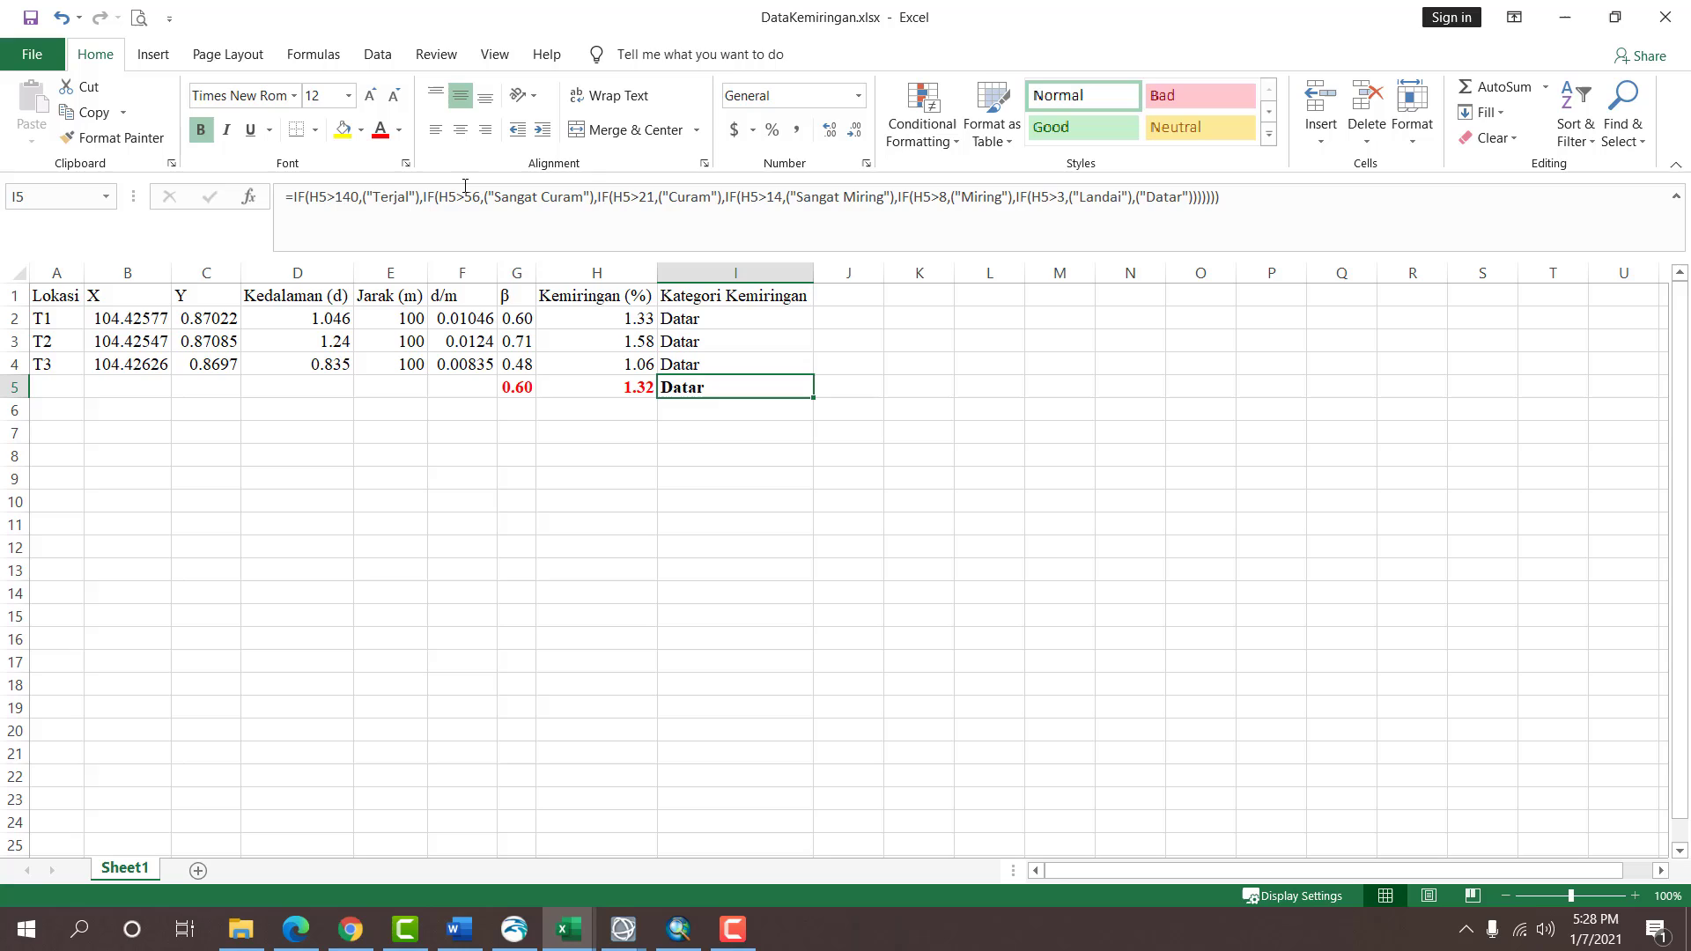
pyautogui.click(379, 130)
pyautogui.click(583, 554)
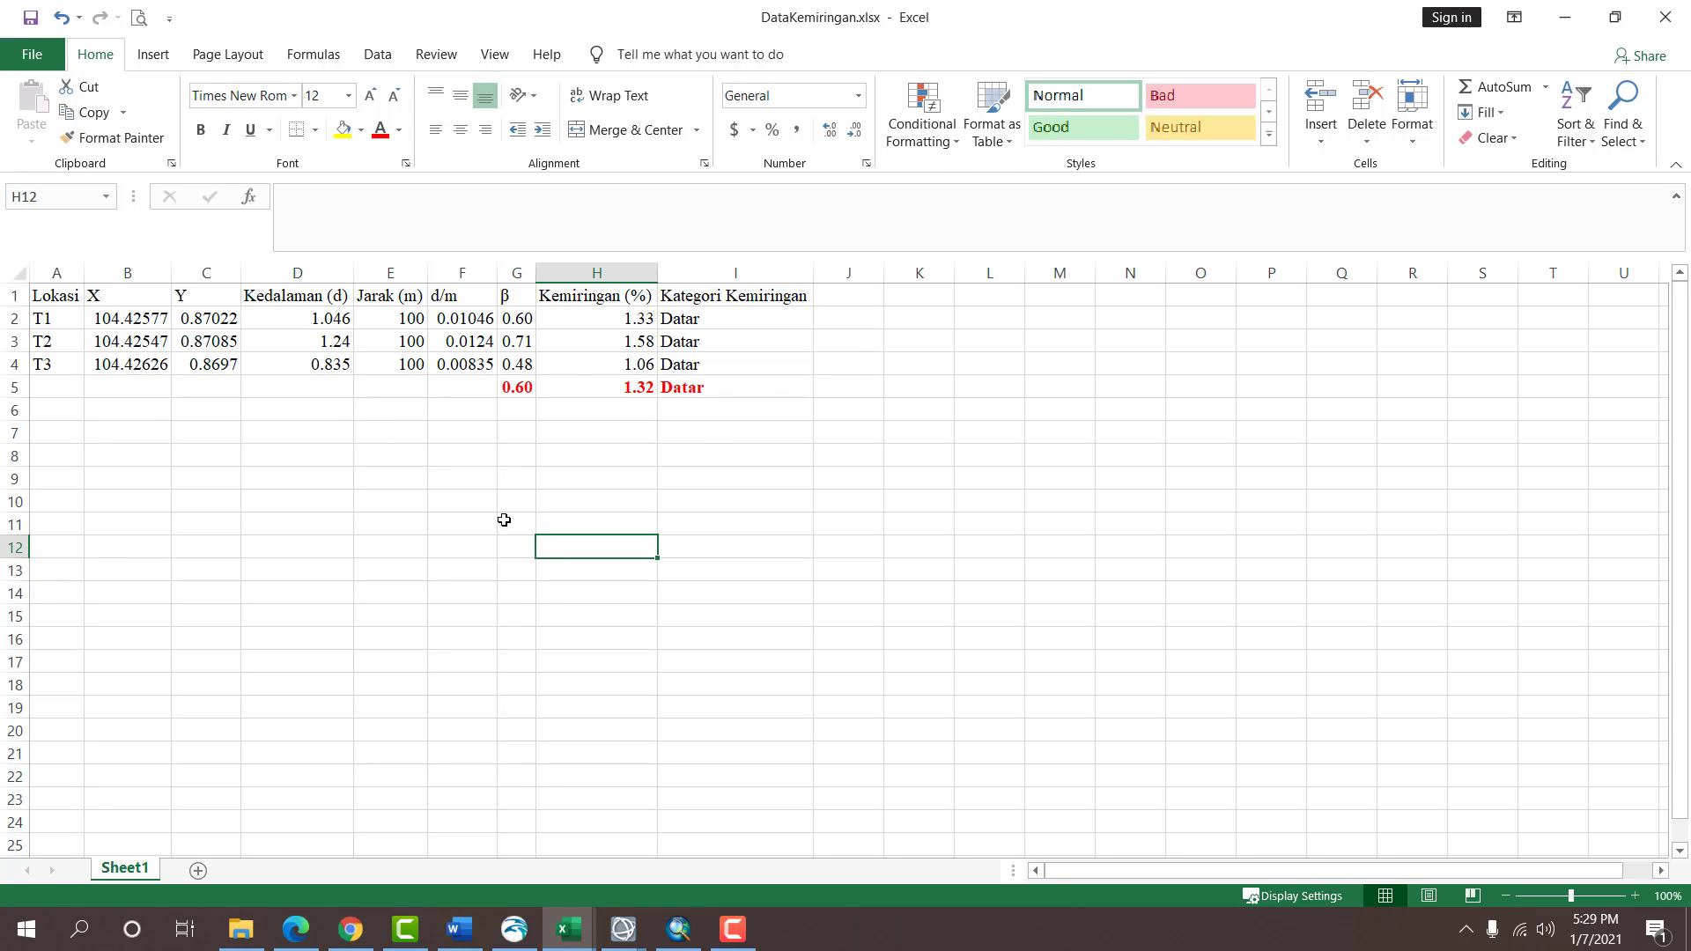
pyautogui.moveTo(221, 455); pyautogui.dragTo(253, 348)
pyautogui.click(351, 344)
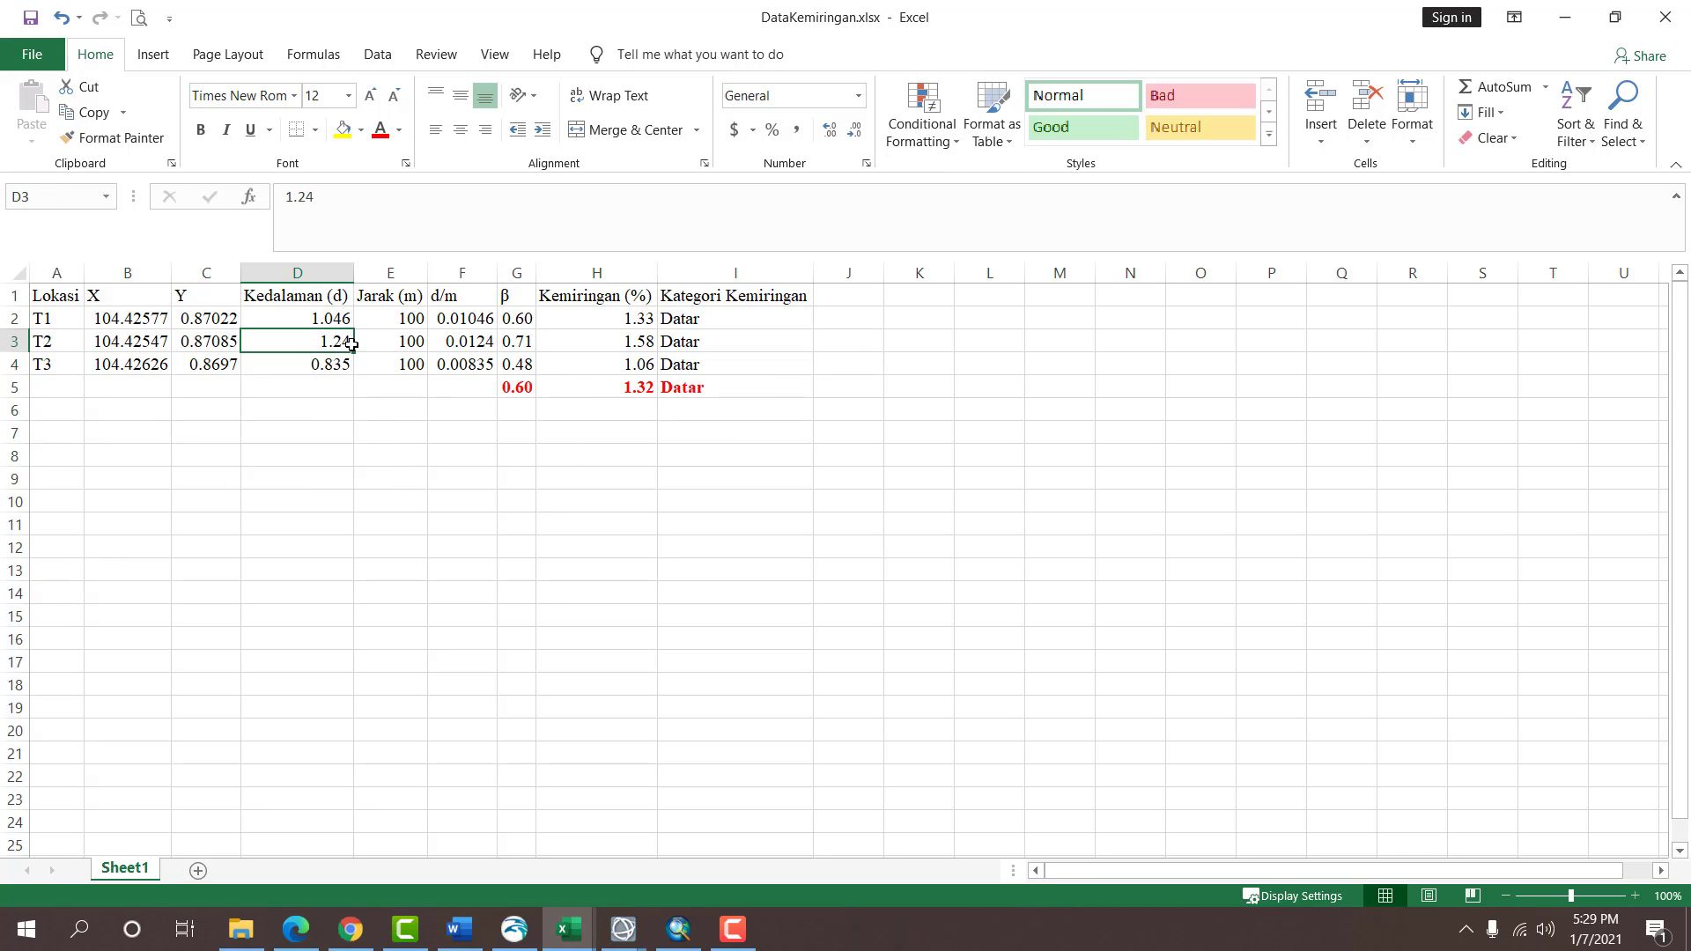
pyautogui.click(678, 433)
pyautogui.click(775, 564)
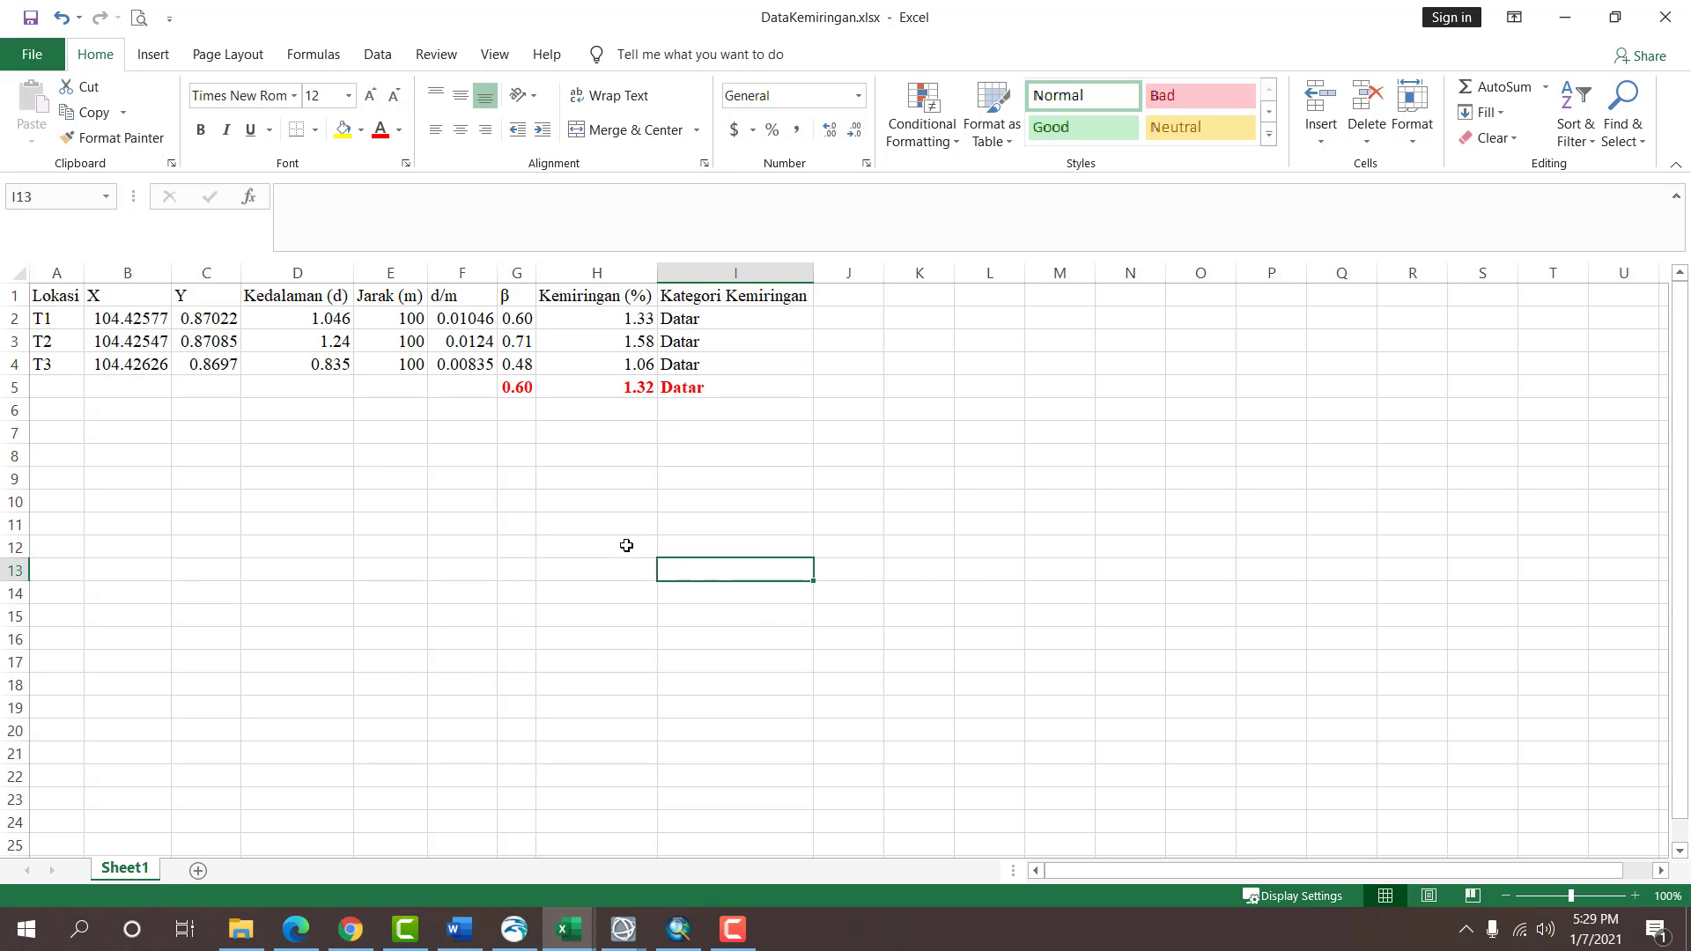
pyautogui.moveTo(298, 328); pyautogui.dragTo(389, 364)
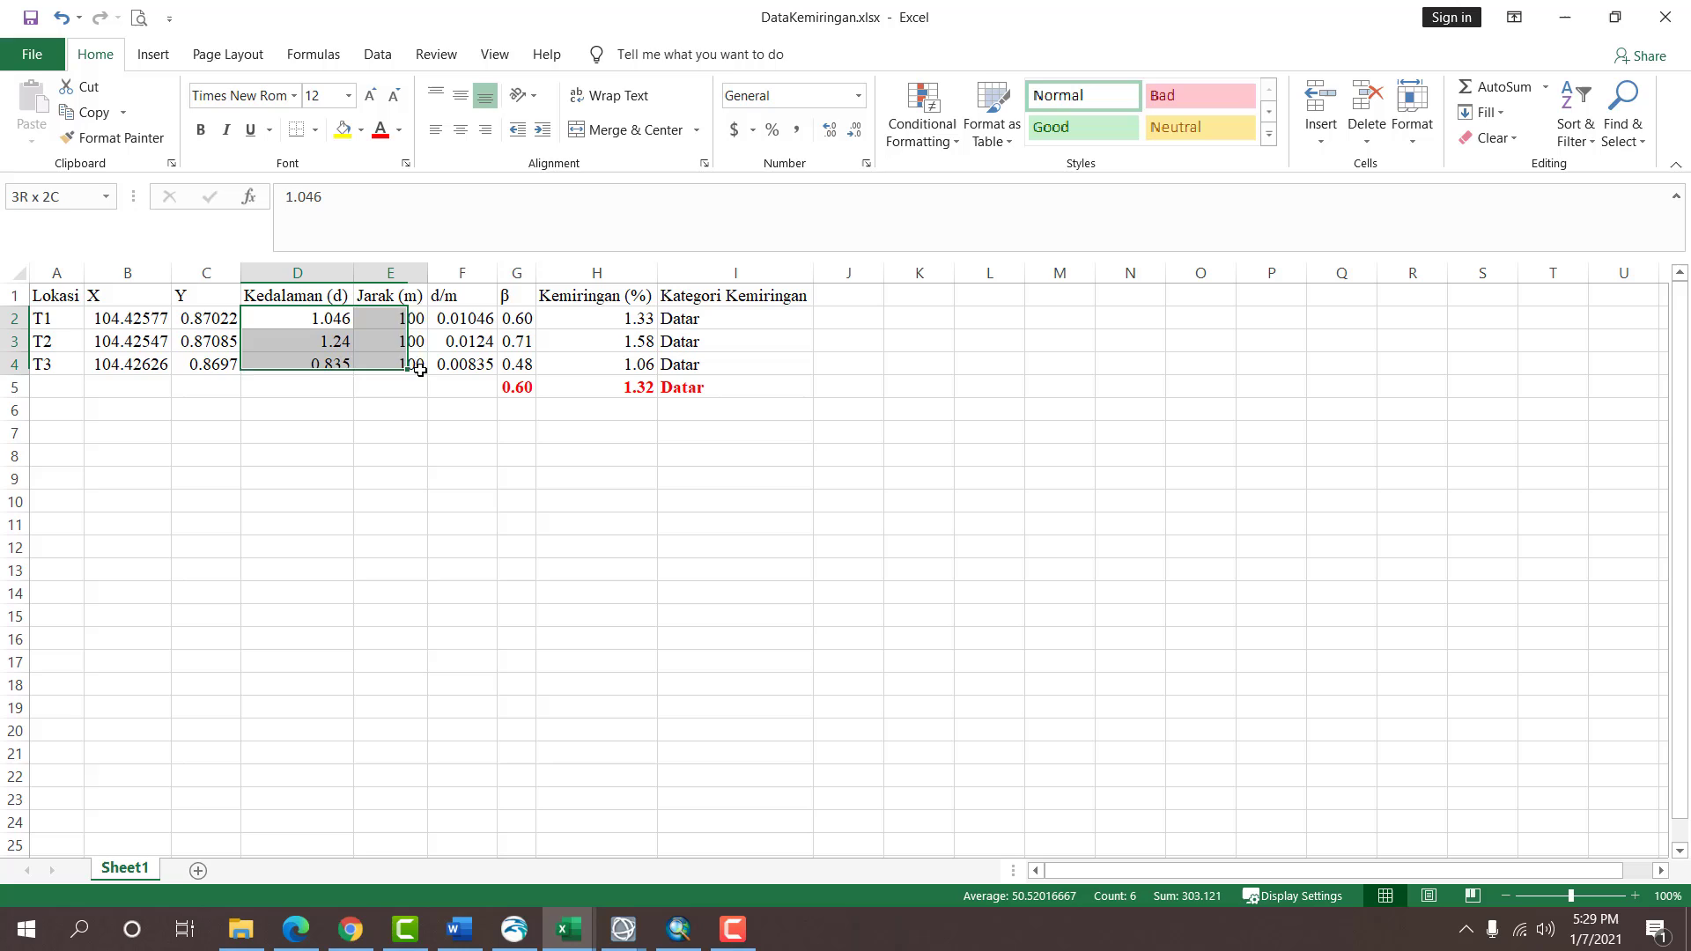
pyautogui.click(394, 573)
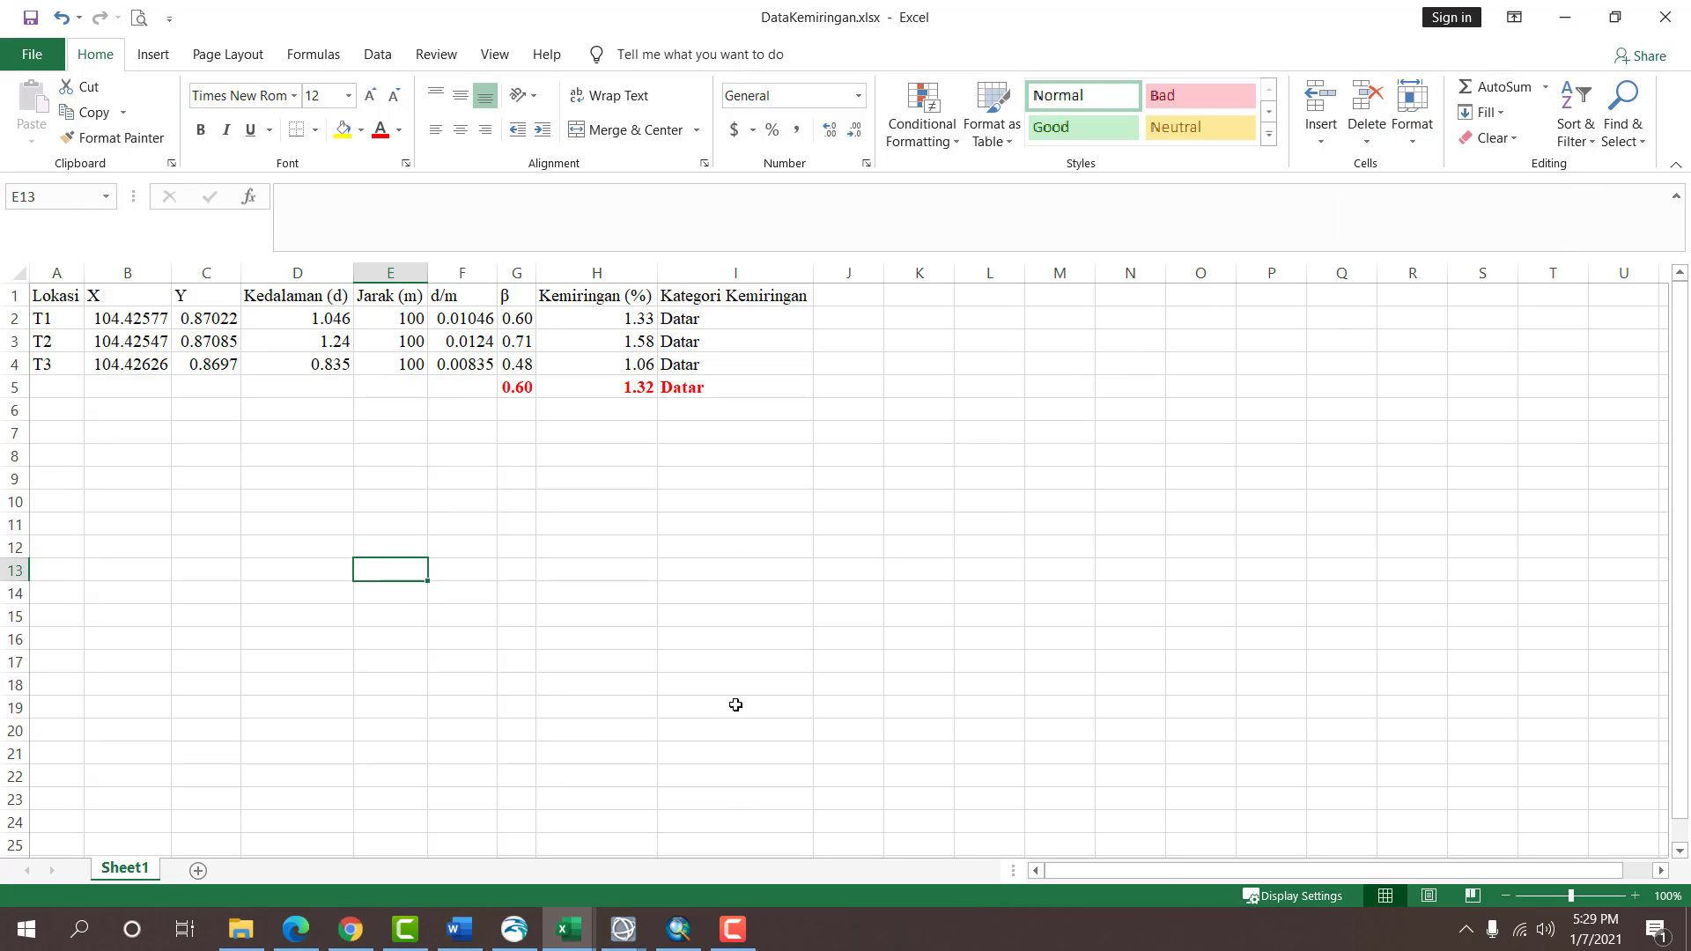
# Switch to ArcMap and add the Basemap_Kepri layer from D:\PEKERJAAN\DATA\ArcGIS\BASEMAP.gdb to the empty map.
pyautogui.click(678, 929)
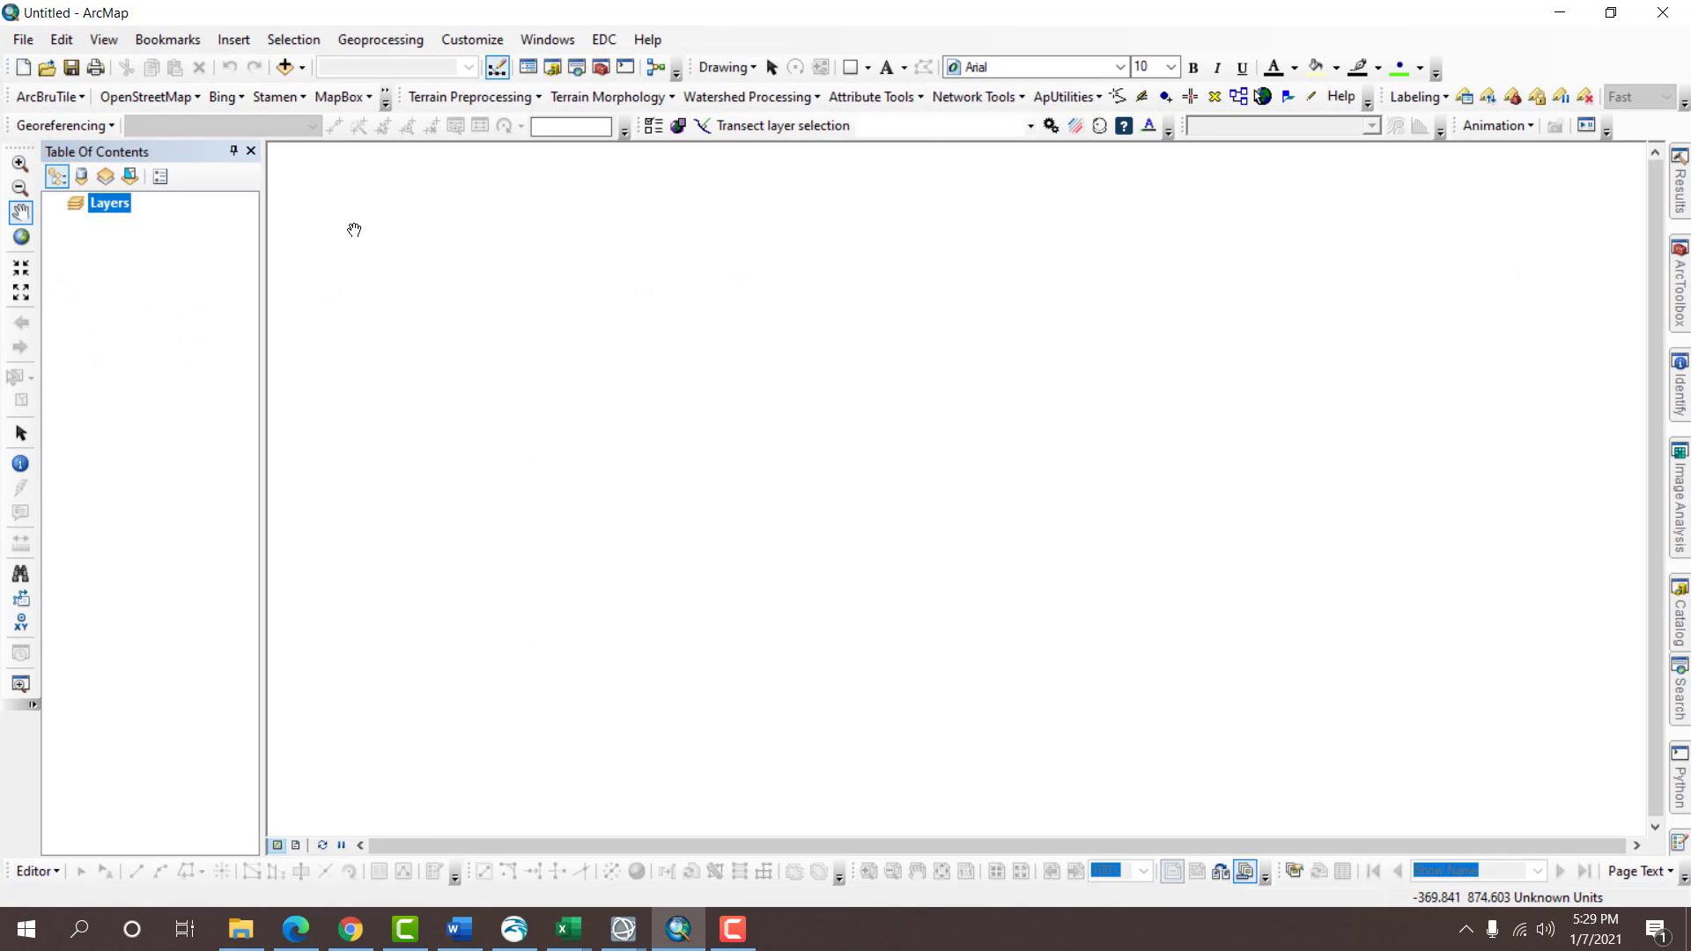
pyautogui.click(286, 68)
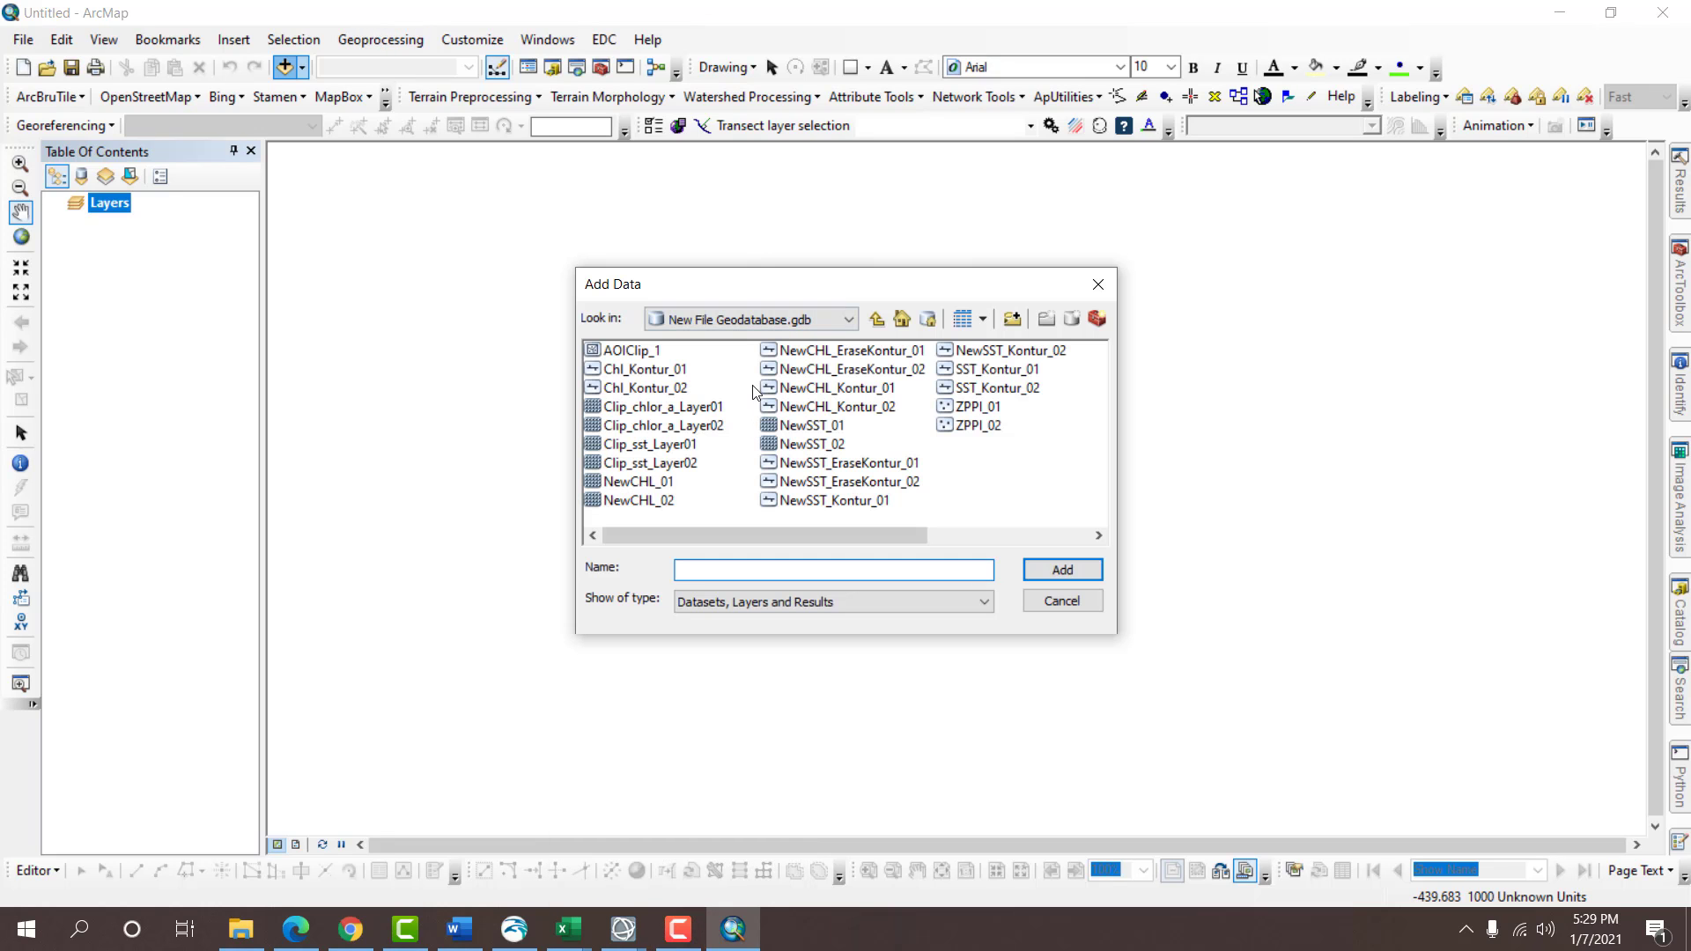
pyautogui.click(762, 320)
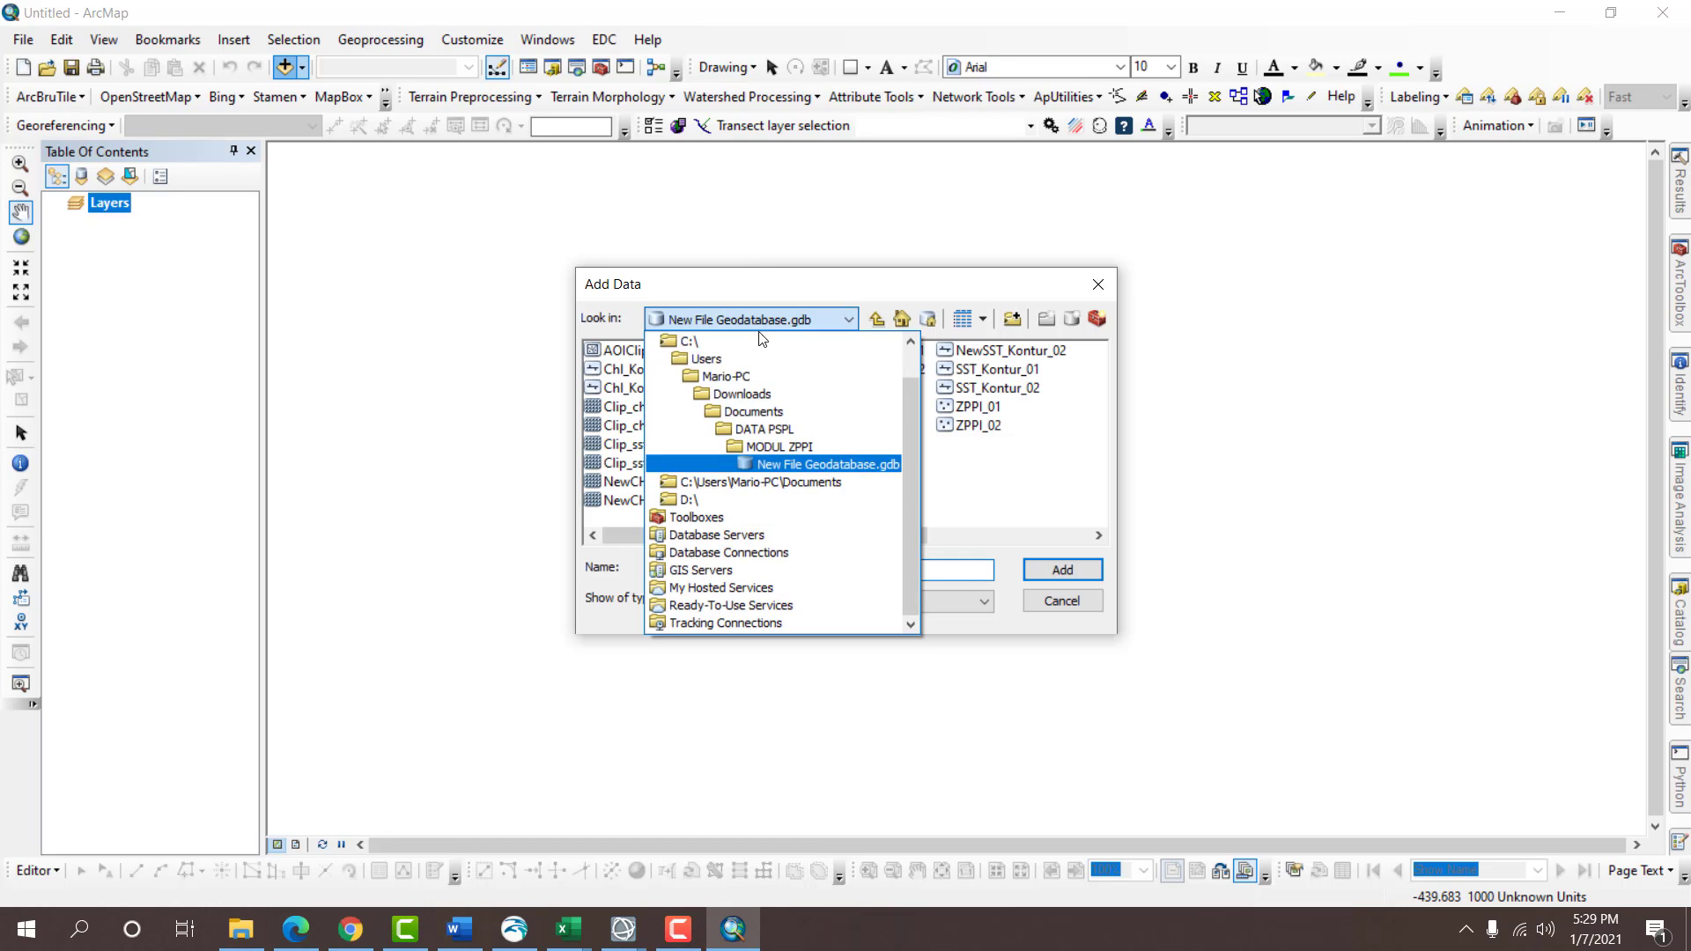
pyautogui.click(707, 498)
pyautogui.doubleClick(669, 388)
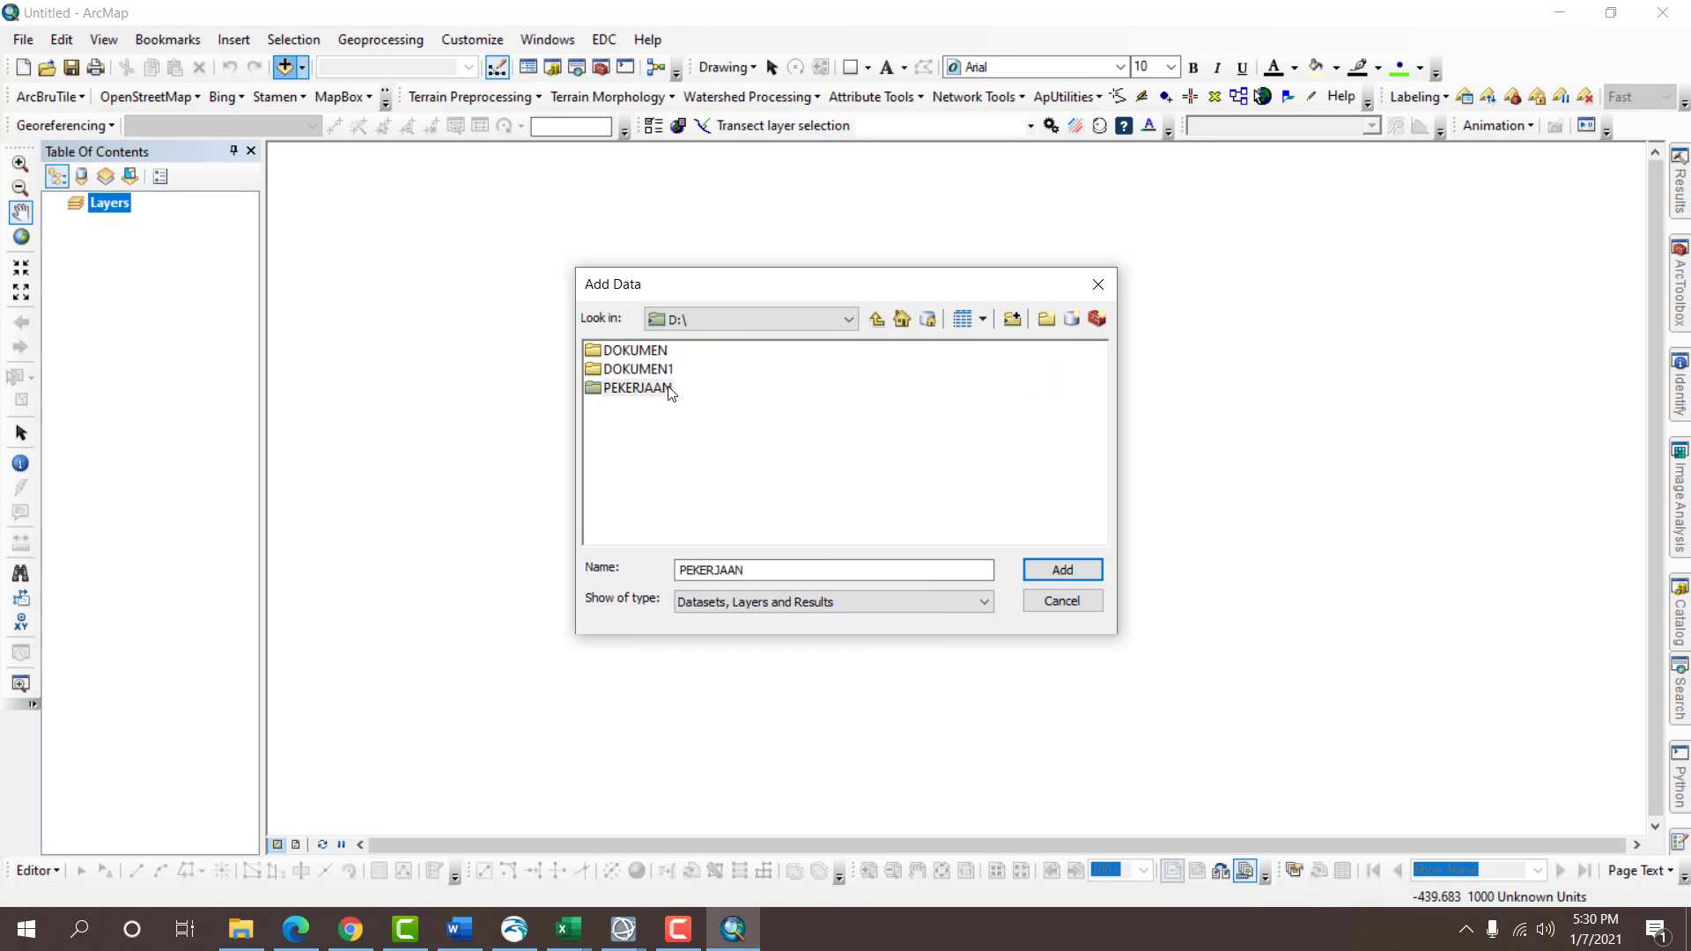
pyautogui.doubleClick(627, 352)
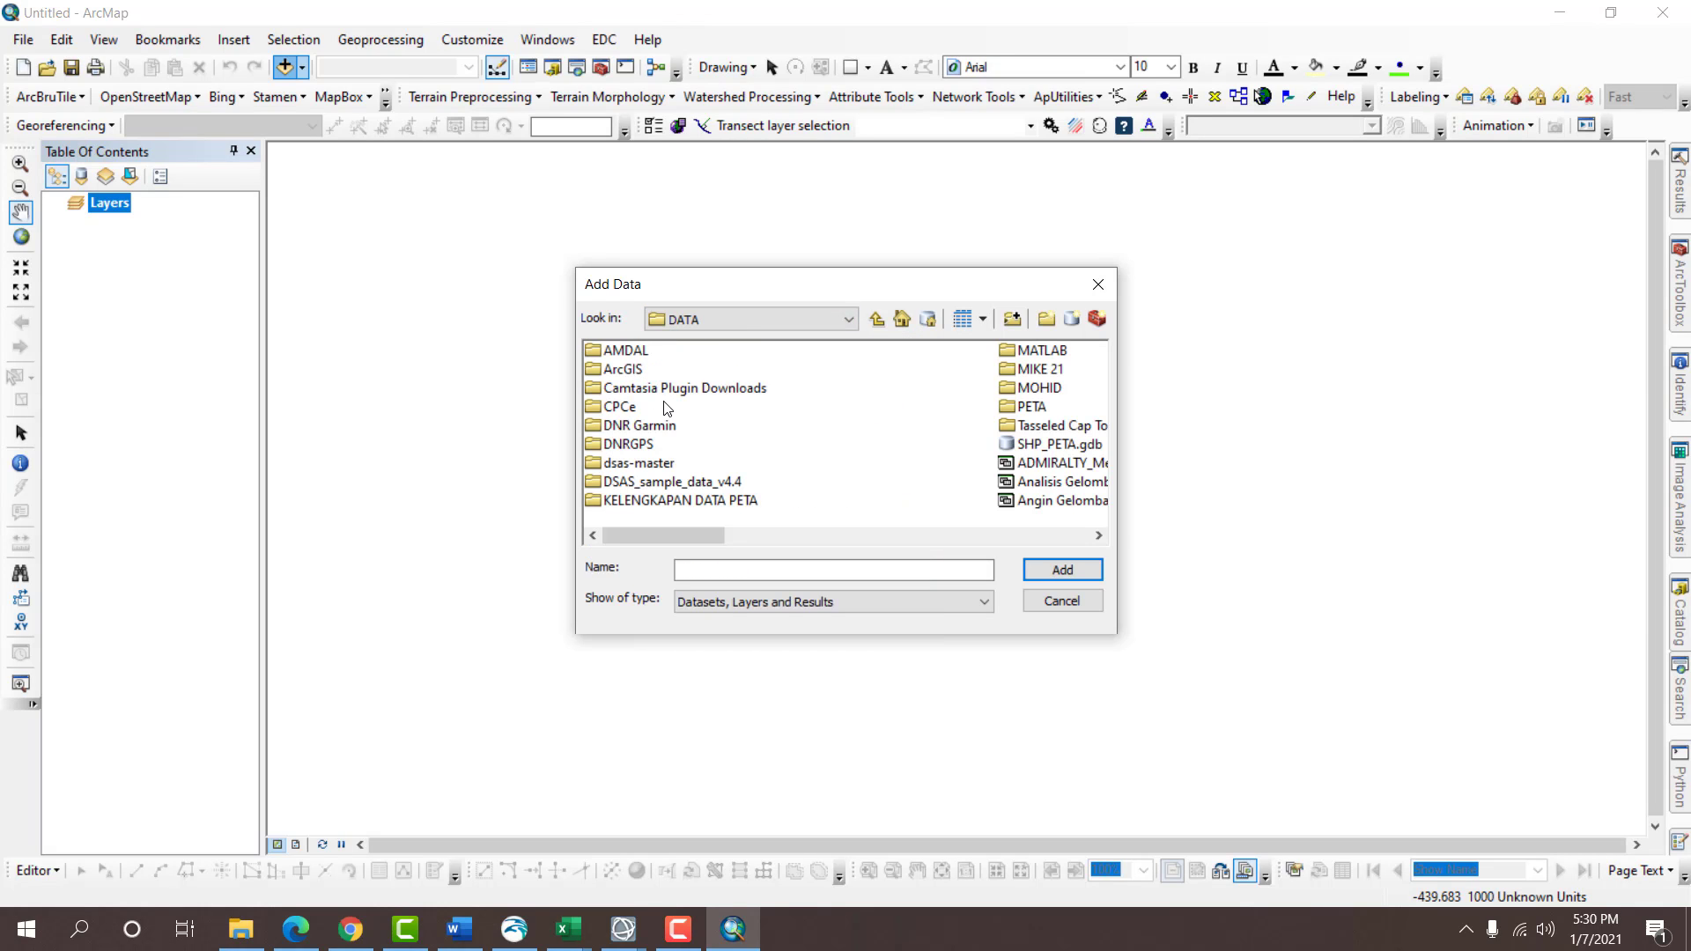
pyautogui.doubleClick(626, 370)
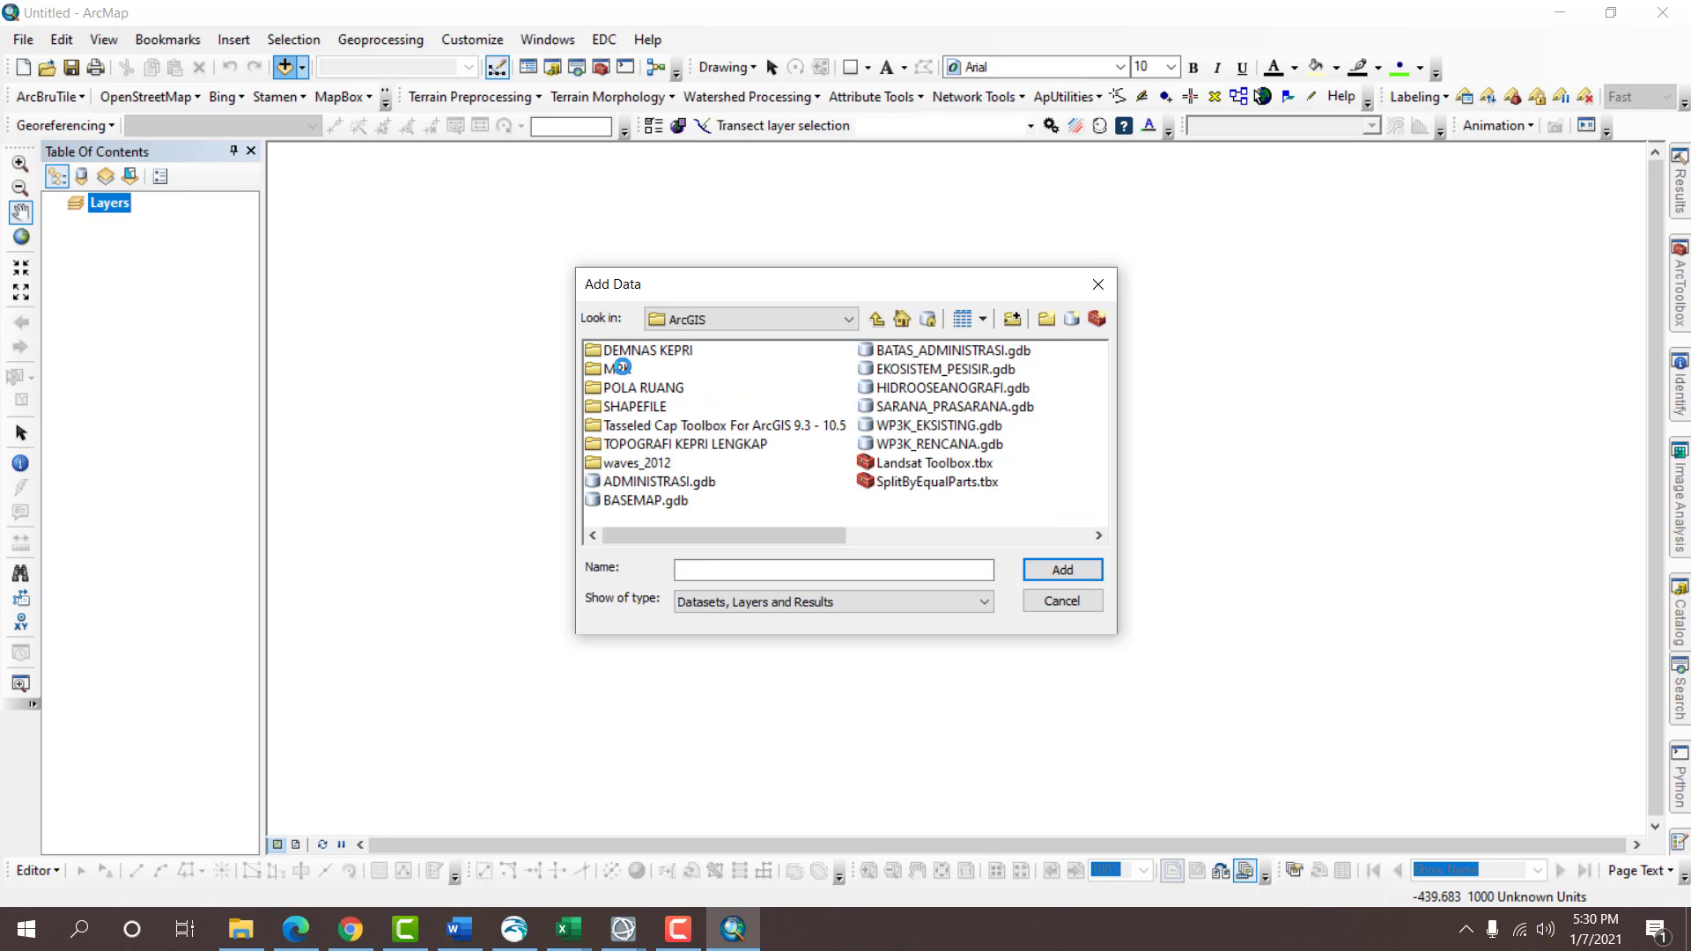
pyautogui.doubleClick(643, 500)
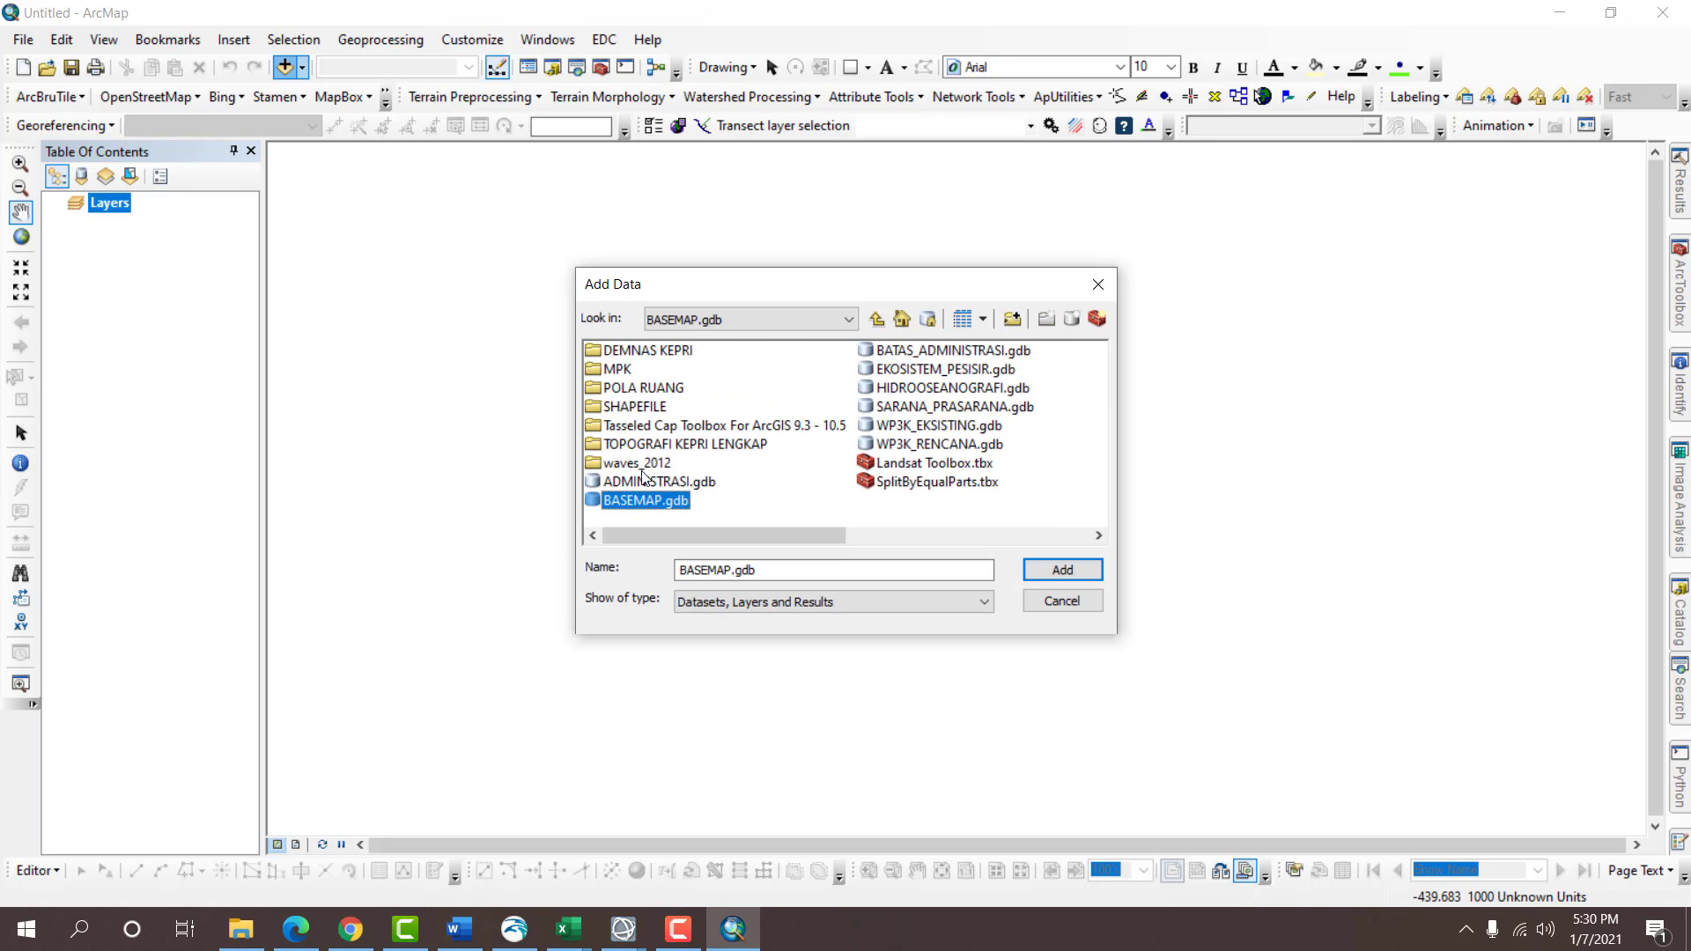
pyautogui.doubleClick(645, 353)
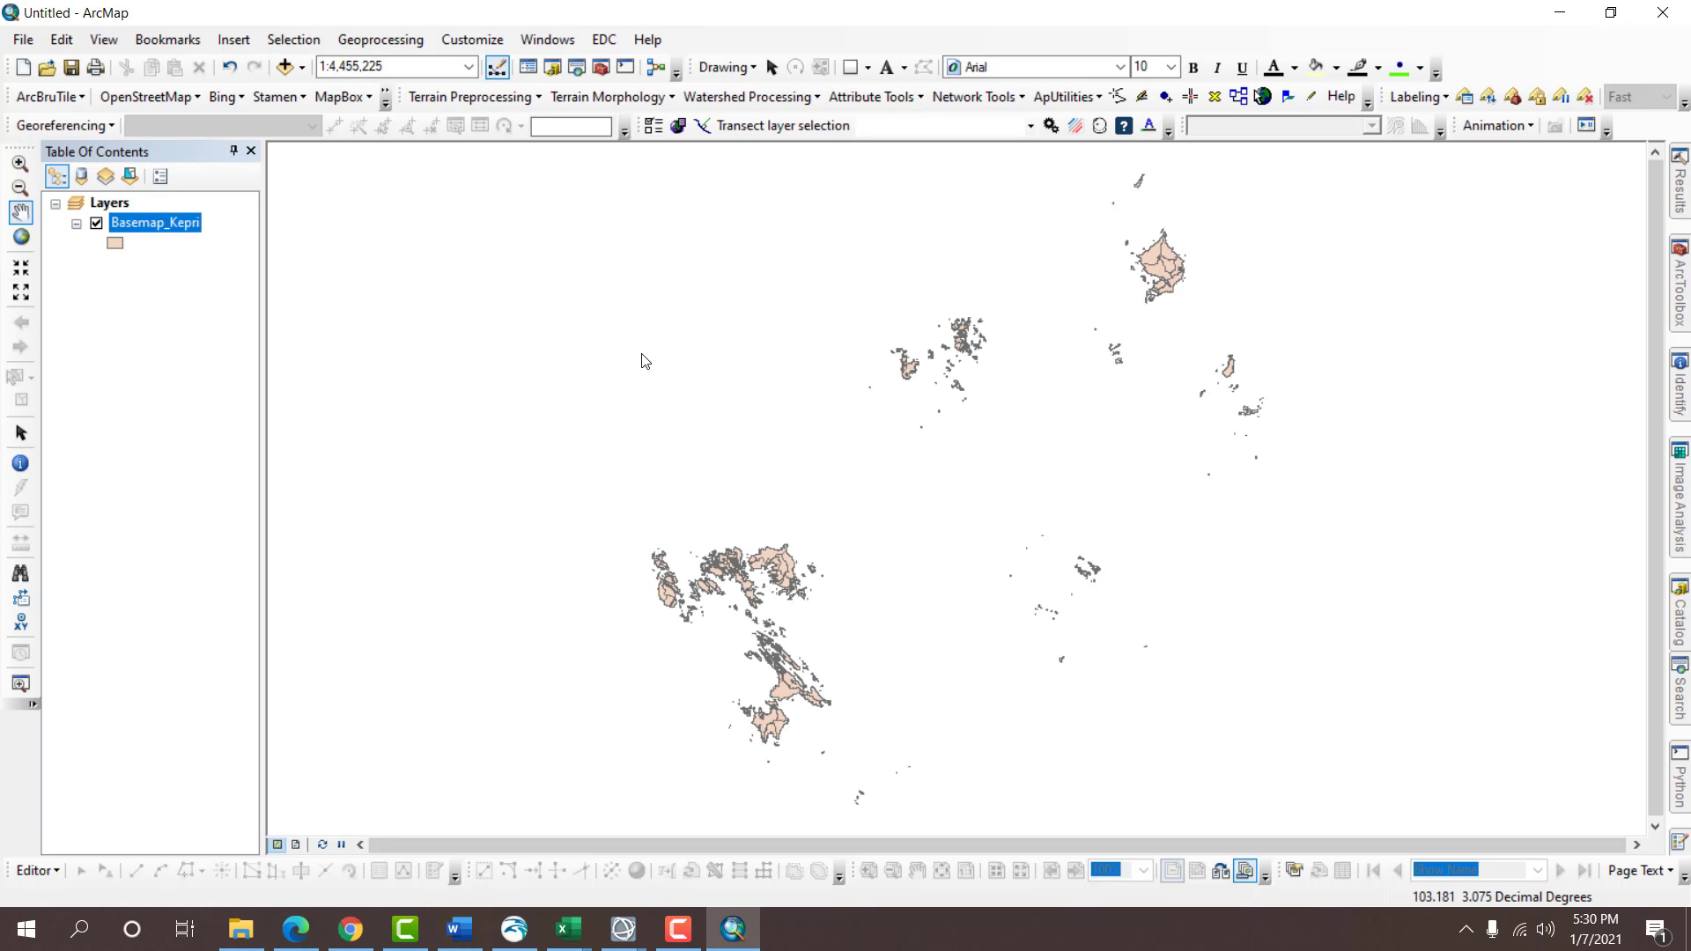
# Examine the Basemap_Kepri coastline around longitude 104.43 and latitude 0.87, where the T1 to T3 stations lie.
pyautogui.scroll(5, 764, 592)
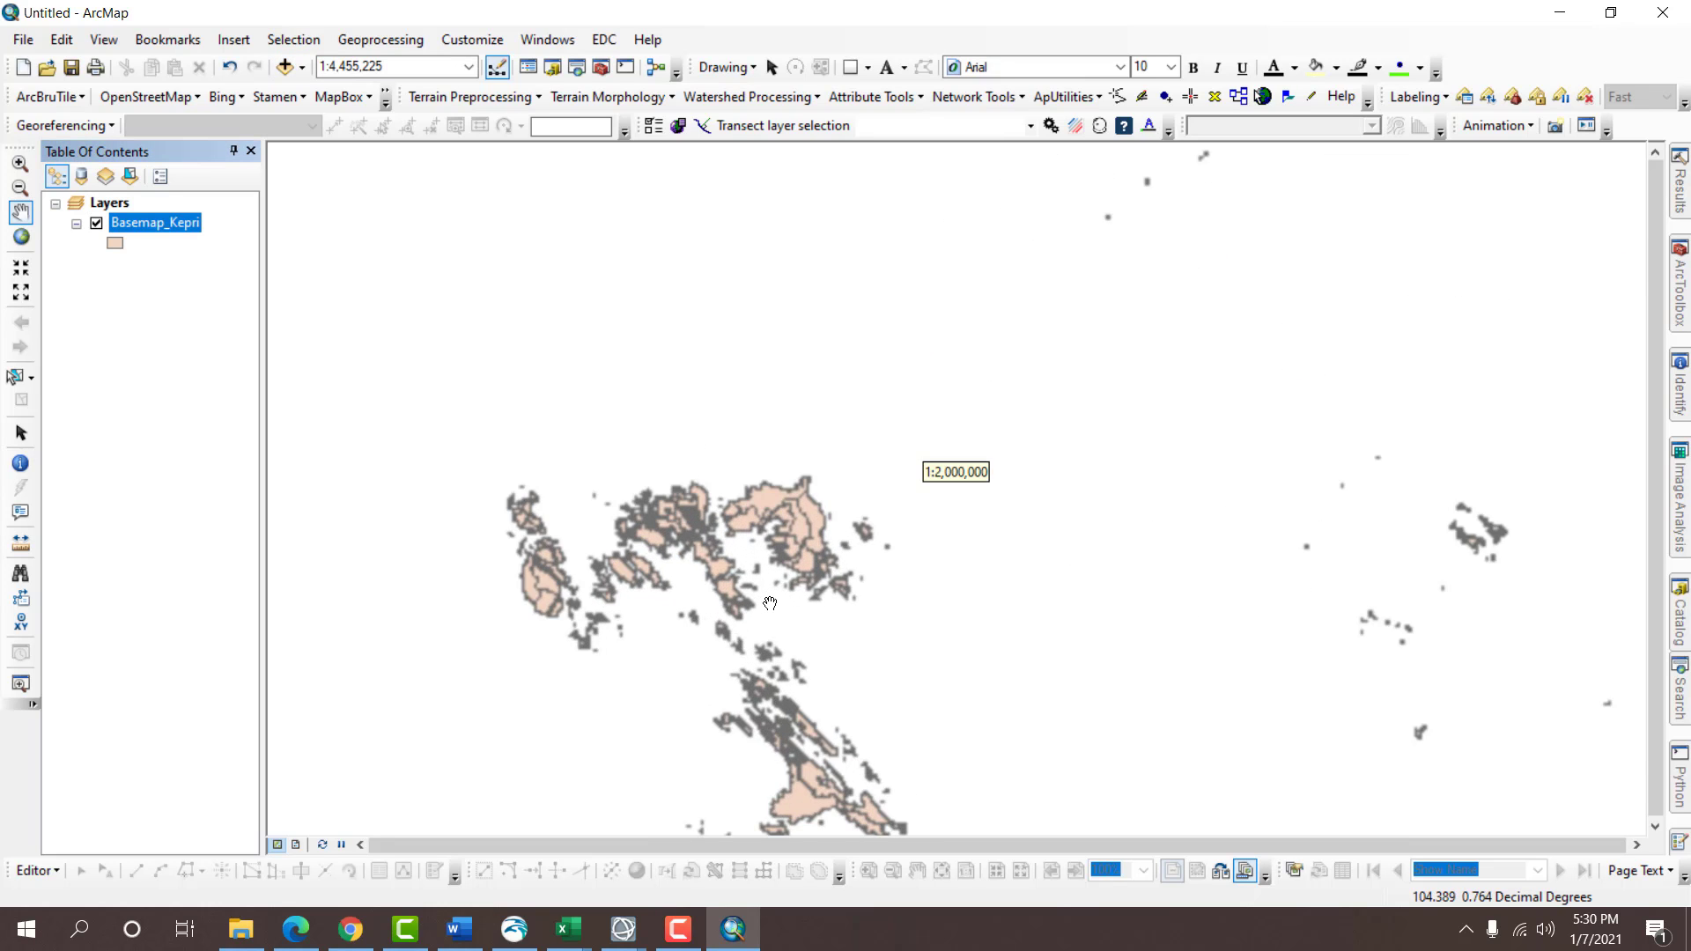
pyautogui.scroll(1, 770, 604)
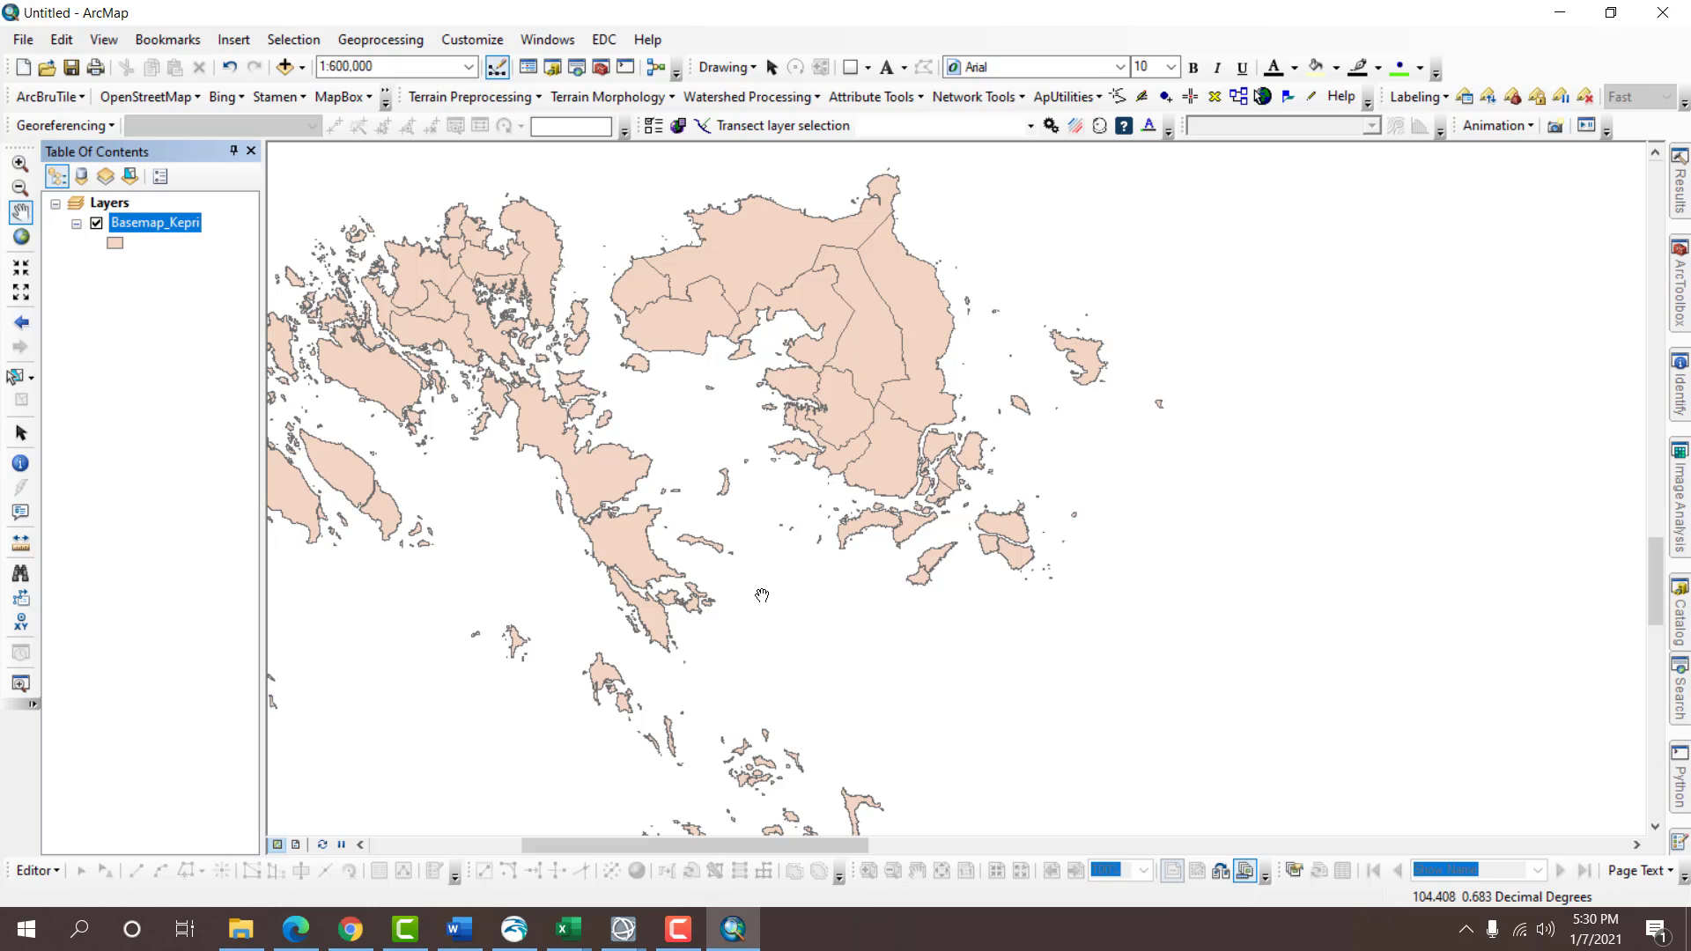
pyautogui.scroll(3, 823, 451)
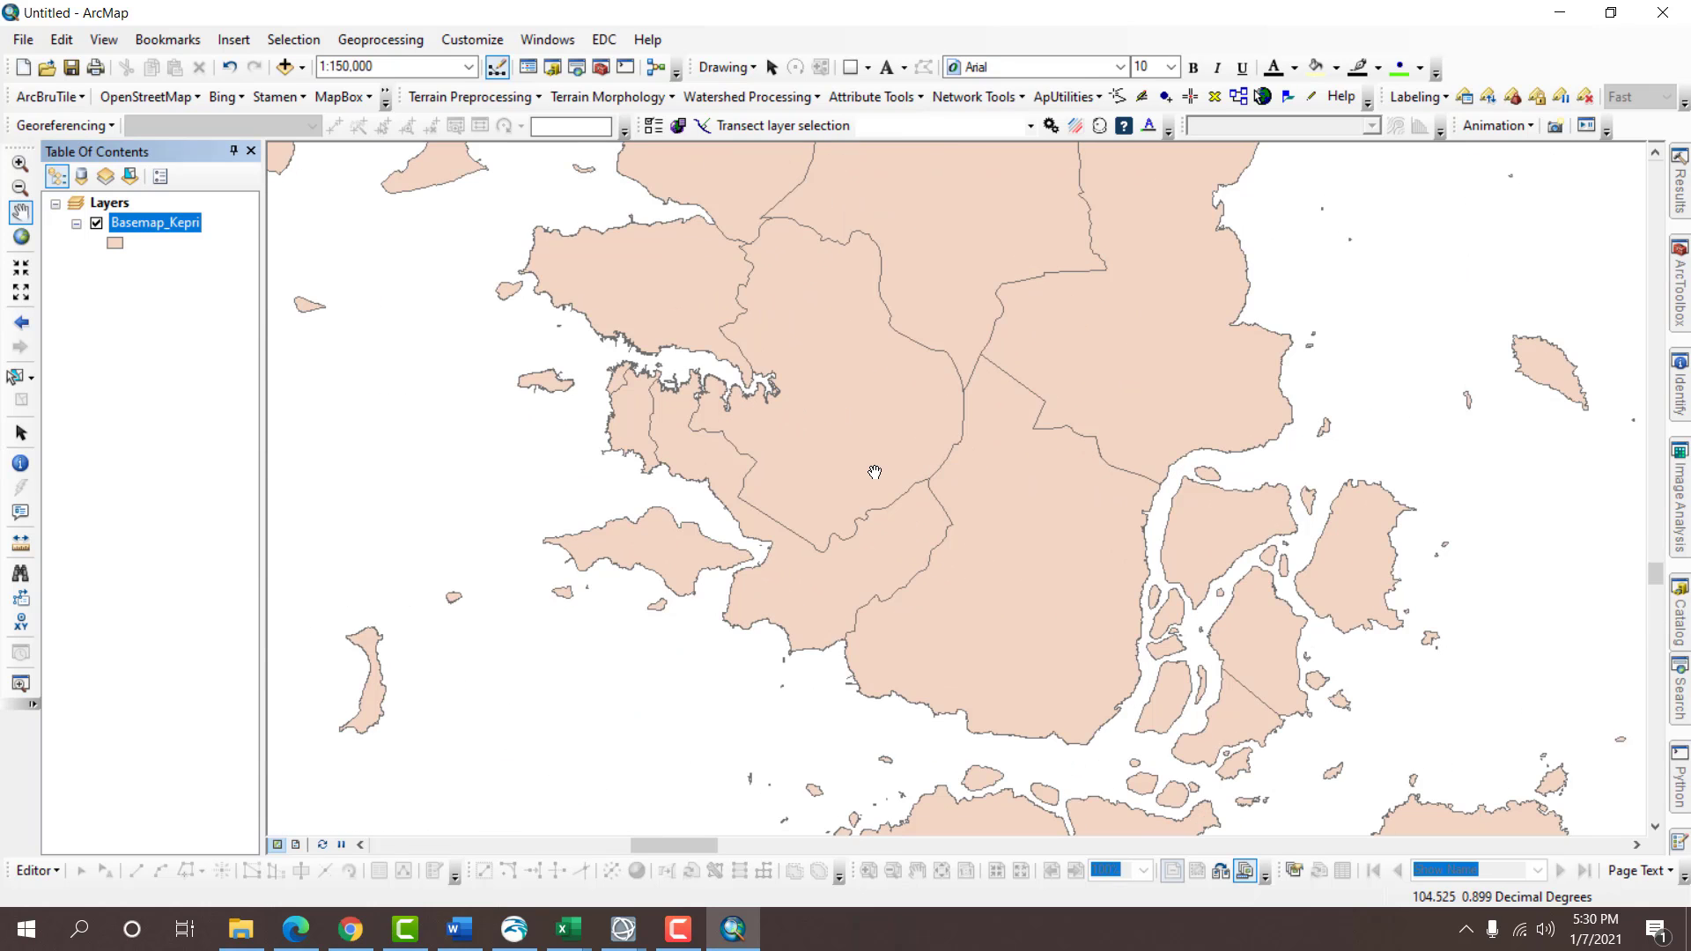
pyautogui.moveTo(727, 685); pyautogui.dragTo(901, 474)
pyautogui.scroll(5, 754, 419)
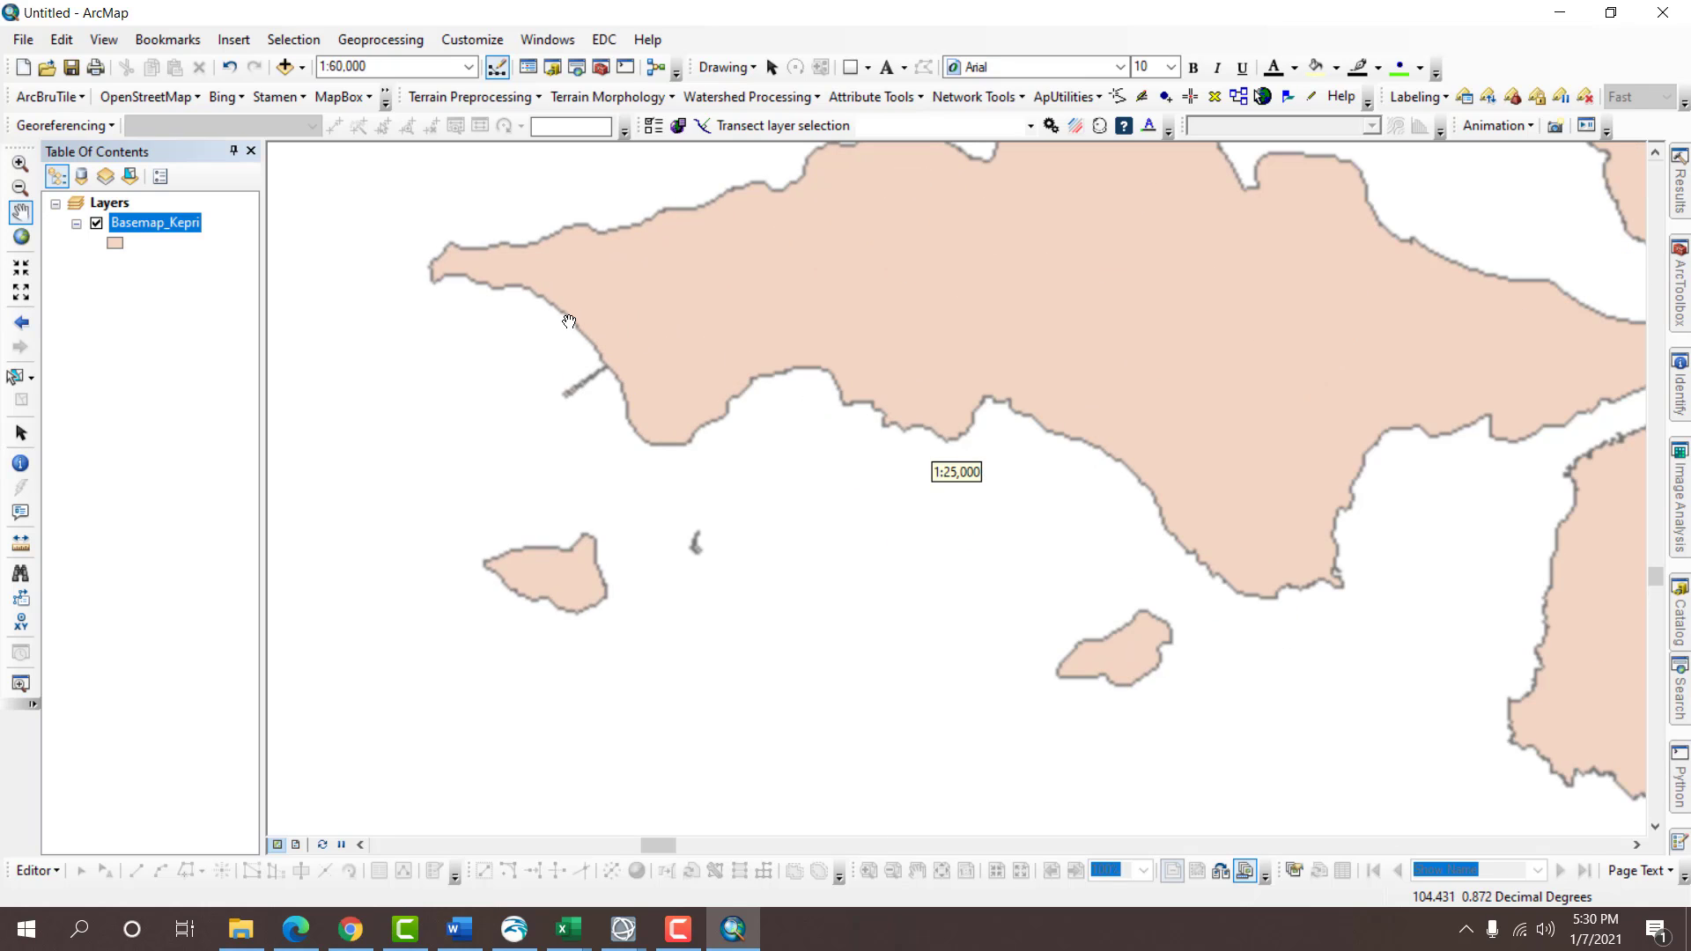
pyautogui.scroll(-1, 827, 539)
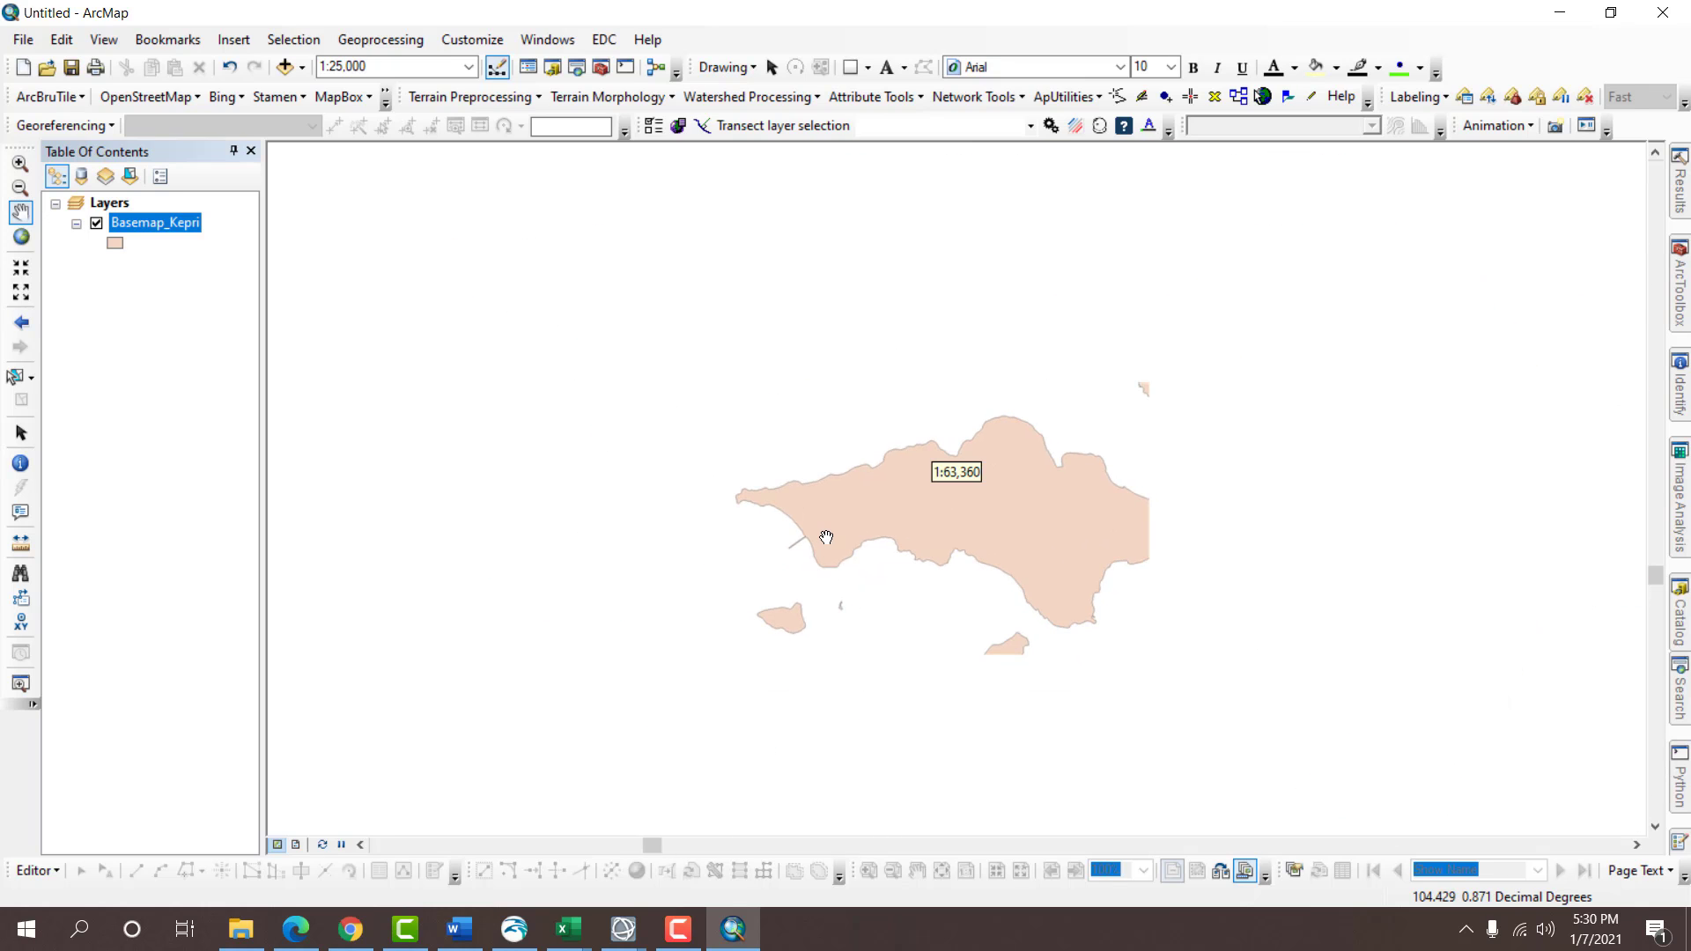
pyautogui.scroll(-3, 826, 538)
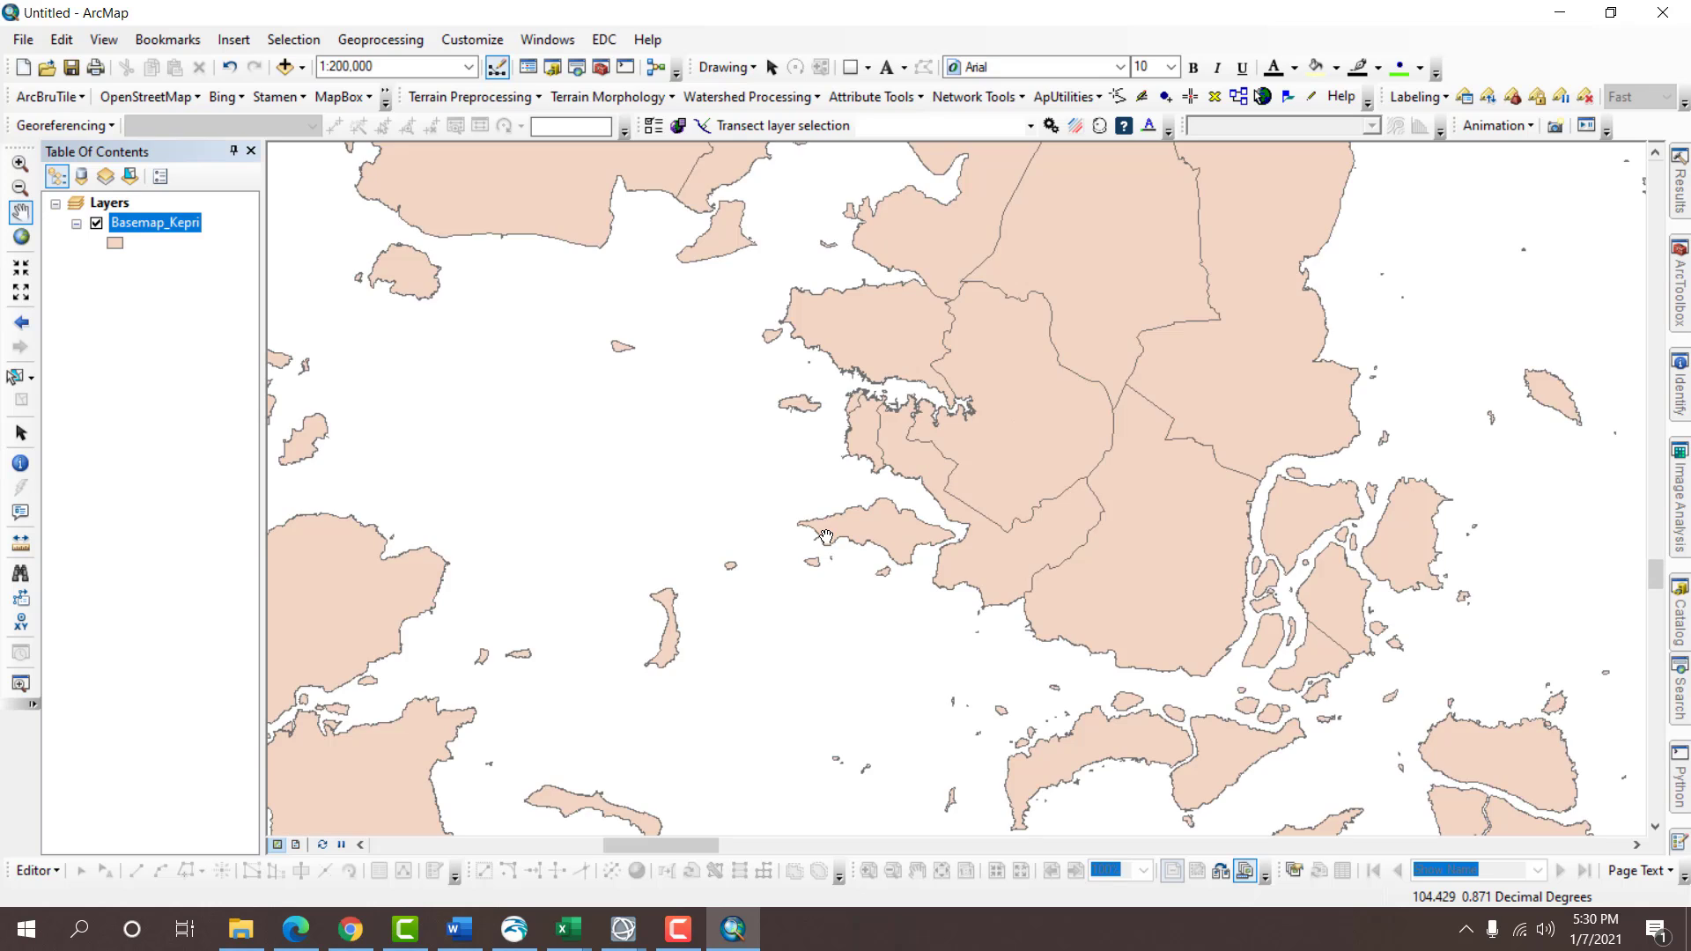
pyautogui.scroll(-1, 826, 538)
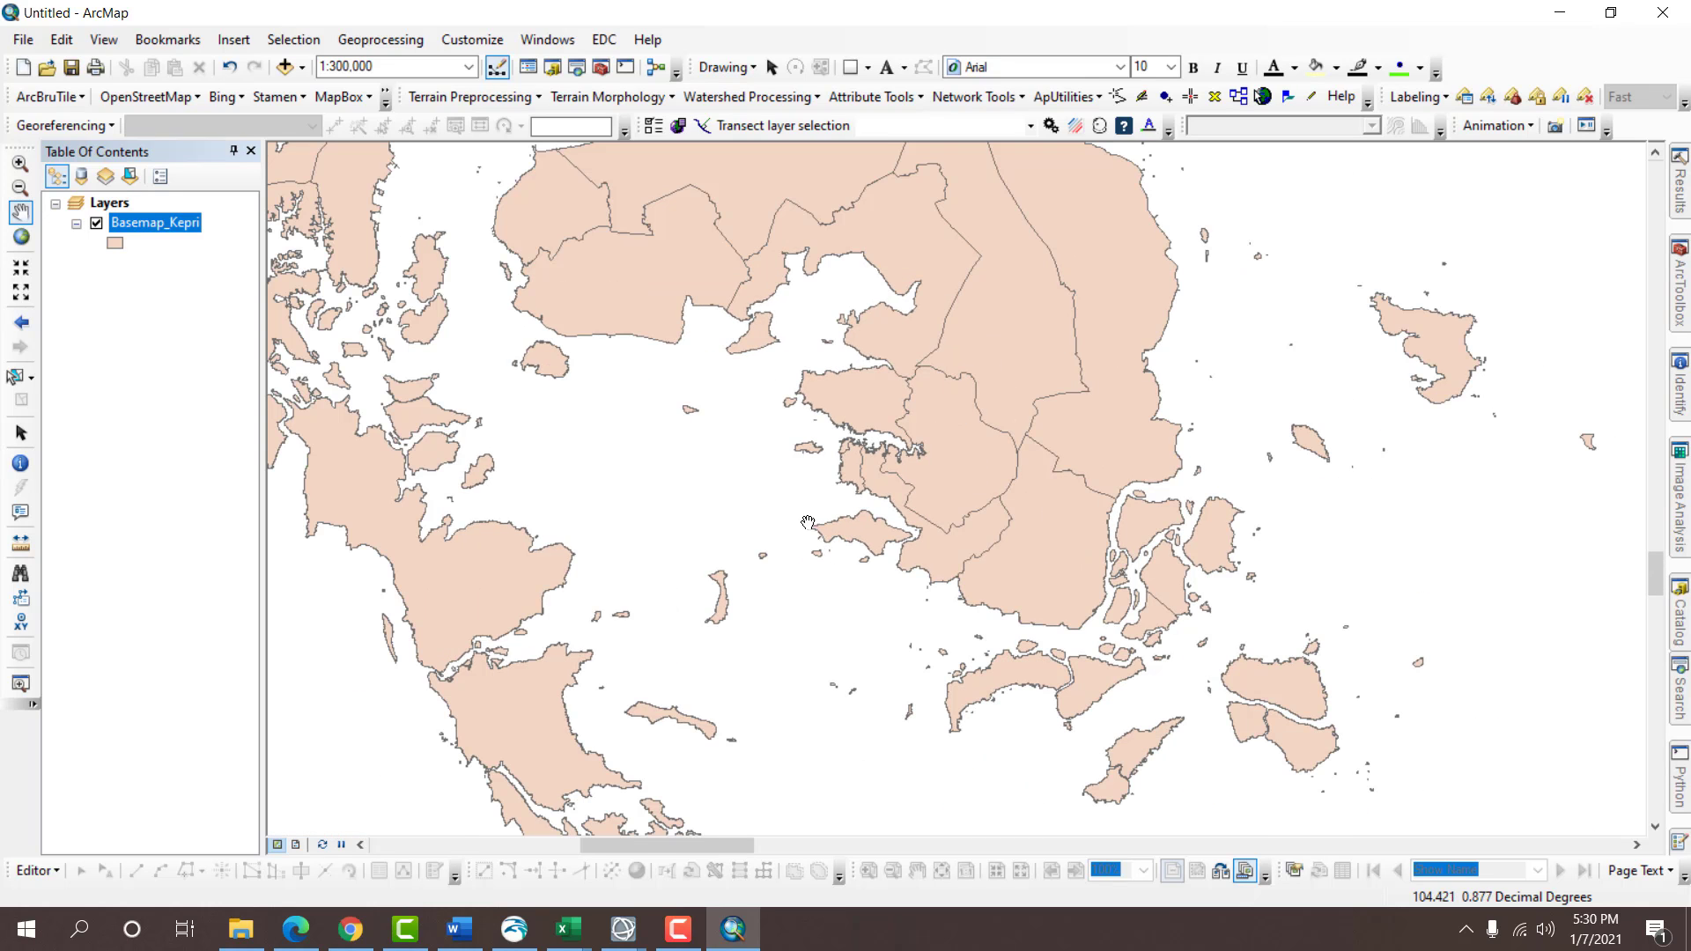
# Start adding data and browse on drive C to the user's Downloads > Documents > DATA PSPL > MODUL PERUBAHAN PANTAI folder.
pyautogui.click(285, 67)
pyautogui.click(822, 318)
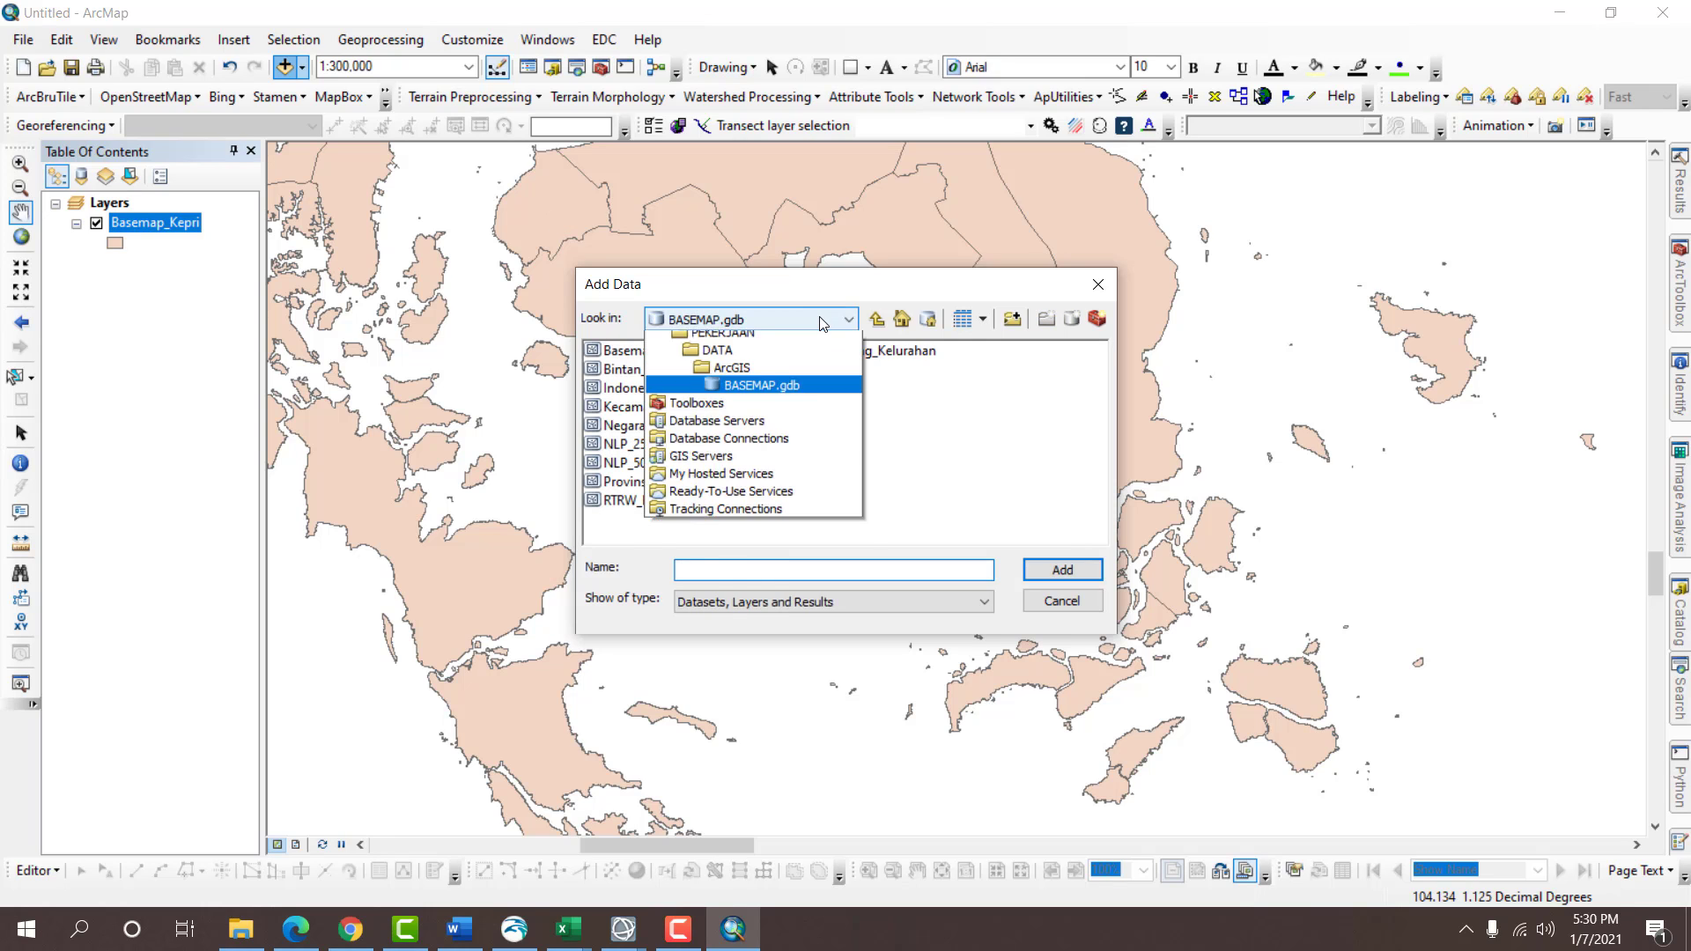
pyautogui.click(724, 378)
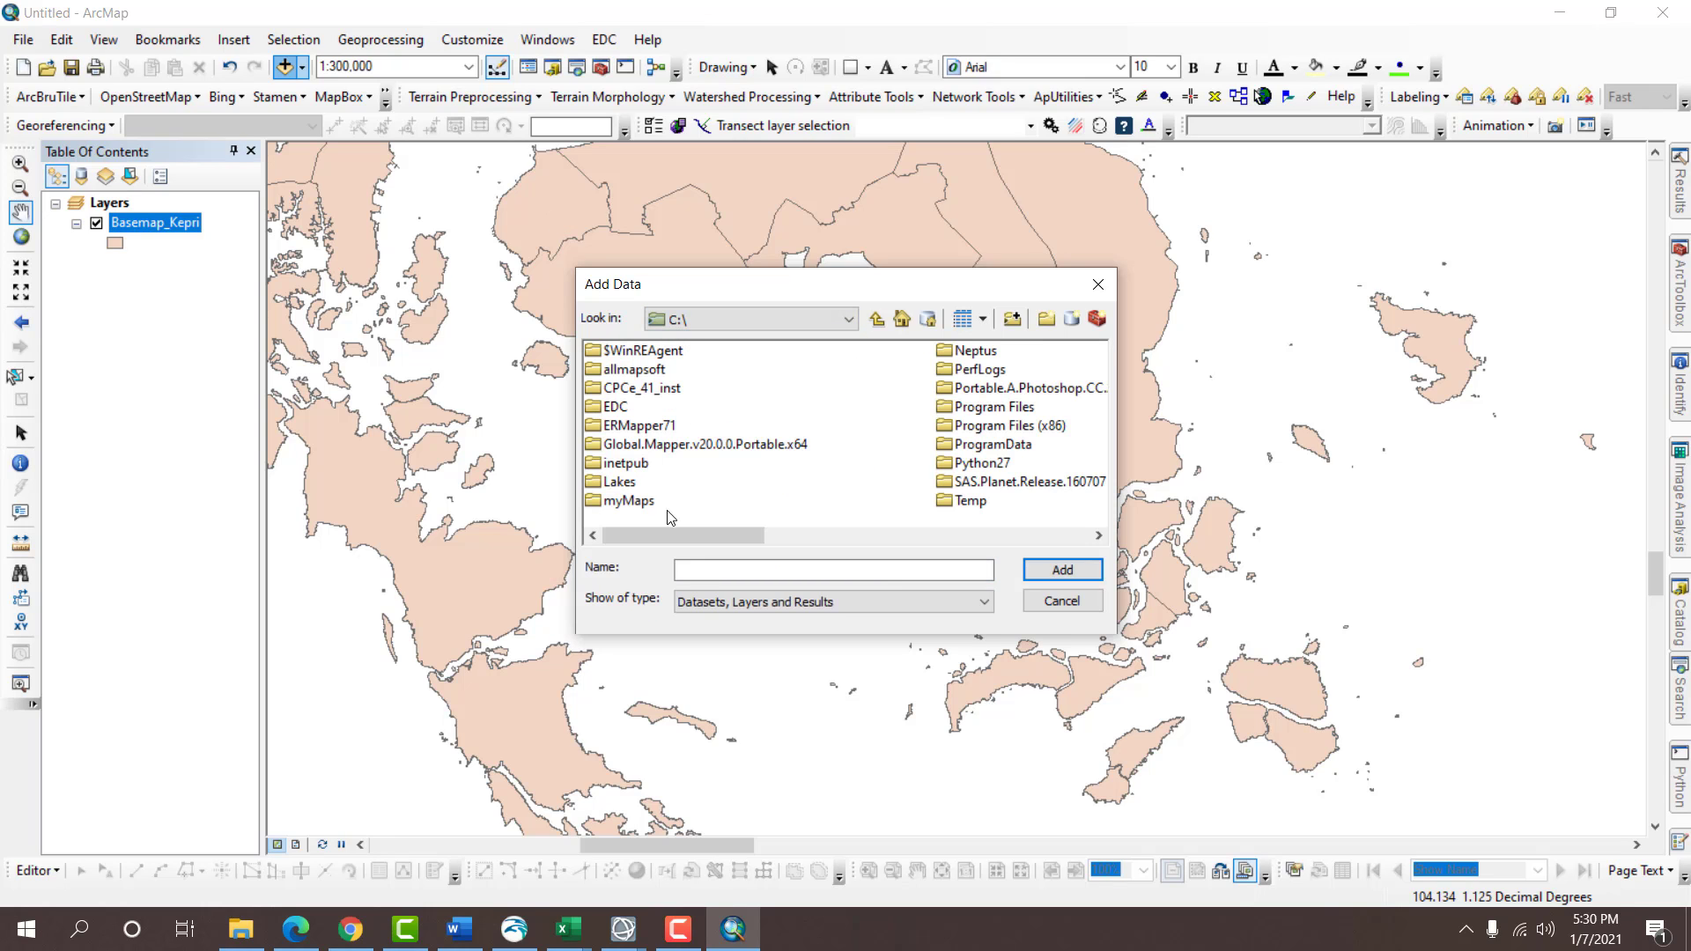
pyautogui.scroll(-3, 939, 413)
pyautogui.click(613, 357)
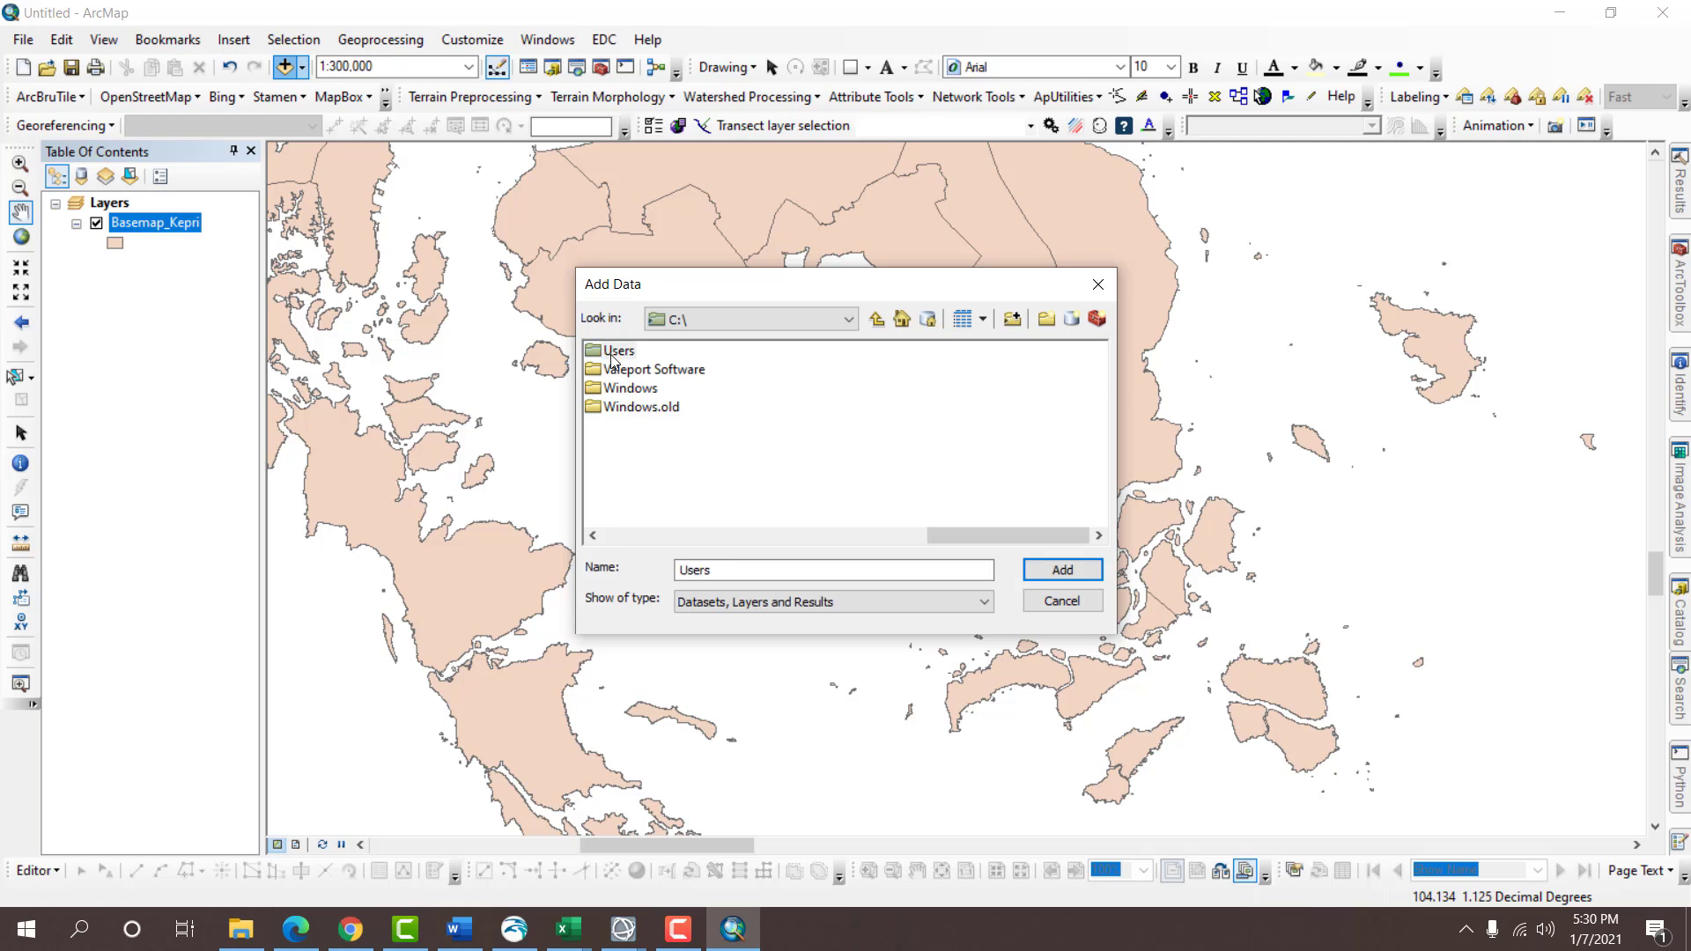
pyautogui.doubleClick(614, 357)
pyautogui.doubleClick(599, 394)
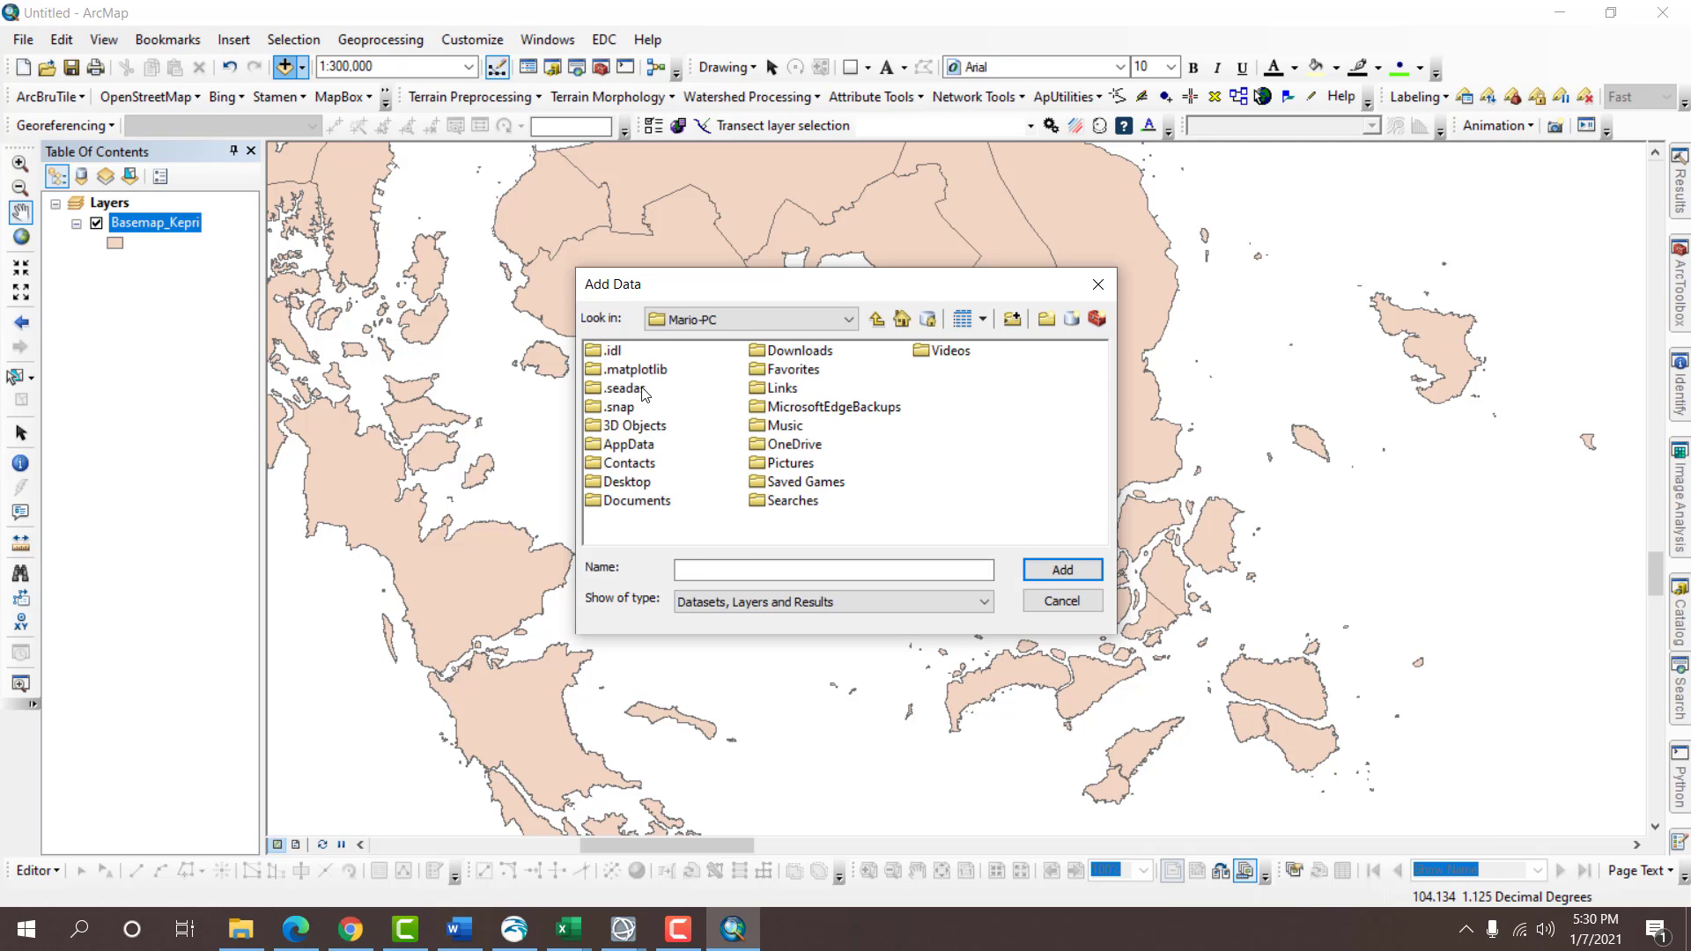
pyautogui.click(785, 357)
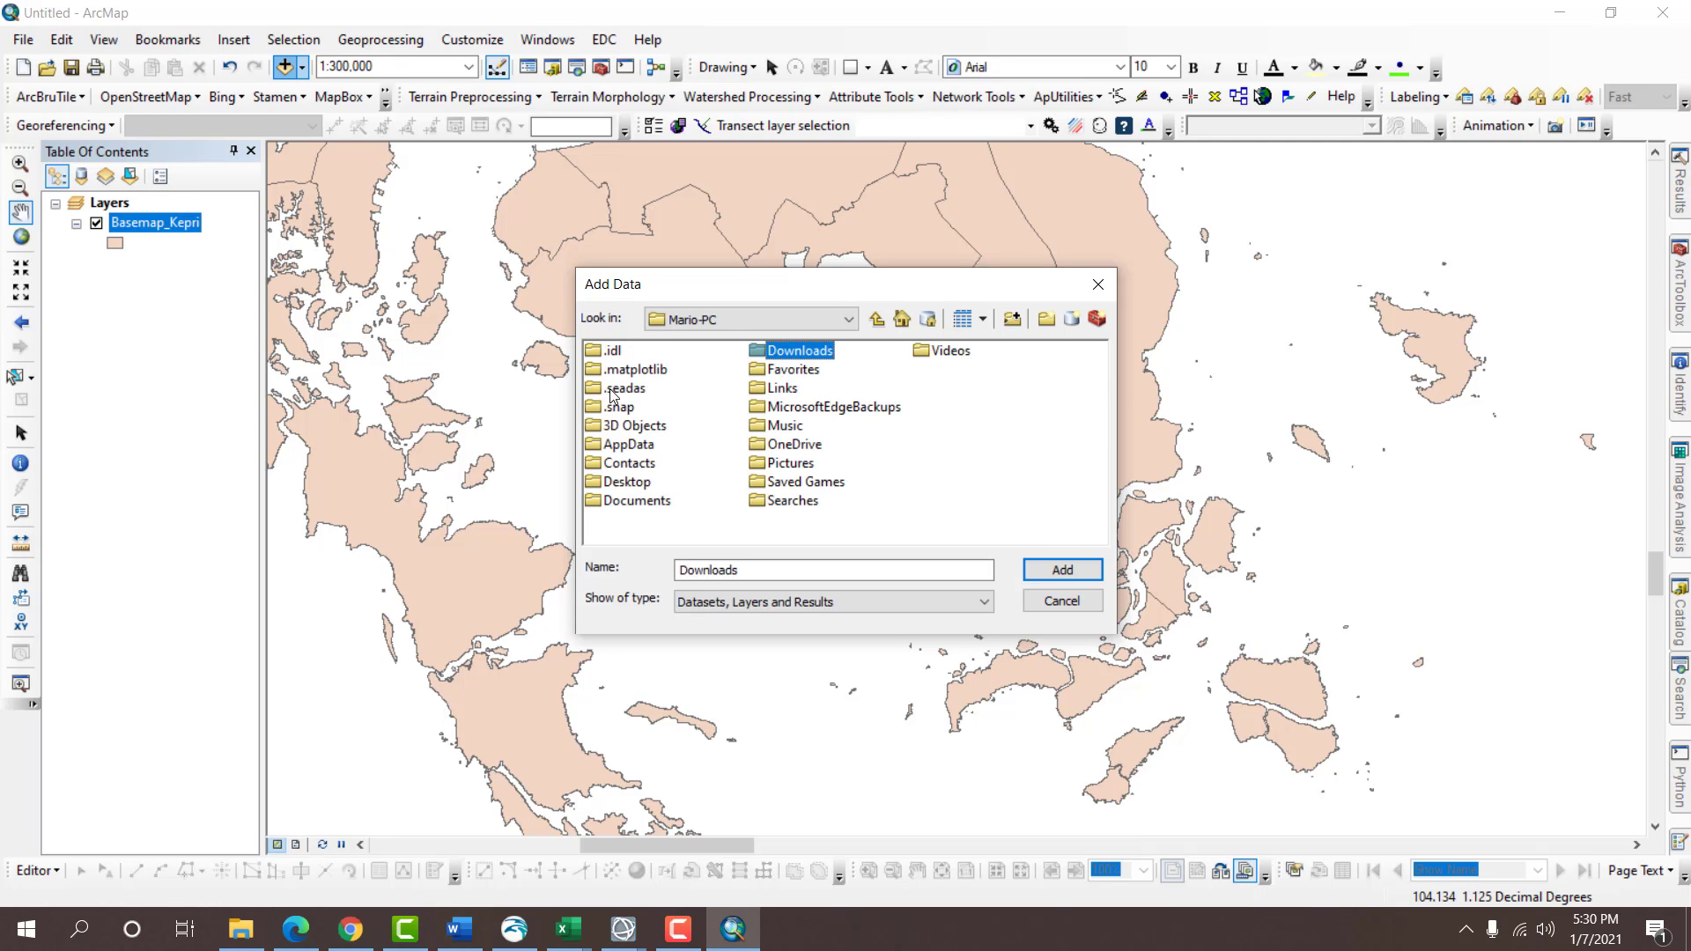
pyautogui.press('Return')
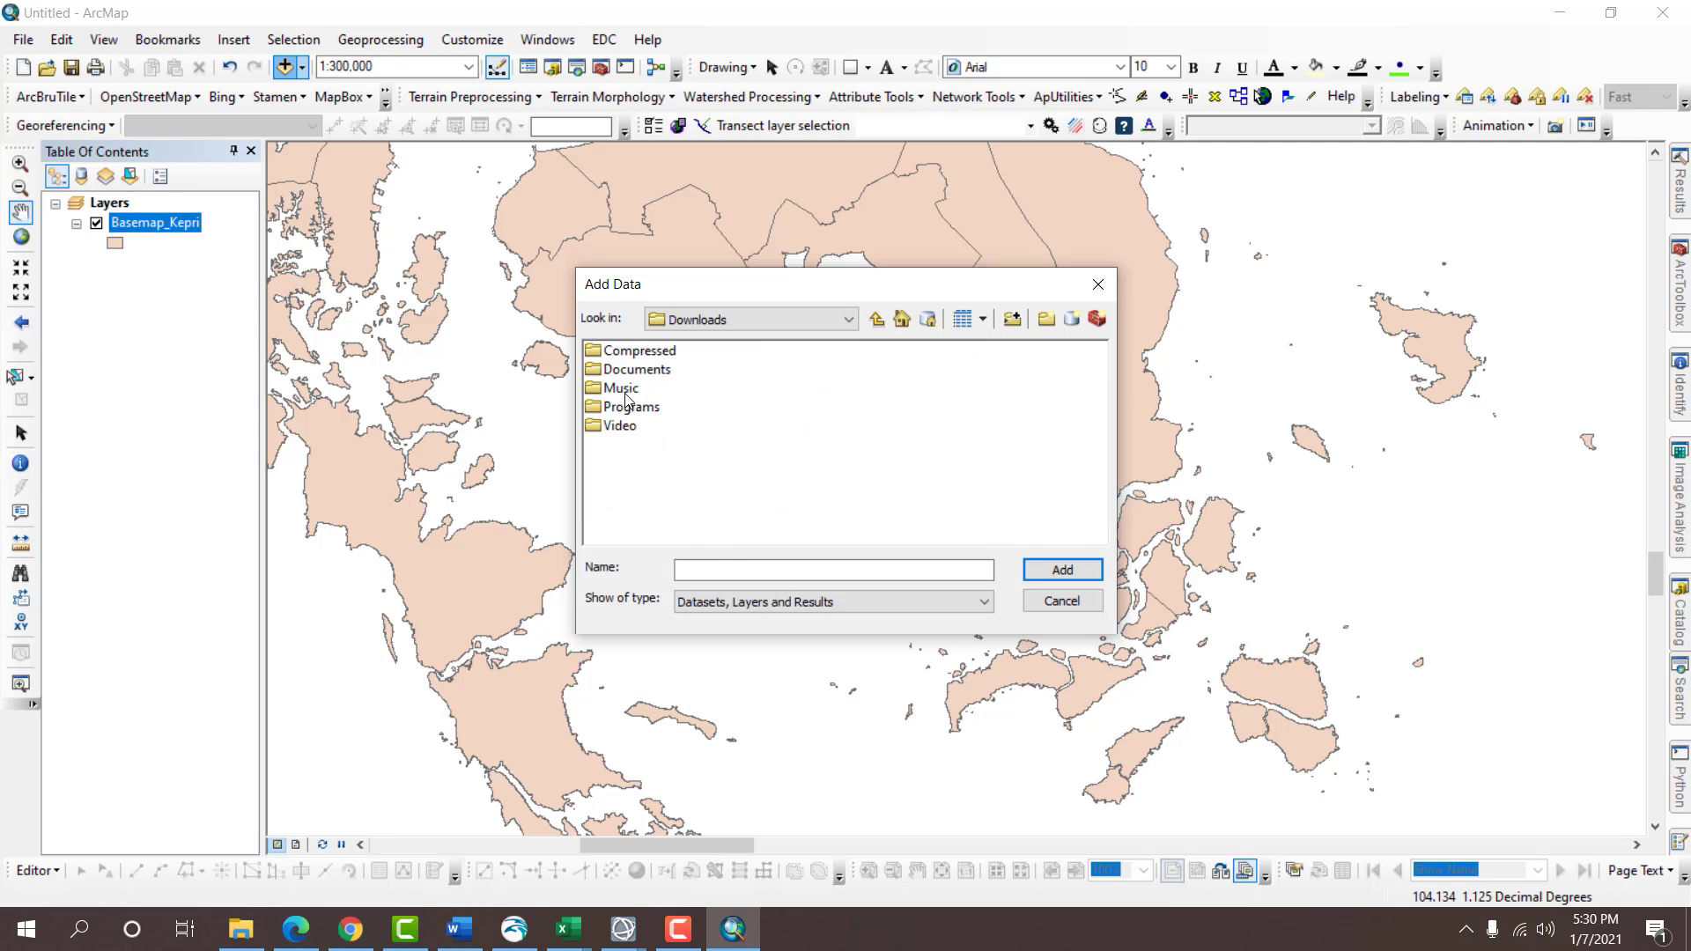
pyautogui.click(630, 408)
pyautogui.doubleClick(633, 370)
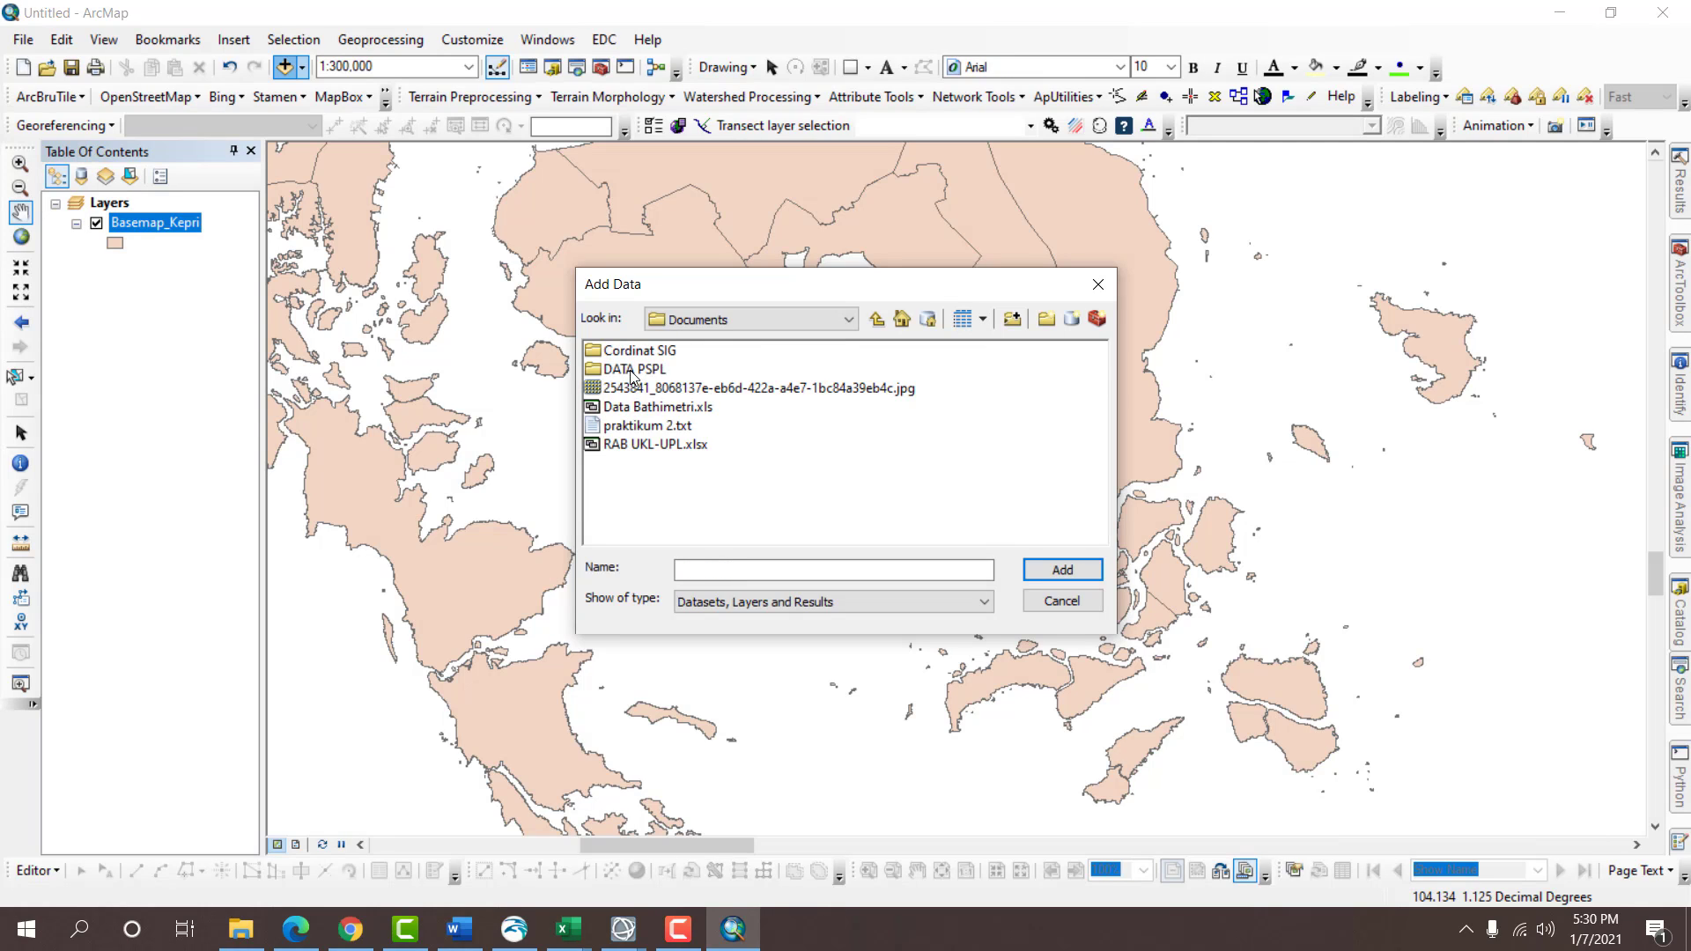
pyautogui.doubleClick(632, 371)
pyautogui.doubleClick(657, 426)
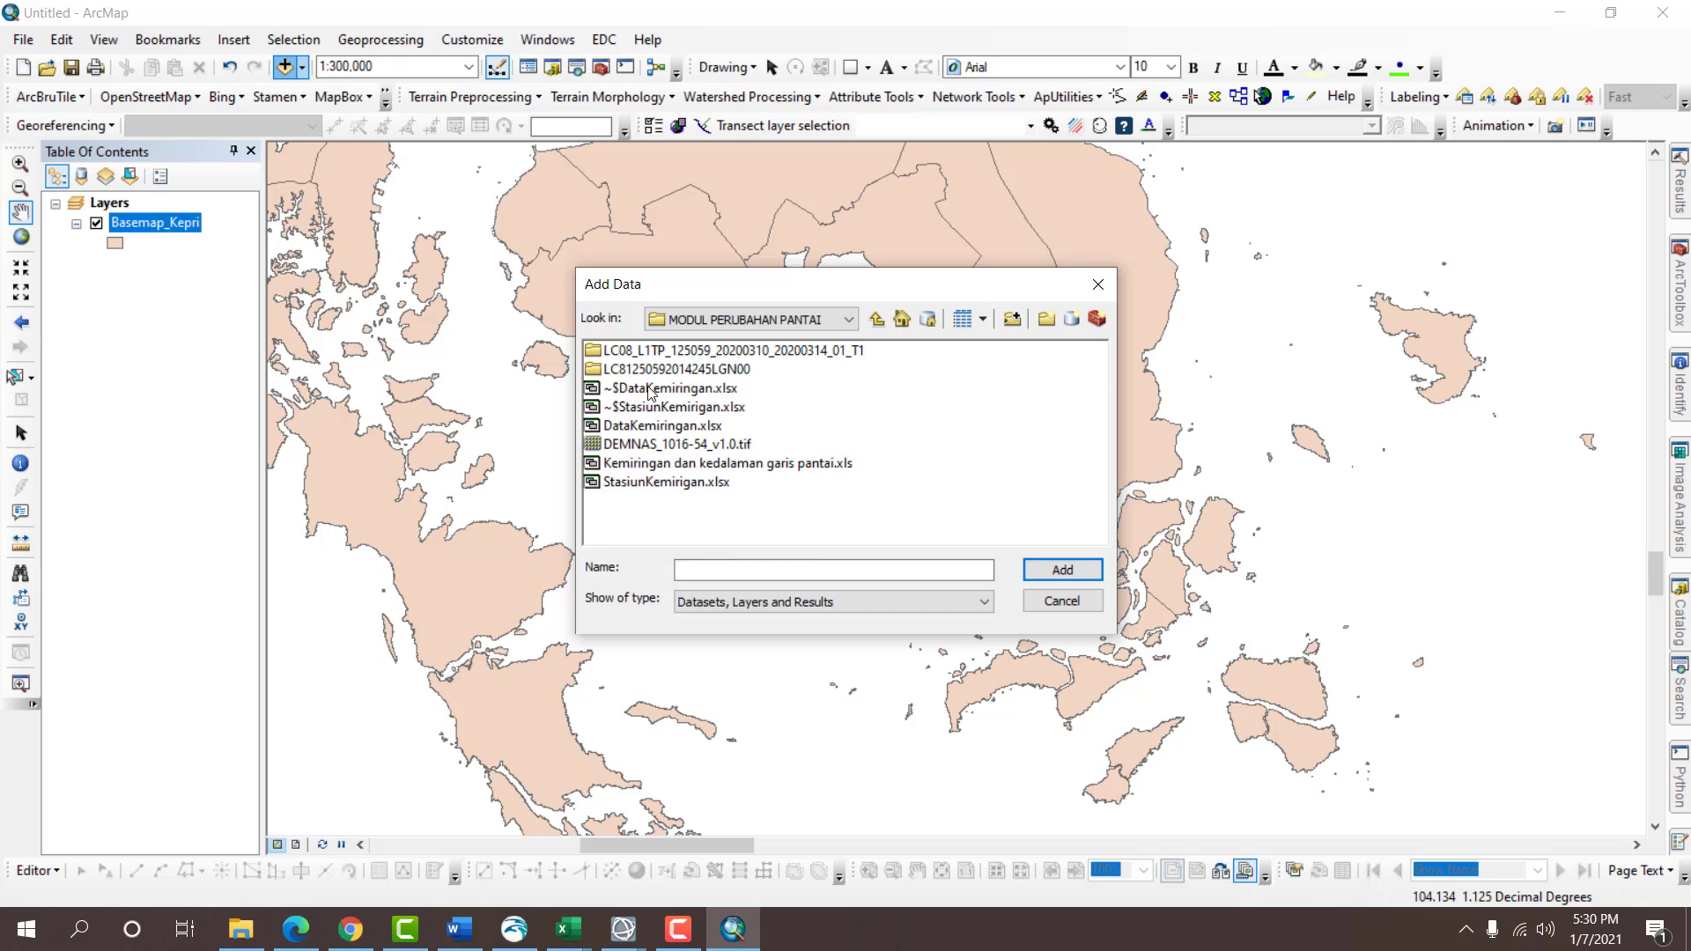
# Add the DEMNAS_1016-54_v1.0.tif raster with pyramids built by Nearest Neighbor resampling, and zoom to its layer.
pyautogui.click(653, 445)
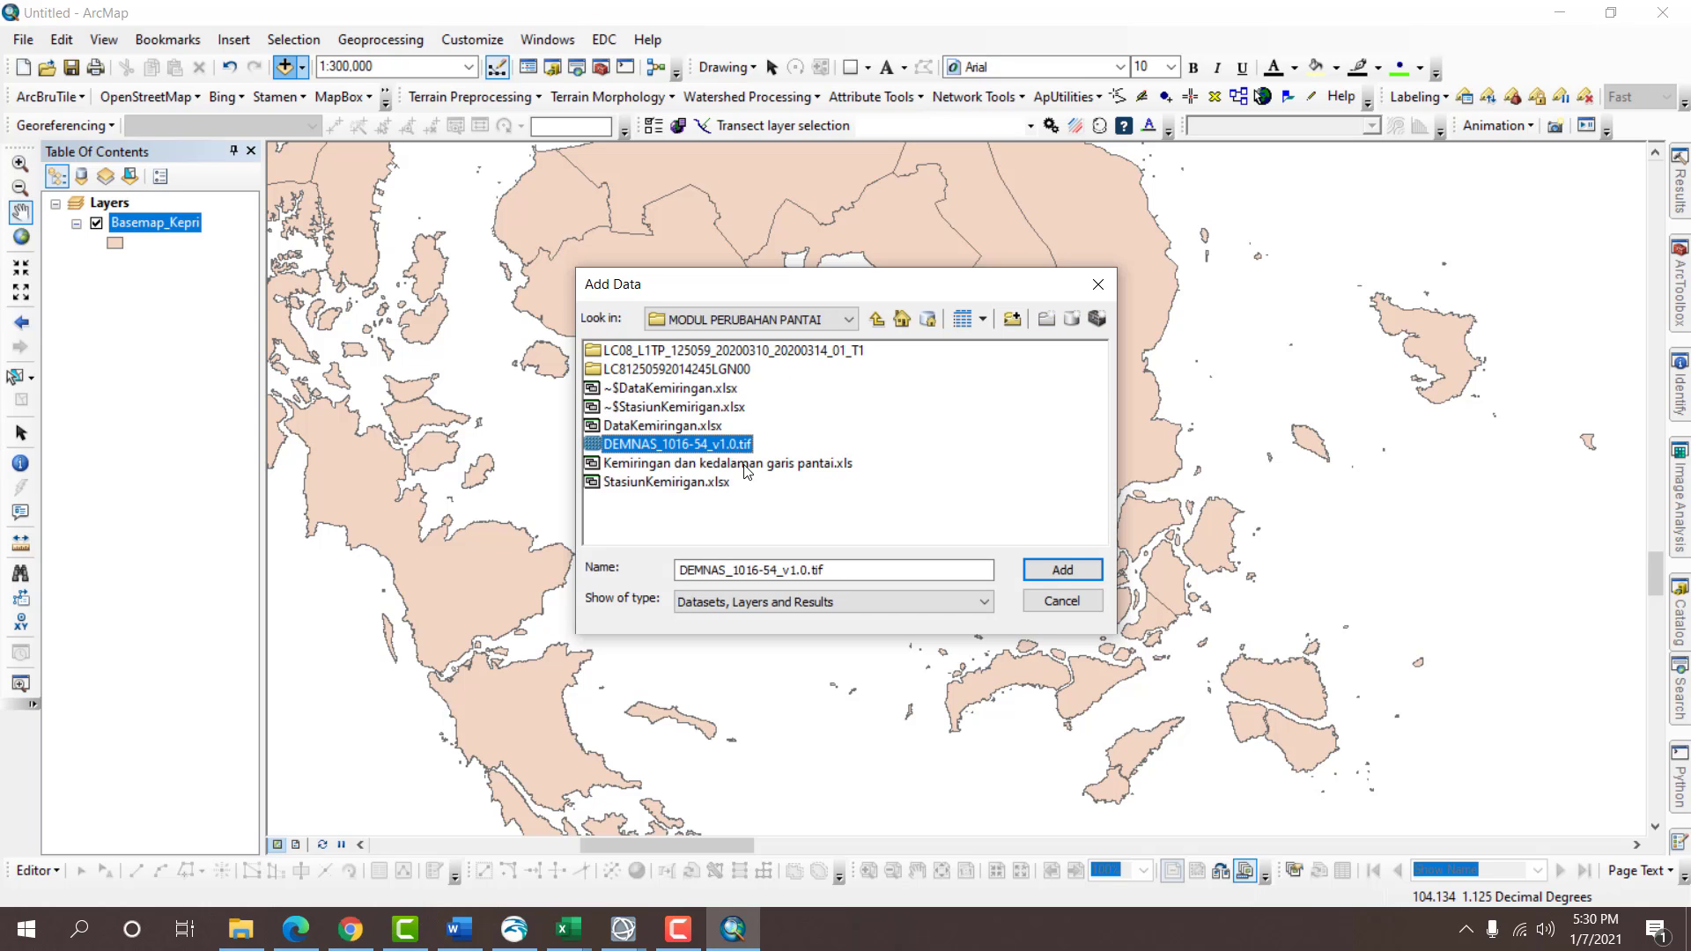
pyautogui.click(1075, 573)
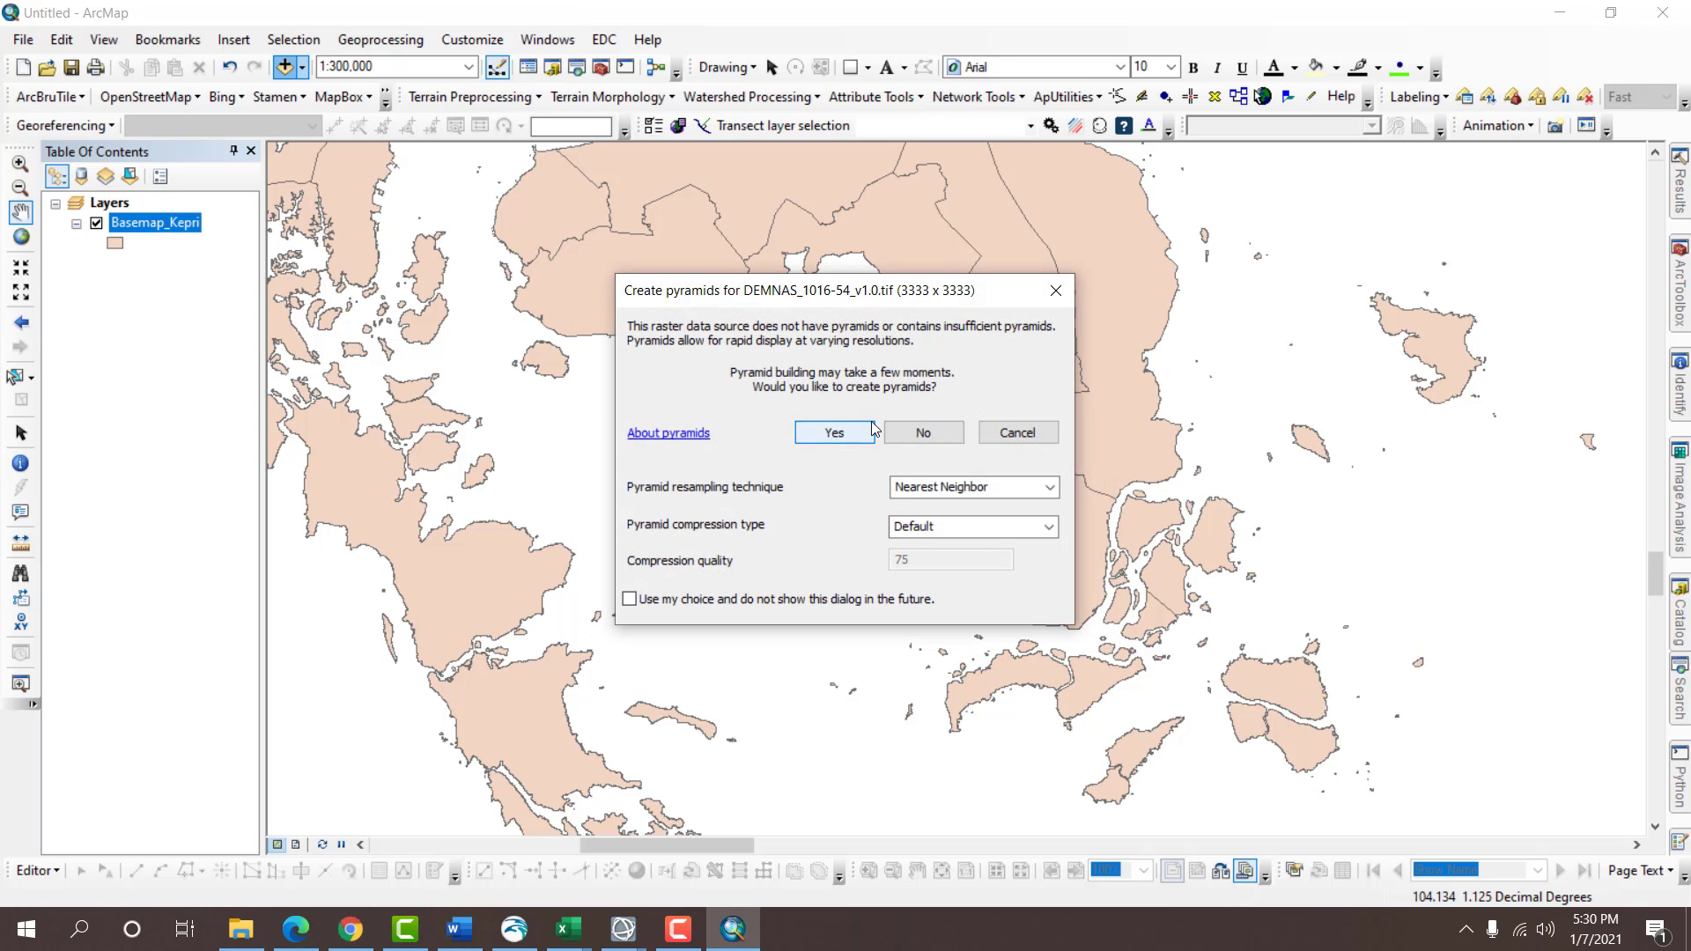
pyautogui.click(871, 430)
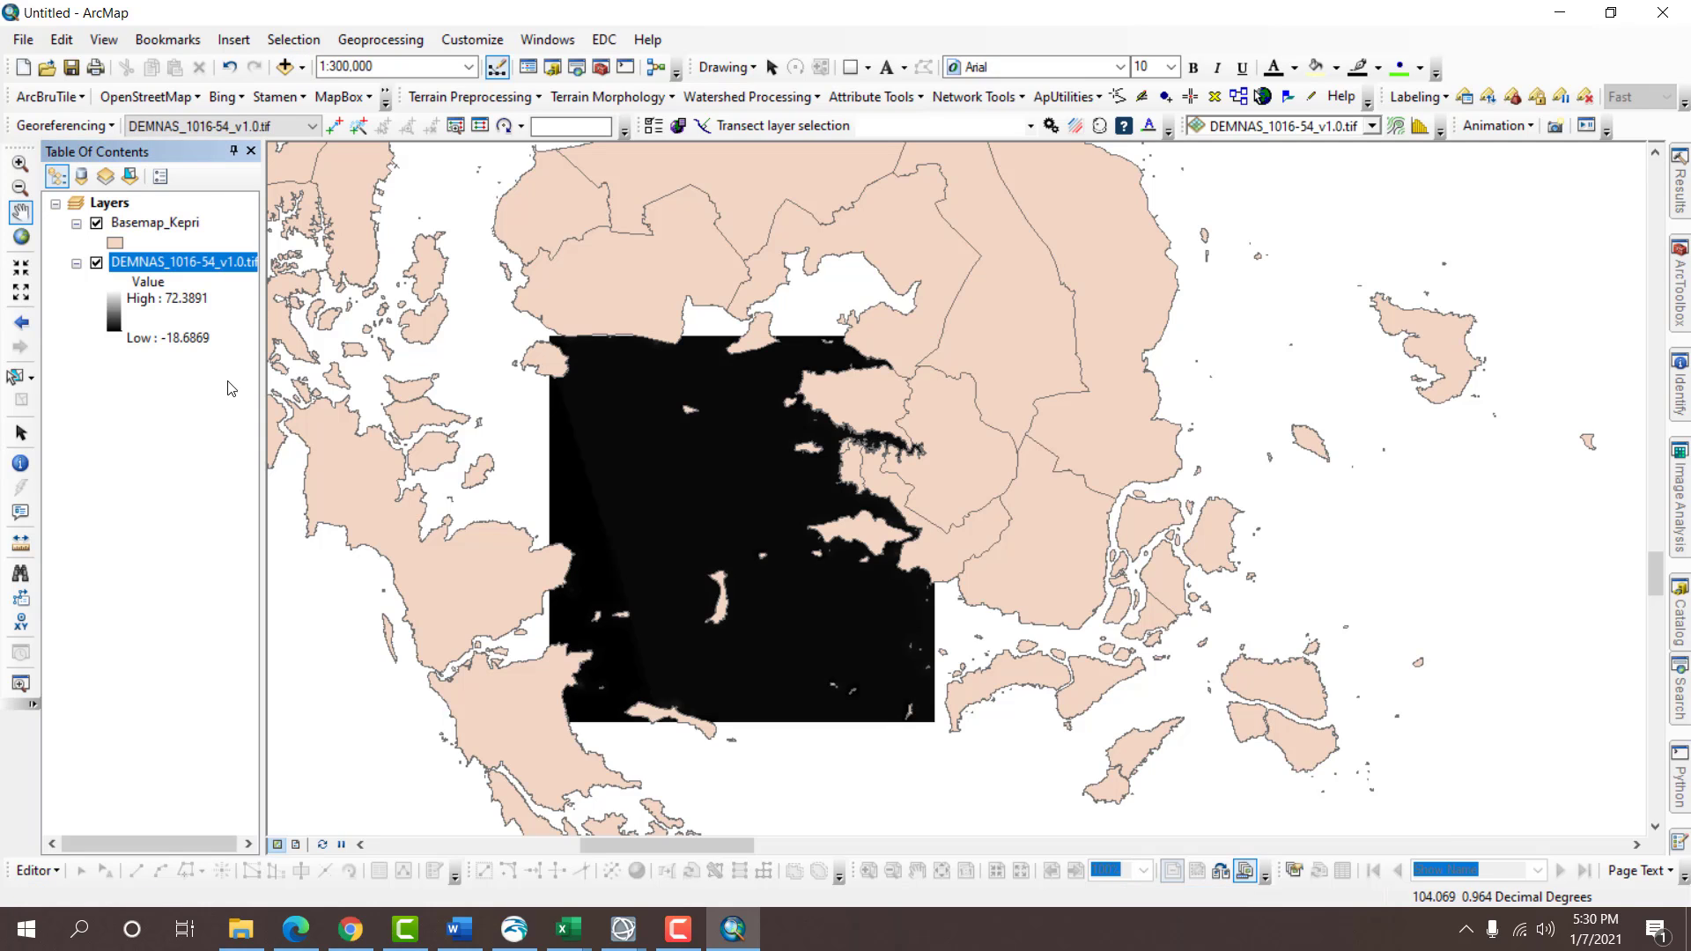
pyautogui.rightClick(204, 266)
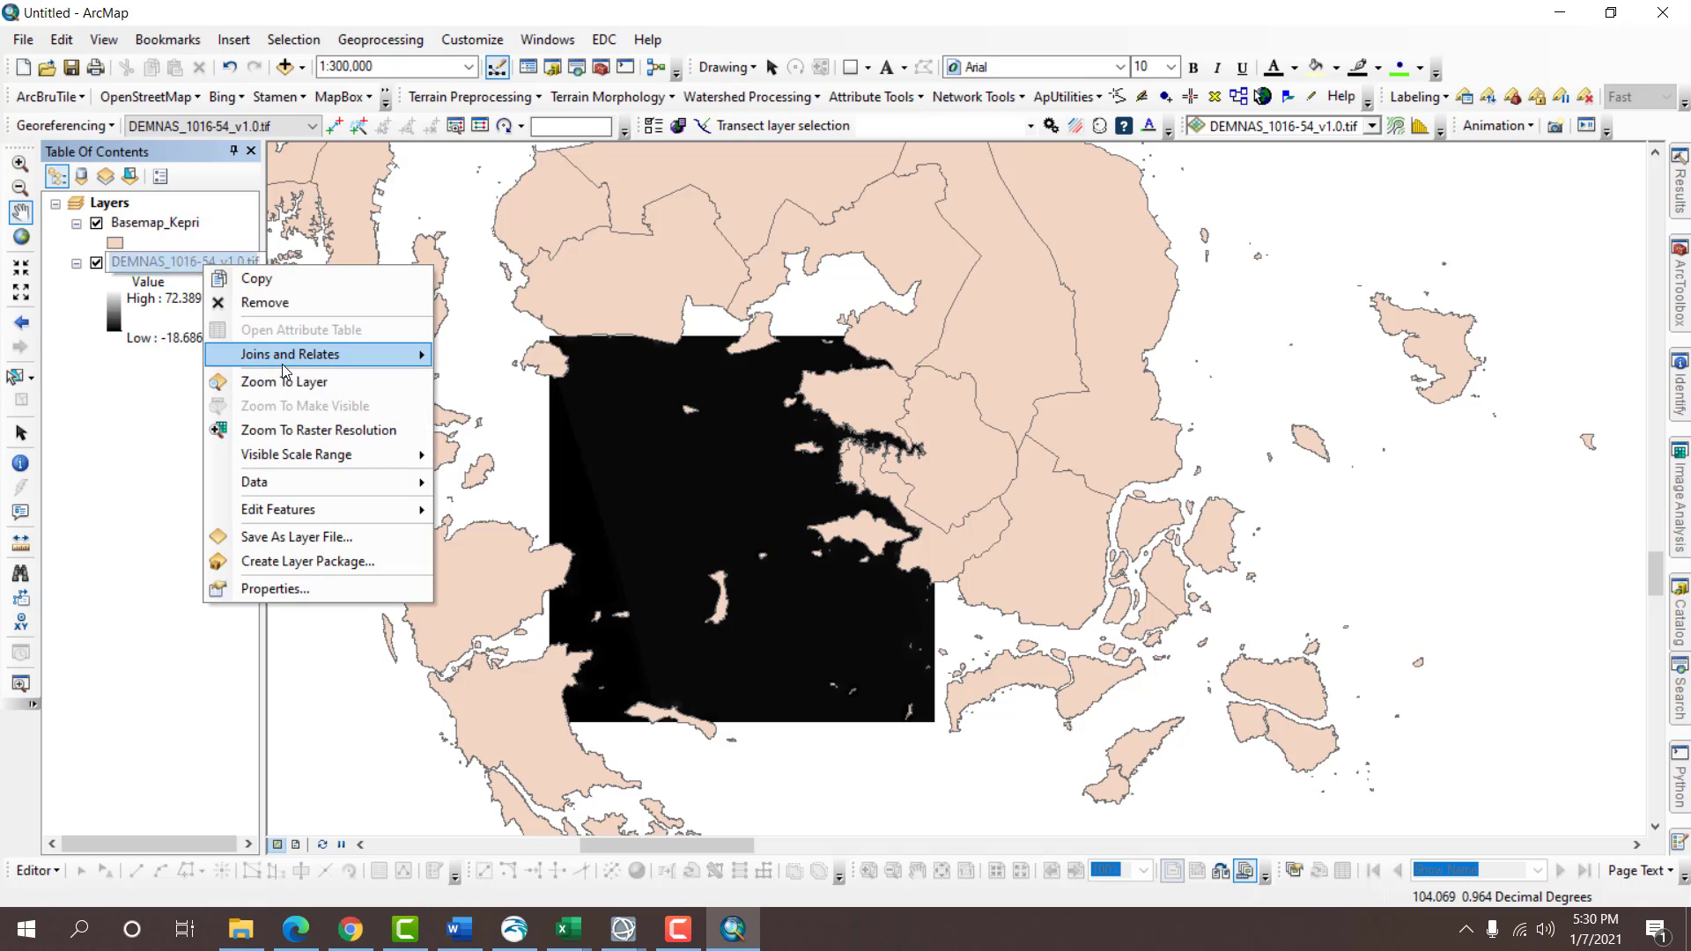
pyautogui.click(283, 381)
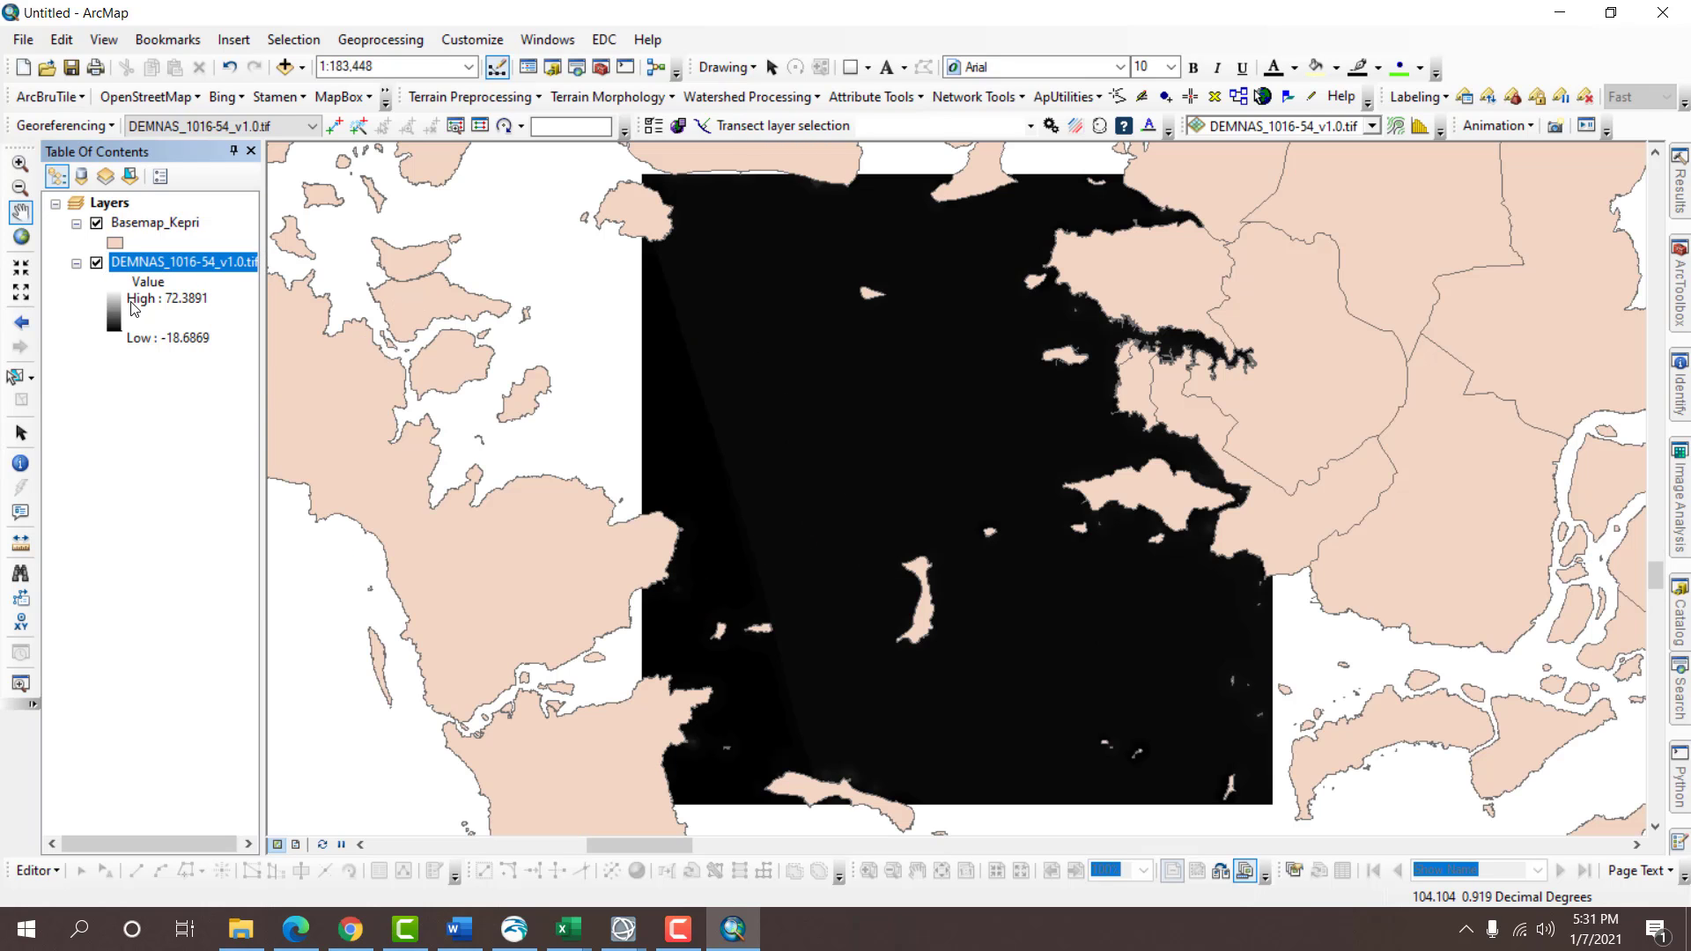
# Apply the red-yellow-blue color ramp to the DEMNAS_1016-54_v1.0.tif raster, with red for the high values.
pyautogui.doubleClick(168, 298)
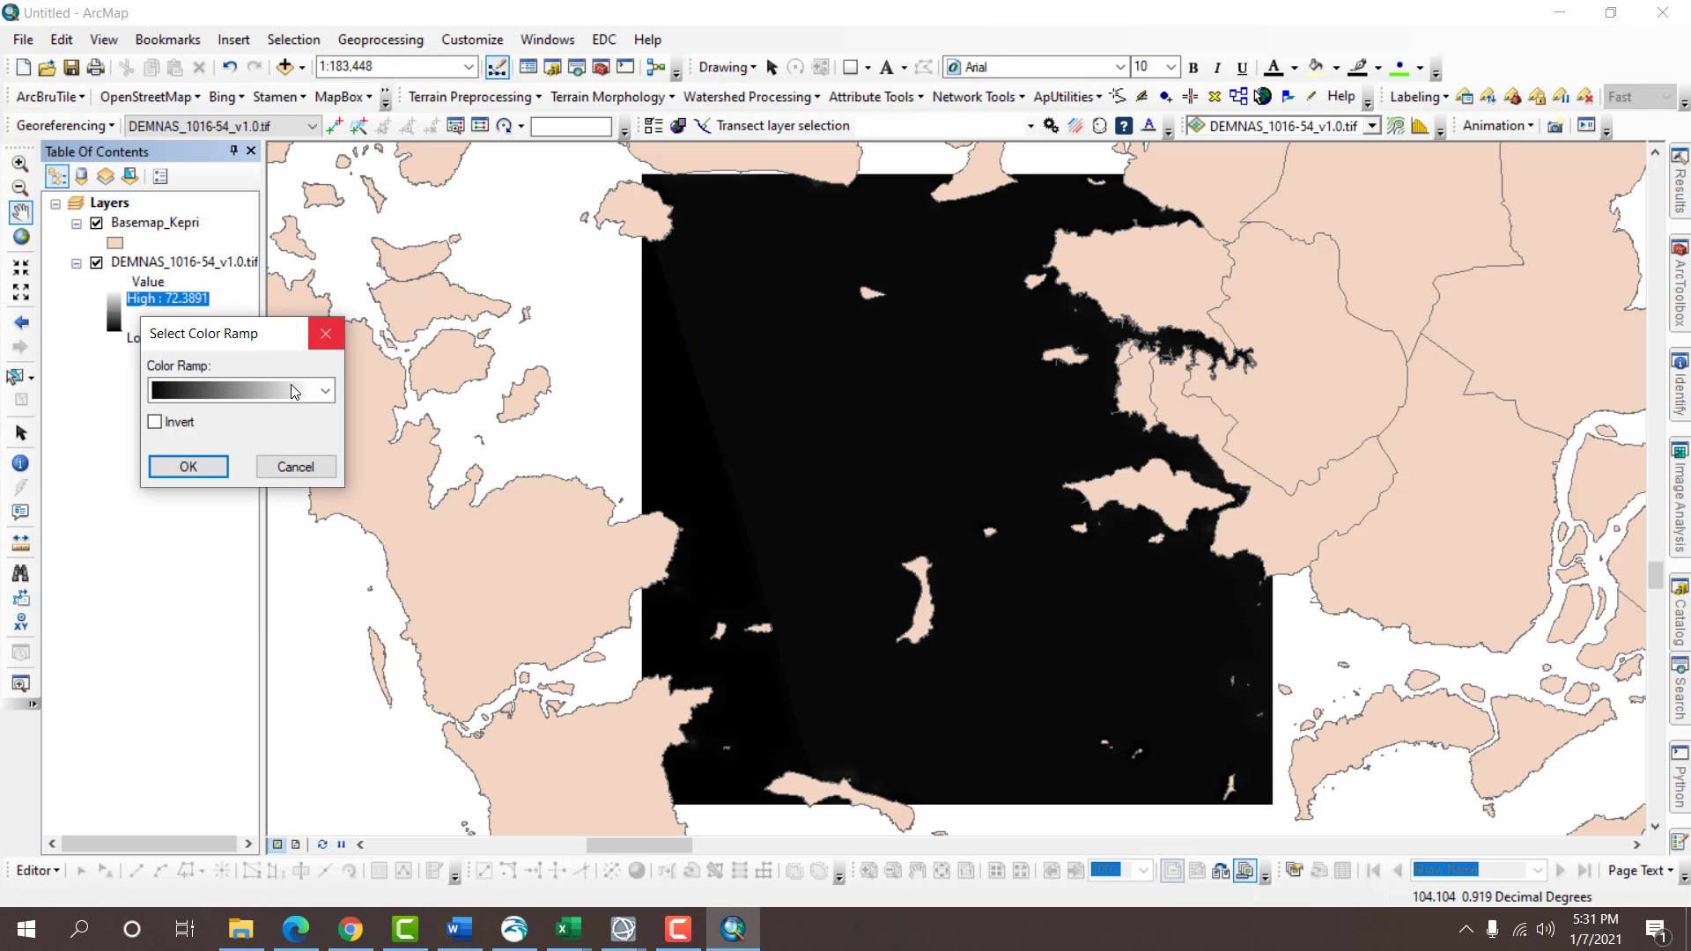
pyautogui.click(287, 389)
pyautogui.click(255, 451)
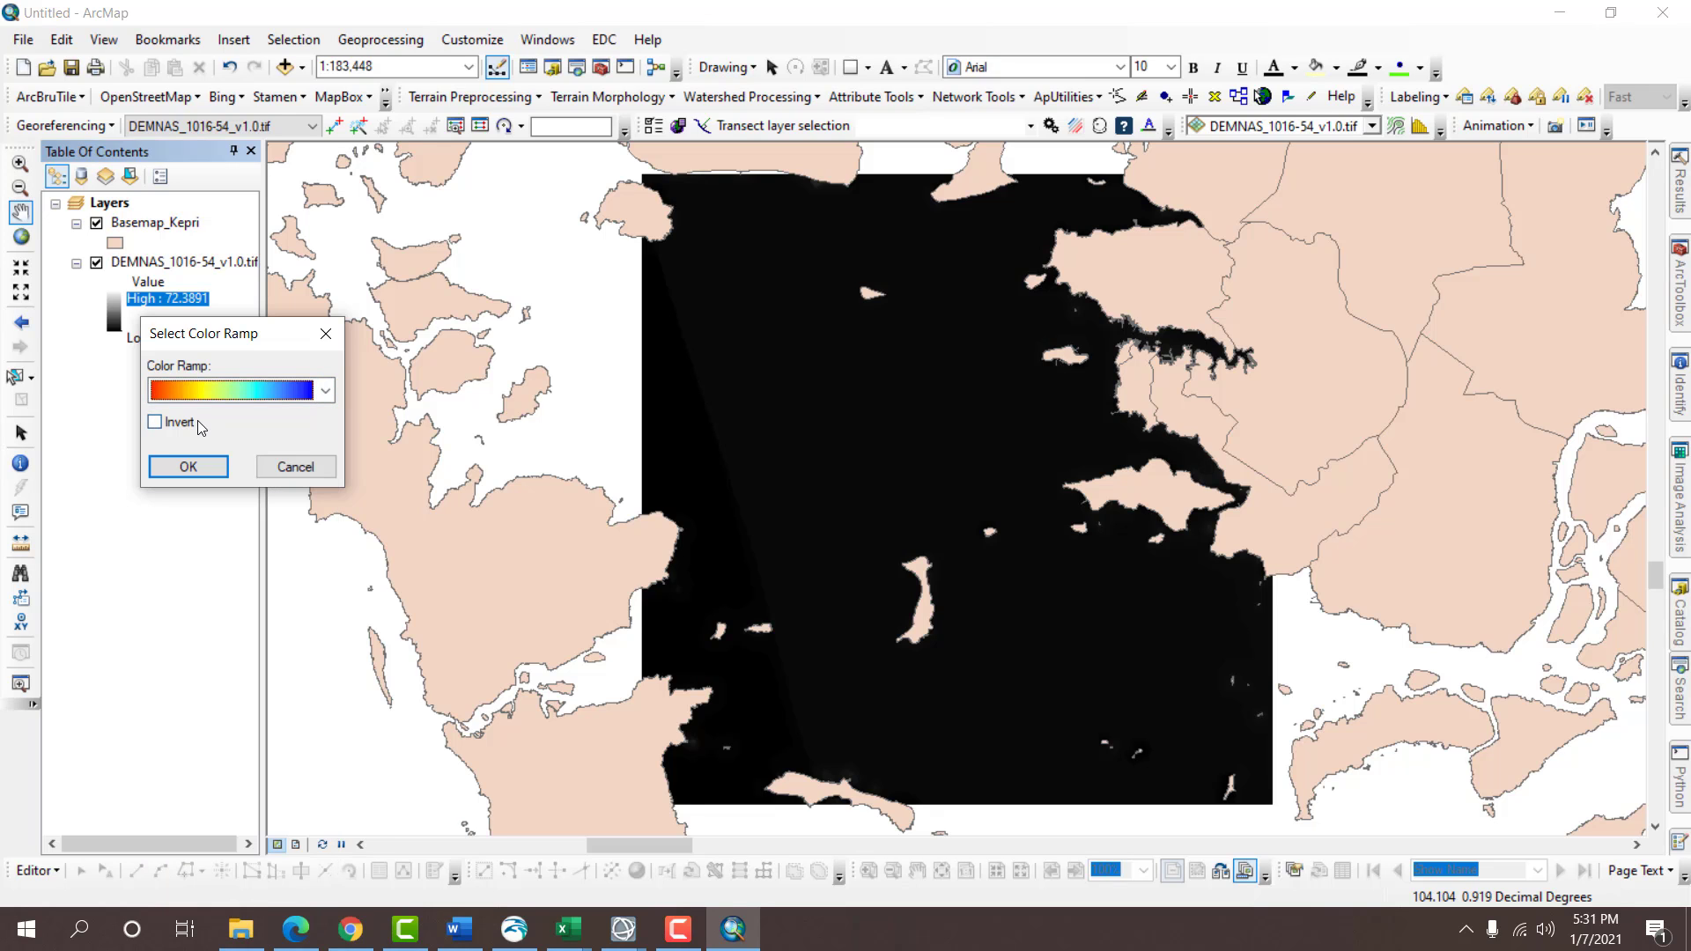
pyautogui.click(189, 466)
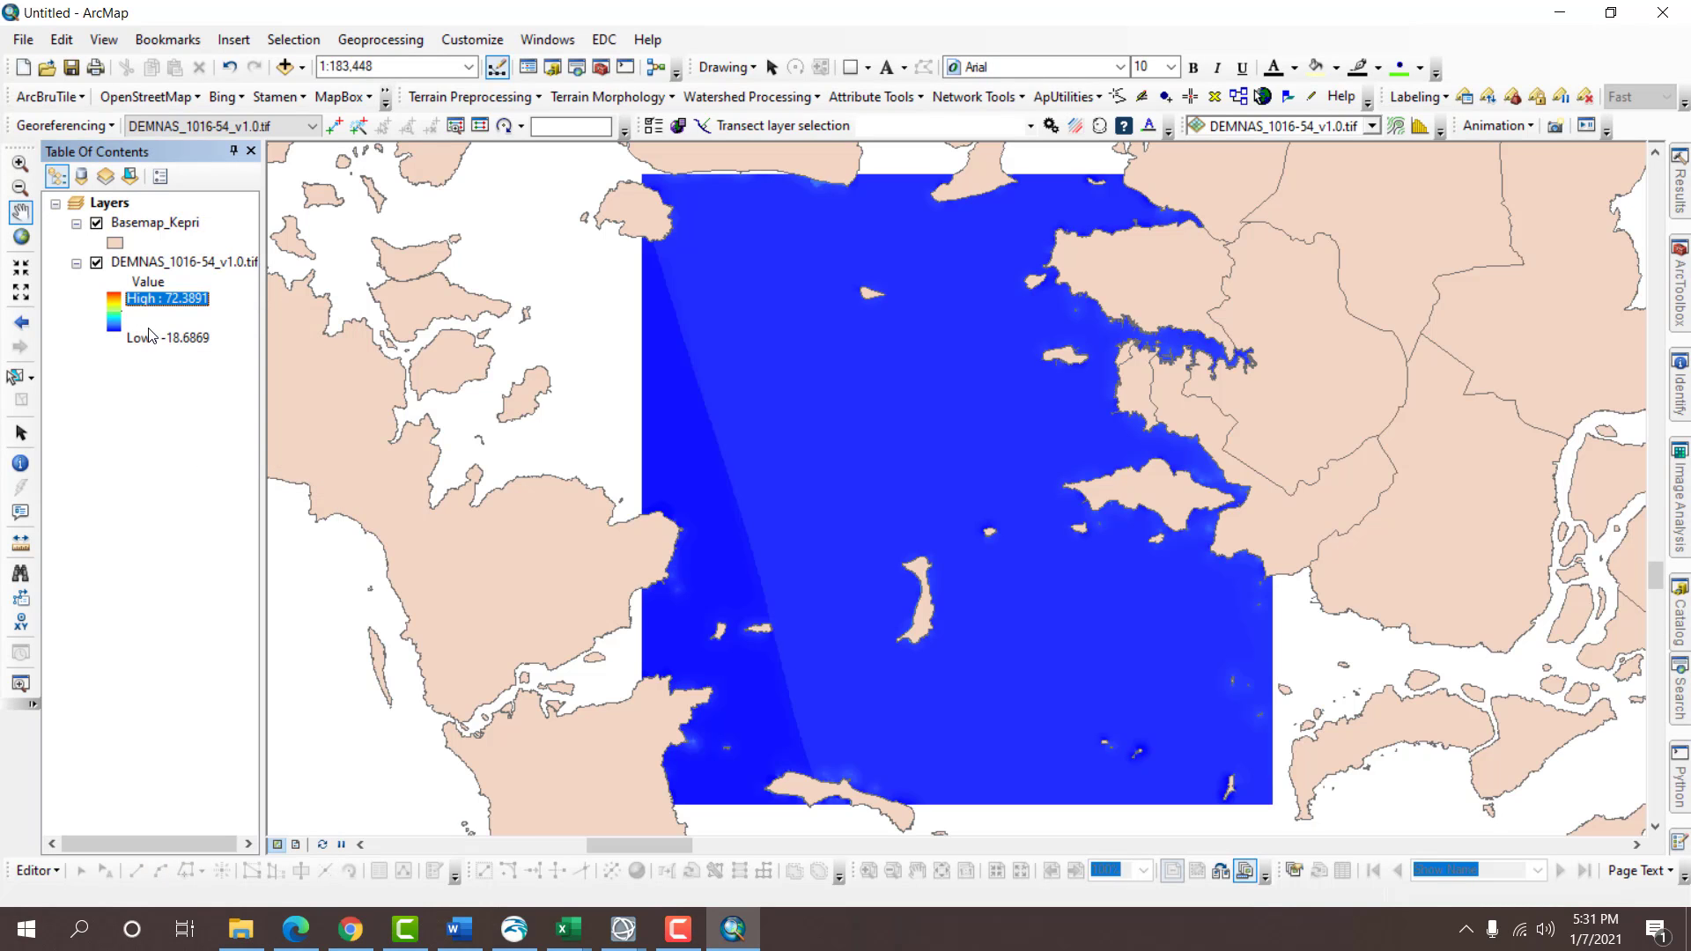
# Change the Basemap_Kepri polygon symbol to hollow with a black outline.
pyautogui.click(114, 245)
pyautogui.click(553, 700)
pyautogui.click(1327, 779)
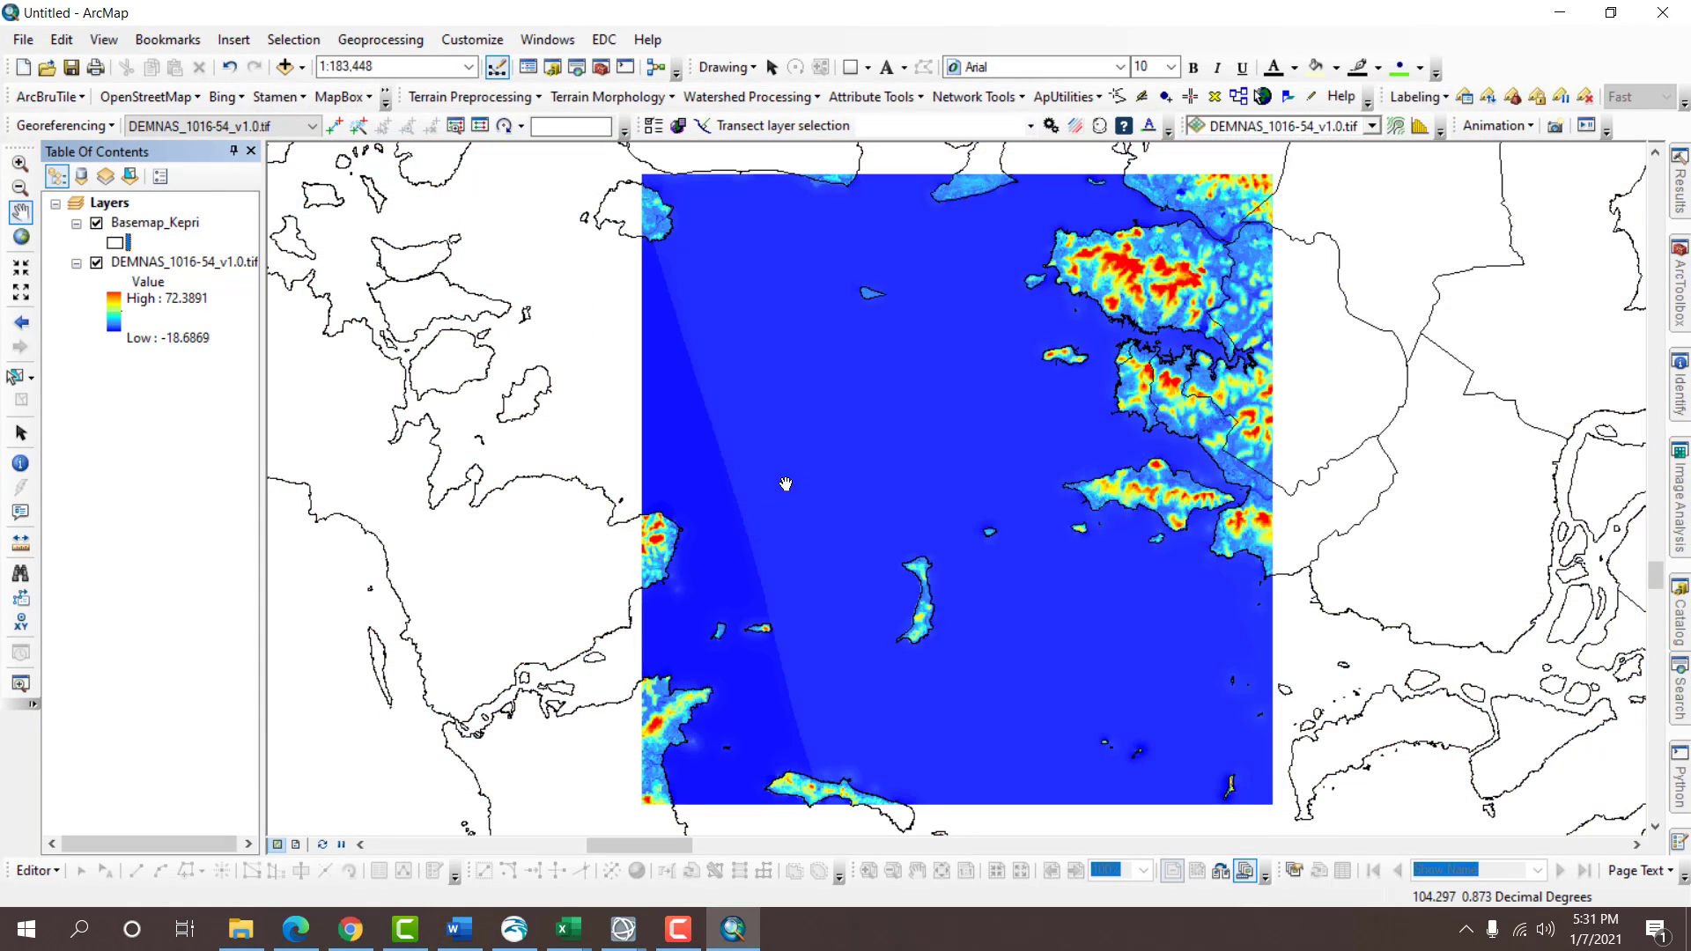
# Identify the DEMNAS pixel values at several sea points off the island's southwest coast, around the jetty near longitude 104.42 and latitude 0.87.
pyautogui.scroll(-1, 736, 386)
pyautogui.scroll(5, 924, 410)
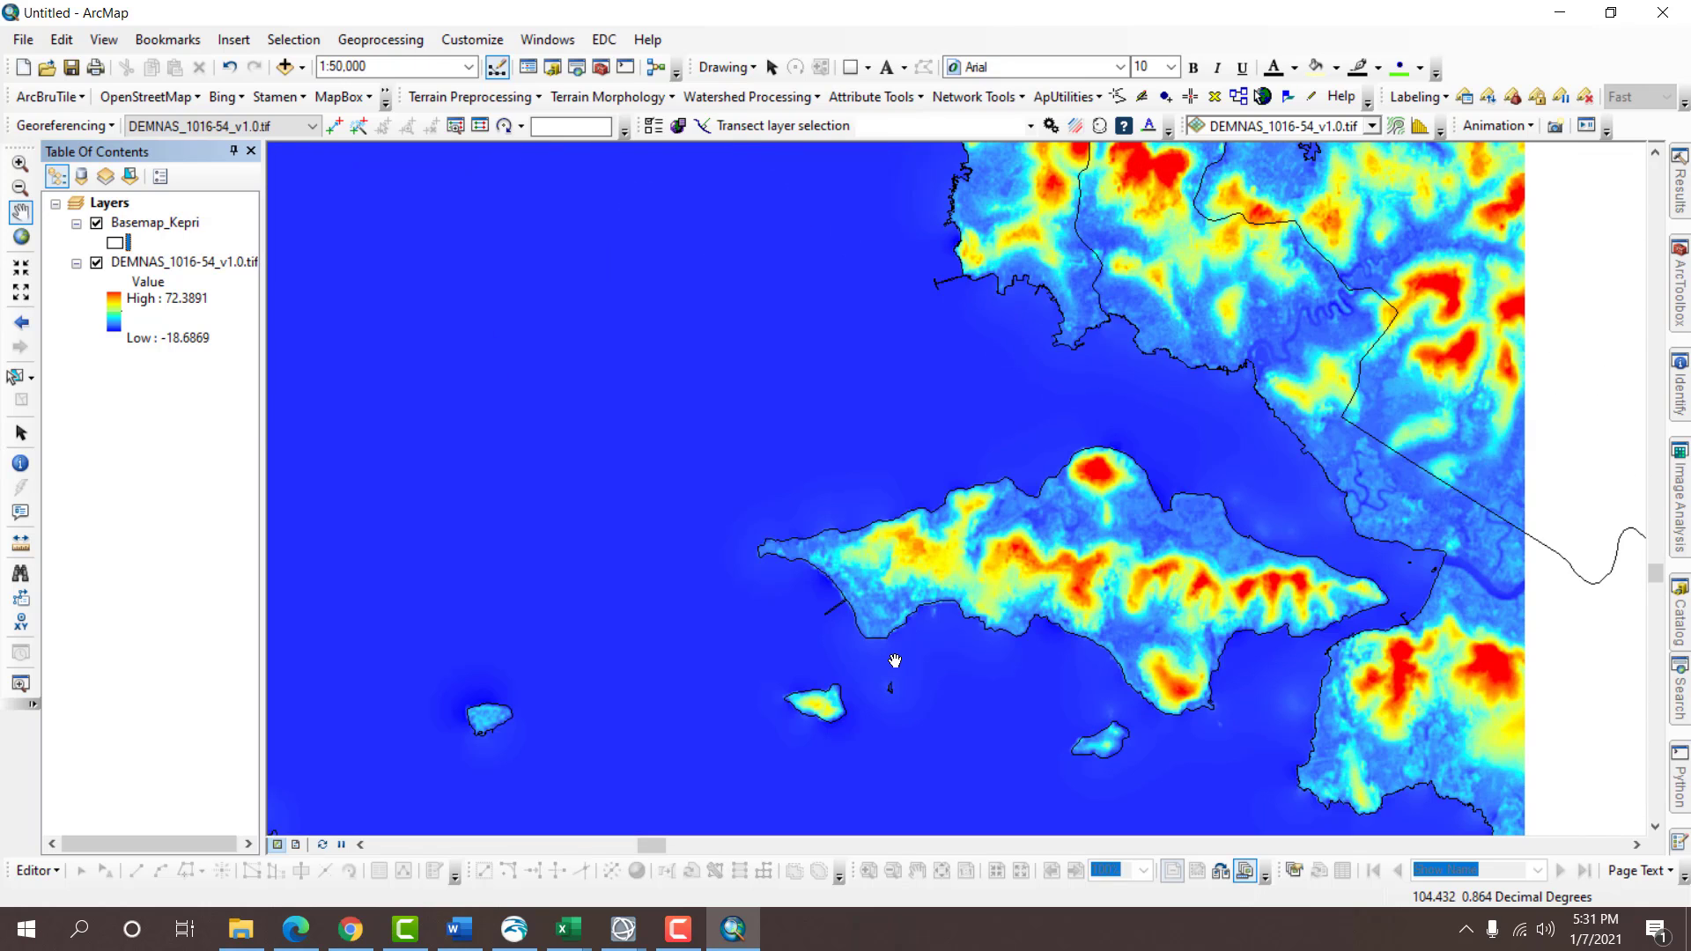
pyautogui.scroll(3, 891, 664)
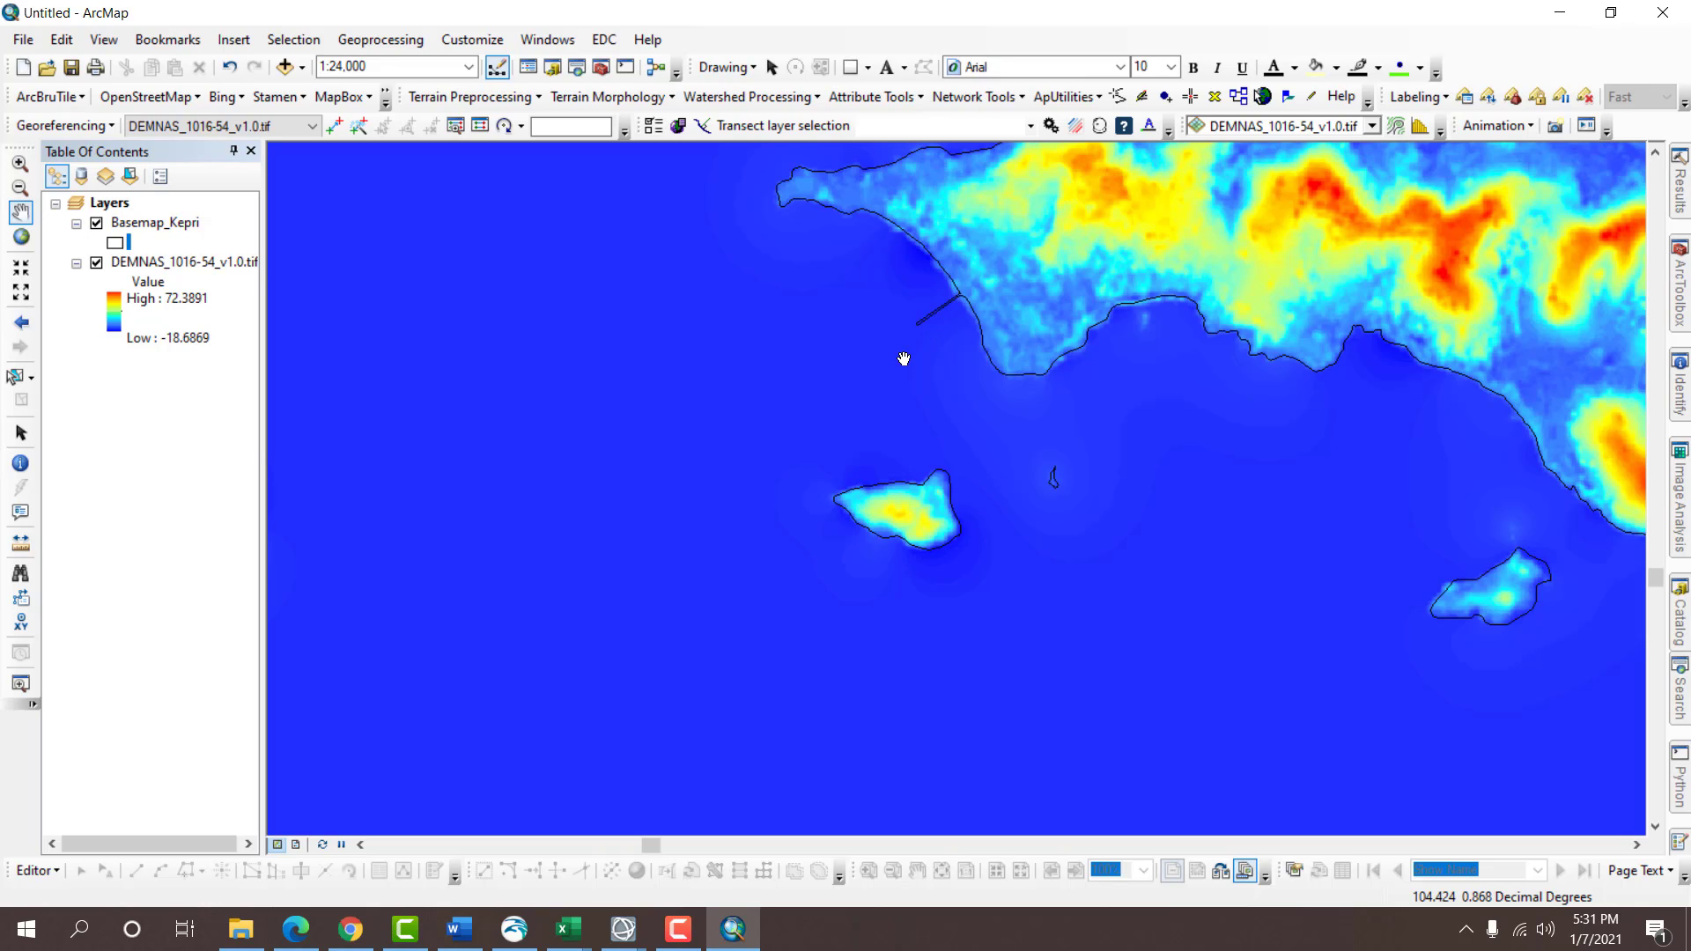
pyautogui.scroll(-1, 976, 330)
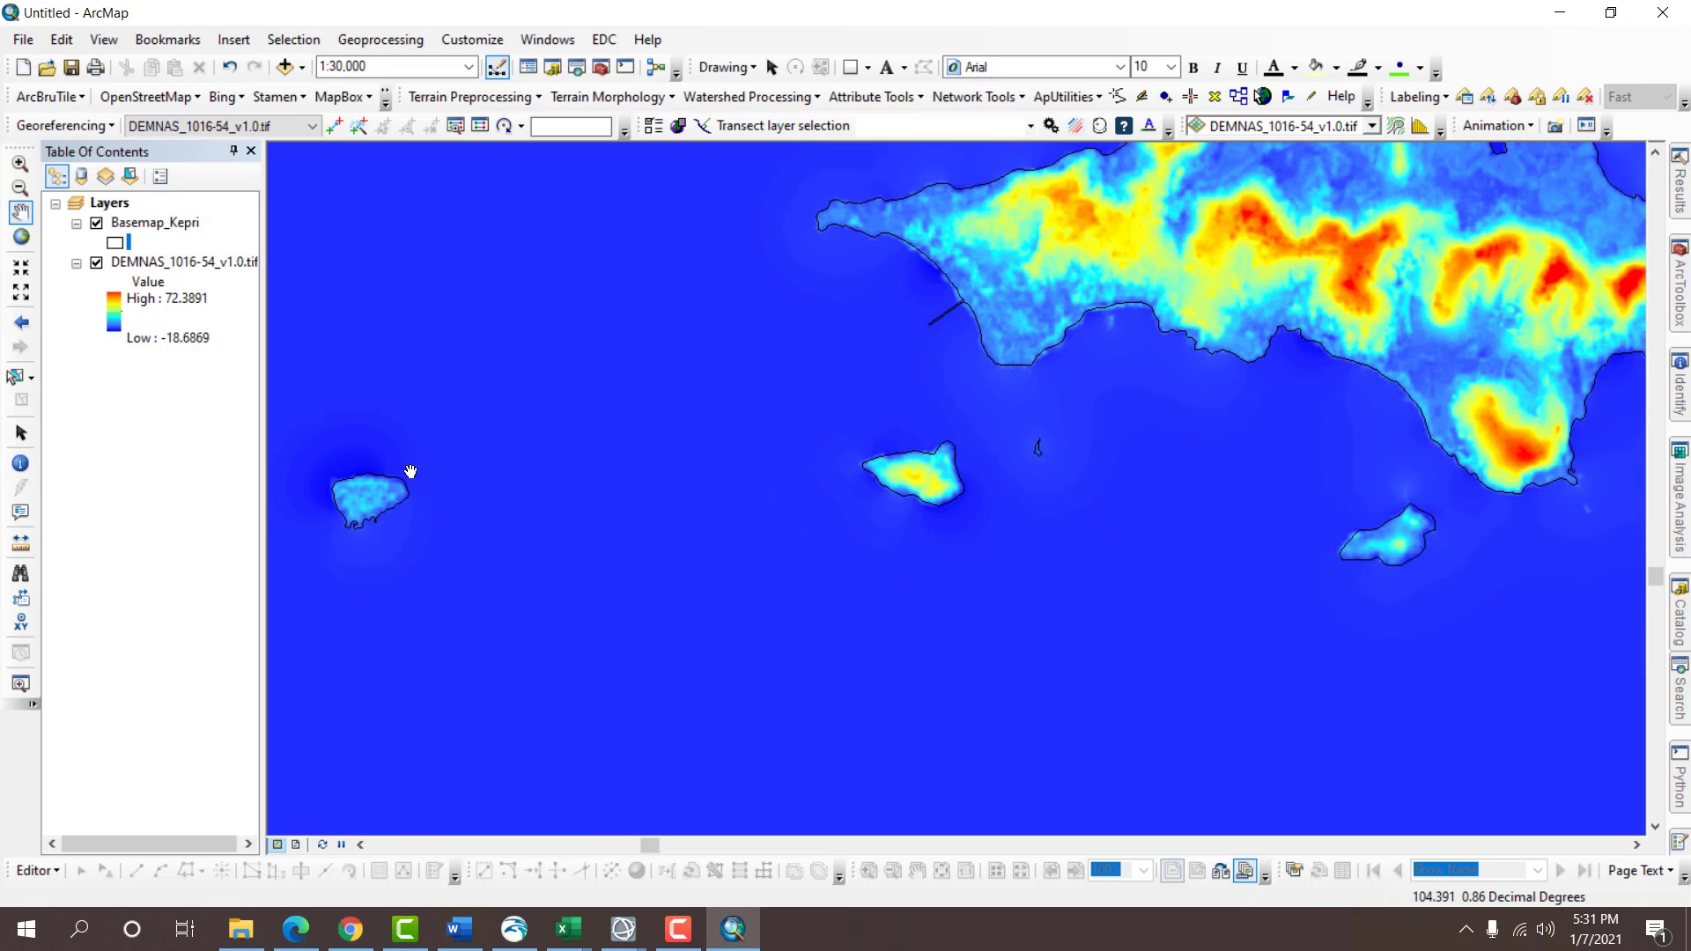
pyautogui.click(31, 469)
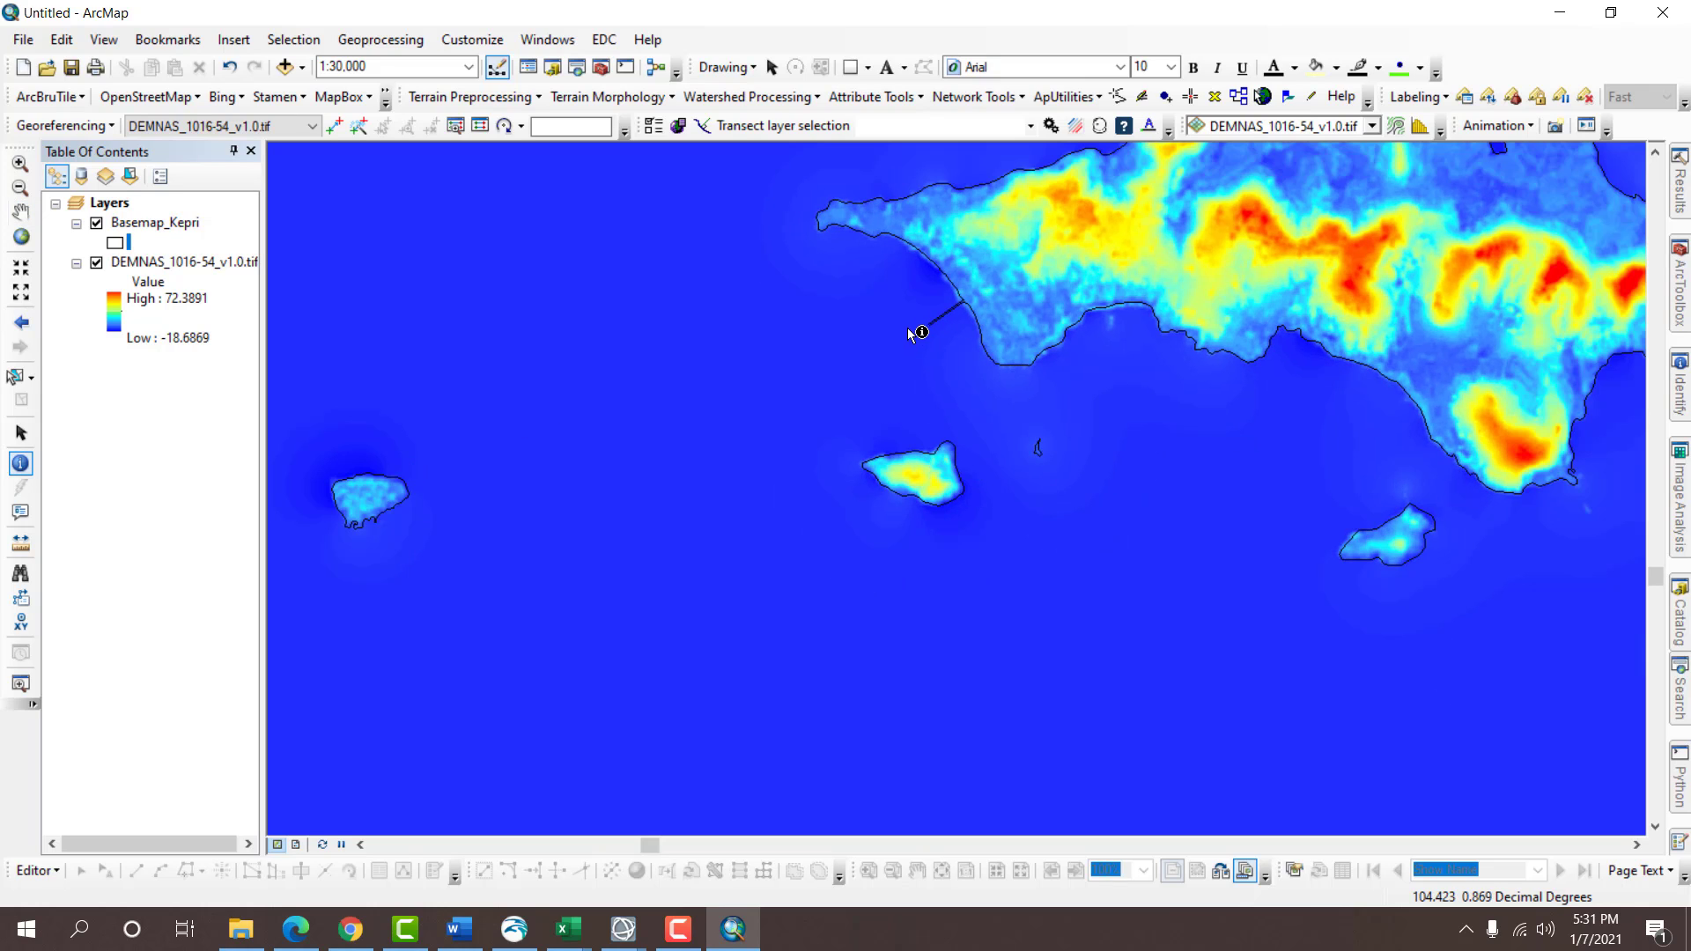
pyautogui.click(973, 348)
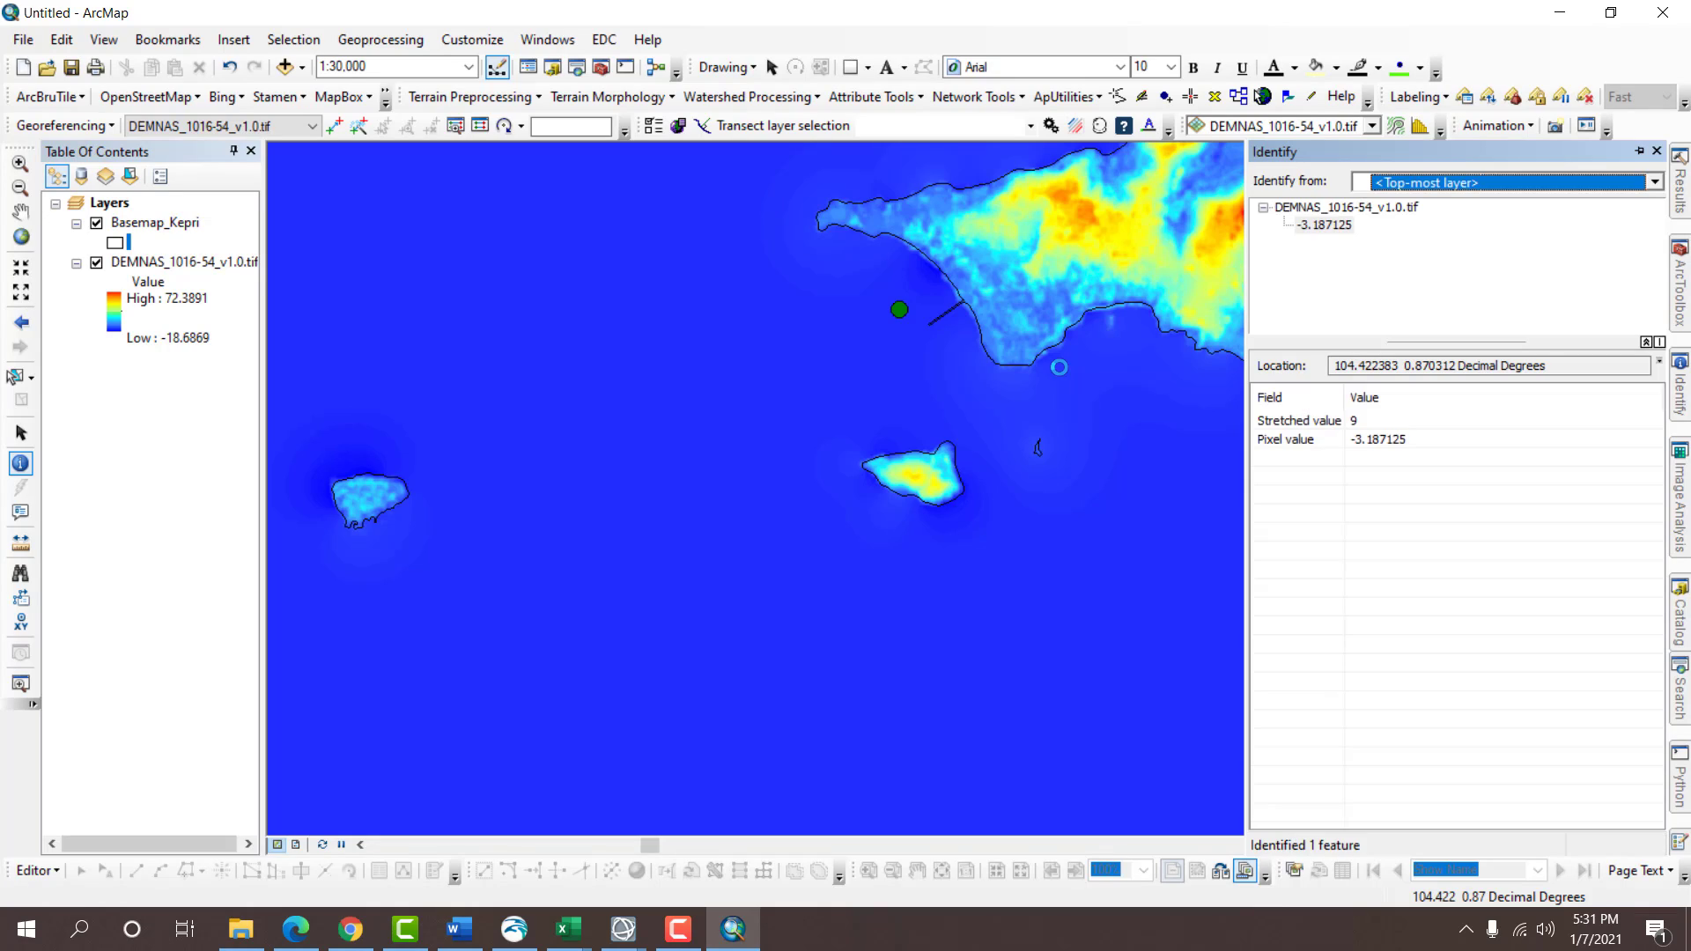
pyautogui.click(863, 337)
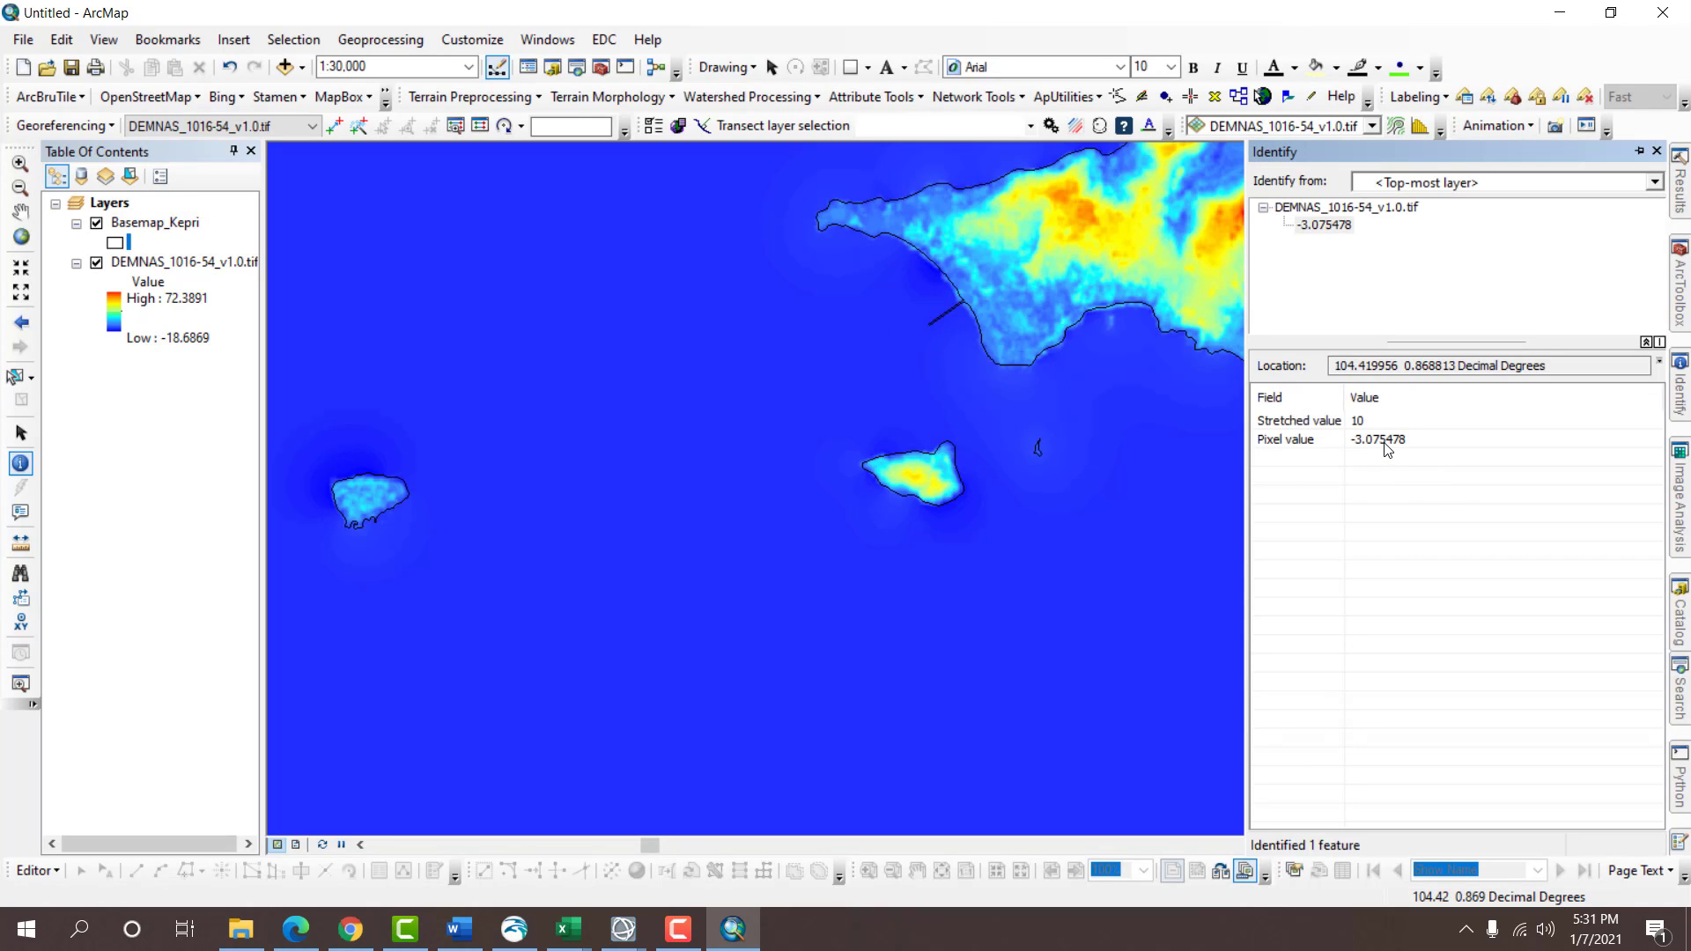
pyautogui.click(883, 310)
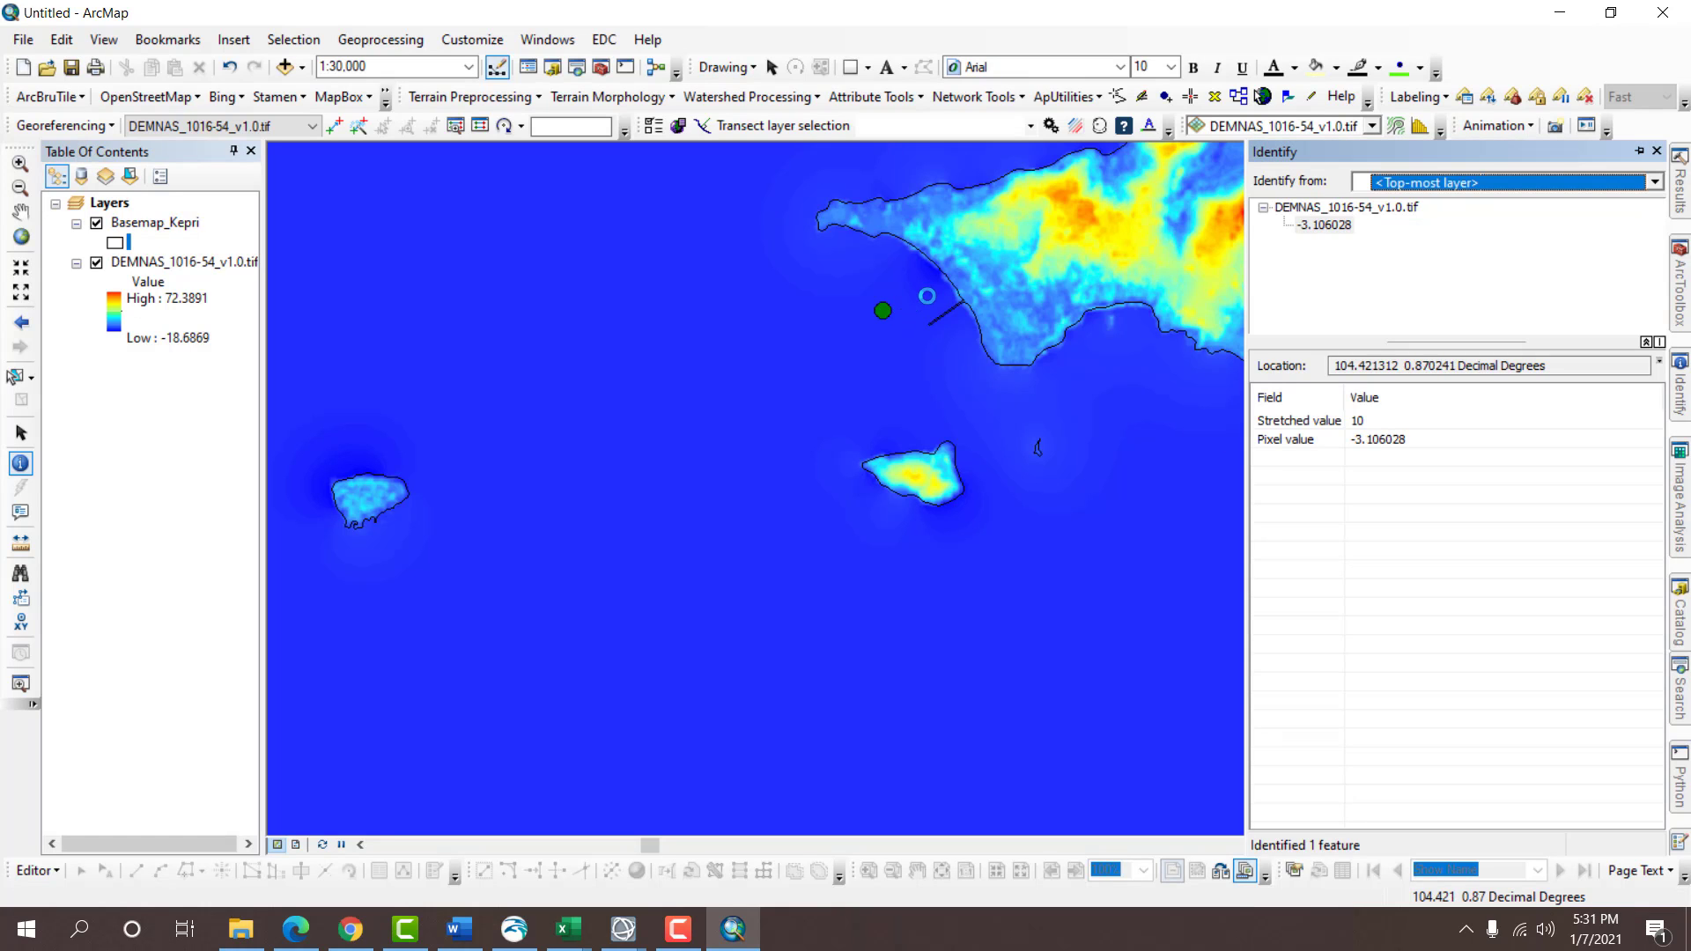
pyautogui.click(926, 296)
pyautogui.scroll(2, 985, 279)
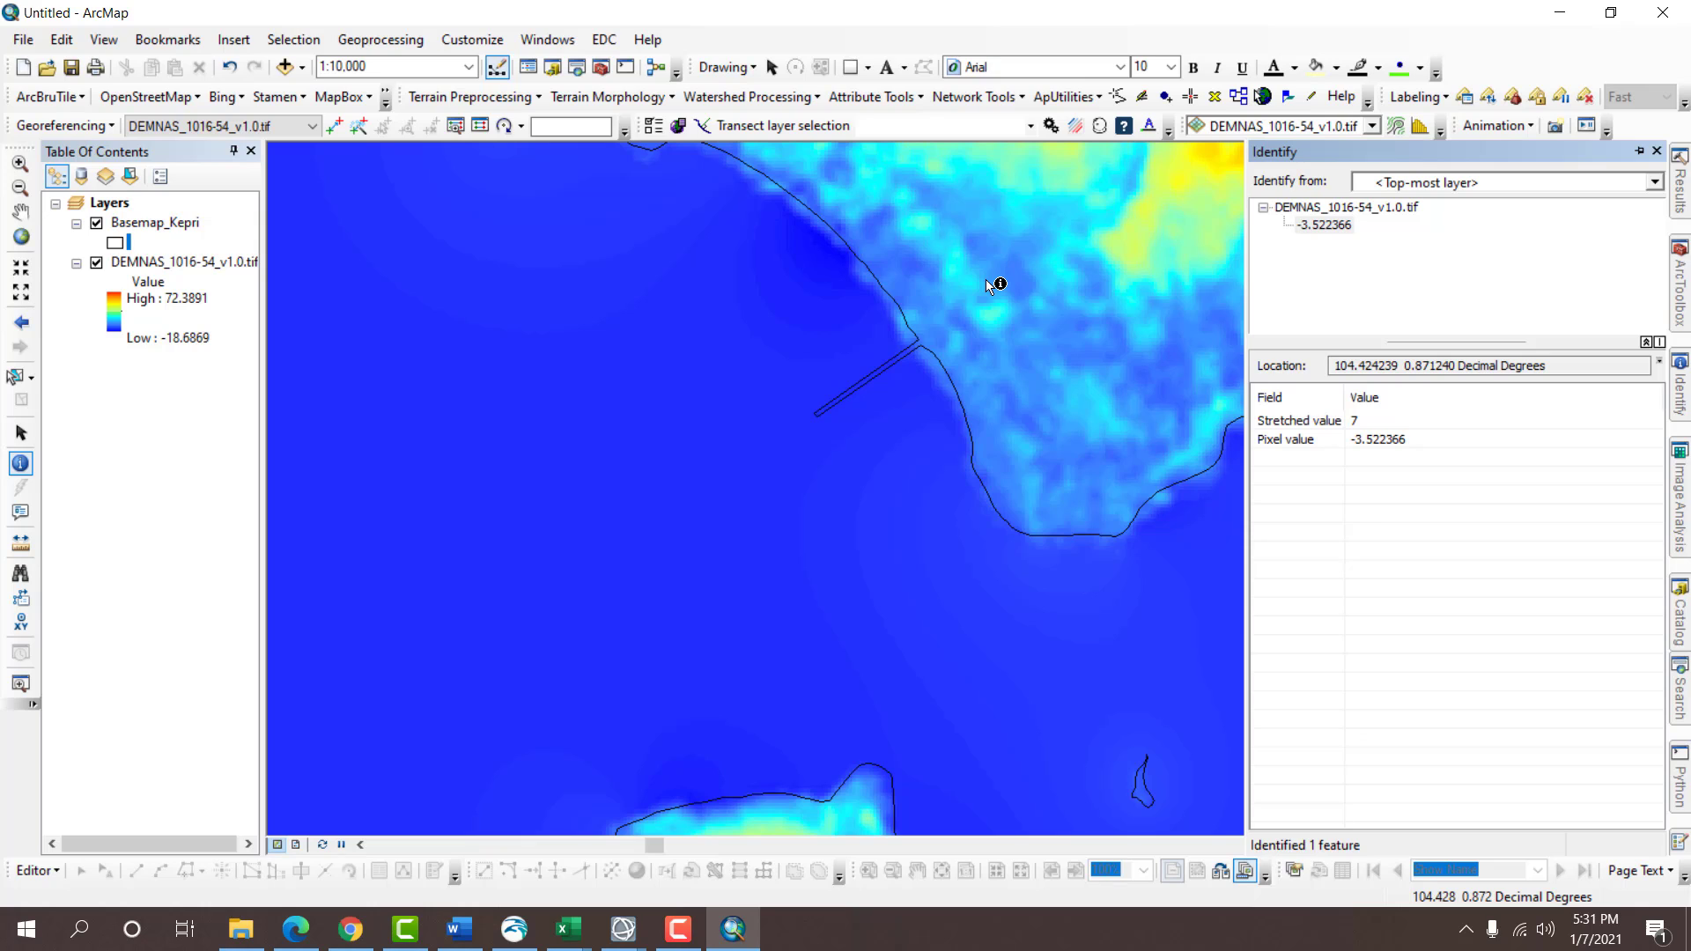
pyautogui.scroll(-2, 695, 269)
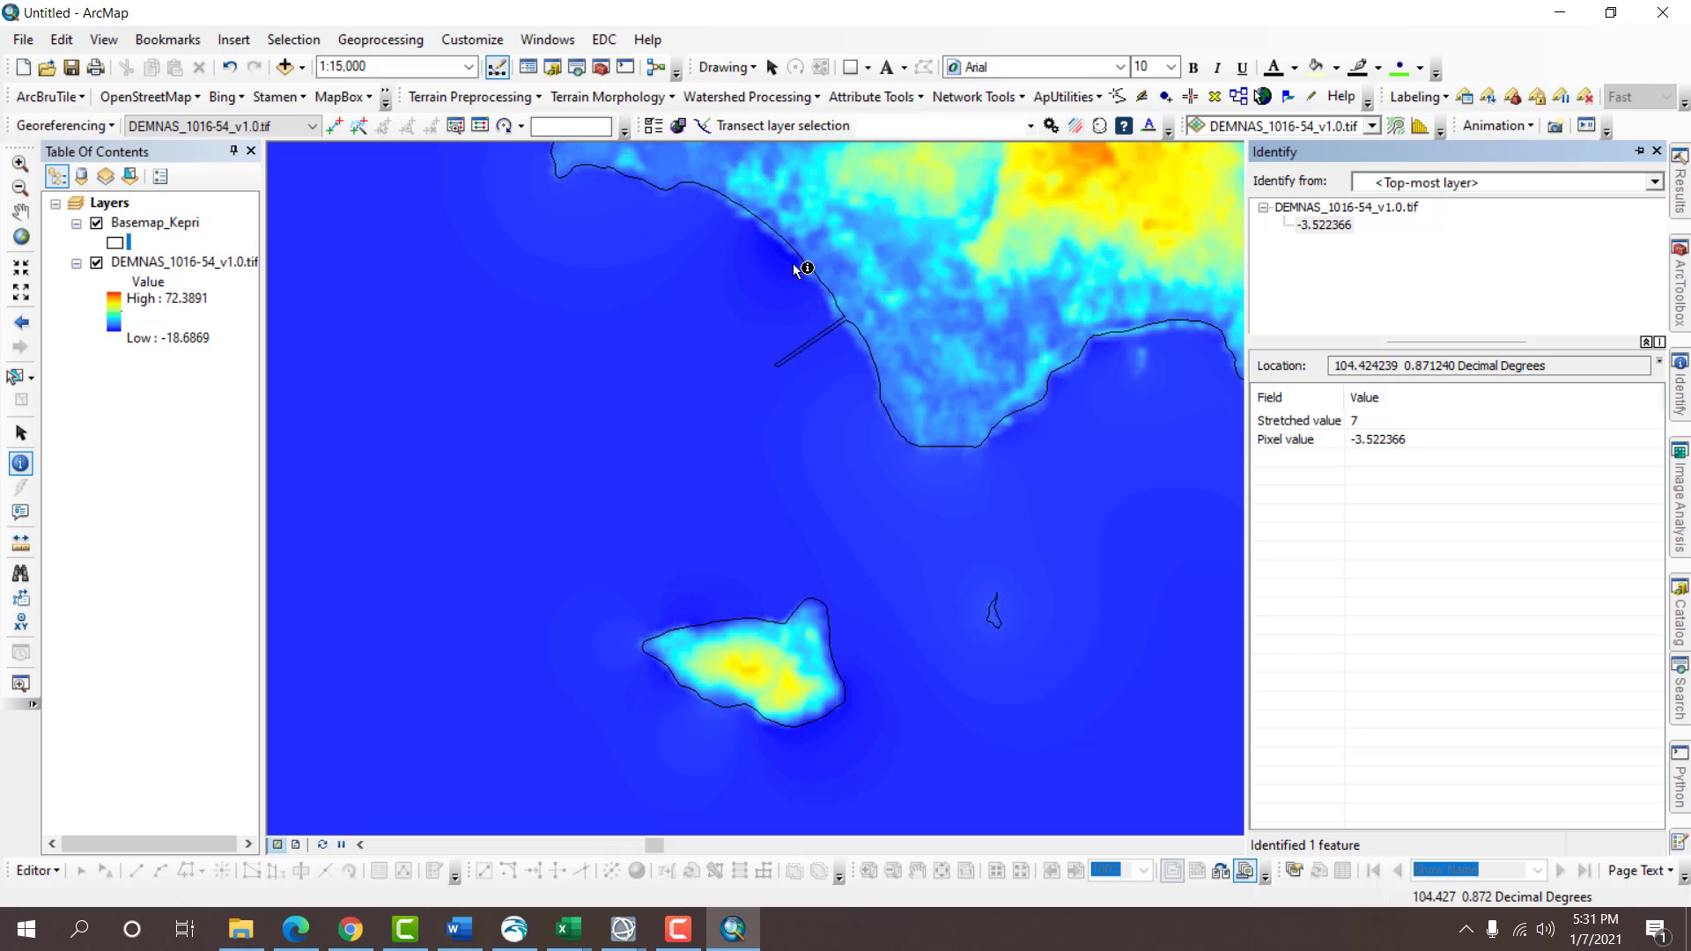
# Open the Catalog and browse on drive C to the user's Downloads > Documents > DATA PSPL > MODUL PERUBAHAN PANTAI folder.
pyautogui.click(552, 67)
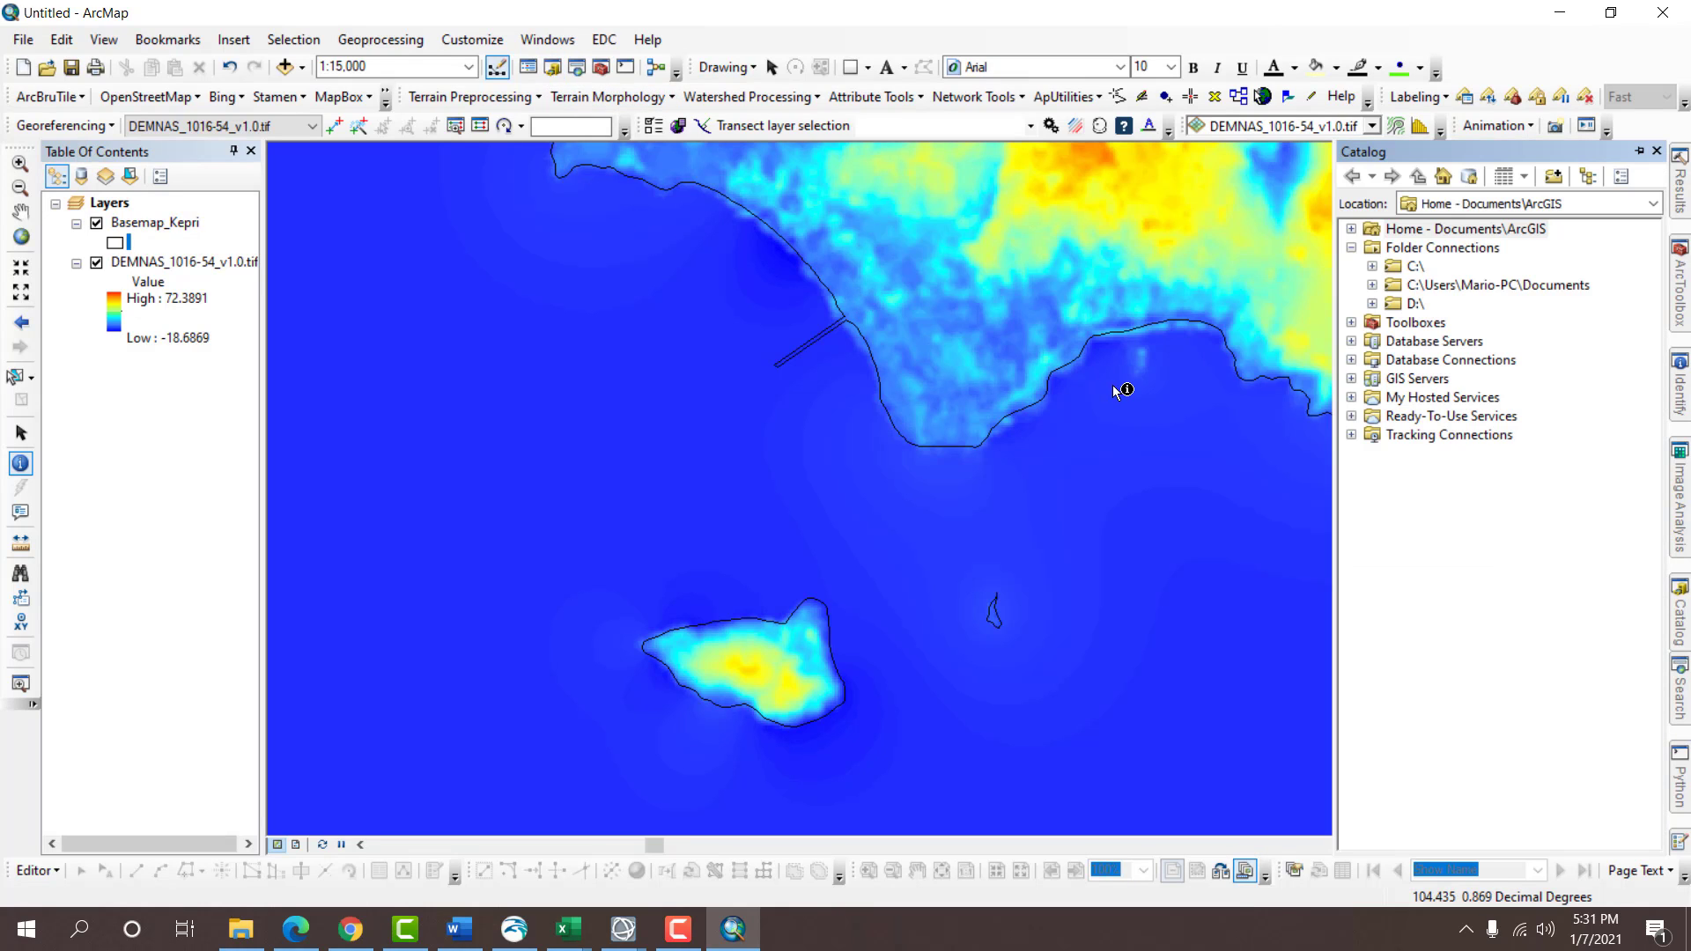
pyautogui.click(1372, 266)
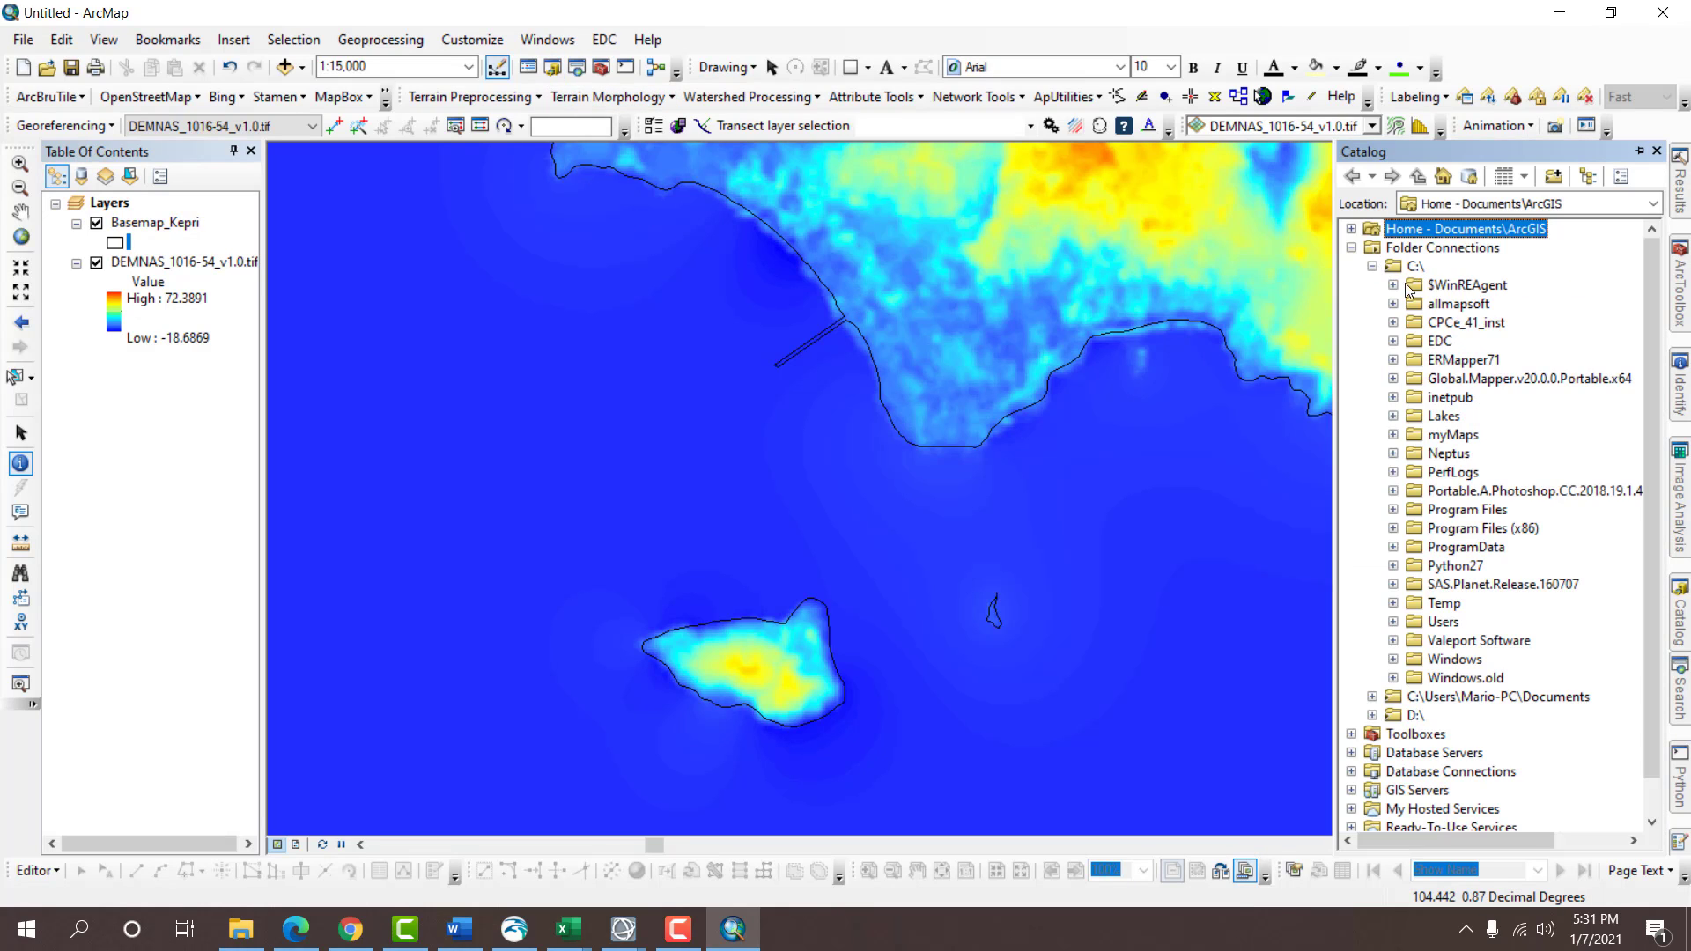
pyautogui.scroll(-1, 1525, 433)
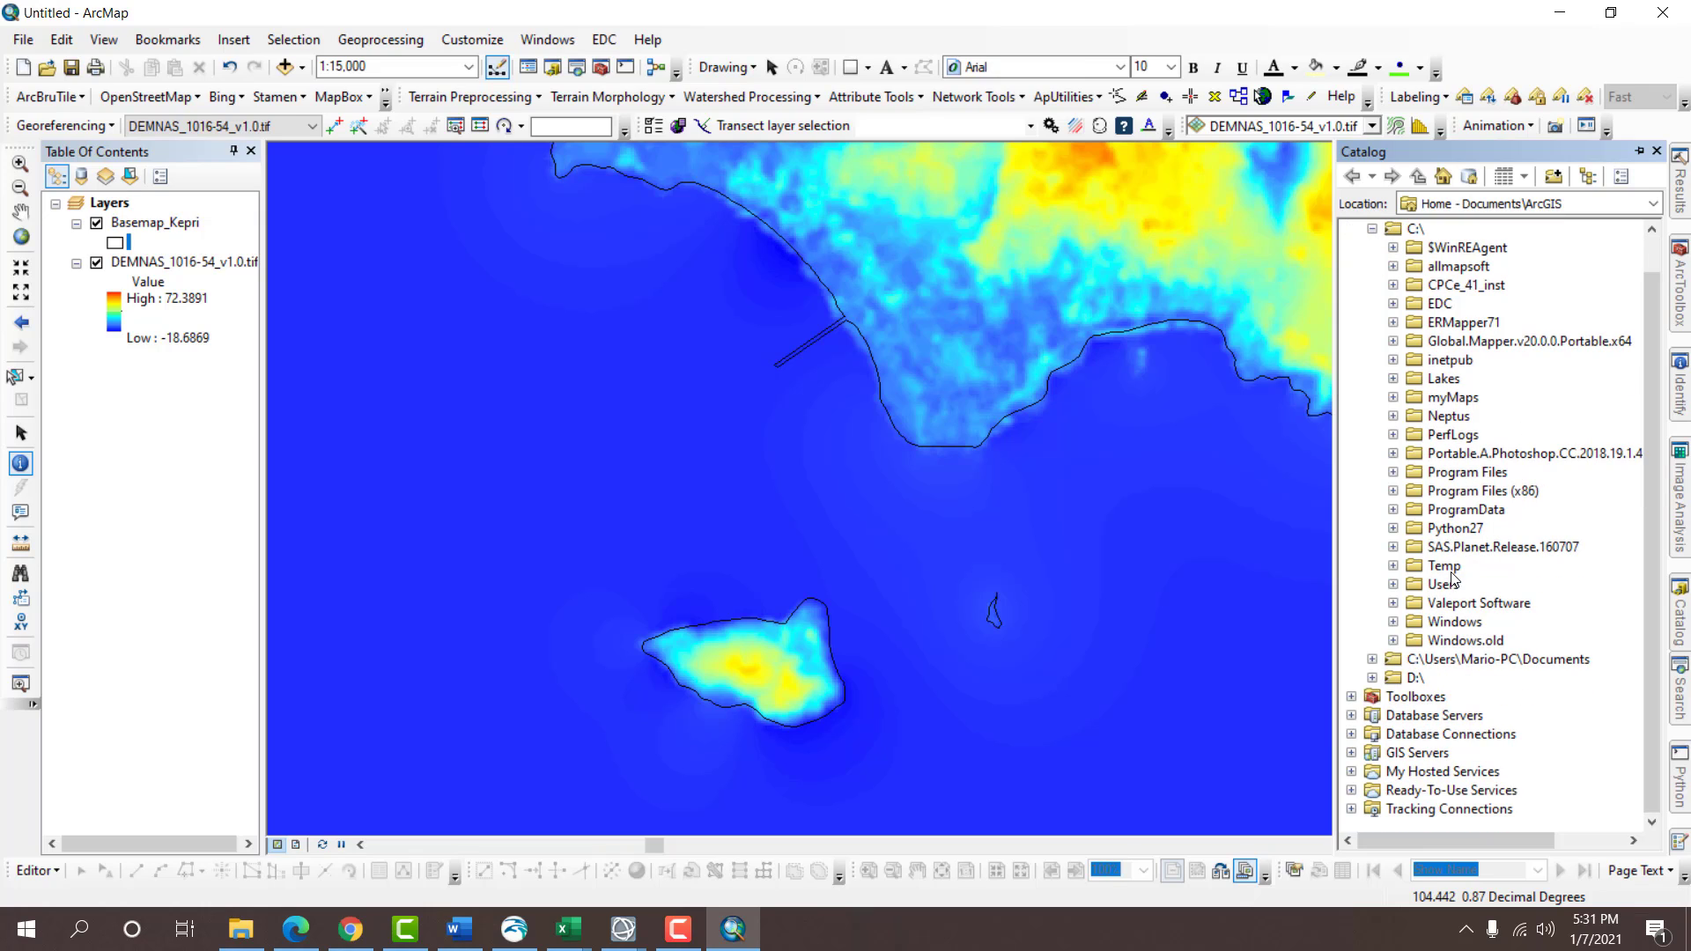
pyautogui.click(1455, 622)
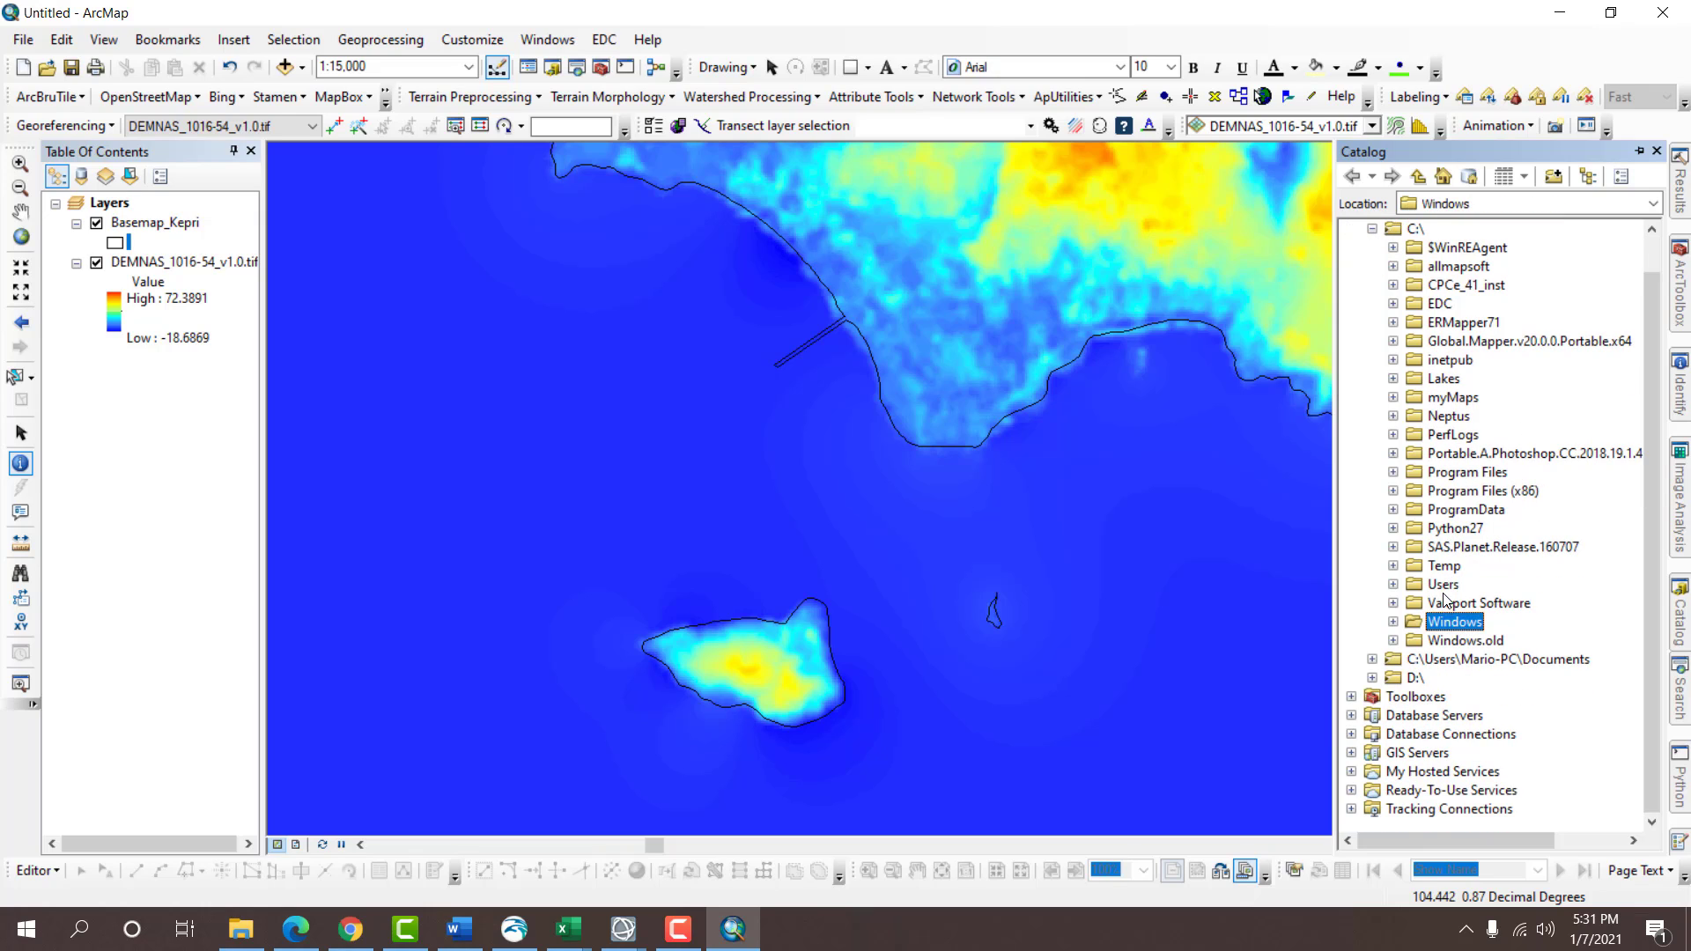
pyautogui.doubleClick(1445, 588)
pyautogui.doubleClick(1476, 642)
pyautogui.scroll(-3, 1507, 552)
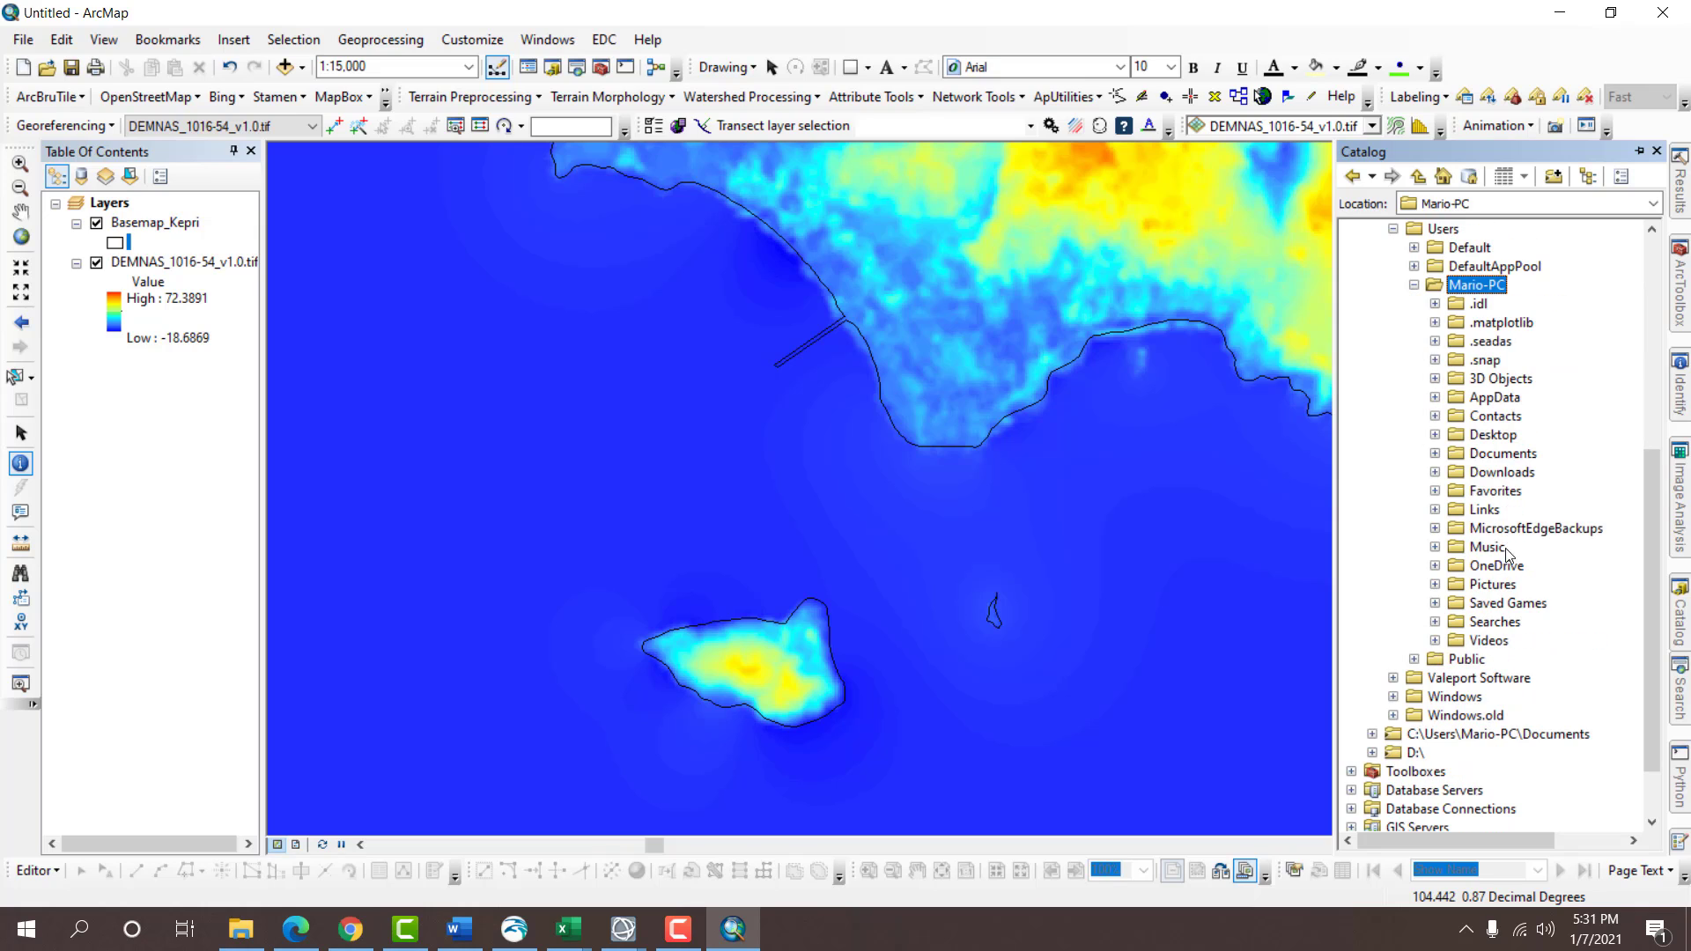
pyautogui.doubleClick(1488, 472)
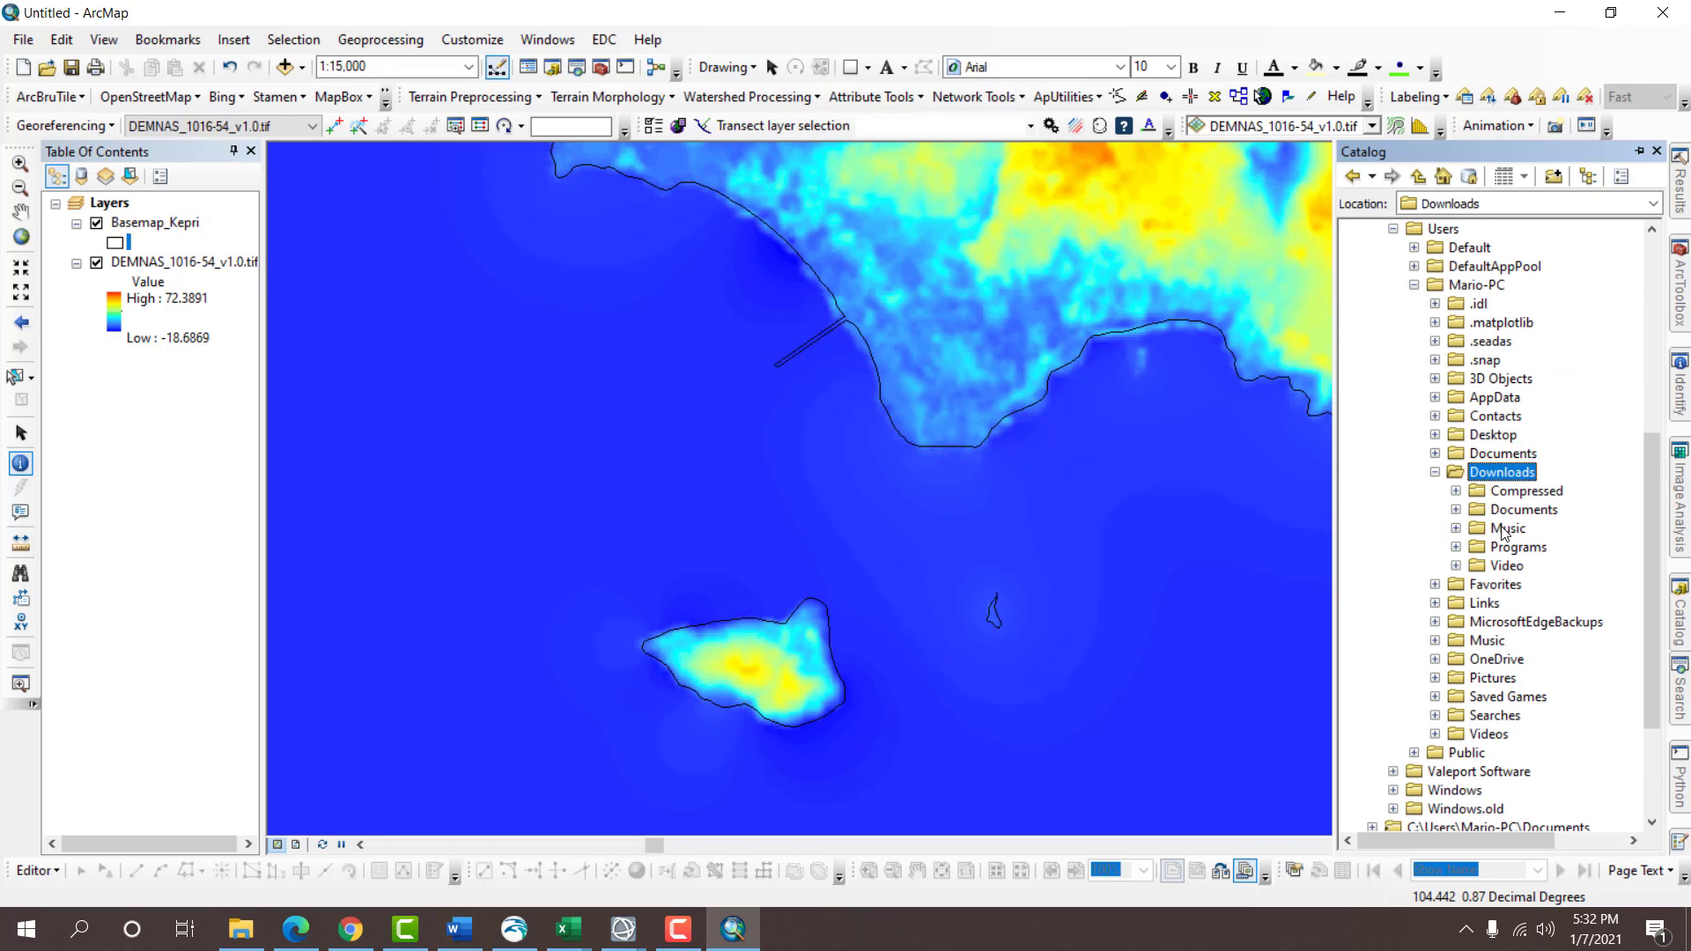
pyautogui.doubleClick(1507, 512)
pyautogui.doubleClick(1531, 548)
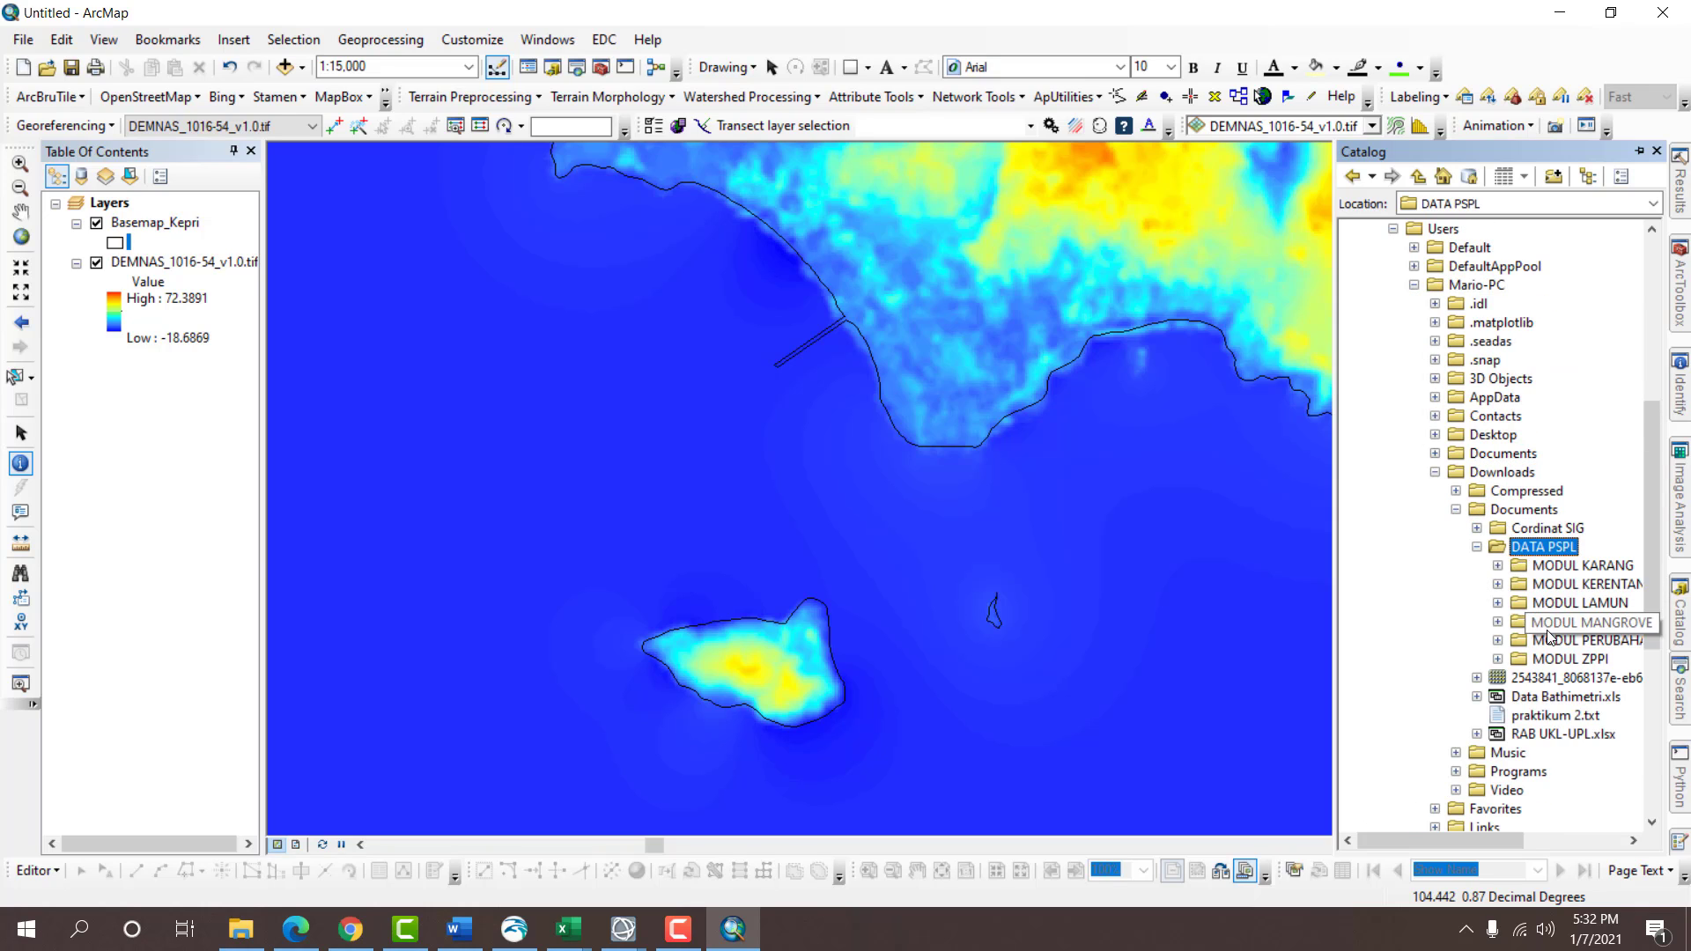
pyautogui.doubleClick(1550, 639)
pyautogui.scroll(-2, 1532, 541)
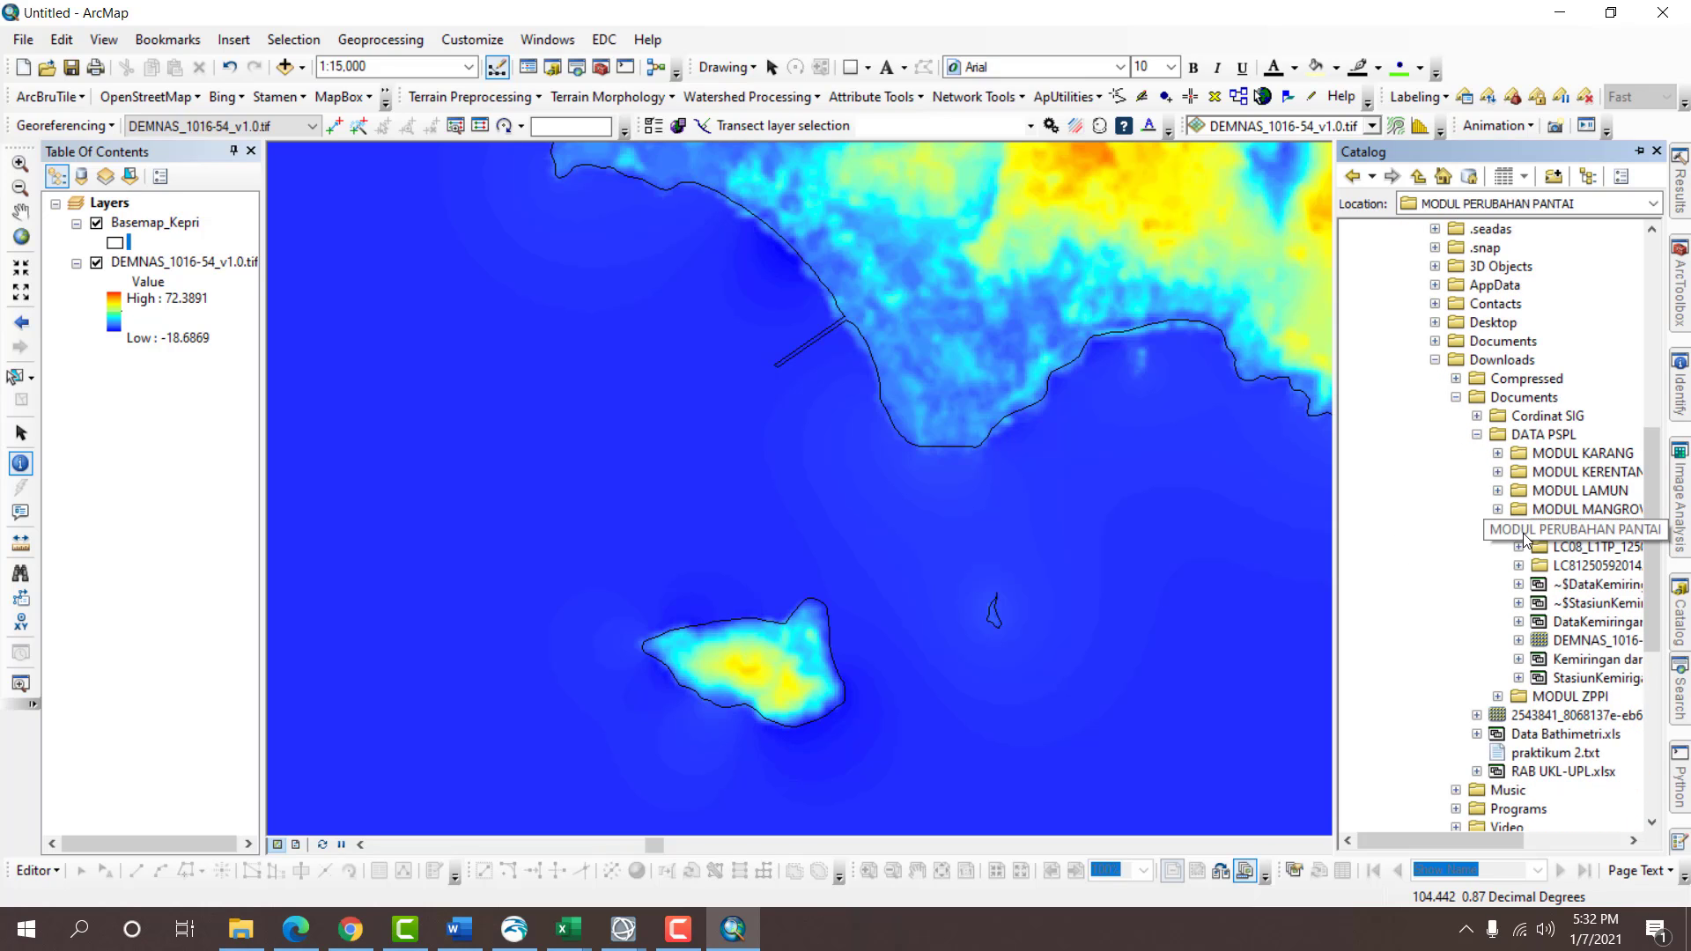
# Create a new file geodatabase in the MODUL PERUBAHAN PANTAI folder and start a new feature class in it.
pyautogui.rightClick(1528, 537)
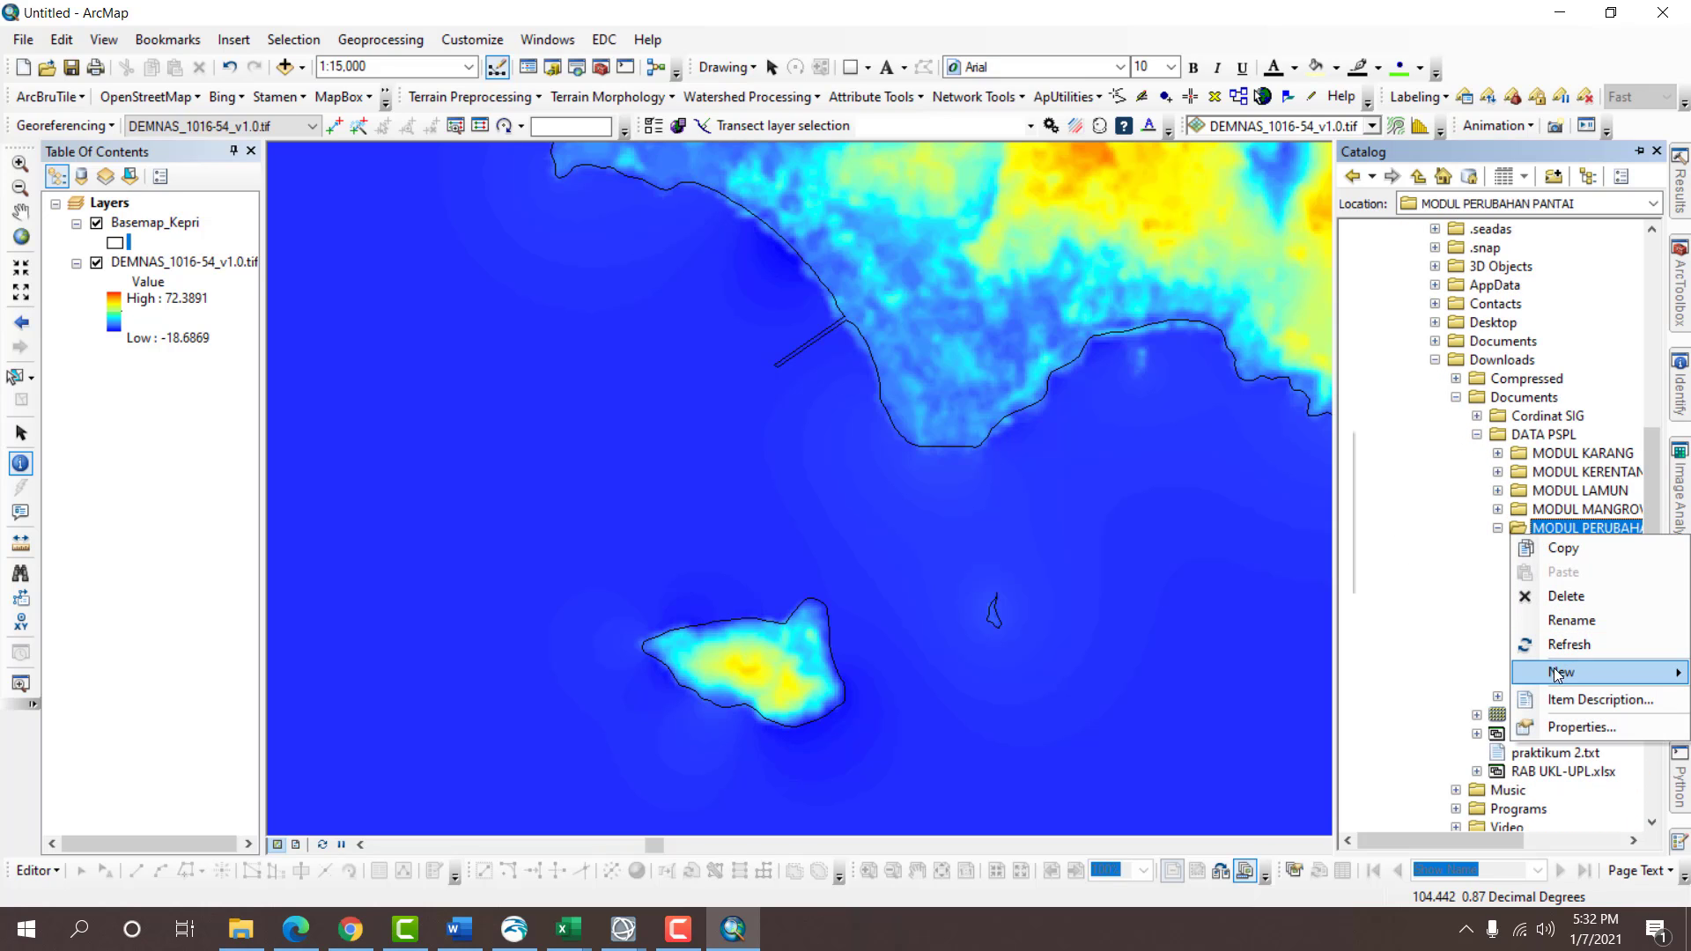
pyautogui.click(1370, 551)
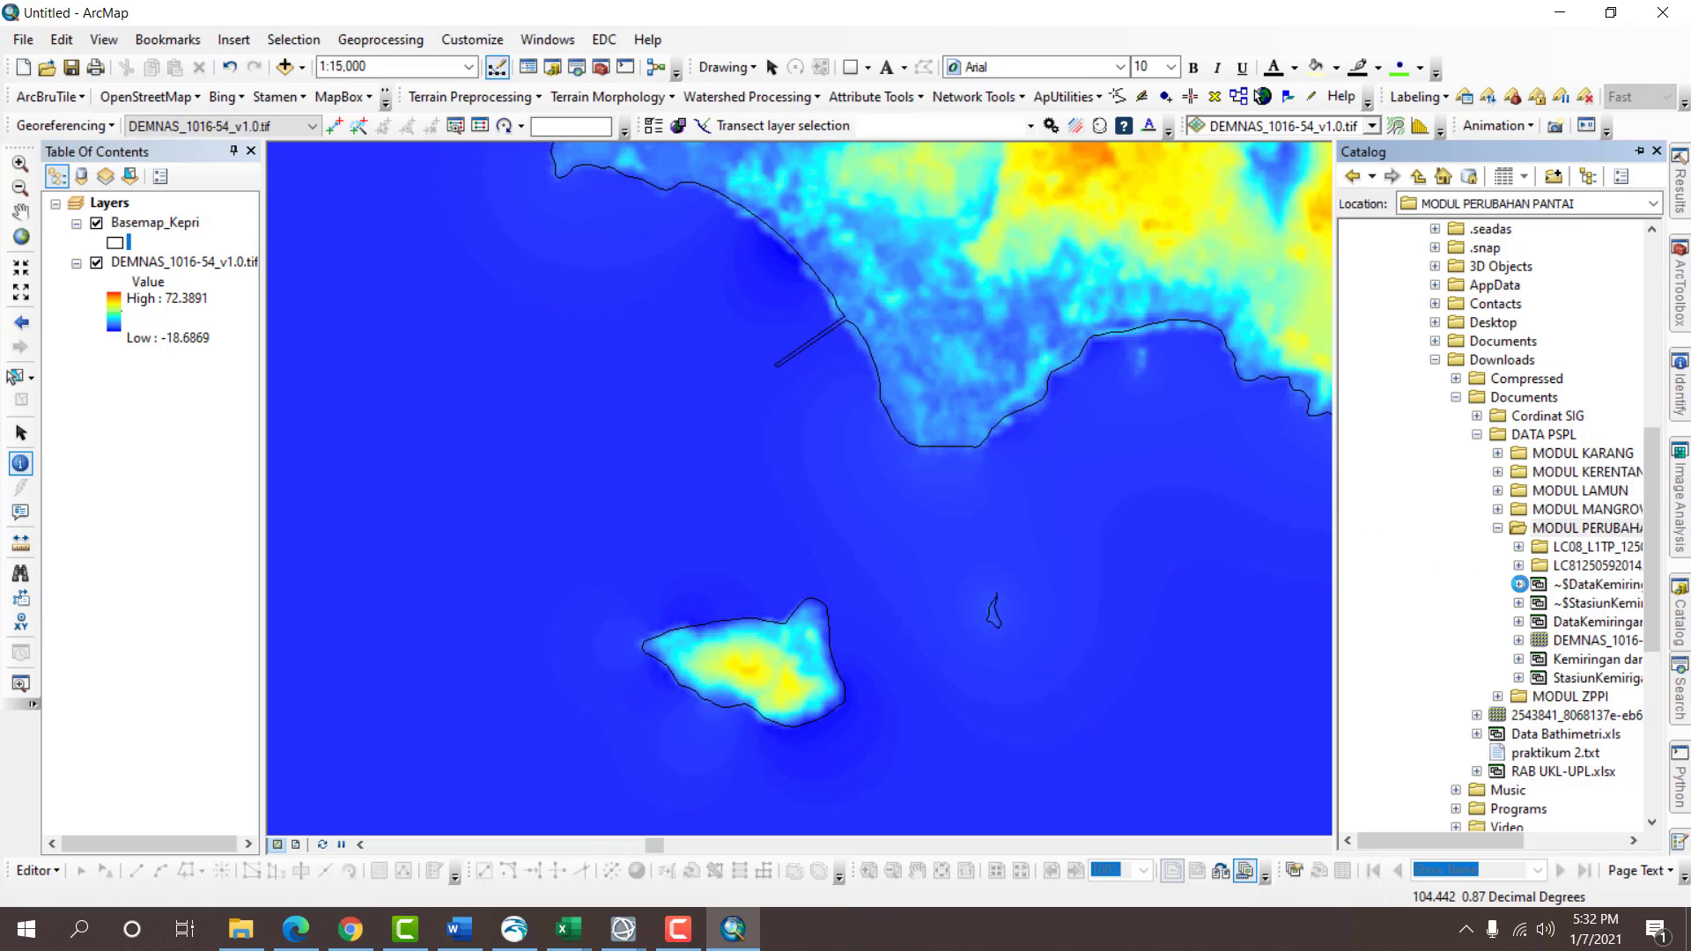
pyautogui.rightClick(1513, 596)
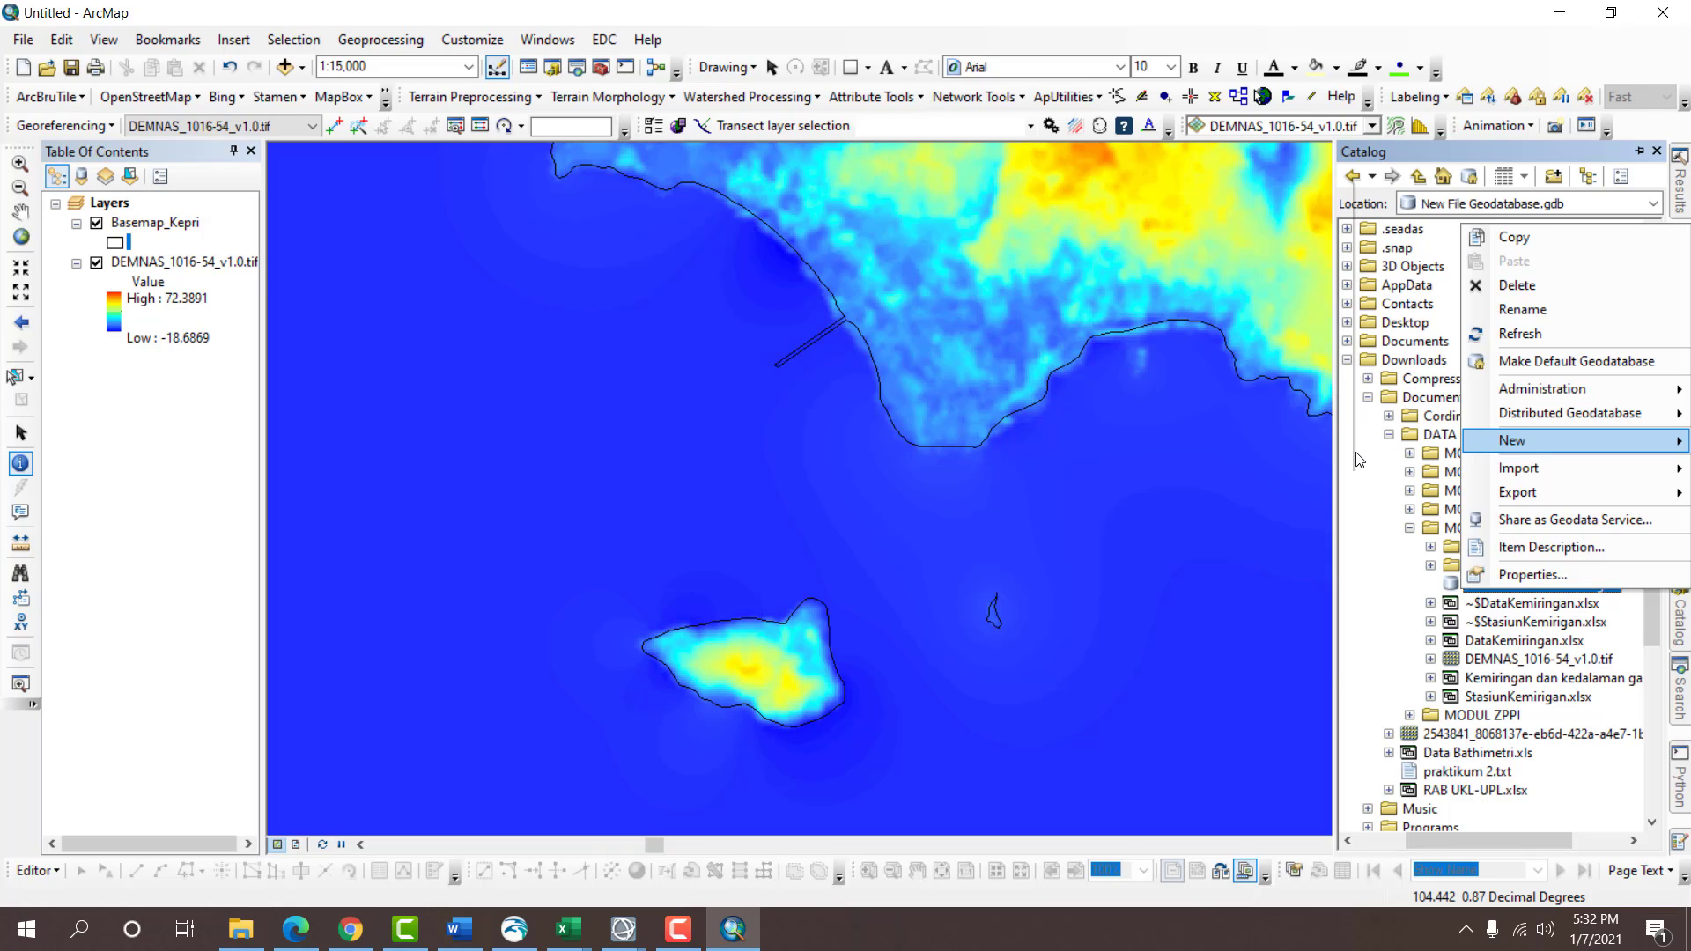
pyautogui.click(1325, 460)
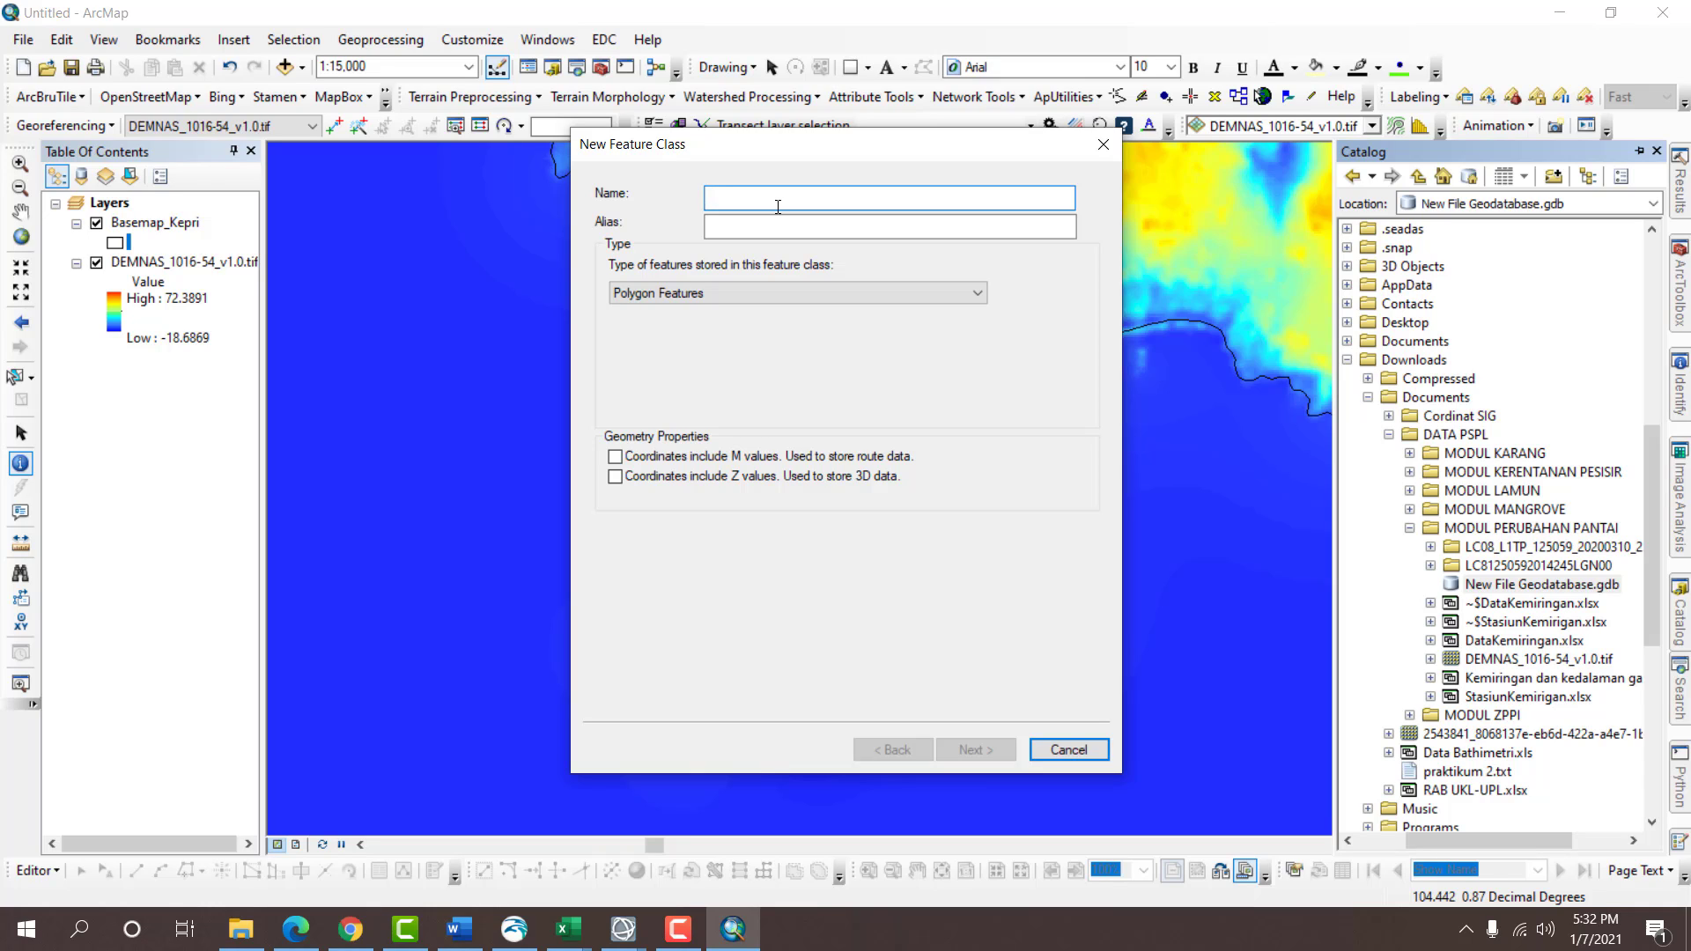
# Name the feature class TitikSlope, set its type to Point Features, and continue to the coordinate system page.
pyautogui.write('Tt')
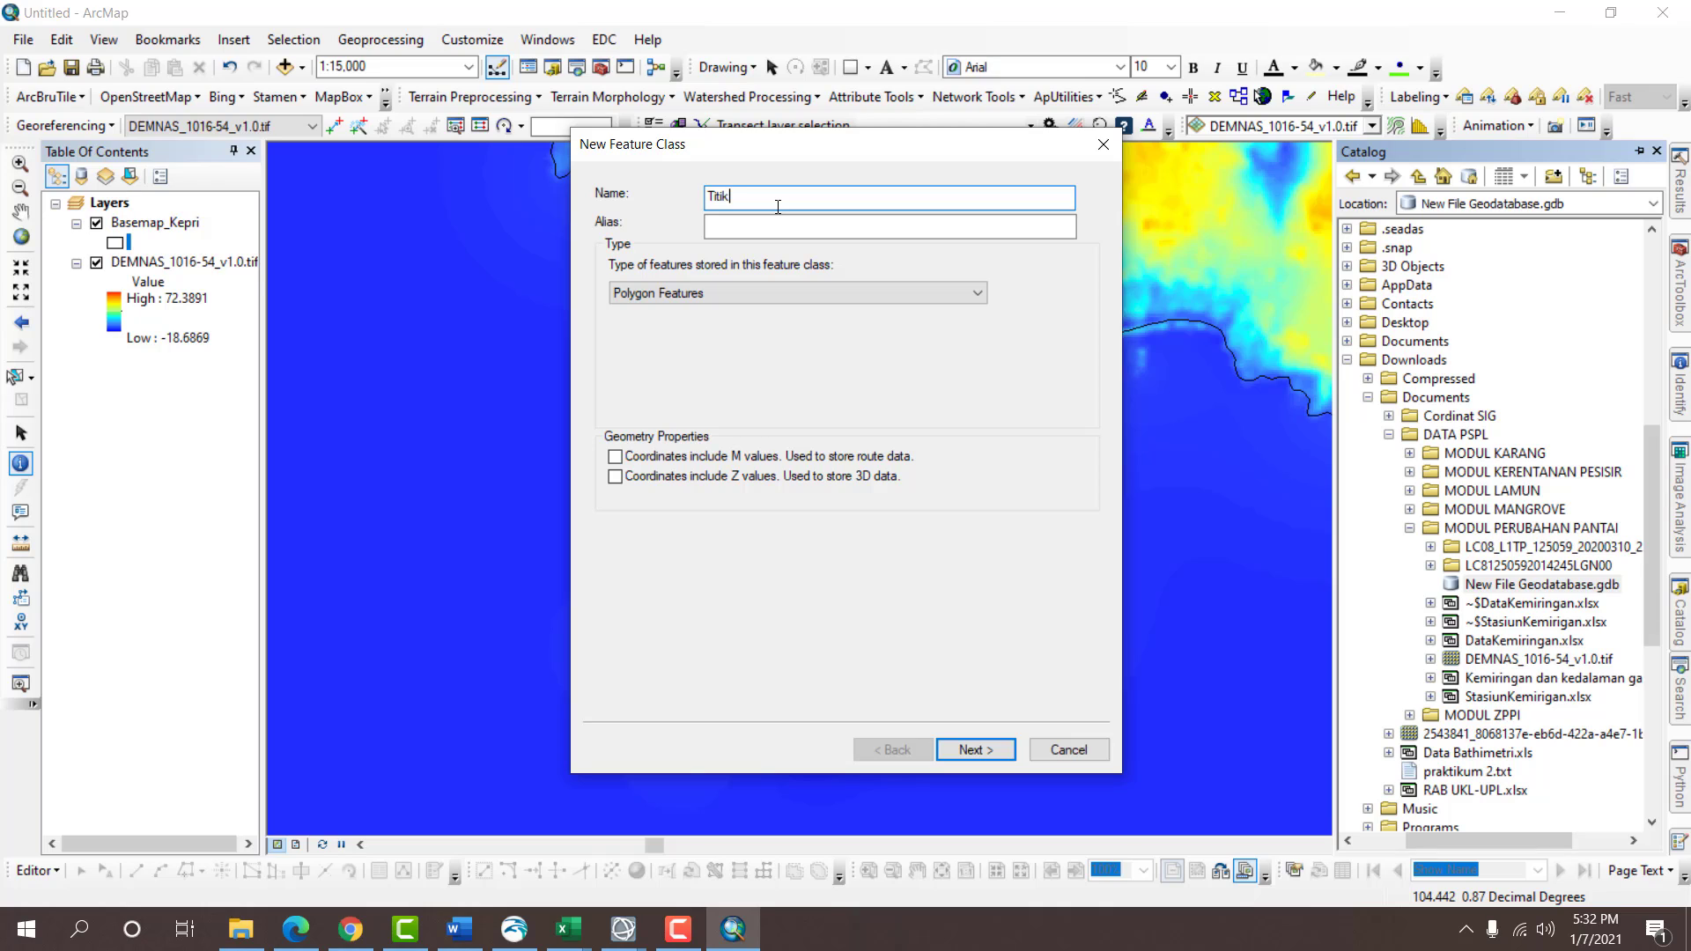
pyautogui.click(780, 292)
pyautogui.click(675, 342)
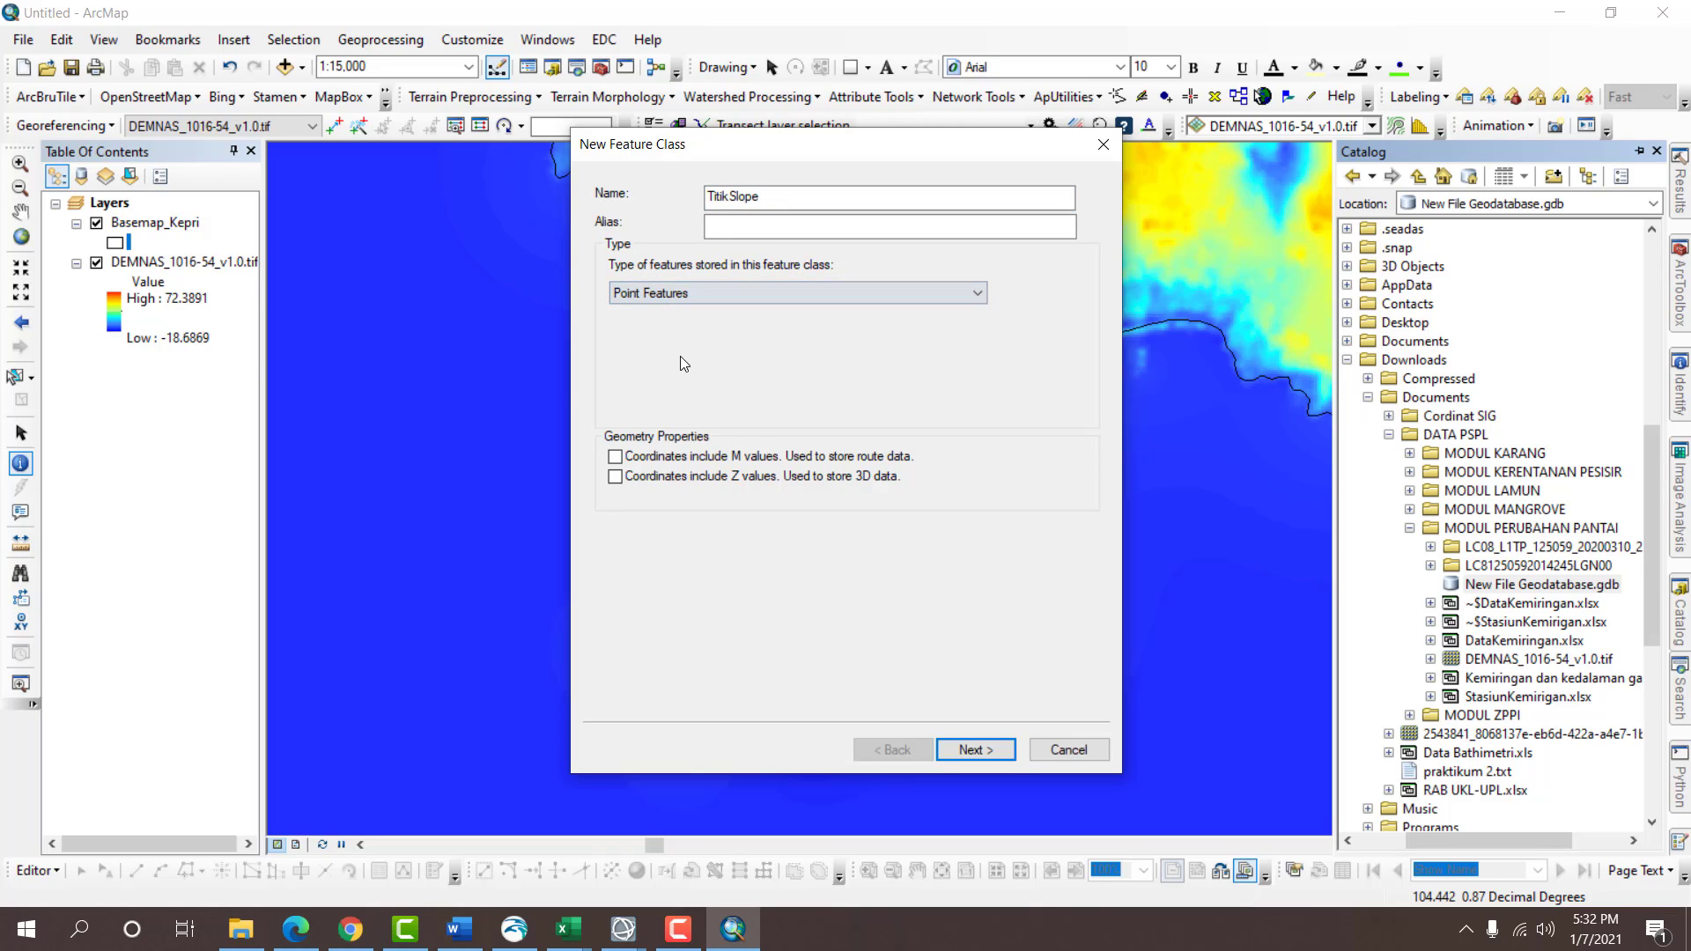
pyautogui.click(974, 750)
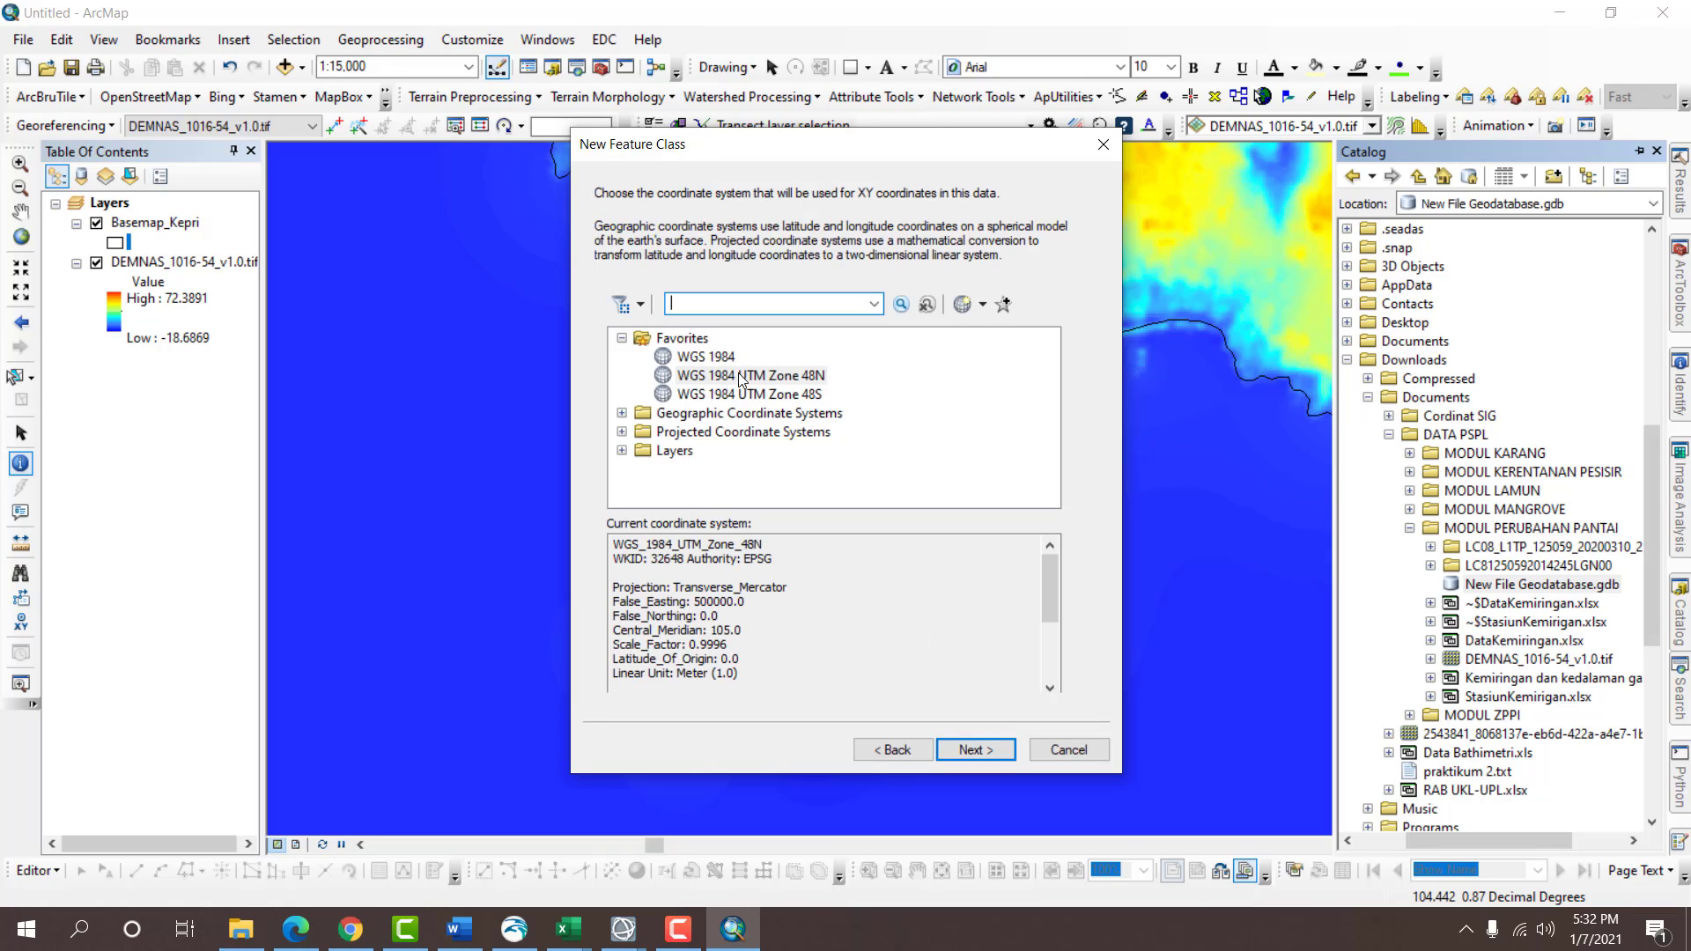
# Choose WGS 1984 UTM Zone 48N from the favorites as the XY coordinate system of the feature class.
pyautogui.click(687, 340)
pyautogui.click(722, 379)
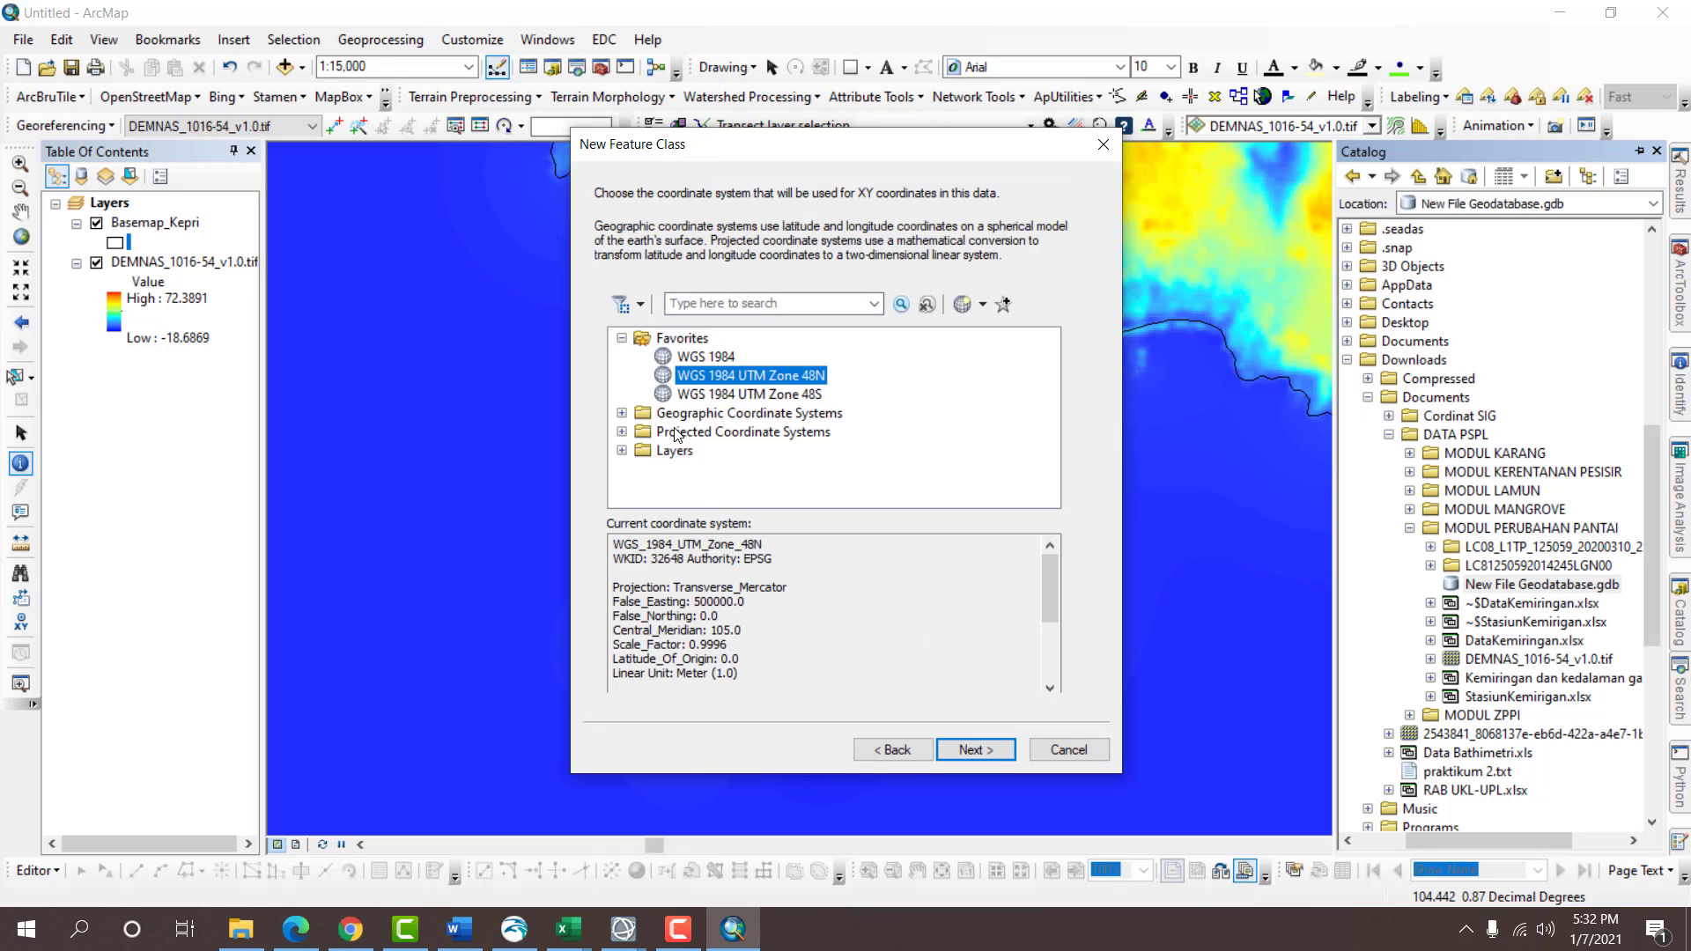
pyautogui.click(675, 451)
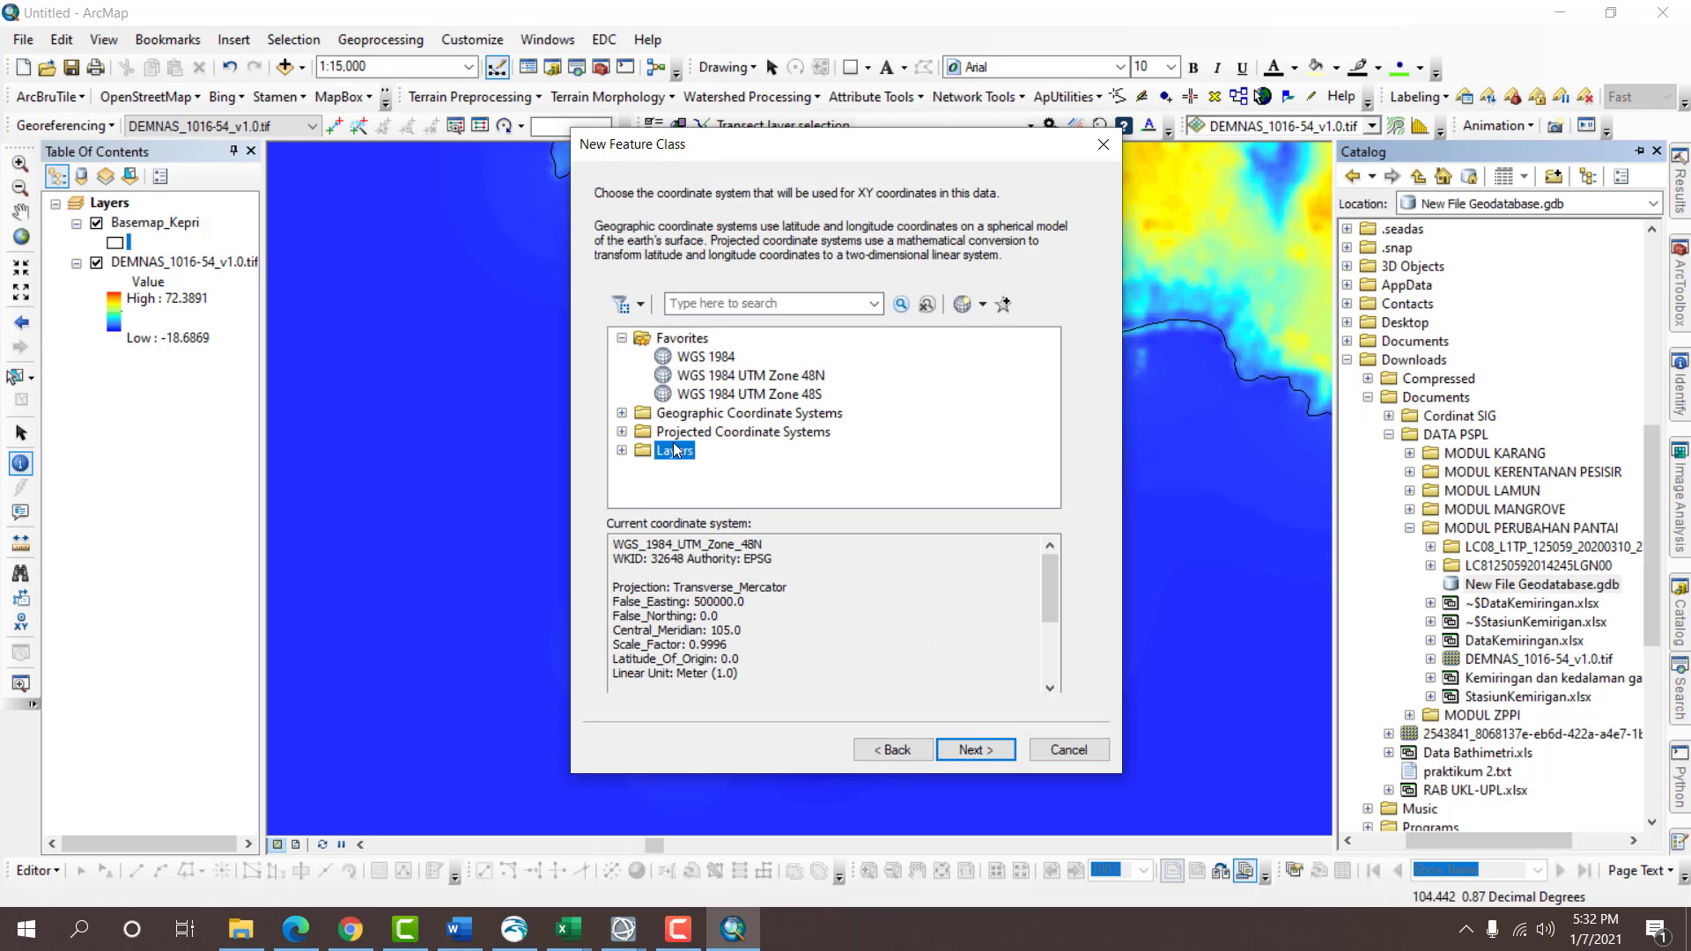
pyautogui.click(622, 433)
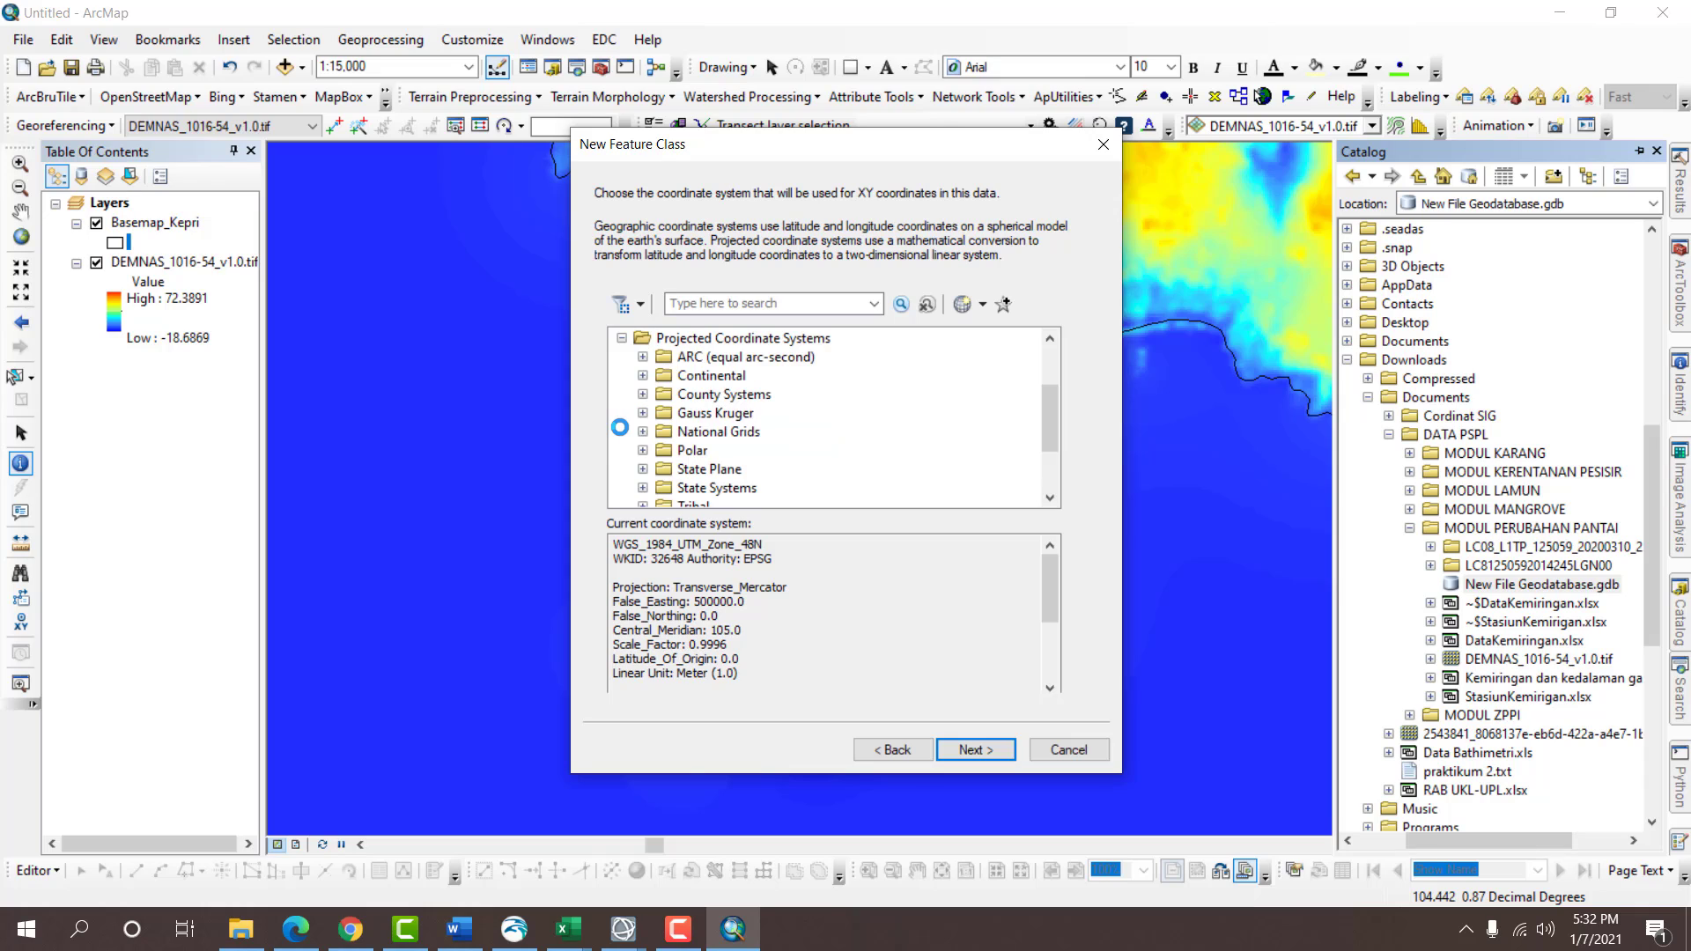
pyautogui.click(622, 339)
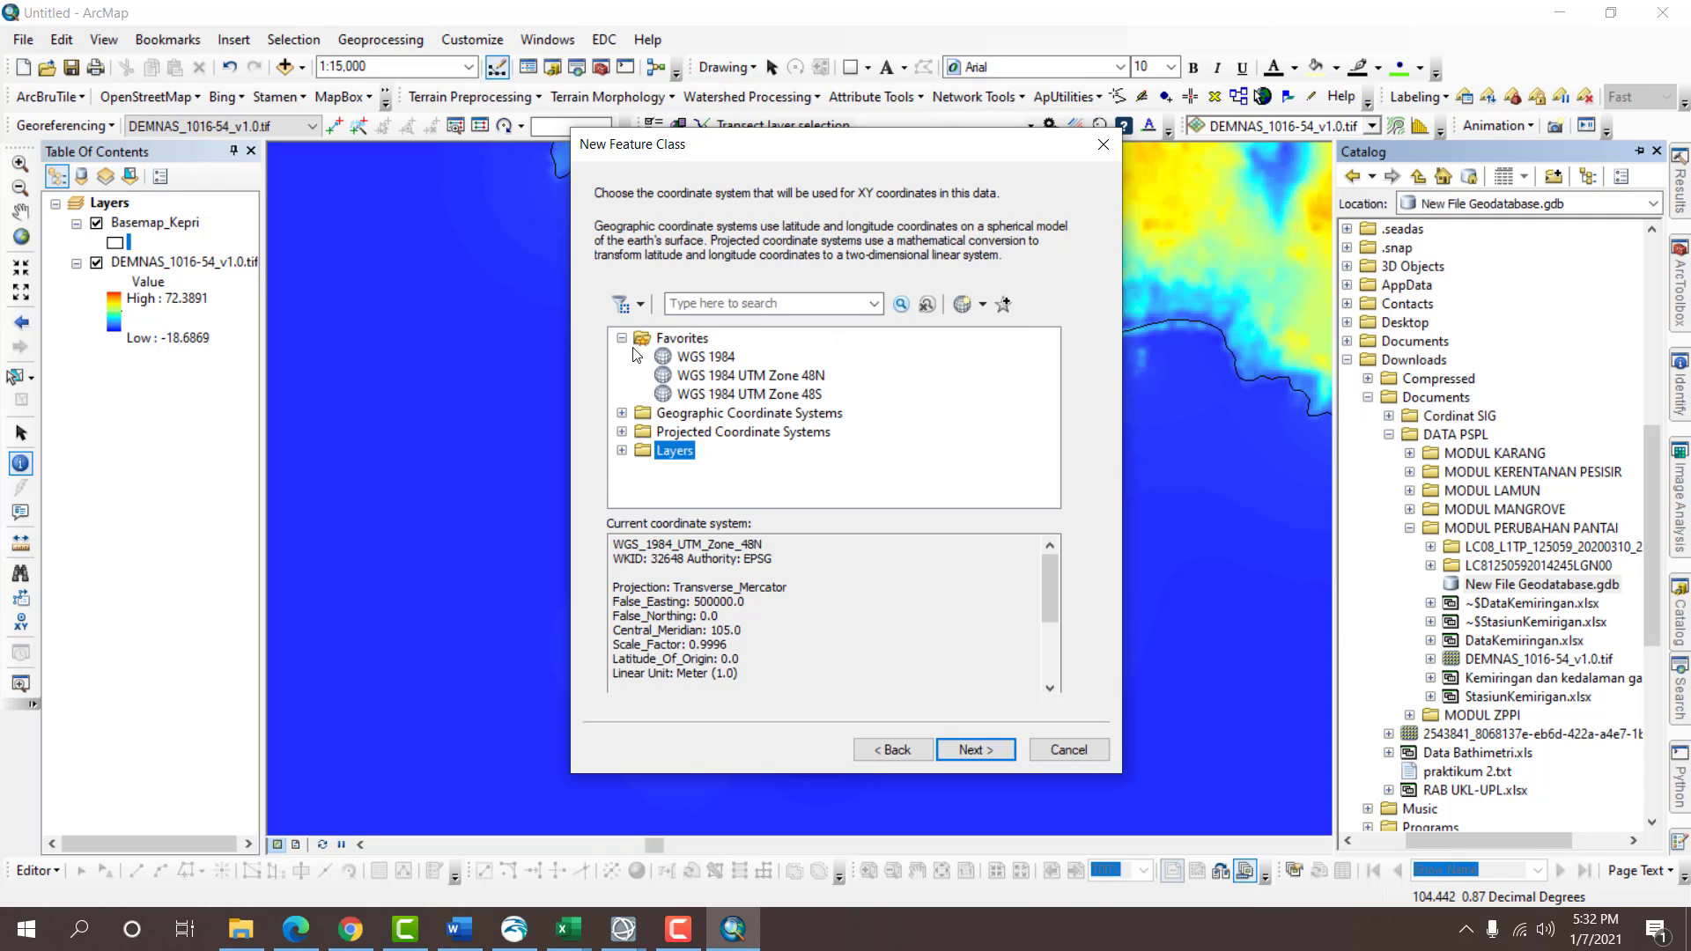
pyautogui.click(704, 376)
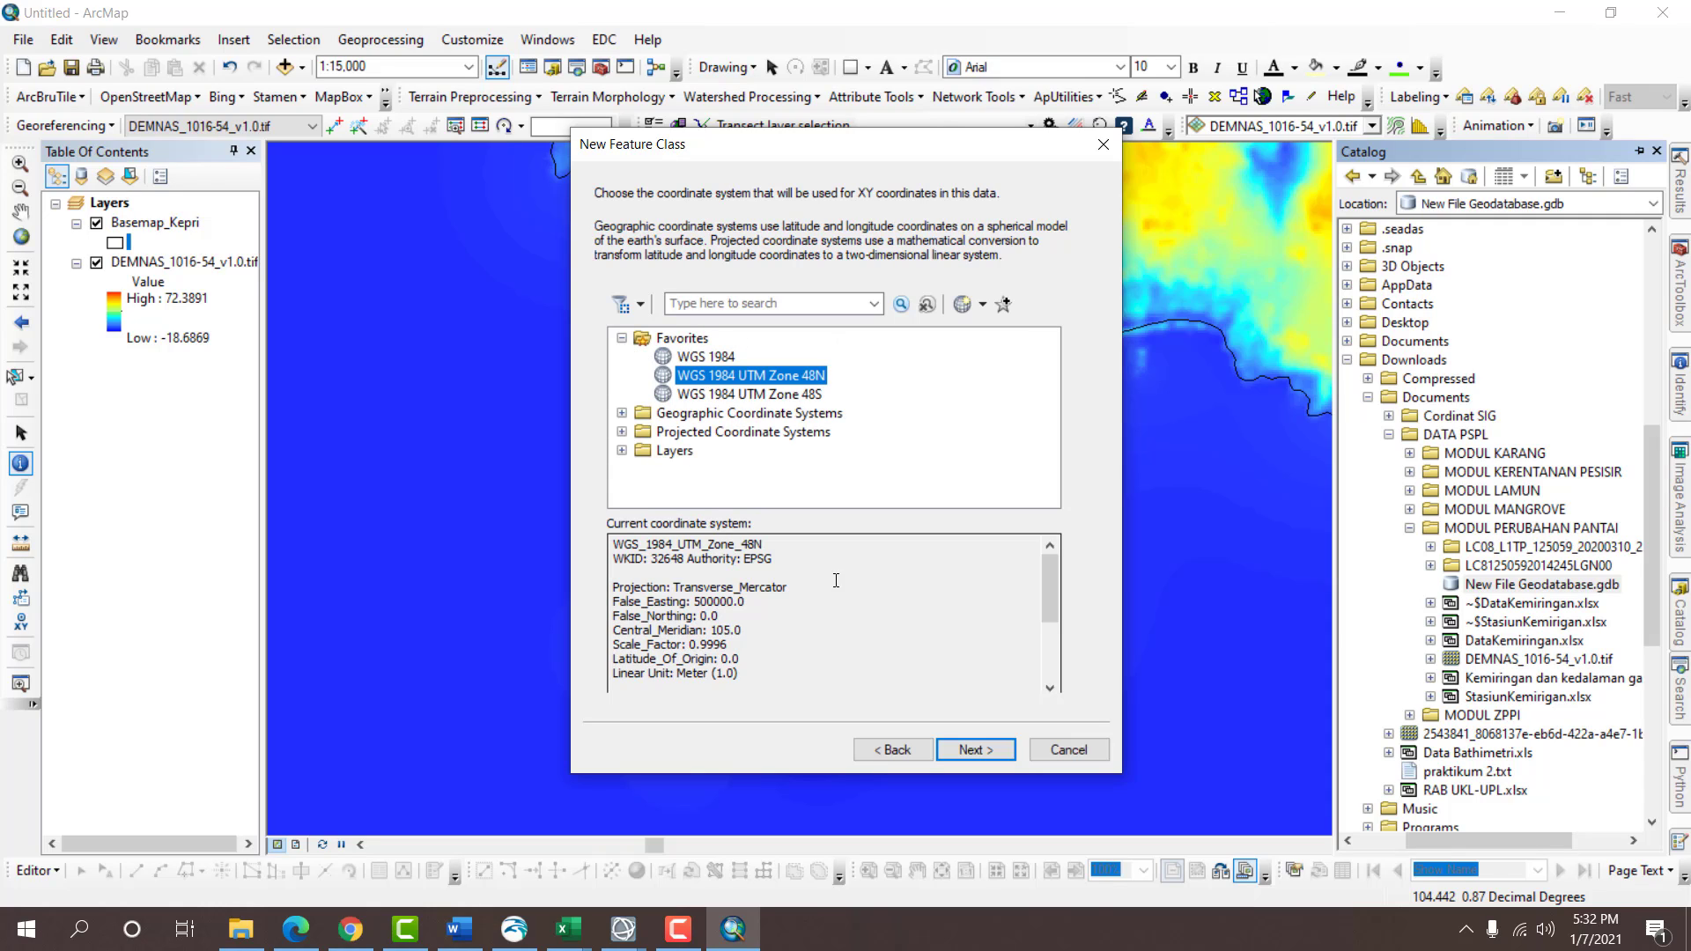
# Browse the projected coordinate systems down to the UTM > WGS 1984 > Northern Hemisphere group.
pyautogui.click(621, 432)
pyautogui.scroll(-2, 750, 421)
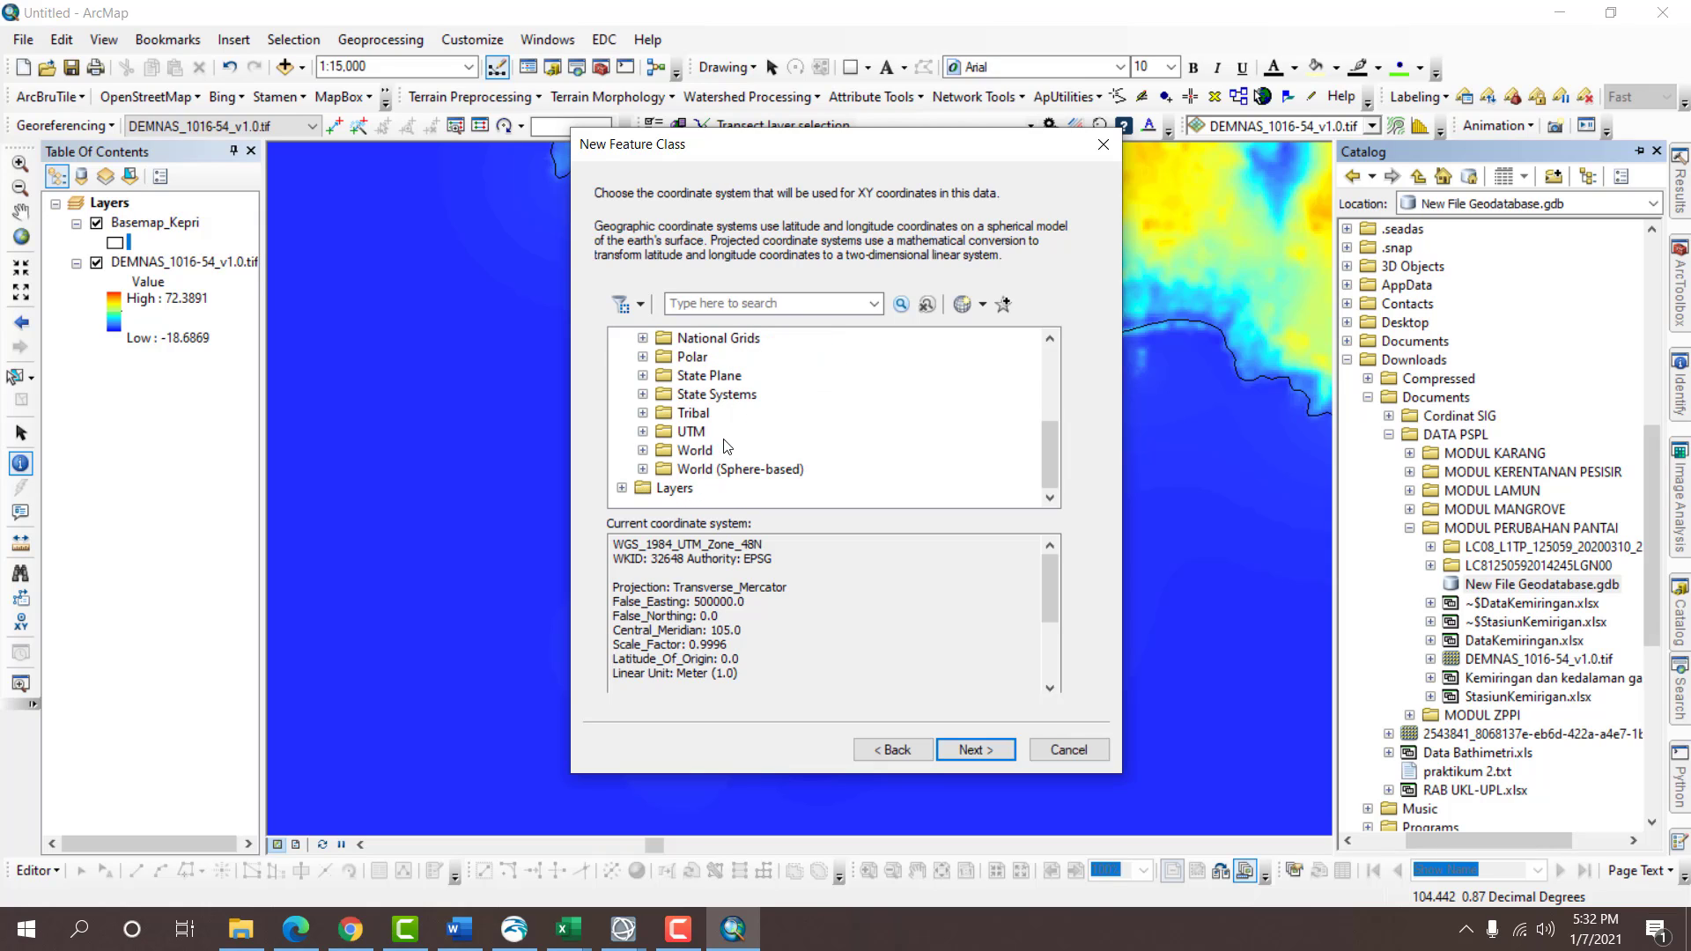
pyautogui.doubleClick(695, 451)
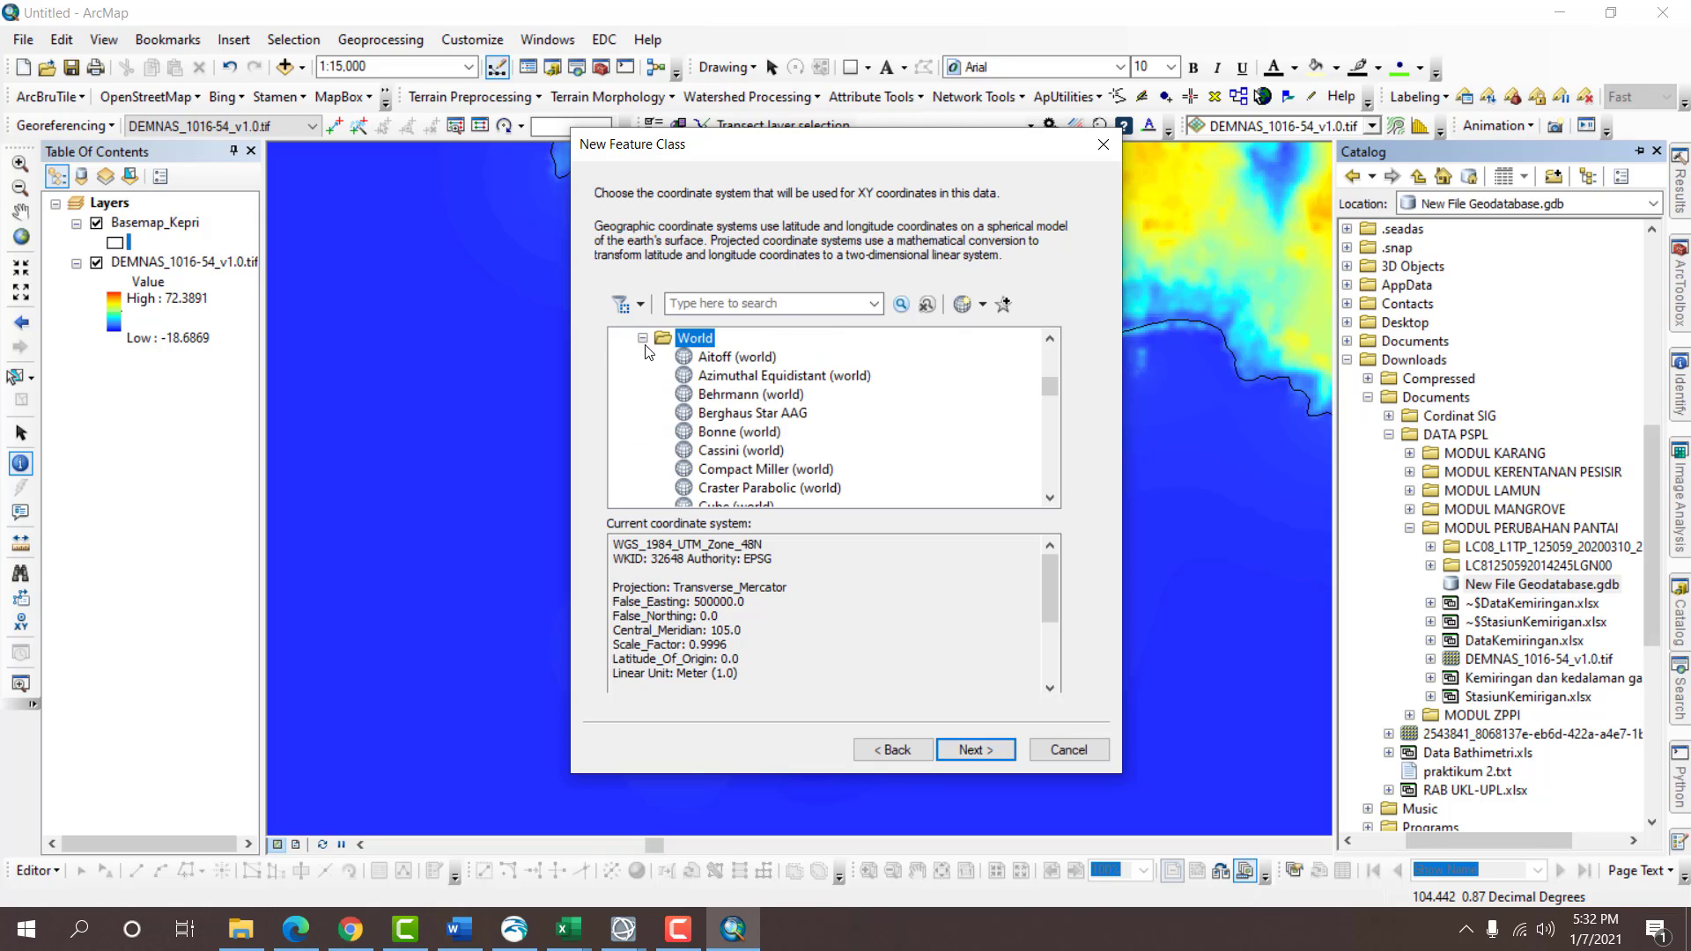
pyautogui.click(642, 337)
pyautogui.scroll(3, 683, 440)
pyautogui.scroll(-2, 712, 461)
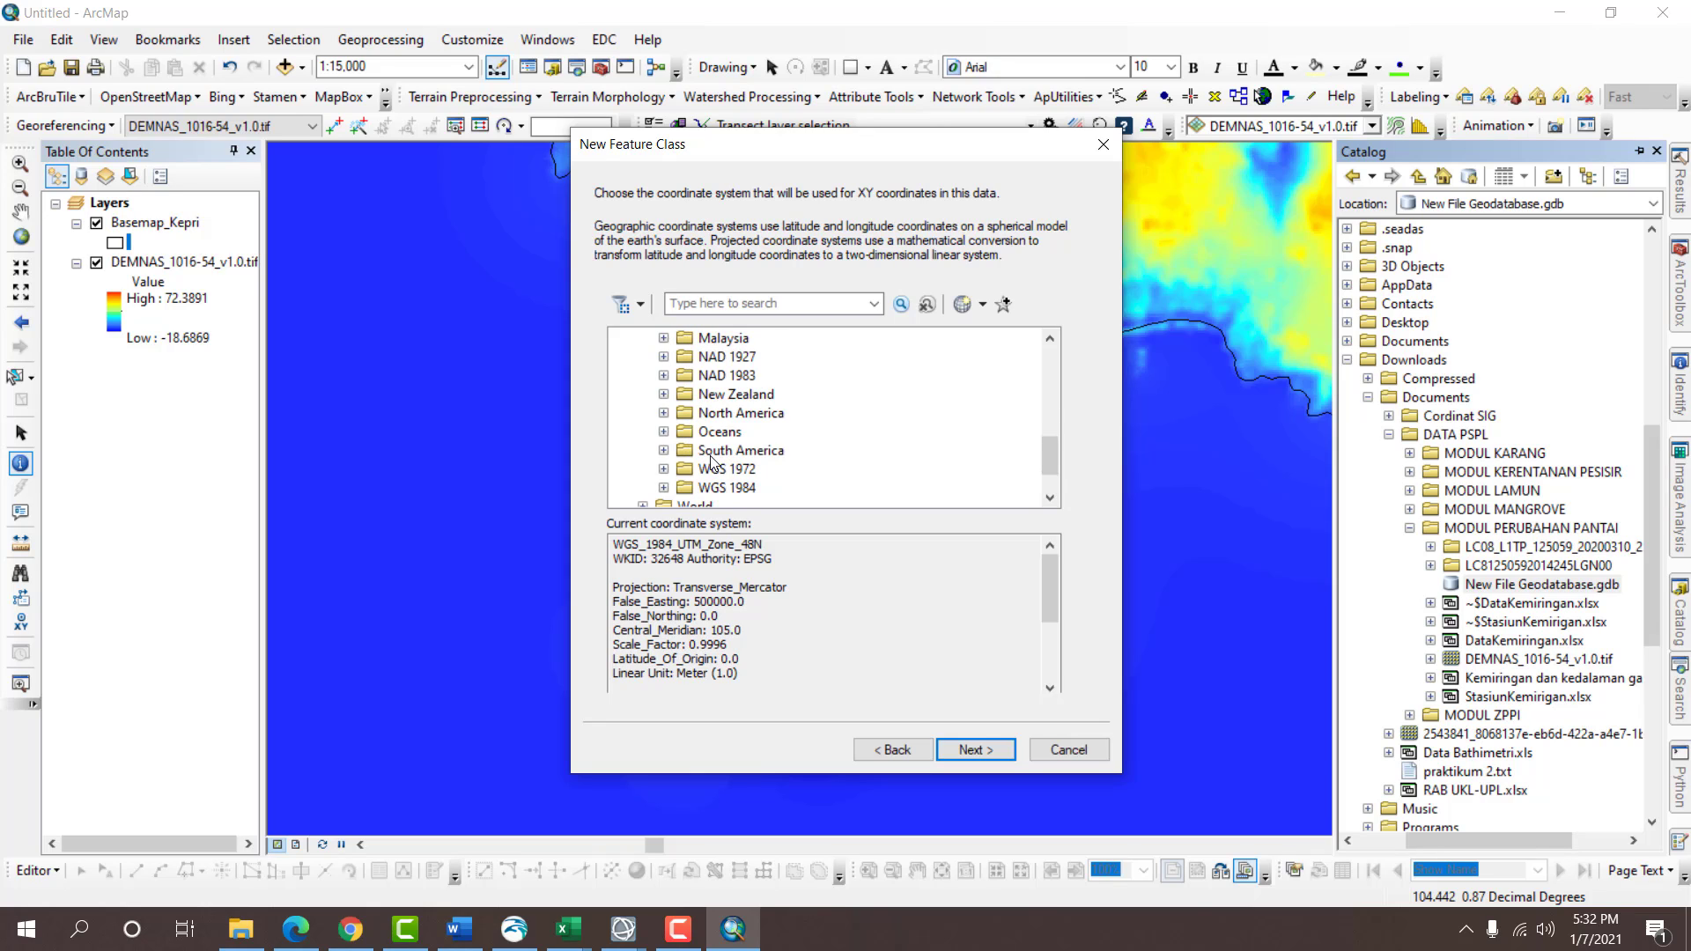
pyautogui.scroll(-1, 711, 460)
pyautogui.doubleClick(726, 431)
pyautogui.click(731, 452)
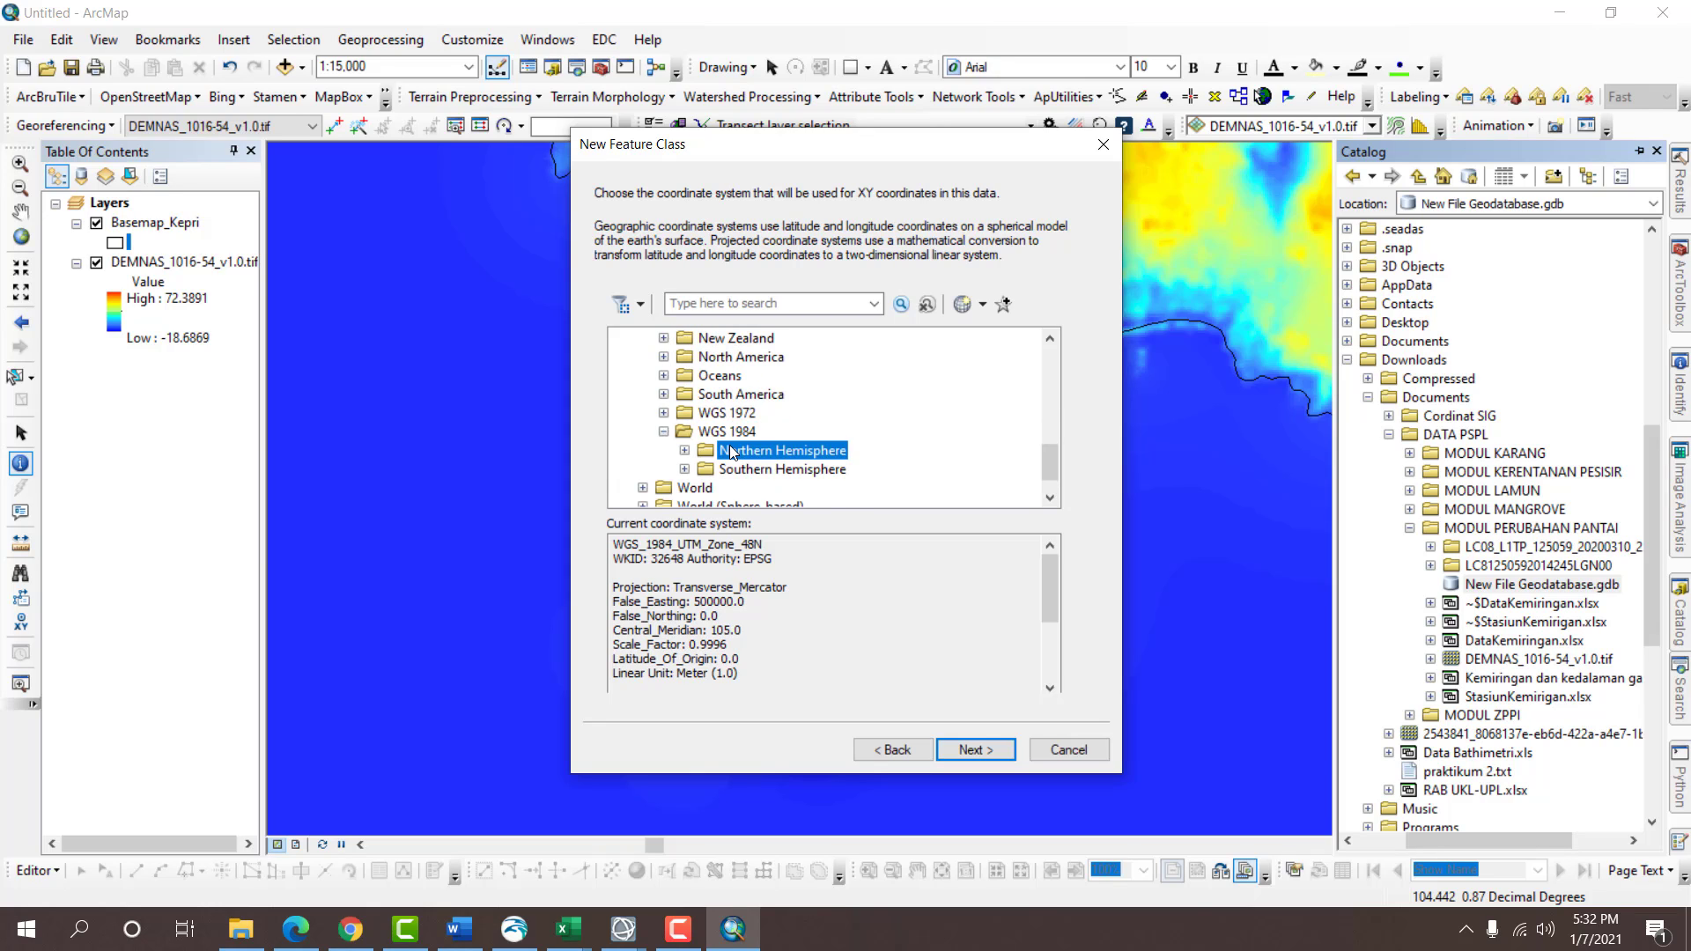
pyautogui.doubleClick(731, 452)
pyautogui.click(684, 338)
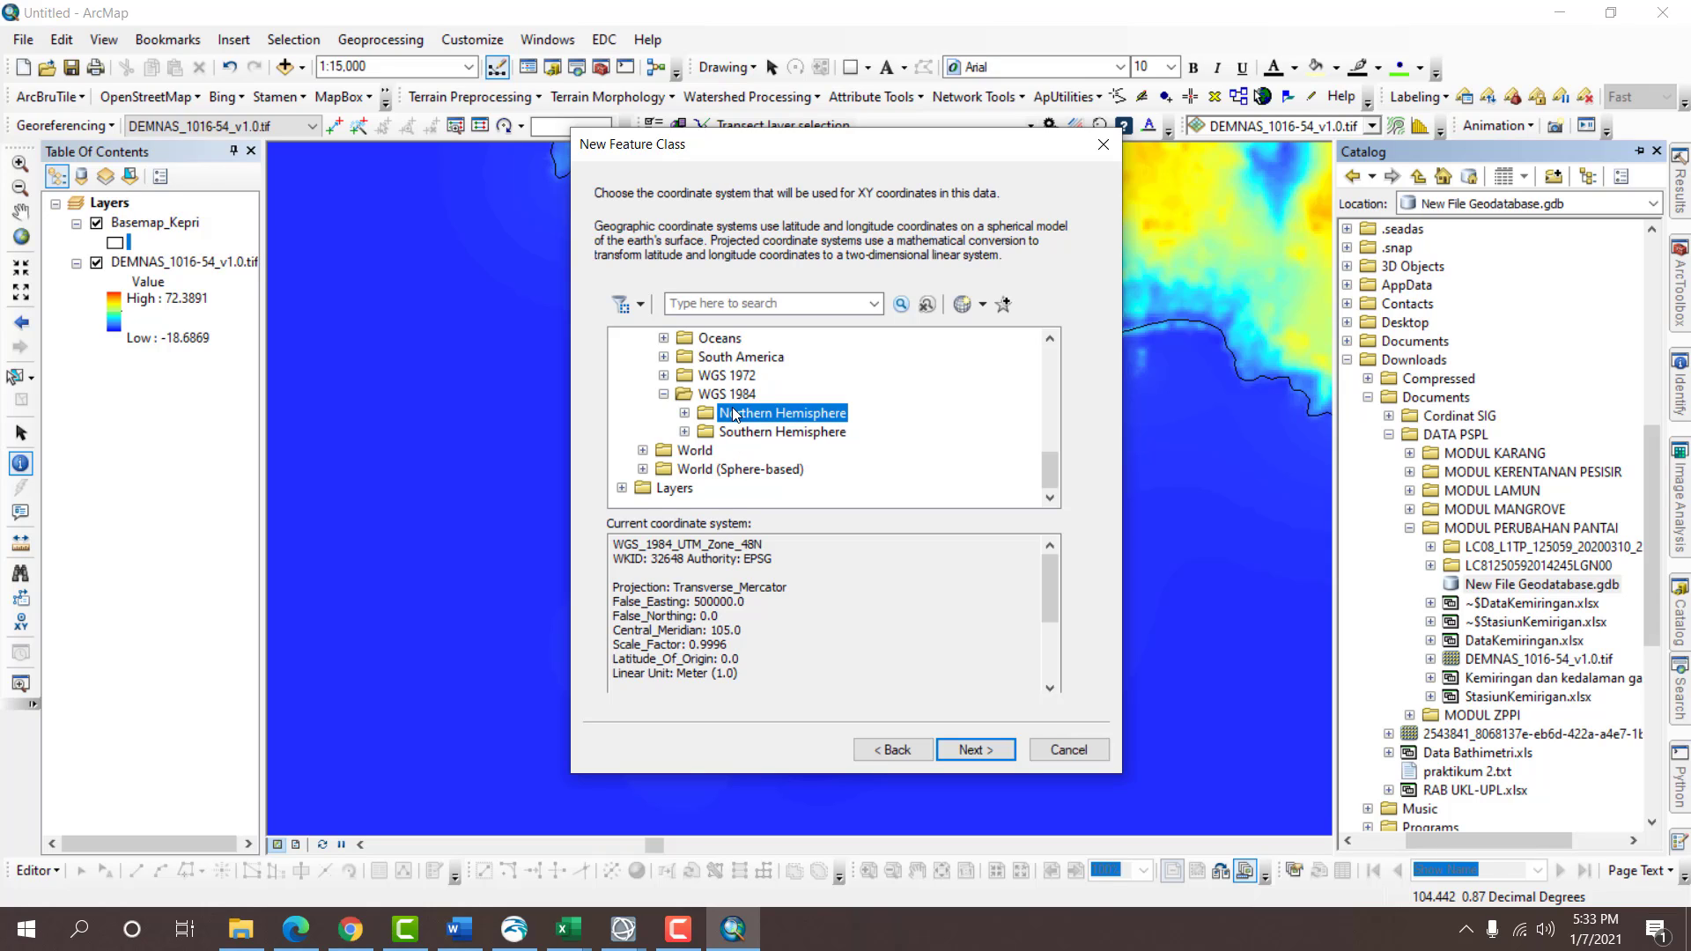
pyautogui.scroll(10, 735, 414)
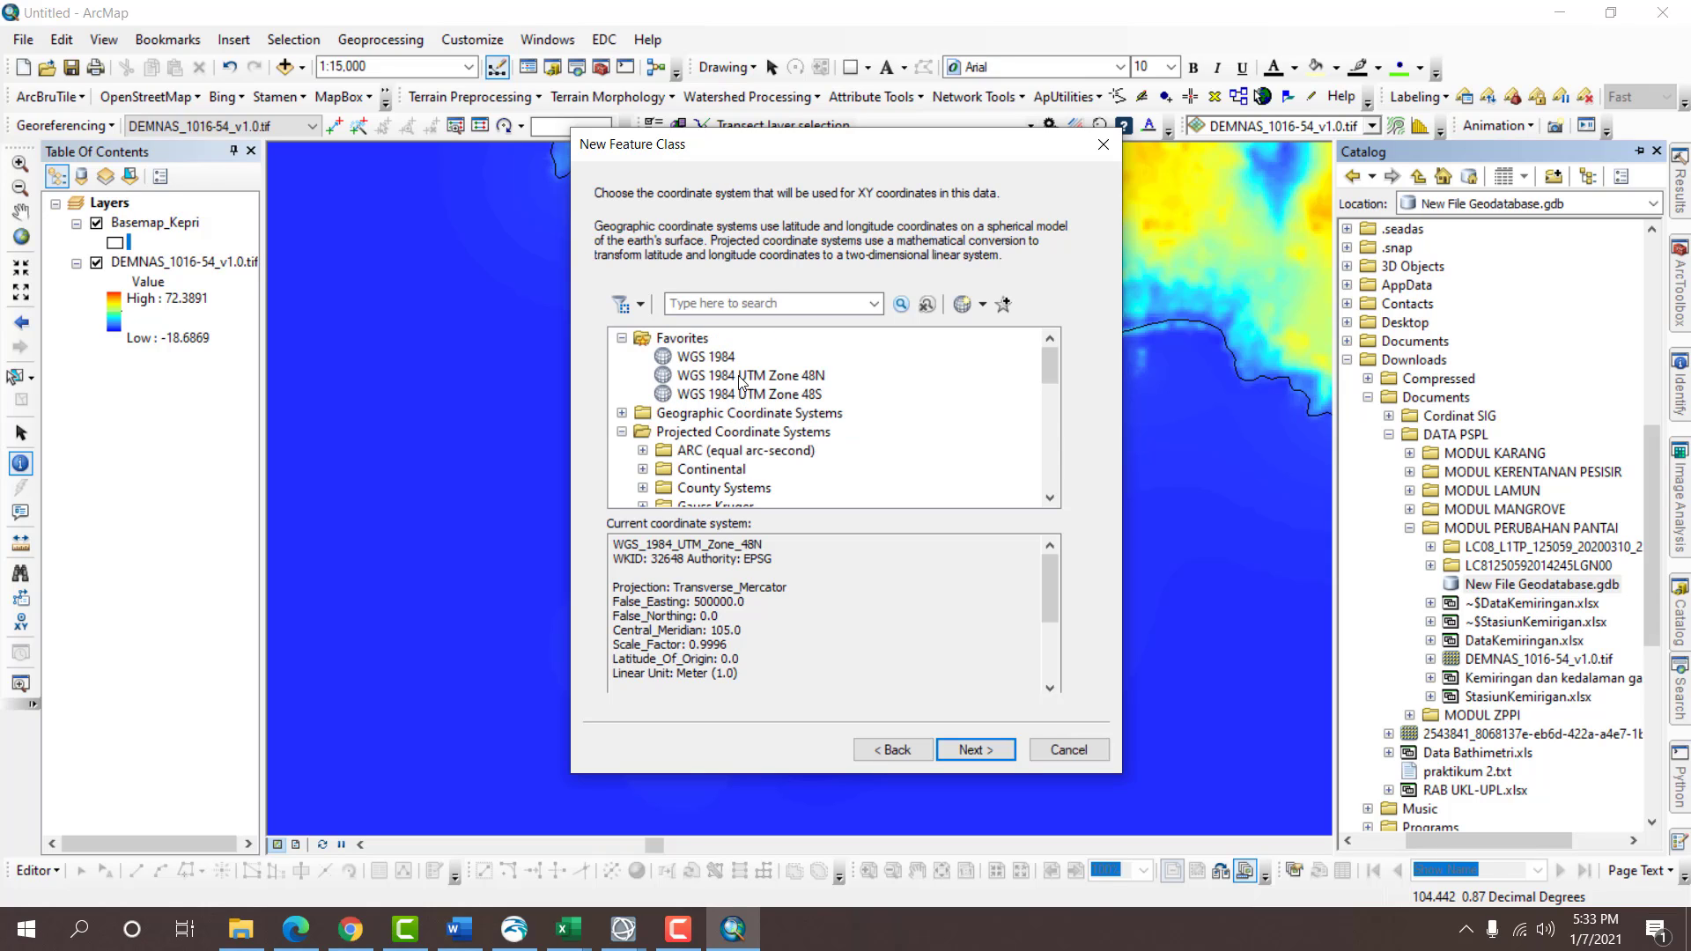
# Choose the favorite WGS 1984 UTM Zone 48N, accept the default XY tolerance, storage and field settings, and finish creating the feature class.
pyautogui.click(740, 375)
pyautogui.click(975, 750)
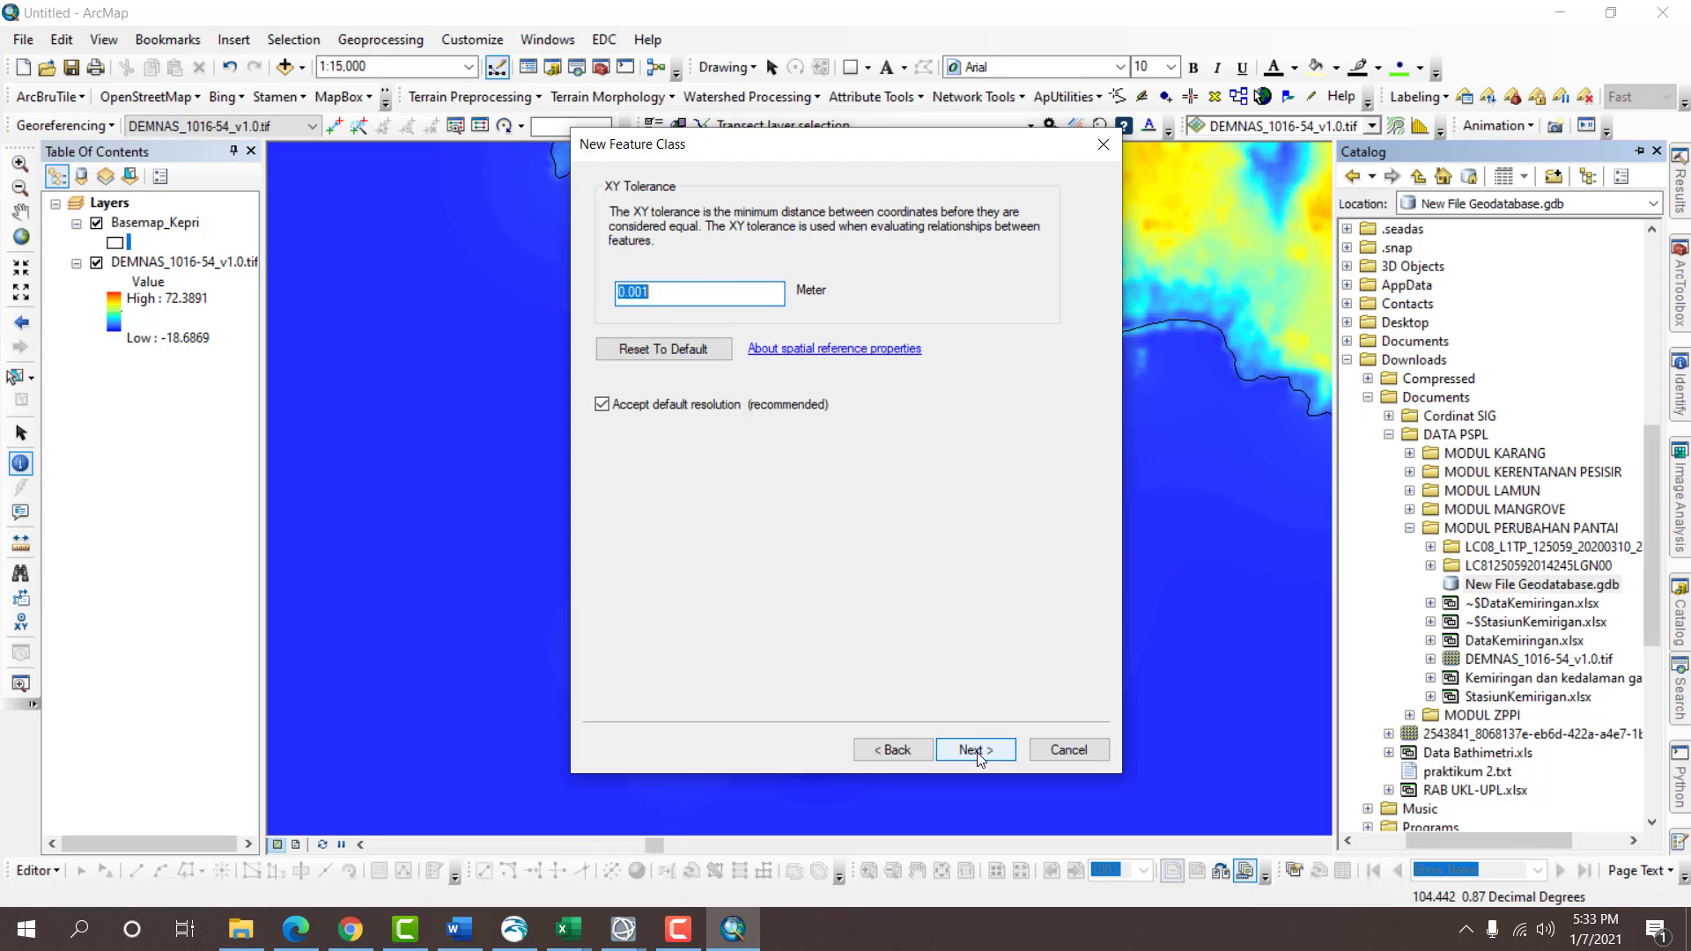
pyautogui.click(975, 750)
pyautogui.click(976, 750)
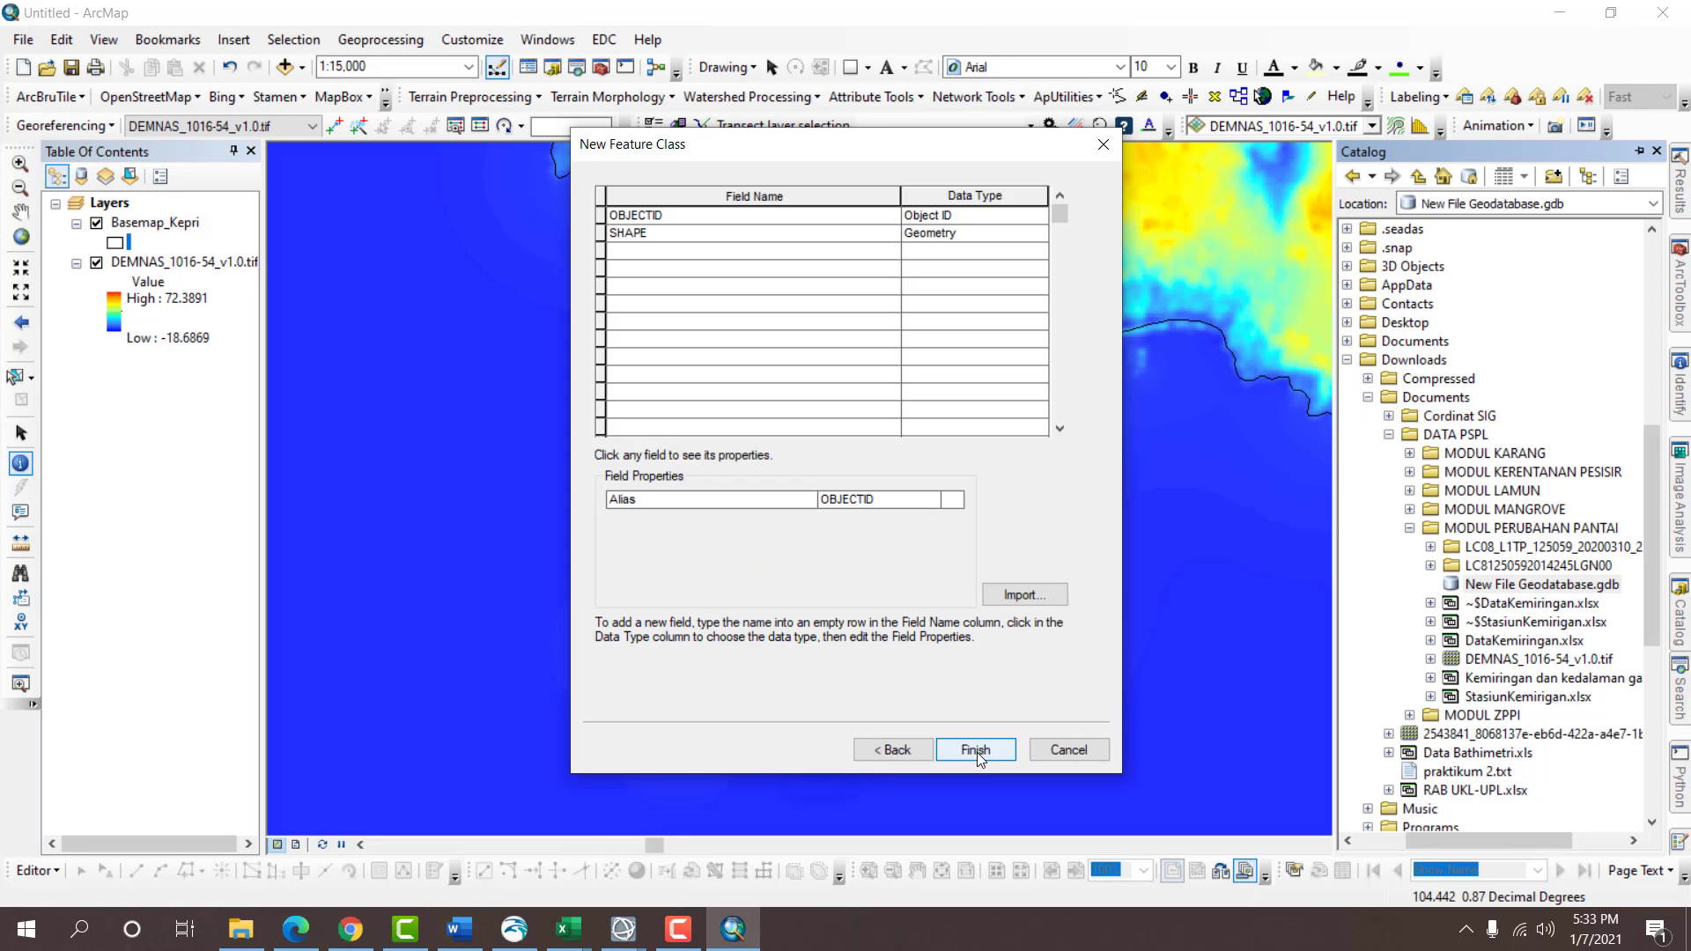
pyautogui.click(976, 750)
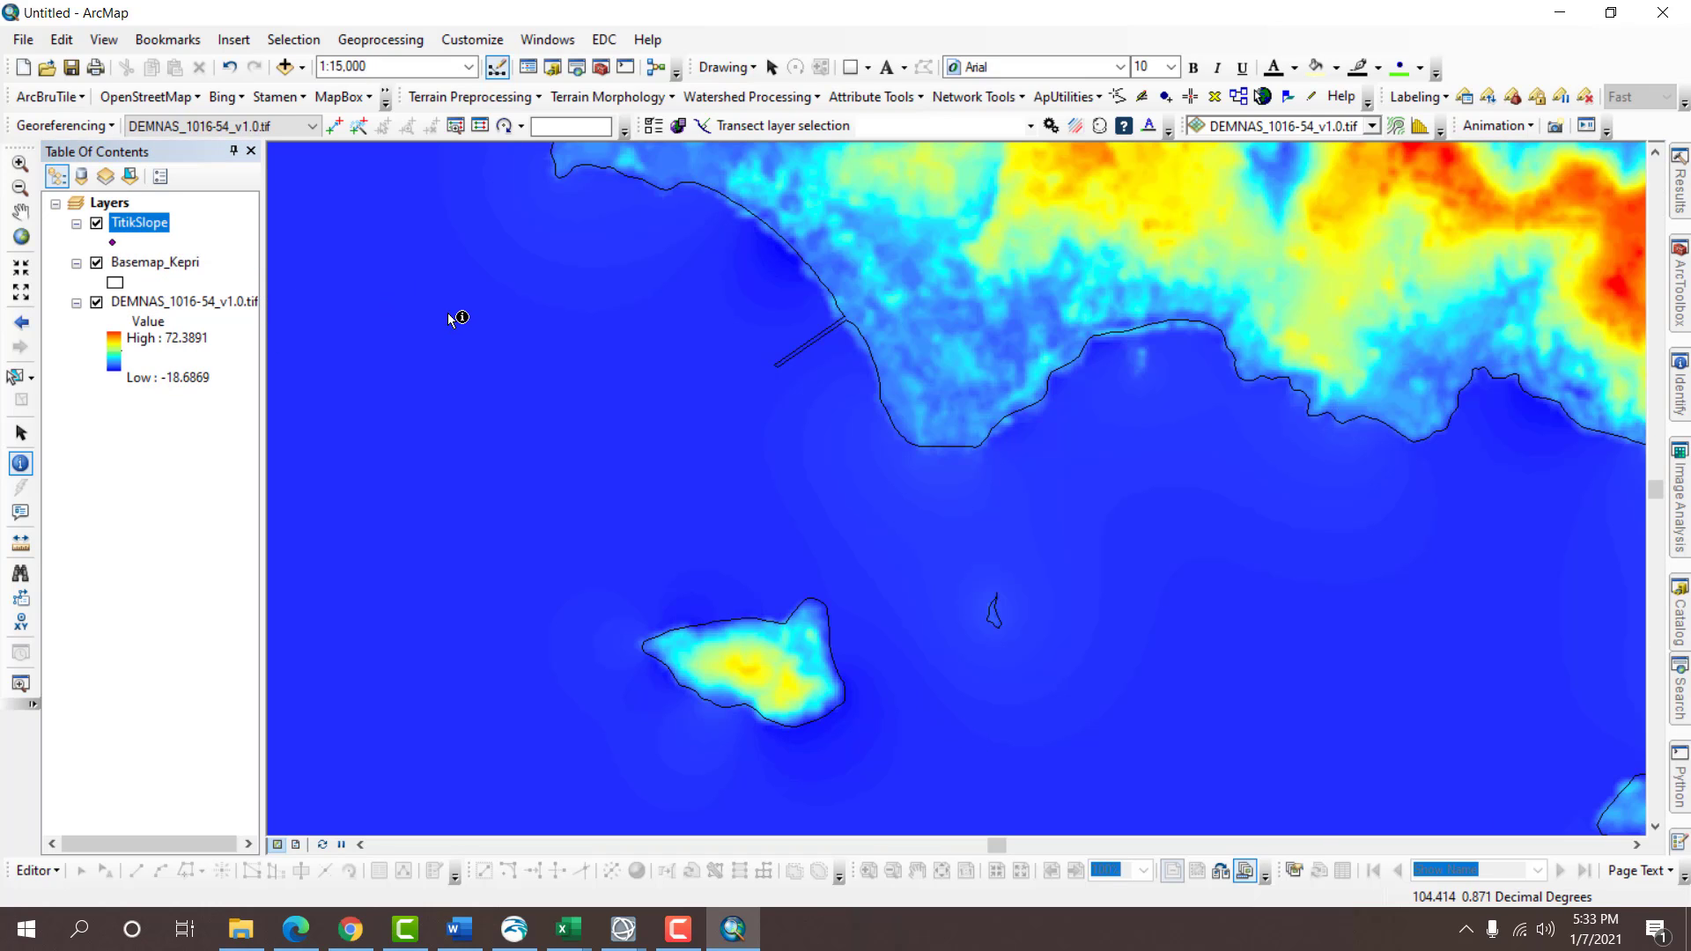
# Start an edit session on the TitikSlope layer and activate its feature template.
pyautogui.click(35, 870)
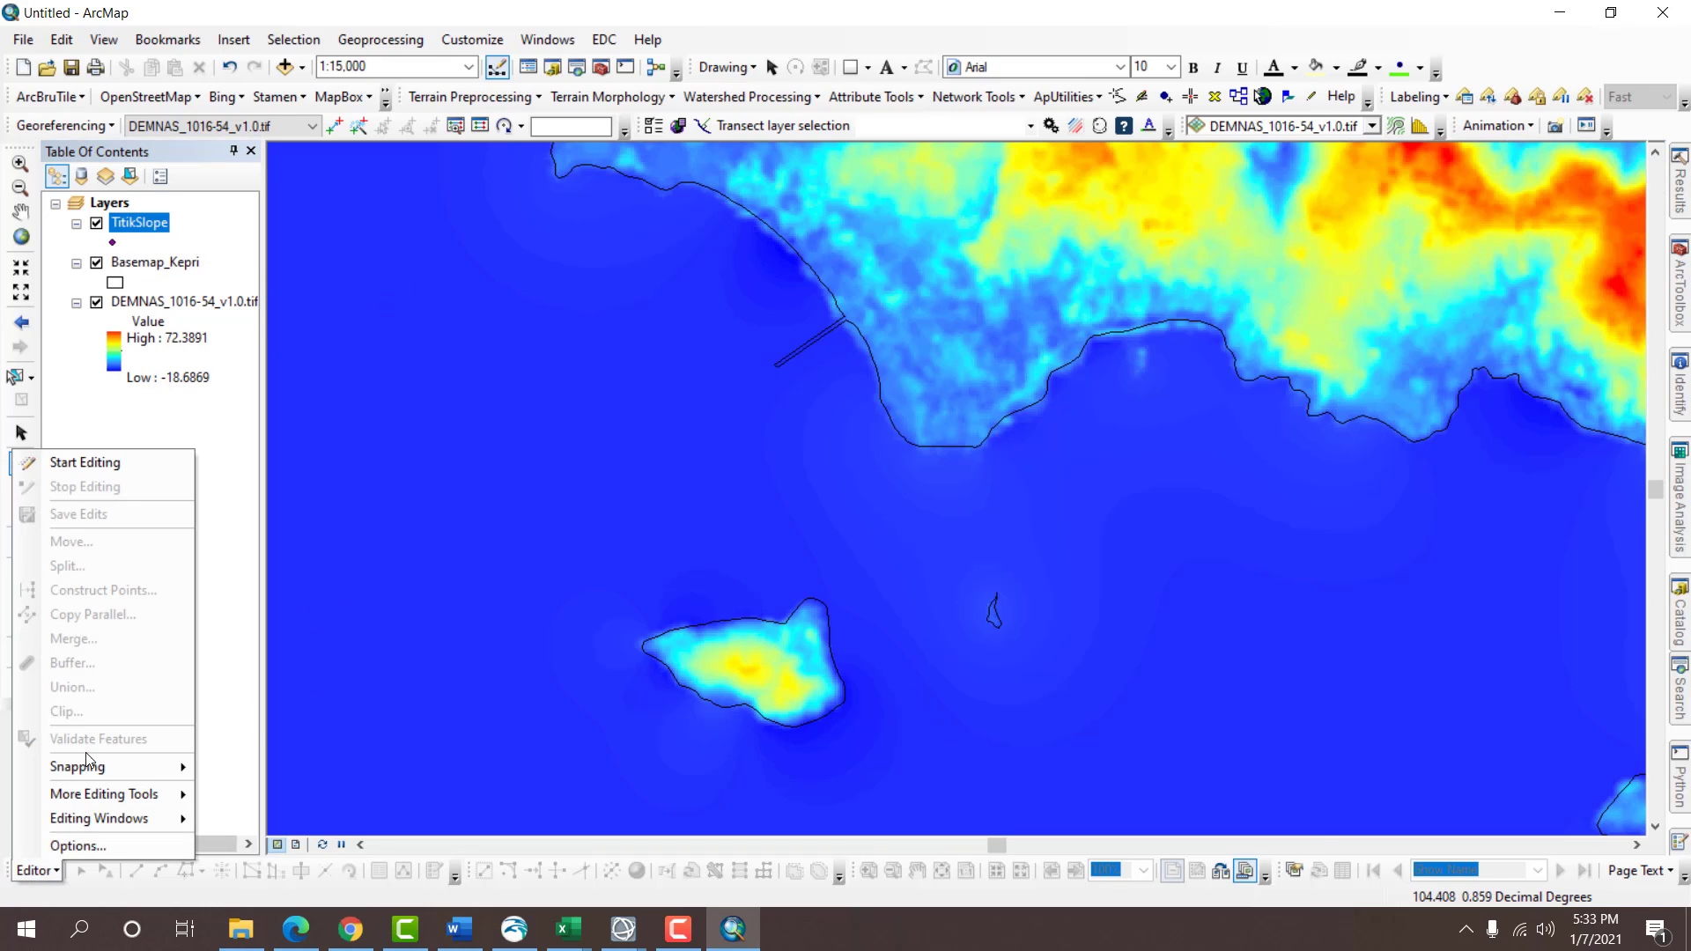
pyautogui.click(92, 464)
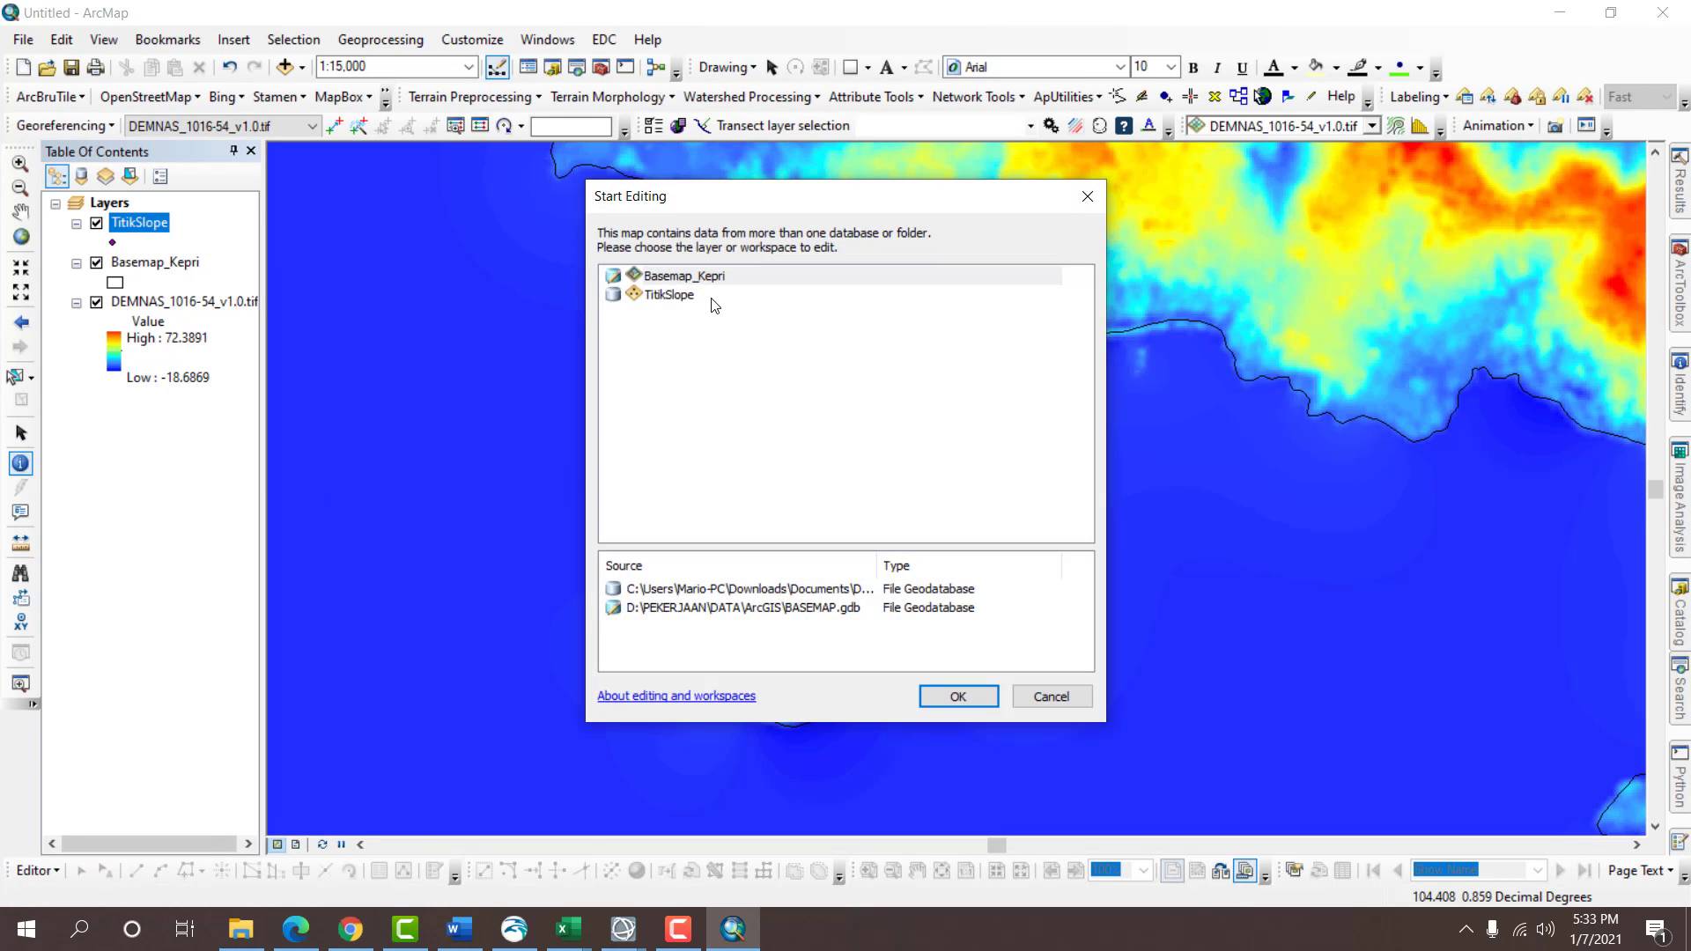
pyautogui.doubleClick(701, 298)
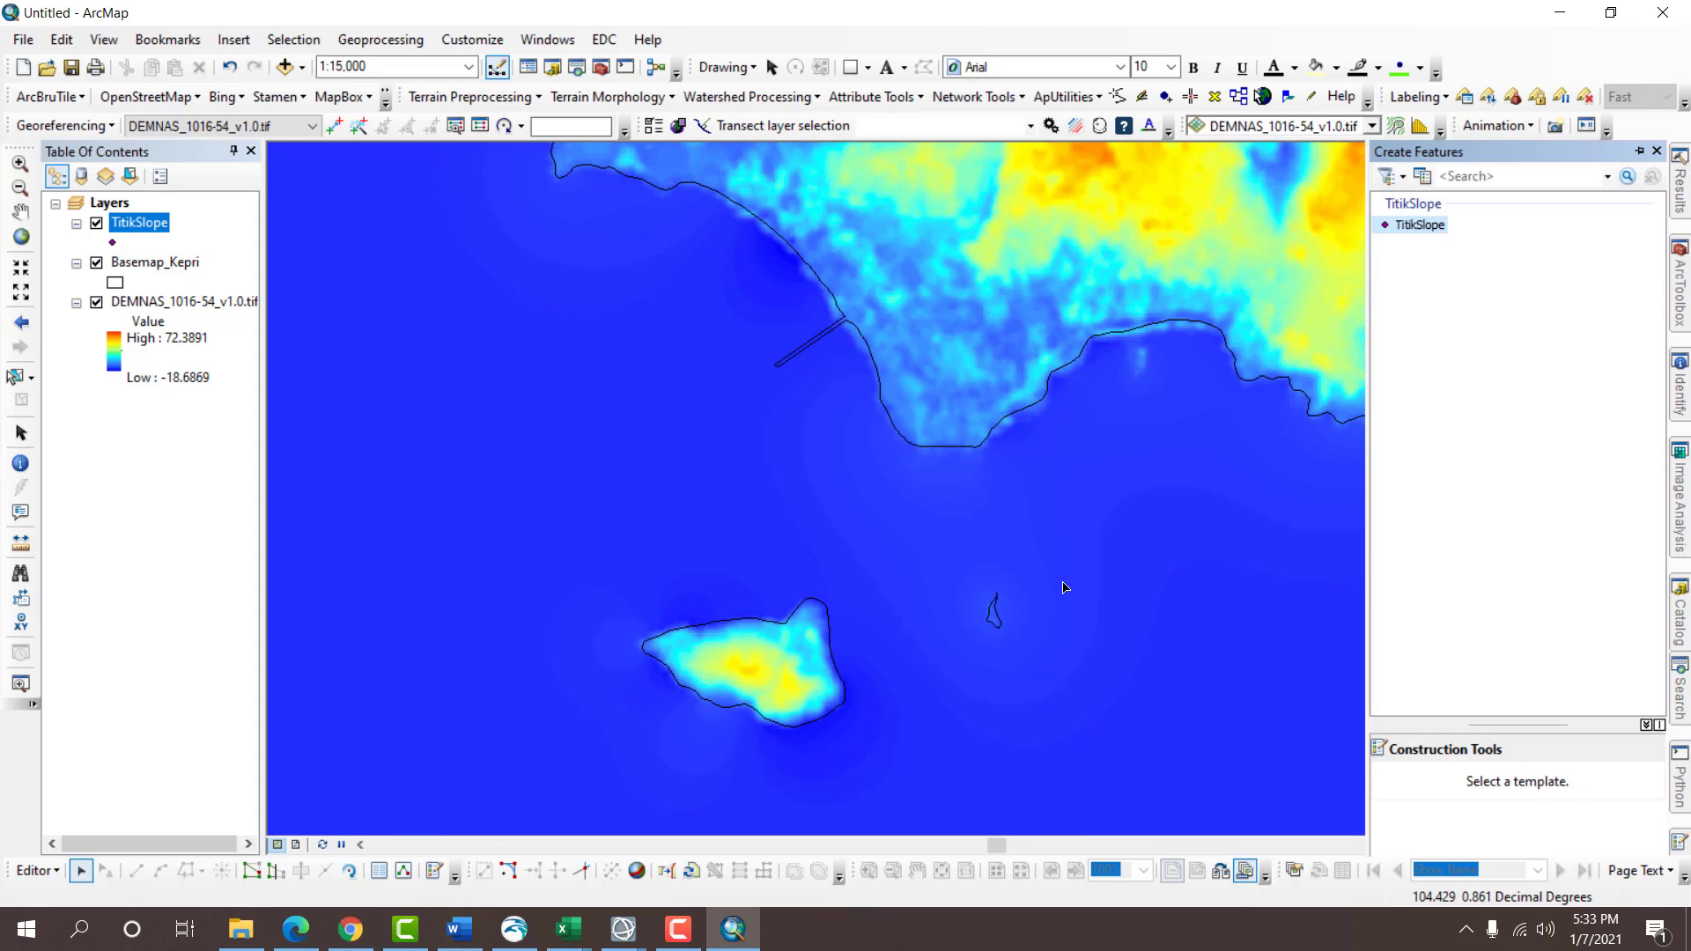
pyautogui.click(1417, 225)
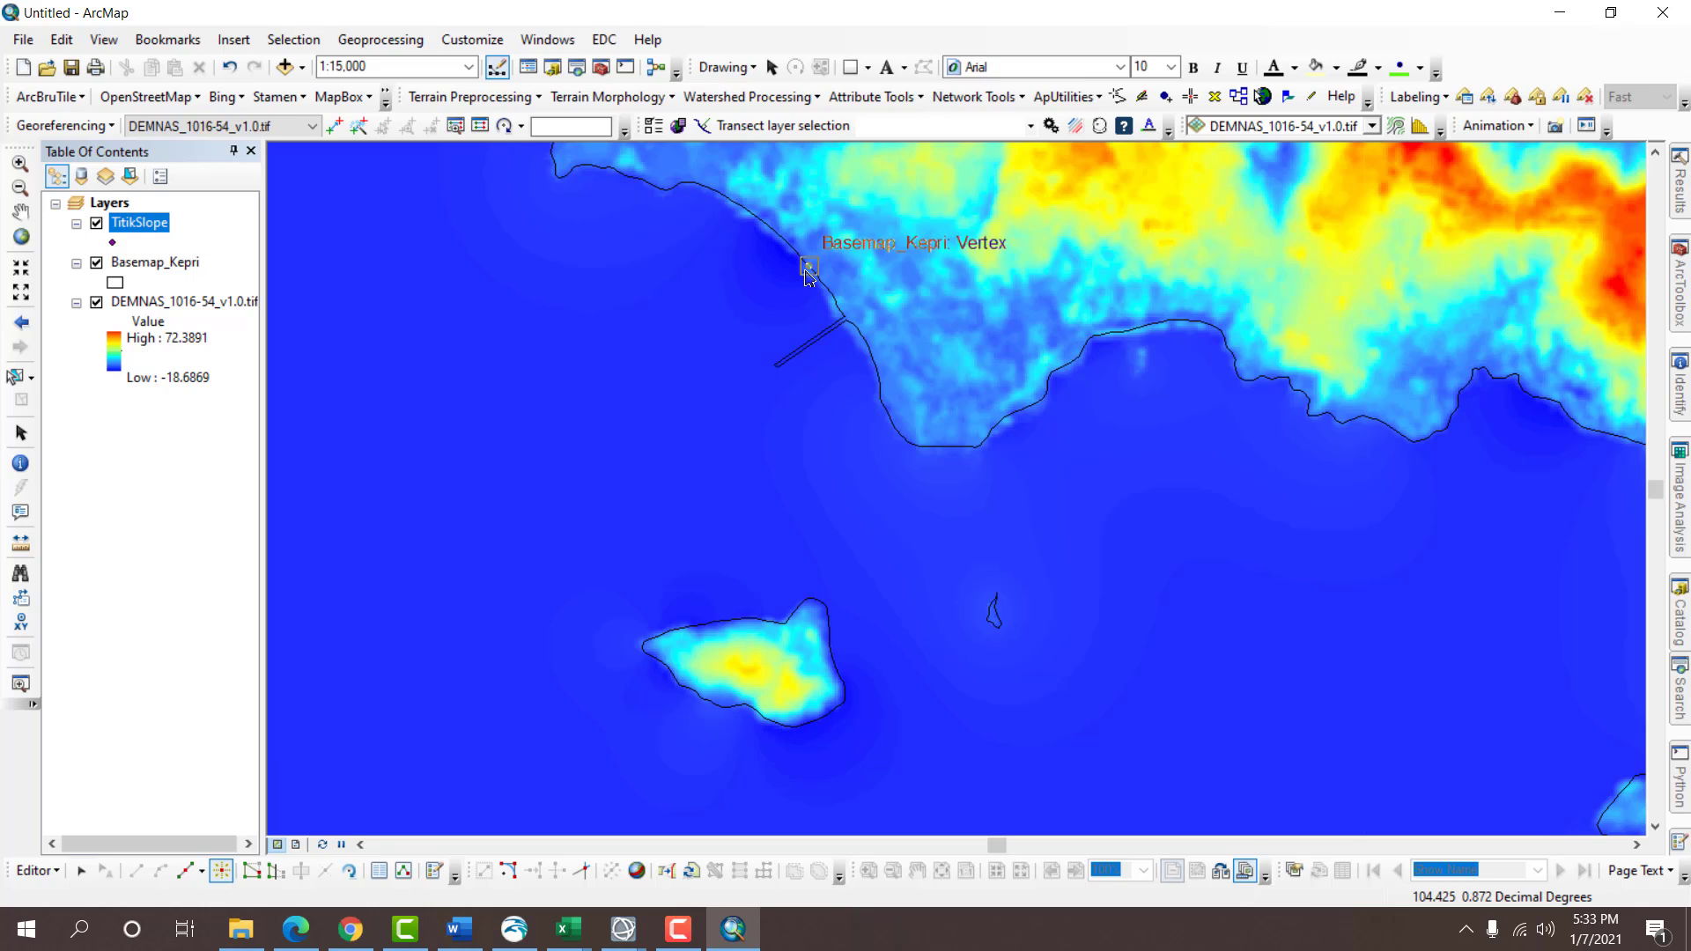
# Place three TitikSlope points along the Basemap_Kepri coastline, two northwest of the pier and one south of it.
pyautogui.scroll(4, 740, 197)
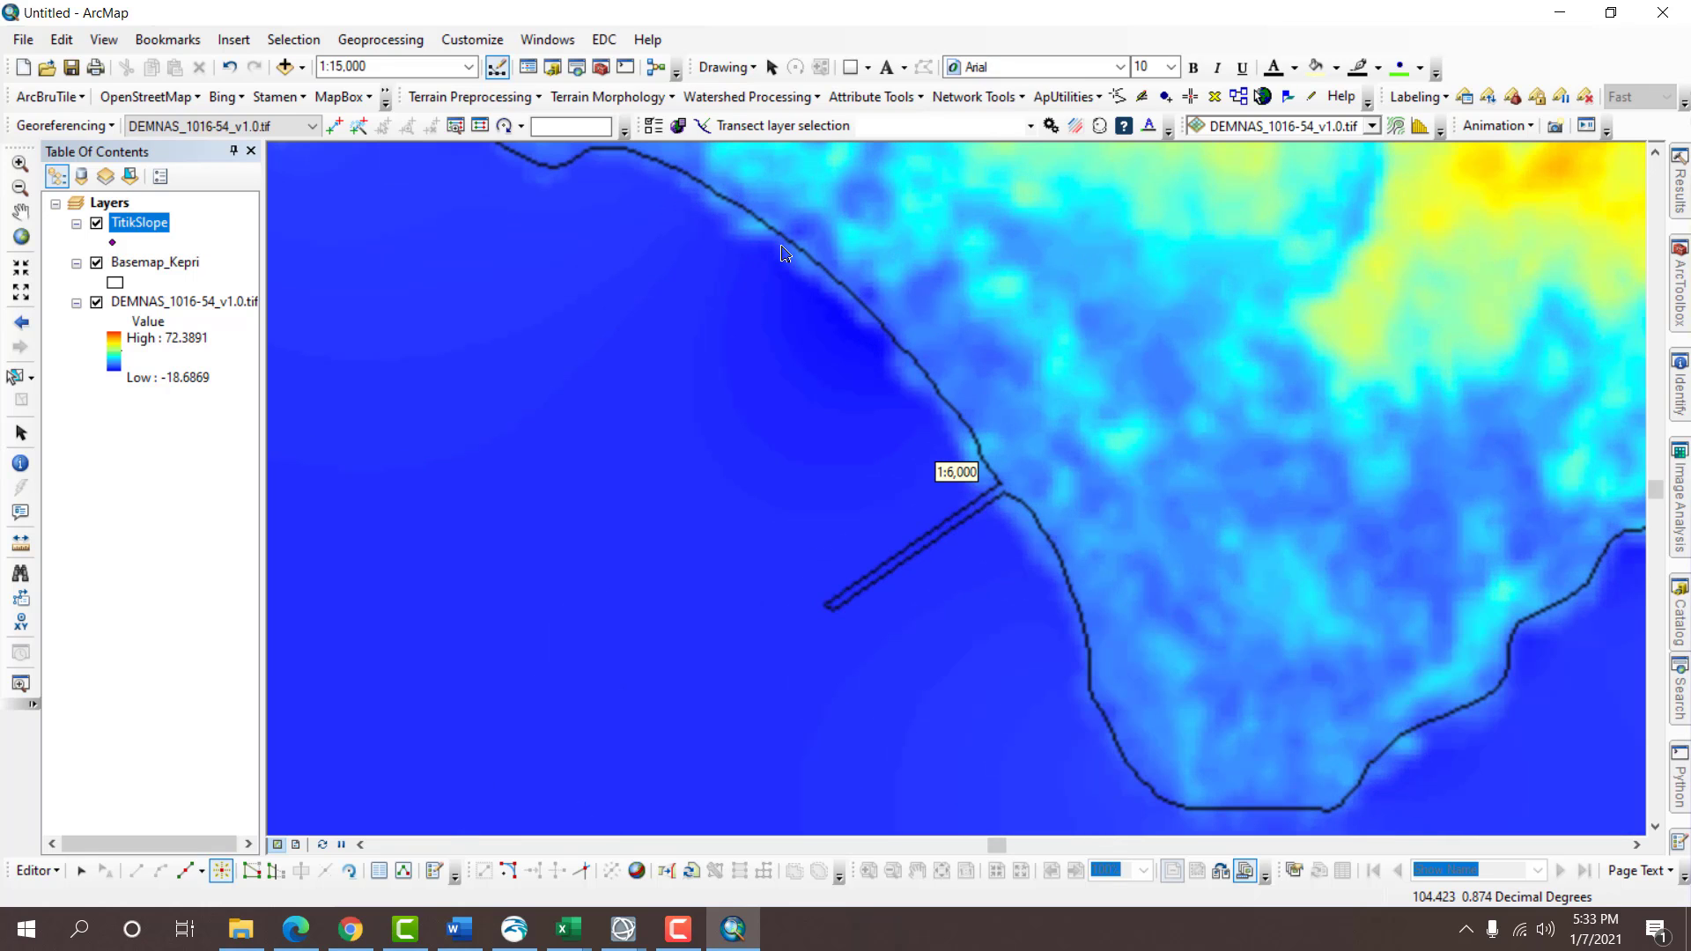
pyautogui.scroll(-2, 1054, 445)
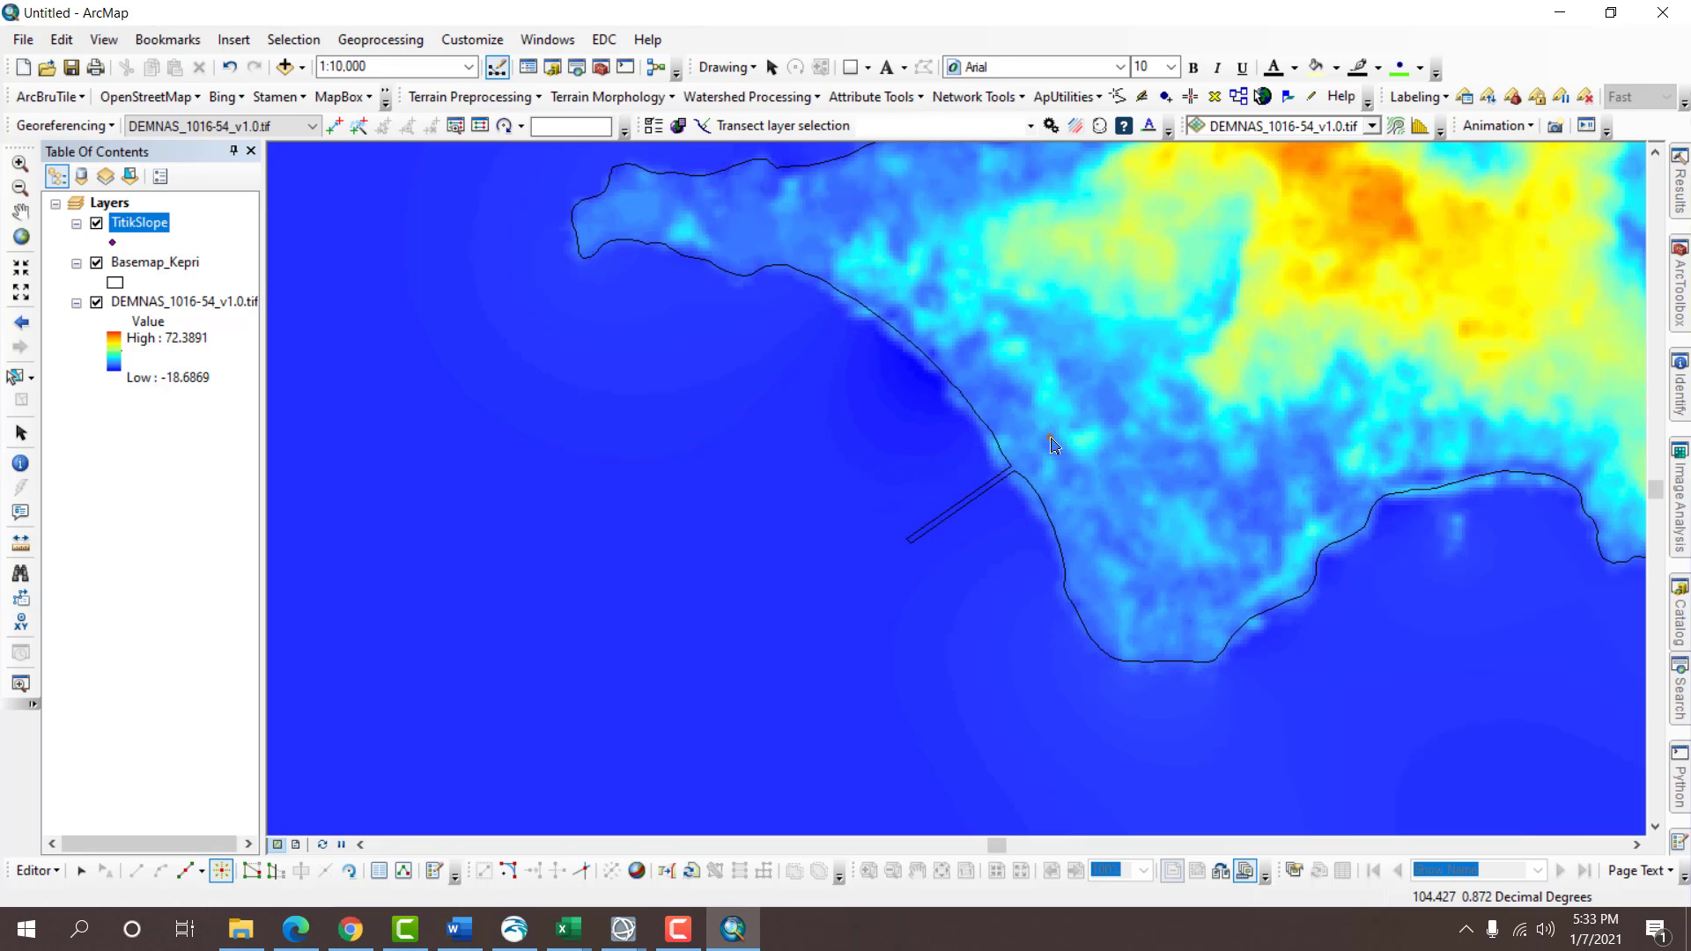
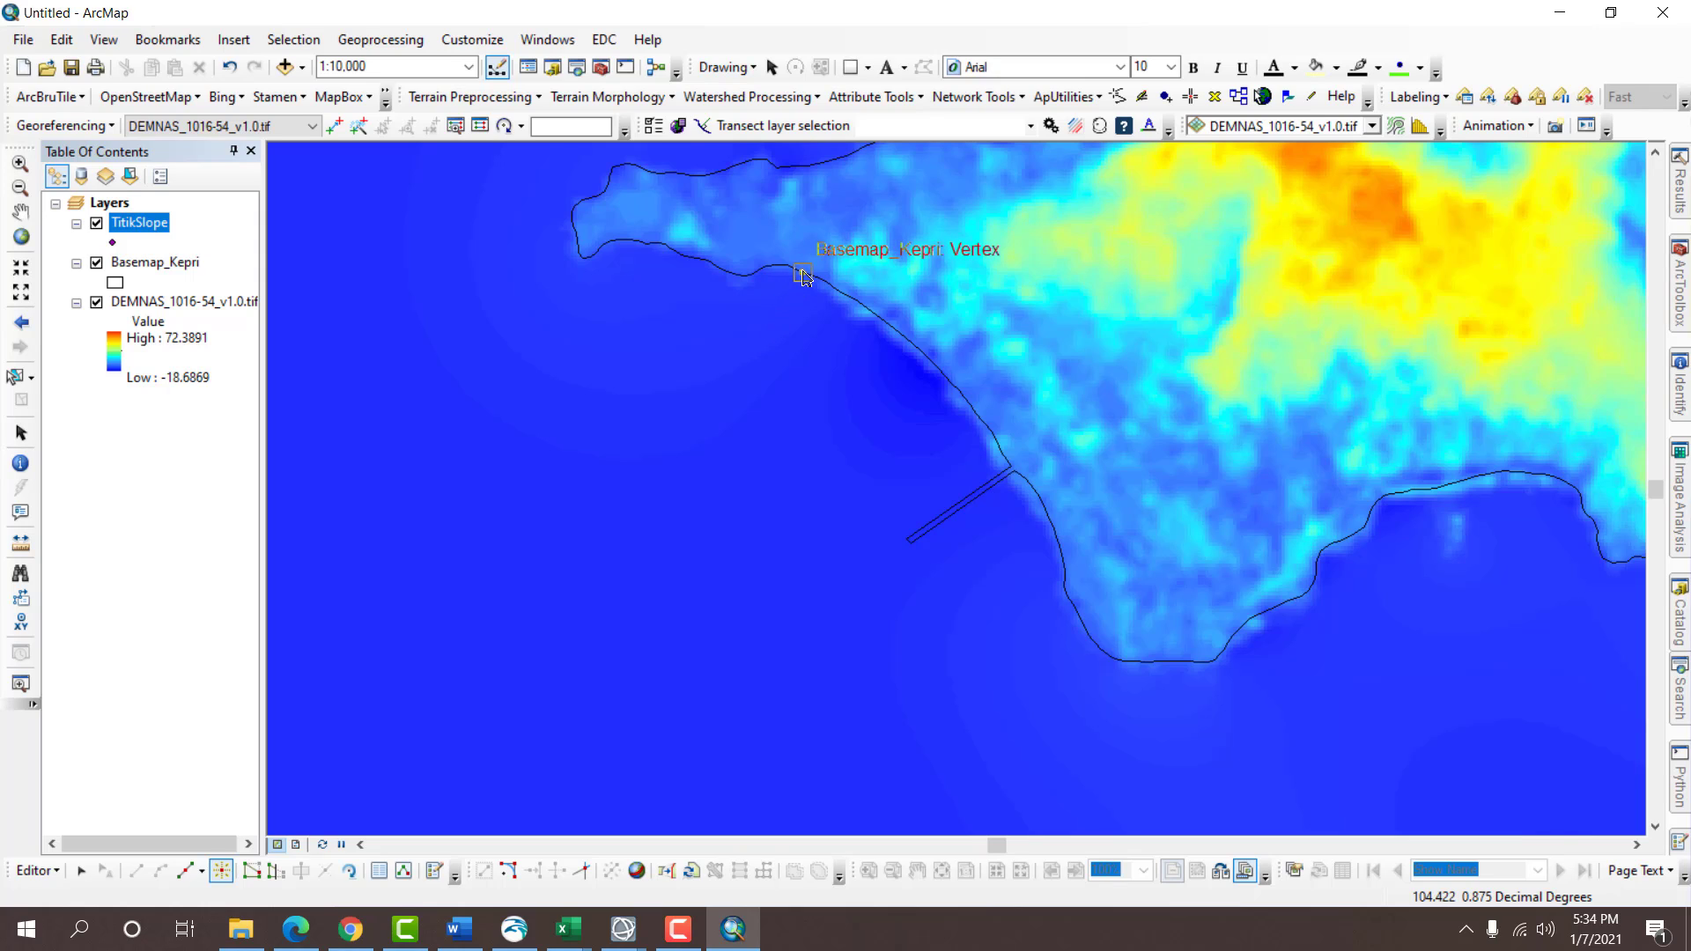
pyautogui.click(802, 274)
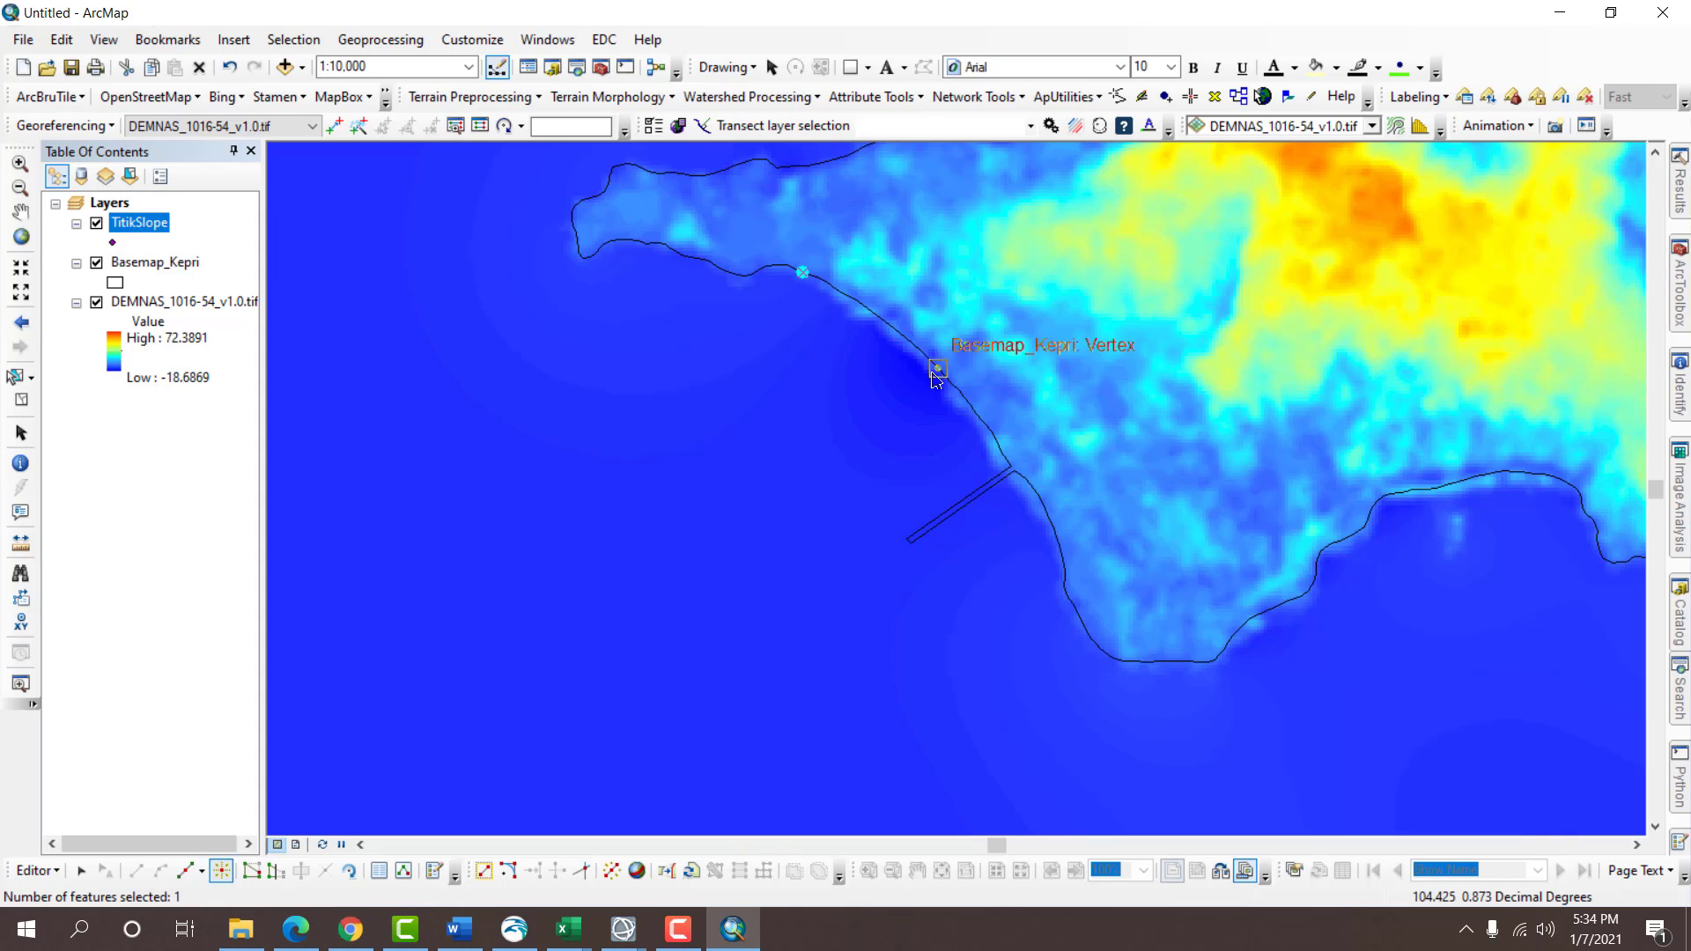
pyautogui.click(936, 370)
pyautogui.click(1064, 587)
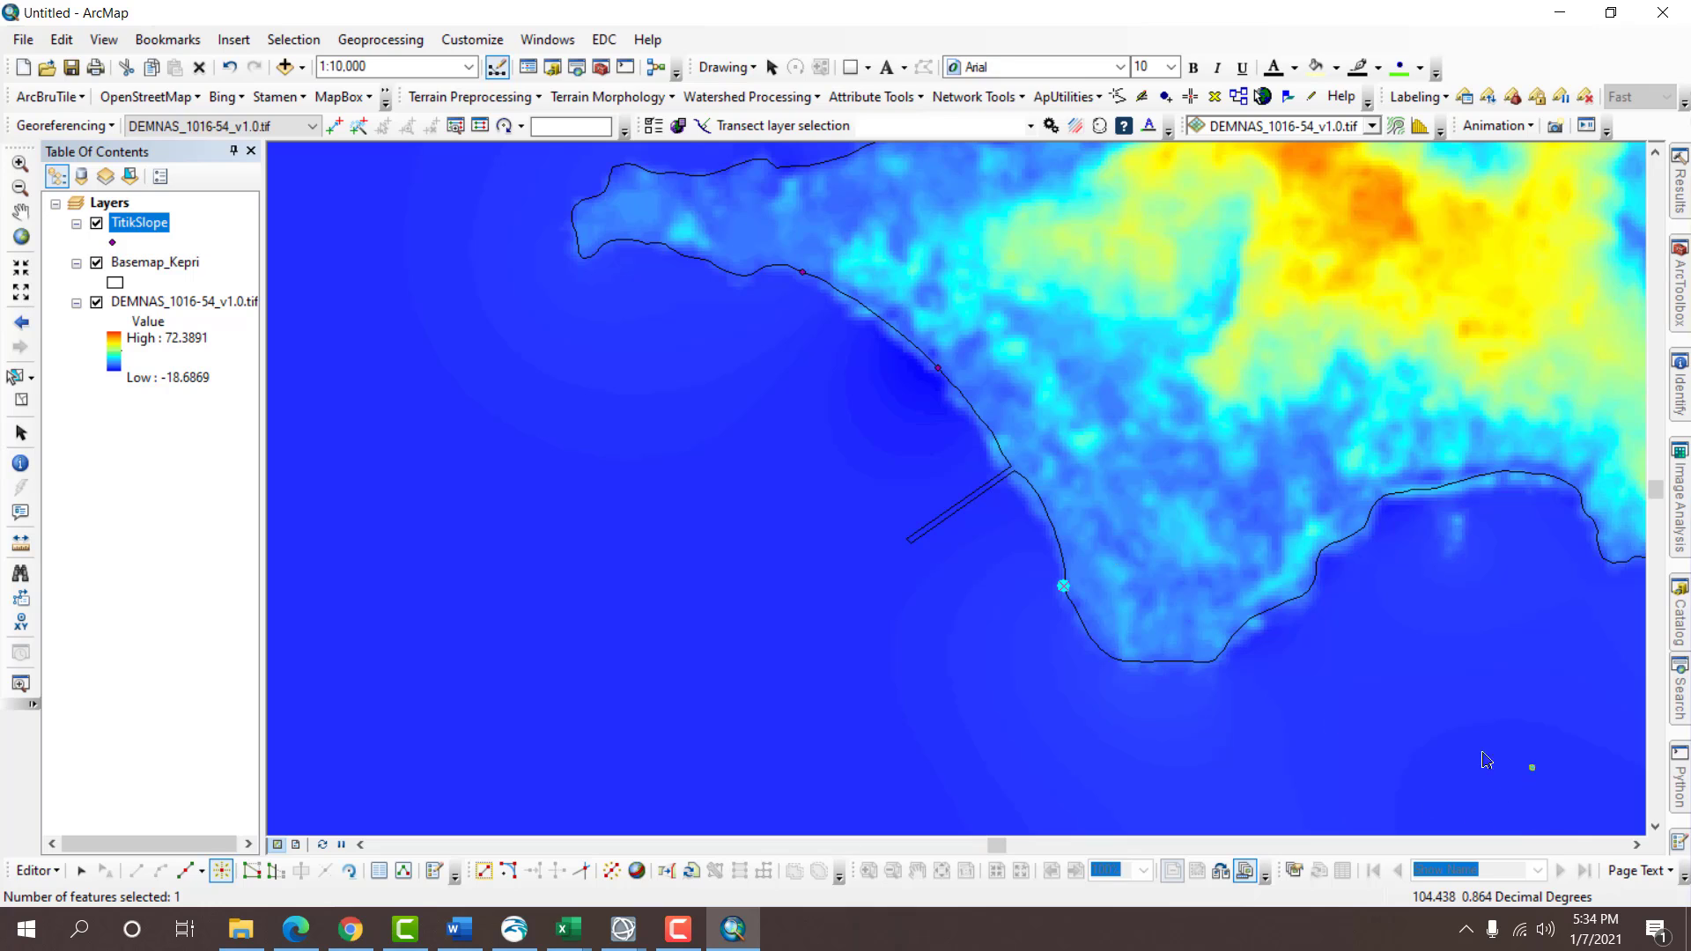
# Switch the construction tool to Point at end of line and start a line at the northwesternmost TitikSlope point.
pyautogui.click(434, 872)
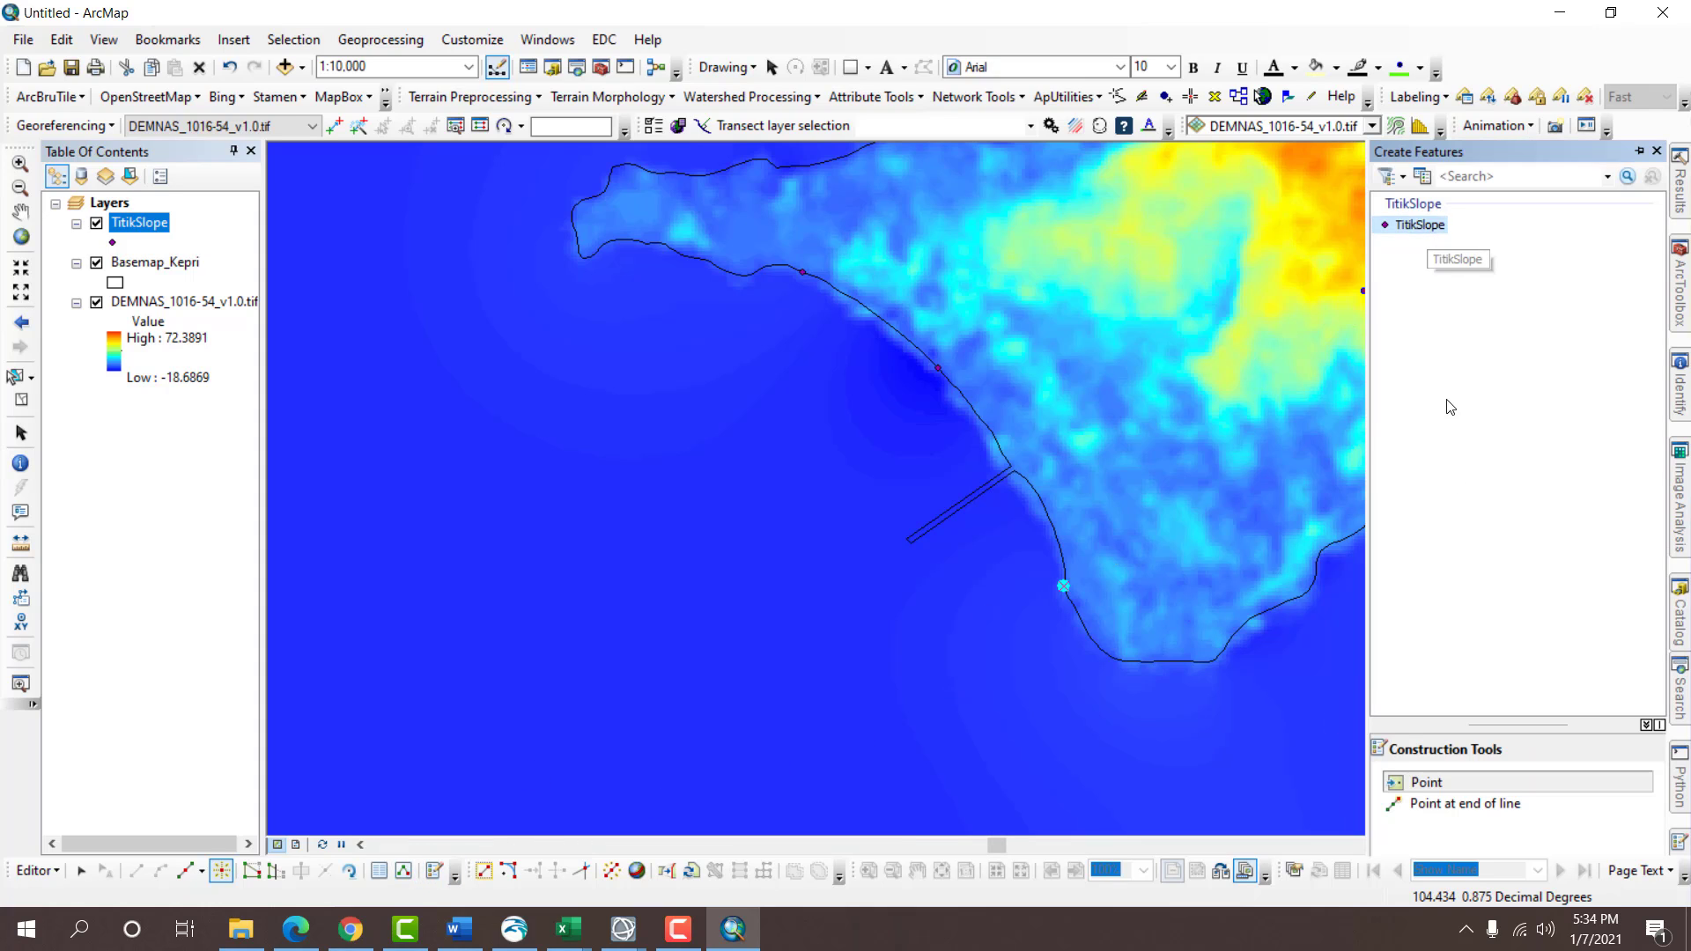
pyautogui.click(1472, 790)
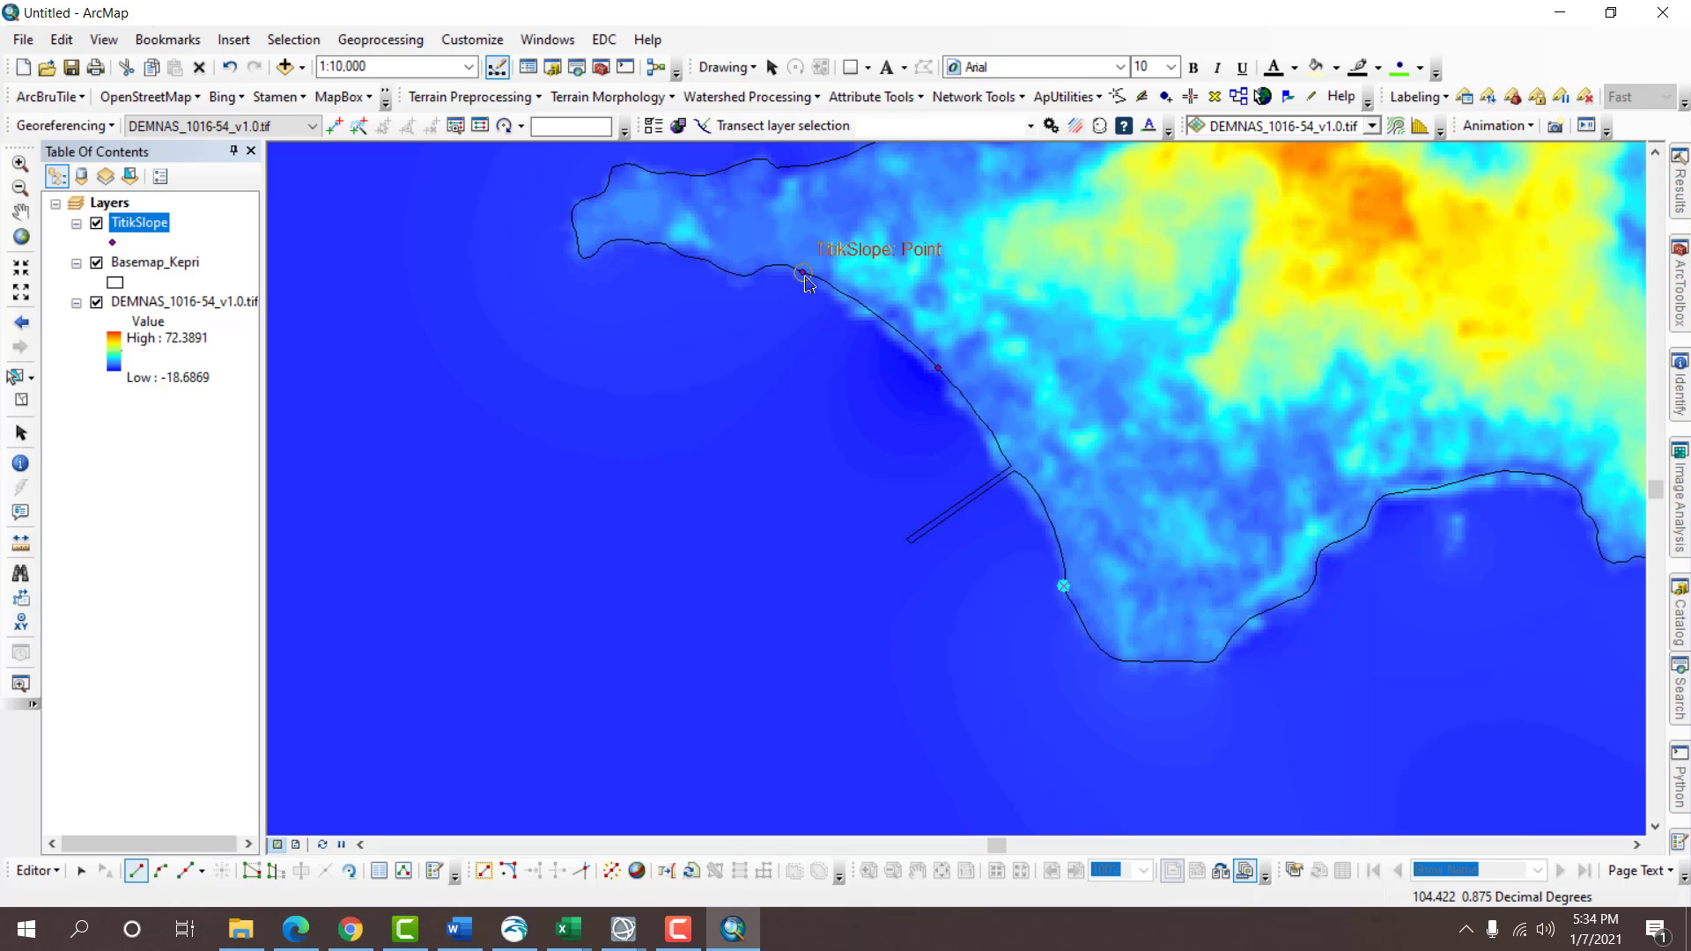
pyautogui.click(804, 278)
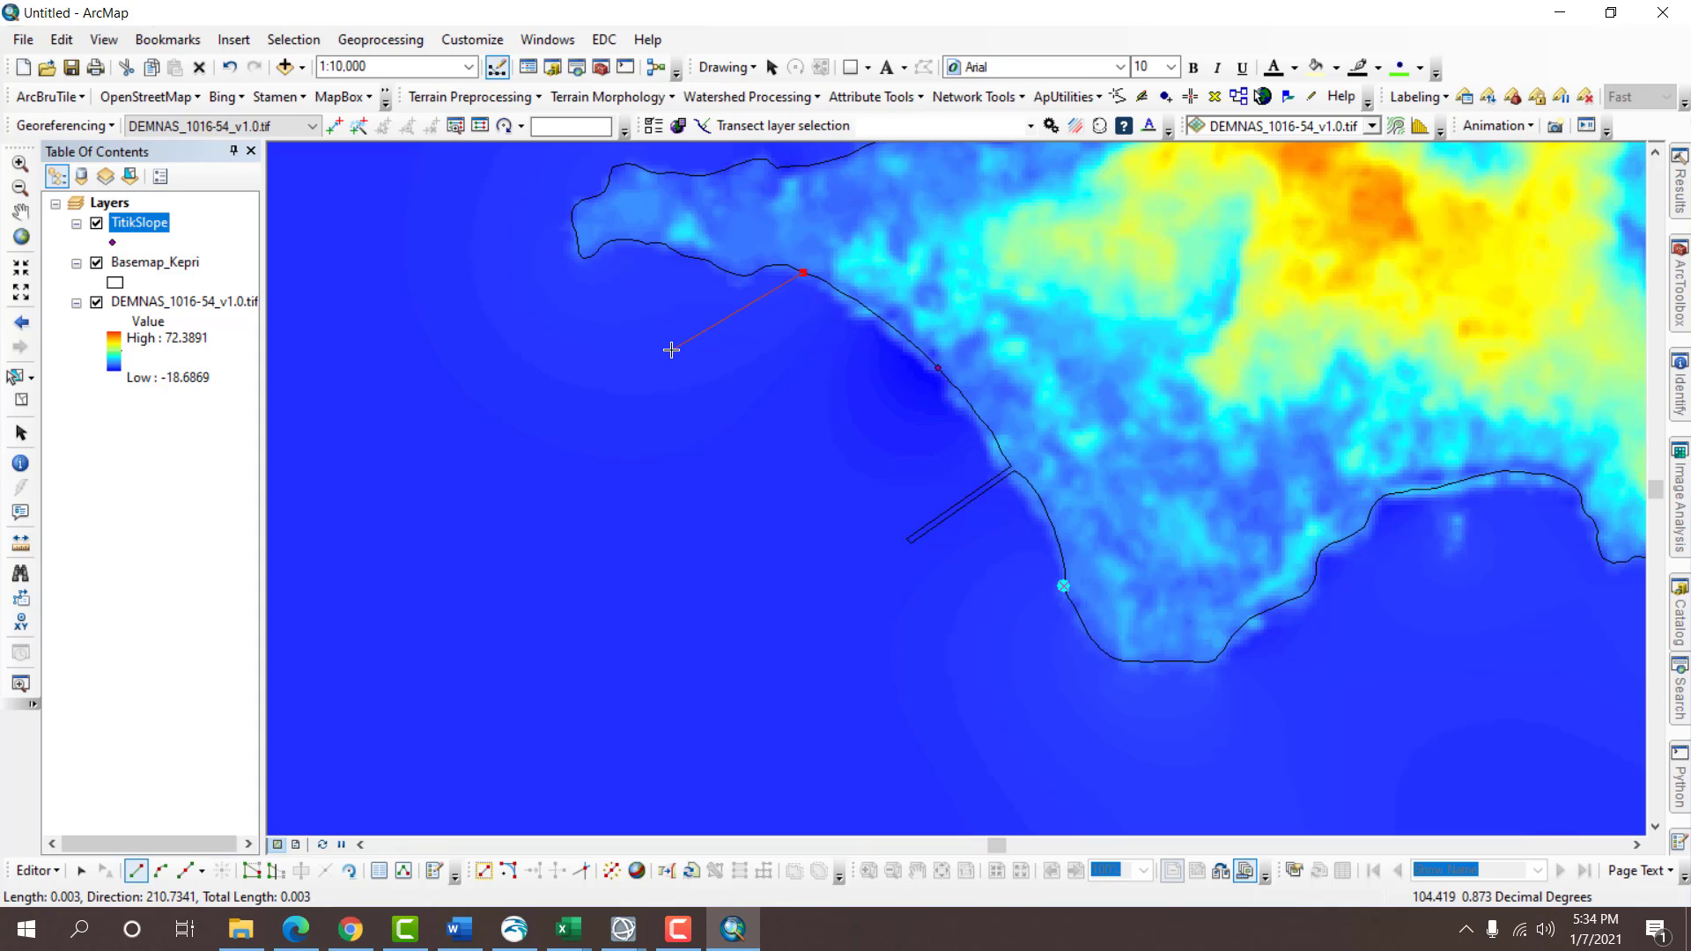
# Check the Direction and Length entries for the line being sketched, closing both without entering a value.
pyautogui.rightClick(671, 349)
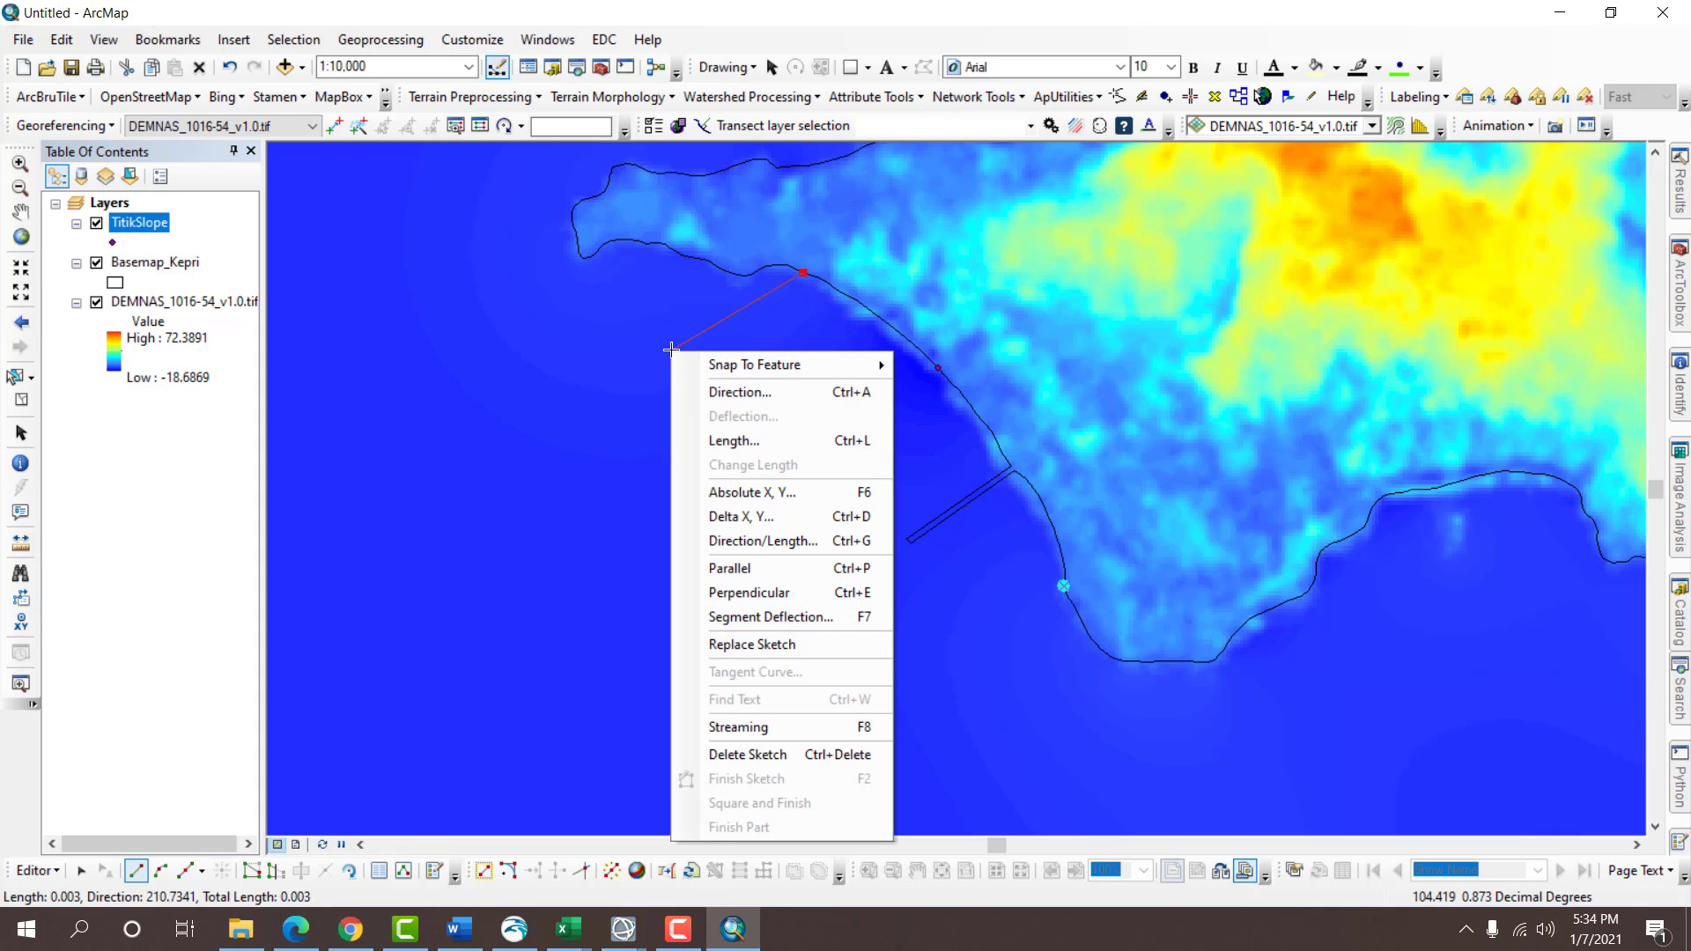
pyautogui.click(715, 393)
pyautogui.click(773, 374)
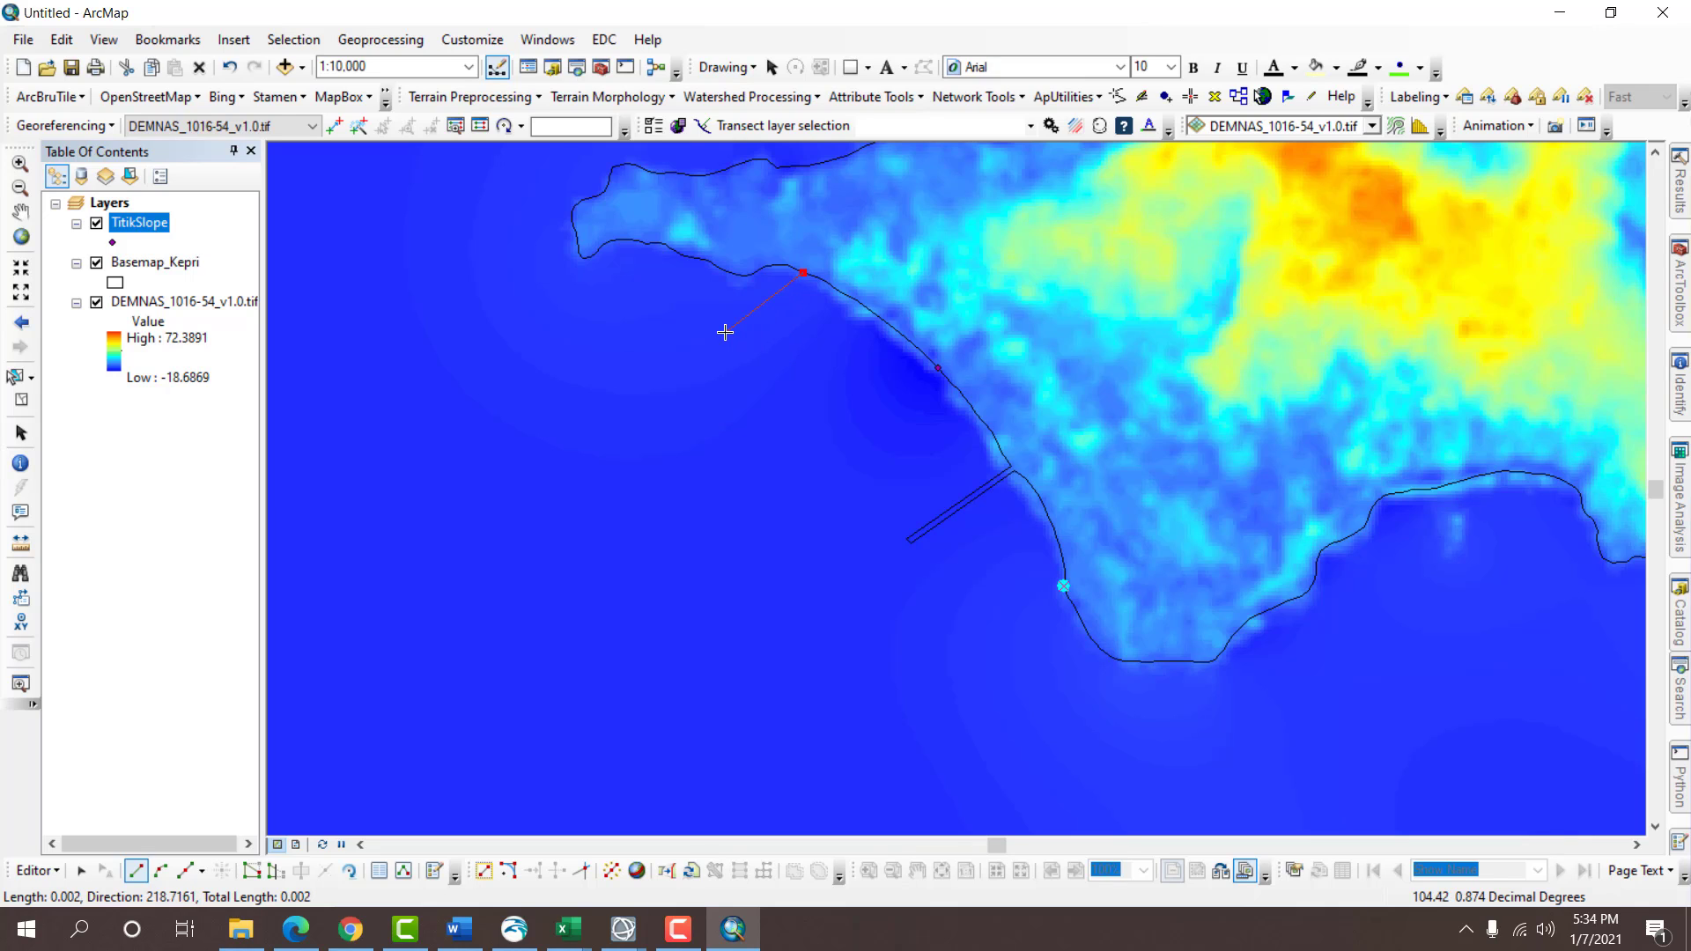
pyautogui.rightClick(717, 332)
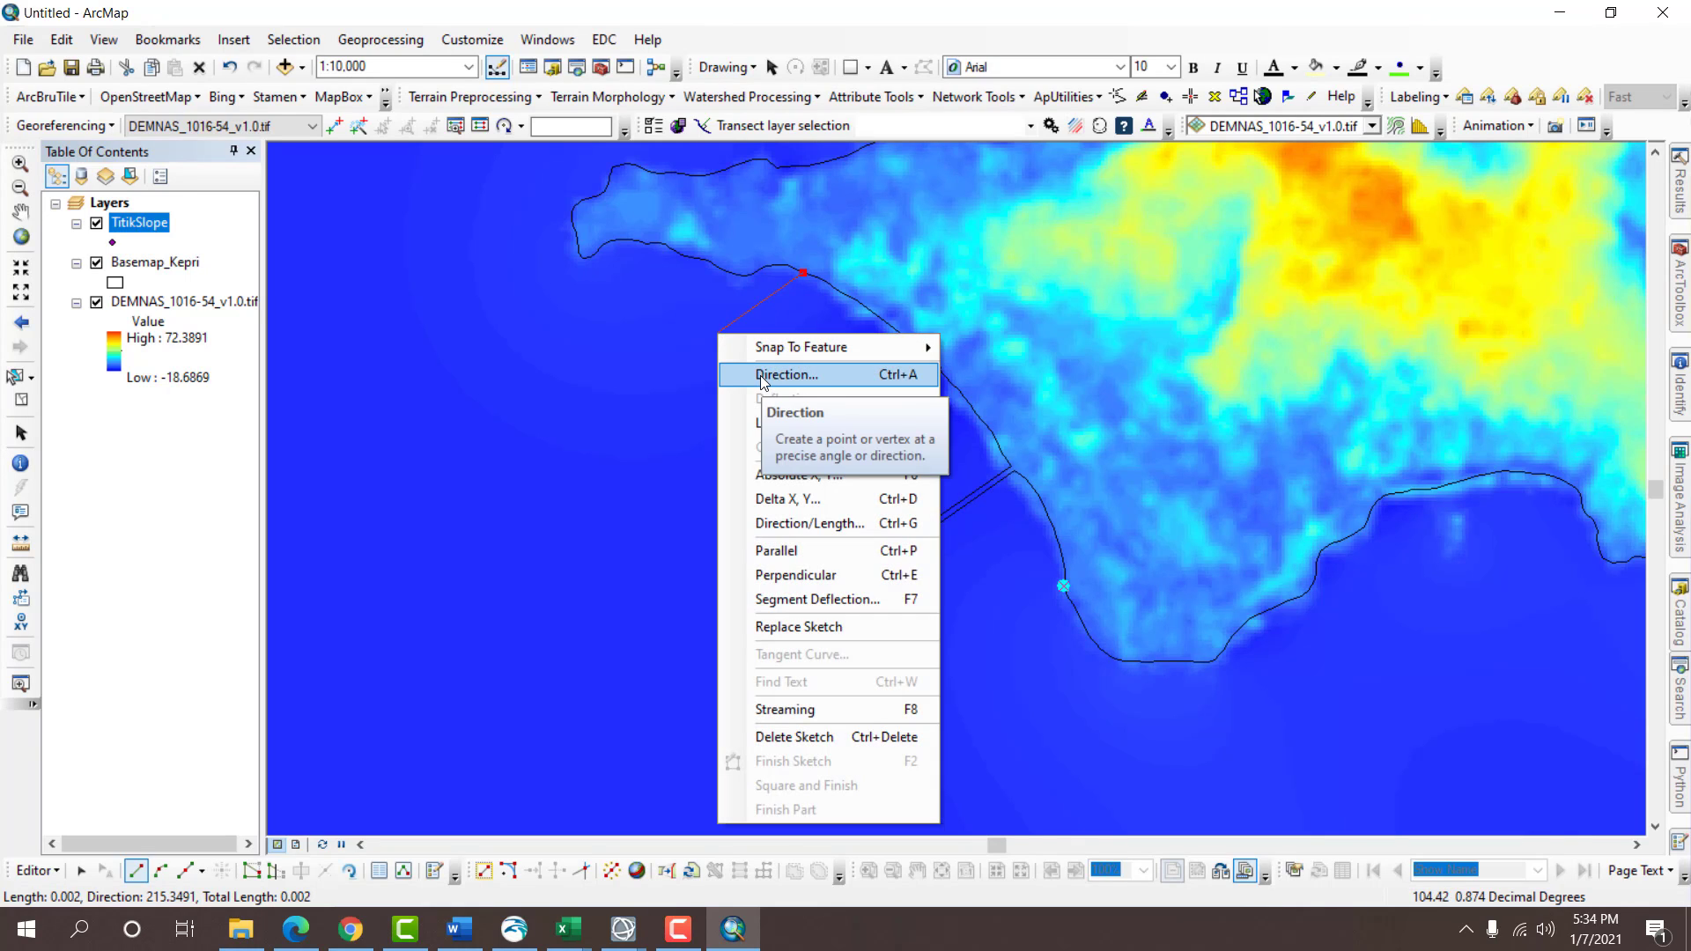
pyautogui.click(764, 374)
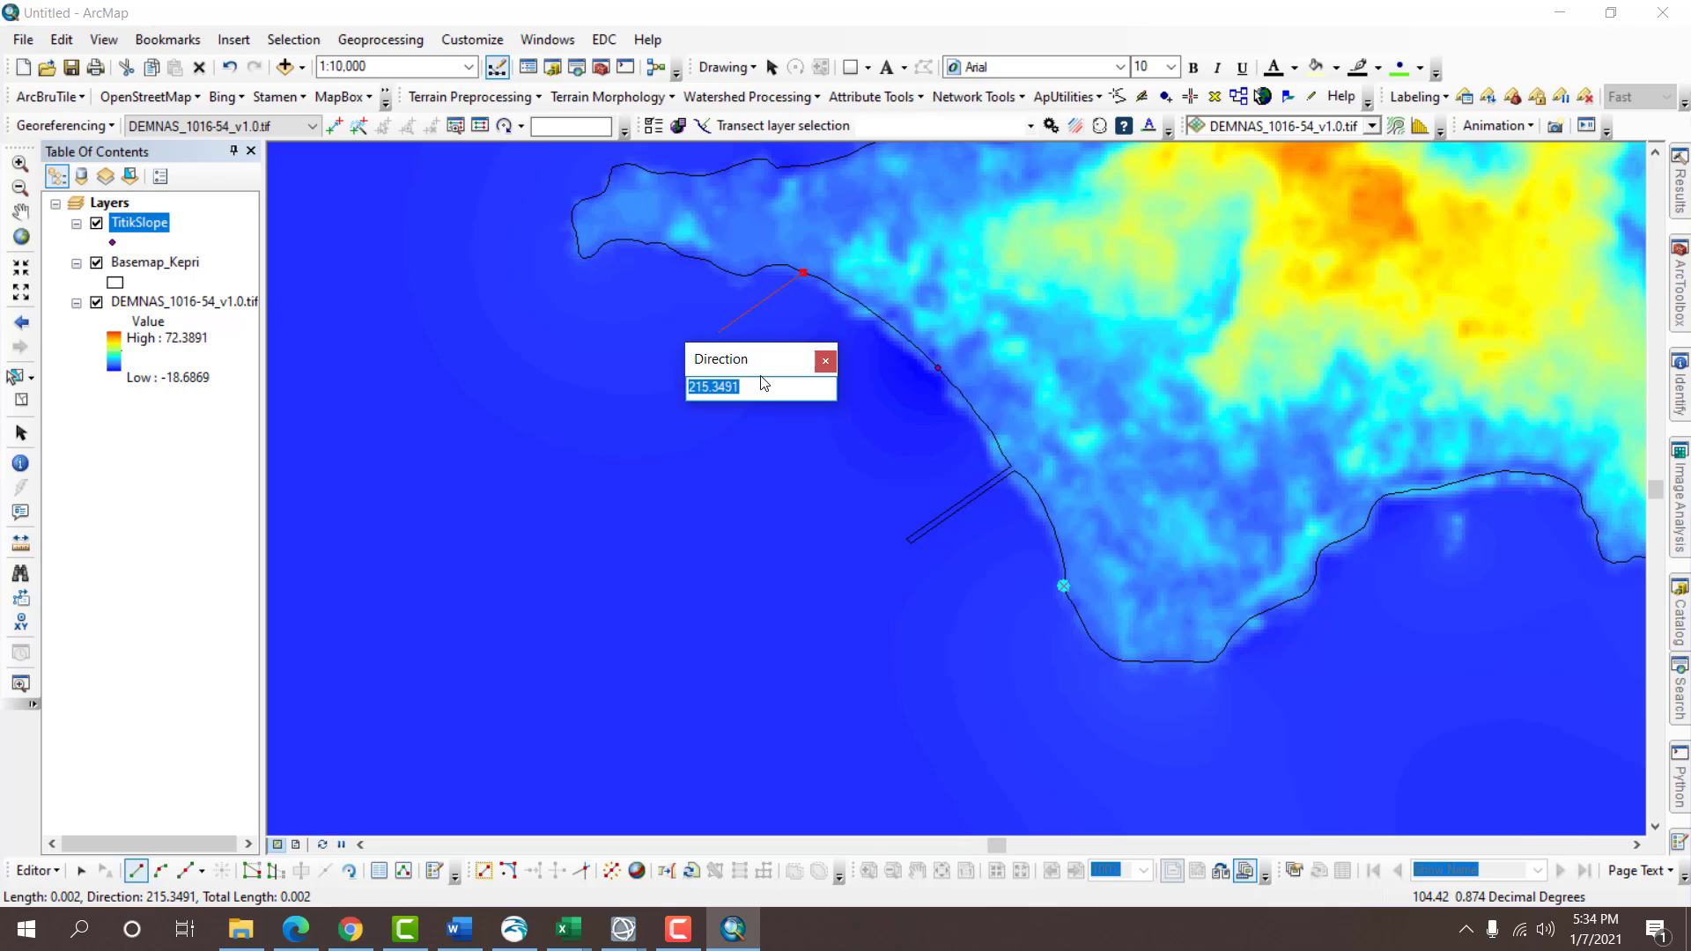
pyautogui.click(825, 364)
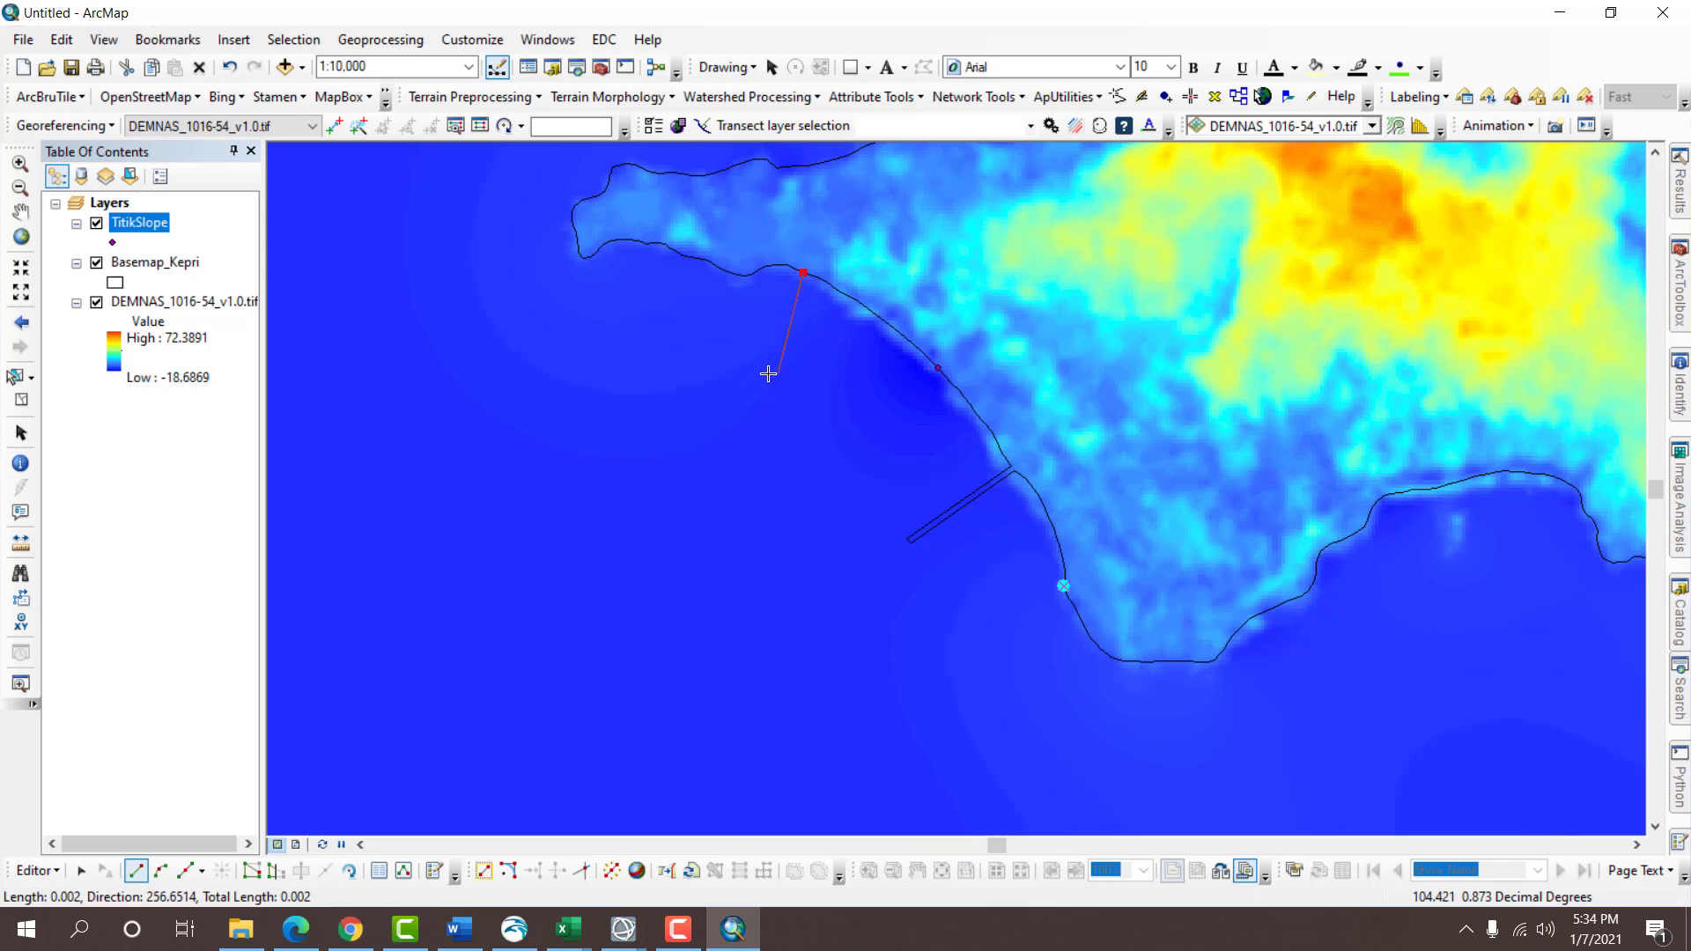
pyautogui.rightClick(643, 375)
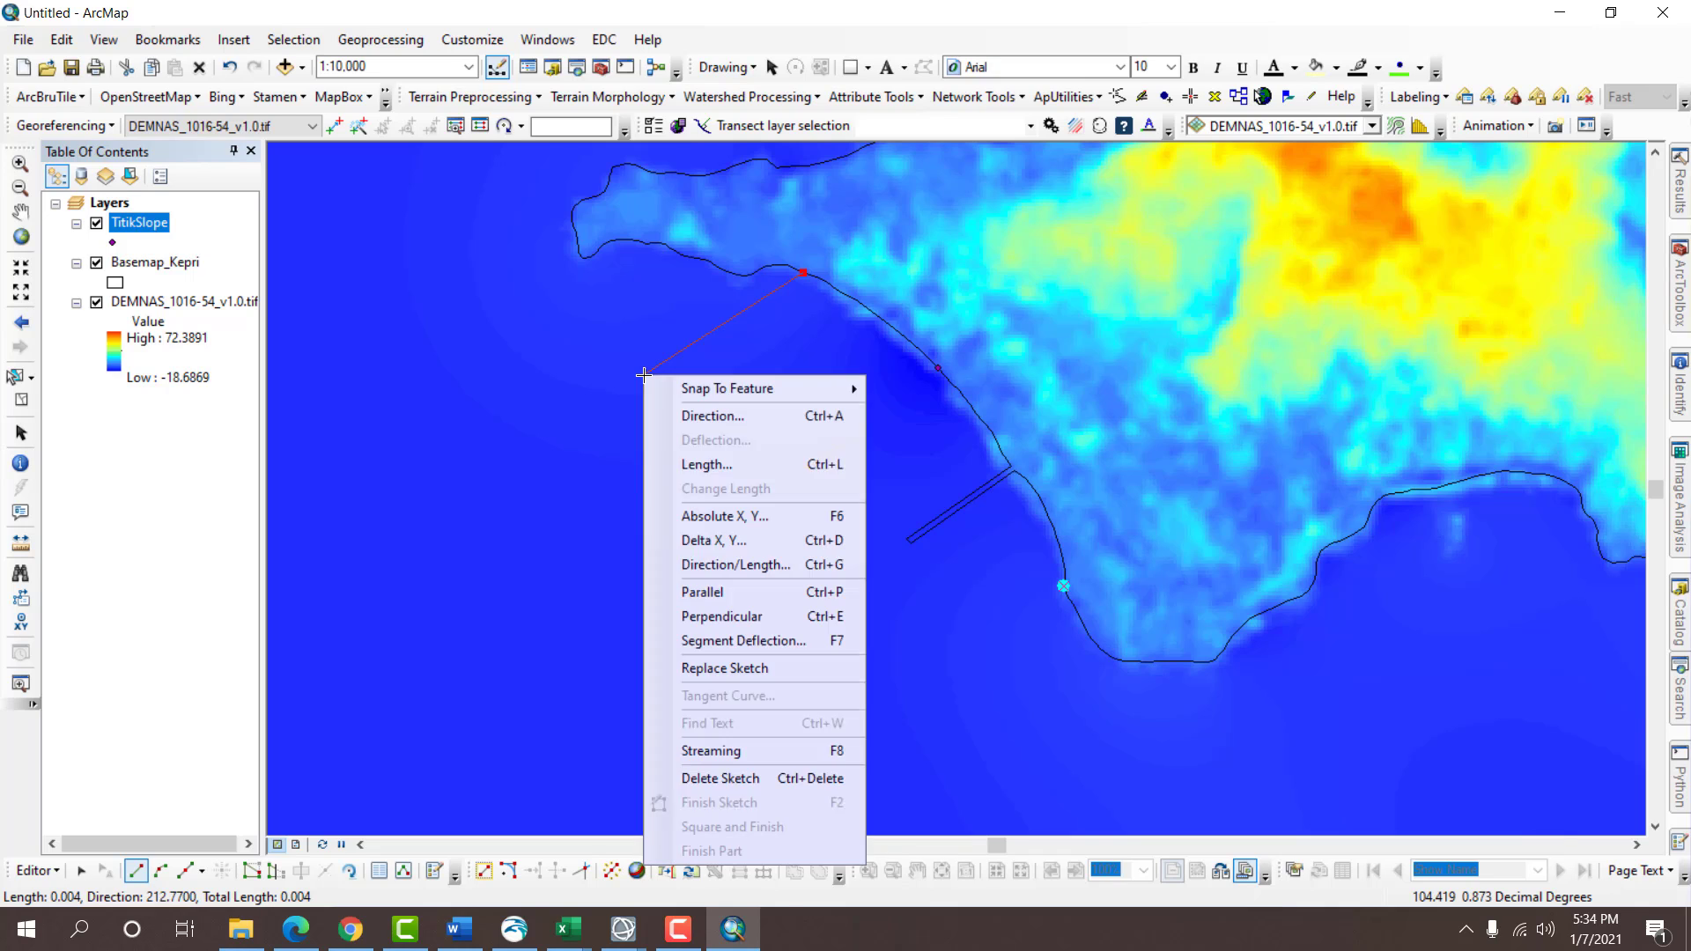
pyautogui.click(704, 462)
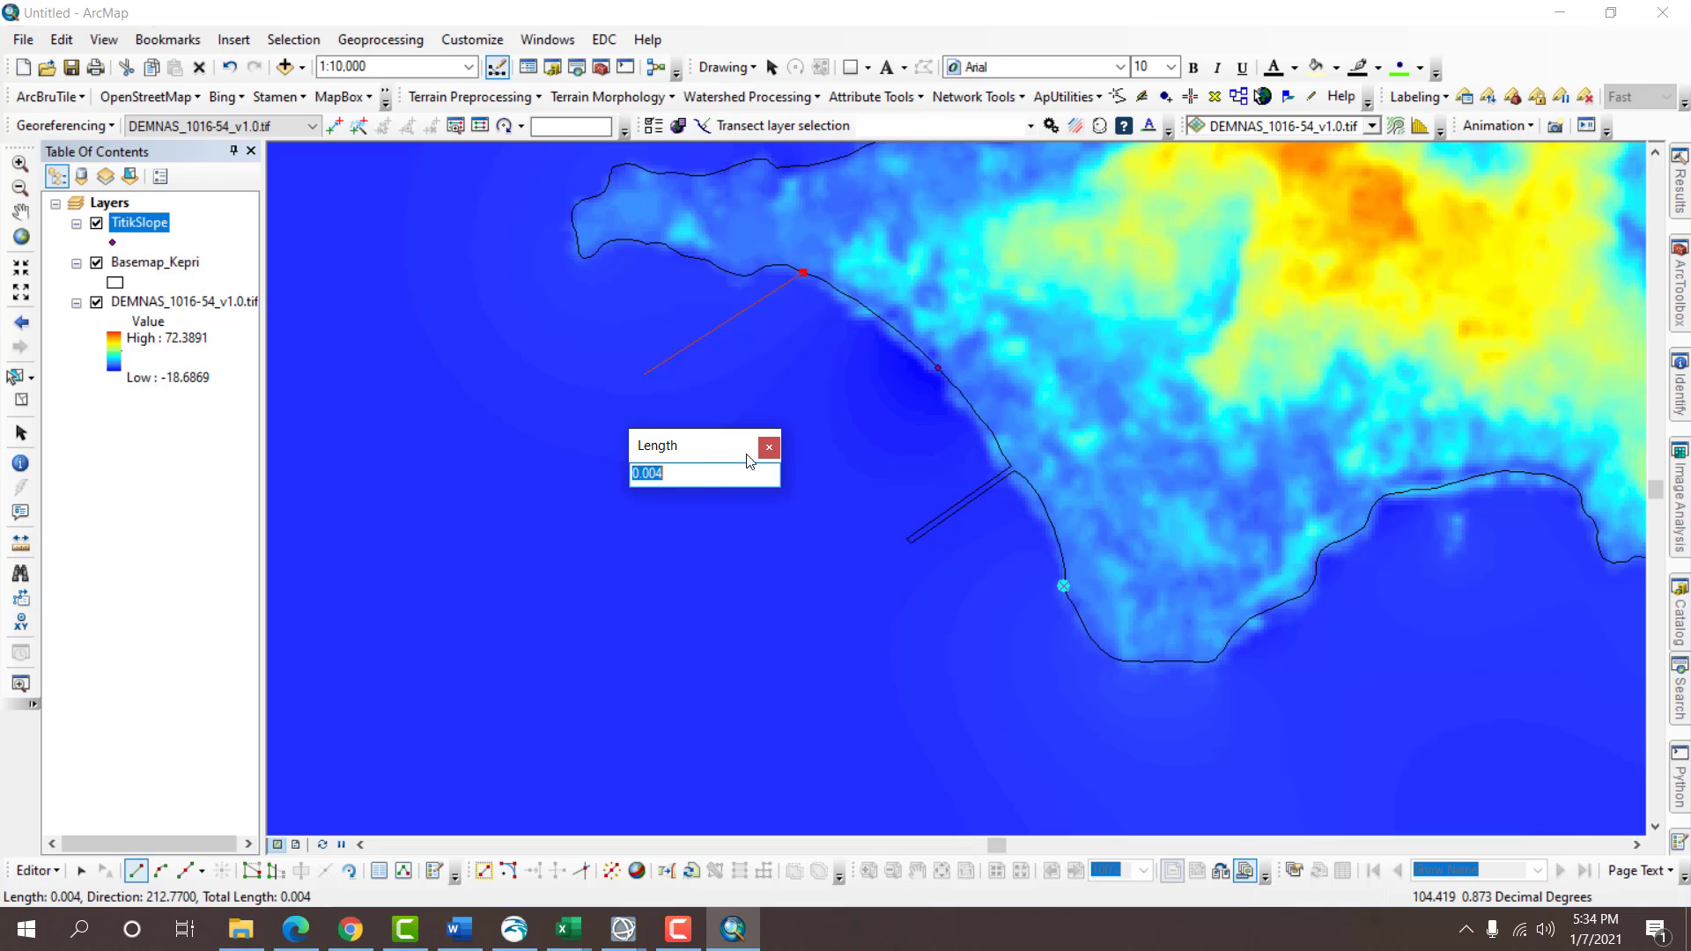
pyautogui.click(771, 452)
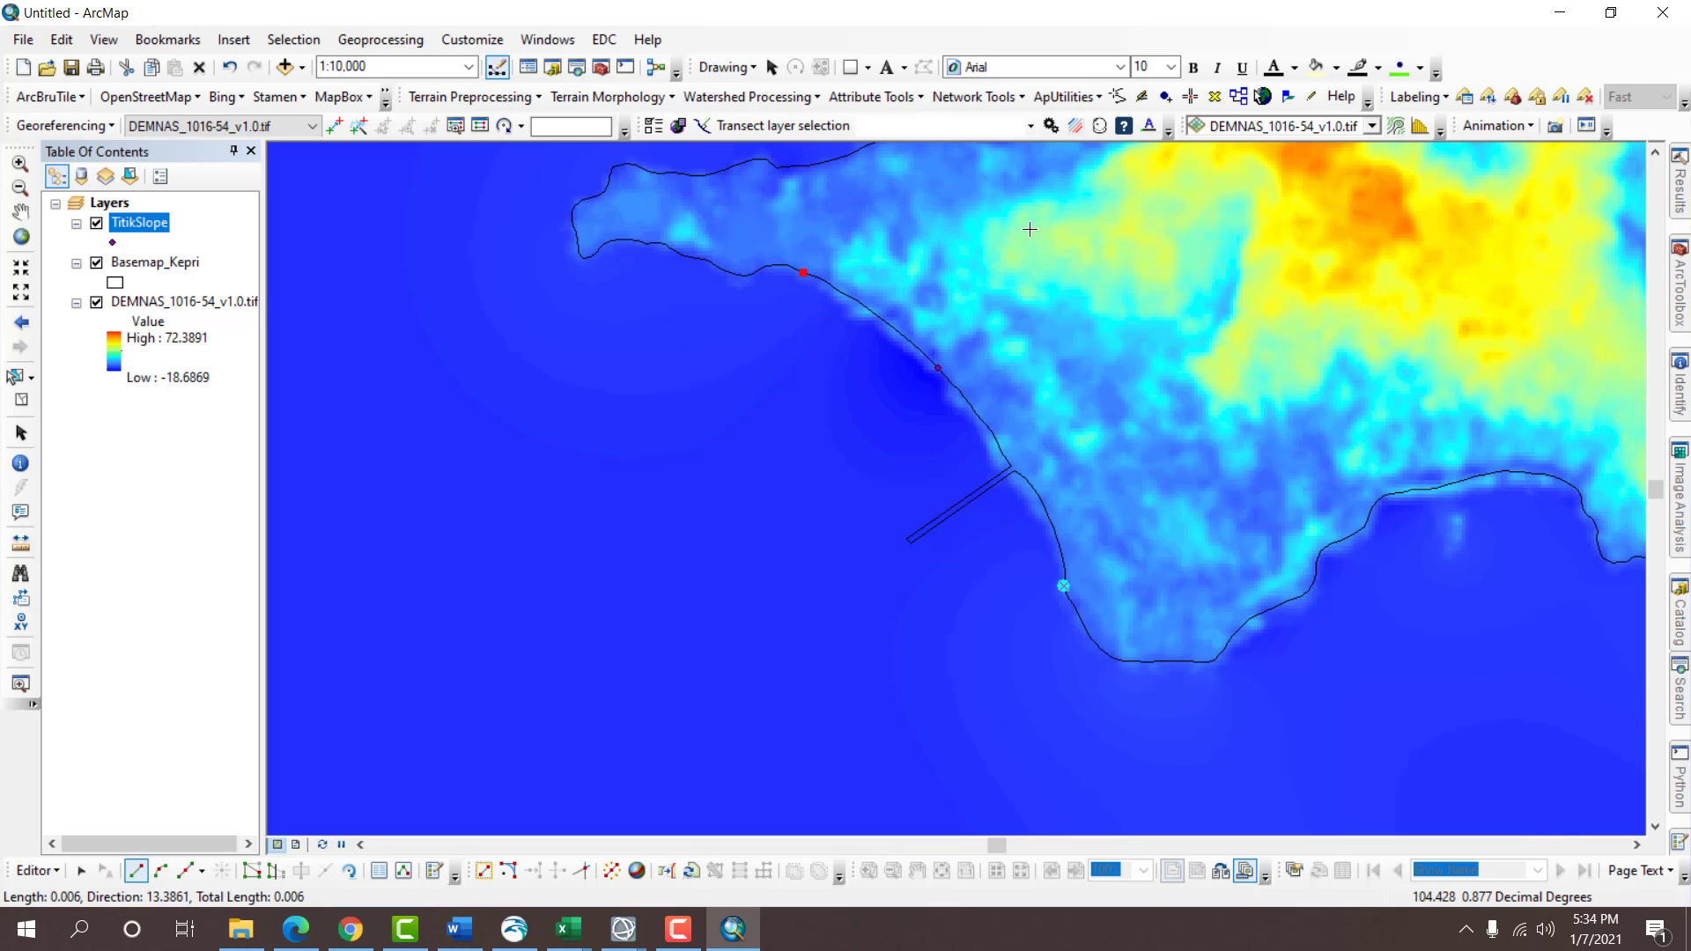
# Set the display units of the Layers data frame to UTM and apply the change.
pyautogui.rightClick(124, 205)
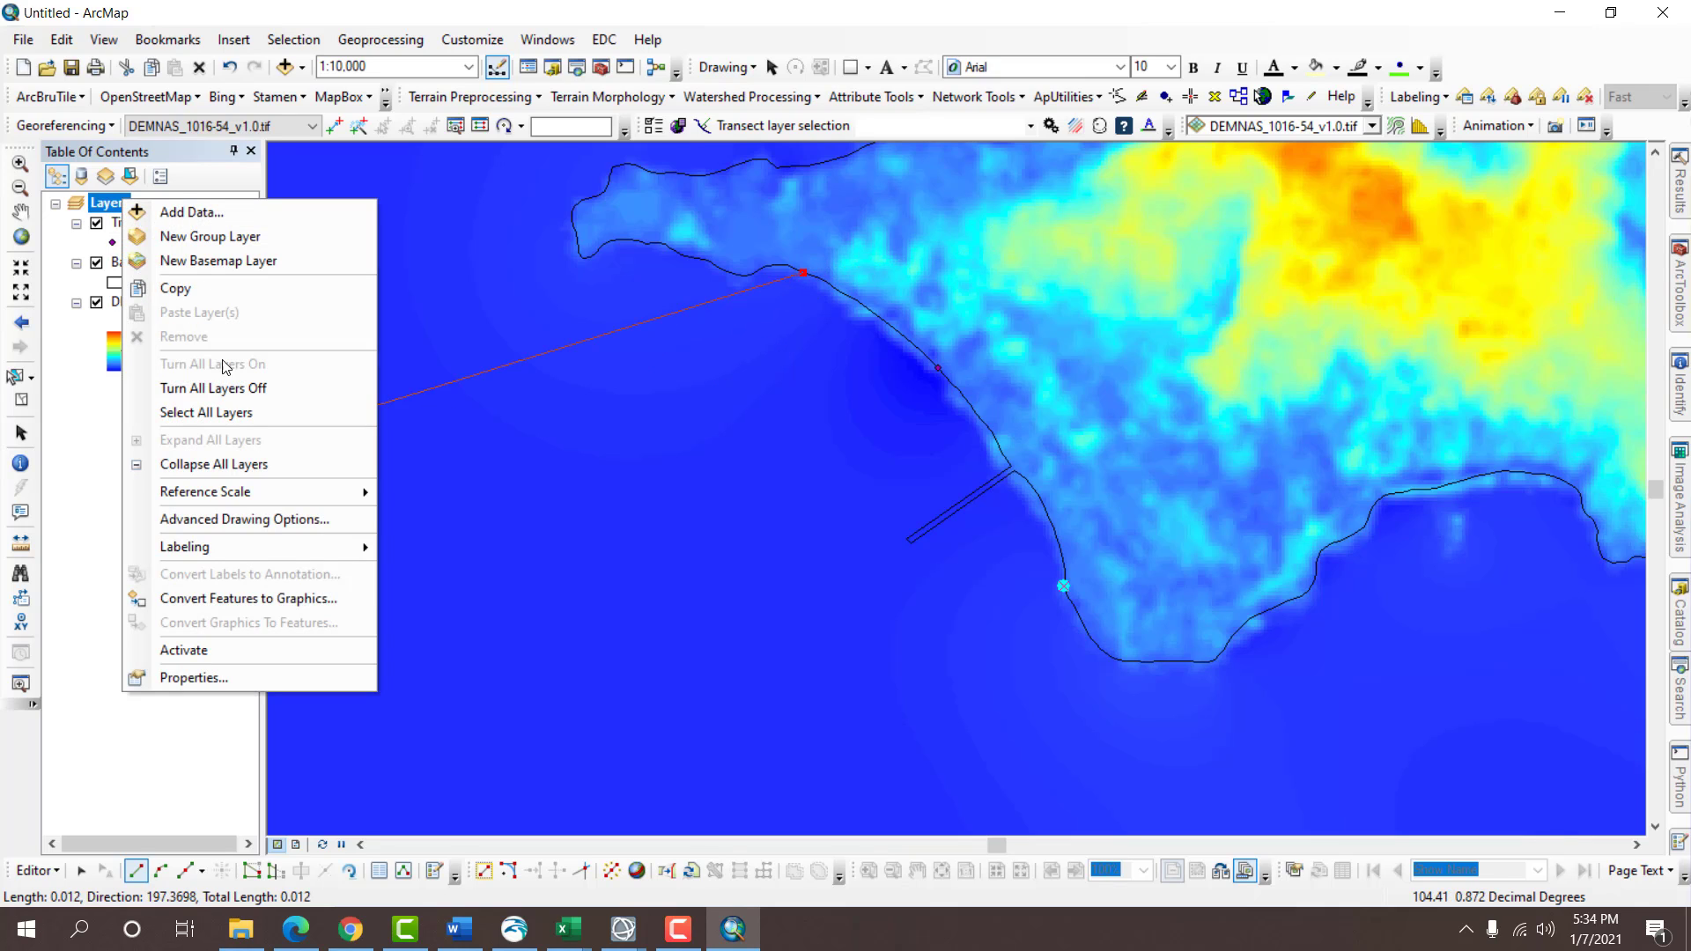
pyautogui.click(262, 678)
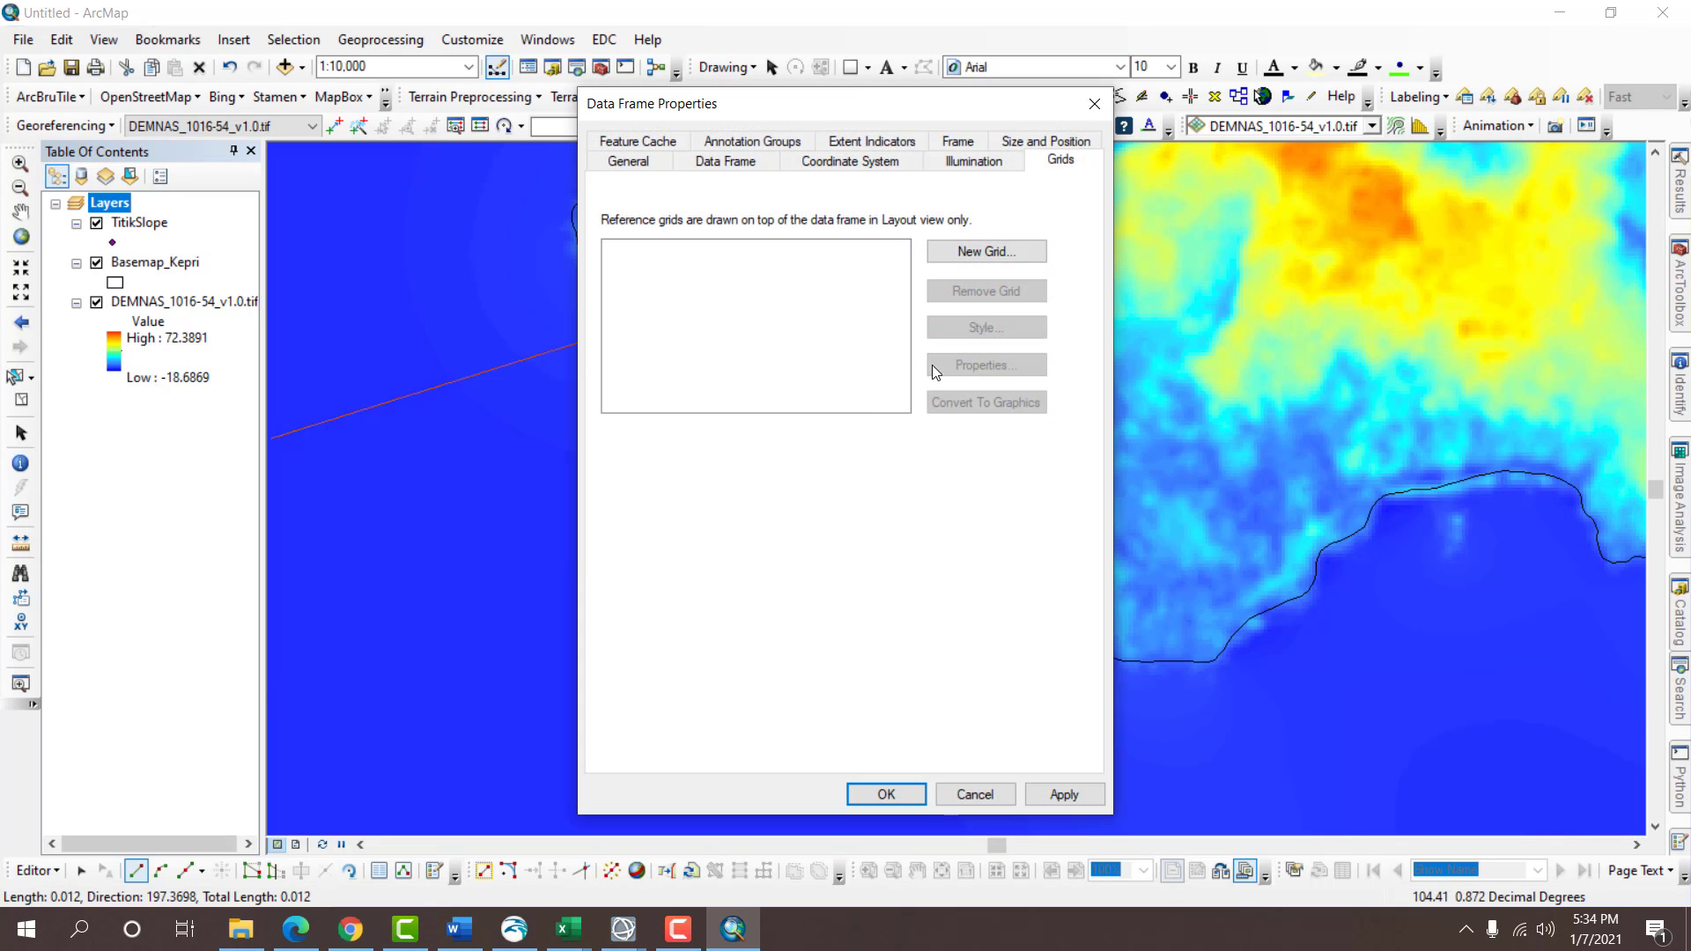
pyautogui.click(629, 160)
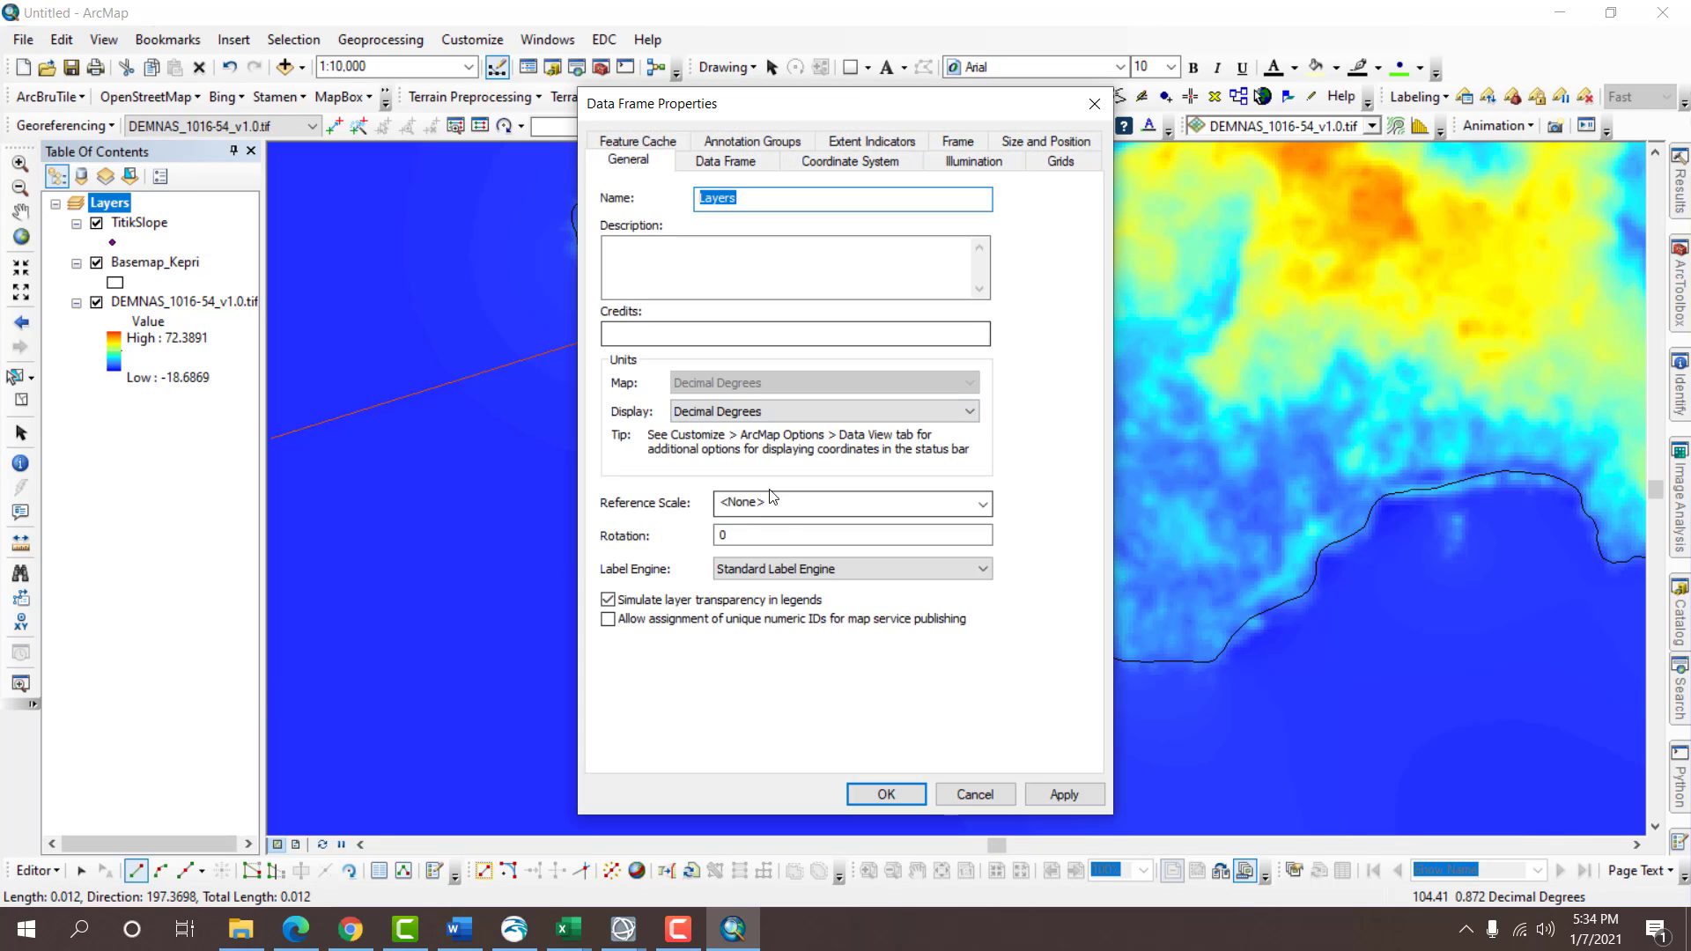
pyautogui.click(753, 407)
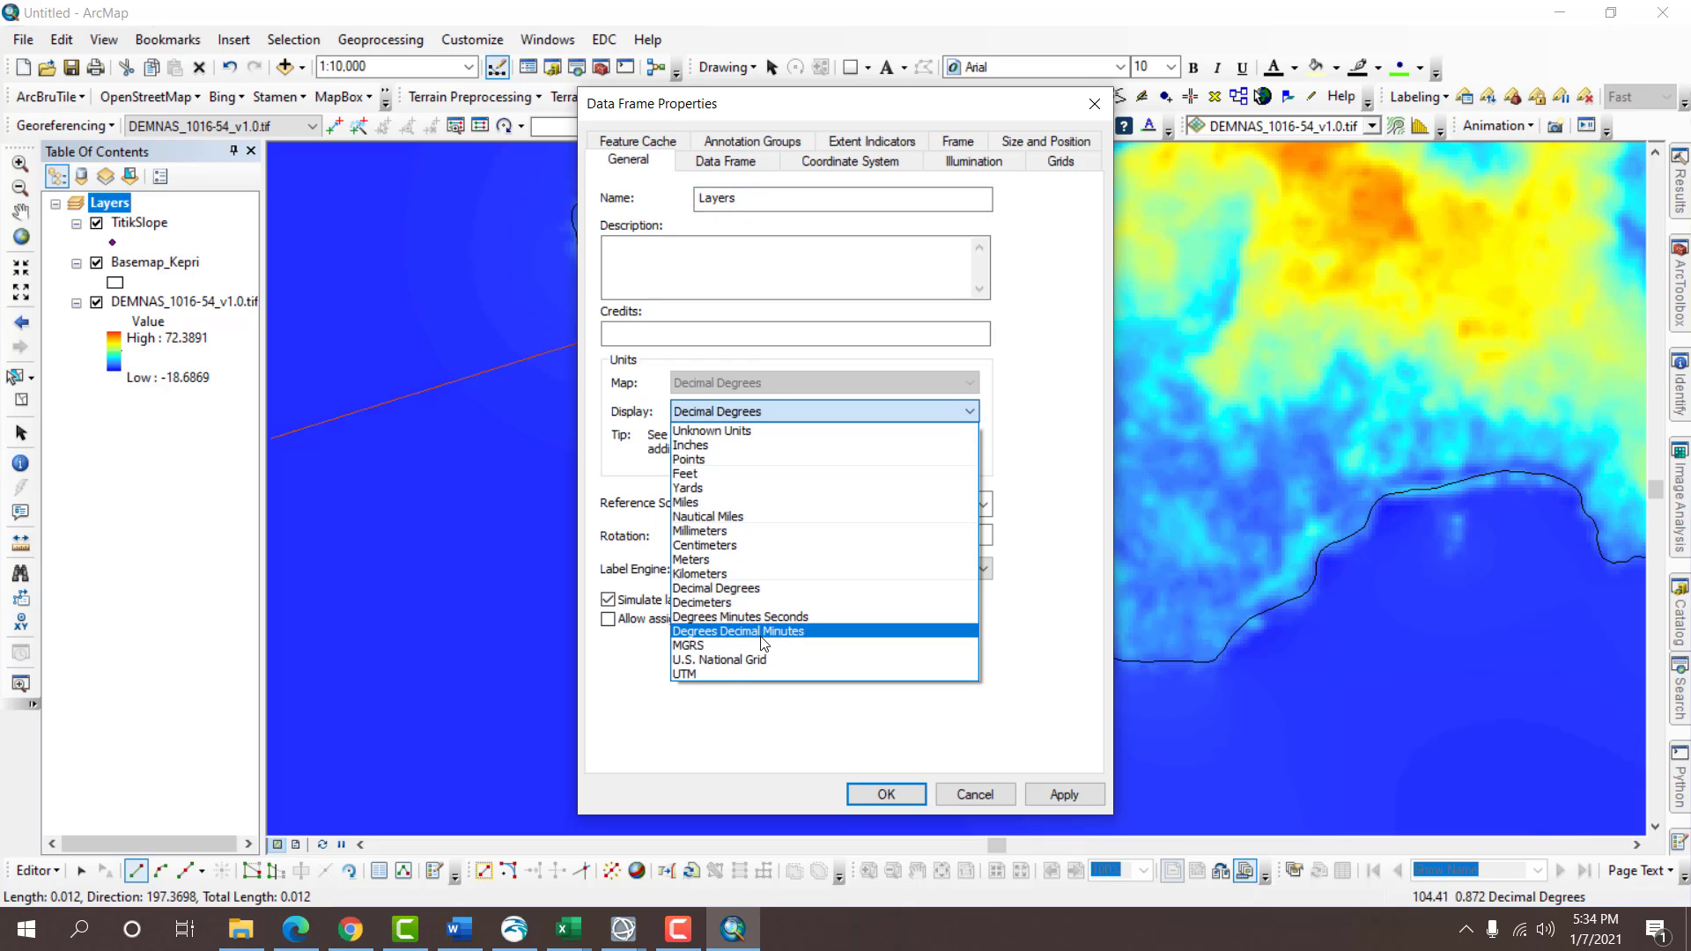
pyautogui.click(723, 674)
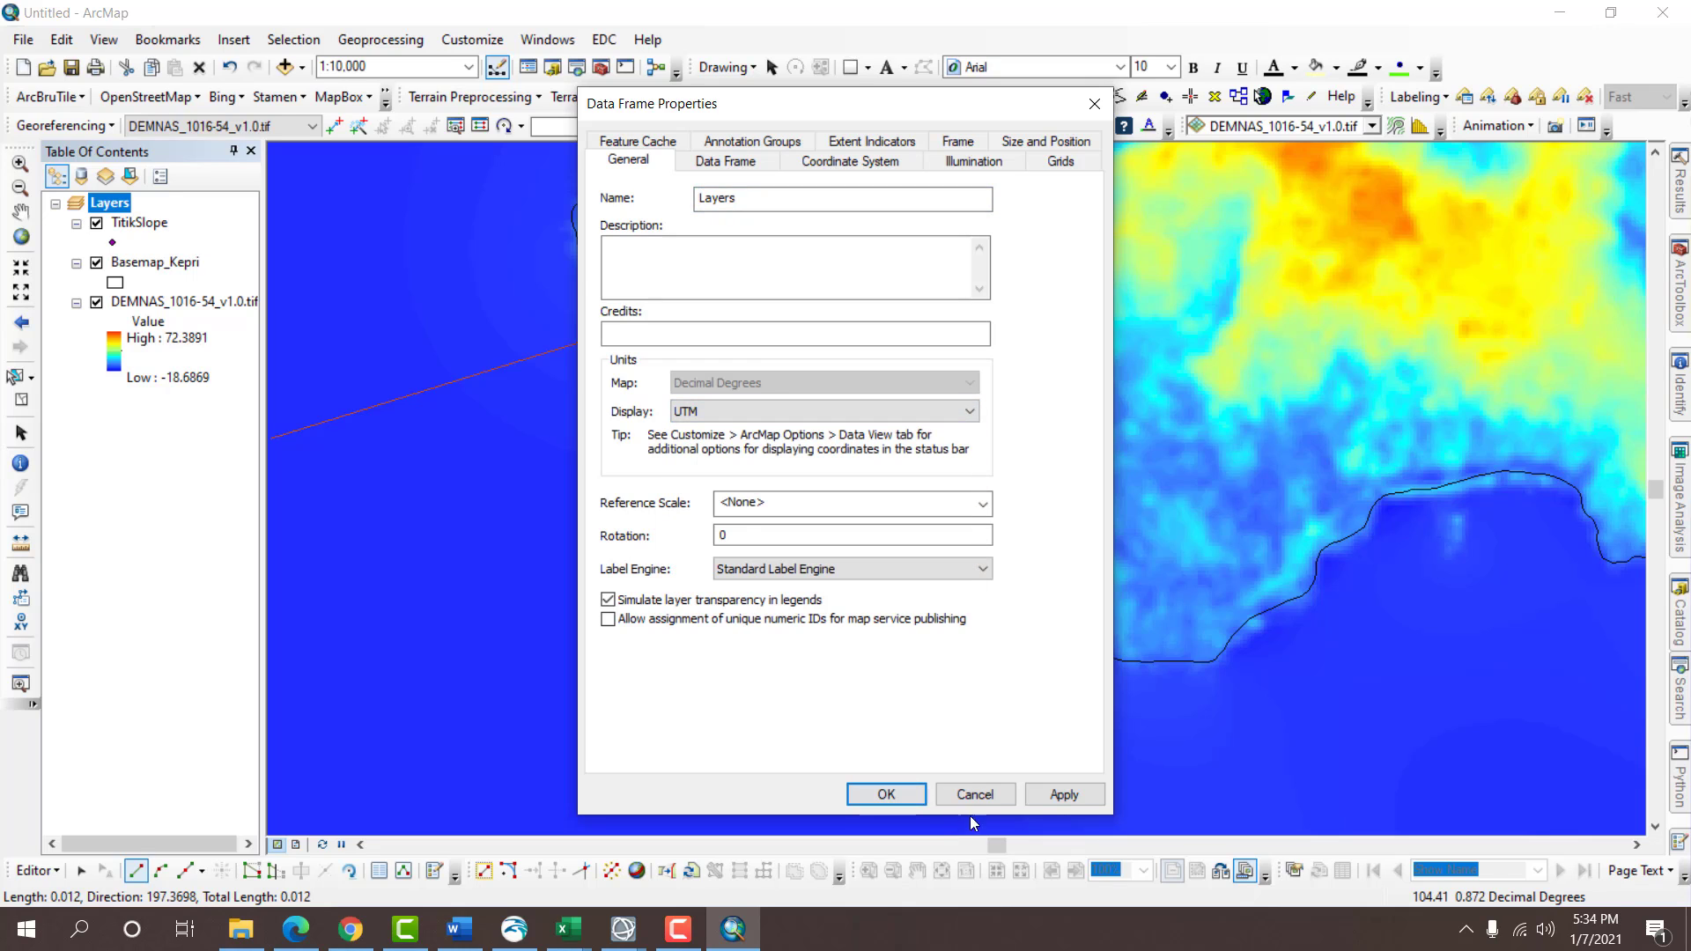
pyautogui.click(1064, 794)
pyautogui.click(888, 793)
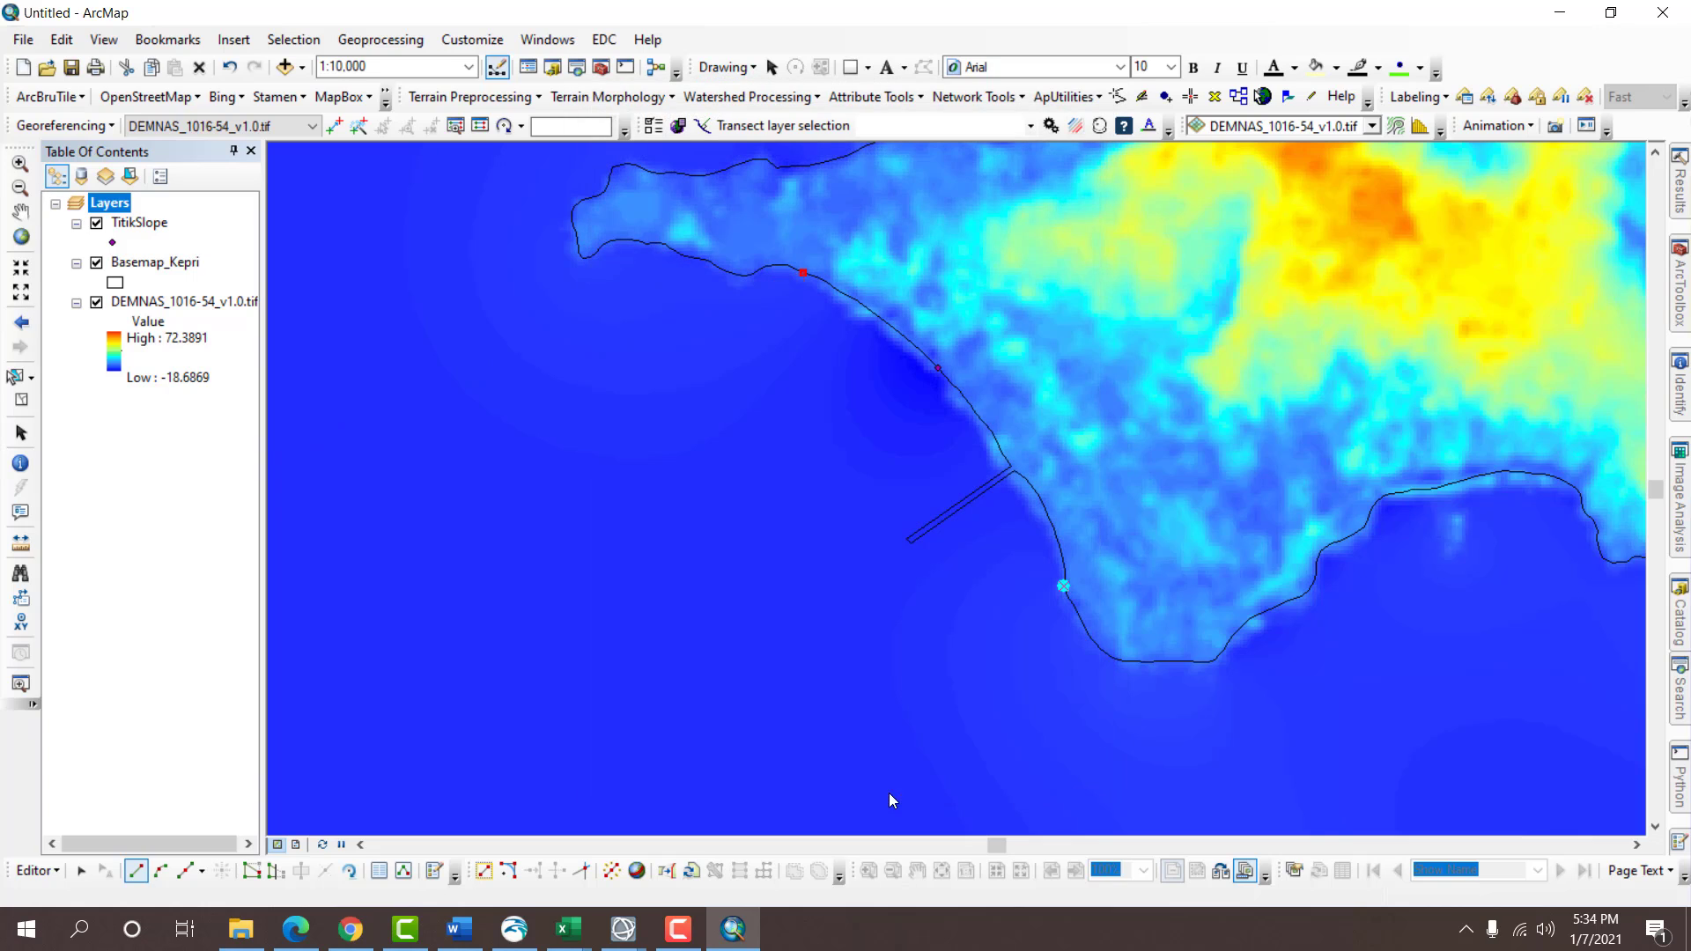
# Check the Length entry of the line being sketched and close it without entering a value.
pyautogui.rightClick(702, 340)
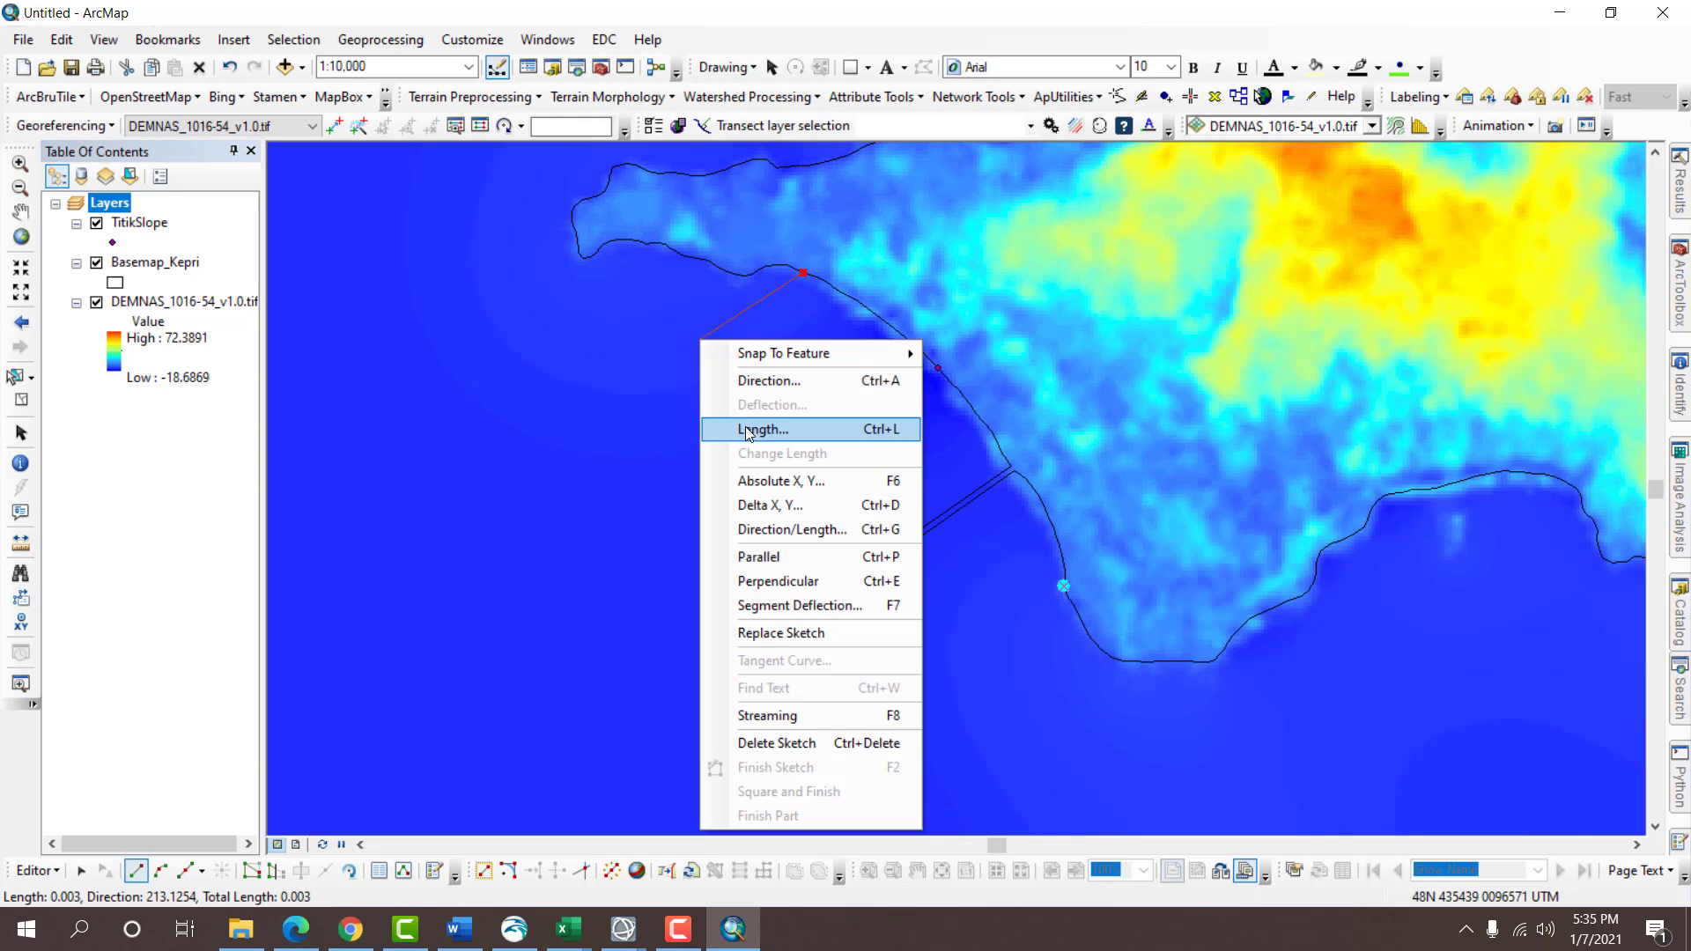
pyautogui.click(747, 431)
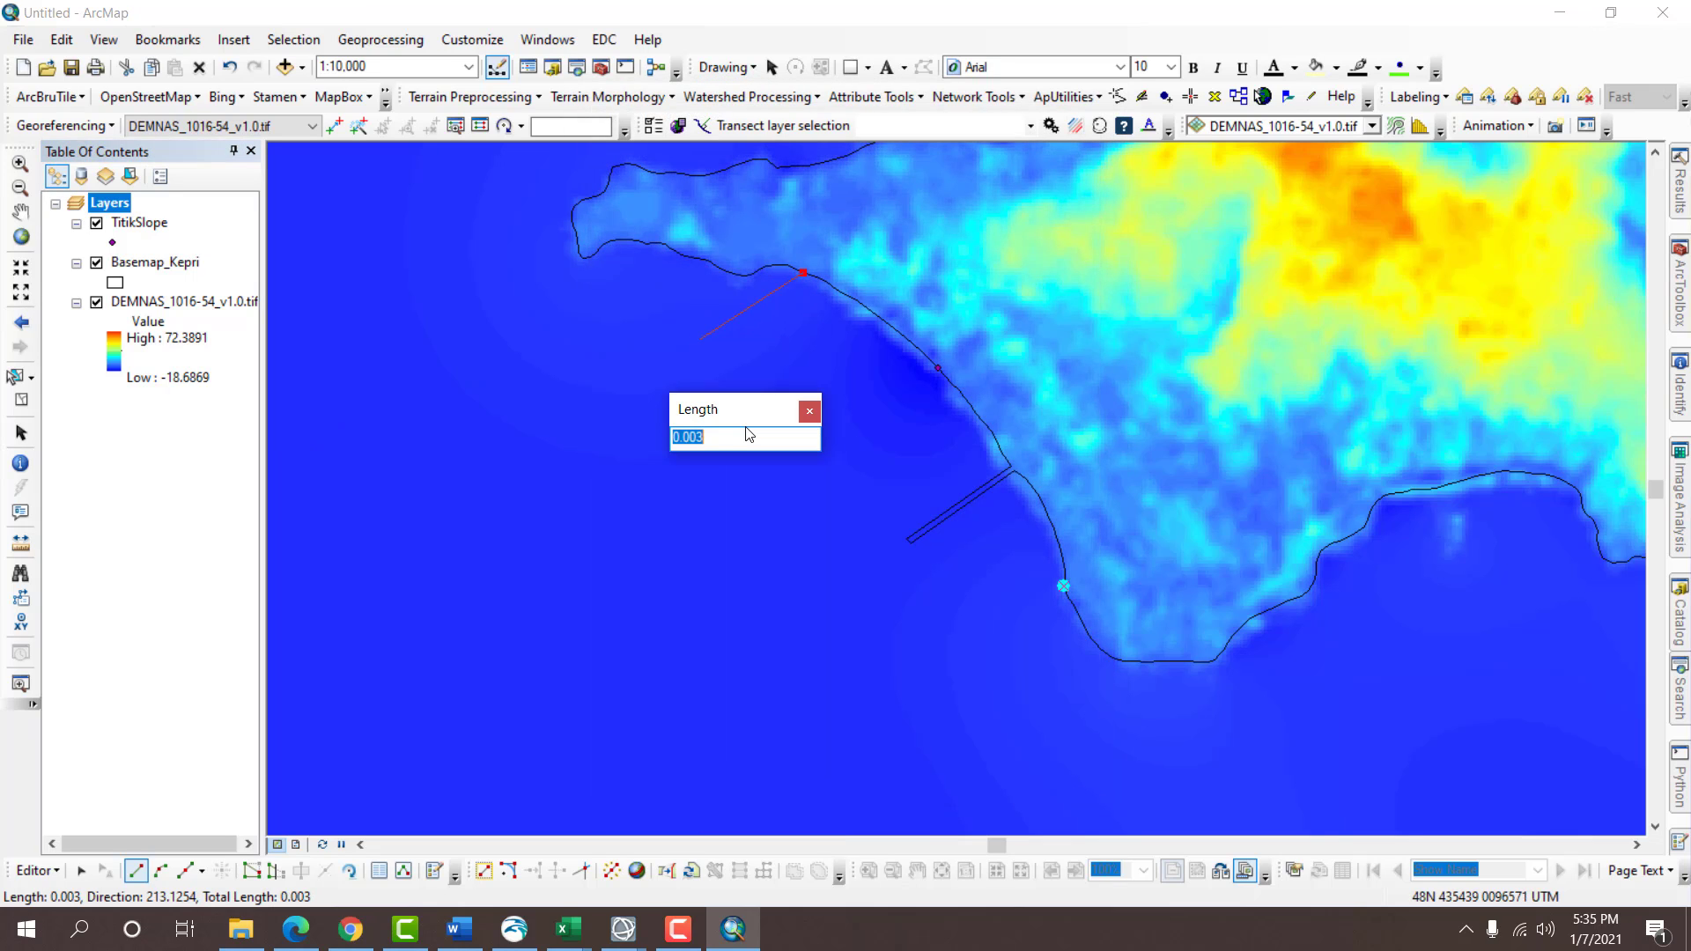
pyautogui.click(810, 412)
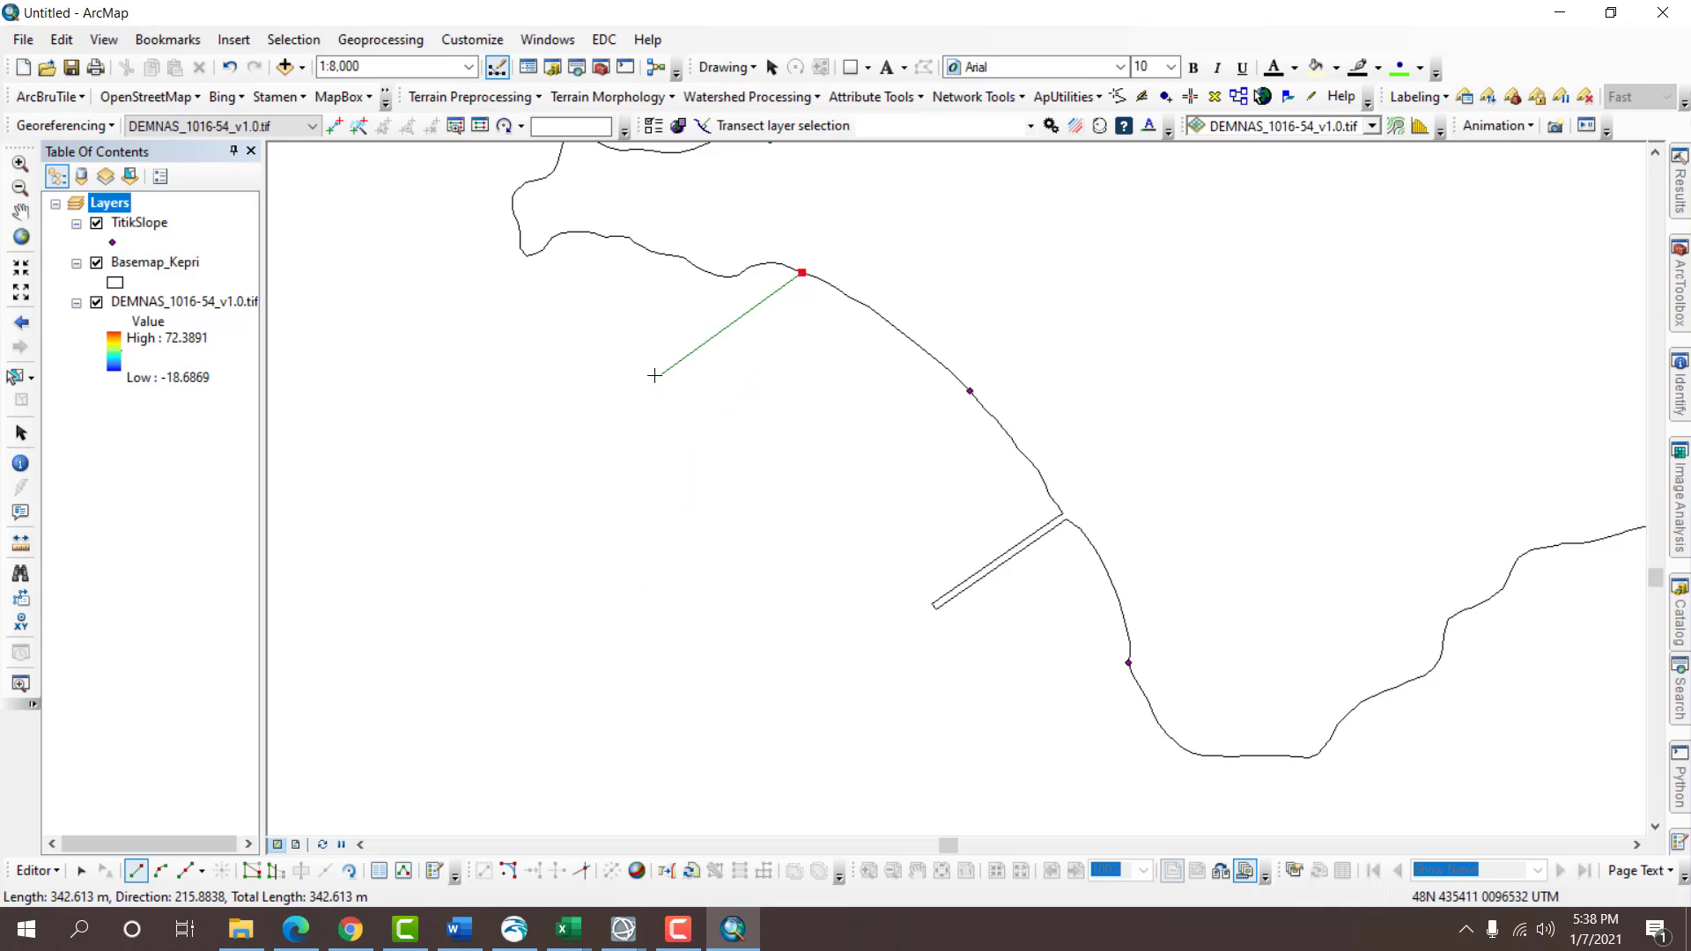
# Stop the TitikSlope editing session, abandoning the unfinished line sketch.
pyautogui.rightClick(592, 362)
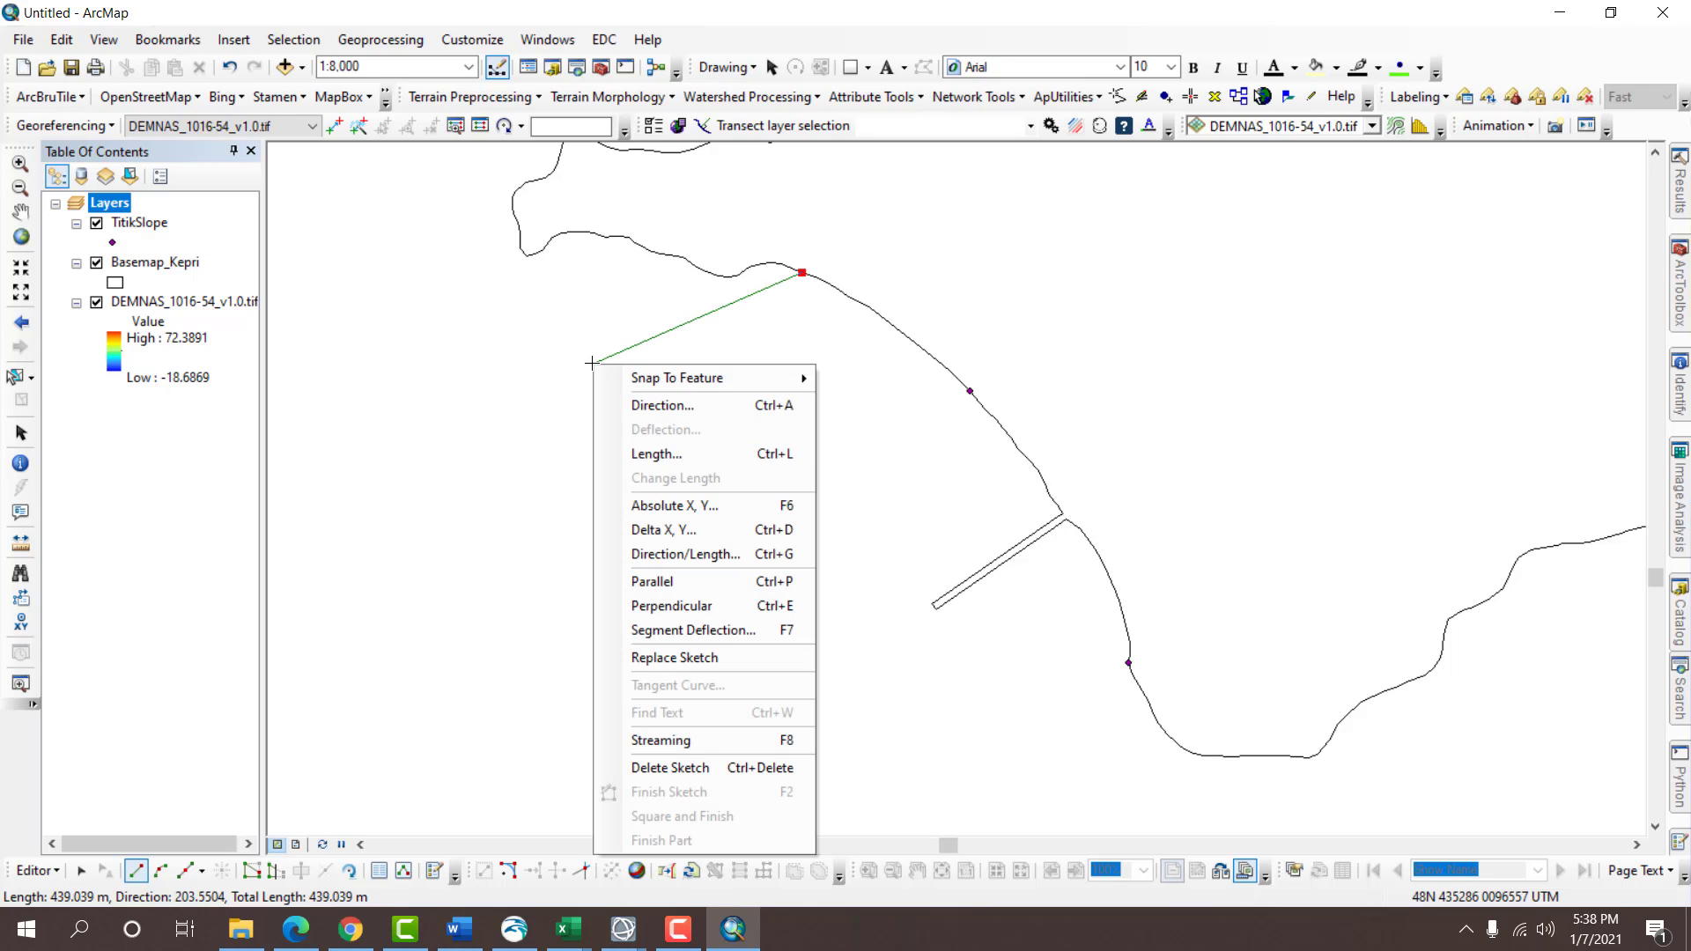
pyautogui.click(31, 870)
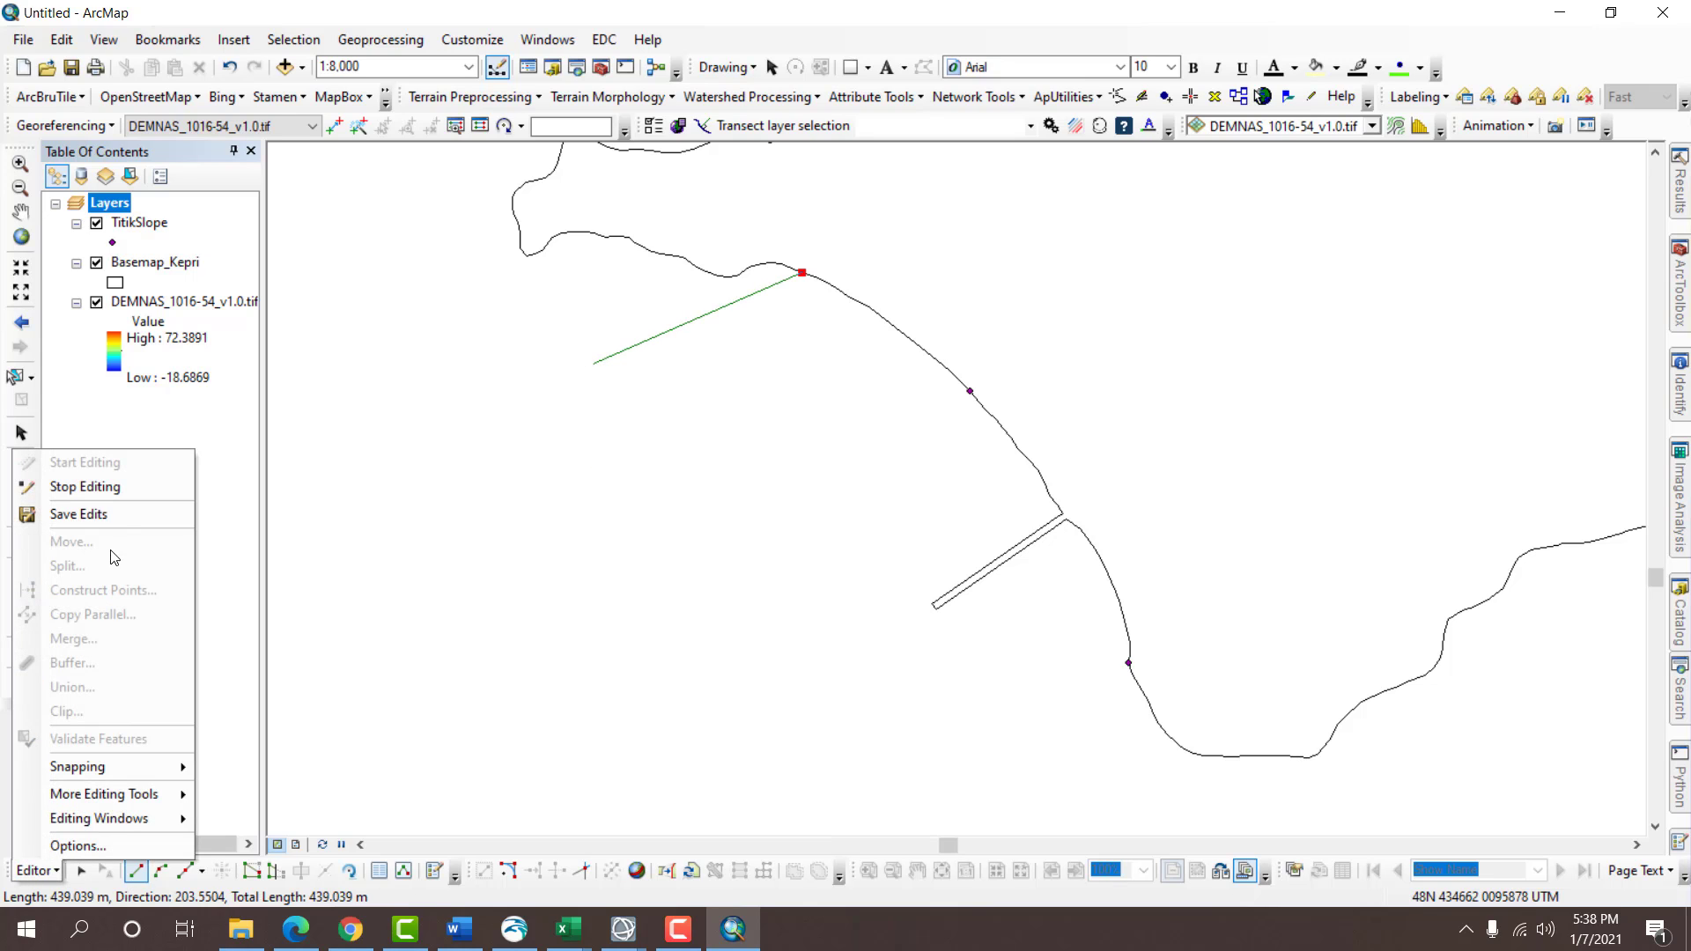
pyautogui.click(118, 485)
# Set the data frame's coordinate system to WGS 1984 UTM Zone 48N and accept the properties.
pyautogui.rightClick(456, 284)
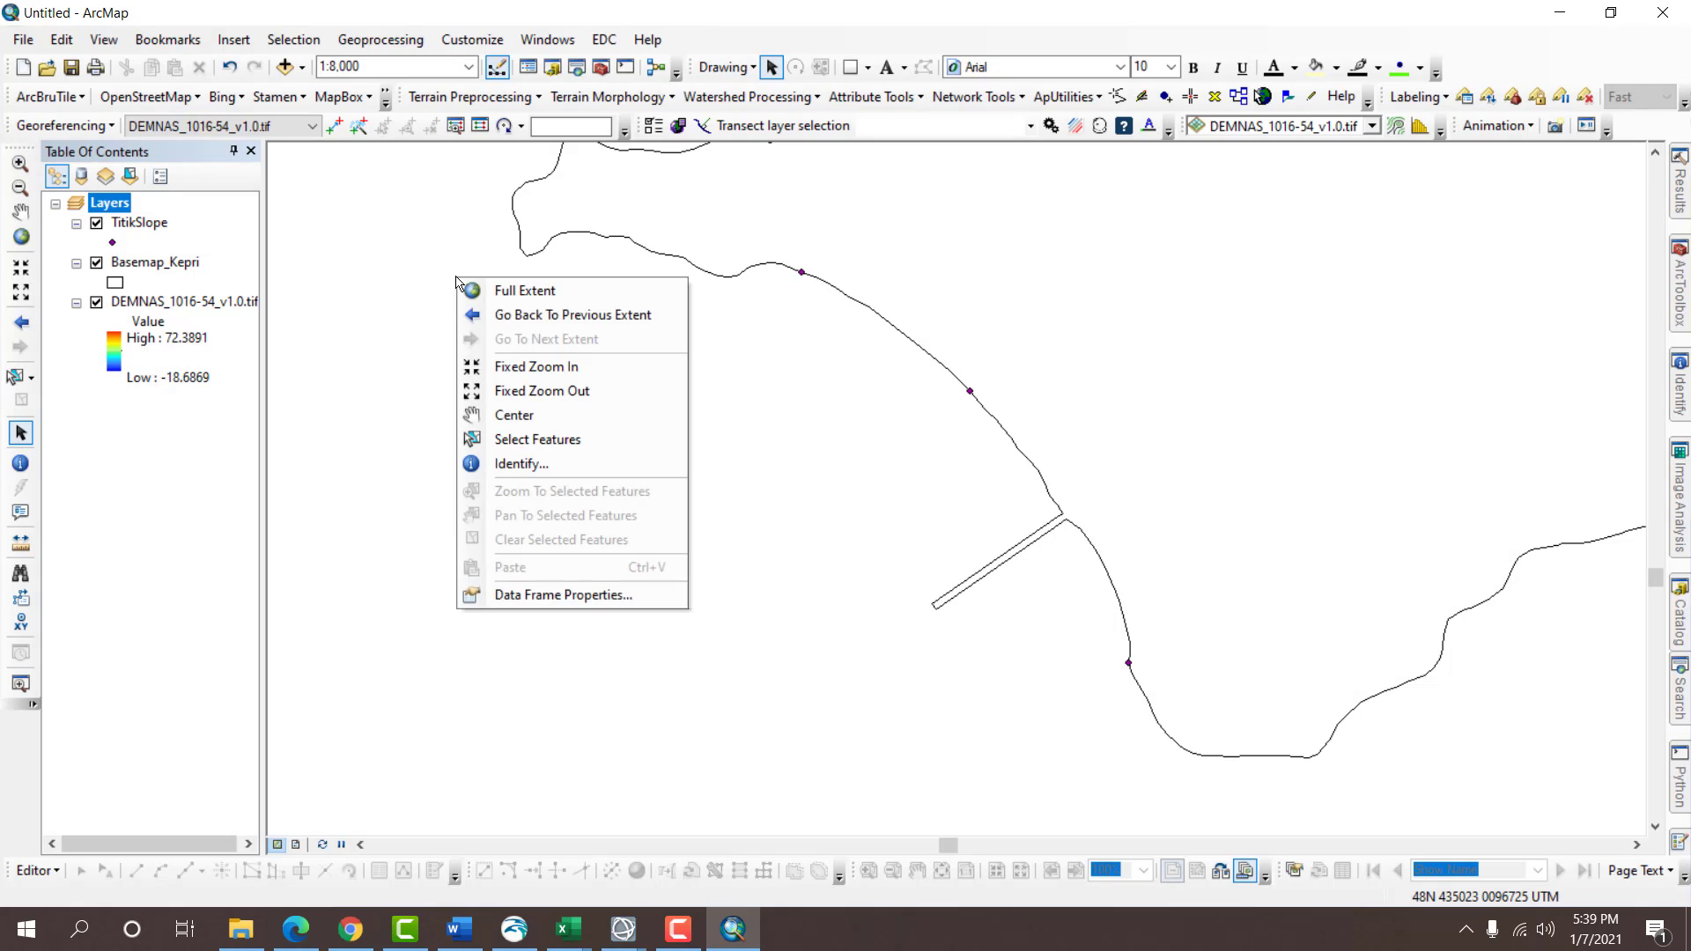
pyautogui.click(610, 595)
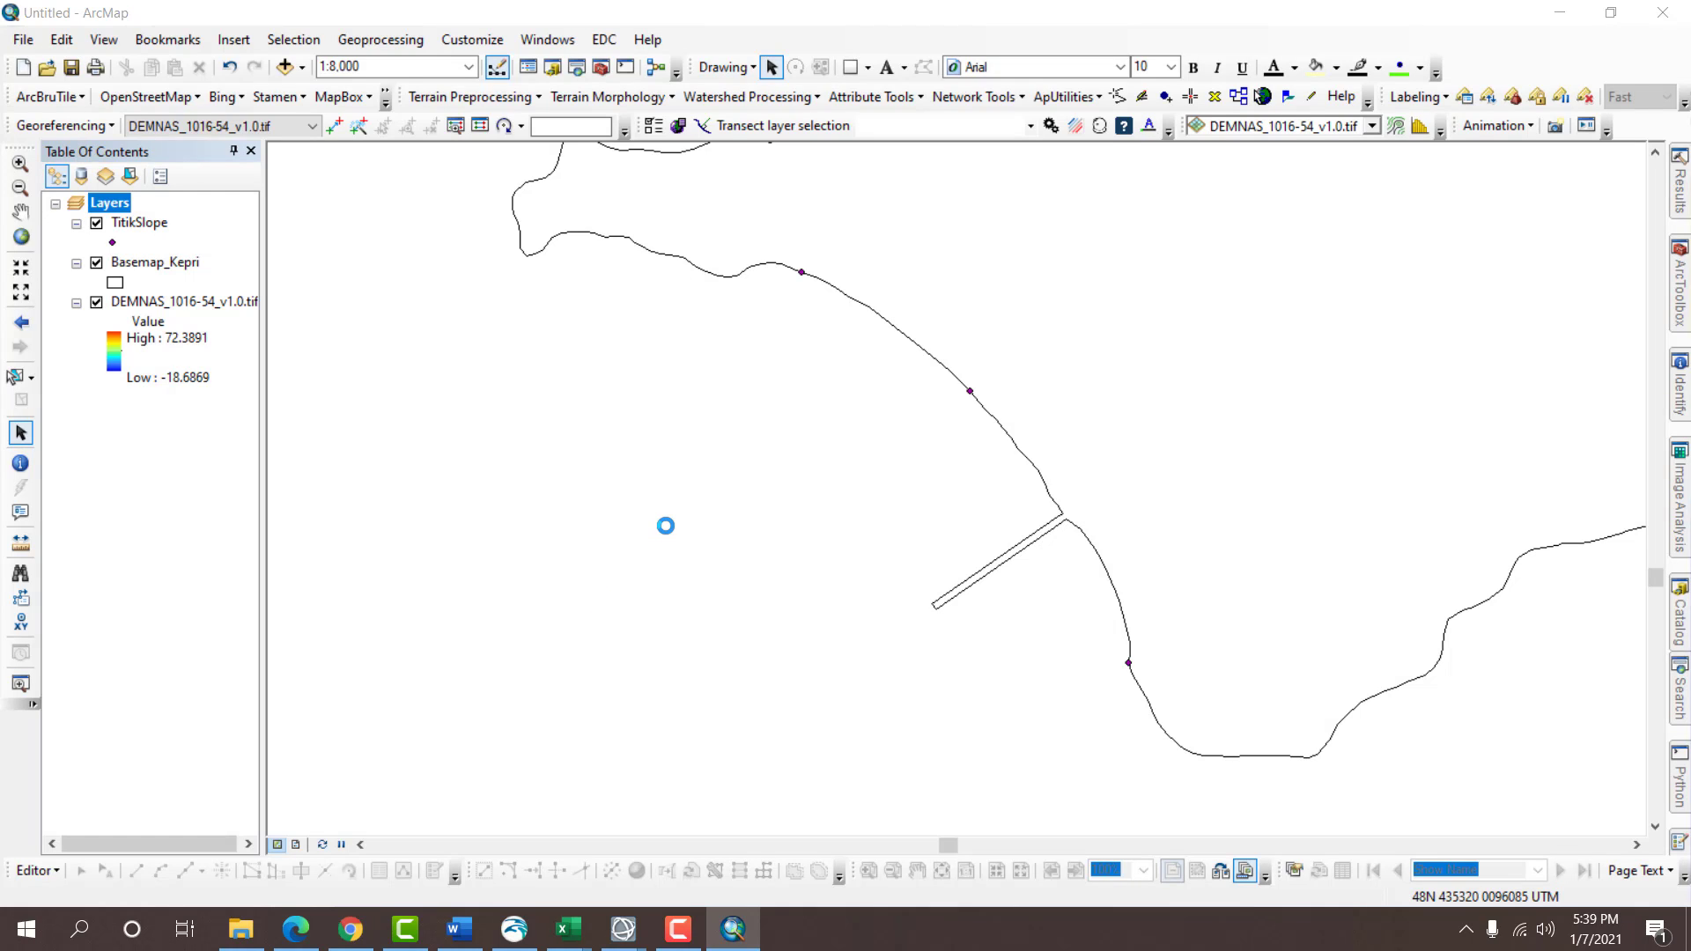
pyautogui.click(795, 300)
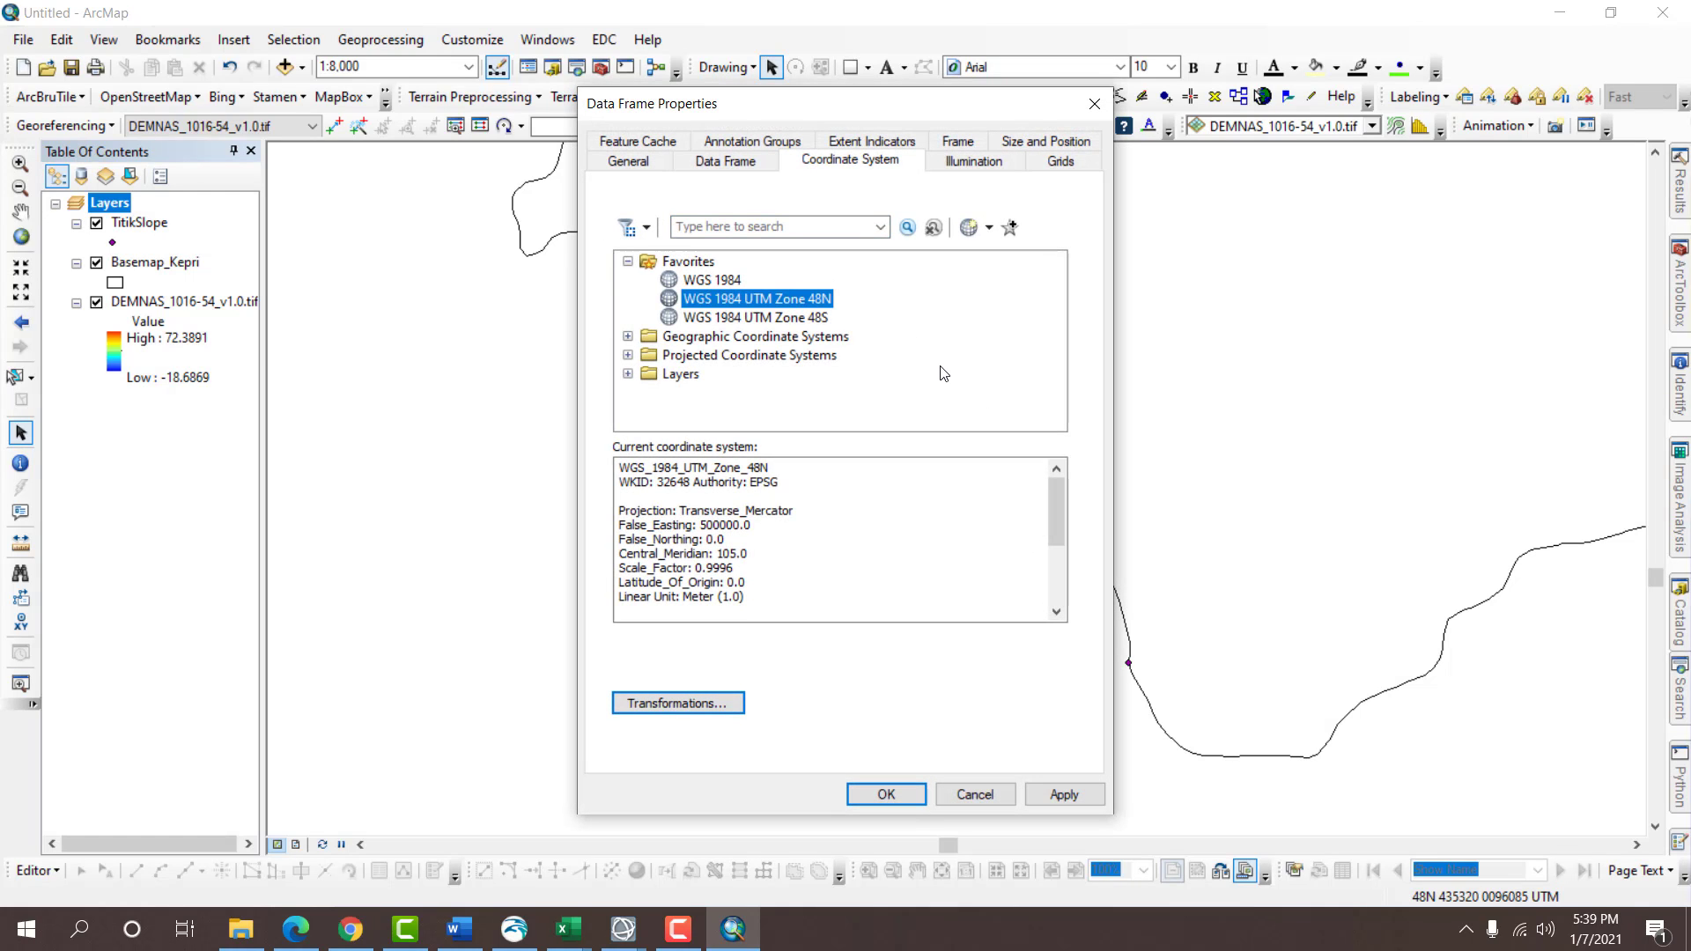
pyautogui.click(902, 801)
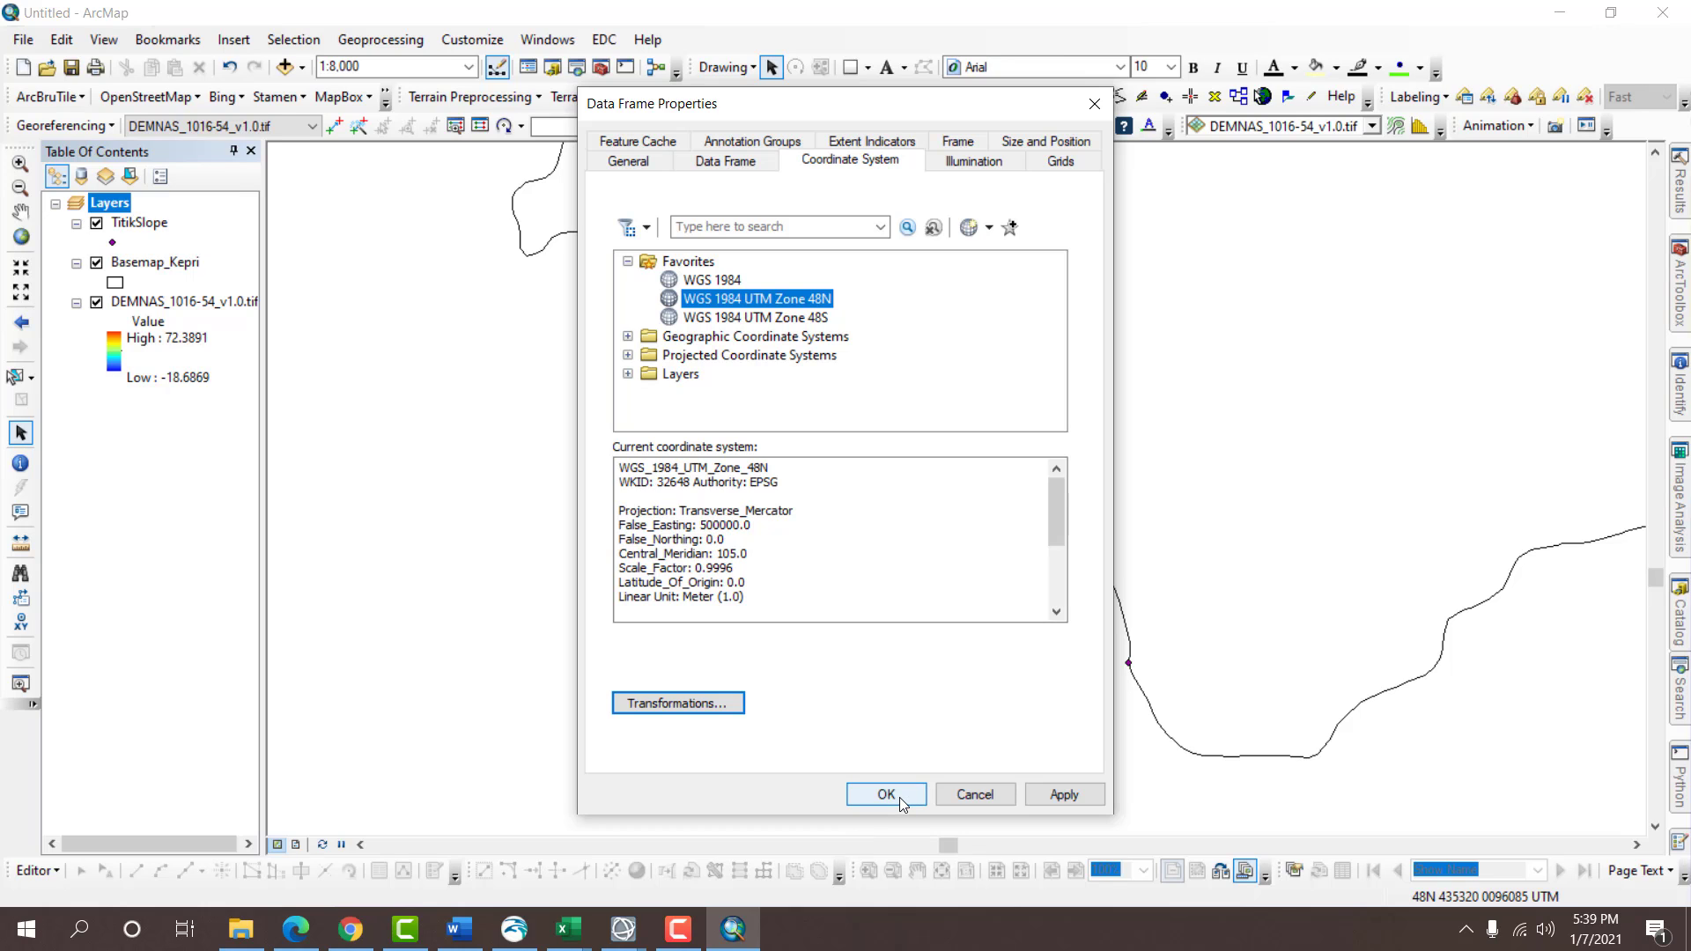
pyautogui.click(900, 797)
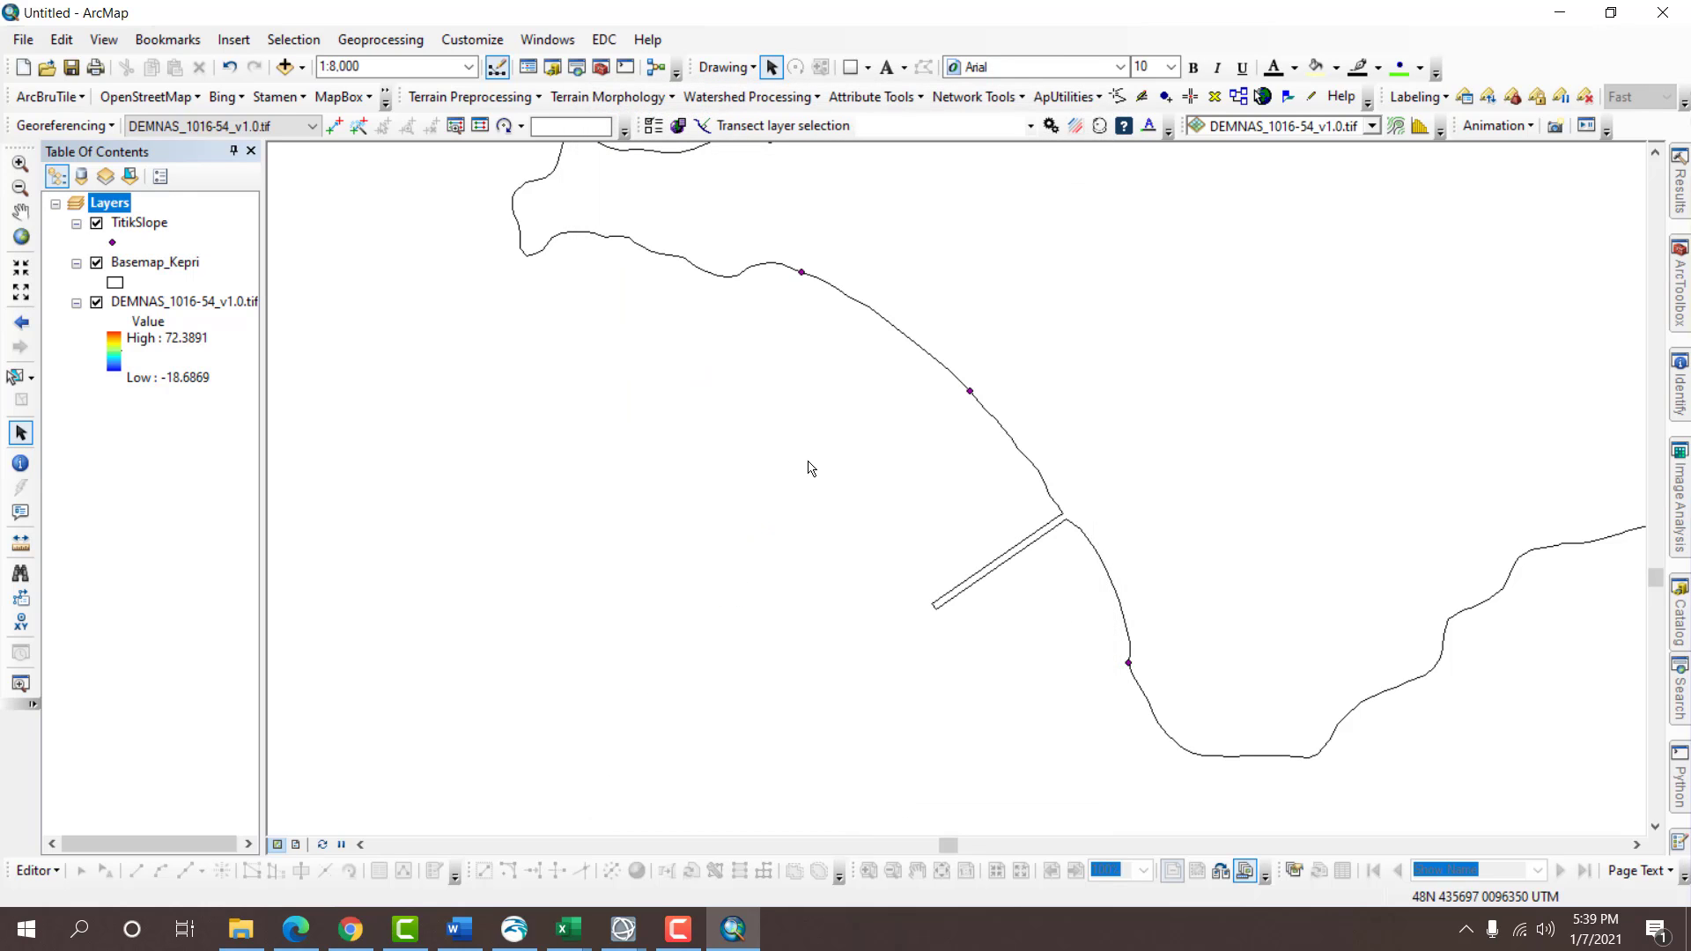
# Start editing the TitikSlope layer and choose its template with the Point at end of line construction tool.
pyautogui.click(37, 870)
pyautogui.click(53, 459)
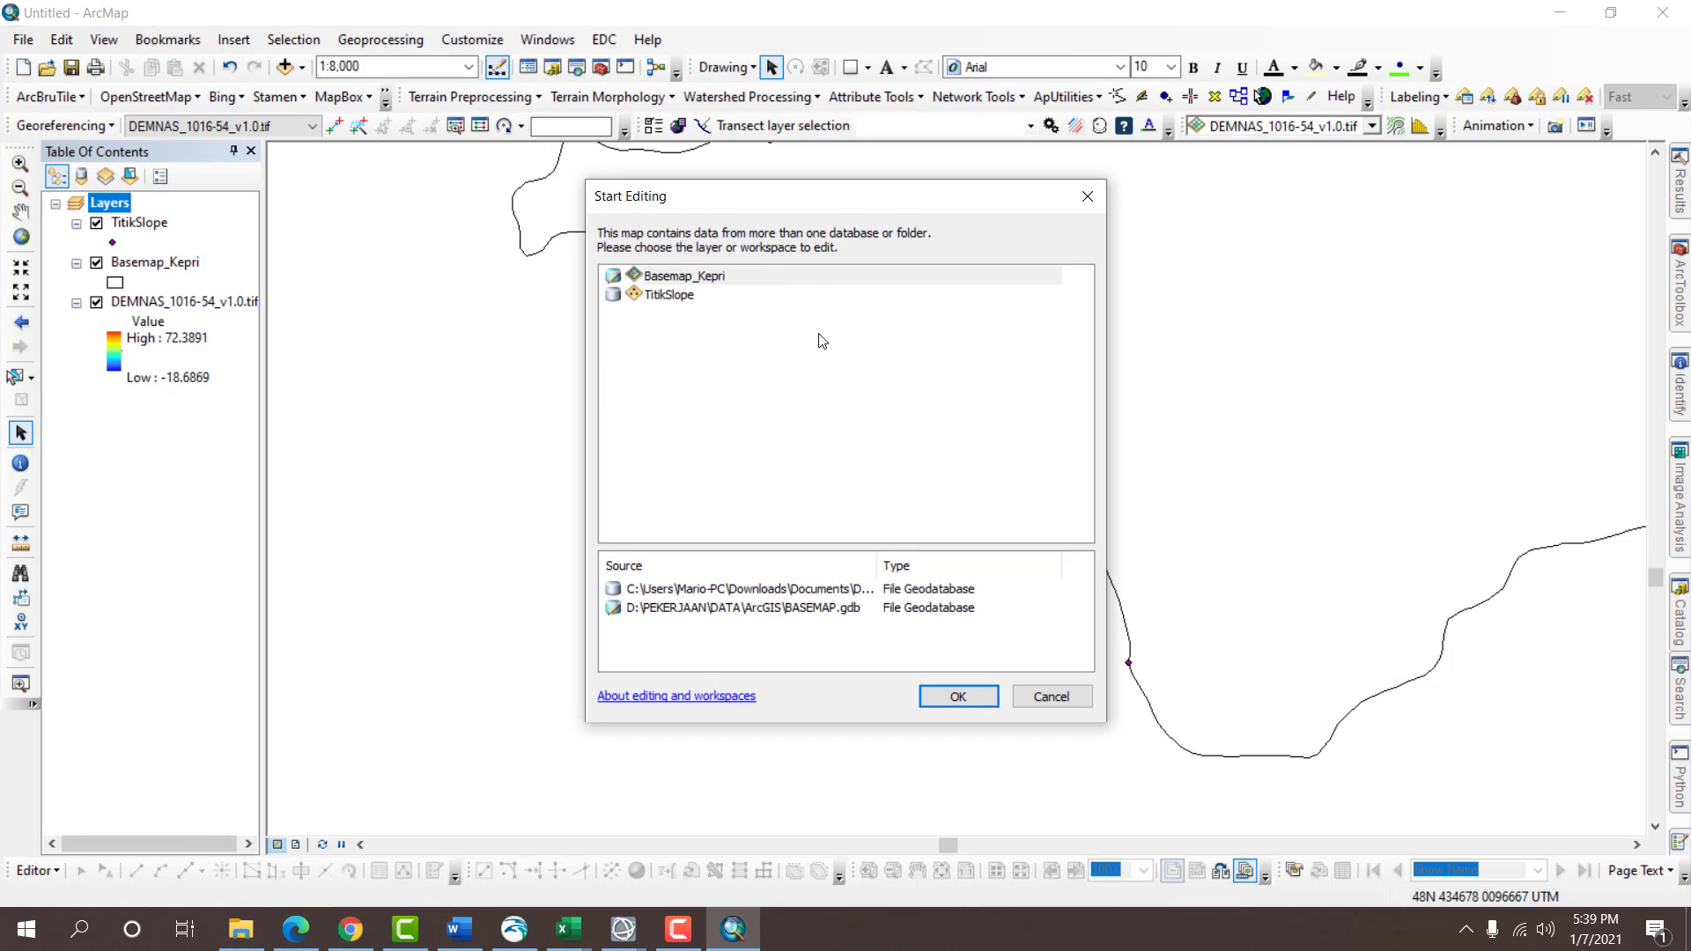
pyautogui.doubleClick(692, 295)
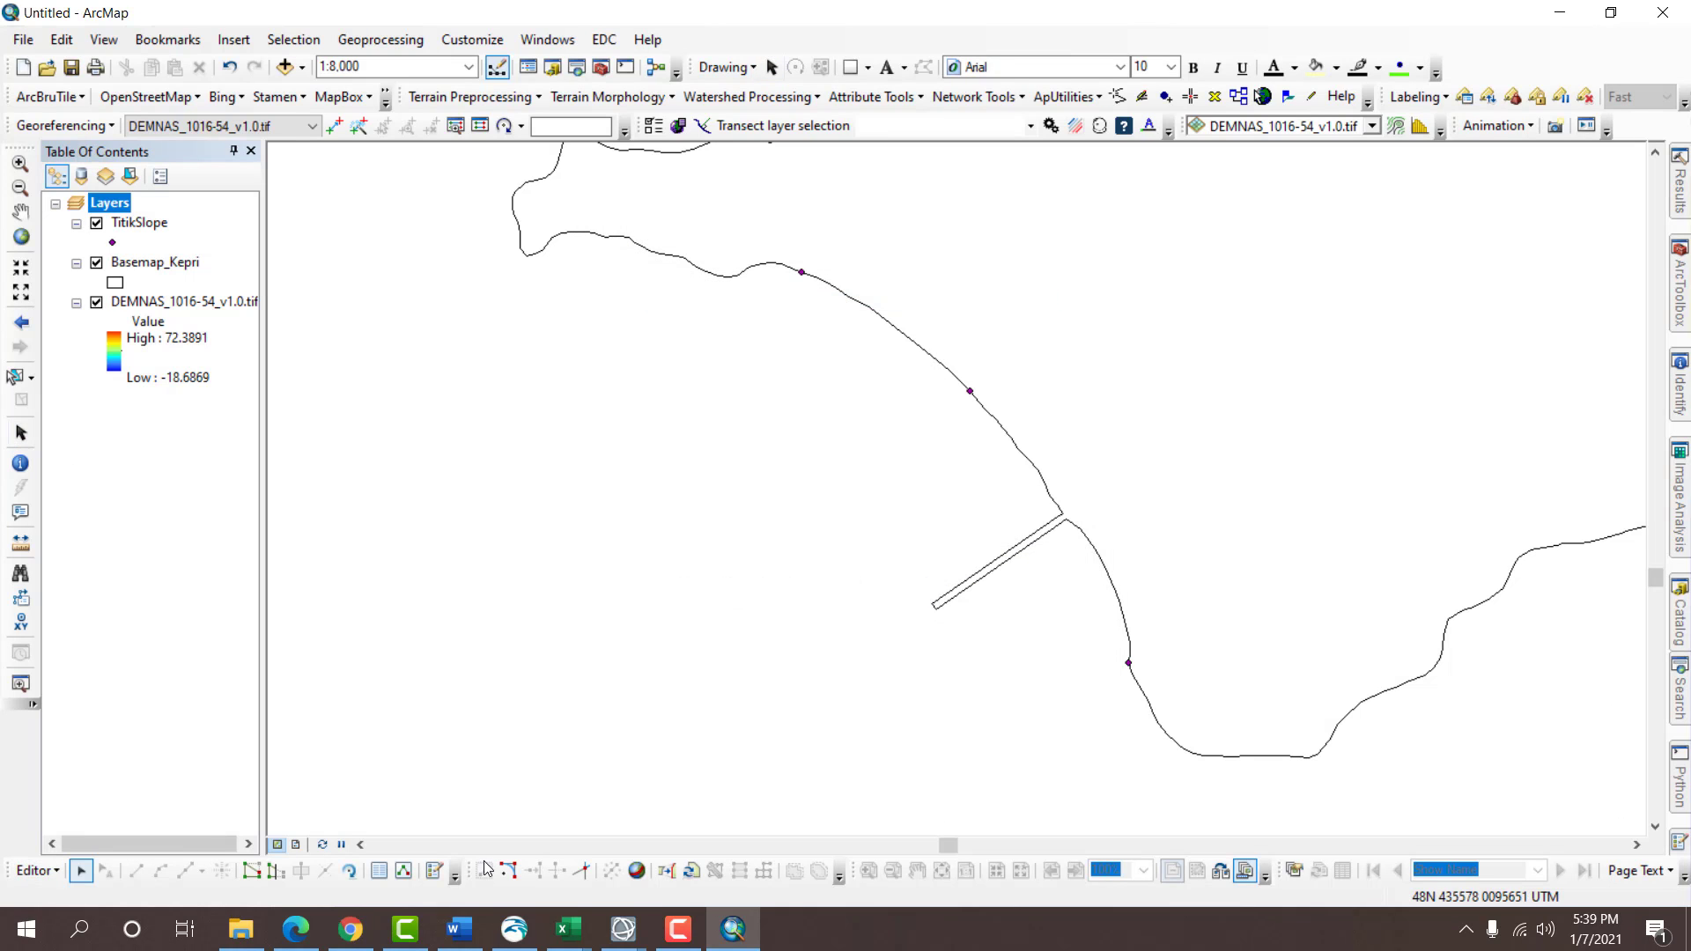
pyautogui.click(433, 874)
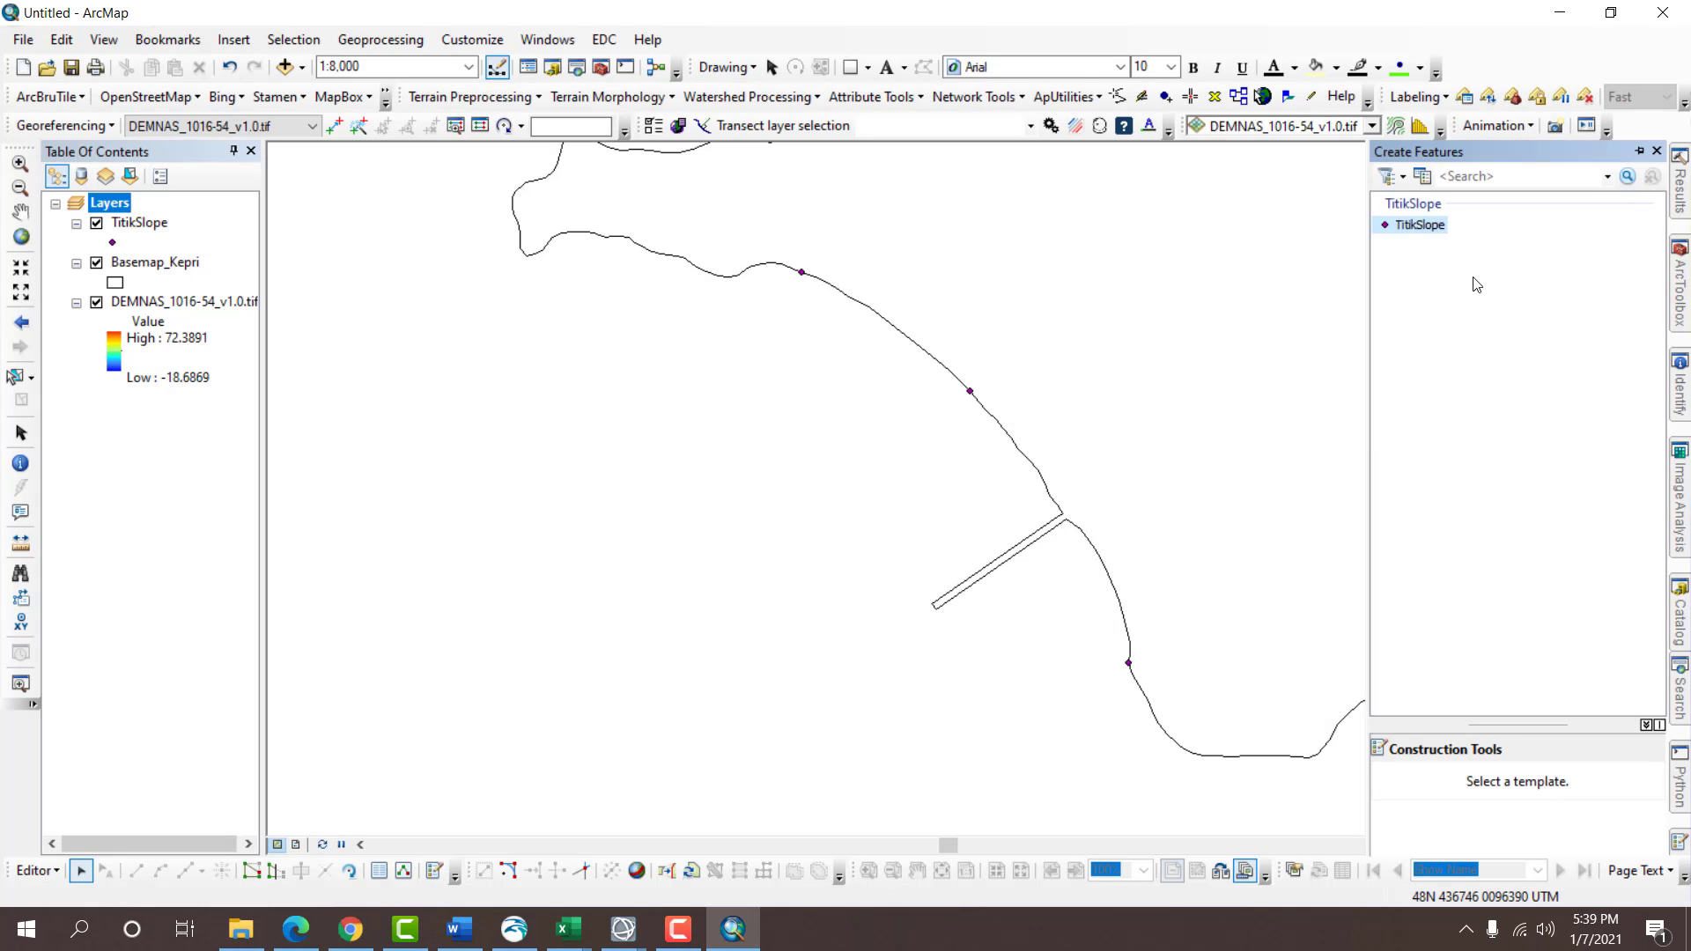
pyautogui.click(1419, 224)
pyautogui.click(1435, 804)
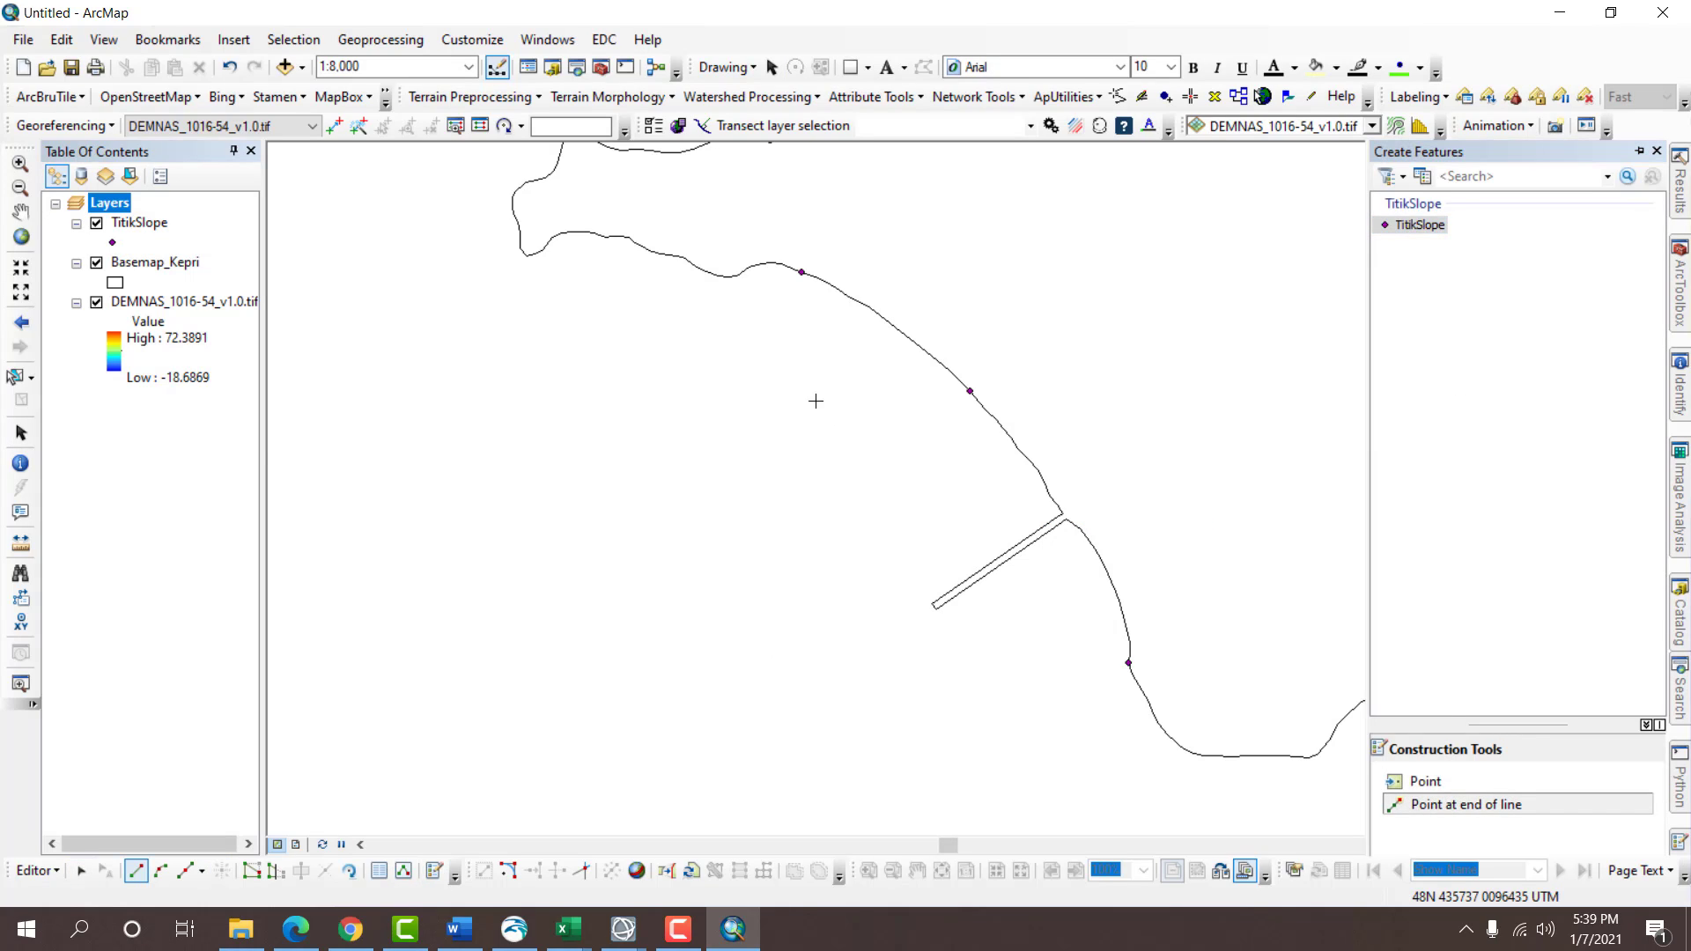
# Start a line at the northwesternmost TitikSlope point and set its length to 100 m.
pyautogui.click(802, 273)
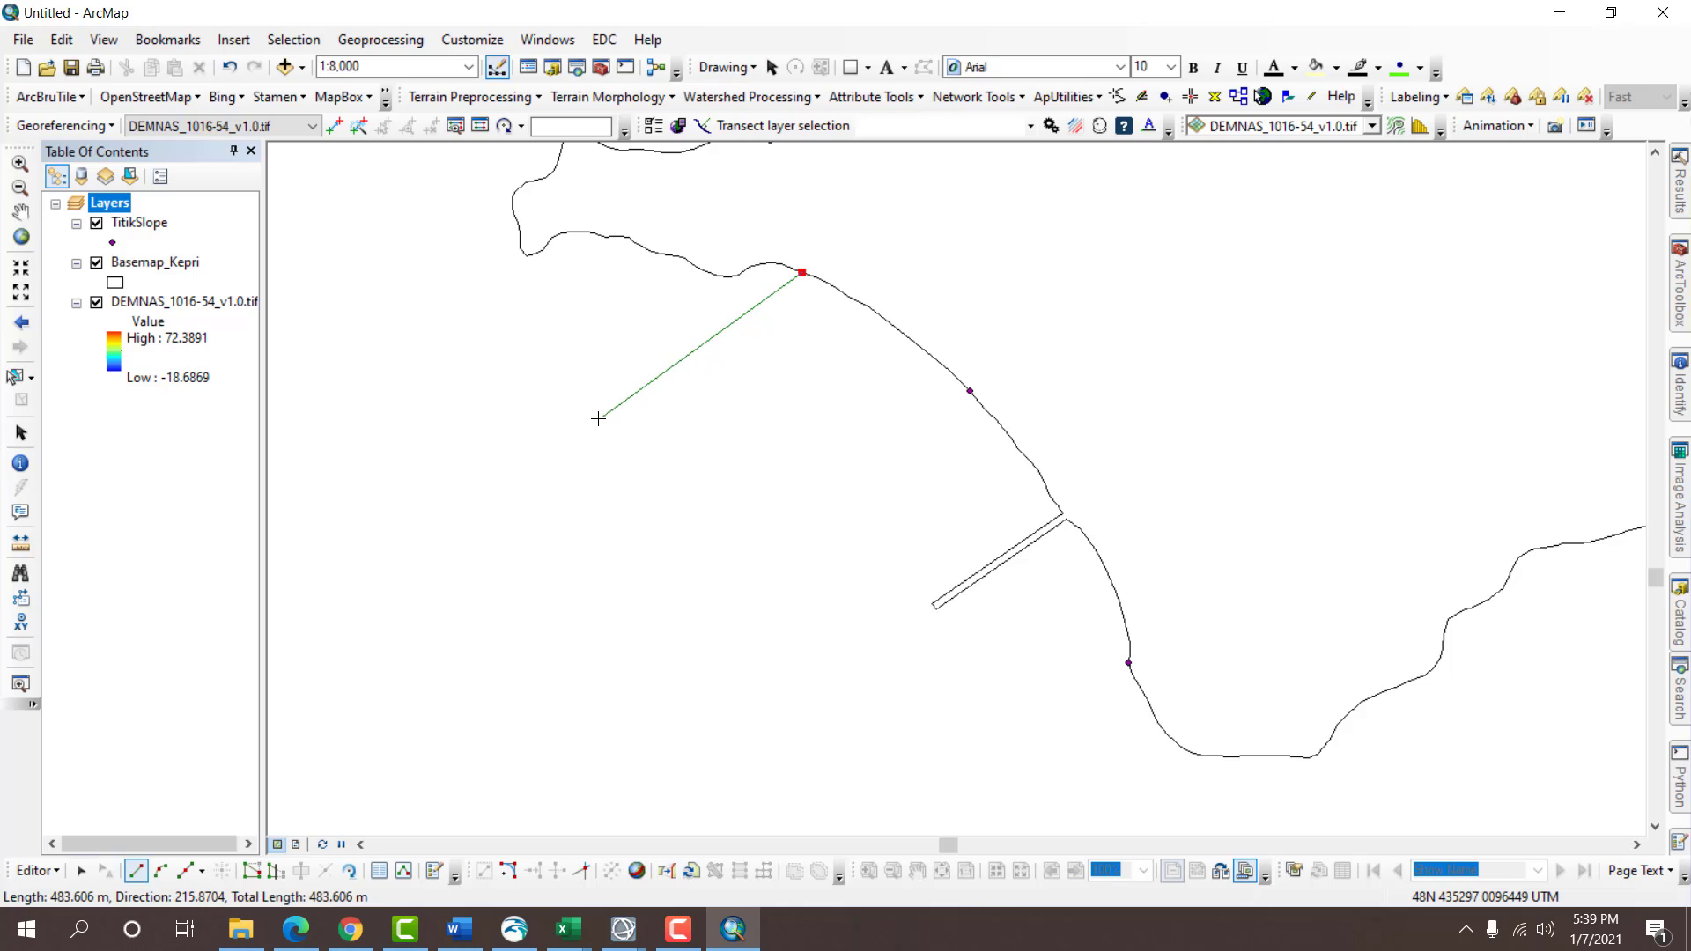
pyautogui.rightClick(598, 418)
pyautogui.click(648, 503)
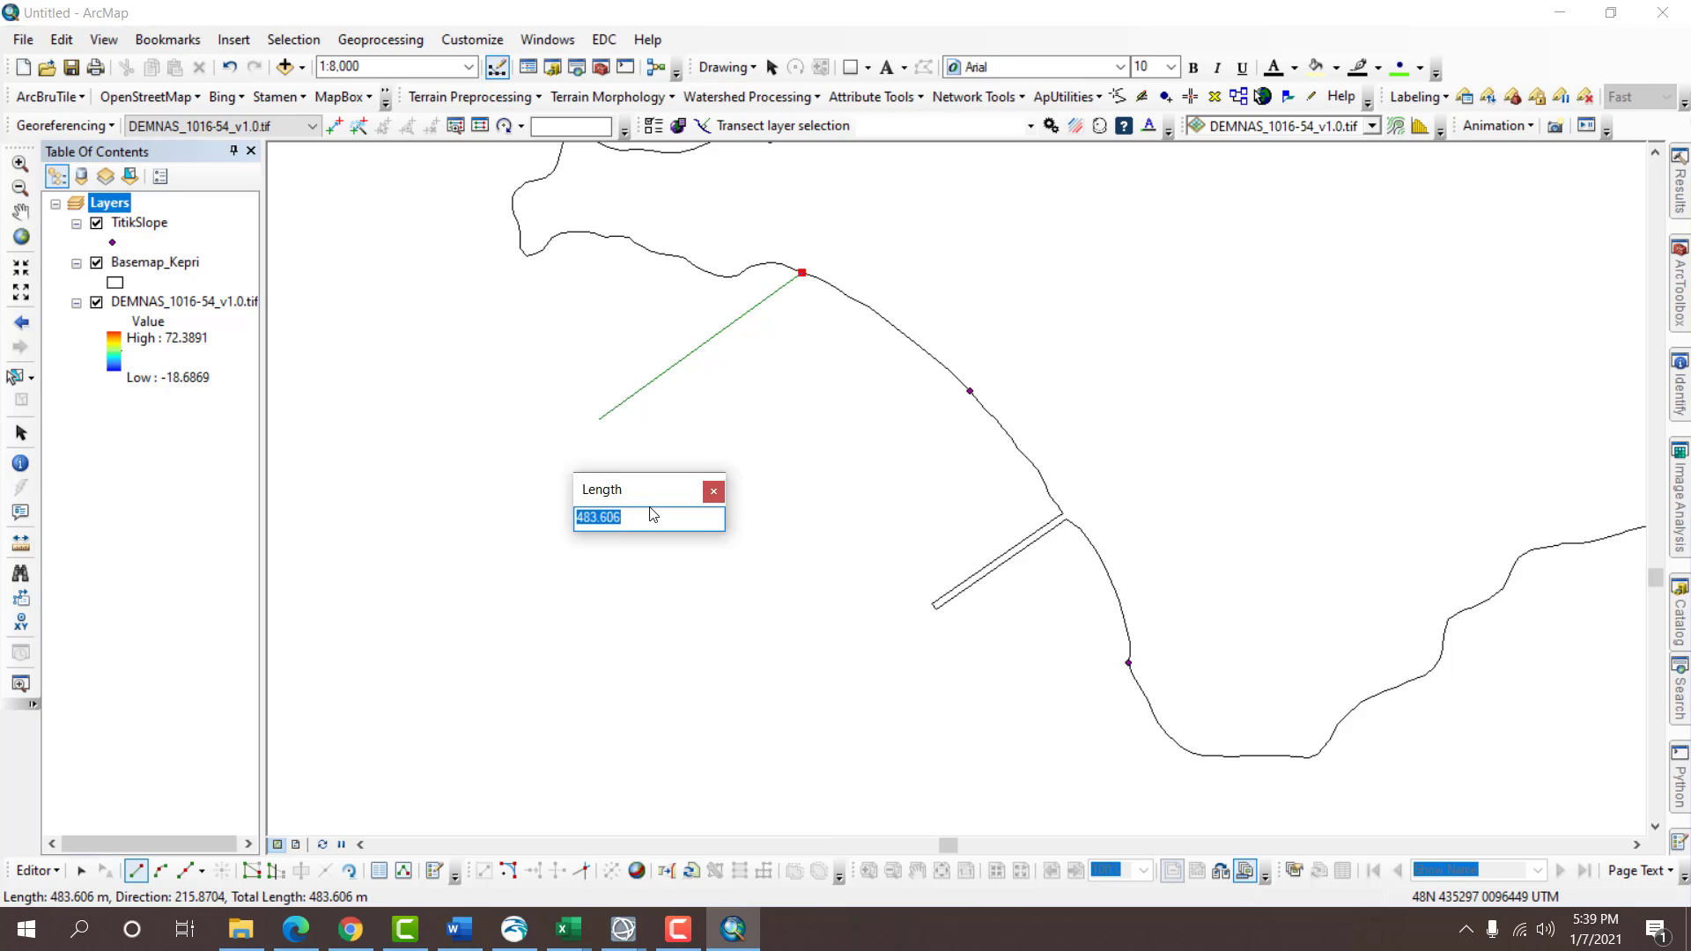
pyautogui.write('100')
pyautogui.press('Return')
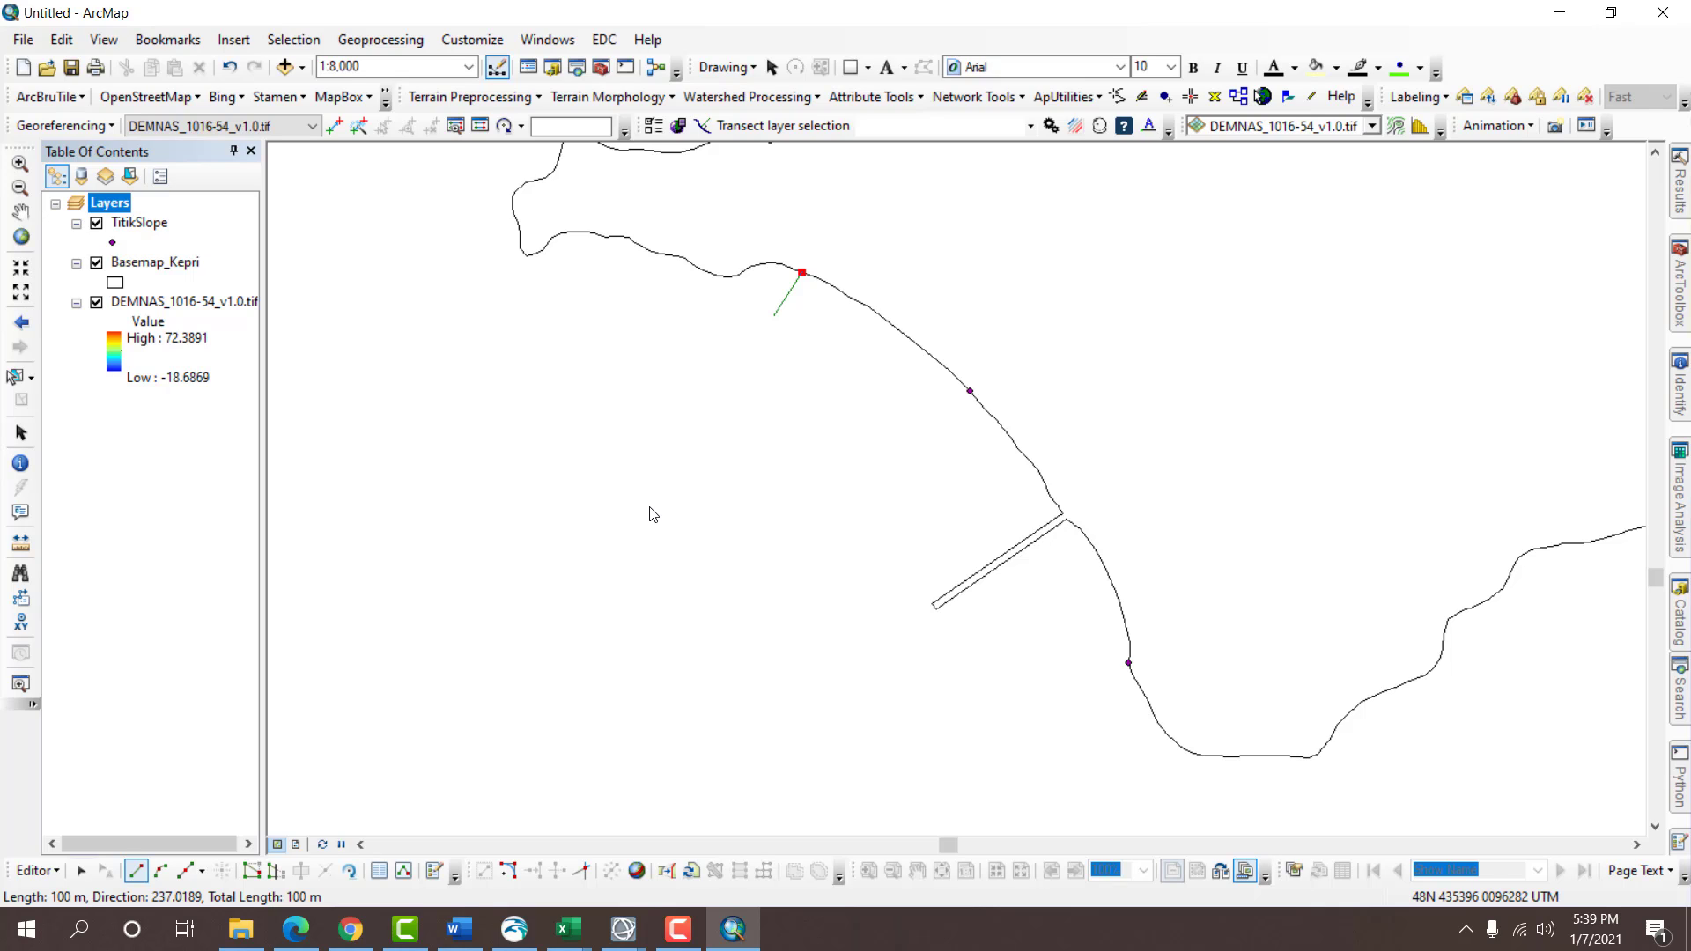
# Switch back to ArcMap, place the 100 m line's end southwest of the northwesternmost coastline point, and finish the sketch.
pyautogui.rightClick(652, 513)
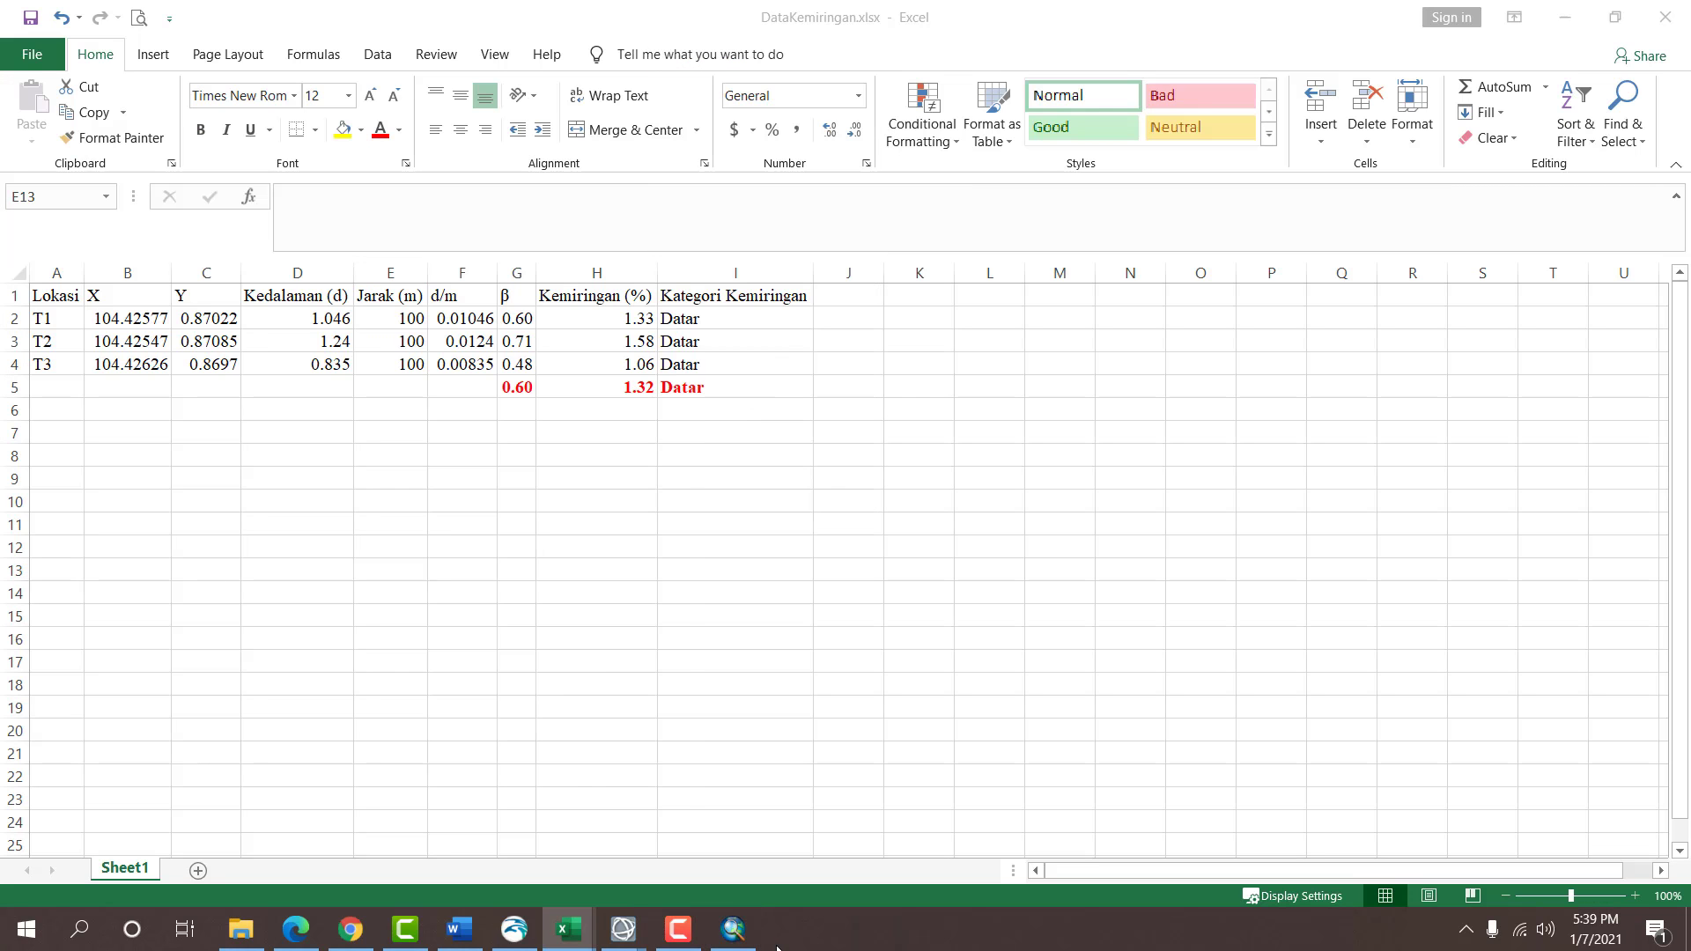
pyautogui.click(734, 926)
pyautogui.rightClick(743, 365)
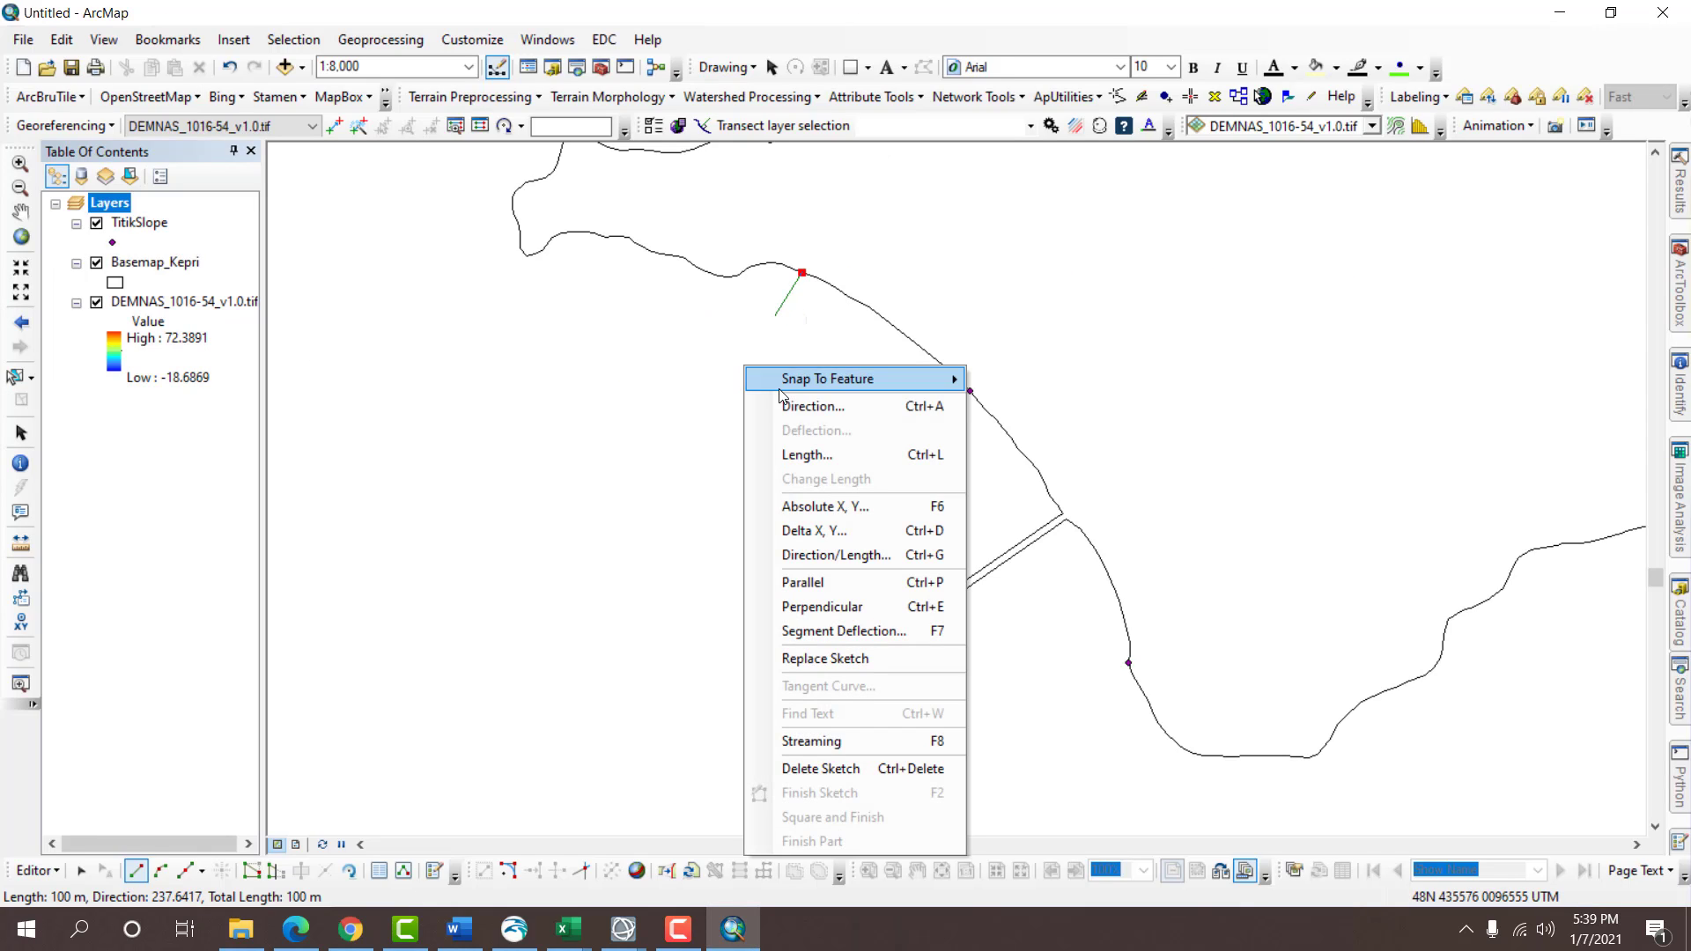
pyautogui.click(810, 454)
pyautogui.click(873, 444)
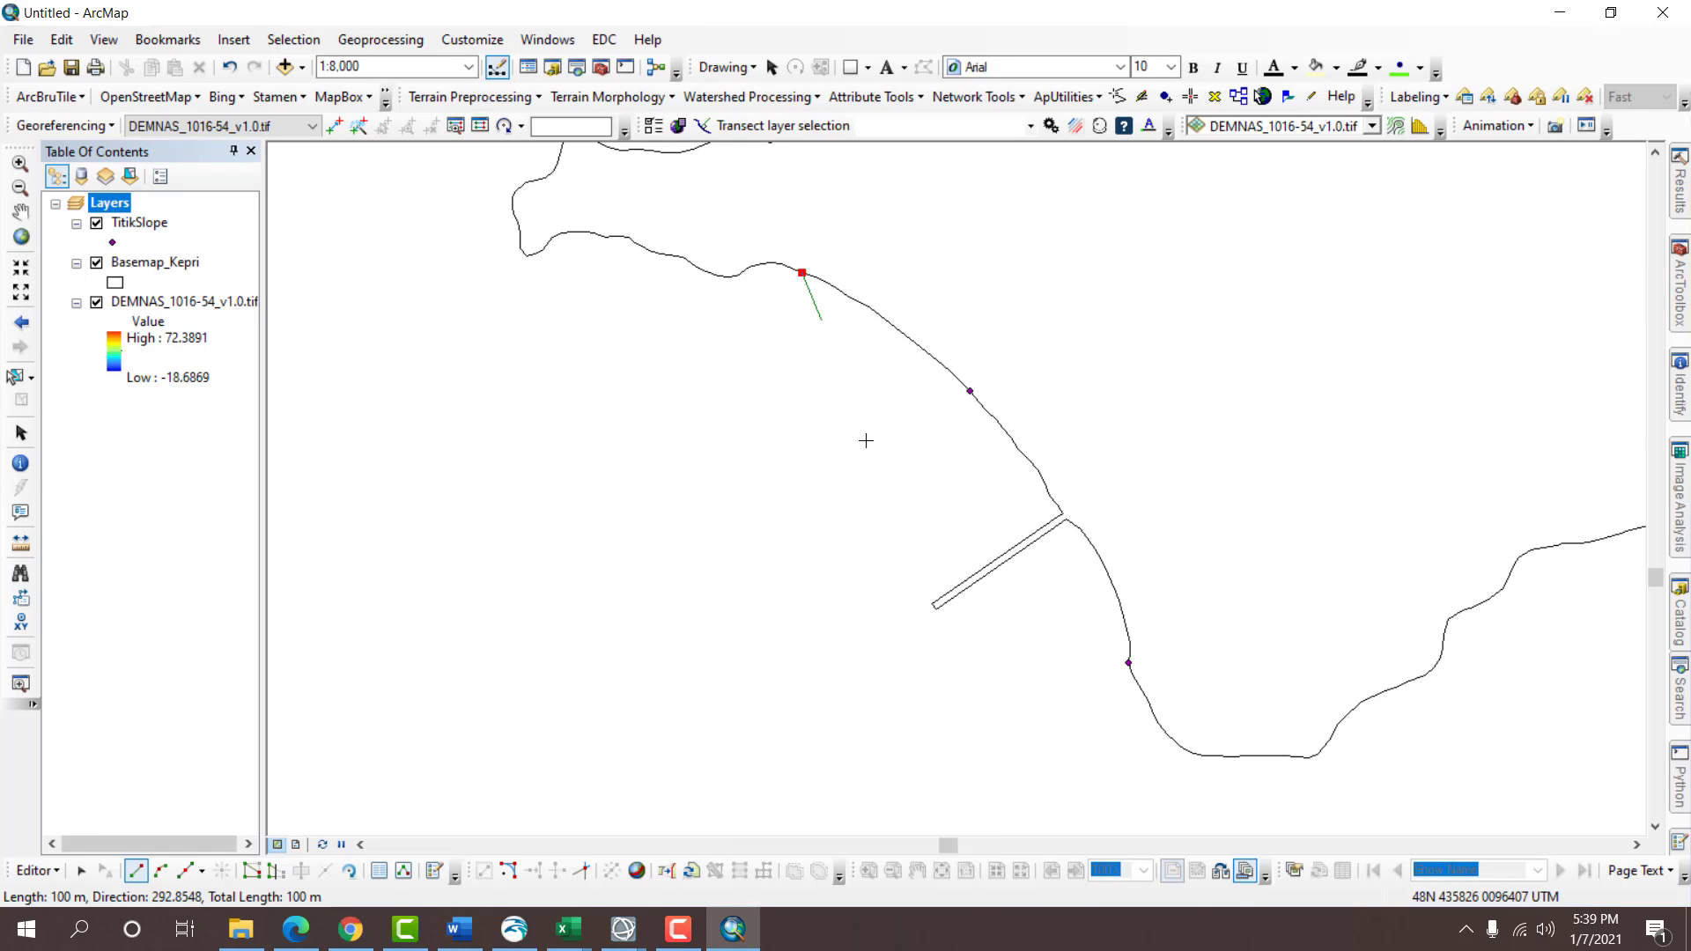
pyautogui.click(723, 374)
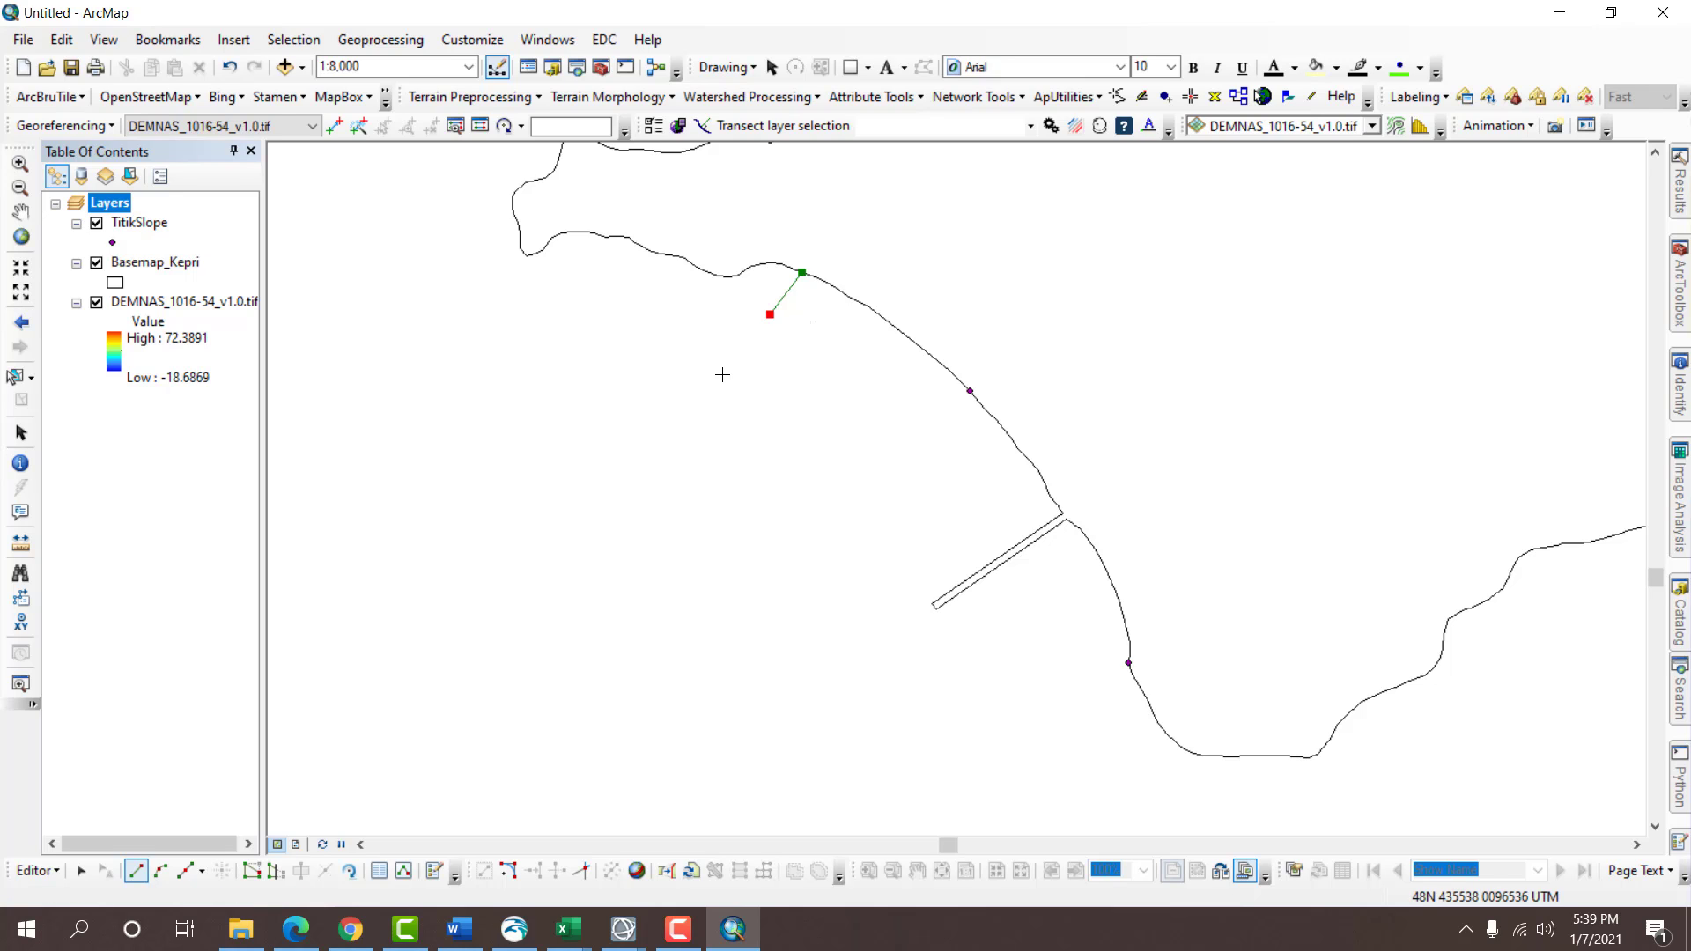
pyautogui.rightClick(722, 374)
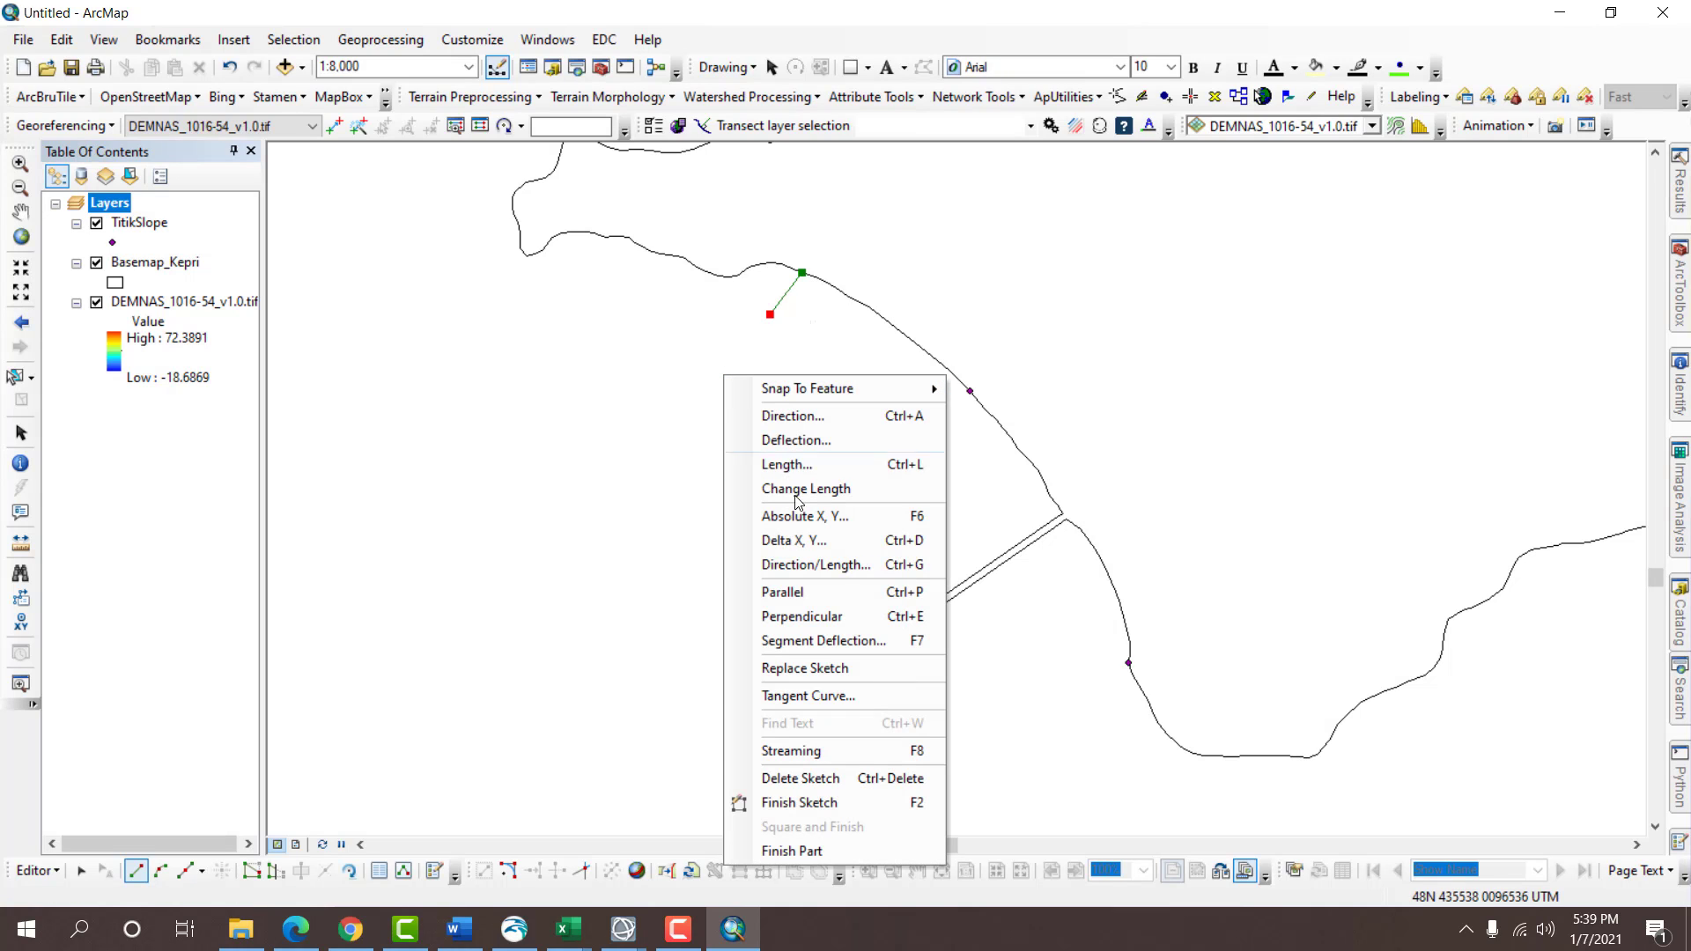
pyautogui.click(812, 798)
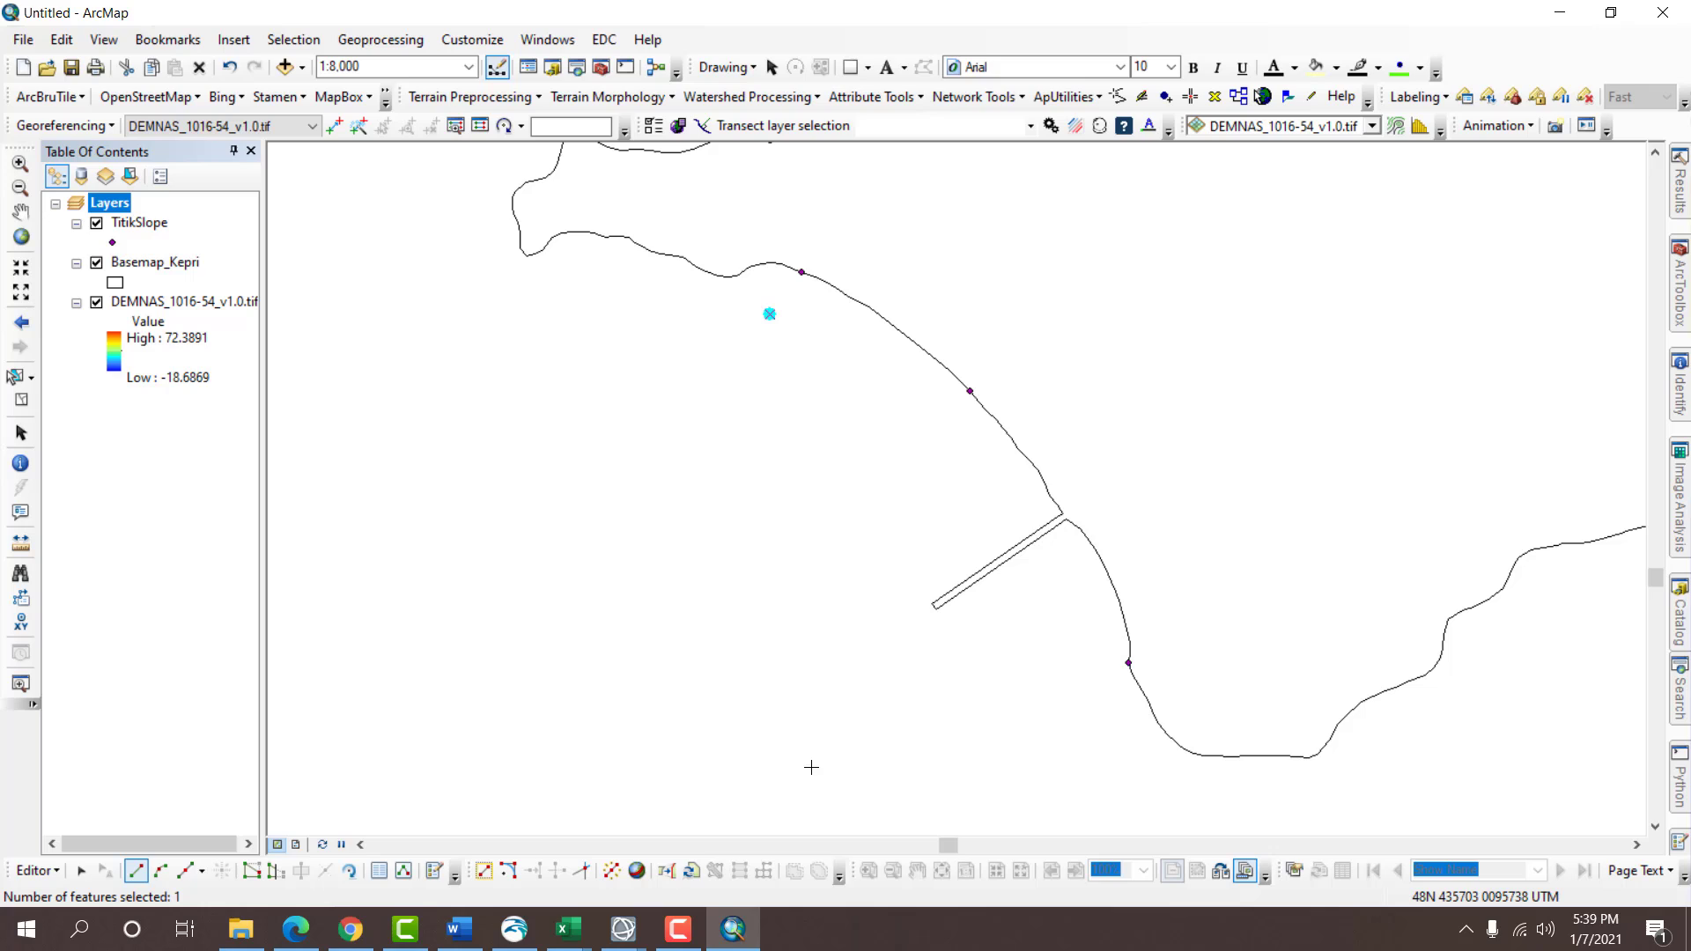
# Create a TitikSlope point at the end of a 100 m line running southwest from the middle coastline point.
pyautogui.click(970, 391)
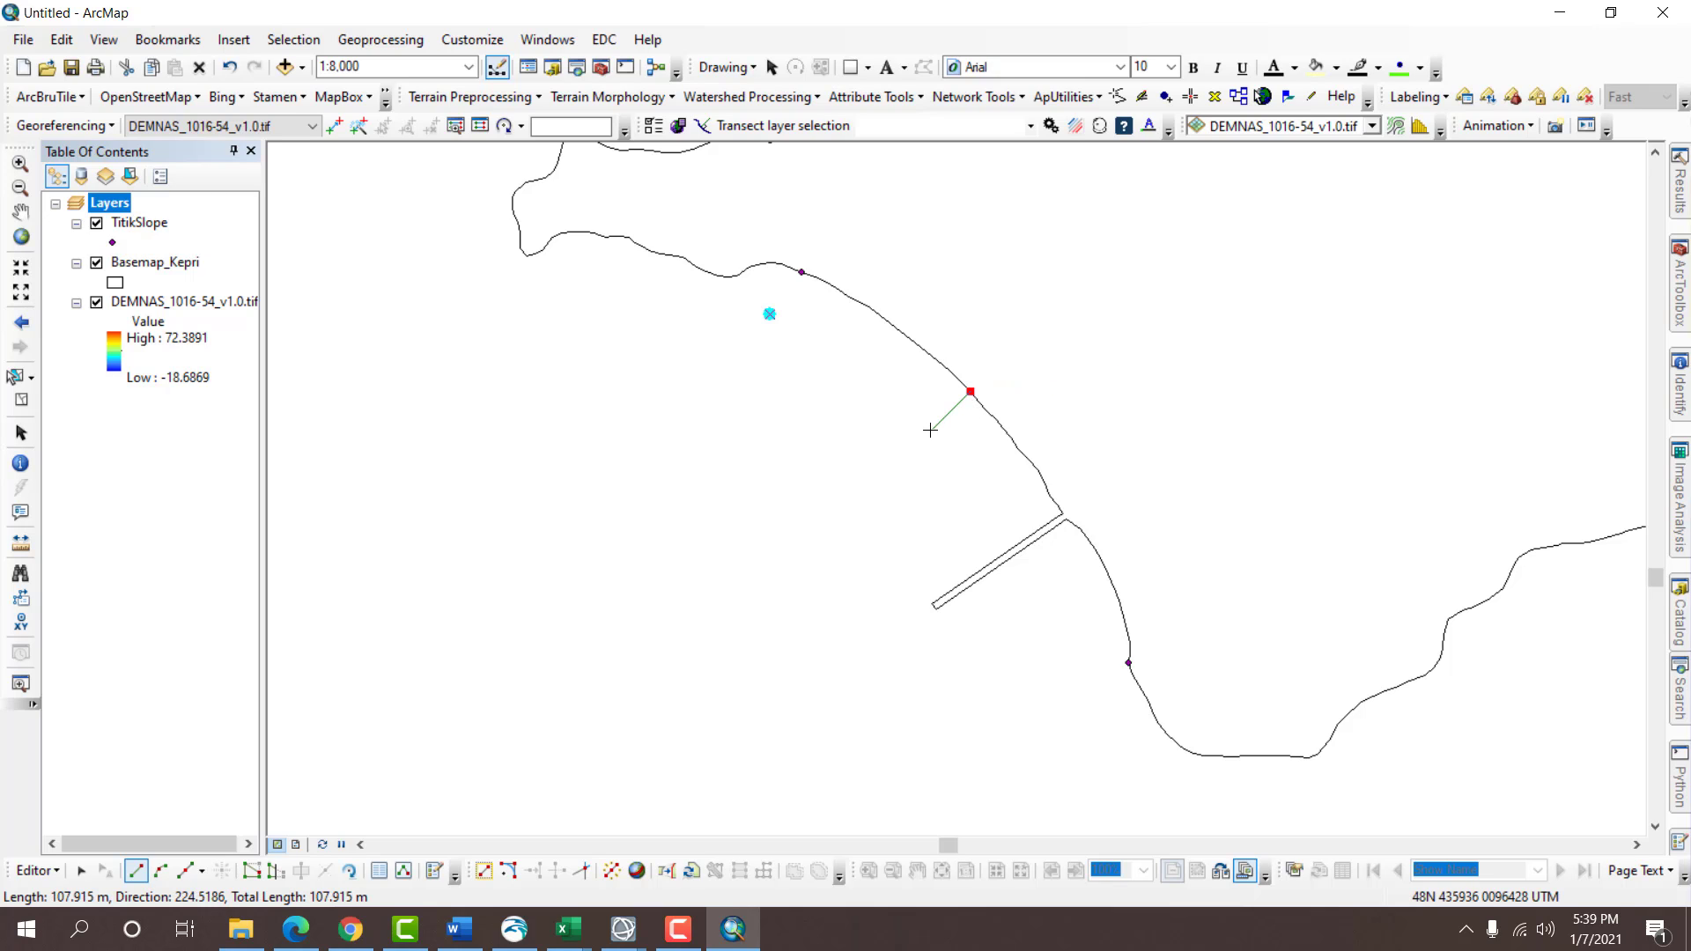
pyautogui.hotkey('ctrl', 'l')
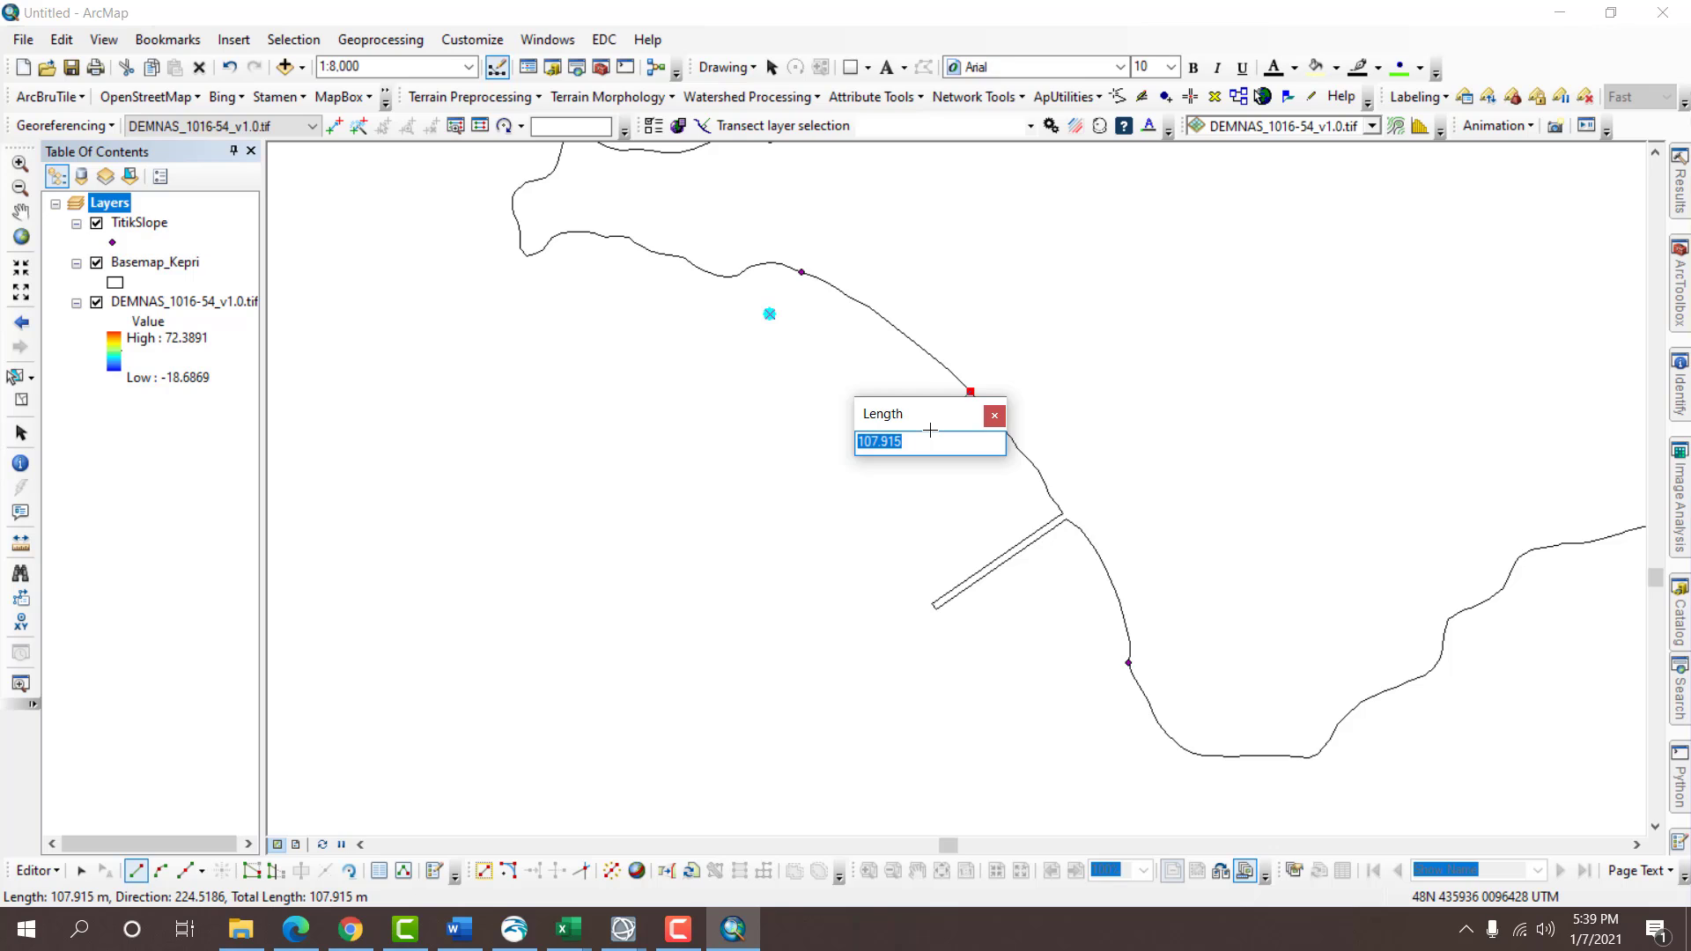
pyautogui.write('100')
pyautogui.press('Return')
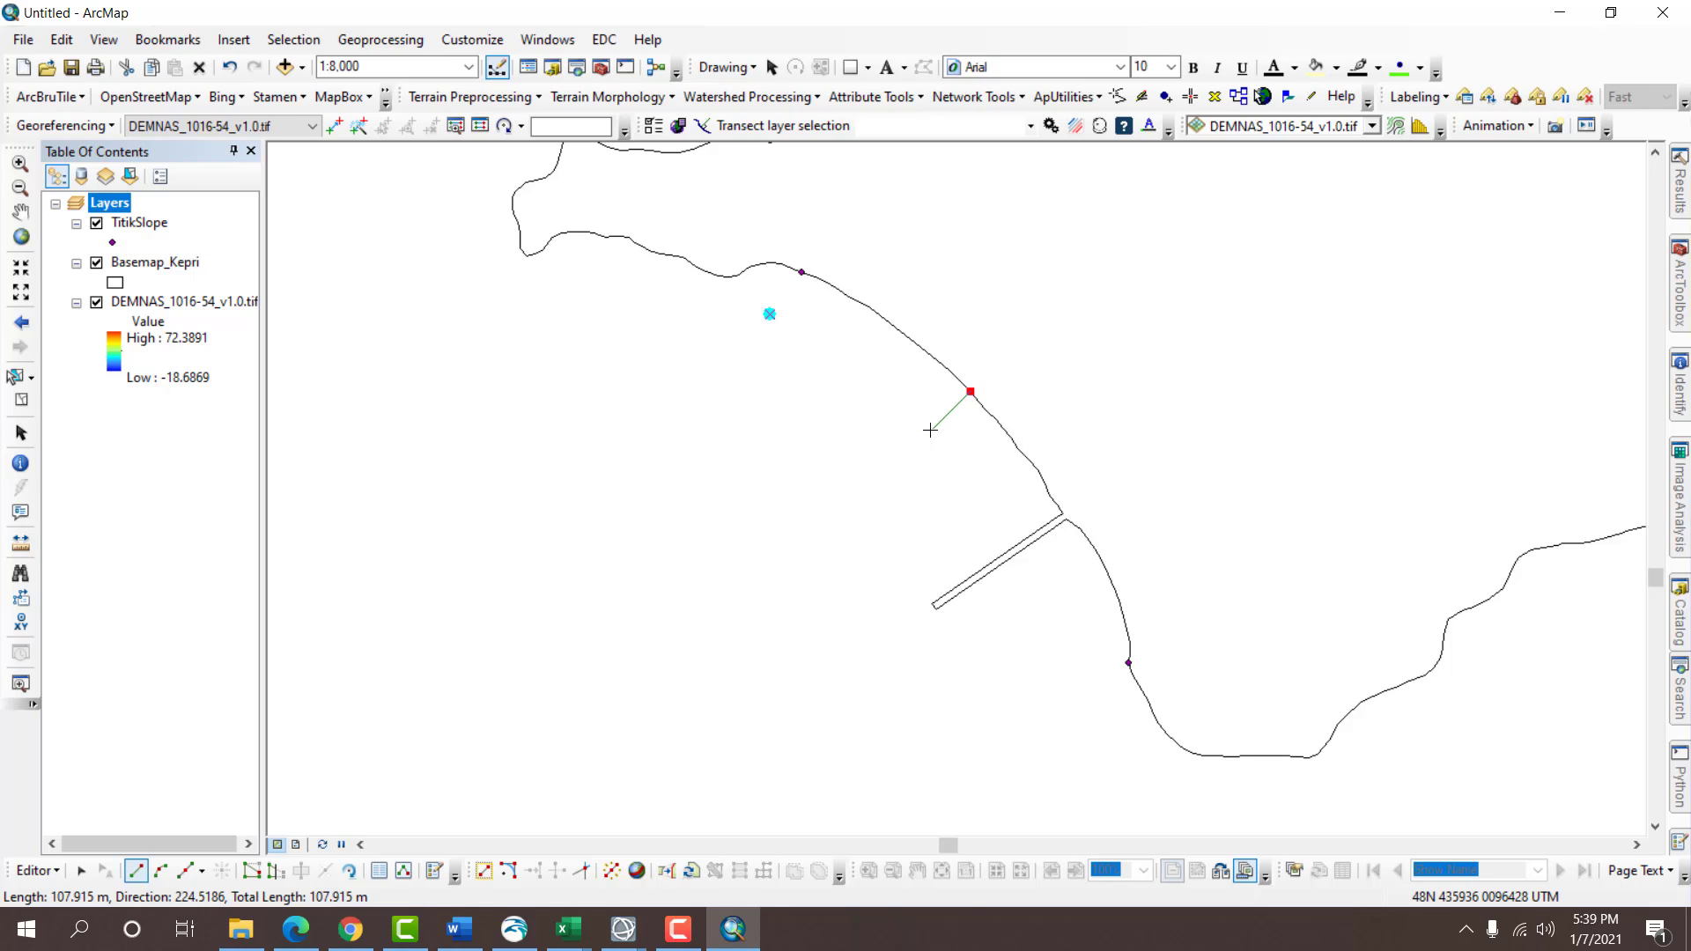
pyautogui.click(930, 429)
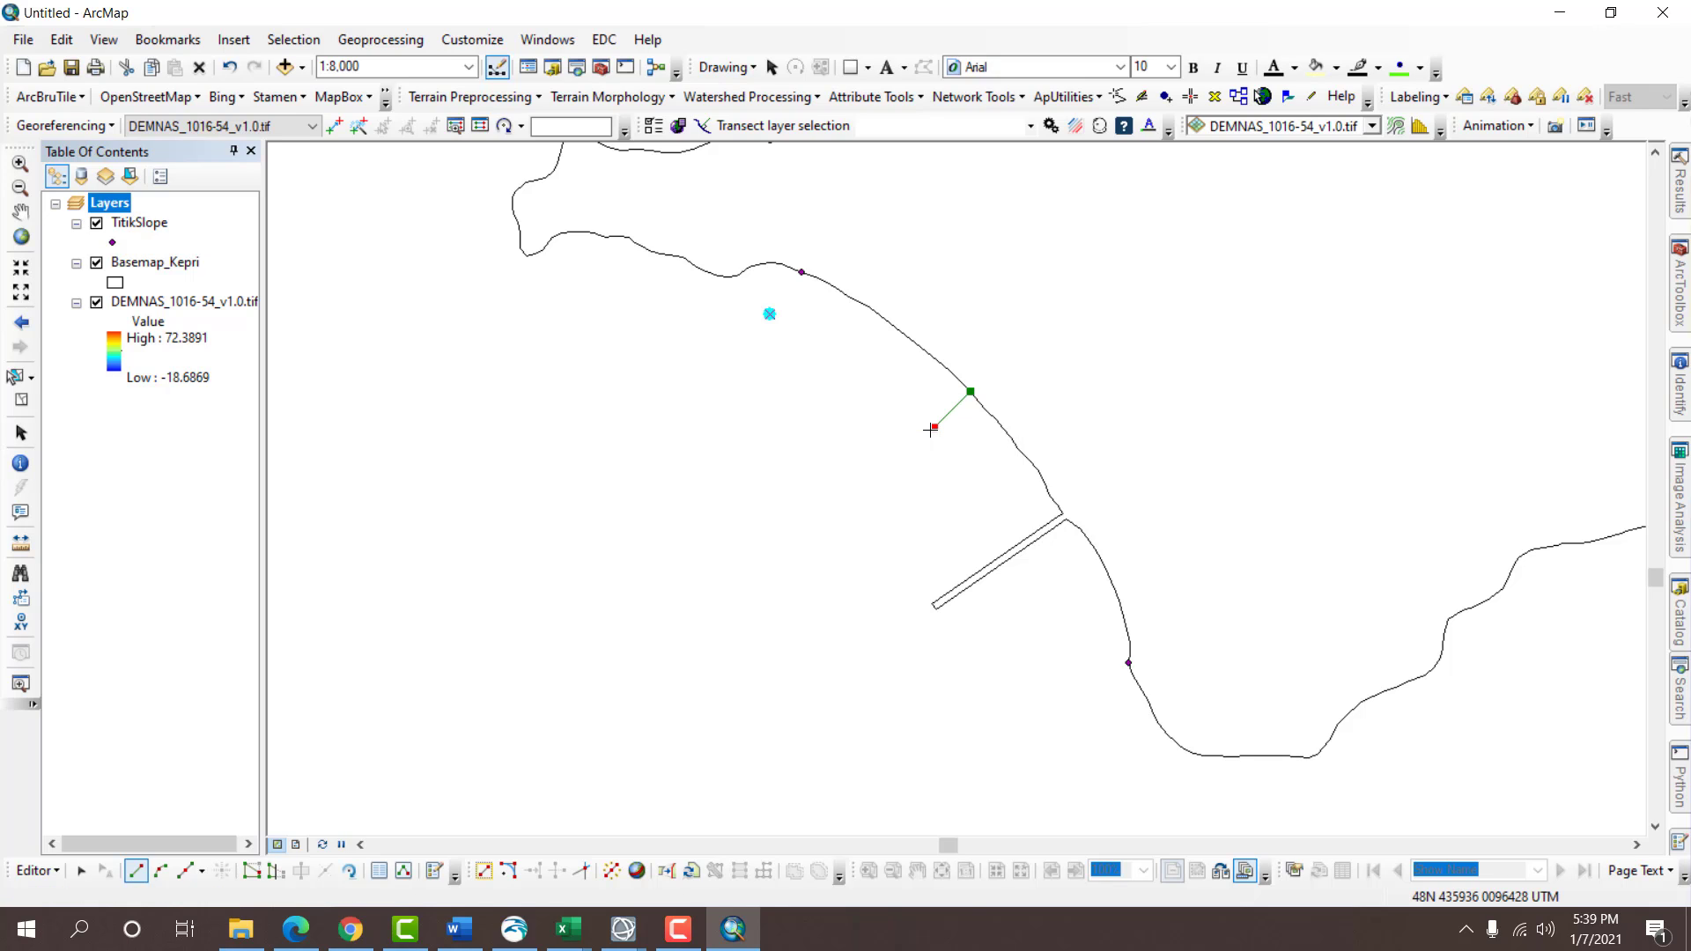
pyautogui.rightClick(930, 430)
pyautogui.click(1013, 829)
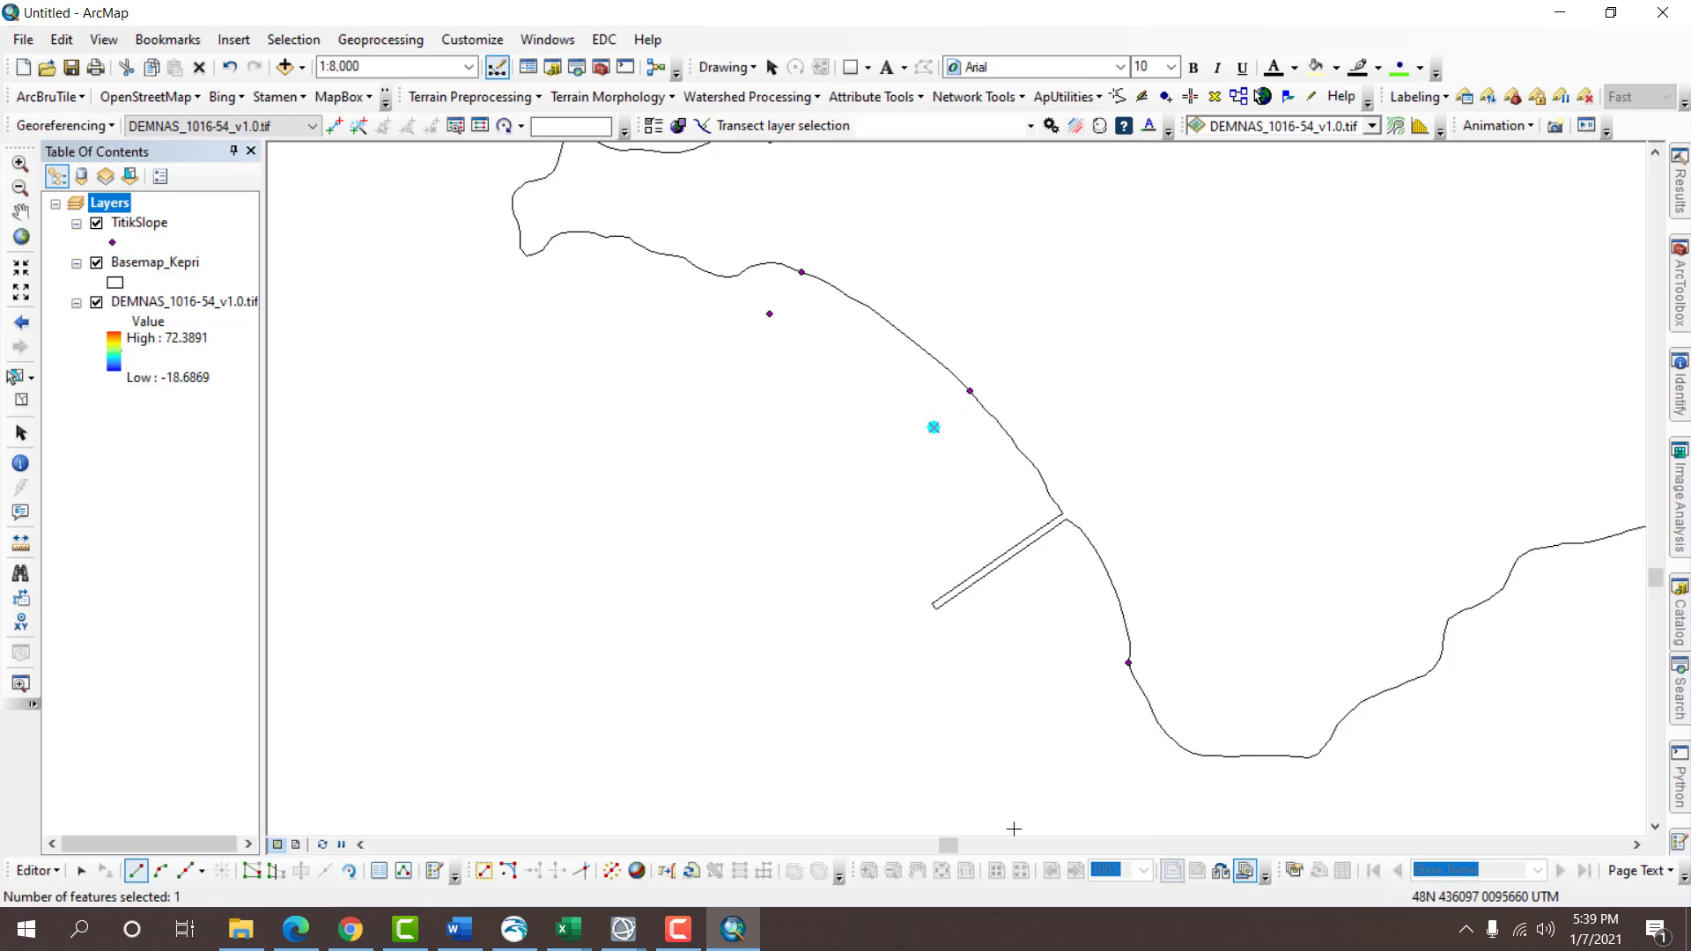
# Create a TitikSlope point at the end of a 100 m line running west-southwest from the coastline point south of the pier.
pyautogui.click(1127, 664)
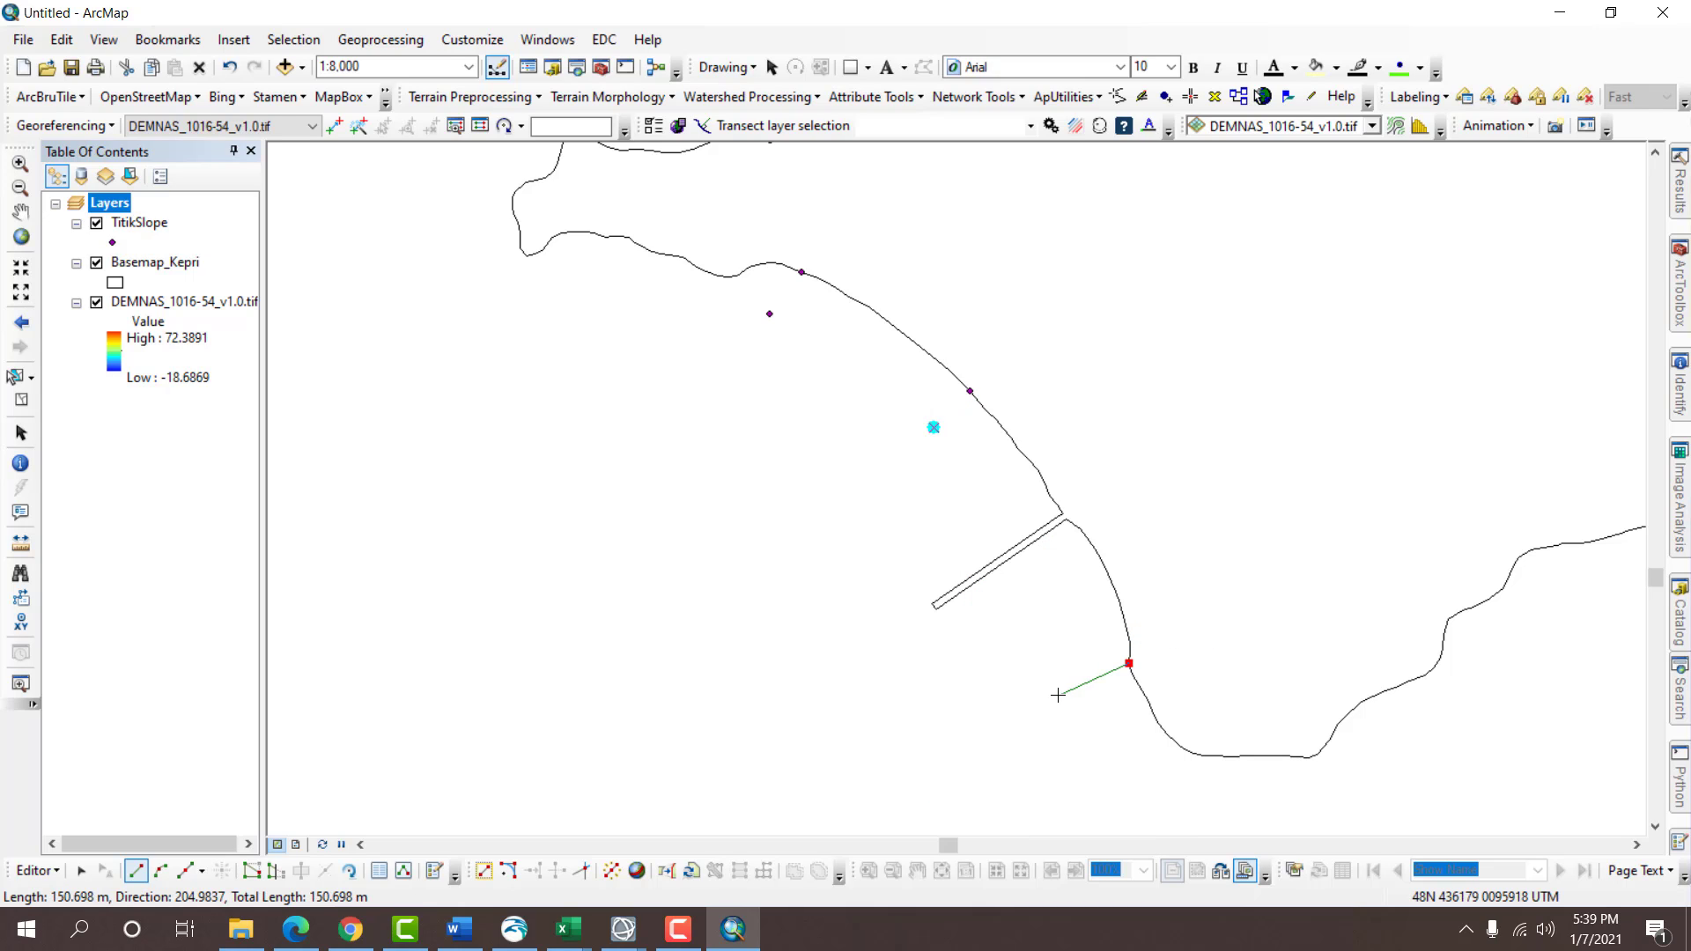
pyautogui.hotkey('ctrl', 'l')
pyautogui.write('100')
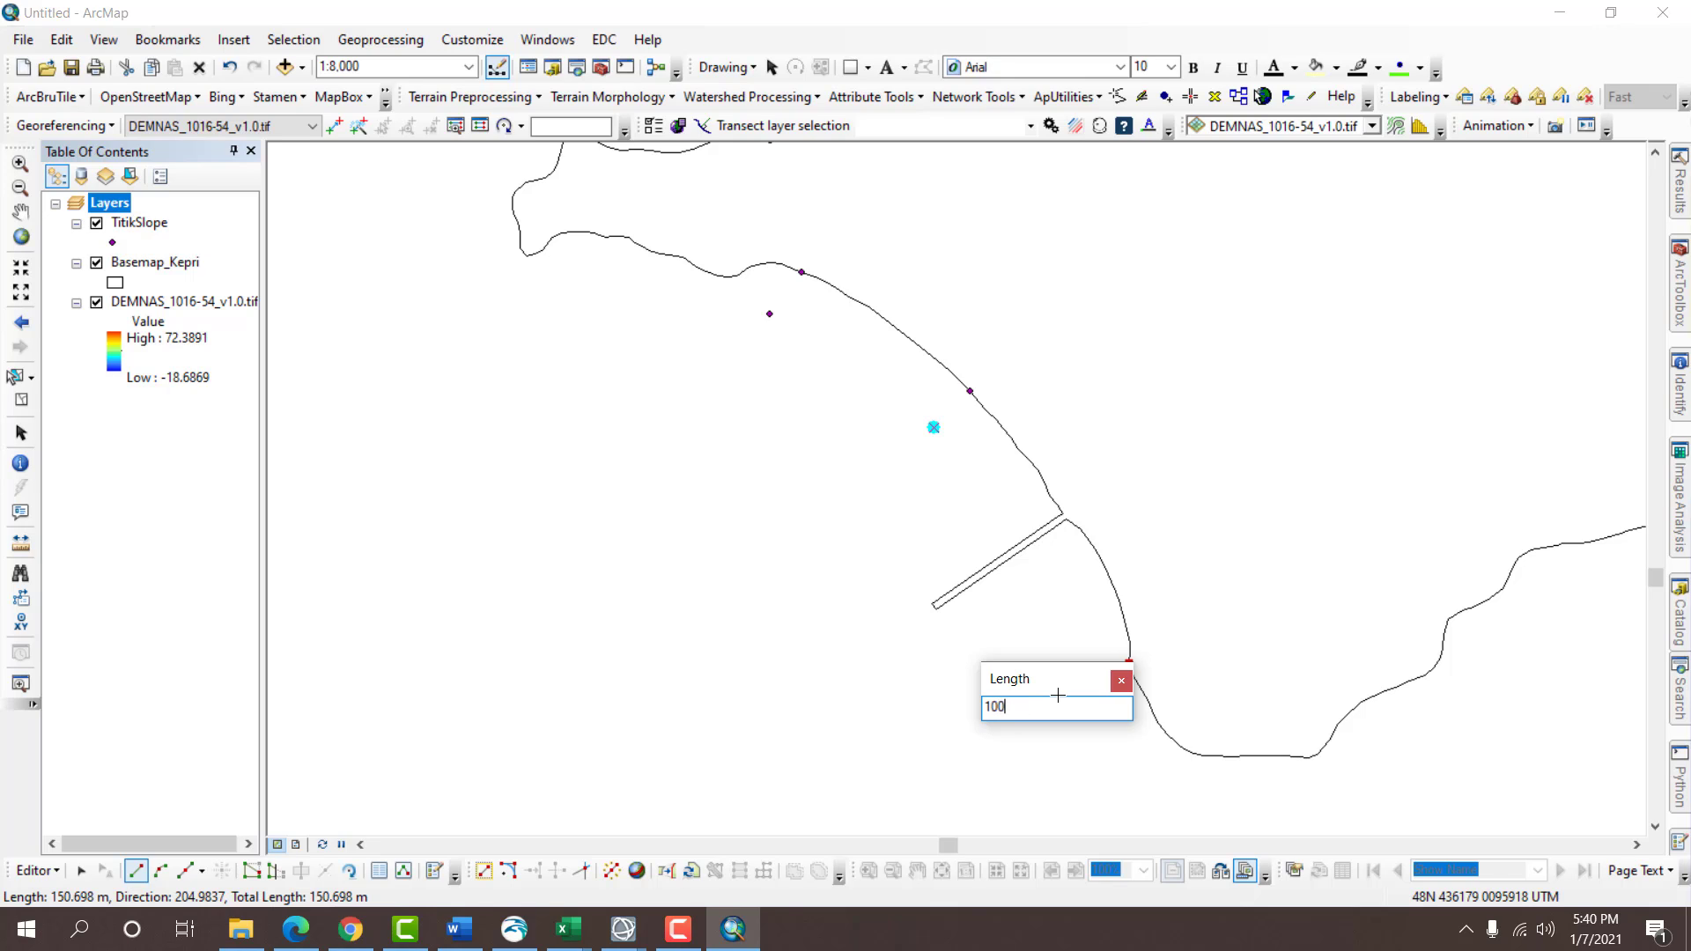
pyautogui.press('Return')
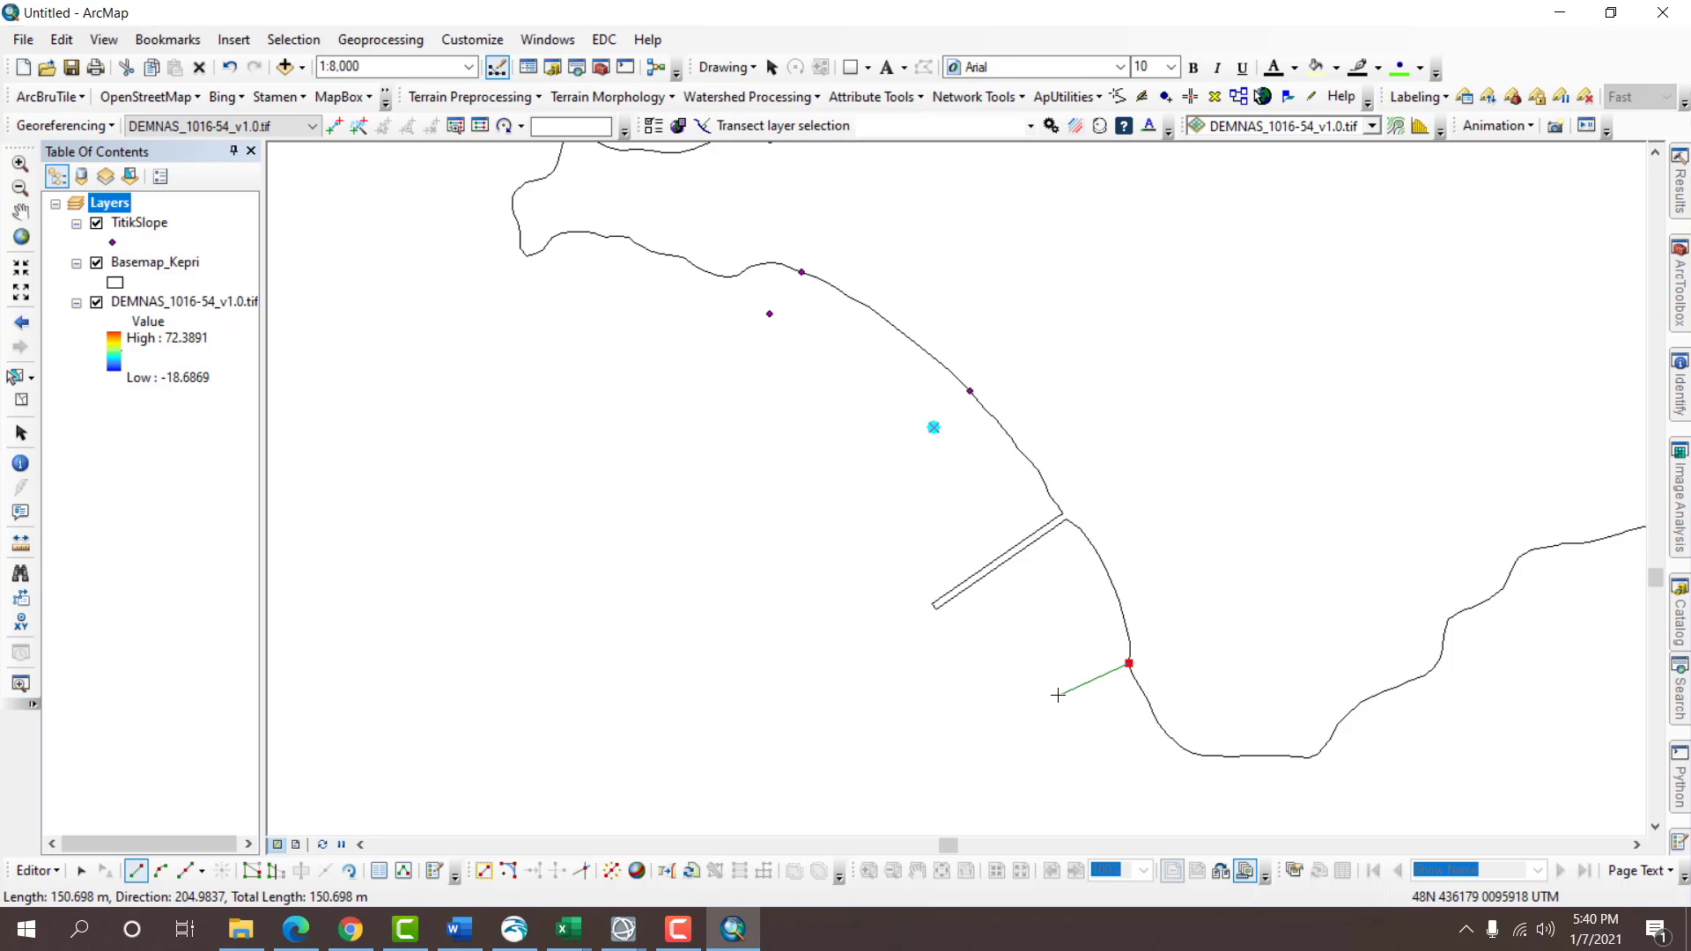
pyautogui.click(1060, 694)
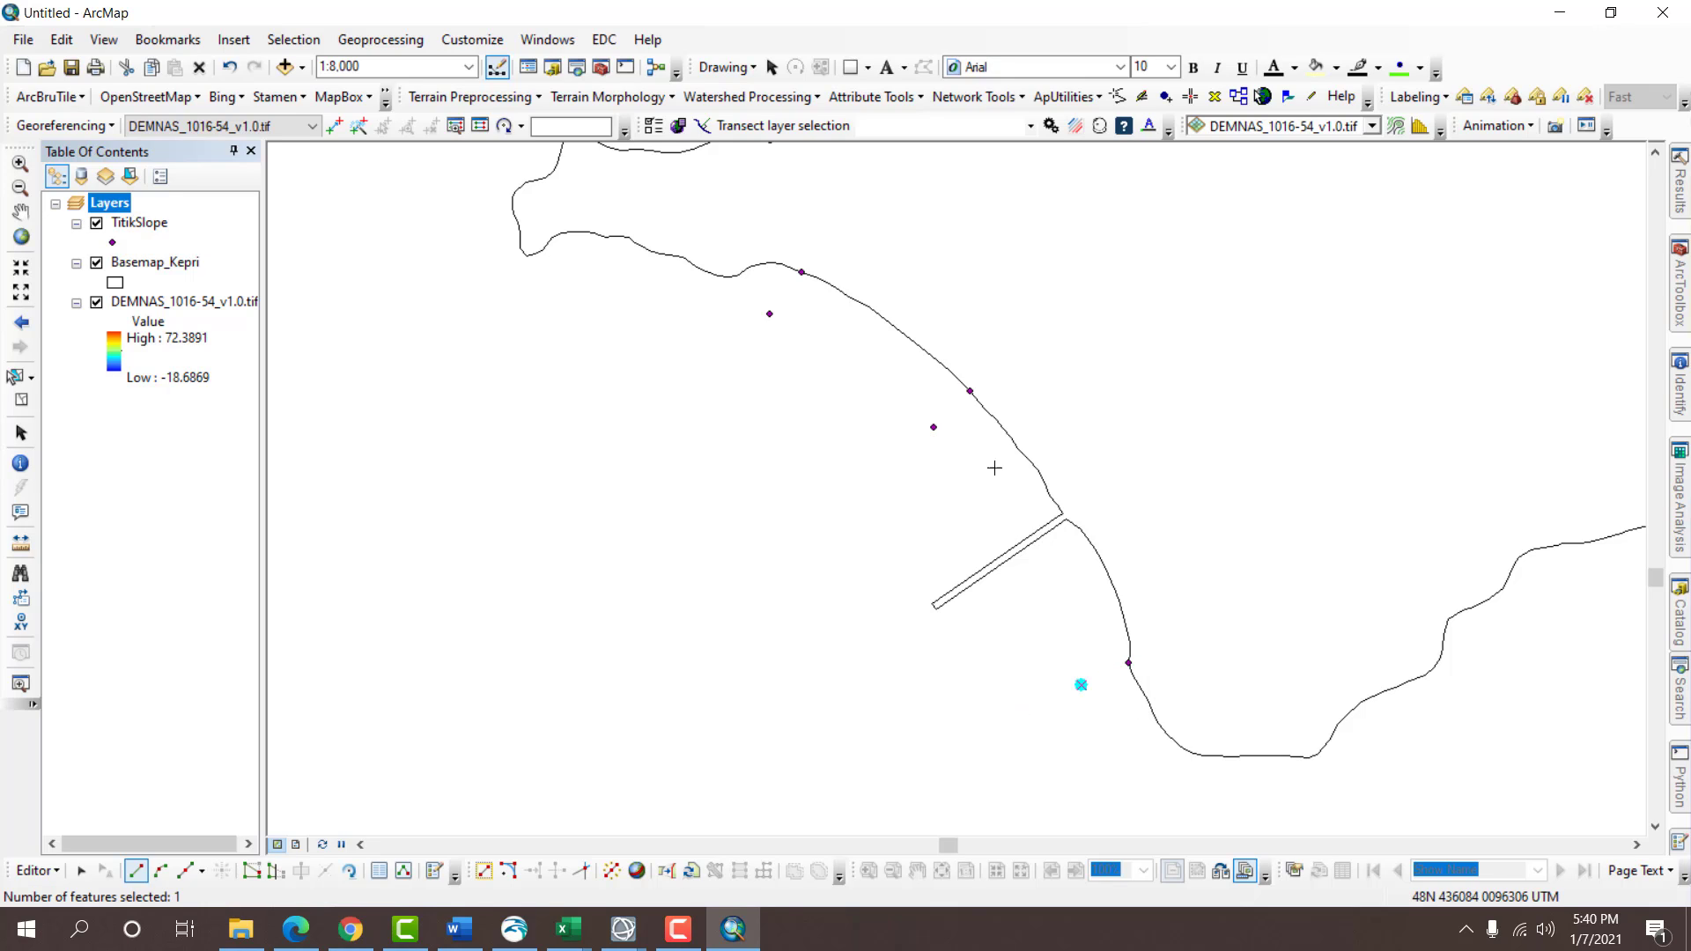
# Stop editing TitikSlope and save the edits.
pyautogui.click(39, 871)
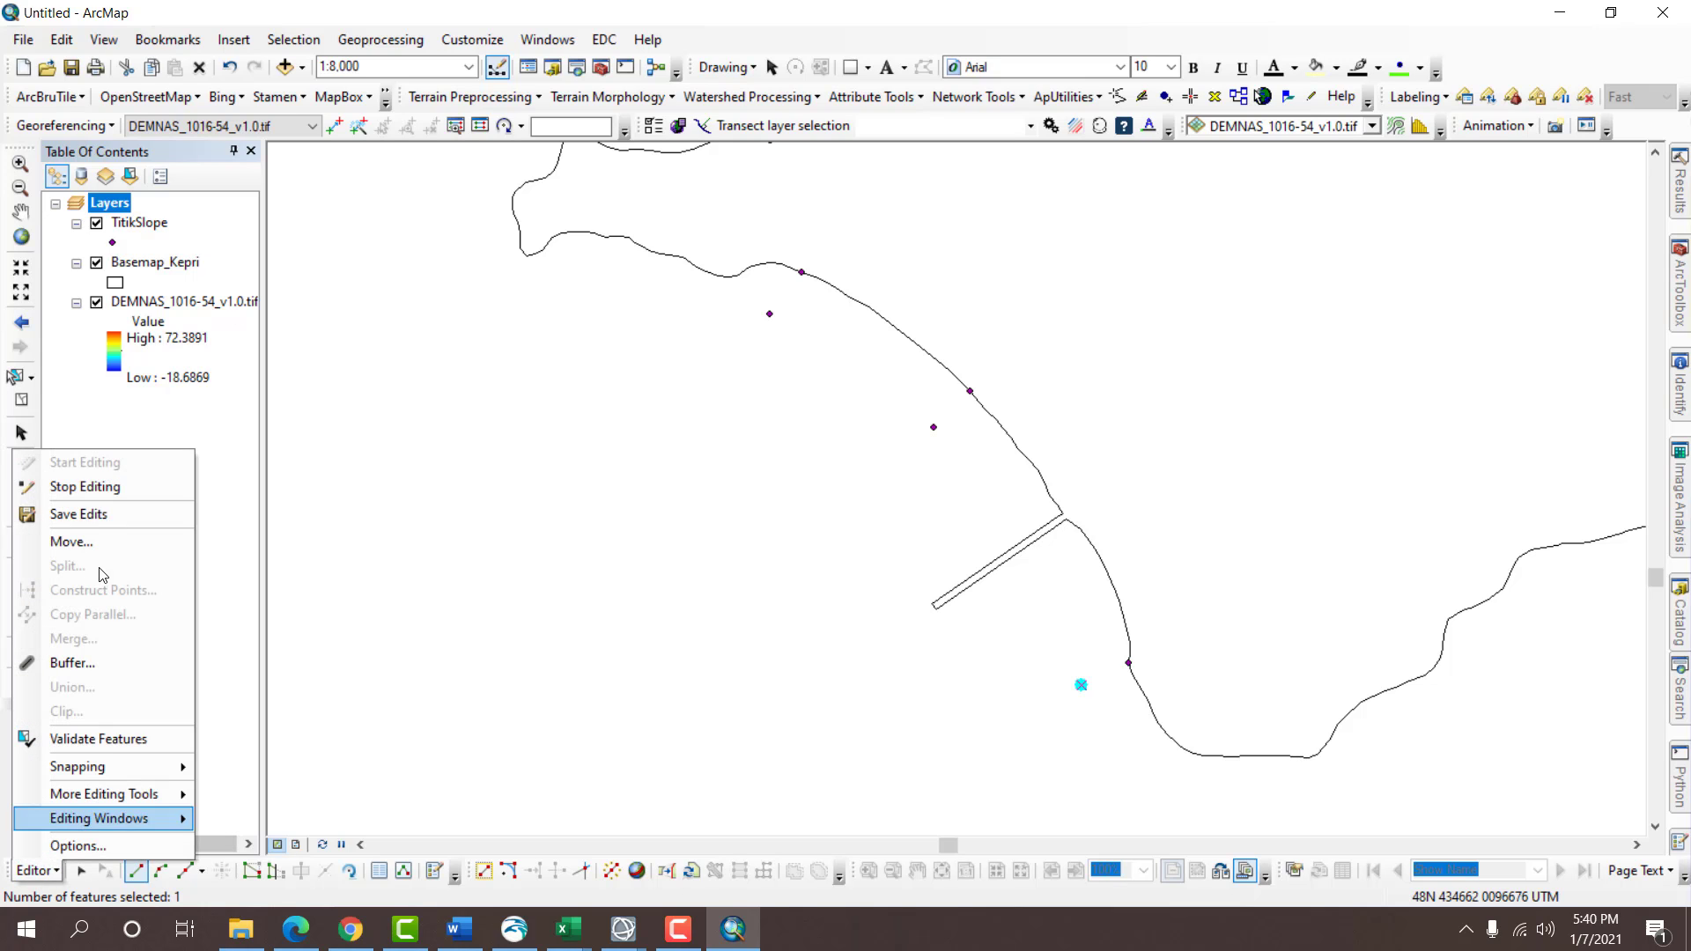
pyautogui.click(85, 484)
pyautogui.click(752, 530)
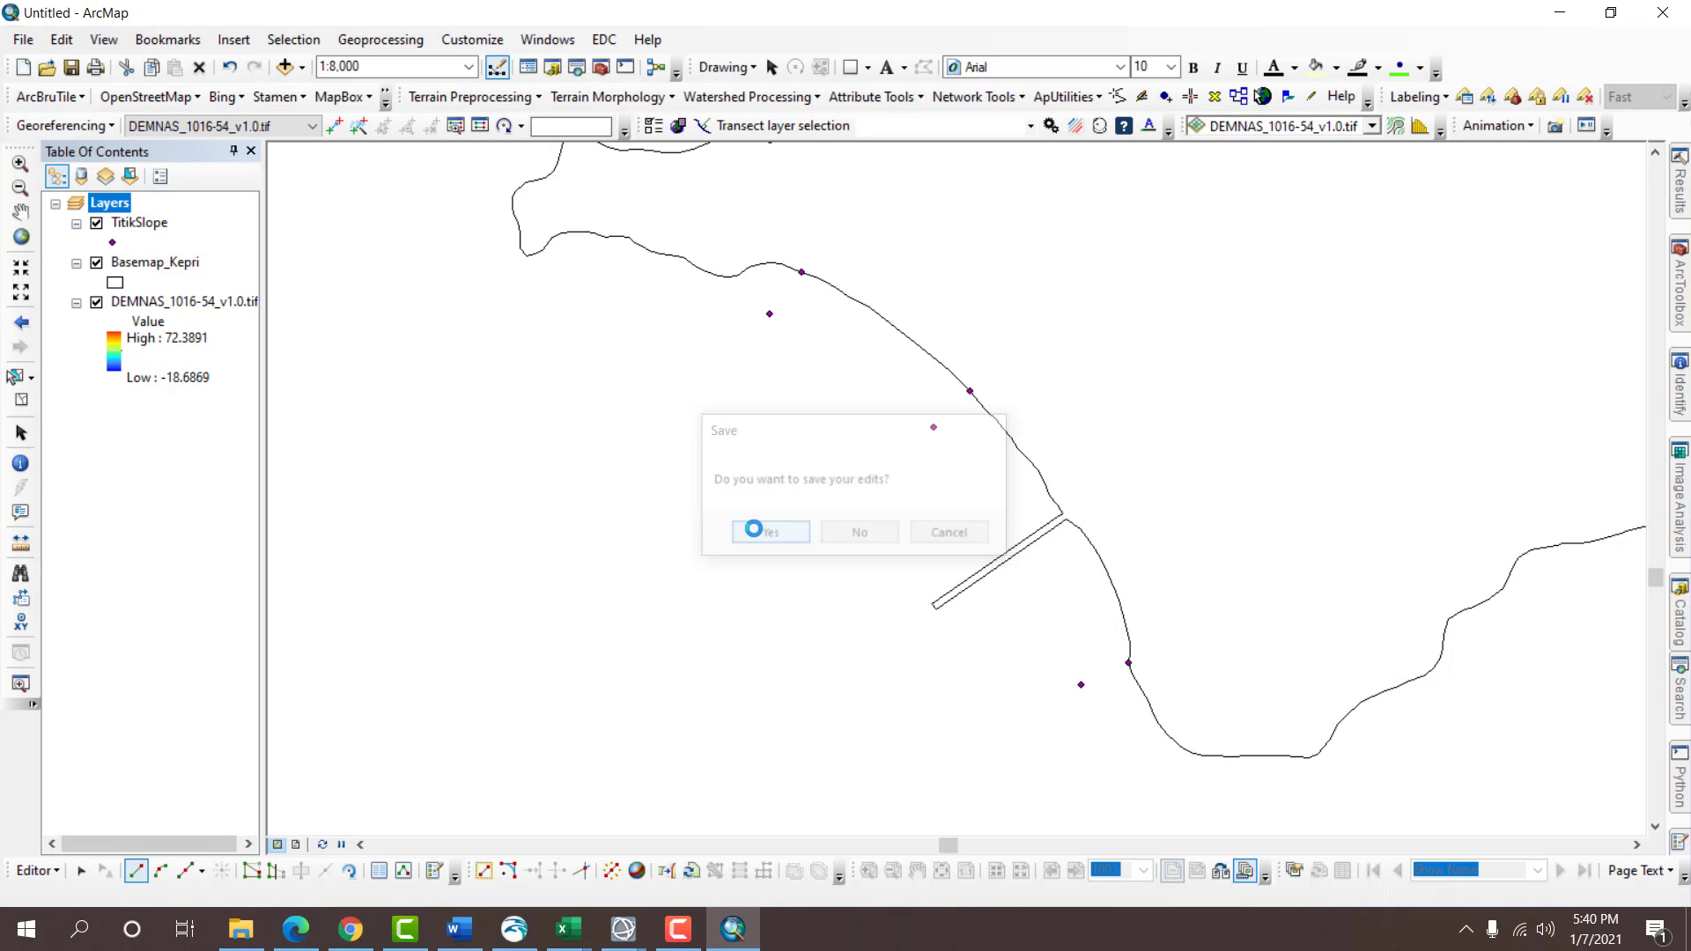
pyautogui.scroll(-1, 951, 276)
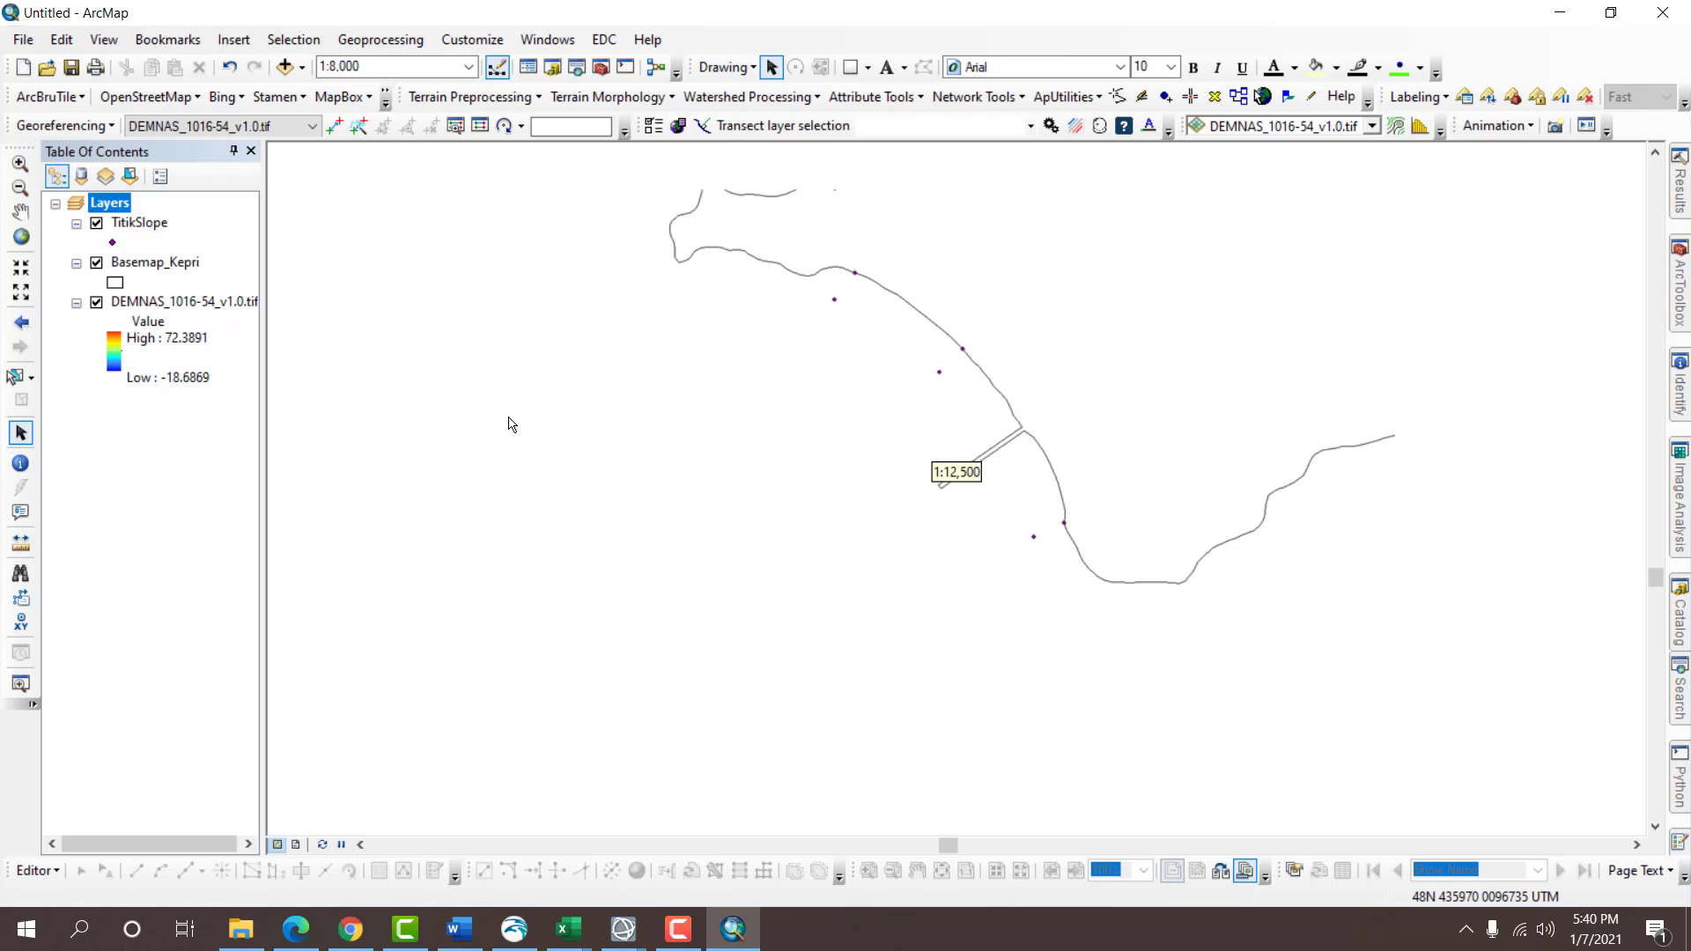
# Set the data frame's coordinate system to WGS 1984 and view the DEM around the TitikSlope points.
pyautogui.scroll(-1, 509, 425)
pyautogui.rightClick(555, 351)
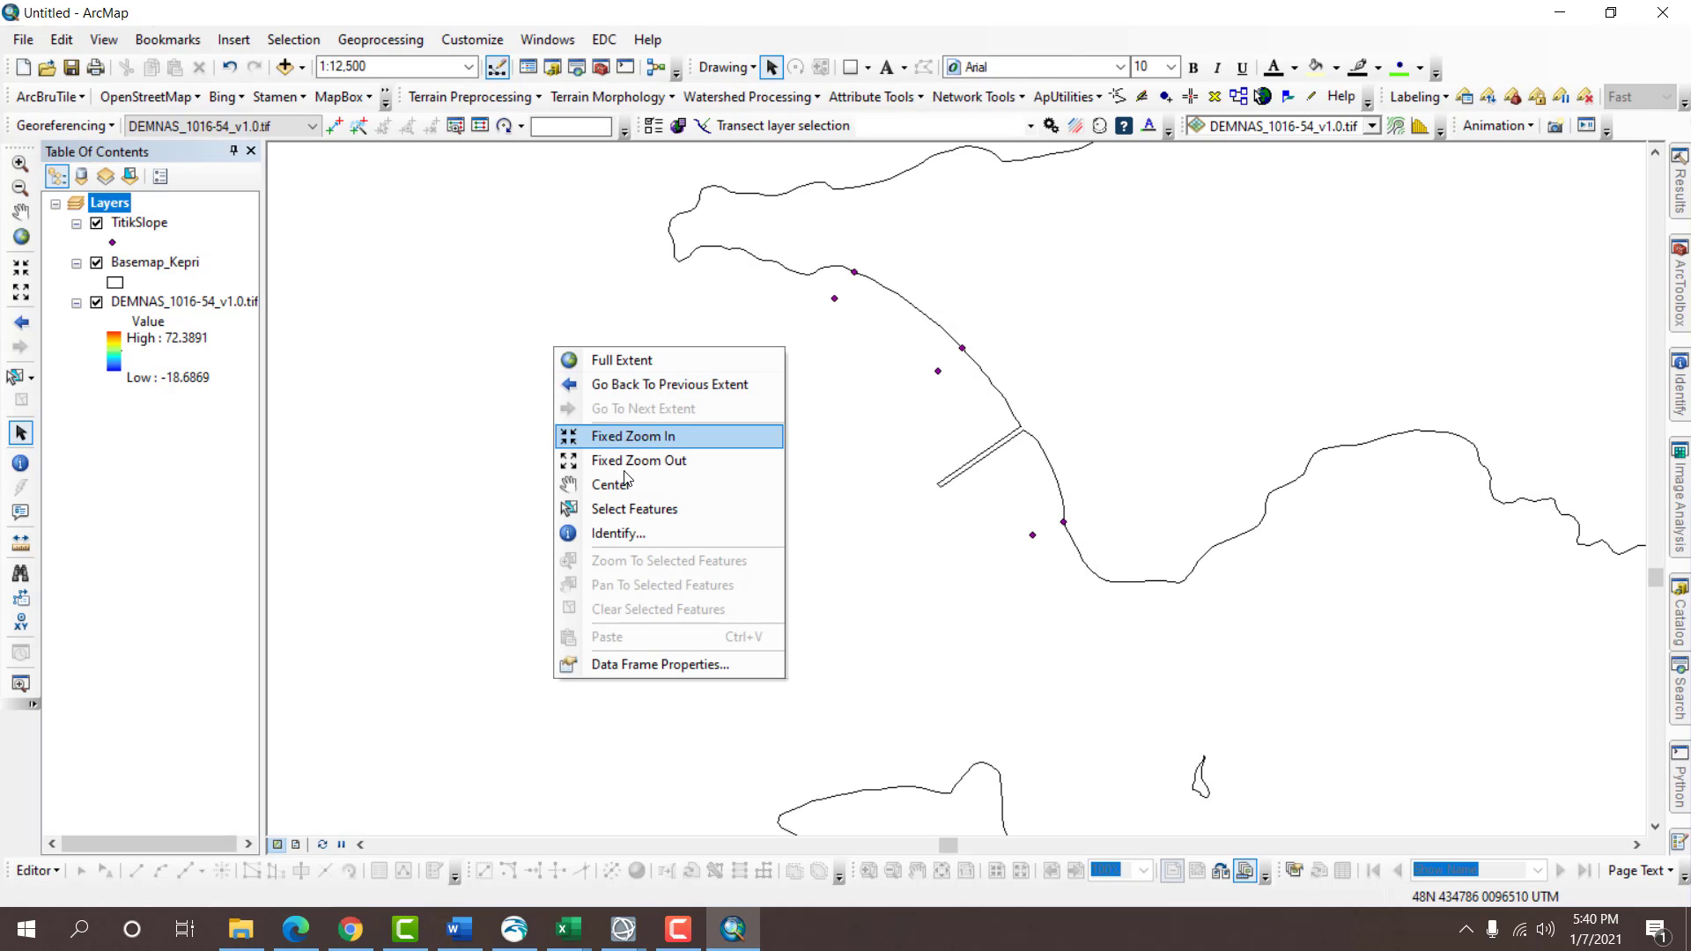
pyautogui.click(648, 664)
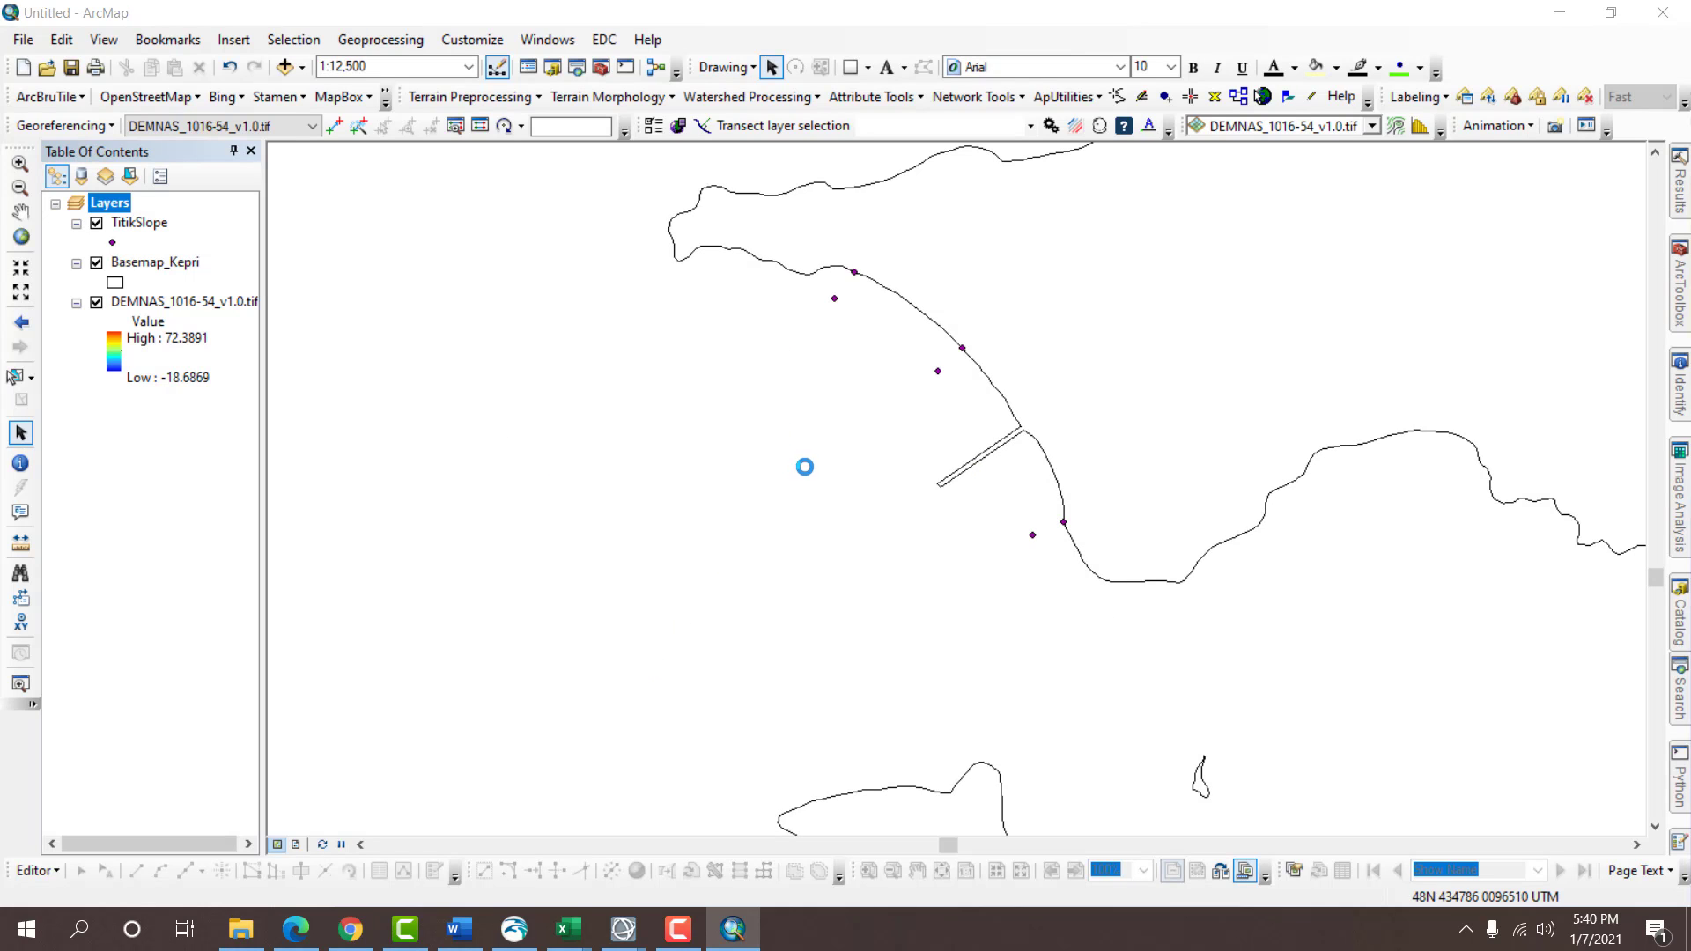
pyautogui.click(711, 280)
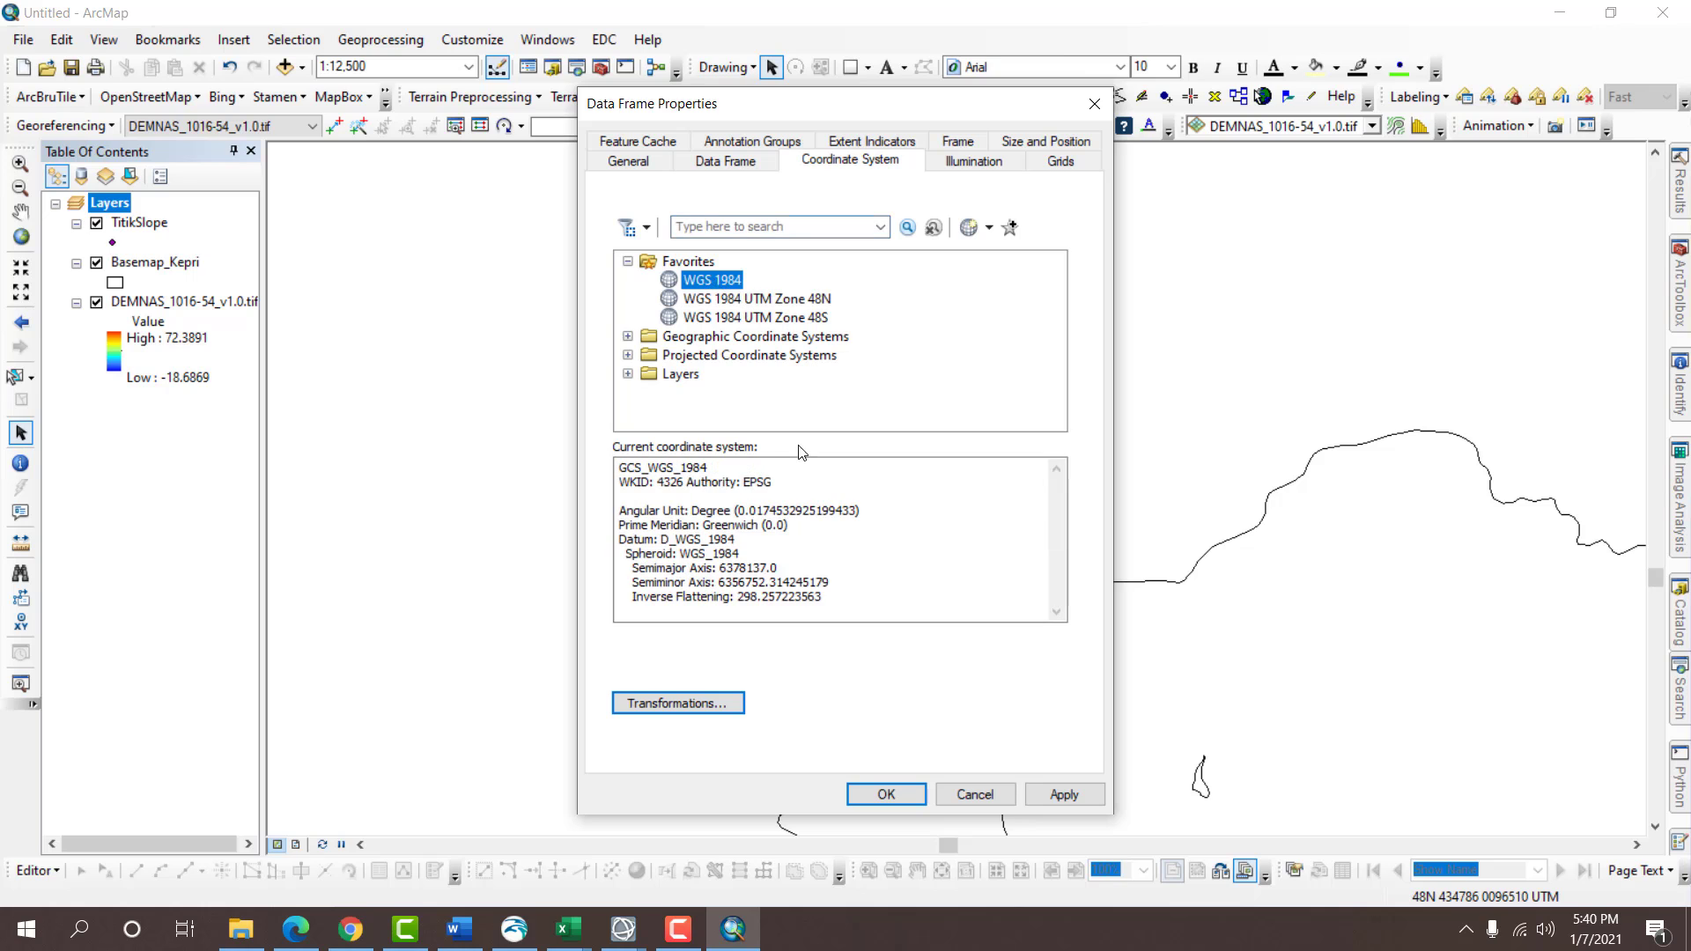
pyautogui.click(887, 795)
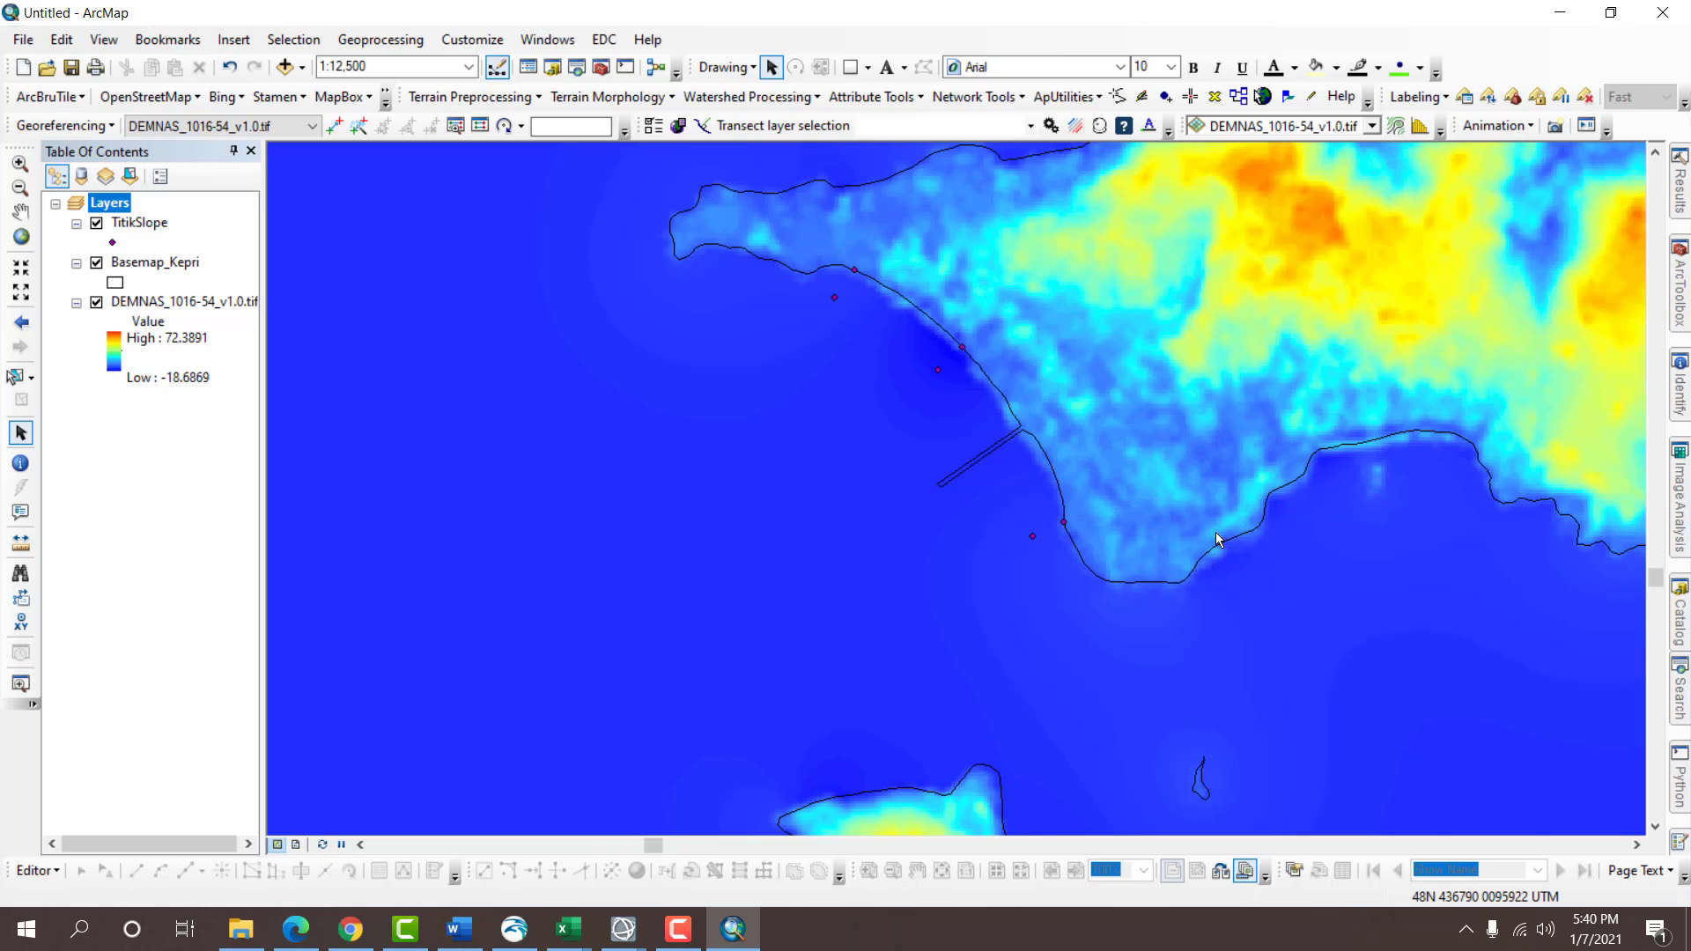
pyautogui.scroll(-3, 1202, 511)
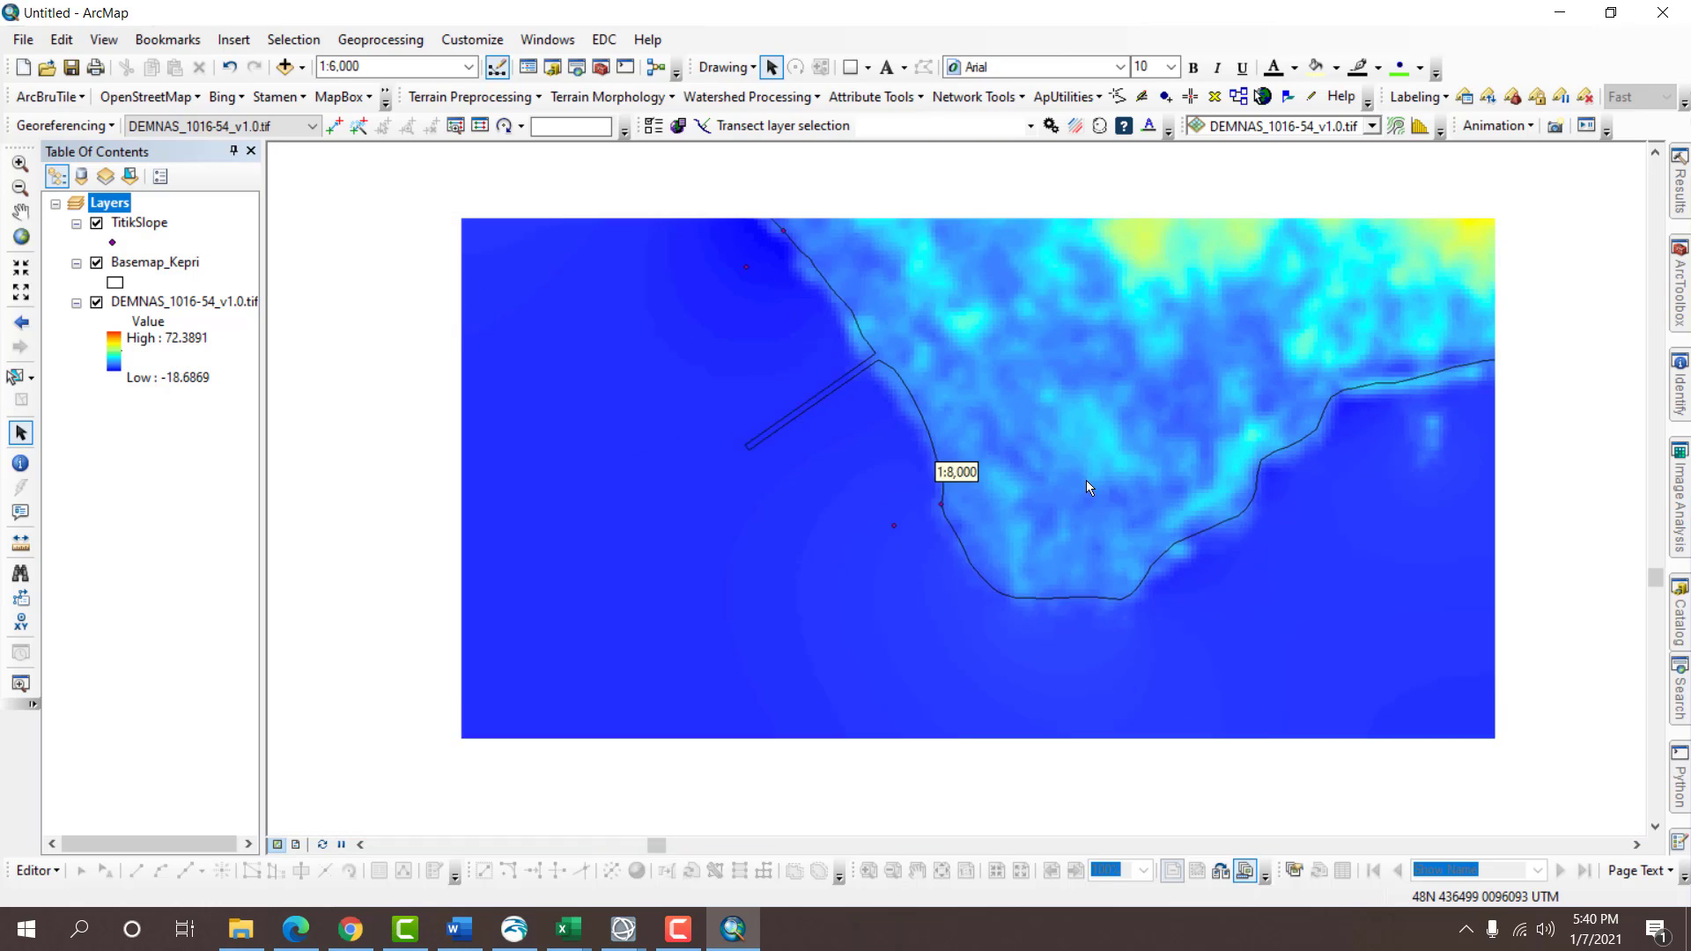
pyautogui.scroll(1, 1089, 484)
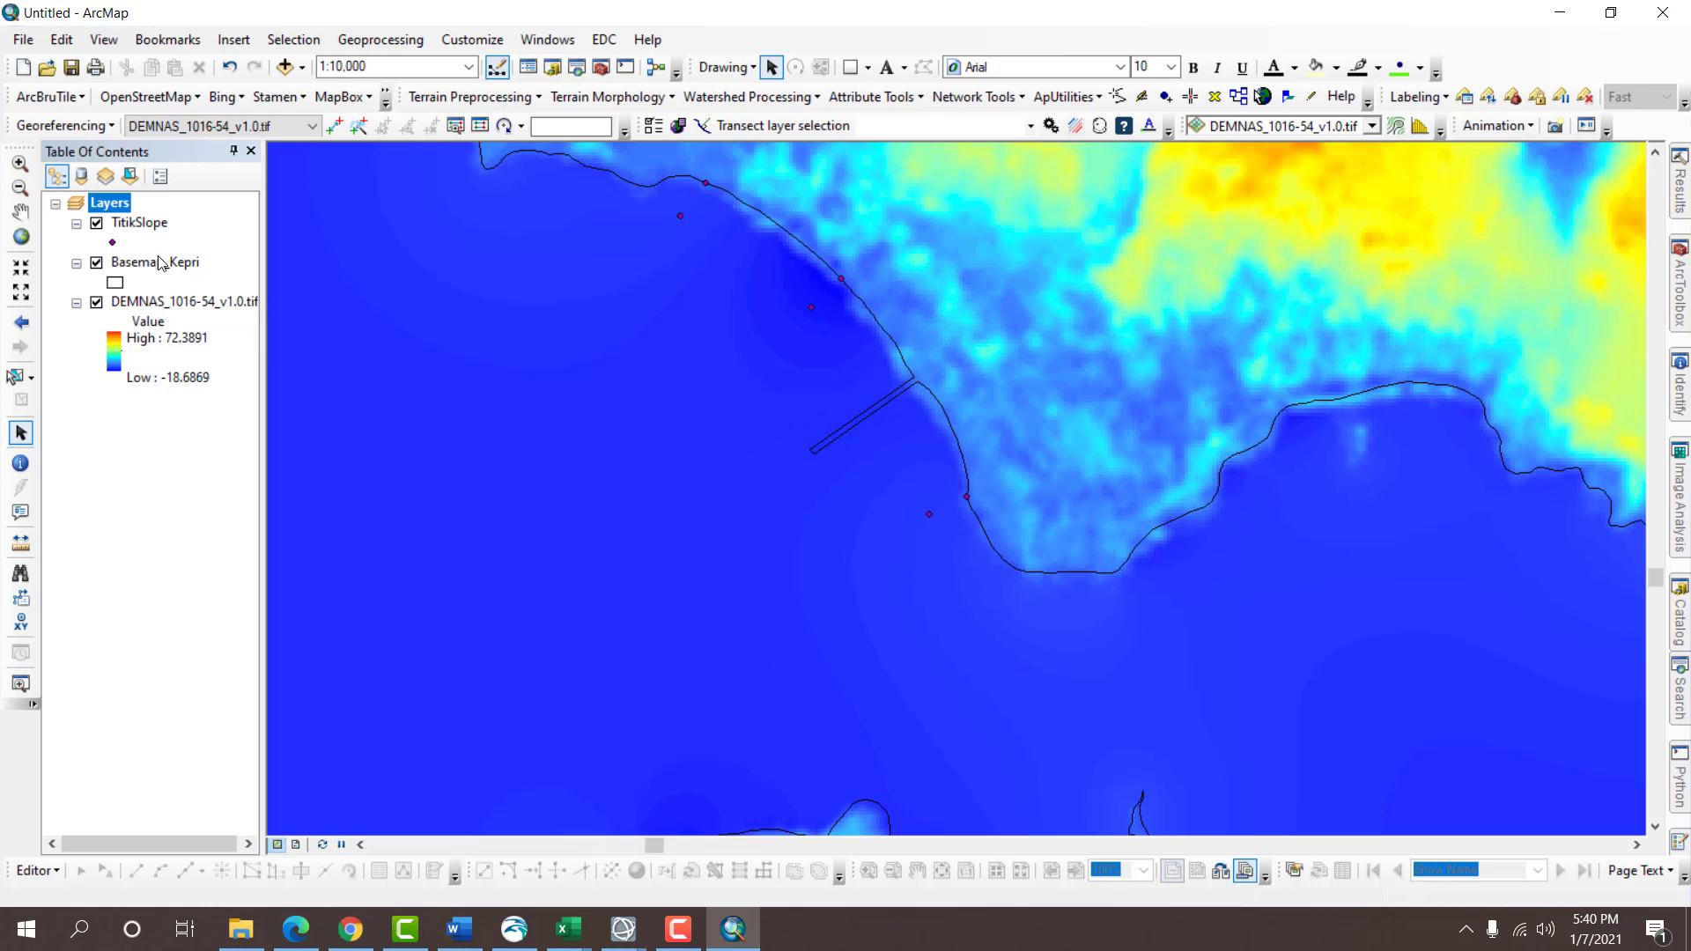
# Start an edit session for TitikSlope and open the layer's attribute table.
pyautogui.click(36, 870)
pyautogui.click(146, 446)
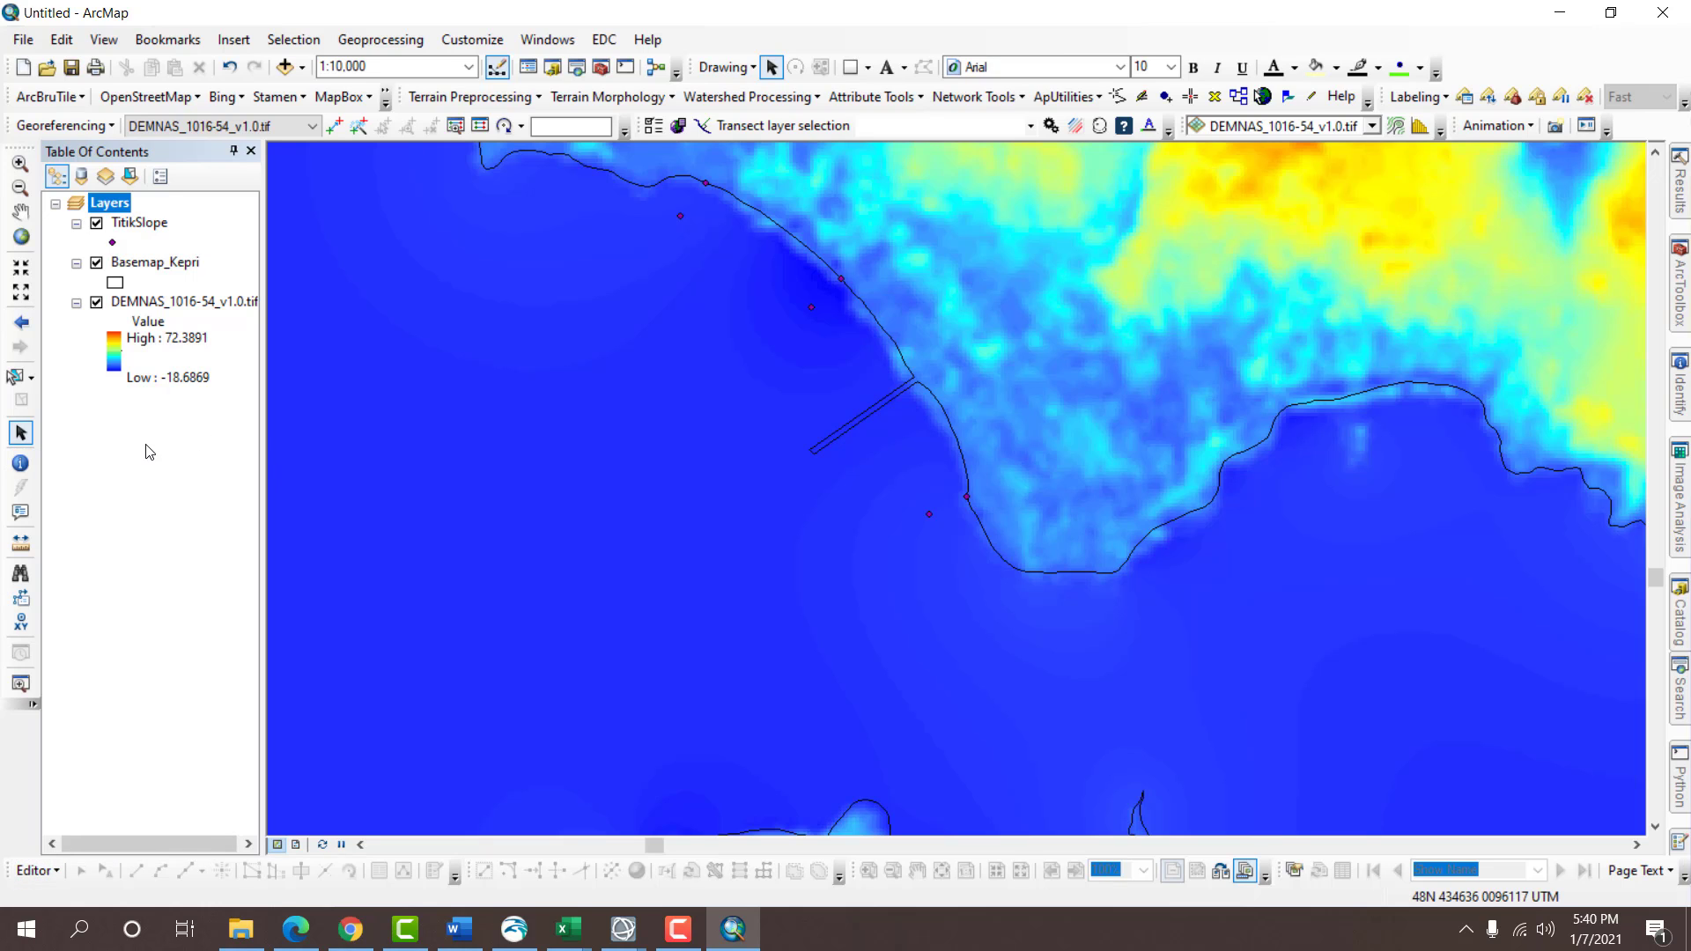
pyautogui.click(36, 870)
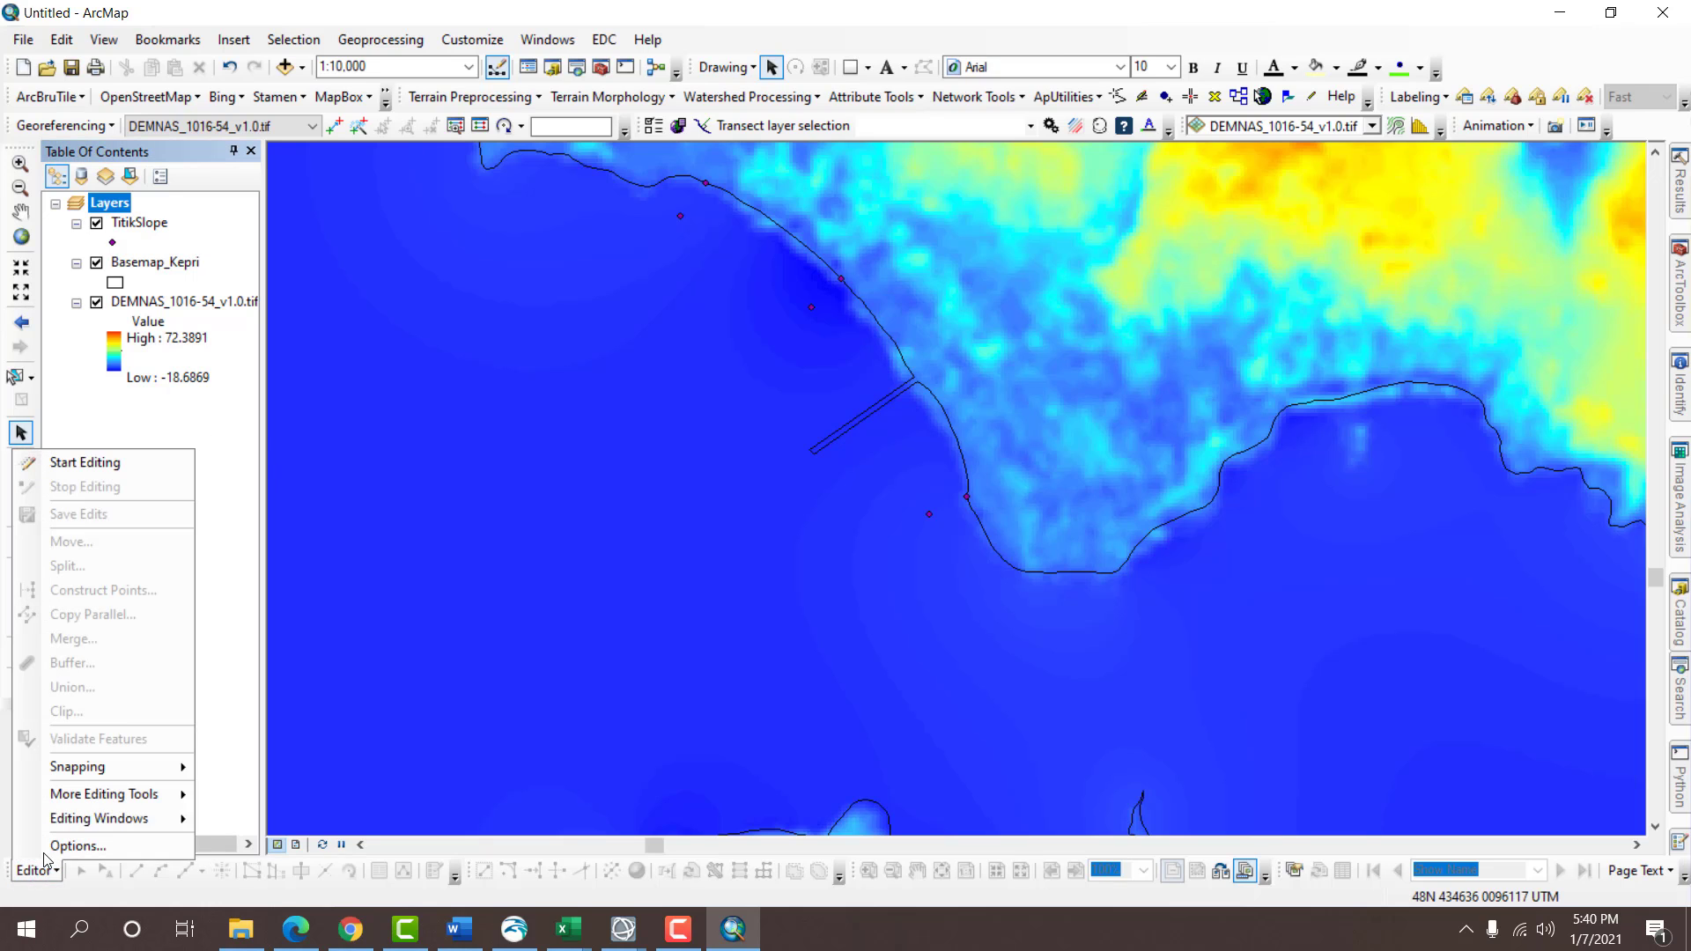
pyautogui.click(106, 464)
pyautogui.doubleClick(683, 296)
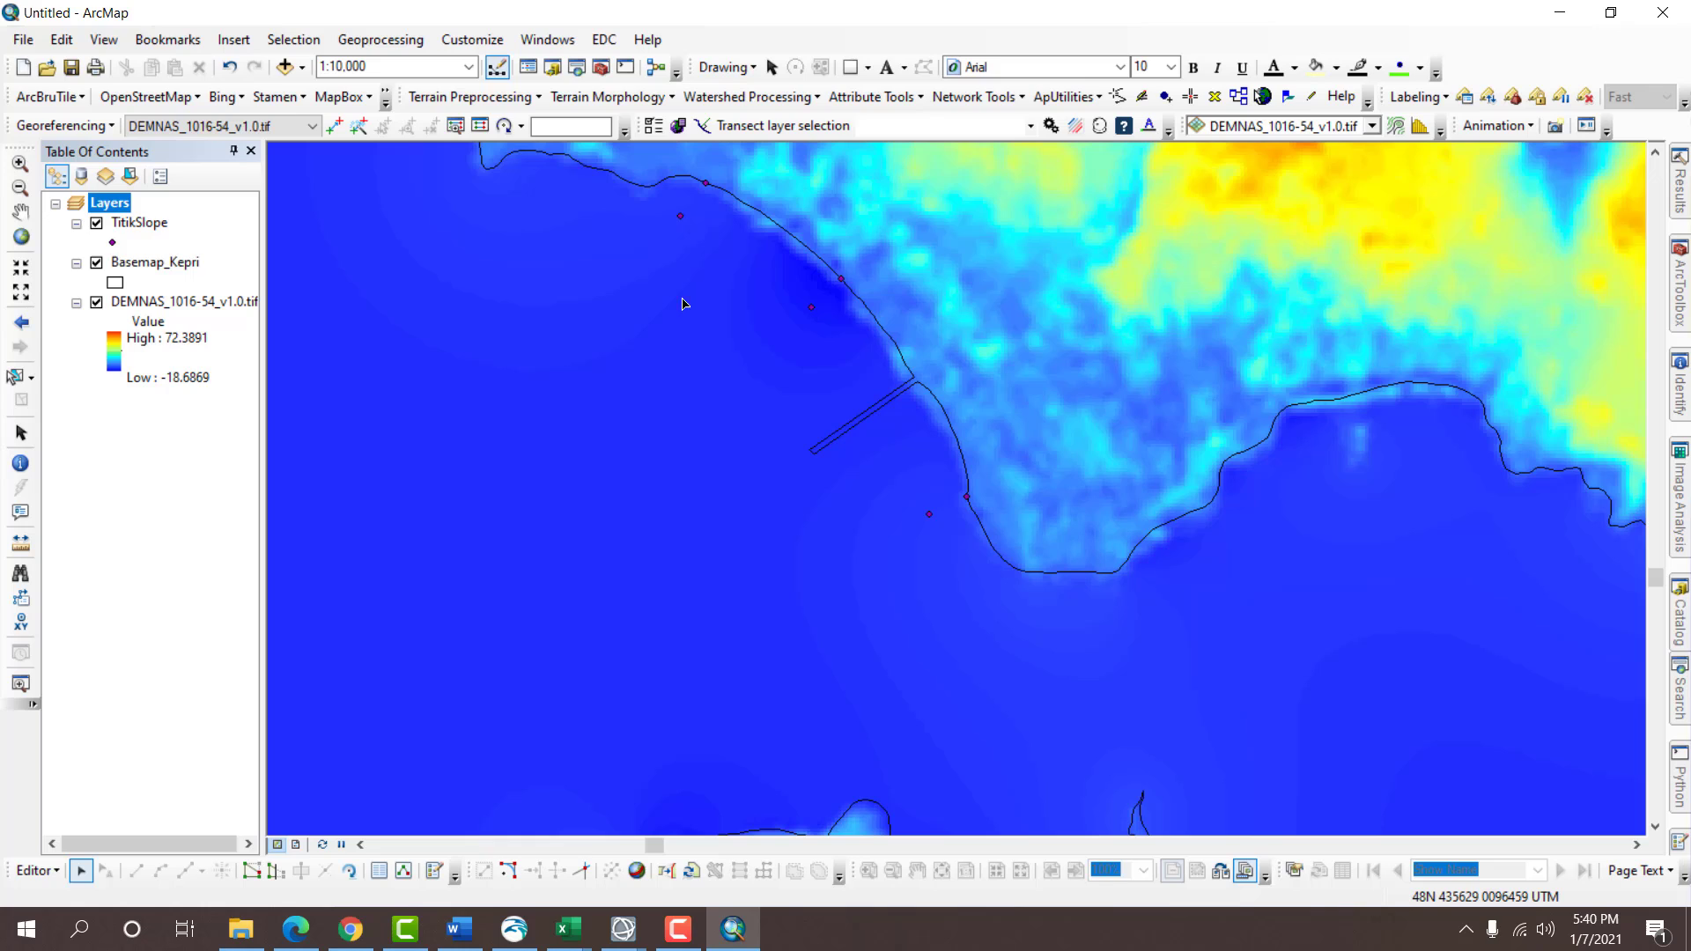
pyautogui.rightClick(136, 223)
pyautogui.click(208, 286)
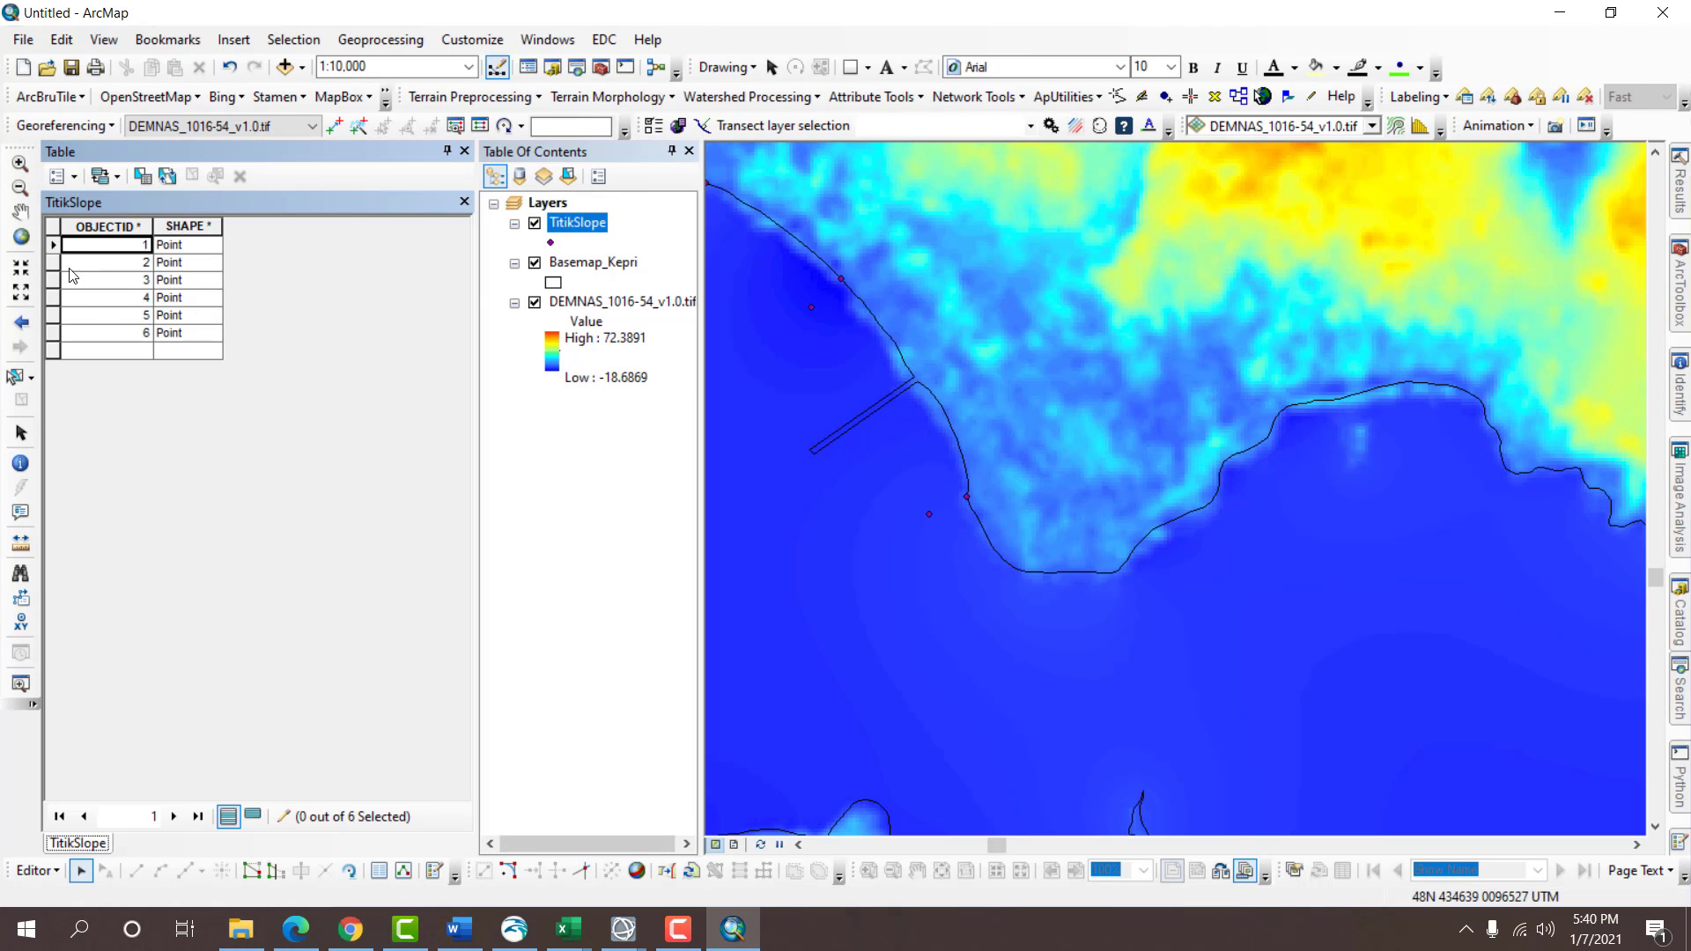
# Delete the three coastline points, OBJECTID 1 to 3, from TitikSlope, keeping only the offshore points.
pyautogui.click(54, 250)
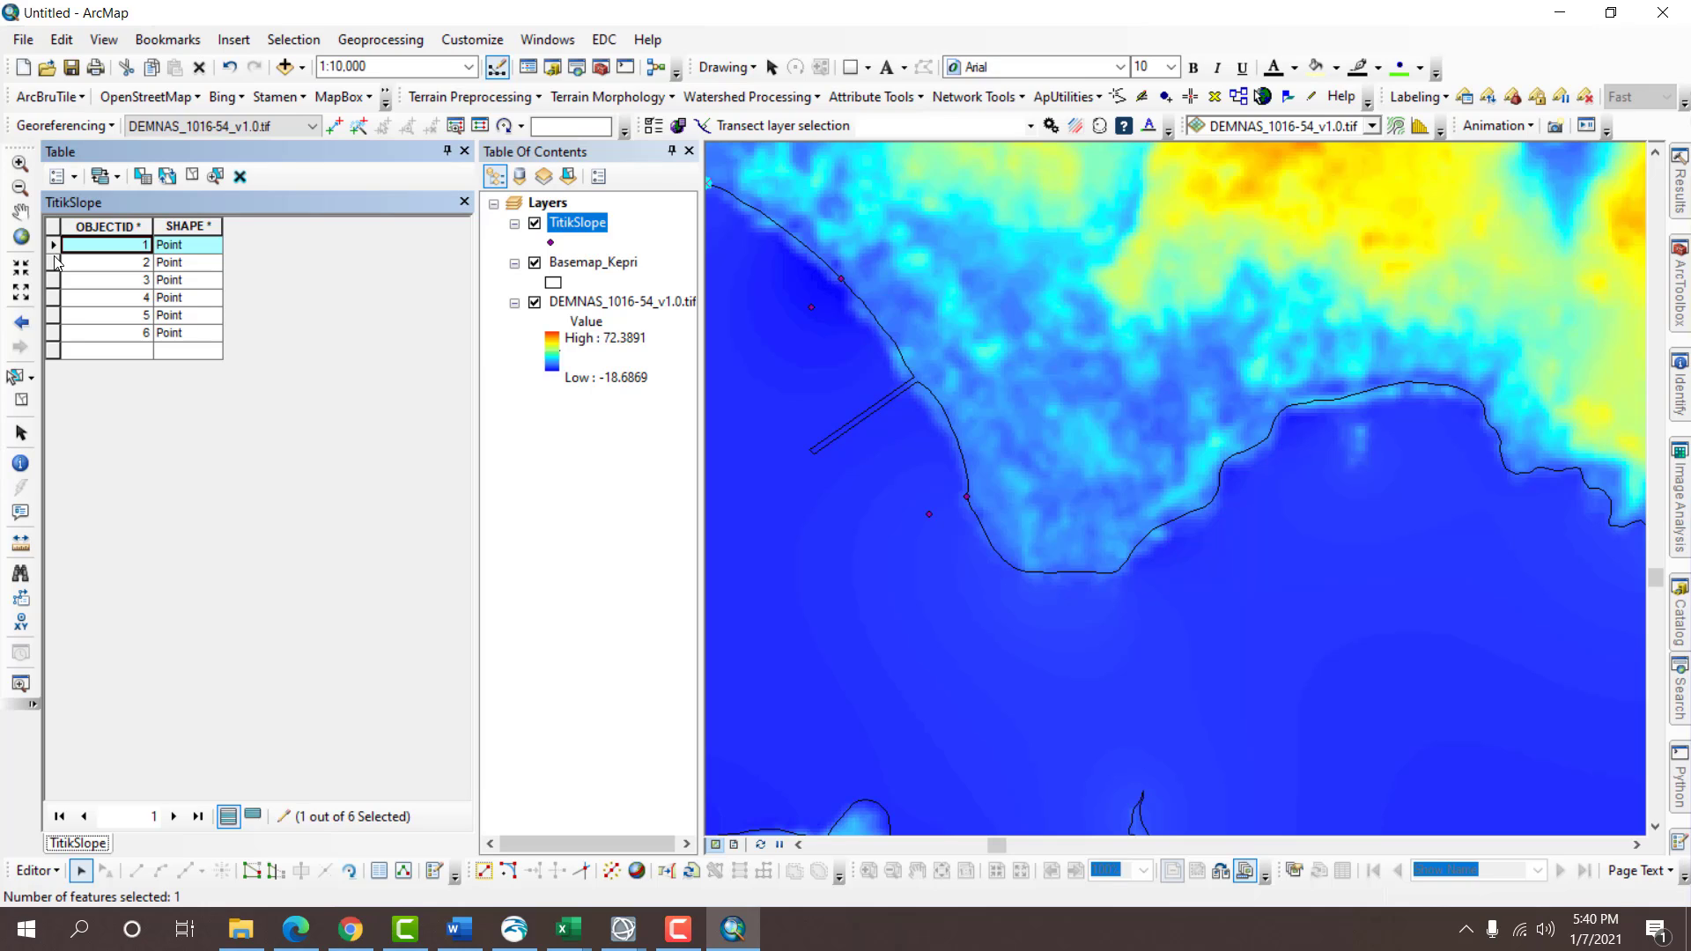
pyautogui.keyDown('shift'); pyautogui.click(54, 280); pyautogui.keyUp('shift')
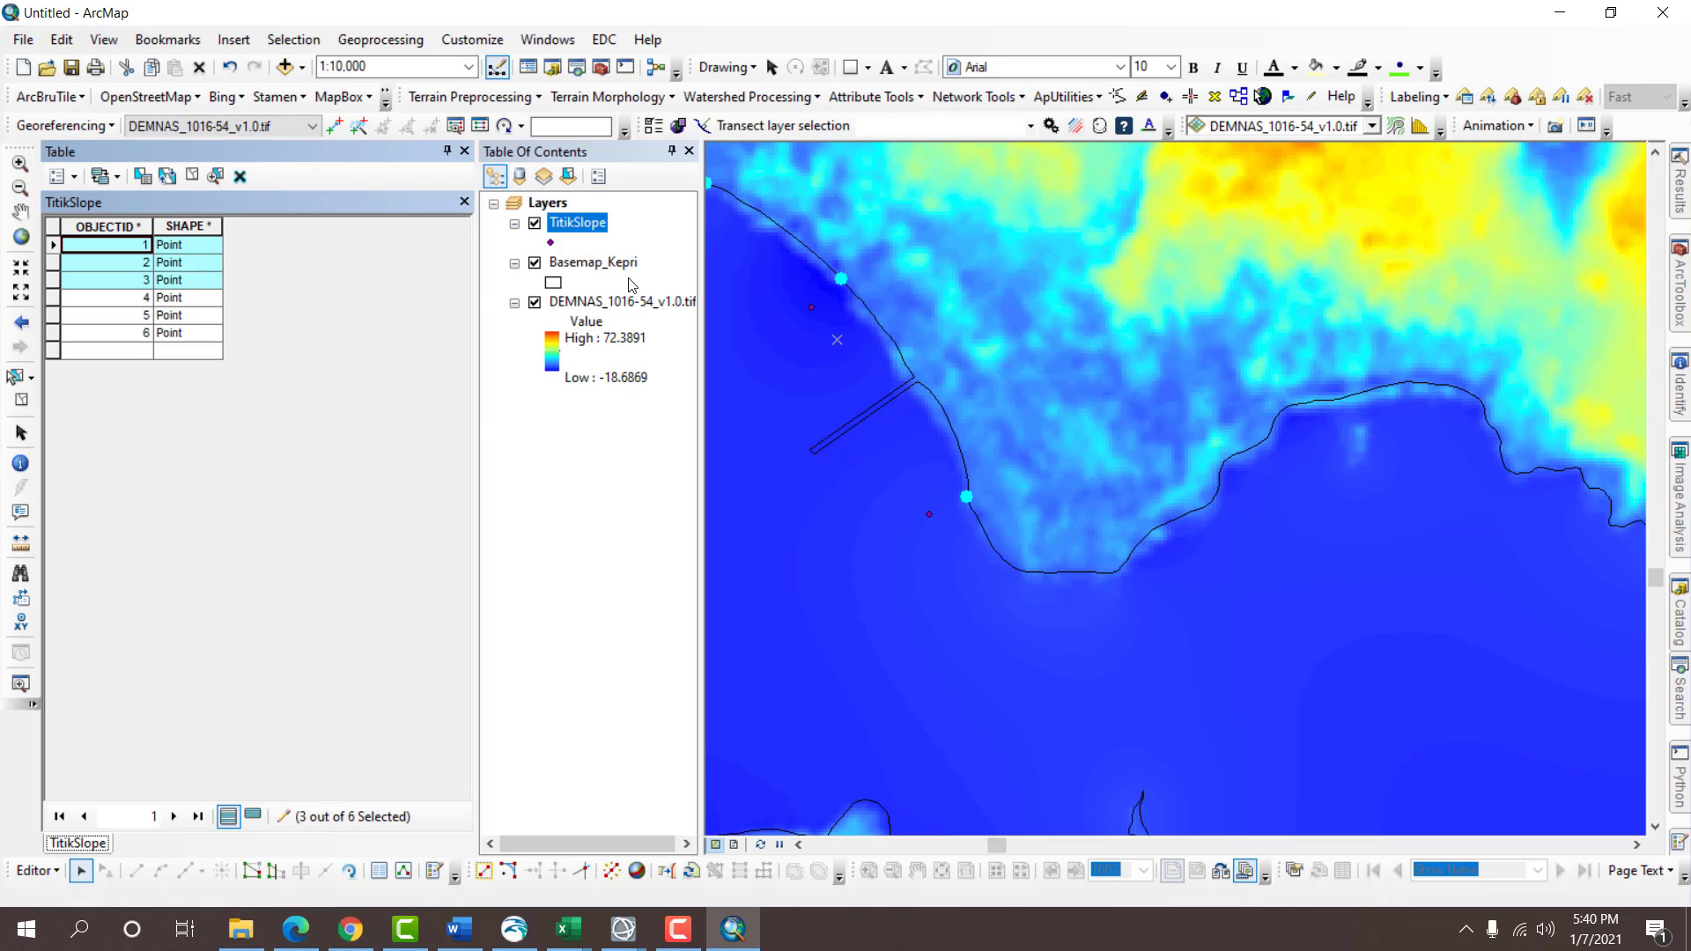
pyautogui.rightClick(592, 226)
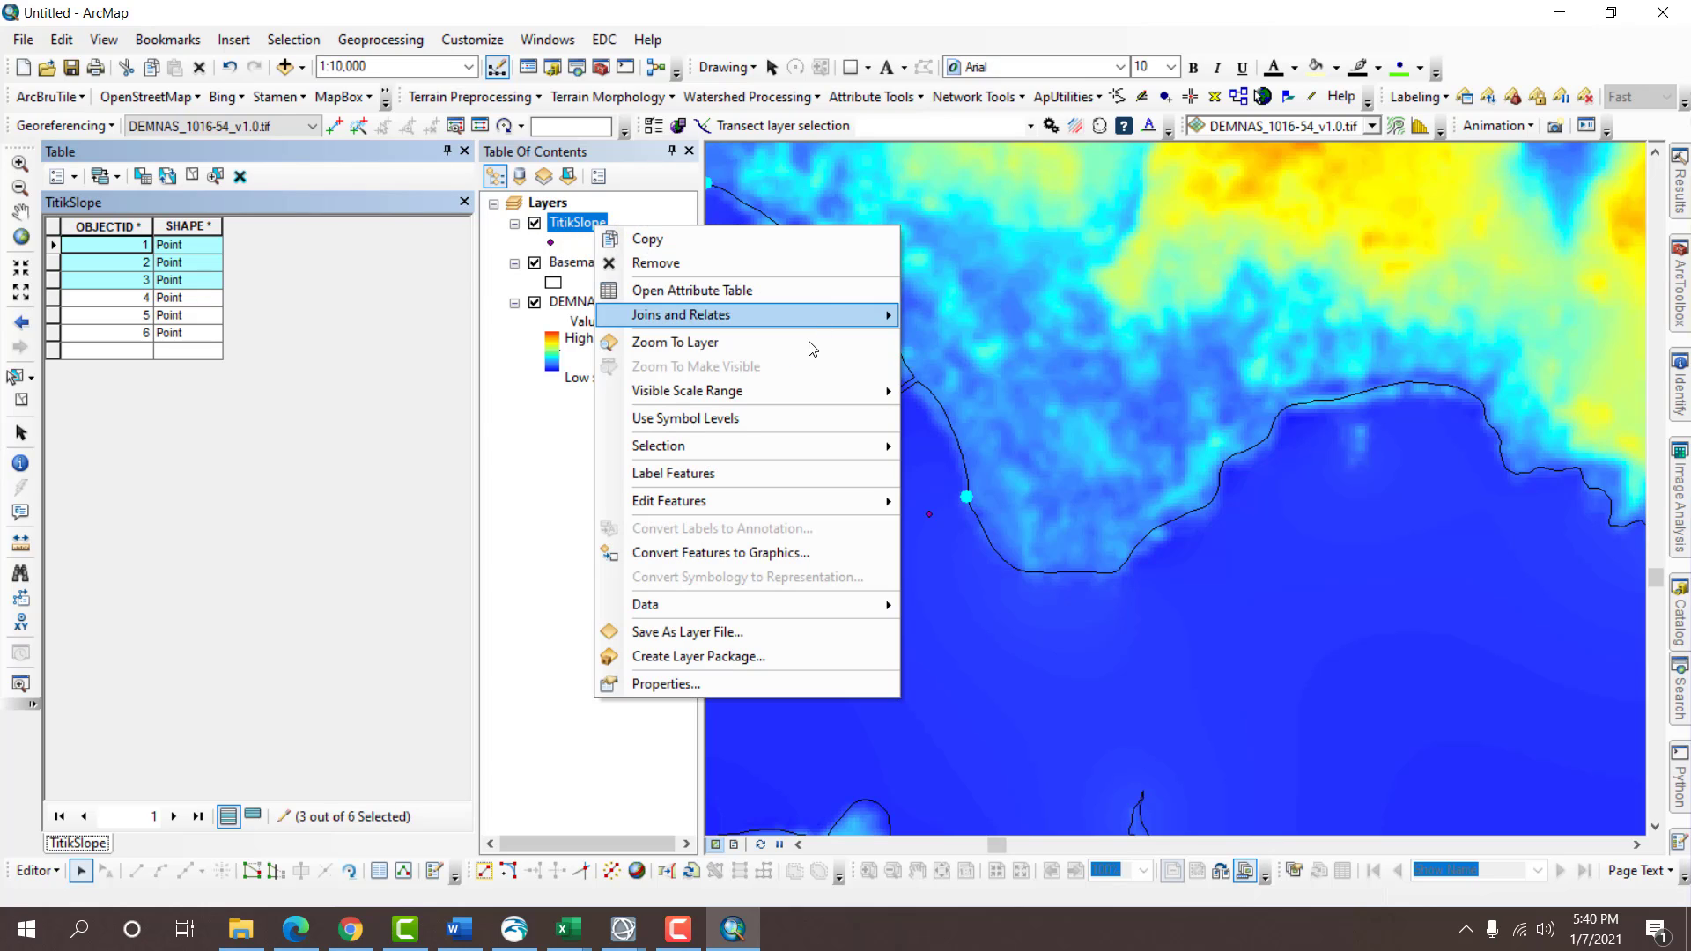
pyautogui.click(742, 338)
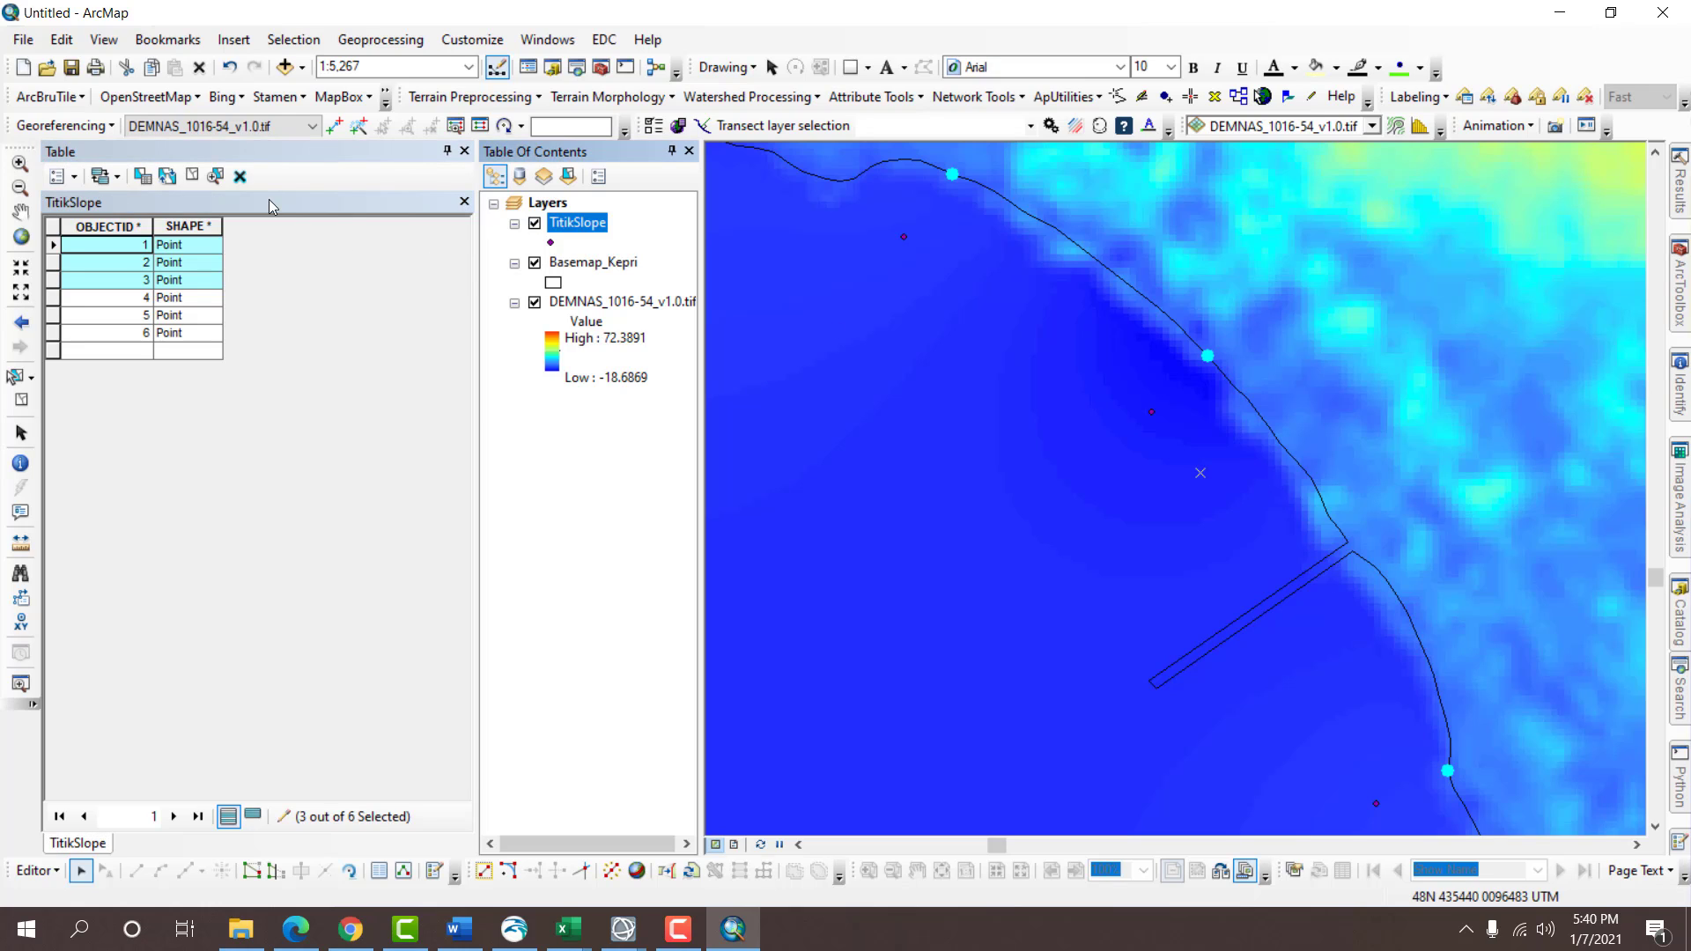
pyautogui.click(245, 177)
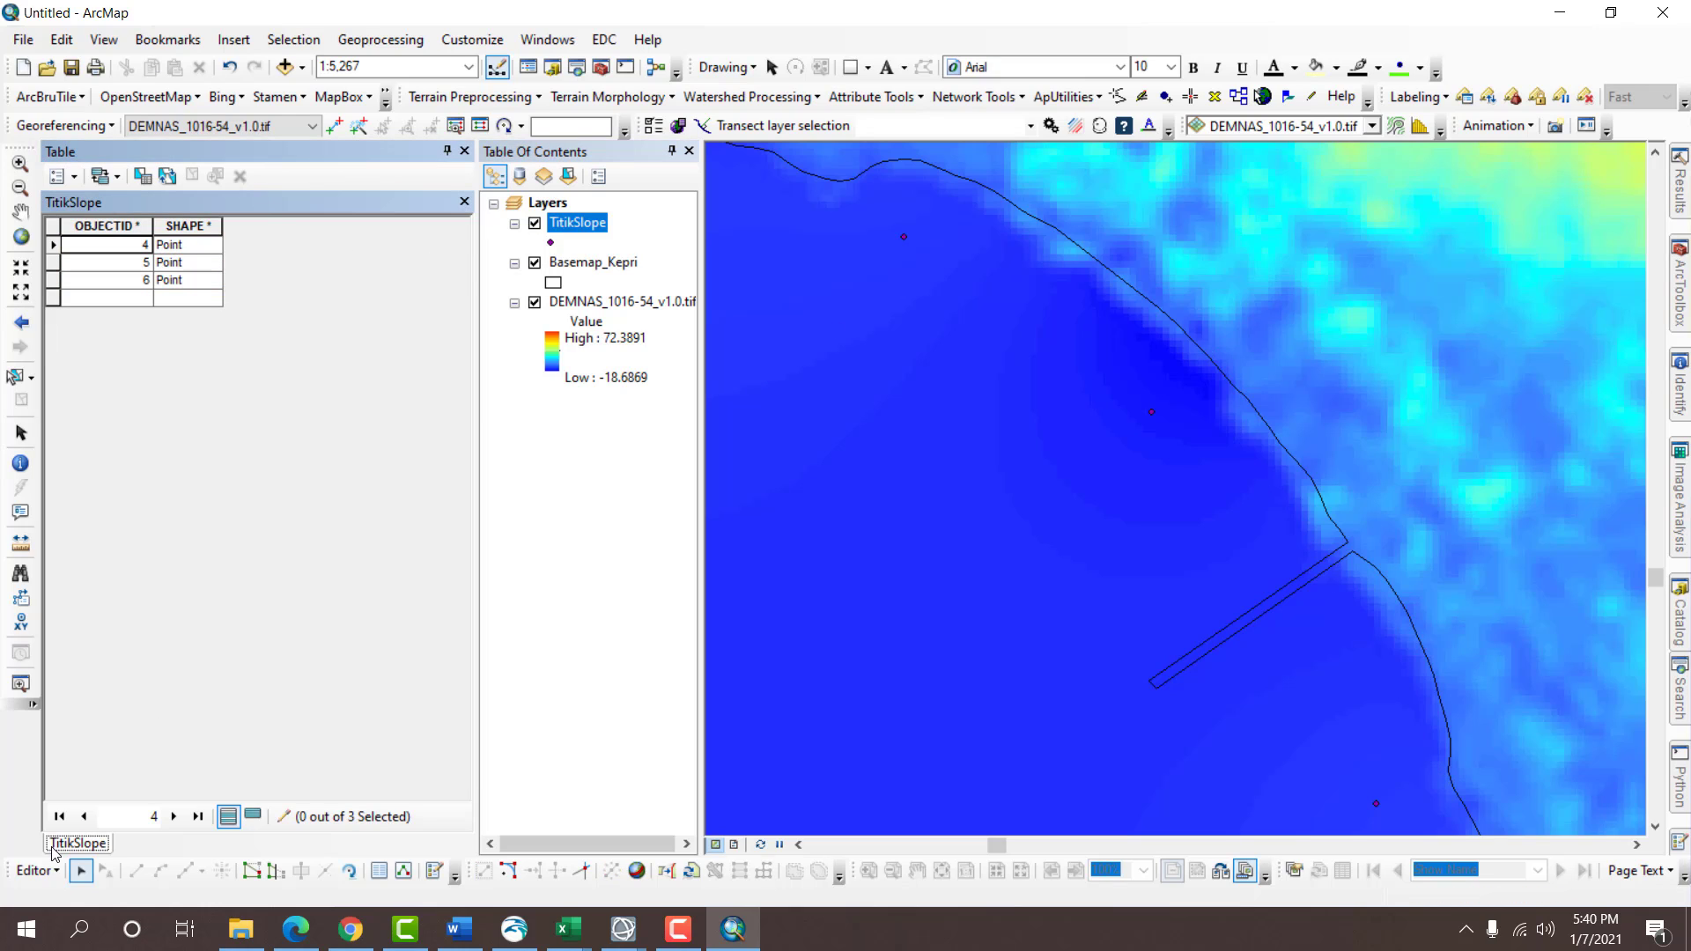
# Stop editing TitikSlope, save the edits, and close the attribute table.
pyautogui.click(37, 870)
pyautogui.click(76, 487)
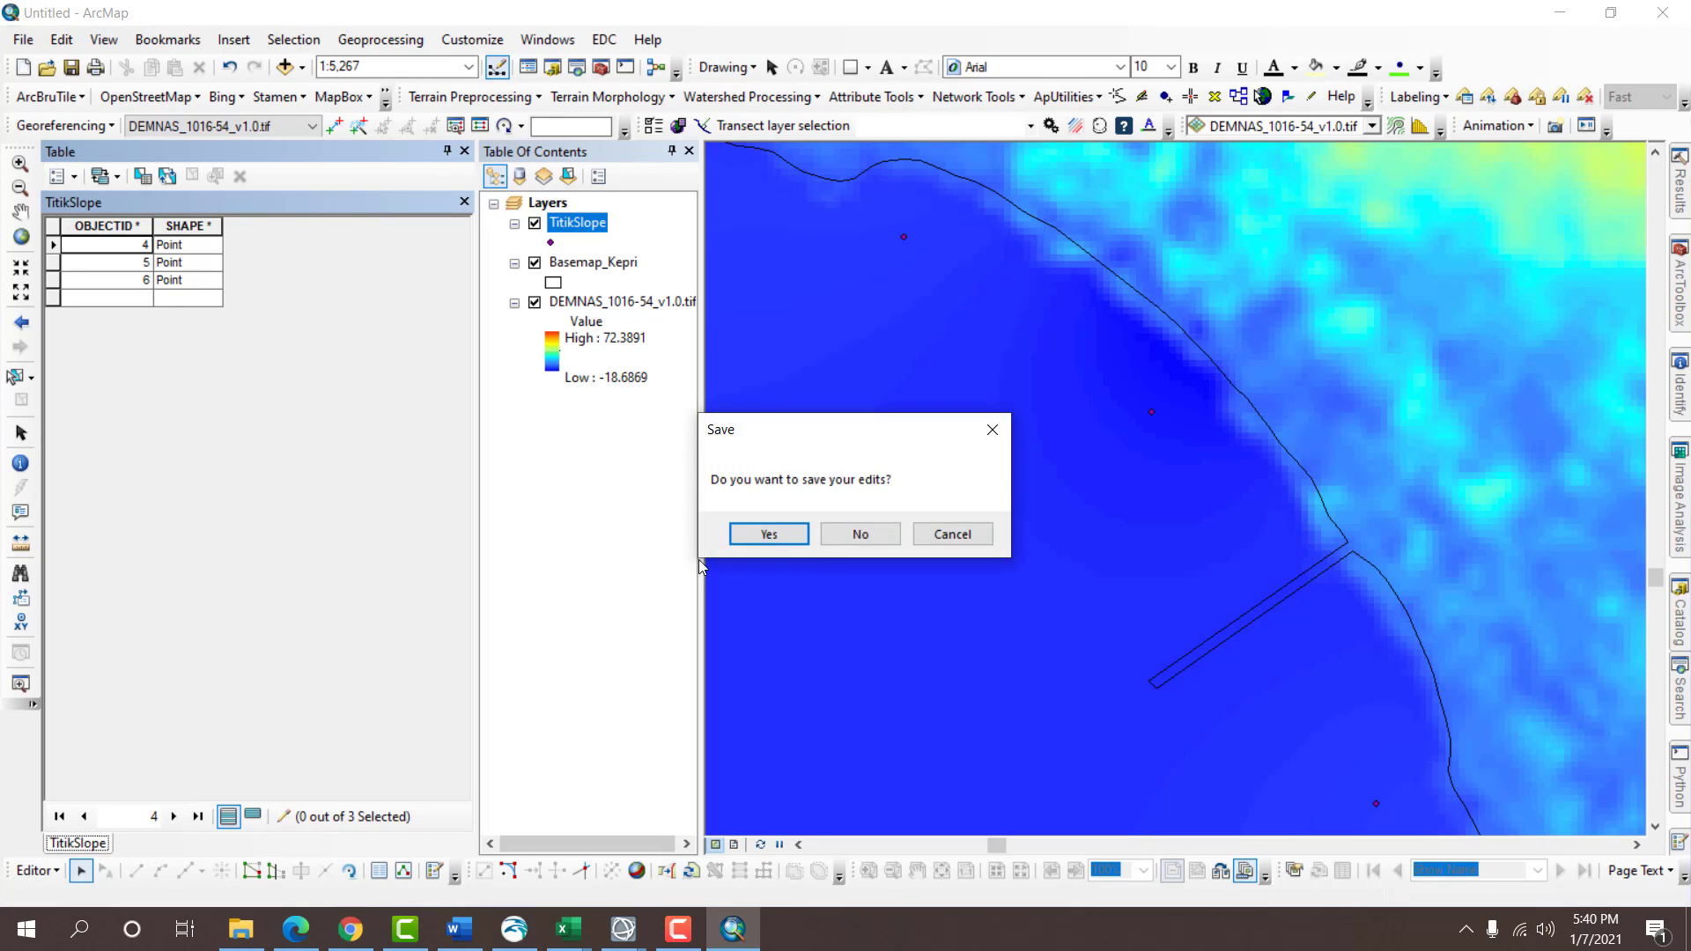
pyautogui.click(801, 534)
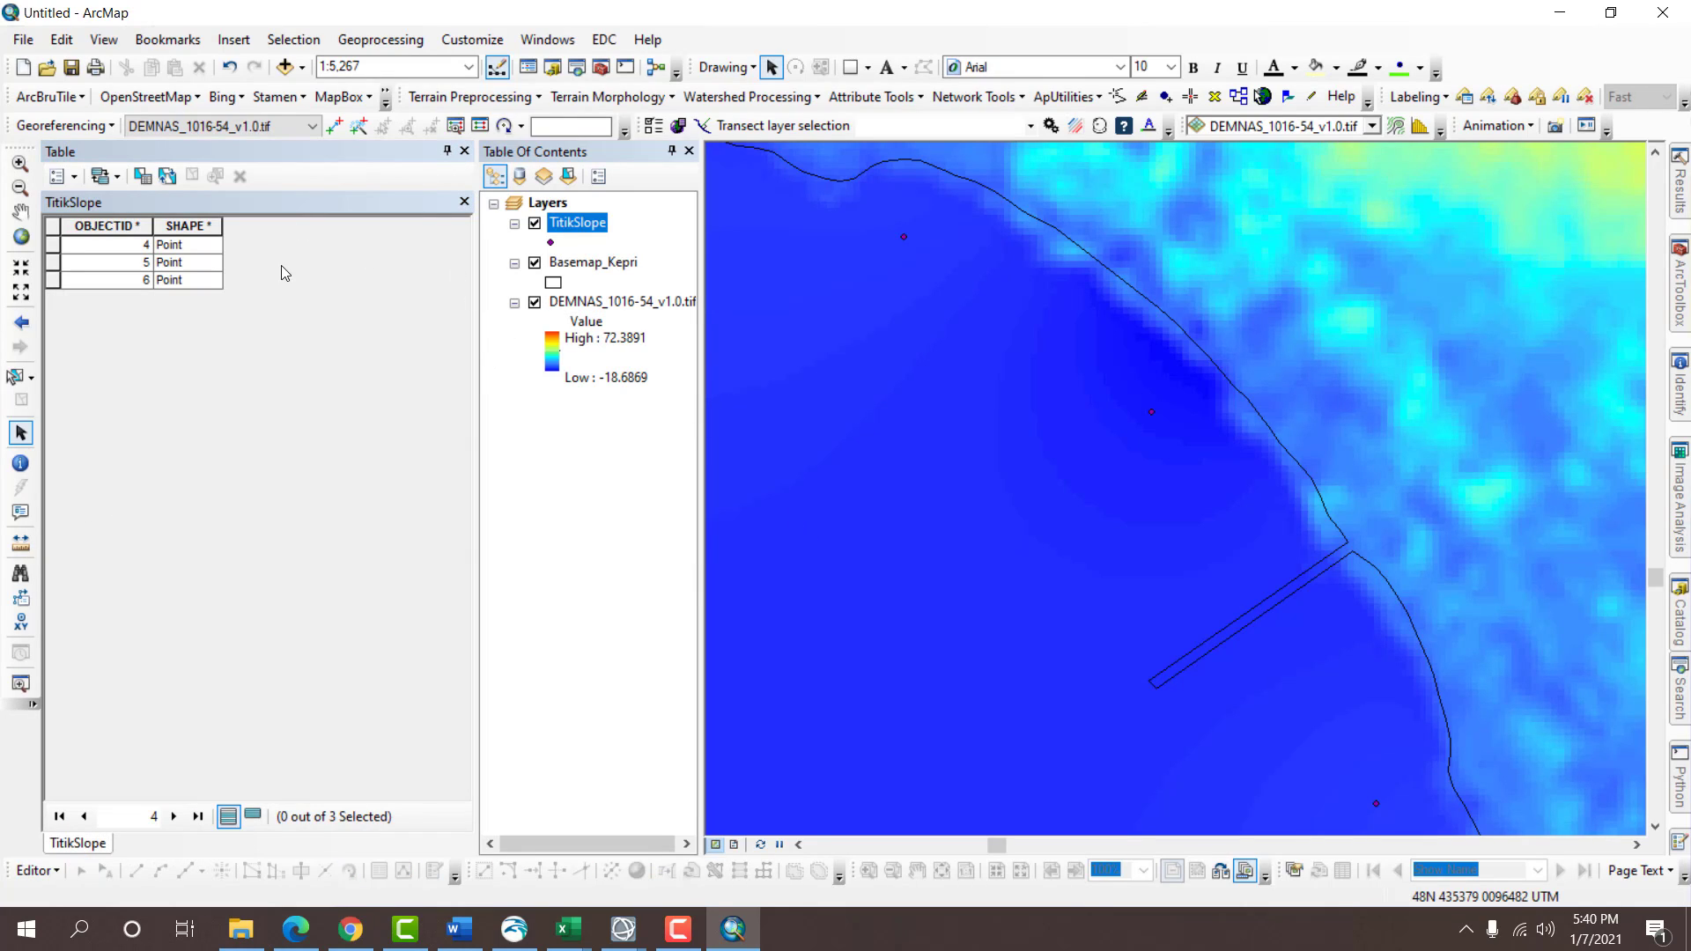
pyautogui.scroll(2, 1056, 379)
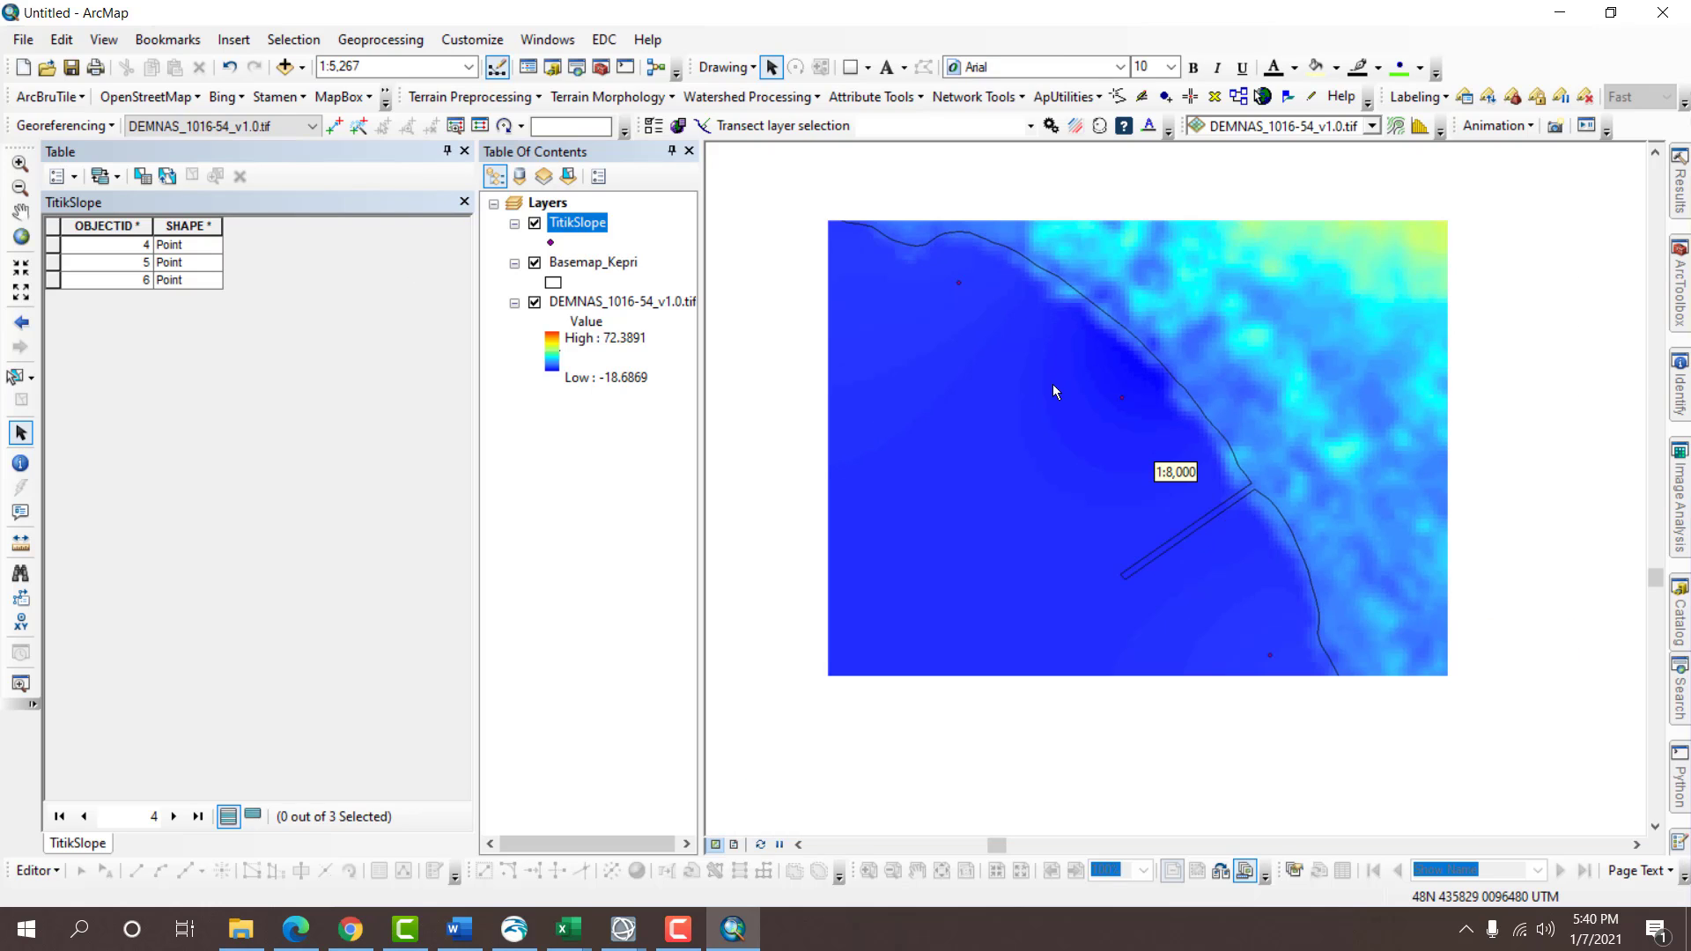
pyautogui.click(464, 152)
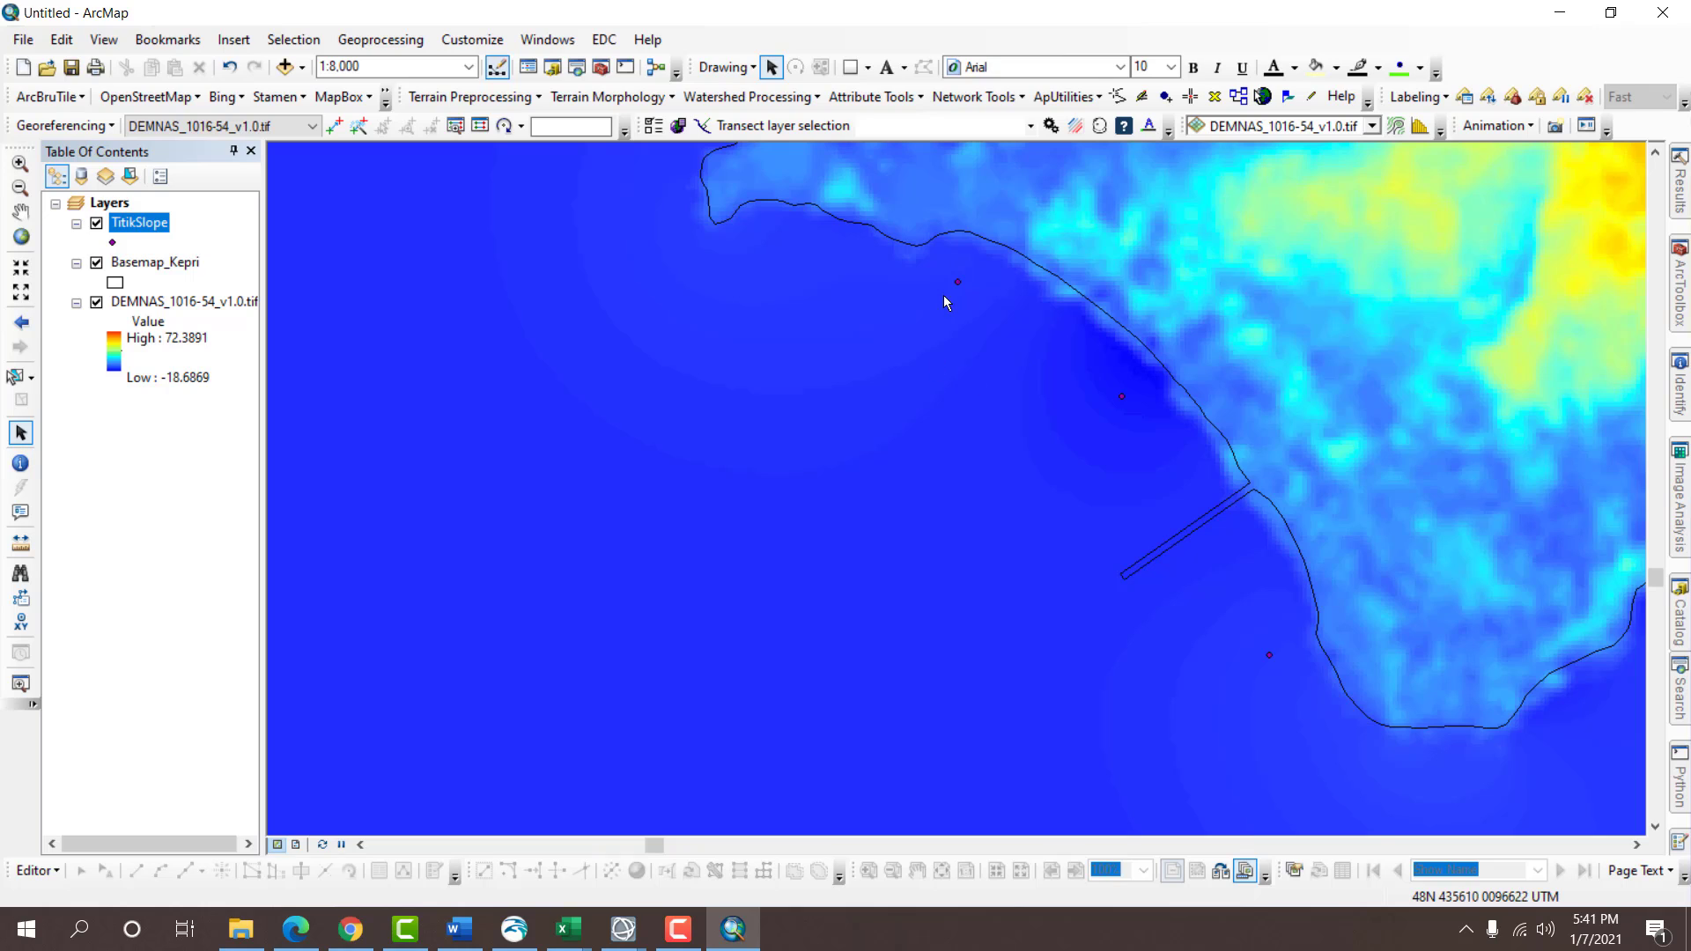
# Open the Project tool from the Projections and Transformations toolset and try to use DEMNAS_1016-54_v1.0.tif as its input dataset.
pyautogui.click(159, 303)
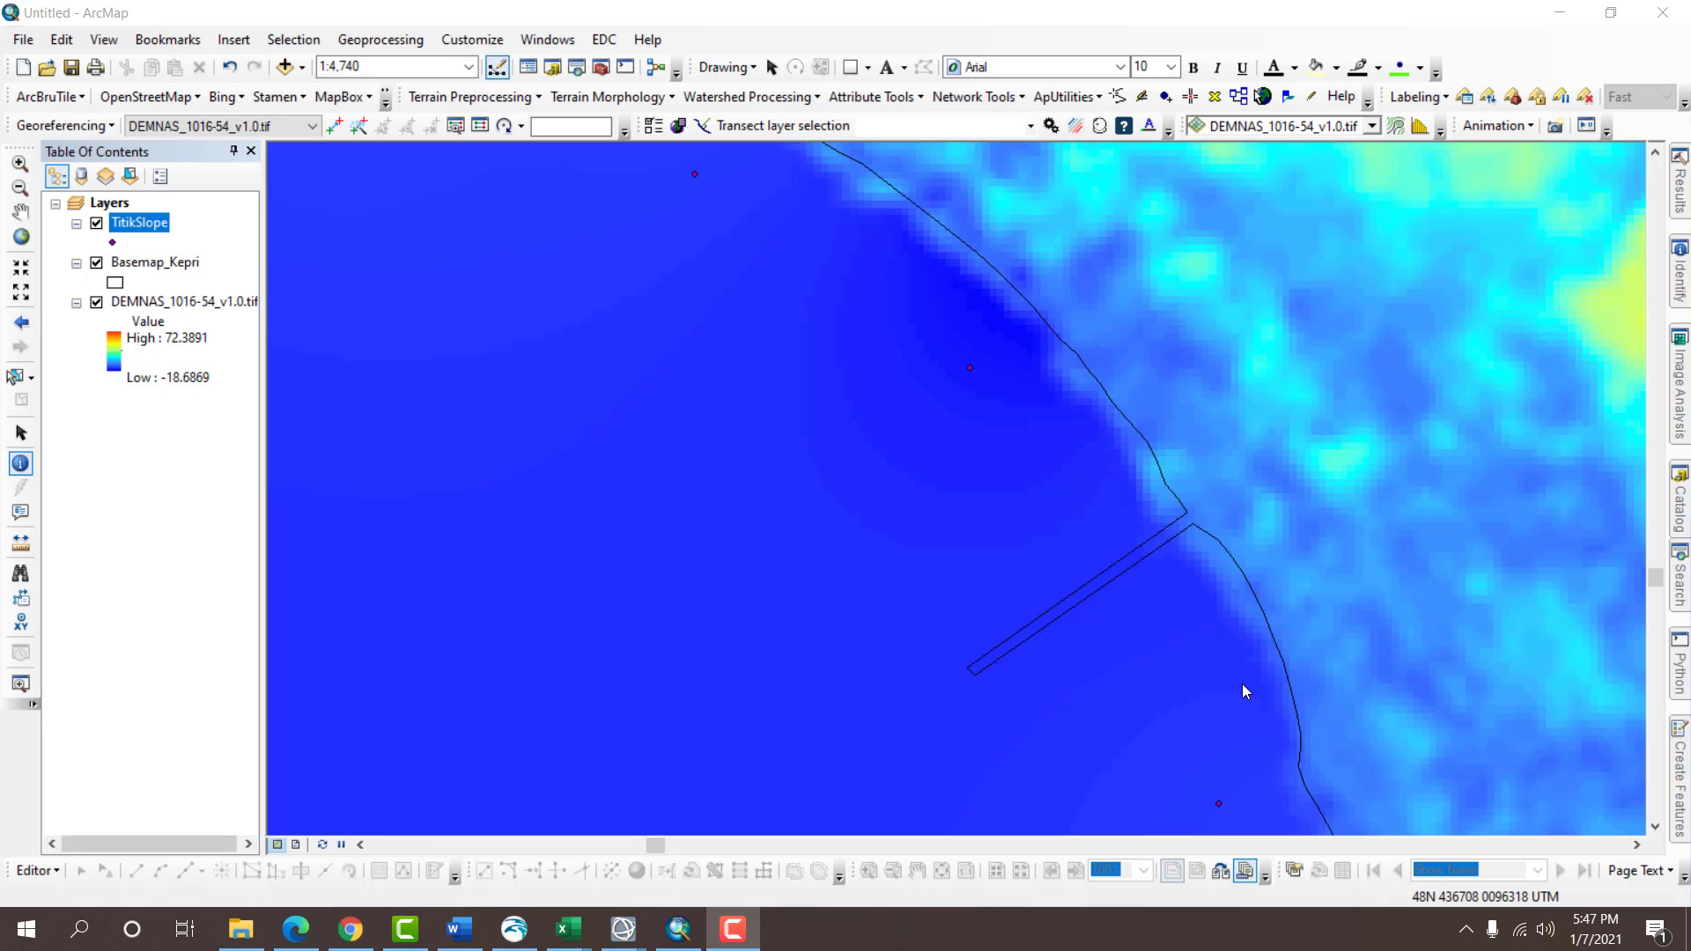
pyautogui.click(600, 69)
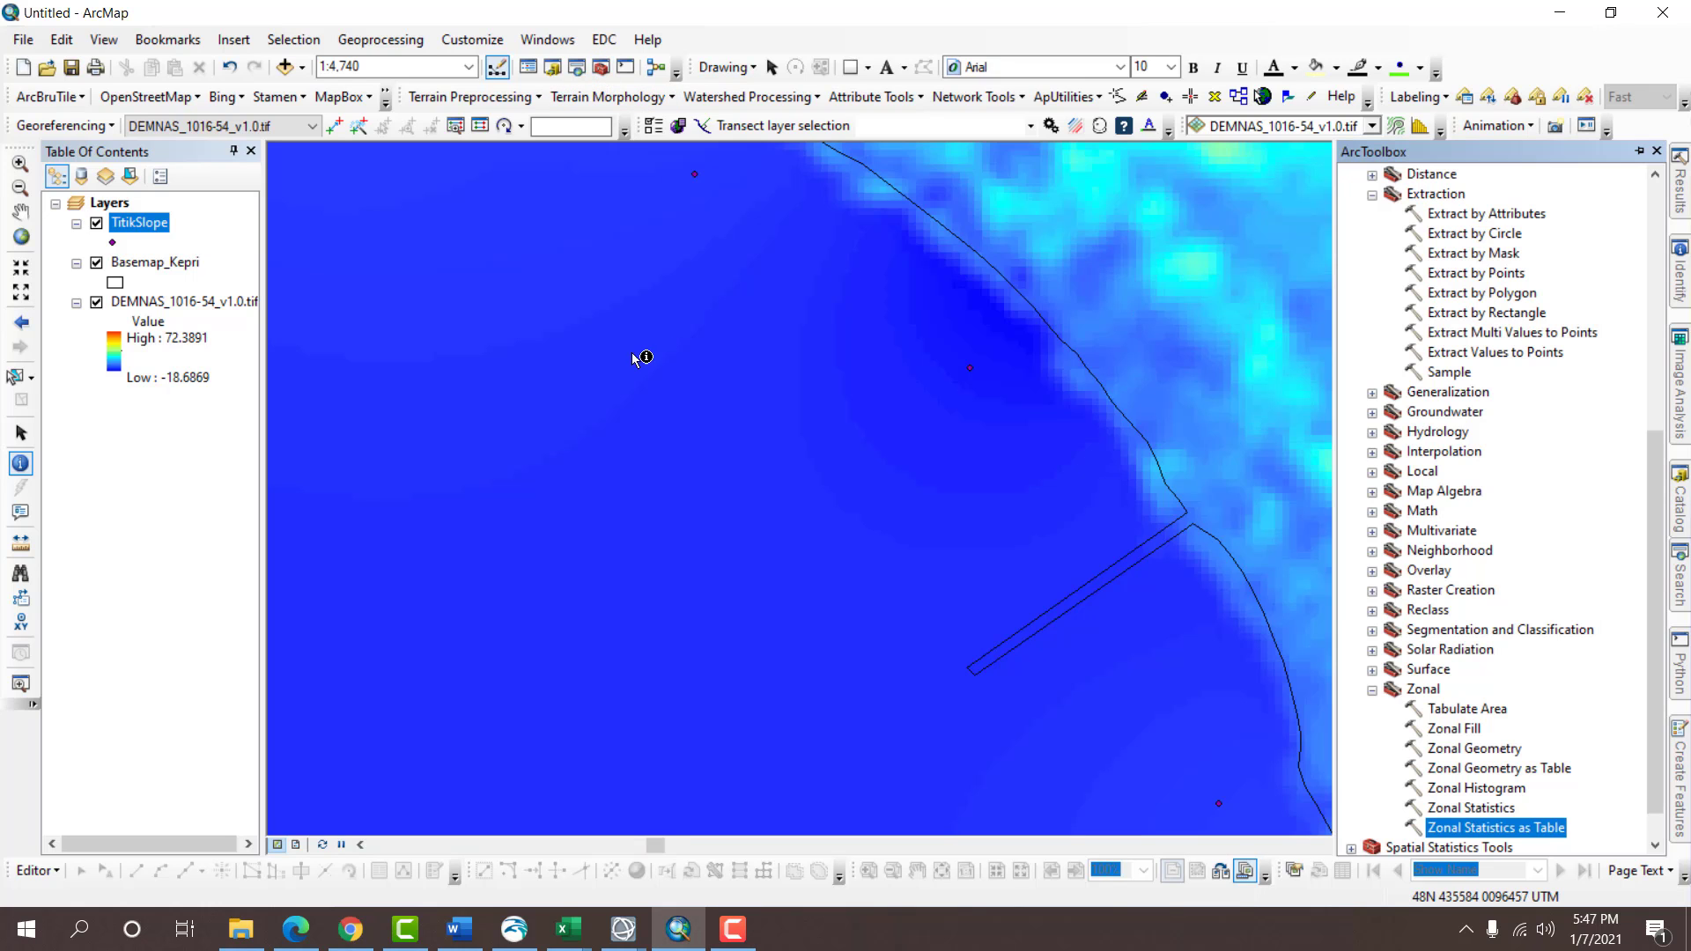
pyautogui.scroll(7, 1497, 511)
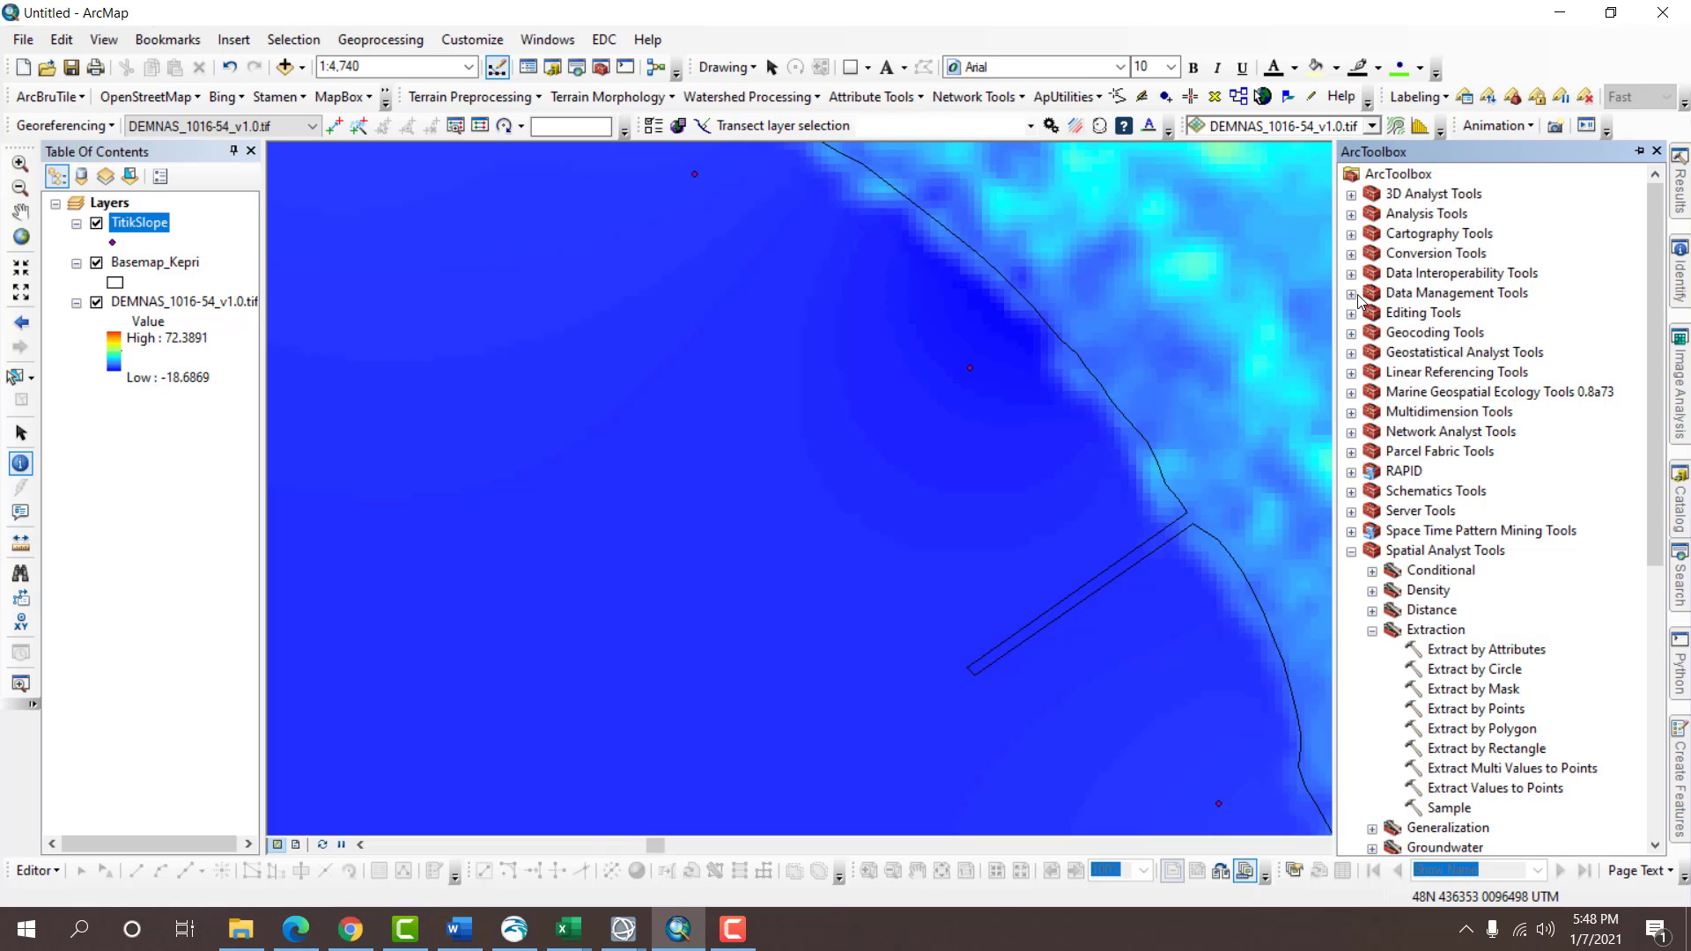
pyautogui.click(1391, 296)
pyautogui.click(1351, 294)
pyautogui.scroll(-1, 1469, 574)
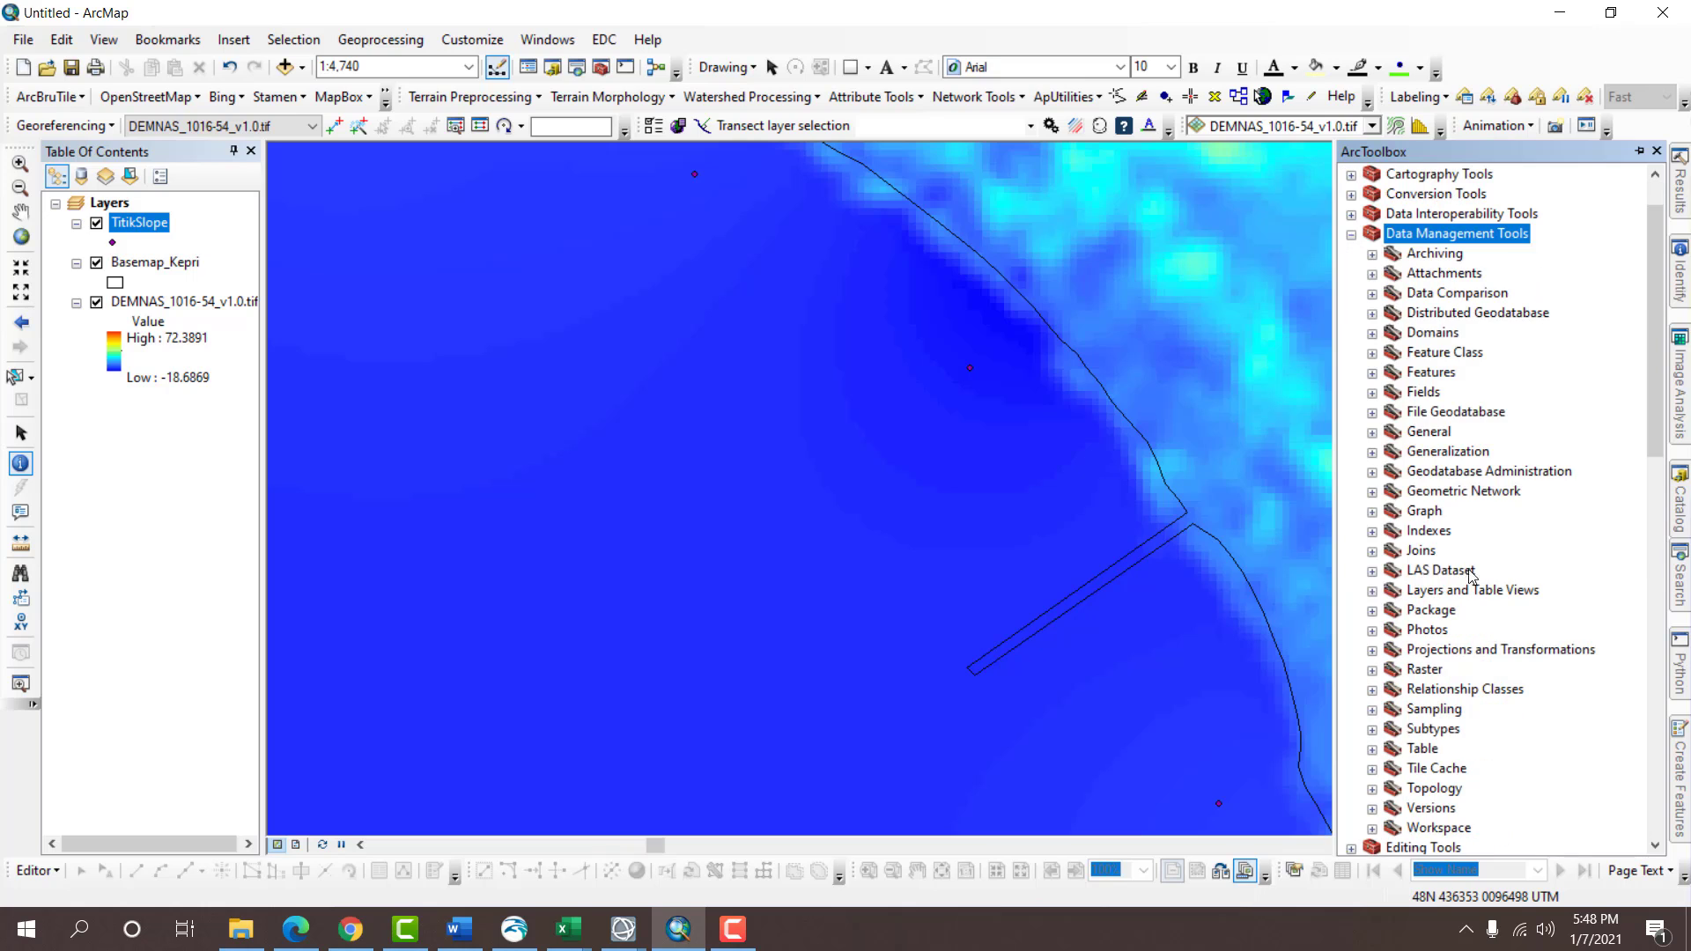
pyautogui.doubleClick(1482, 653)
pyautogui.scroll(-3, 1492, 597)
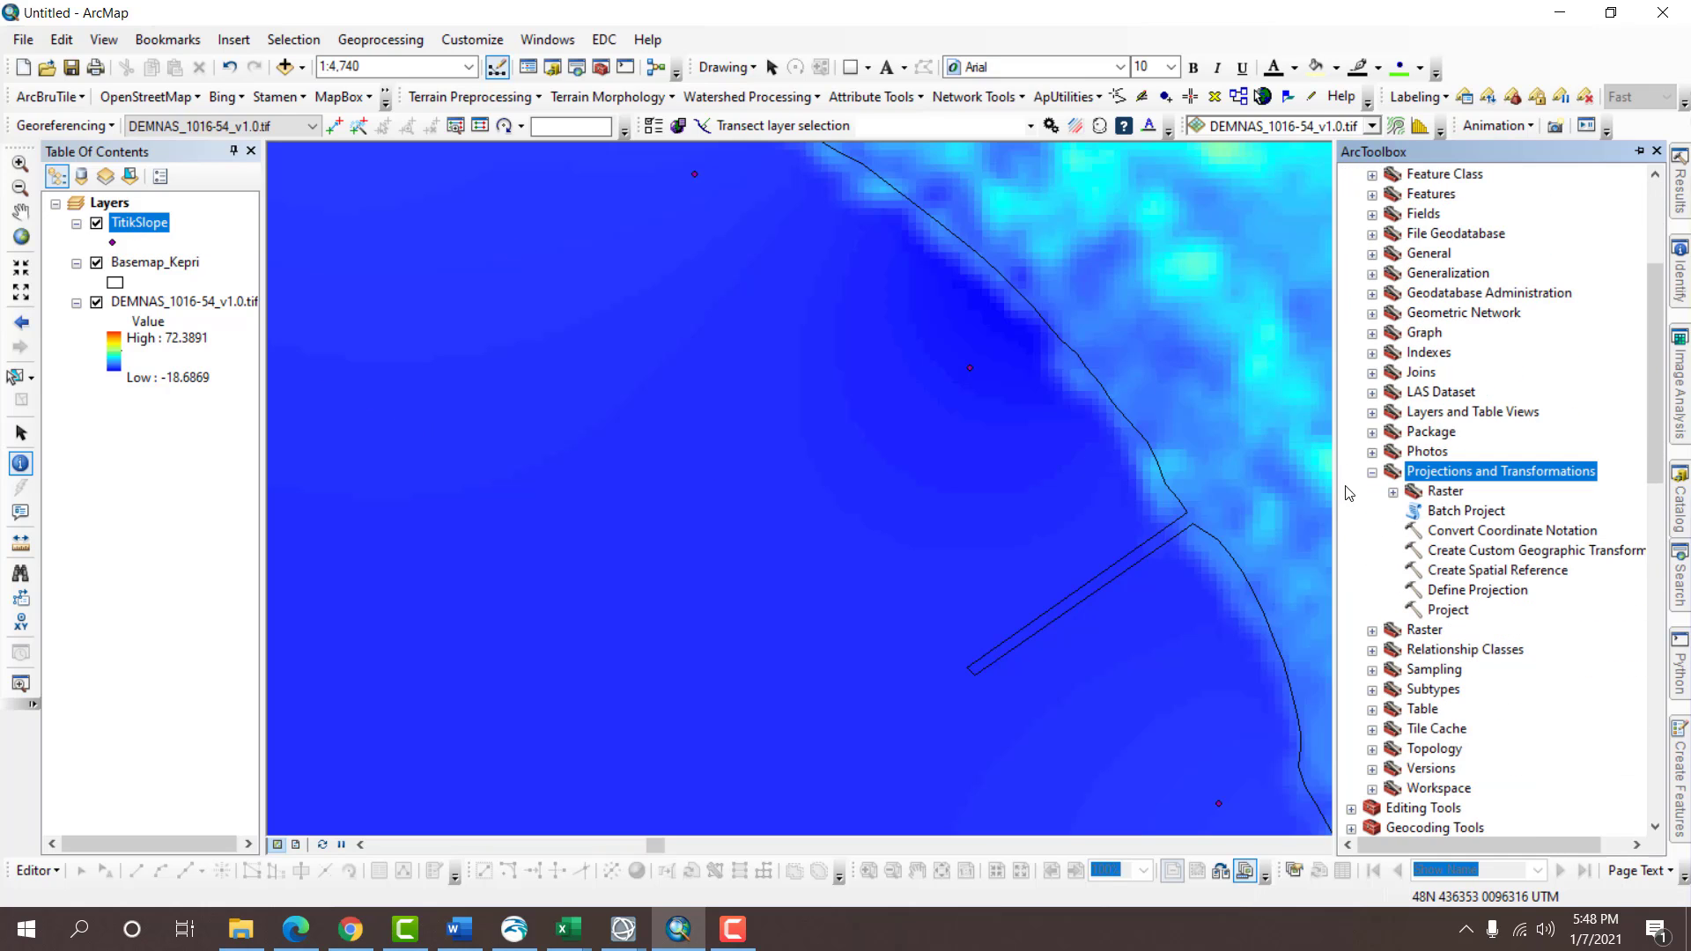
pyautogui.doubleClick(1449, 611)
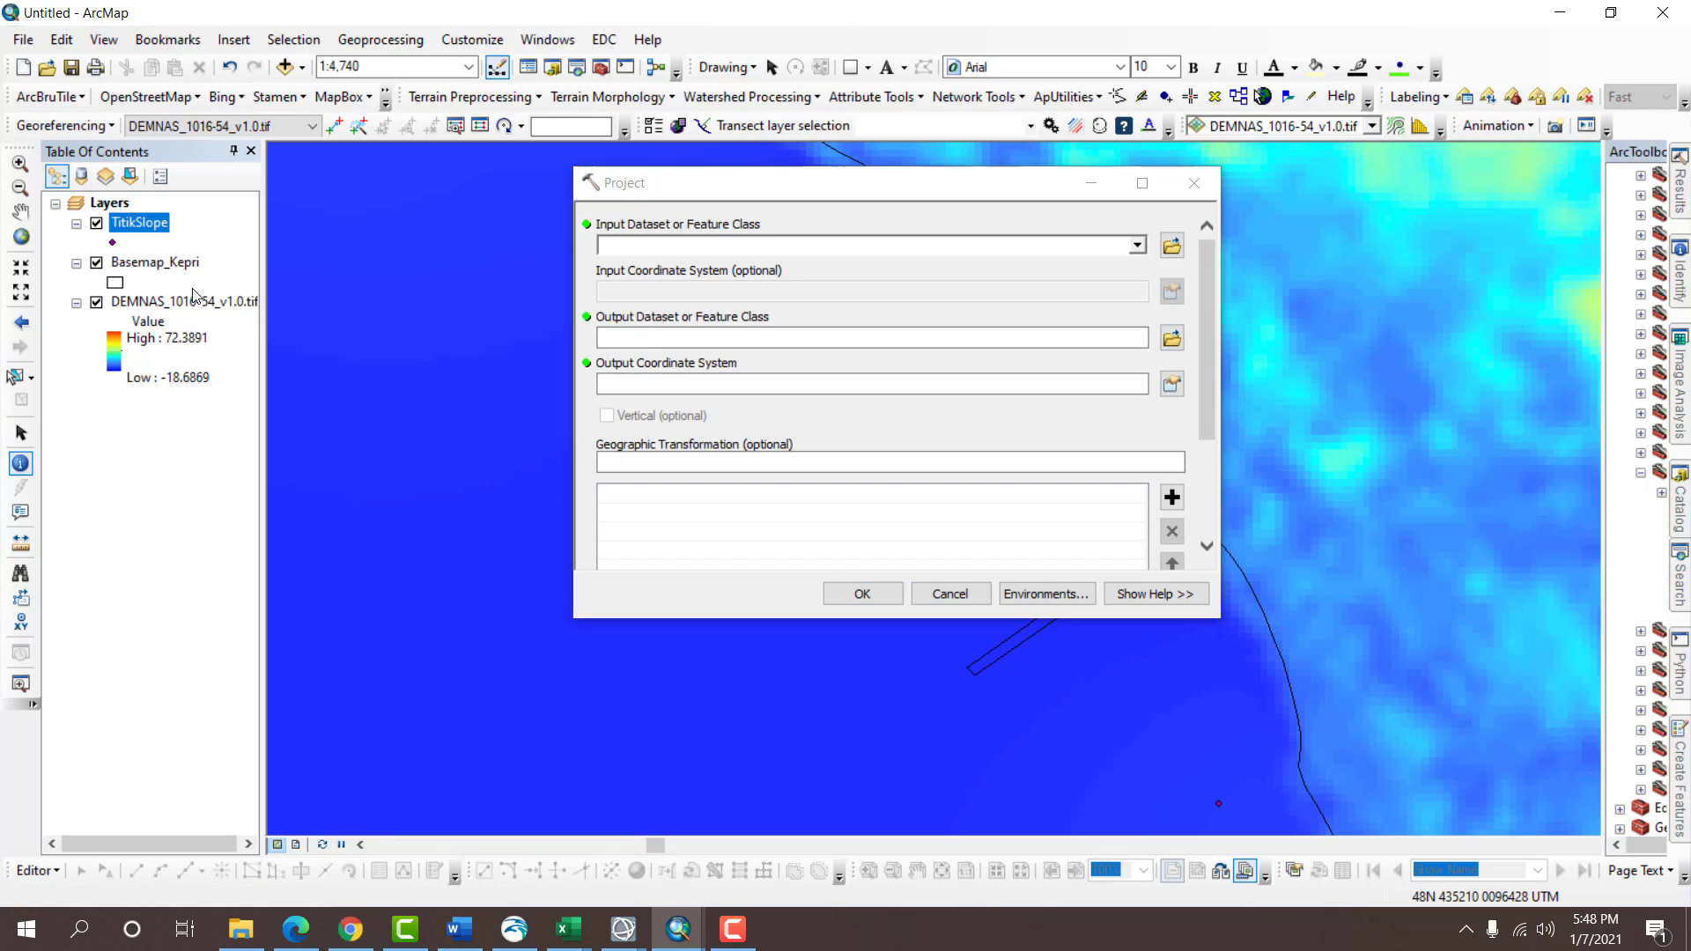
pyautogui.moveTo(256, 298); pyautogui.dragTo(627, 244)
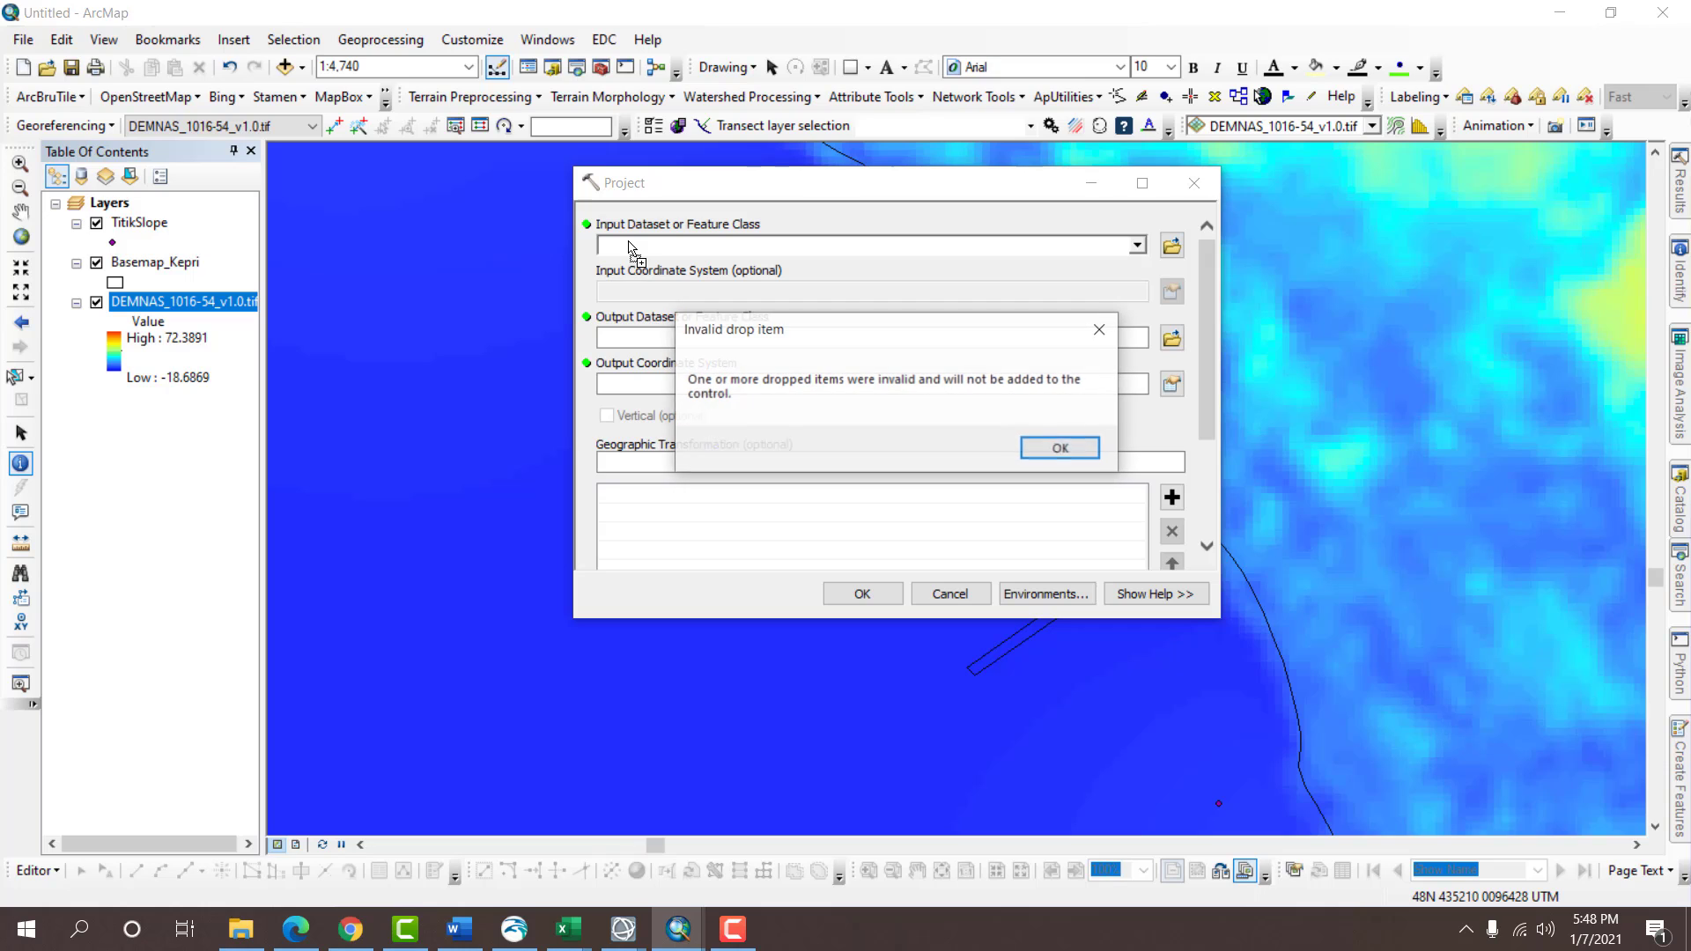
pyautogui.click(1047, 451)
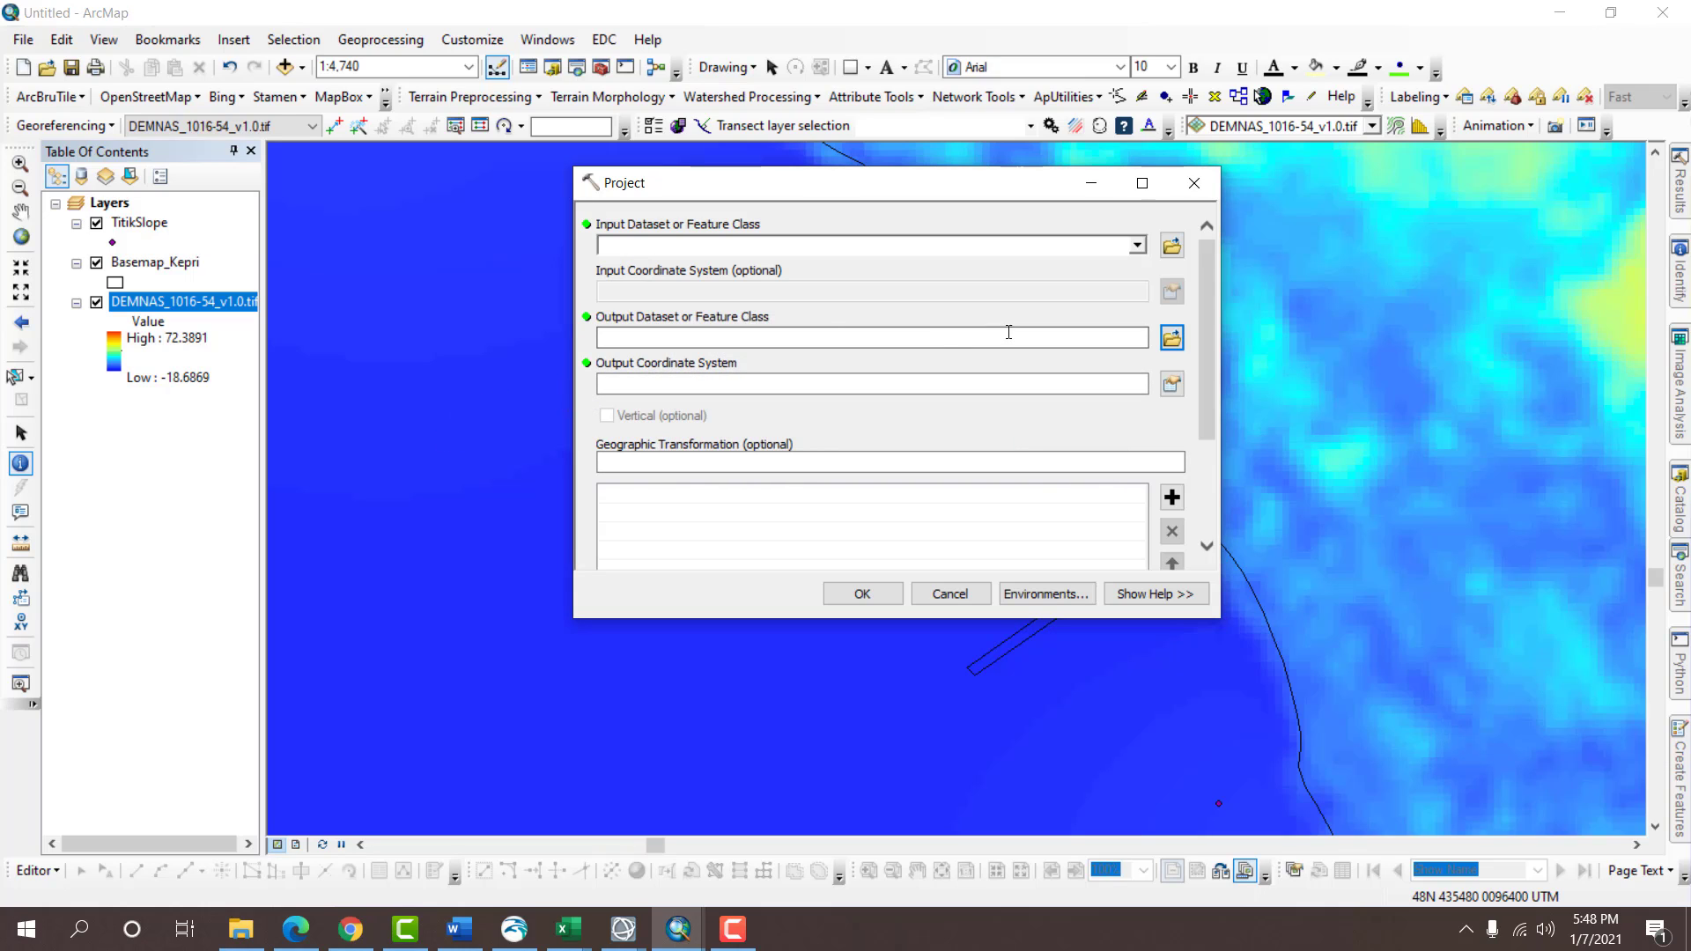
# Close the Project tool and define the projection of DEMNAS_1016-54_v1.0.tif as WGS 1984.
pyautogui.press('Escape')
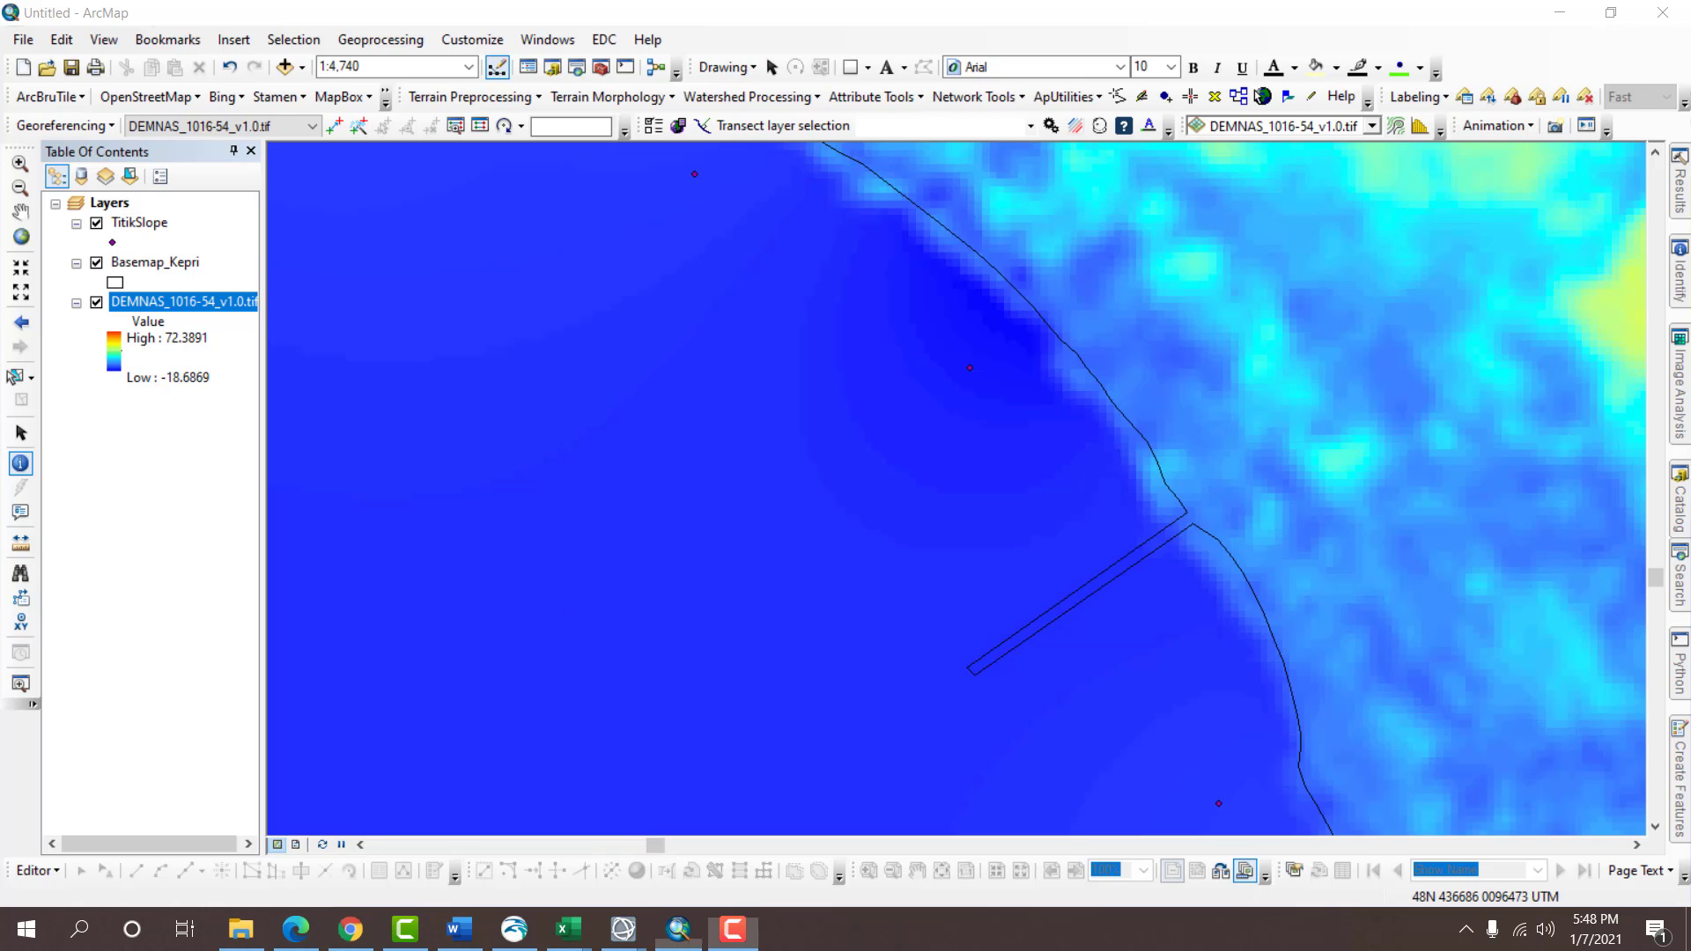
pyautogui.click(601, 67)
pyautogui.click(1480, 595)
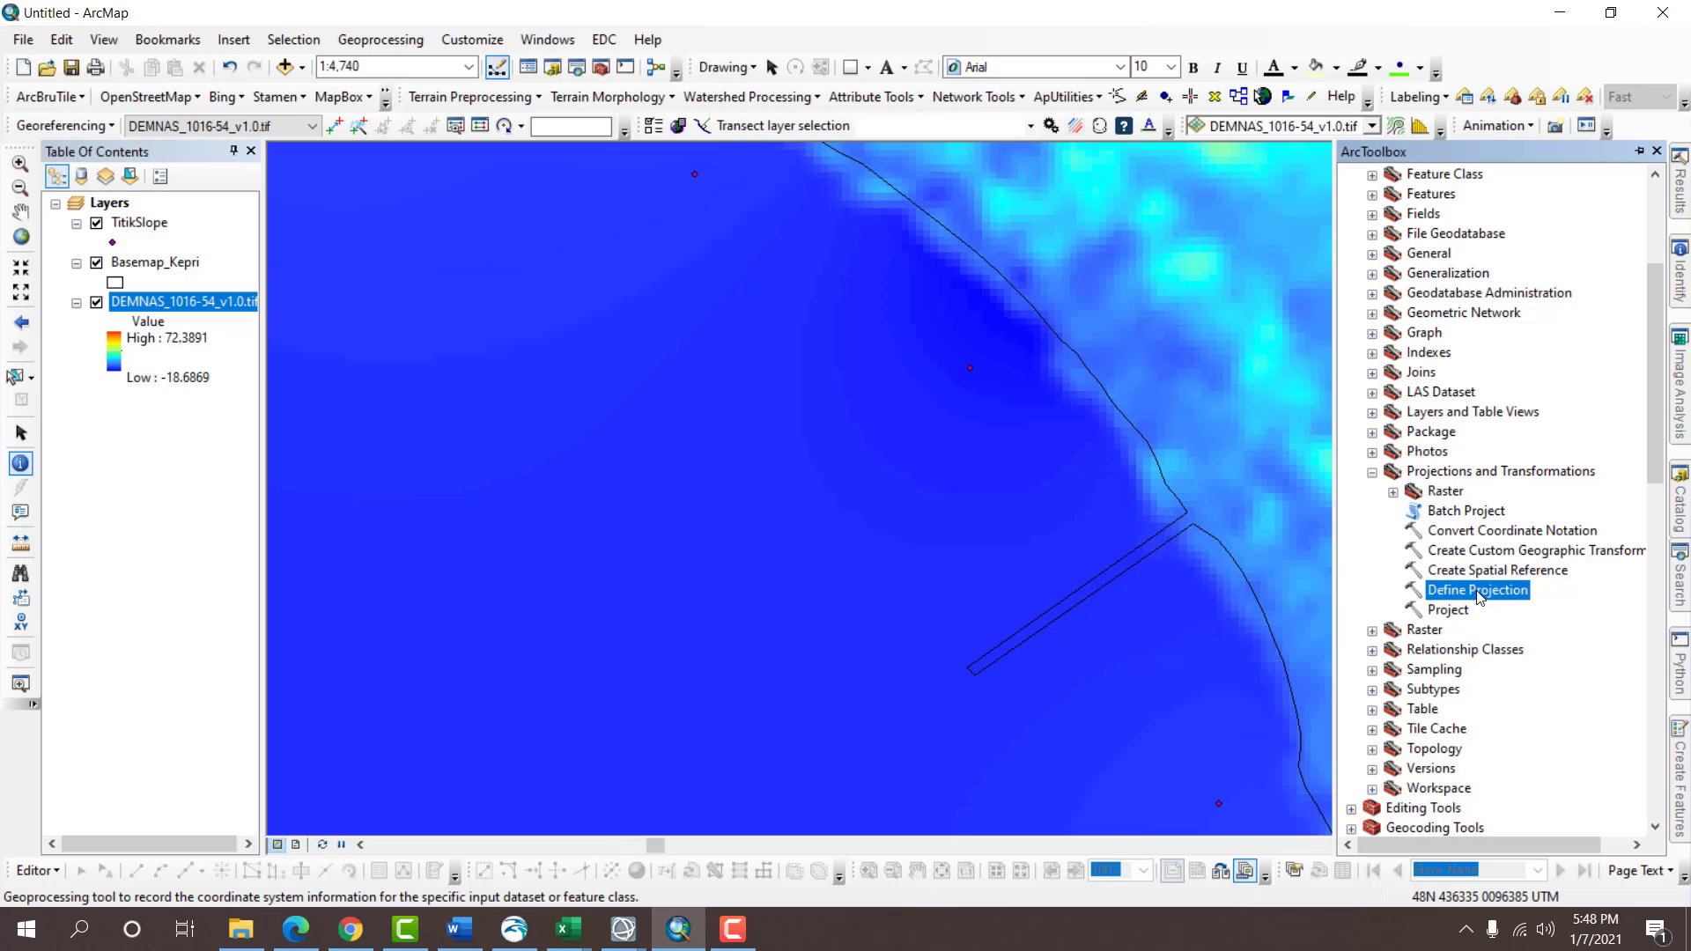
pyautogui.doubleClick(1480, 595)
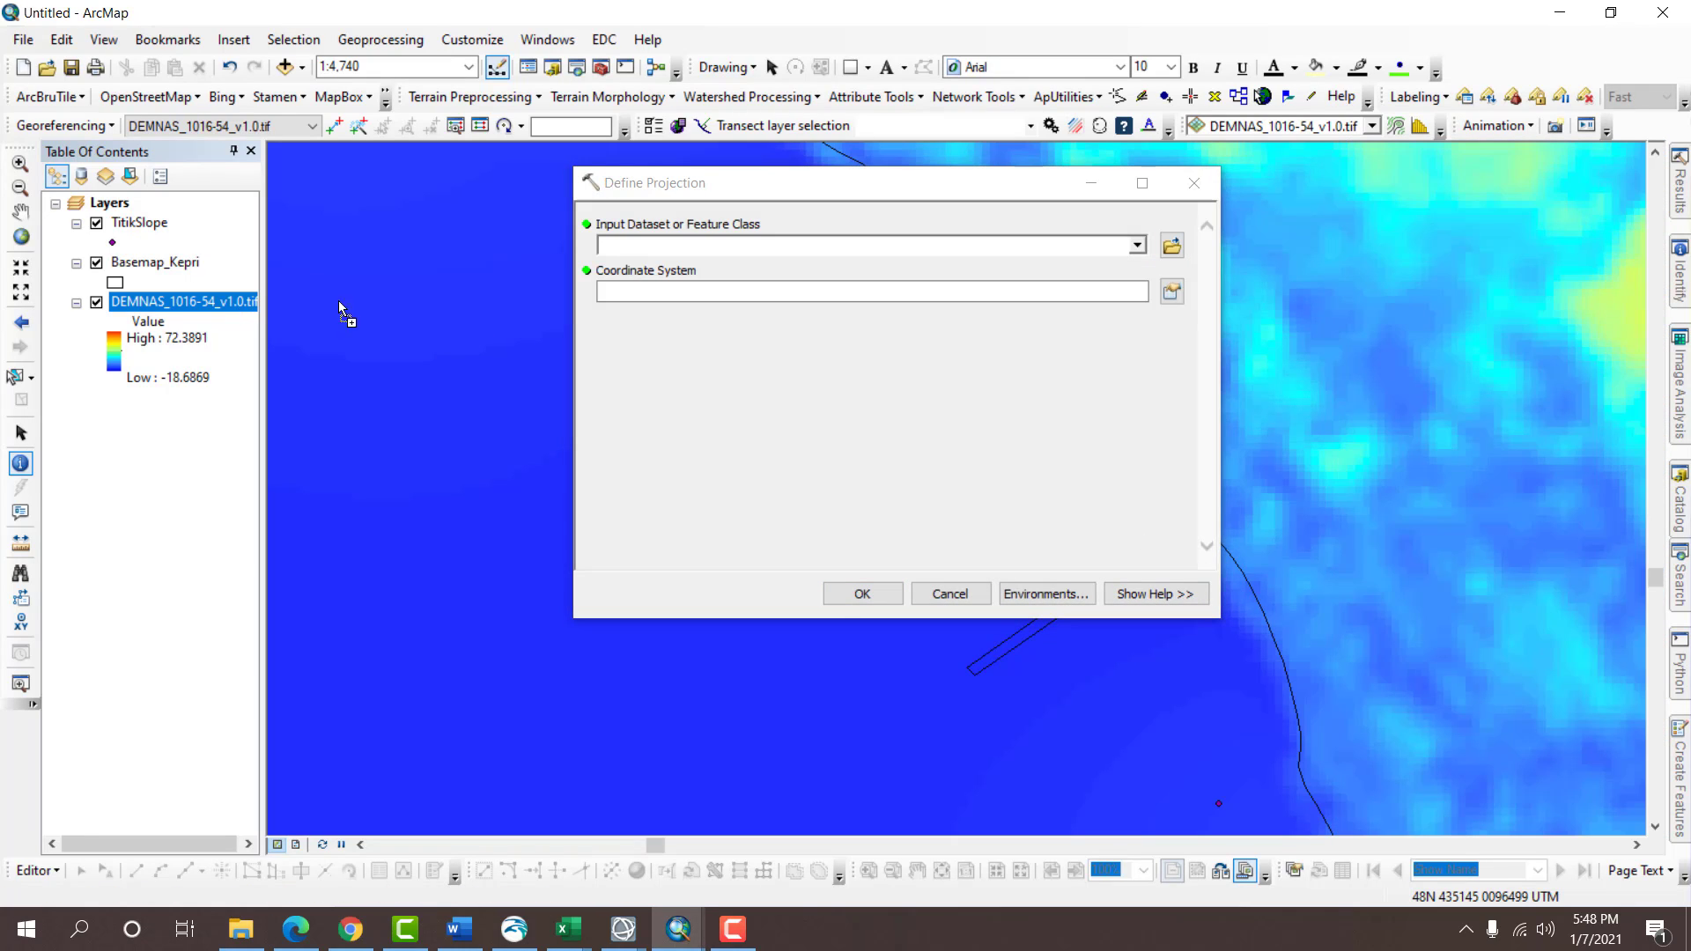
pyautogui.moveTo(339, 312); pyautogui.dragTo(694, 249)
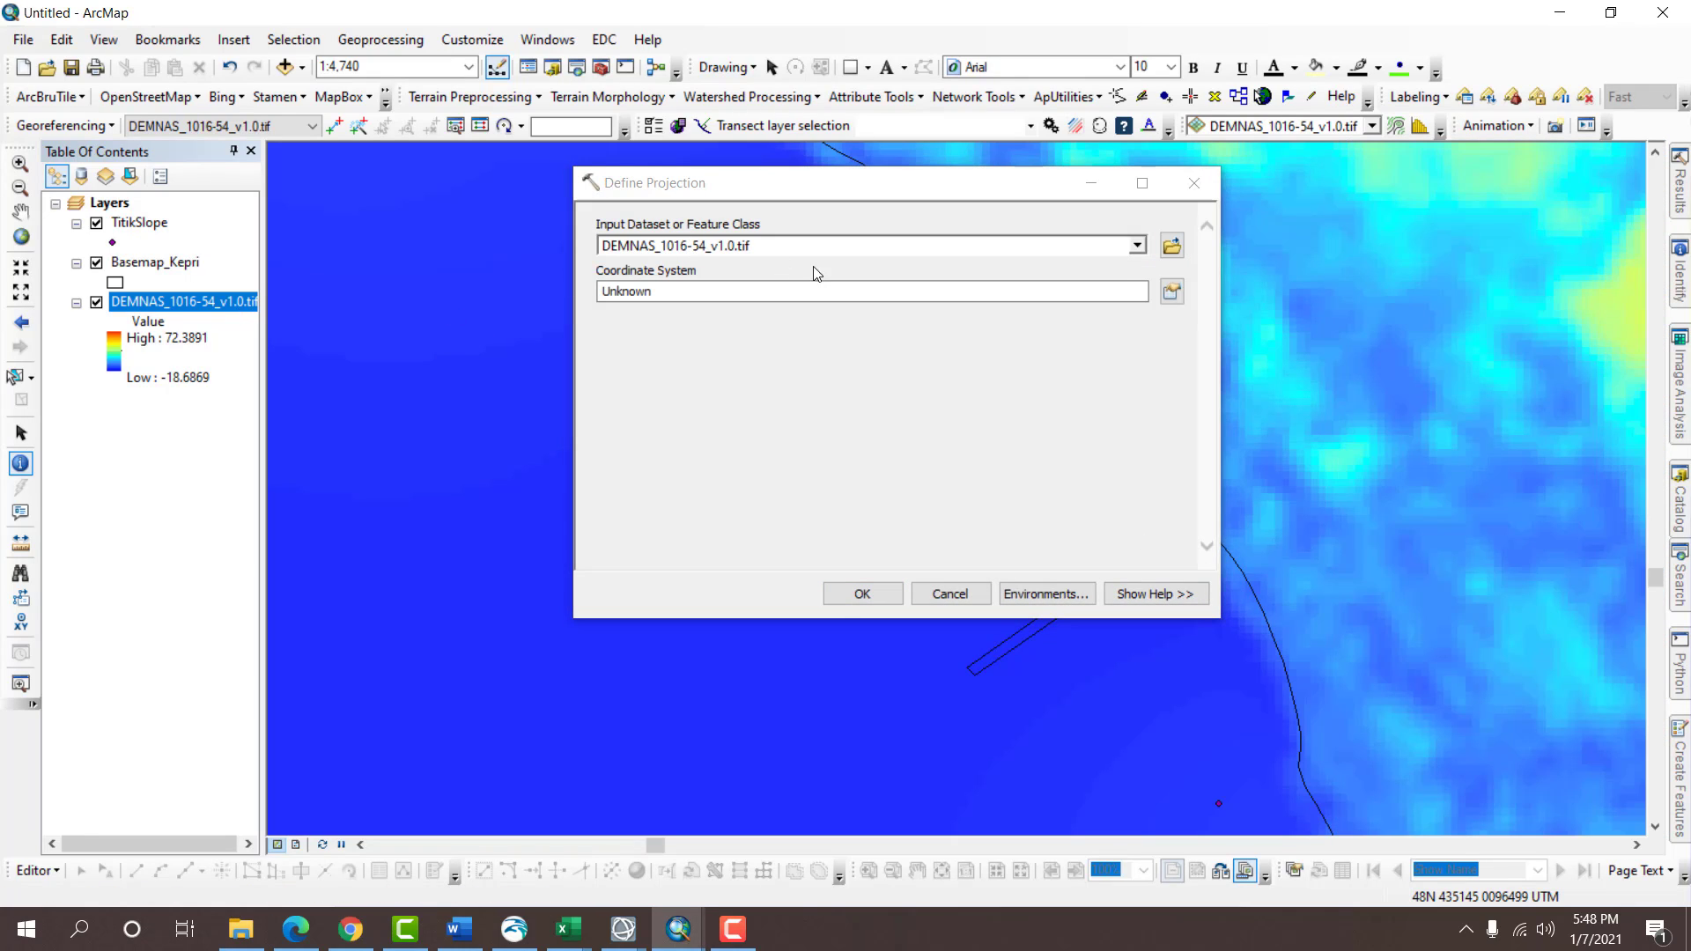
pyautogui.click(1171, 291)
pyautogui.click(770, 234)
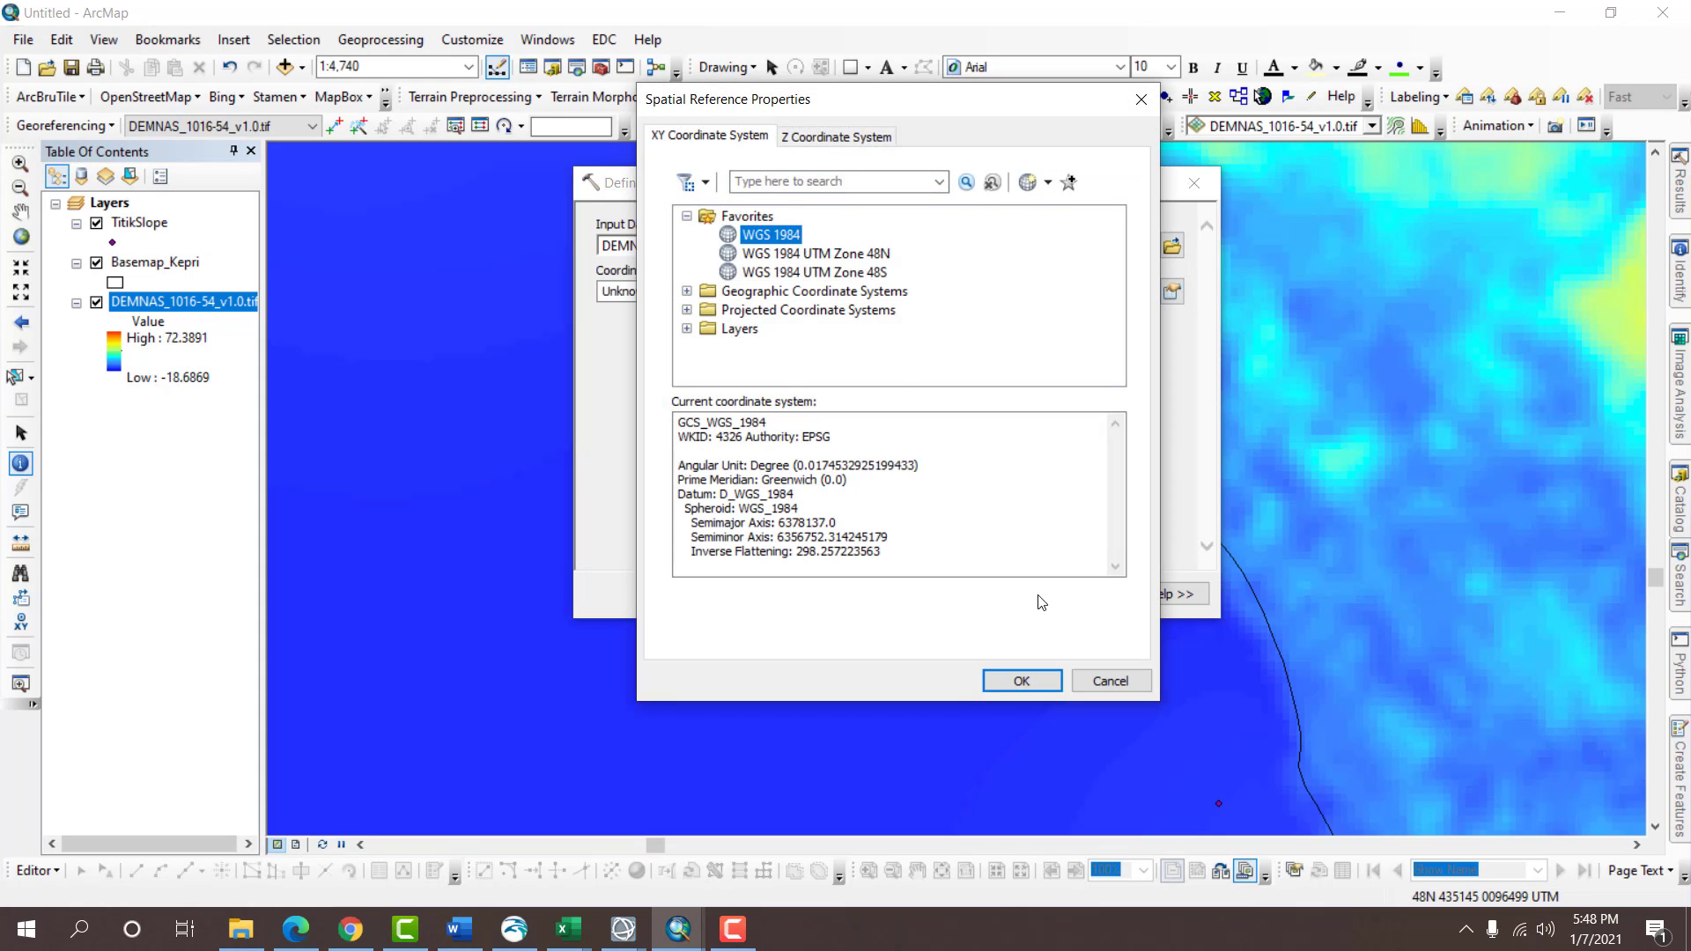
pyautogui.click(1026, 683)
pyautogui.click(876, 592)
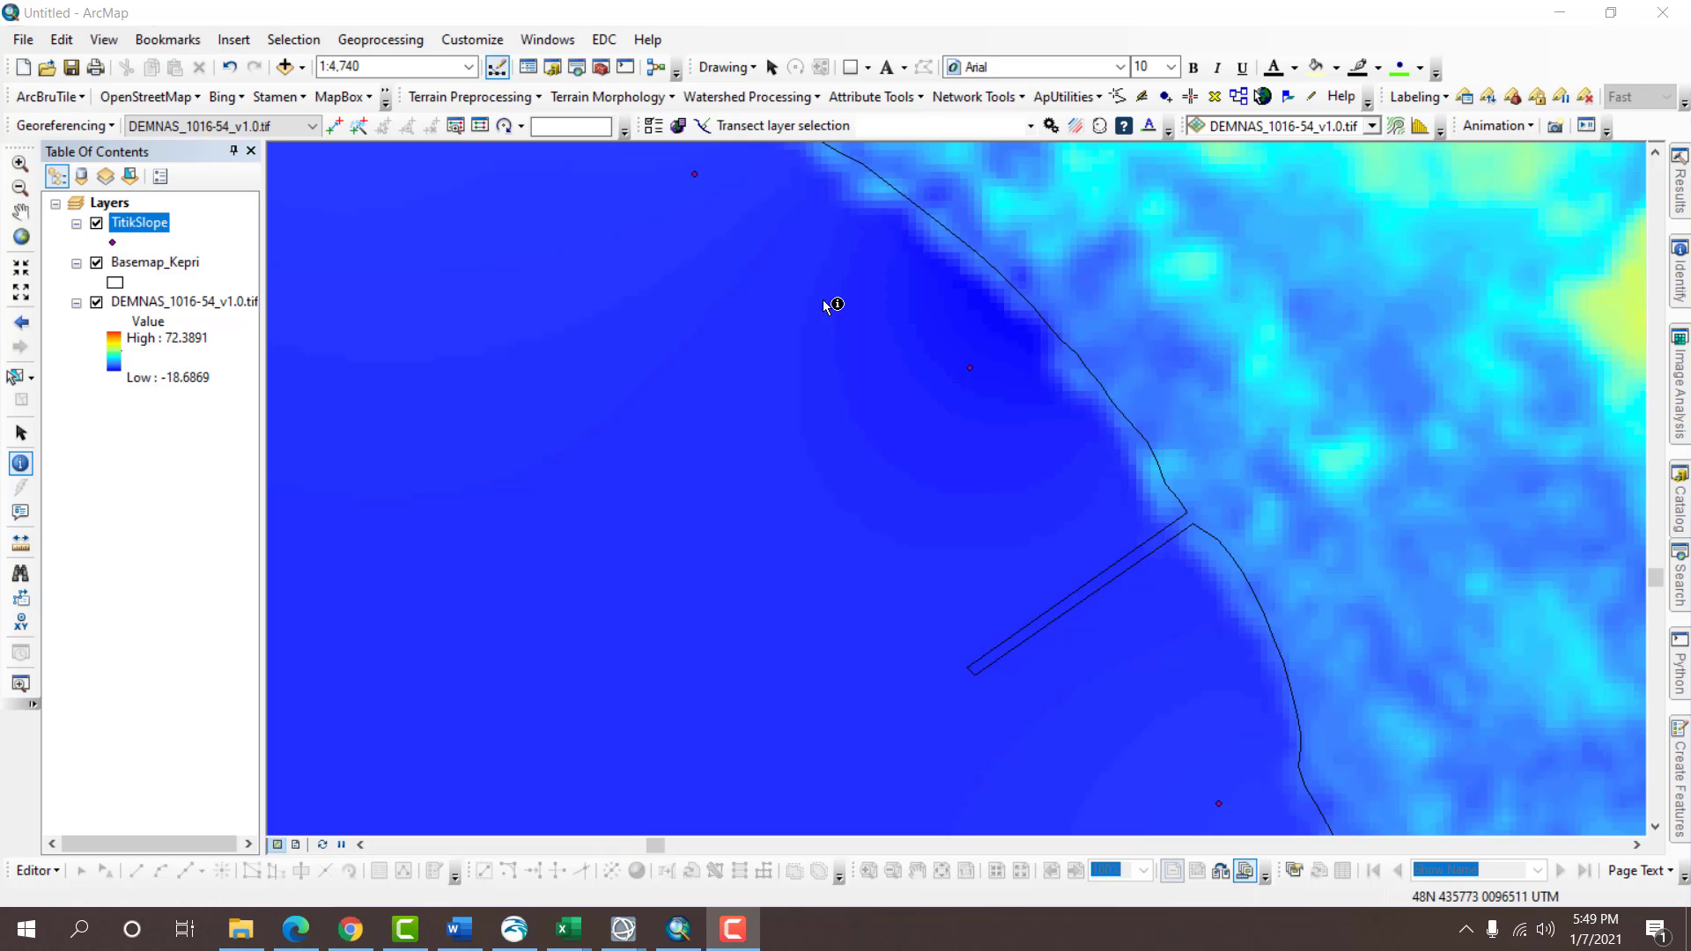
# Run Extract Multi Values to Points with TitikSlope as point features and DEMNAS_1016-54_v1.0.tif as input raster.
pyautogui.click(600, 69)
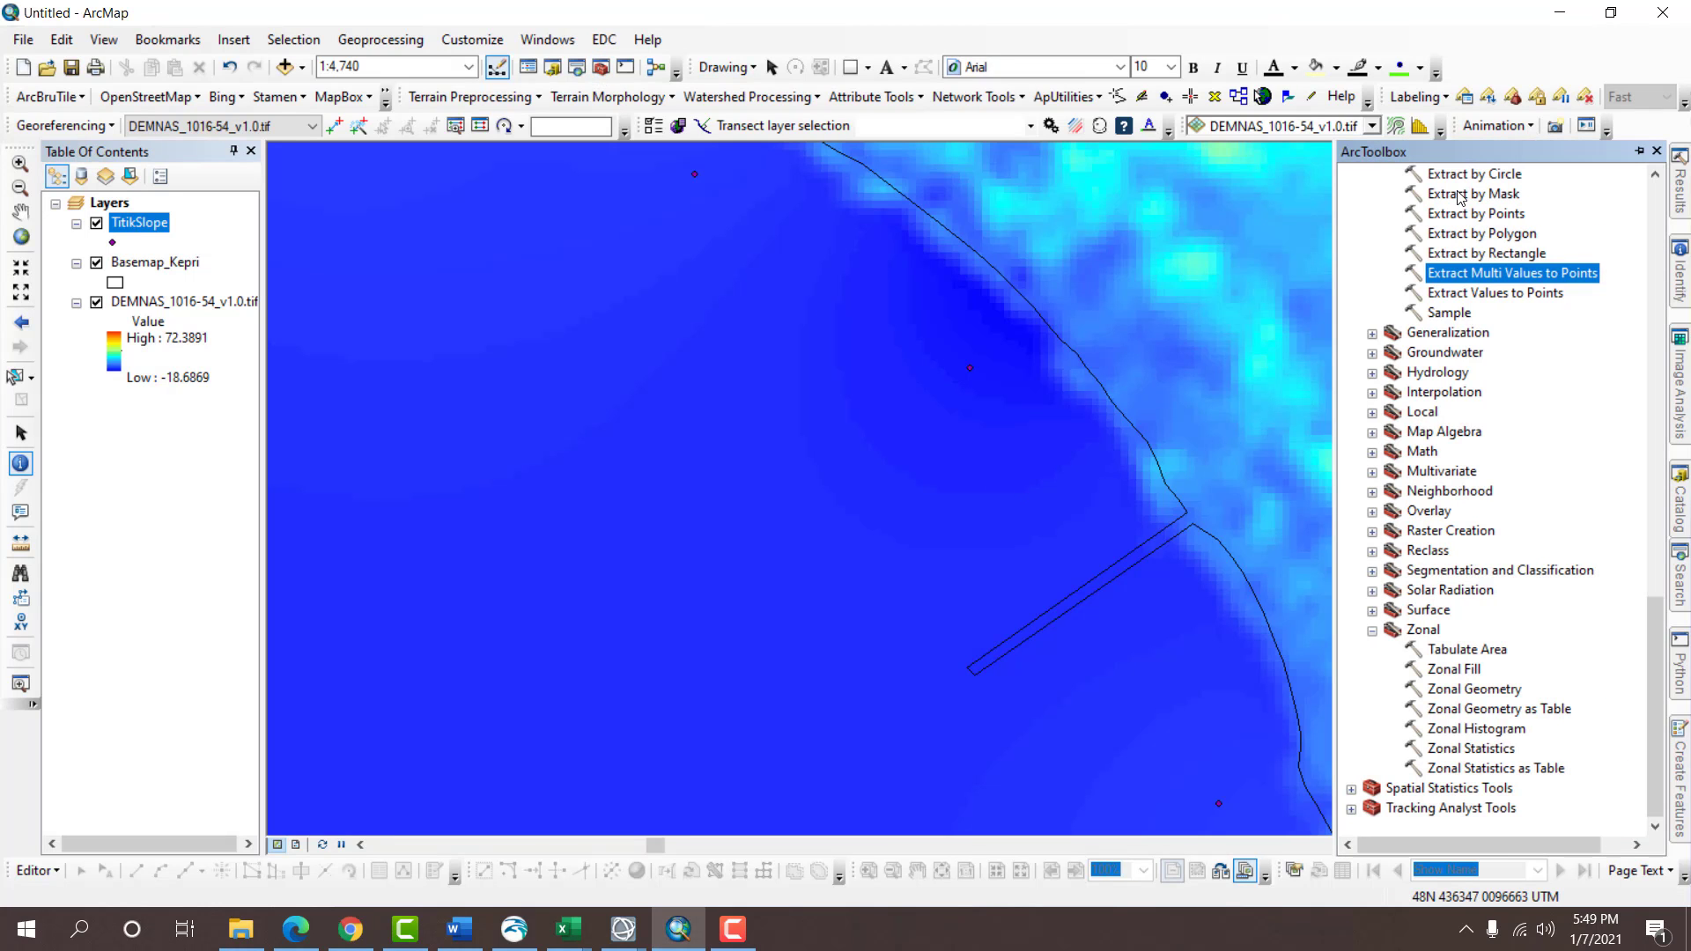
pyautogui.scroll(5, 1468, 303)
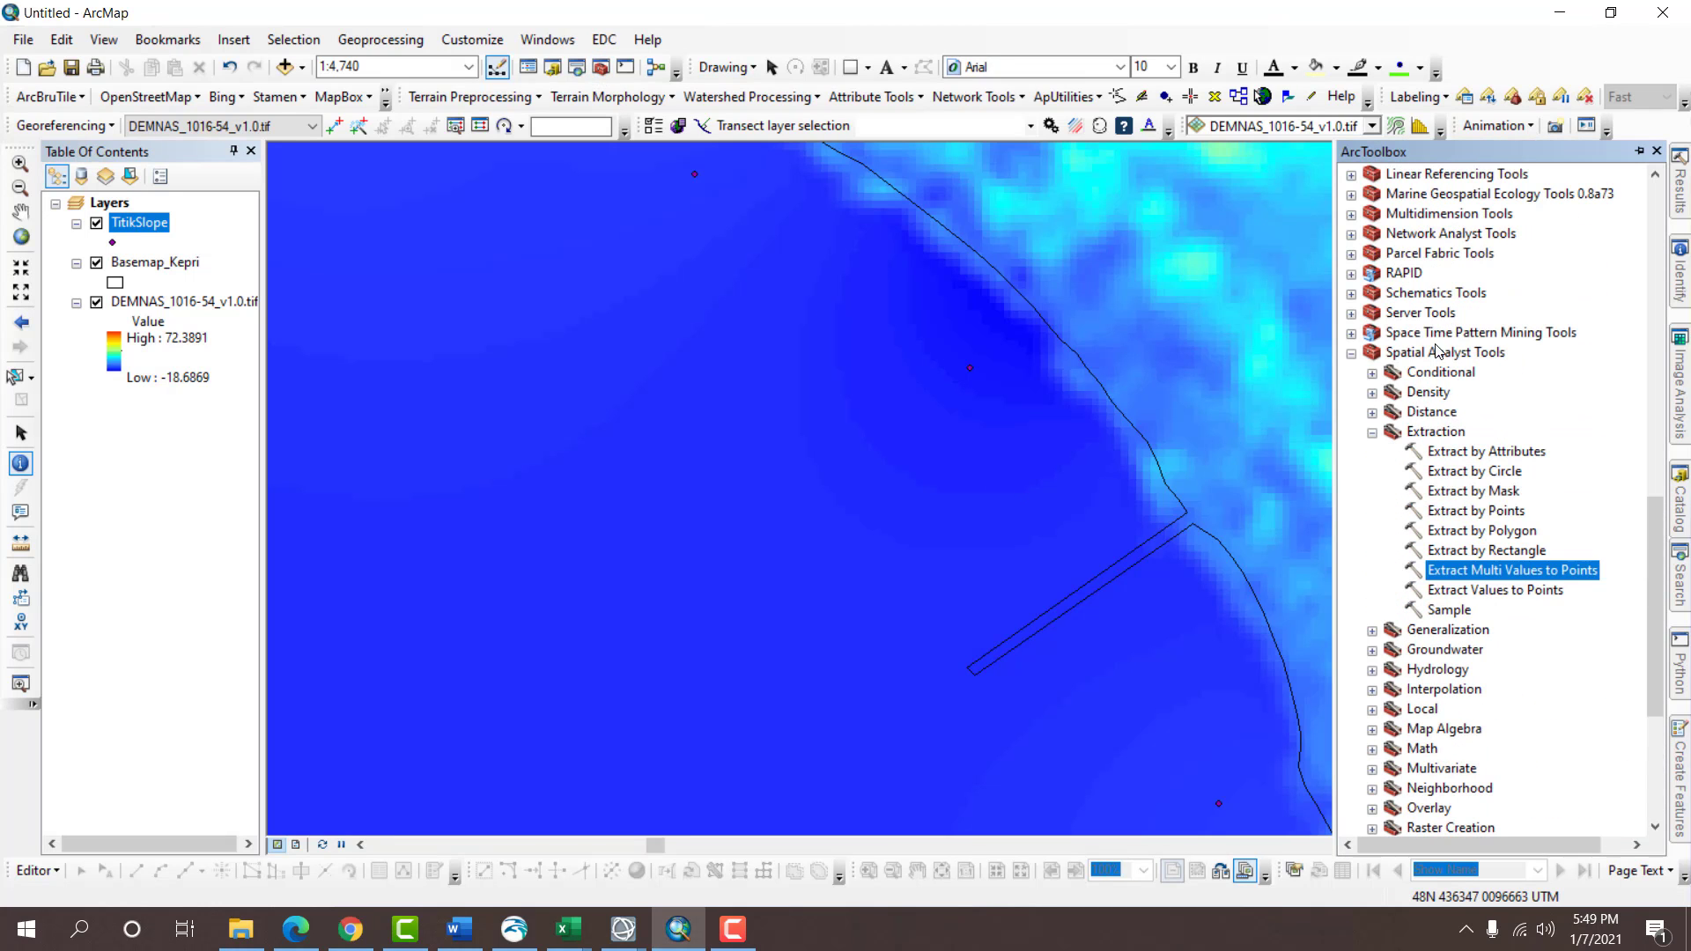
pyautogui.click(1437, 353)
pyautogui.click(1437, 431)
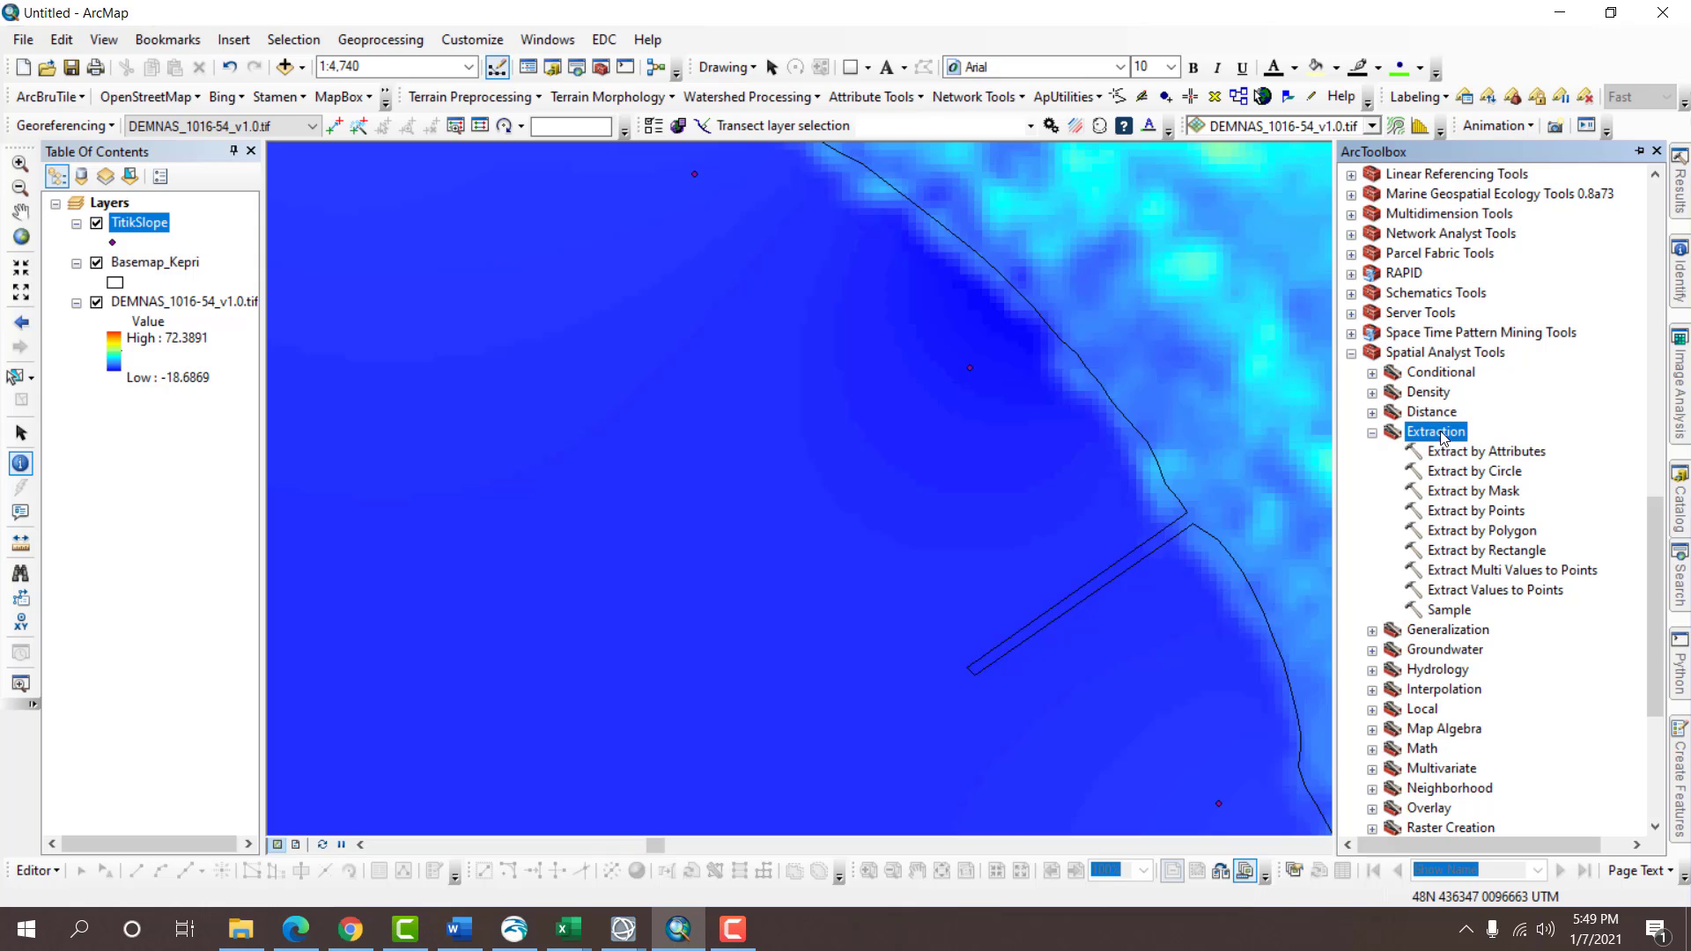
pyautogui.doubleClick(1486, 572)
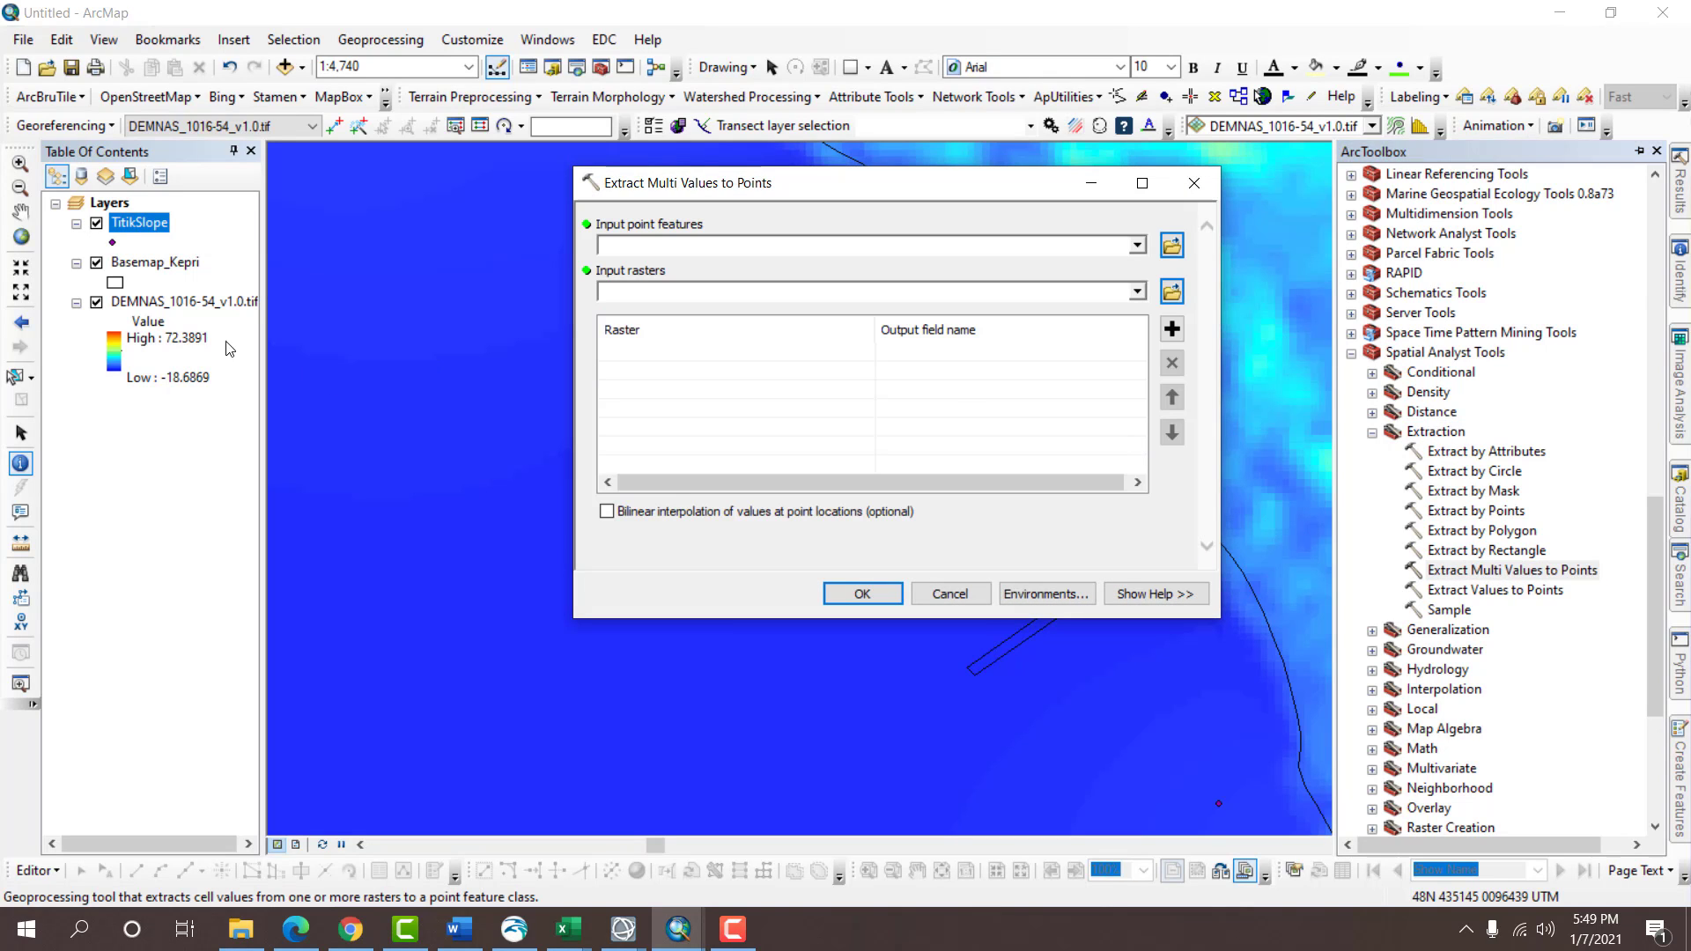
pyautogui.moveTo(226, 304); pyautogui.dragTo(420, 300)
pyautogui.moveTo(692, 368); pyautogui.dragTo(692, 368)
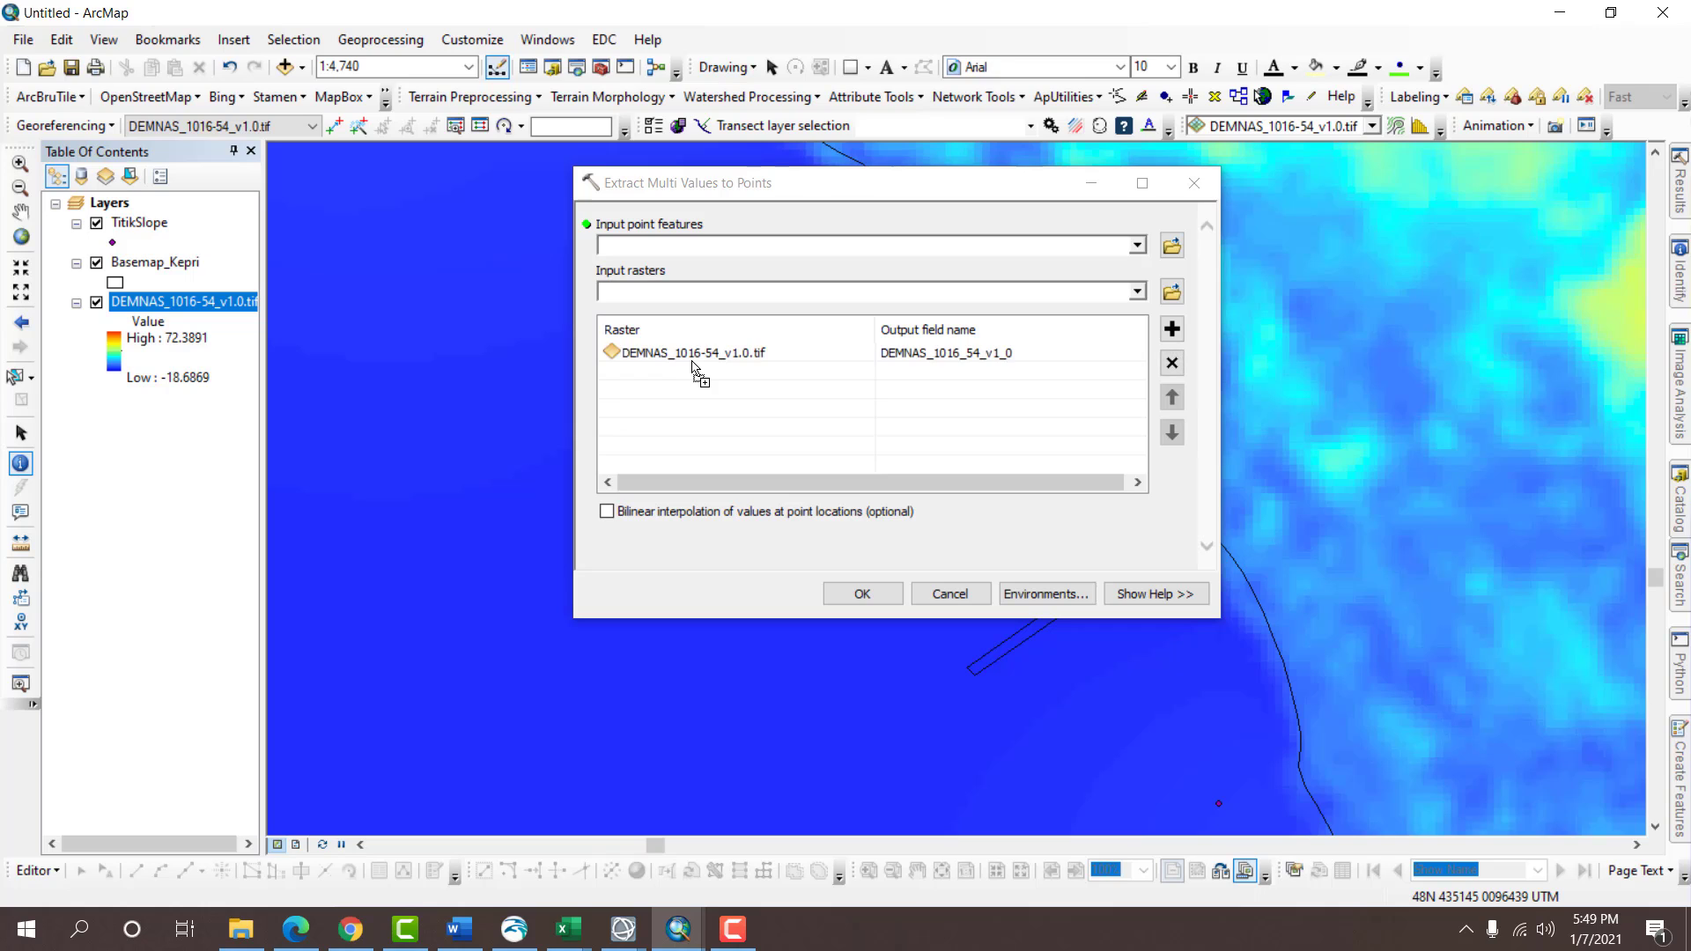
pyautogui.moveTo(140, 223); pyautogui.dragTo(634, 248)
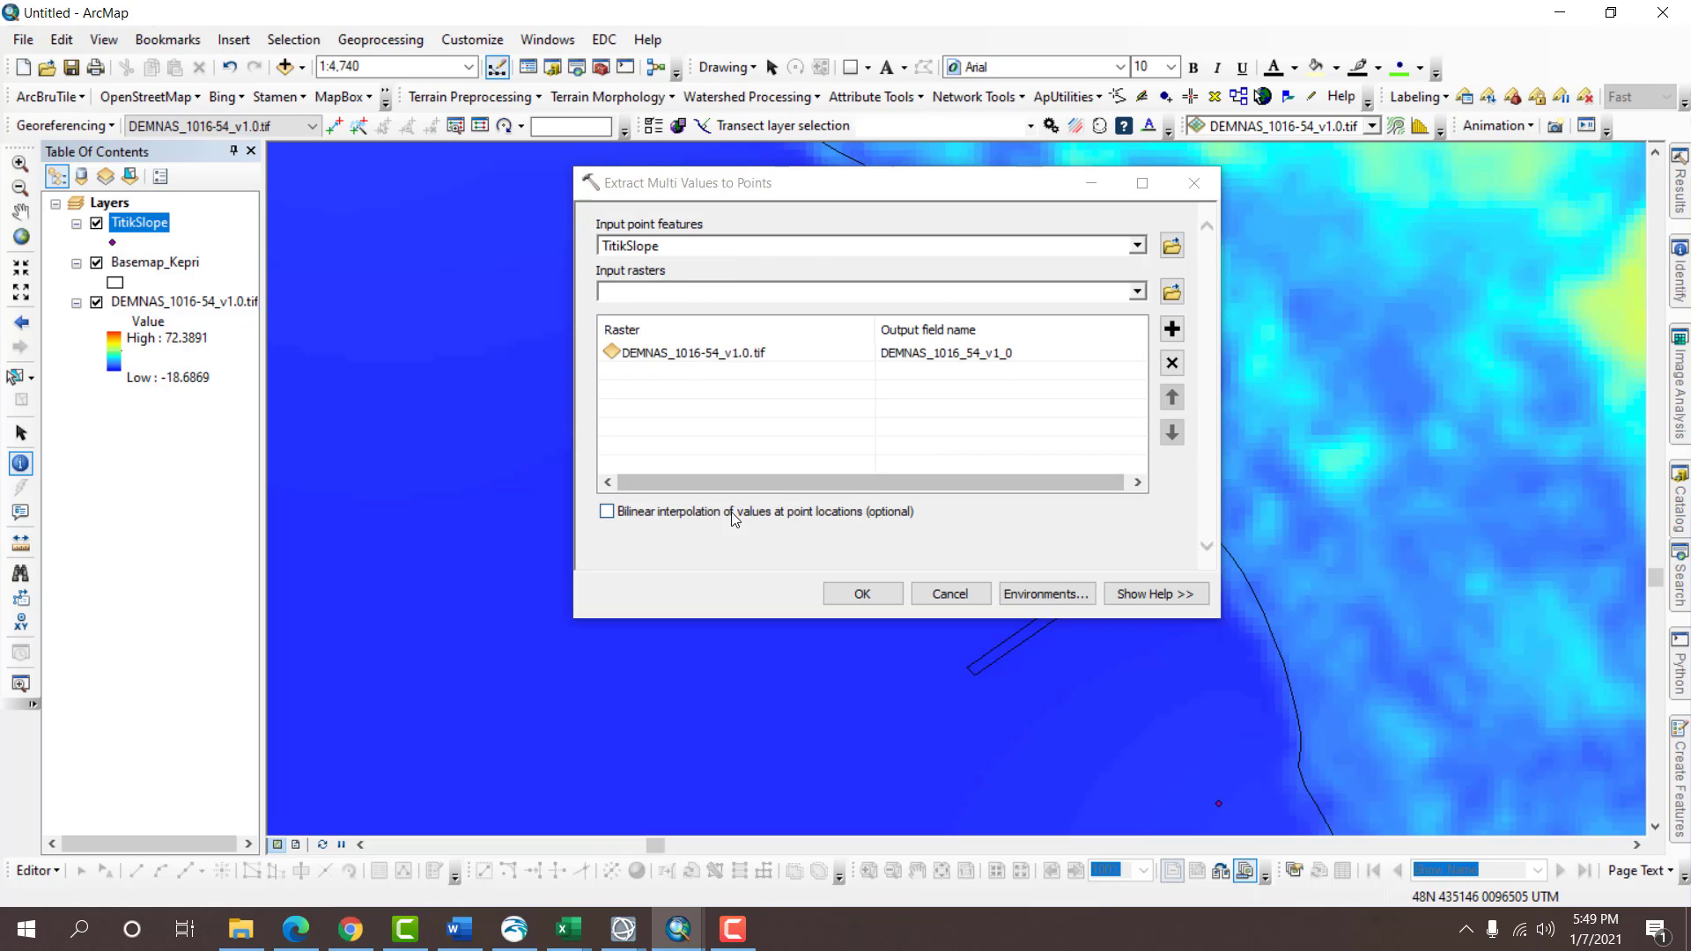
pyautogui.click(856, 593)
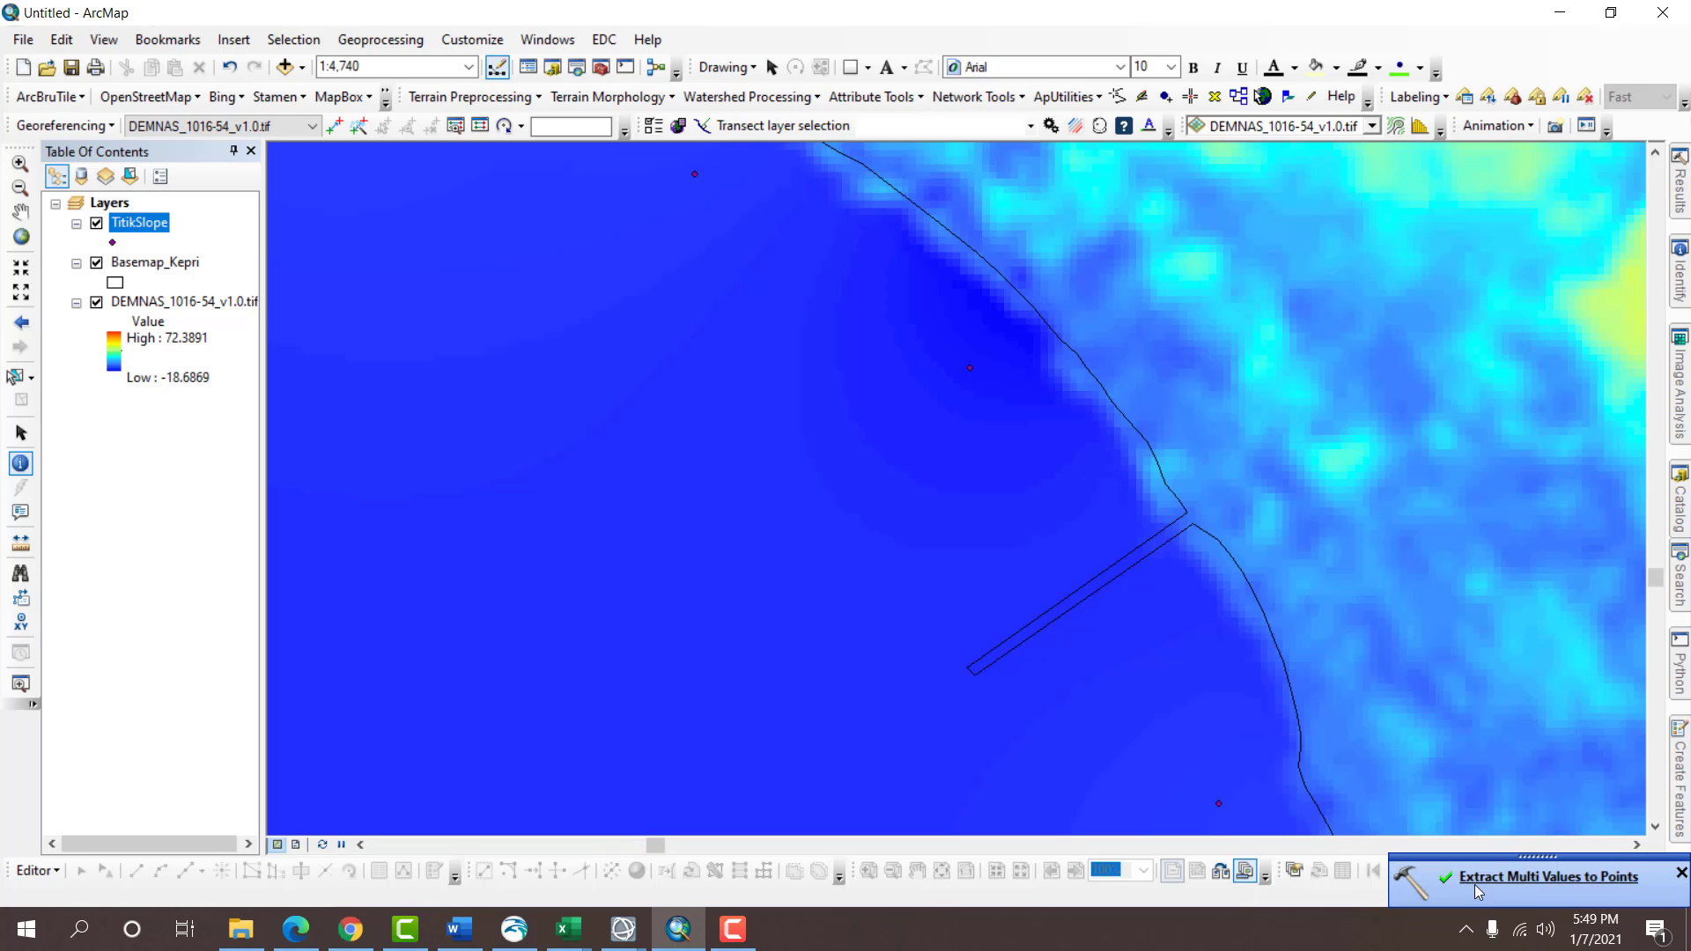
# Open the TitikSlope attribute table and examine the extracted DEMNAS value of each point.
pyautogui.rightClick(165, 231)
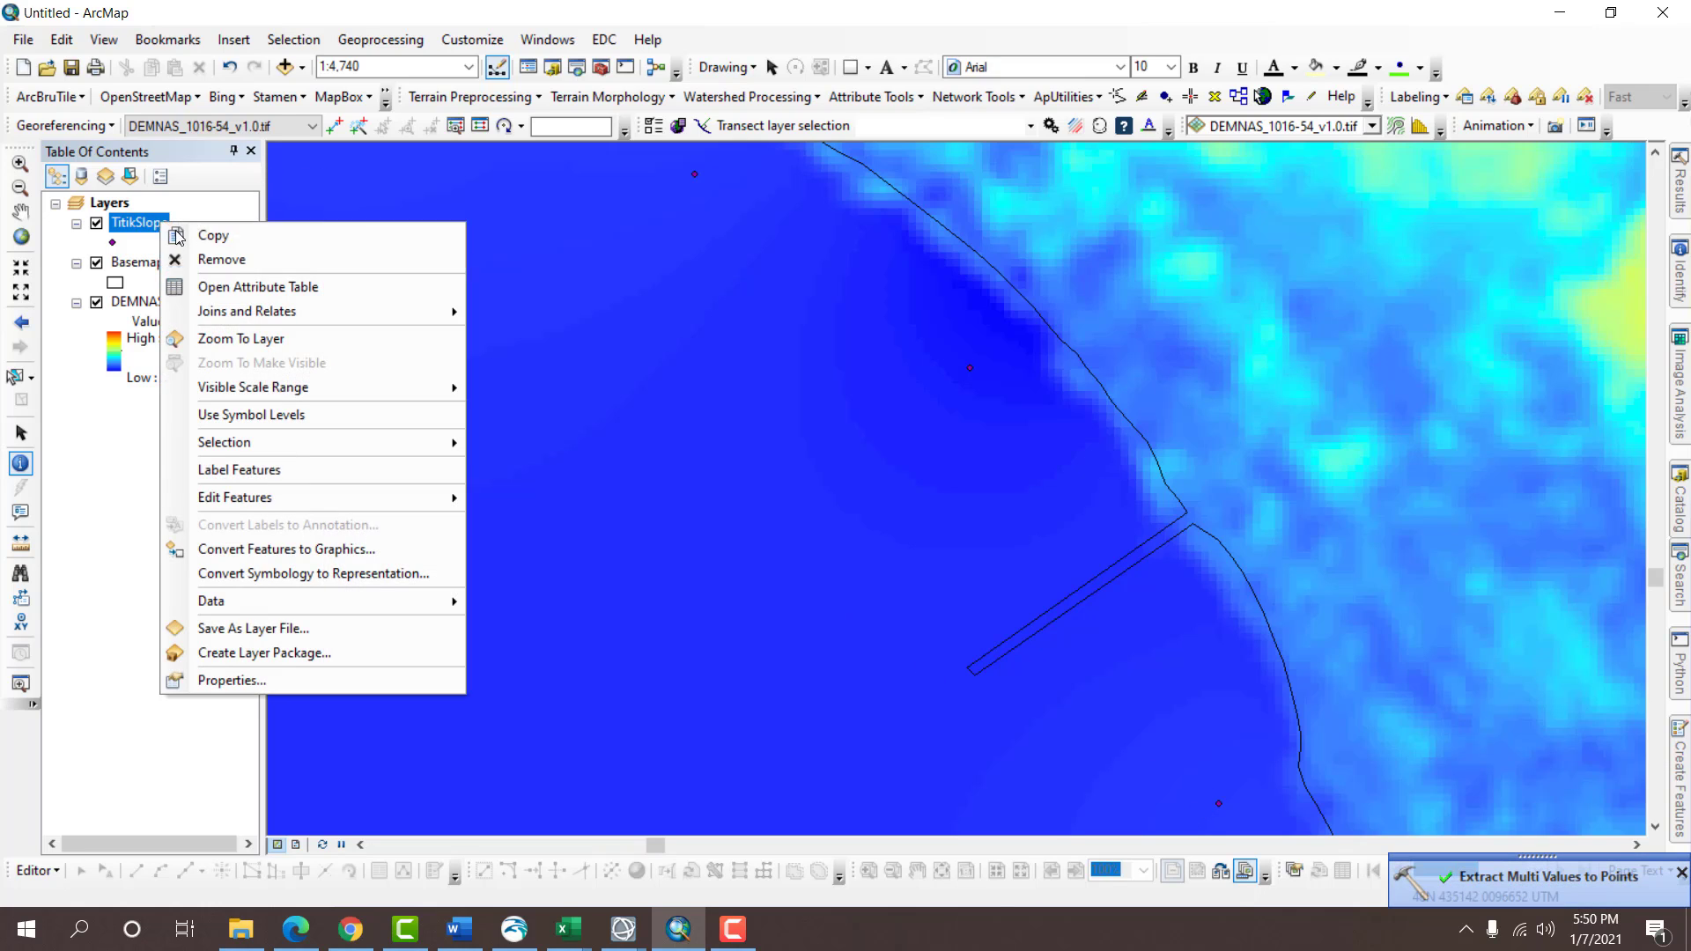
pyautogui.click(211, 282)
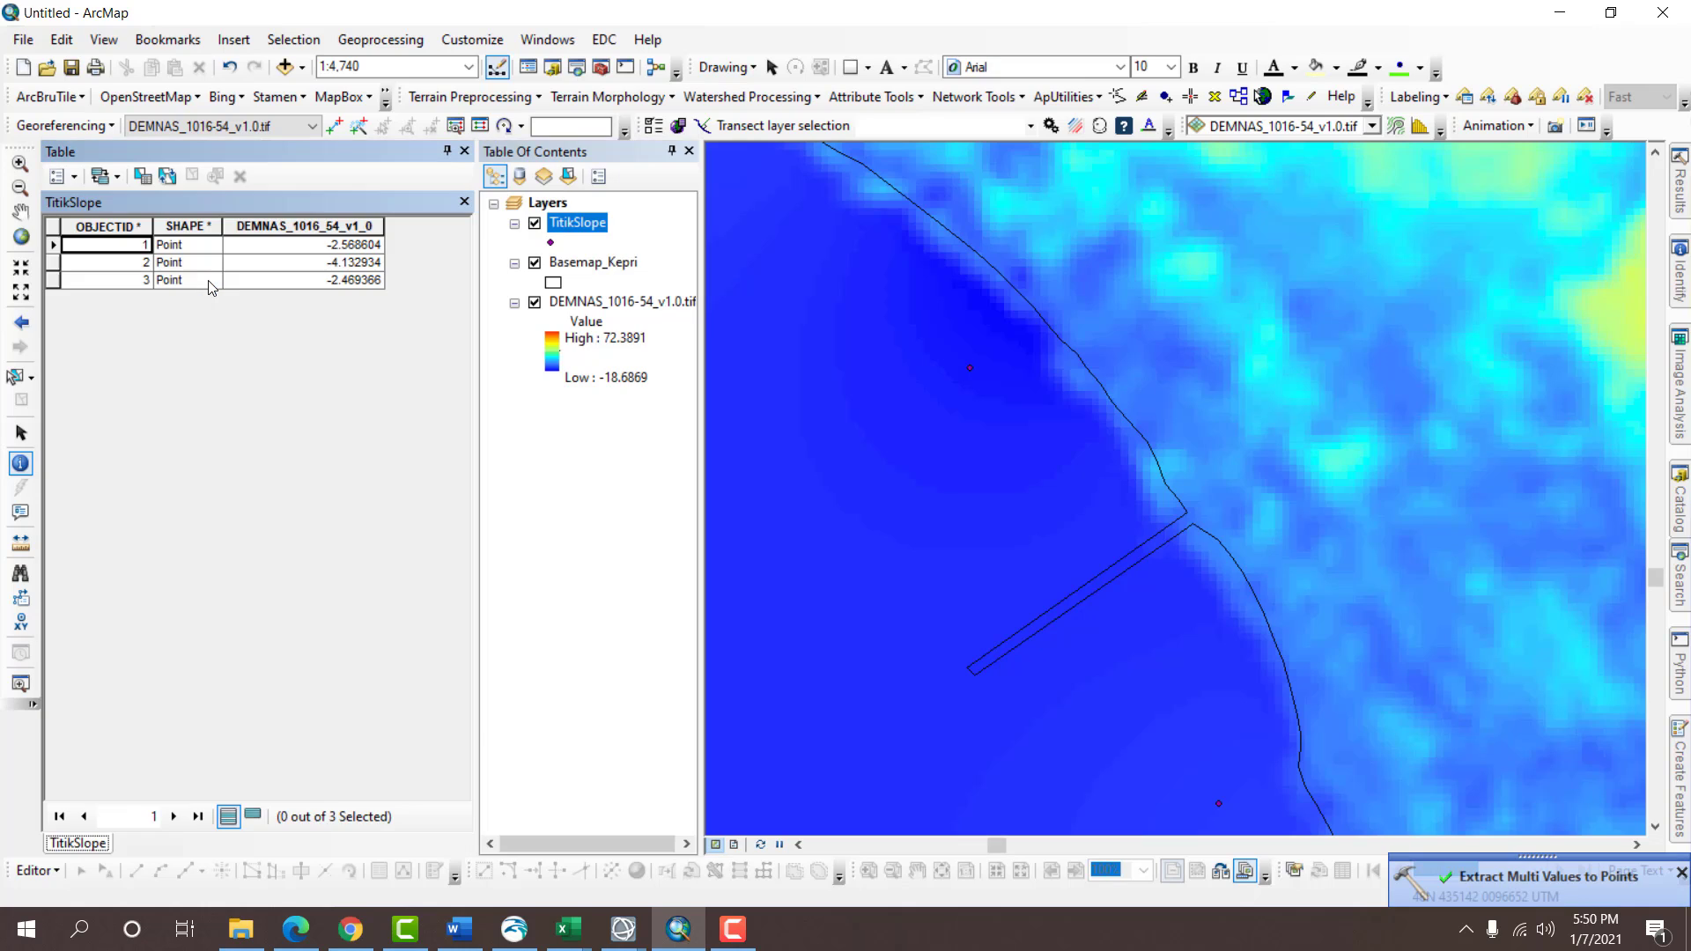
pyautogui.click(333, 280)
pyautogui.click(334, 262)
pyautogui.click(336, 247)
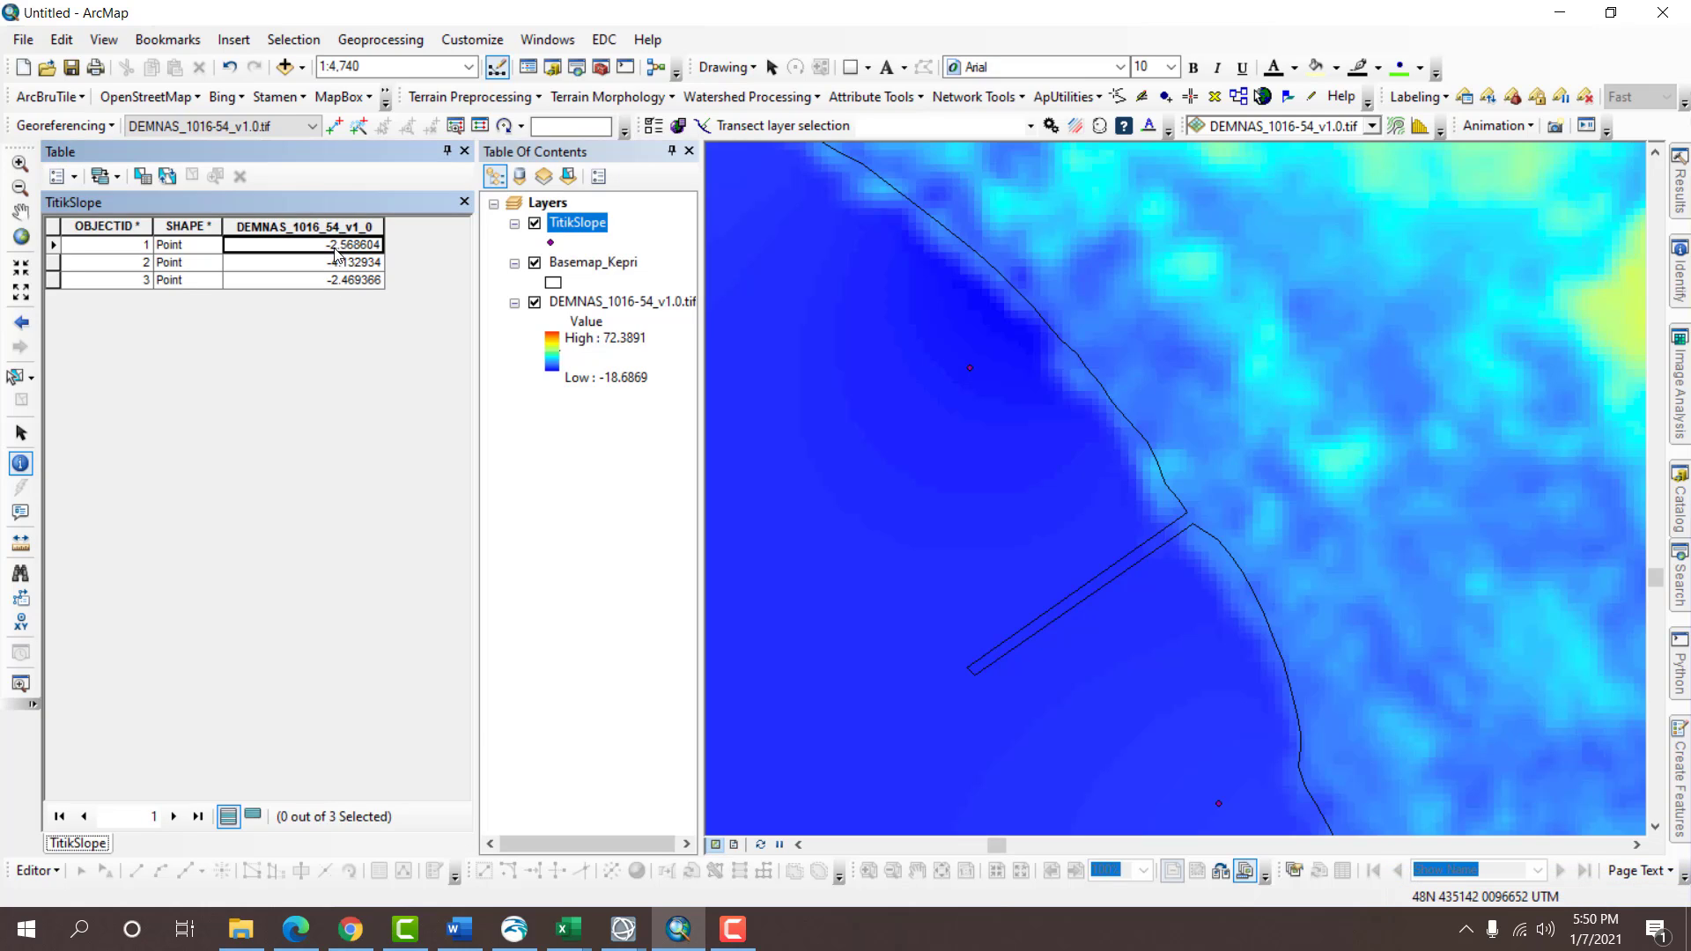
pyautogui.click(340, 279)
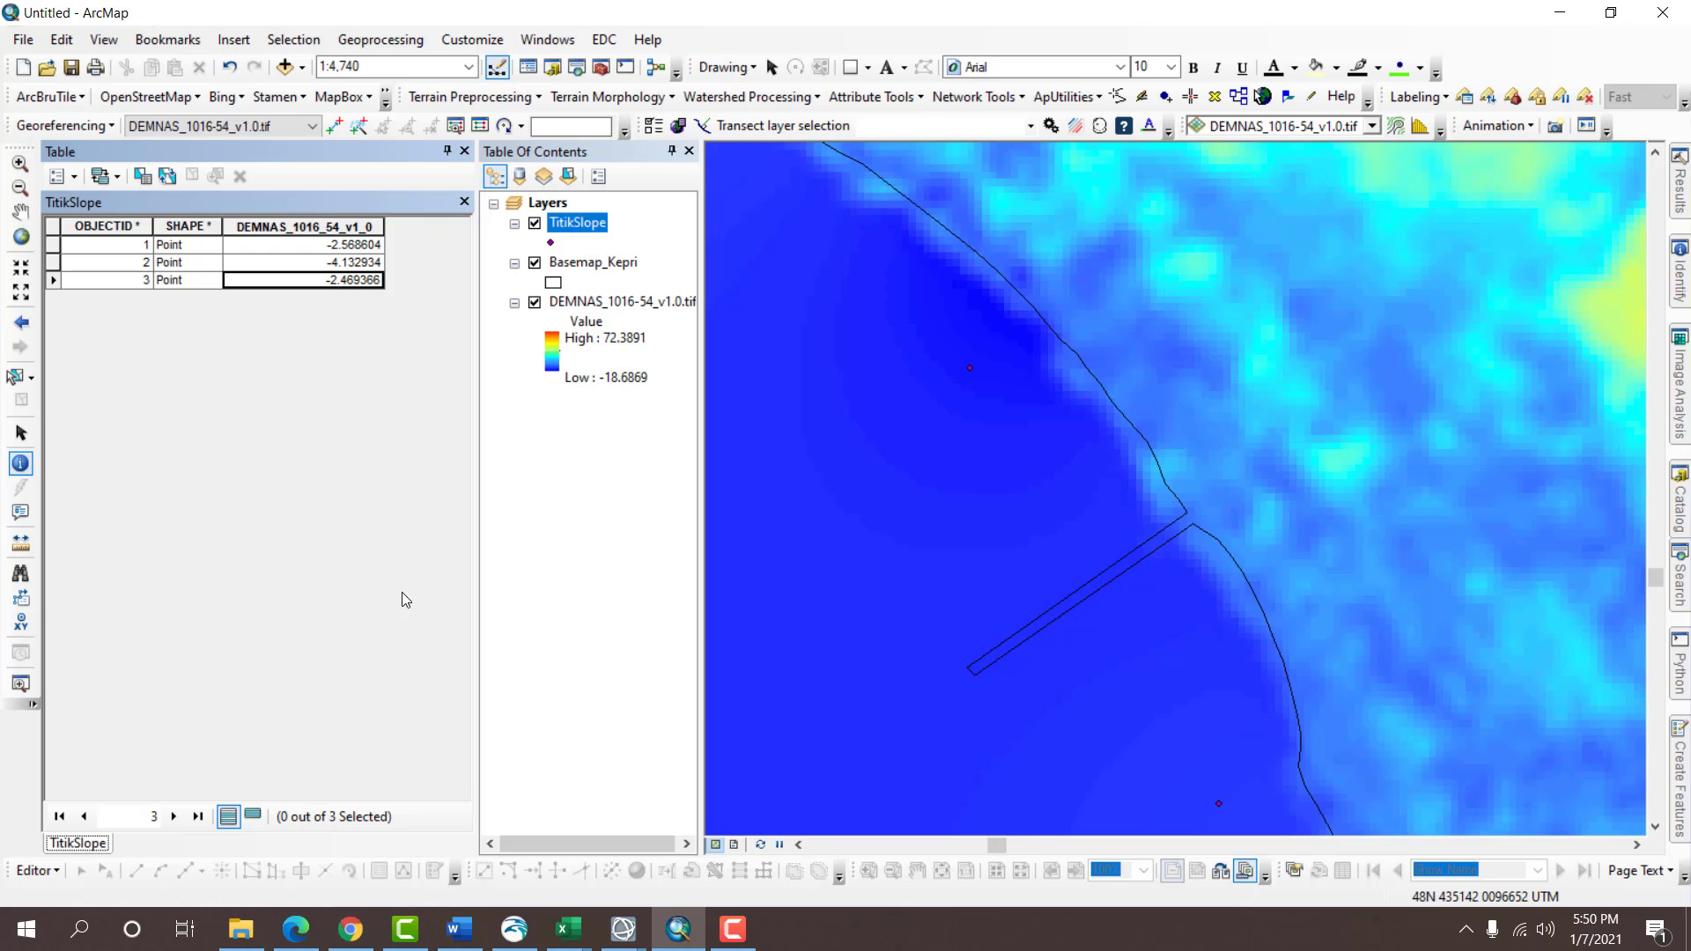
# Switch to DataKemiringan.xlsx in Excel and duplicate the slope table A1:I5 below the original, starting at cell A8.
pyautogui.click(570, 932)
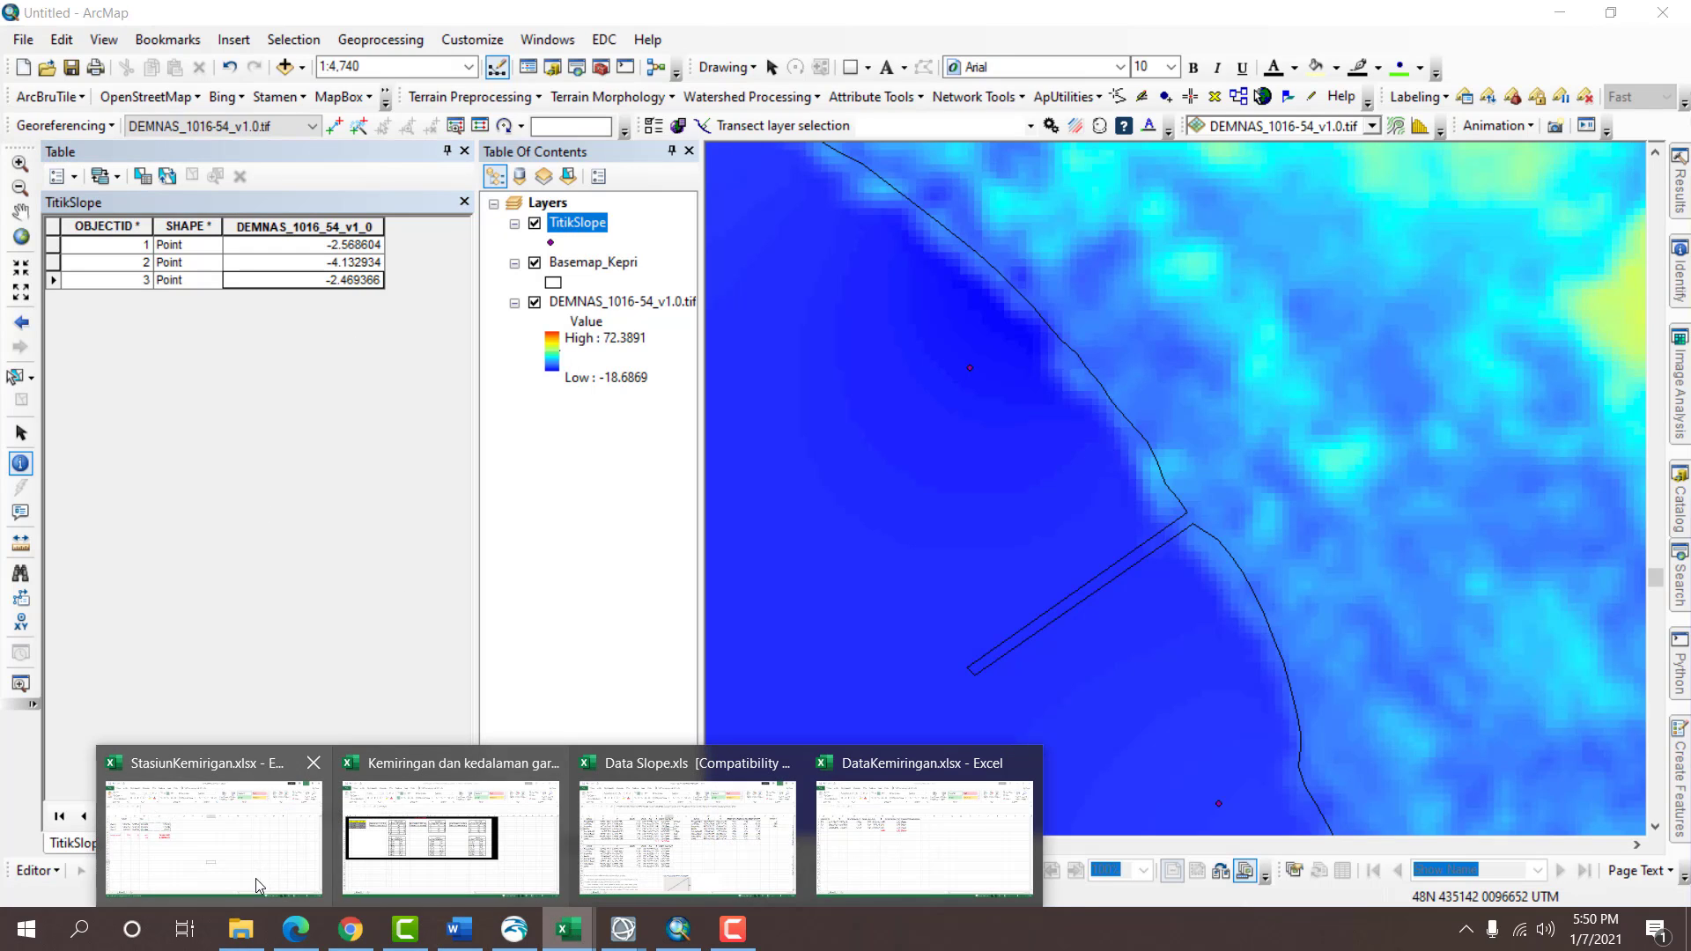
pyautogui.click(900, 811)
pyautogui.click(447, 544)
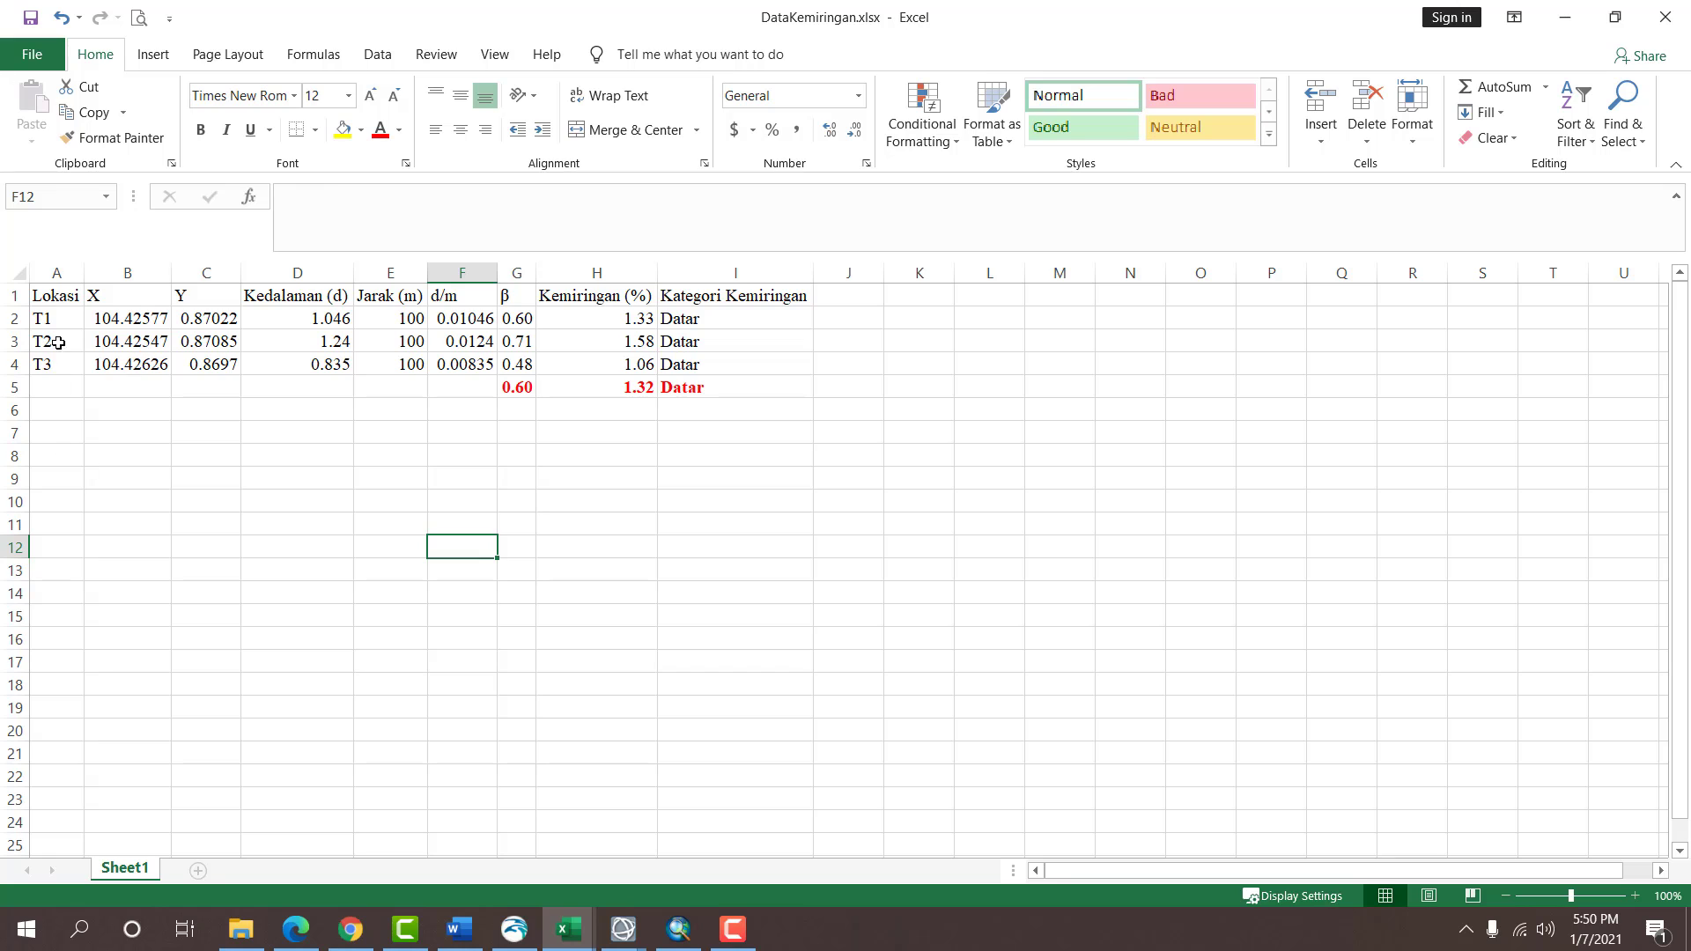
pyautogui.moveTo(66, 301); pyautogui.dragTo(733, 387)
pyautogui.hotkey('ctrl', 'c')
pyautogui.click(72, 452)
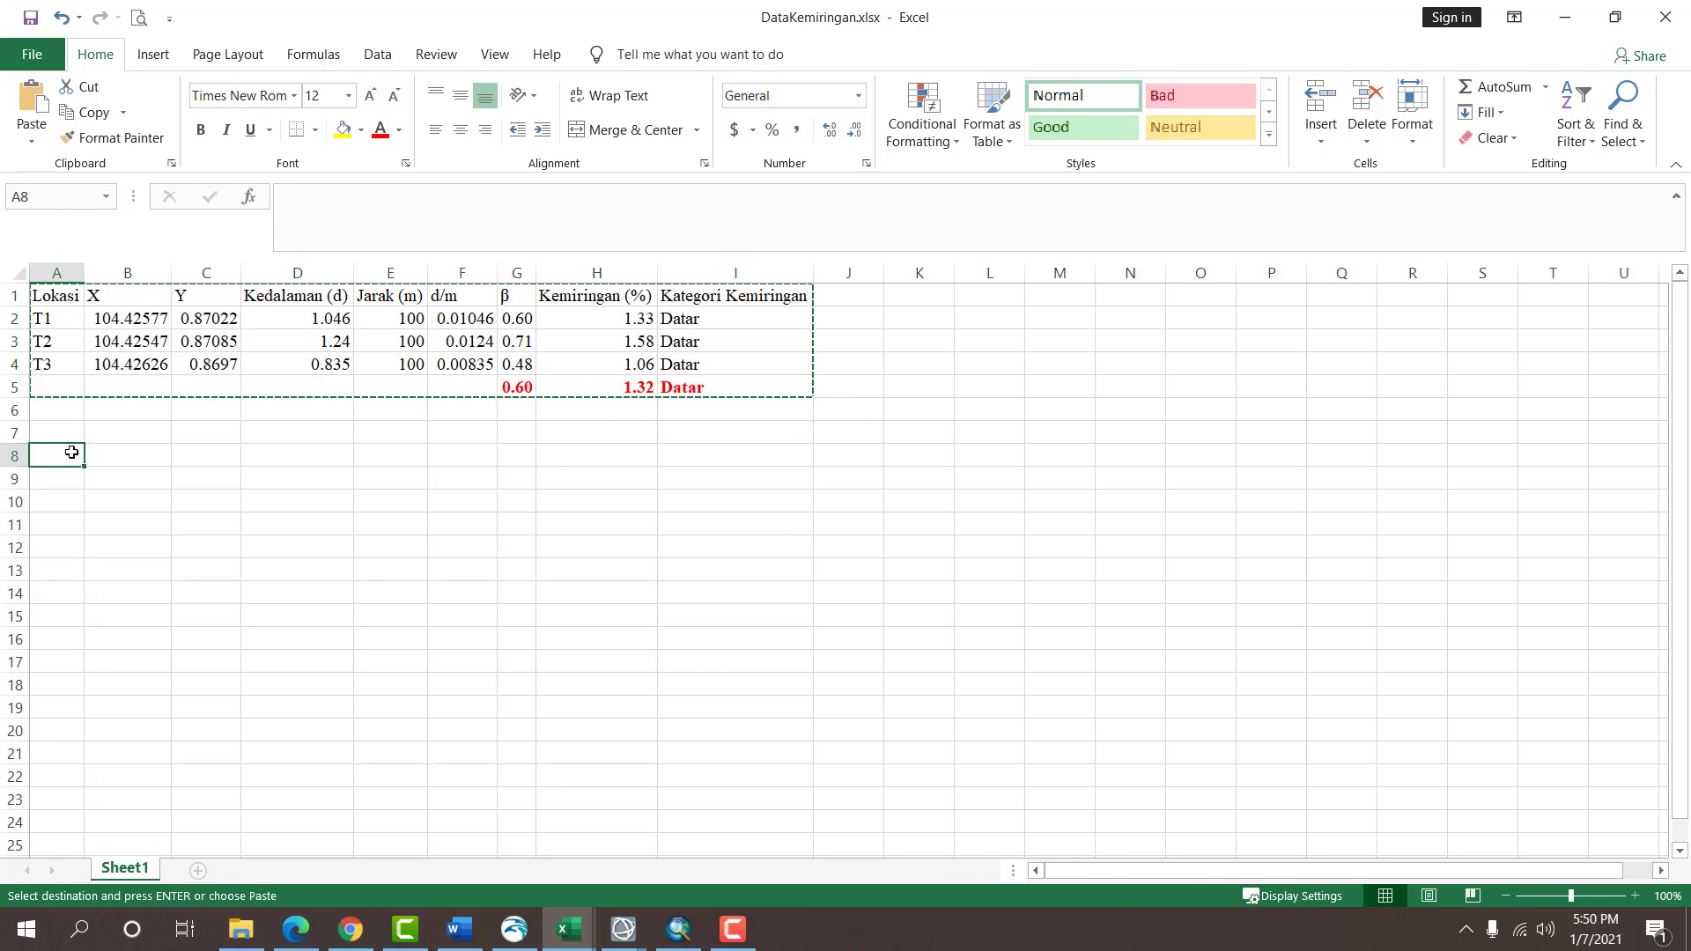
pyautogui.hotkey('ctrl', 'v')
pyautogui.click(211, 642)
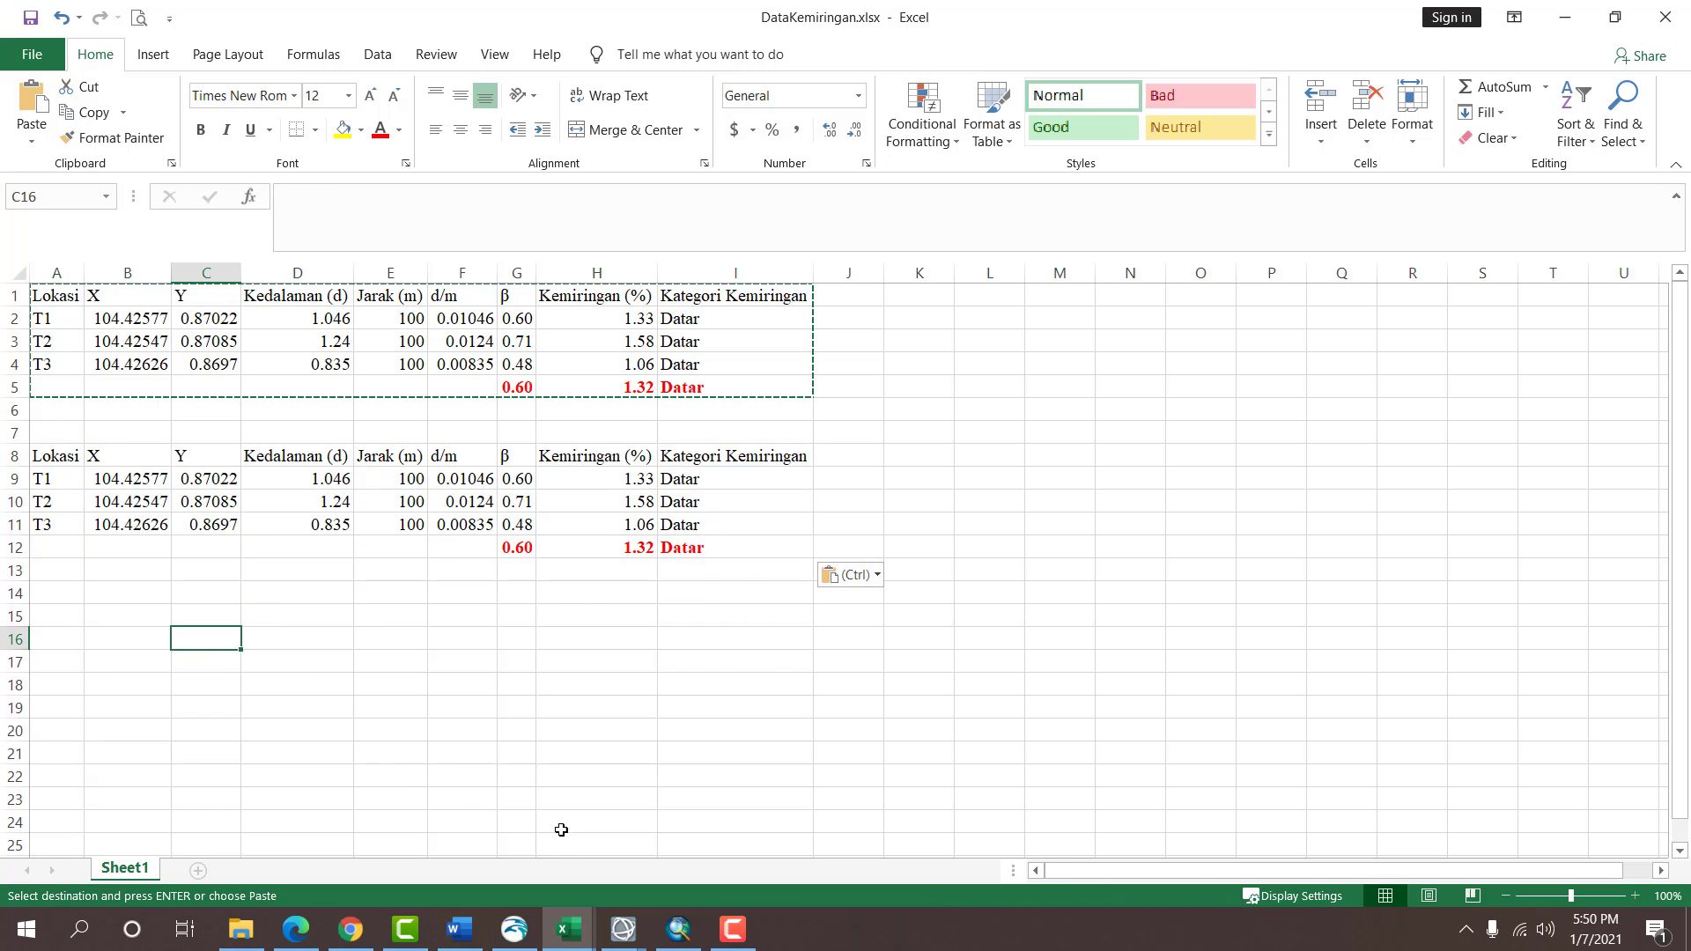
# Copy point 1's DEMNAS value from the TitikSlope table in ArcMap into cell J10 of DataKemiringan.xlsx in Excel.
pyautogui.click(677, 930)
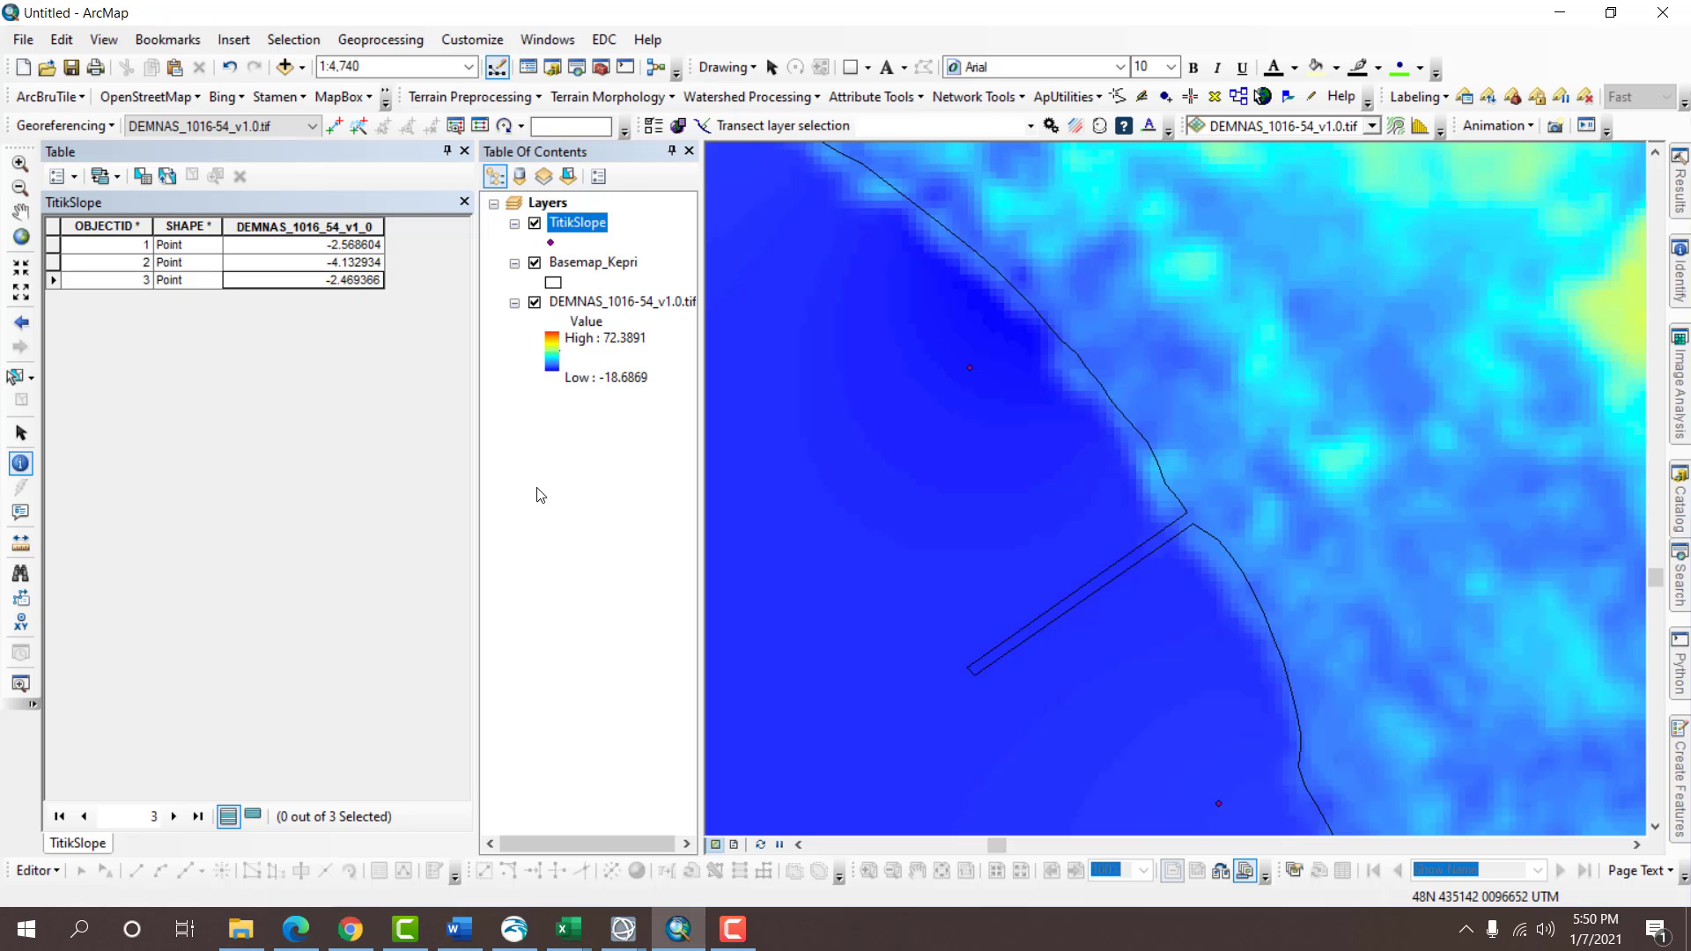
pyautogui.rightClick(345, 251)
pyautogui.click(387, 289)
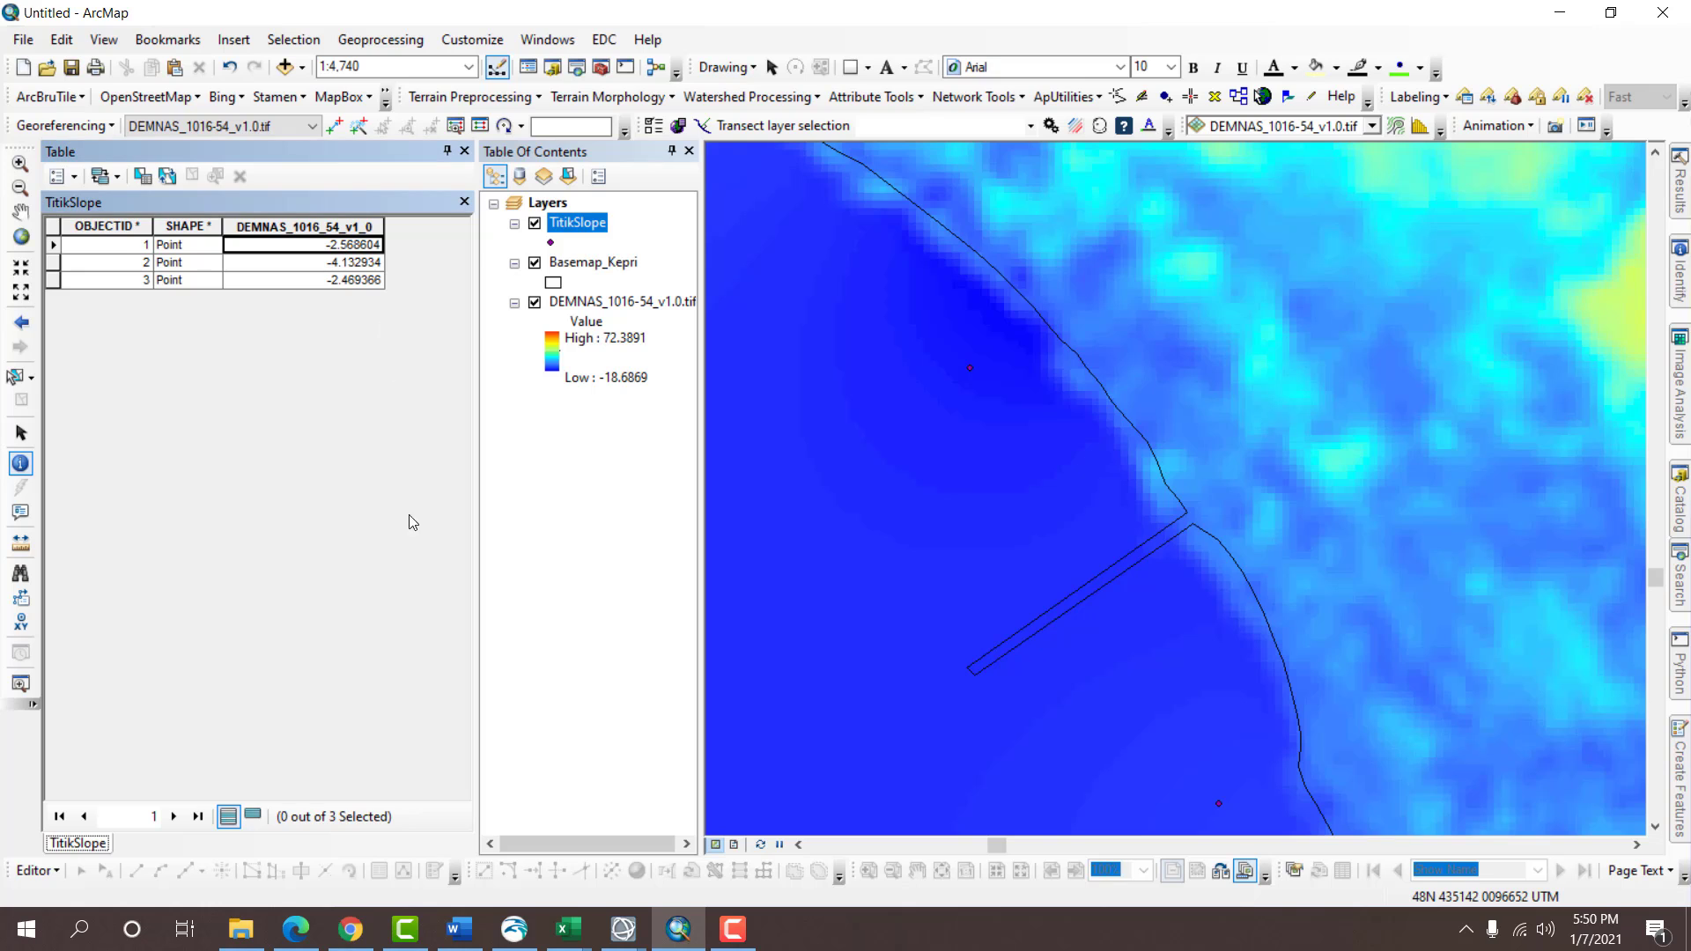
pyautogui.click(564, 929)
pyautogui.click(904, 872)
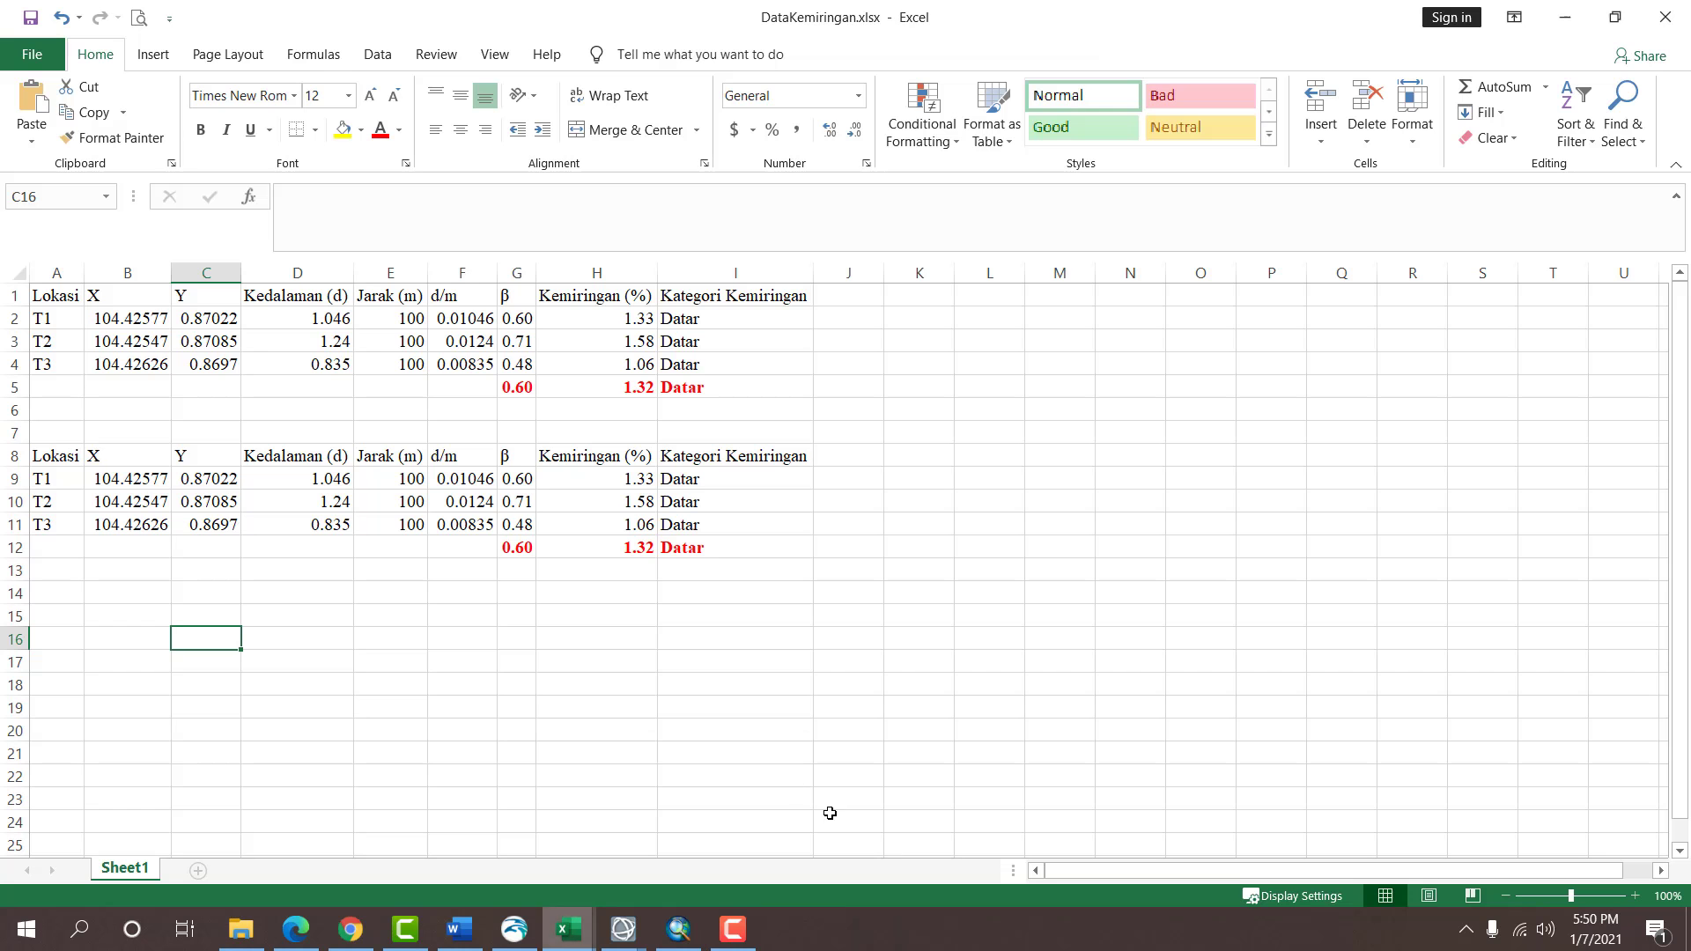
pyautogui.rightClick(874, 509)
pyautogui.click(918, 106)
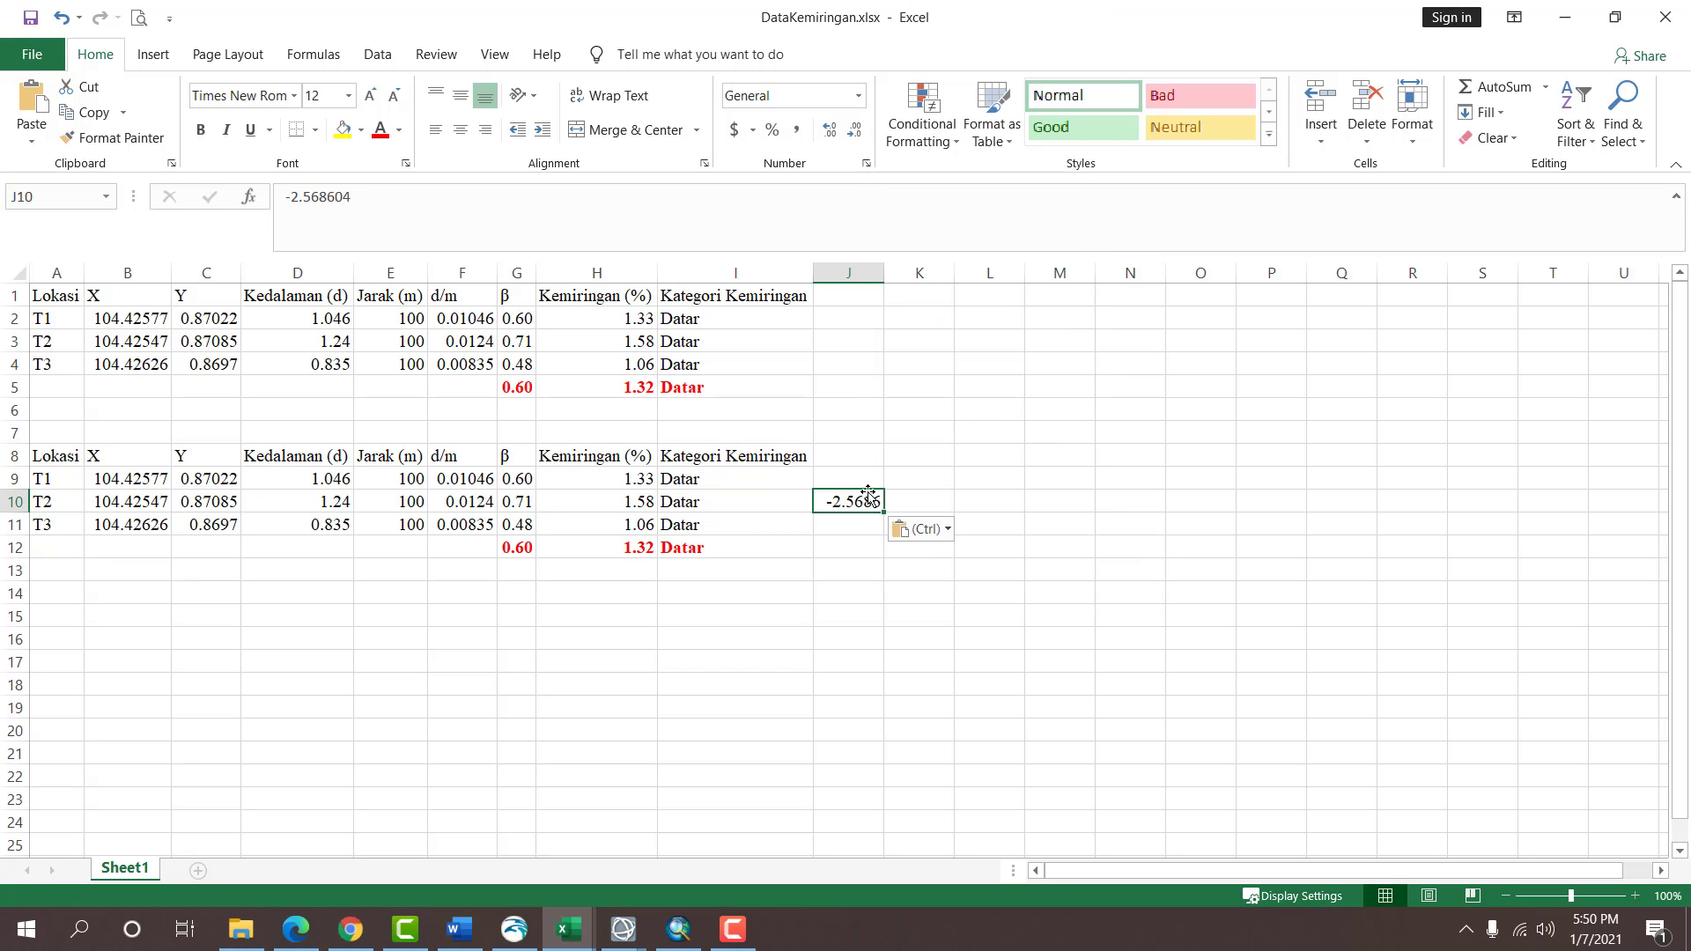
# Copy point 2's DEMNAS value from the TitikSlope table in ArcMap into cell J11 of the Excel sheet.
pyautogui.click(680, 929)
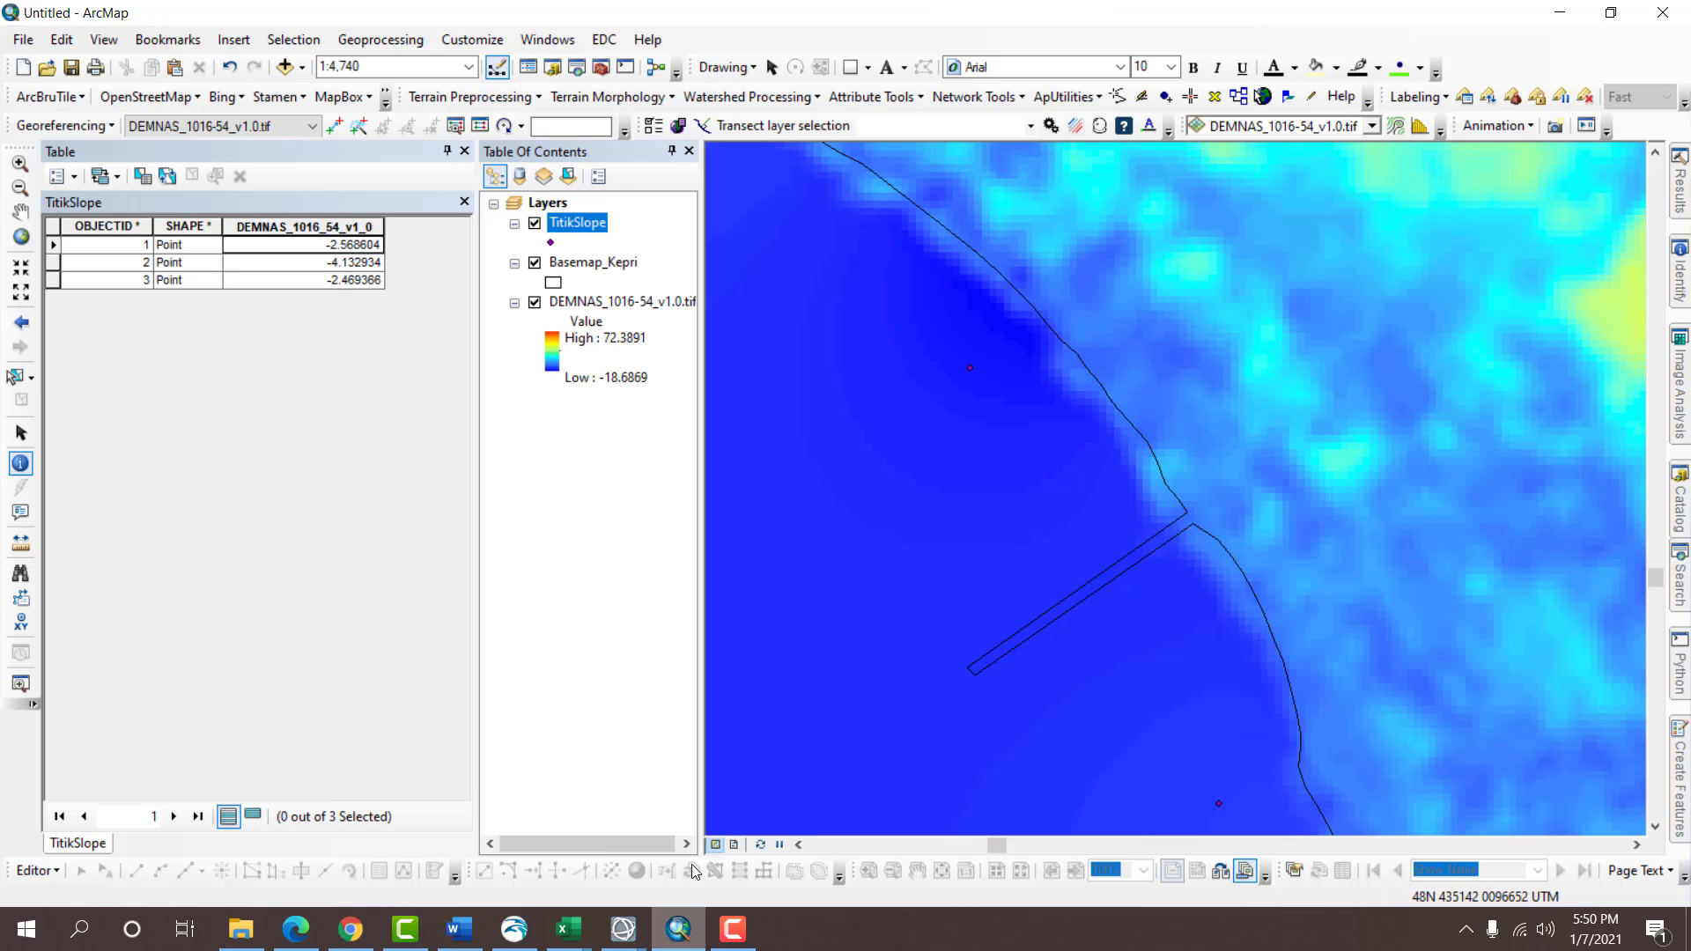
pyautogui.rightClick(350, 262)
pyautogui.click(396, 297)
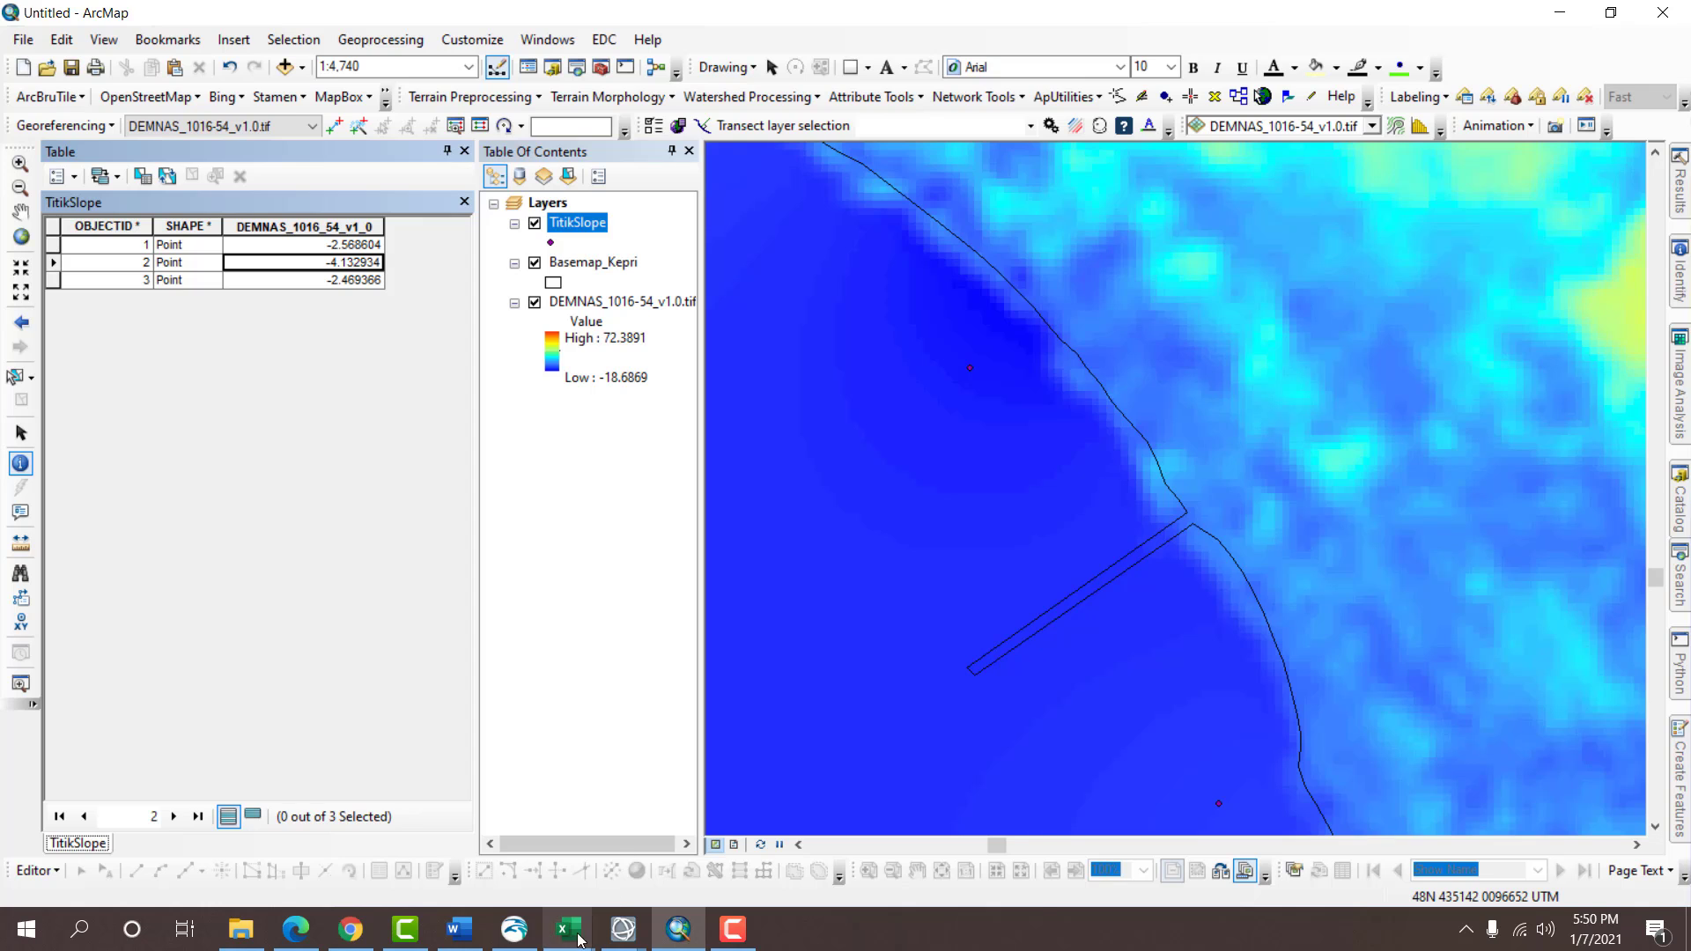
pyautogui.moveTo(568, 929)
pyautogui.click(865, 807)
pyautogui.rightClick(828, 526)
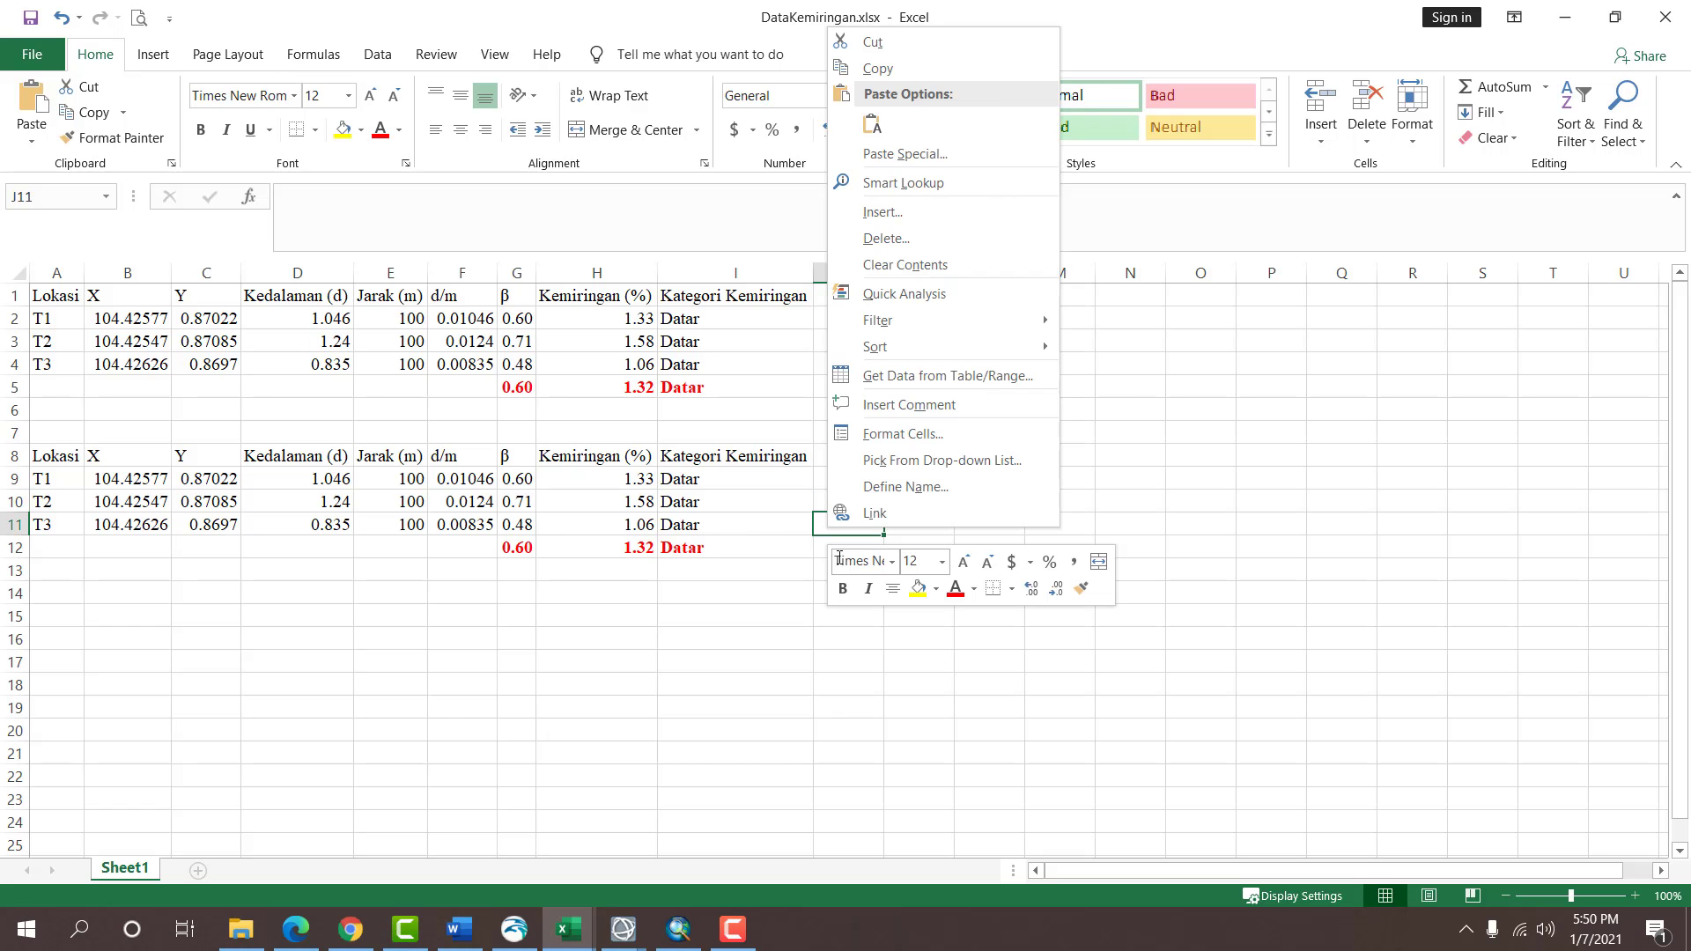
pyautogui.click(872, 128)
# Copy point 3's DEMNAS value from the TitikSlope table in ArcMap into cell J12 of the Excel sheet.
pyautogui.click(680, 929)
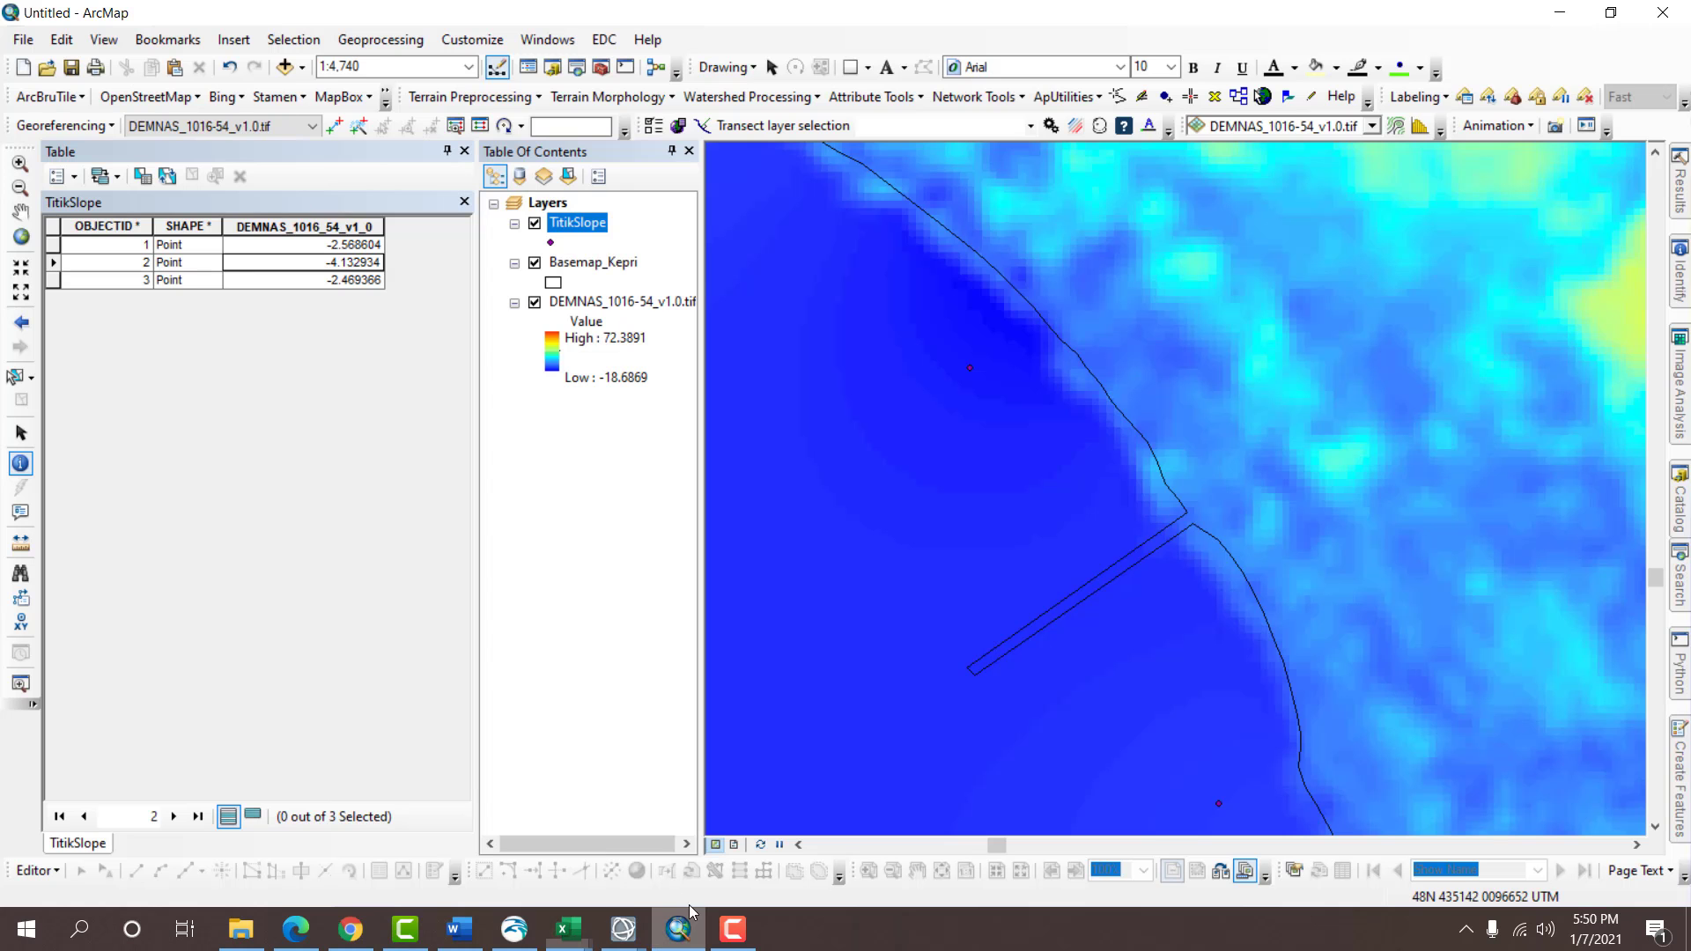
pyautogui.click(366, 281)
pyautogui.rightClick(368, 292)
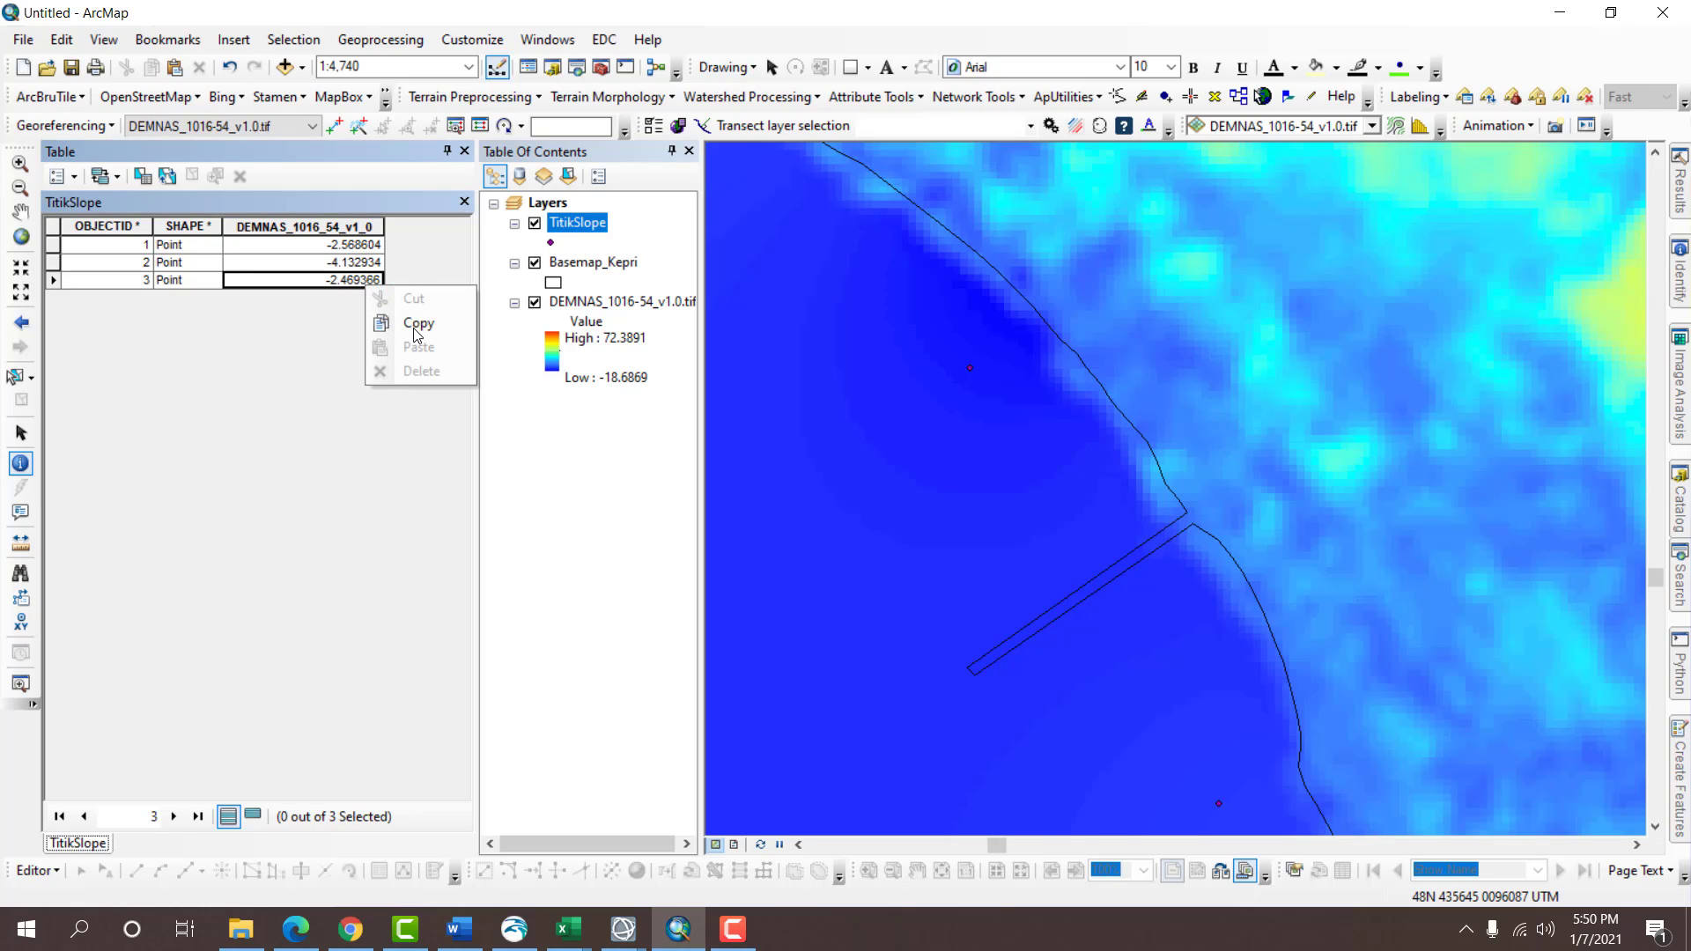
pyautogui.click(417, 324)
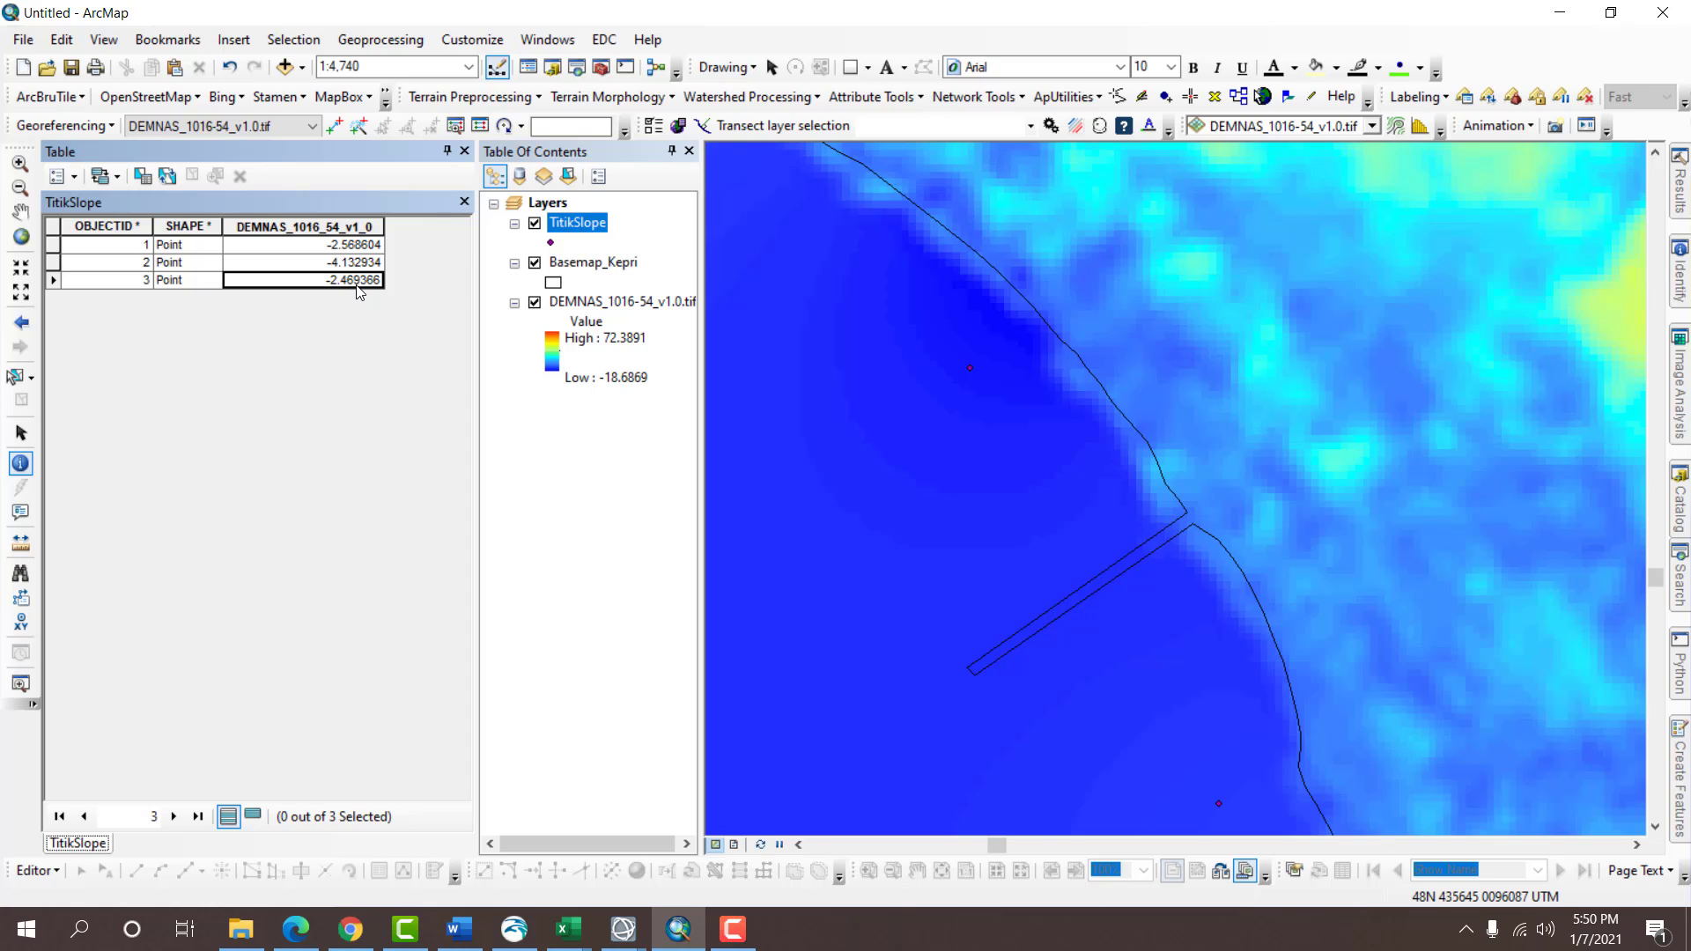
pyautogui.rightClick(358, 292)
pyautogui.click(397, 324)
pyautogui.click(686, 932)
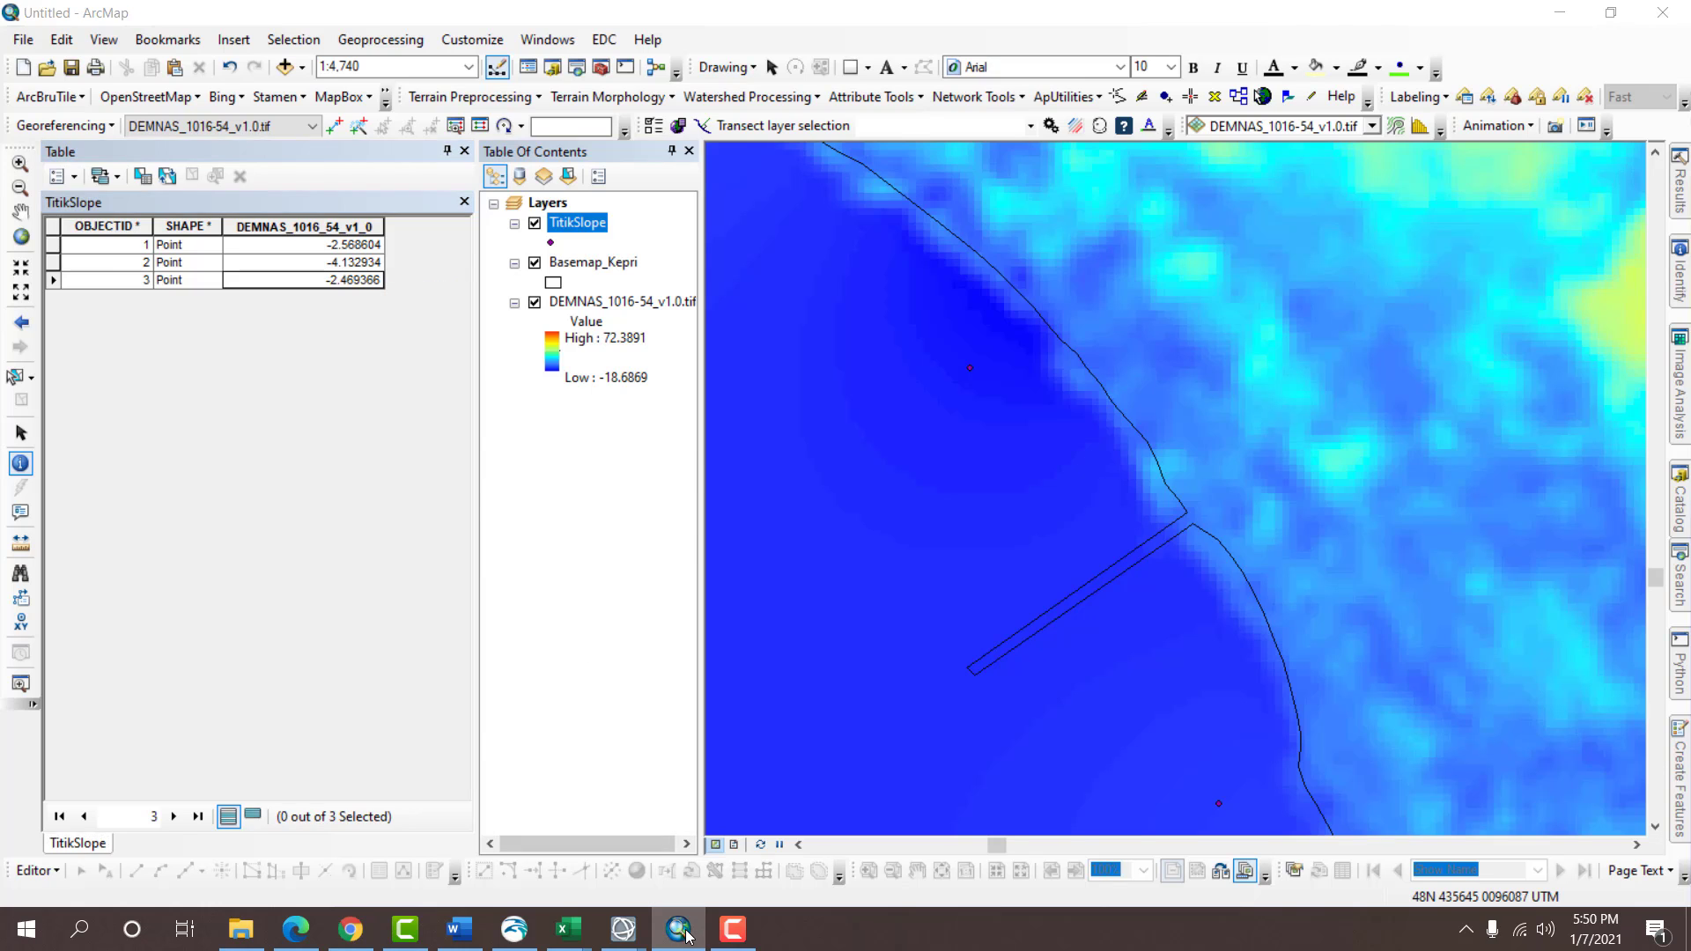
pyautogui.rightClick(851, 542)
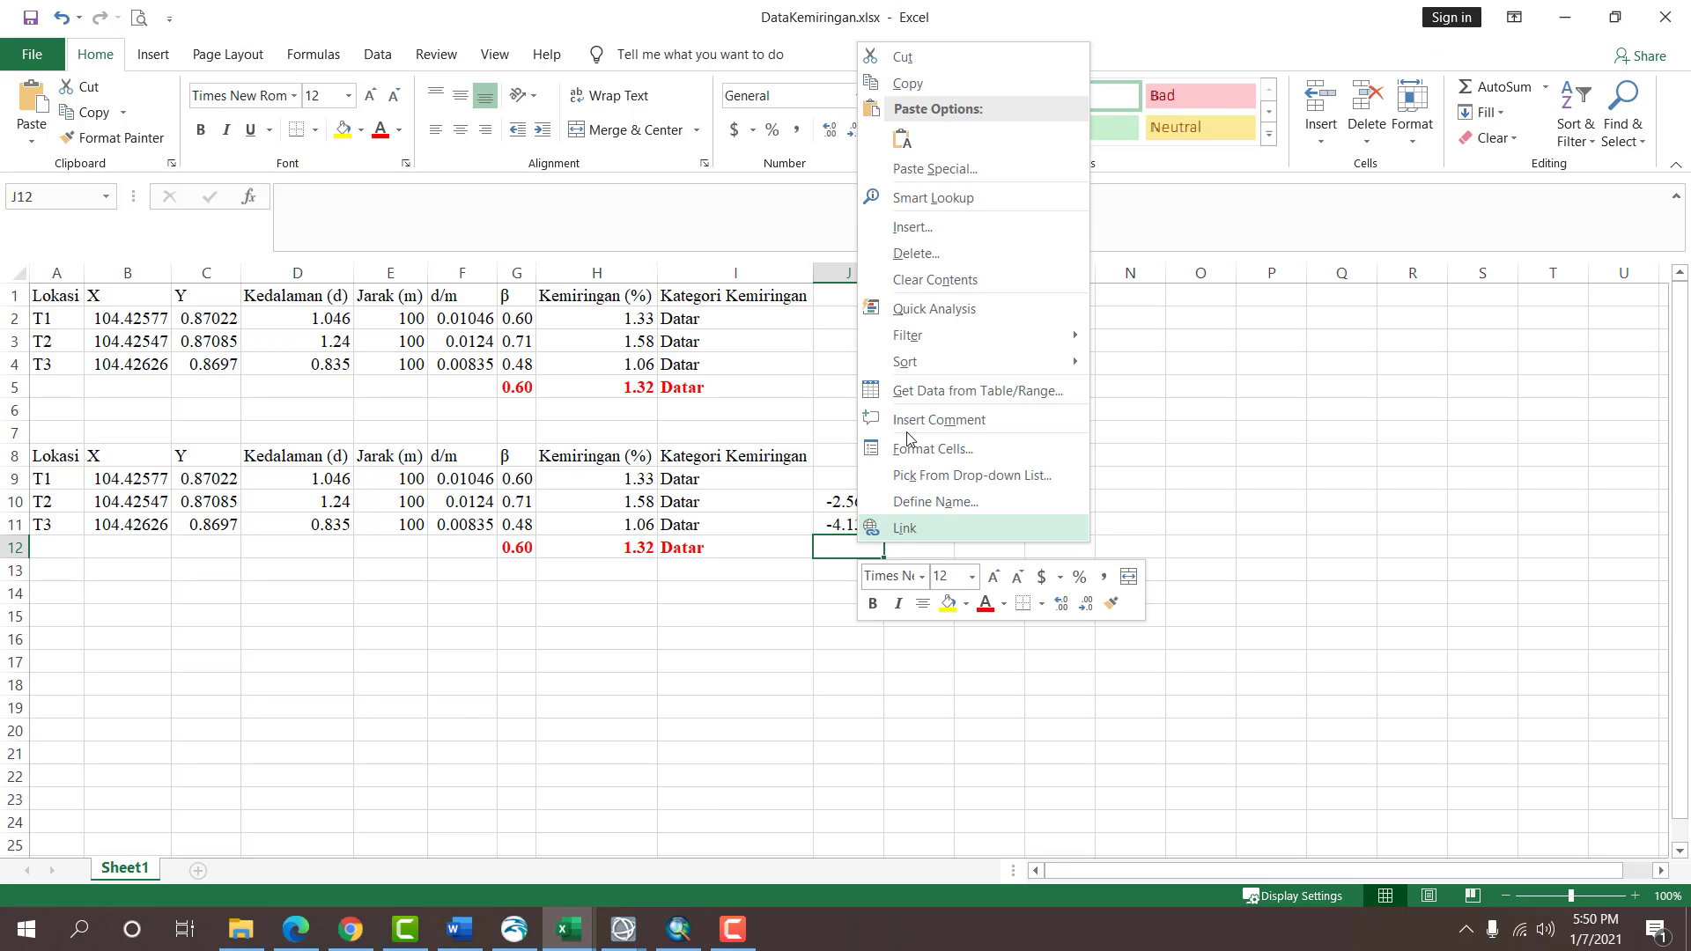
pyautogui.click(902, 139)
# Enter =J10*-1 in cell K10 and fill the formula down to K12 to make the depths positive.
pyautogui.click(929, 494)
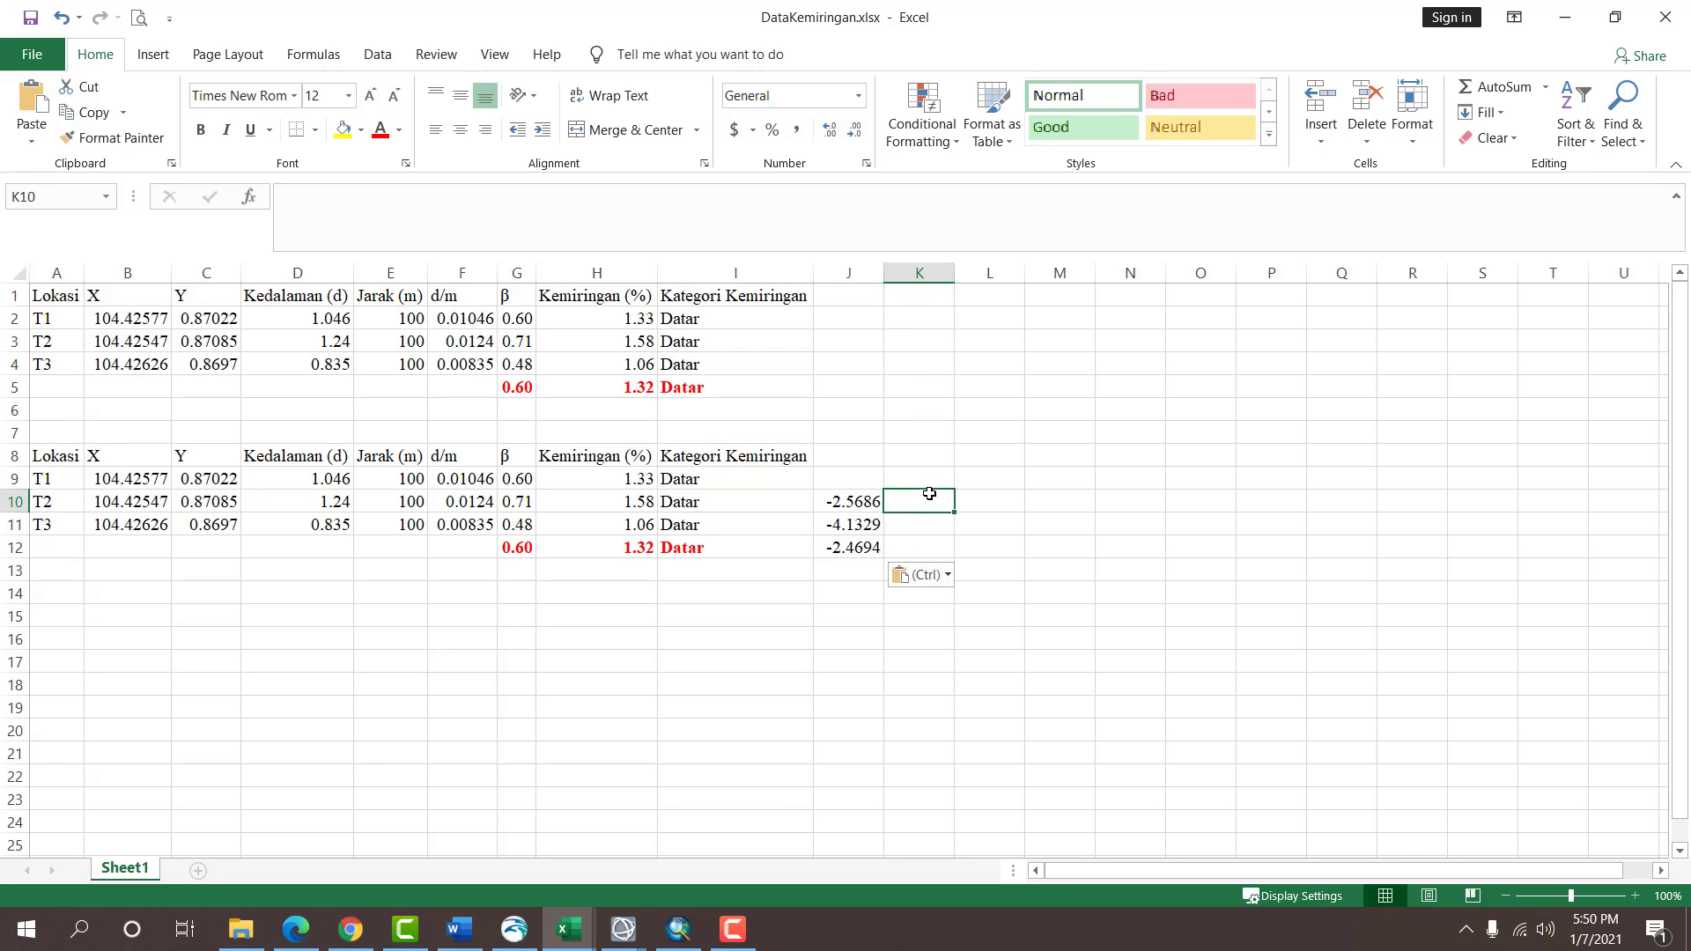
pyautogui.write('=')
pyautogui.press('Left')
pyautogui.write('*-1')
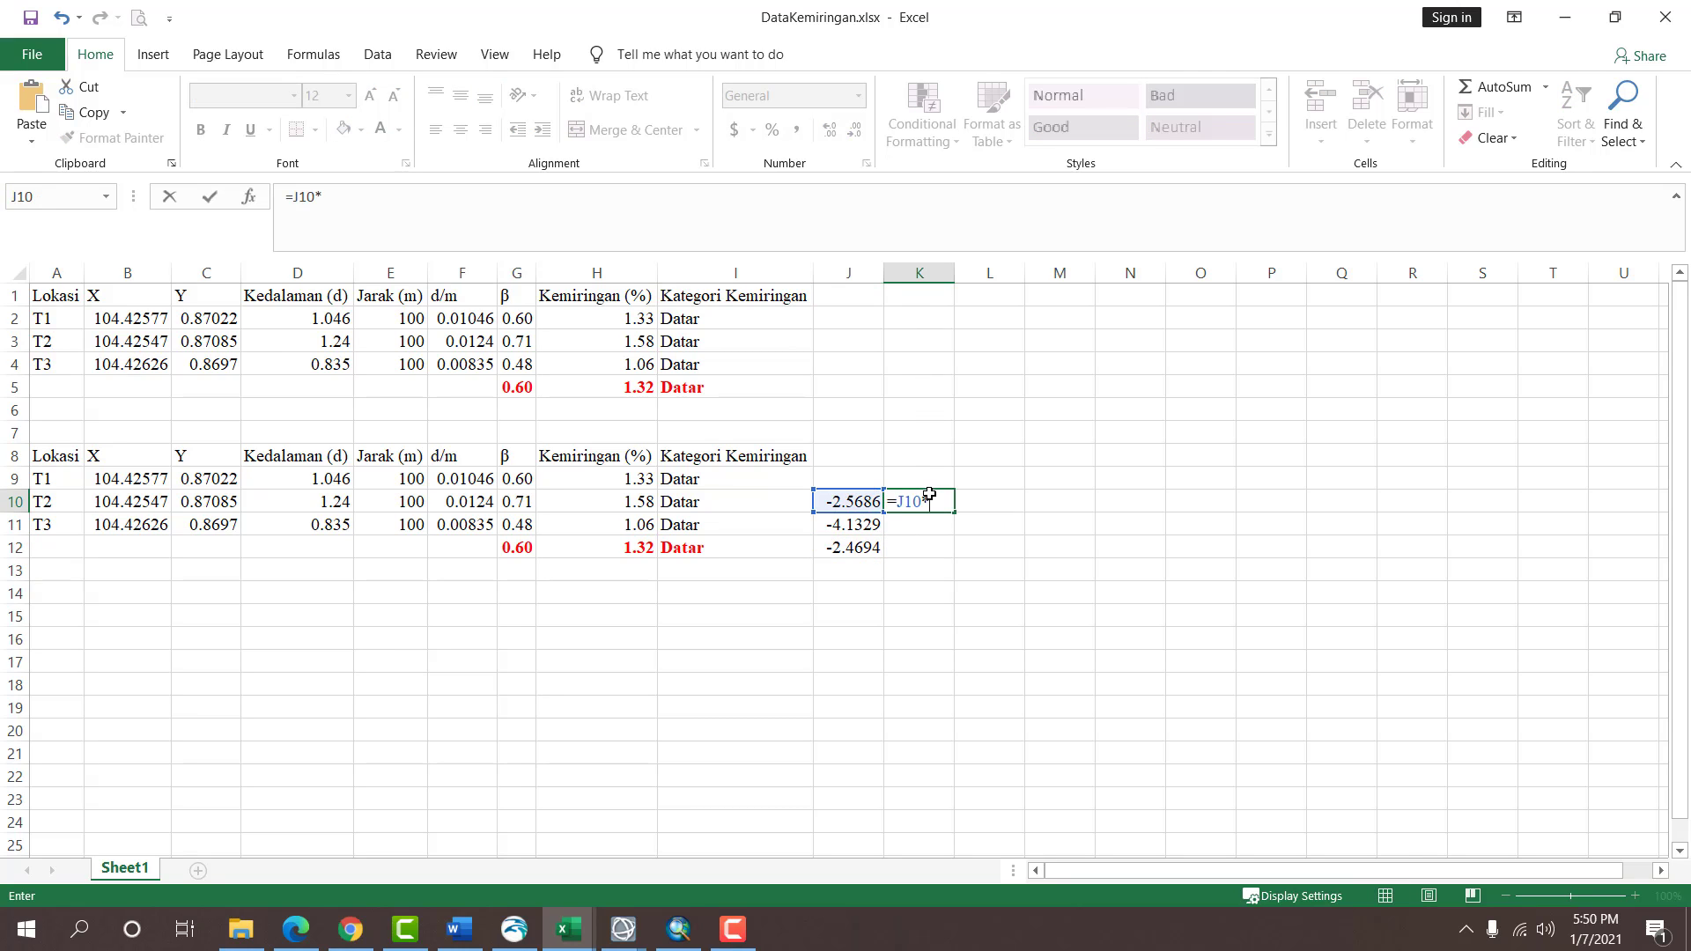
pyautogui.press('Return')
pyautogui.click(938, 503)
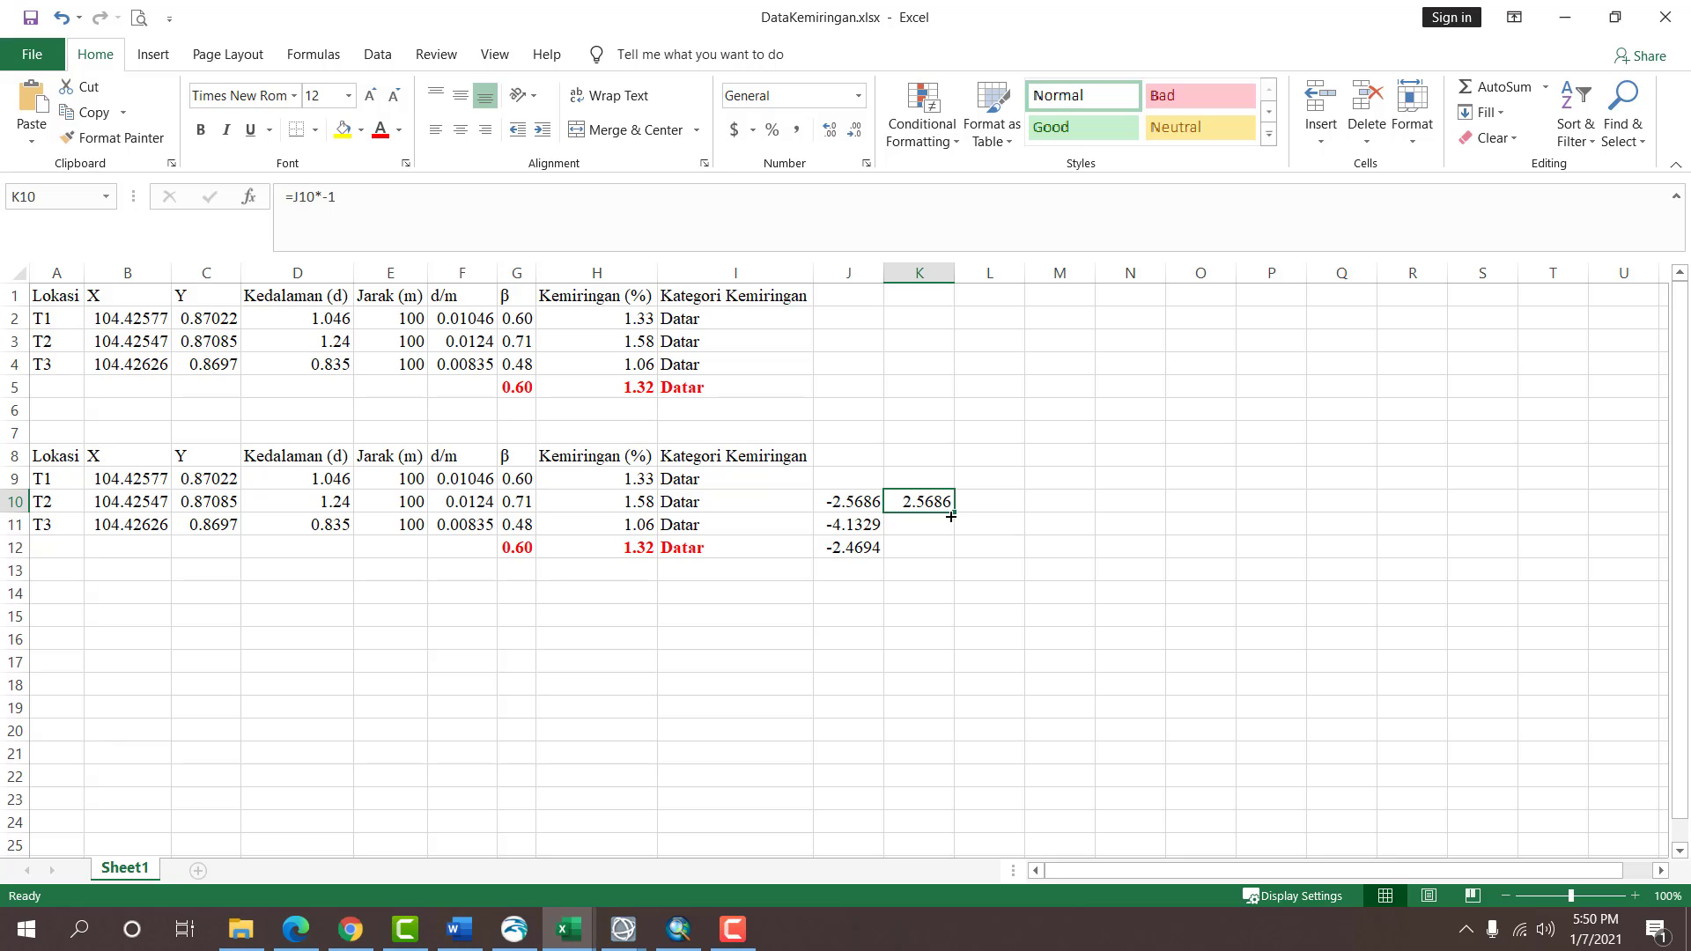
pyautogui.moveTo(951, 517); pyautogui.dragTo(953, 557)
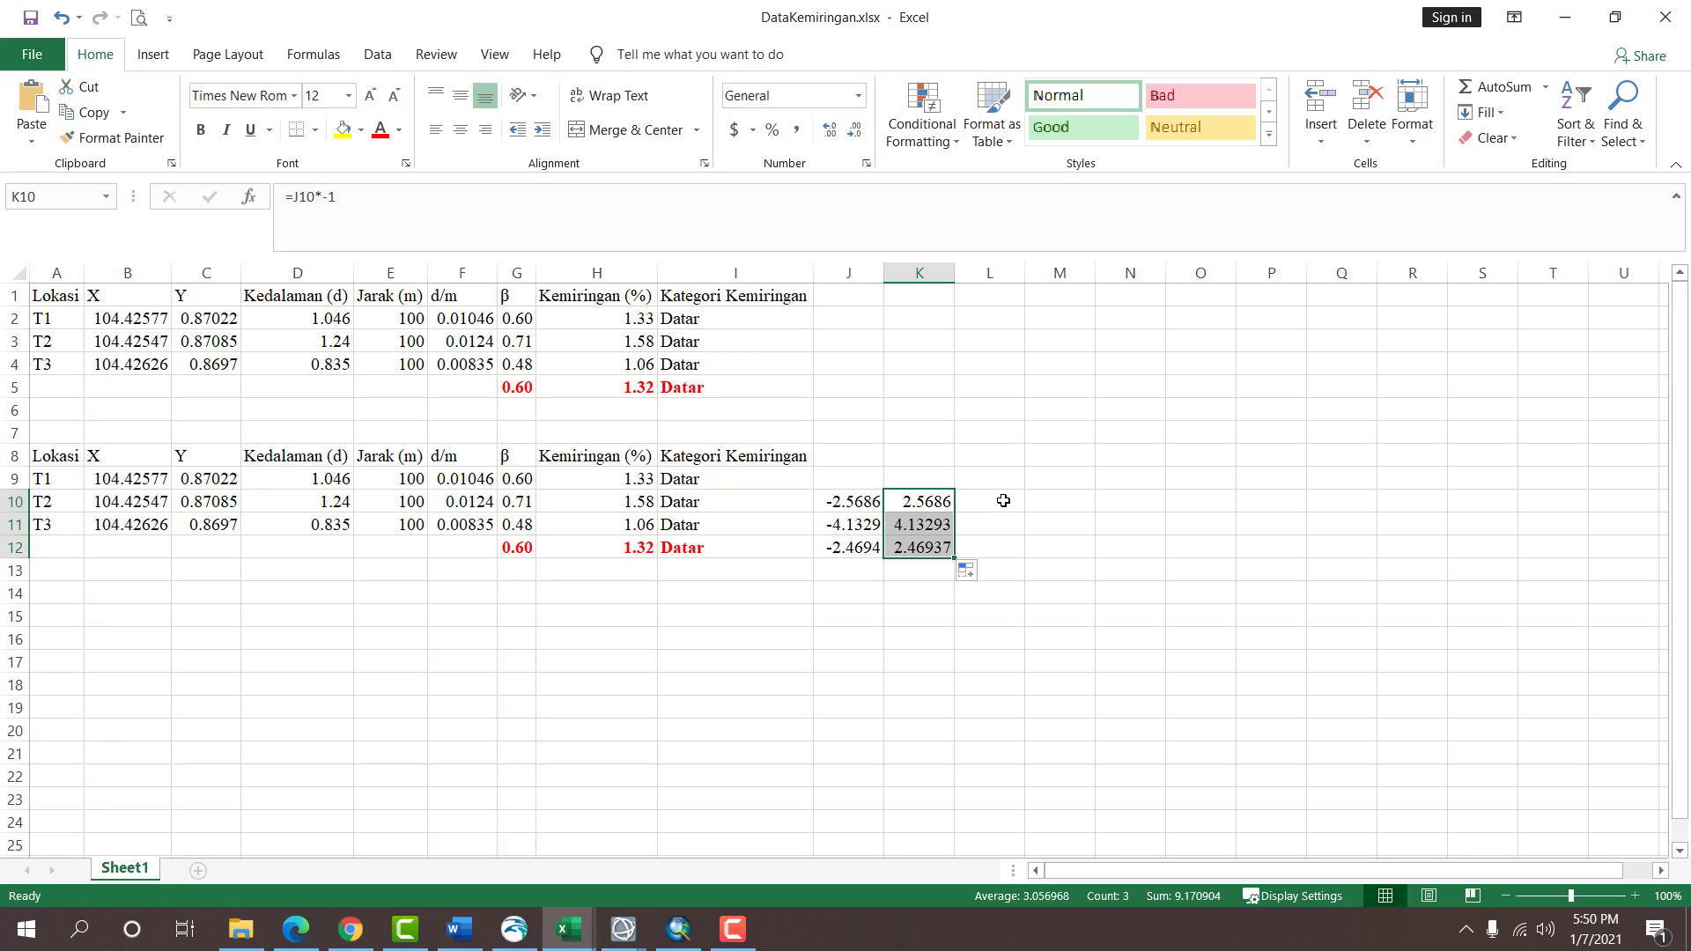
# Copy the positive depths in K10:K12 and paste them as values into the Kedalaman cells D9:D11 of the duplicated table.
pyautogui.hotkey('ctrl', 'c')
pyautogui.click(1003, 500)
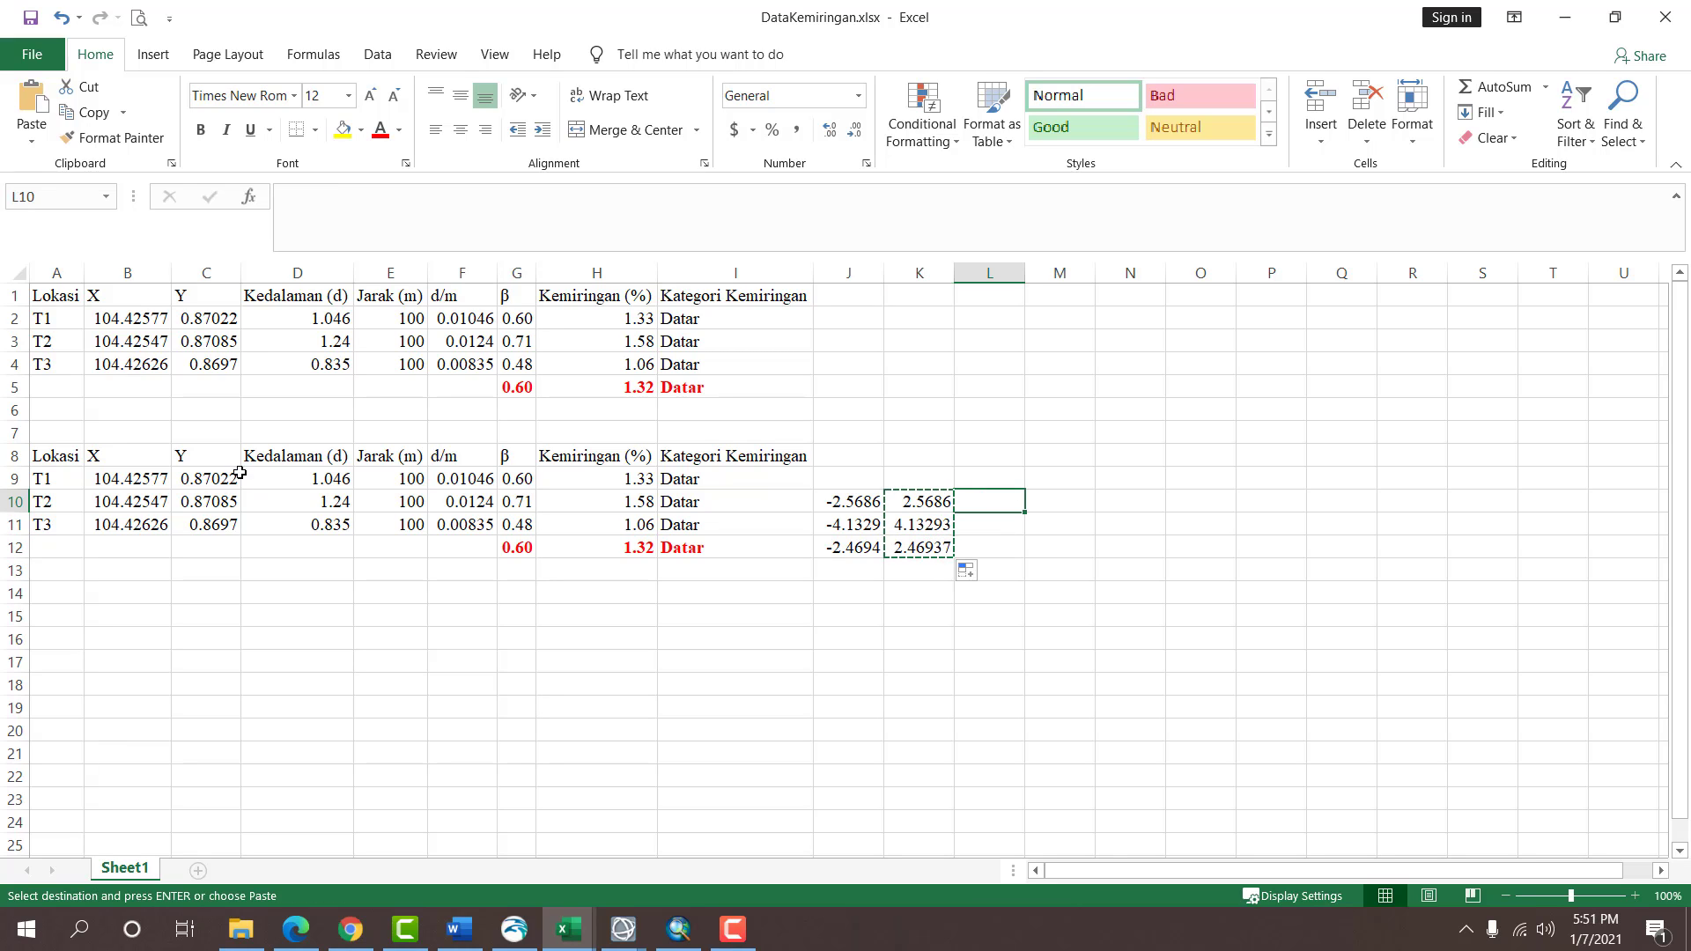
pyautogui.rightClick(328, 481)
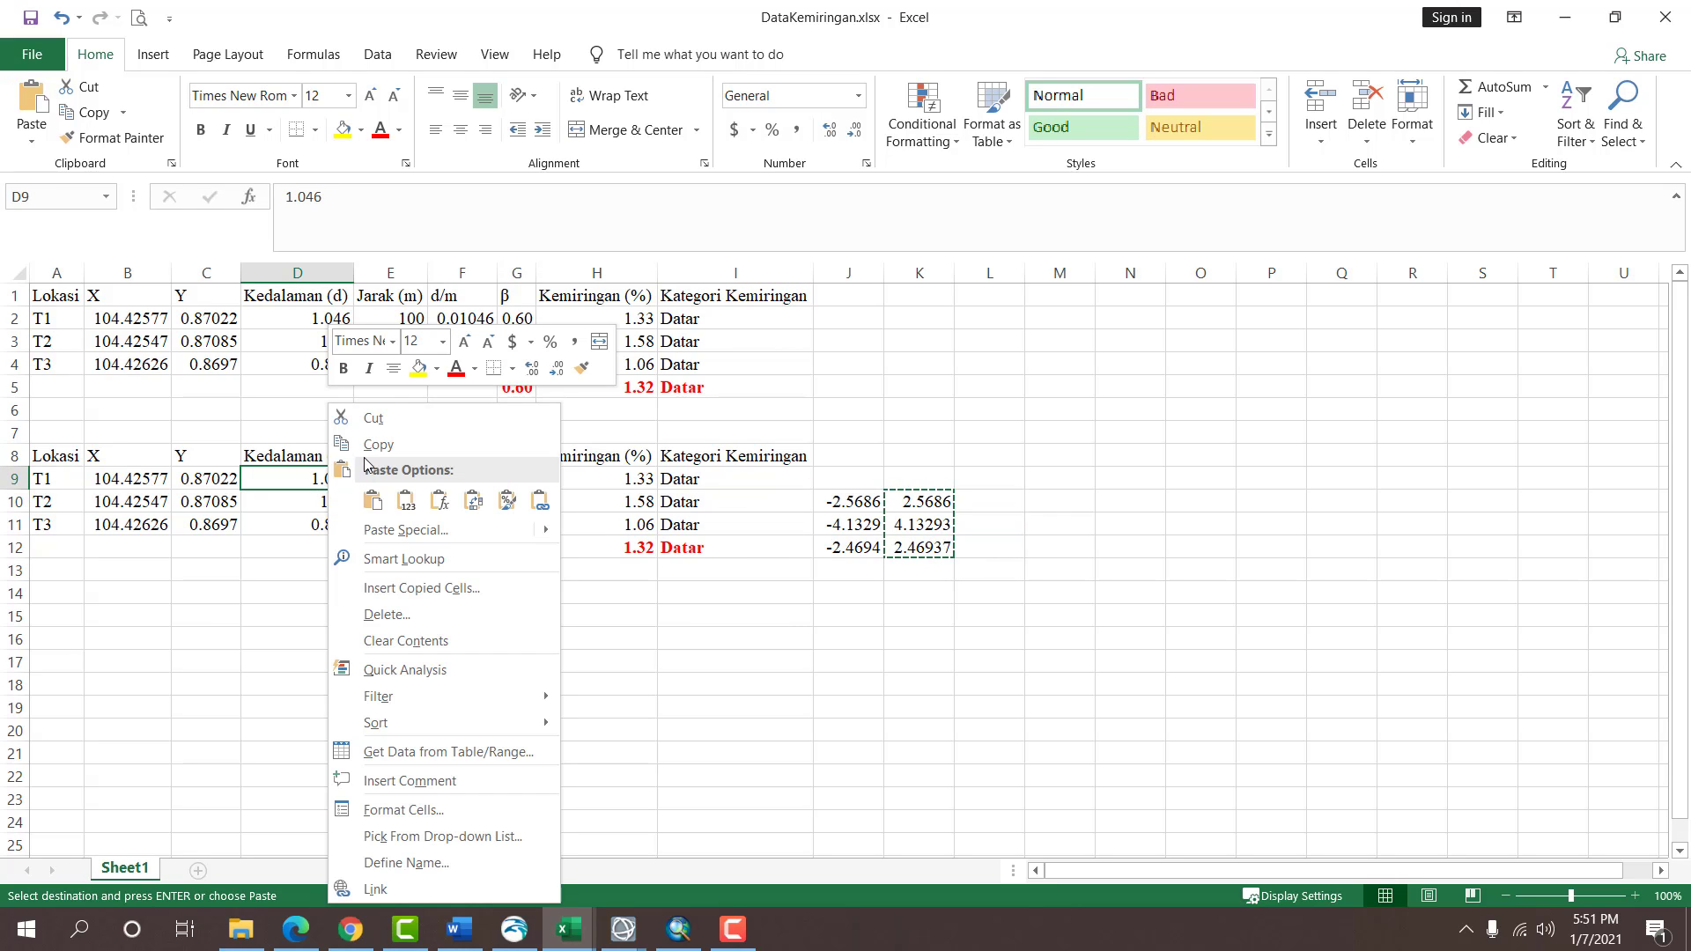
pyautogui.click(406, 500)
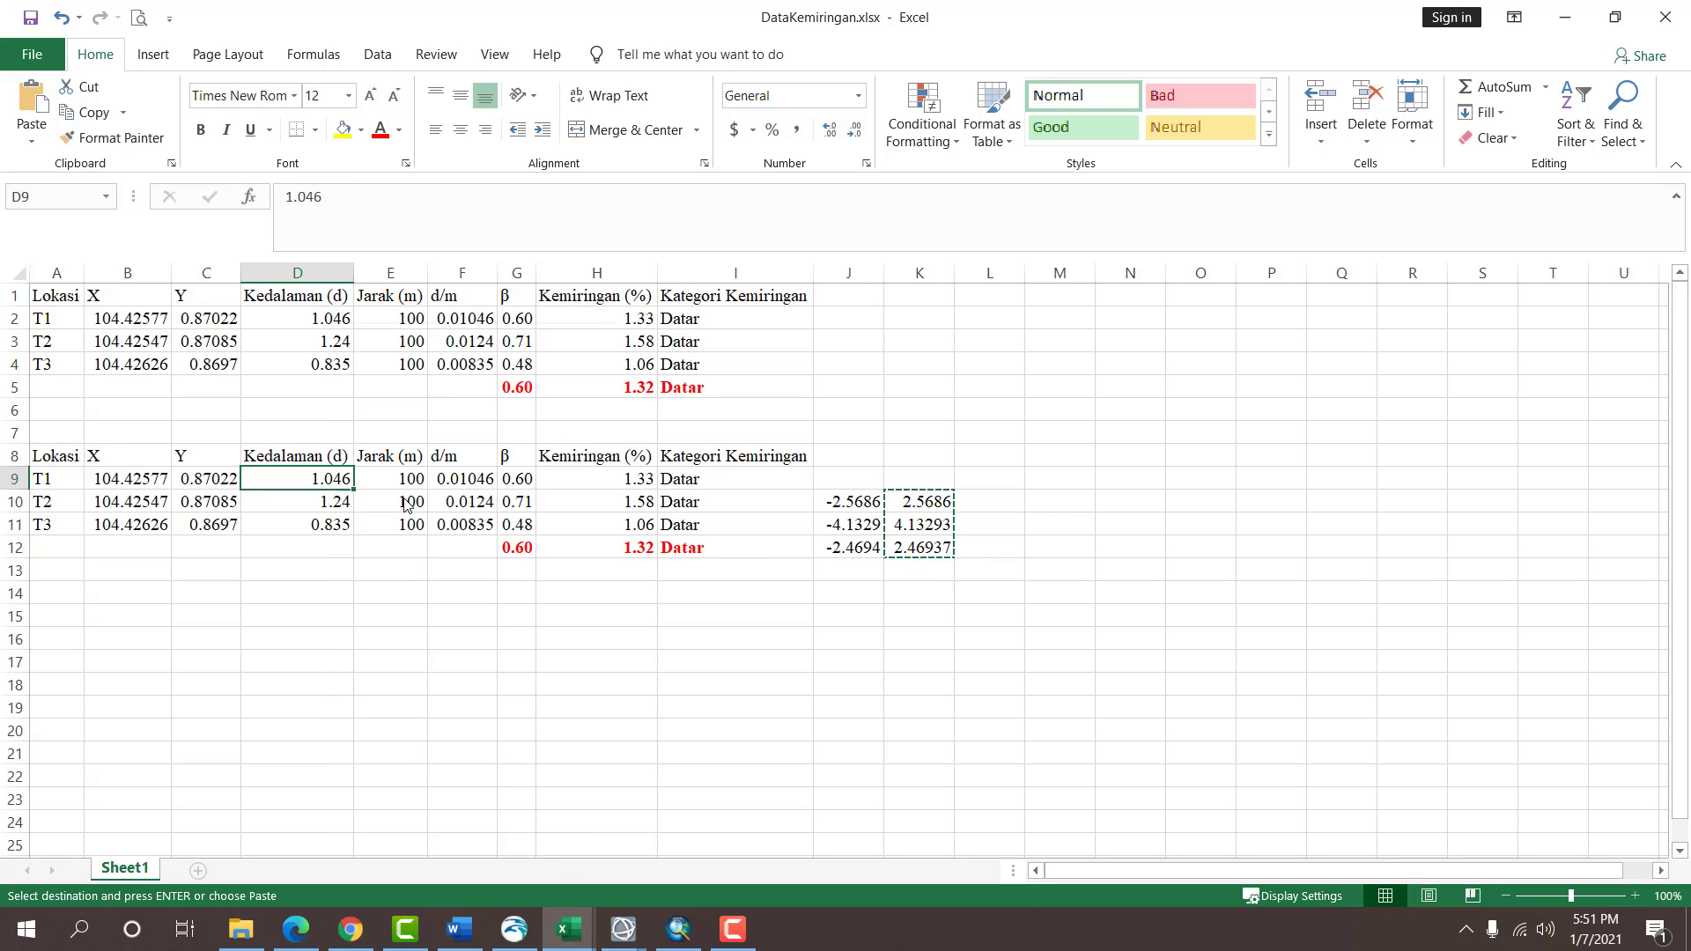
pyautogui.click(416, 633)
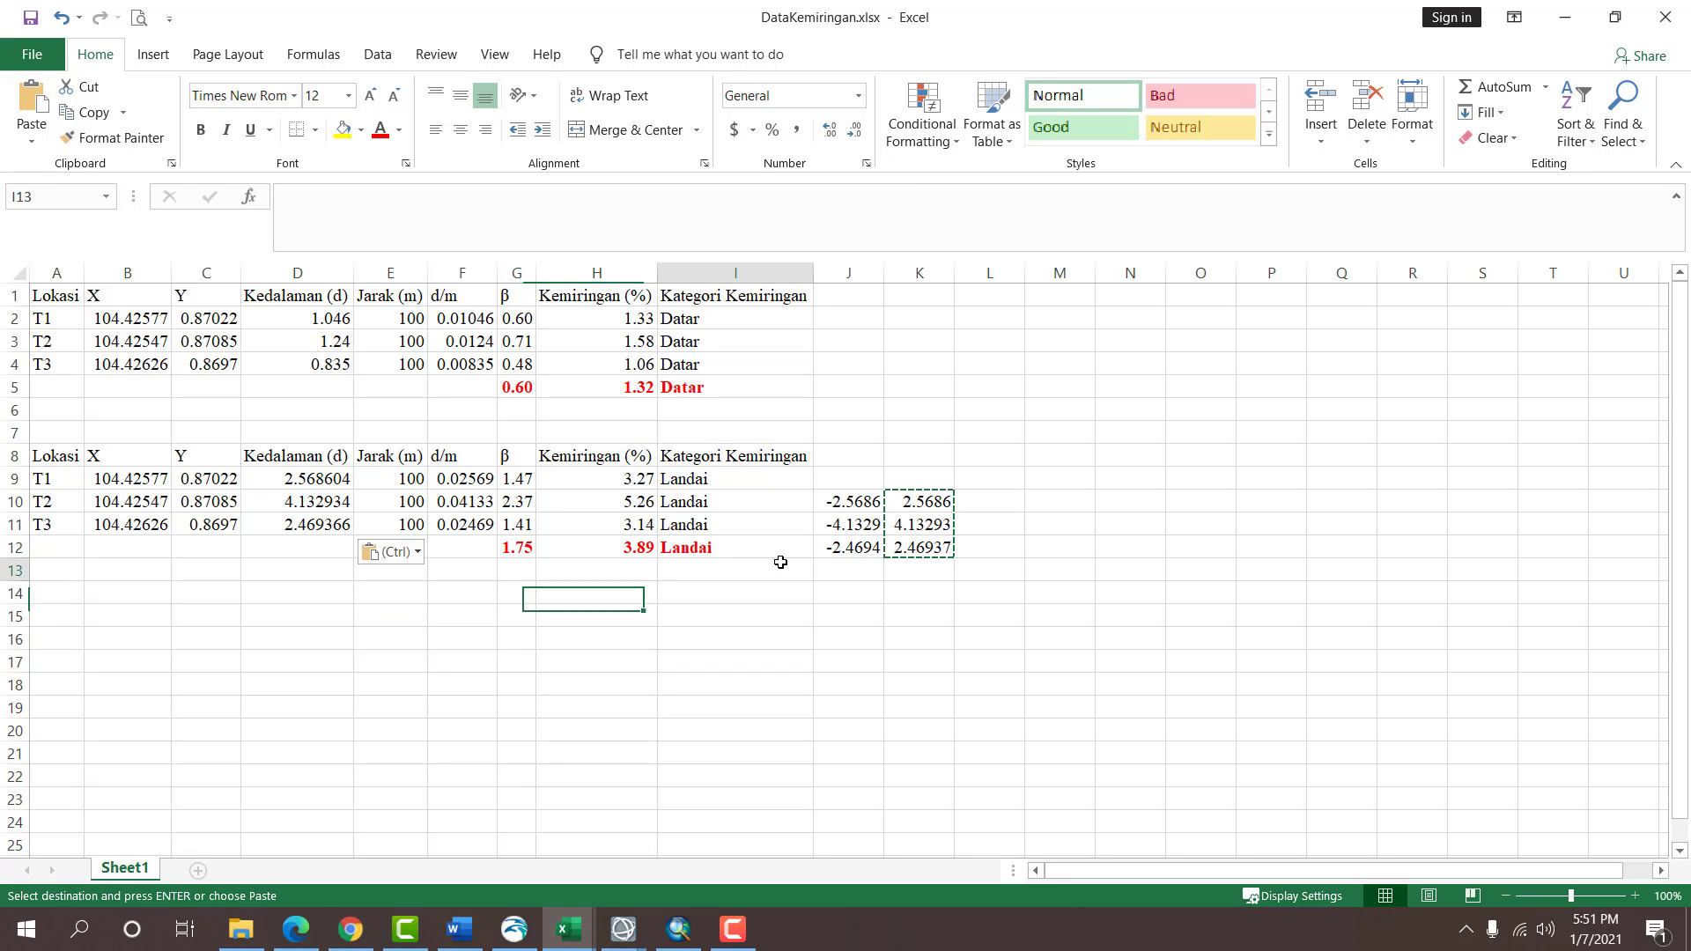
# Delete helper columns J and K from the sheet.
pyautogui.click(848, 273)
pyautogui.moveTo(902, 283); pyautogui.dragTo(919, 275)
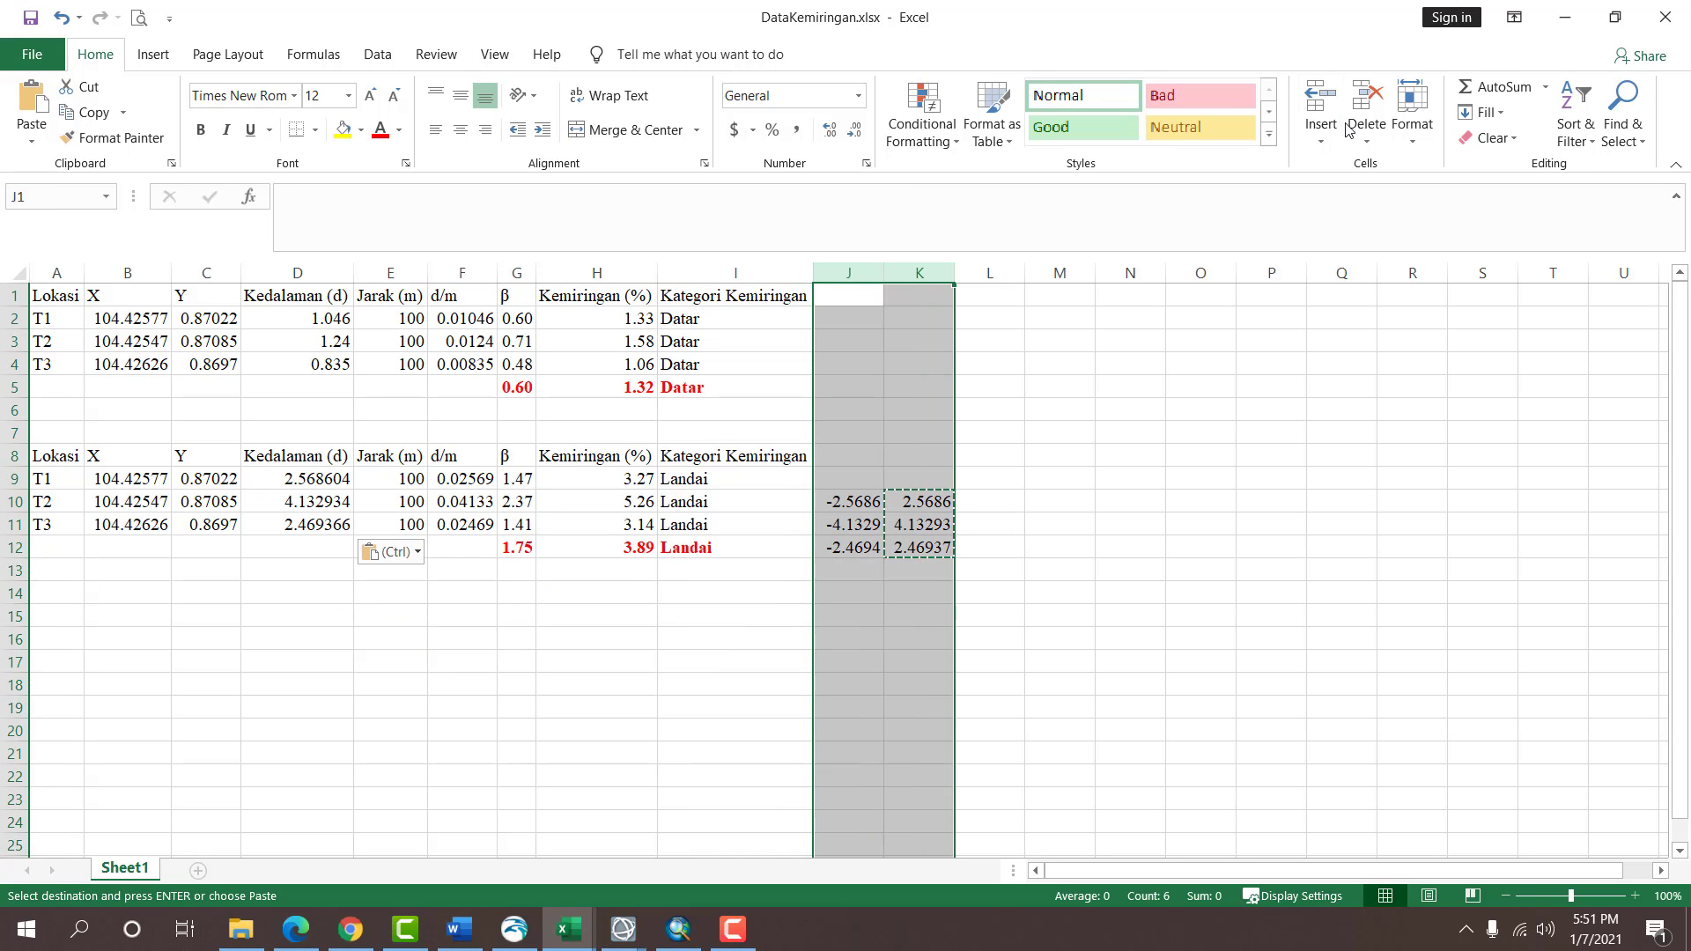
pyautogui.click(1366, 101)
pyautogui.click(1033, 498)
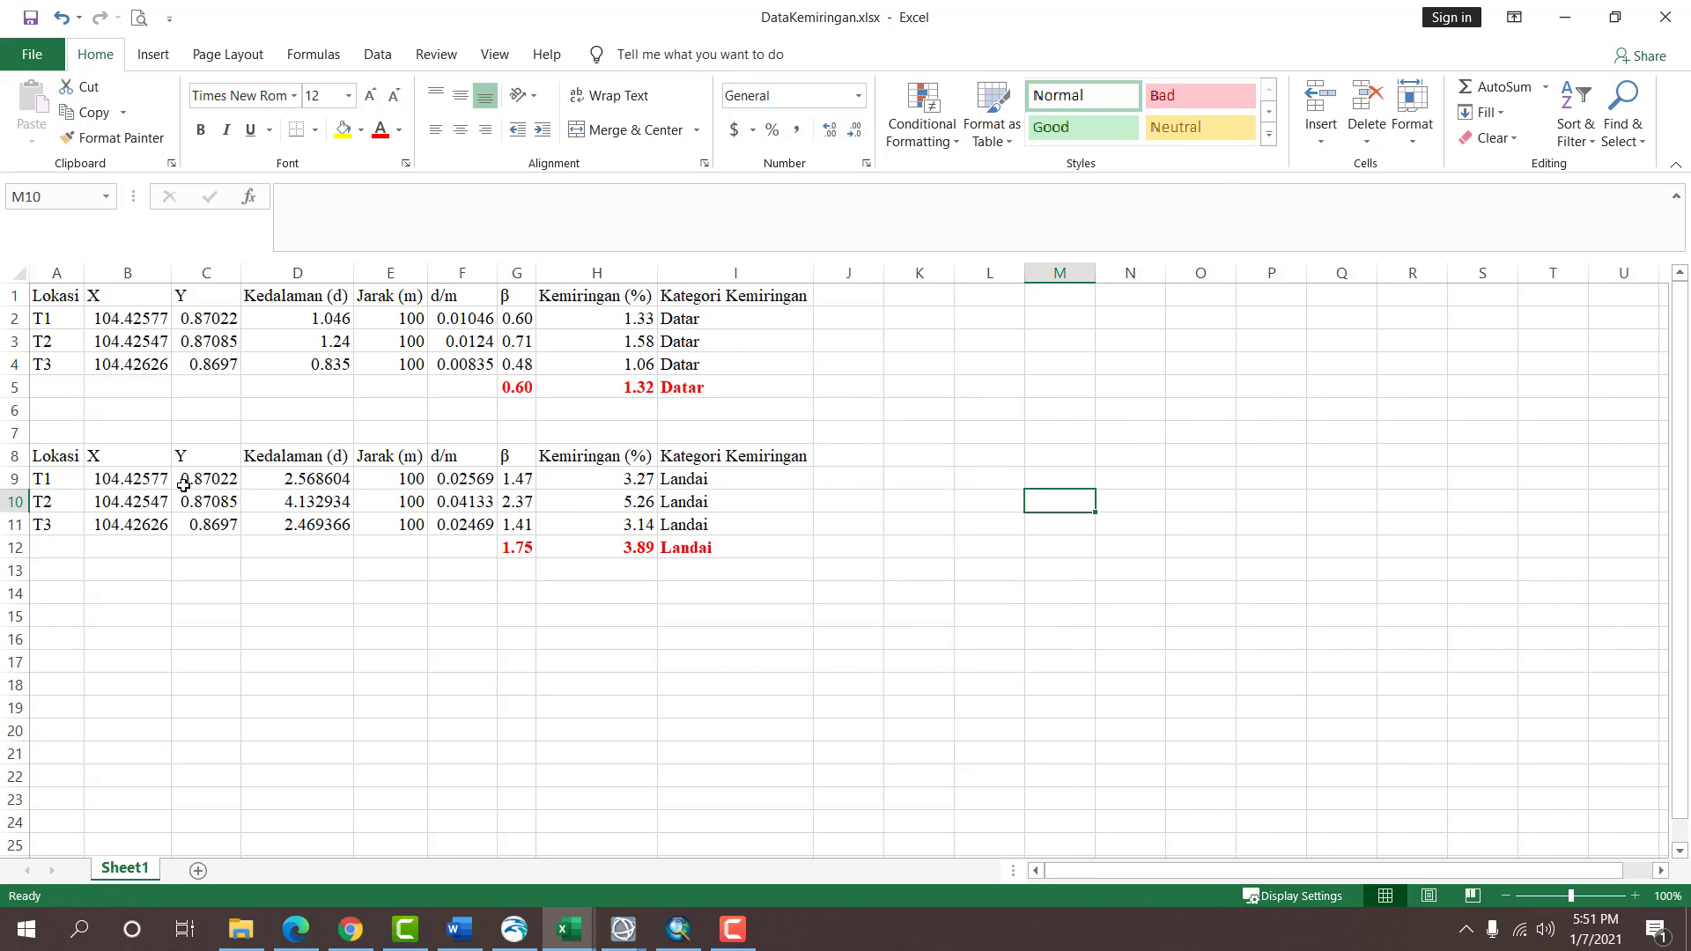
pyautogui.moveTo(163, 476); pyautogui.dragTo(210, 525)
pyautogui.click(522, 650)
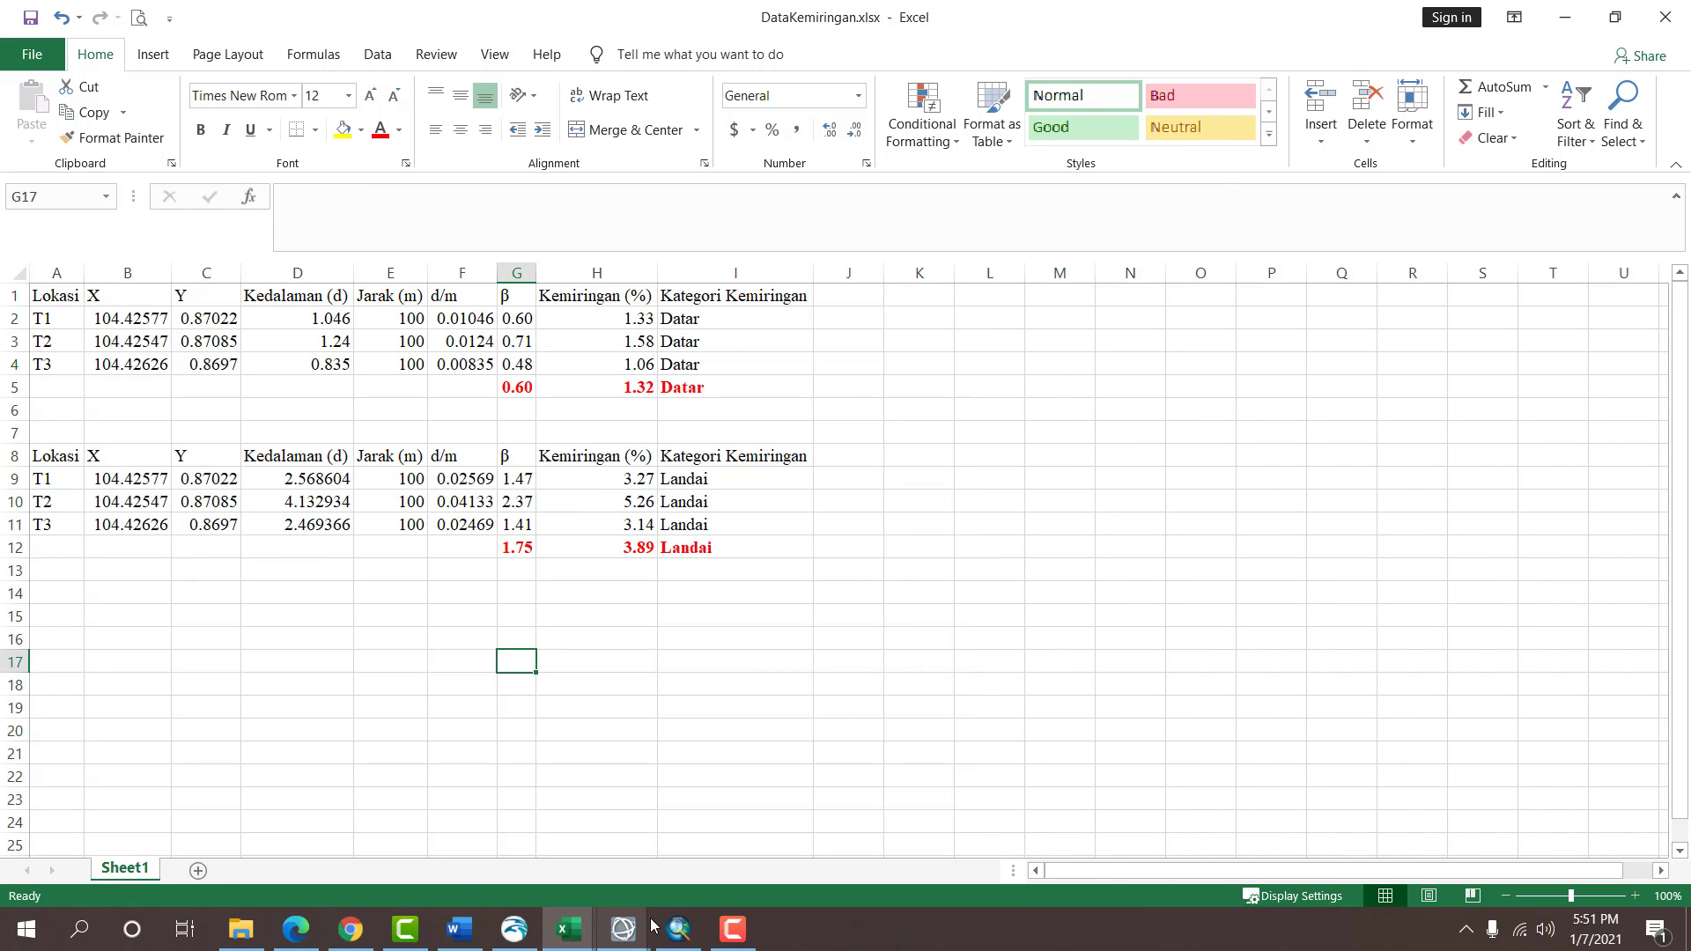
# Switch to ArcMap and run the Add XY Coordinates tool from Data Management Tools on the TitikSlope layer.
pyautogui.click(678, 929)
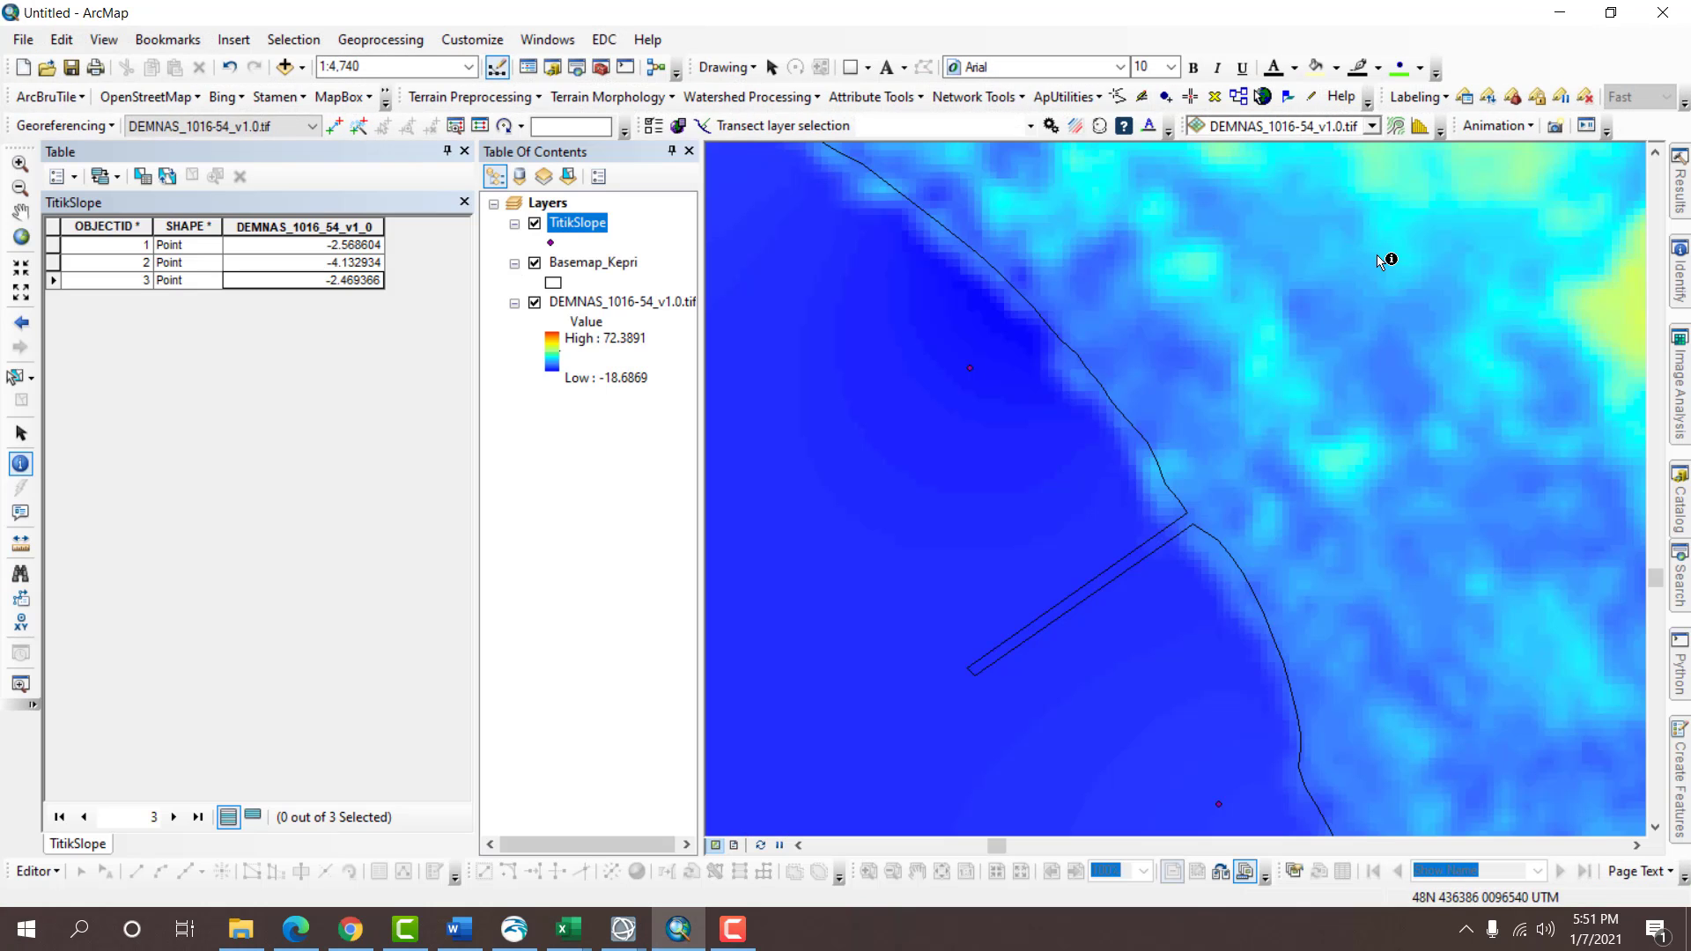
pyautogui.click(601, 67)
pyautogui.scroll(20, 1440, 392)
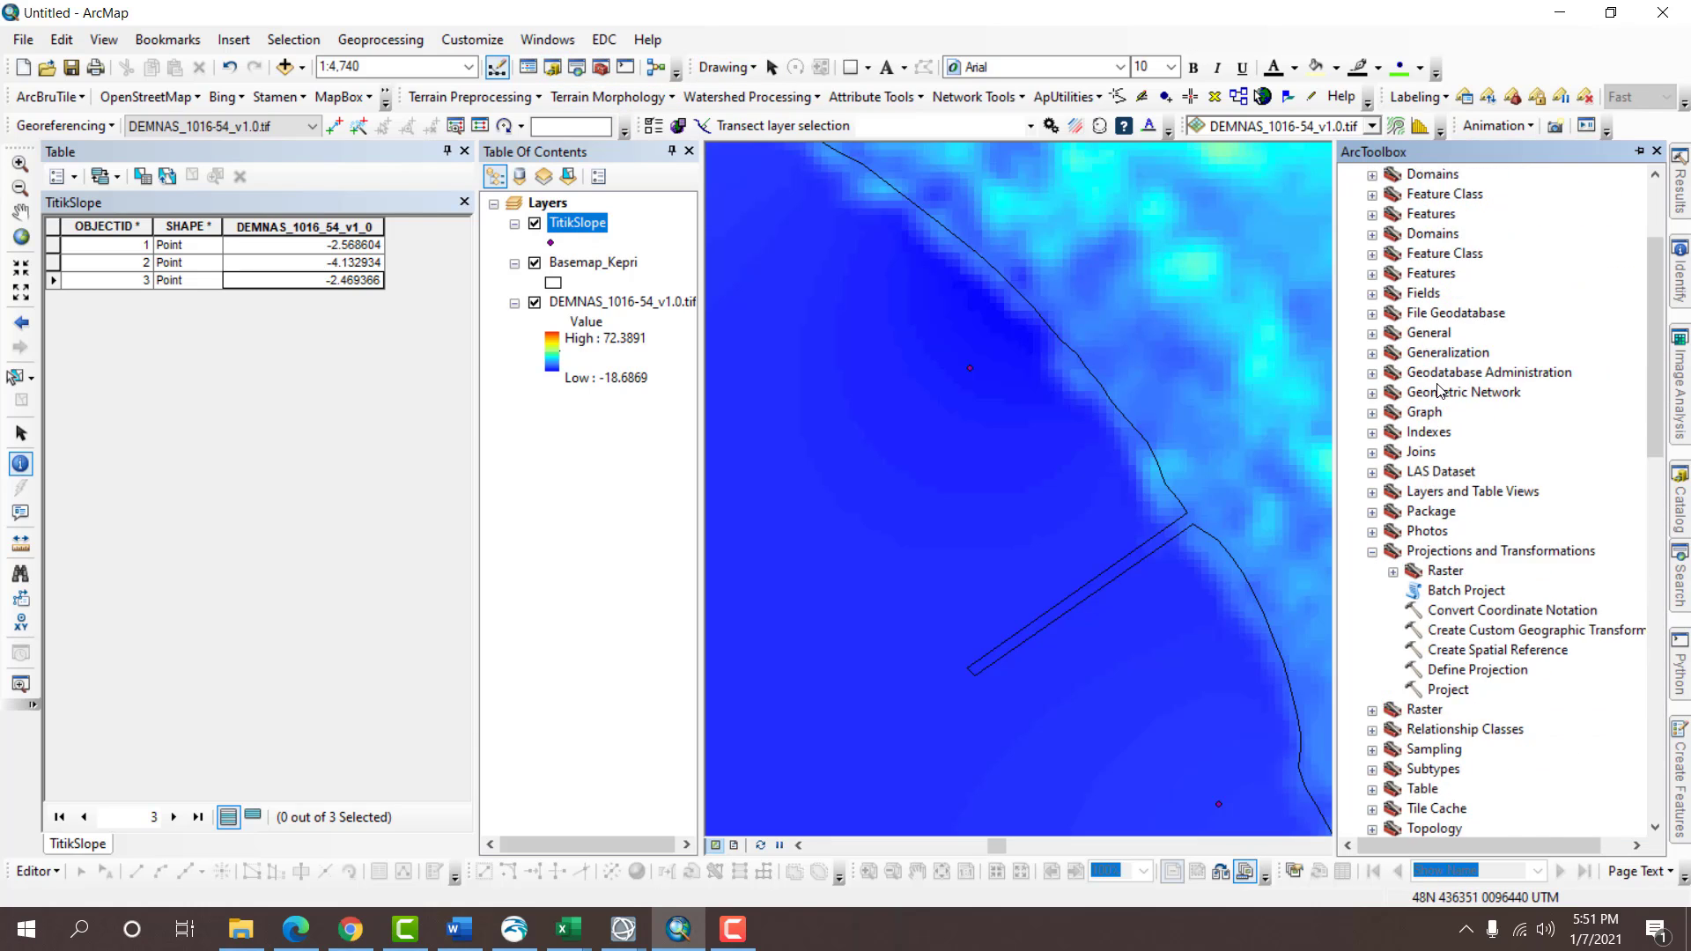
pyautogui.click(1487, 297)
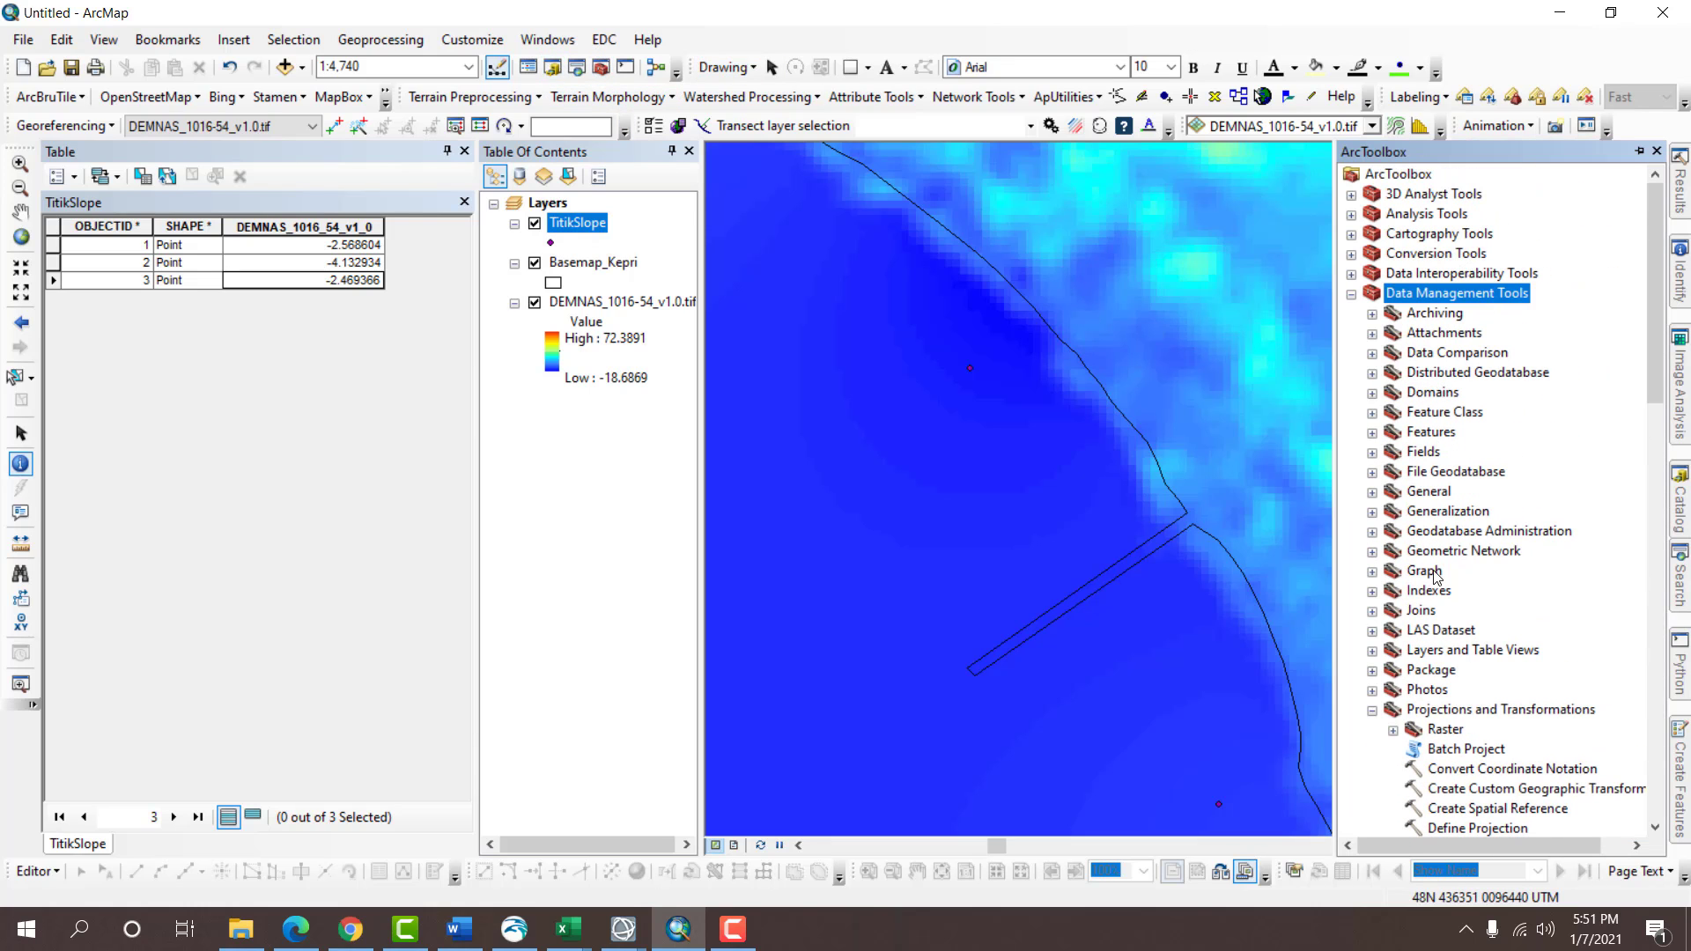
pyautogui.doubleClick(1439, 435)
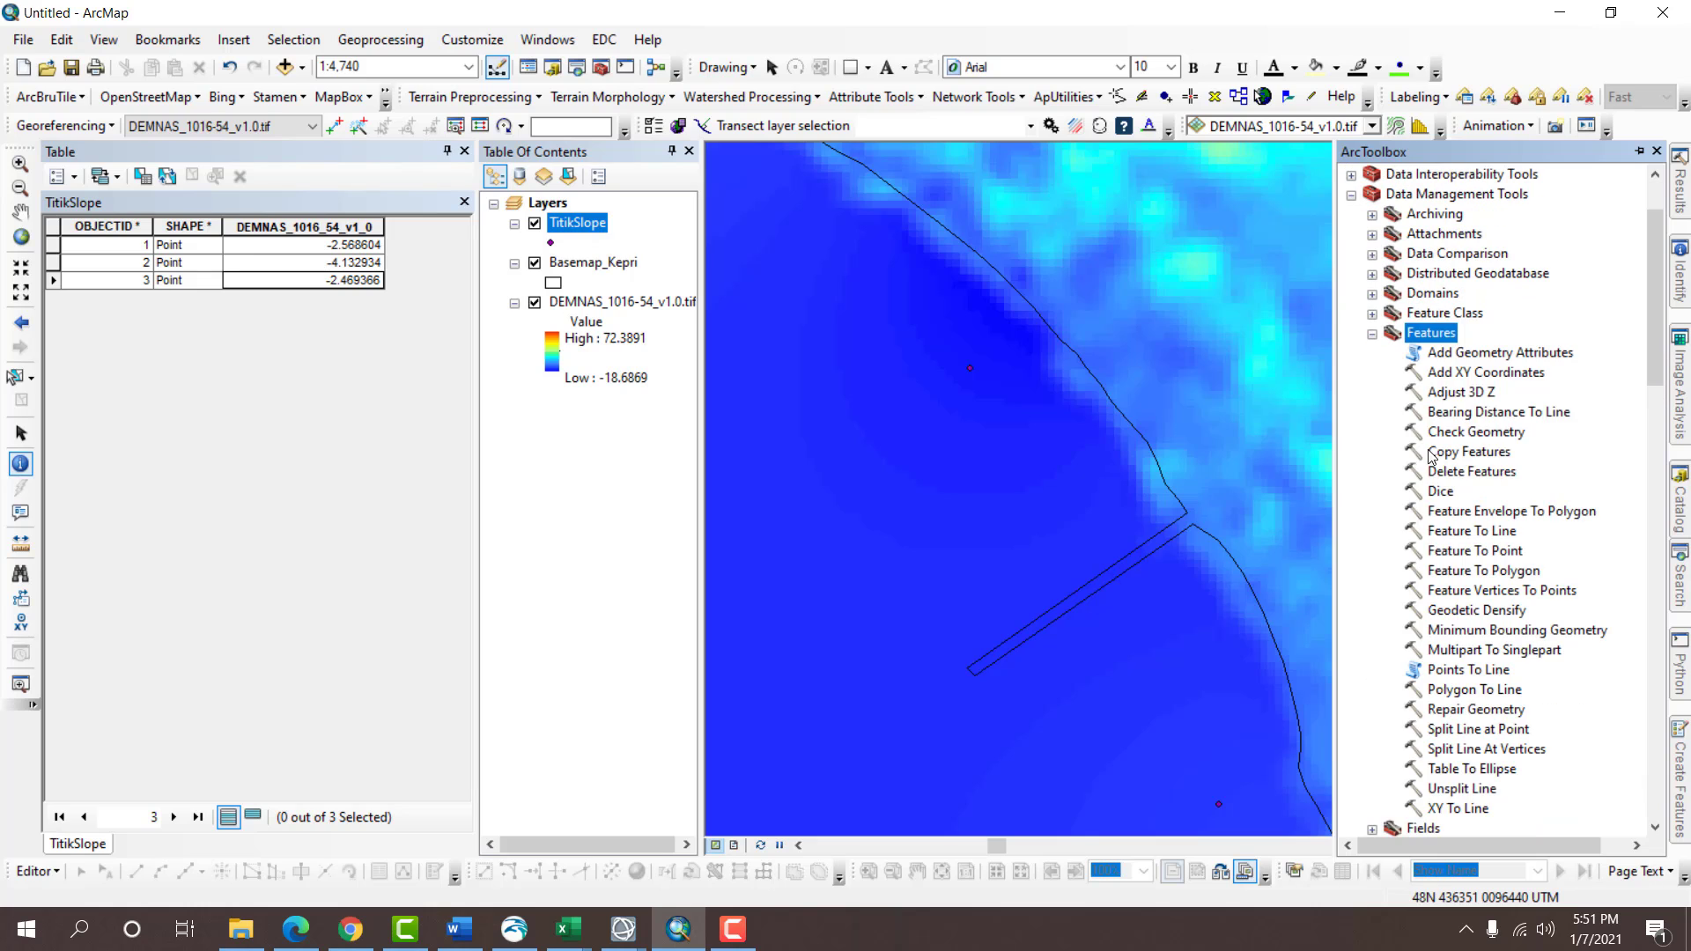
pyautogui.doubleClick(1486, 372)
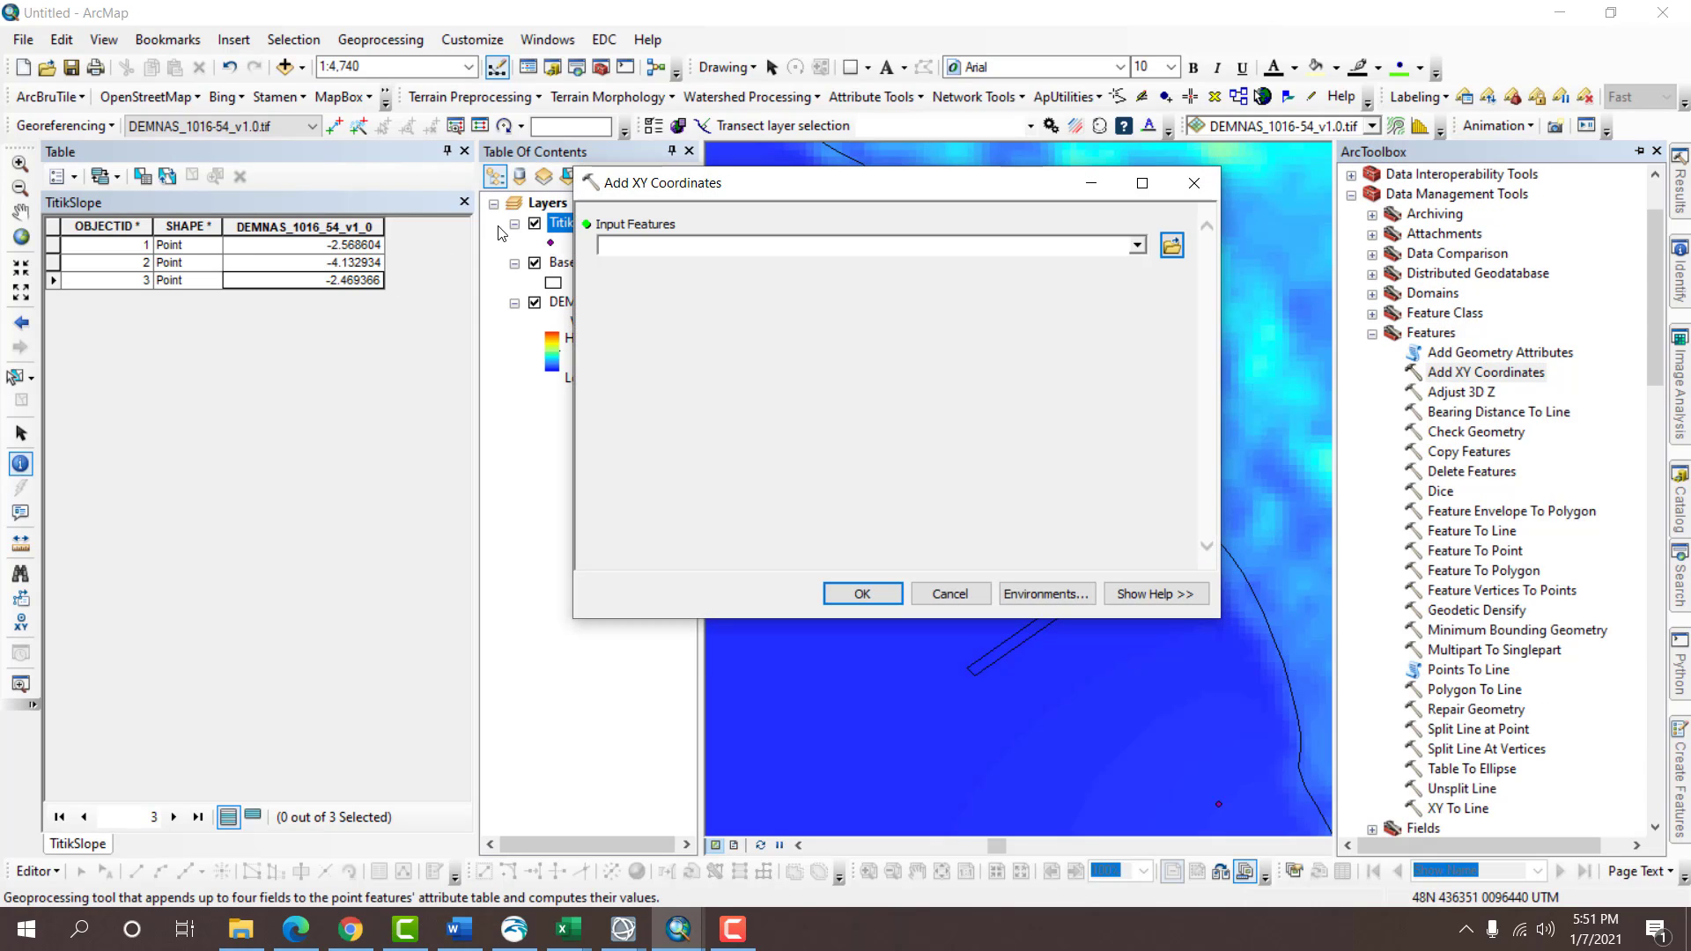
pyautogui.moveTo(673, 181); pyautogui.dragTo(752, 181)
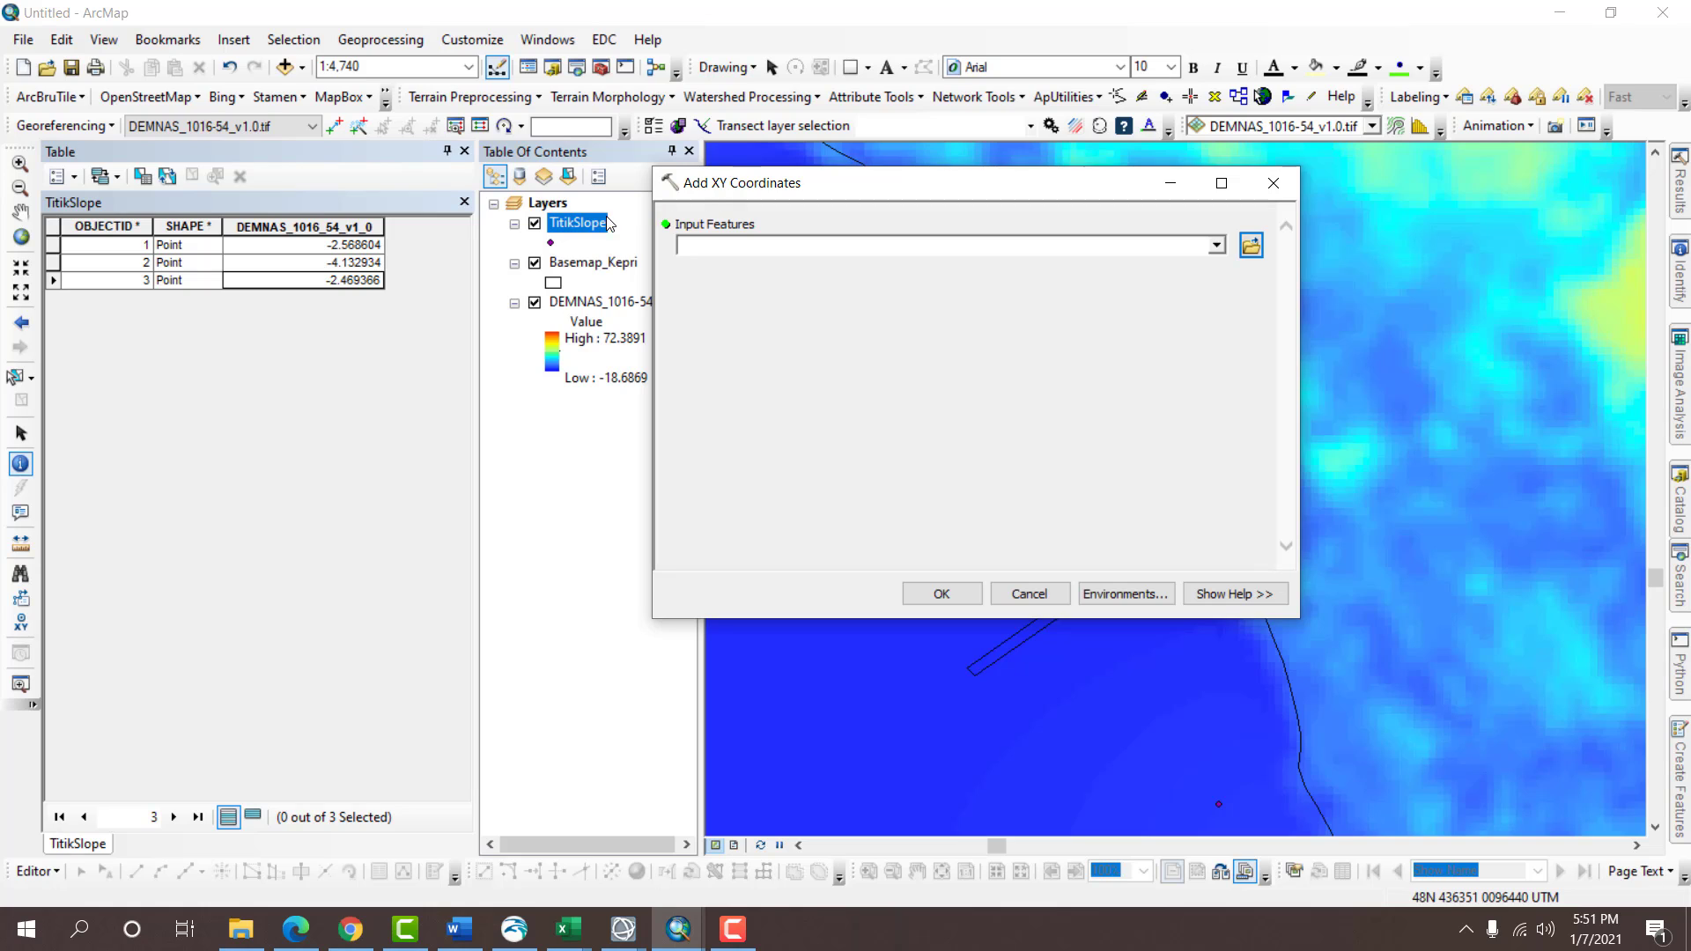
pyautogui.moveTo(608, 223); pyautogui.dragTo(727, 251)
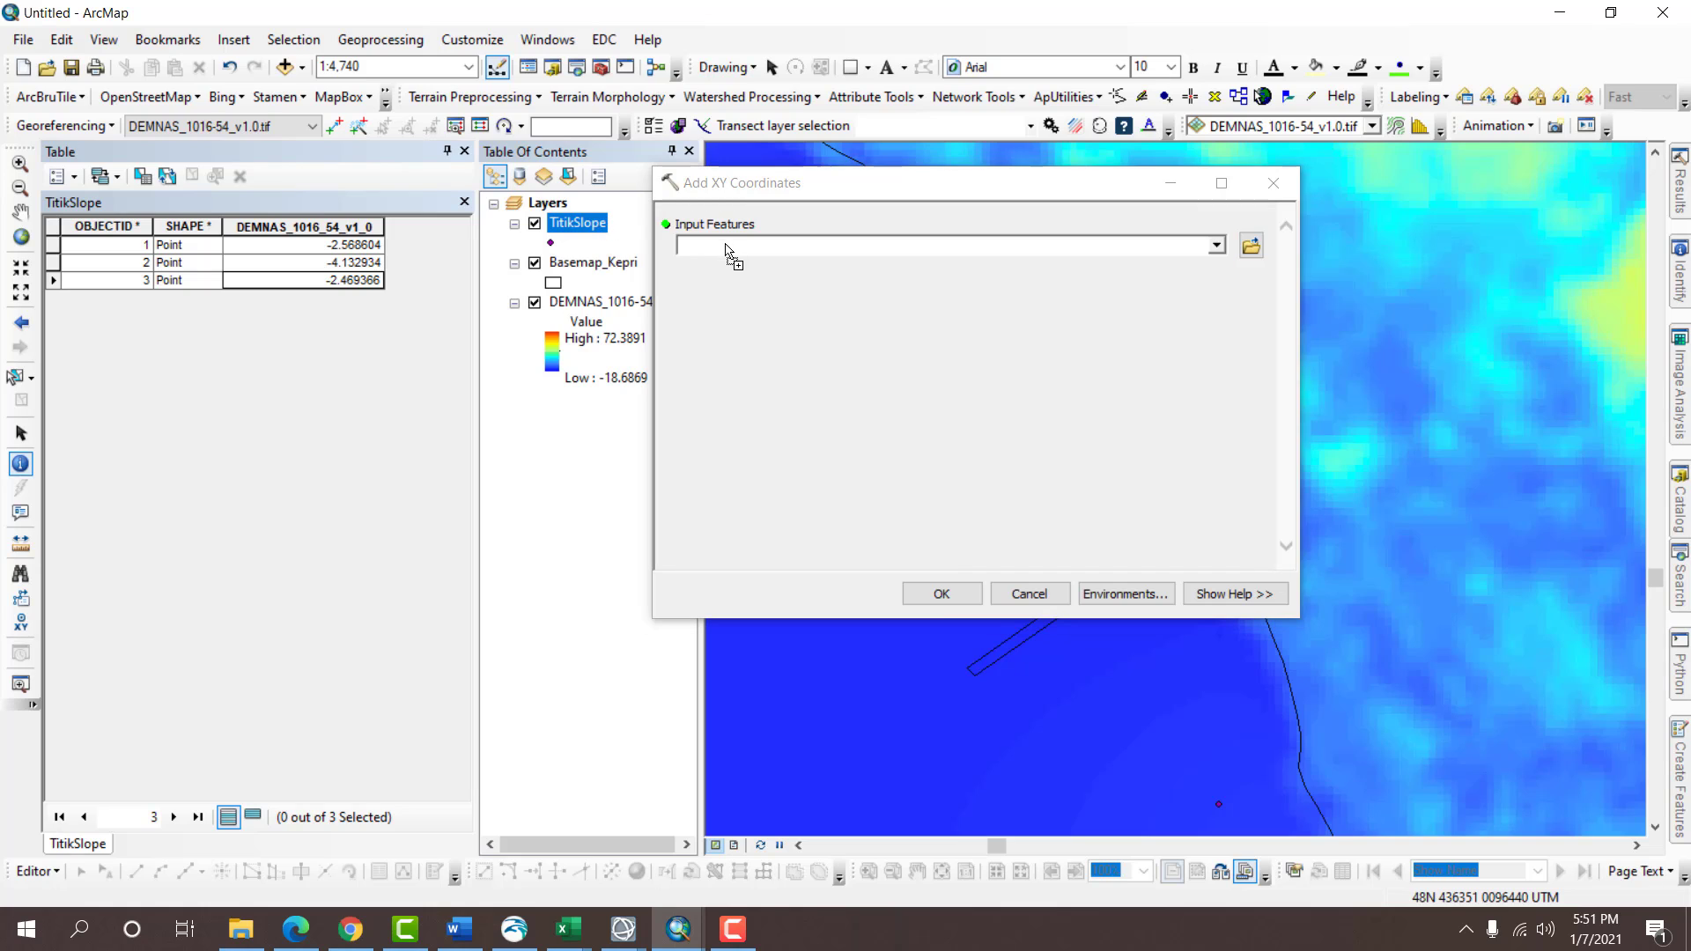
pyautogui.click(937, 604)
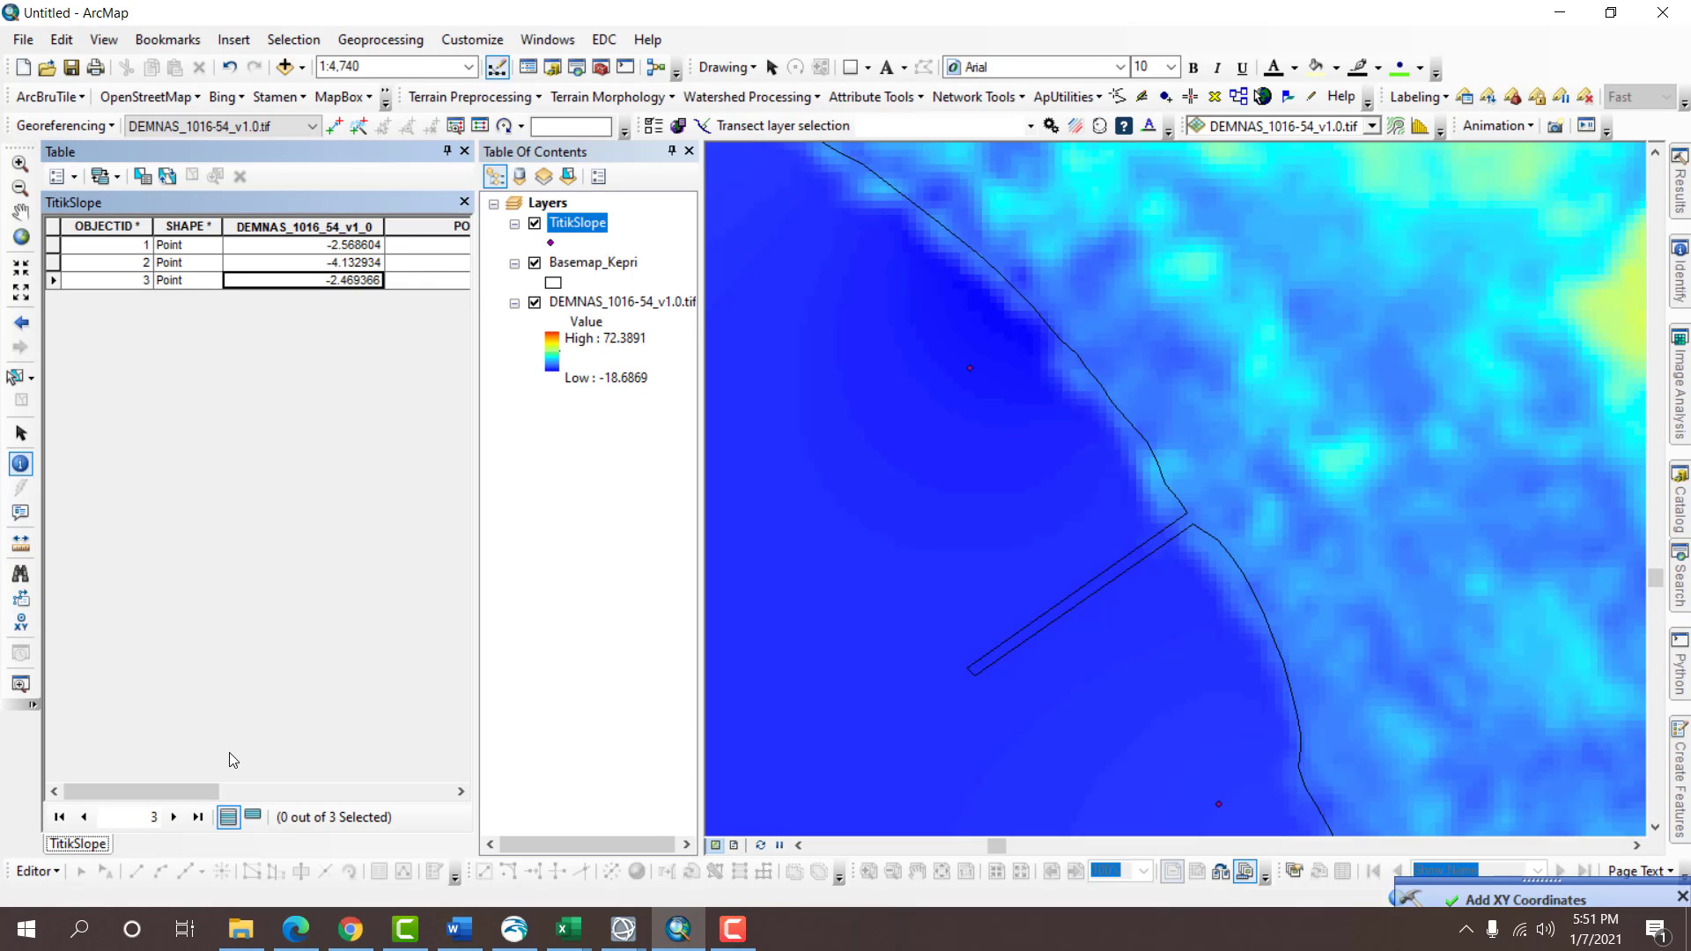
# Examine the POINT_X and POINT_Y values in the TitikSlope attribute table, and close the table.
pyautogui.moveTo(171, 789); pyautogui.dragTo(418, 781)
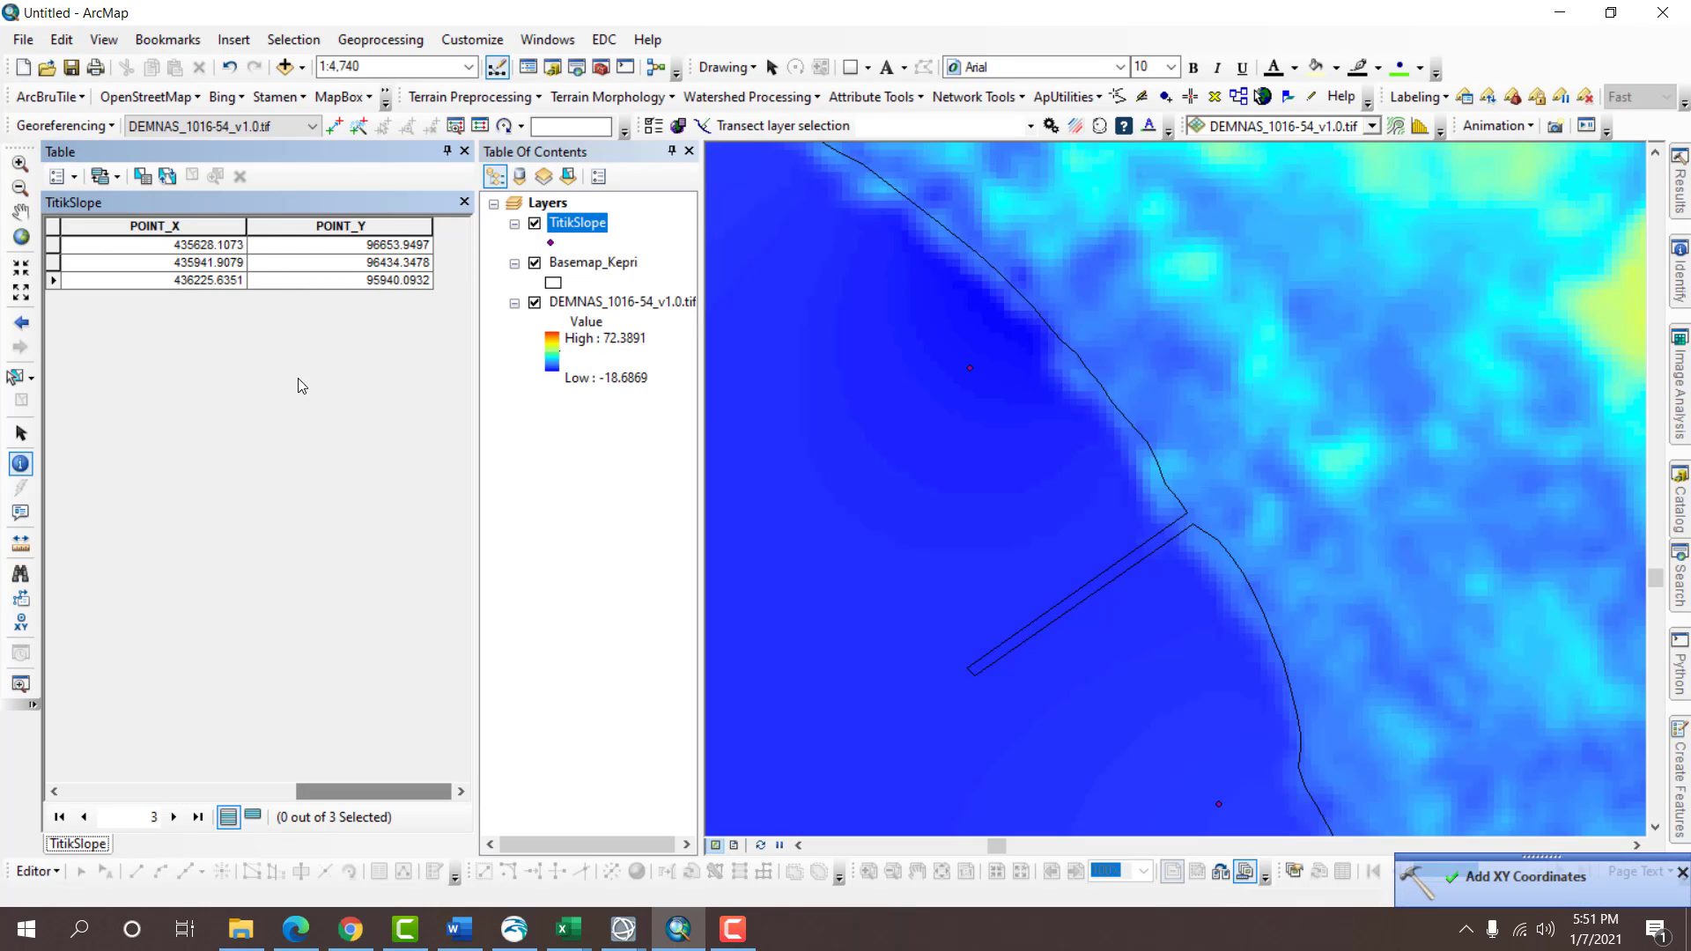
pyautogui.click(210, 262)
pyautogui.click(308, 260)
pyautogui.click(321, 246)
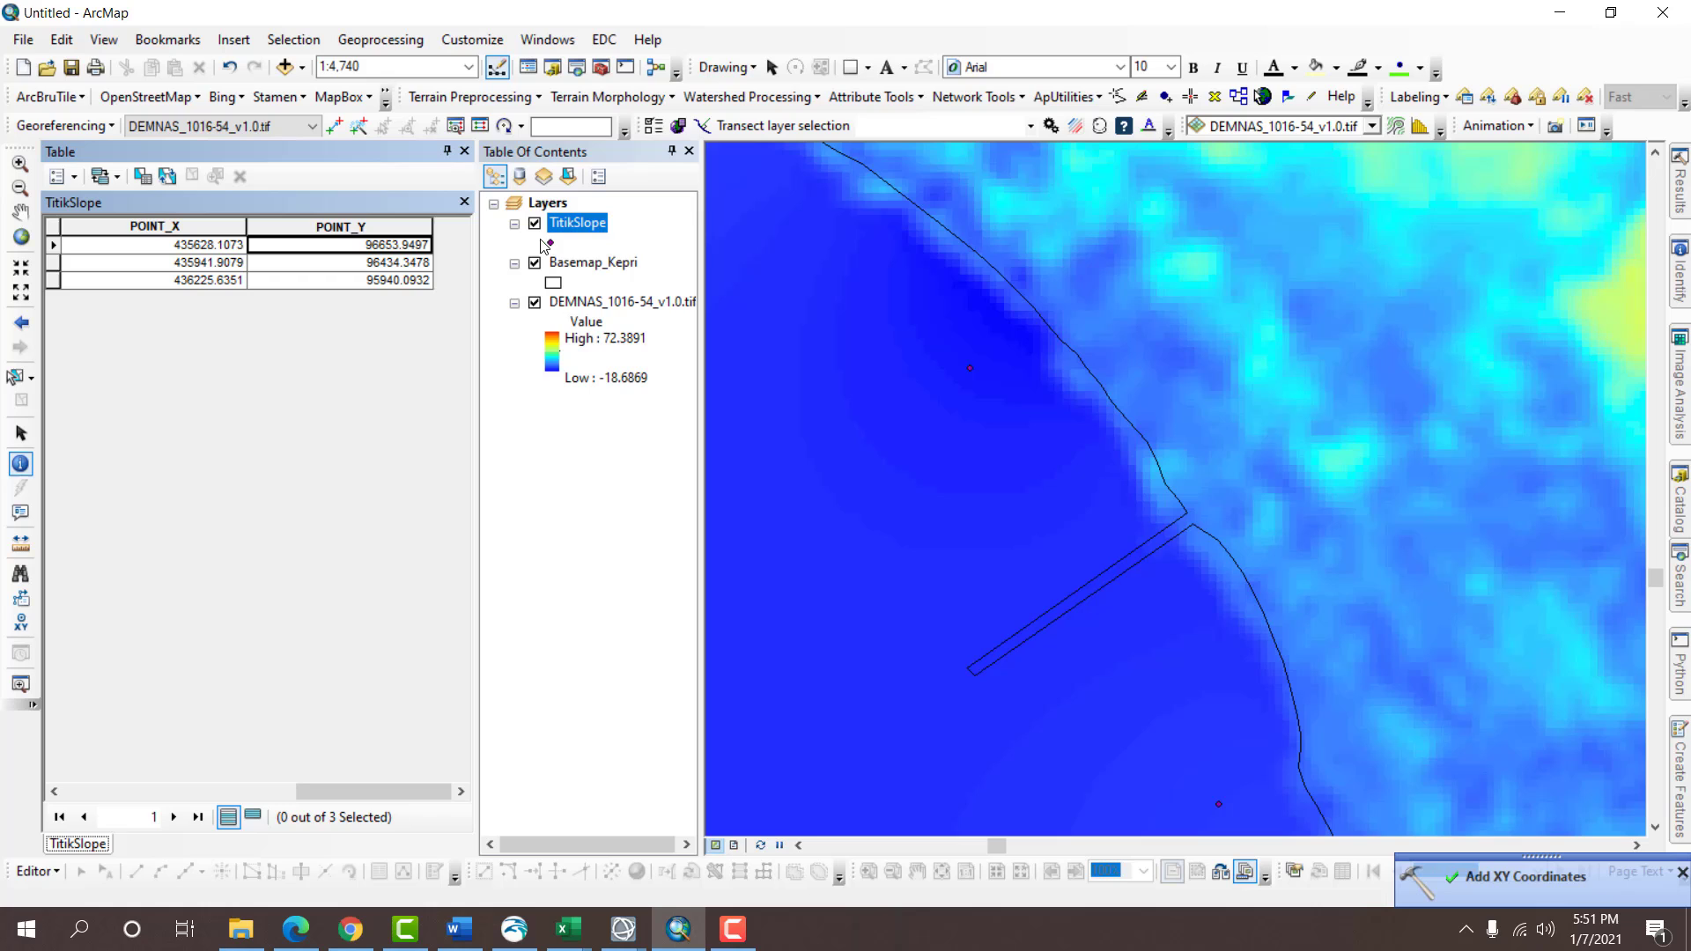
pyautogui.click(464, 150)
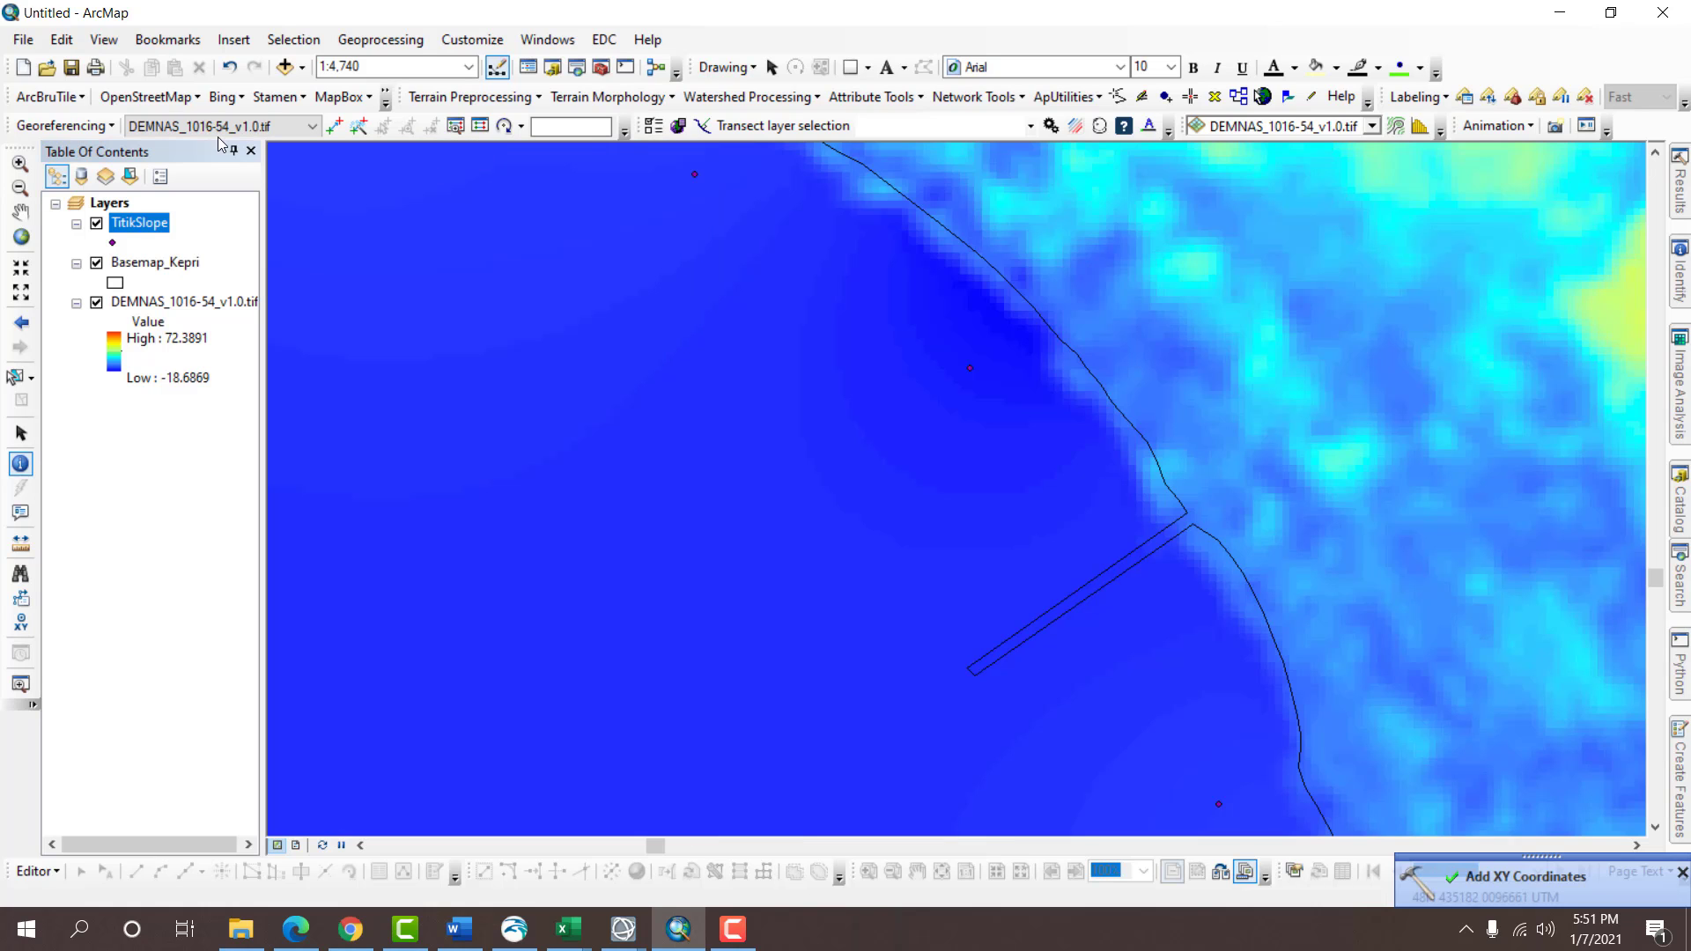
# Save the map document as ANALISIS in the MODUL PERUBAHAN PANTAI folder.
pyautogui.click(70, 67)
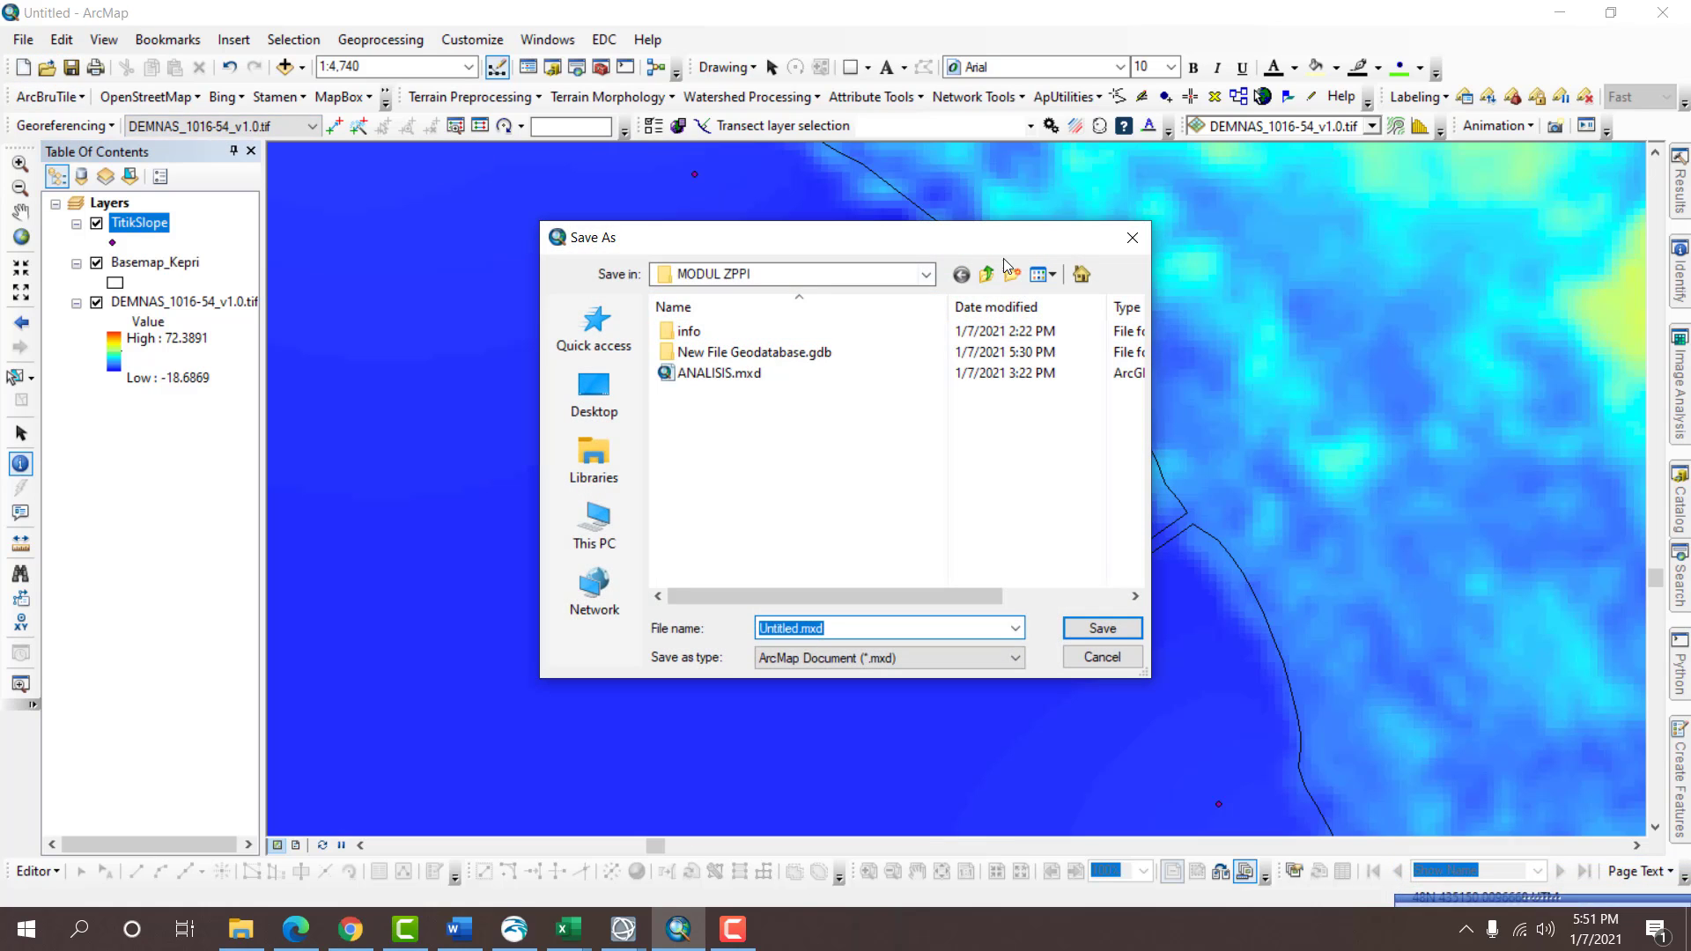
pyautogui.doubleClick(765, 414)
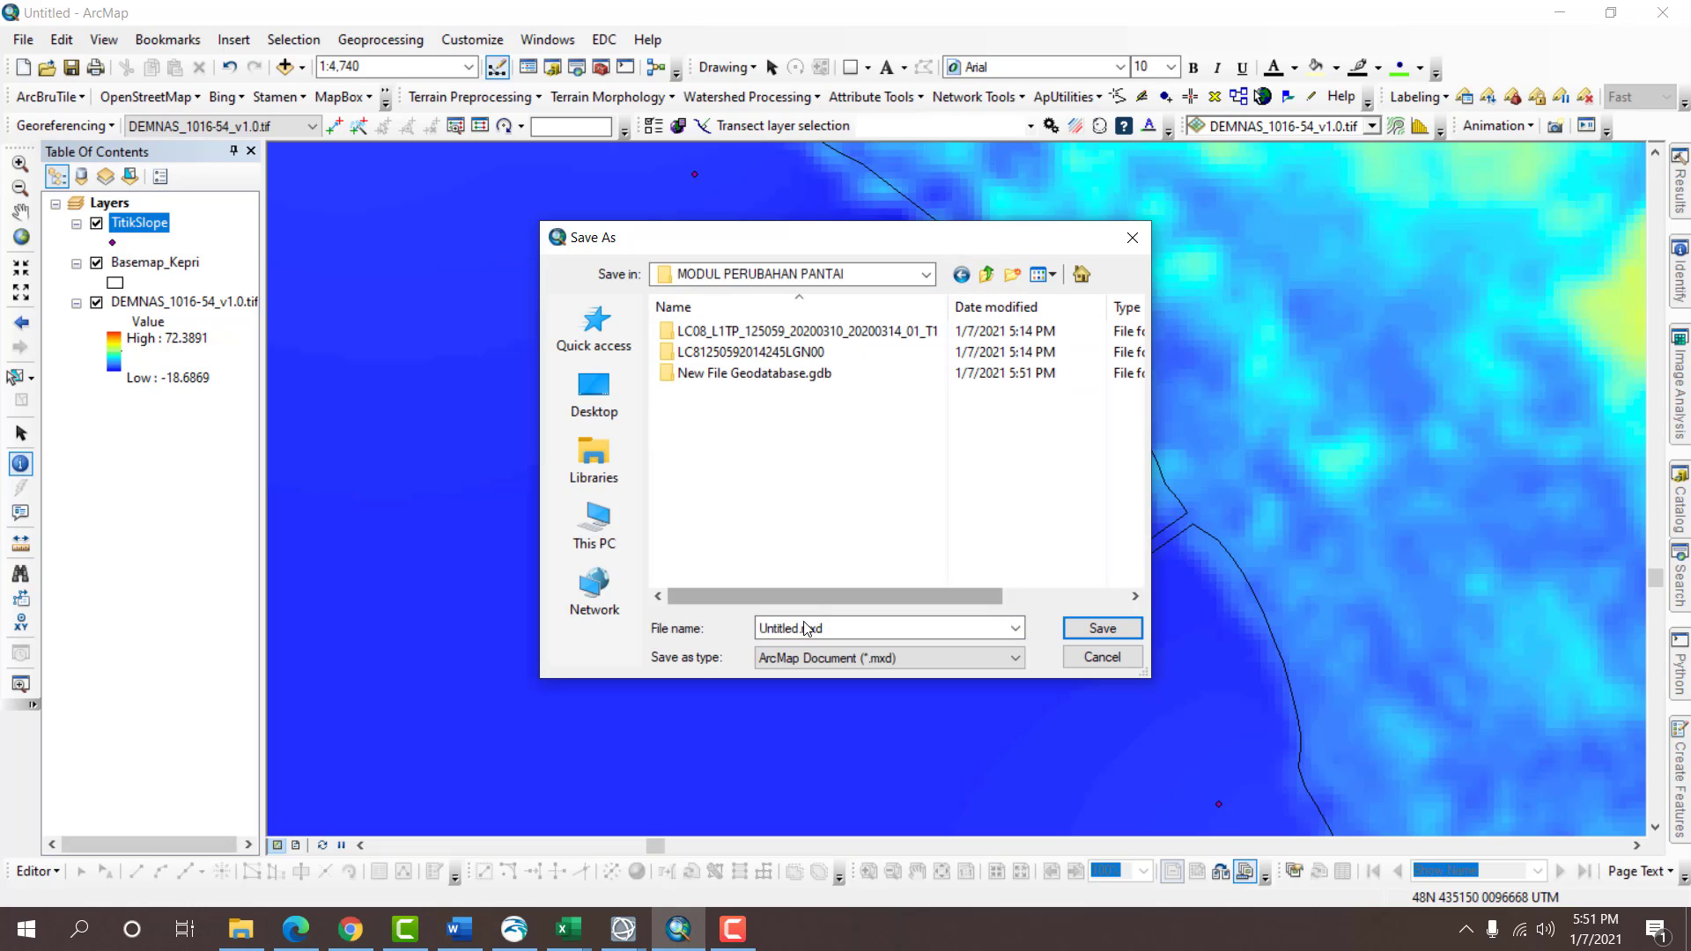
pyautogui.write('ANALISIS')
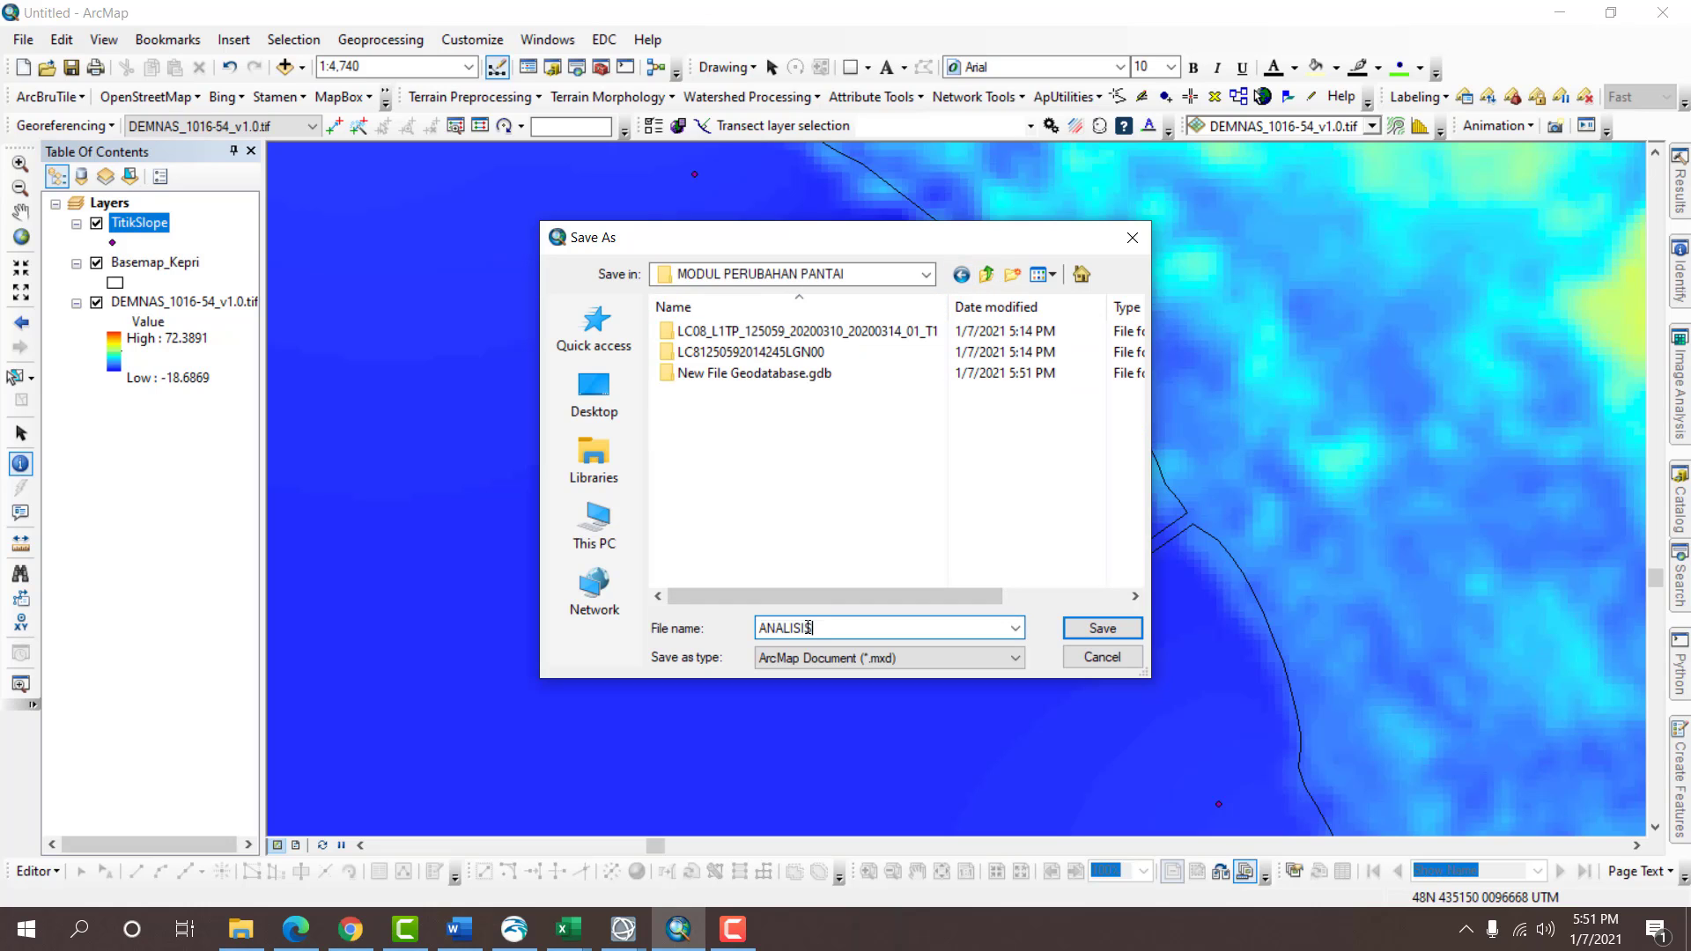
pyautogui.press('Return')
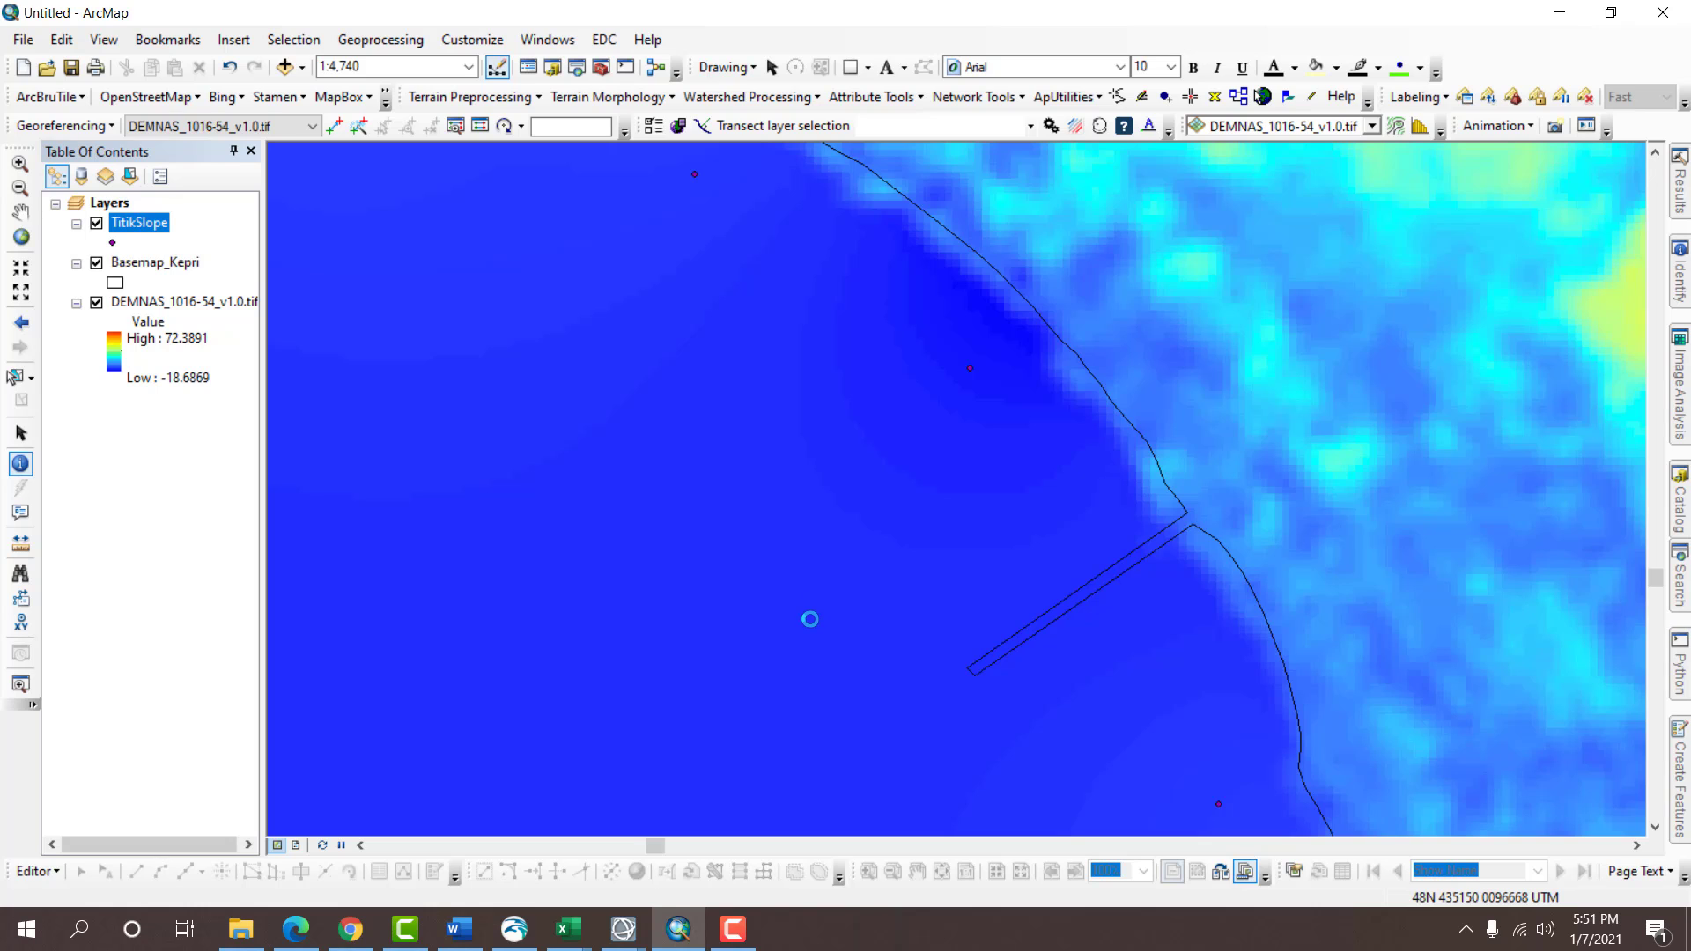
# Switch to DataKemiringan.xlsx in Excel and colour the text of the duplicated table A8:I13 red.
pyautogui.moveTo(568, 929)
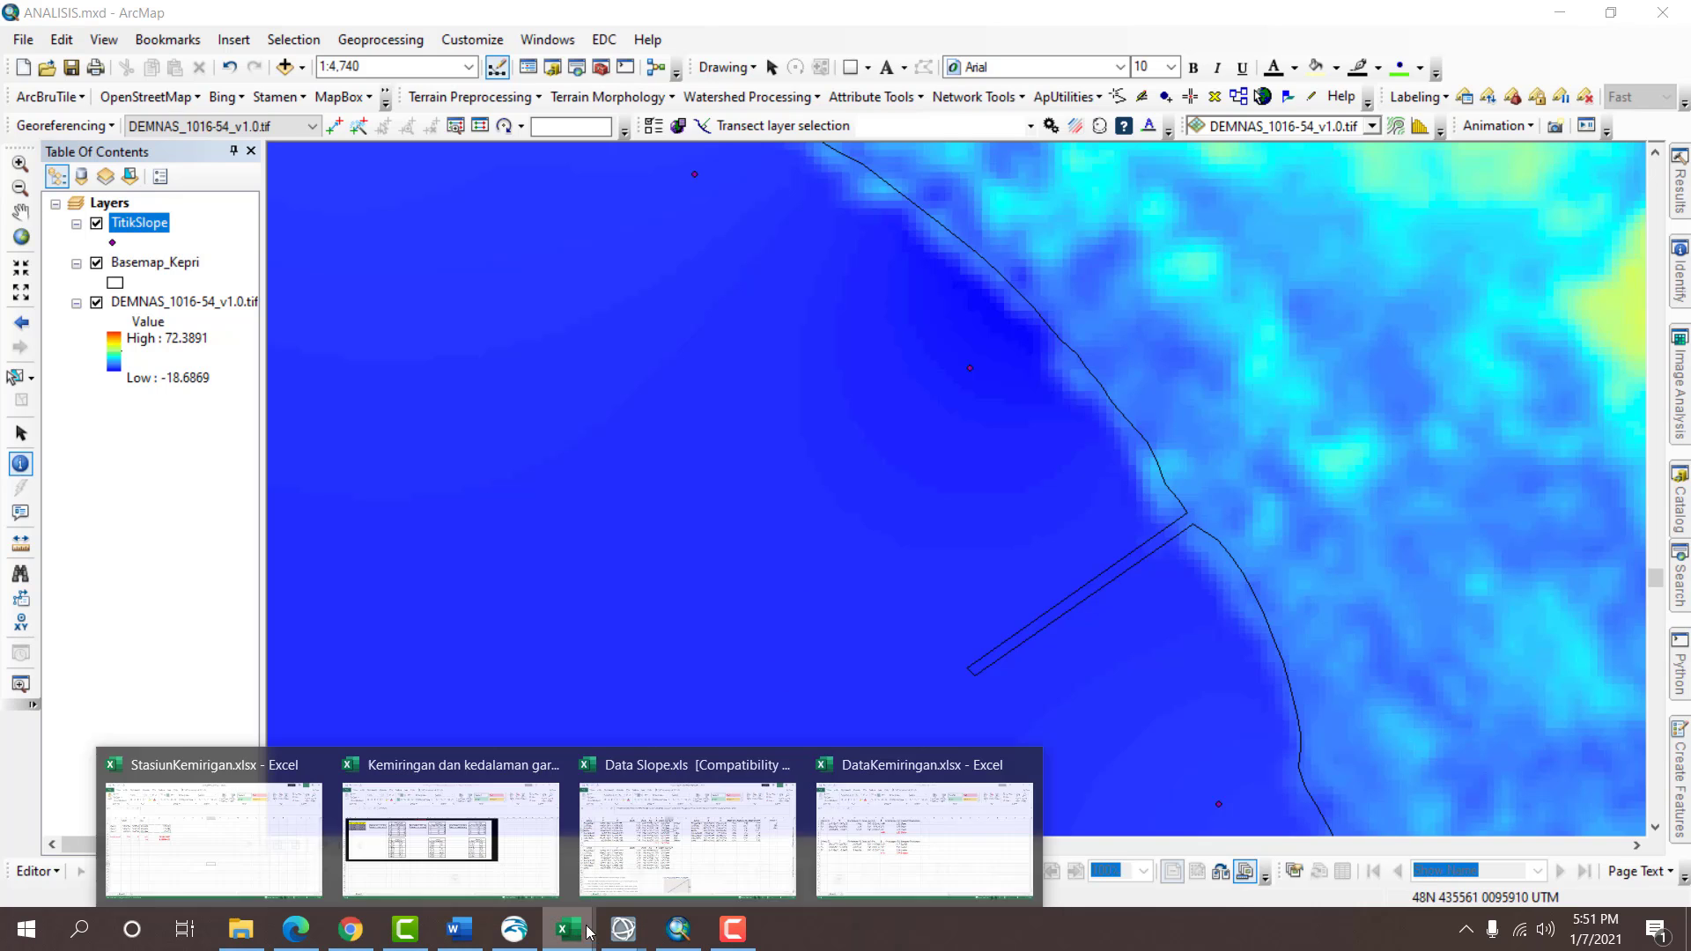
pyautogui.click(852, 857)
pyautogui.click(900, 621)
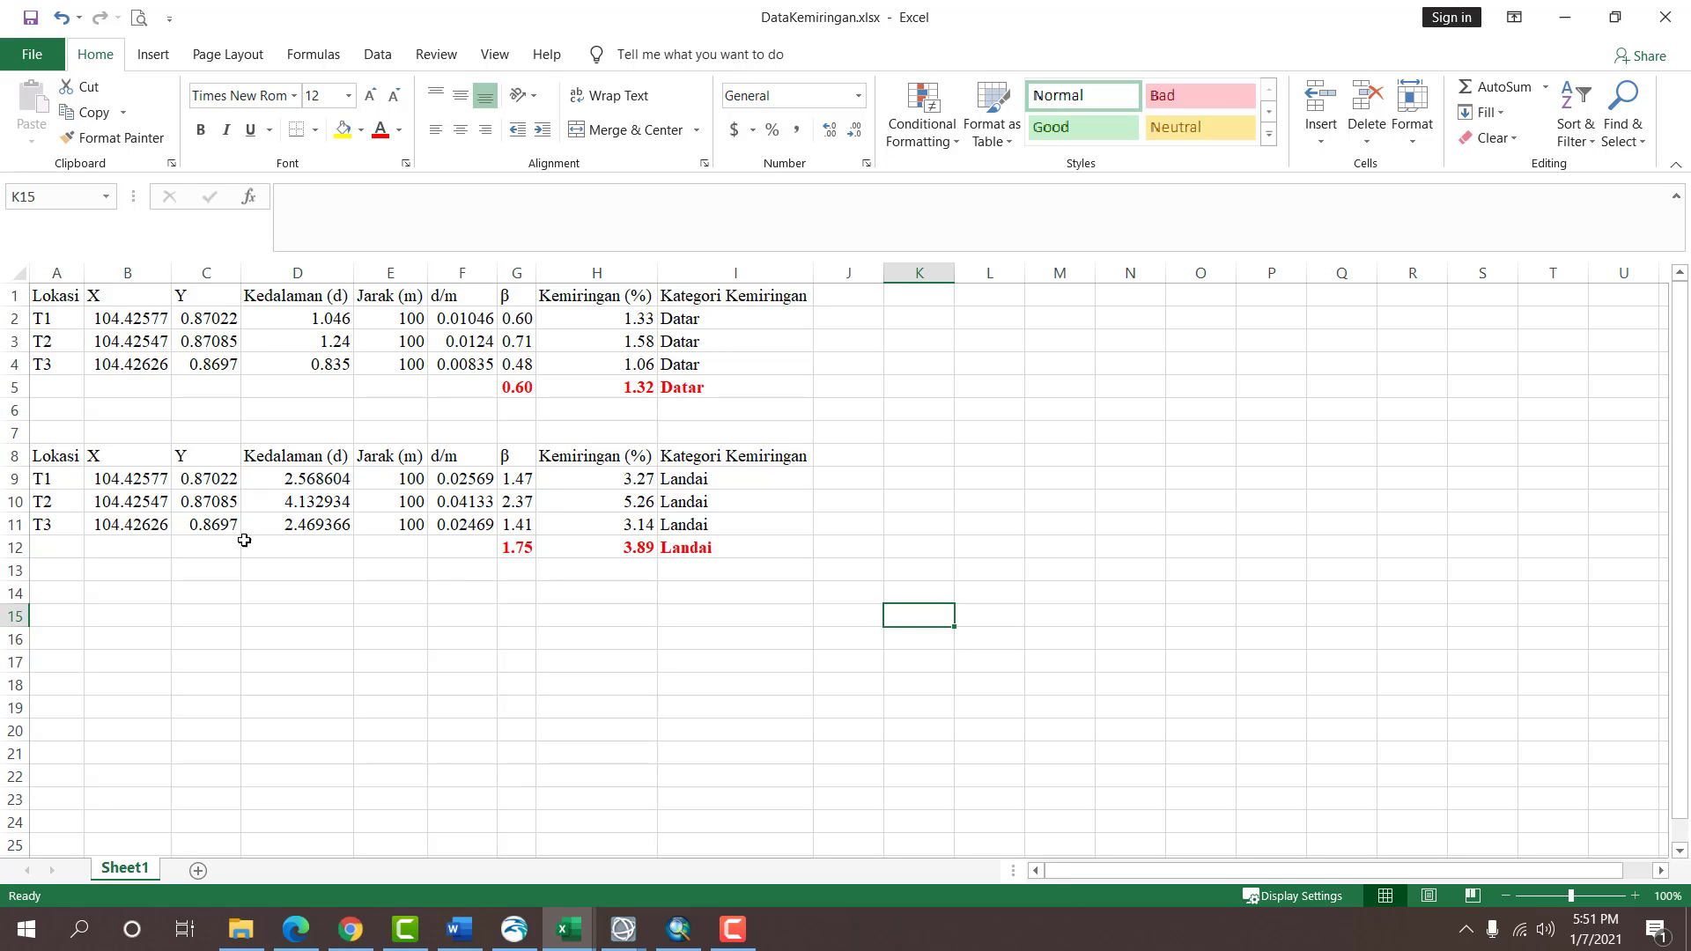
pyautogui.moveTo(72, 455); pyautogui.dragTo(704, 568)
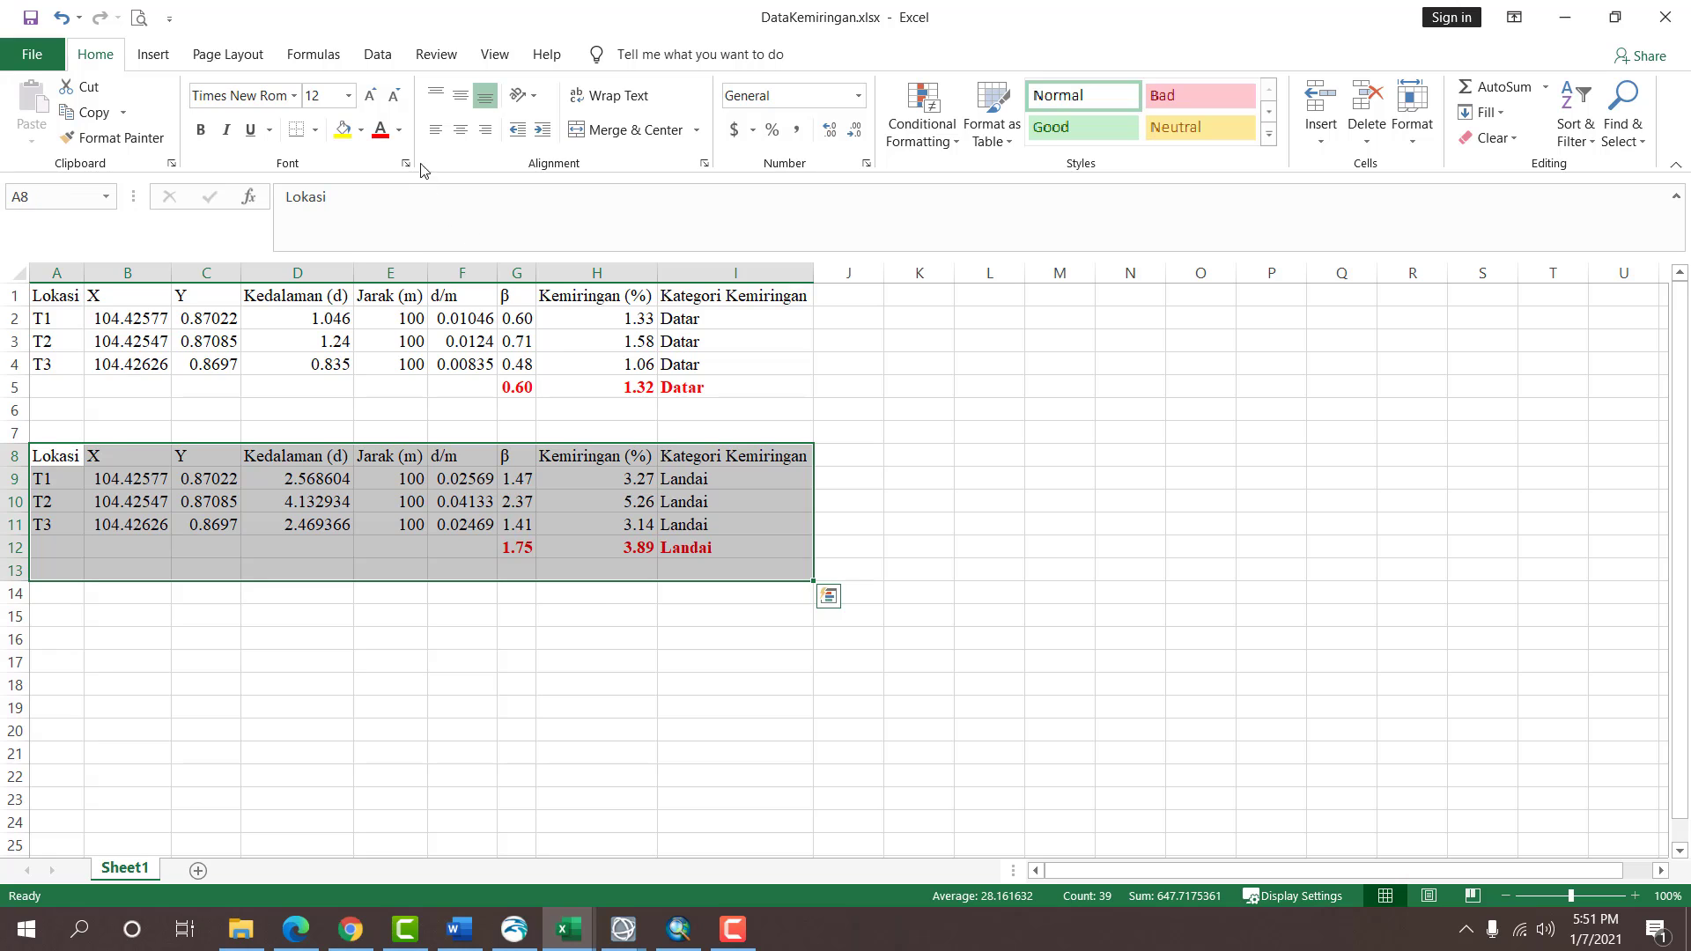
pyautogui.click(398, 129)
pyautogui.click(398, 321)
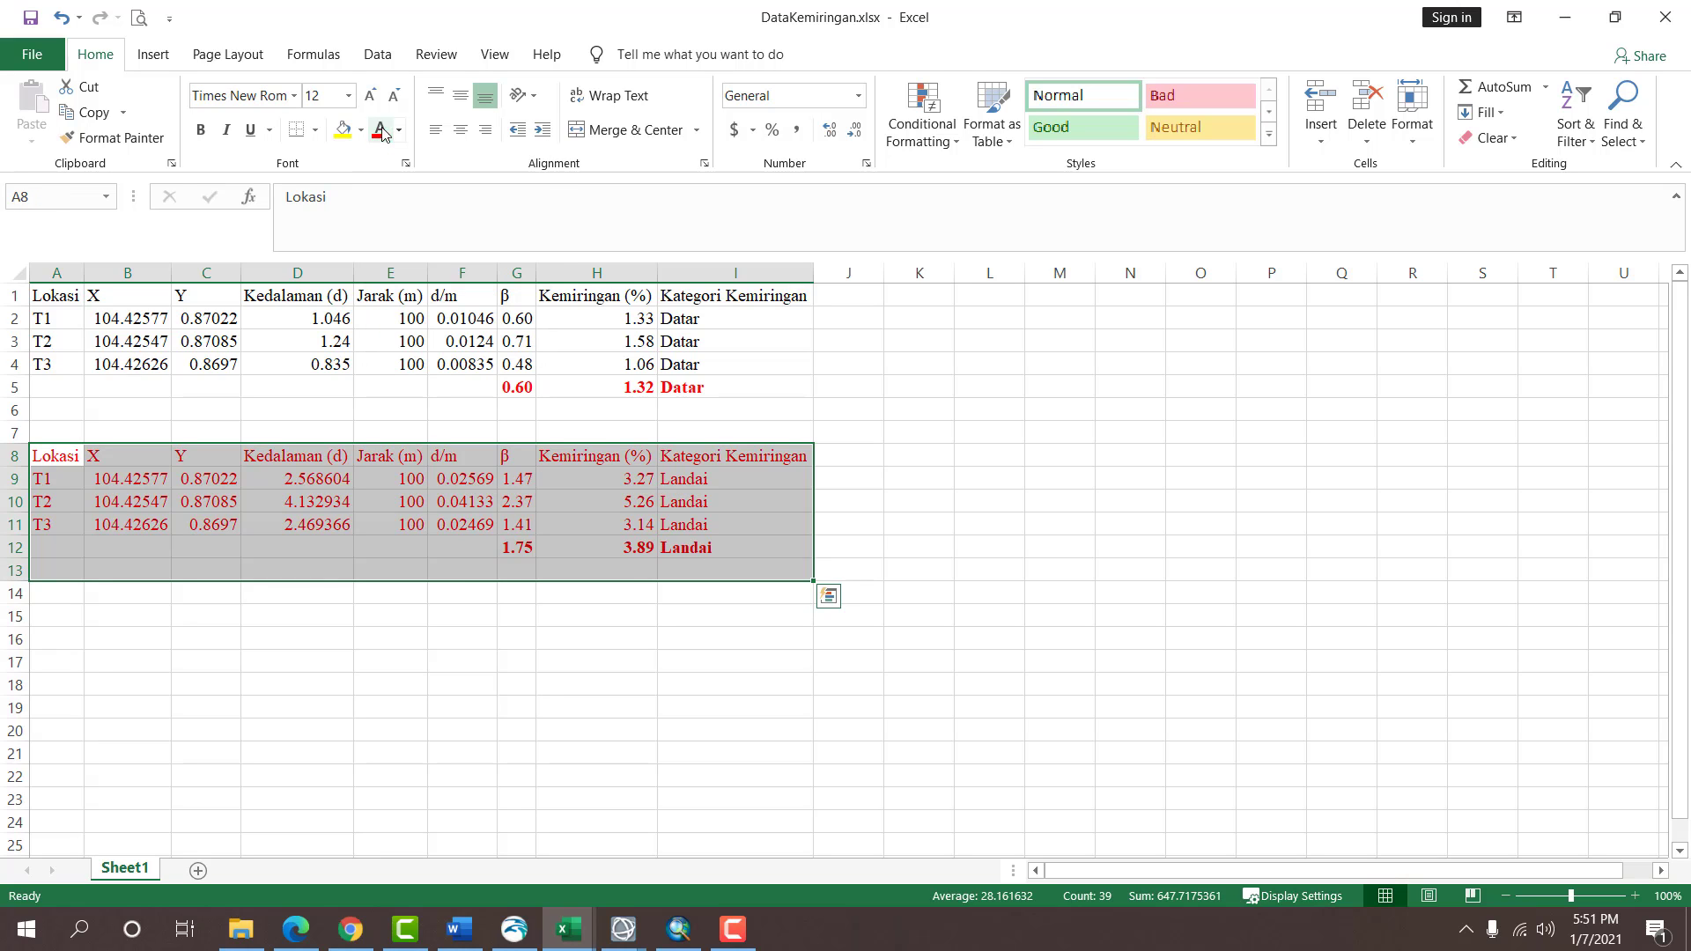
pyautogui.click(886, 586)
# Compare the depth and slope values of the original table with those of the red DEMNAS-based table.
pyautogui.moveTo(377, 489); pyautogui.dragTo(1088, 545)
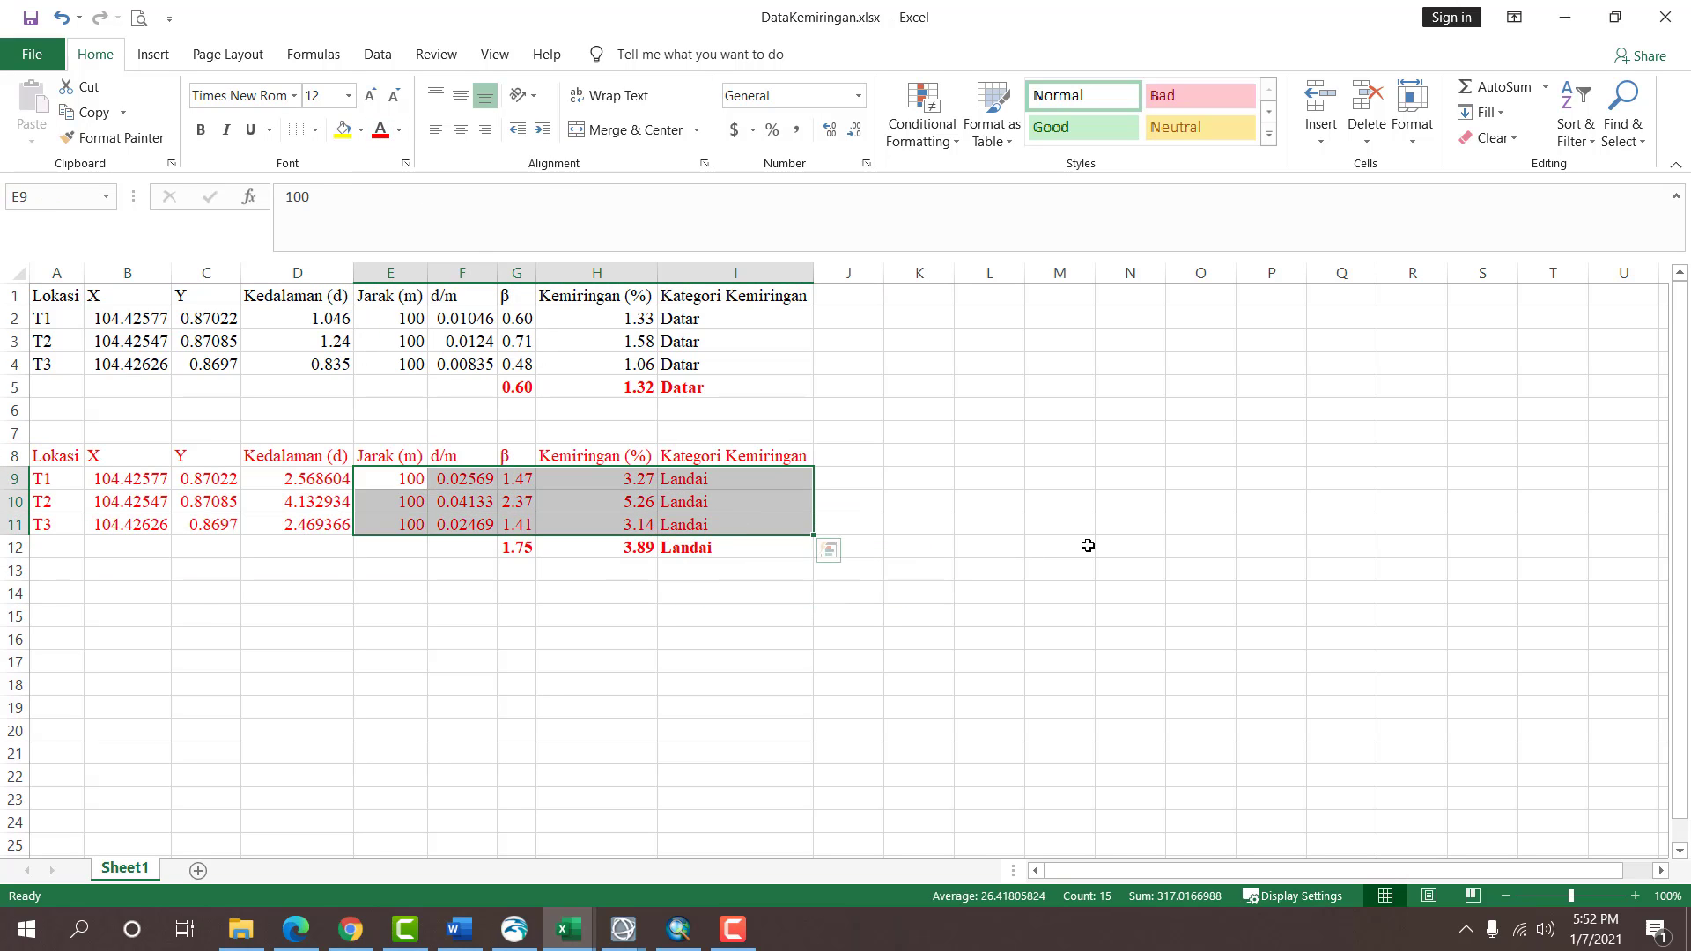
pyautogui.click(1088, 545)
pyautogui.moveTo(238, 321); pyautogui.dragTo(754, 394)
pyautogui.click(1145, 437)
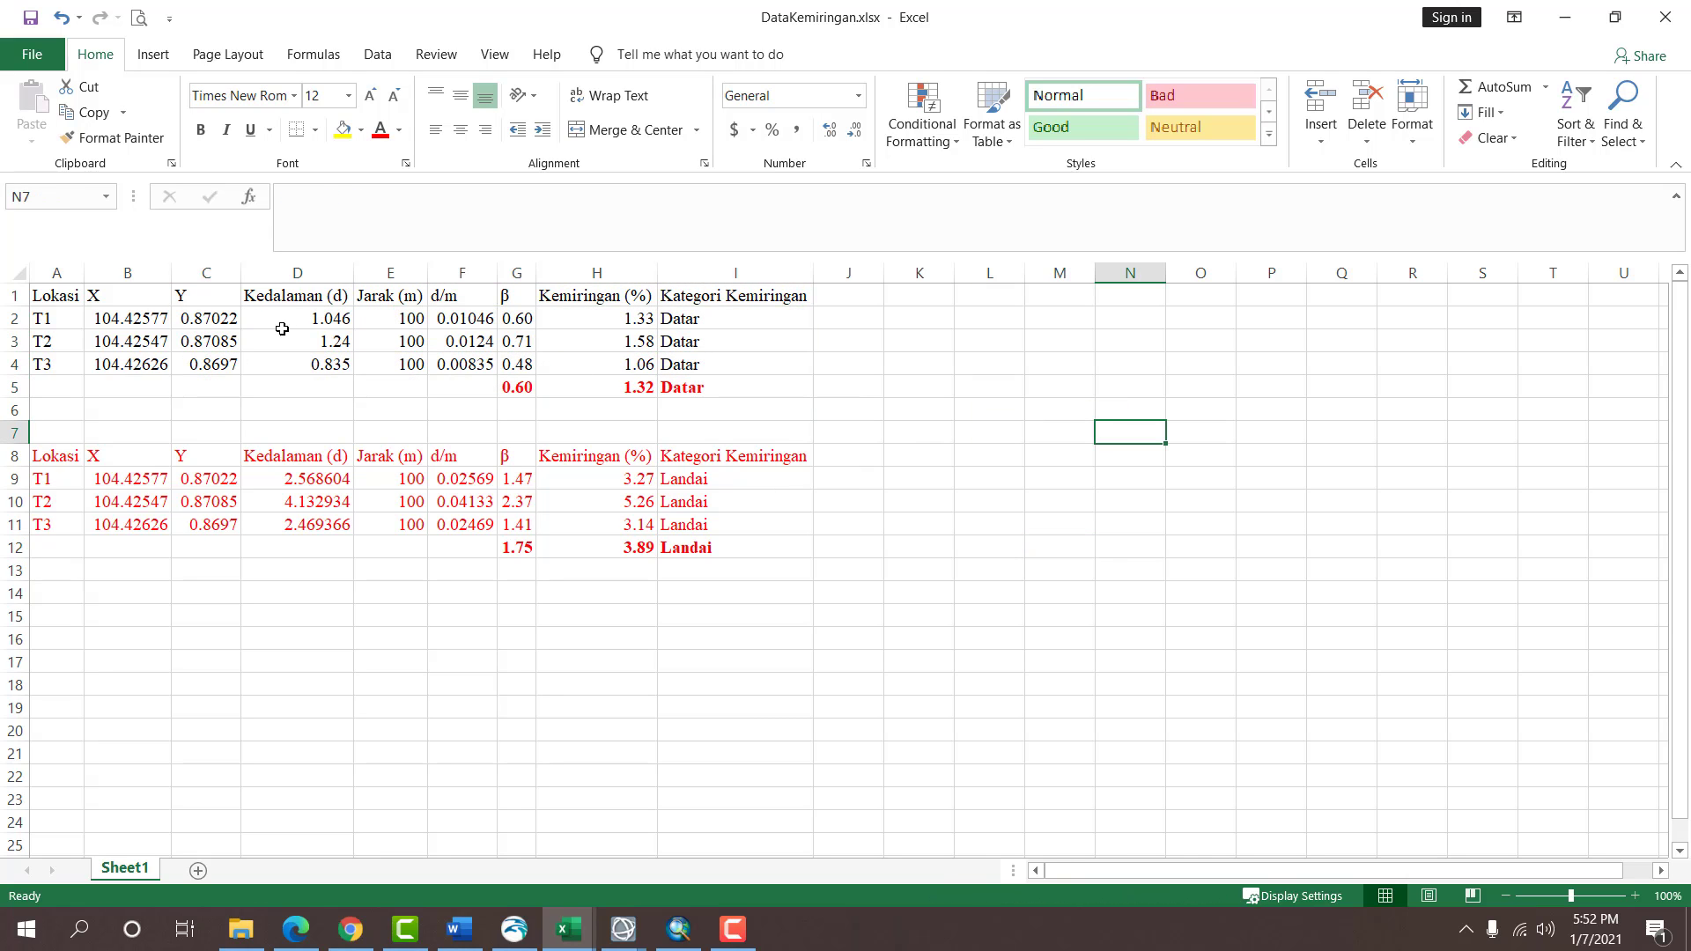
pyautogui.moveTo(264, 317); pyautogui.dragTo(371, 374)
pyautogui.click(1129, 362)
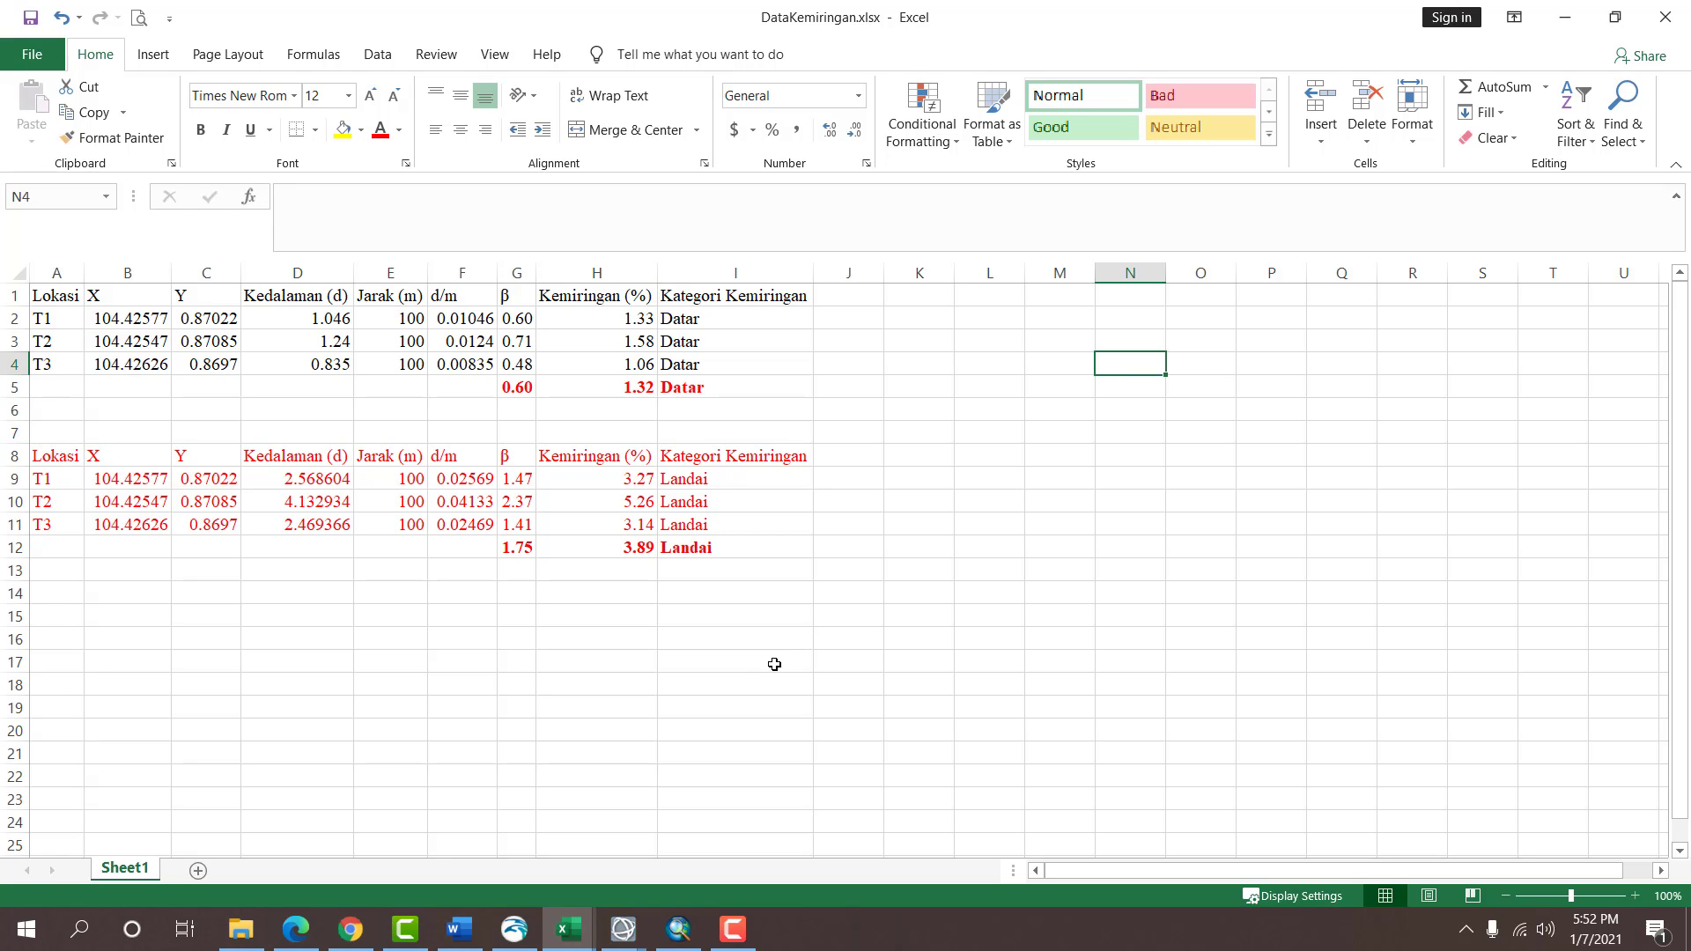
# Switch to MIKE Zero and auto-hide the Project Explorer on the start page.
pyautogui.click(516, 928)
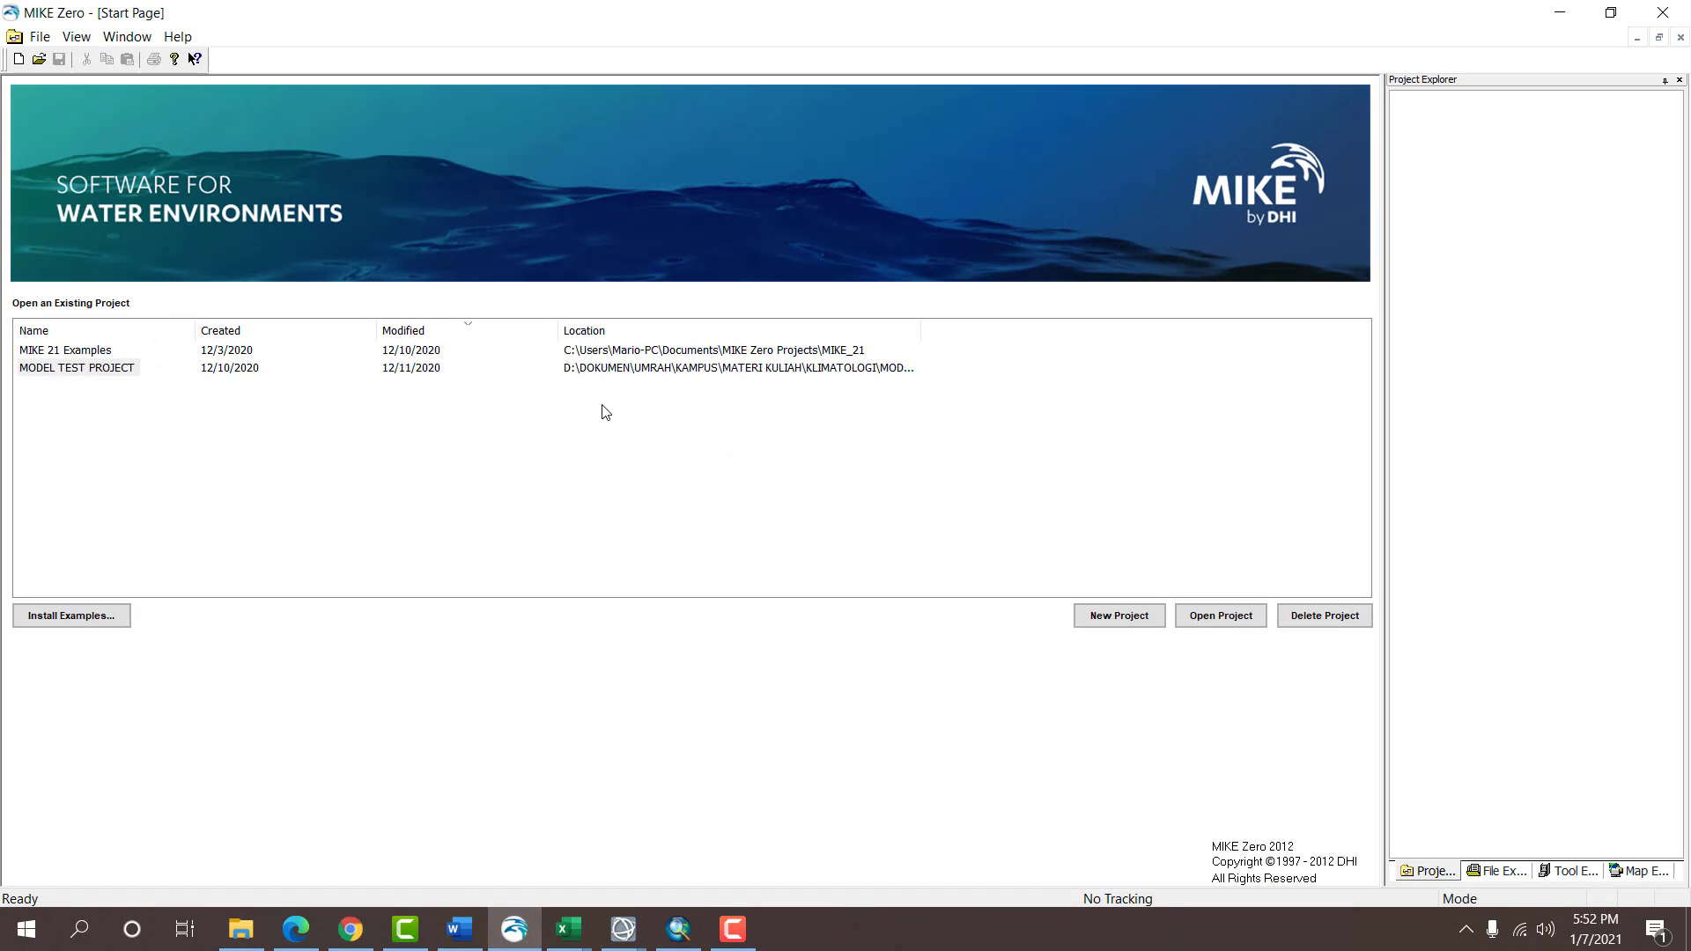
pyautogui.click(1664, 81)
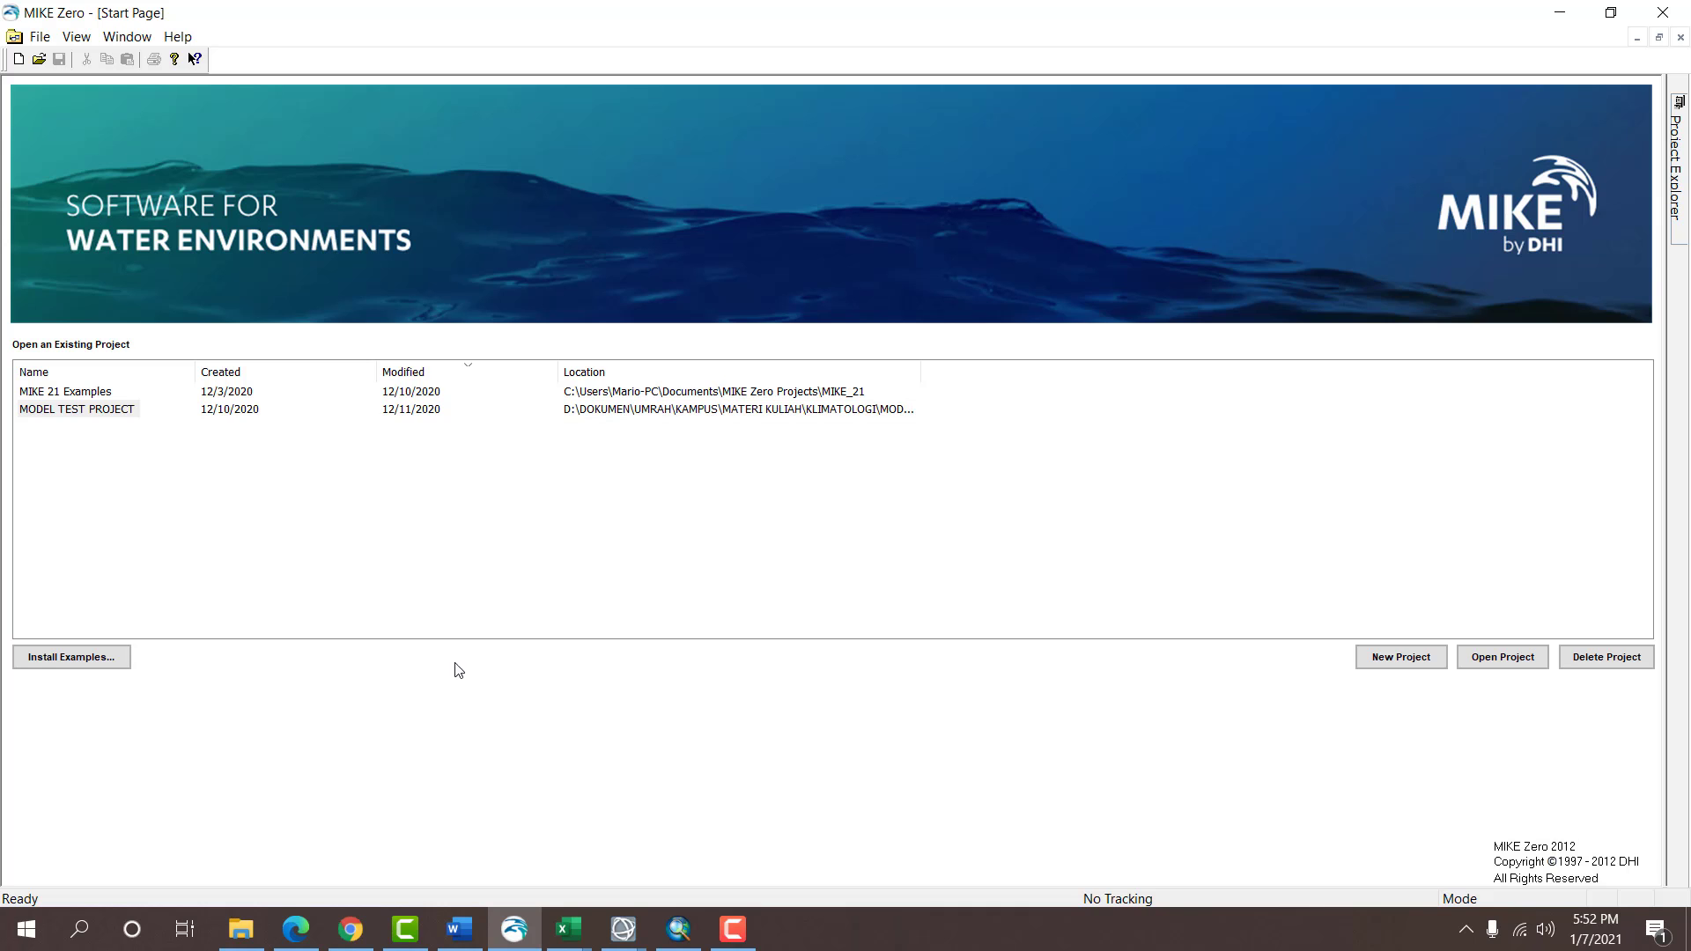
pyautogui.click(240, 928)
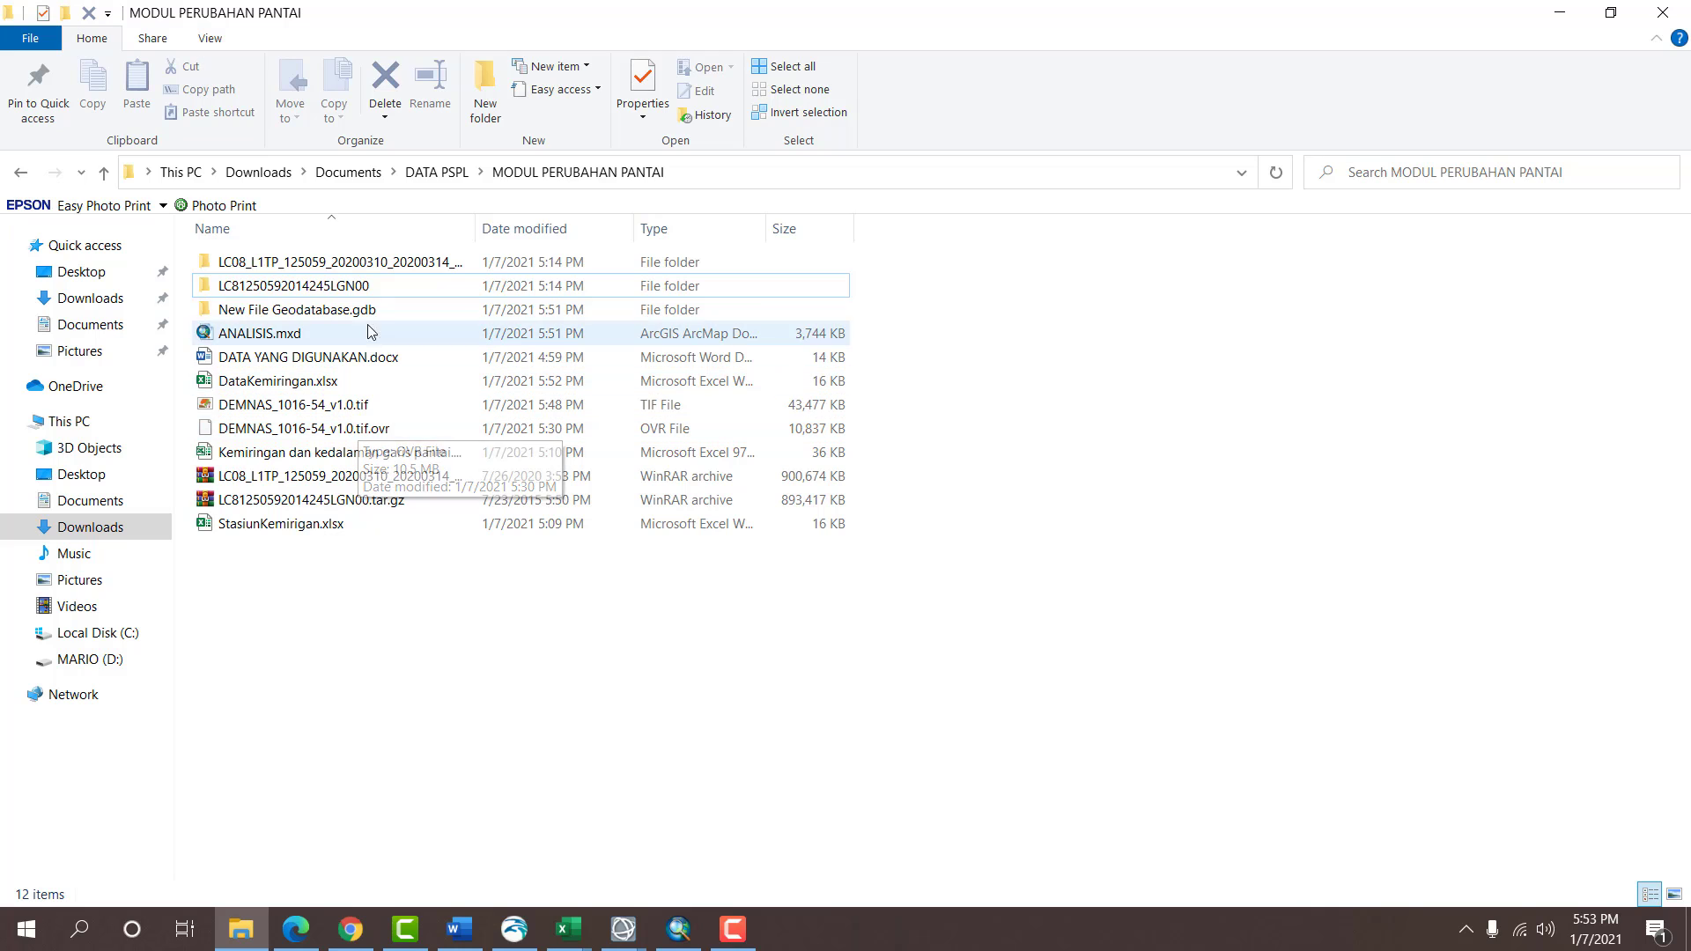
pyautogui.doubleClick(340, 284)
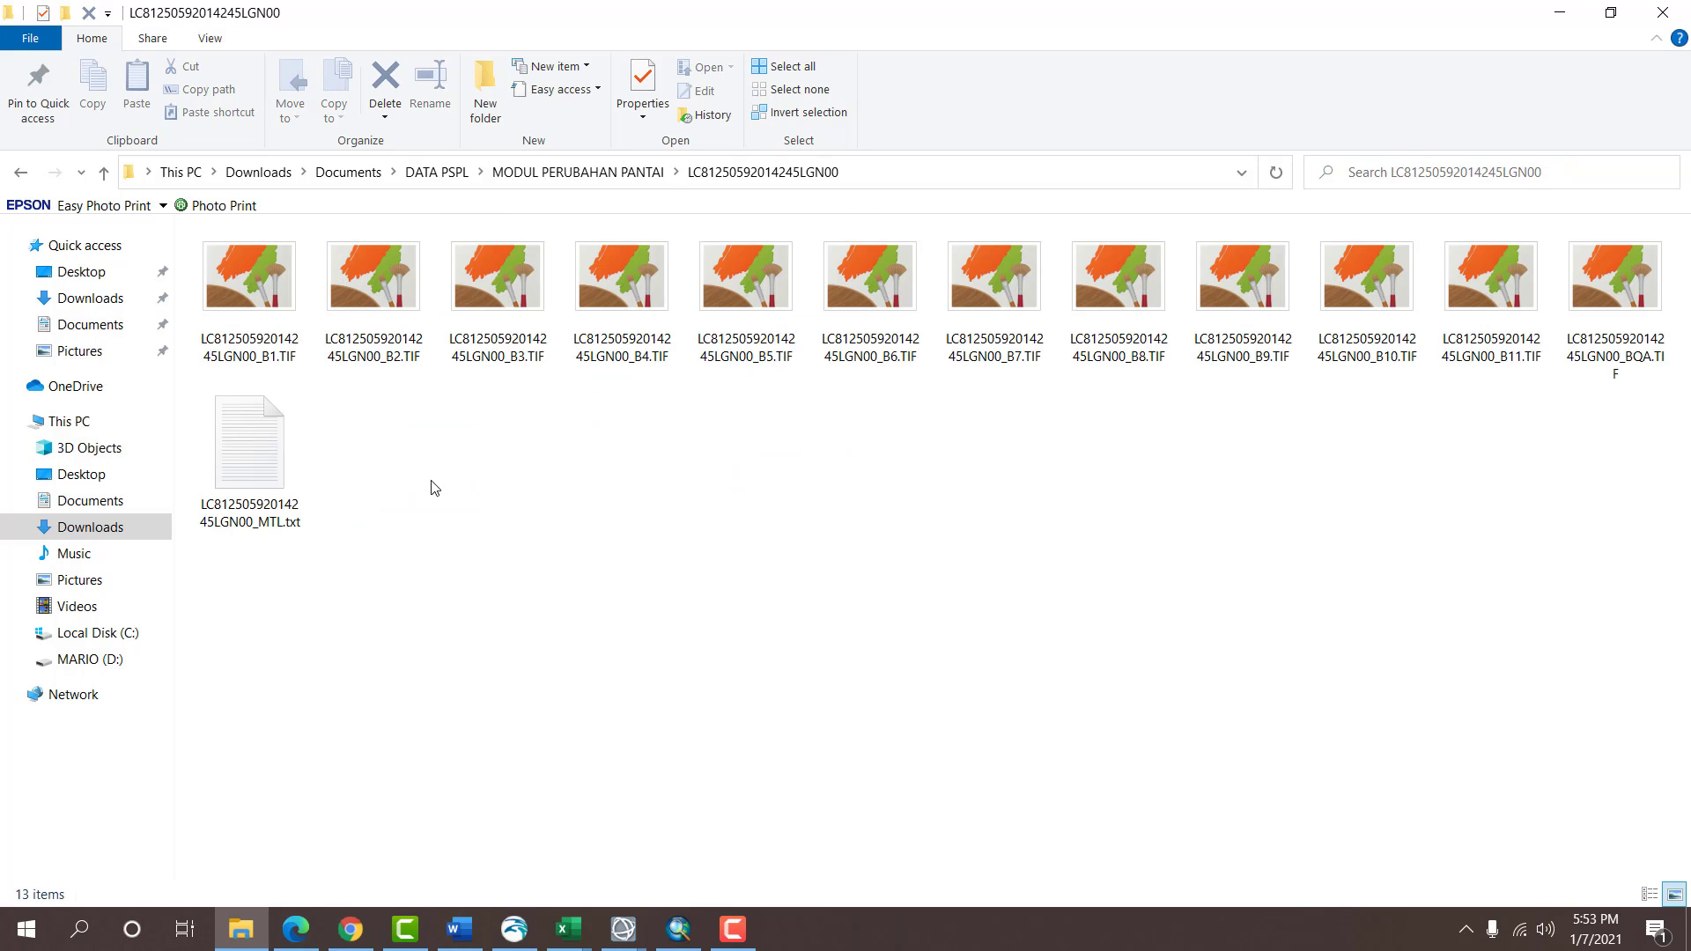
pyautogui.click(254, 477)
pyautogui.rightClick(254, 477)
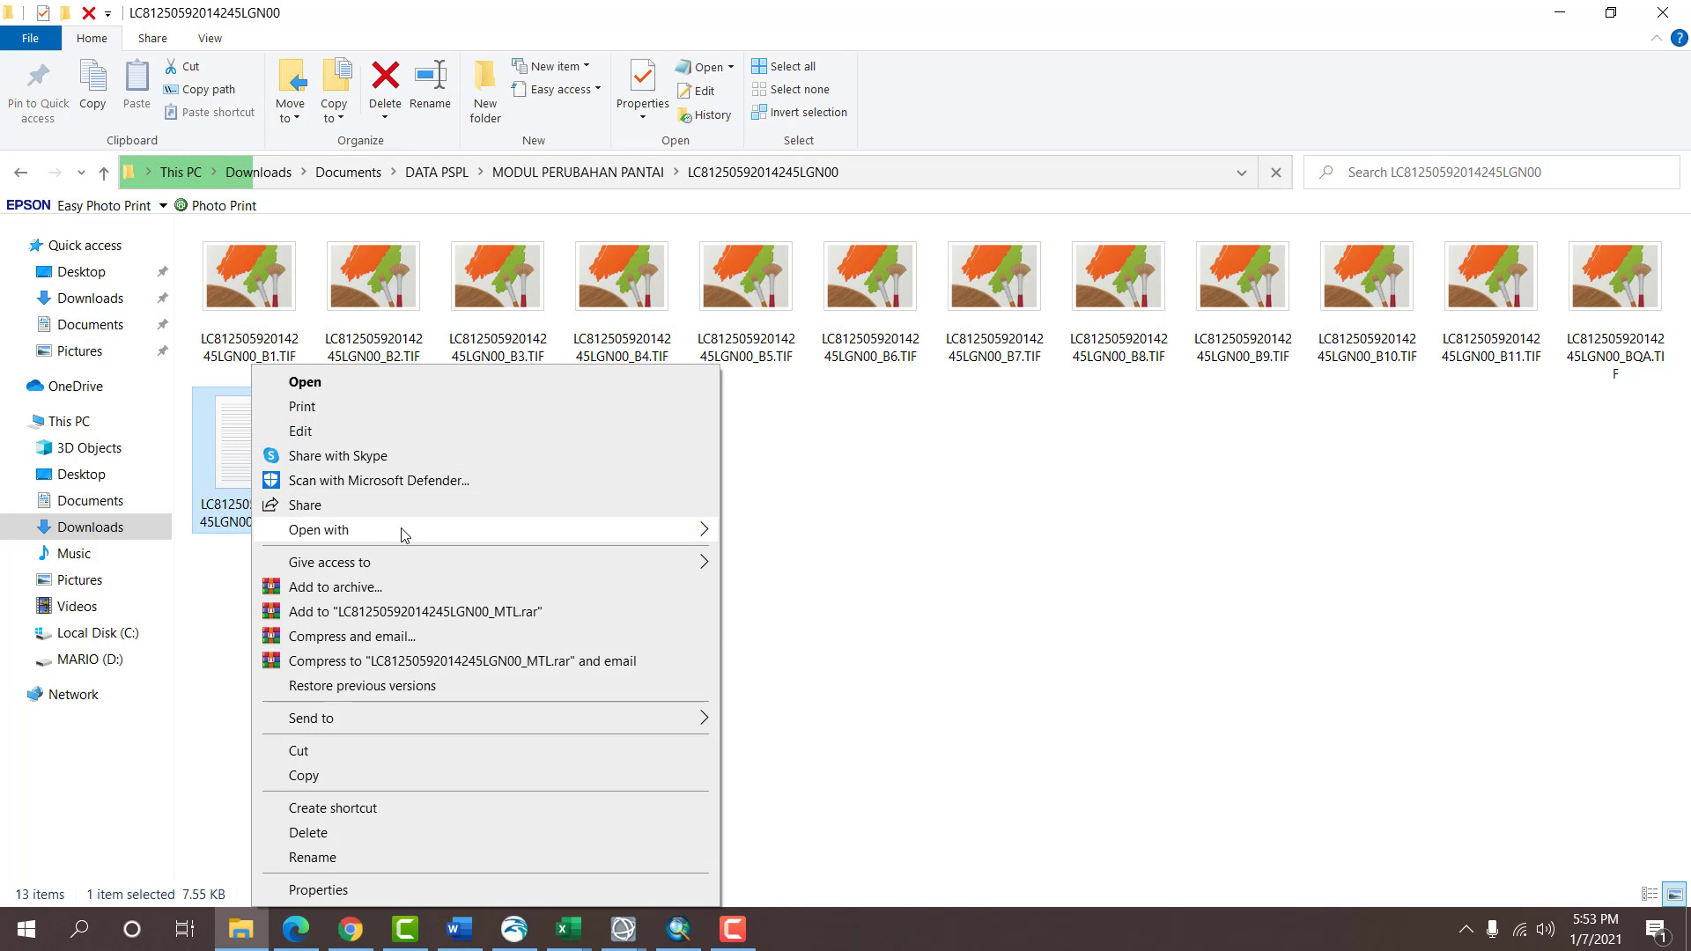
pyautogui.moveTo(401, 535)
pyautogui.click(825, 561)
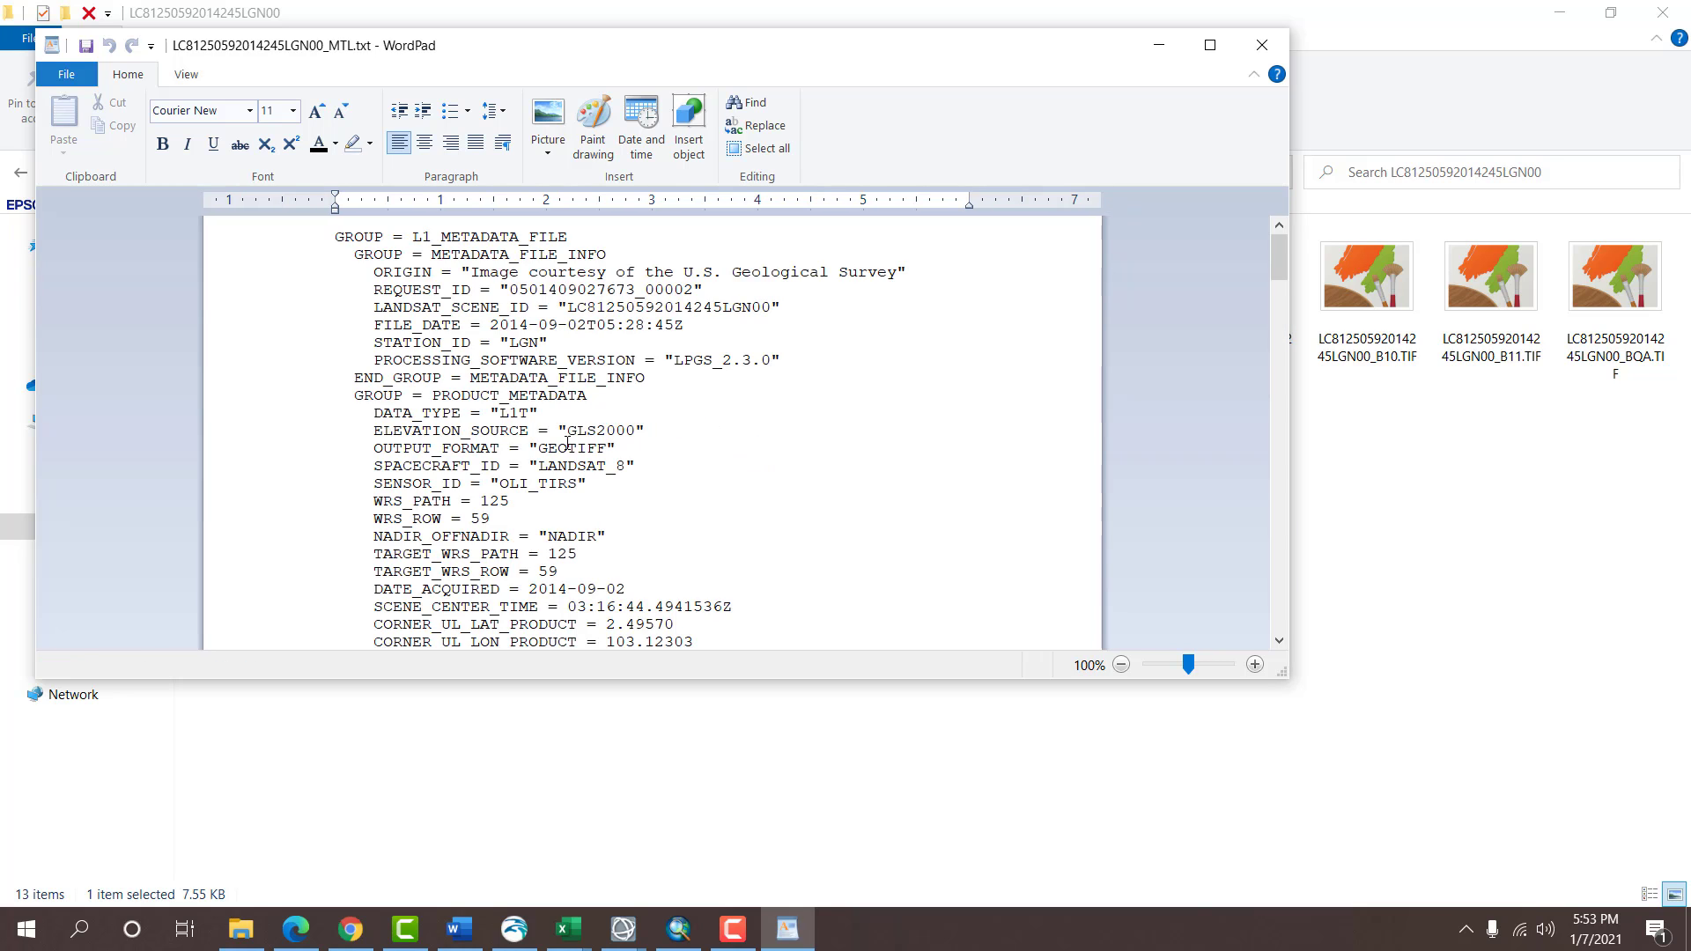
pyautogui.scroll(-2, 567, 443)
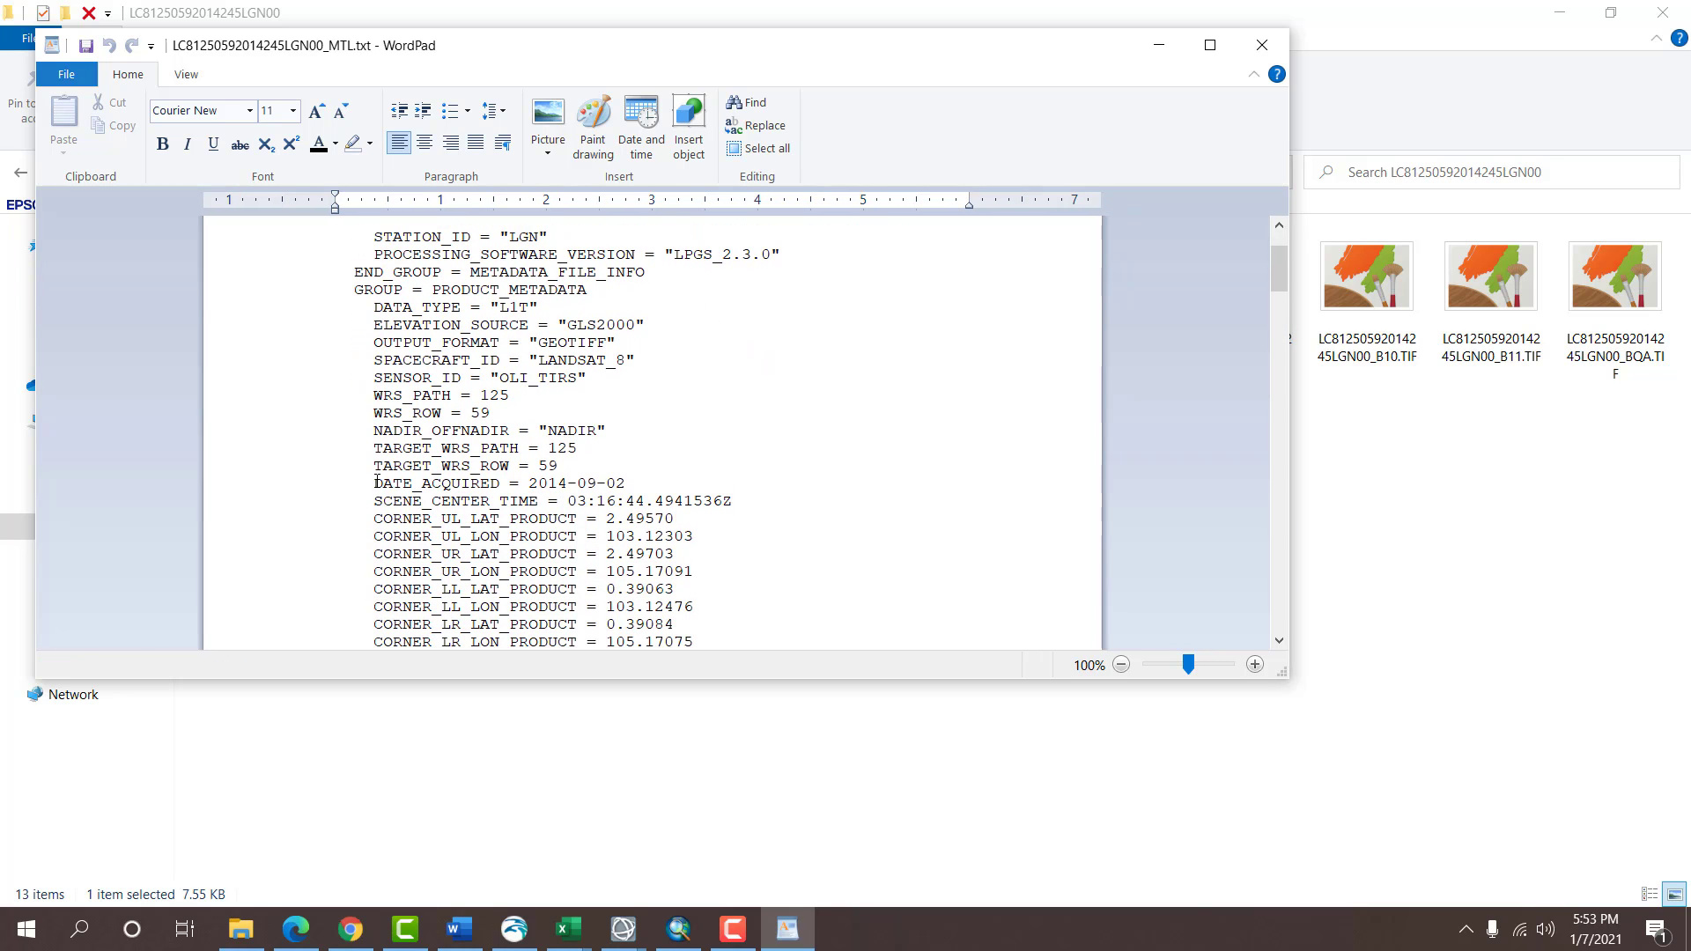
pyautogui.moveTo(386, 482); pyautogui.dragTo(619, 480)
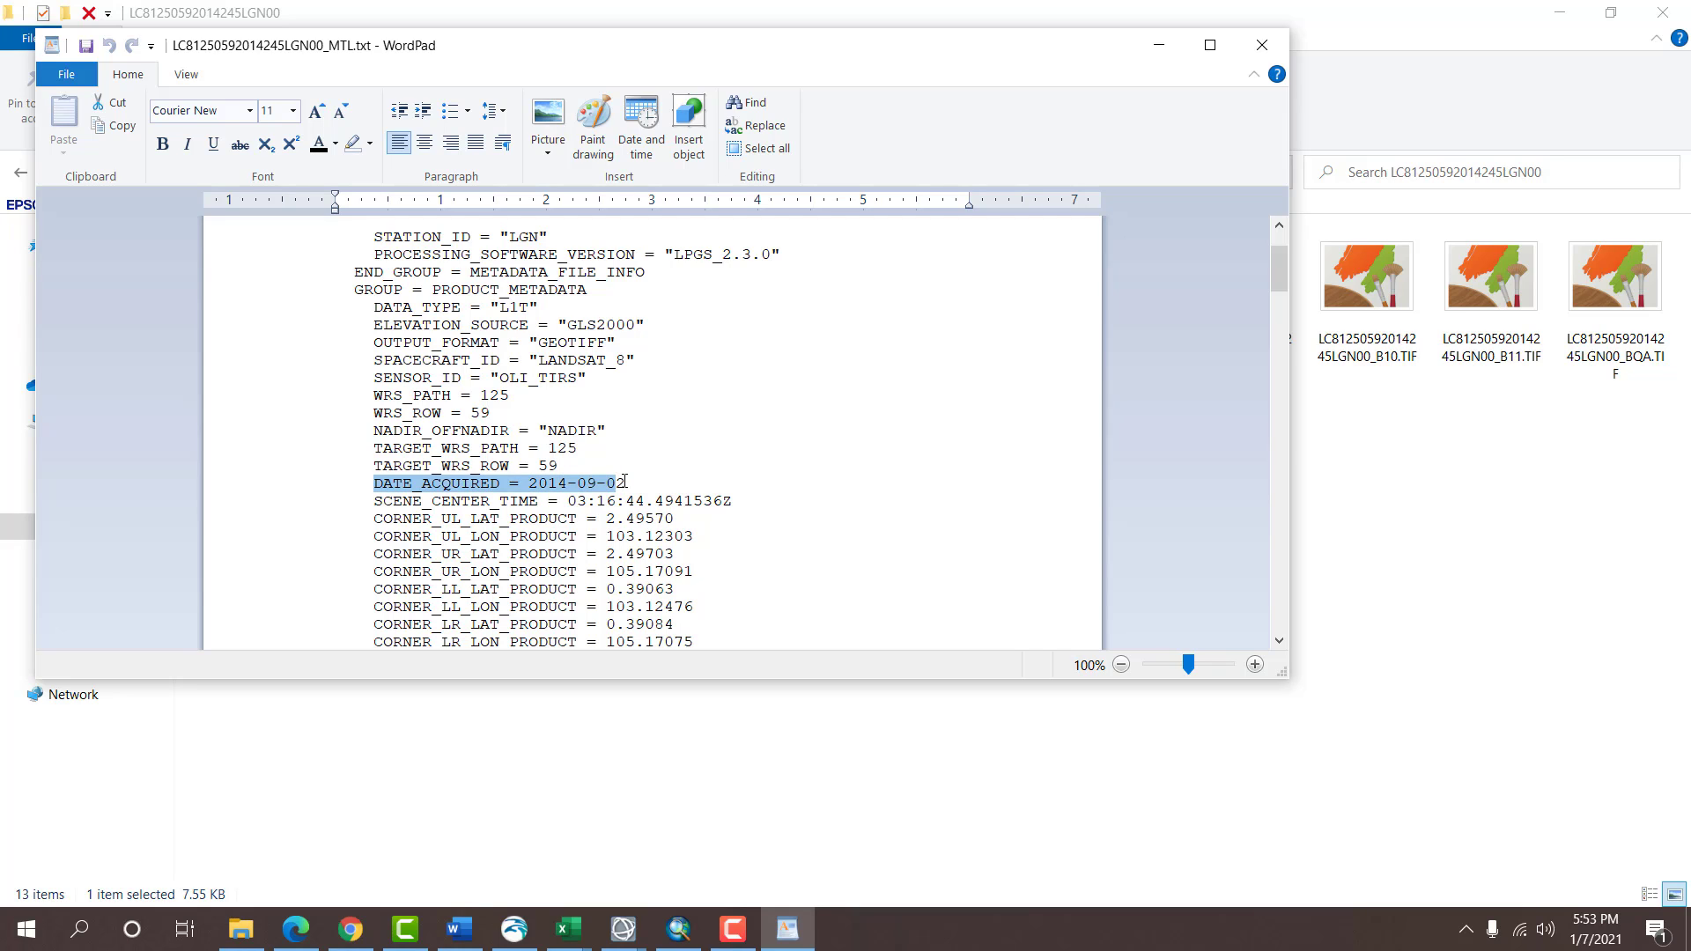
pyautogui.click(502, 499)
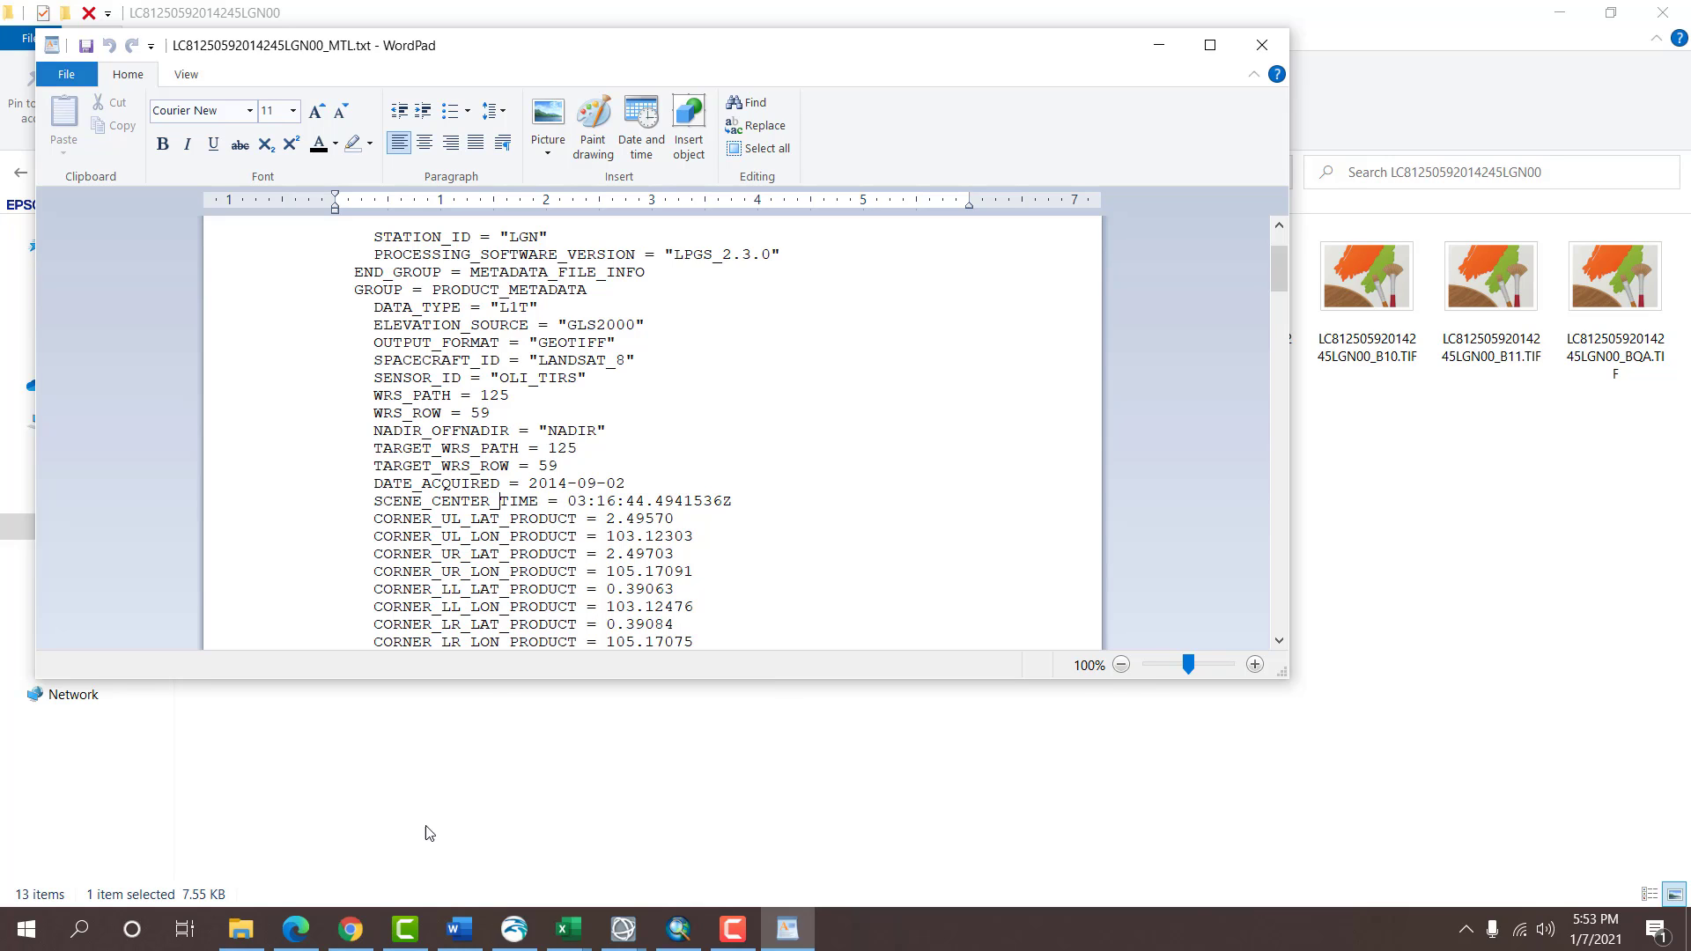
pyautogui.click(464, 792)
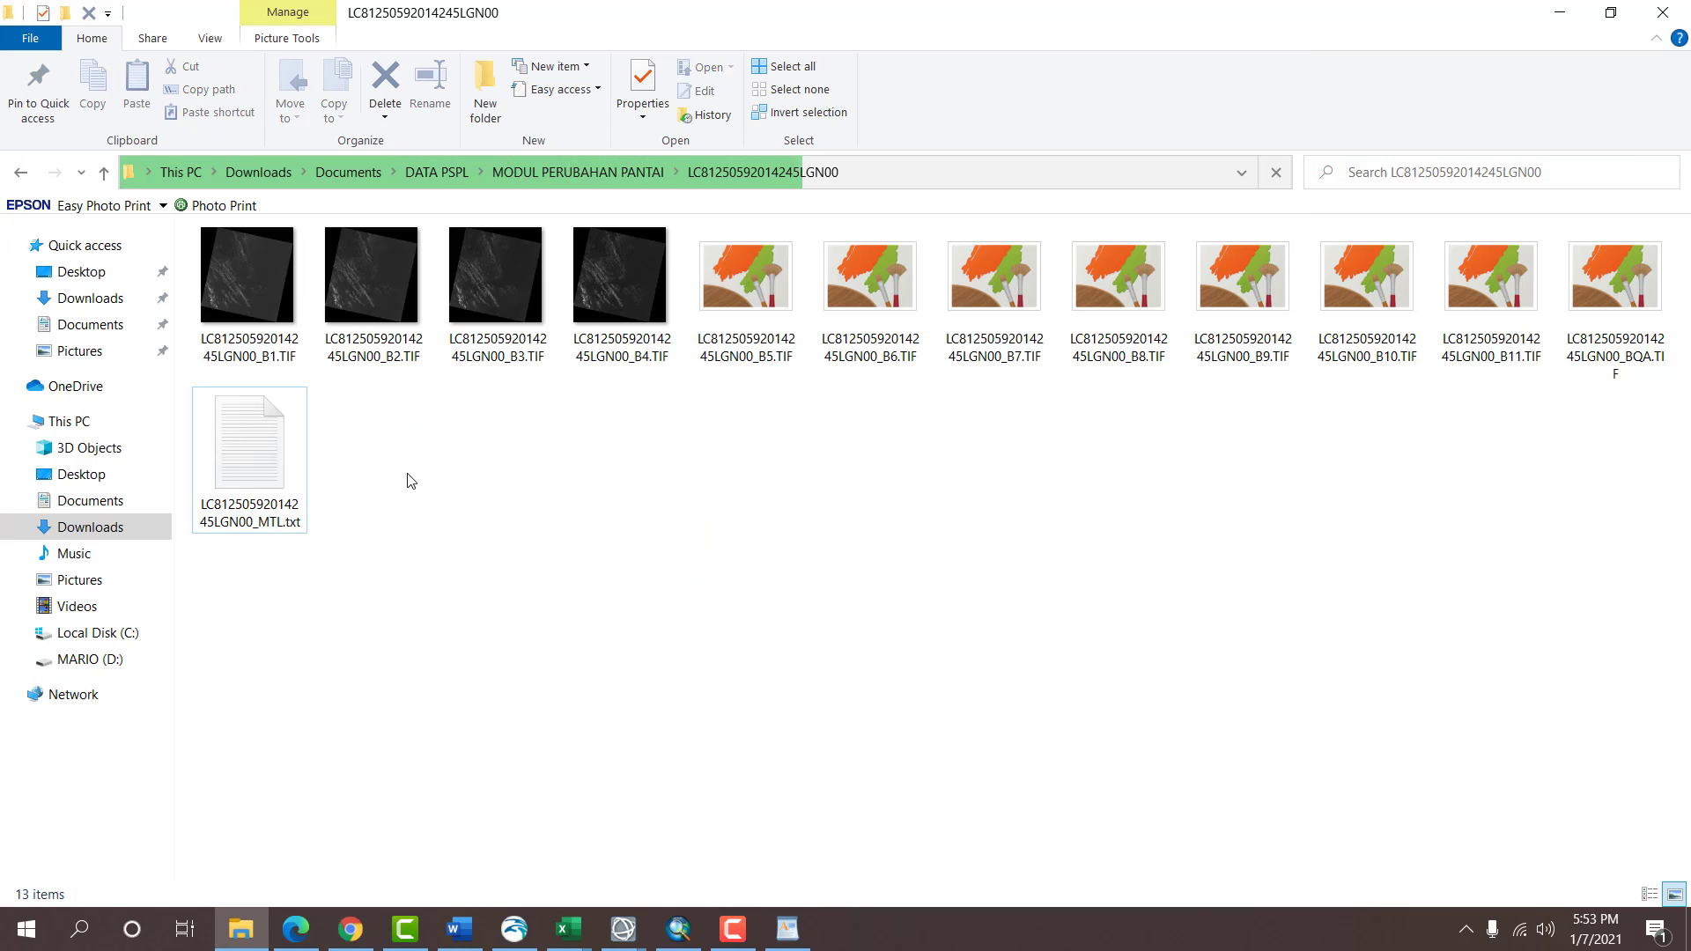
# Open the MTL.txt metadata file from the LC08_L1TP_125059_20200310_20200314_01_T1 folder in WordPad.
pyautogui.click(607, 172)
pyautogui.doubleClick(279, 265)
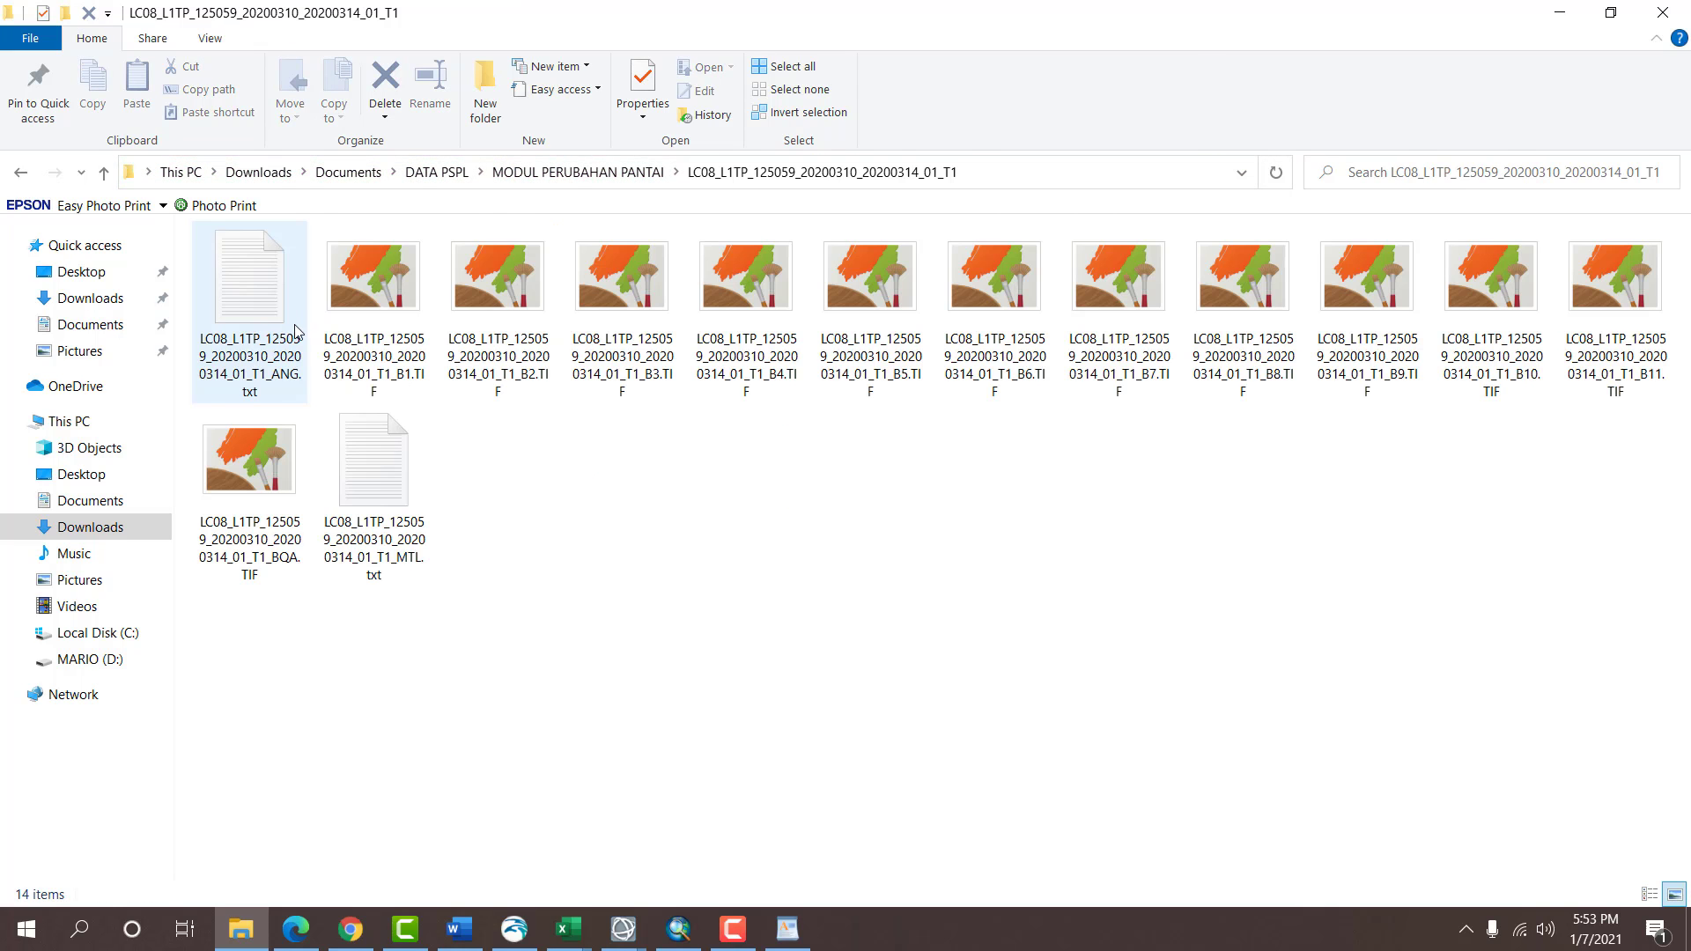
pyautogui.rightClick(370, 448)
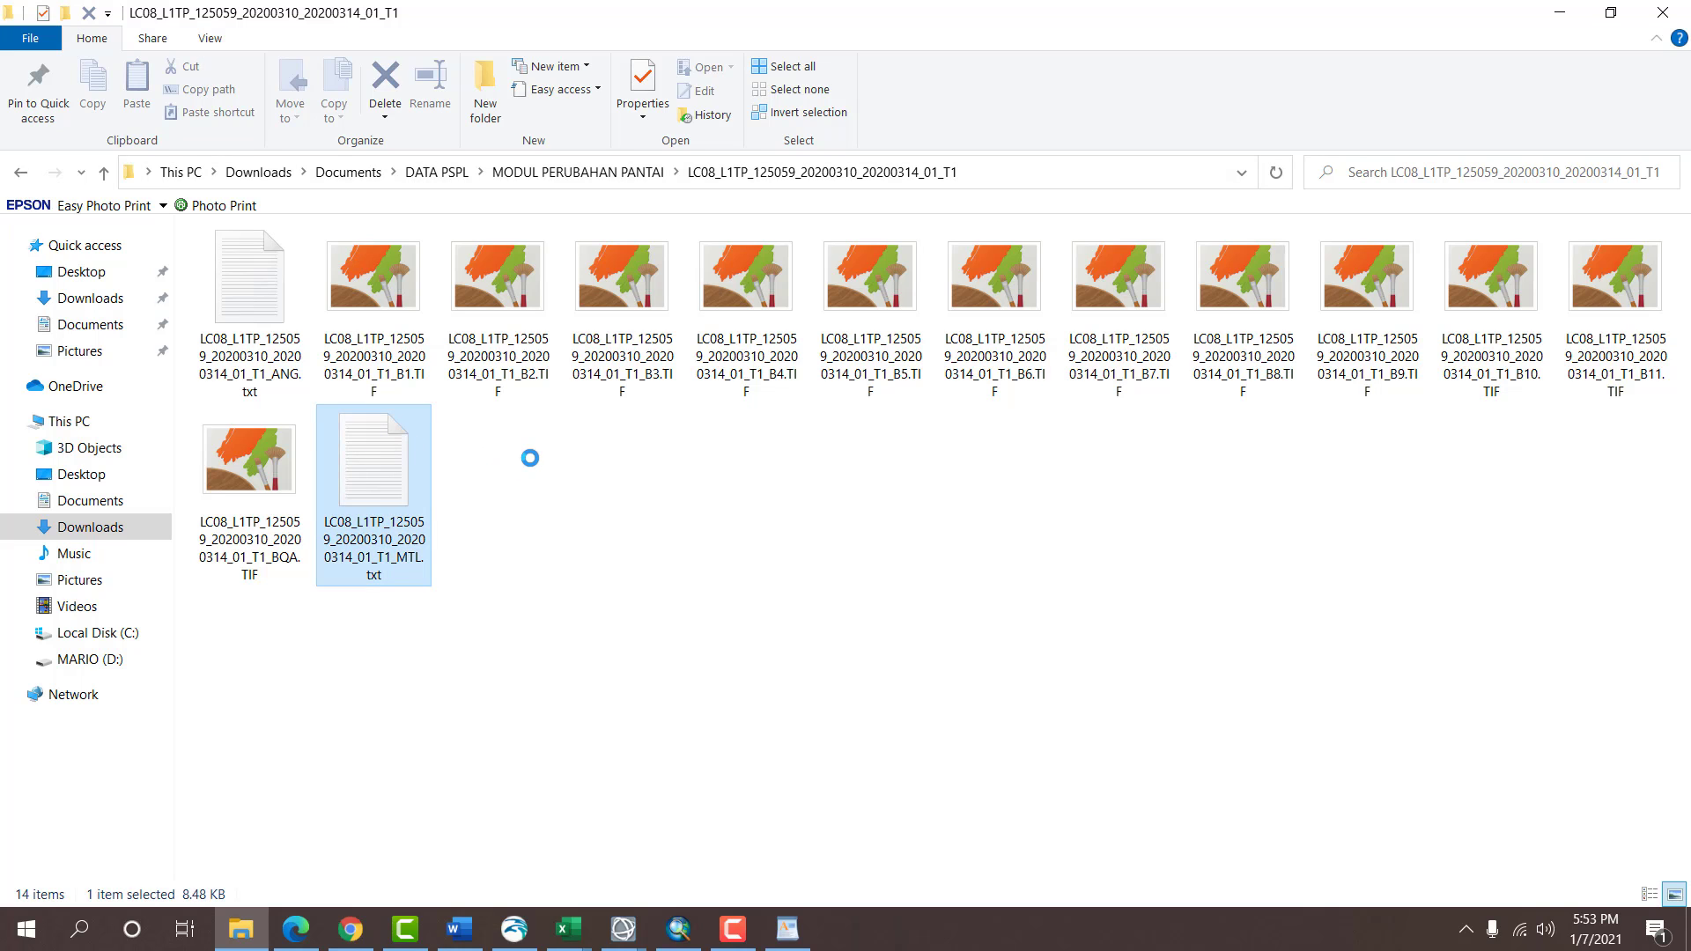
pyautogui.moveTo(517, 529)
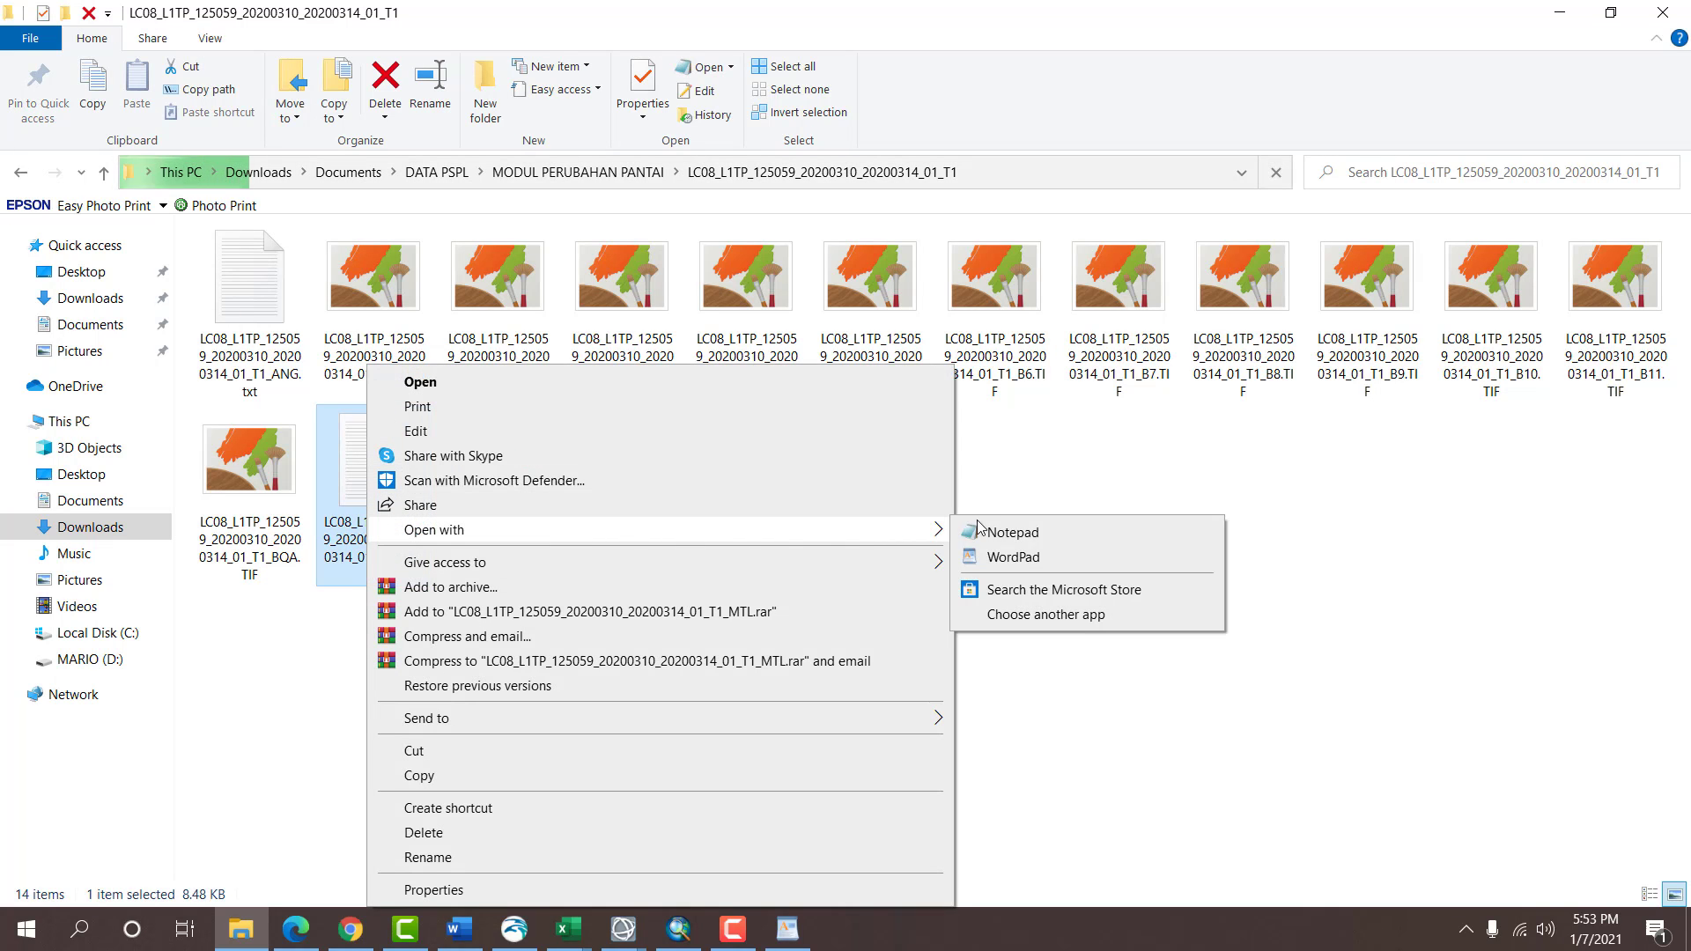
pyautogui.click(982, 556)
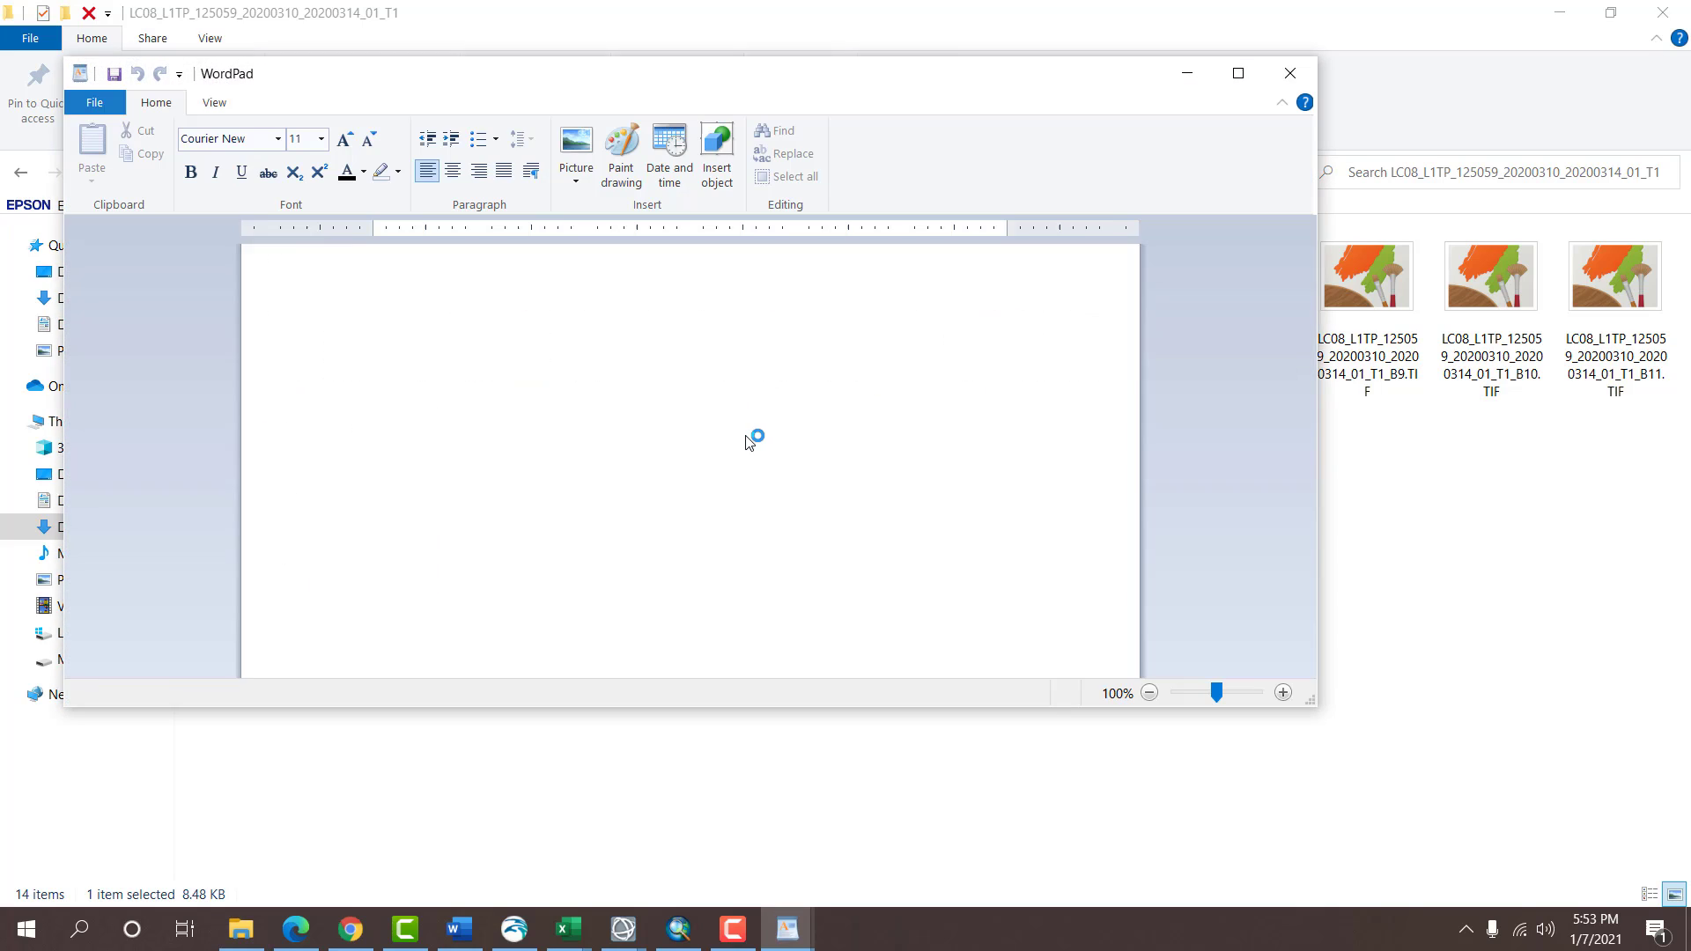
# Find the acquisition date in the LC08_L1TP_125059 scene's metadata and return to File Explorer.
pyautogui.scroll(-2, 739, 437)
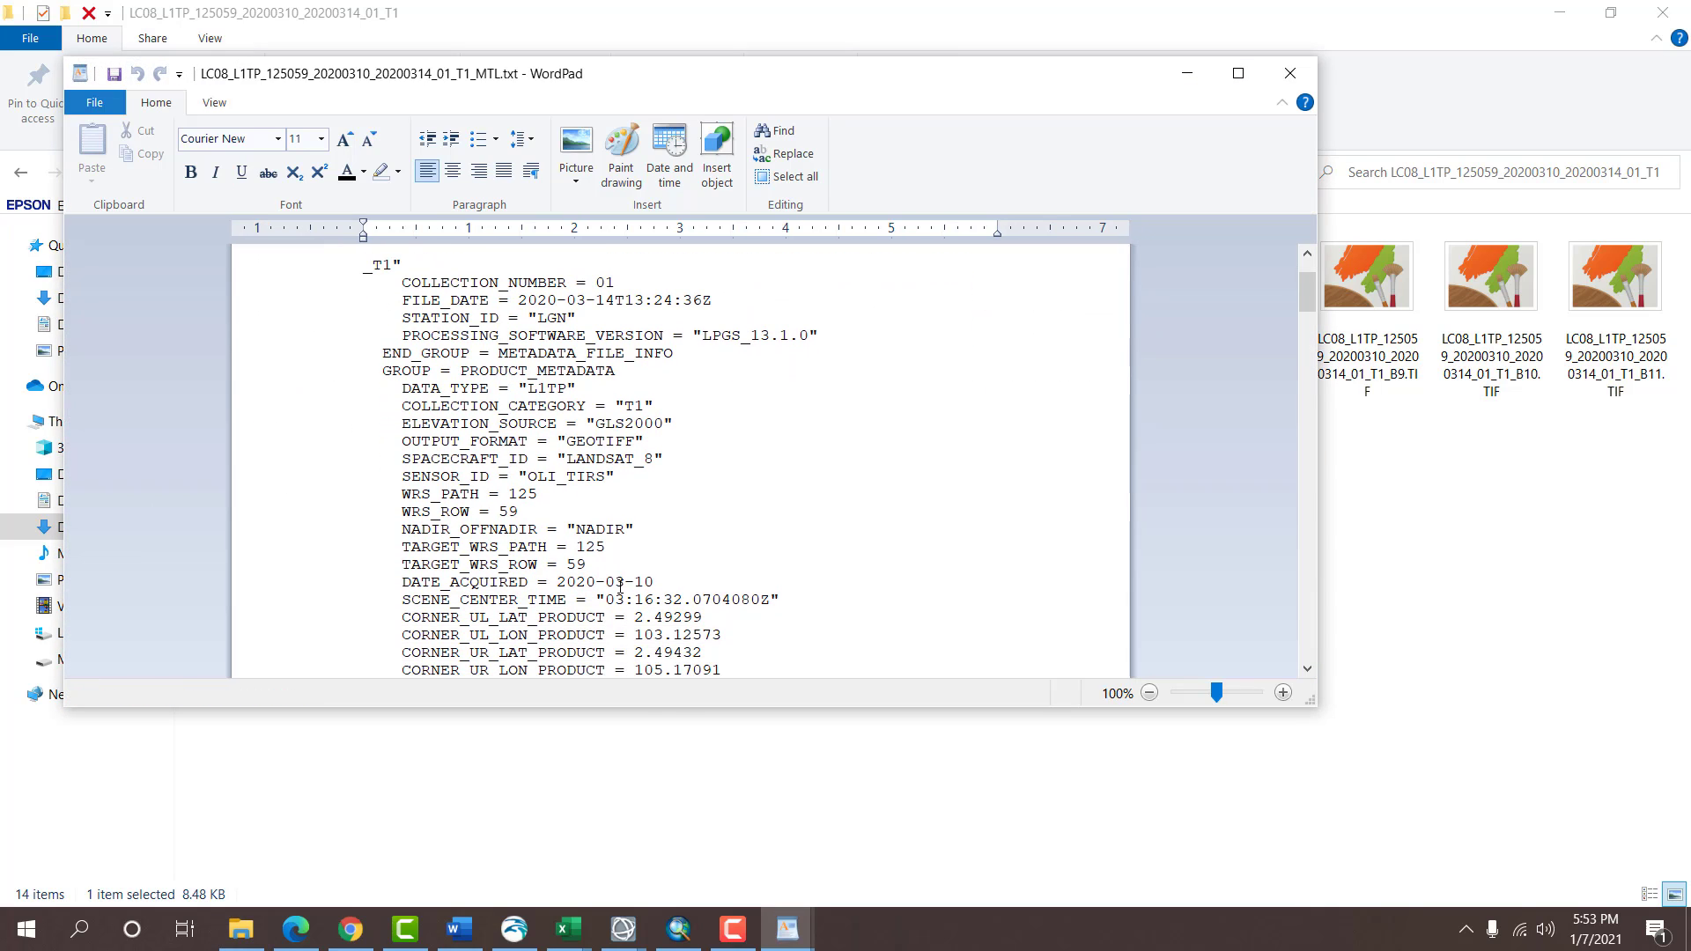
pyautogui.moveTo(651, 582); pyautogui.dragTo(556, 582)
pyautogui.click(566, 583)
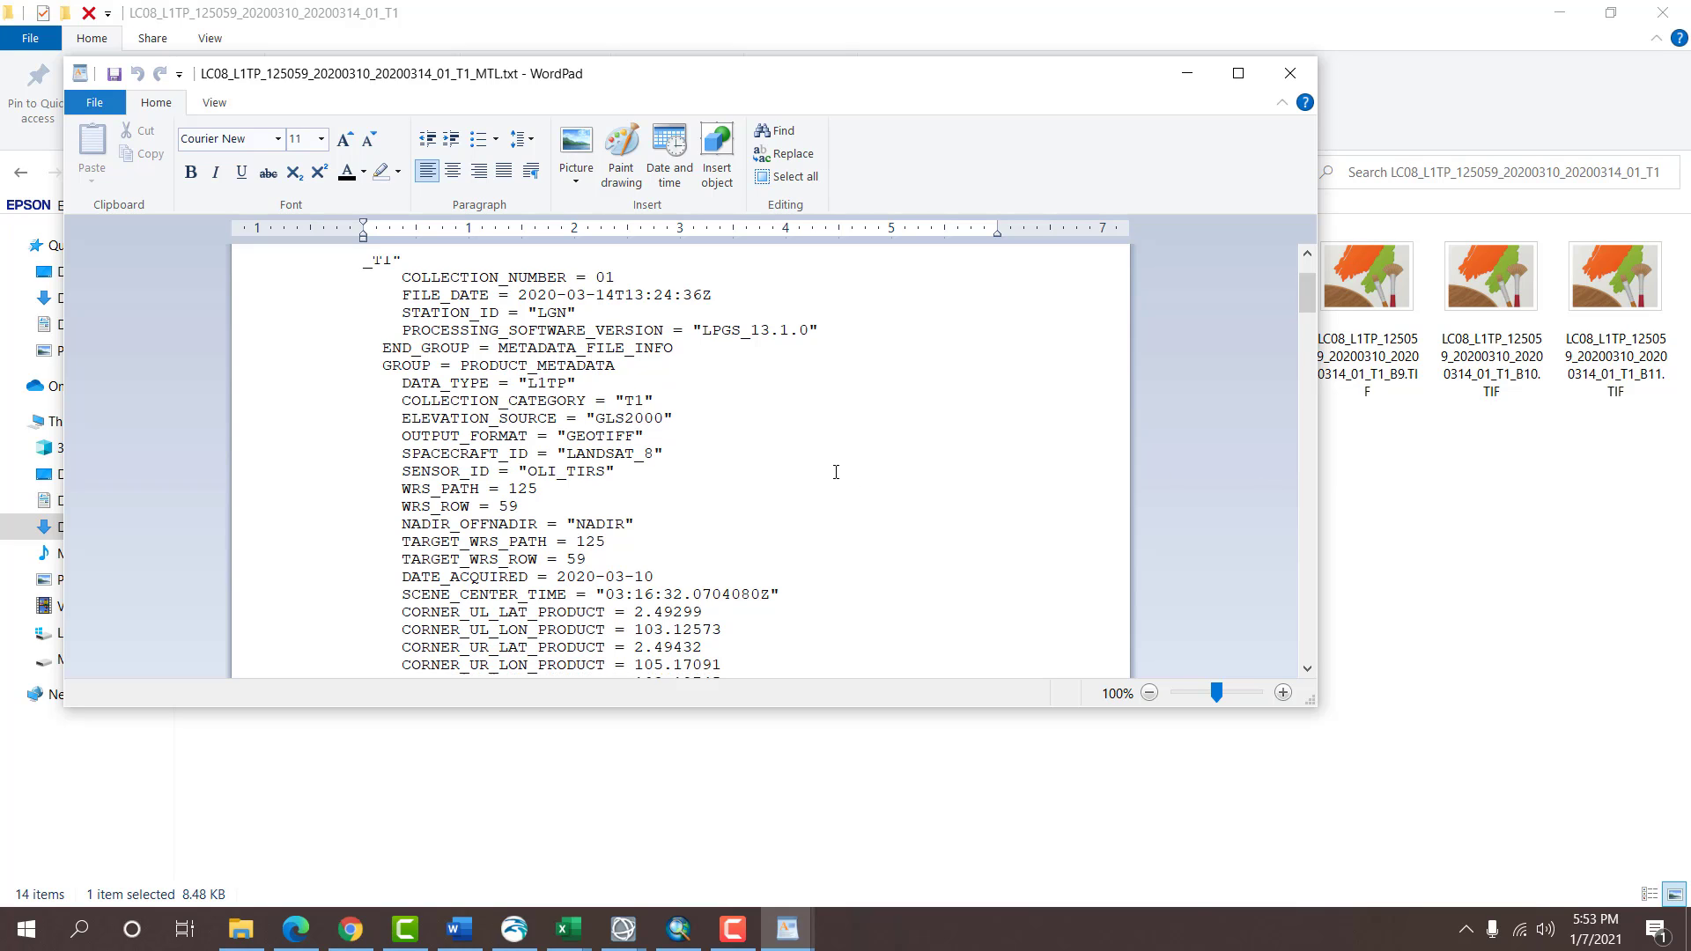
pyautogui.scroll(-2, 837, 468)
pyautogui.click(1494, 522)
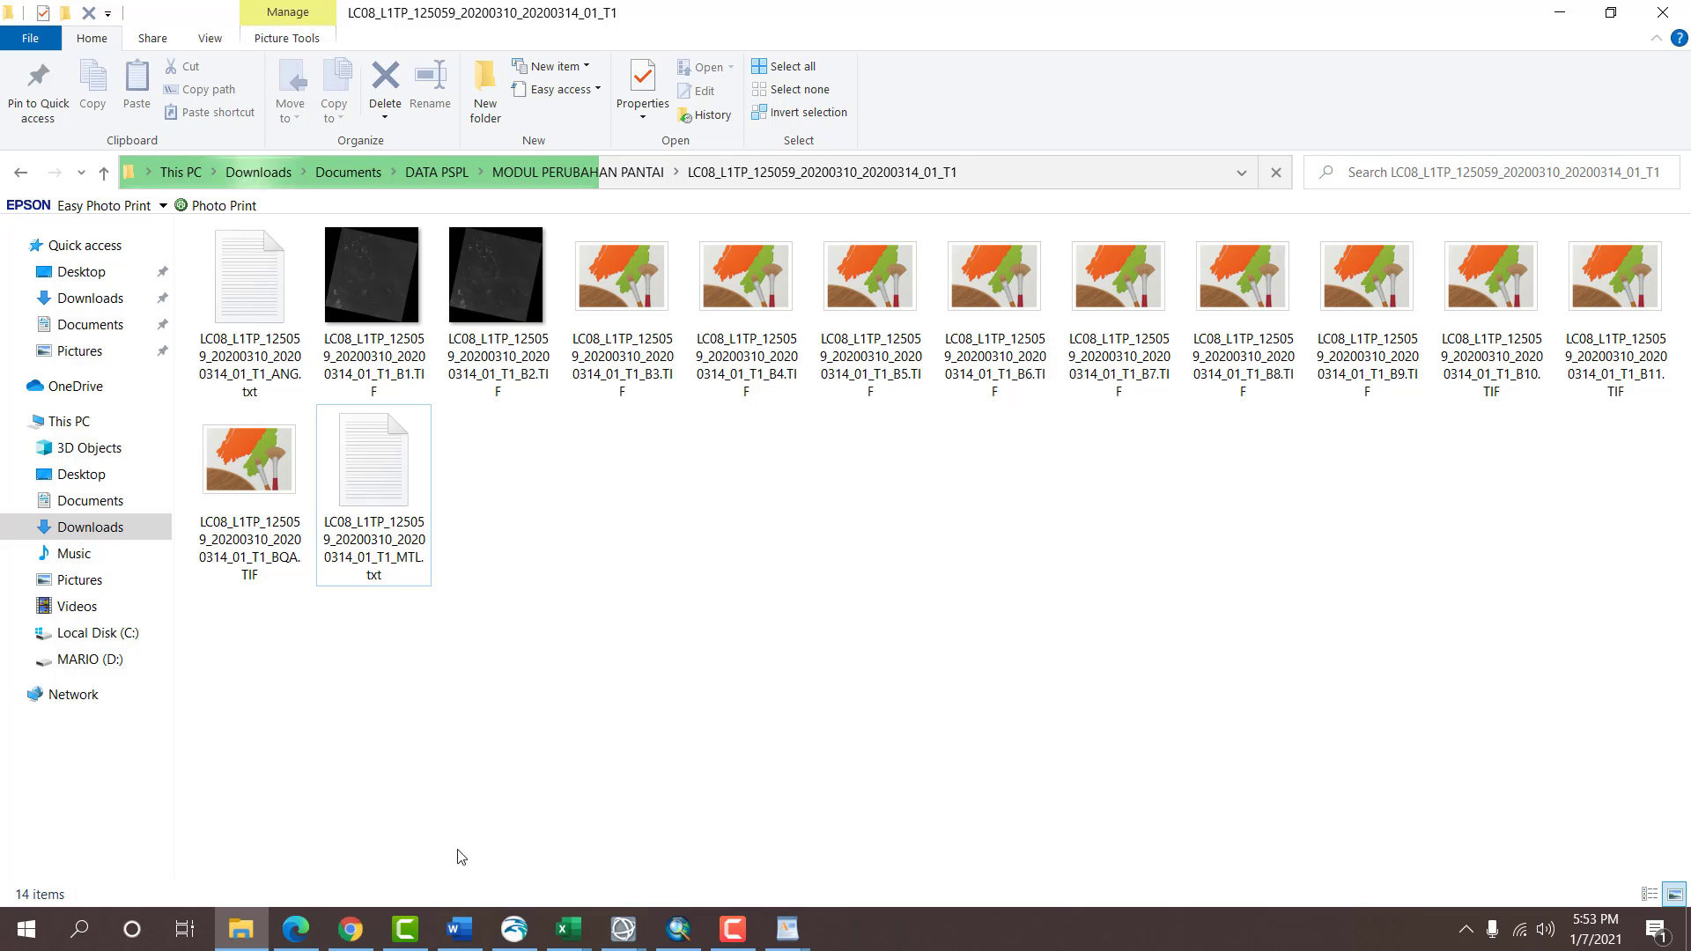
# Switch to MIKE Zero and create a new MIKE 21 Toolbox (.21t) document.
pyautogui.click(514, 928)
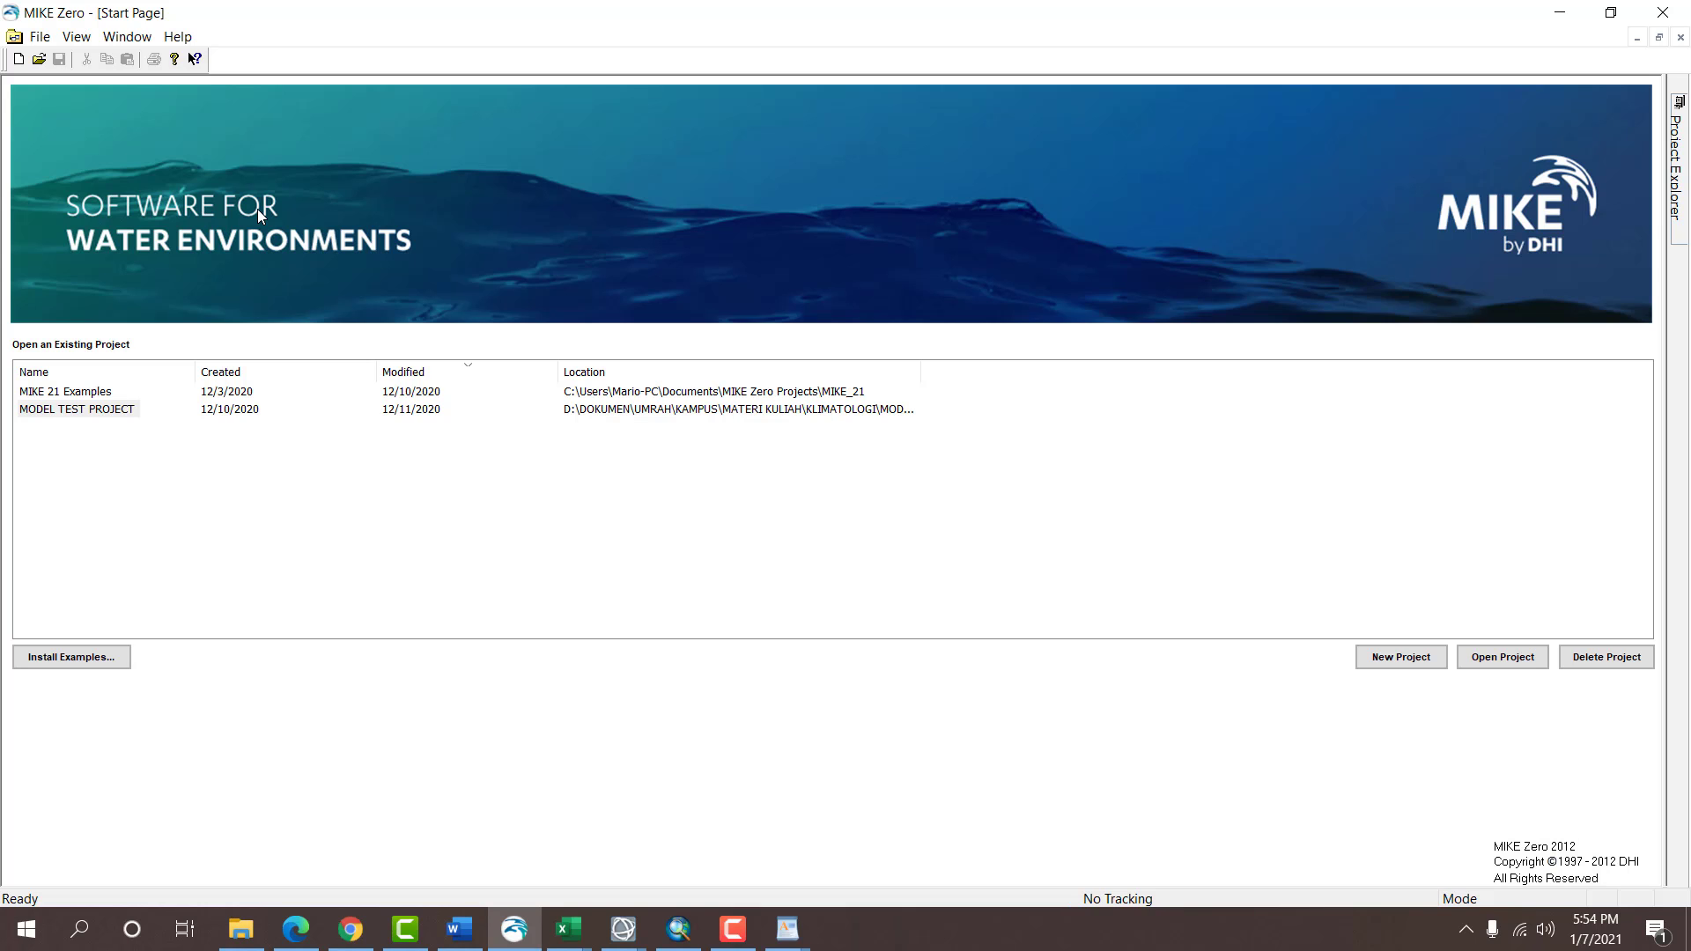
pyautogui.click(19, 59)
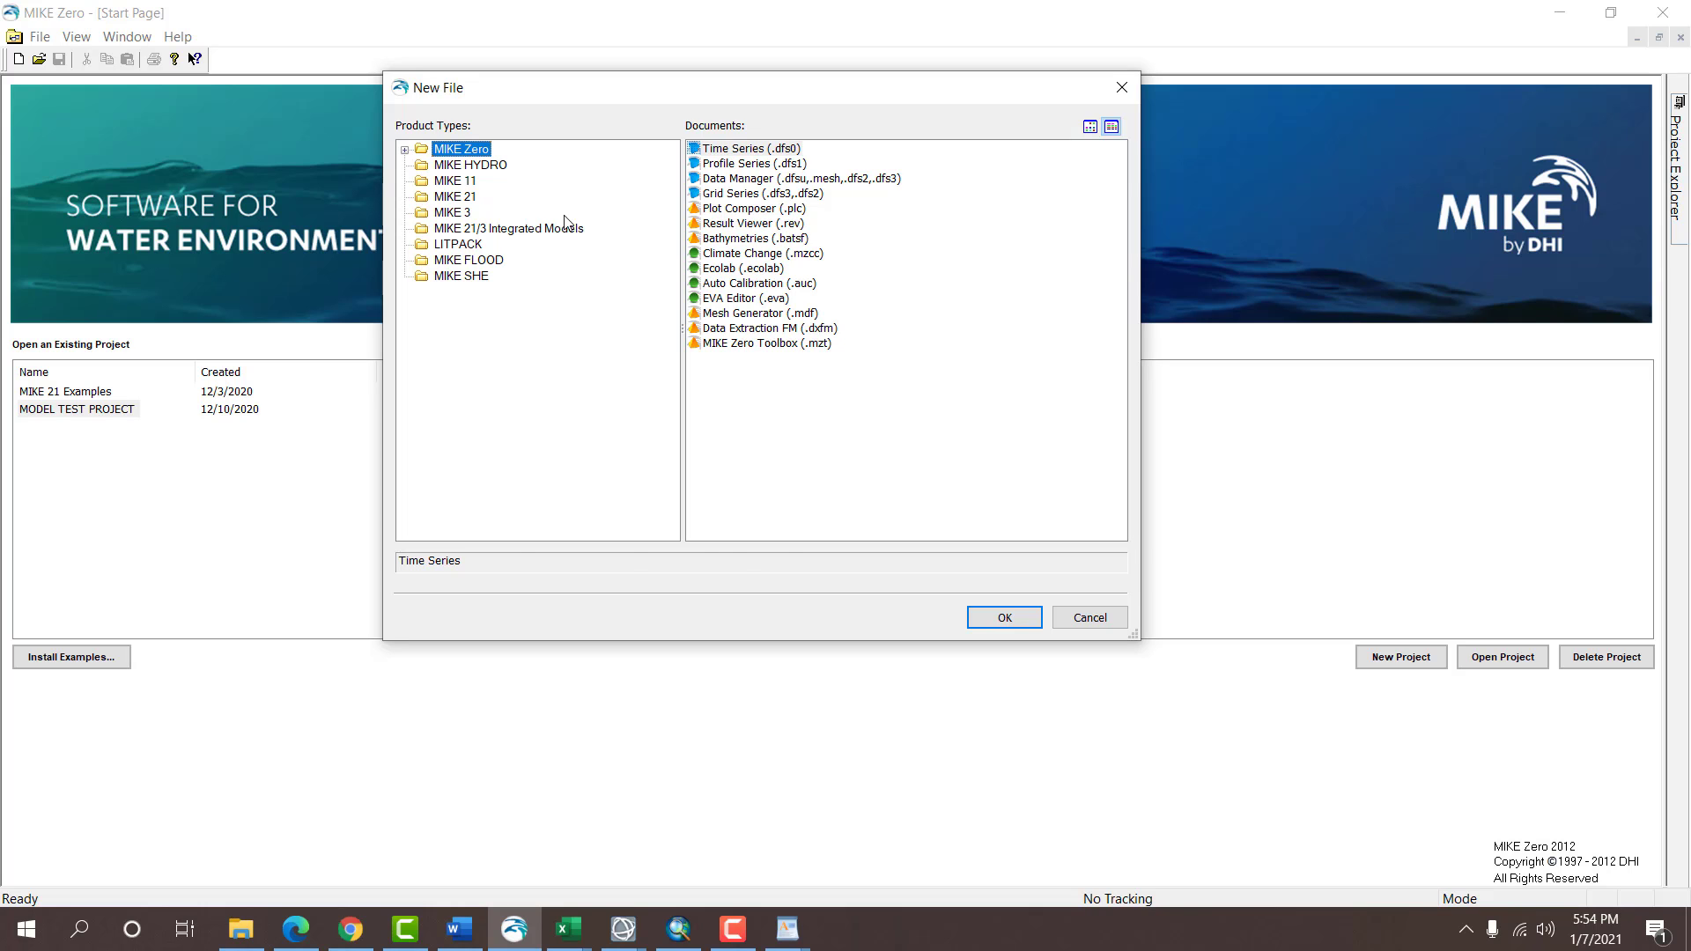
pyautogui.click(449, 198)
pyautogui.click(805, 284)
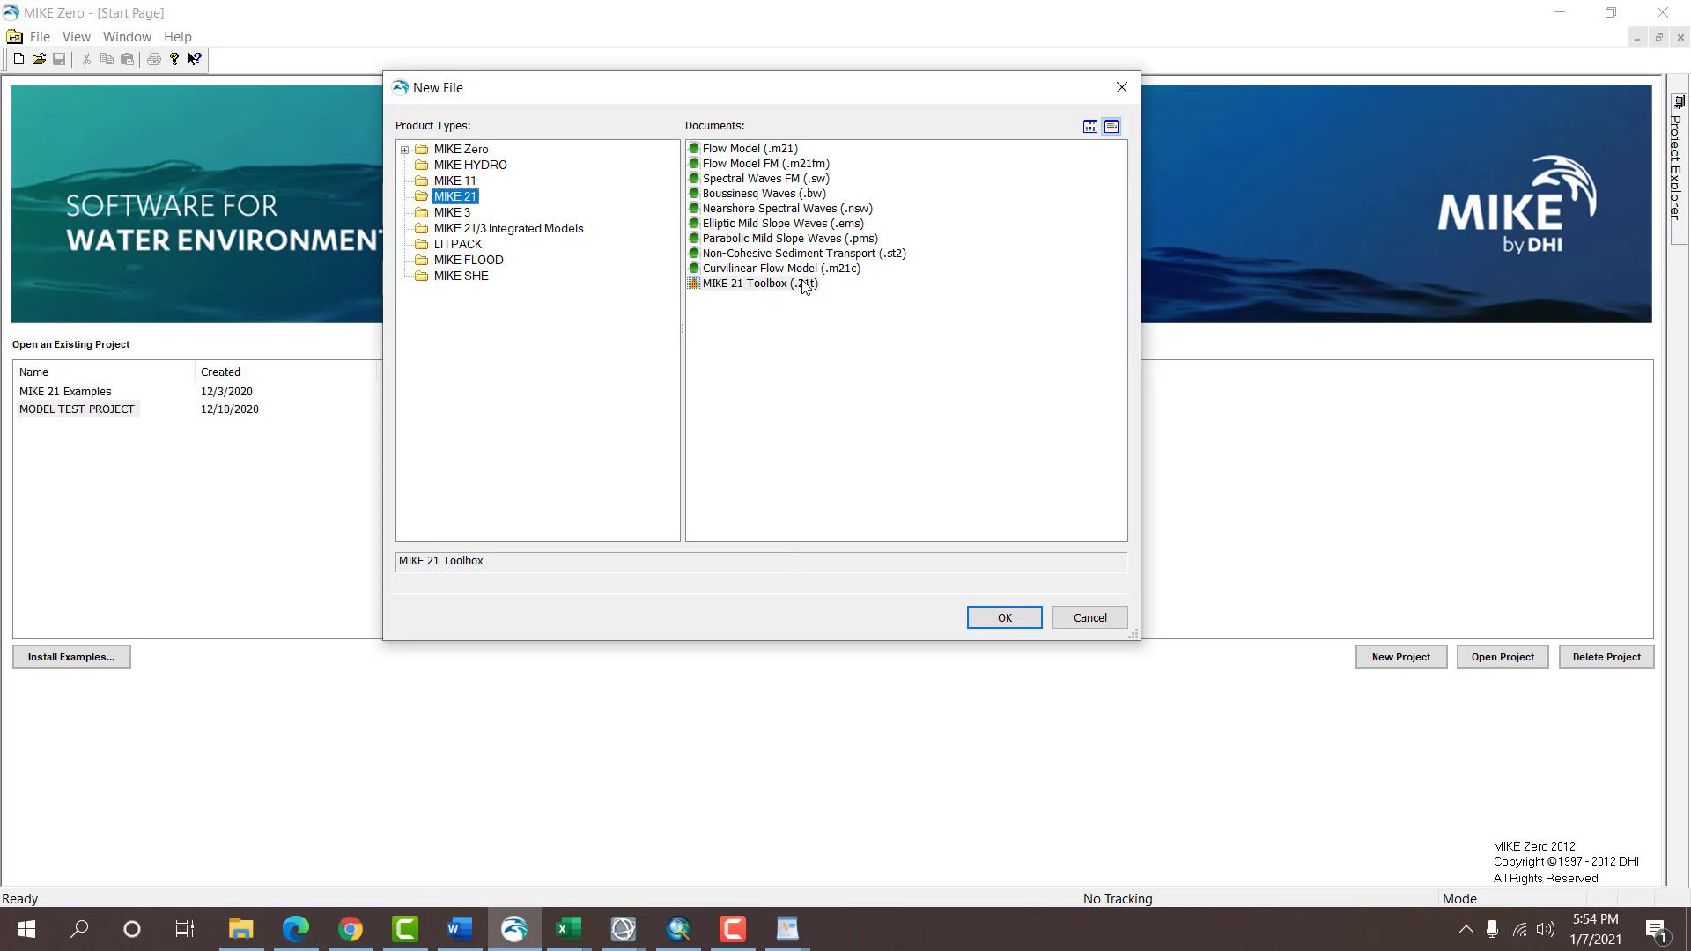
pyautogui.press('Return')
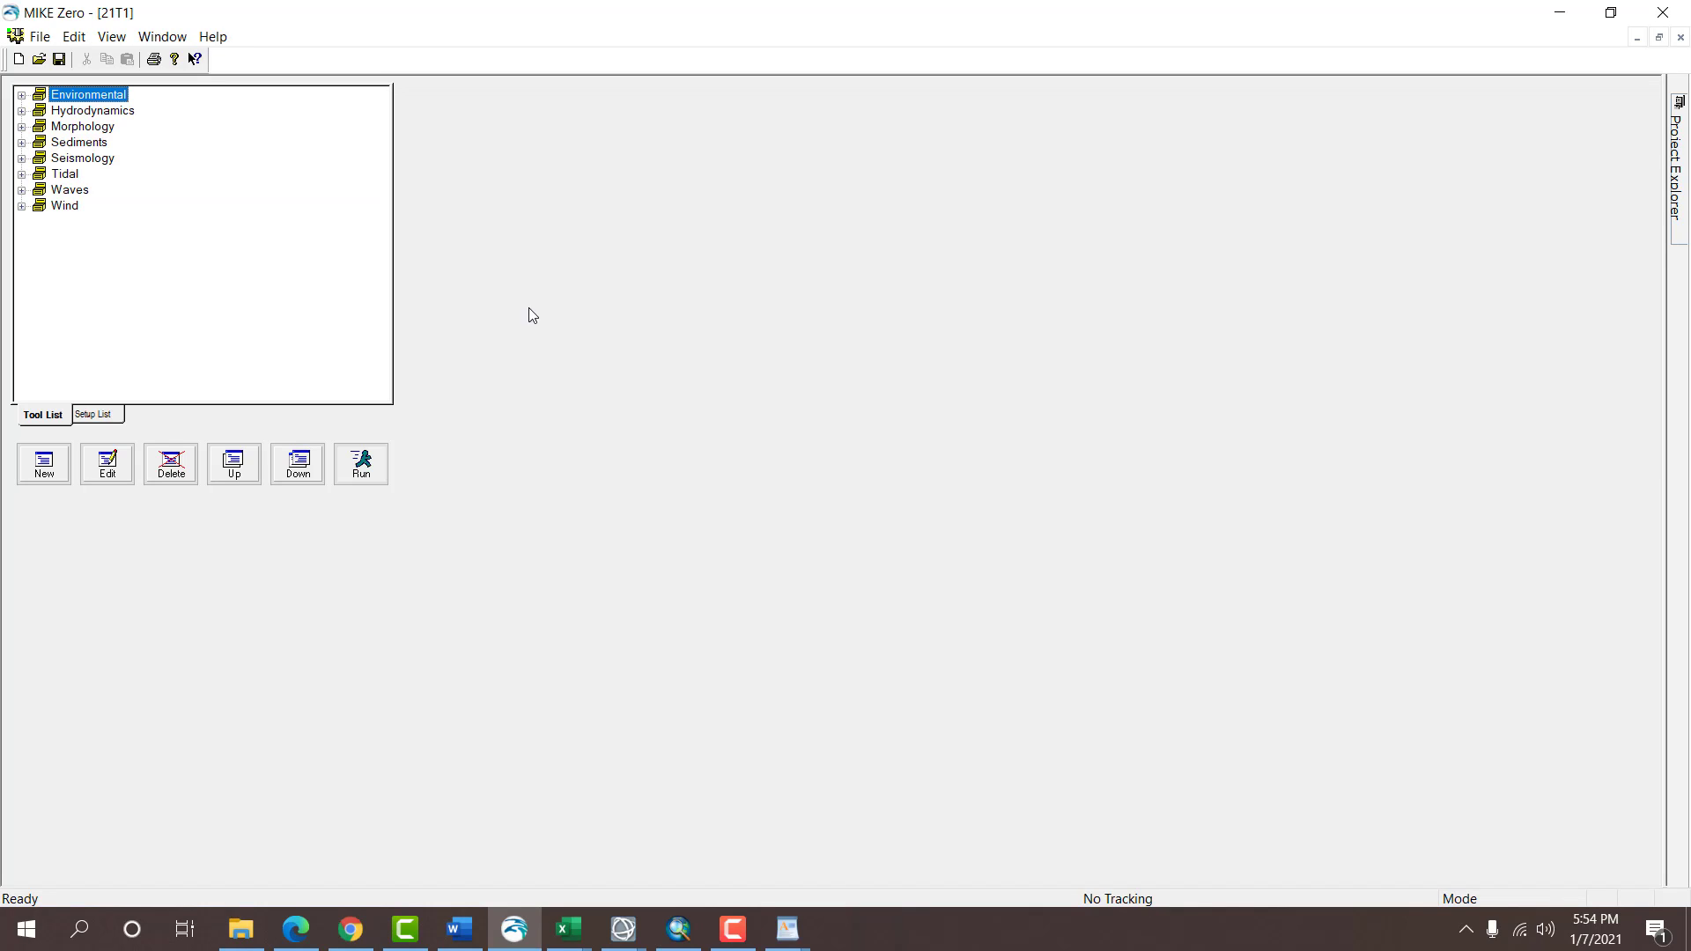
# Start a Tide Prediction of Heights setup from the Tidal tools and name it Tahun 2014.
pyautogui.click(45, 178)
pyautogui.click(22, 174)
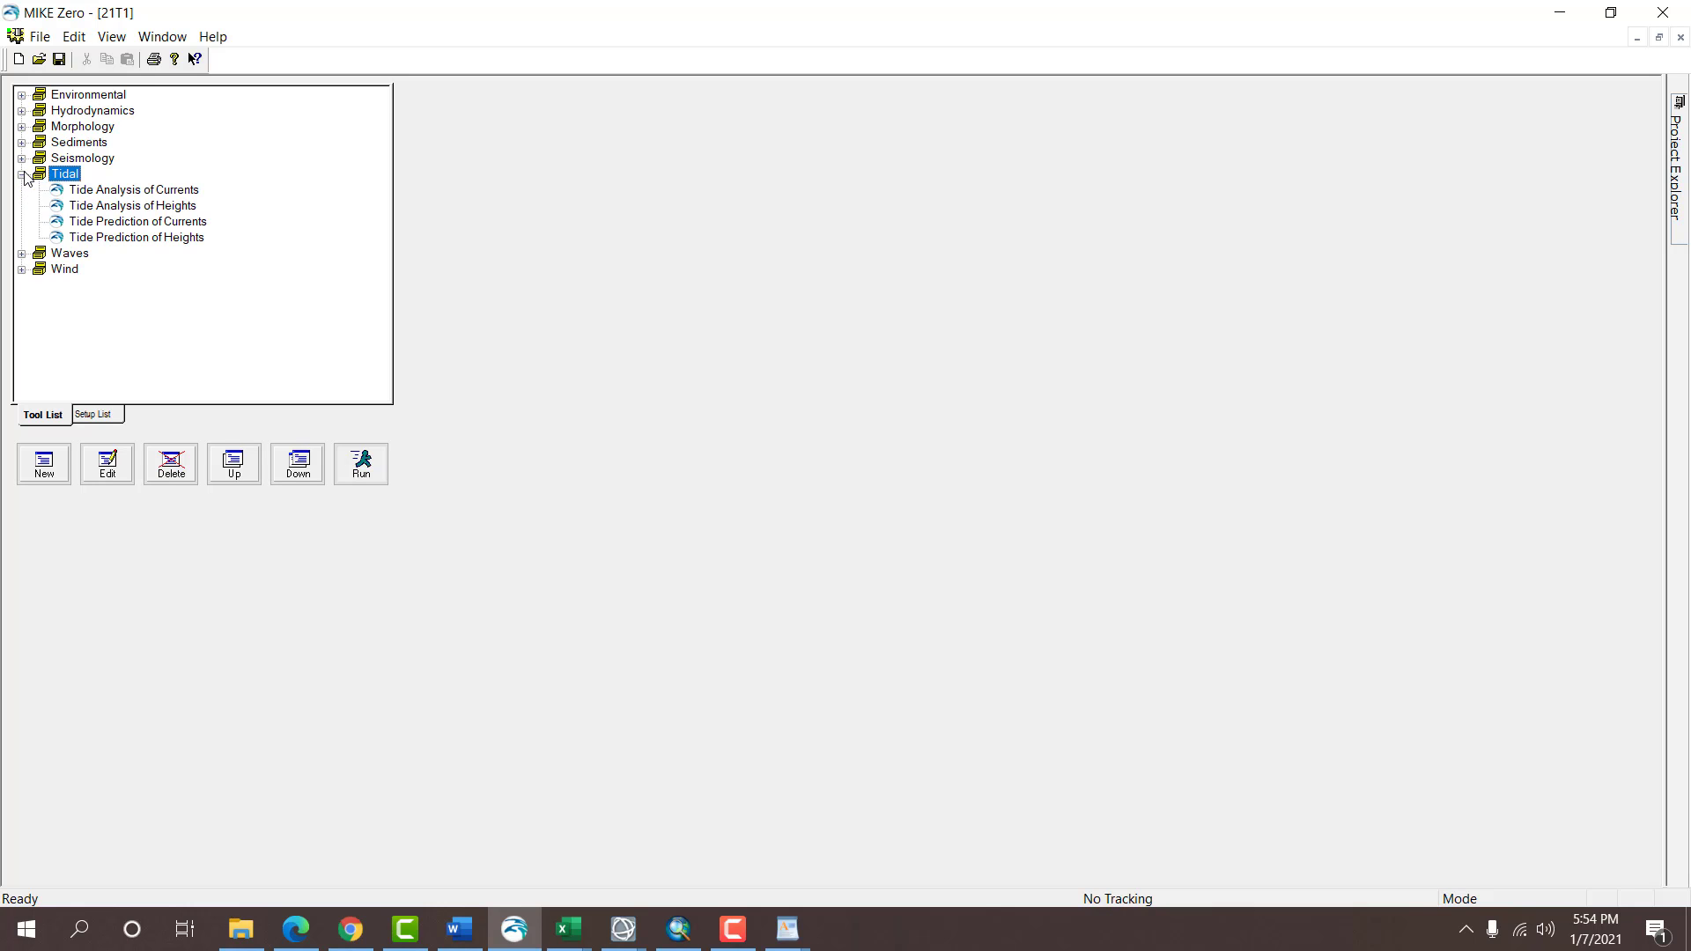
pyautogui.click(121, 240)
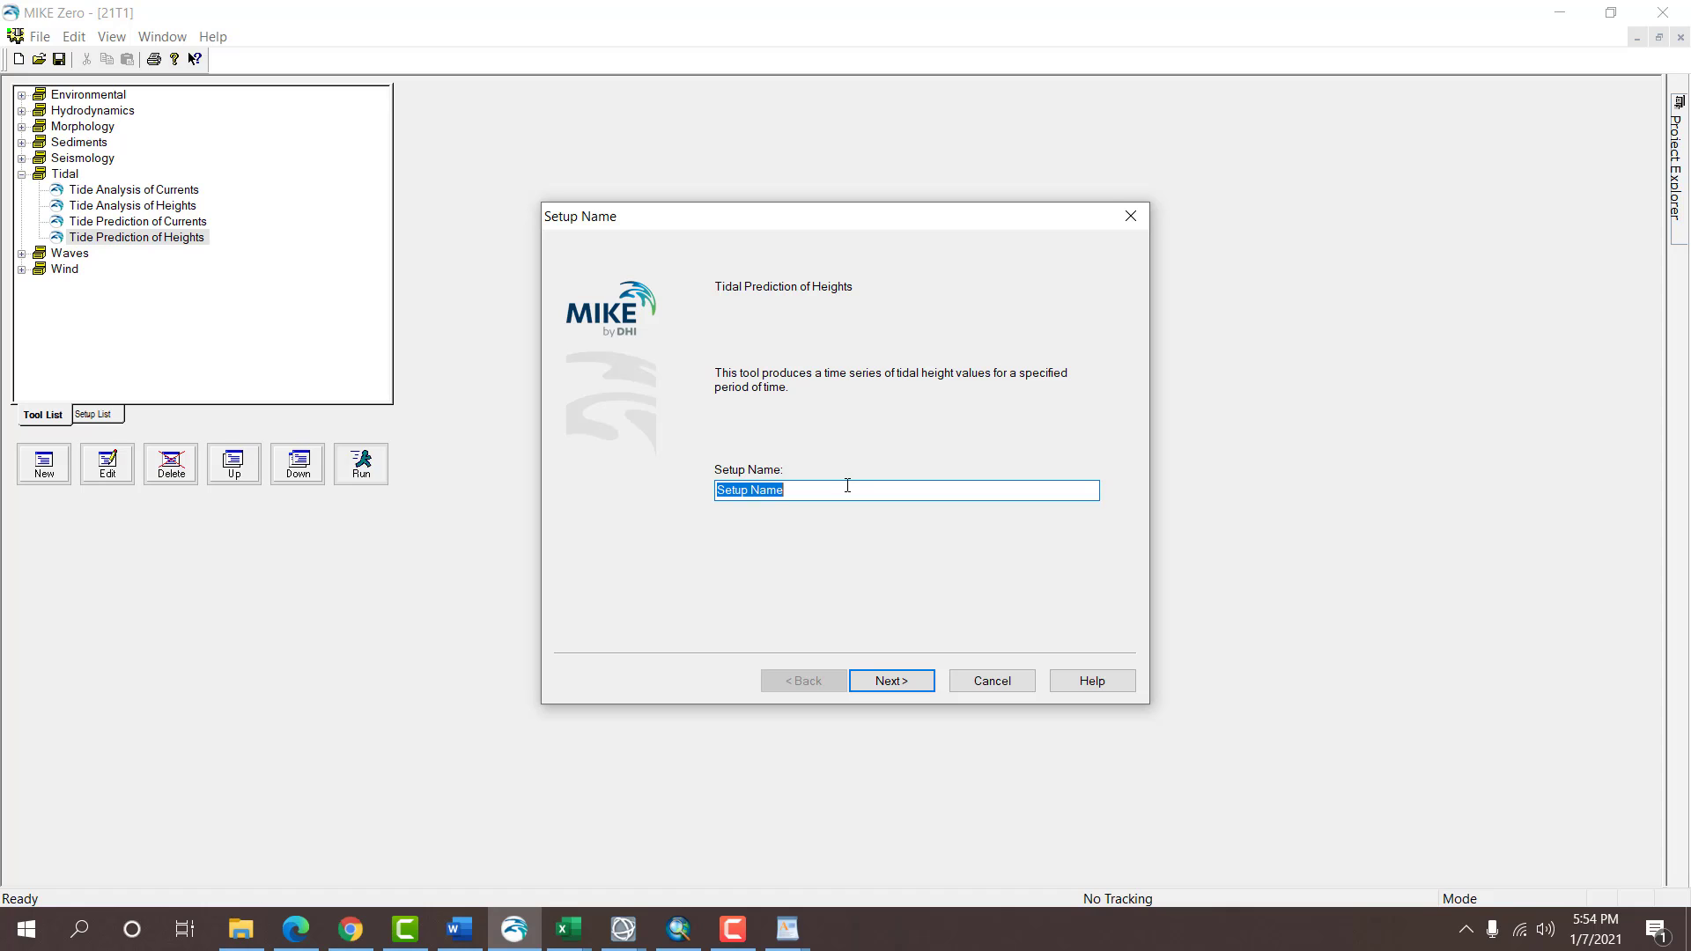
pyautogui.write('Tahun 2014')
pyautogui.press('Return')
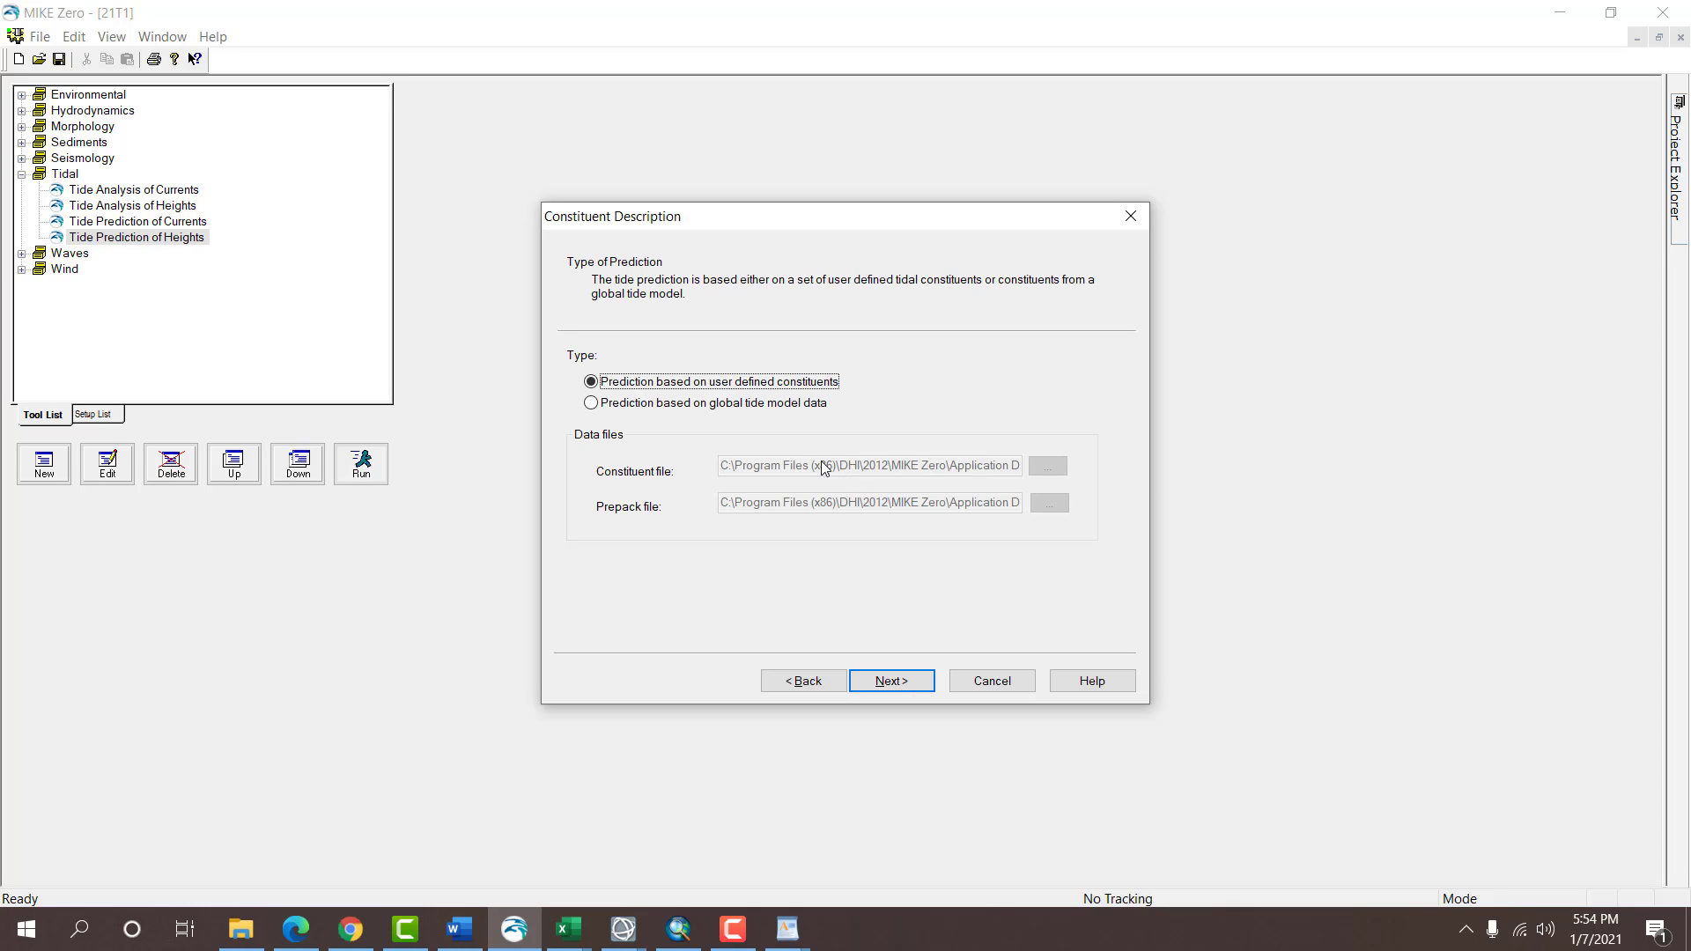
# Base the prediction on global tide model data and set the output type to Point series (.dfs0).
pyautogui.click(772, 405)
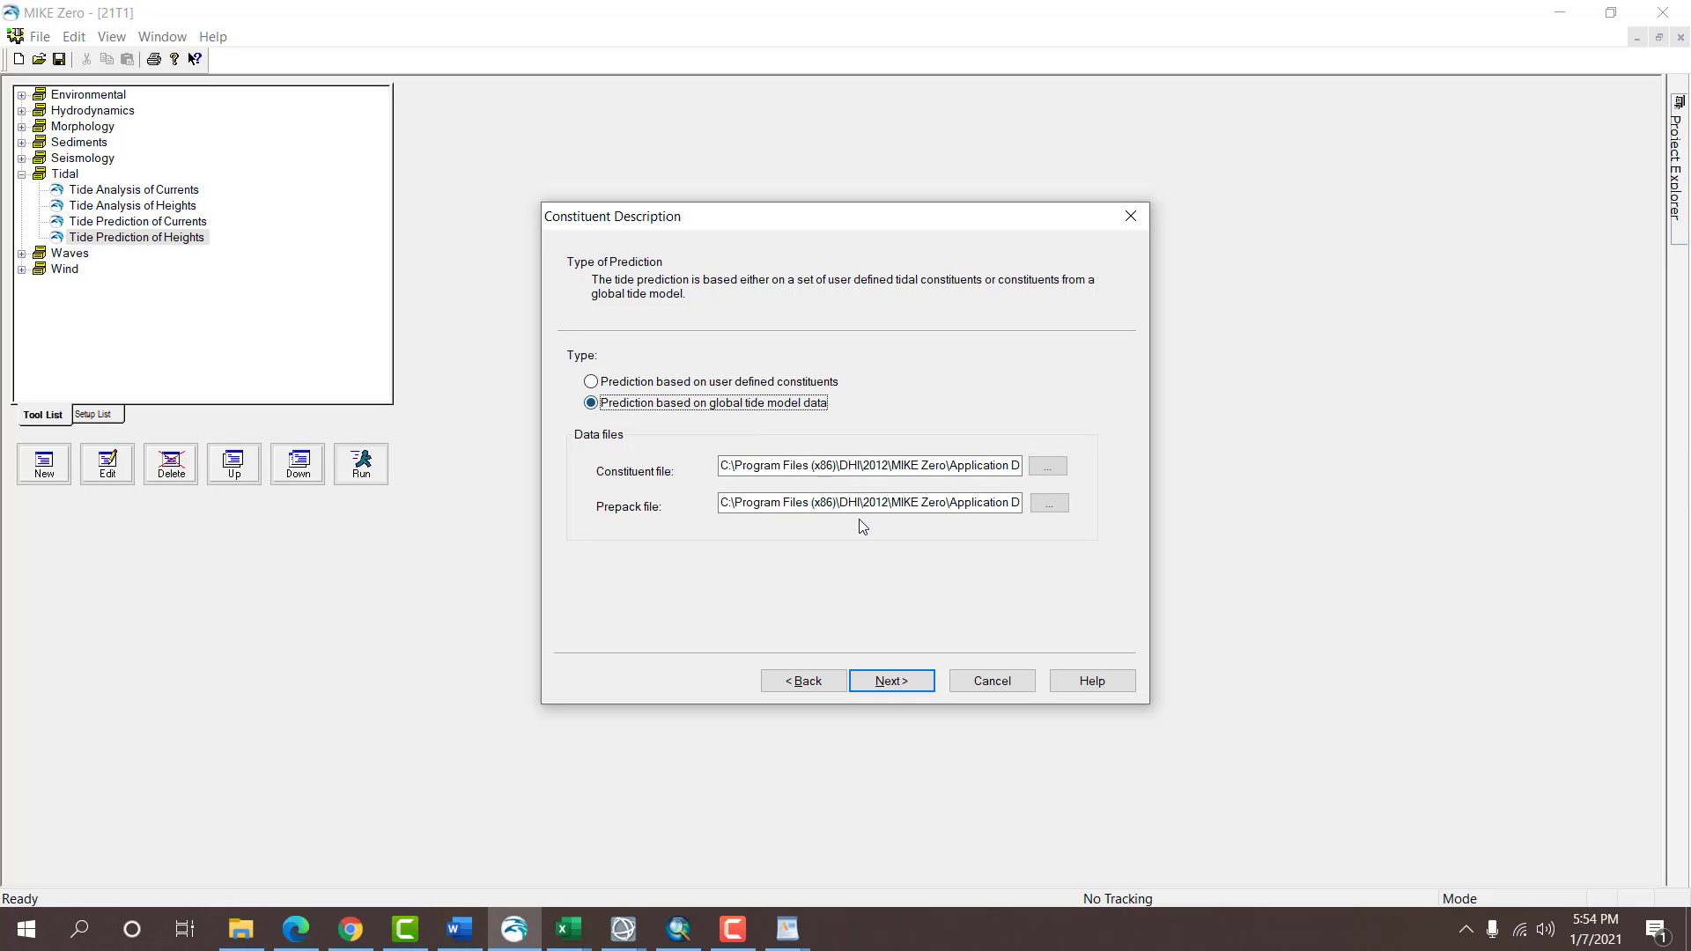
pyautogui.click(881, 681)
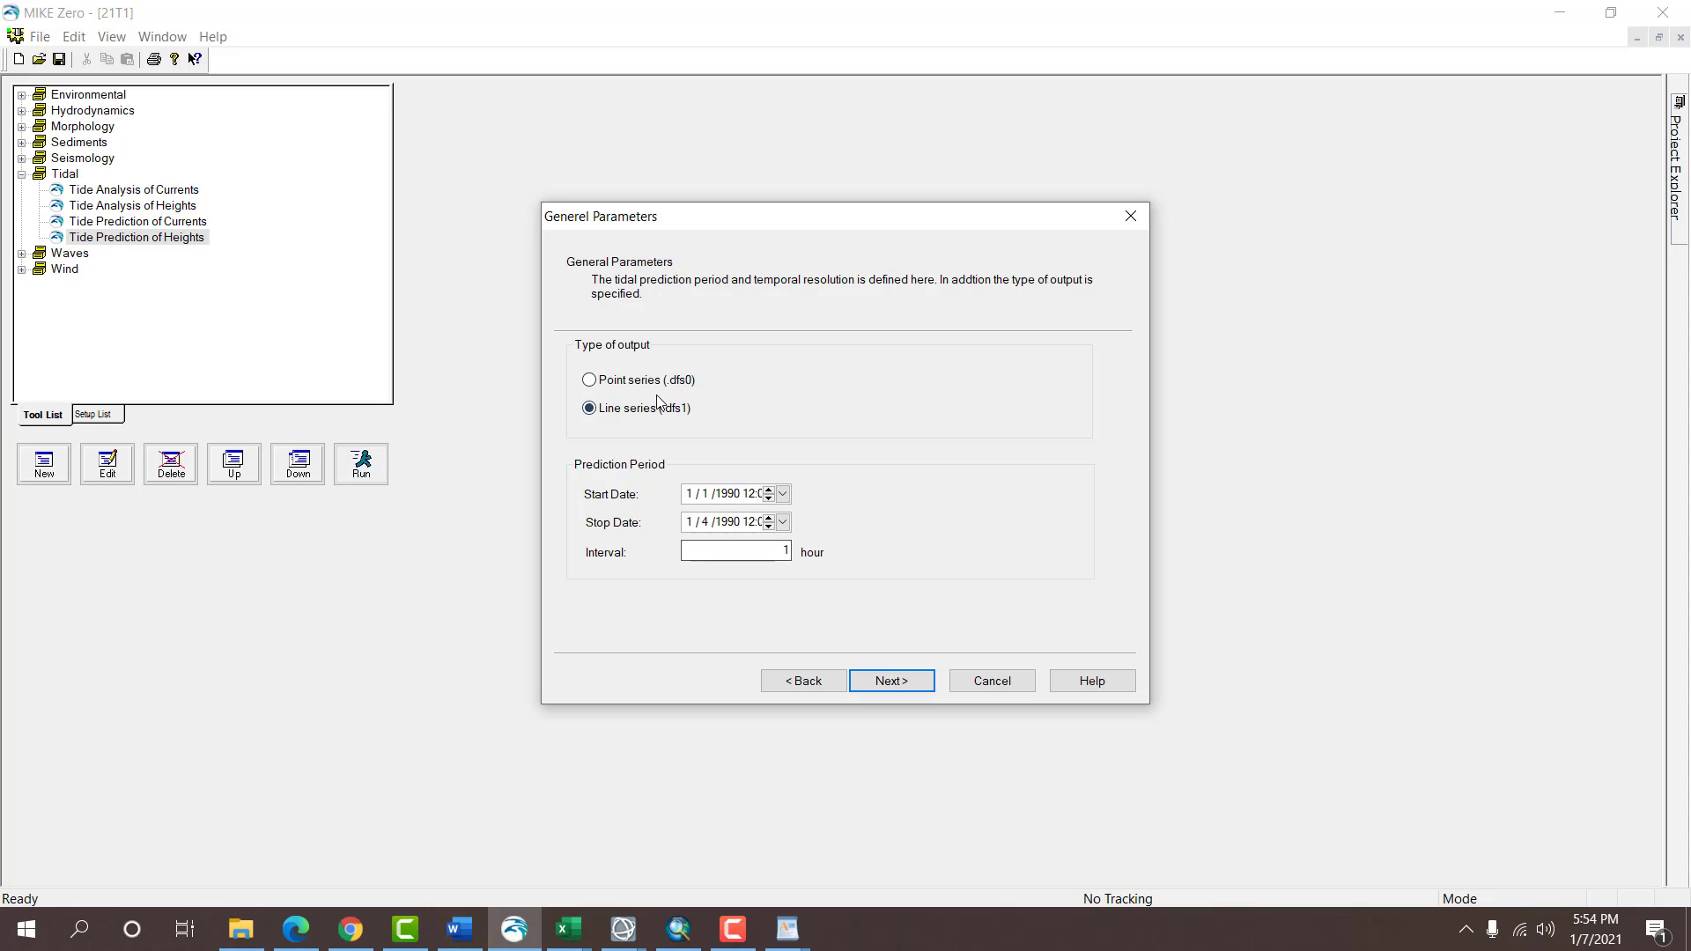
pyautogui.click(660, 381)
pyautogui.click(689, 495)
pyautogui.click(786, 928)
pyautogui.click(740, 788)
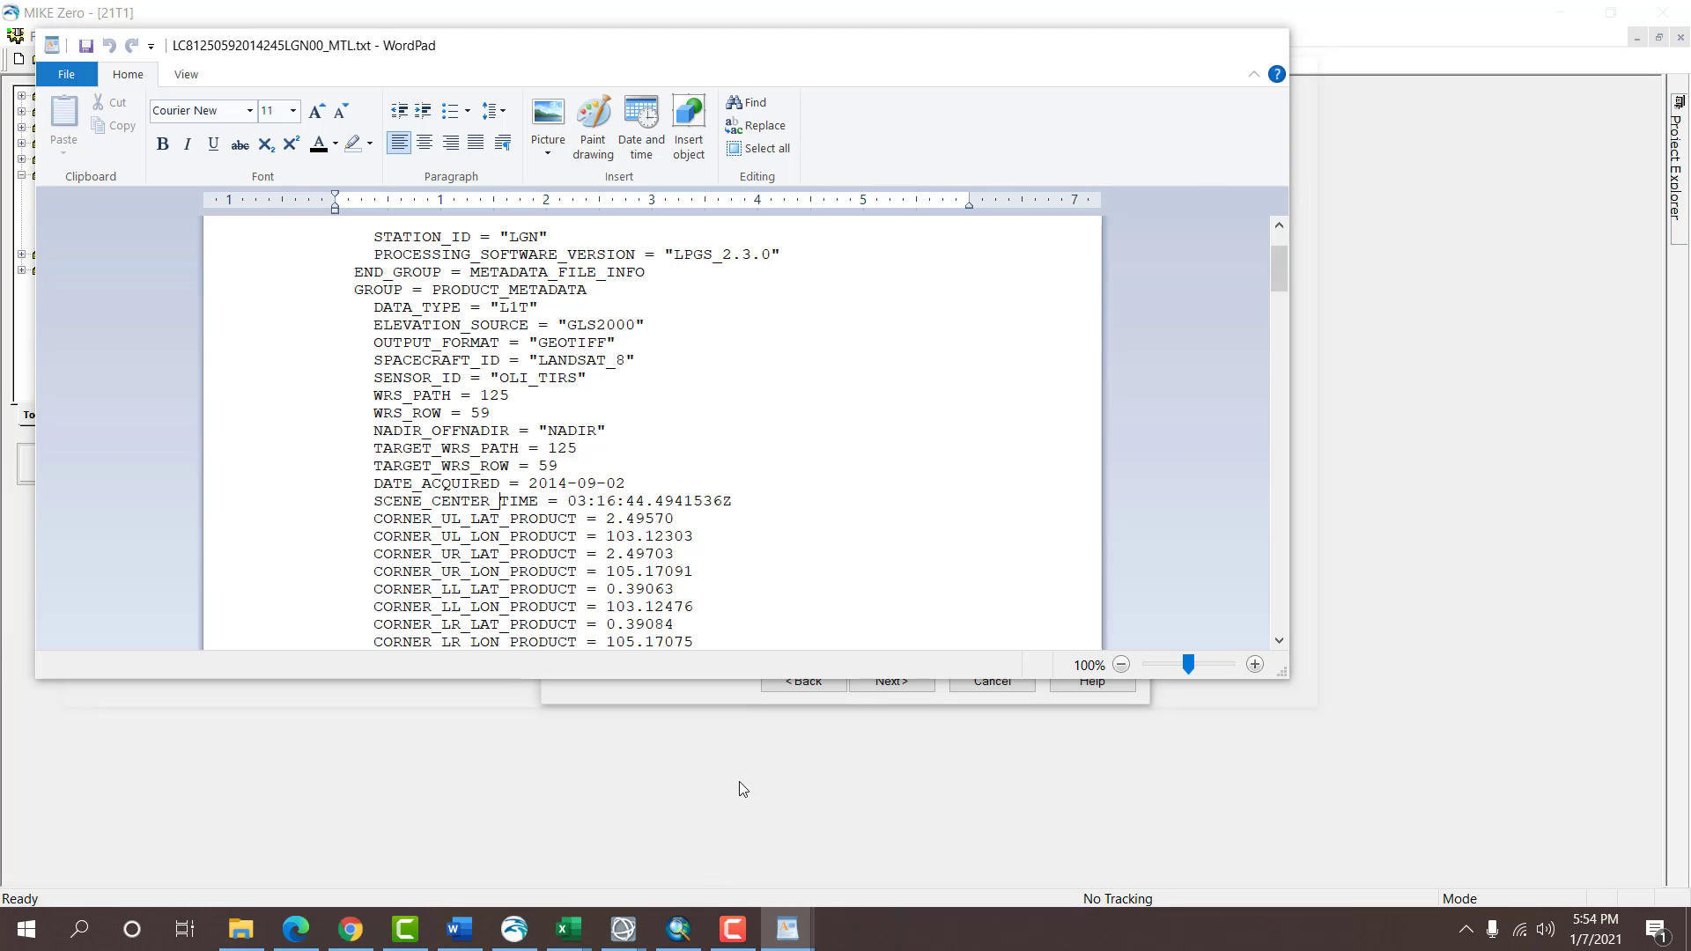
pyautogui.moveTo(577, 483); pyautogui.dragTo(593, 484)
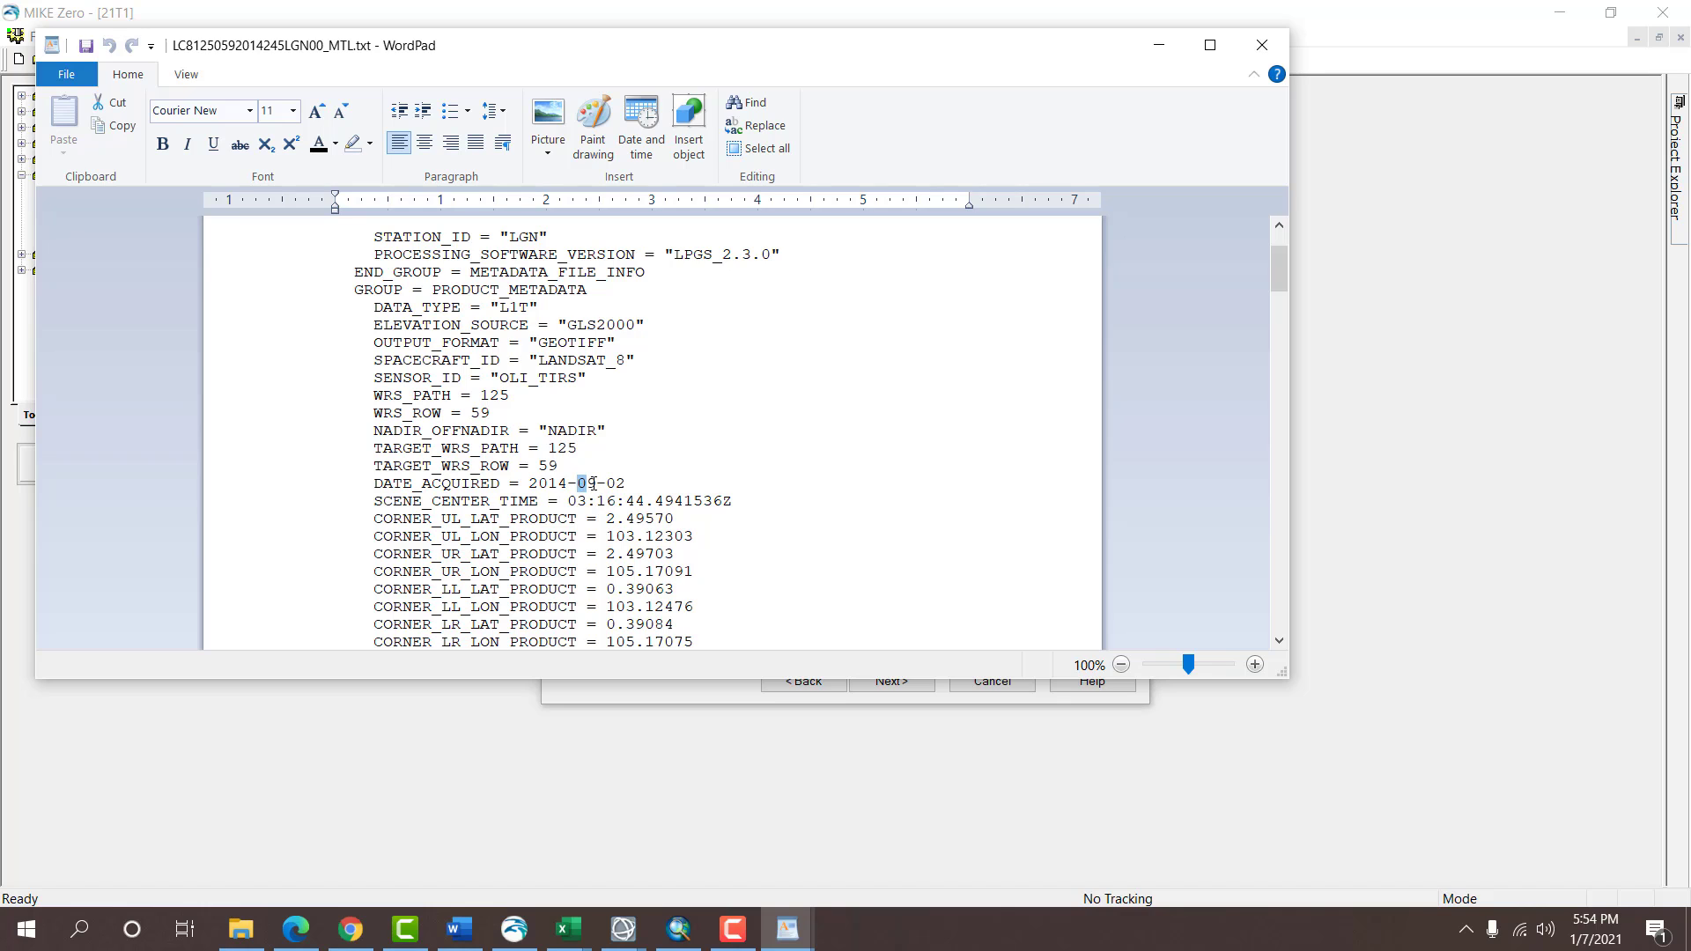
pyautogui.click(846, 752)
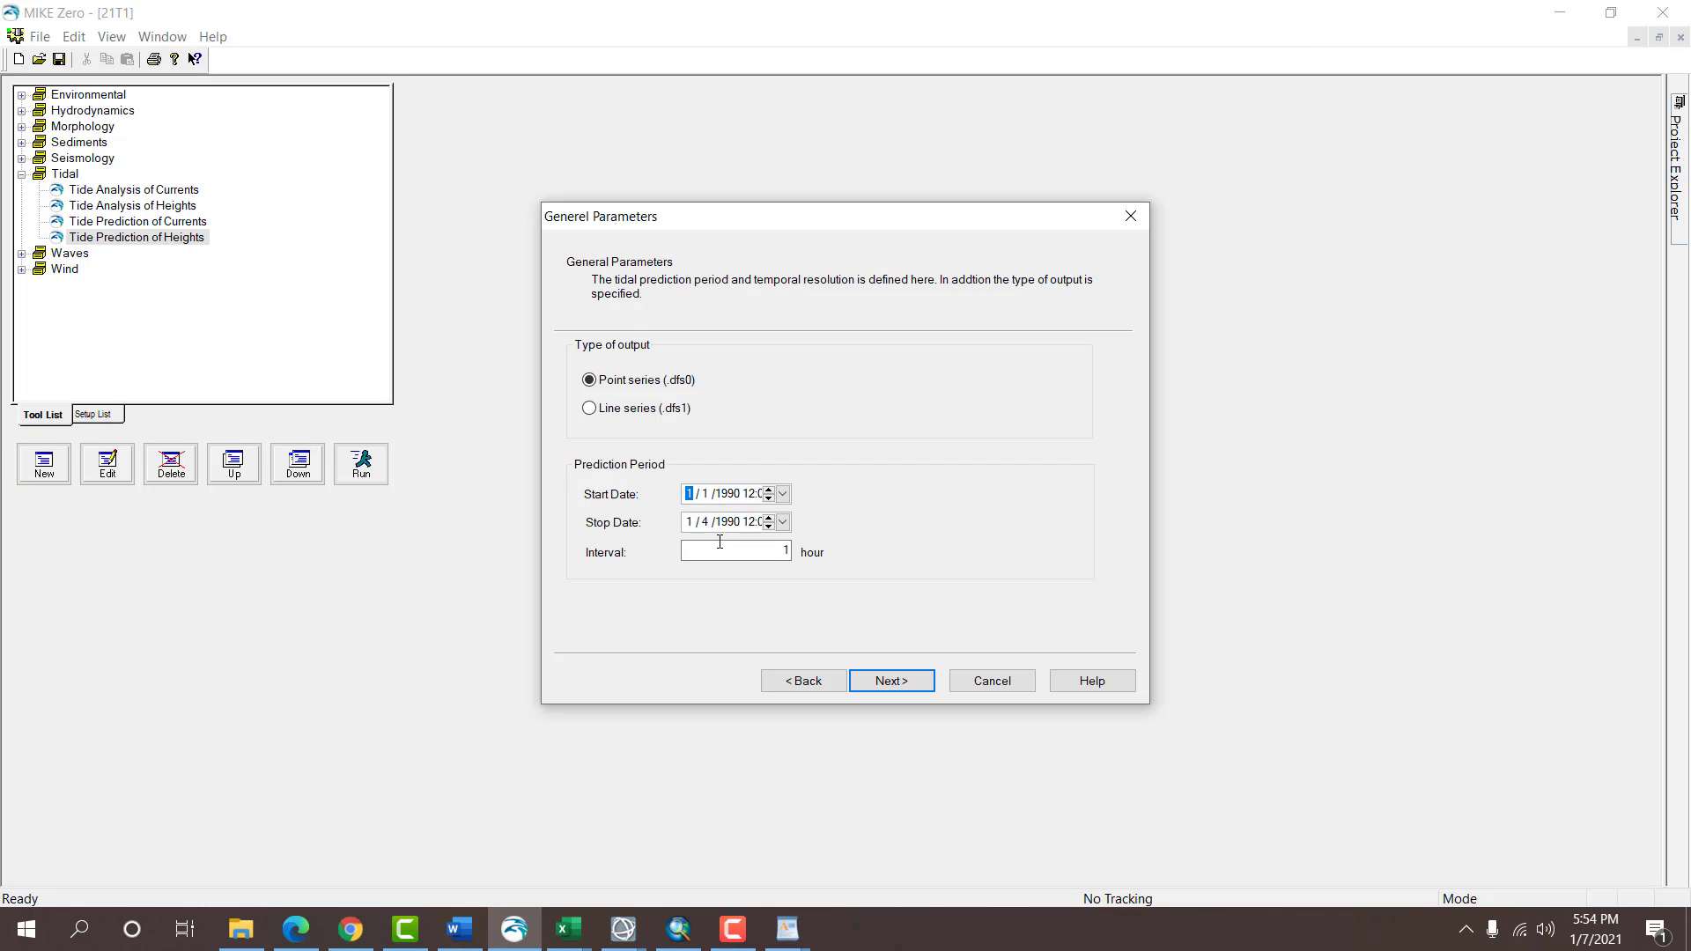
# Set the month to 9 and the year to 2014 for both the start and stop dates, then continue to the time series output.
pyautogui.write('9')
pyautogui.click(724, 494)
pyautogui.write('2014')
pyautogui.click(689, 522)
pyautogui.write('9')
pyautogui.click(719, 526)
pyautogui.write('2014')
pyautogui.click(883, 680)
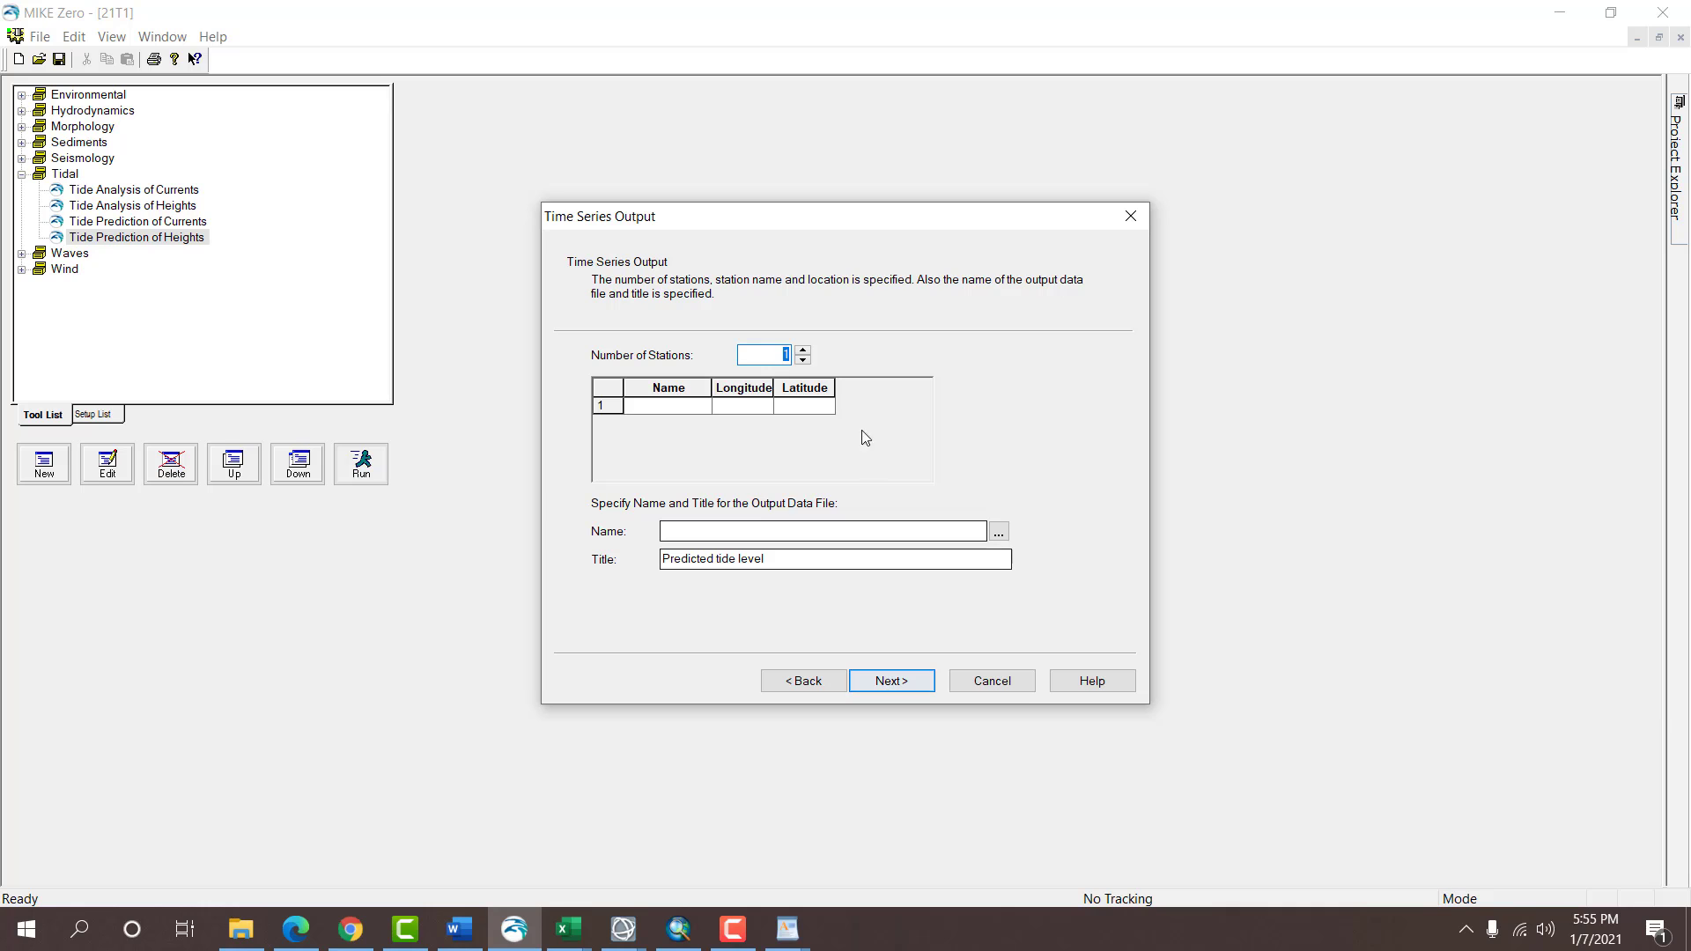
# Copy the tide station's decimal longitude 104.4242222 from StasiunKemirigan.xlsx in Excel into the station's longitude in the MIKE time series output.
pyautogui.click(656, 407)
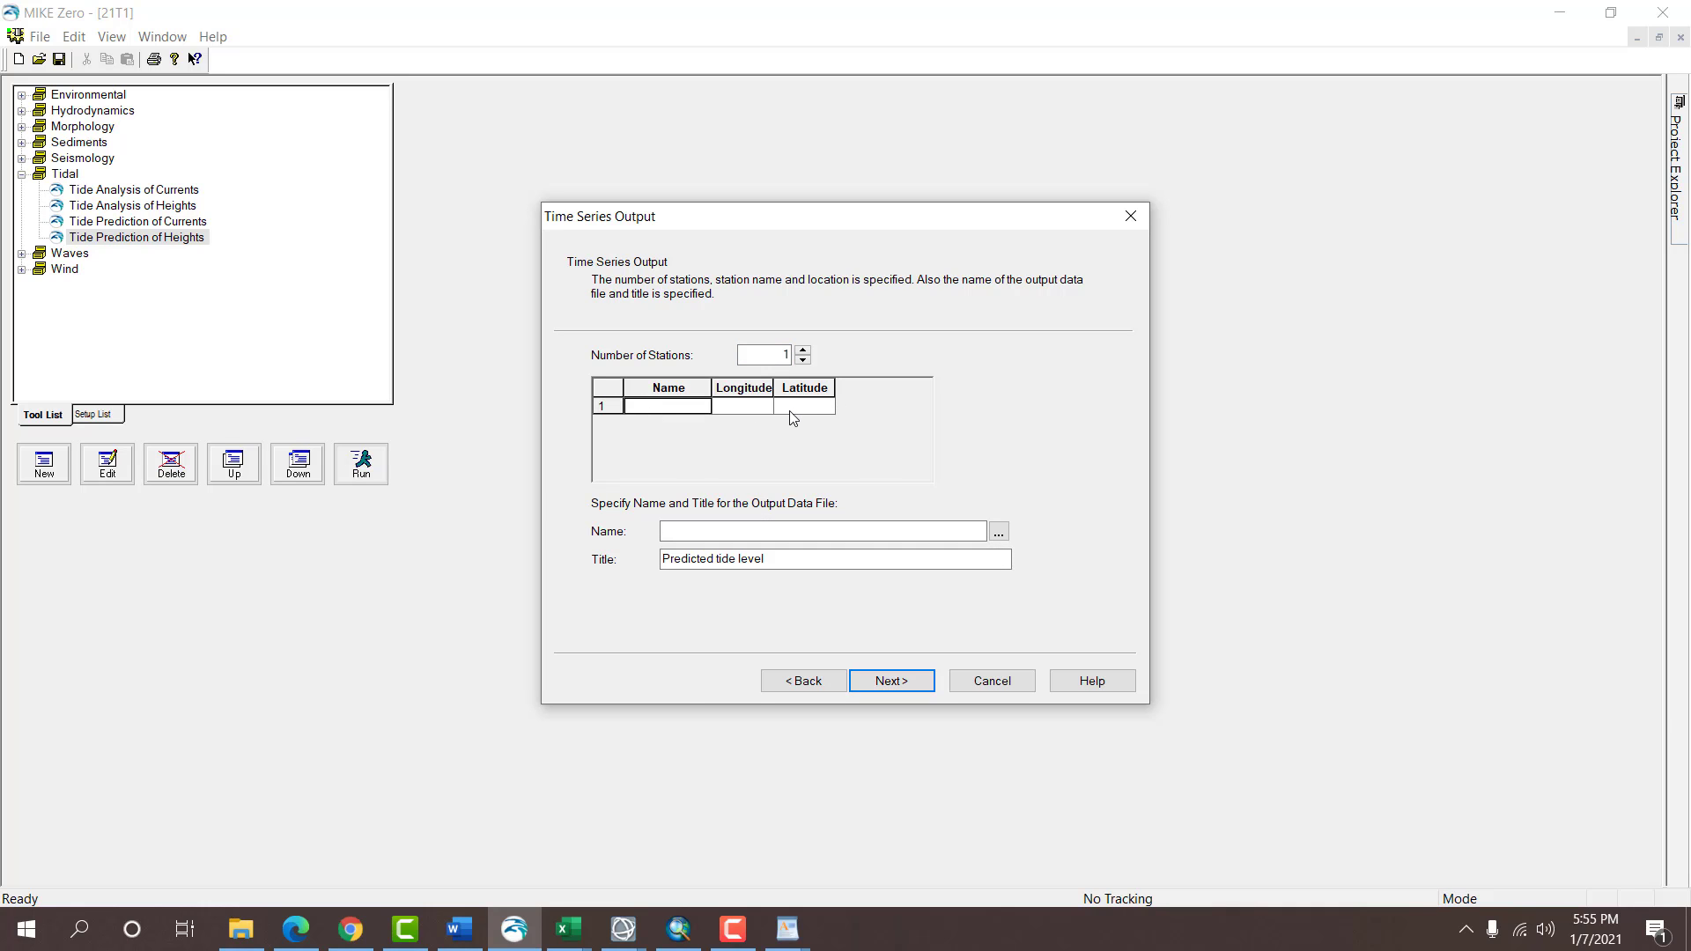
pyautogui.click(799, 407)
pyautogui.click(569, 929)
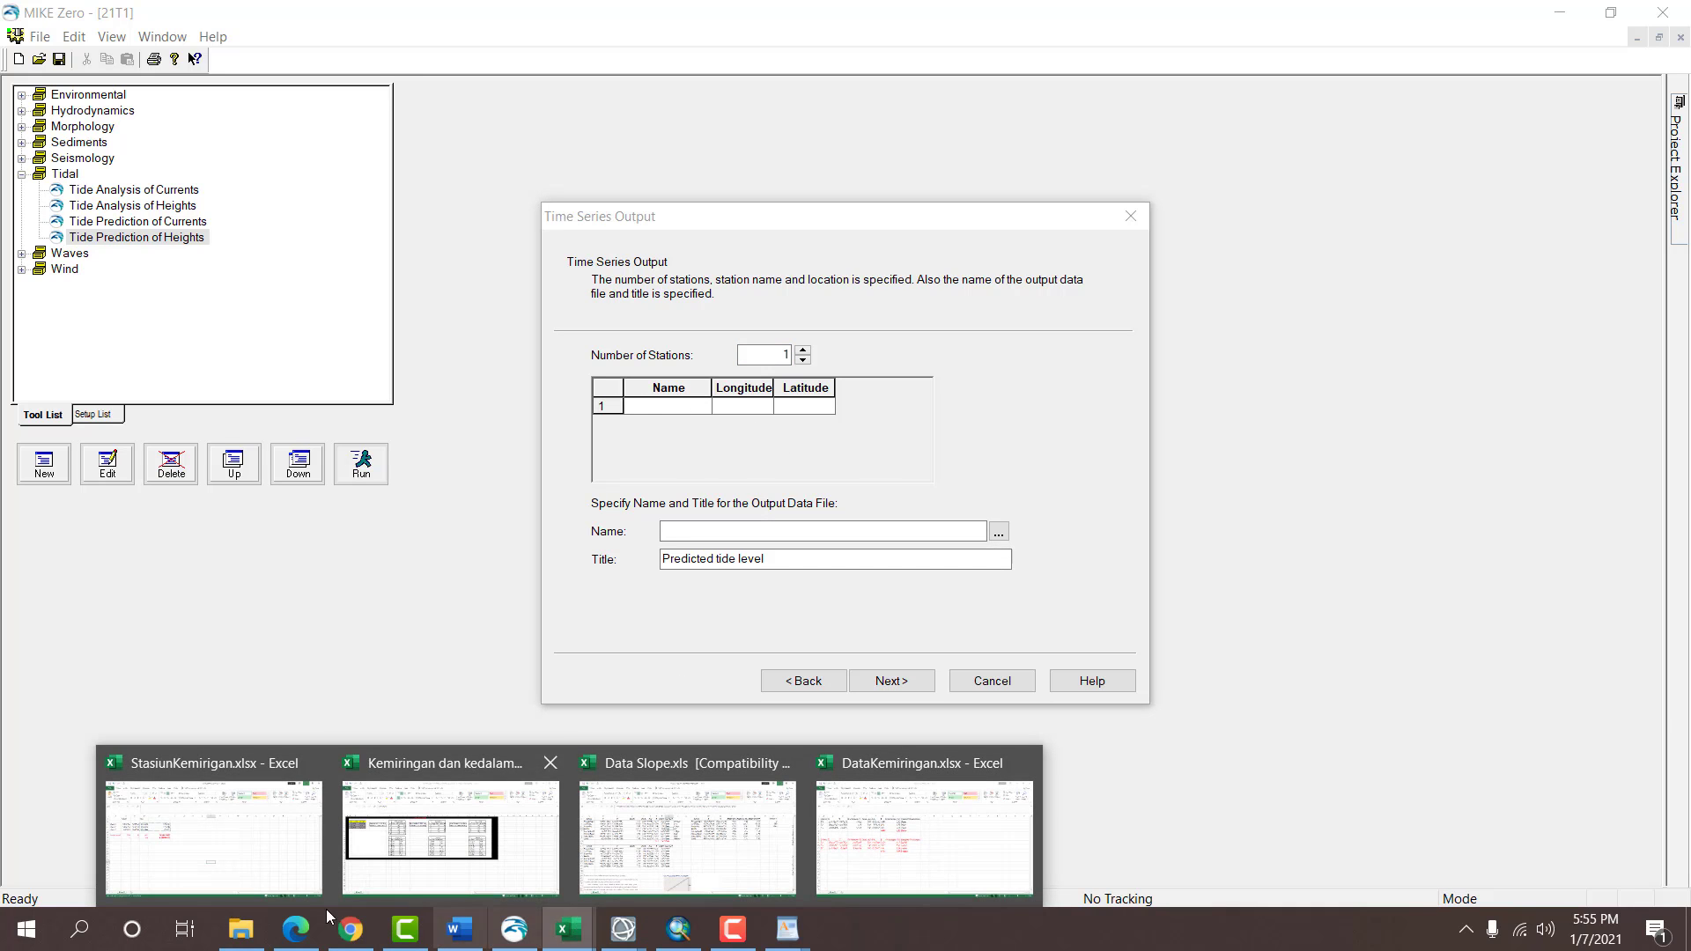
pyautogui.click(208, 869)
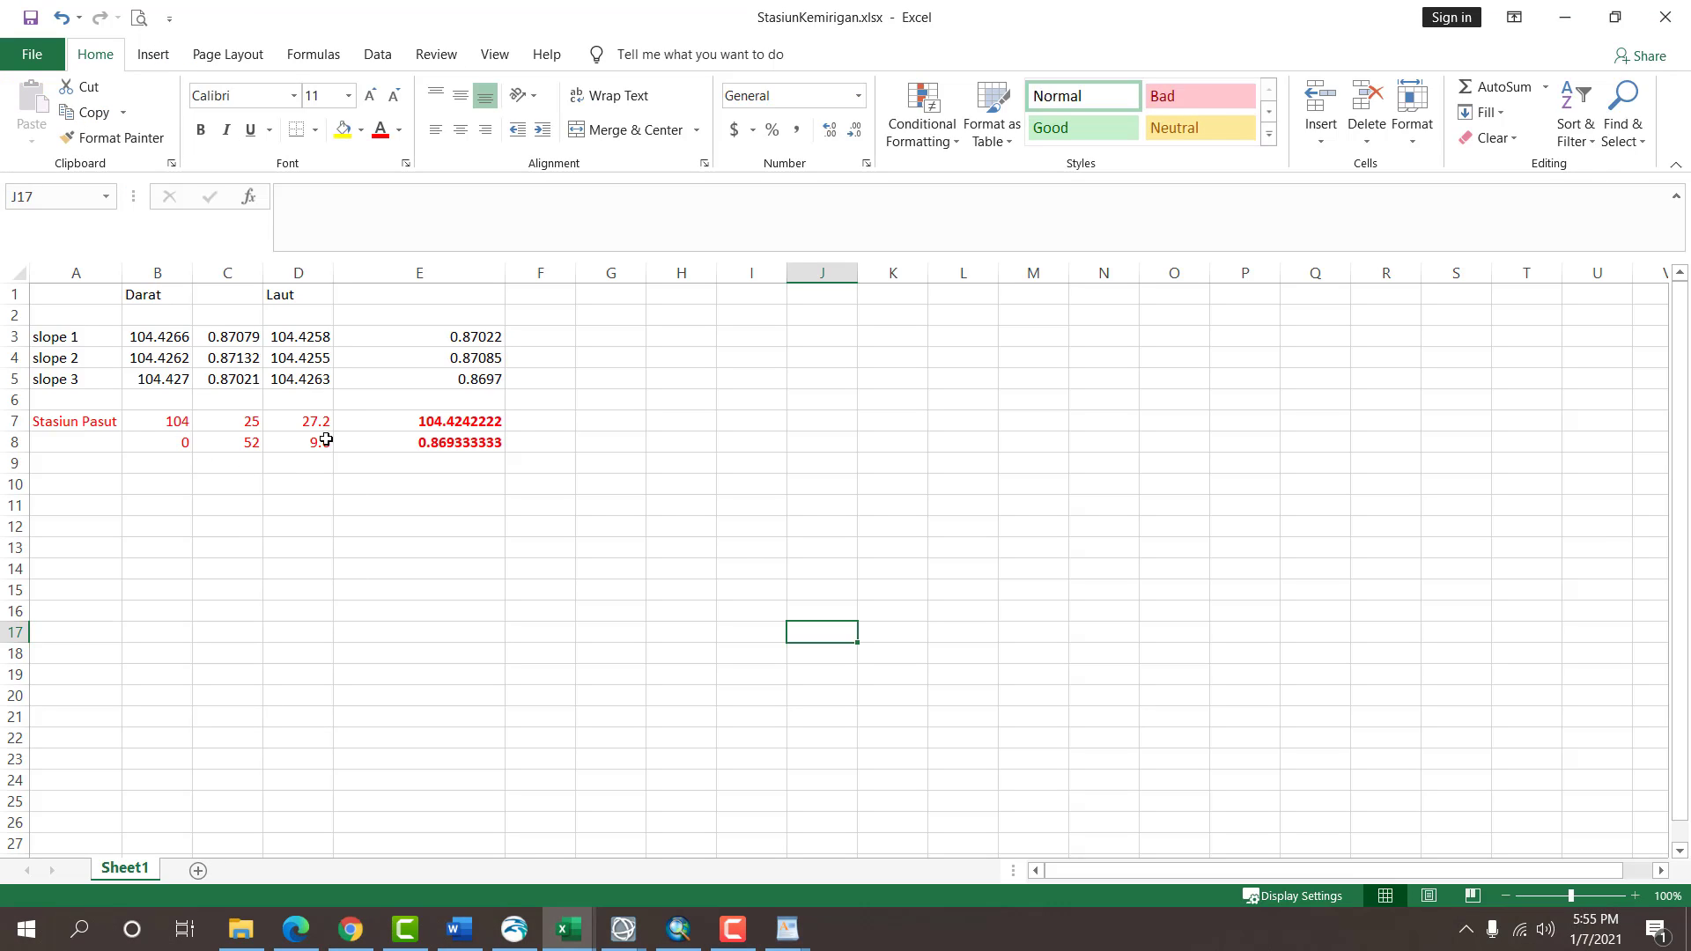
pyautogui.click(394, 421)
pyautogui.click(396, 444)
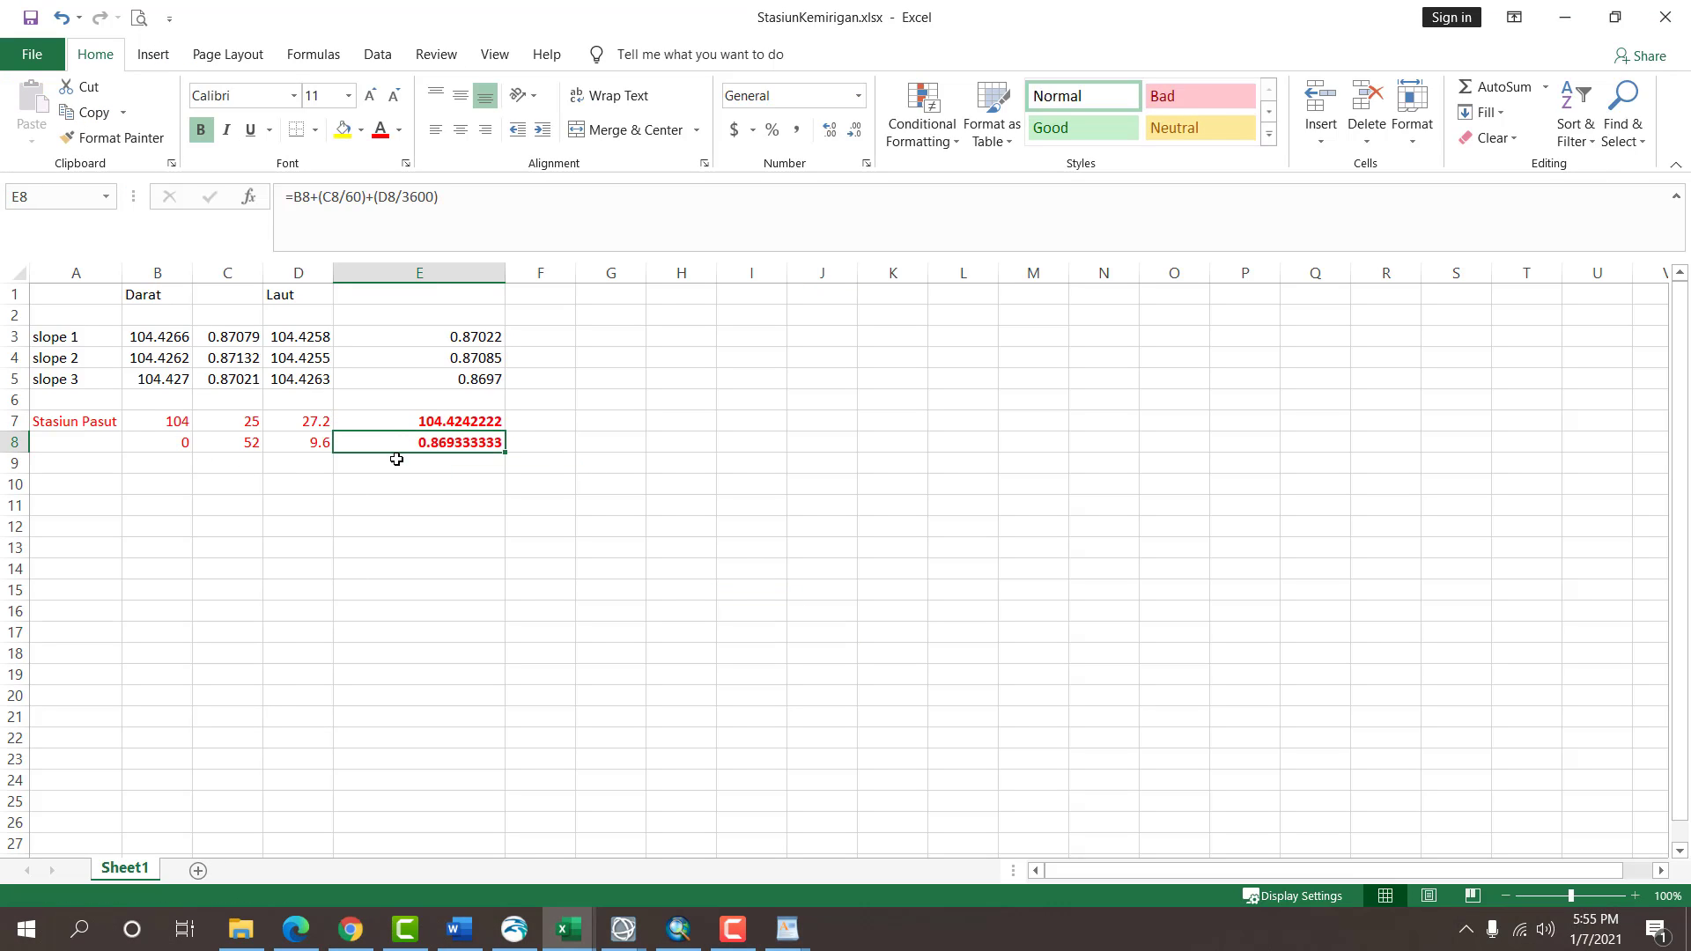
pyautogui.click(404, 423)
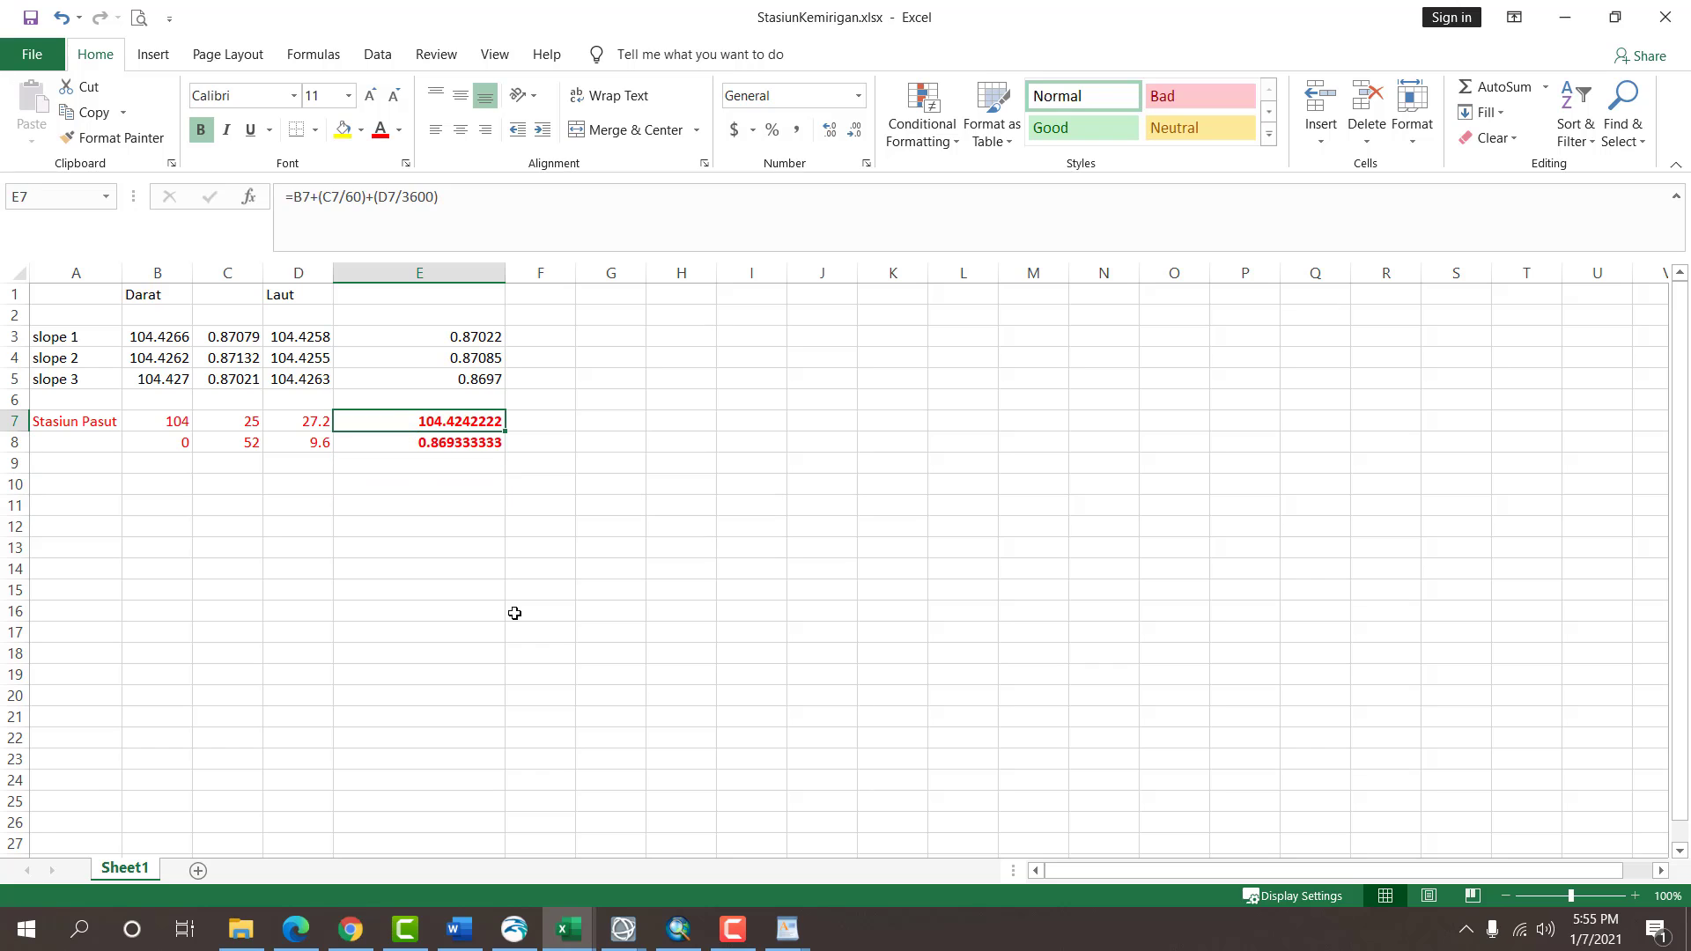
pyautogui.hotkey('ctrl', 'c')
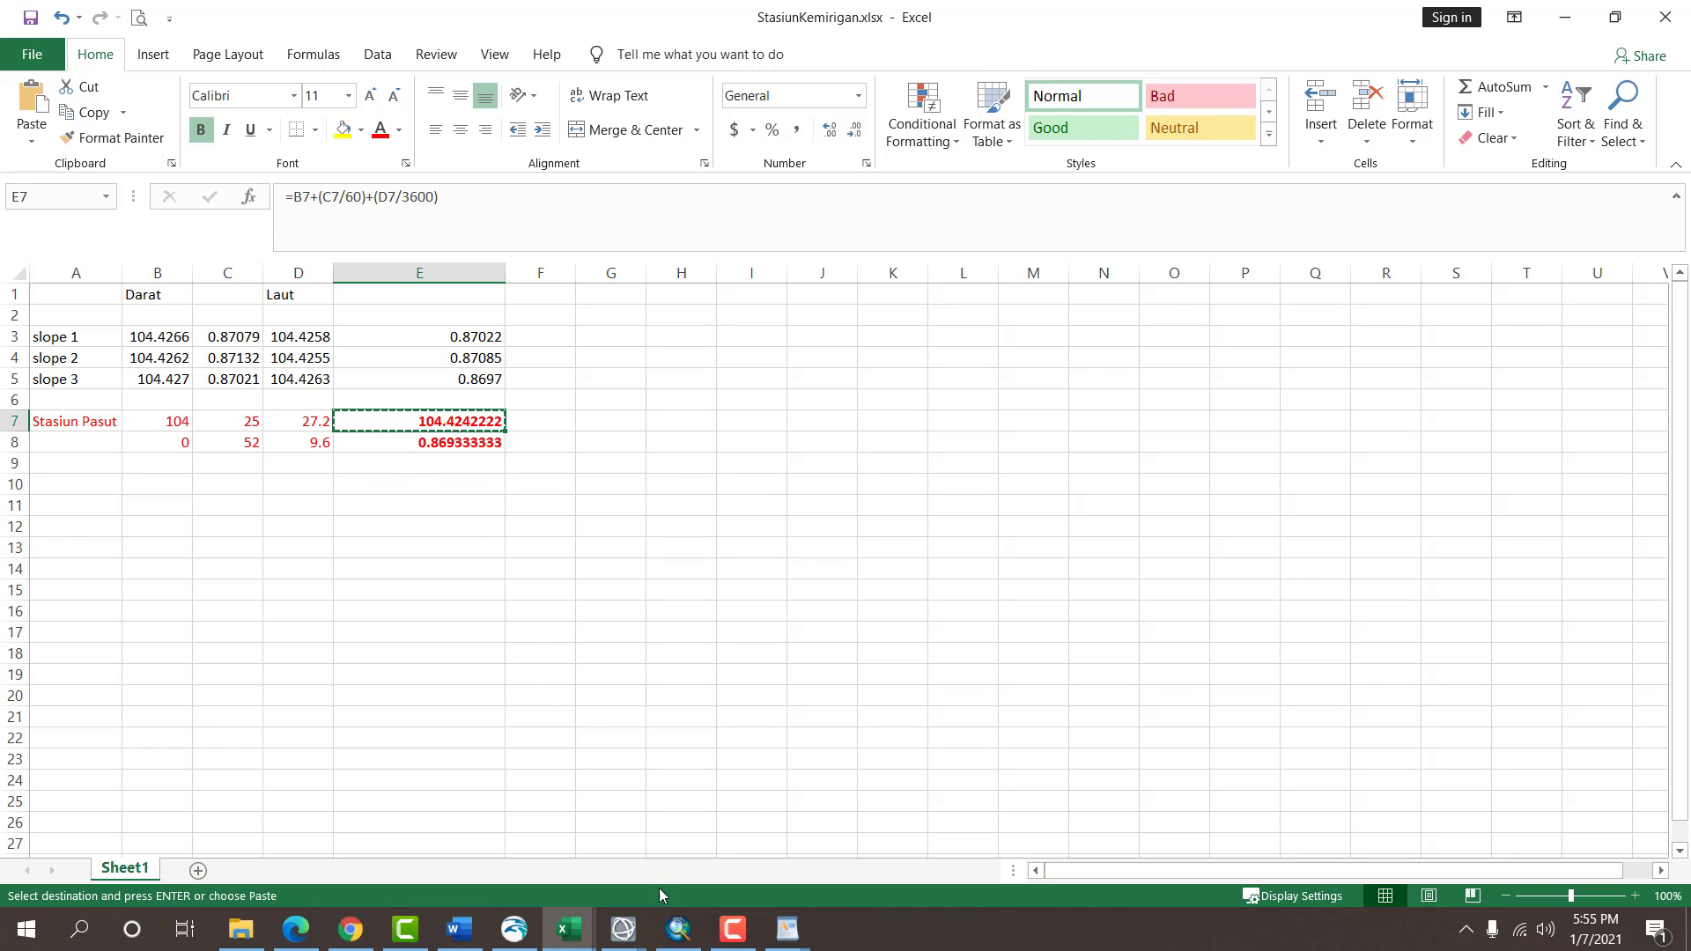
pyautogui.click(528, 931)
pyautogui.click(742, 407)
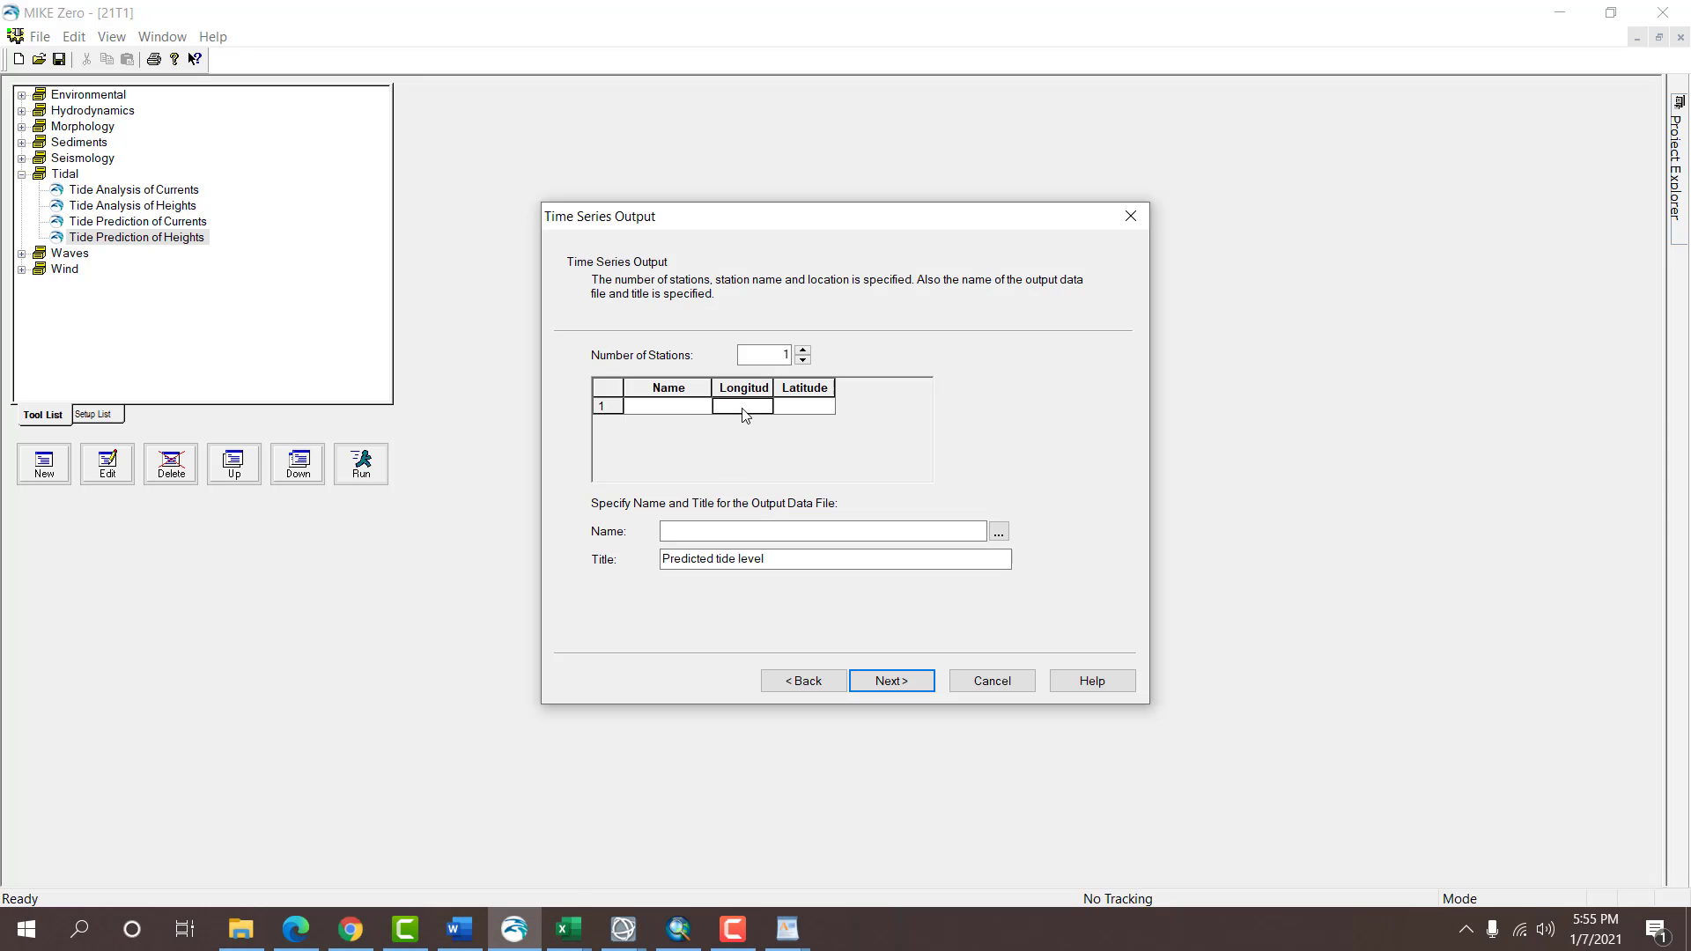
pyautogui.hotkey('ctrl', 'v')
# Copy the station's decimal latitude 0.869333333 from StasiunKemirigan.xlsx into the MIKE station table and name the station Pasut.
pyautogui.click(568, 929)
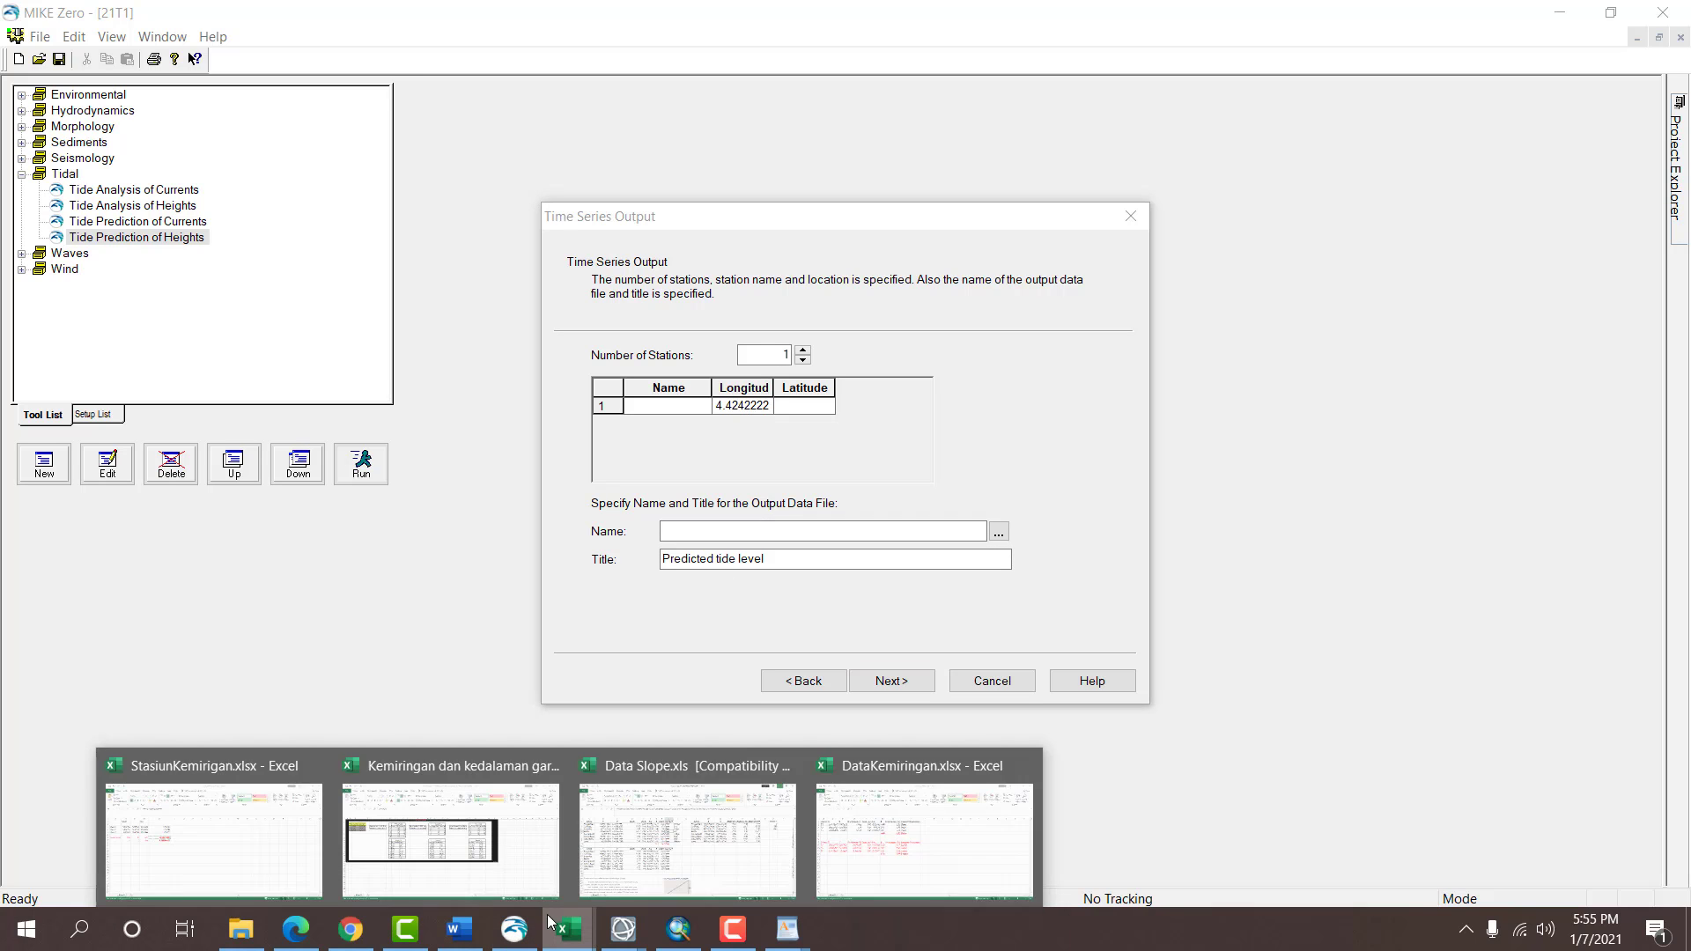
pyautogui.click(249, 849)
pyautogui.press('Down')
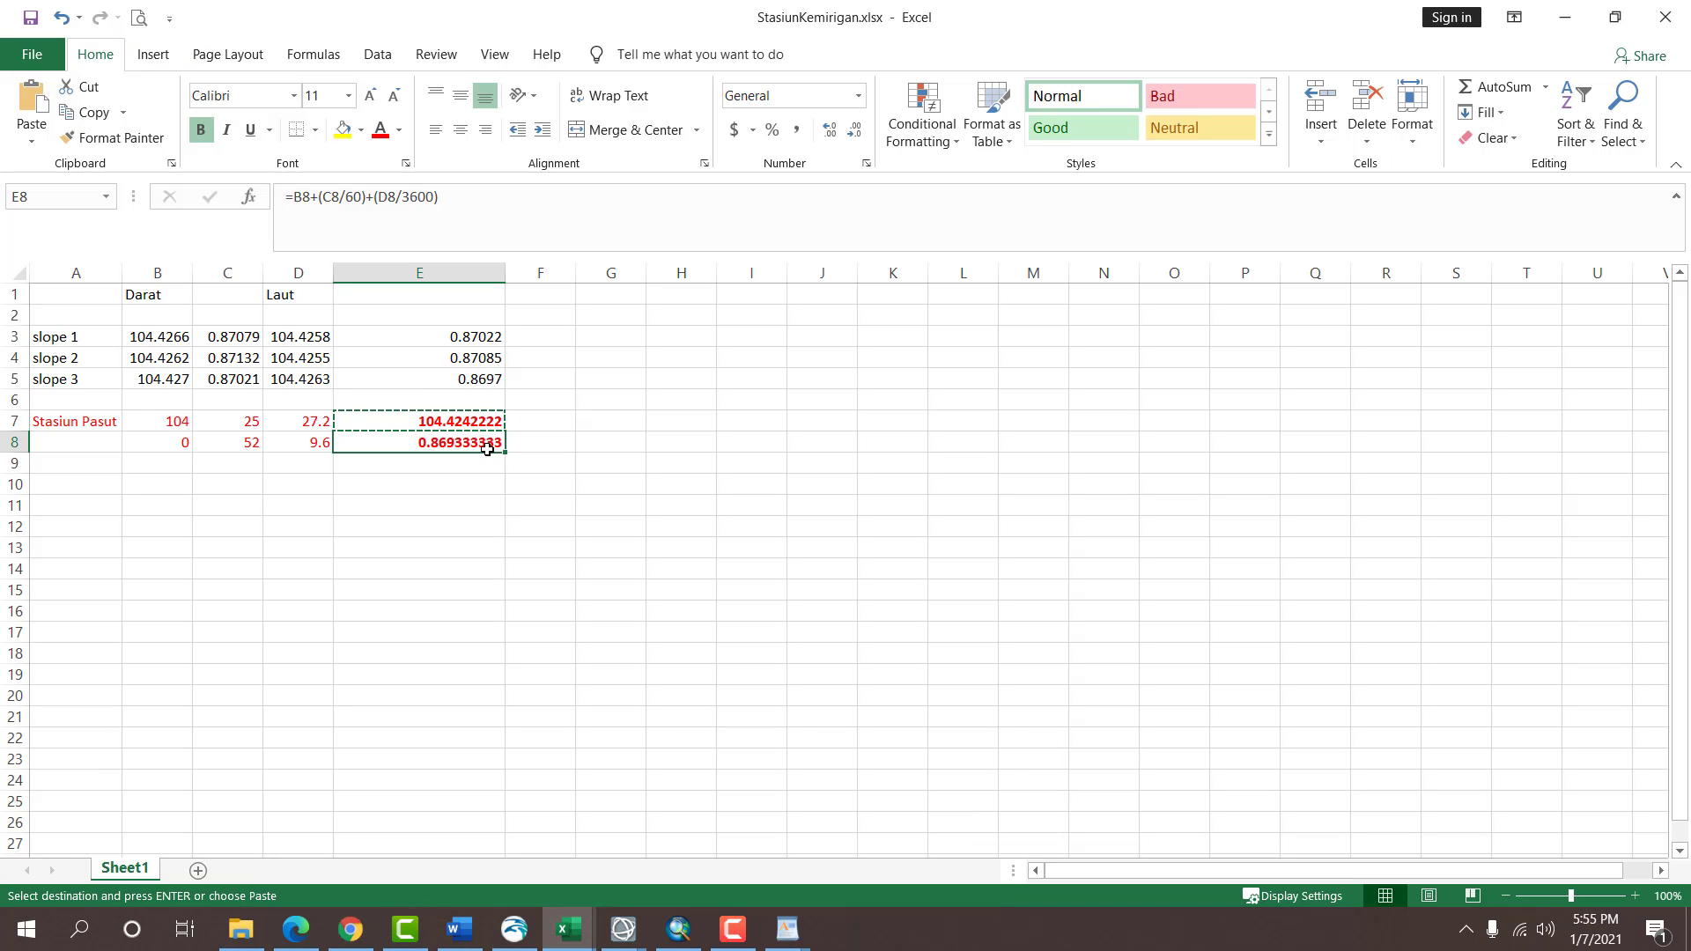
pyautogui.hotkey('ctrl', 'c')
pyautogui.hotkey('alt', 'Tab')
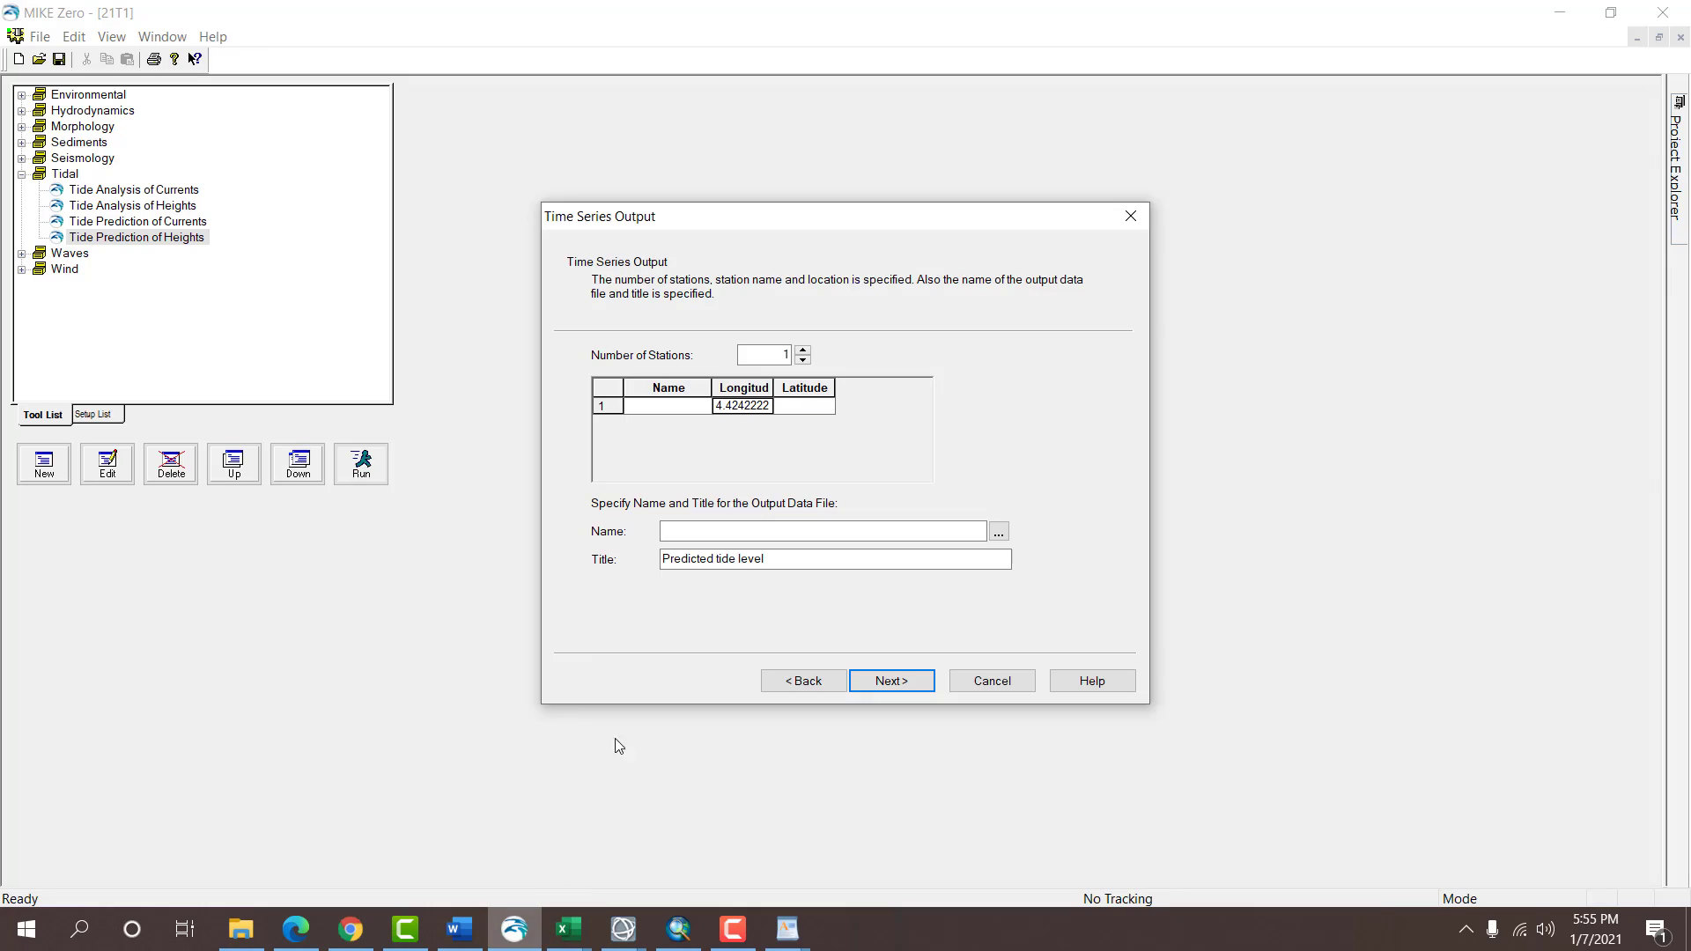
pyautogui.click(802, 404)
pyautogui.hotkey('ctrl', 'v')
pyautogui.click(674, 409)
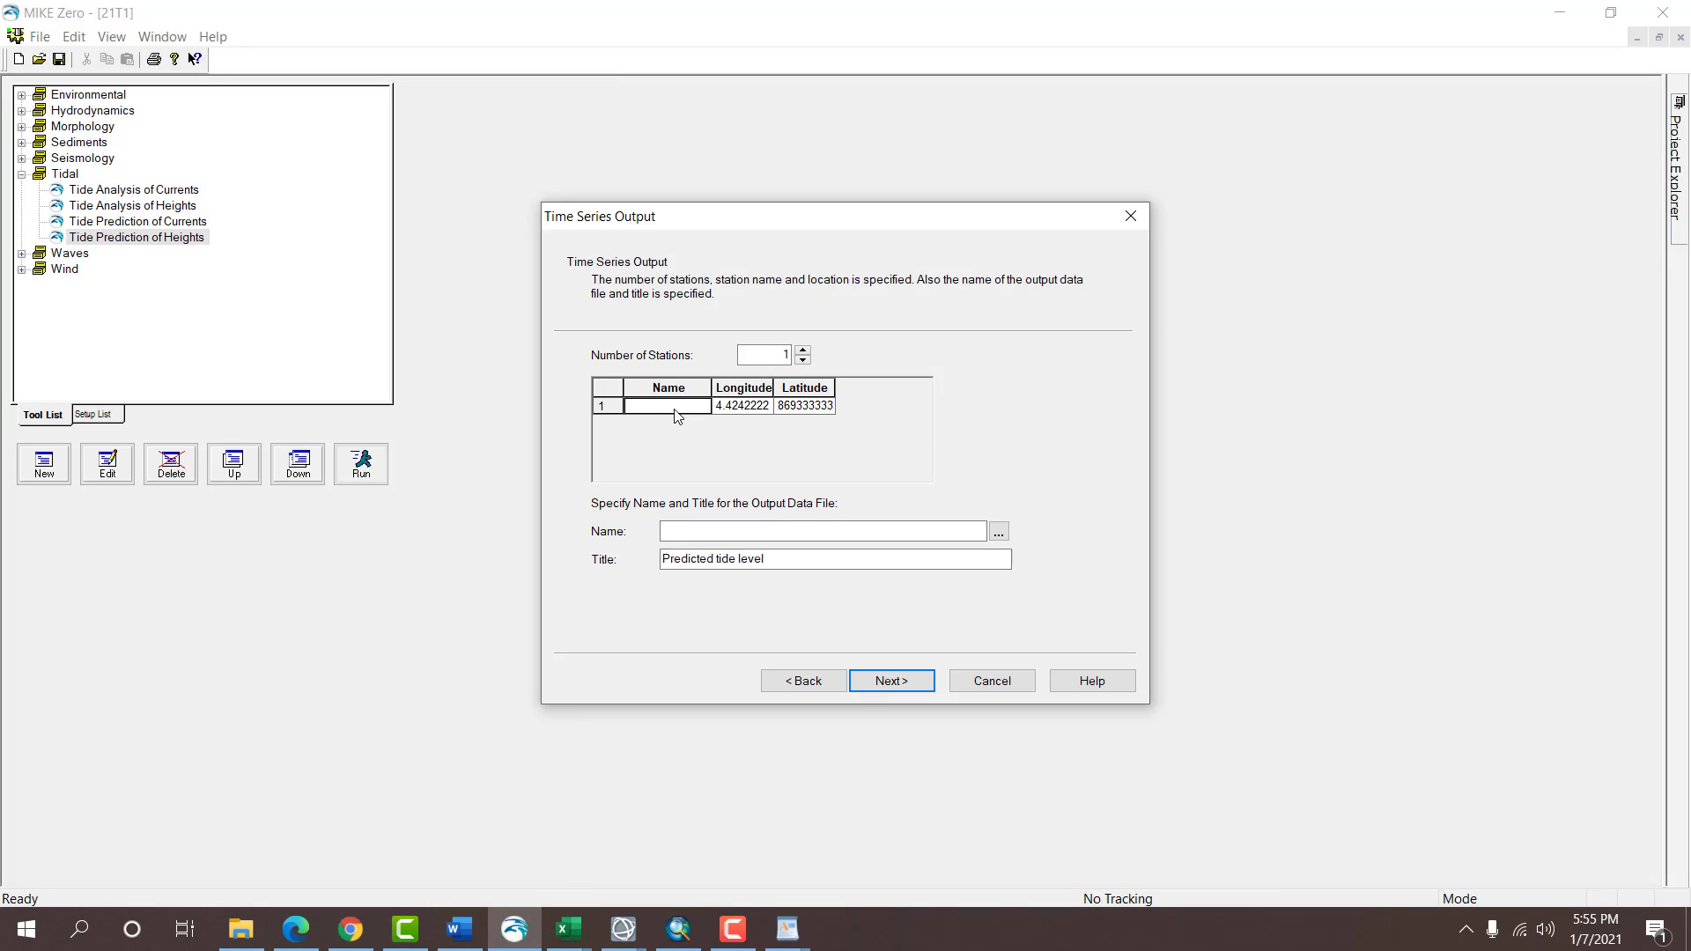
pyautogui.write('Pasut')
# Set the output data file to Pasut in Downloads > Documents > DATA PSPL > MODUL PERUBAHAN PANTAI and continue to the setup status.
pyautogui.click(998, 531)
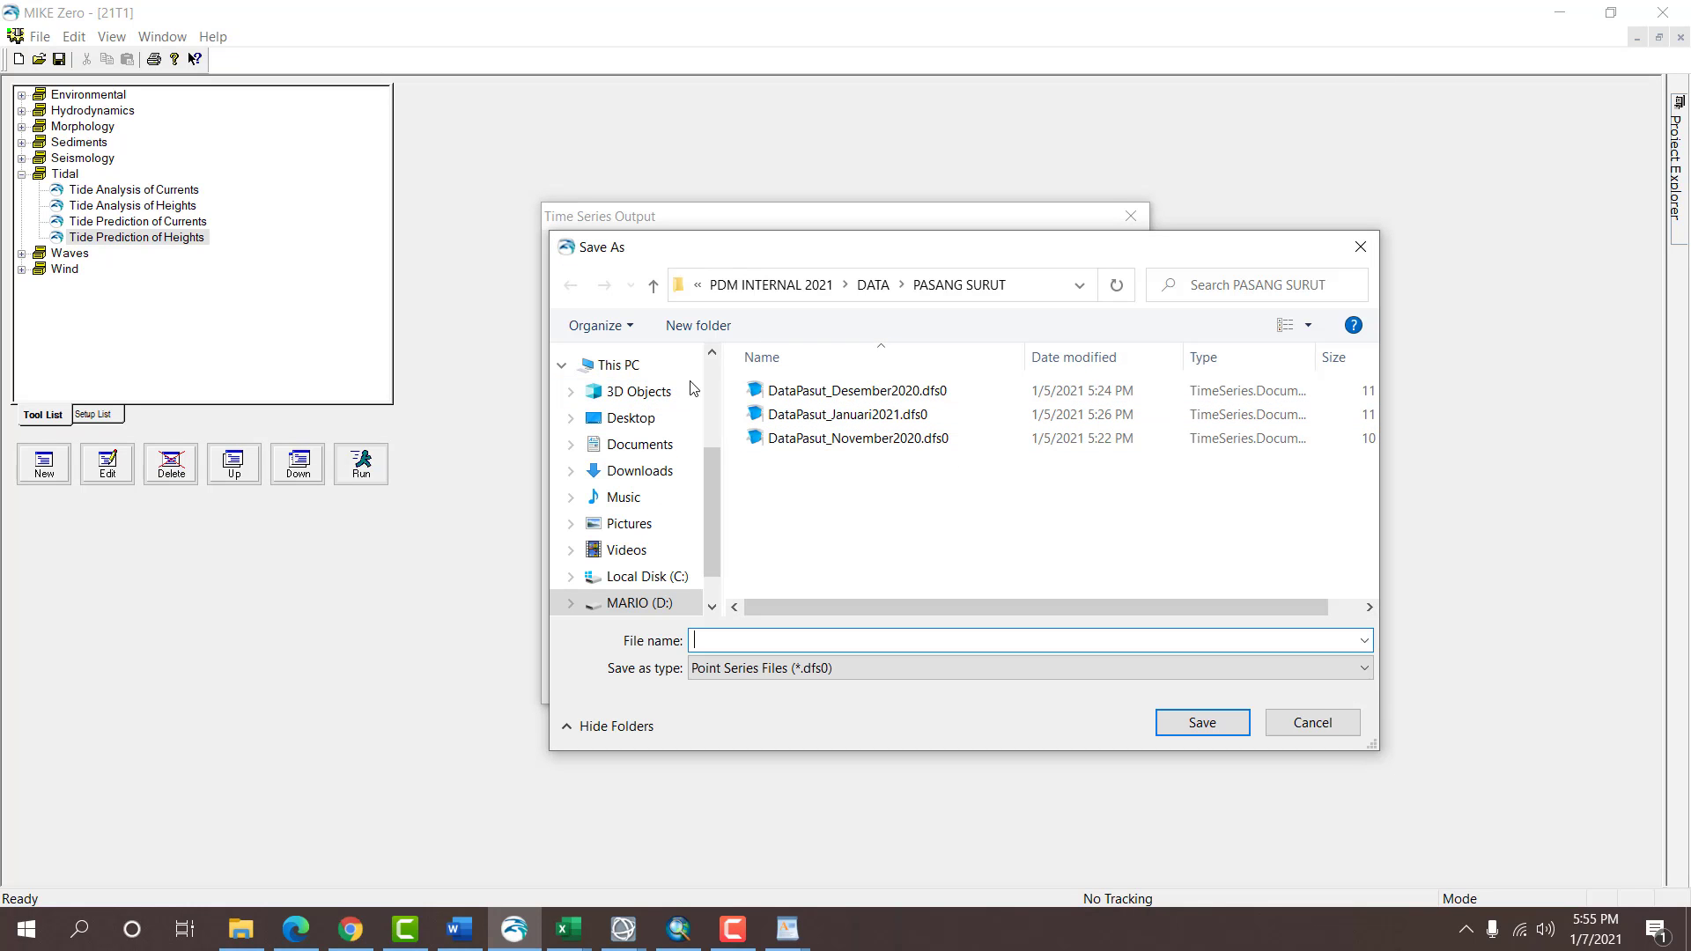
pyautogui.click(640, 471)
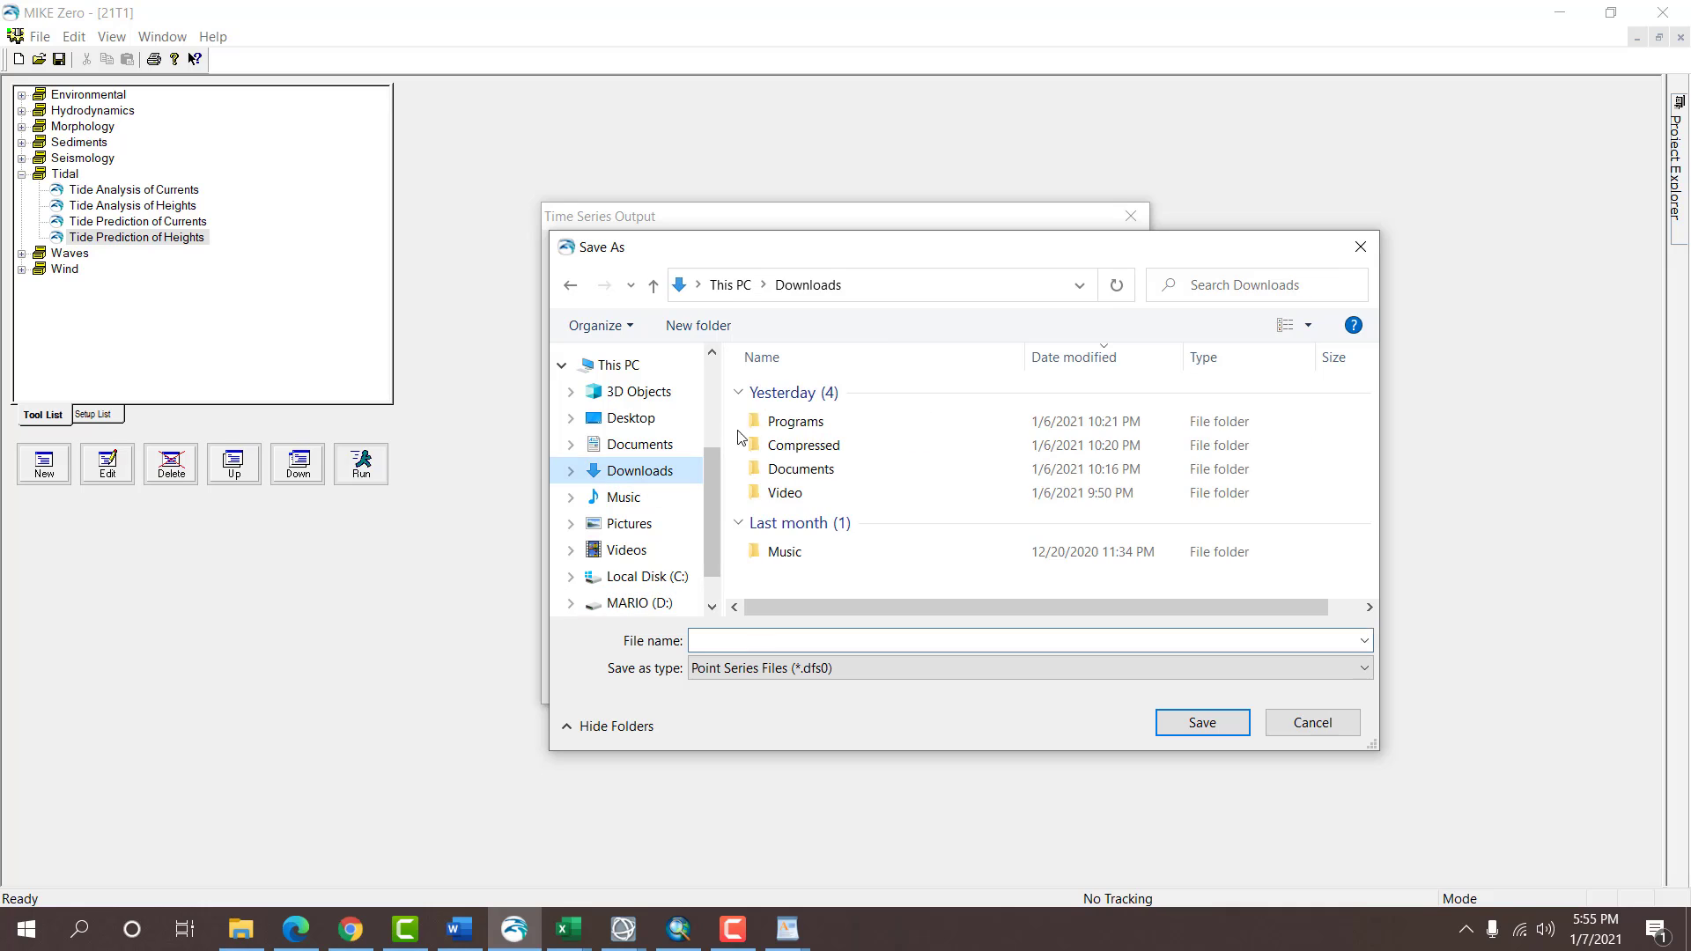
pyautogui.doubleClick(805, 468)
pyautogui.click(807, 421)
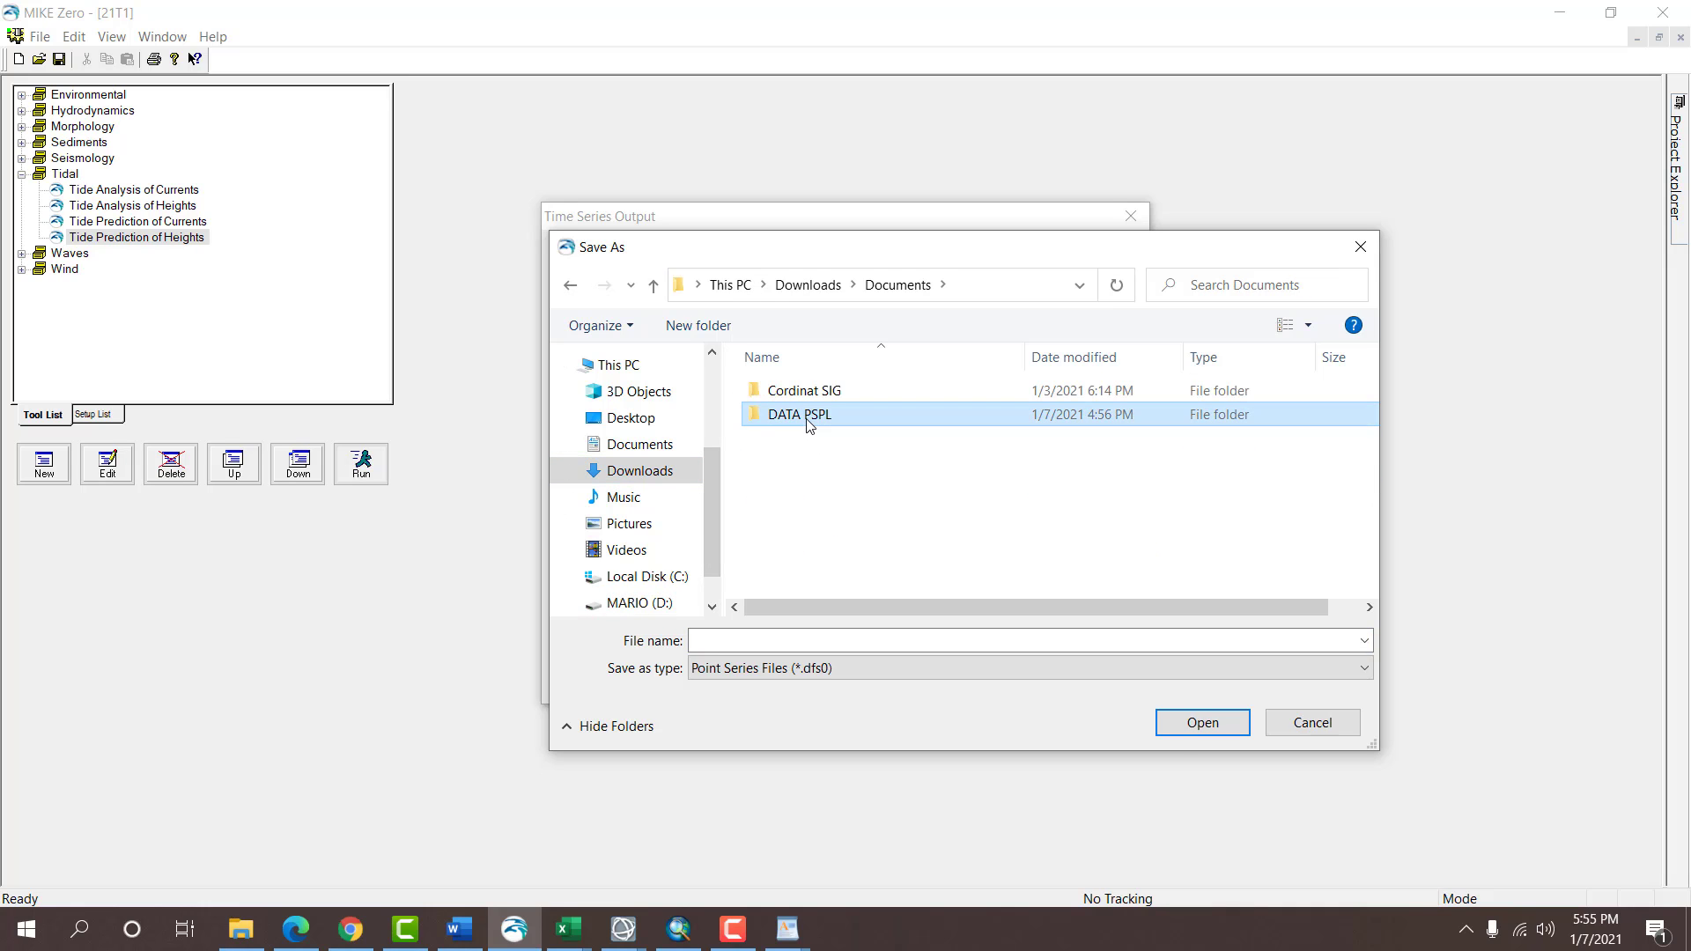
pyautogui.doubleClick(806, 415)
pyautogui.doubleClick(843, 486)
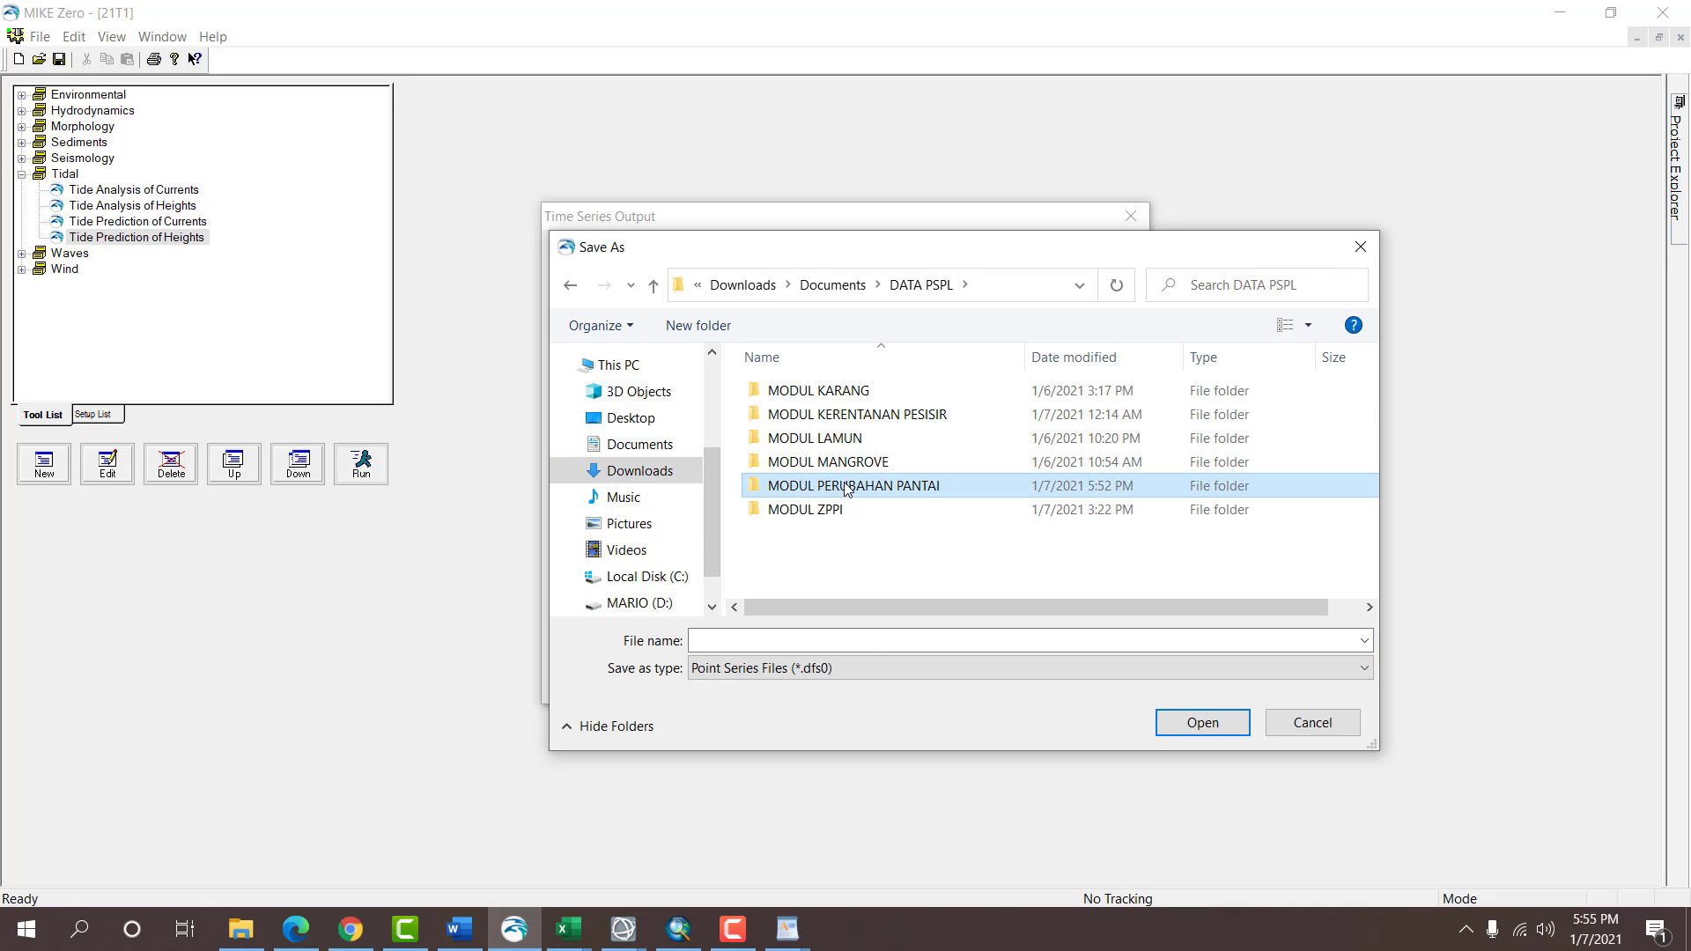
pyautogui.click(869, 649)
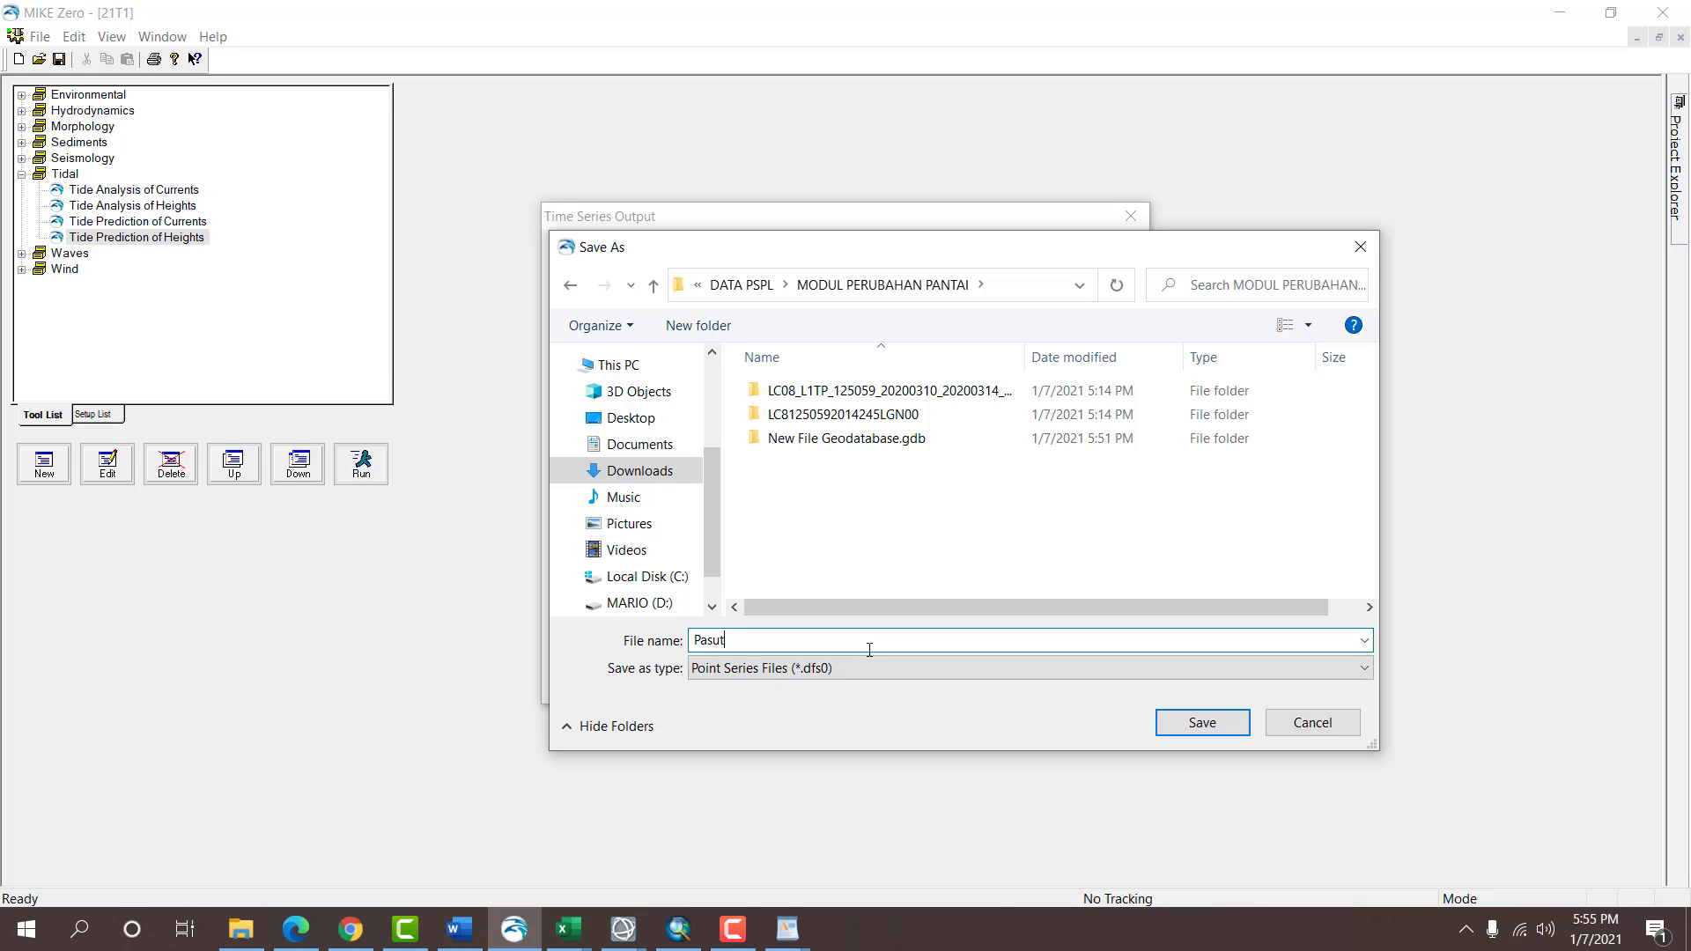
pyautogui.press('Return')
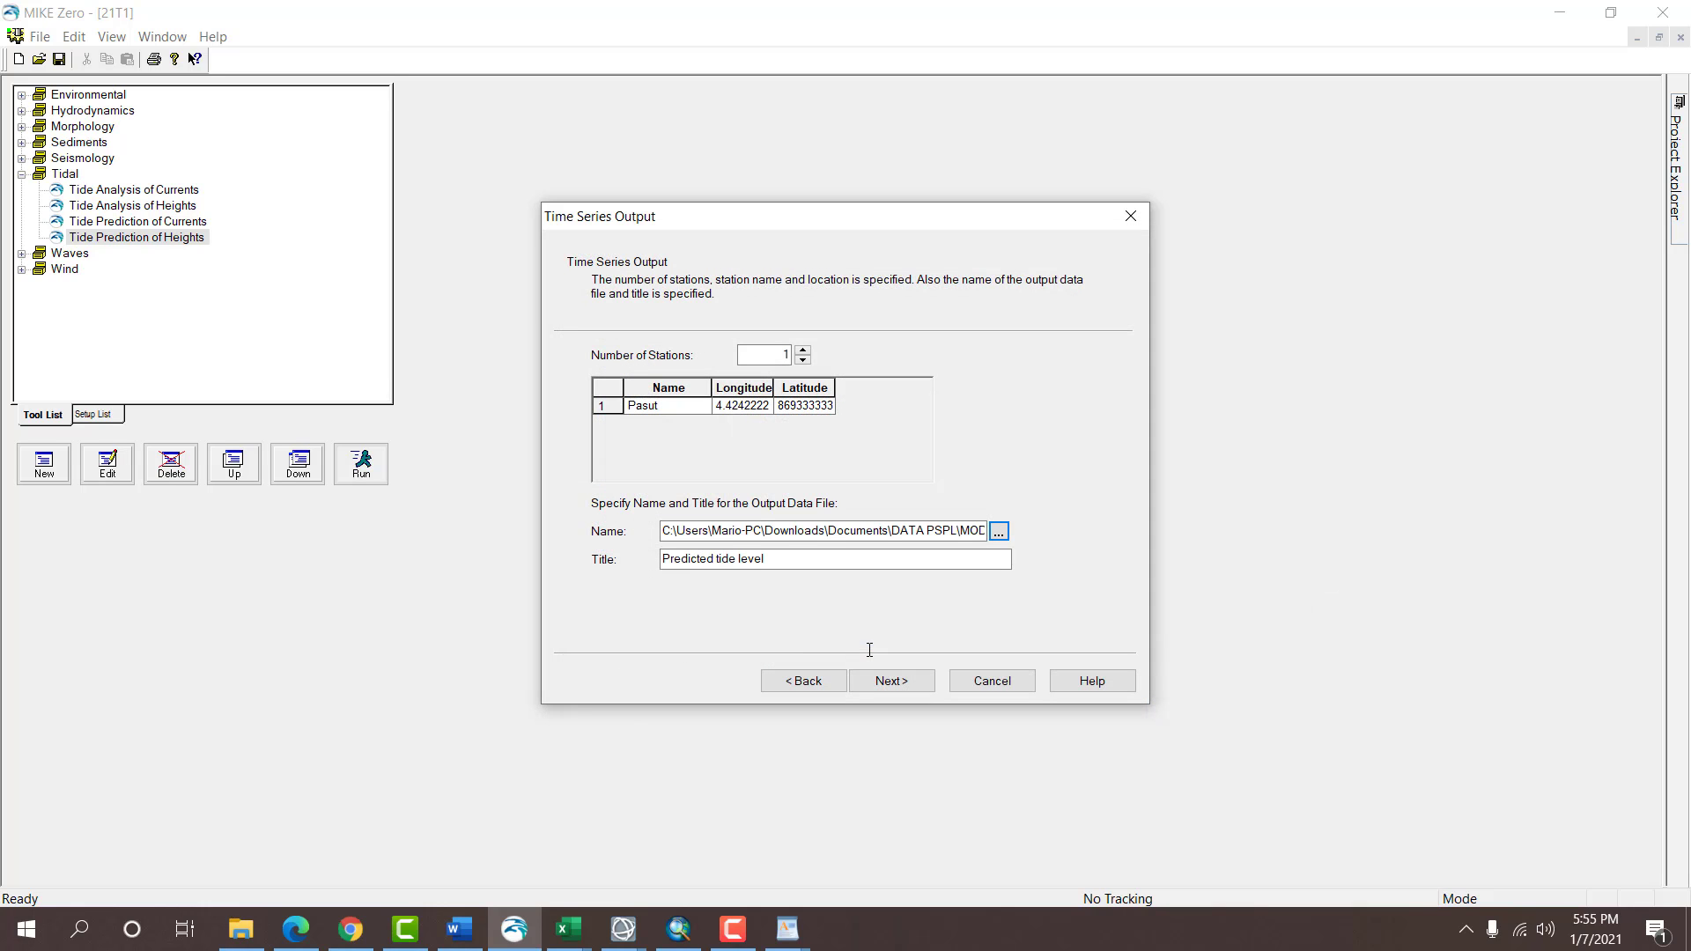
pyautogui.click(890, 681)
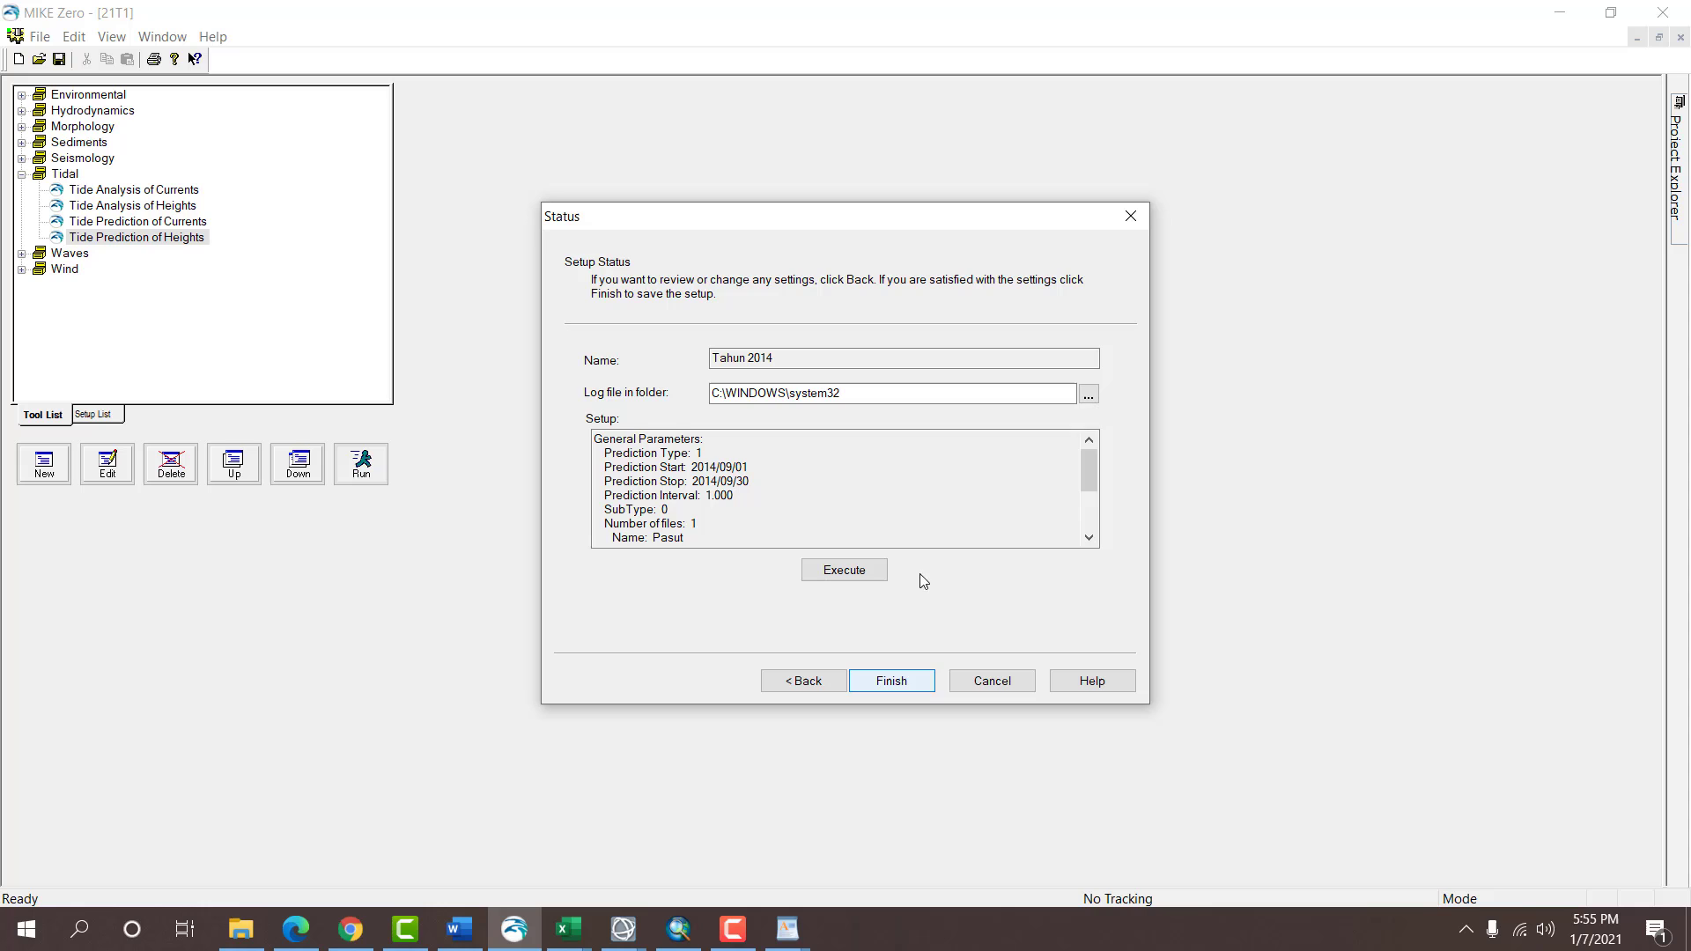
# Set the log file location to the MODUL PERUBAHAN PANTAI folder under DATA PSPL.
pyautogui.click(1086, 393)
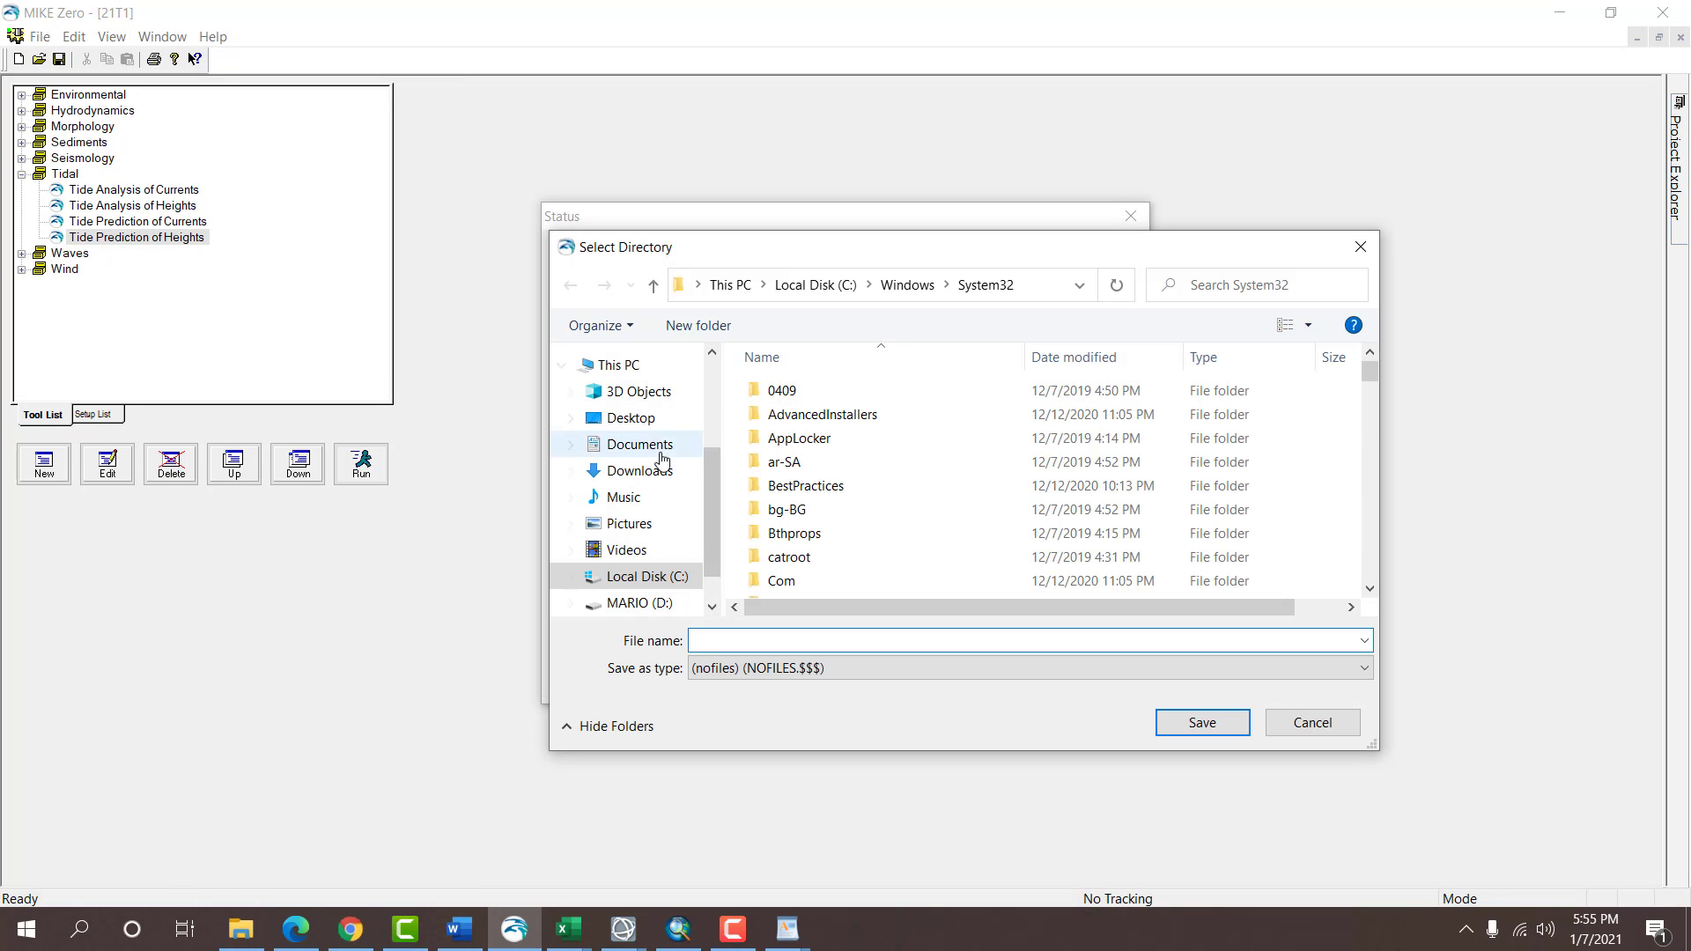
pyautogui.click(659, 470)
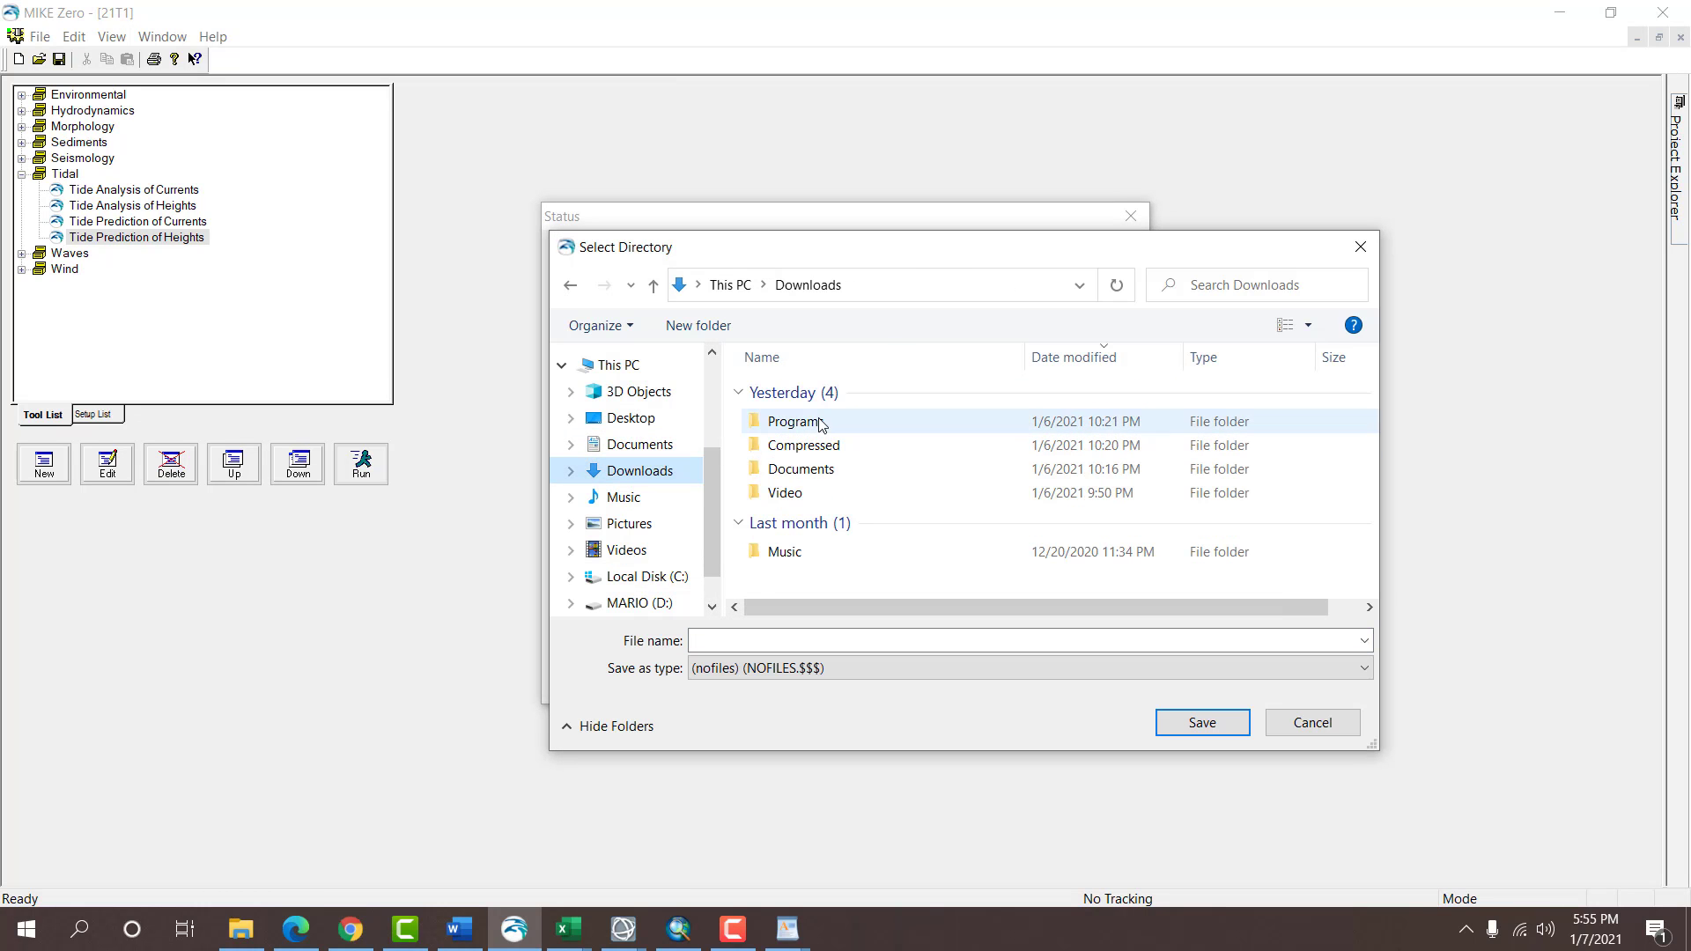
pyautogui.doubleClick(806, 465)
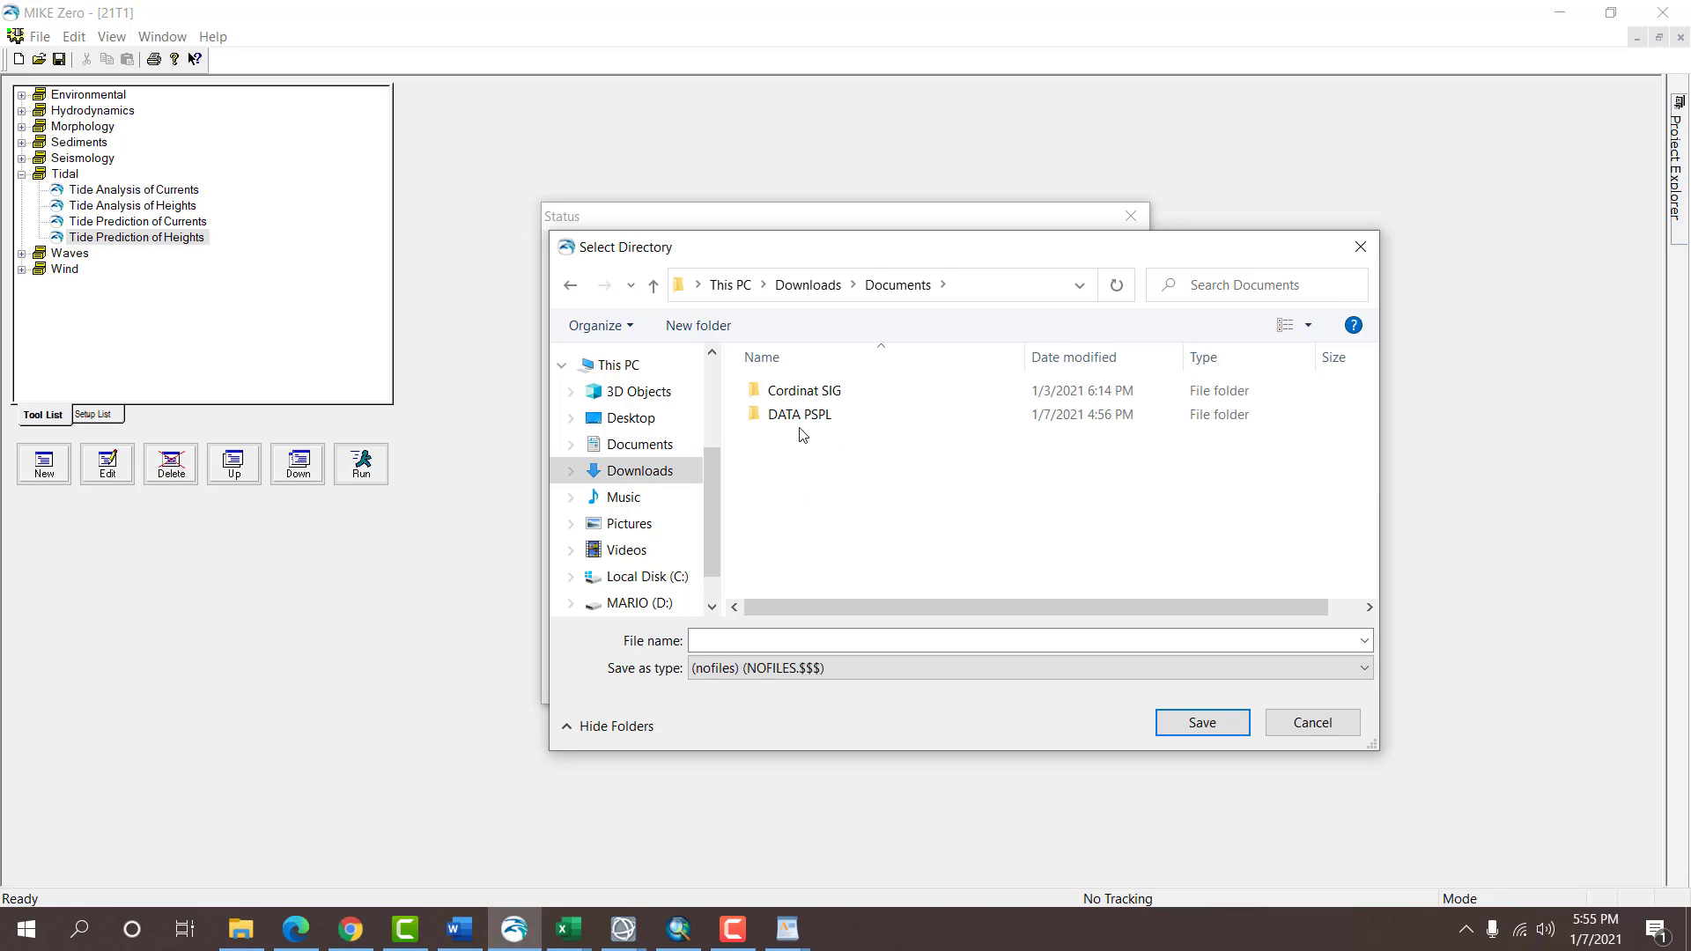
pyautogui.doubleClick(800, 420)
pyautogui.doubleClick(832, 485)
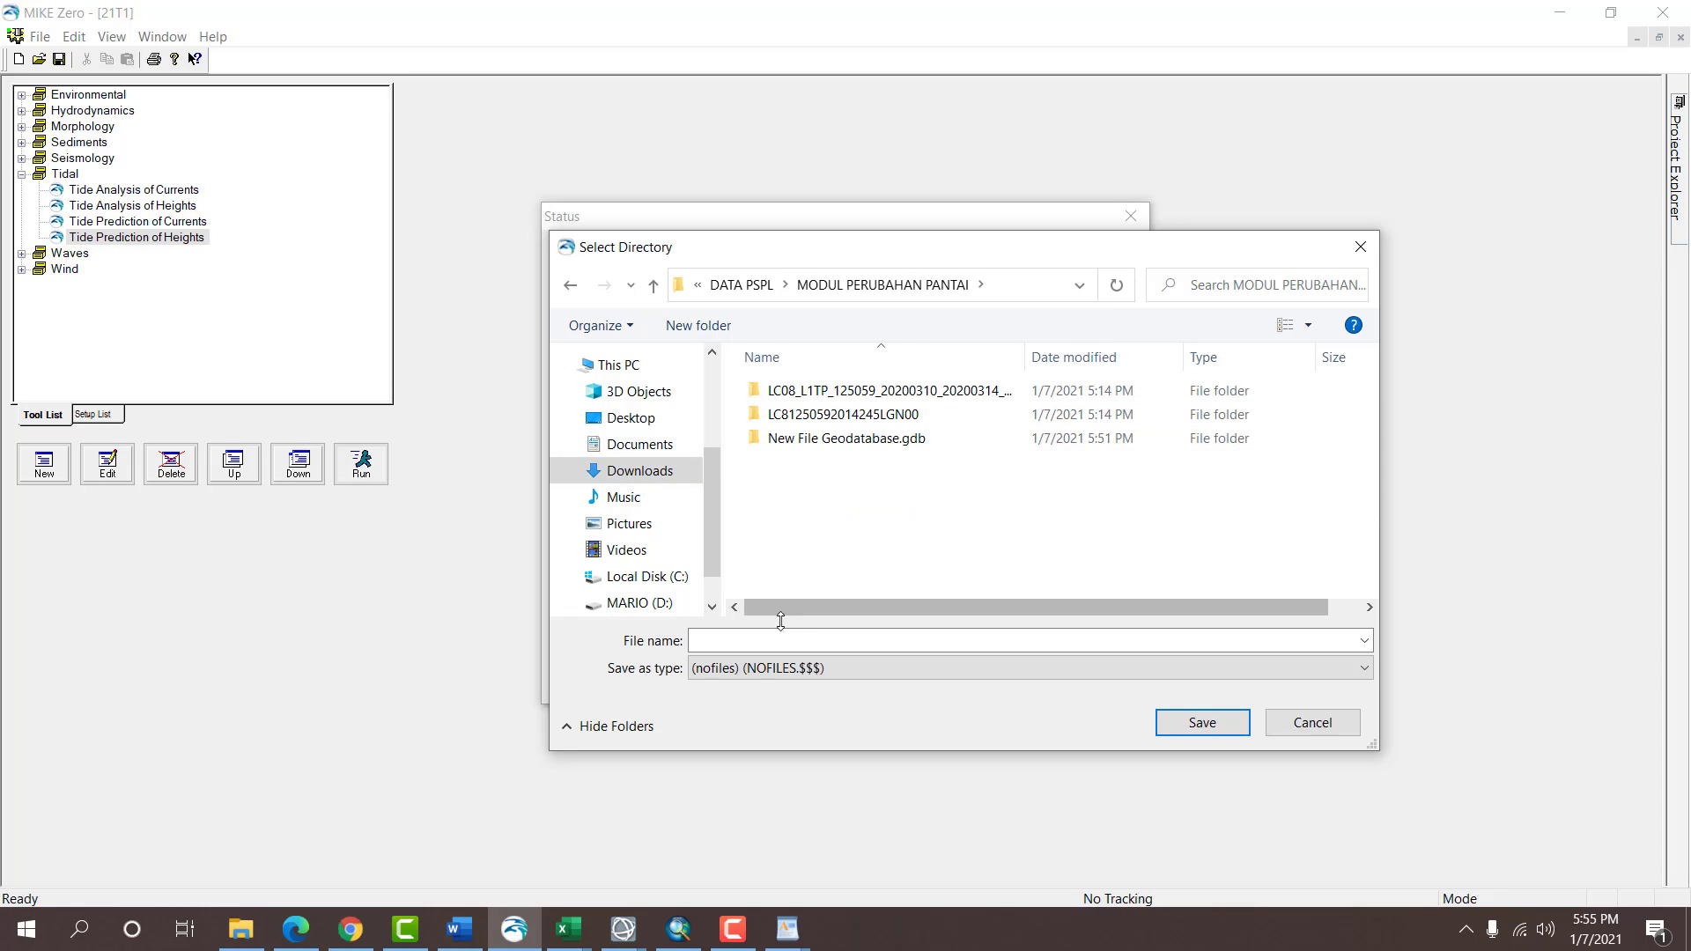
pyautogui.click(783, 638)
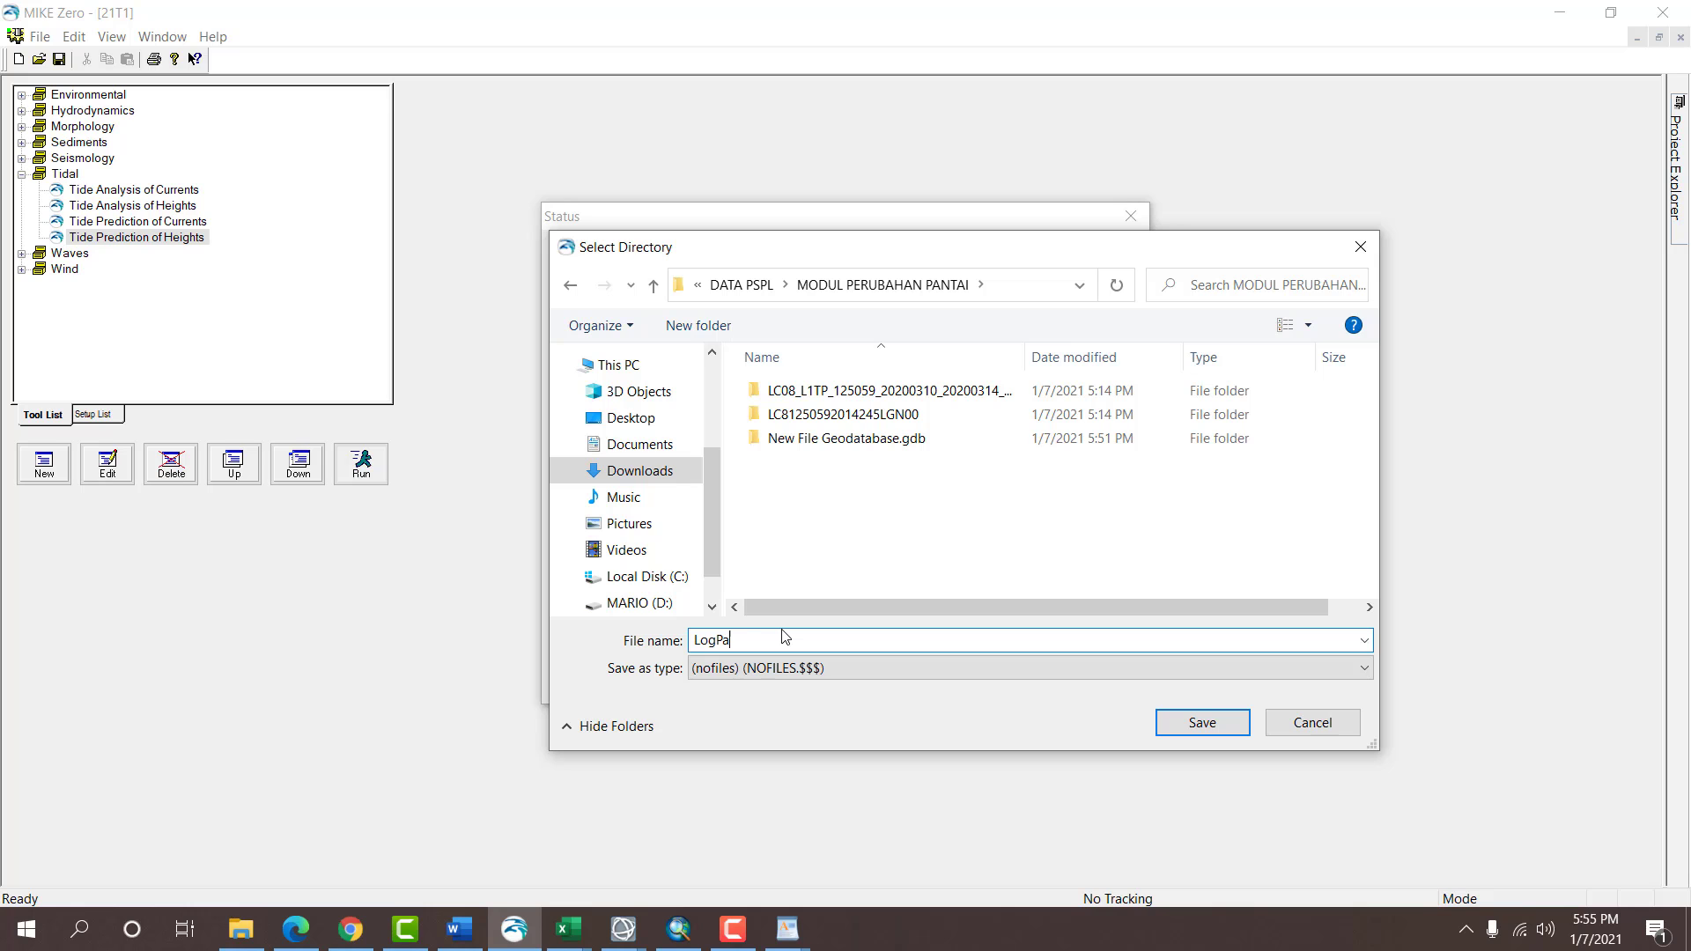
pyautogui.press('Return')
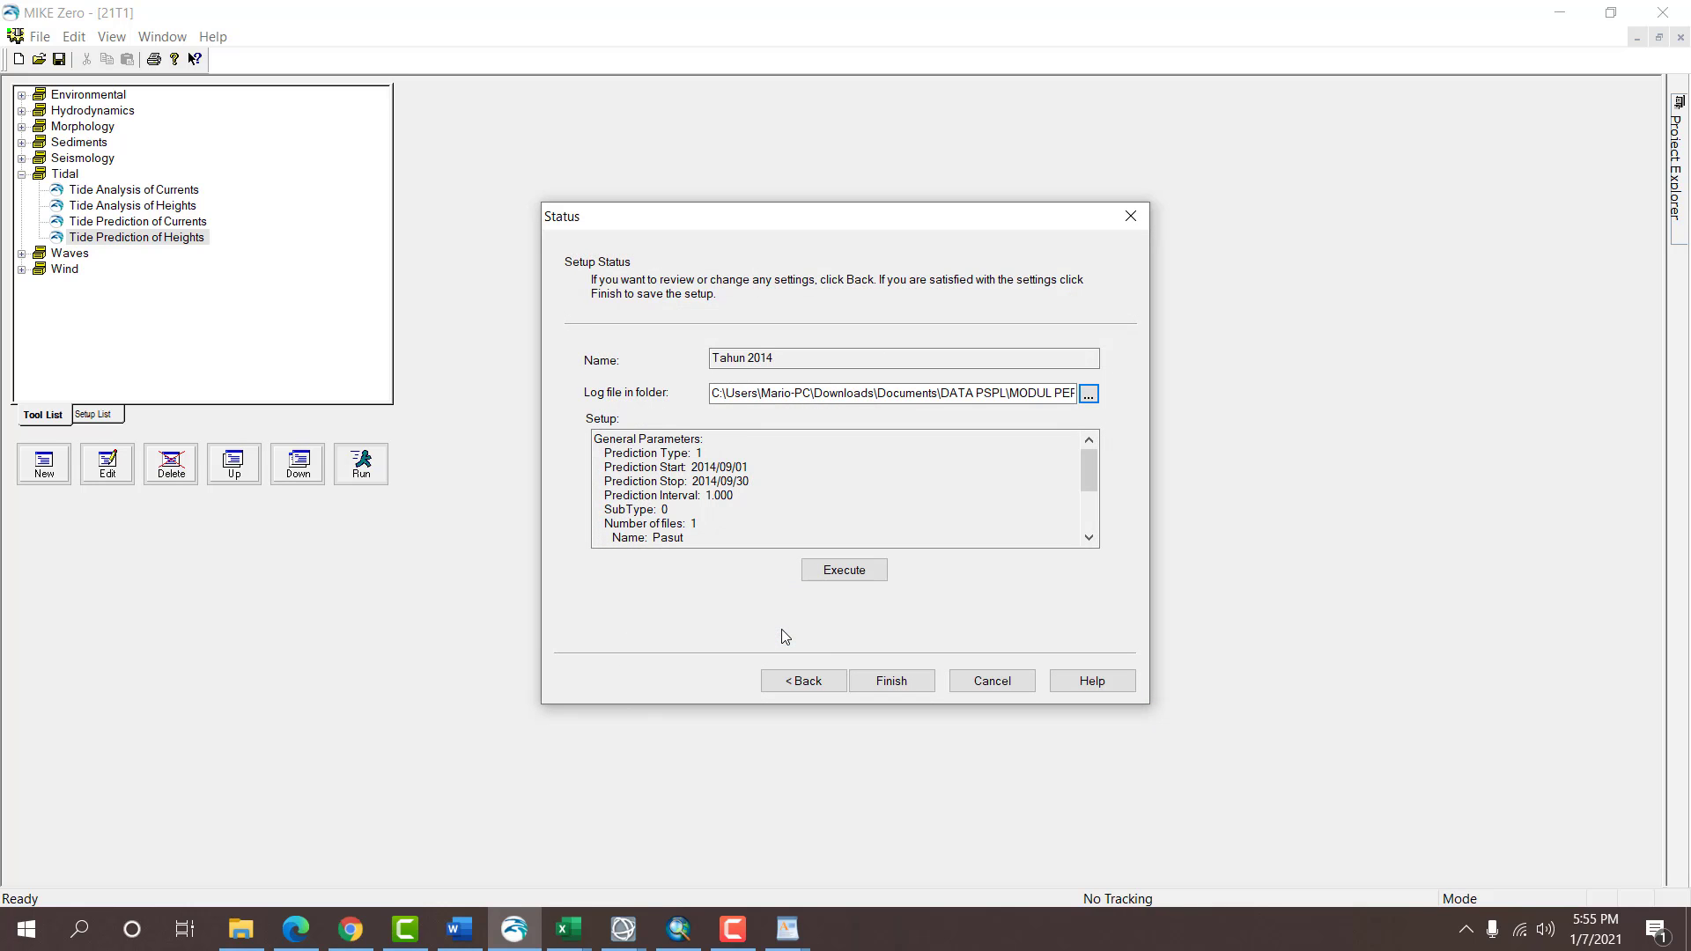
# Execute the Tahun 2014 tide prediction, close the generated time series plot and finish the setup.
pyautogui.click(829, 576)
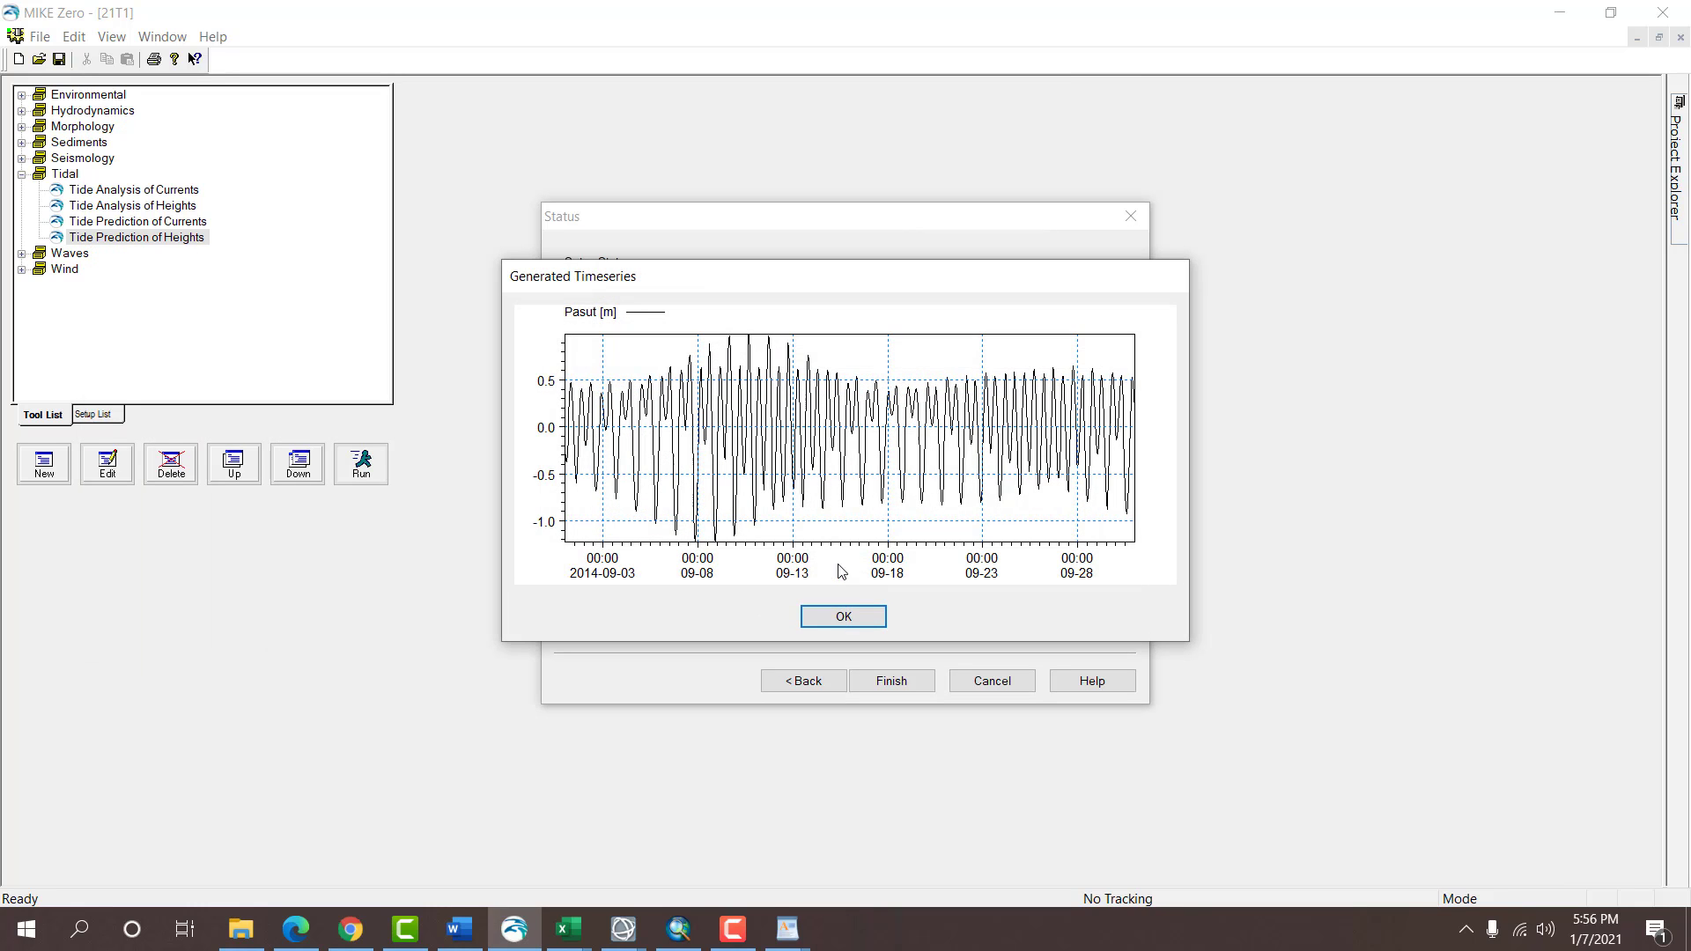
pyautogui.click(859, 615)
pyautogui.click(914, 681)
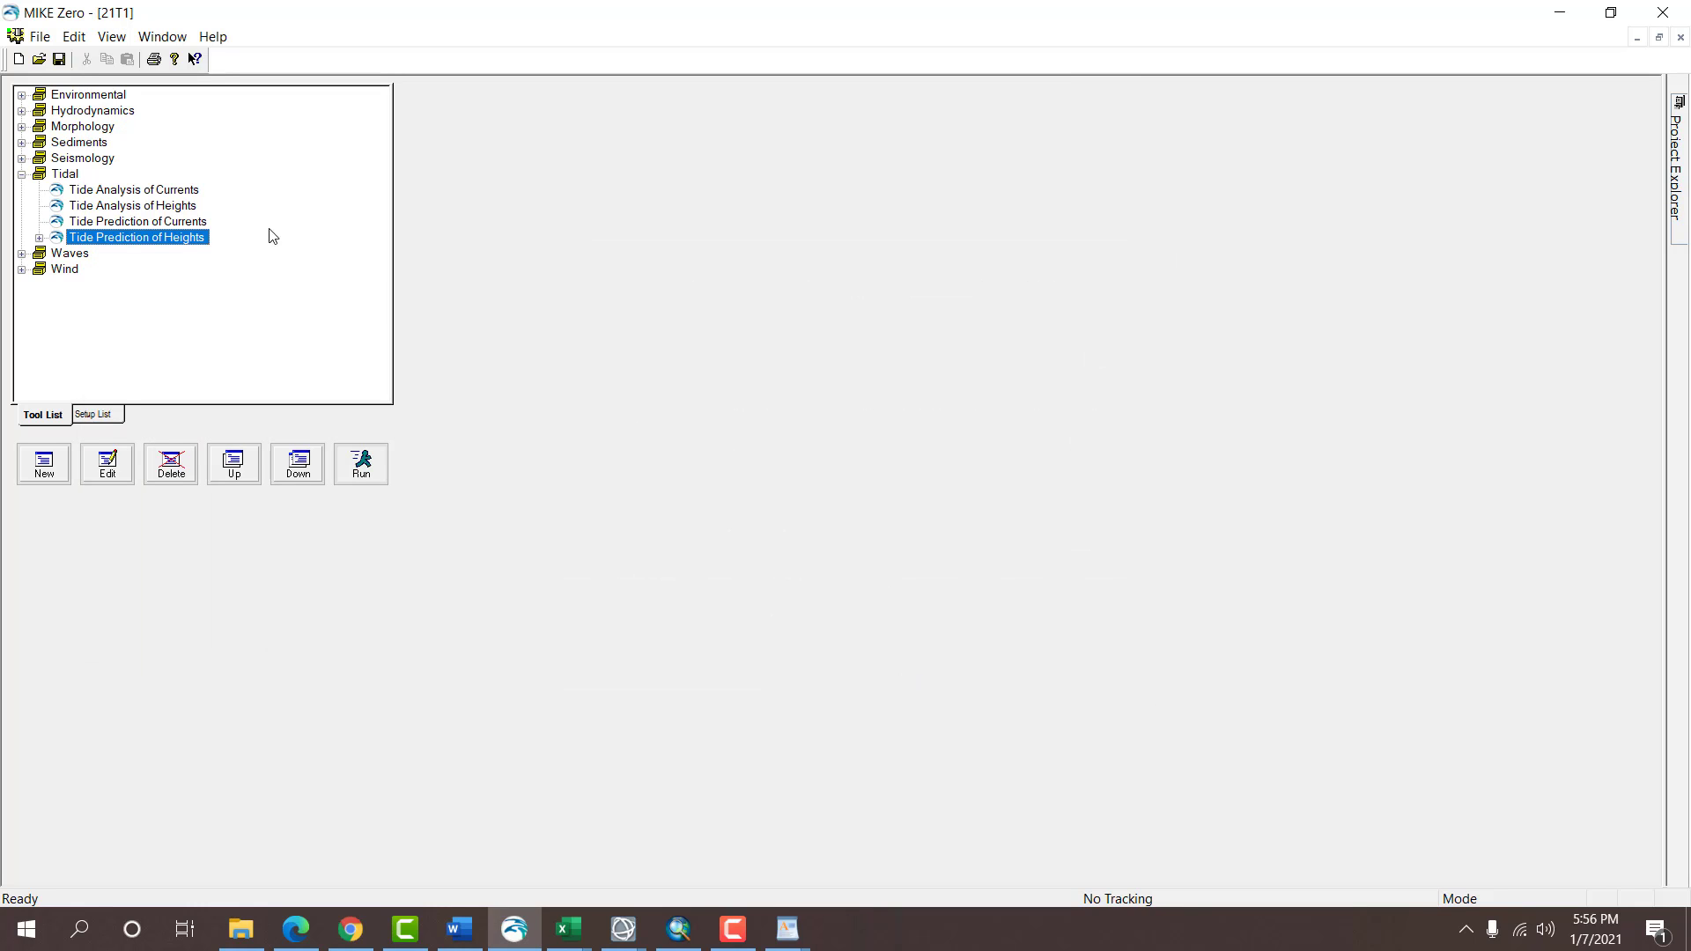
# Create another Tide Prediction of Heights setup named Pasut 2020, based on global tide model data, and continue to the general parameters.
pyautogui.doubleClick(141, 238)
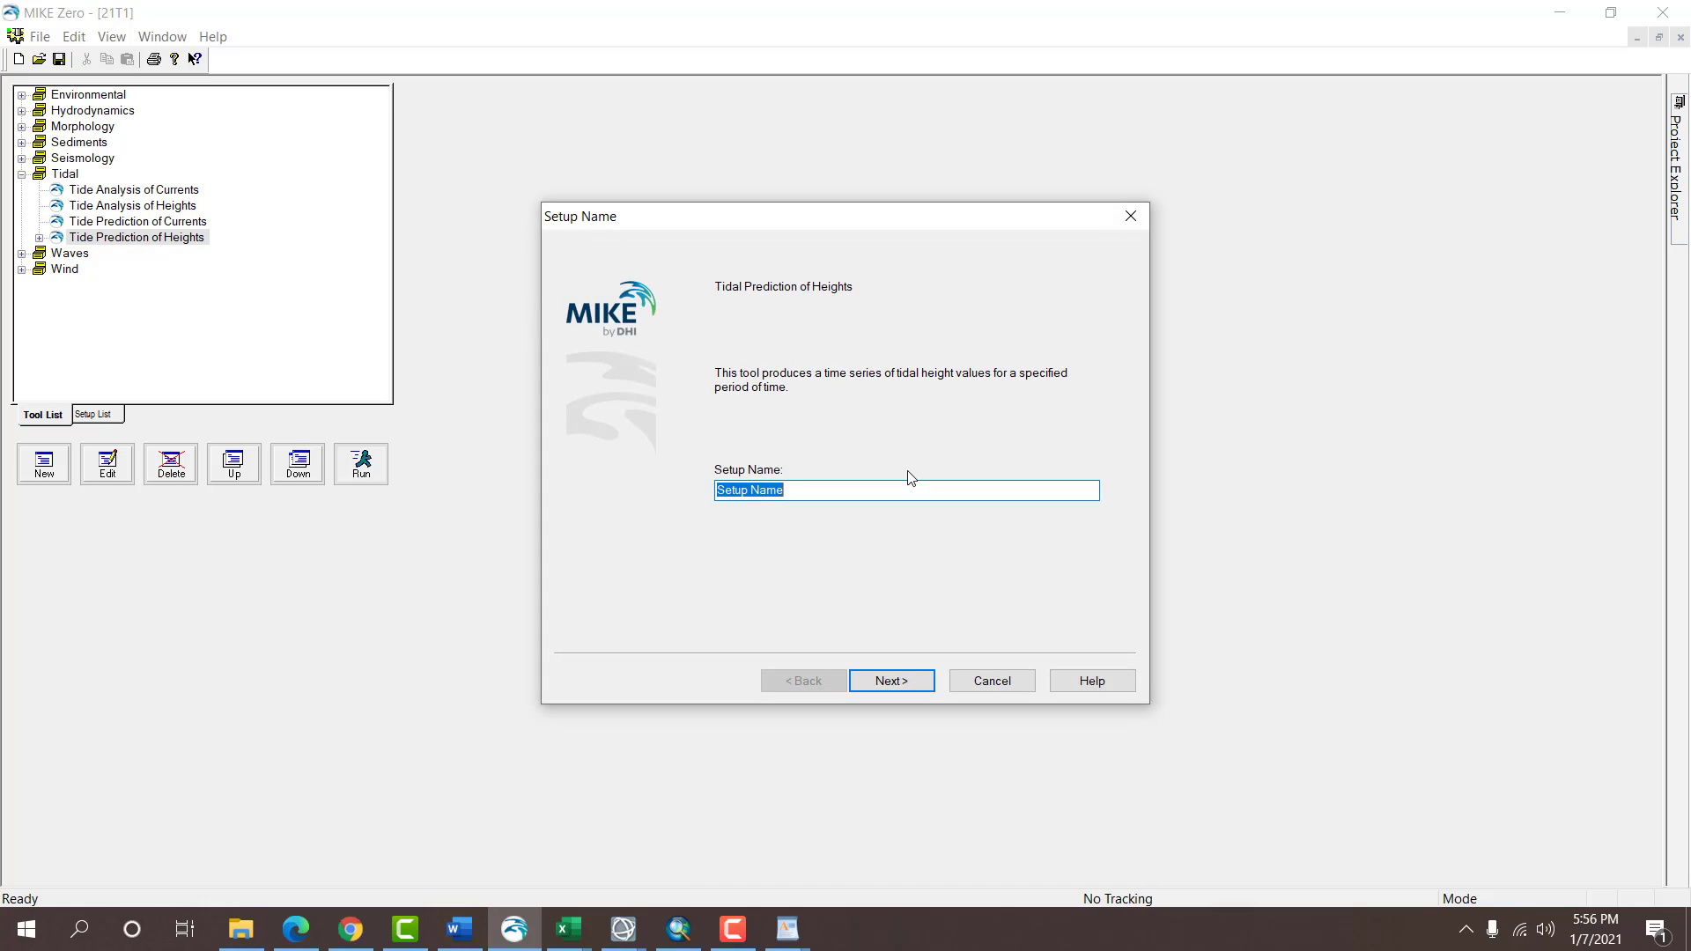
pyautogui.write('Pasut 2020')
pyautogui.press('Return')
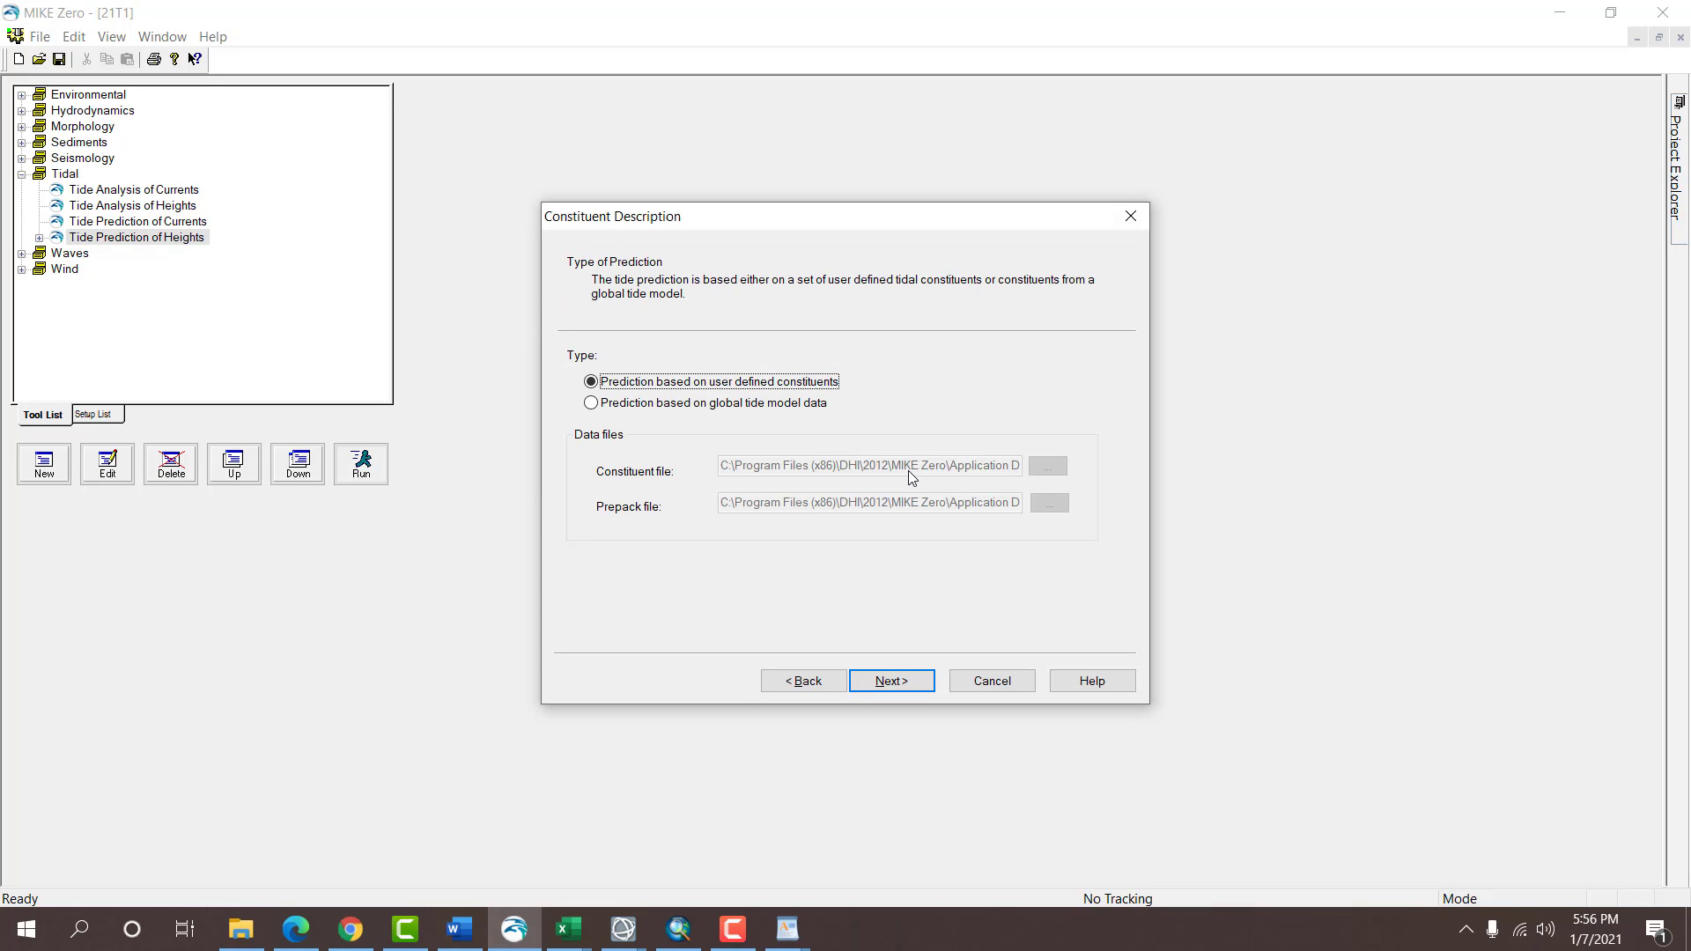
pyautogui.click(797, 402)
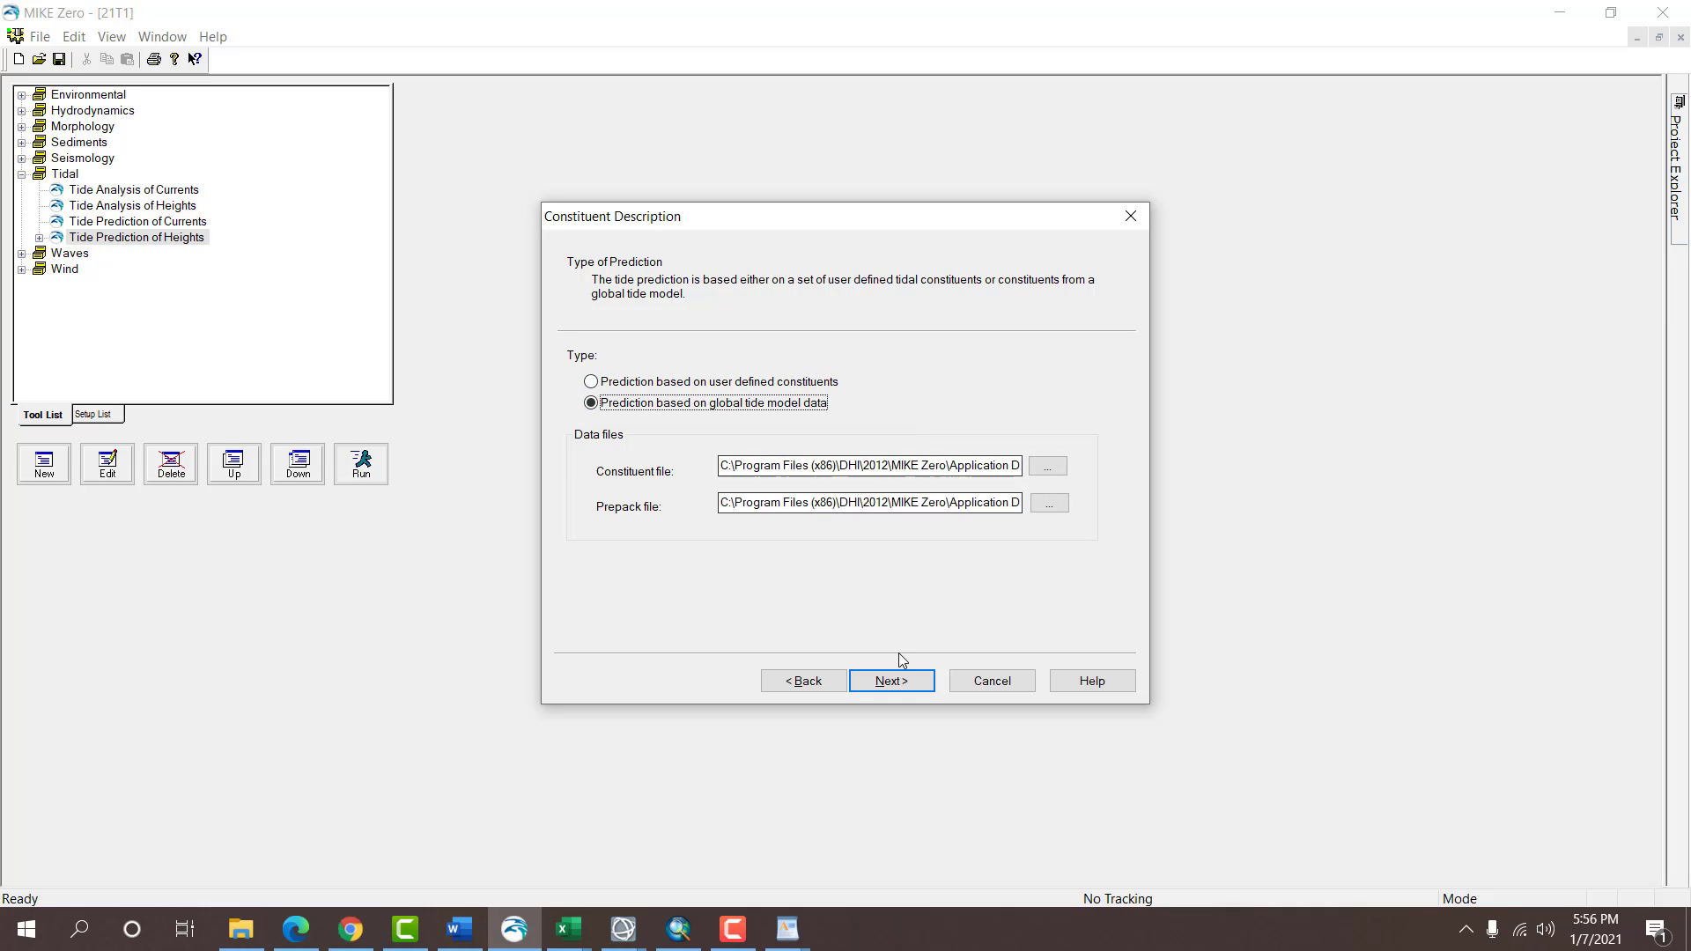
pyautogui.click(897, 680)
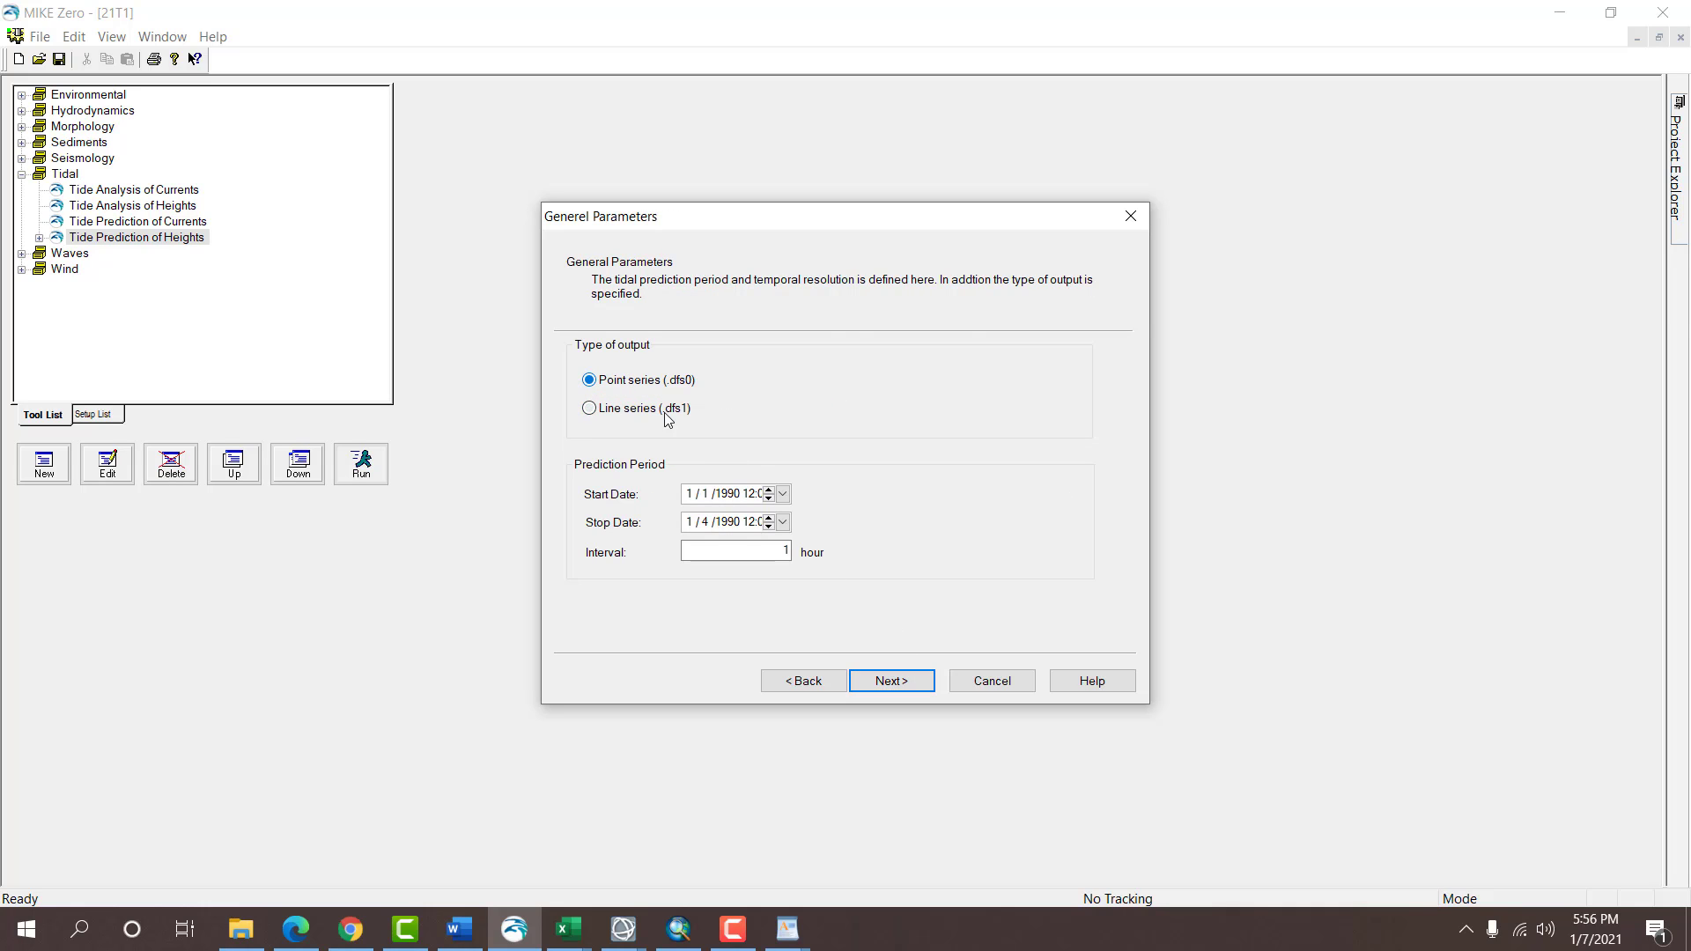
# Check the acquisition date in LC08_L1TP_125059_20200310_20200314_01_T1_MTL.txt in WordPad, then return to the tide setup.
pyautogui.click(802, 929)
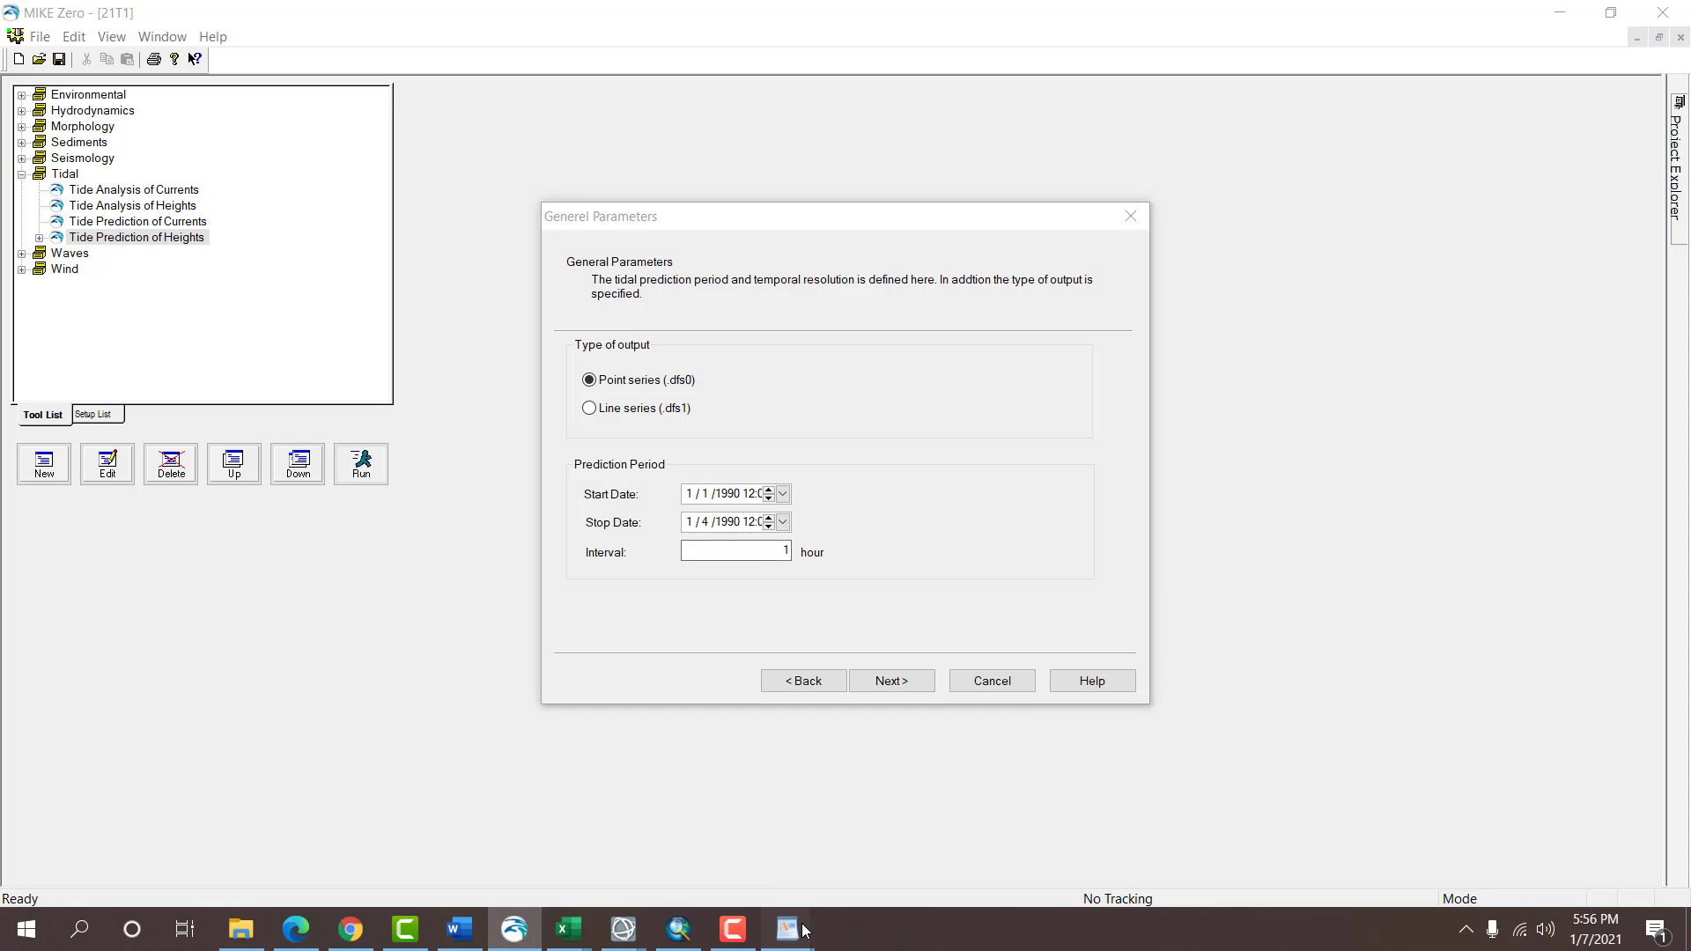
pyautogui.click(895, 868)
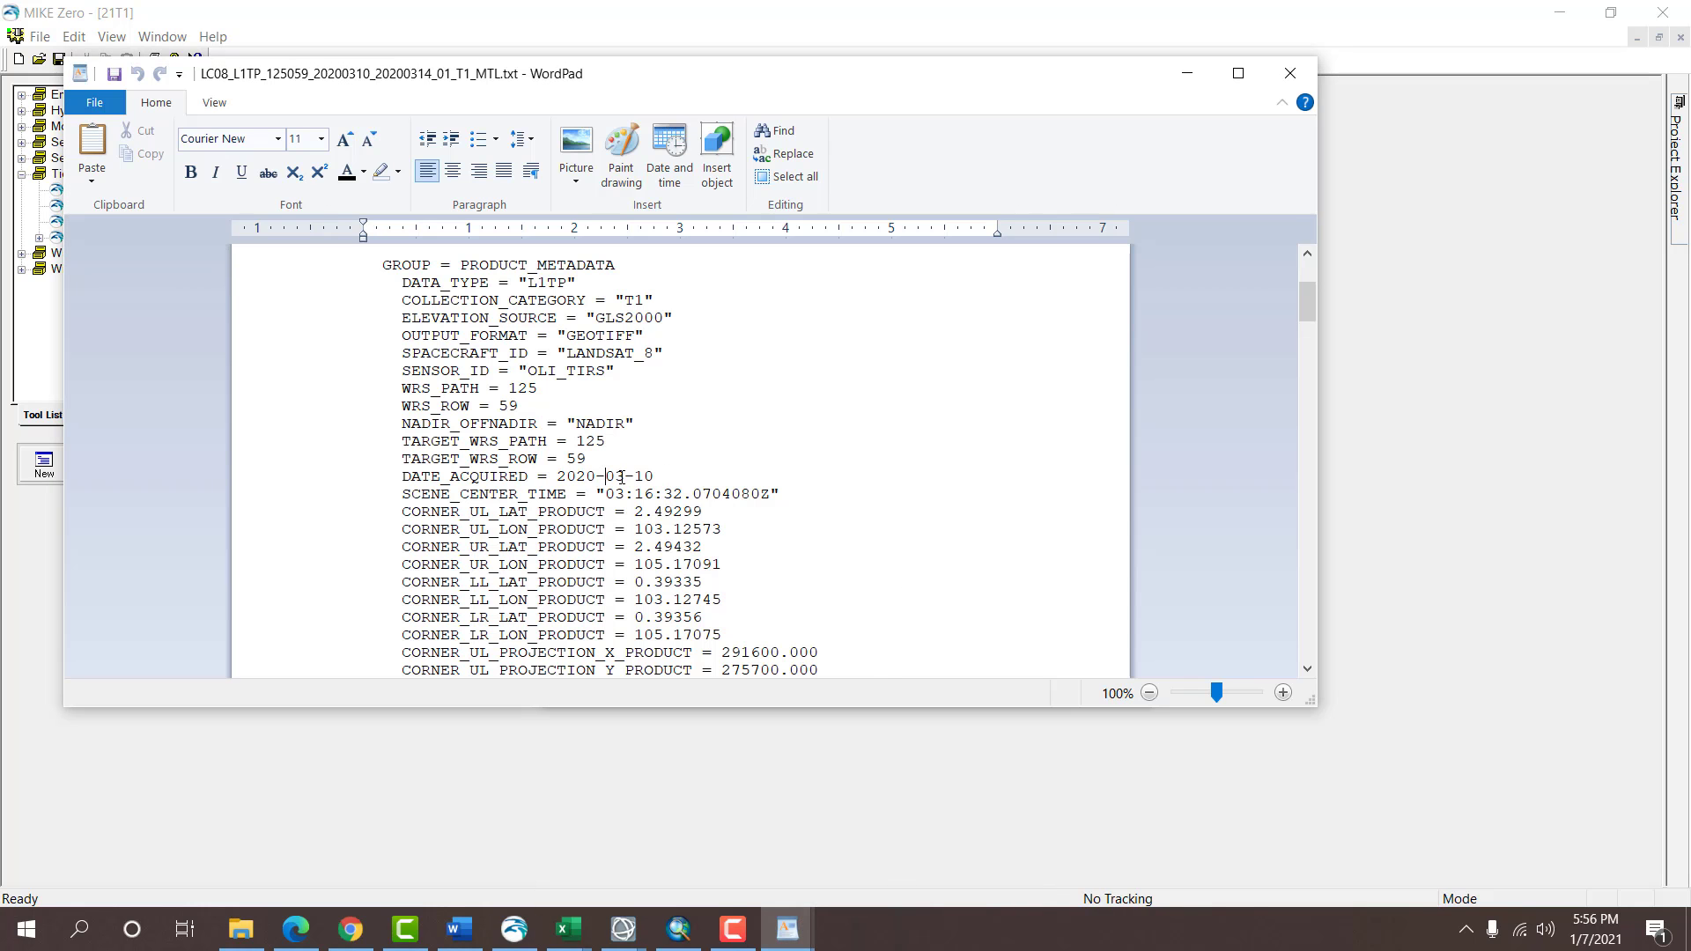
pyautogui.hotkey('alt', 'Tab')
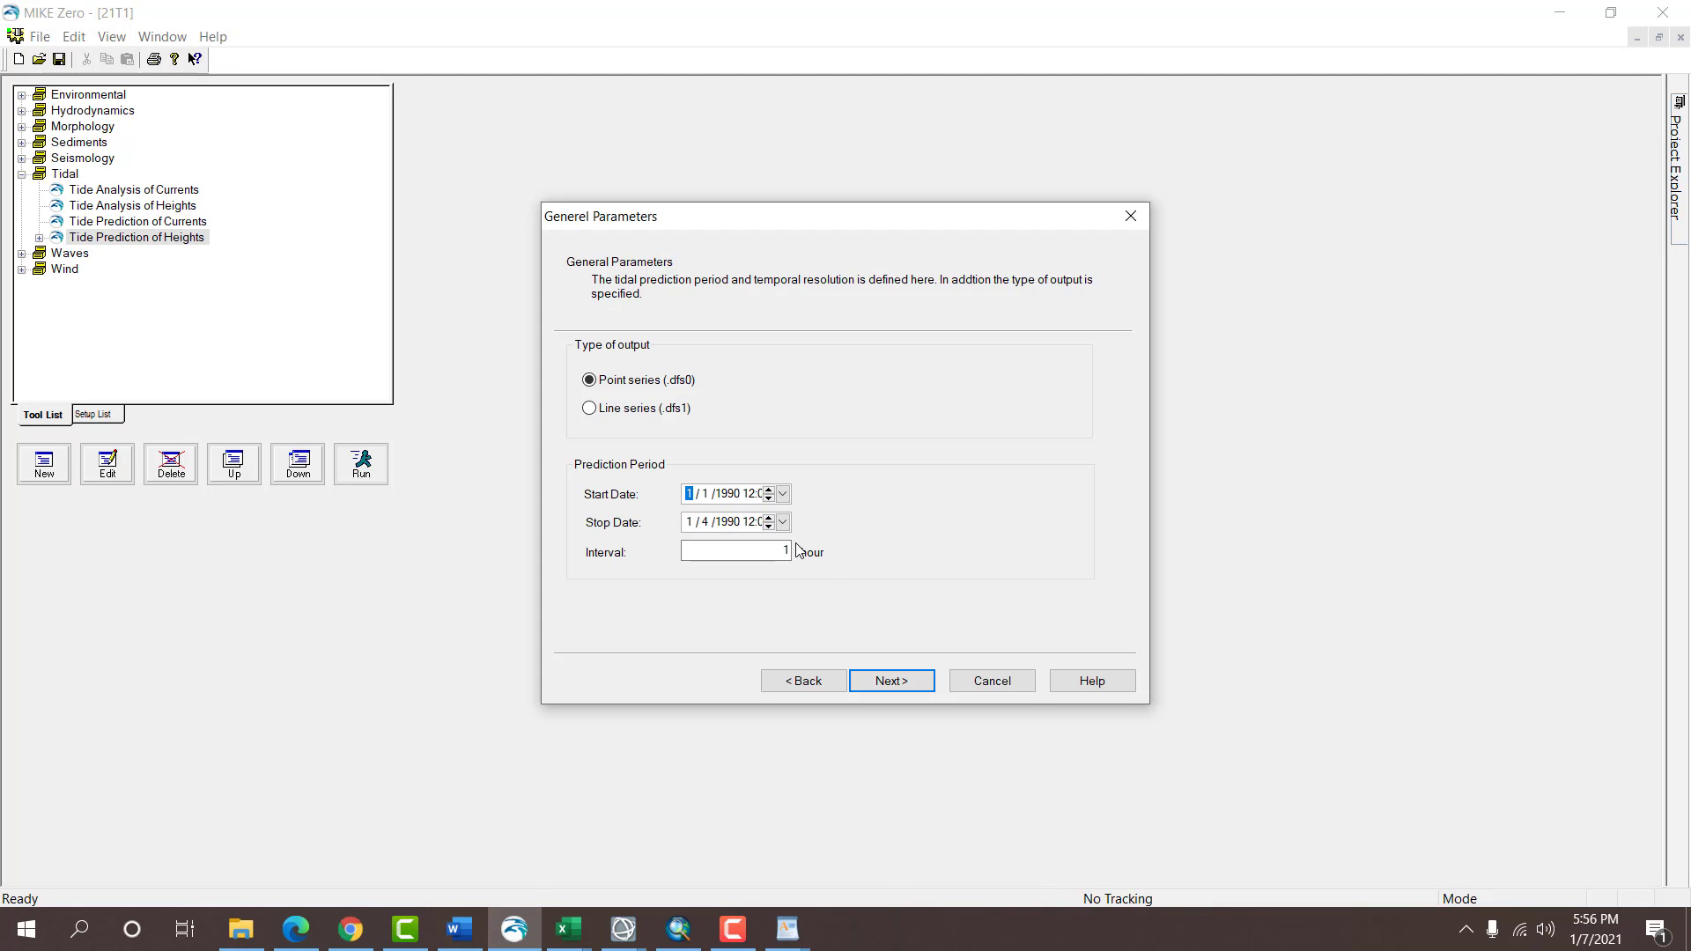
# Set the prediction period to March 2020 with the stop date on day 31, then continue to the time series output.
pyautogui.click(727, 494)
pyautogui.click(702, 523)
pyautogui.click(692, 526)
pyautogui.write('3')
pyautogui.click(702, 529)
pyautogui.write('31')
pyautogui.click(731, 522)
pyautogui.press('Tab')
pyautogui.press('Return')
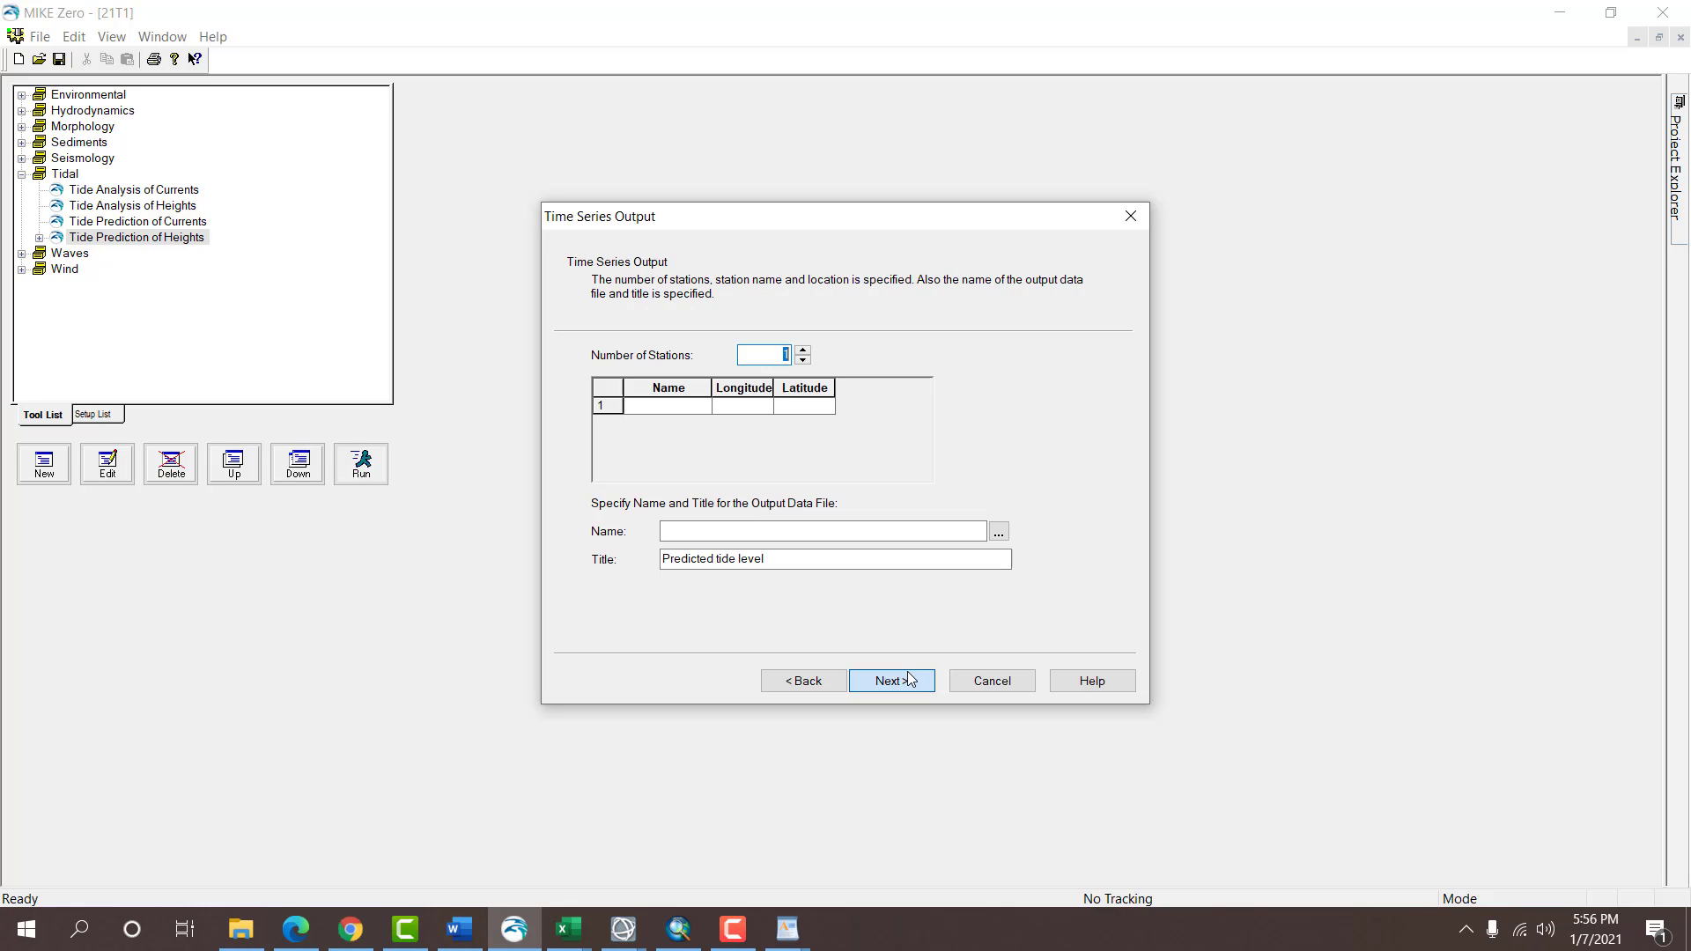
# Name the output station Pasut and fill its longitude with 104.4242222, copied from the Stasiun Pasut row in StasiunKemirigan.xlsx.
pyautogui.write('Pasut')
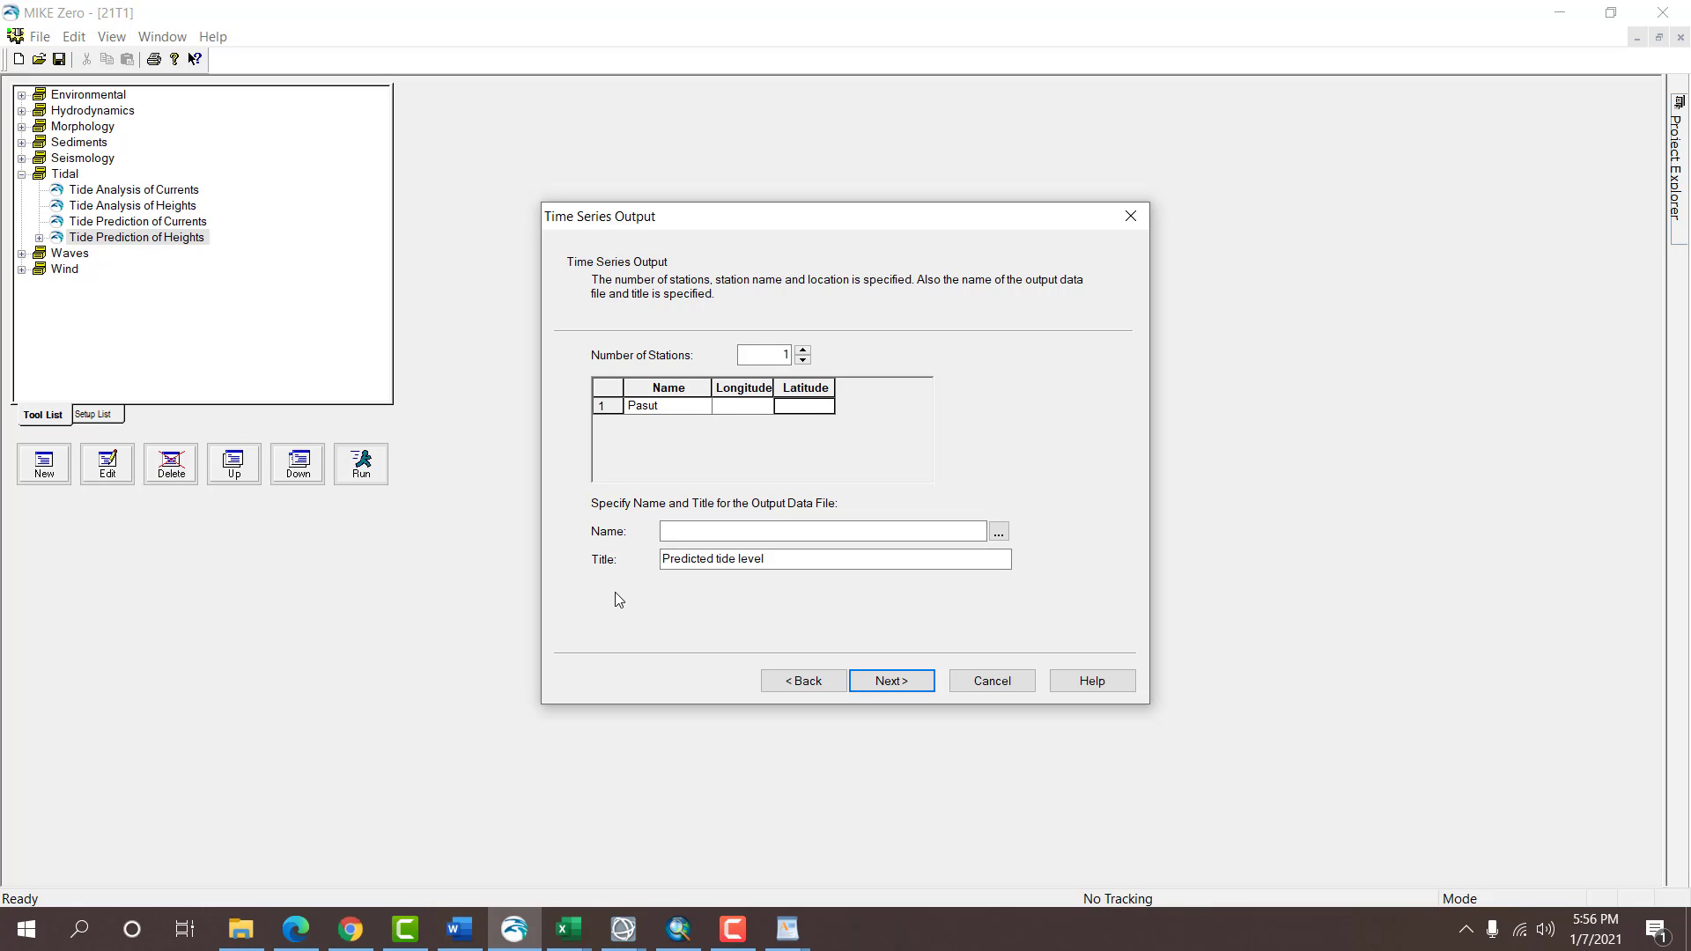
pyautogui.click(568, 928)
pyautogui.click(212, 836)
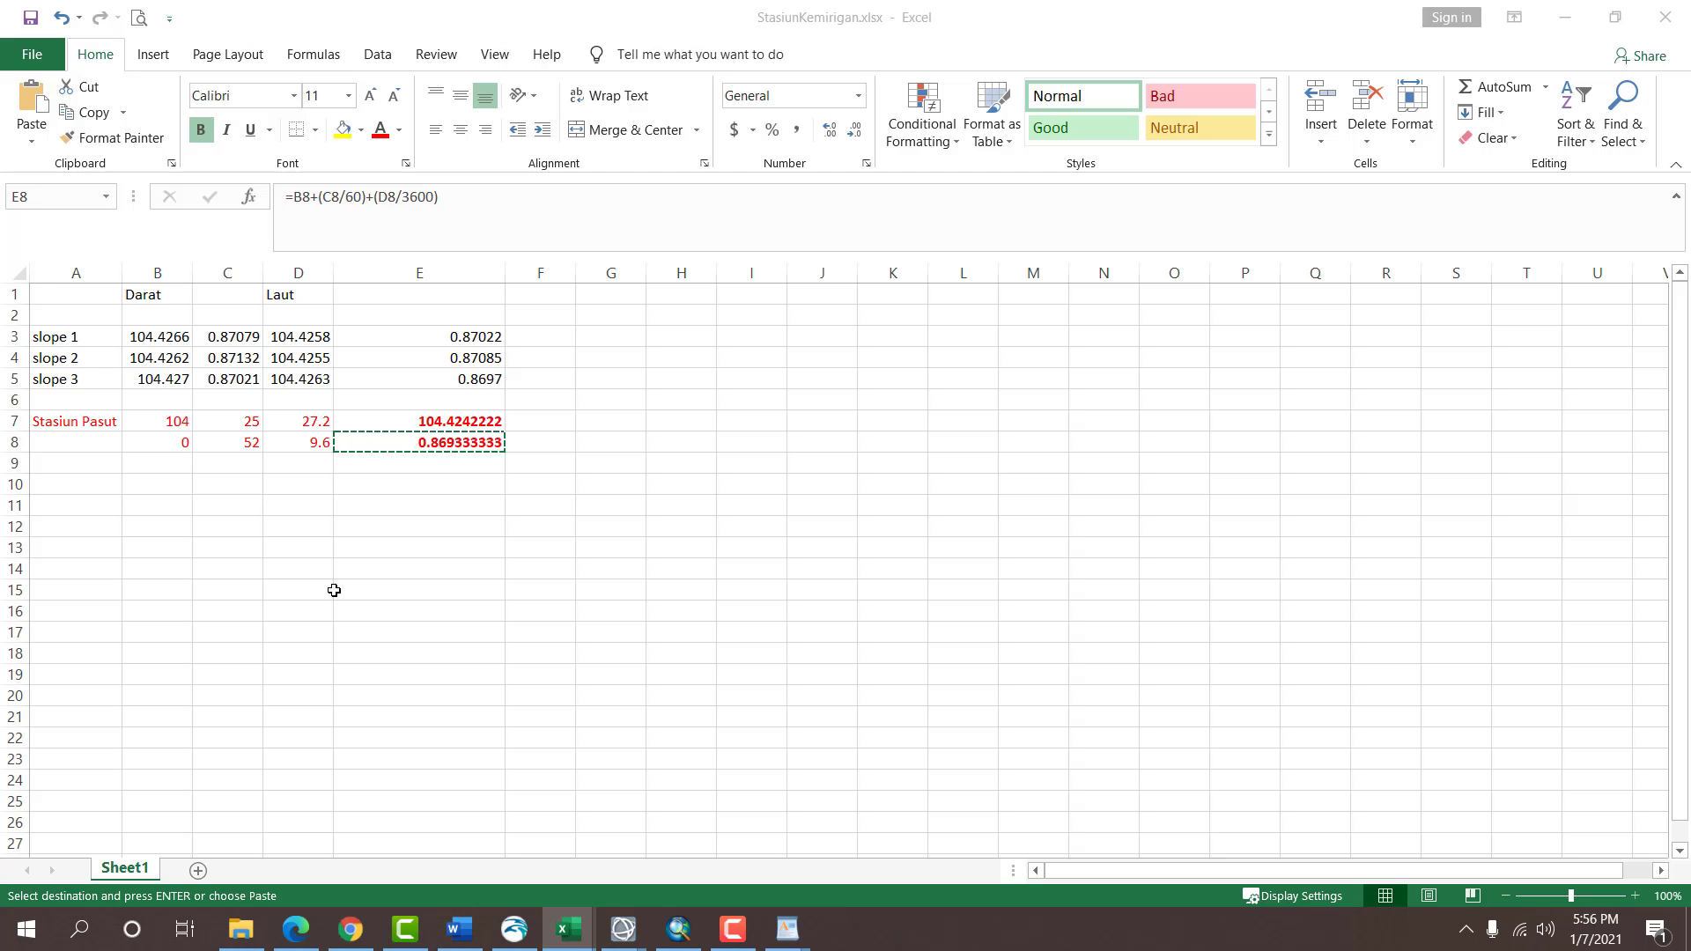
pyautogui.click(408, 421)
pyautogui.hotkey('ctrl', 'c')
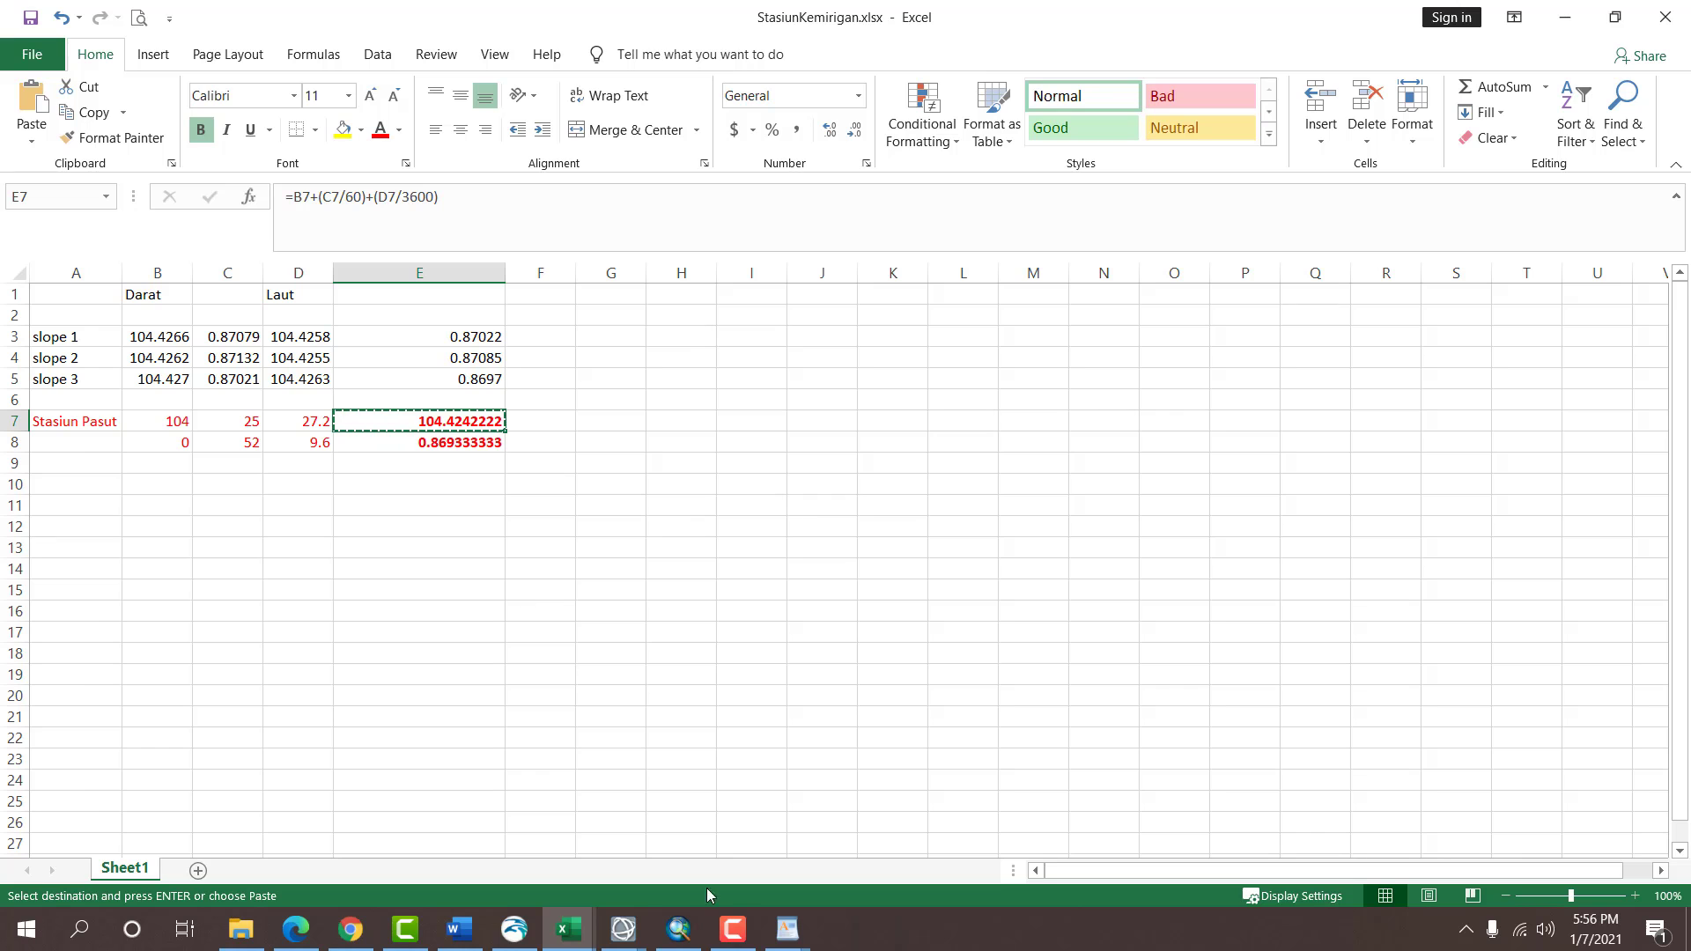
pyautogui.moveTo(787, 928)
pyautogui.click(869, 779)
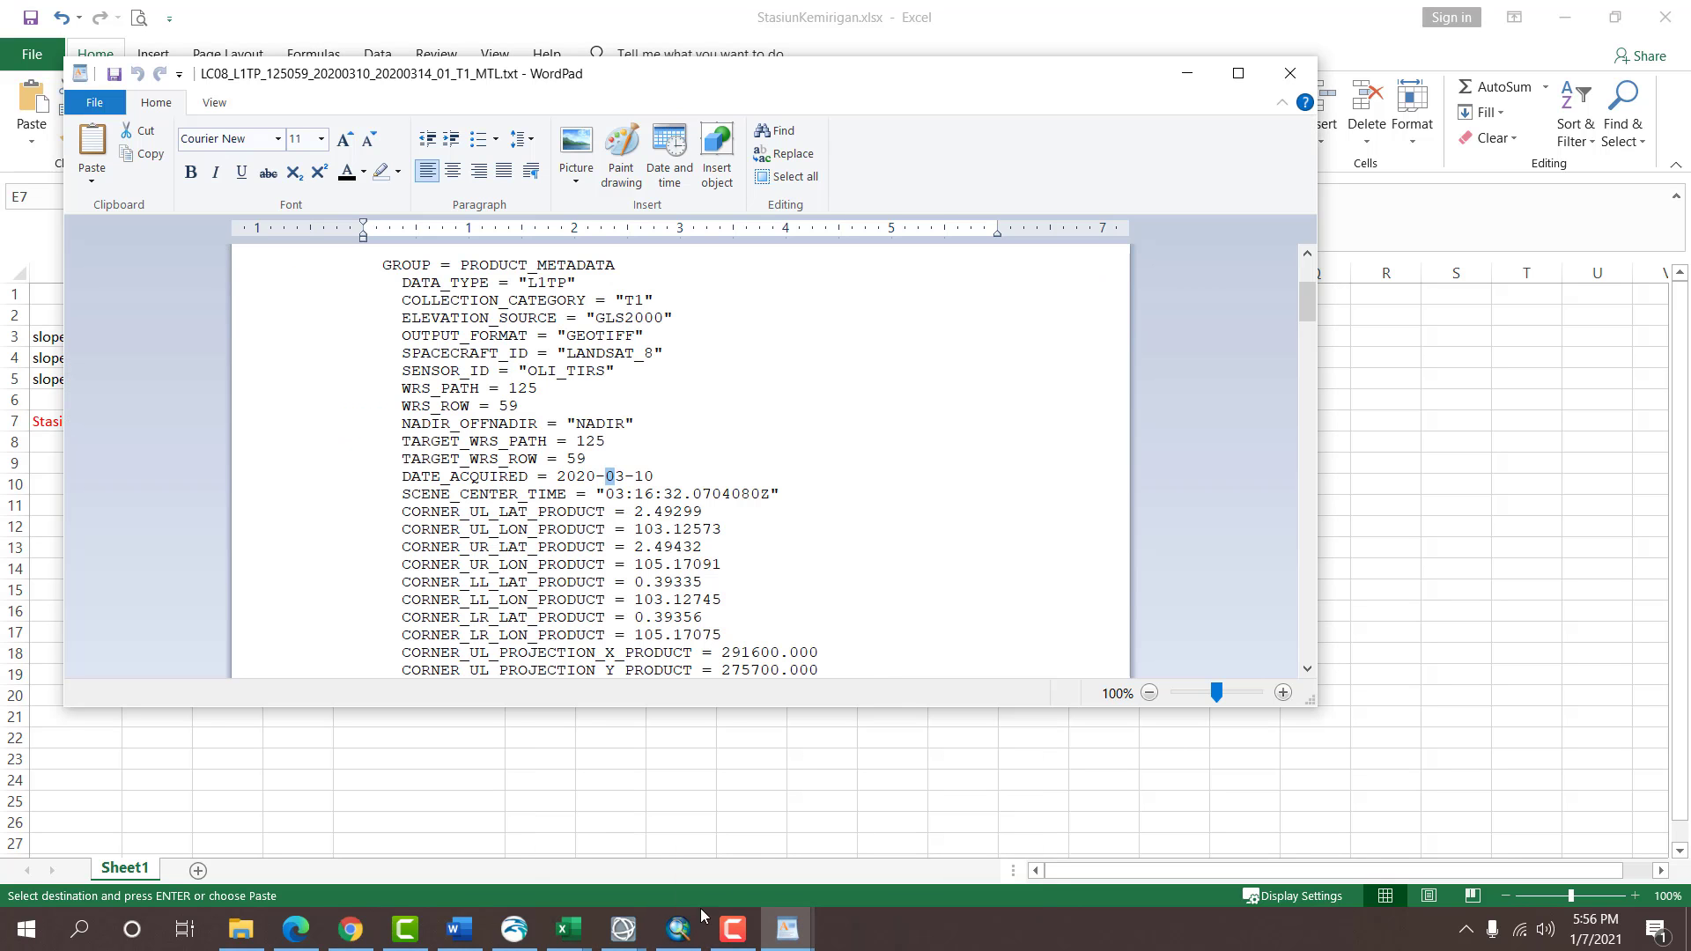
pyautogui.click(515, 928)
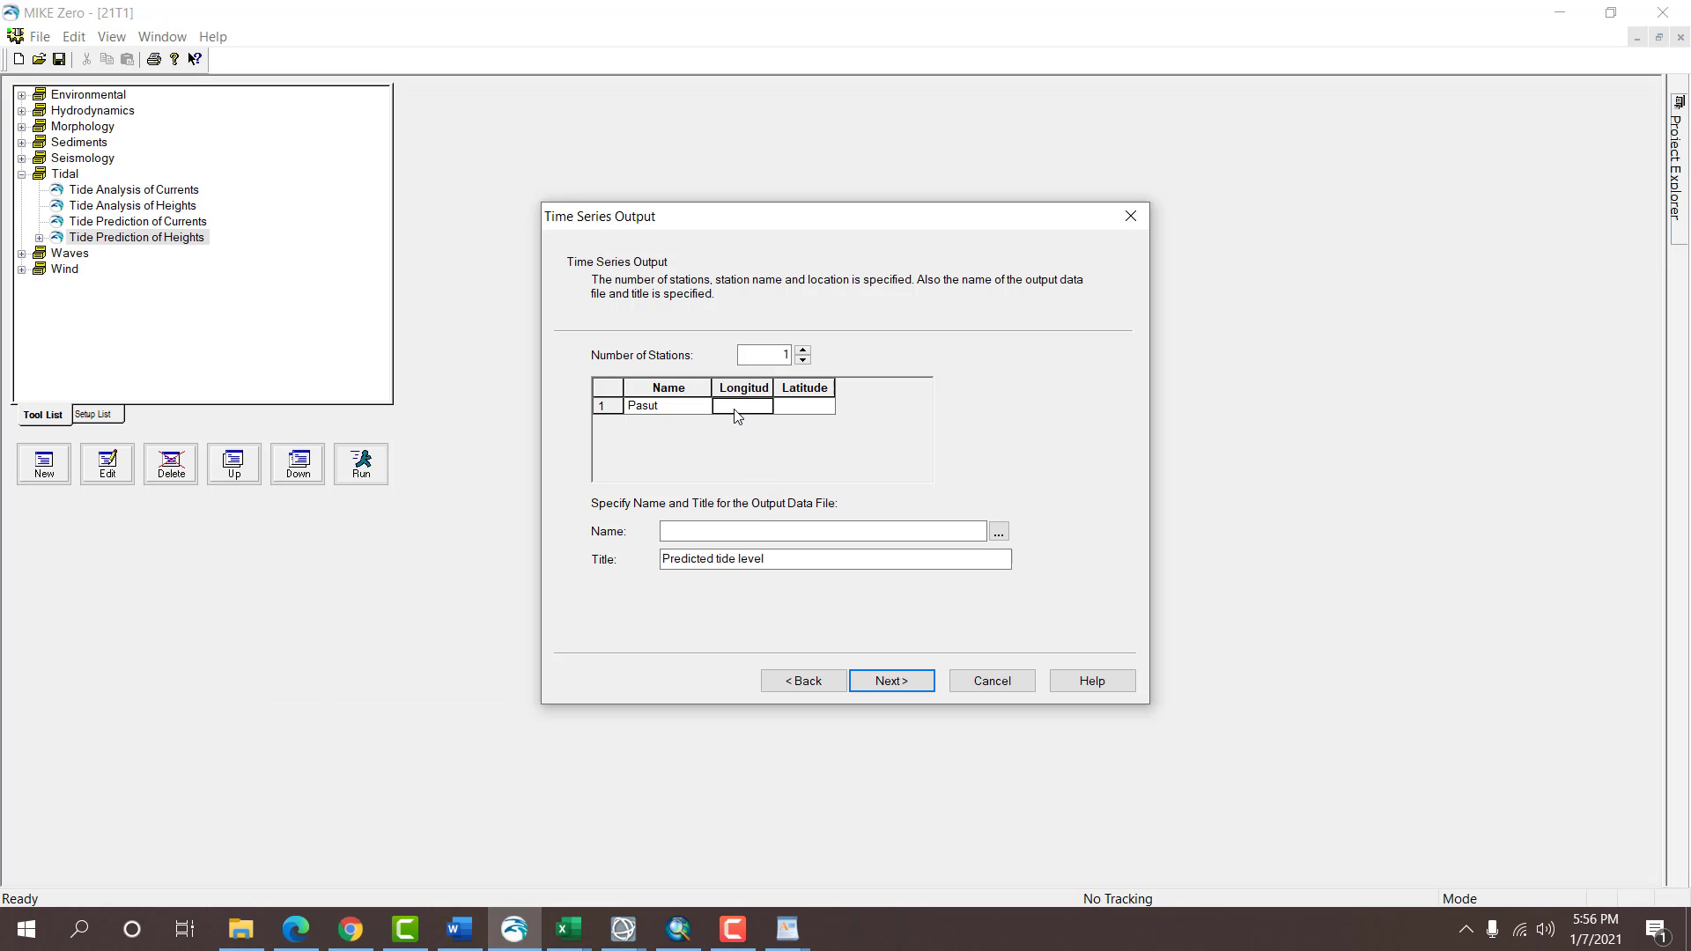
pyautogui.hotkey('ctrl', 'v')
# Copy the tide station's latitude, 0.869333333, from StasiunKemirigan.xlsx into the Pasut station's latitude in the MIKE Zero setup.
pyautogui.click(568, 928)
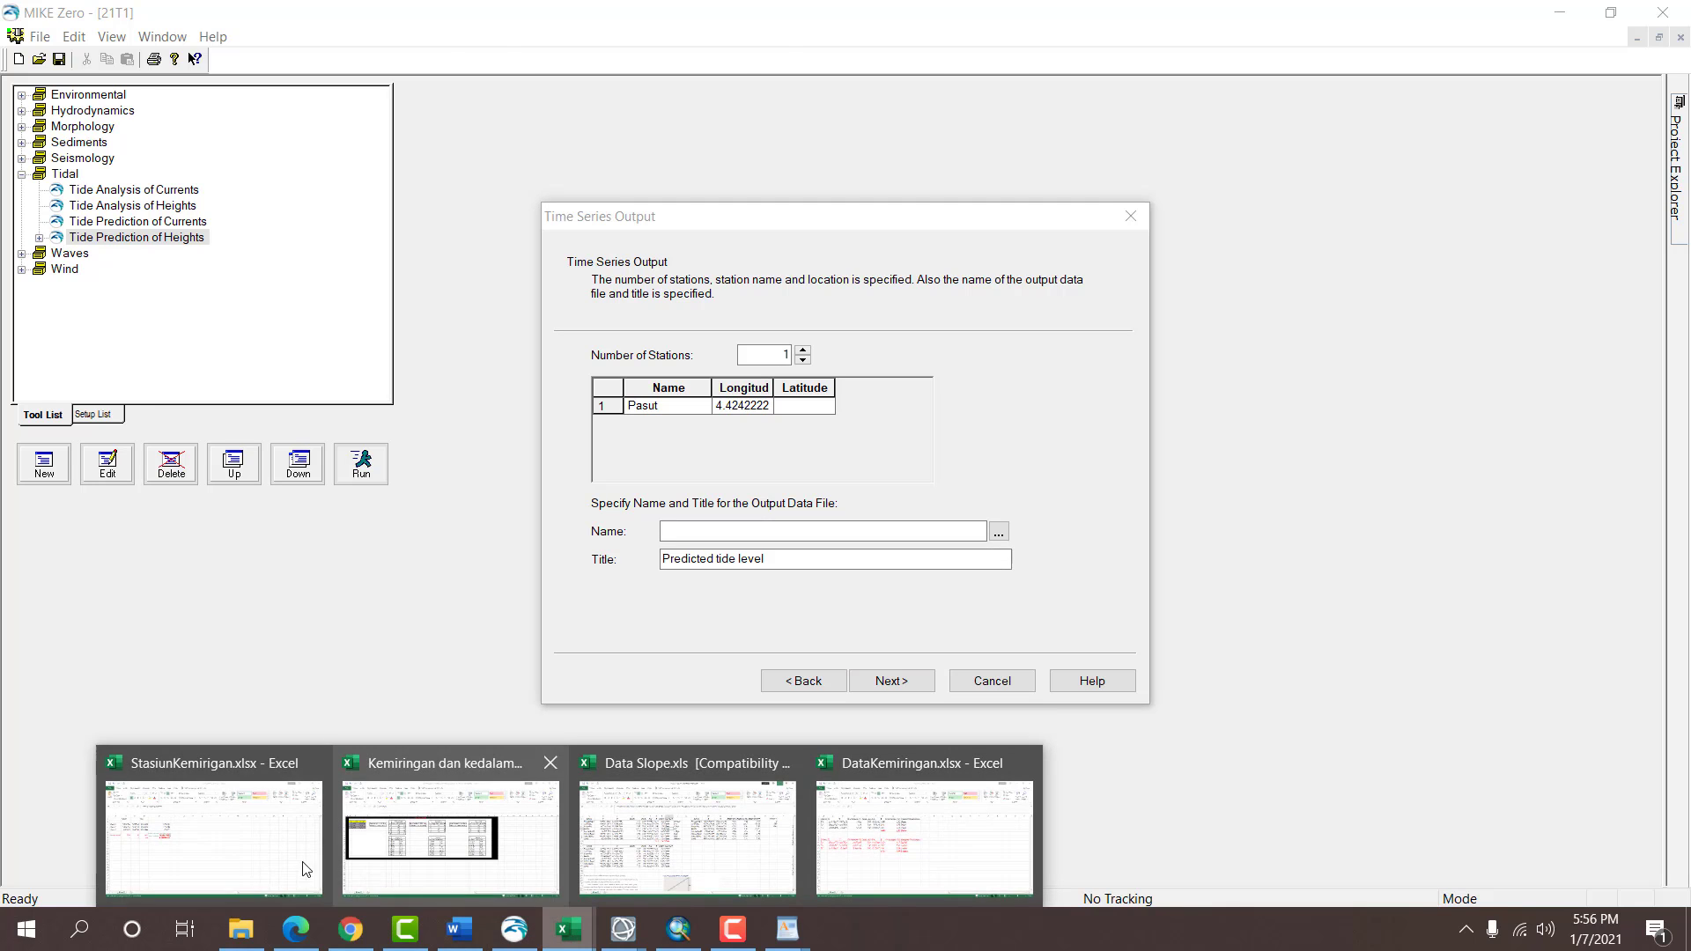
pyautogui.click(305, 869)
pyautogui.press('Down')
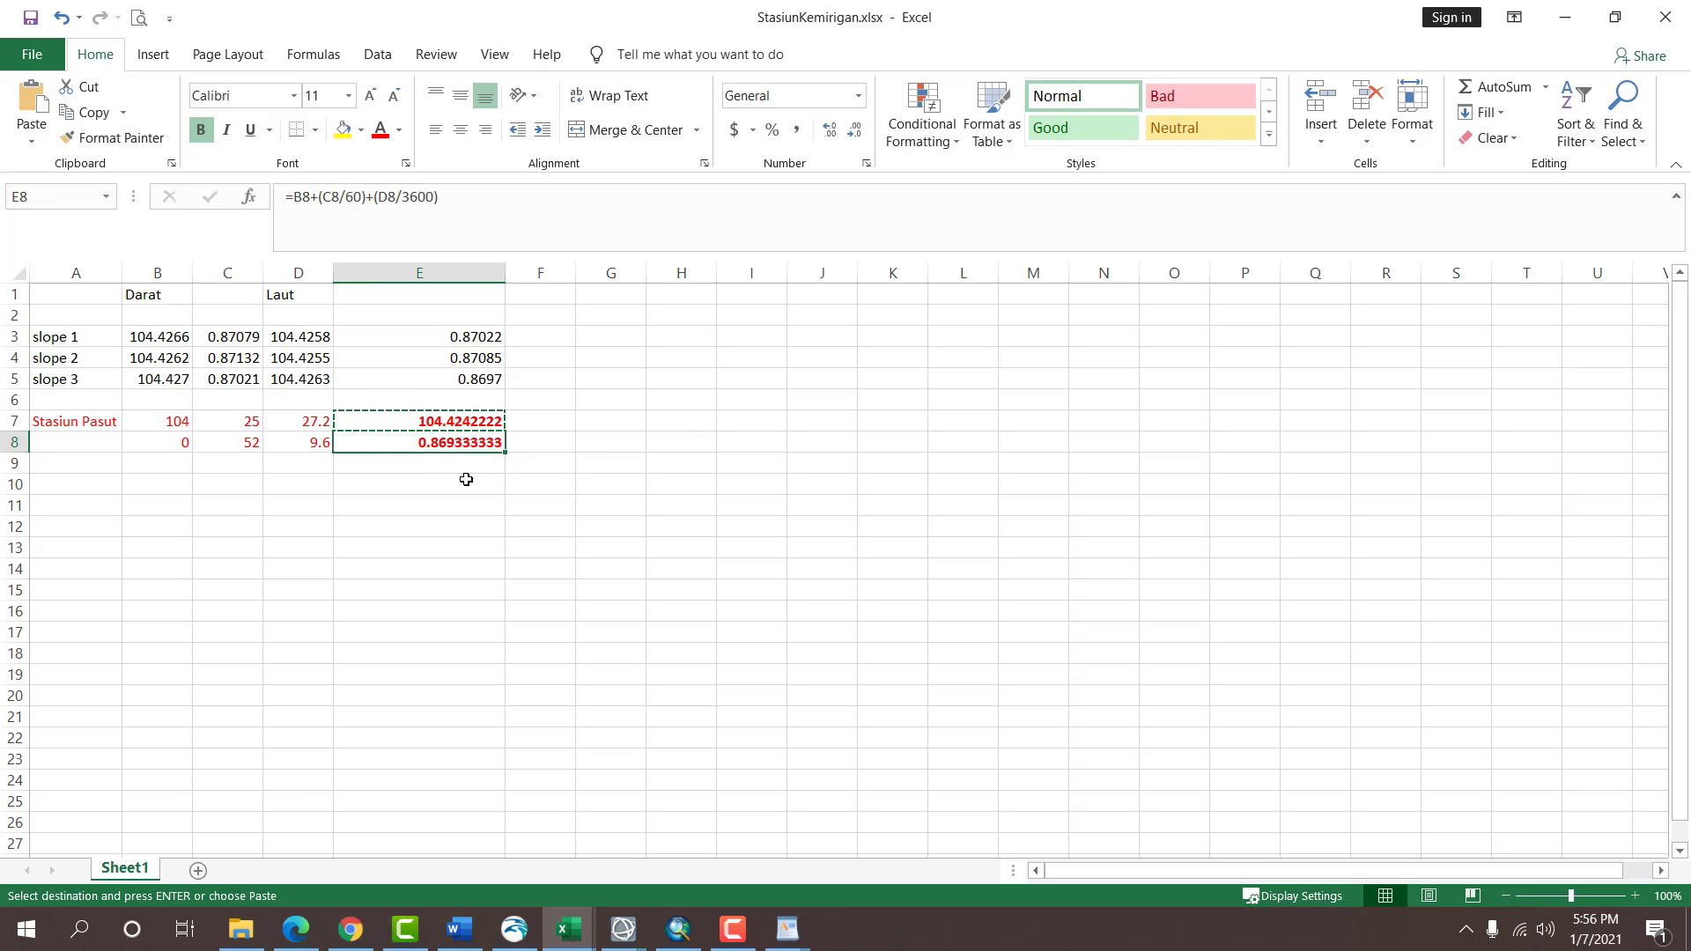
pyautogui.hotkey('ctrl', 'c')
pyautogui.click(783, 924)
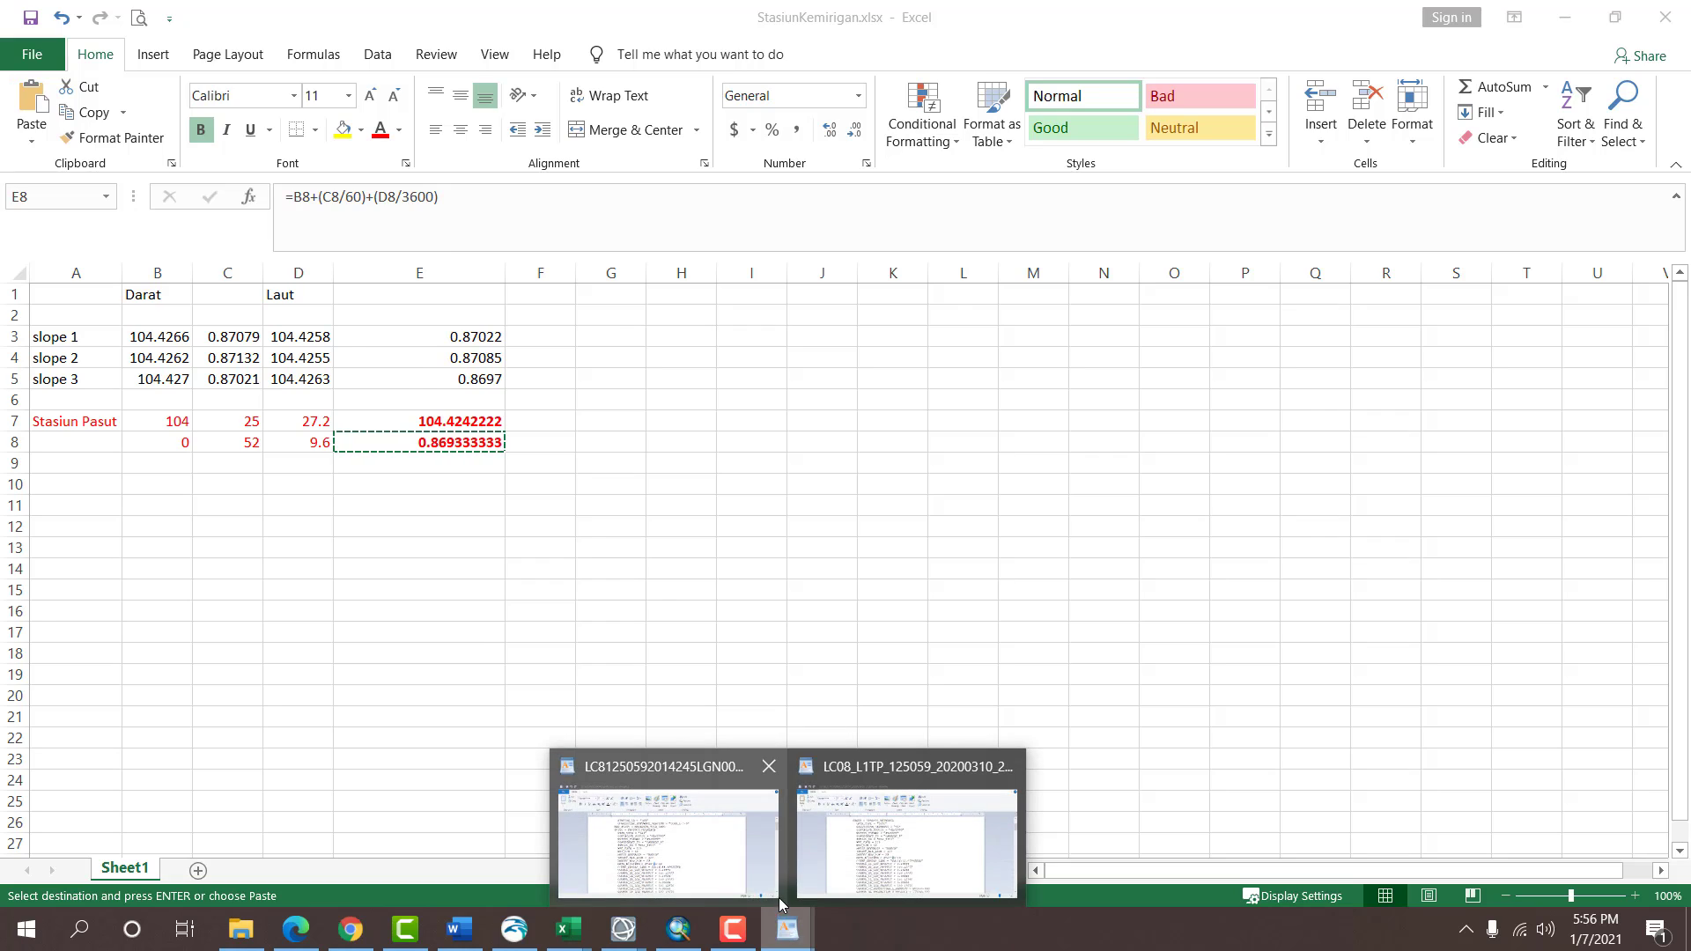
pyautogui.click(515, 929)
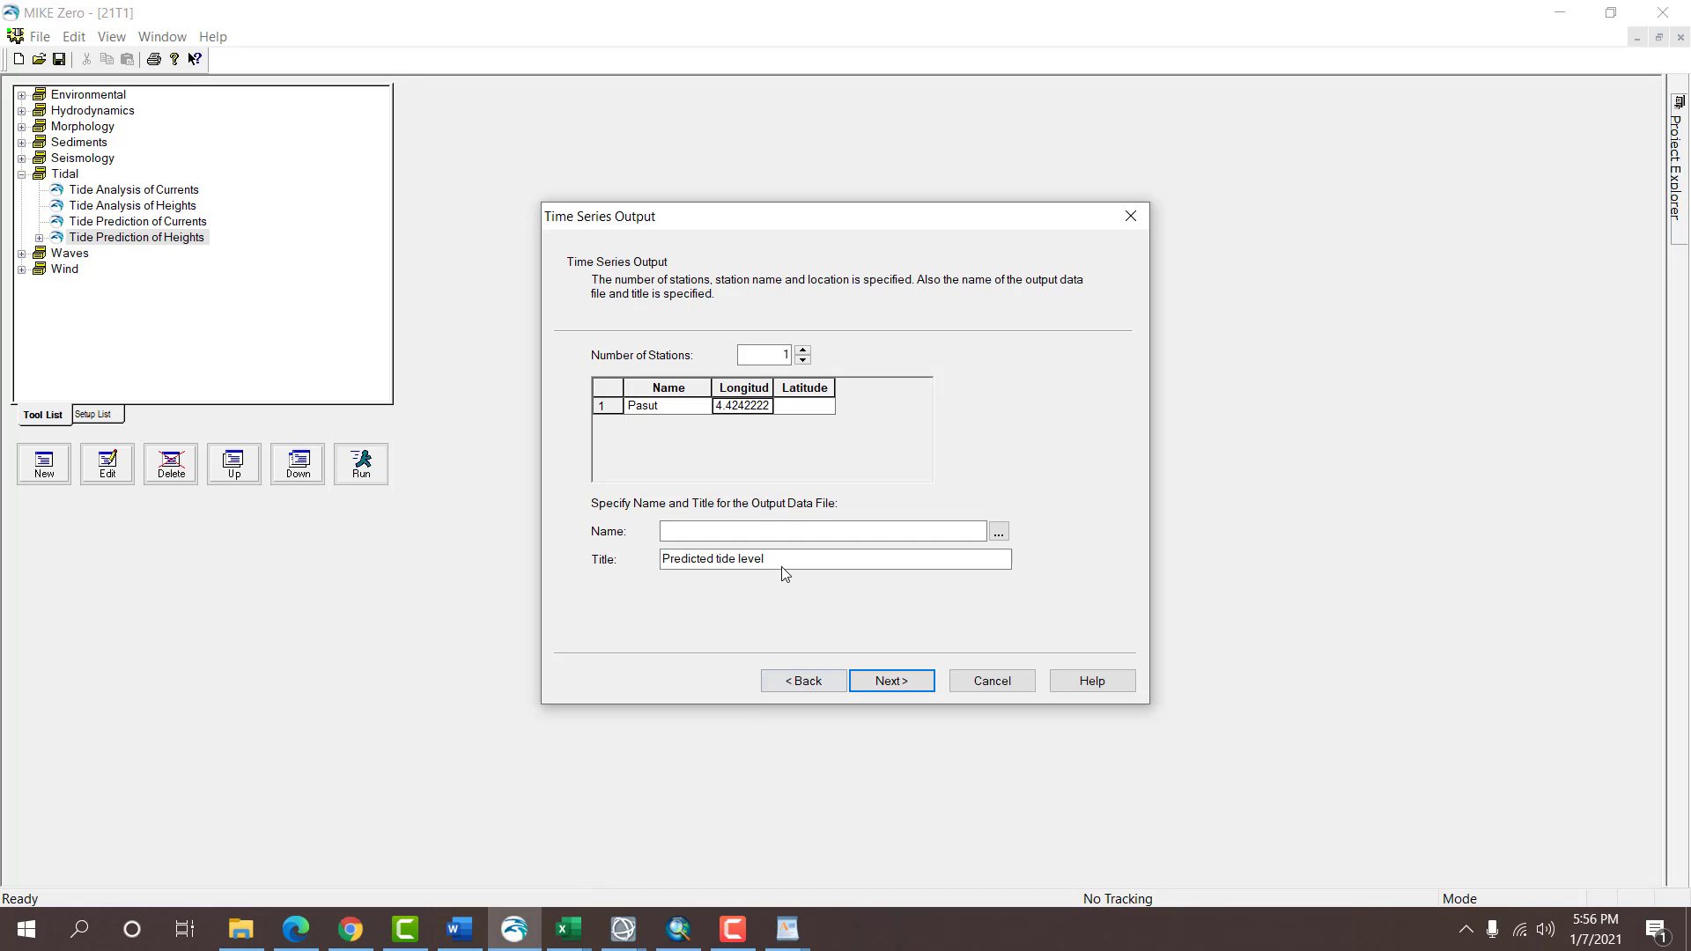
pyautogui.click(803, 406)
pyautogui.hotkey('ctrl', 'v')
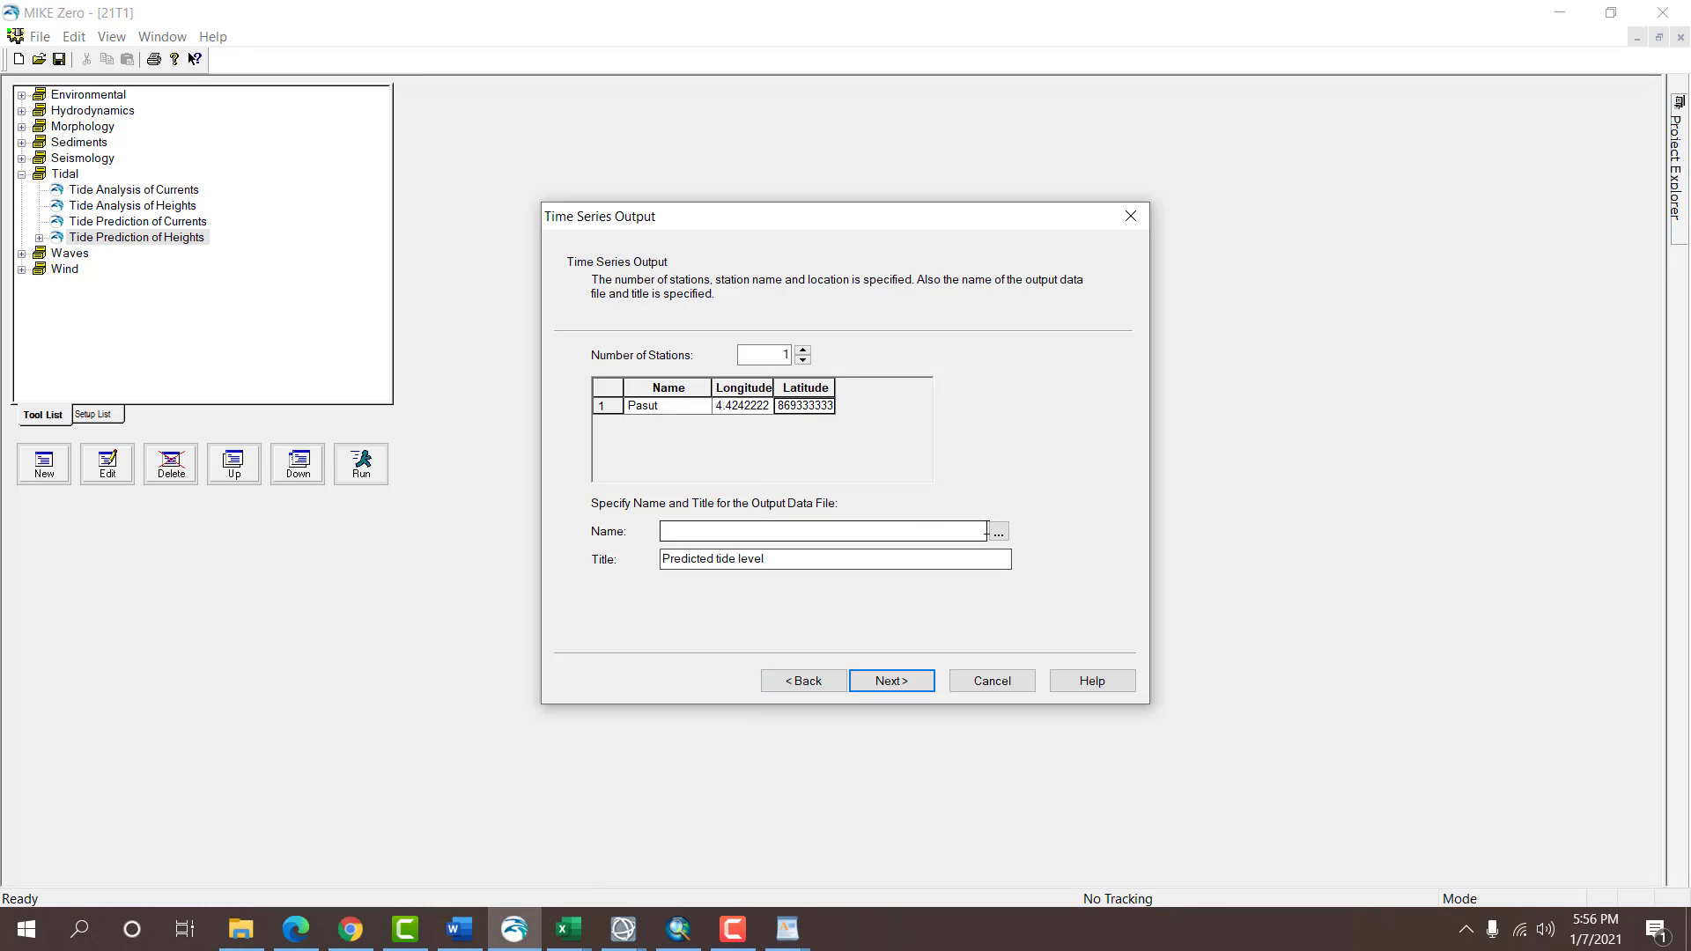
# Set the output data file to Pasut2020 in the MODUL PERUBAHAN PANTAI folder and continue to the setup status.
pyautogui.click(998, 531)
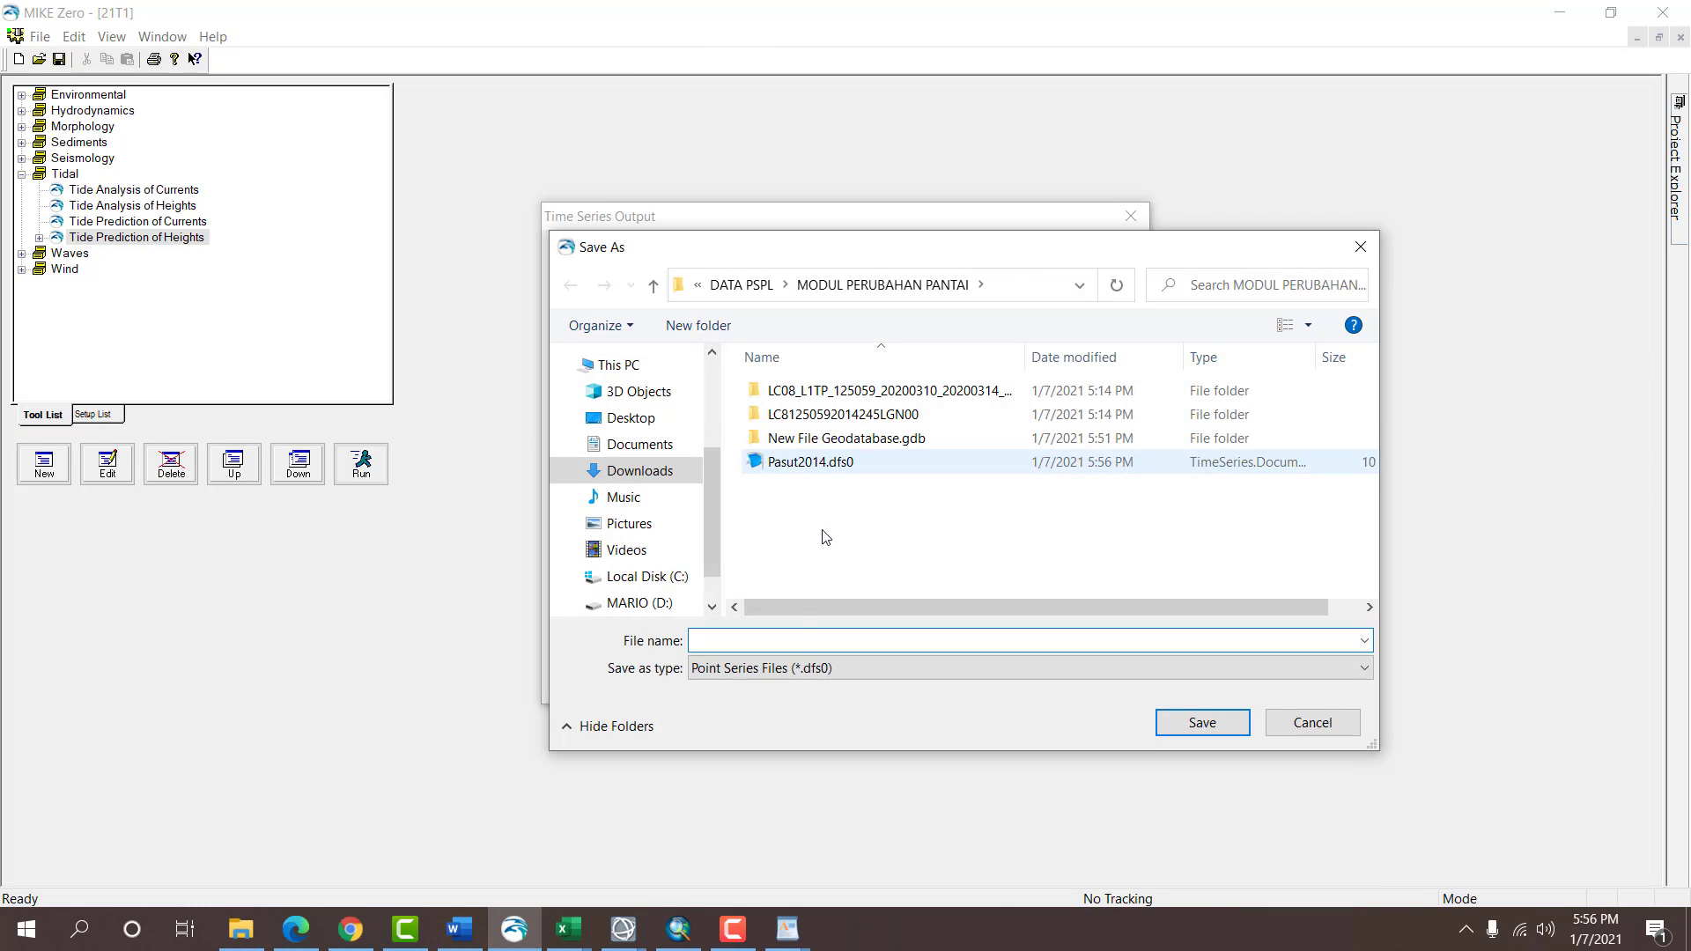
pyautogui.write('Pasu')
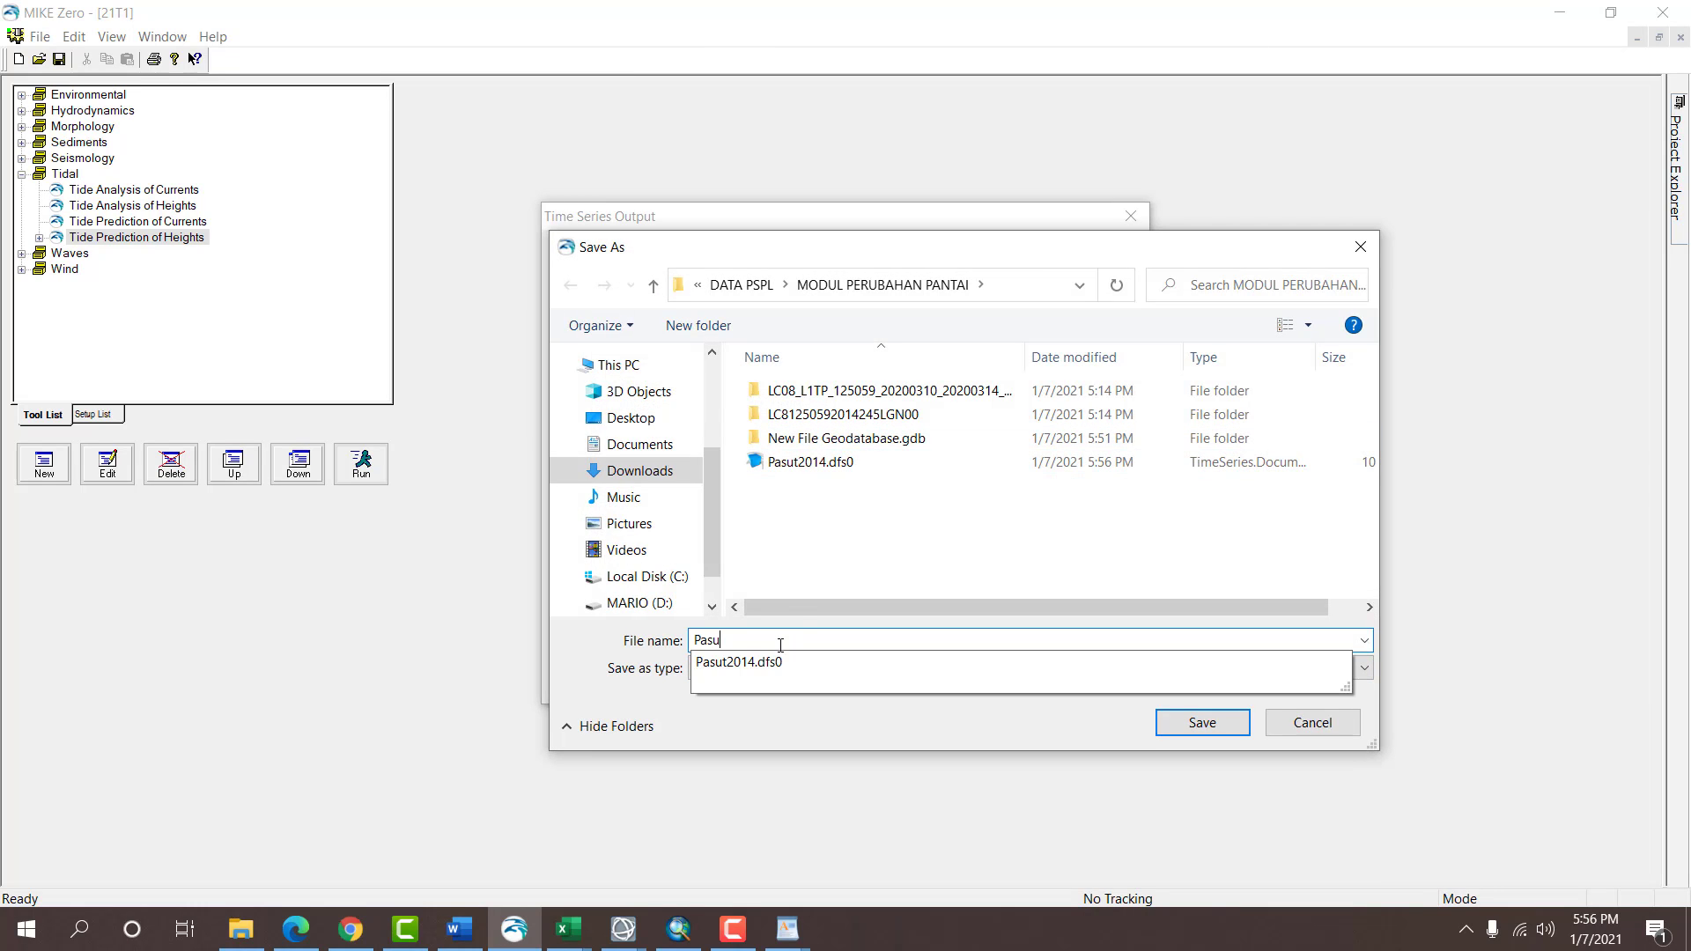
pyautogui.write('t2020')
pyautogui.press('Return')
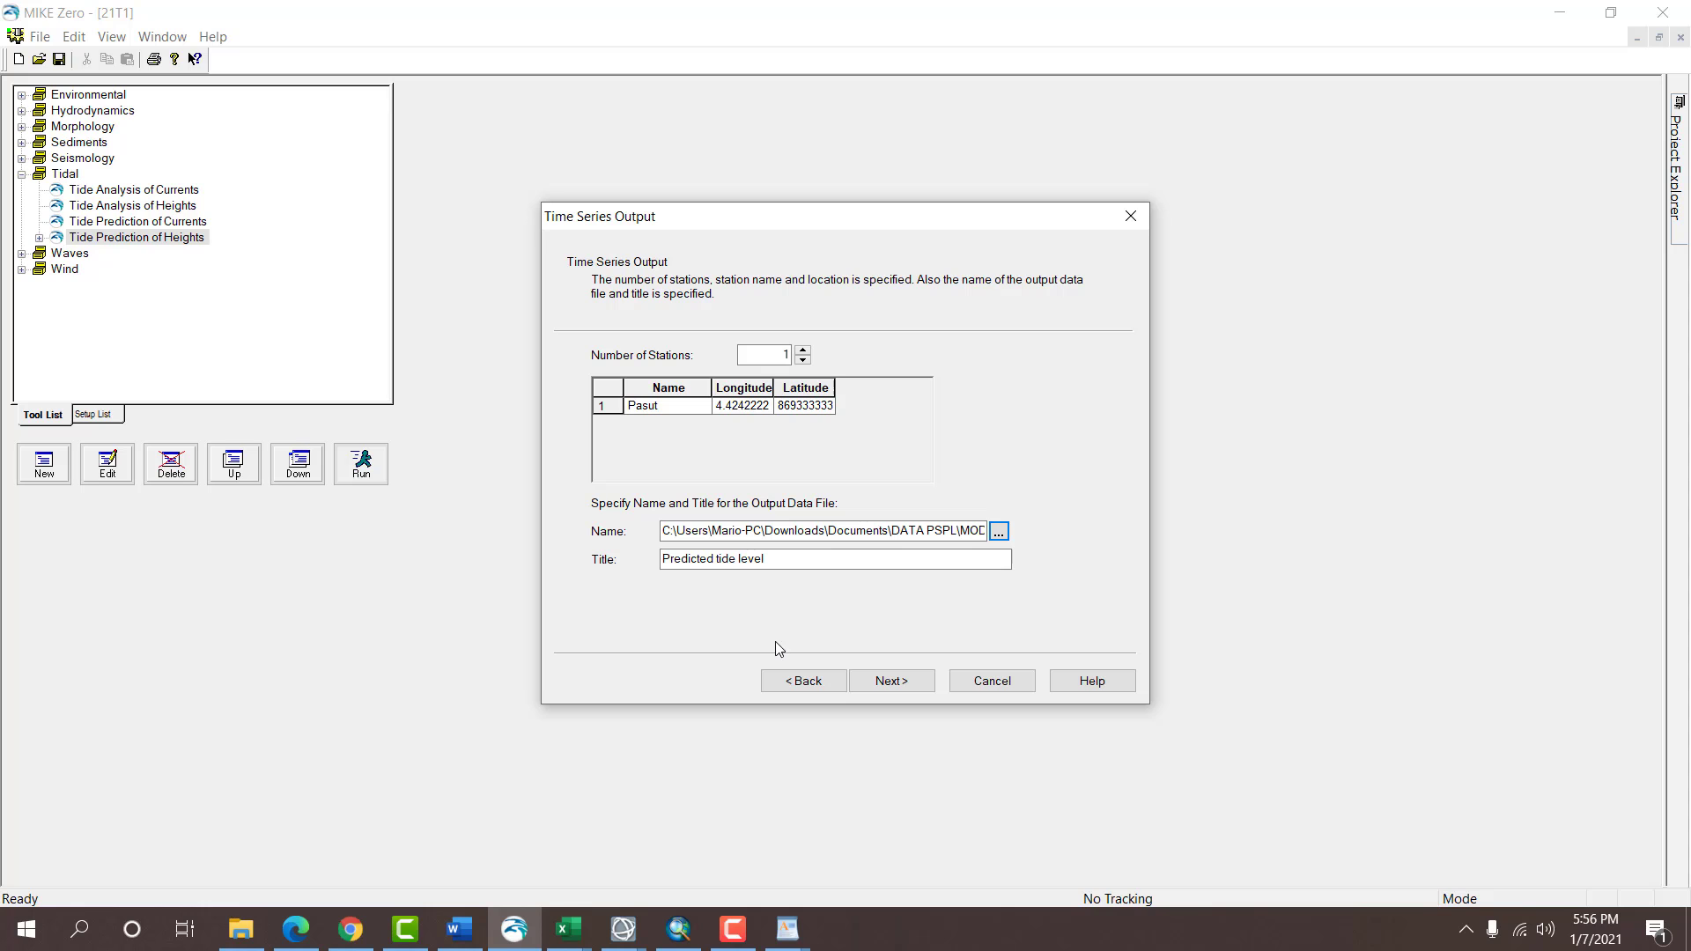
pyautogui.click(892, 681)
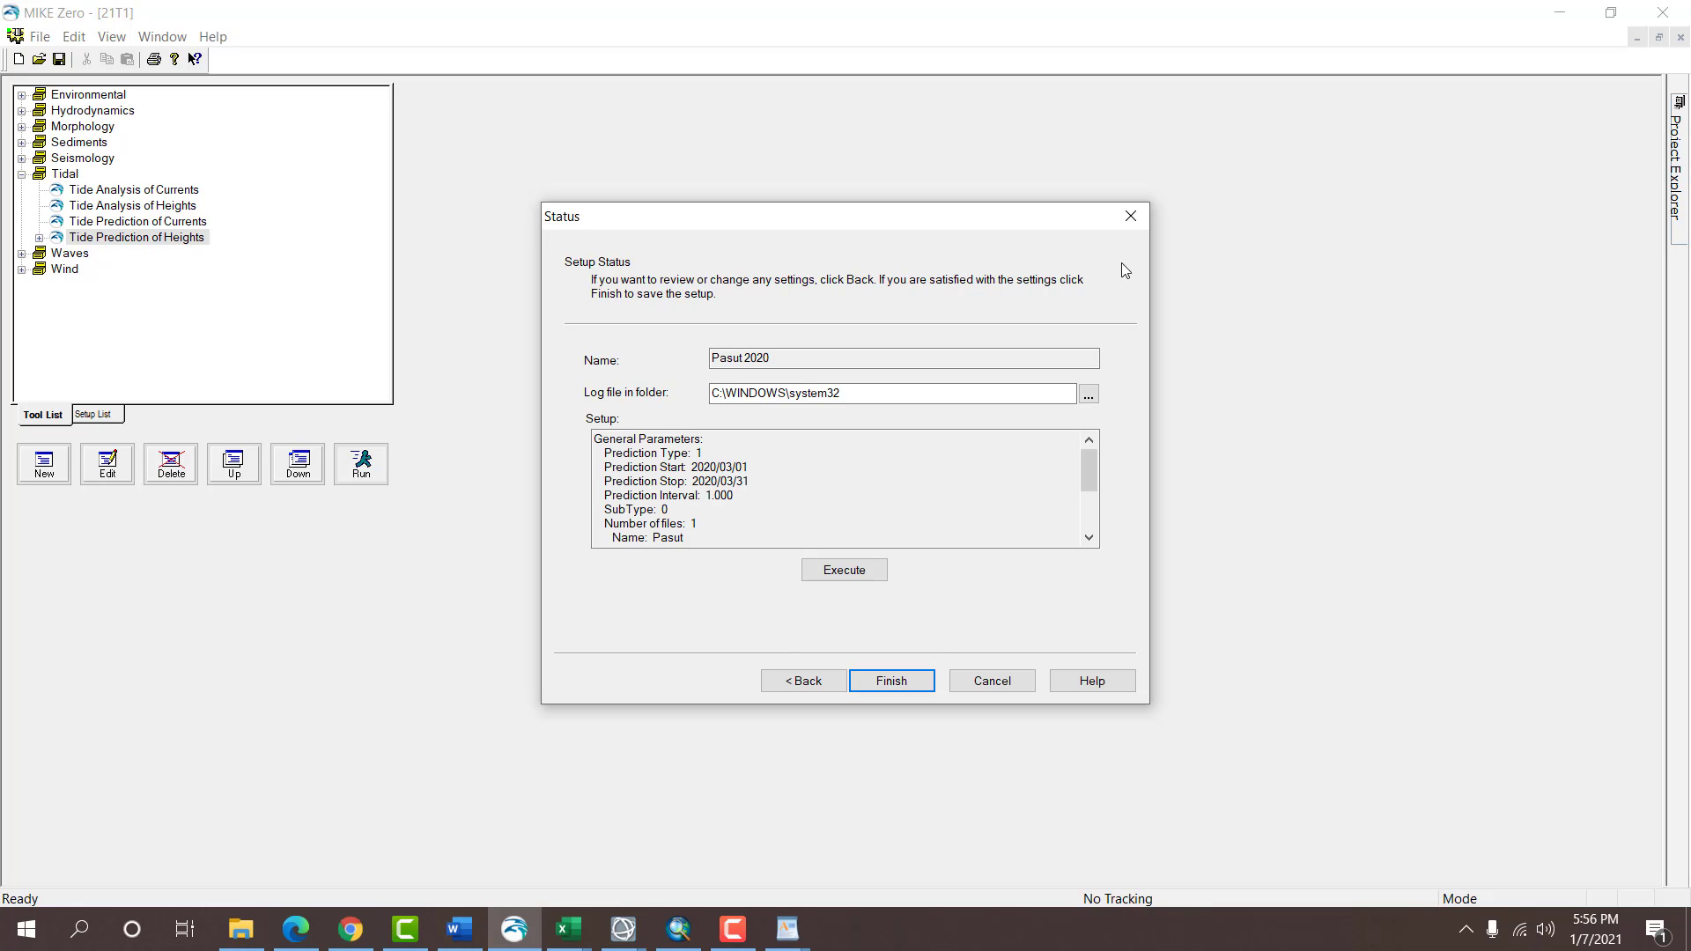
# Set the log file location to Downloads > Documents > DATA PSPL > MODUL PERUBAHAN PANTAI, entering the name LogPasut2020.
pyautogui.click(1088, 392)
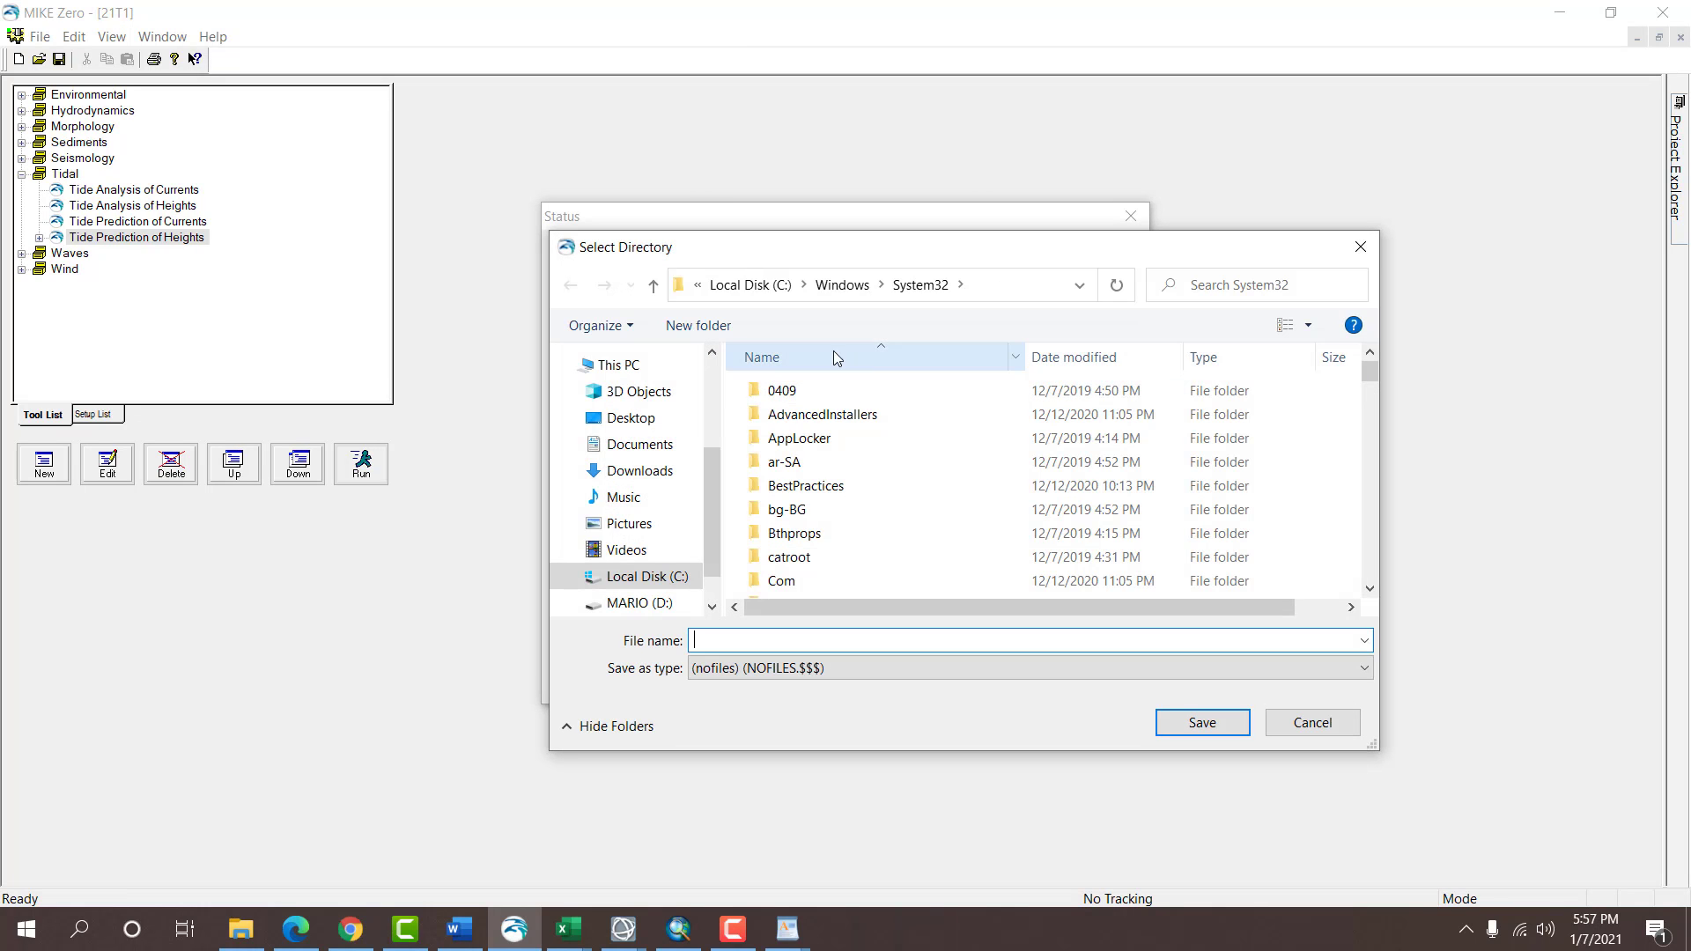
pyautogui.click(654, 470)
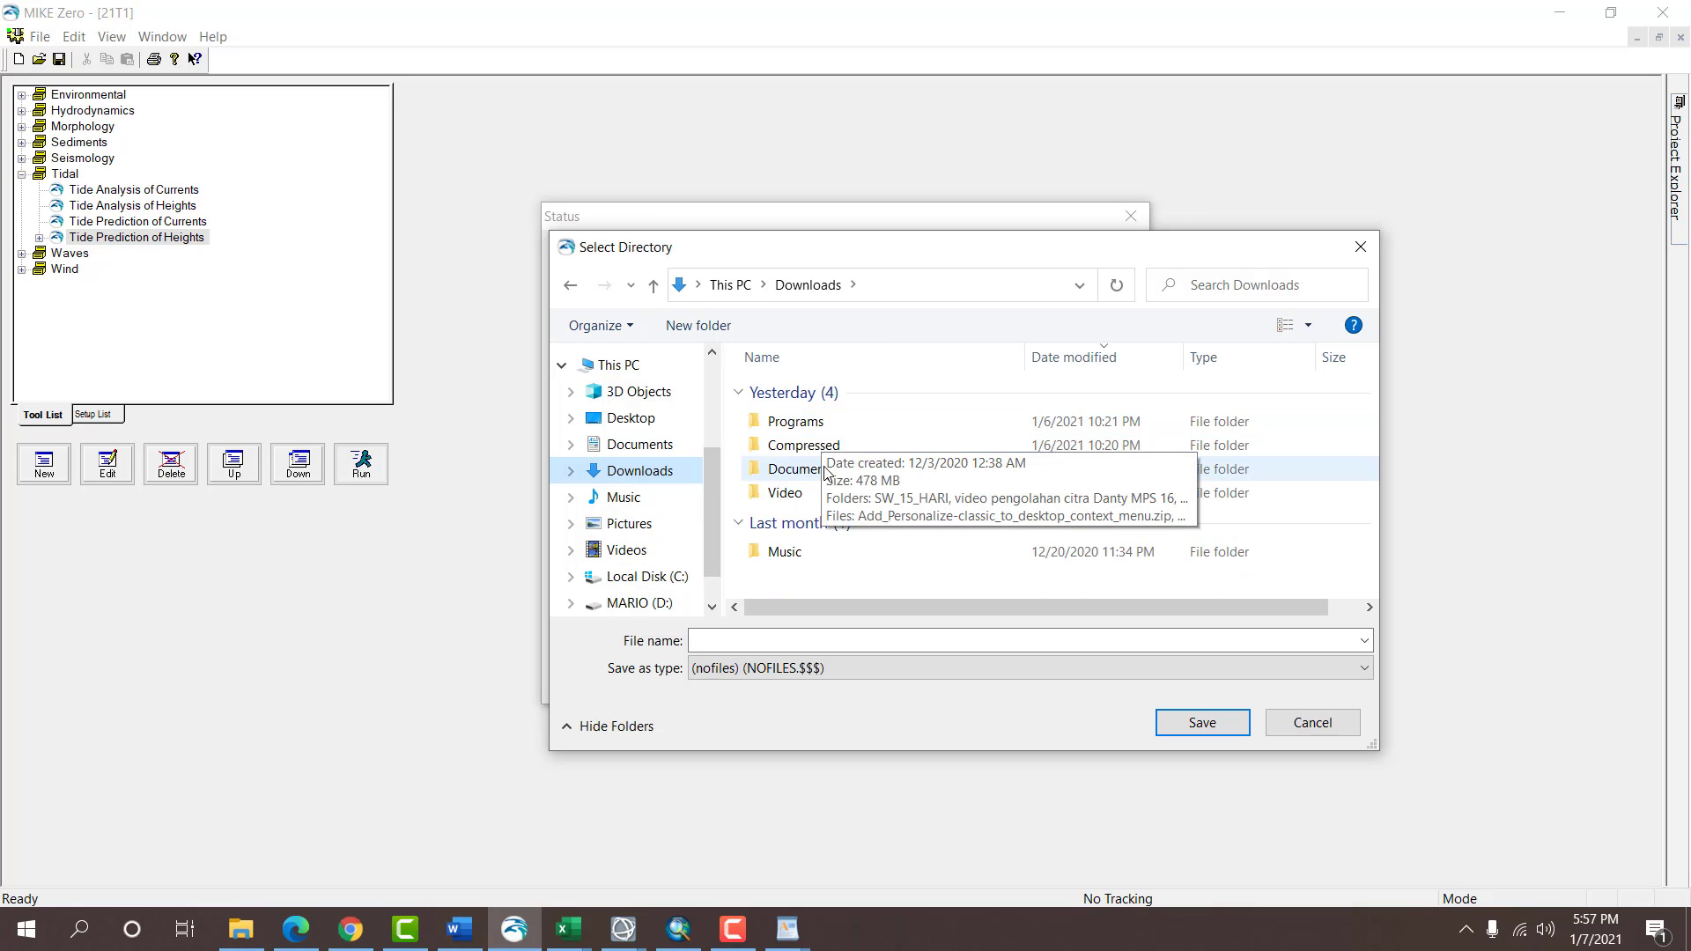
pyautogui.doubleClick(822, 465)
pyautogui.doubleClick(793, 415)
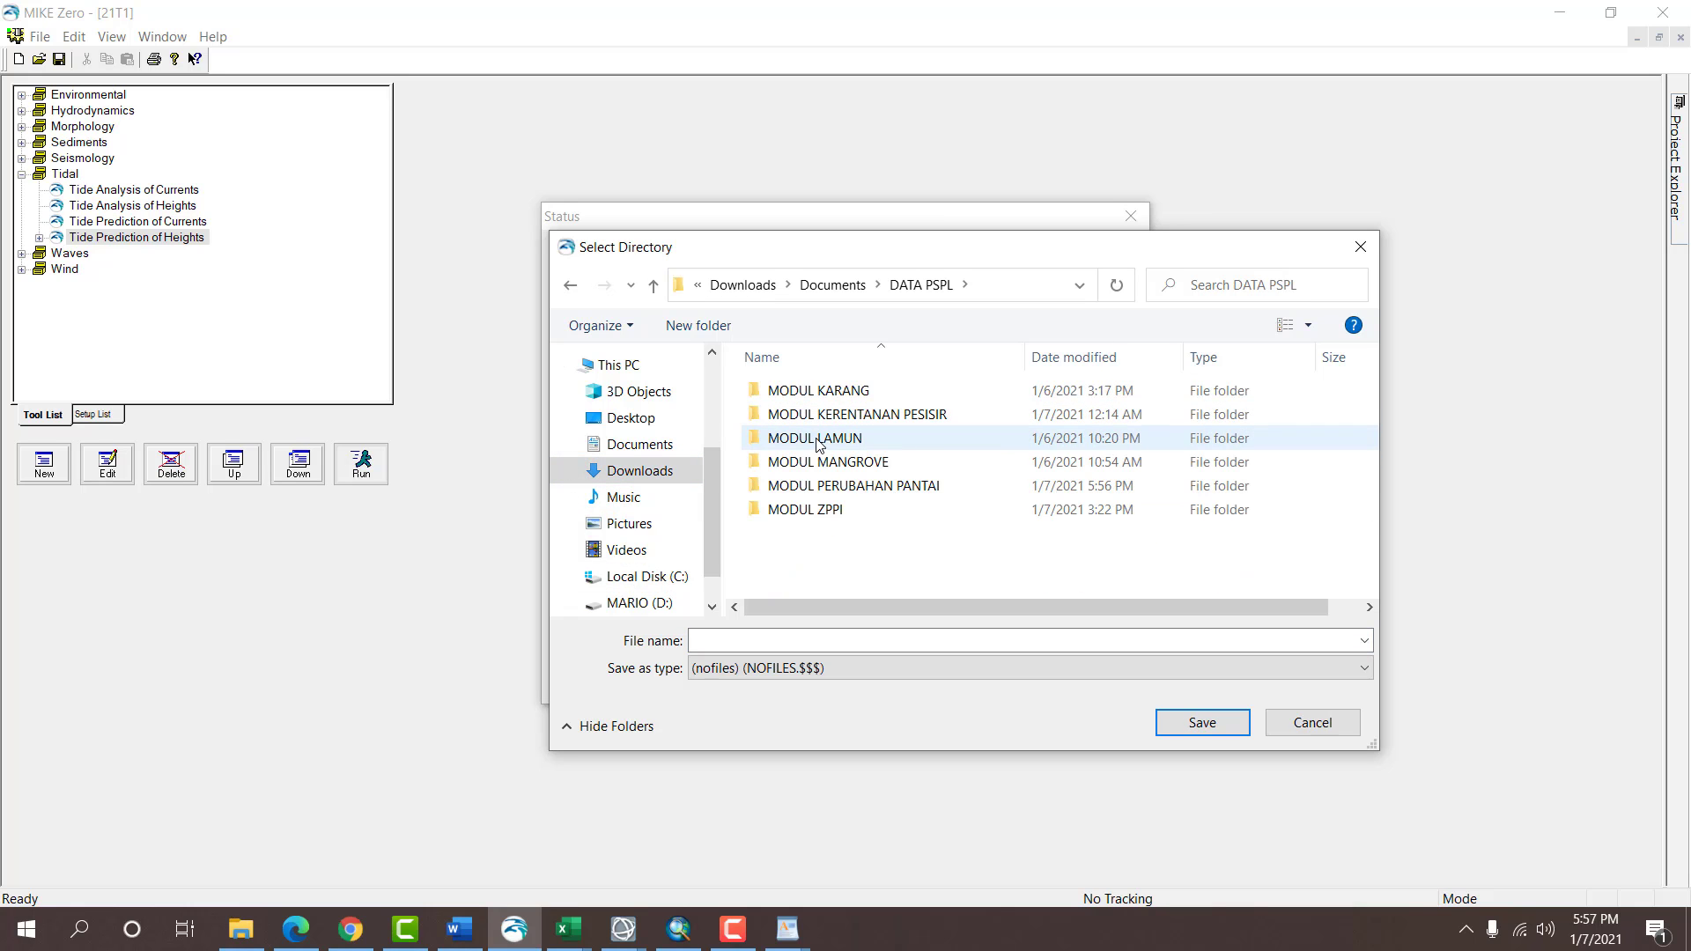
pyautogui.doubleClick(850, 485)
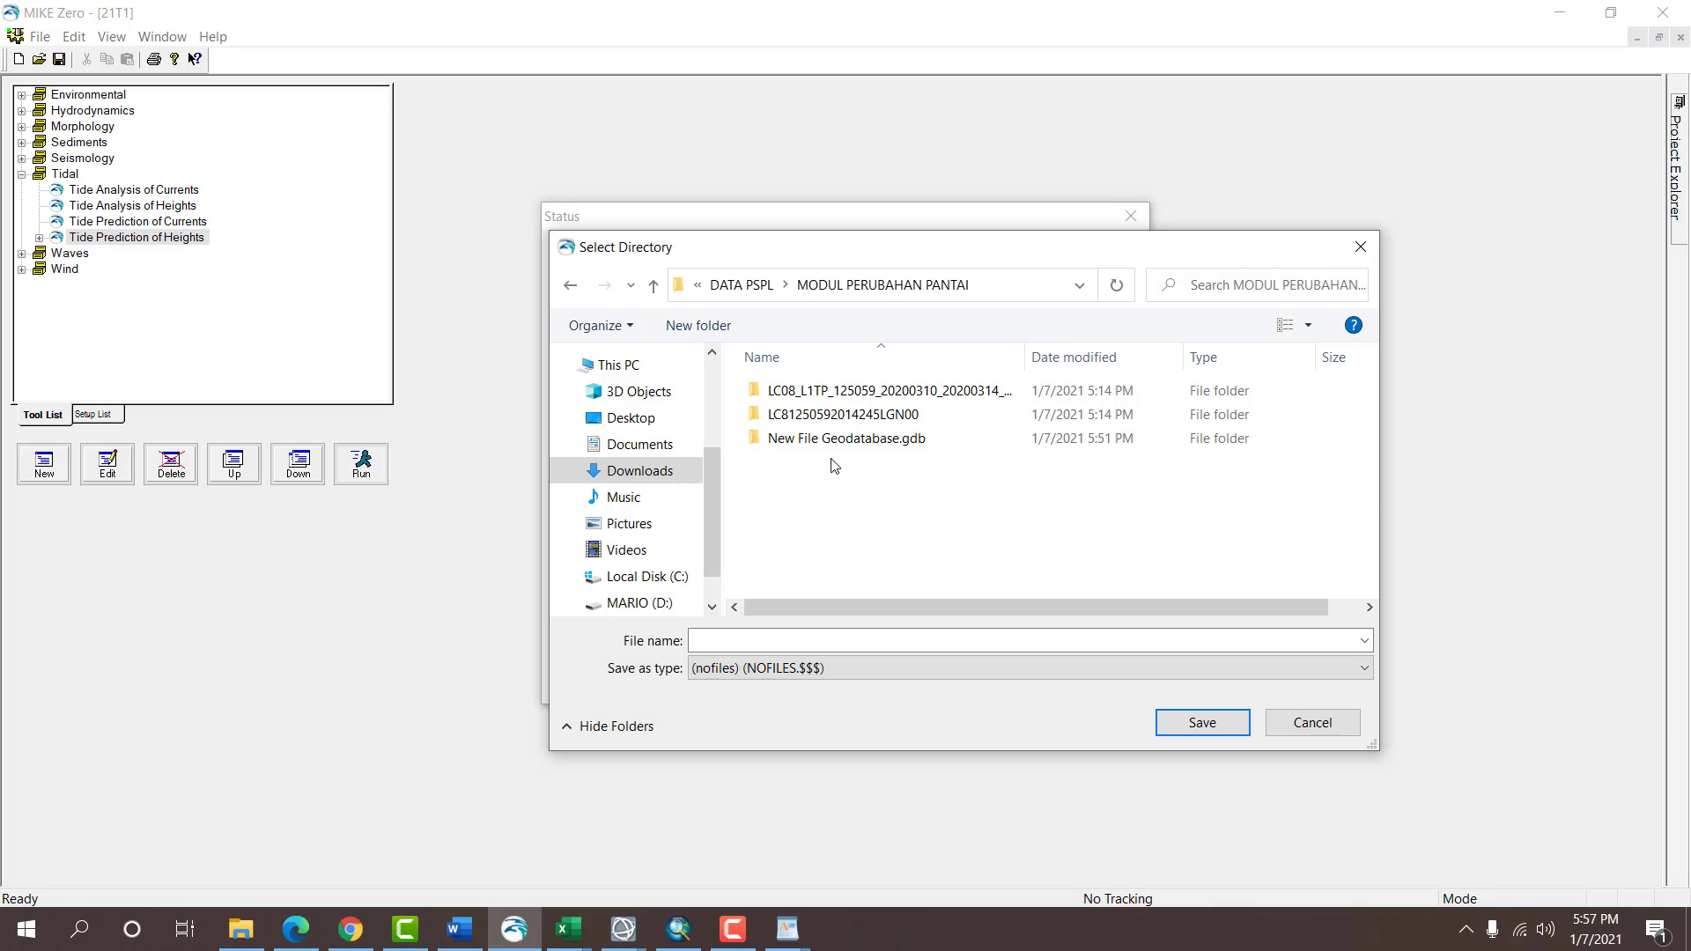
pyautogui.click(872, 650)
pyautogui.write('LogPasut2020')
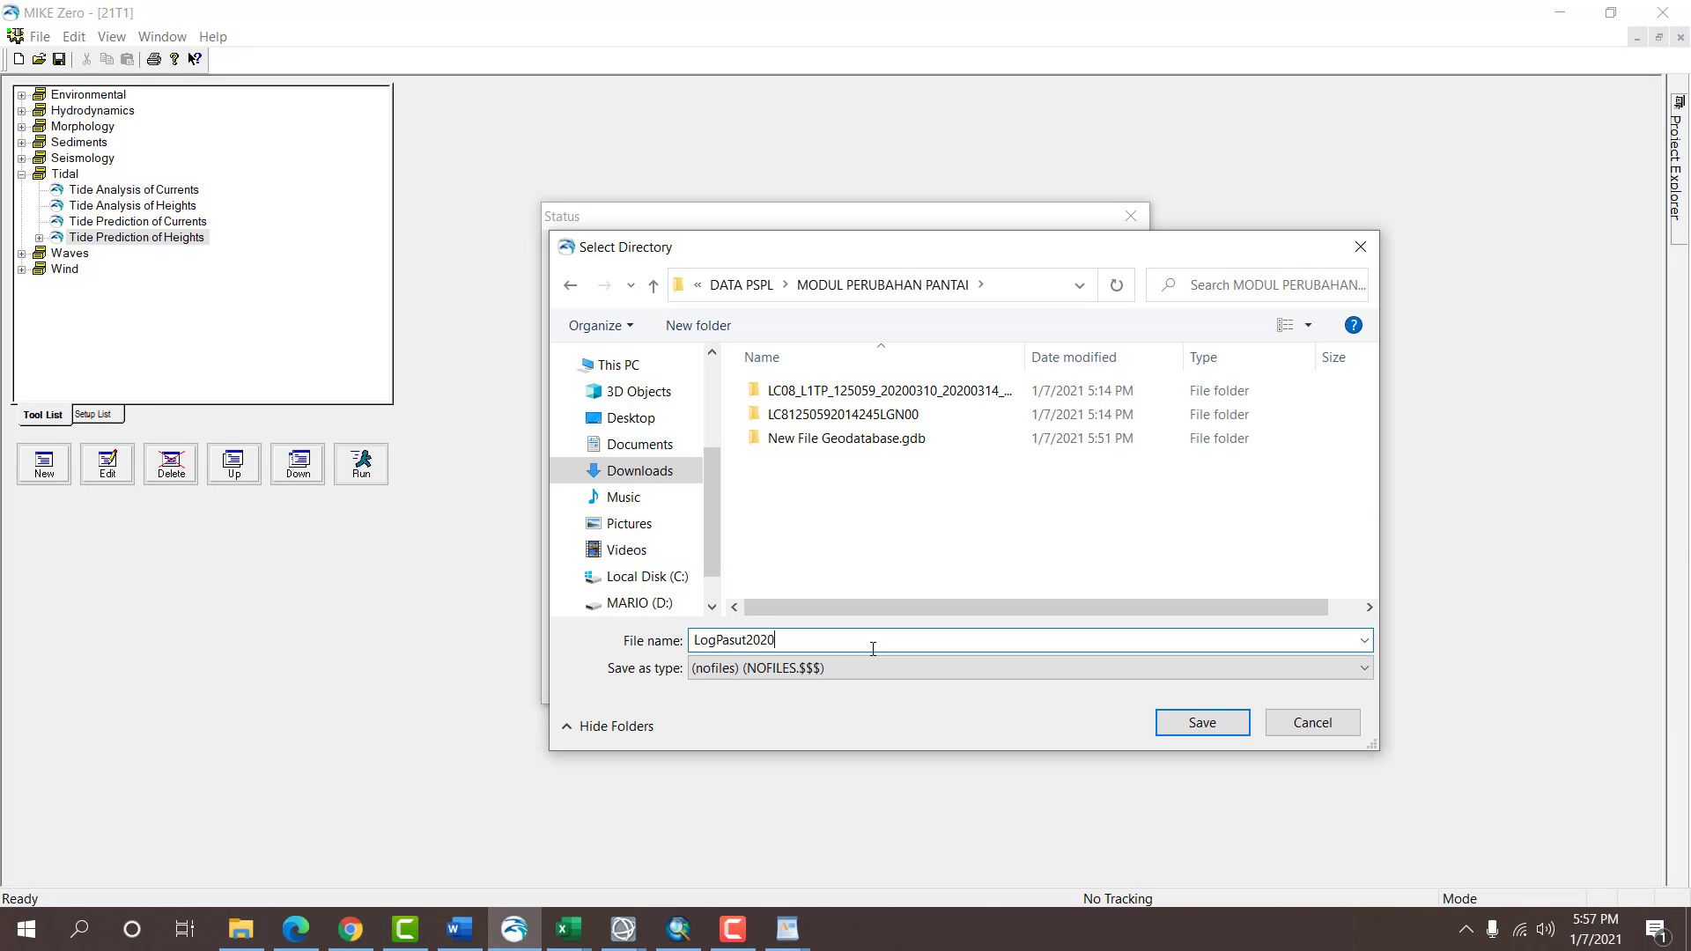
pyautogui.press('Return')
# Execute the Pasut 2020 tide prediction, close the generated time series plot and finish the setup.
pyautogui.click(876, 574)
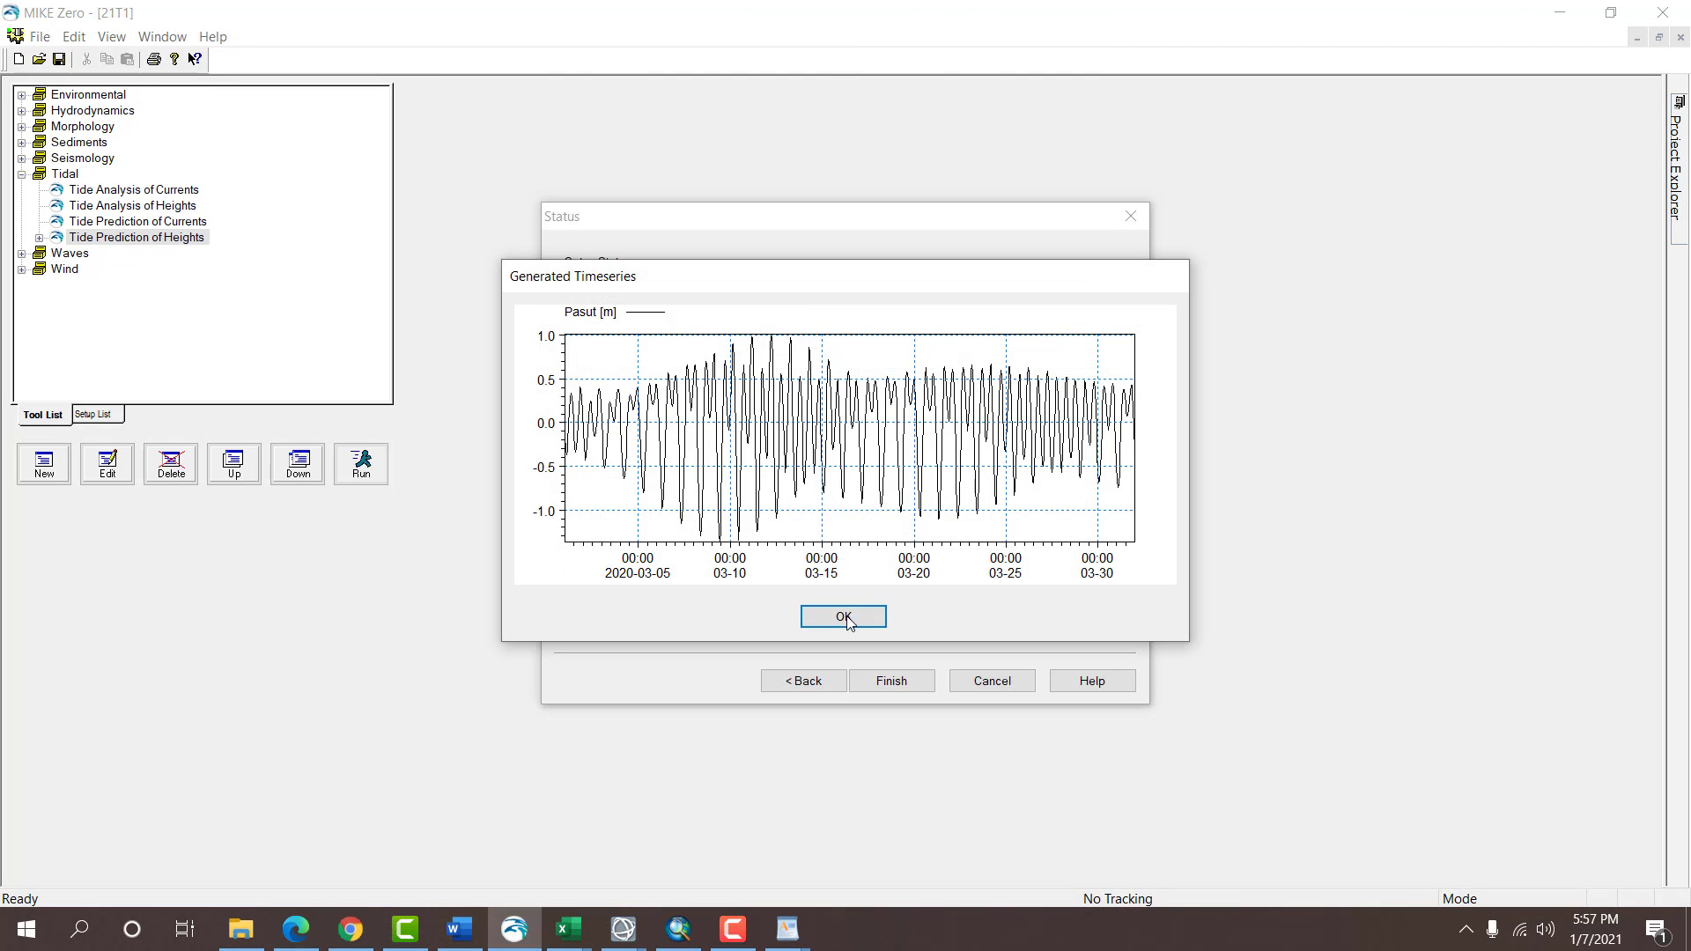
pyautogui.click(847, 615)
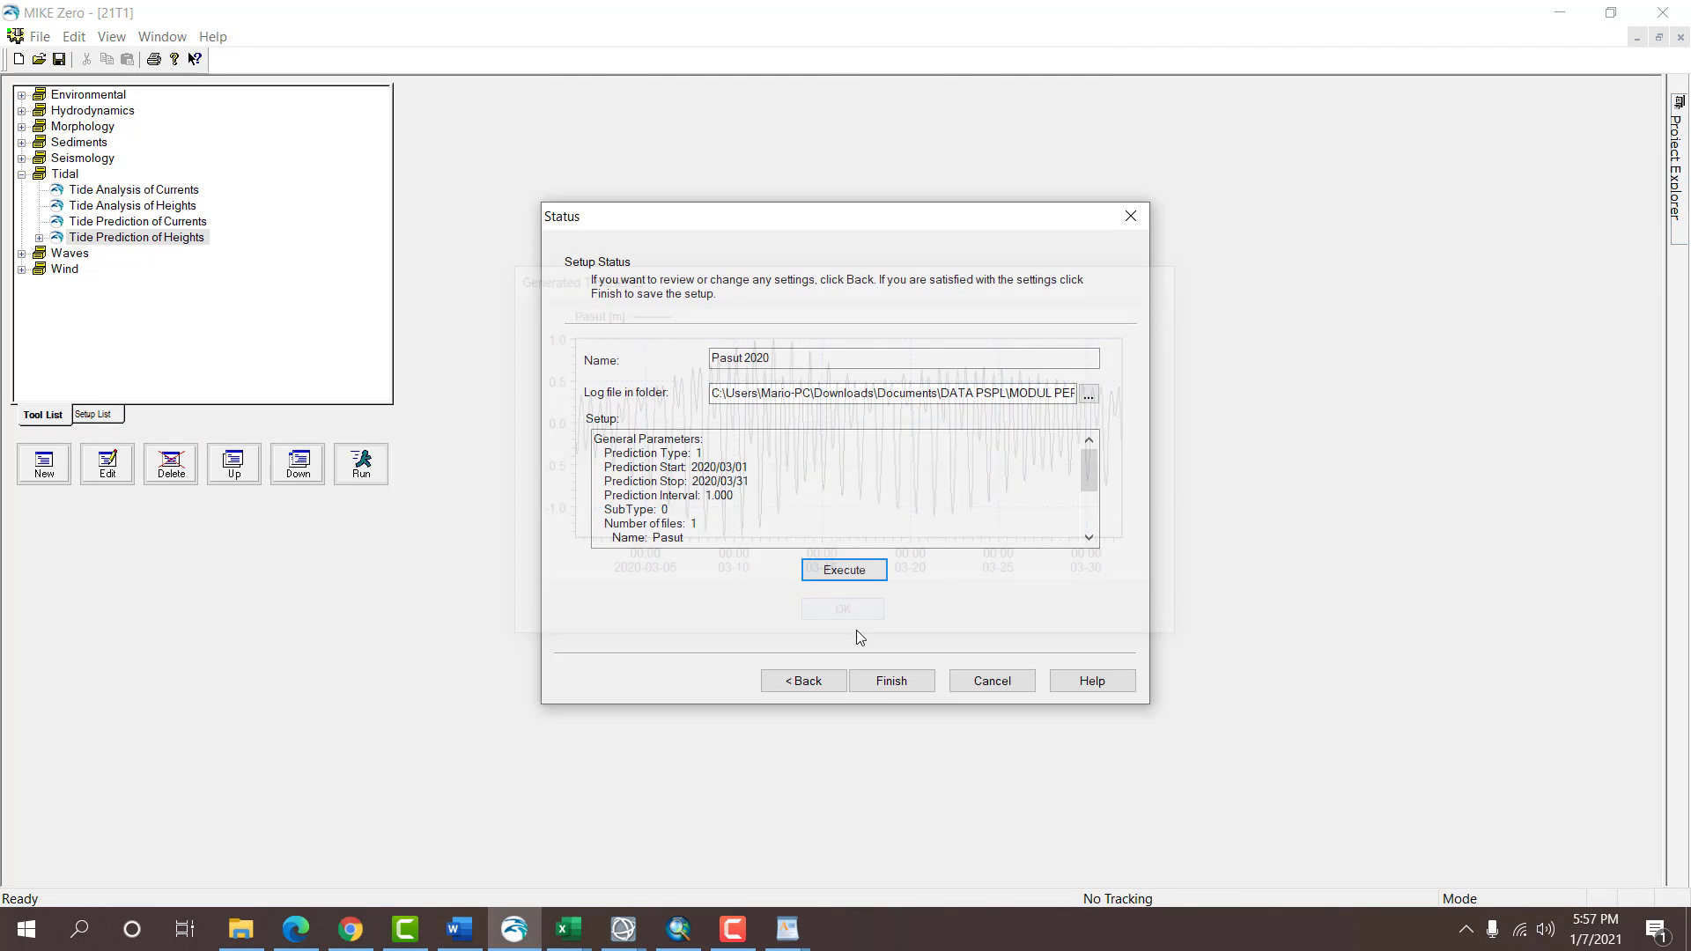
pyautogui.click(881, 683)
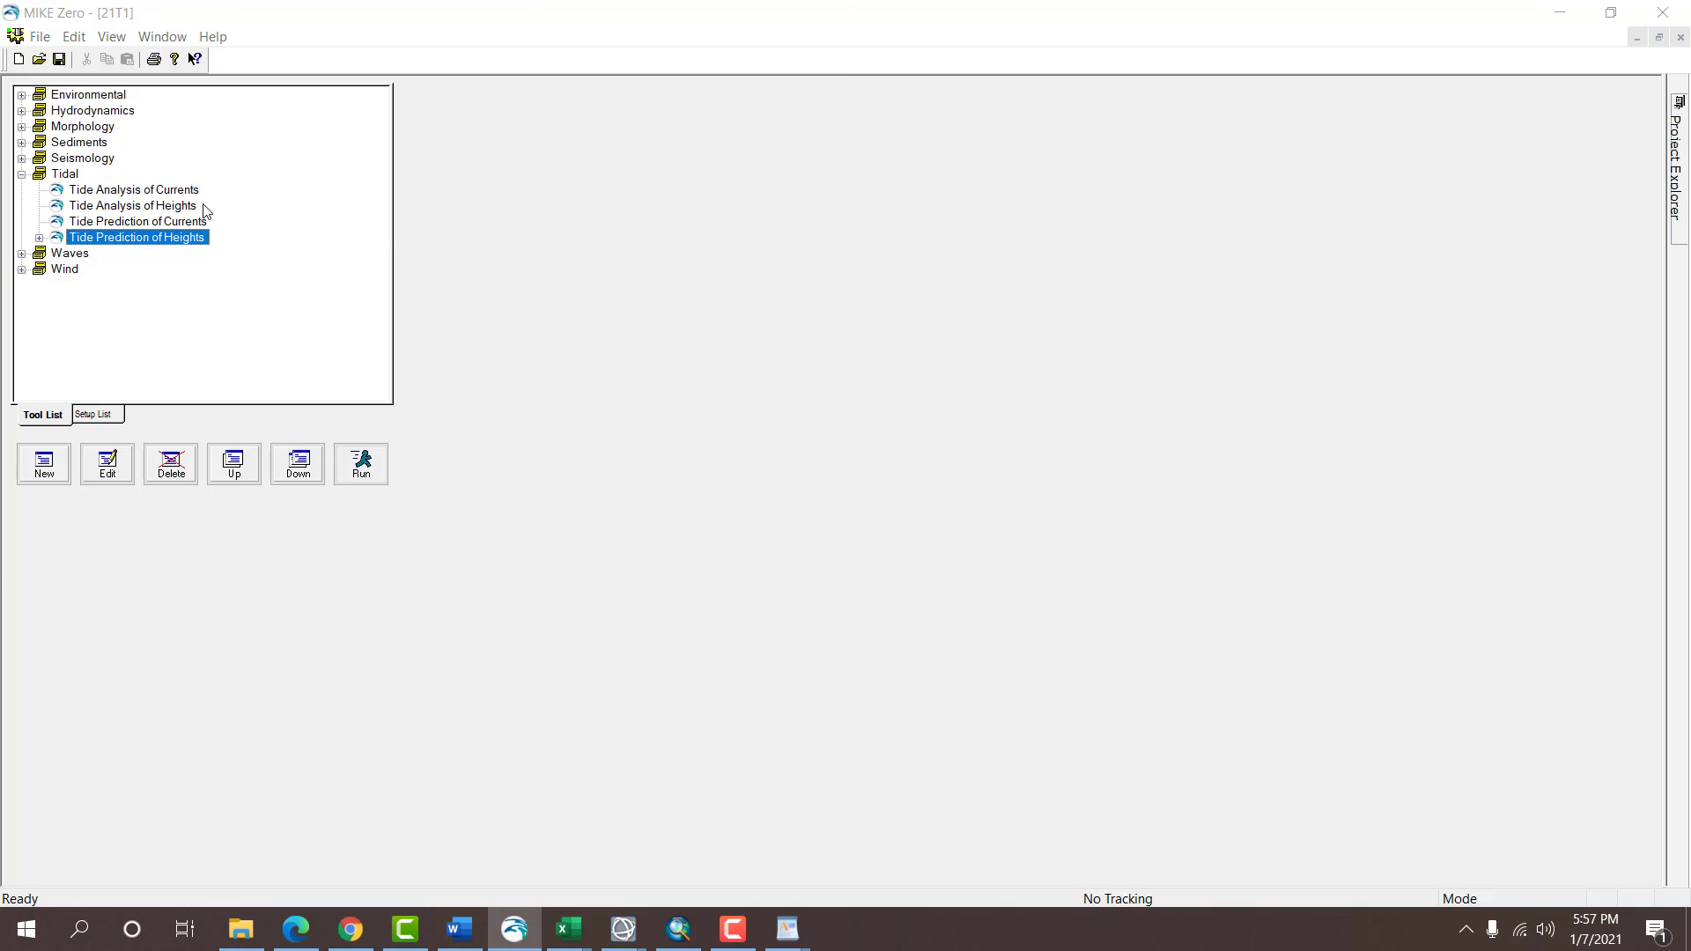
# Save the toolbox setup as 21T1.21t in MODUL PERUBAHAN PANTAI and close MIKE Zero.
pyautogui.hotkey('ctrl', 's')
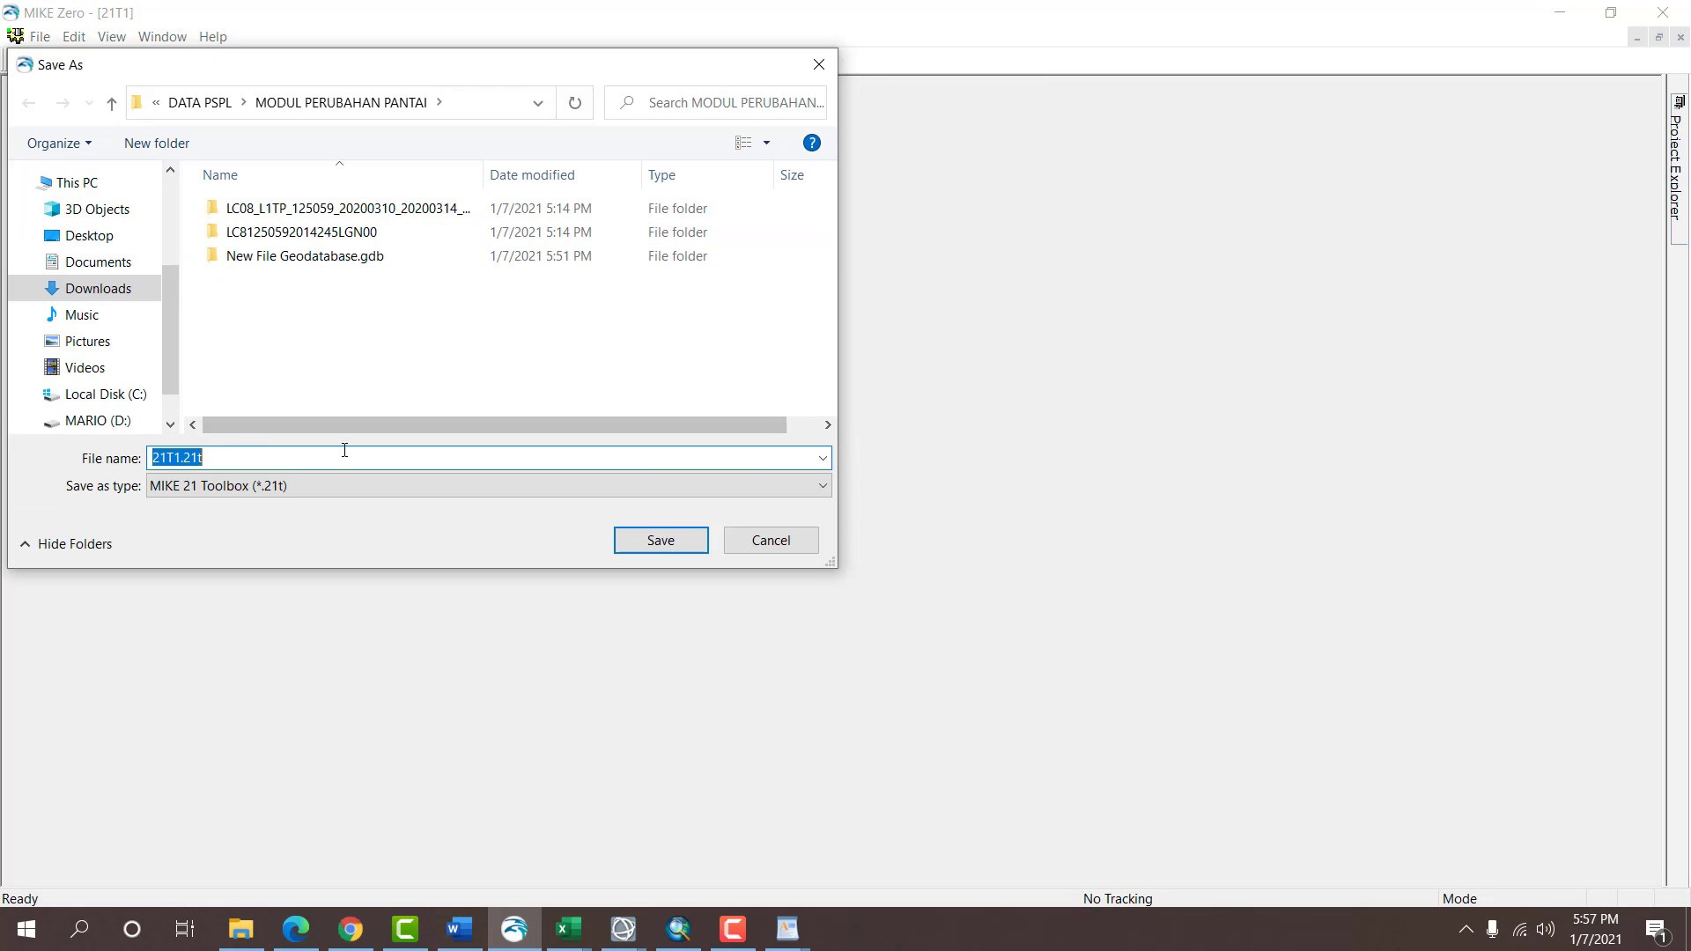
pyautogui.click(677, 550)
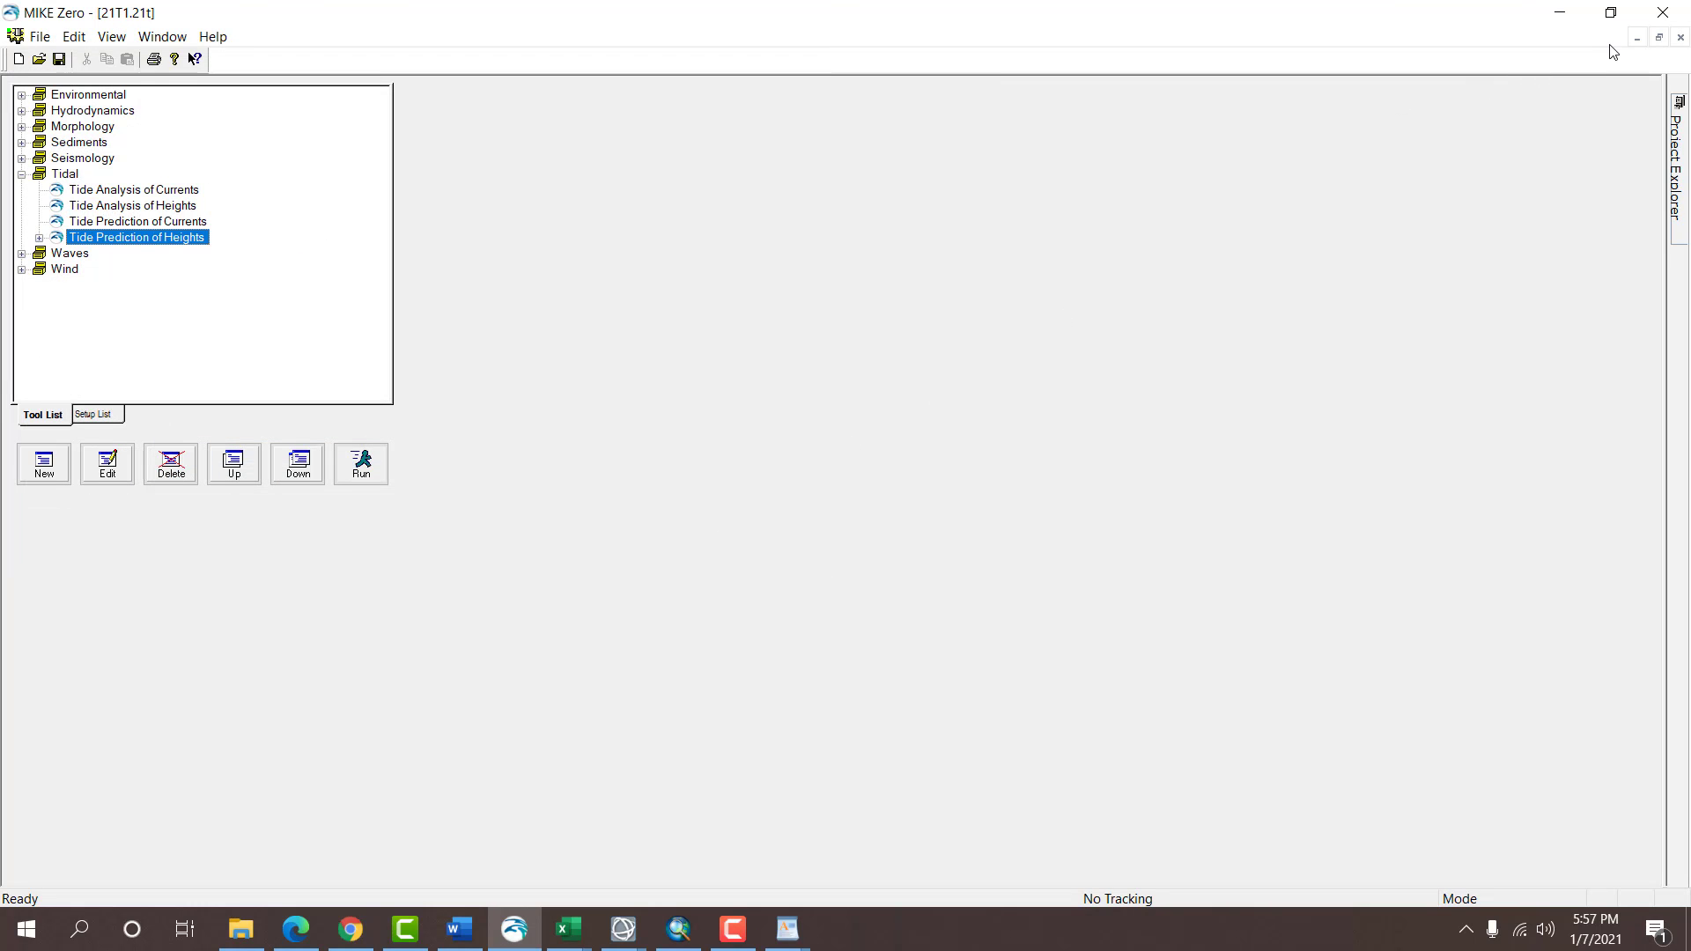
pyautogui.click(1662, 12)
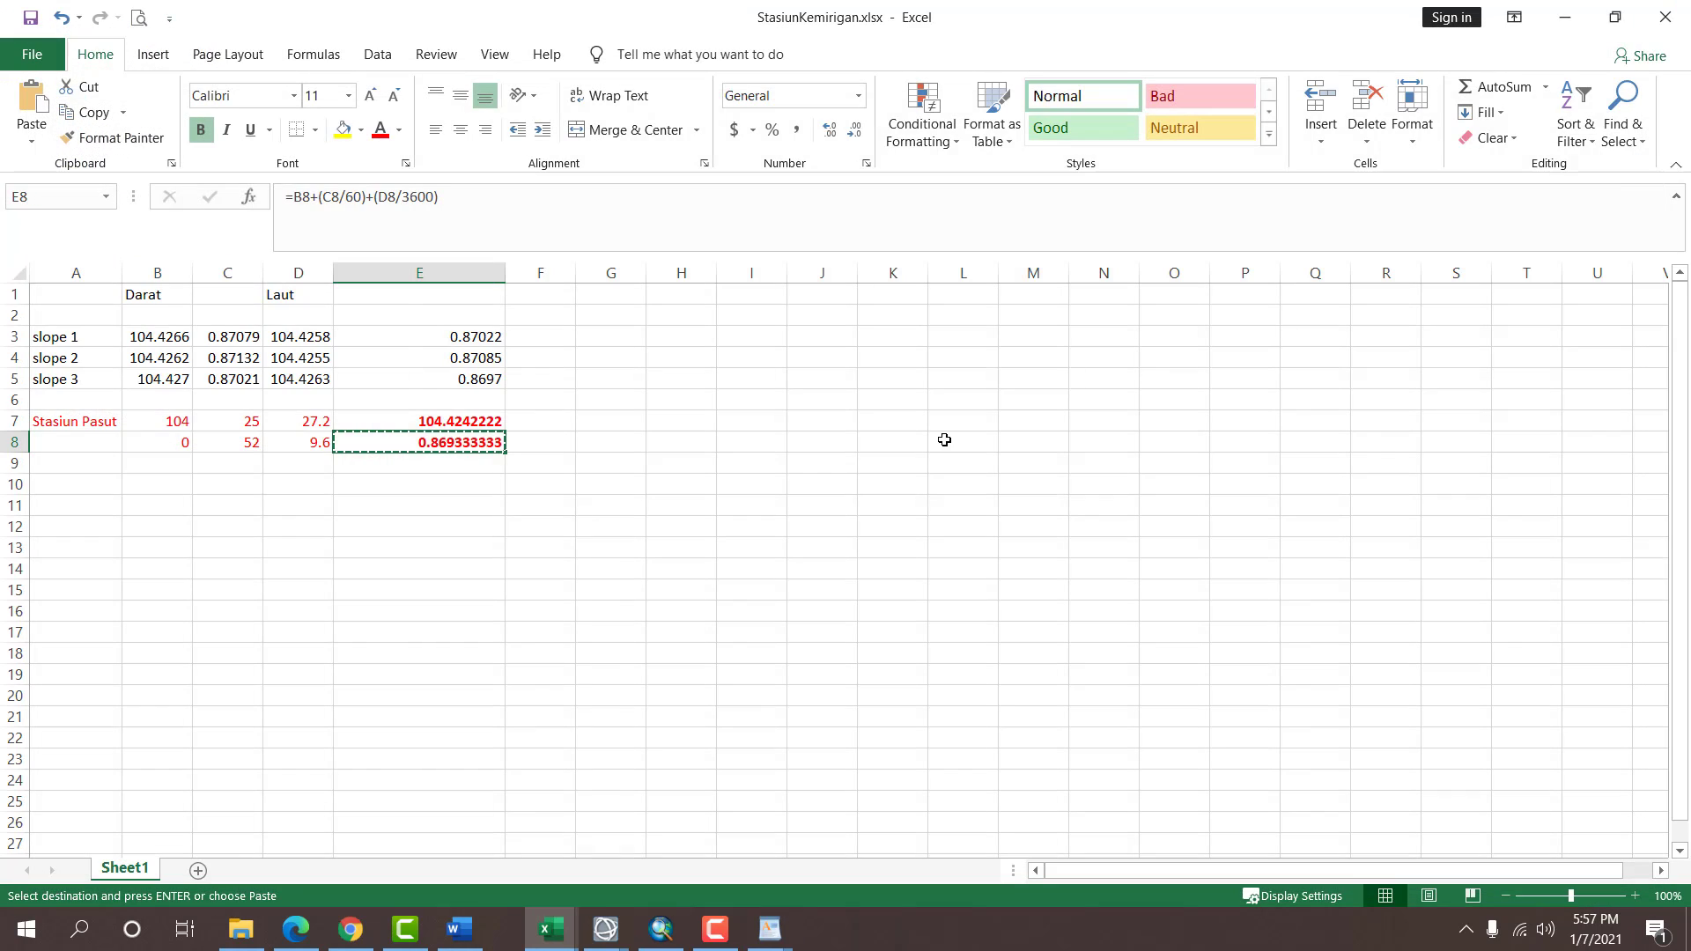
# Switch to File Explorer and close all open WordPad metadata windows.
pyautogui.click(792, 483)
pyautogui.click(240, 930)
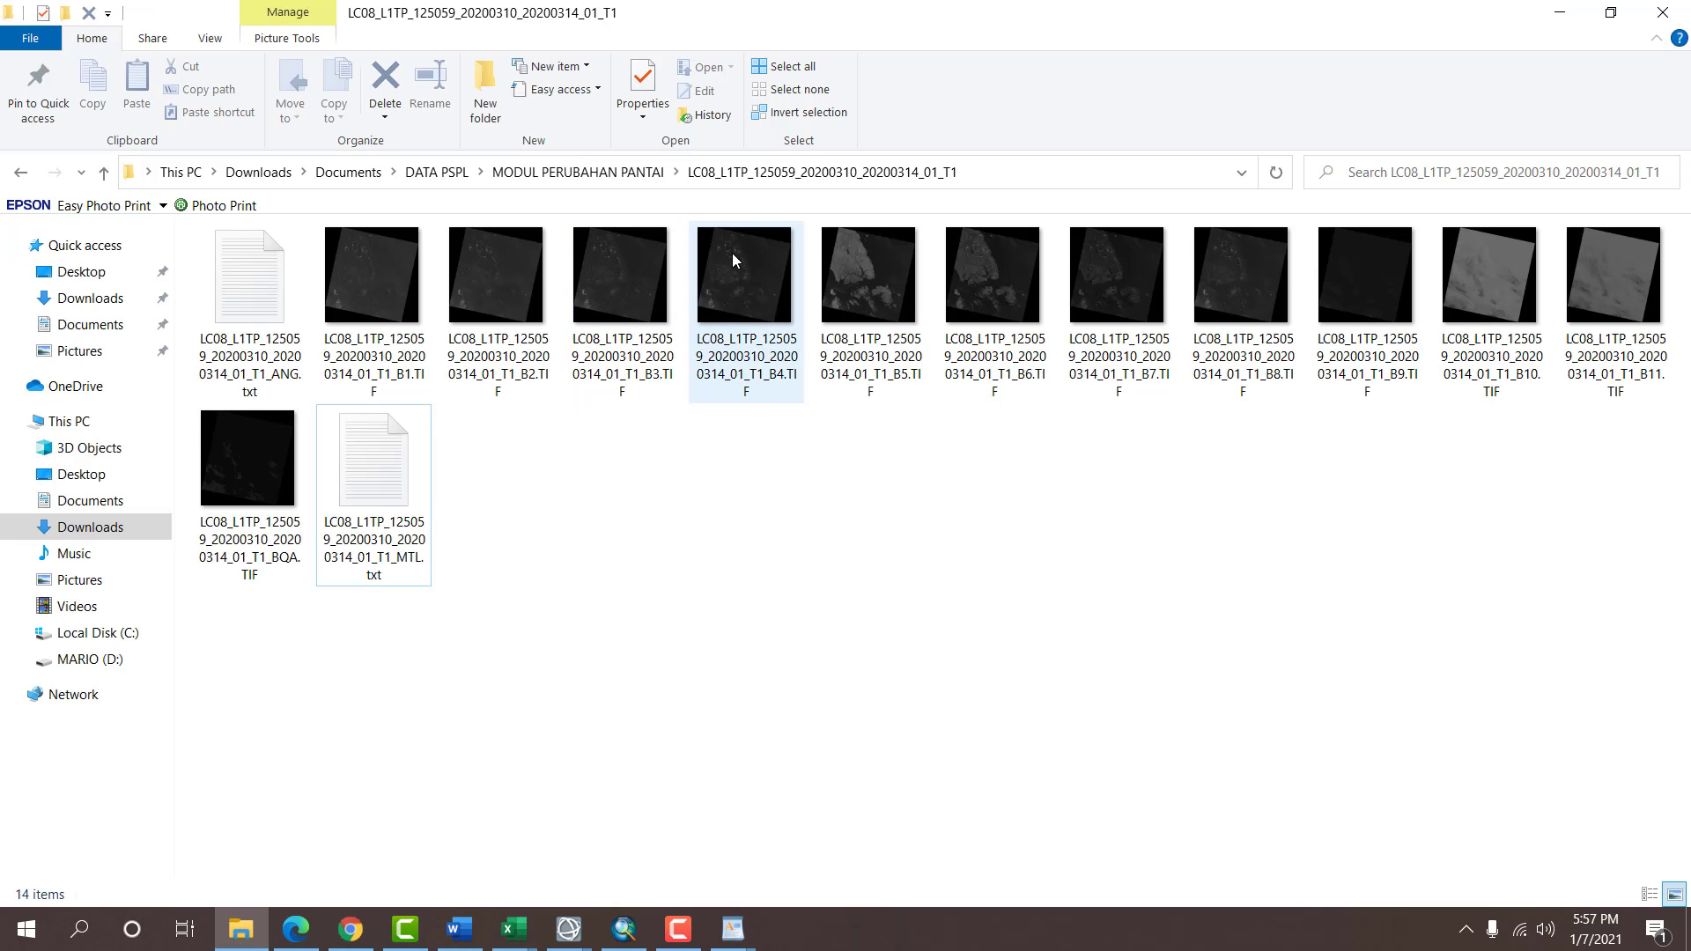
pyautogui.rightClick(733, 929)
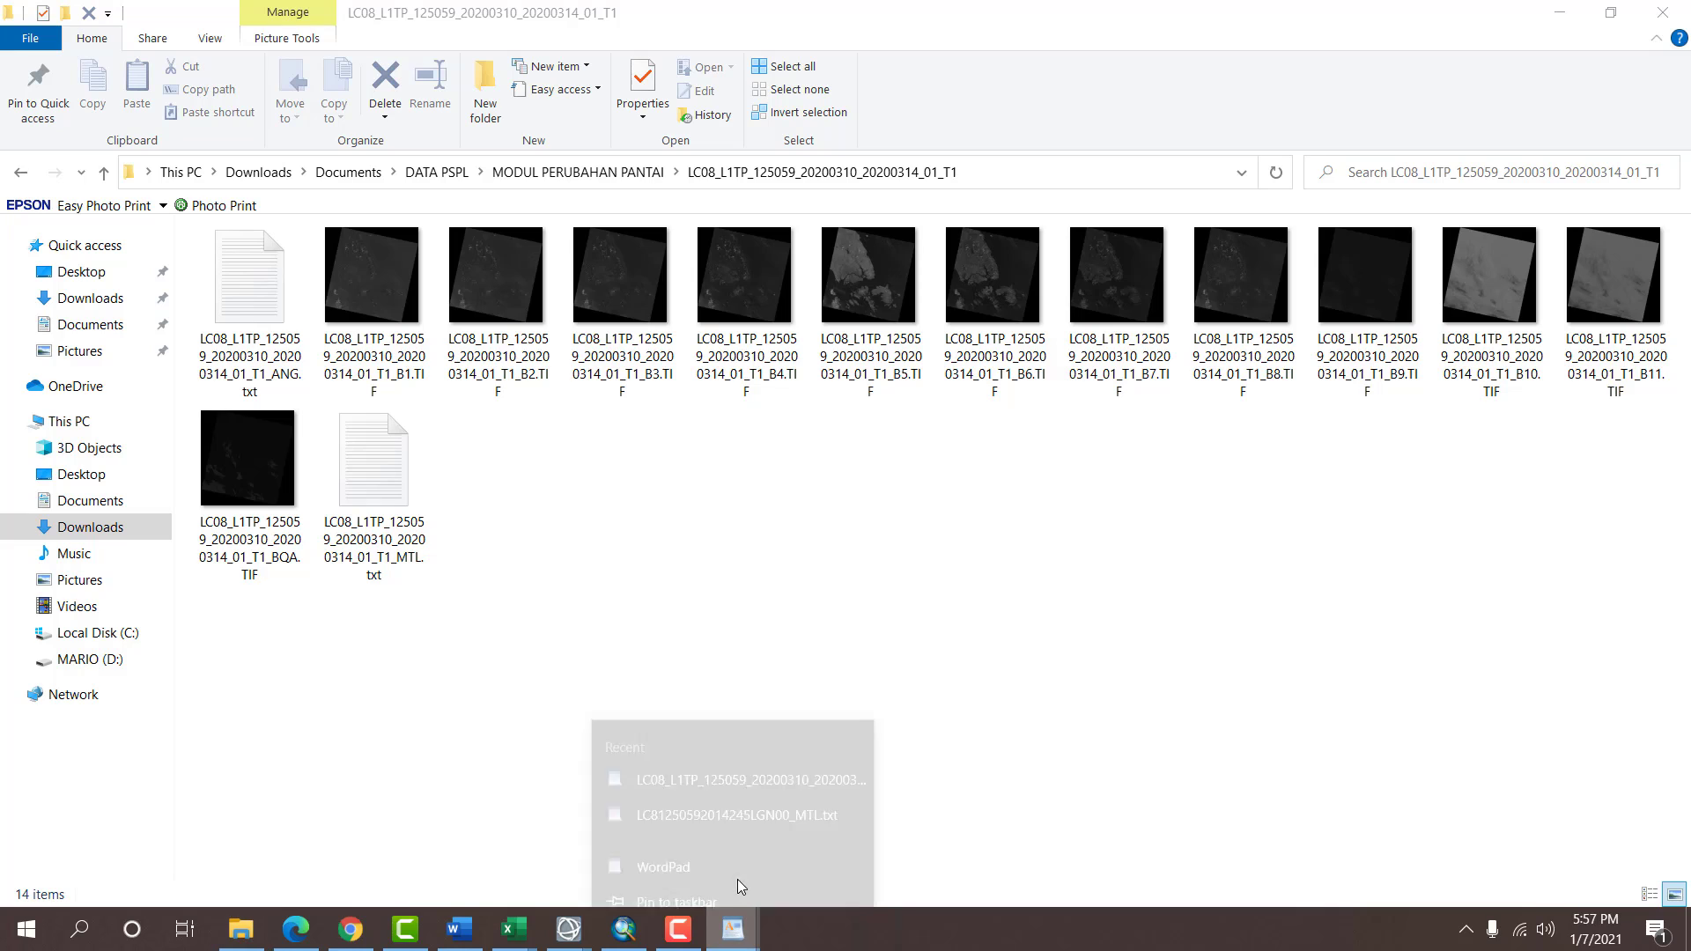
pyautogui.click(736, 881)
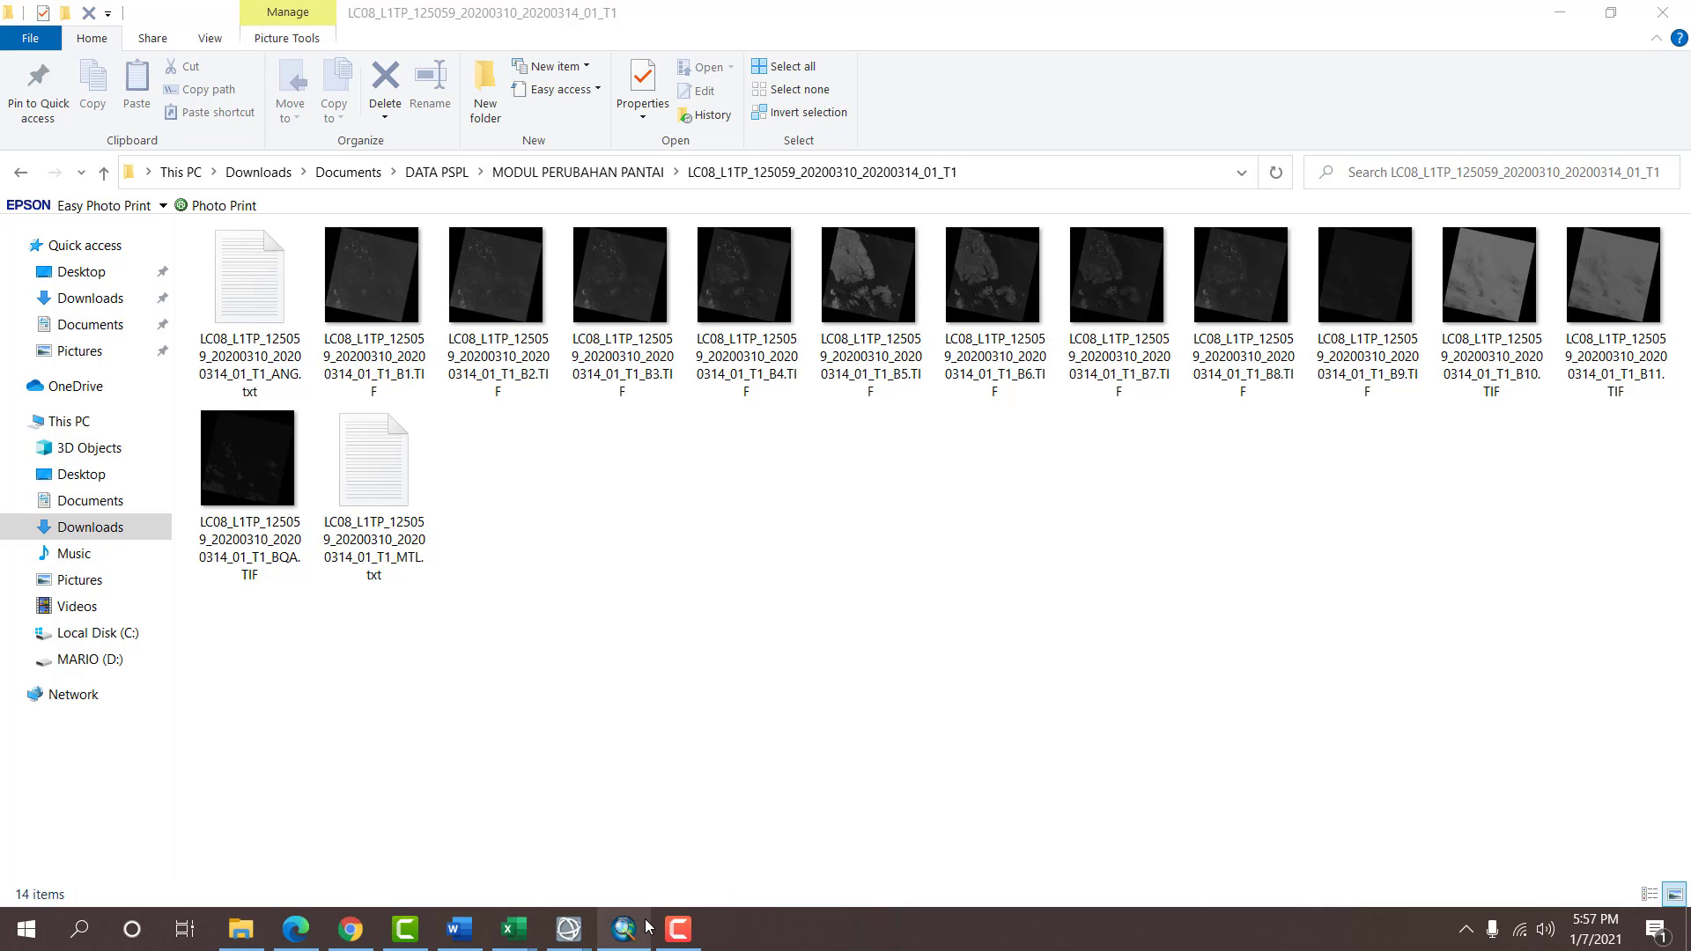
pyautogui.moveTo(646, 925)
pyautogui.click(581, 632)
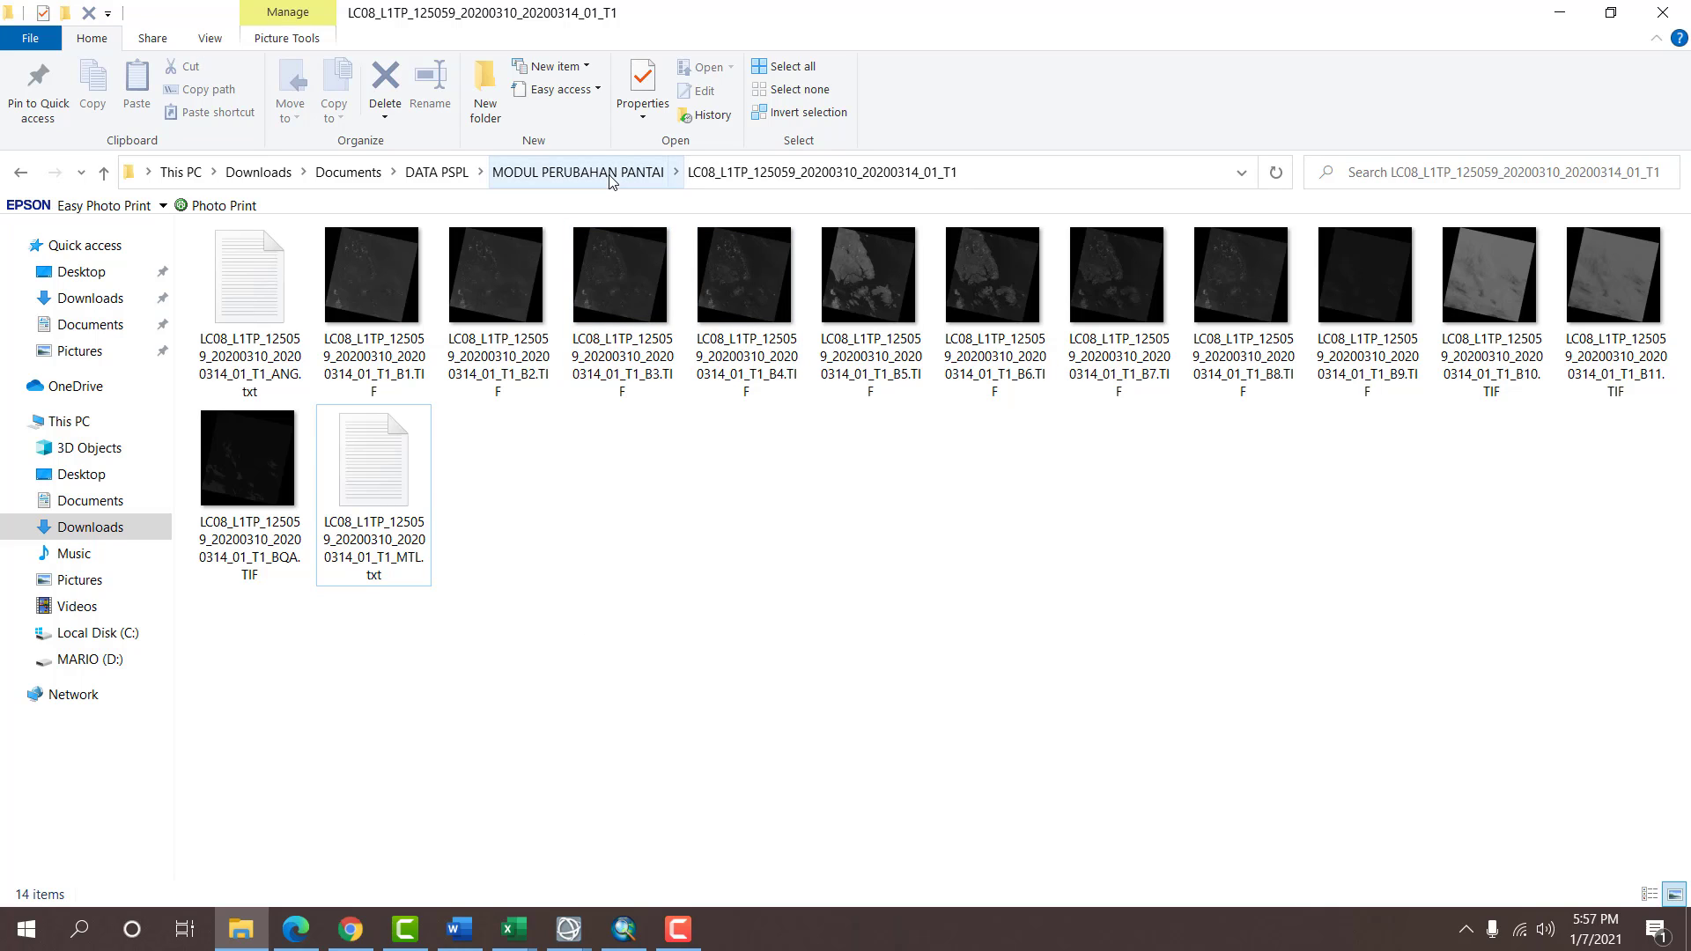
# Open Pasut2014.dfs0 from the MODUL PERUBAHAN PANTAI folder, maximize its window and widen the tide plot beside the data table.
pyautogui.click(581, 172)
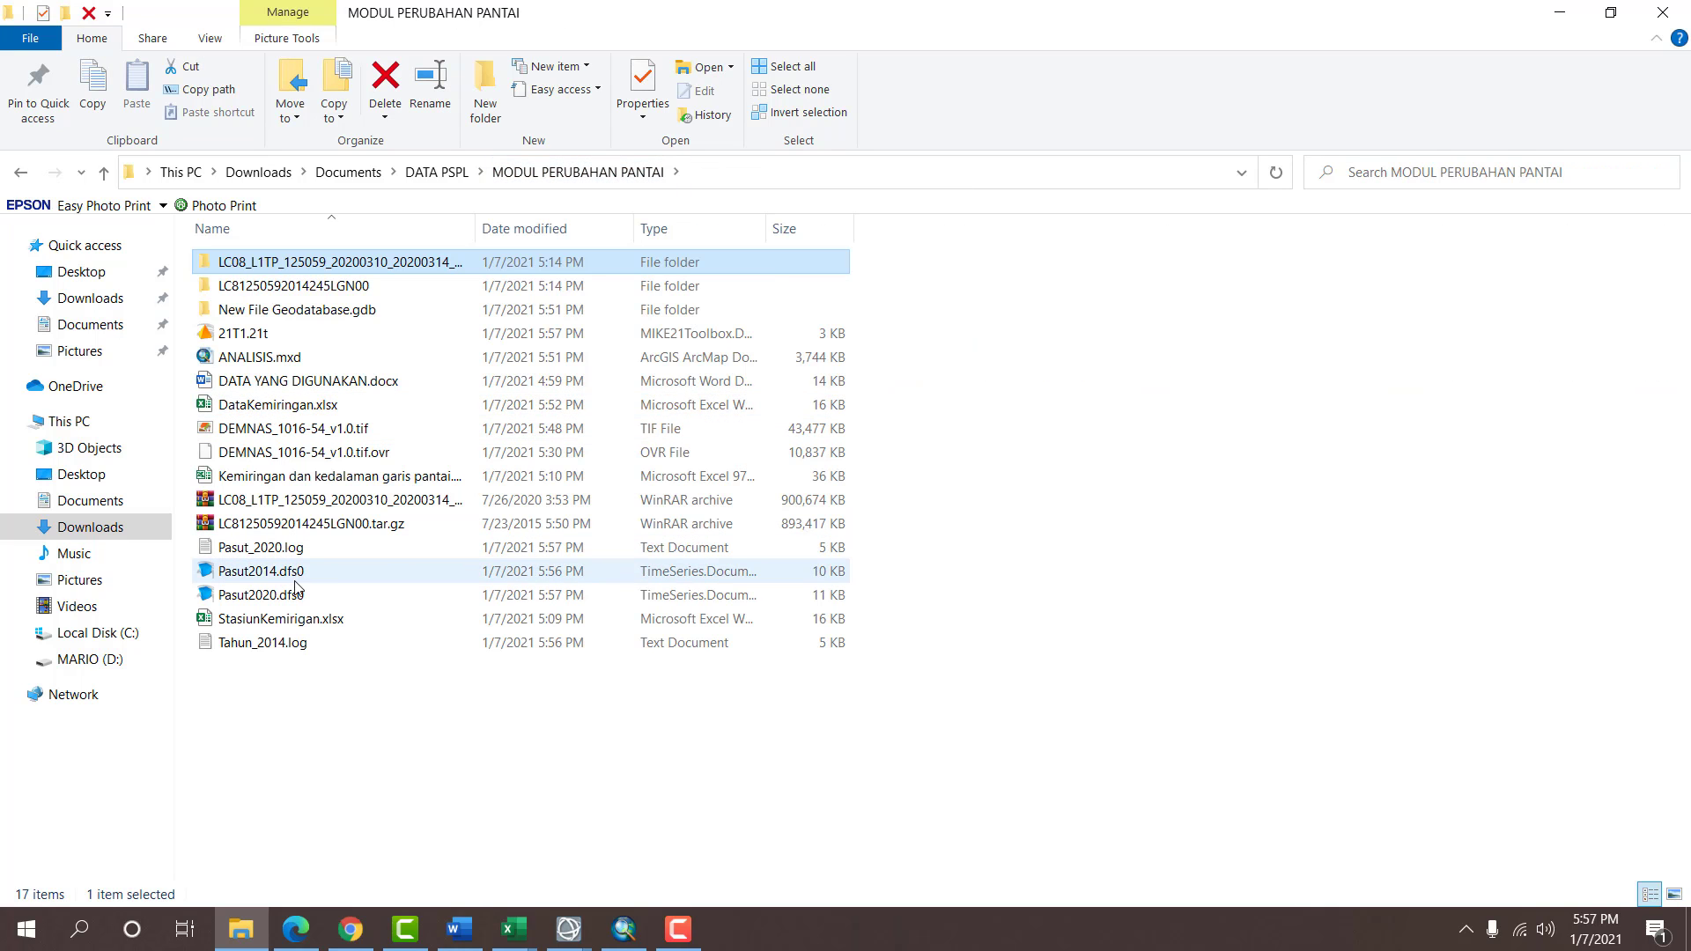
pyautogui.doubleClick(293, 573)
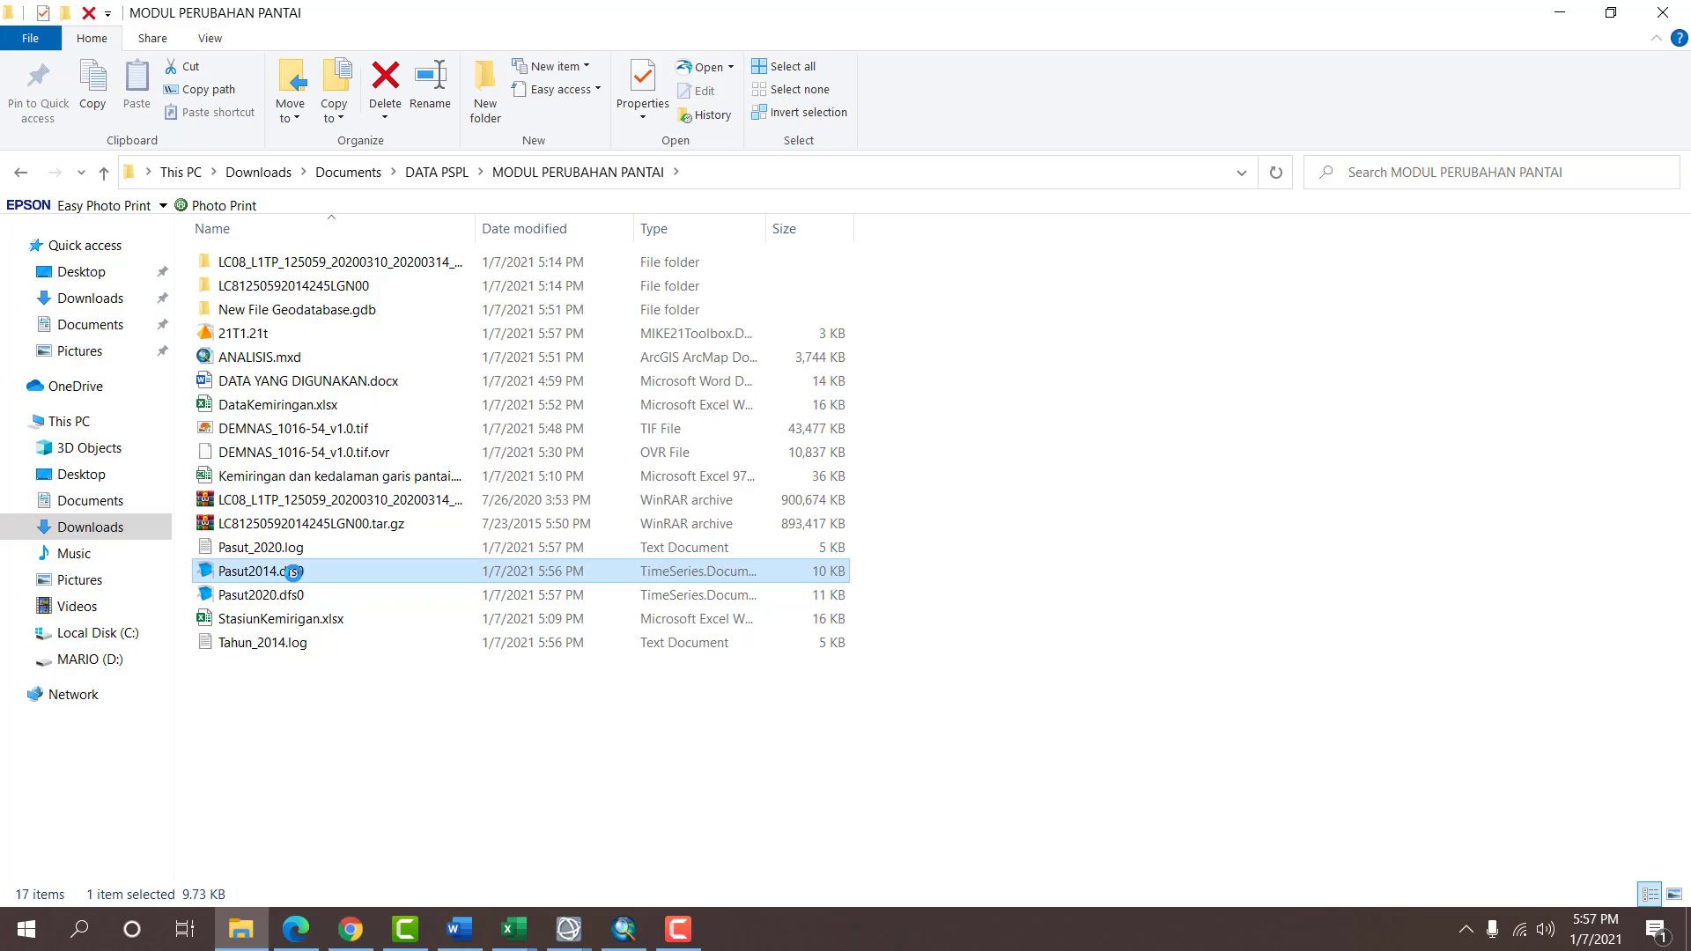
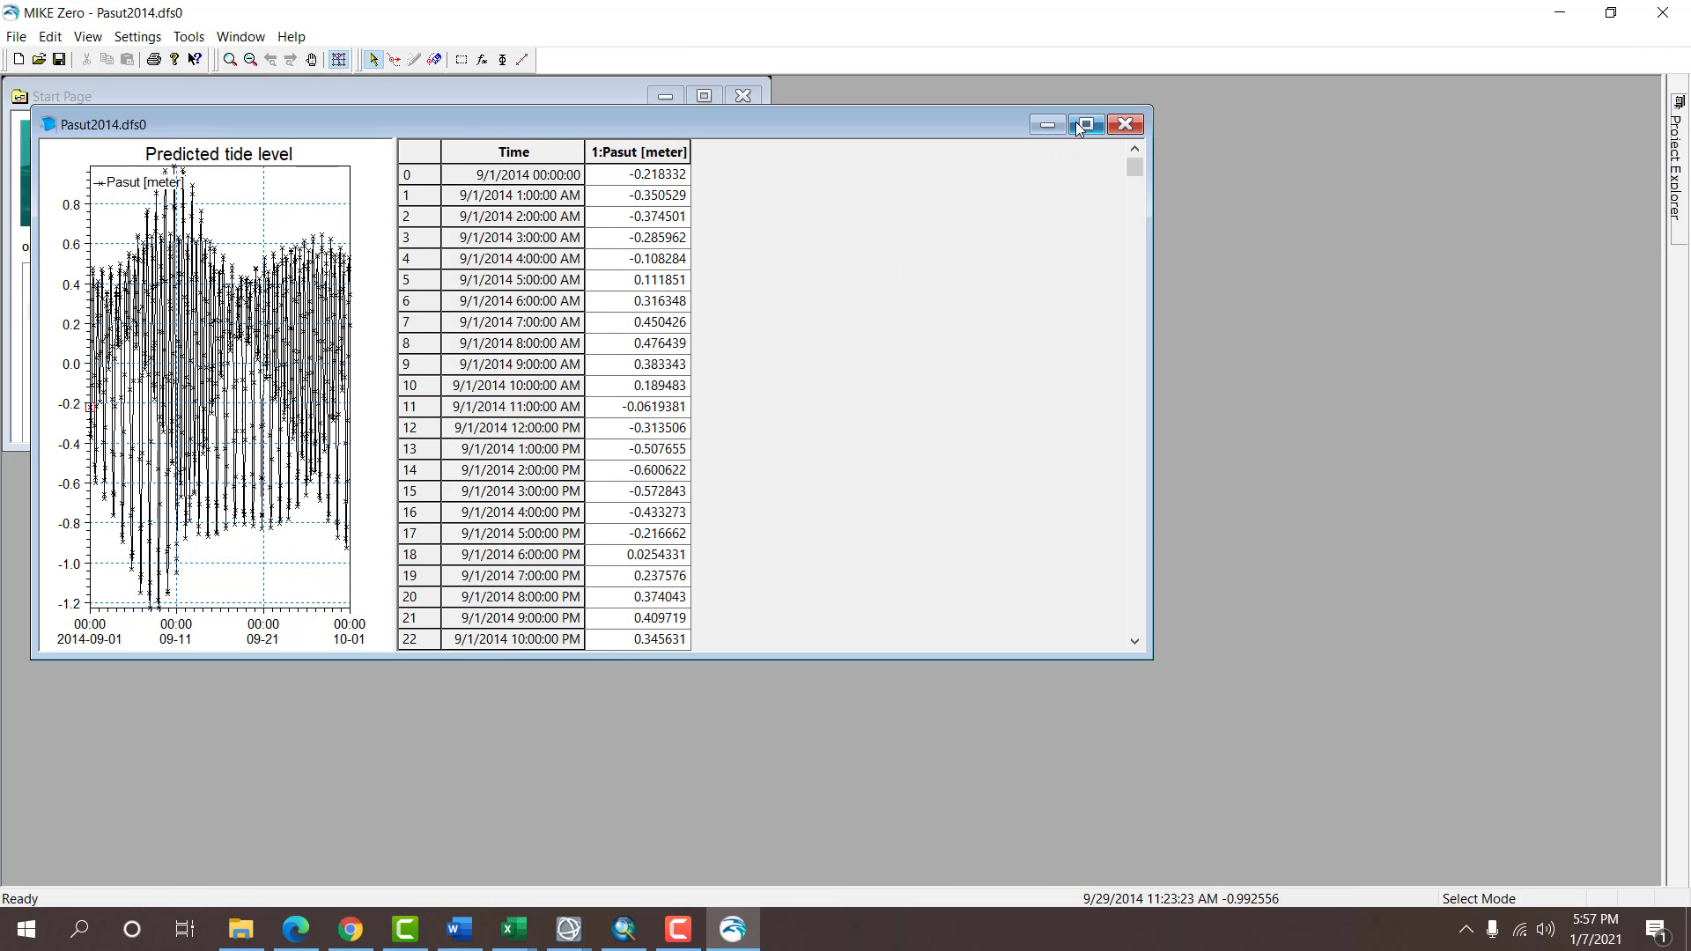
pyautogui.click(1086, 124)
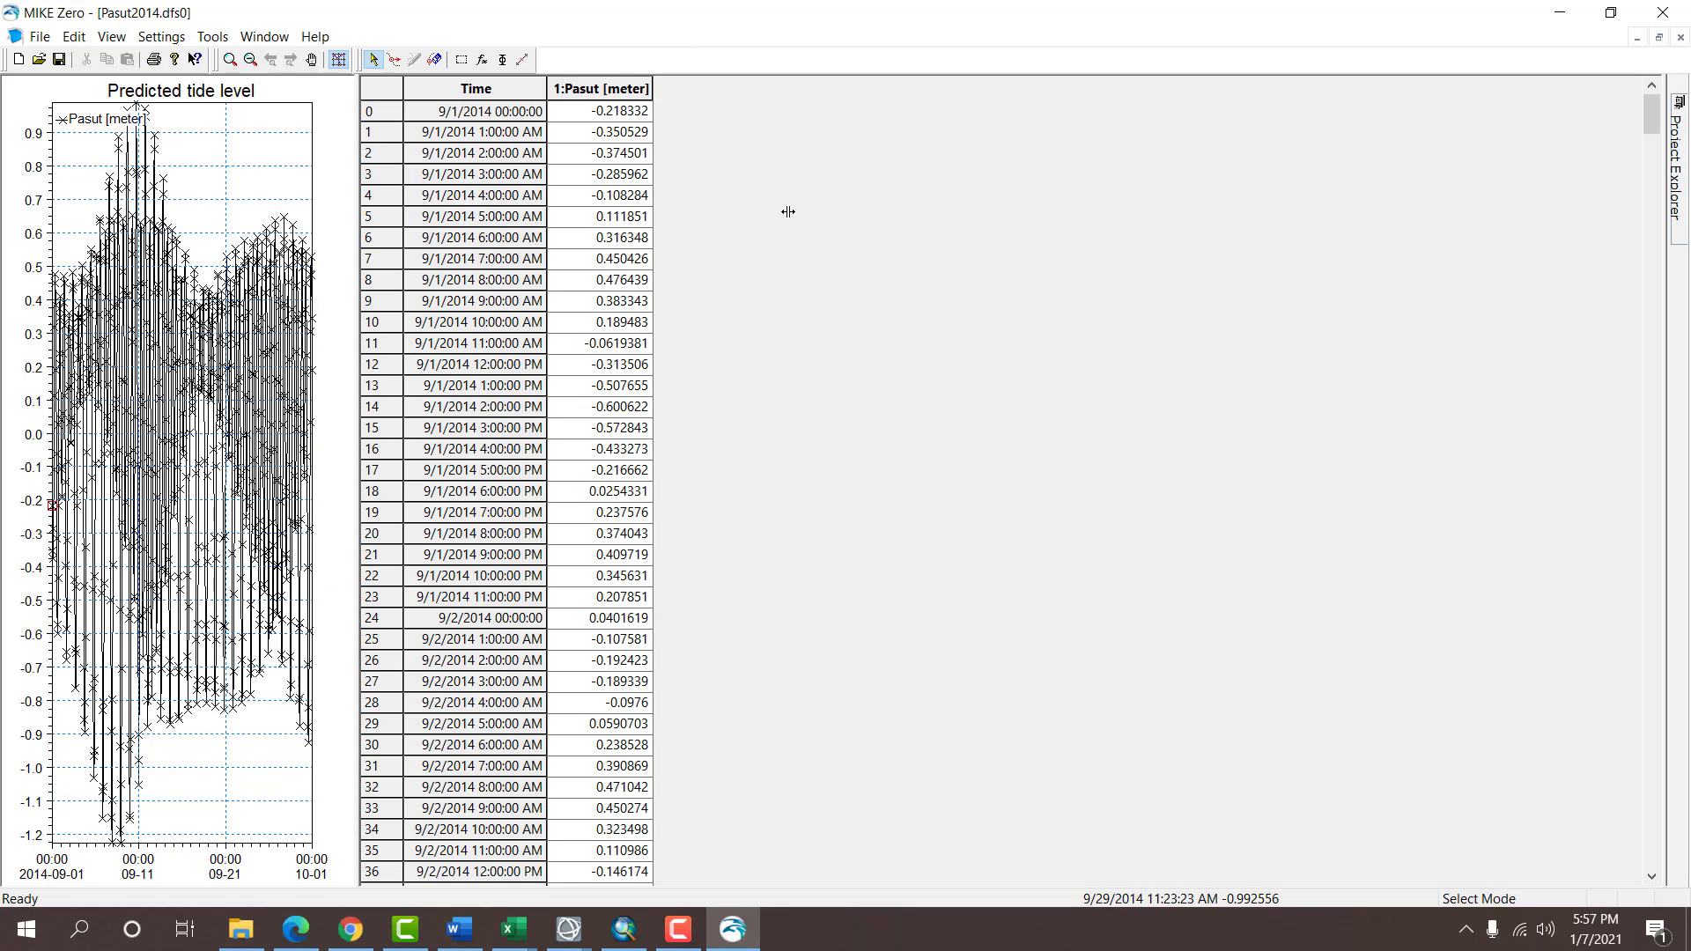
pyautogui.moveTo(788, 211); pyautogui.dragTo(921, 219)
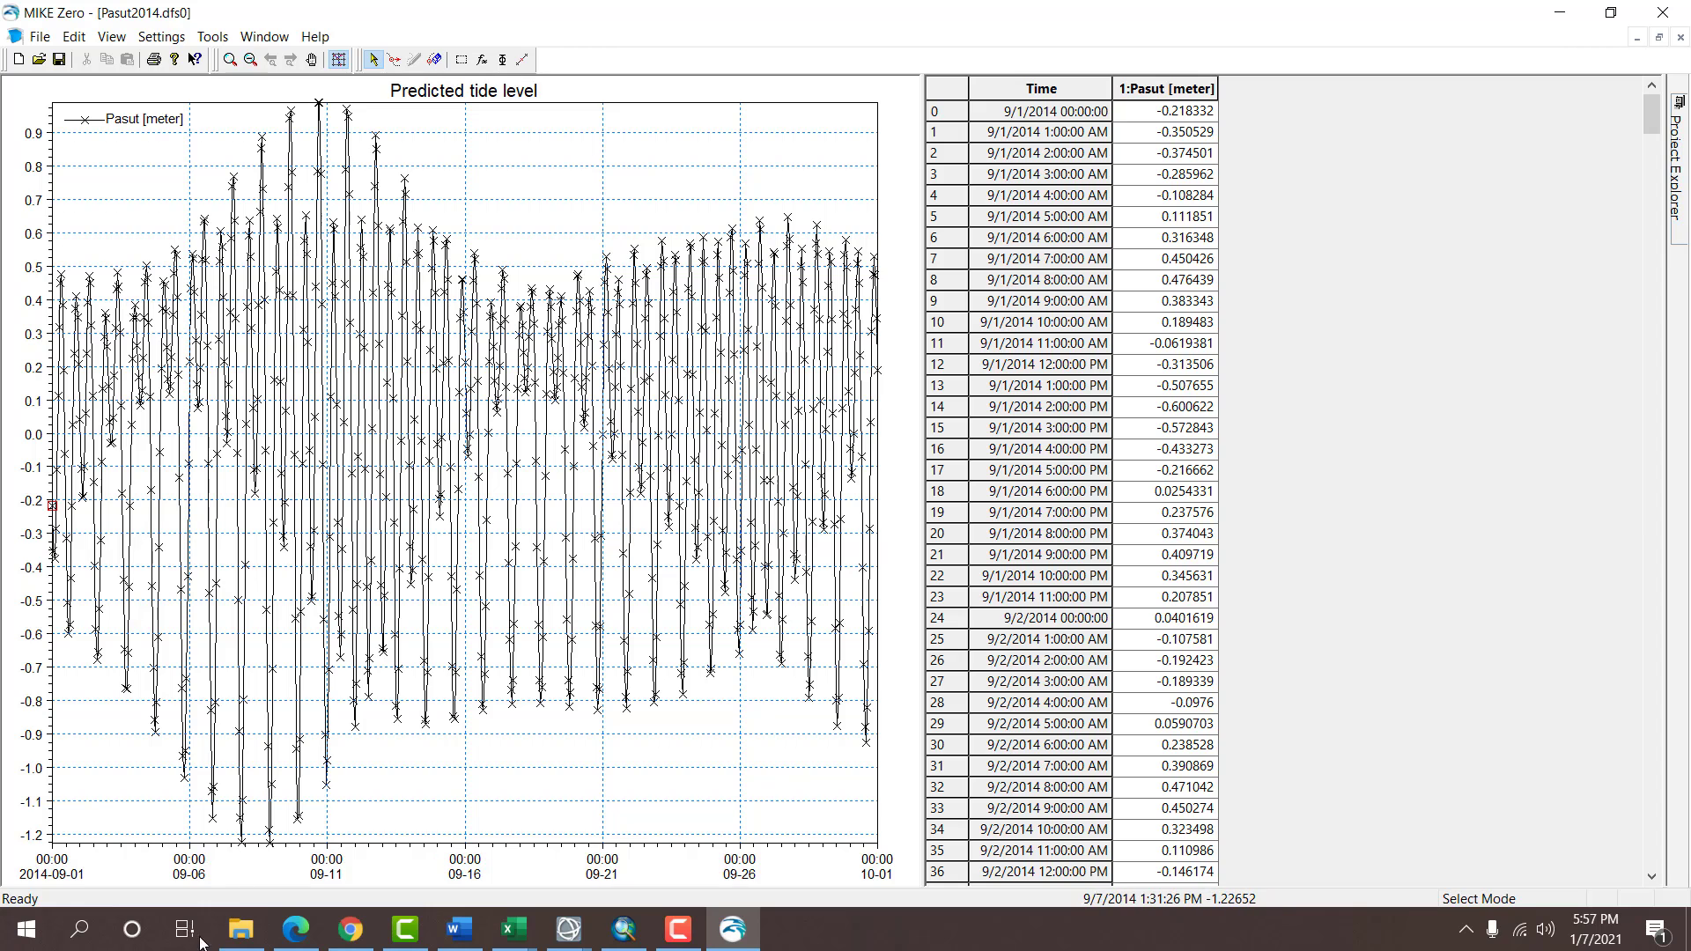
# Open Pasut2020.dfs0 from the MODUL PERUBAHAN PANTAI folder, maximize its window and widen the tide plot.
pyautogui.click(241, 928)
pyautogui.click(299, 602)
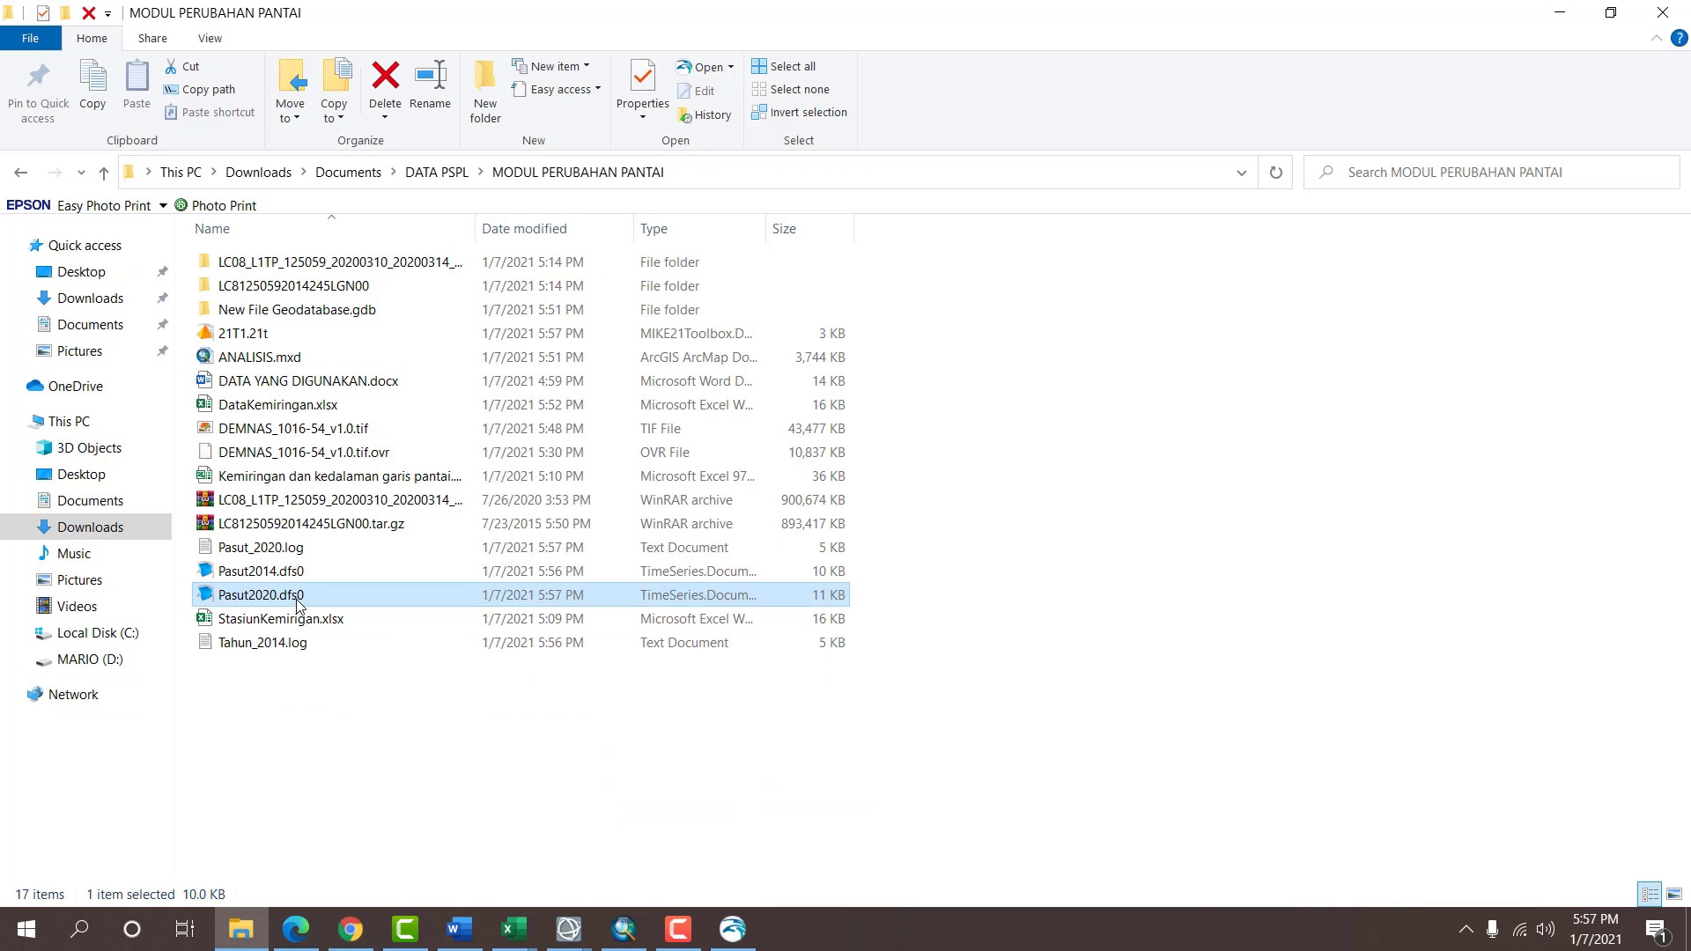
pyautogui.doubleClick(299, 602)
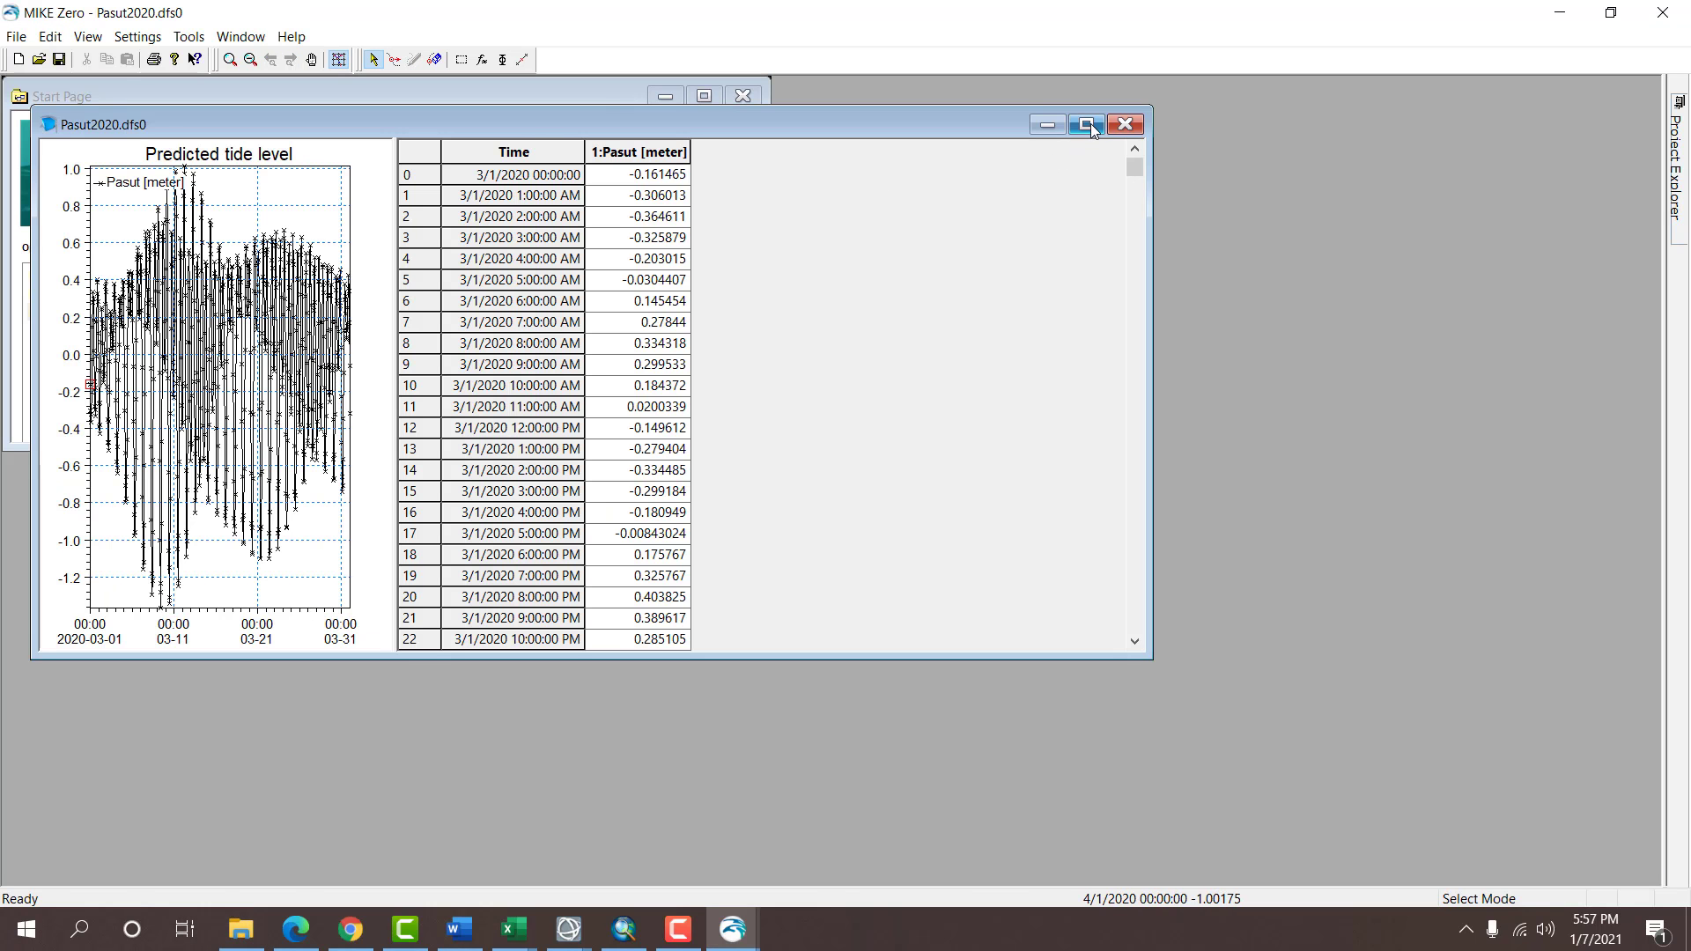
pyautogui.click(1086, 125)
pyautogui.moveTo(1033, 313); pyautogui.dragTo(1064, 316)
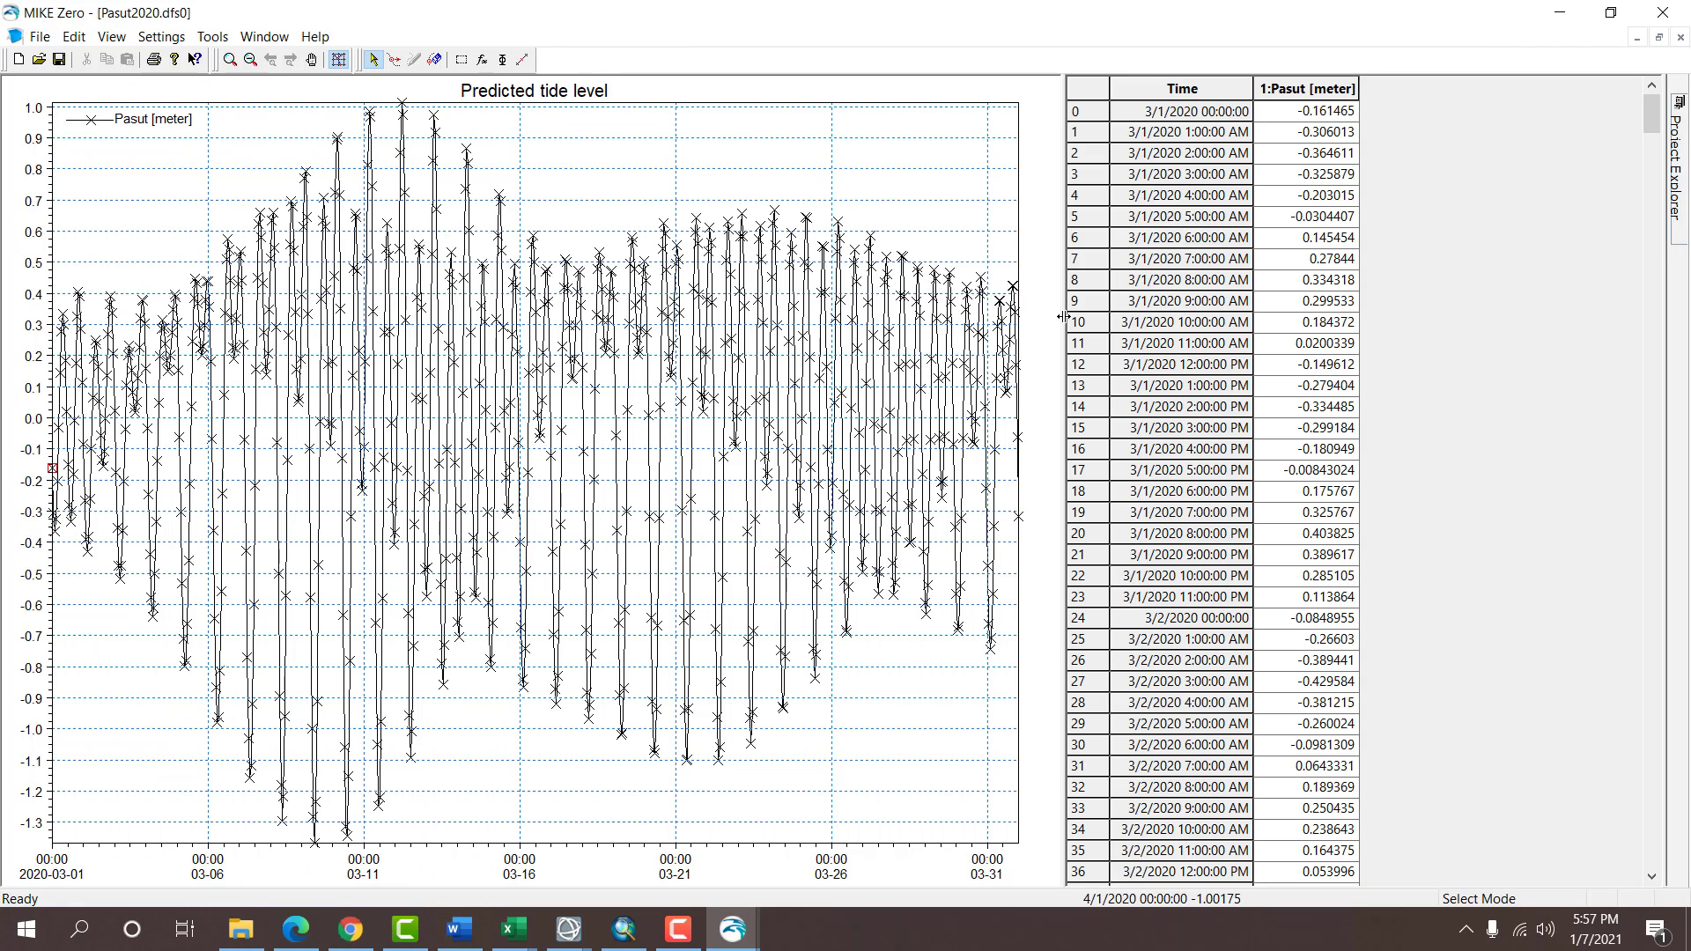
# Switch to the DataKemiringan.xlsx workbook in Excel and add a new worksheet.
pyautogui.moveTo(508, 931)
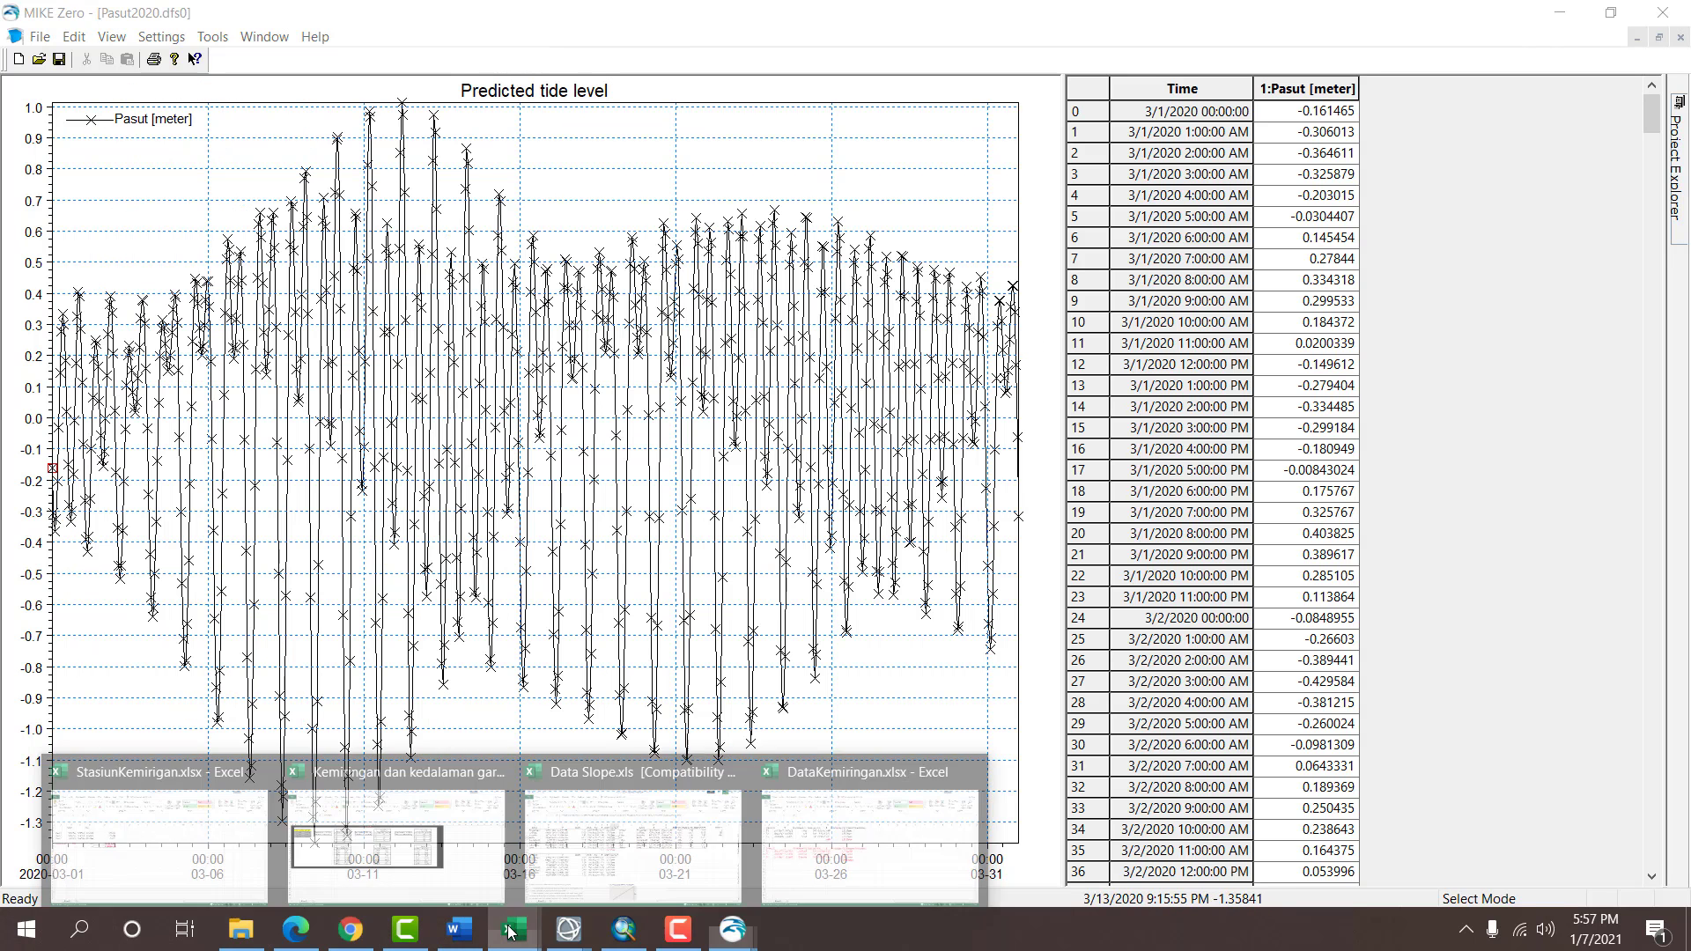
pyautogui.click(836, 846)
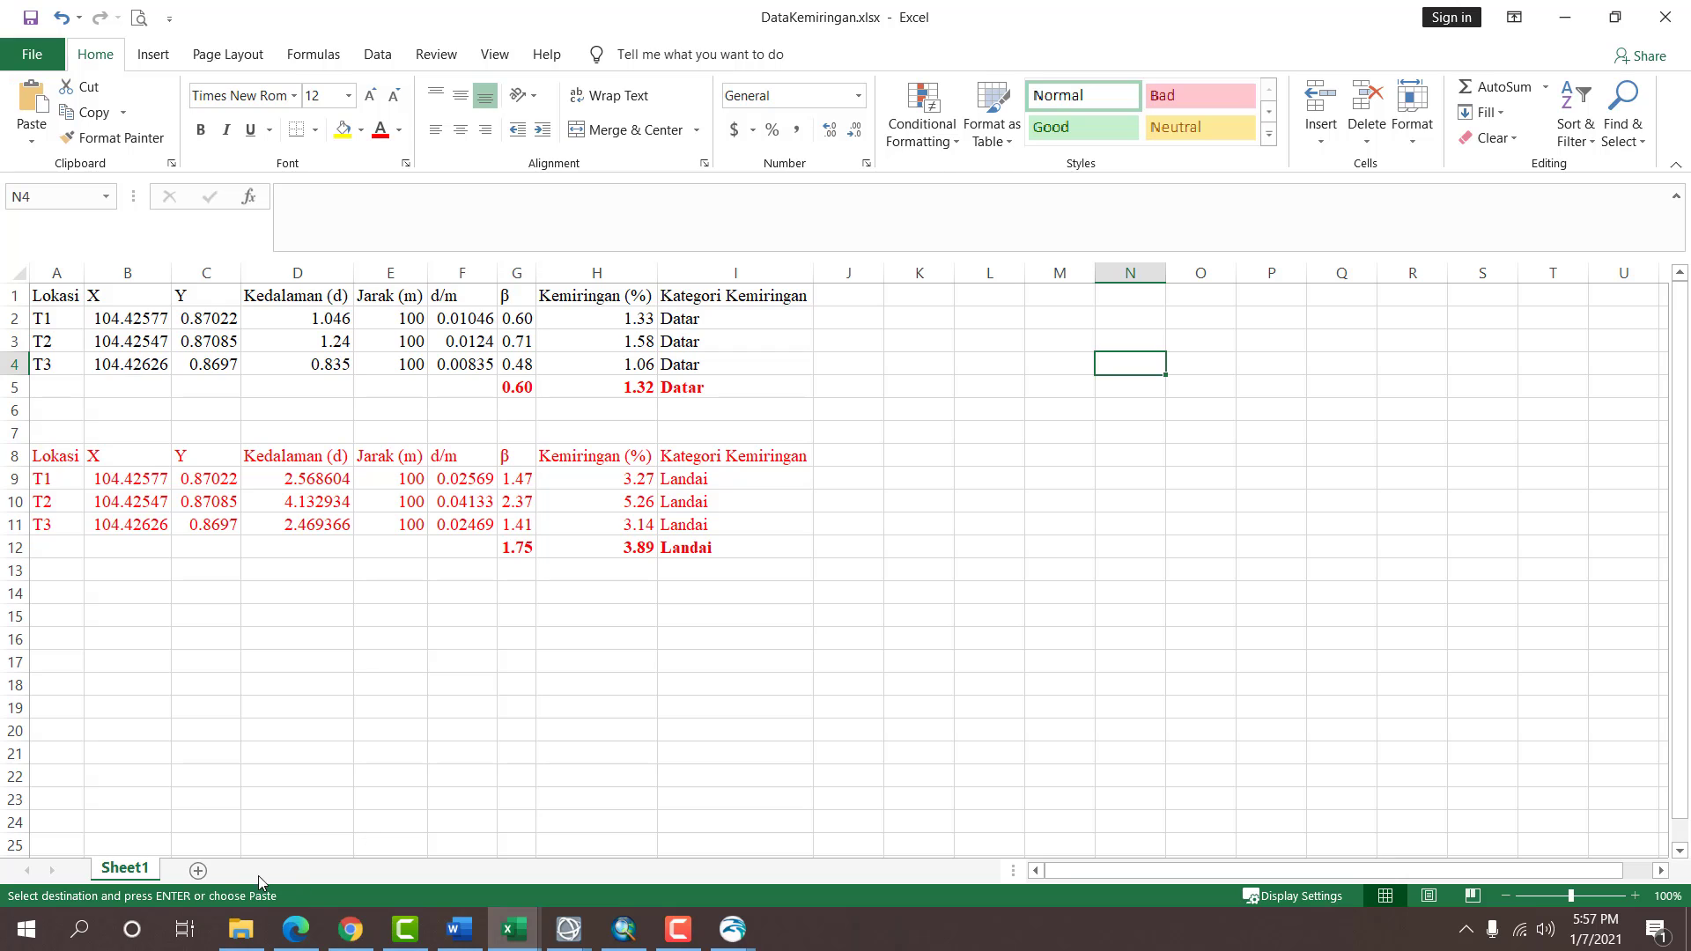
pyautogui.click(197, 870)
pyautogui.click(359, 447)
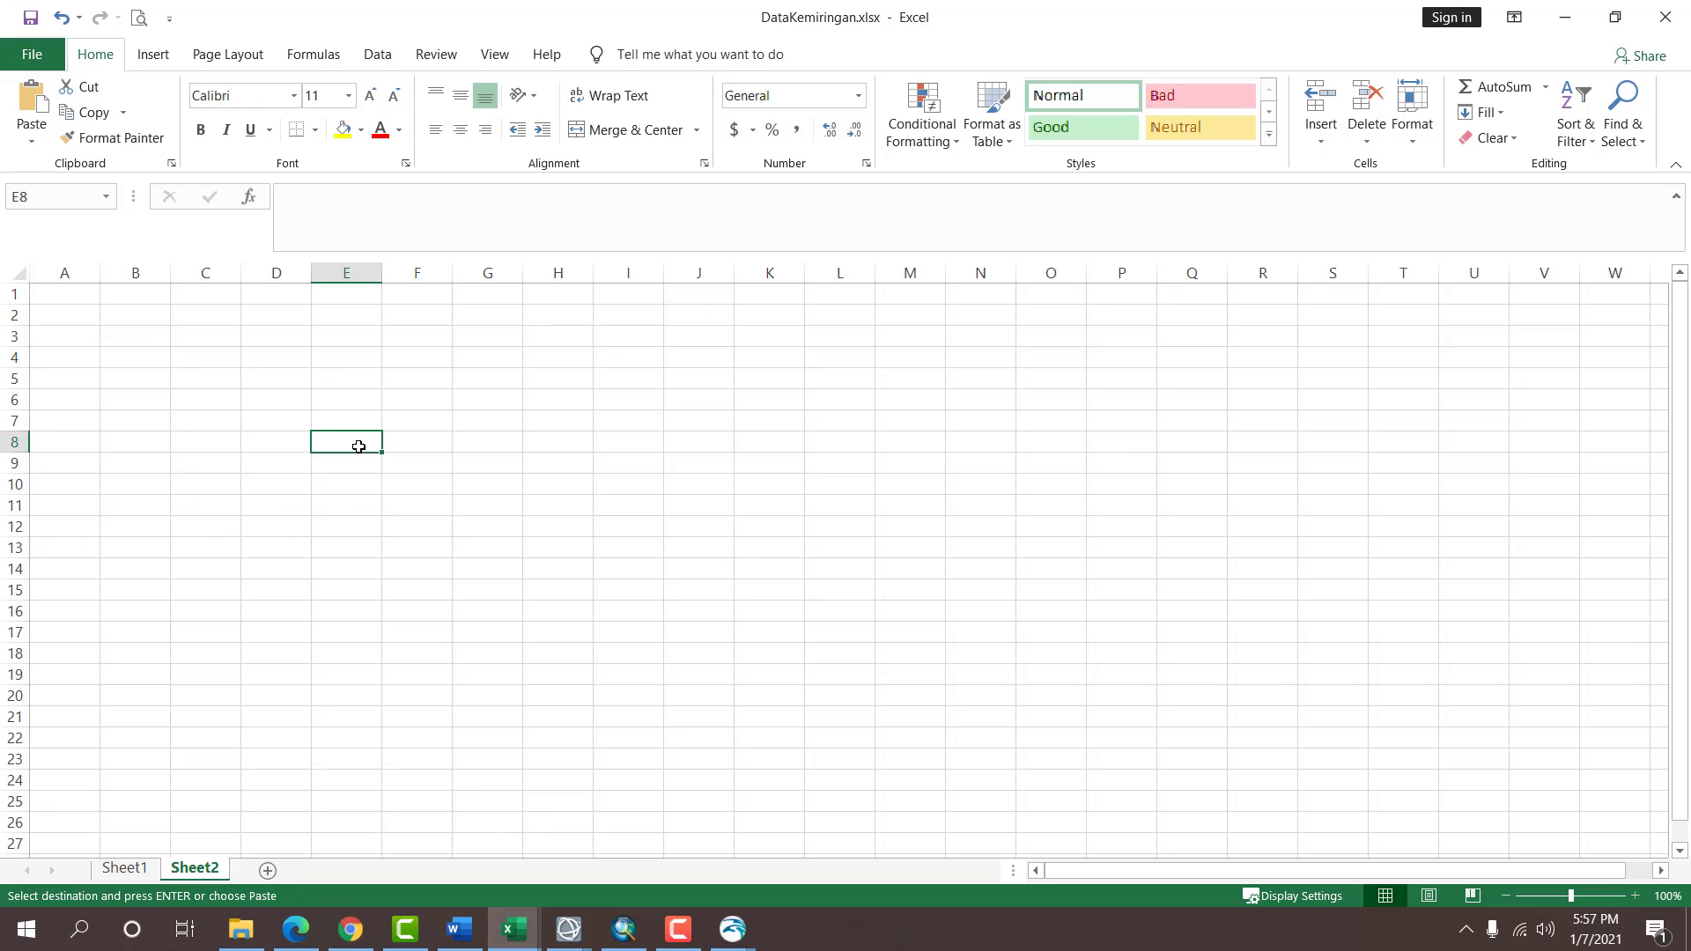
# Enter the column headers Time in cell A1 and SSE in cell B1 of Sheet2.
pyautogui.click(51, 295)
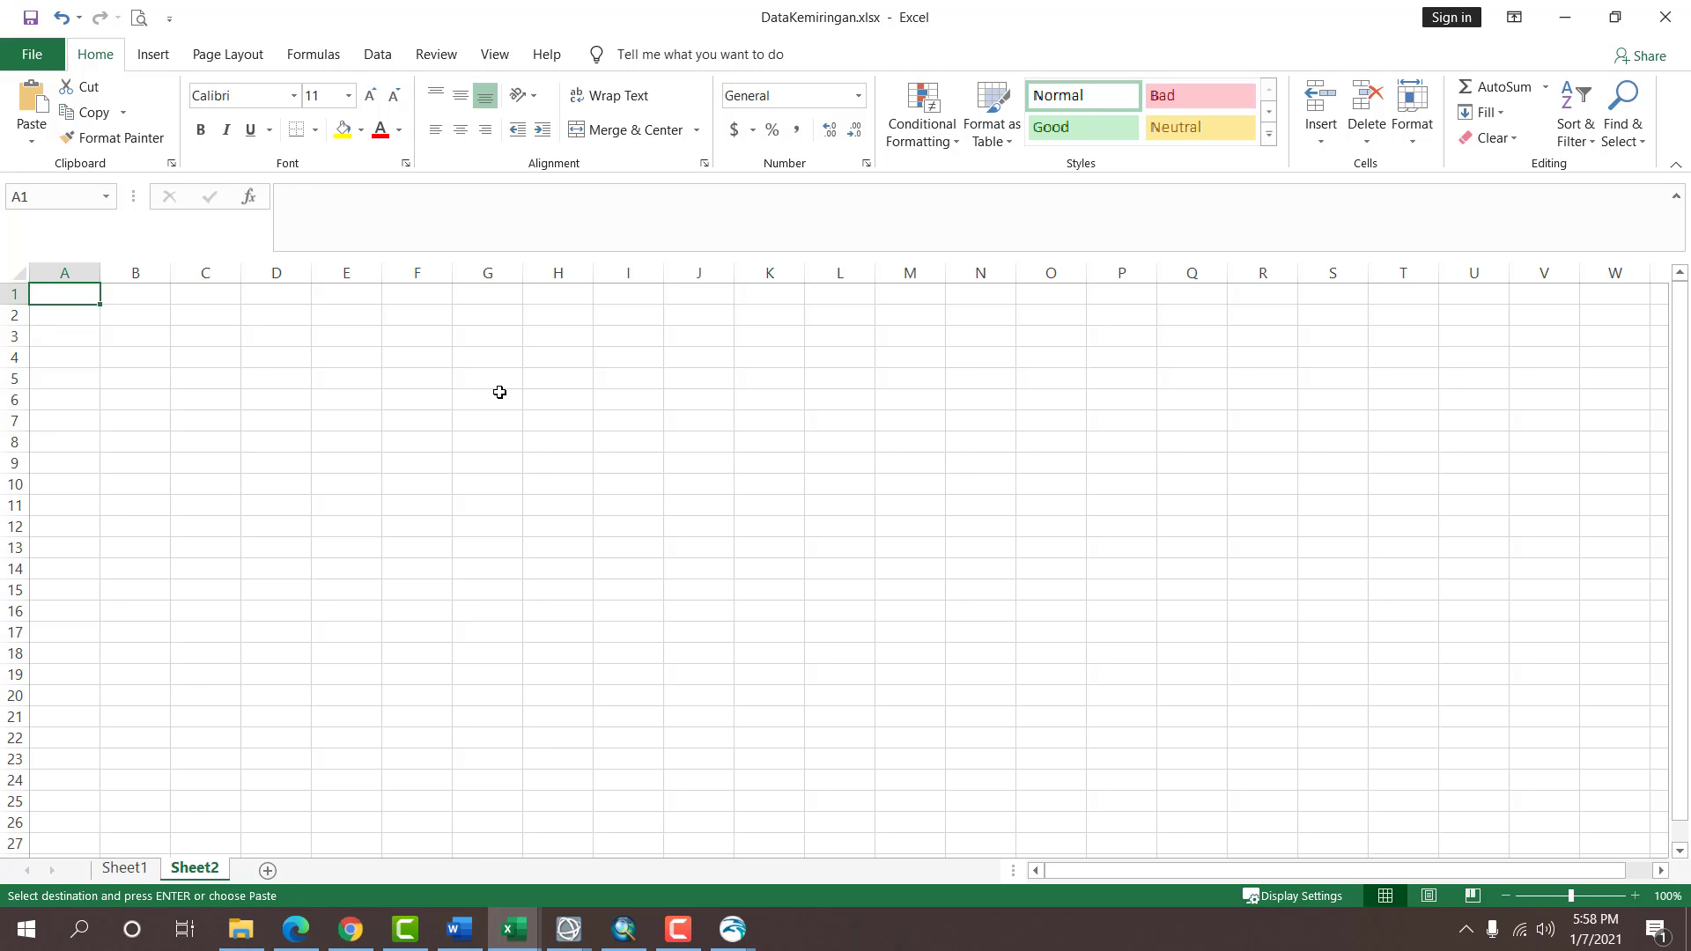
pyautogui.write('Time')
pyautogui.press('Tab')
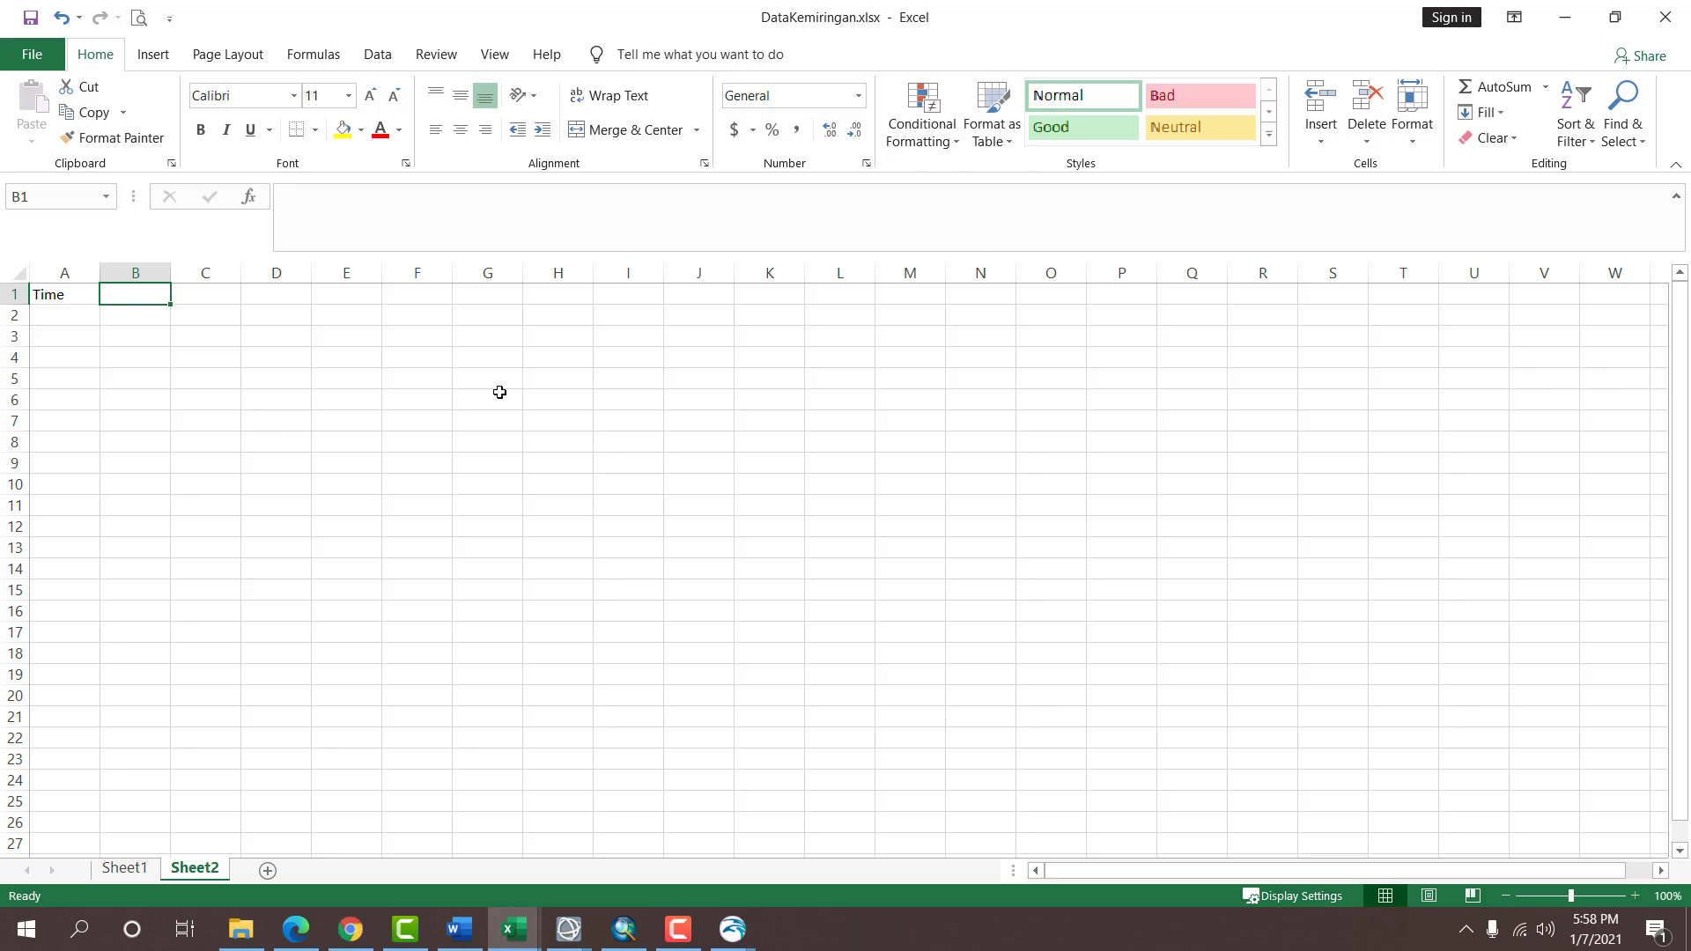
pyautogui.write('SSE')
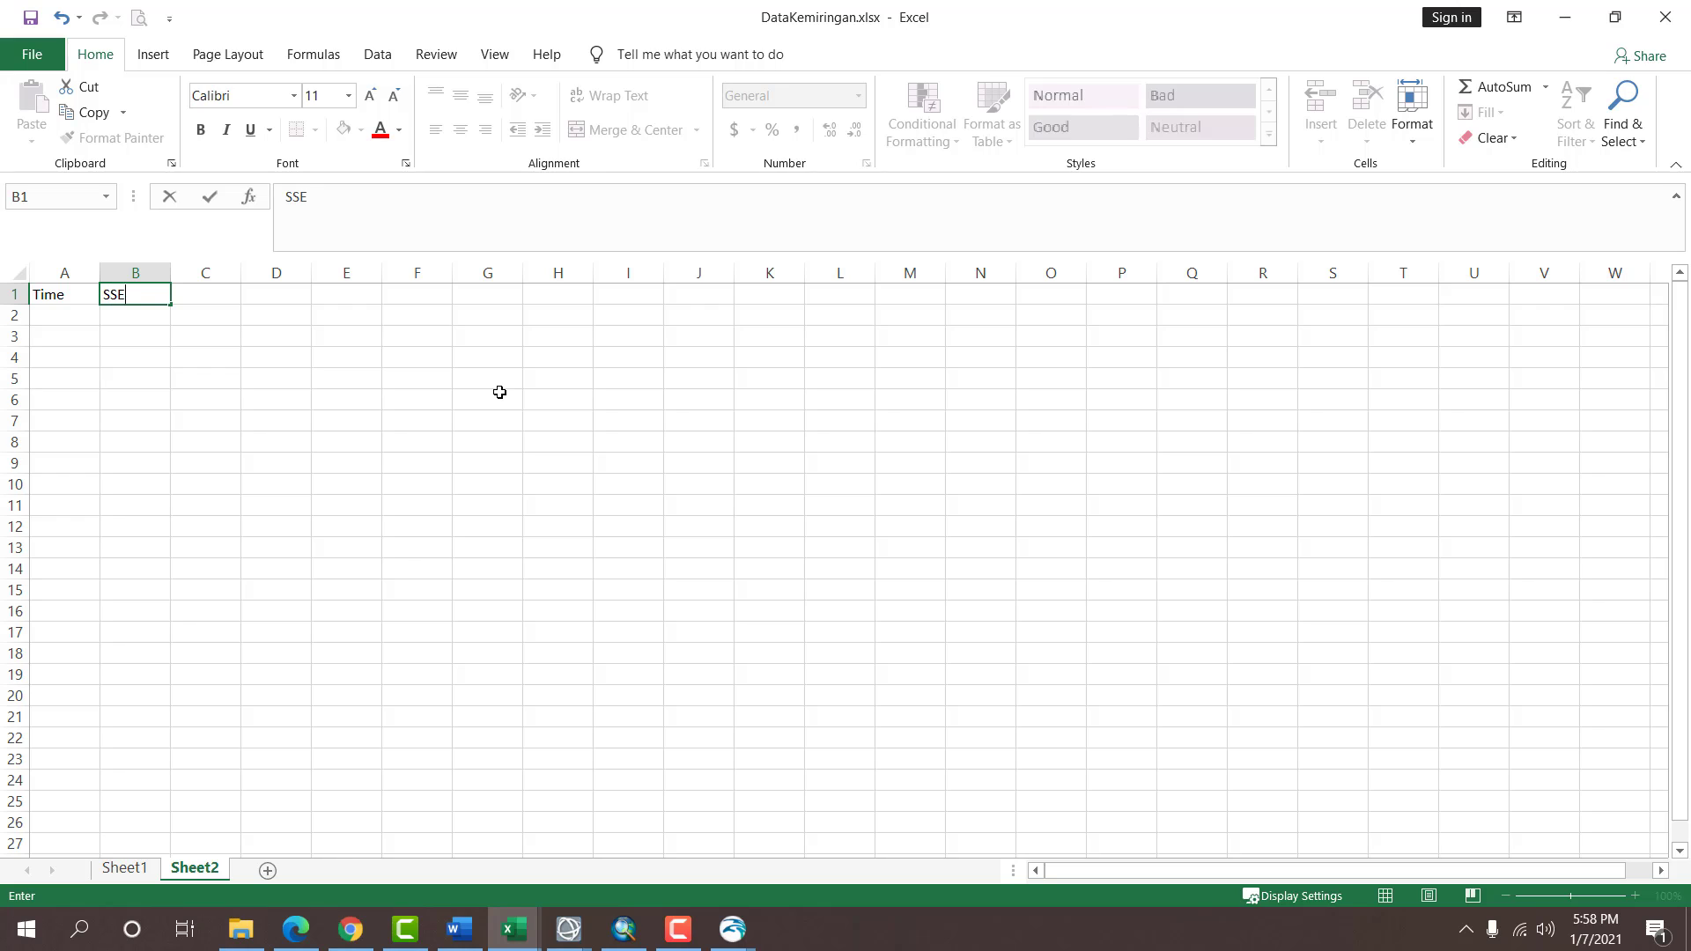
pyautogui.press('Tab')
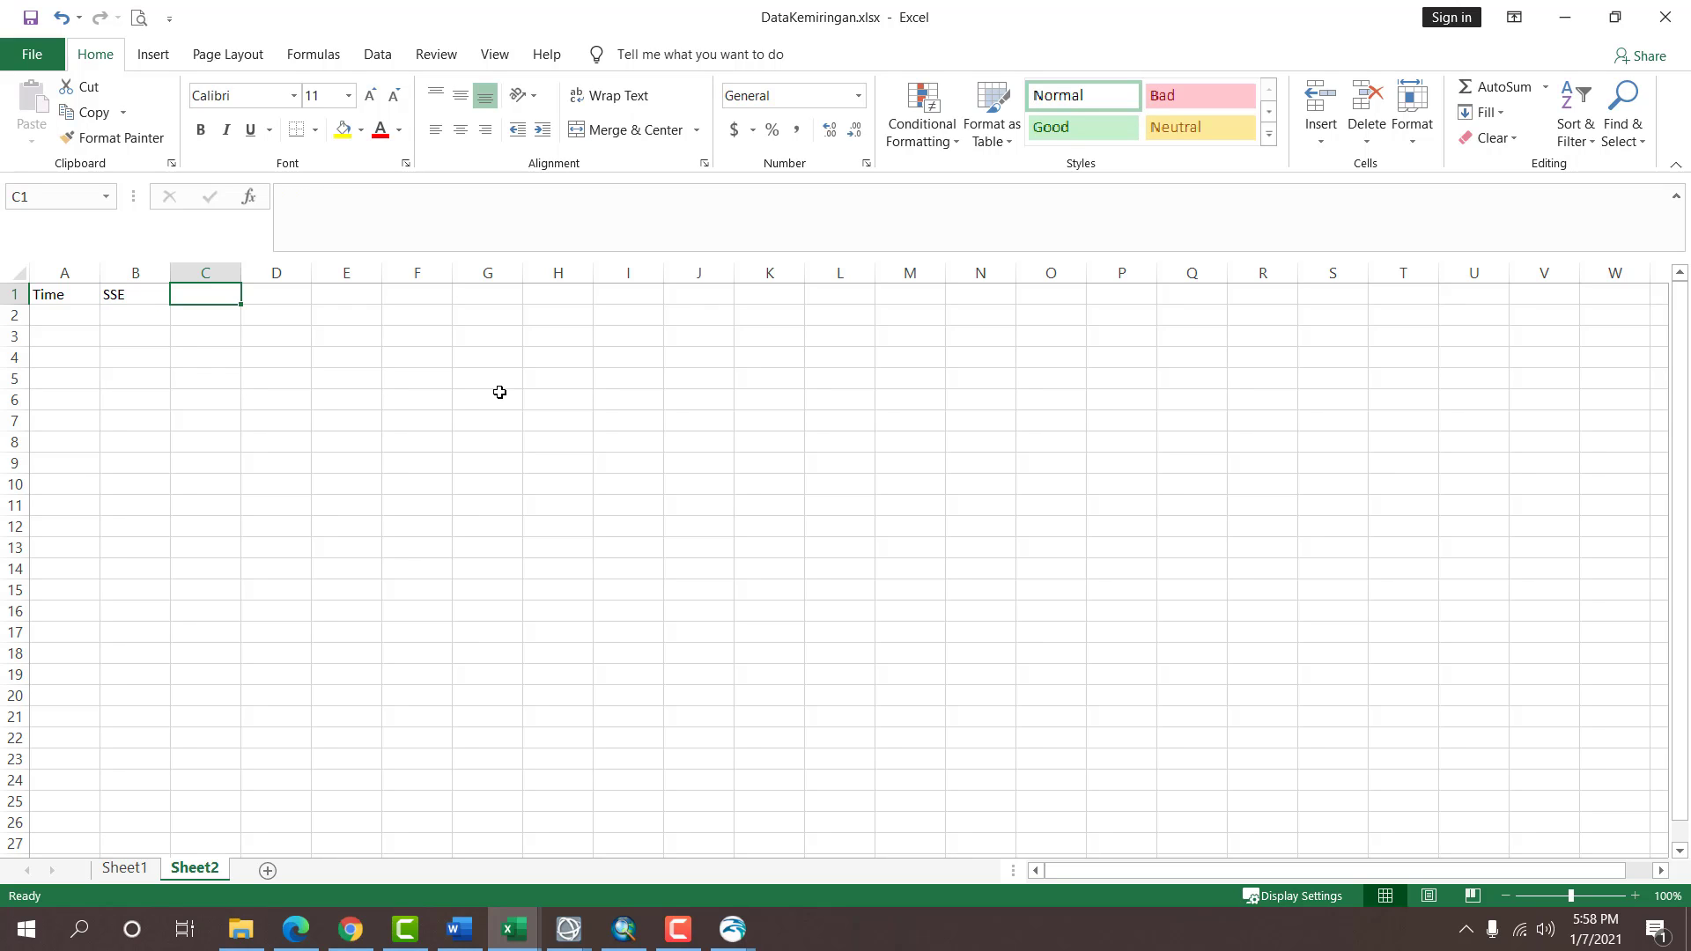
# Check the start time of the Pasut2014 series in MIKE Zero and enter 9/1/2014 0:00 in cell A2 of Sheet2.
pyautogui.press('Down')
pyautogui.press('Left')
pyautogui.press('Left')
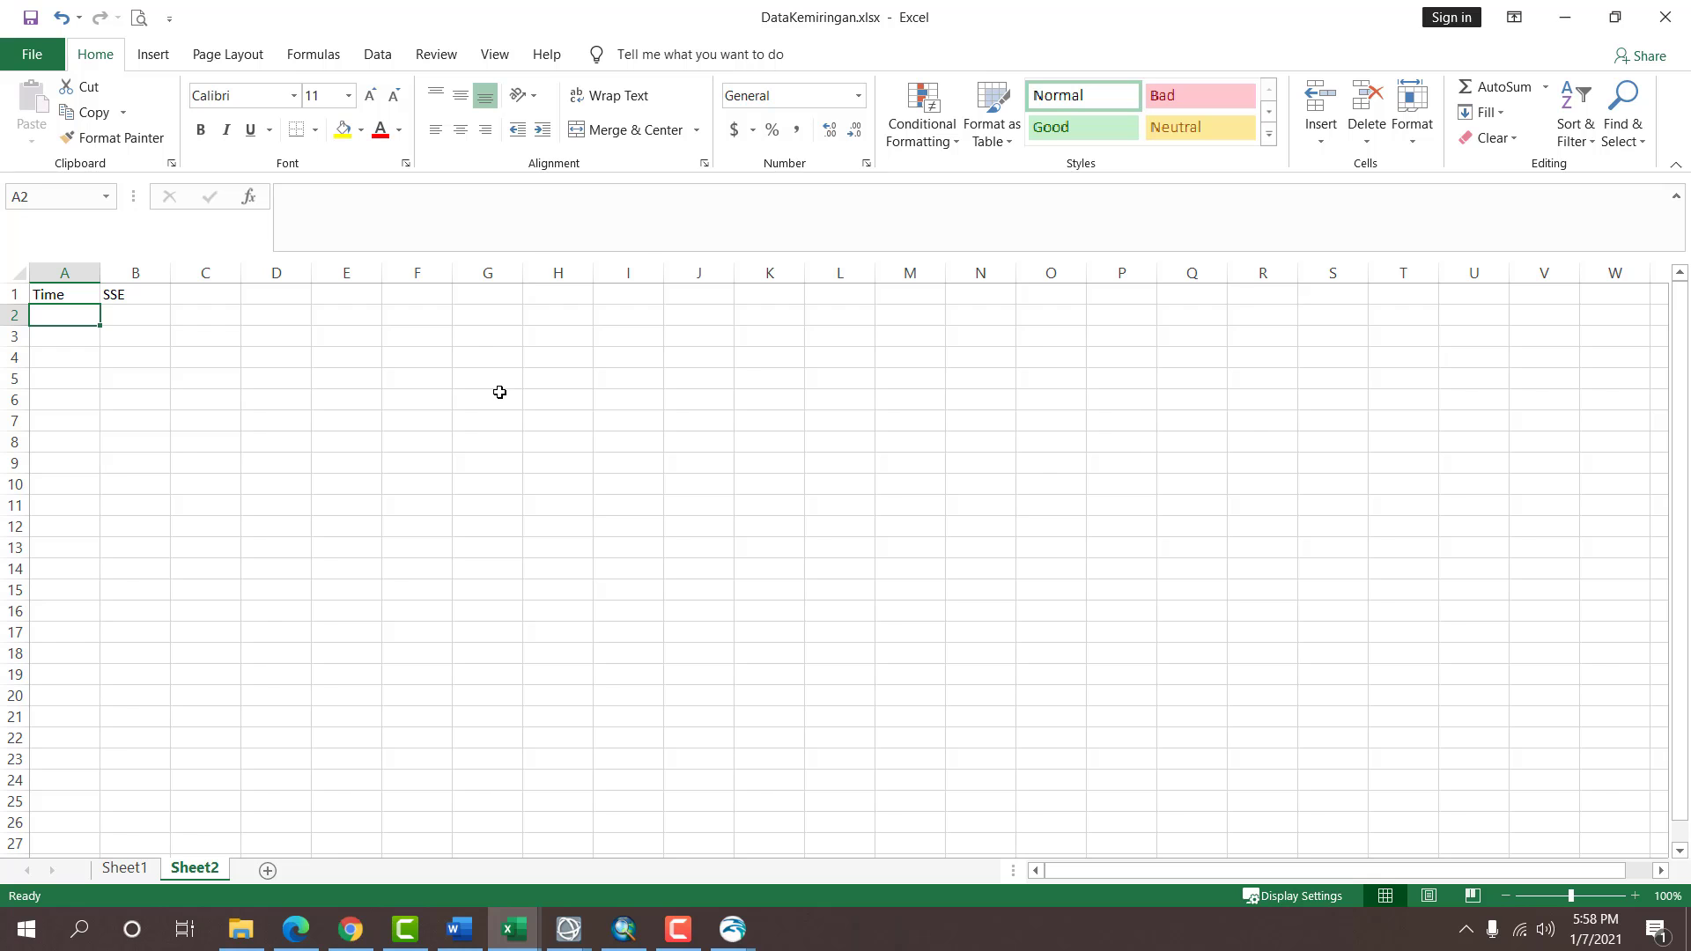
pyautogui.hotkey('alt', 'Tab')
pyautogui.hotkey('alt', 'Tab')
pyautogui.hotkey('alt', 'Tab')
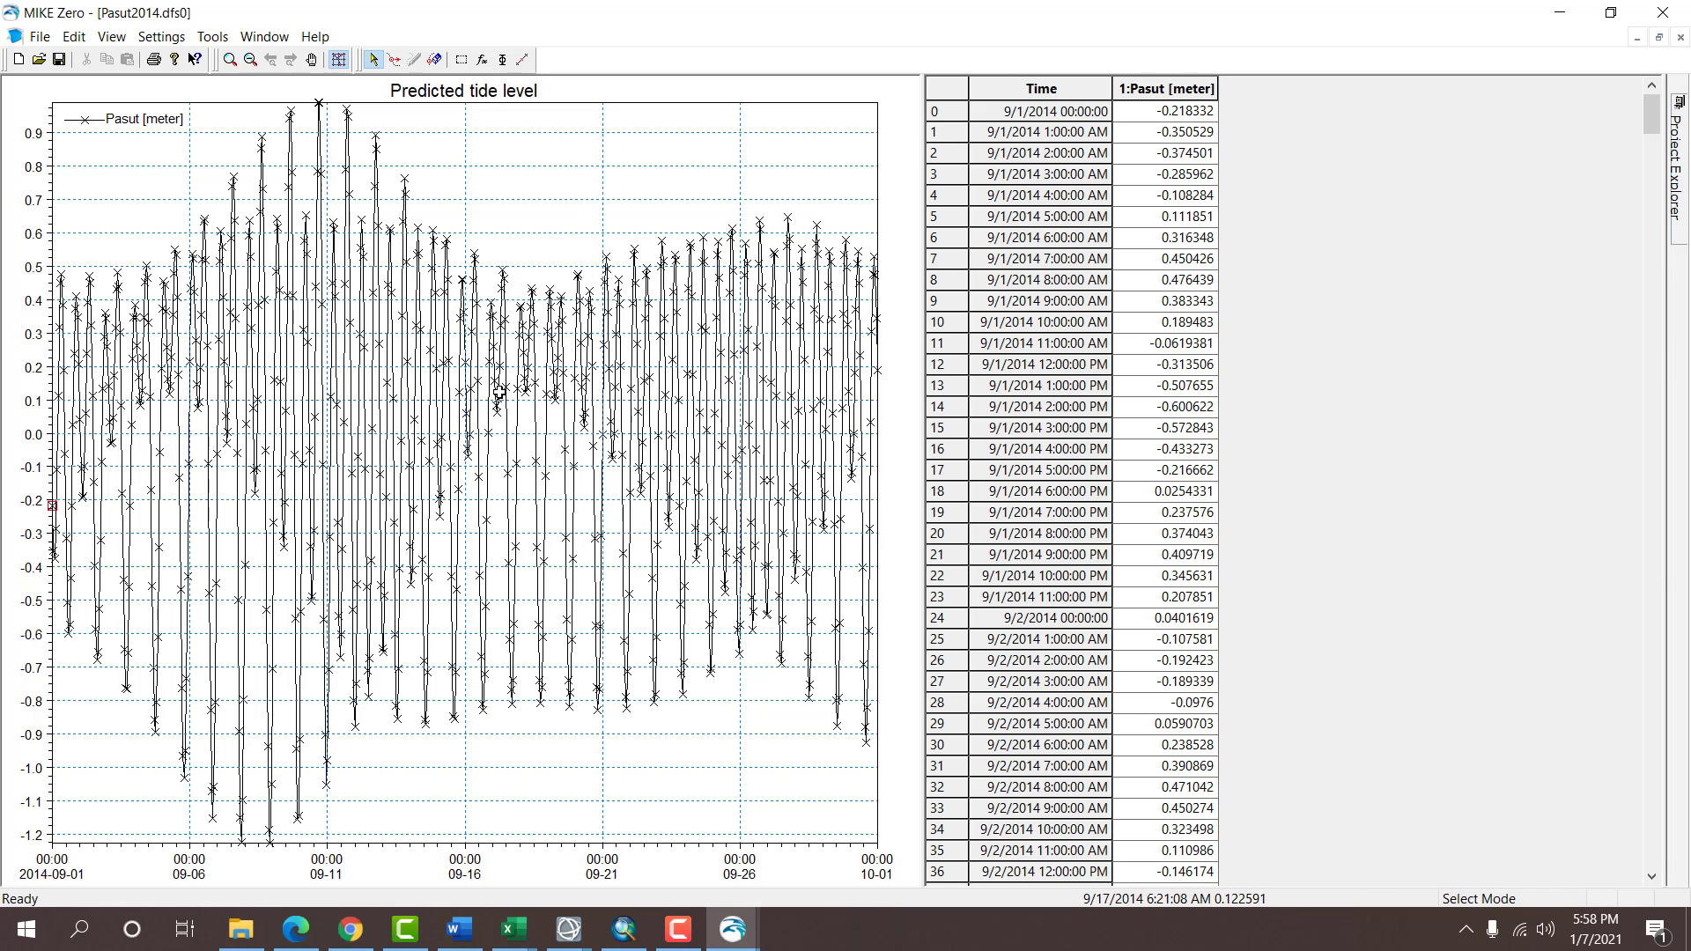
pyautogui.hotkey('alt', 'Tab')
pyautogui.write('9/')
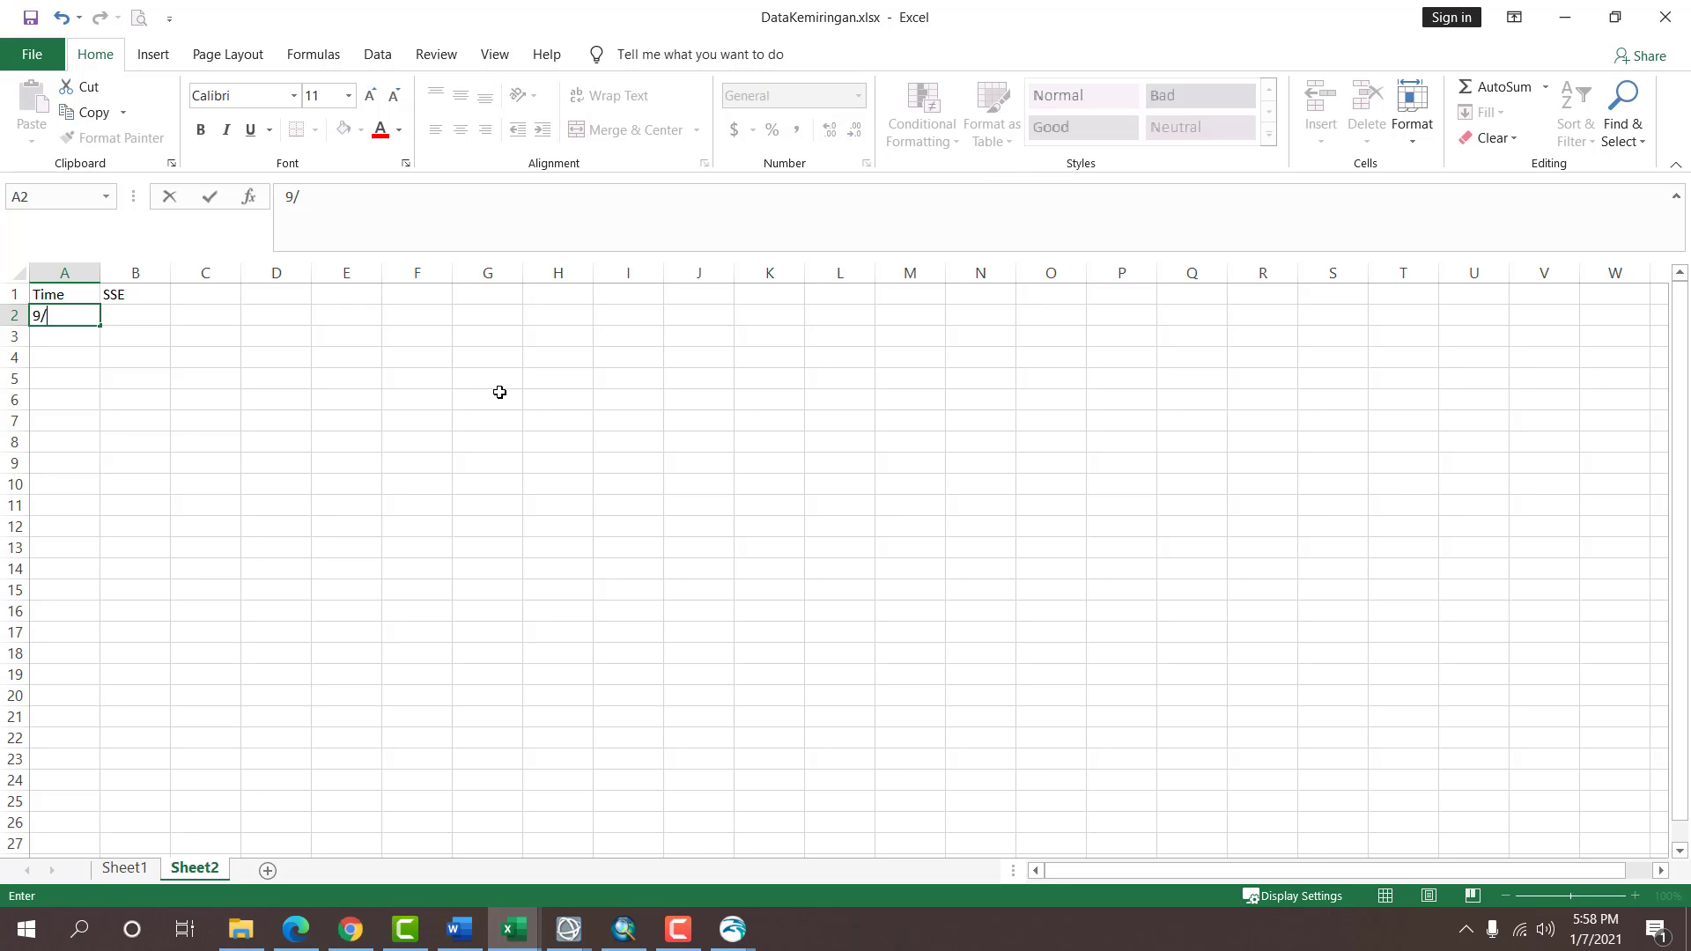
pyautogui.write('1/2014 00:0')
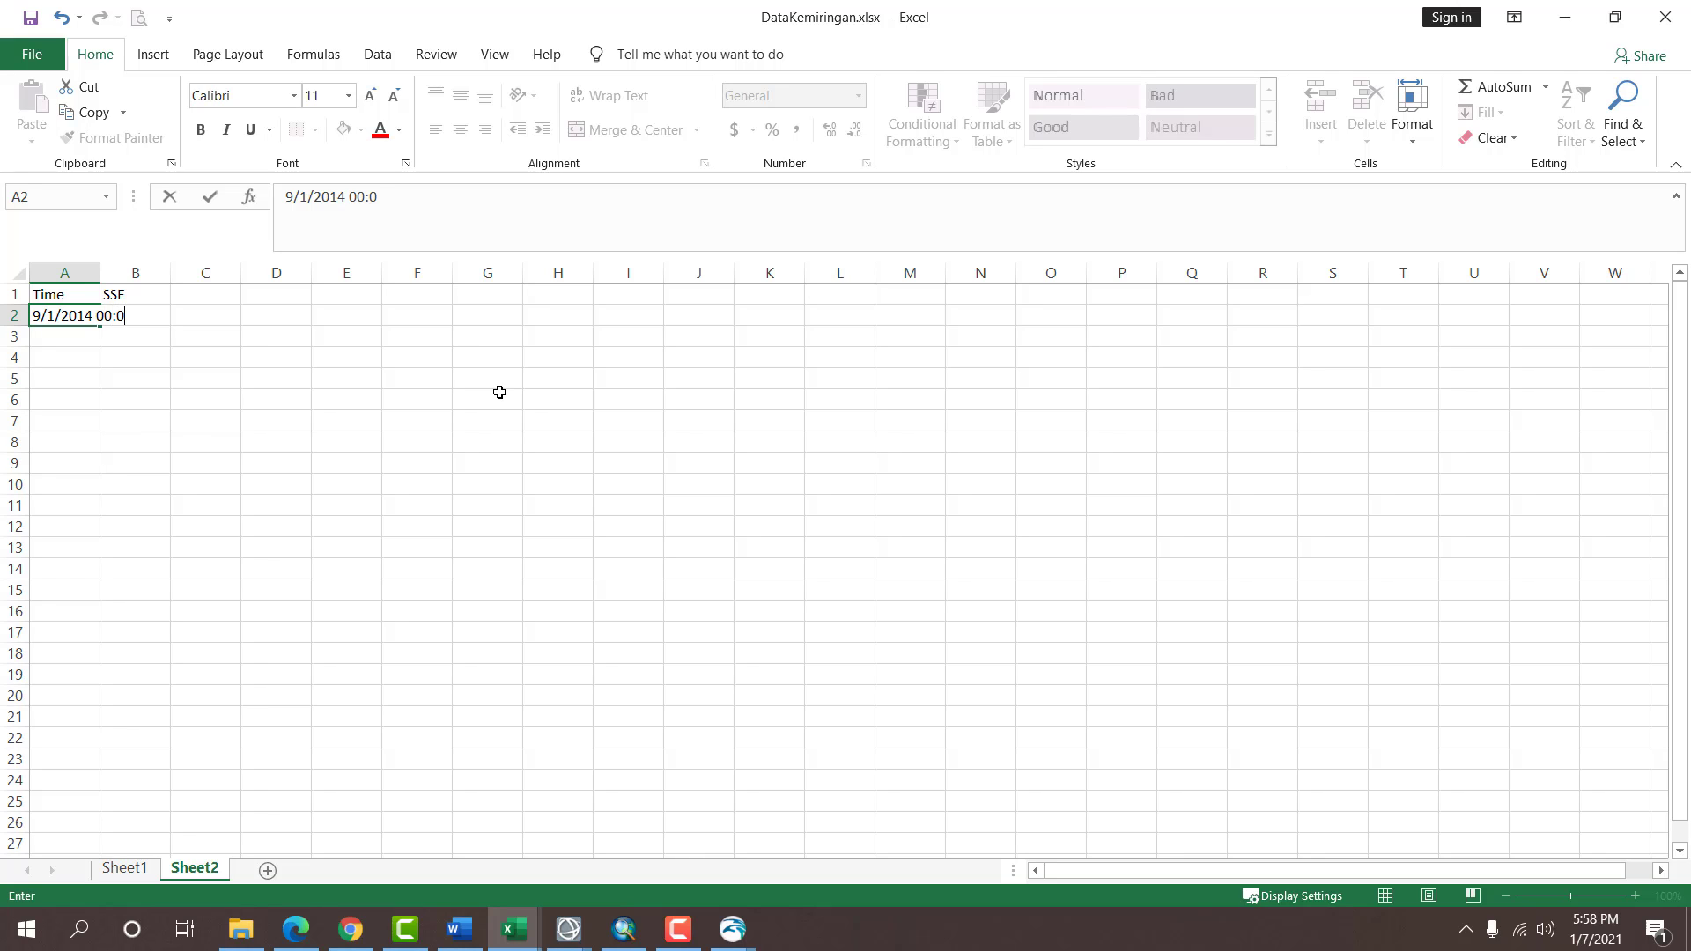
pyautogui.press('BackSpace')
pyautogui.press('BackSpace')
pyautogui.press('Return')
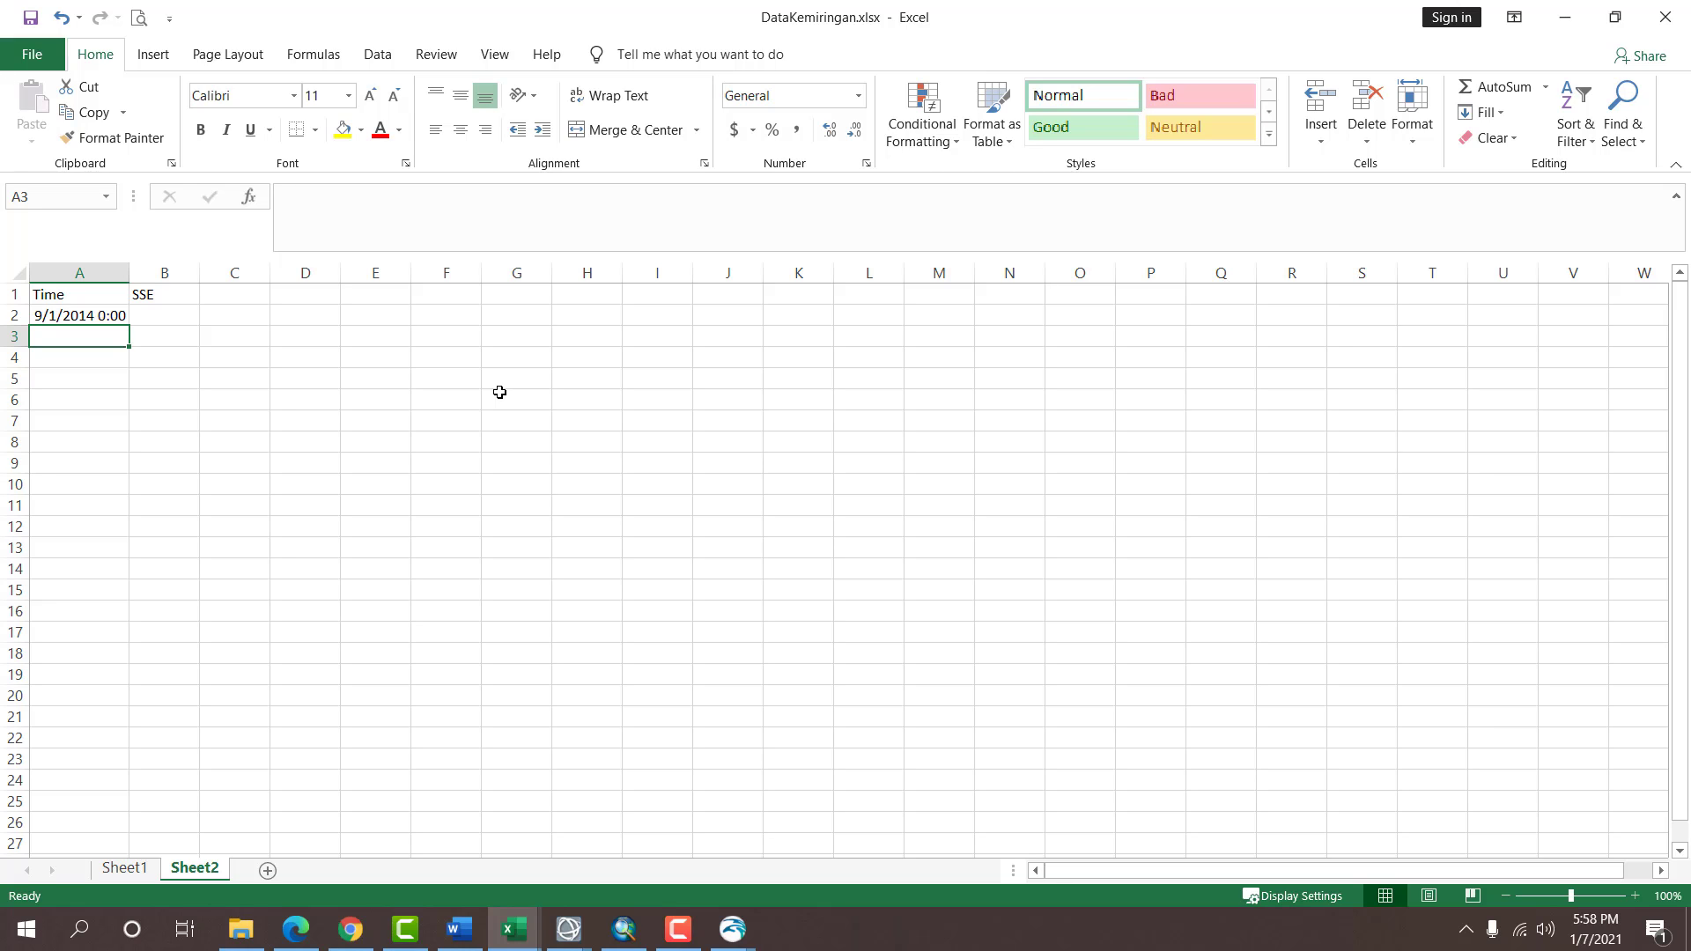
# Enter the second hourly timestamp, 9/1/2014 01:00:00, in cell A3.
pyautogui.write('9/1/2')
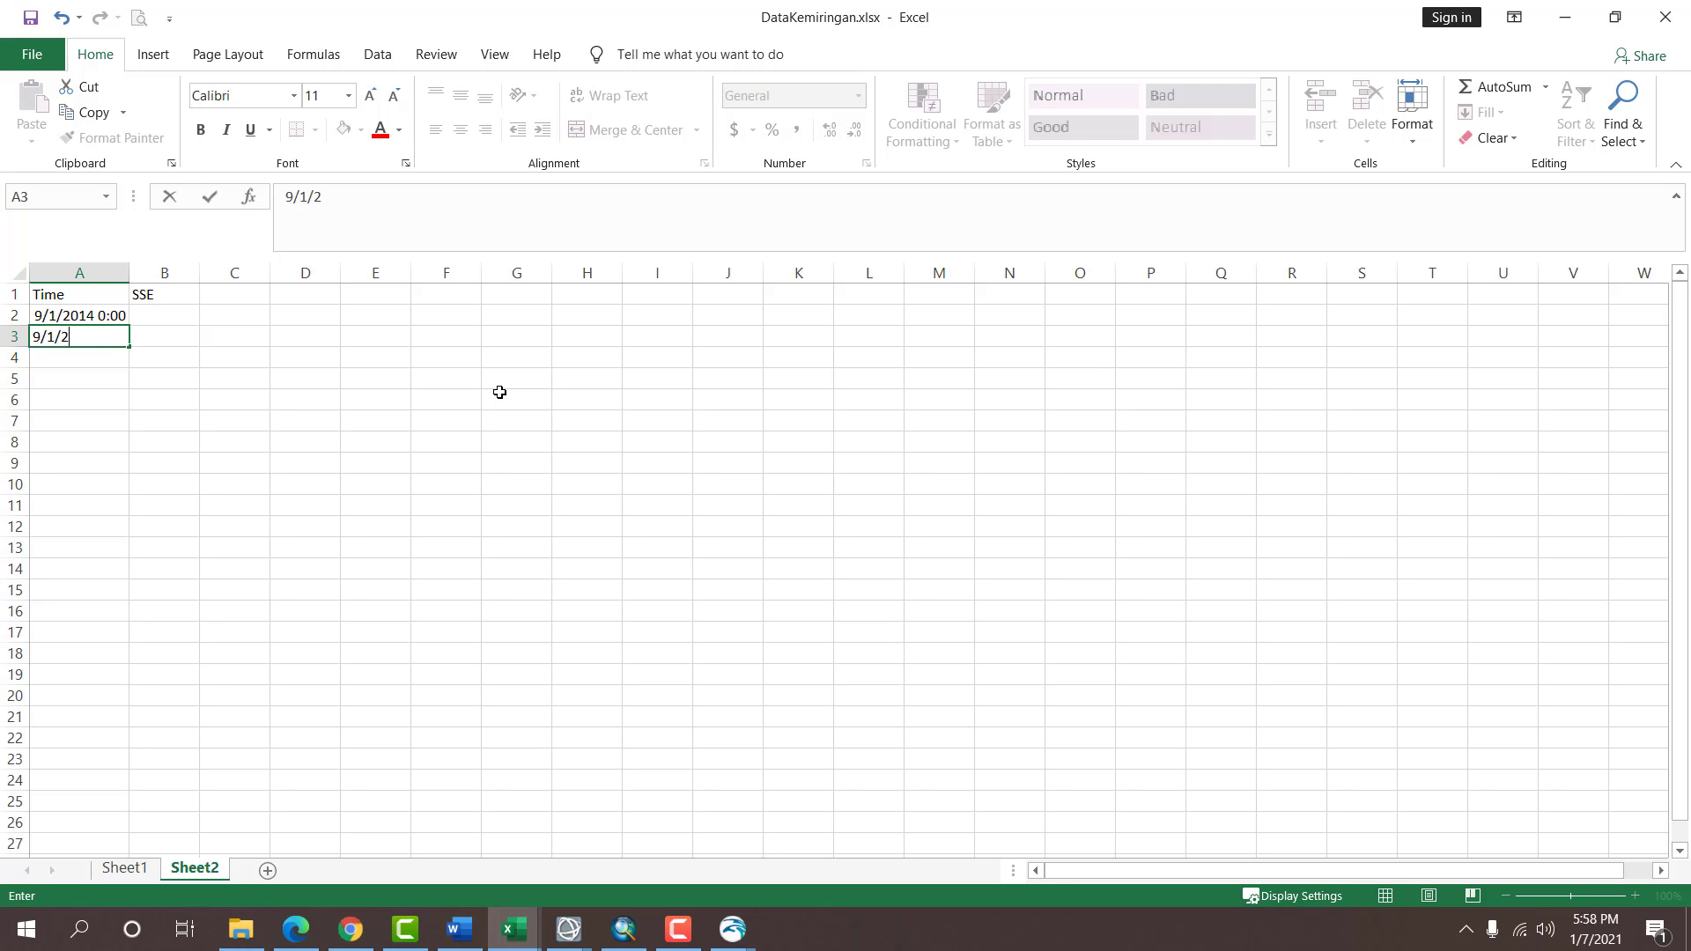
pyautogui.write('014 01:00:00')
pyautogui.press('Tab')
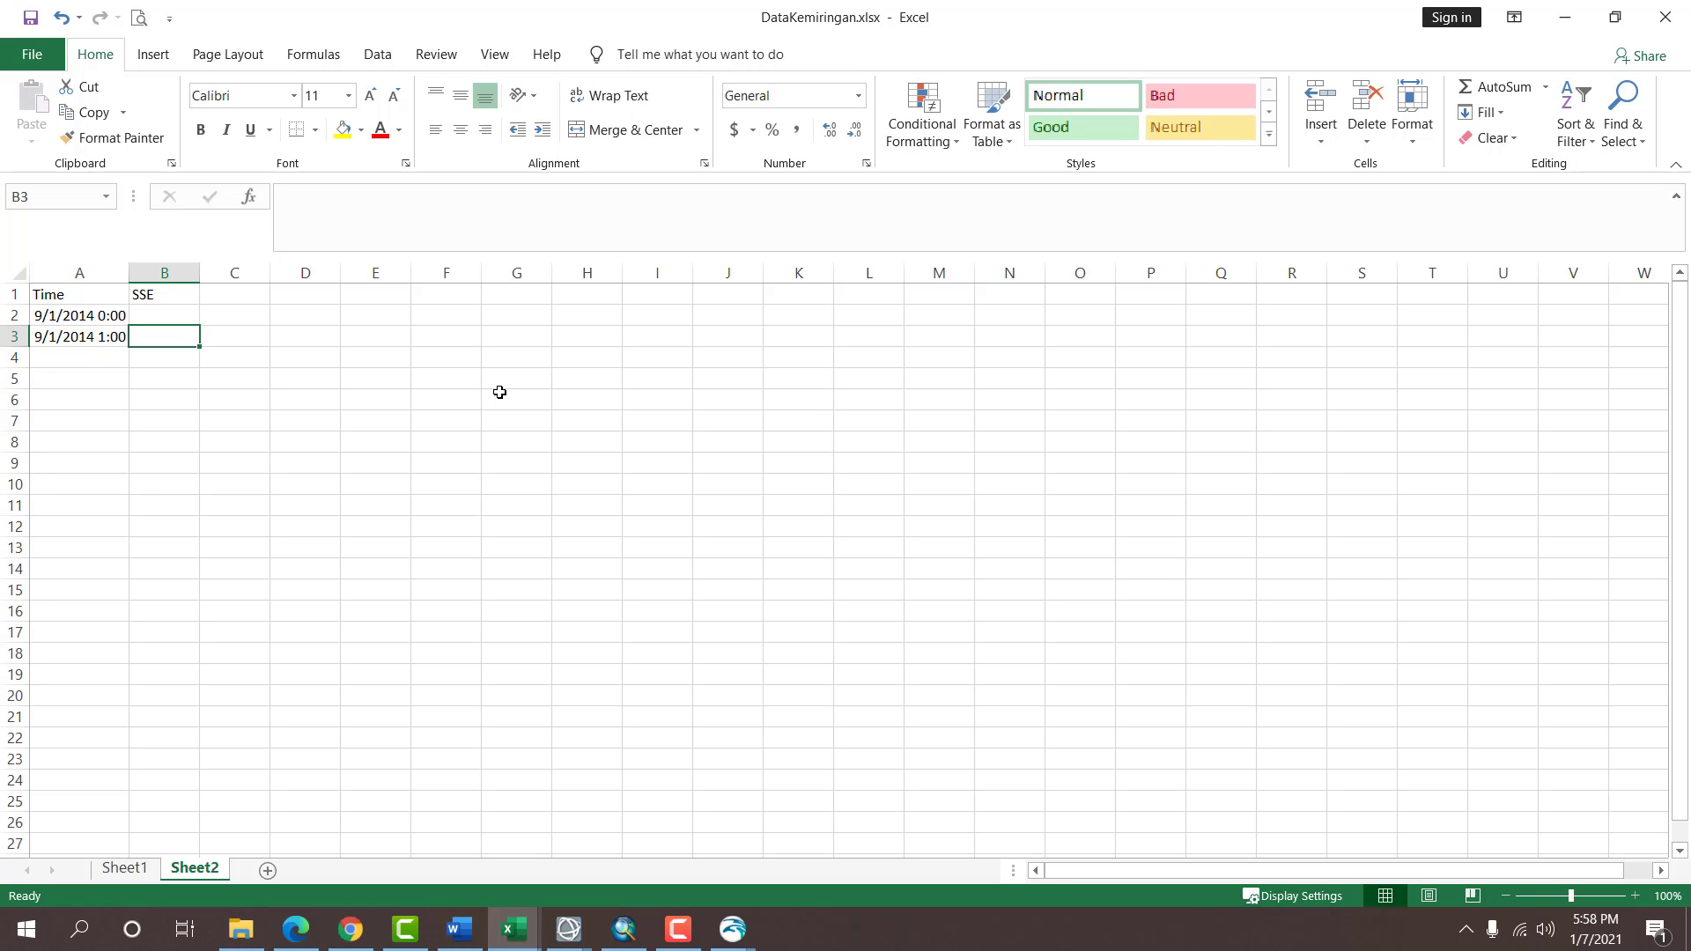
# Copy the Pasut value column of Pasut2014.dfs0 from MIKE Zero into Sheet2 starting at B2, and autofit column B.
pyautogui.hotkey('alt', 'Tab')
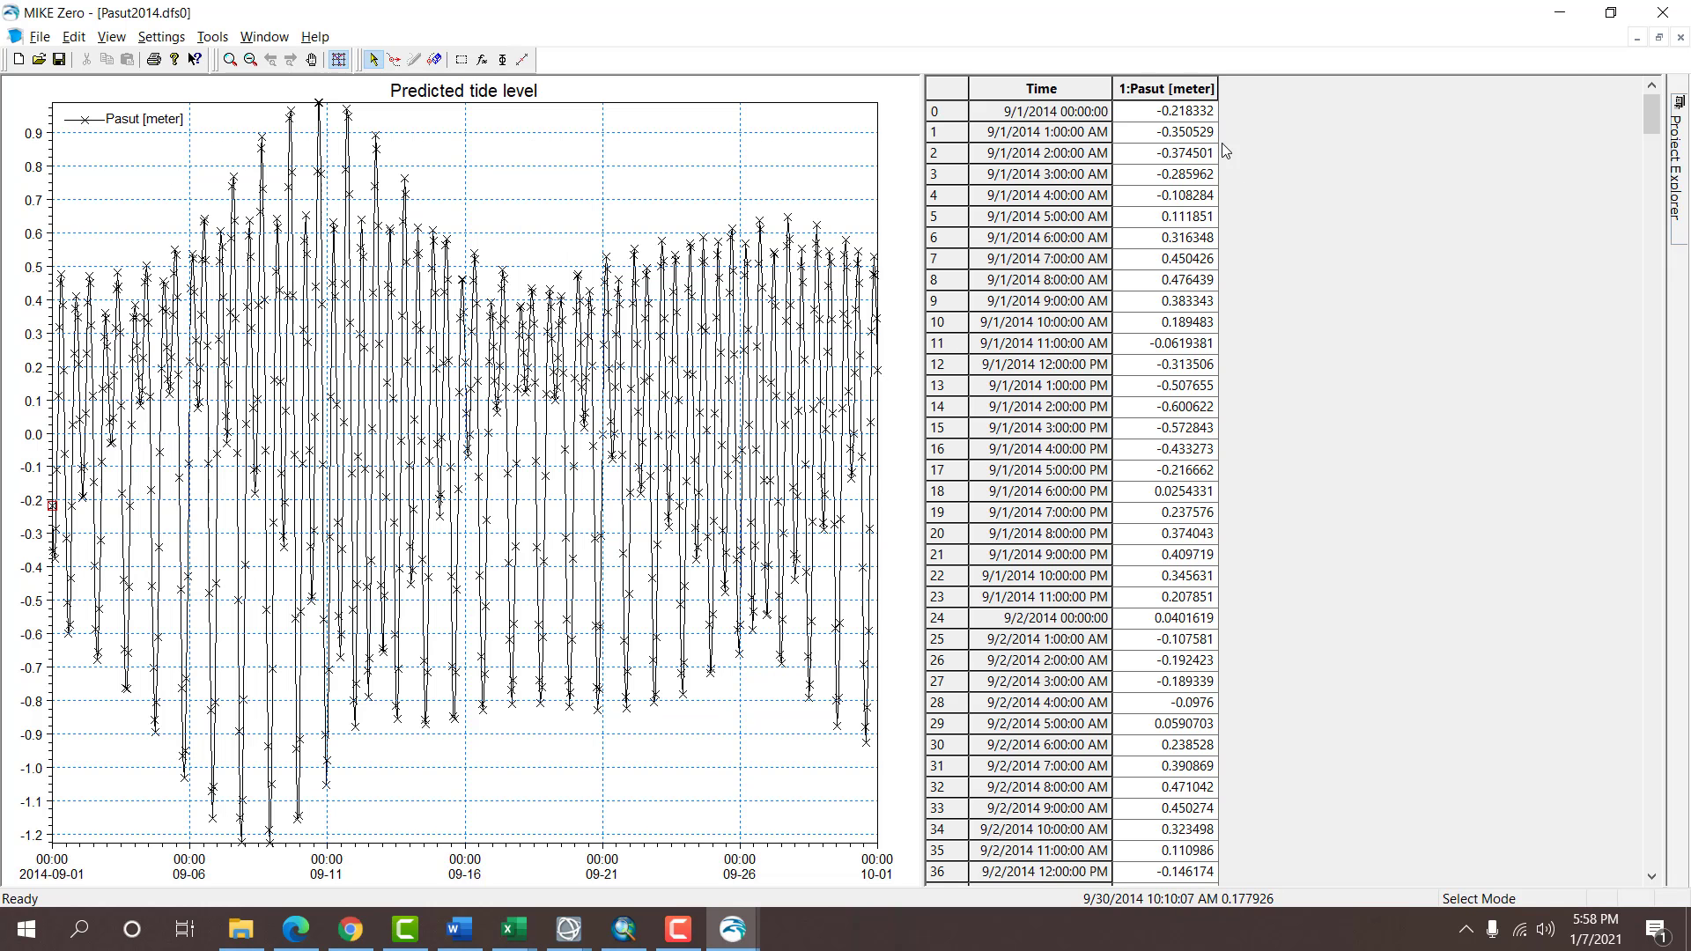
pyautogui.click(1141, 89)
pyautogui.hotkey('alt', 'Tab')
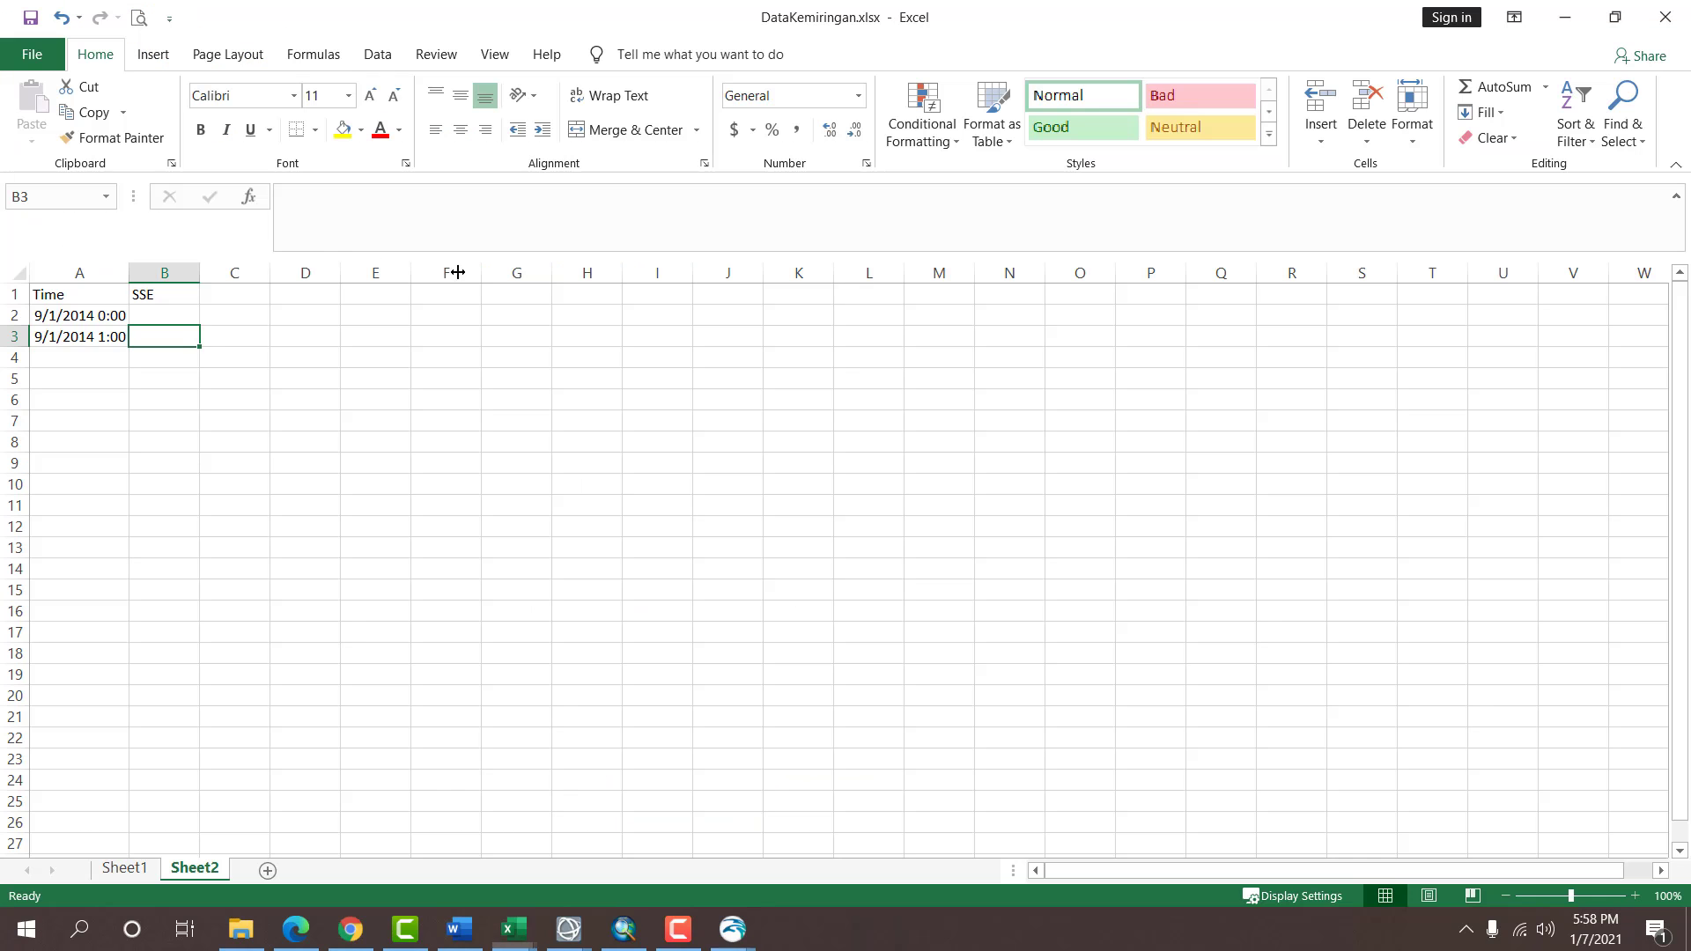
pyautogui.click(166, 314)
pyautogui.rightClick(169, 315)
pyautogui.click(216, 407)
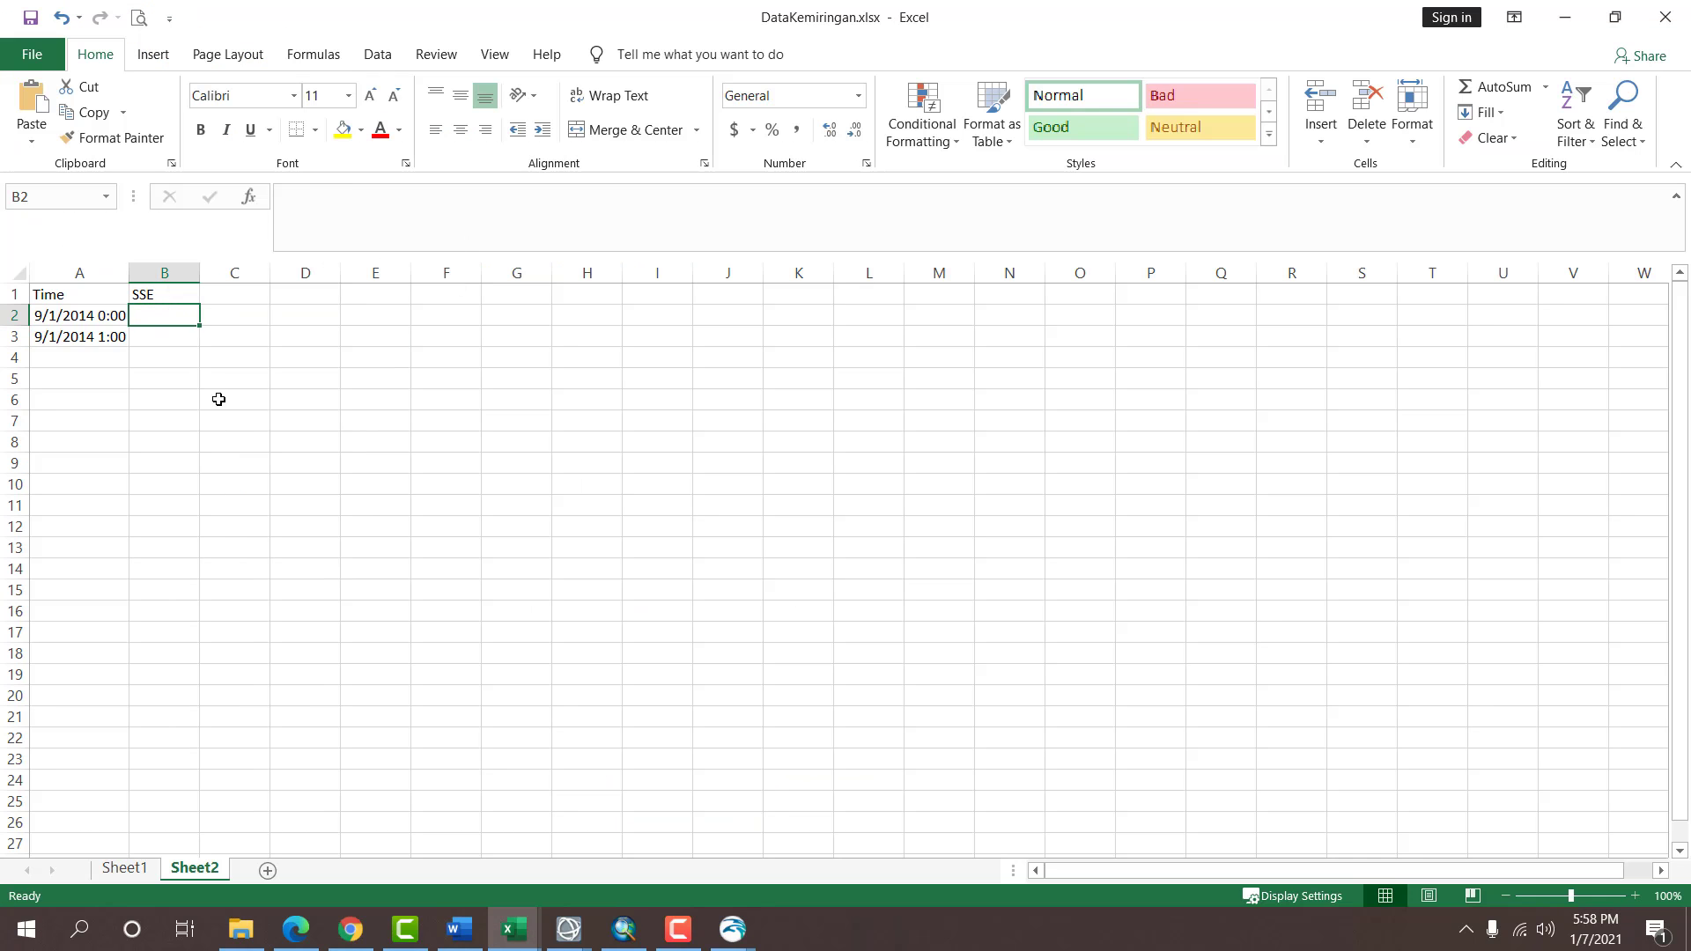
pyautogui.doubleClick(199, 273)
# Fill the hourly timestamps from A2:A3 down to the end of the tide data and autofit column A.
pyautogui.moveTo(118, 318); pyautogui.dragTo(114, 337)
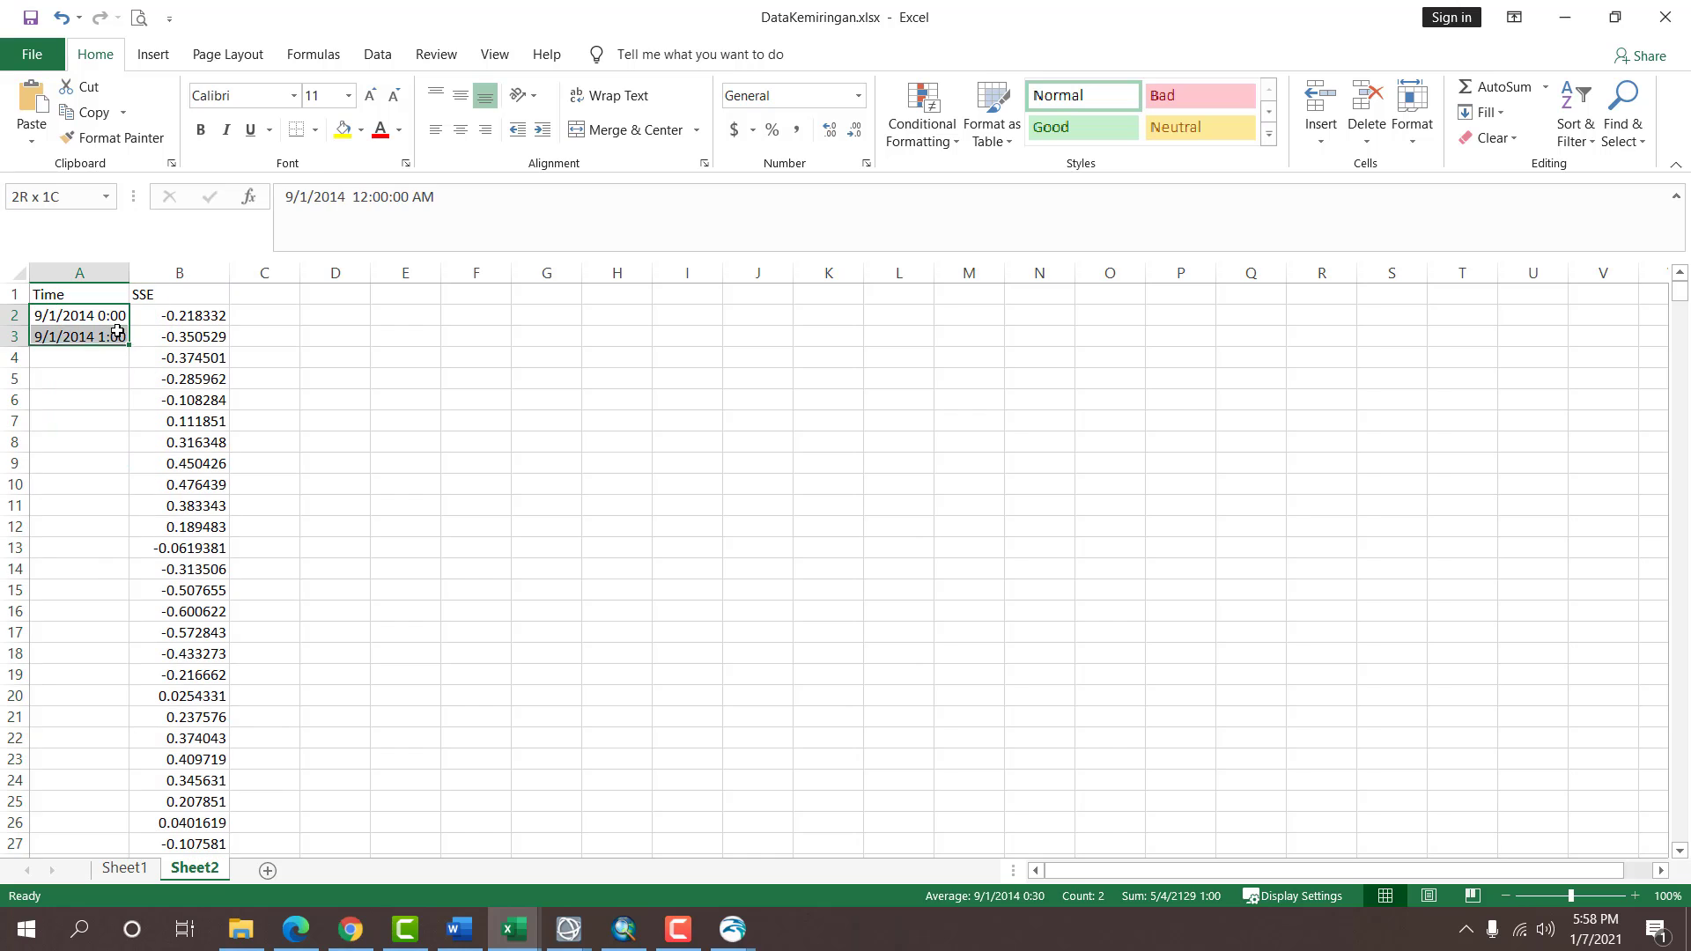
pyautogui.doubleClick(130, 347)
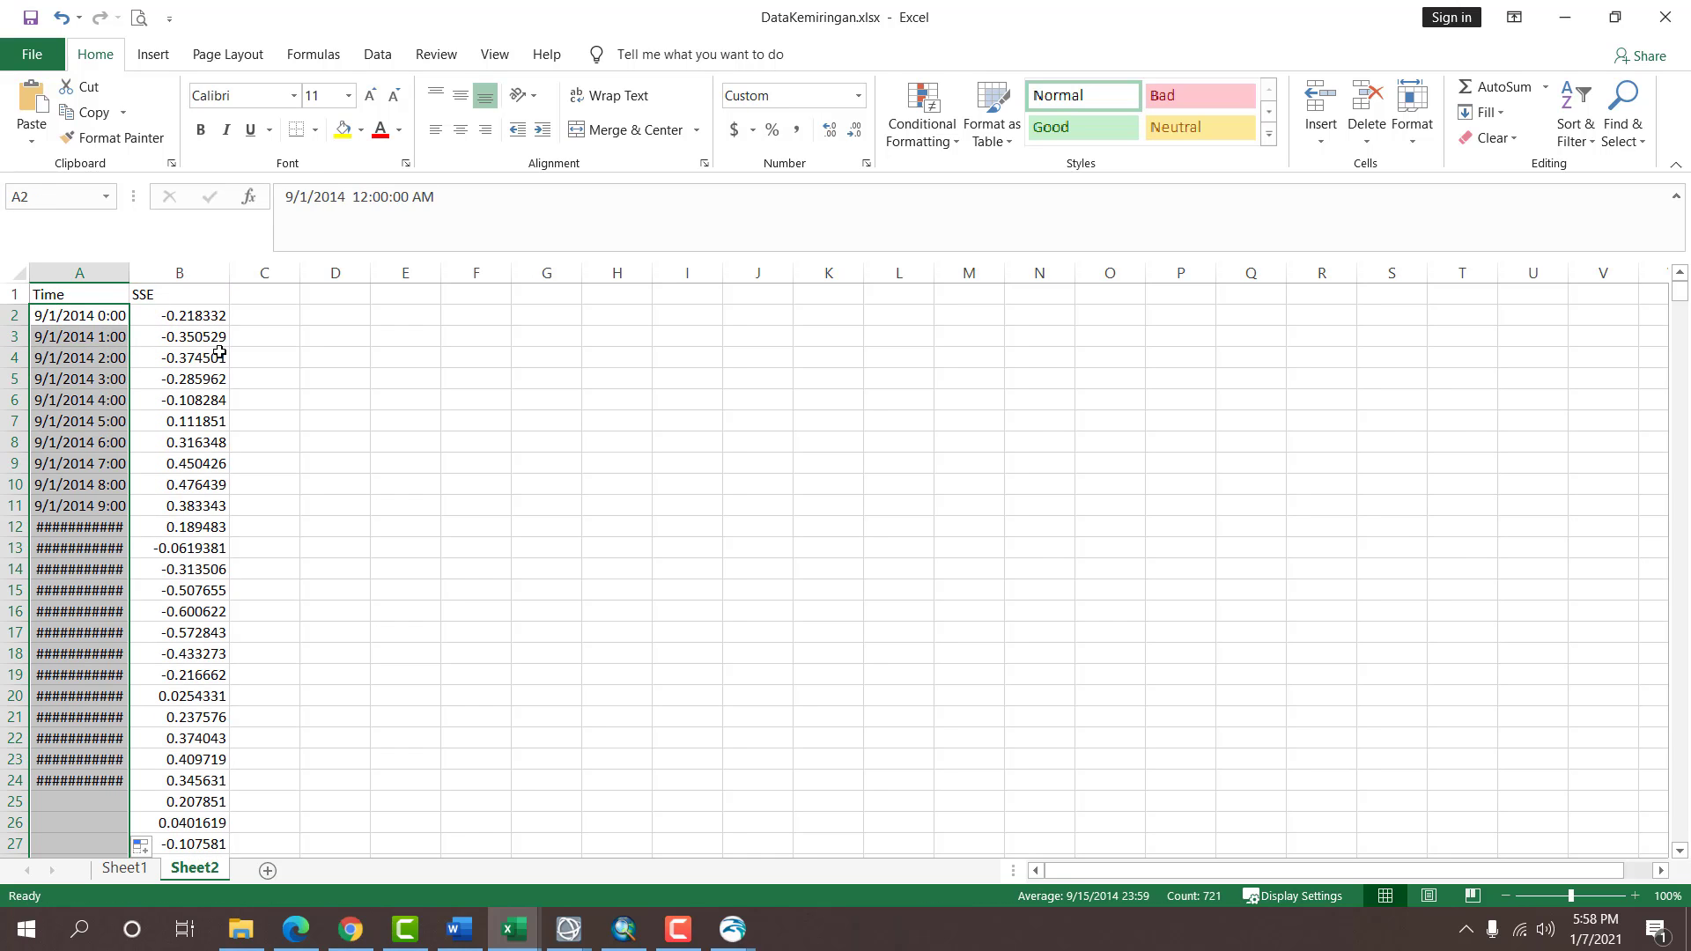
pyautogui.doubleClick(137, 272)
pyautogui.click(345, 361)
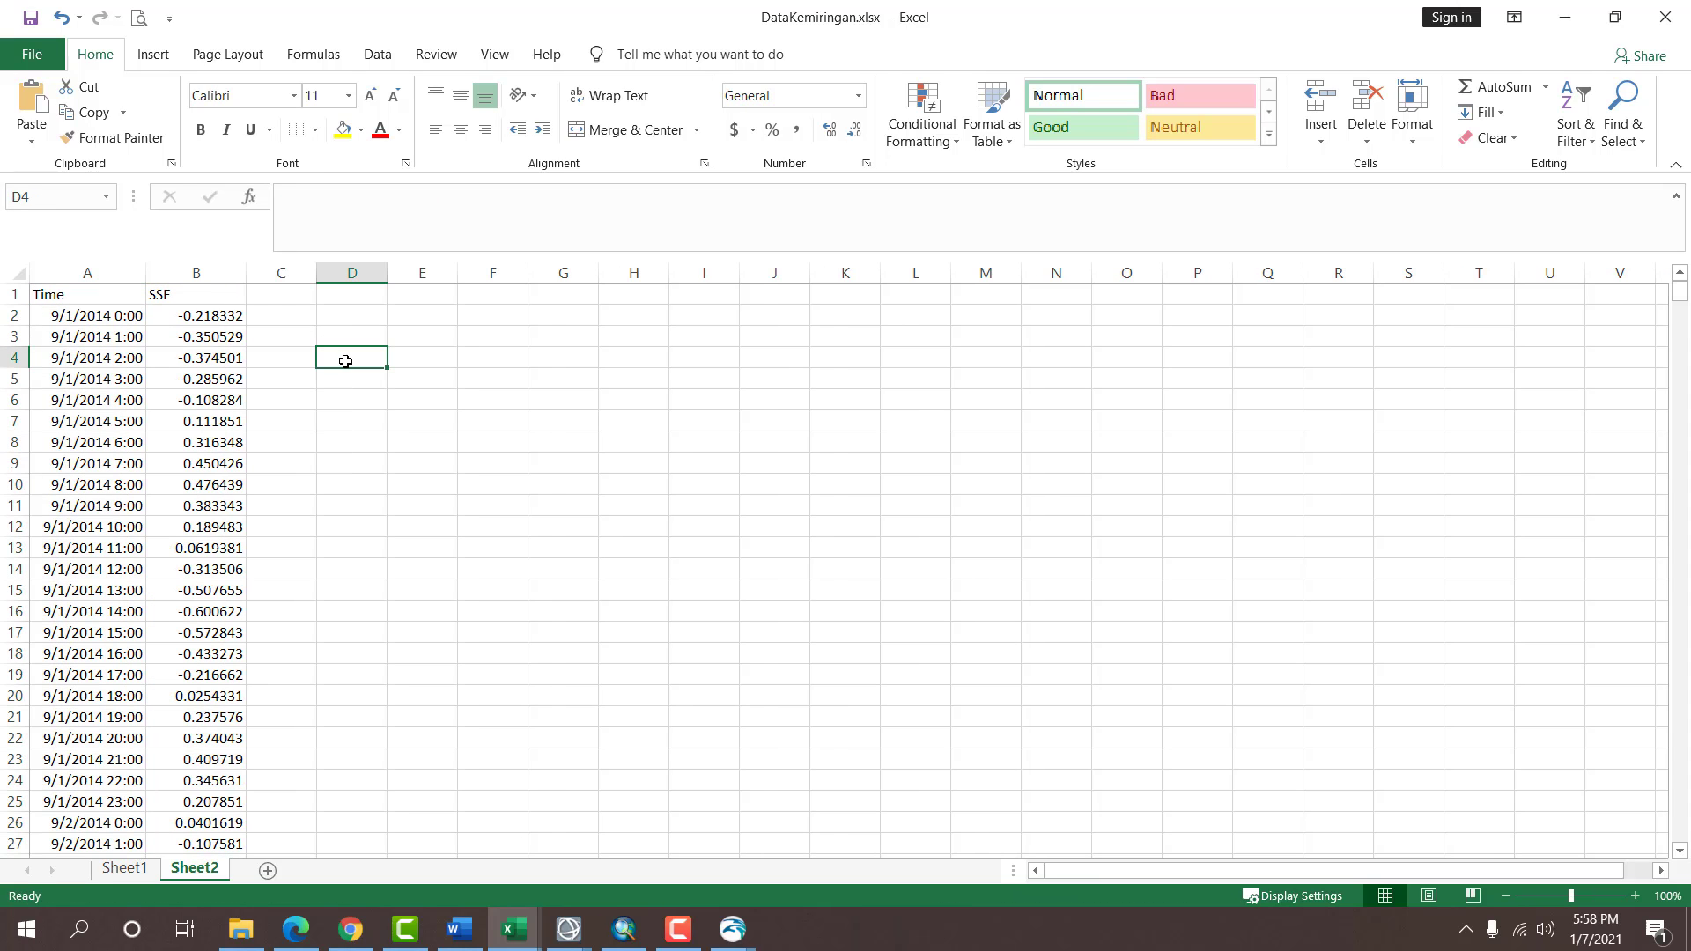
# Calculate the maximum SSE value in cell F2 with the MAX function over B2:B722.
pyautogui.click(283, 293)
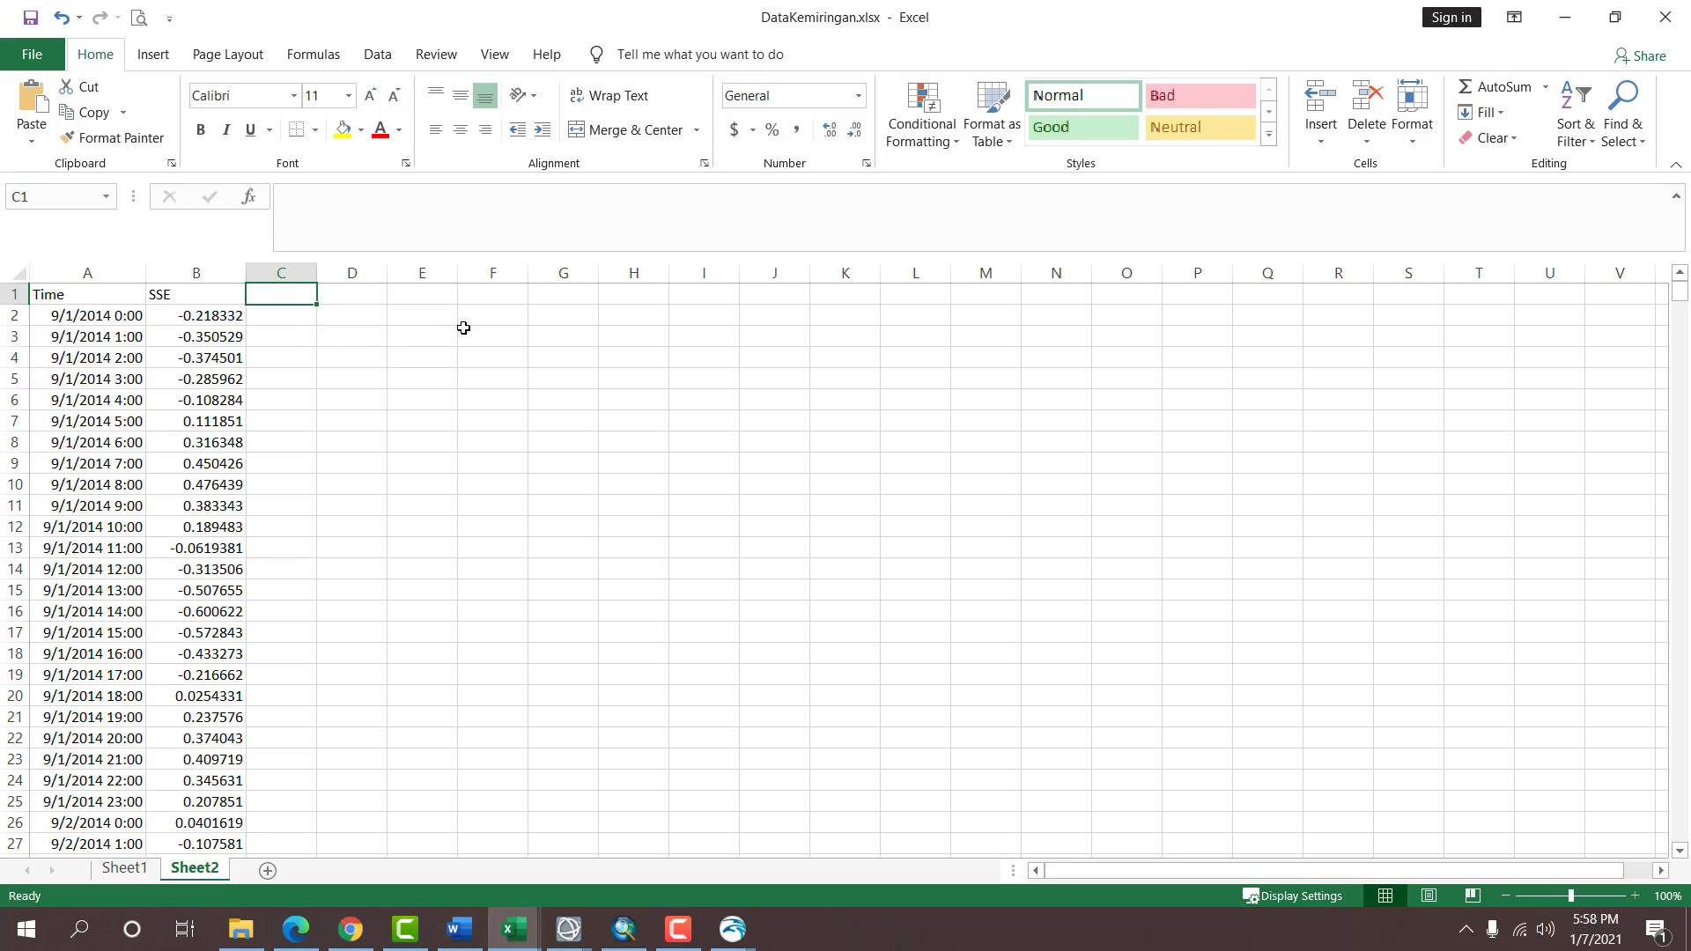
pyautogui.click(513, 317)
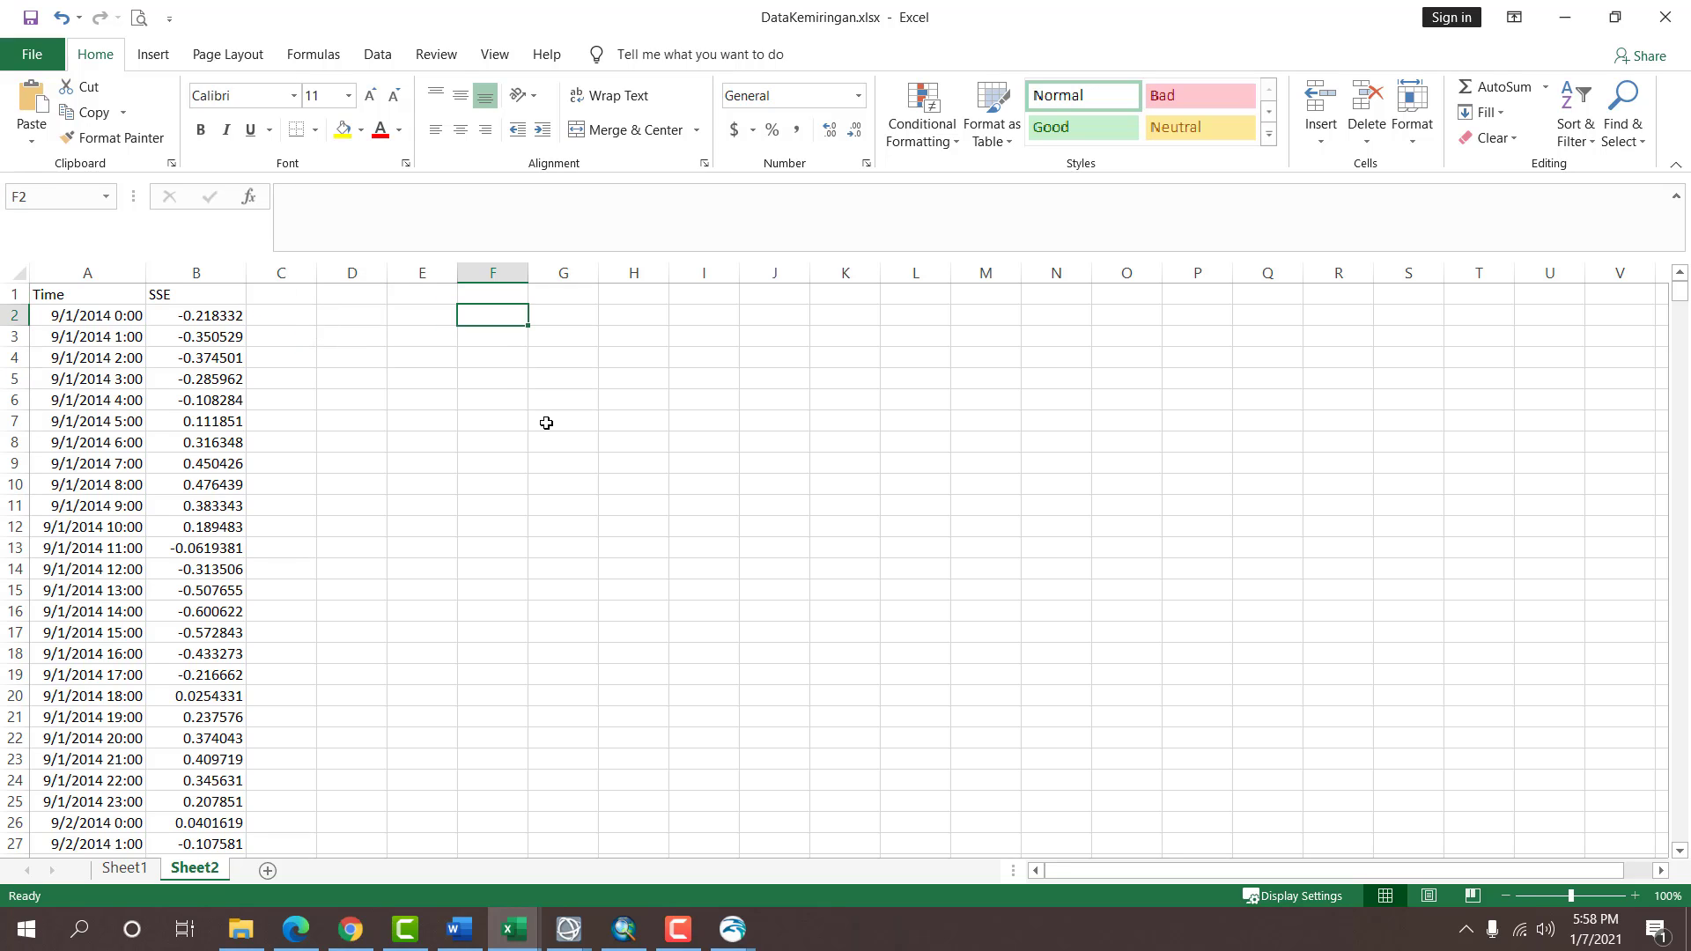
pyautogui.write('=max')
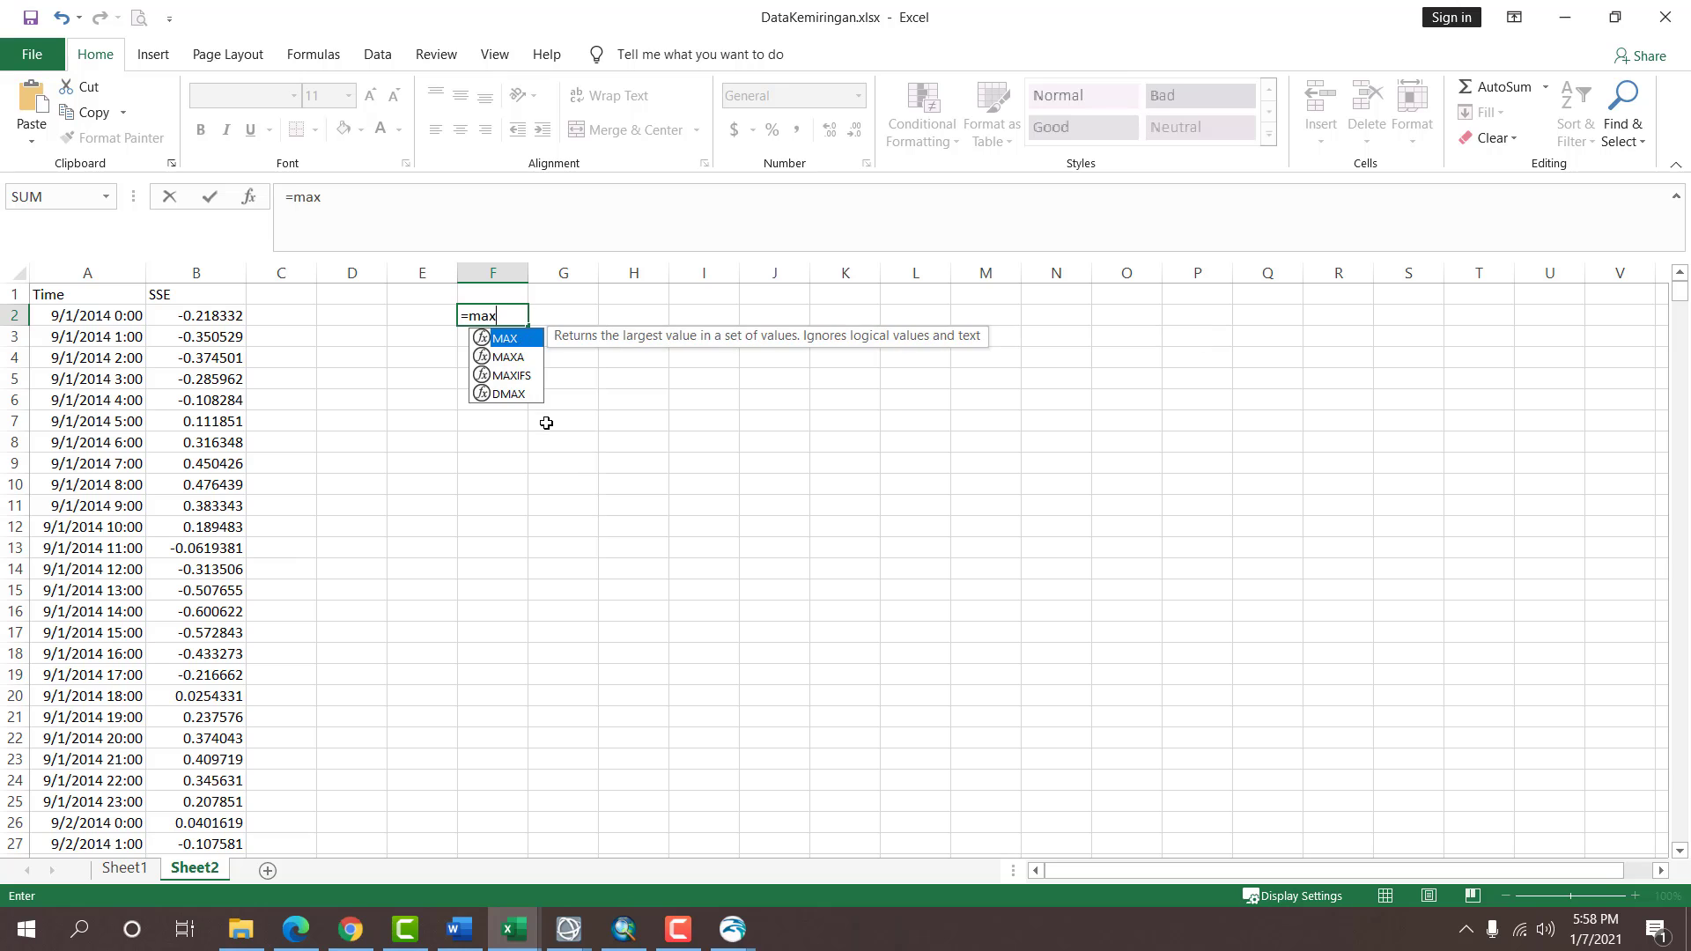
pyautogui.write('(')
pyautogui.press('Left')
pyautogui.press('Left')
pyautogui.press('Left')
pyautogui.press('Left')
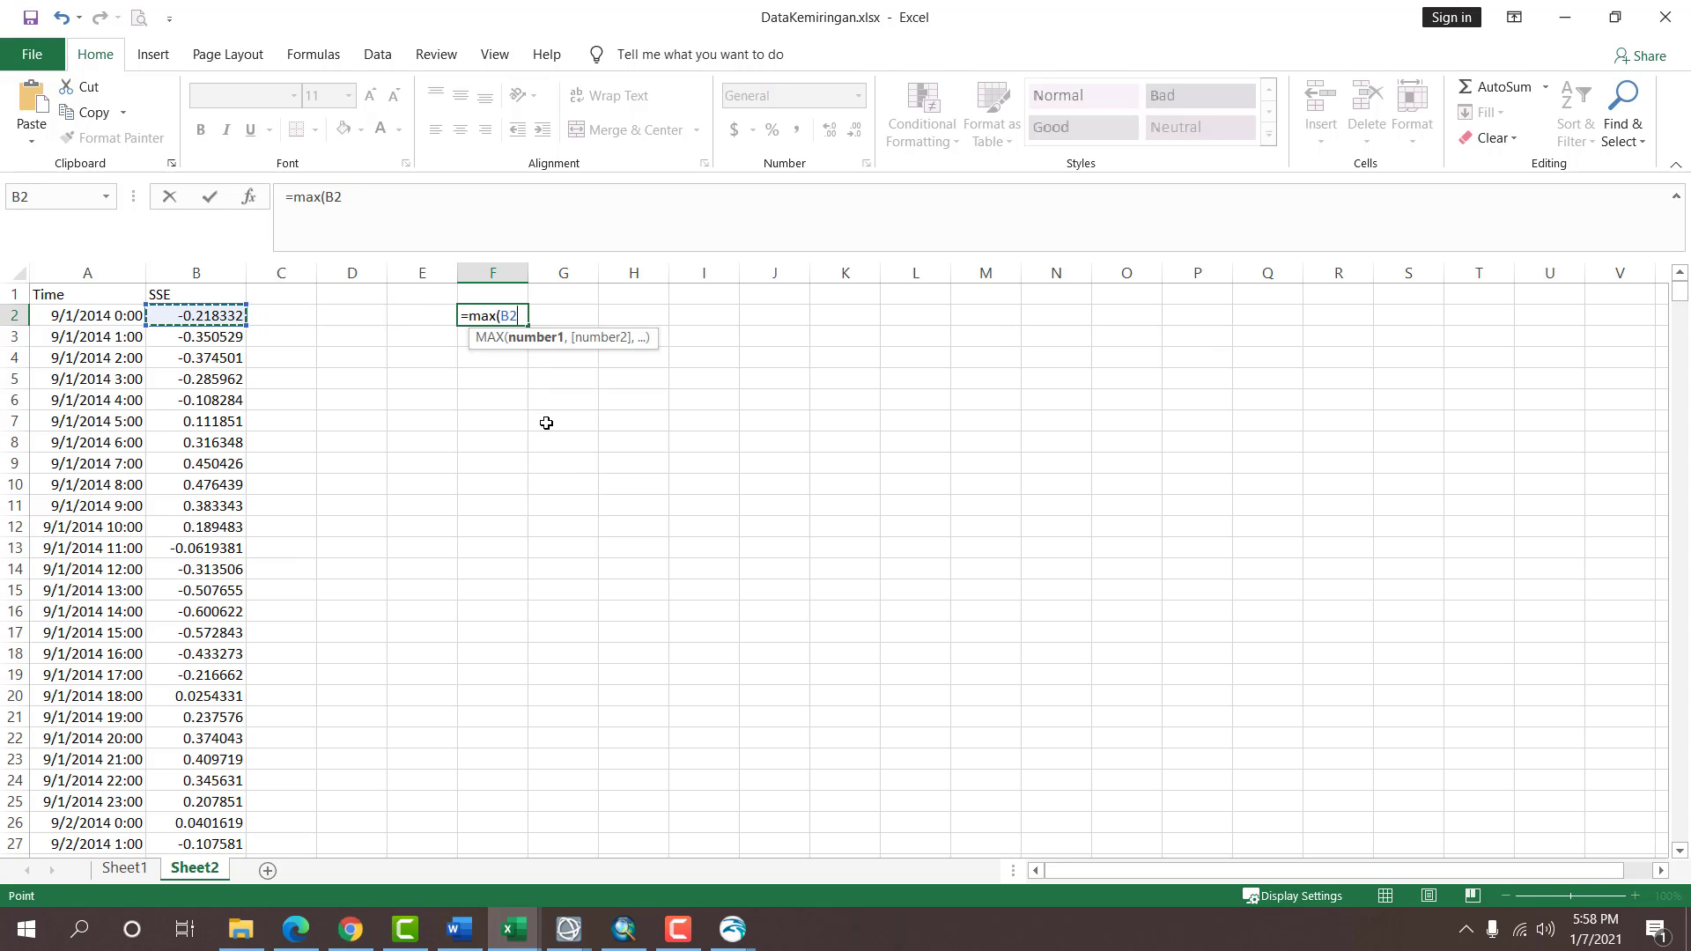
pyautogui.hotkey('ctrl', 'shift', 'Down')
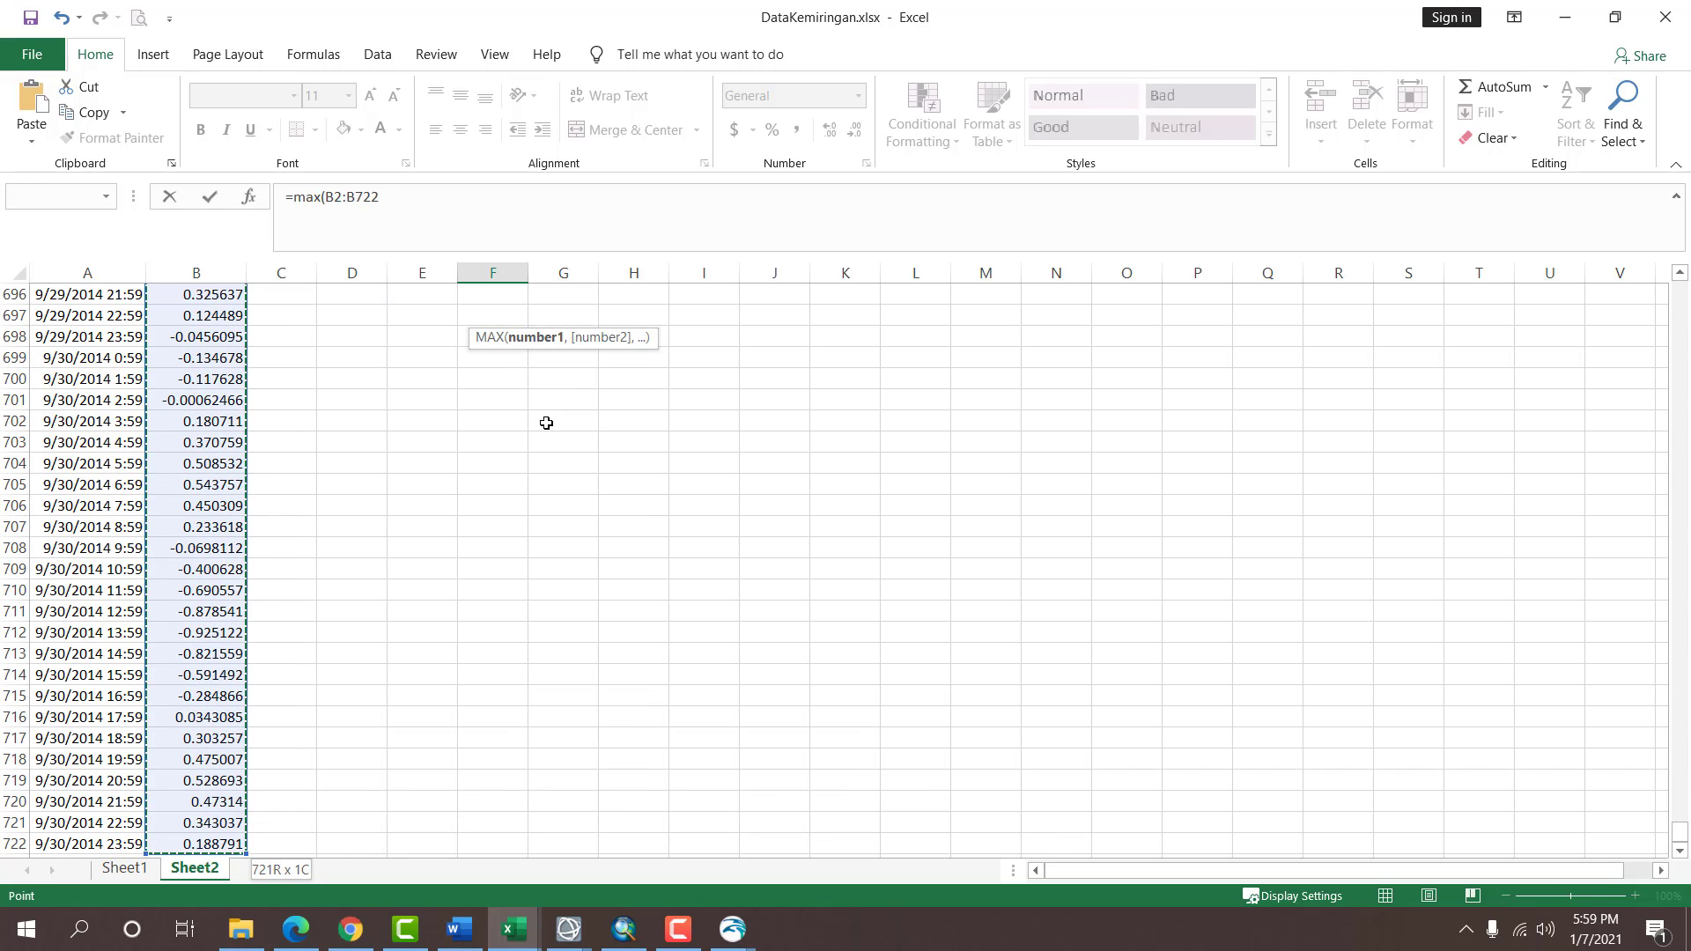
pyautogui.hotkey('ctrl', 'Return')
pyautogui.press('Return')
pyautogui.scroll(1, 546, 422)
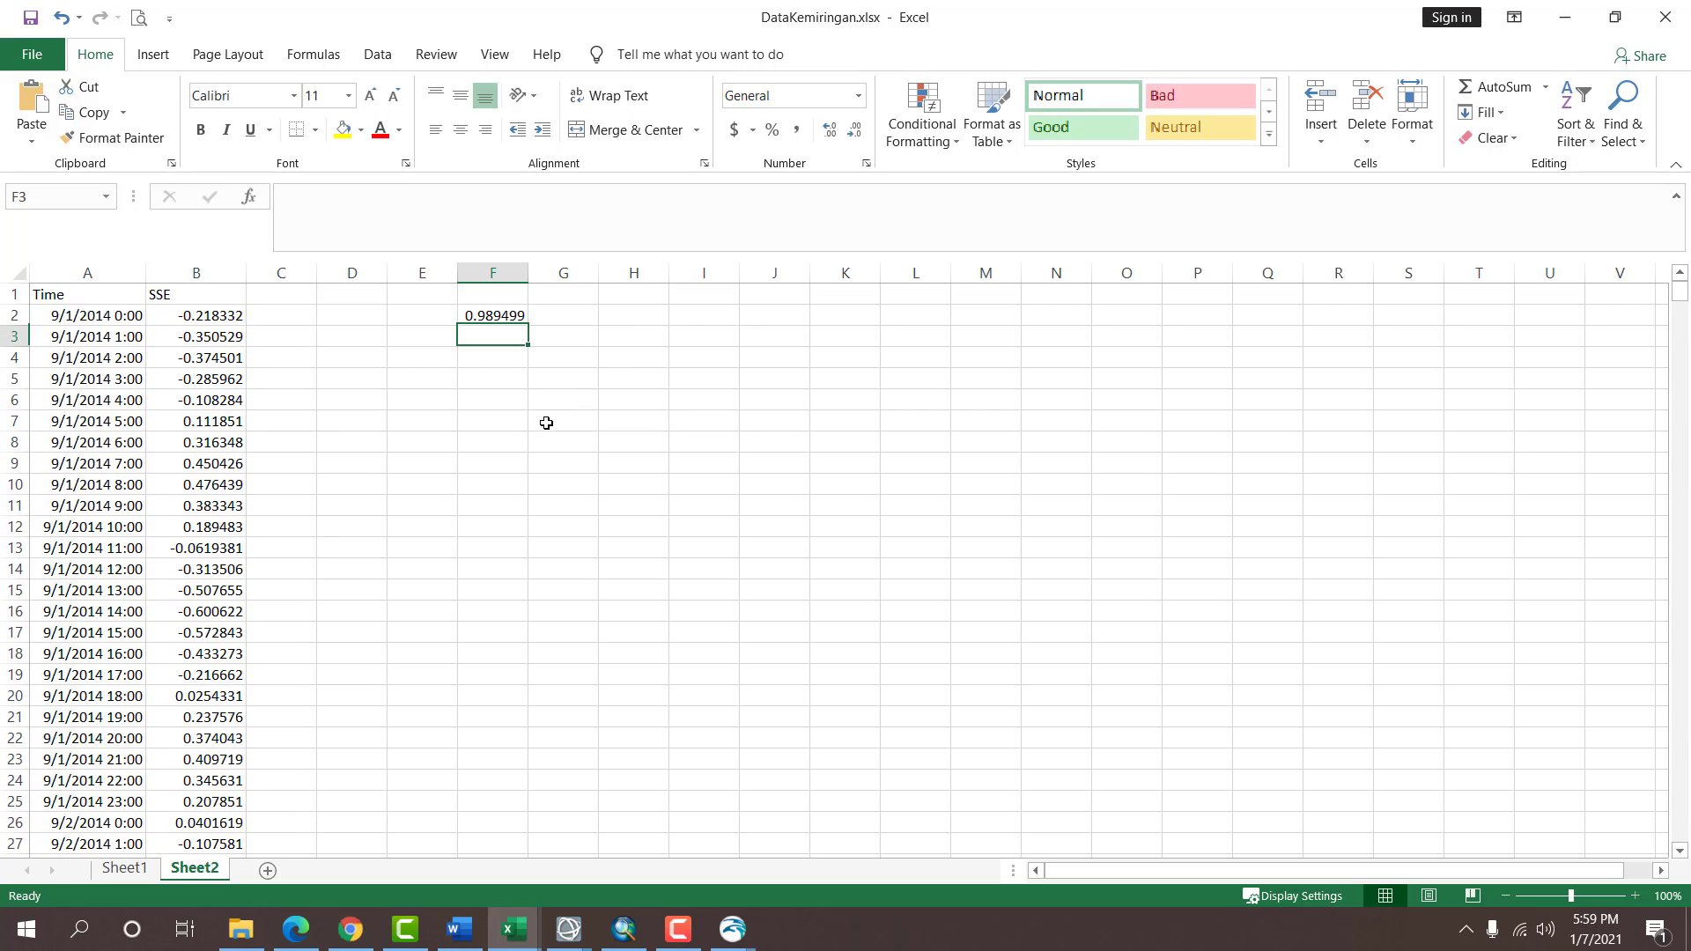
# Calculate the minimum SSE value in cell F3 with the MIN function over B2:B722.
pyautogui.write('=min(')
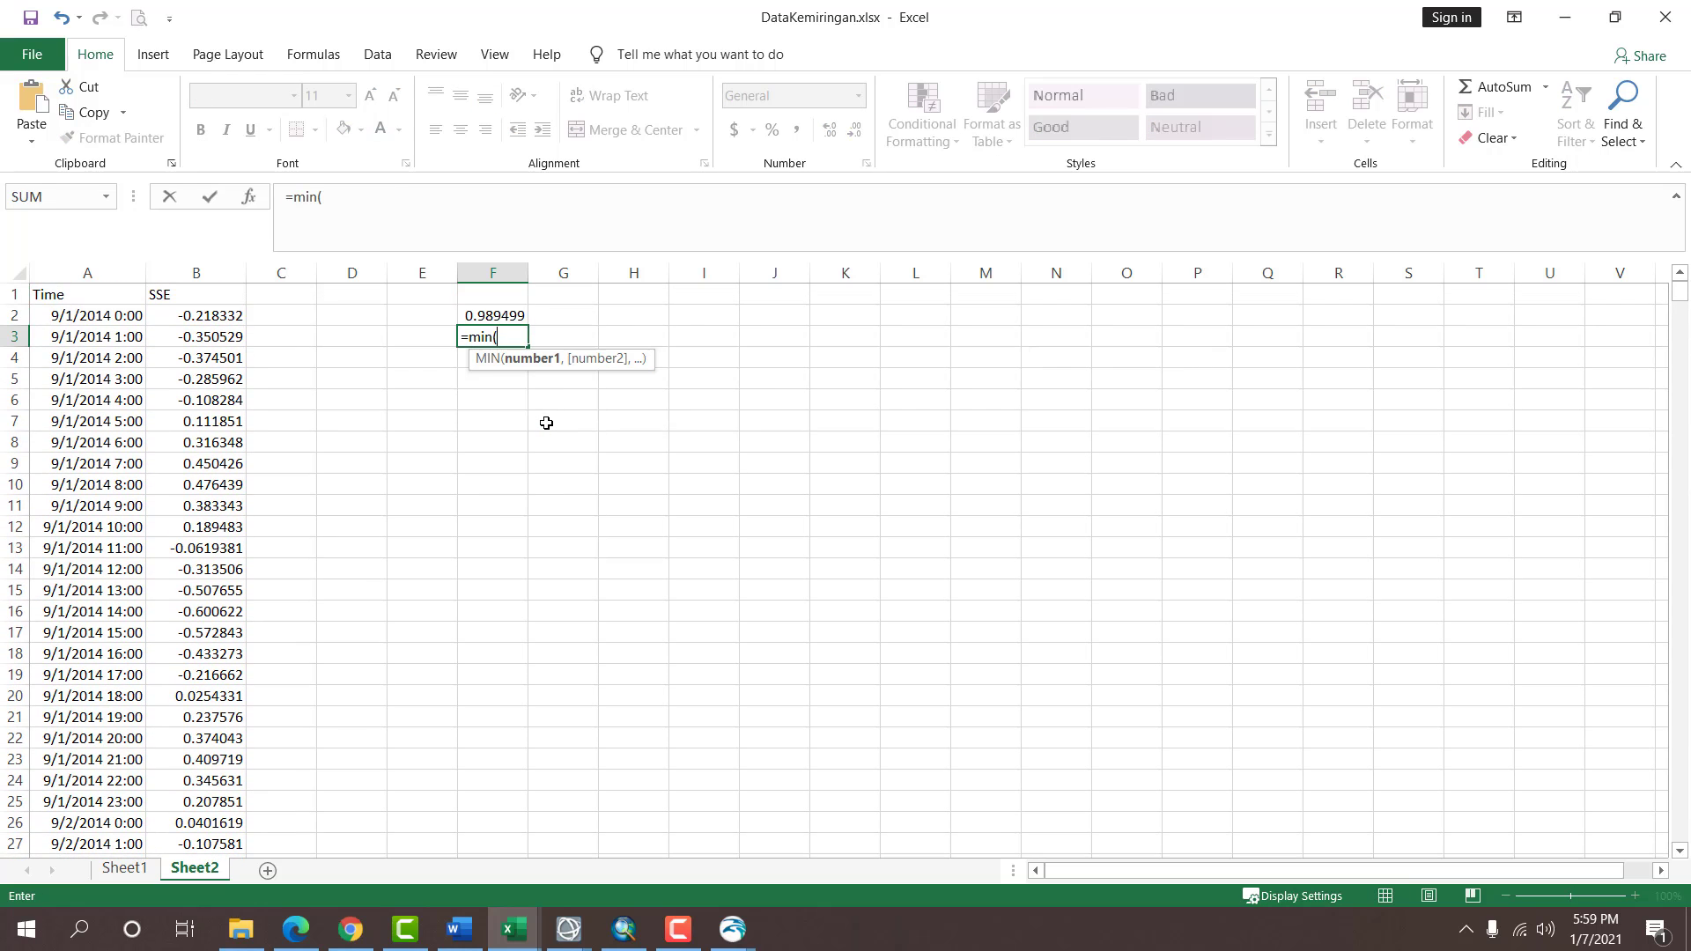
pyautogui.press('Left')
pyautogui.press('Left')
pyautogui.press('Left')
pyautogui.press('Left')
pyautogui.press('Up')
pyautogui.hotkey('ctrl', 'shift', 'Down')
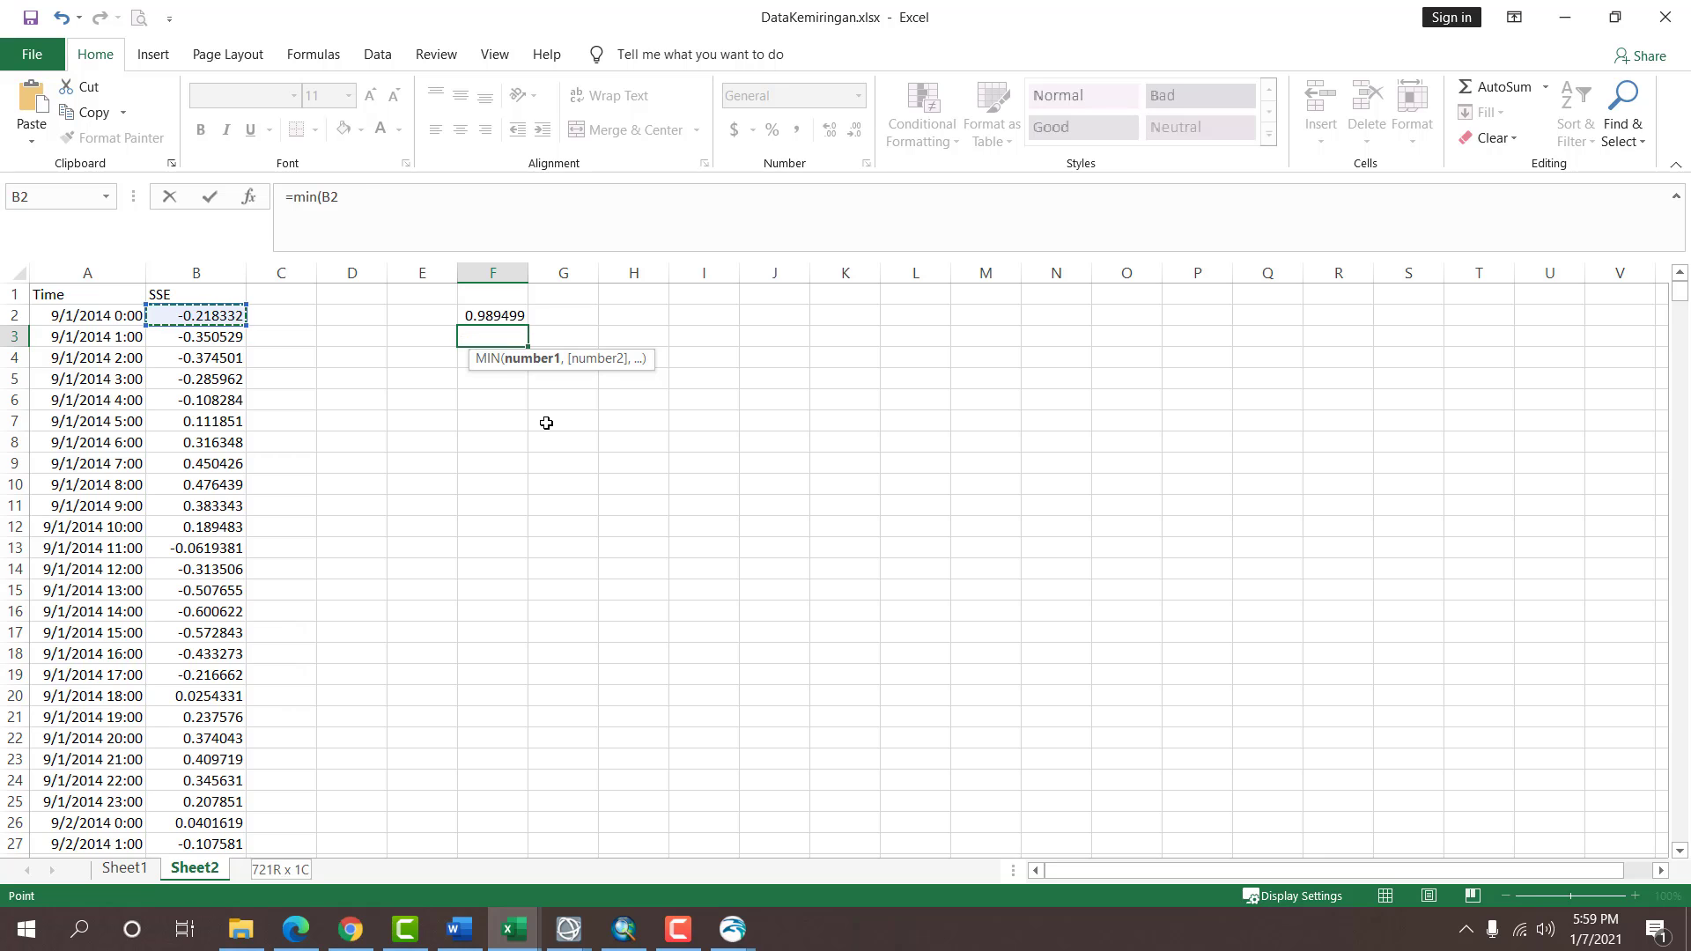
pyautogui.press('Return')
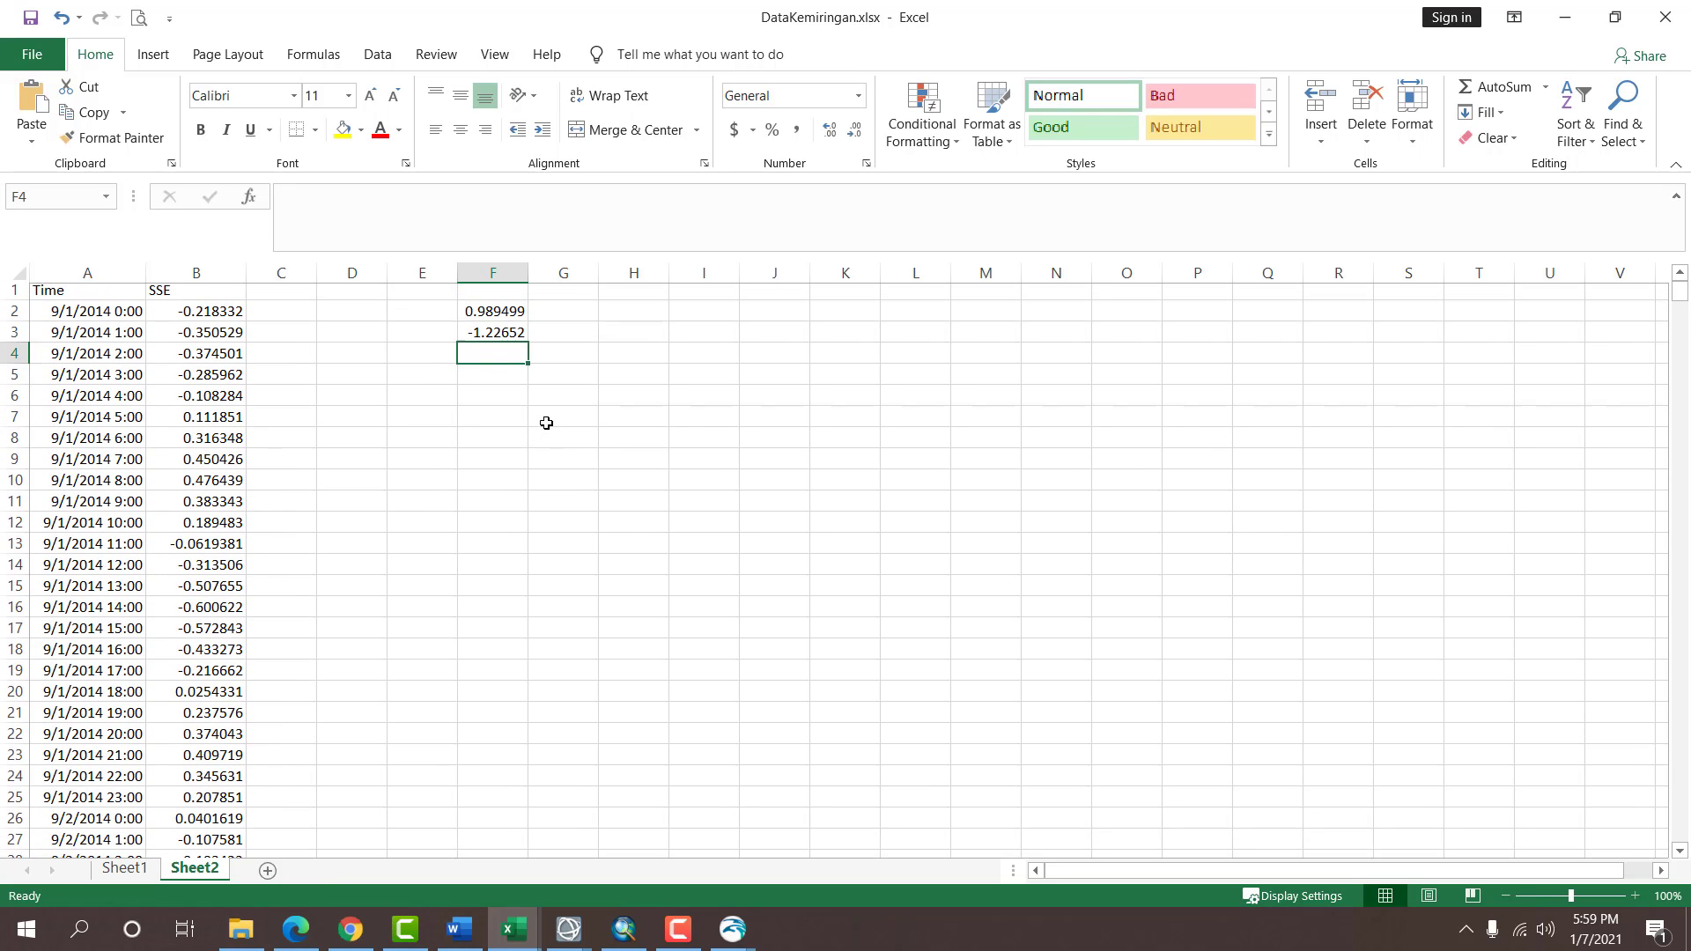
# Calculate the 2014 tidal range in G2 with the formula =F2-F3 and make the result bold.
pyautogui.click(539, 315)
pyautogui.write('=')
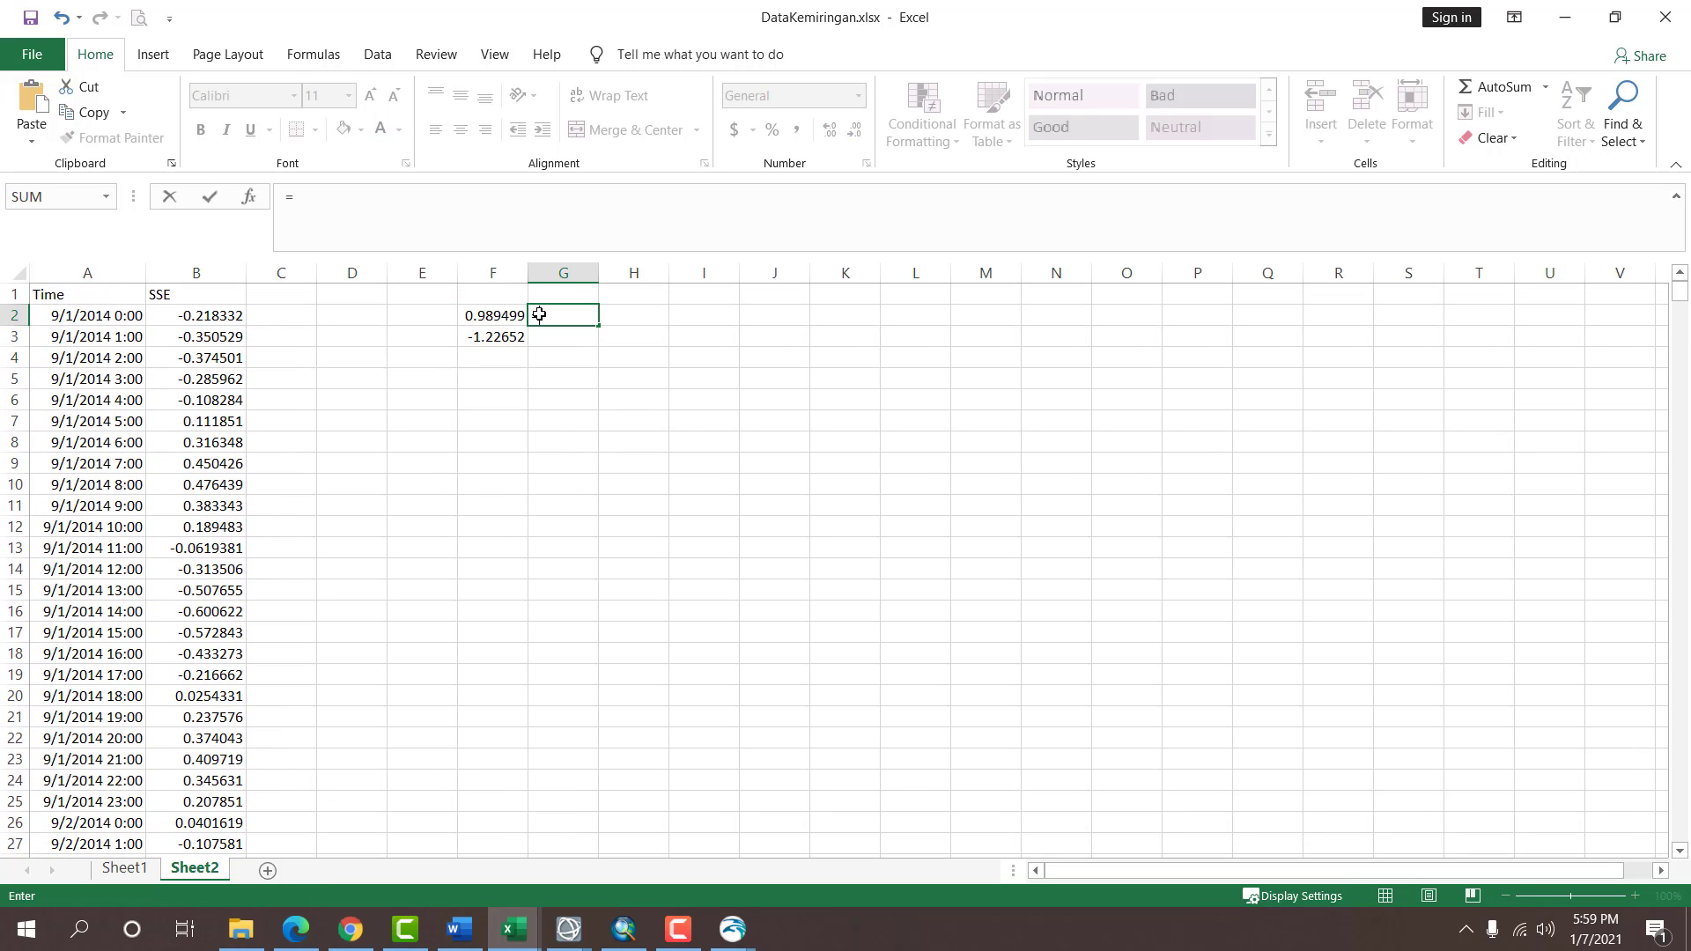
pyautogui.press('Left')
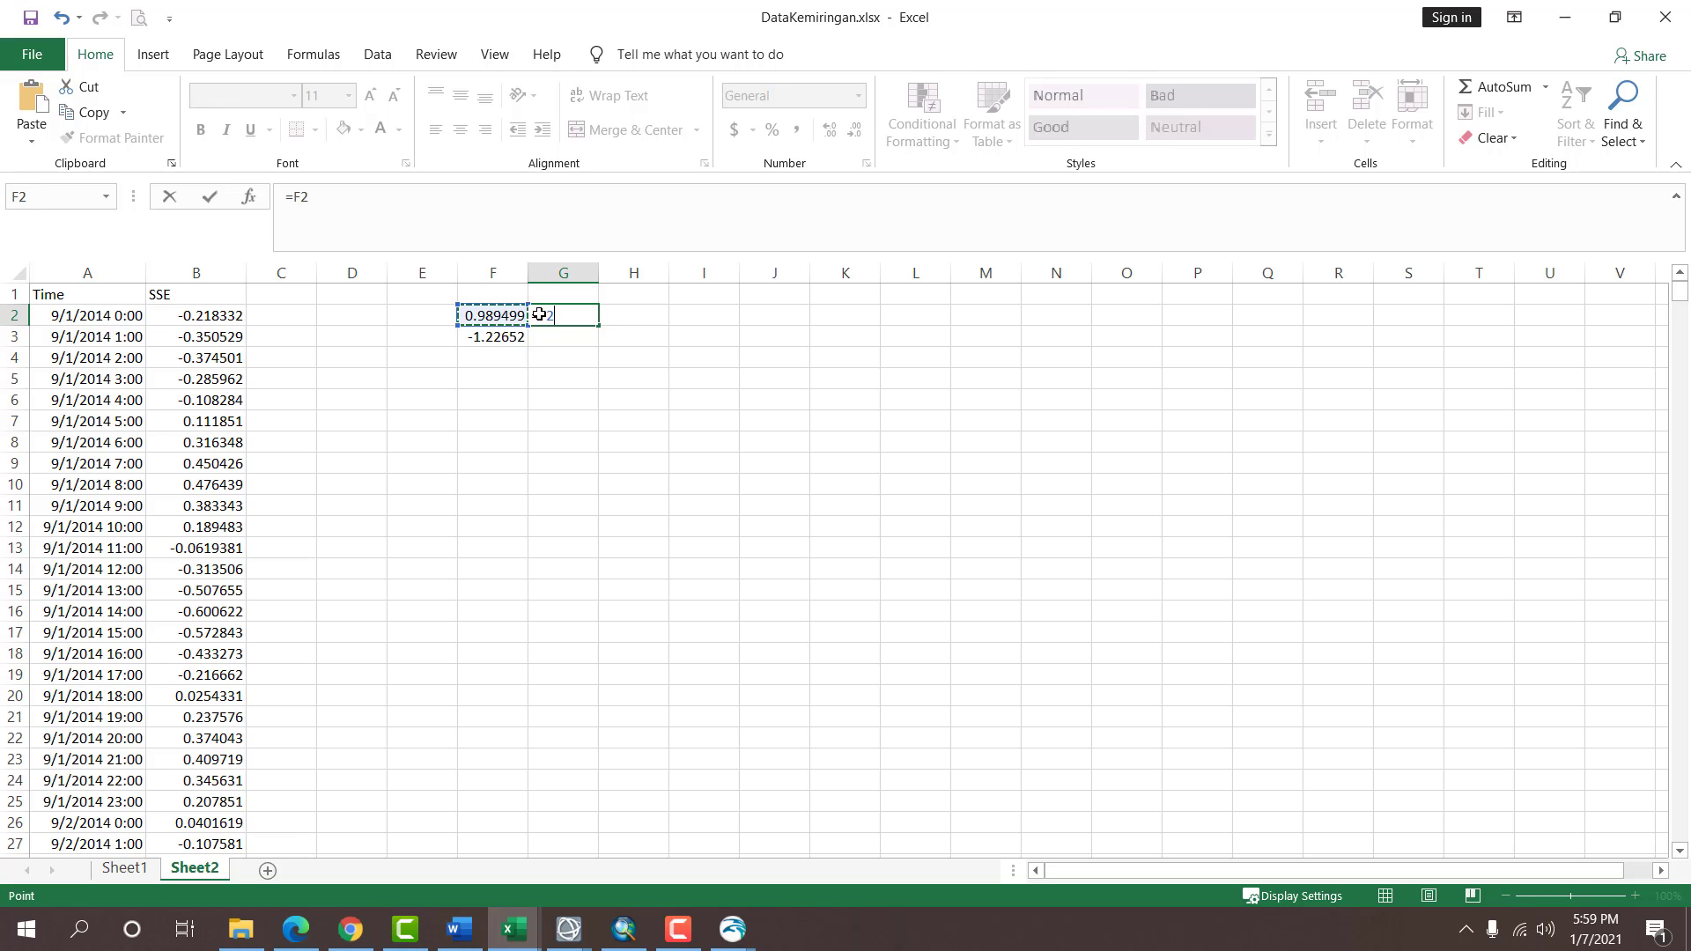
pyautogui.write('-')
pyautogui.press('Left')
pyautogui.press('Down')
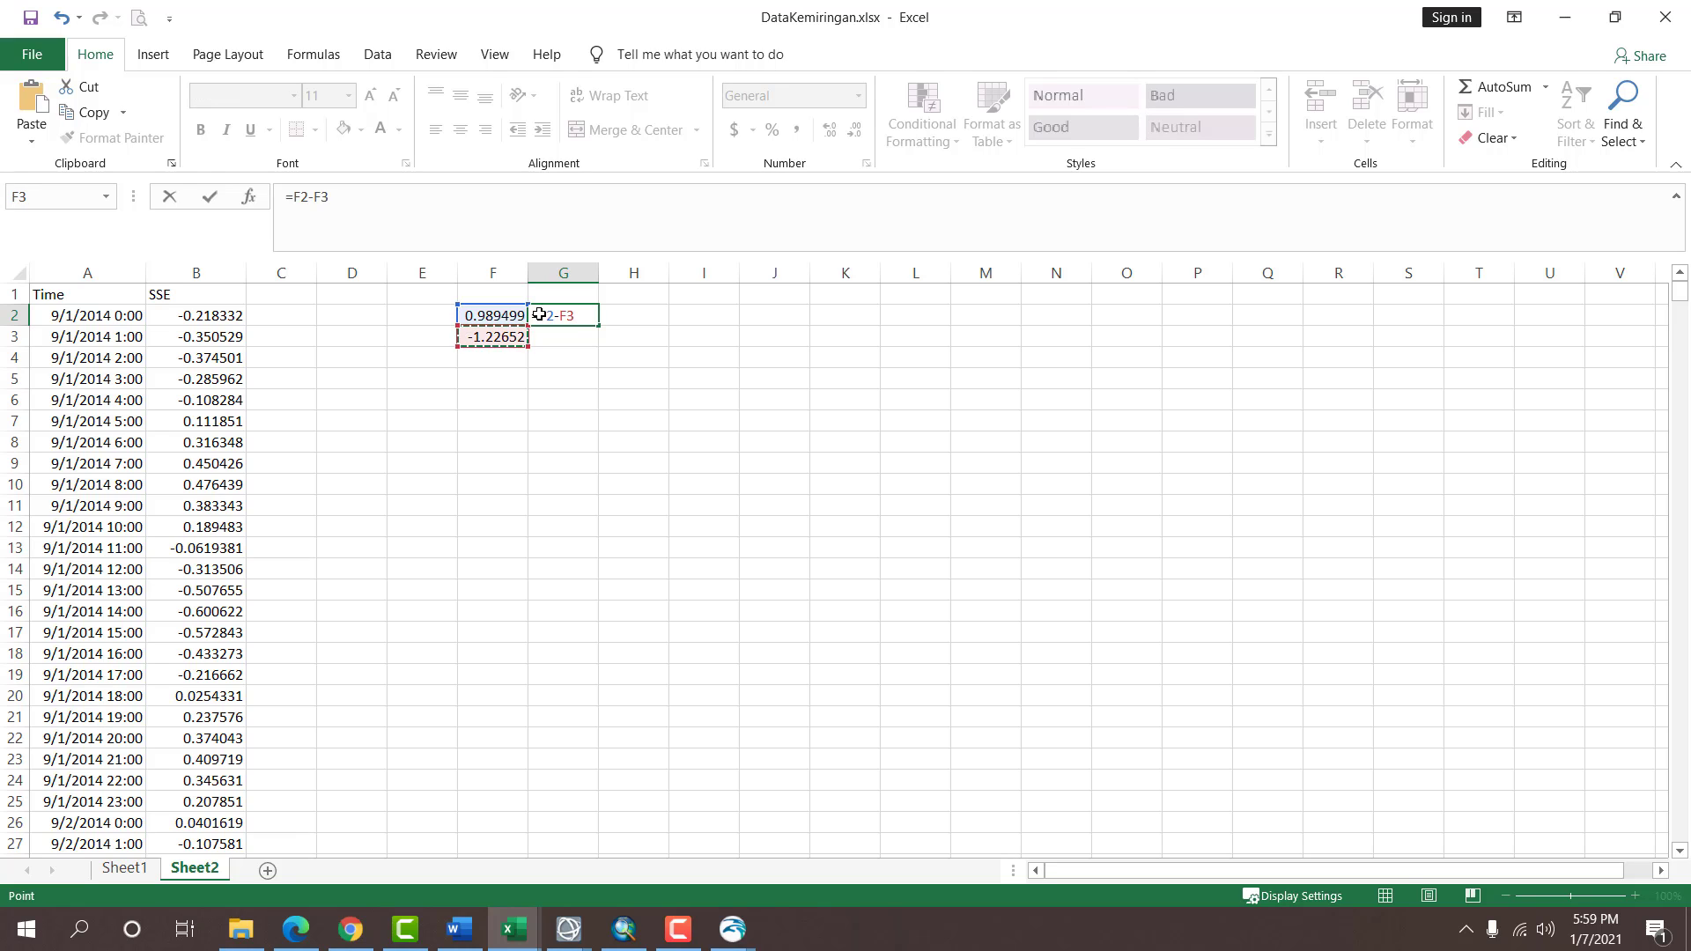
pyautogui.press('Return')
pyautogui.moveTo(221, 317); pyautogui.dragTo(208, 361)
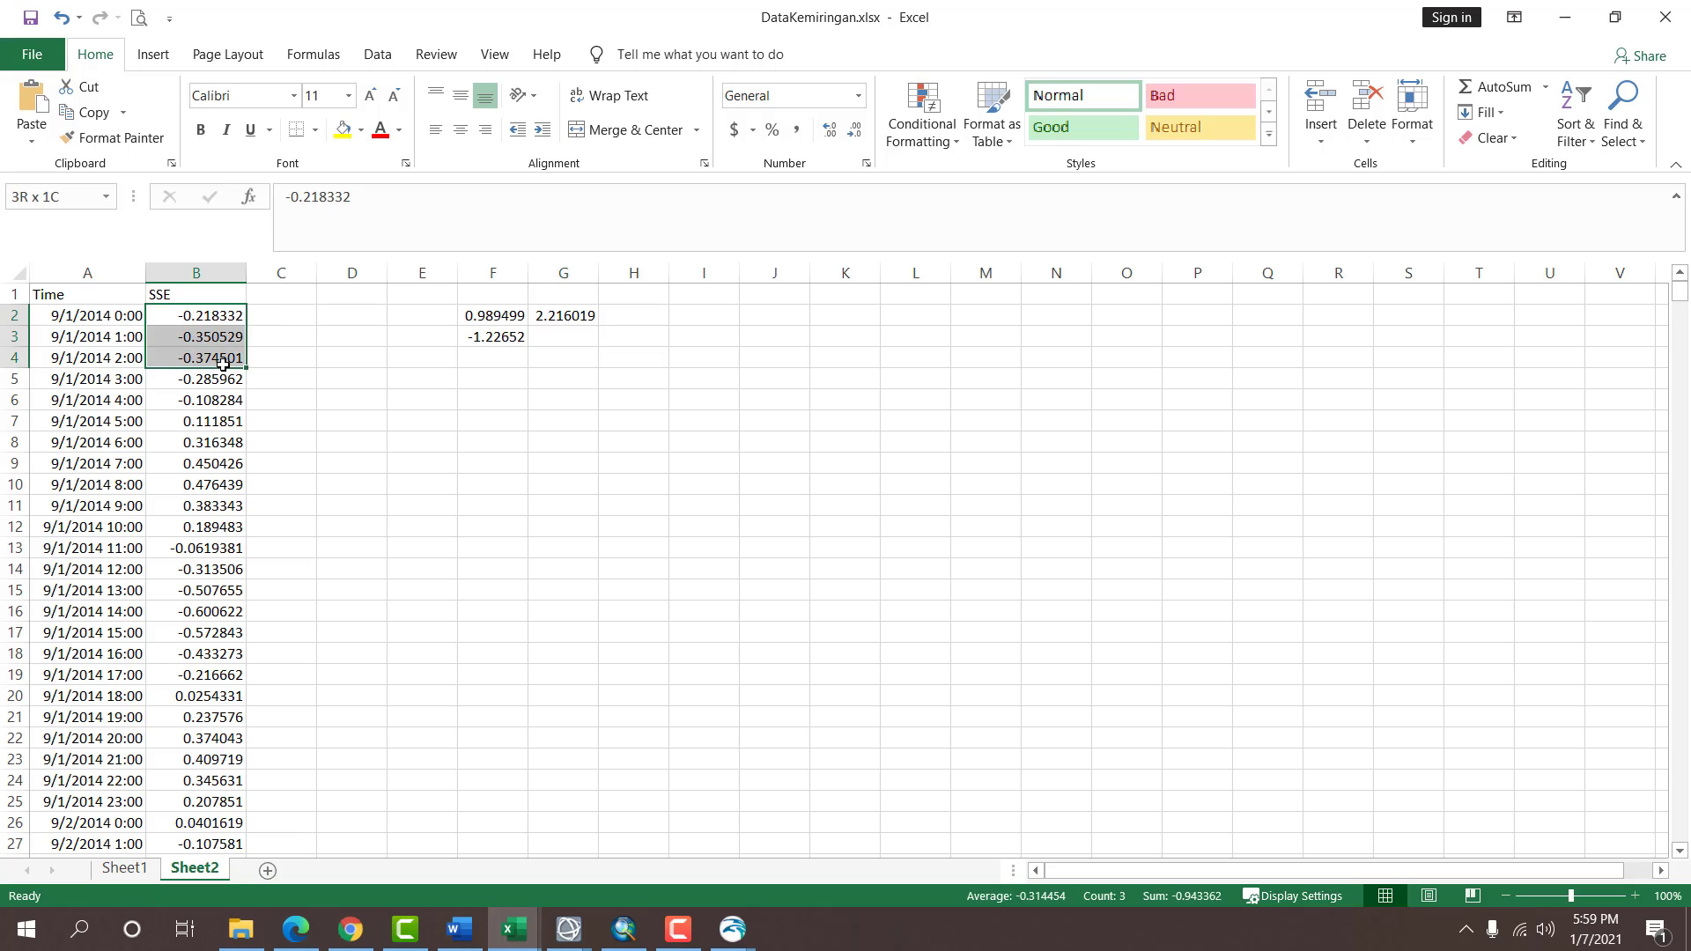
pyautogui.click(398, 394)
pyautogui.click(567, 320)
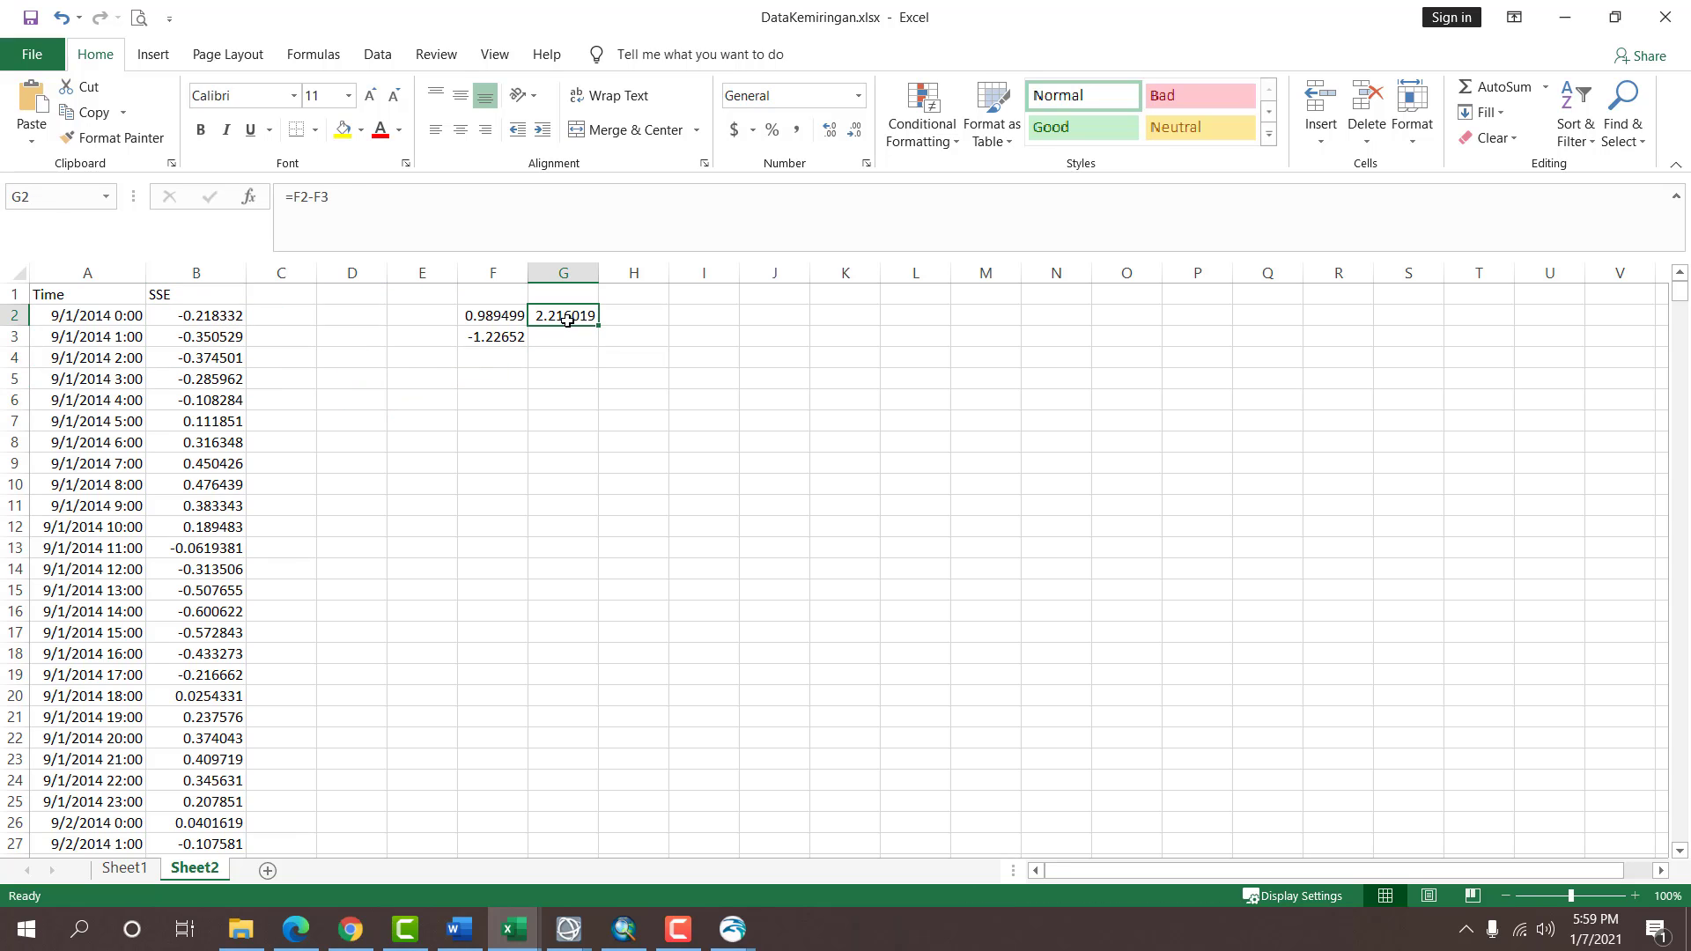
pyautogui.hotkey('ctrl', 'b')
# Copy the tidal range from G2 into C2 as a plain value and fill it down column C.
pyautogui.rightClick(283, 315)
pyautogui.click(337, 425)
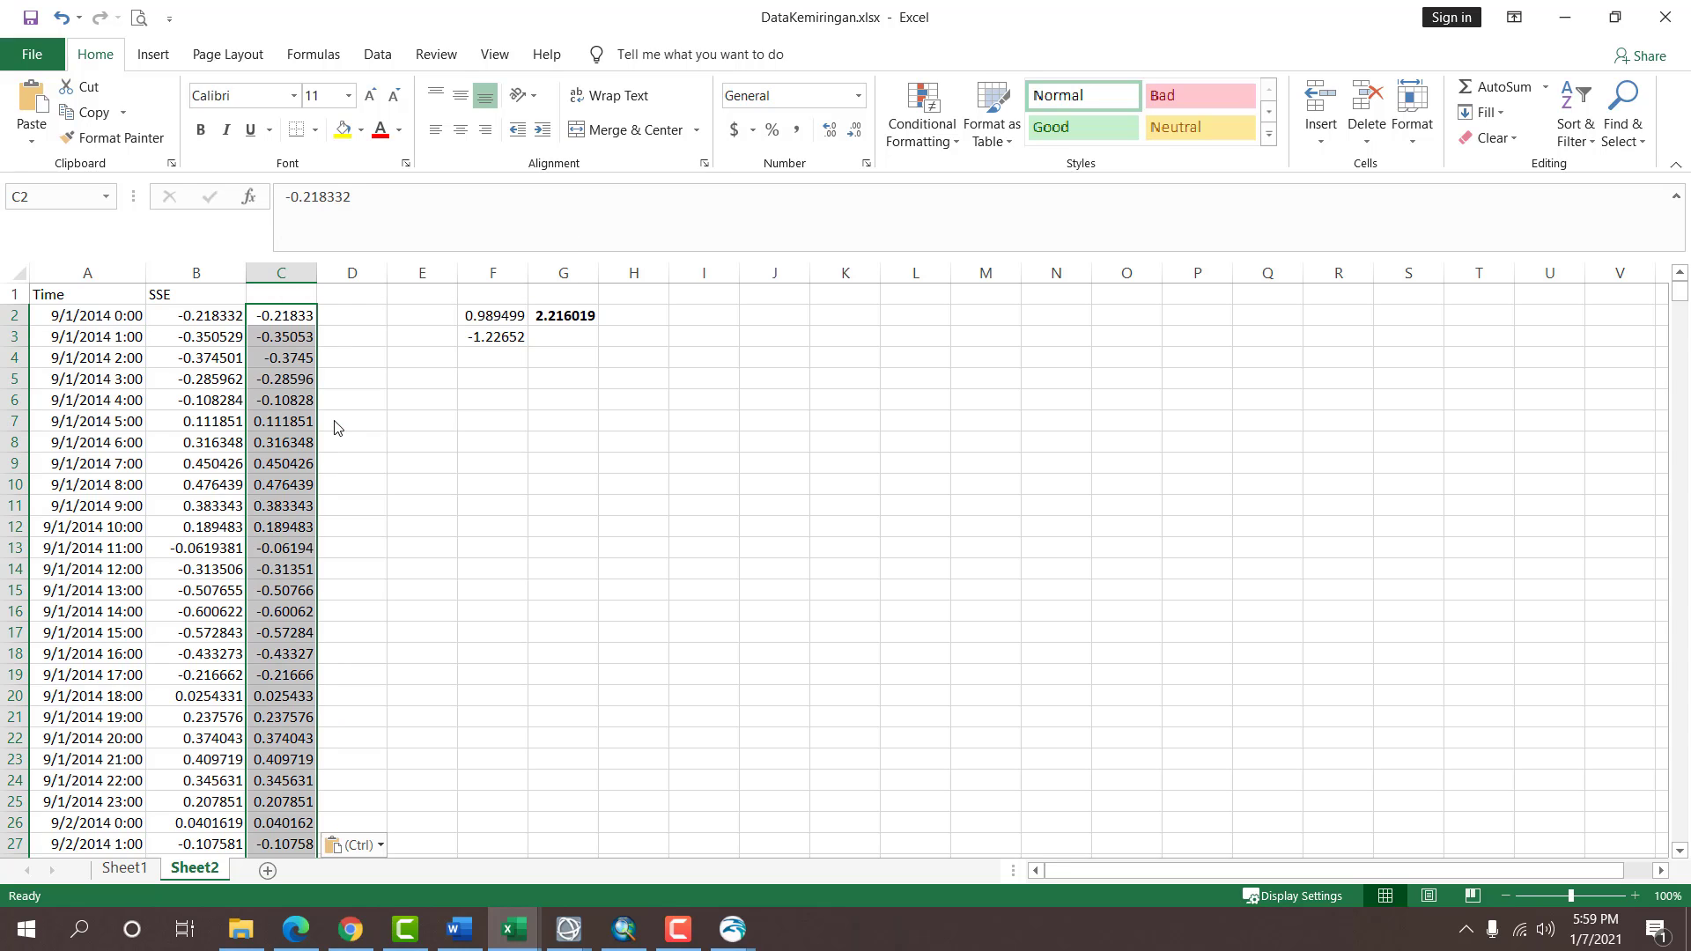
pyautogui.click(554, 323)
pyautogui.hotkey('ctrl', 'c')
pyautogui.rightClick(282, 314)
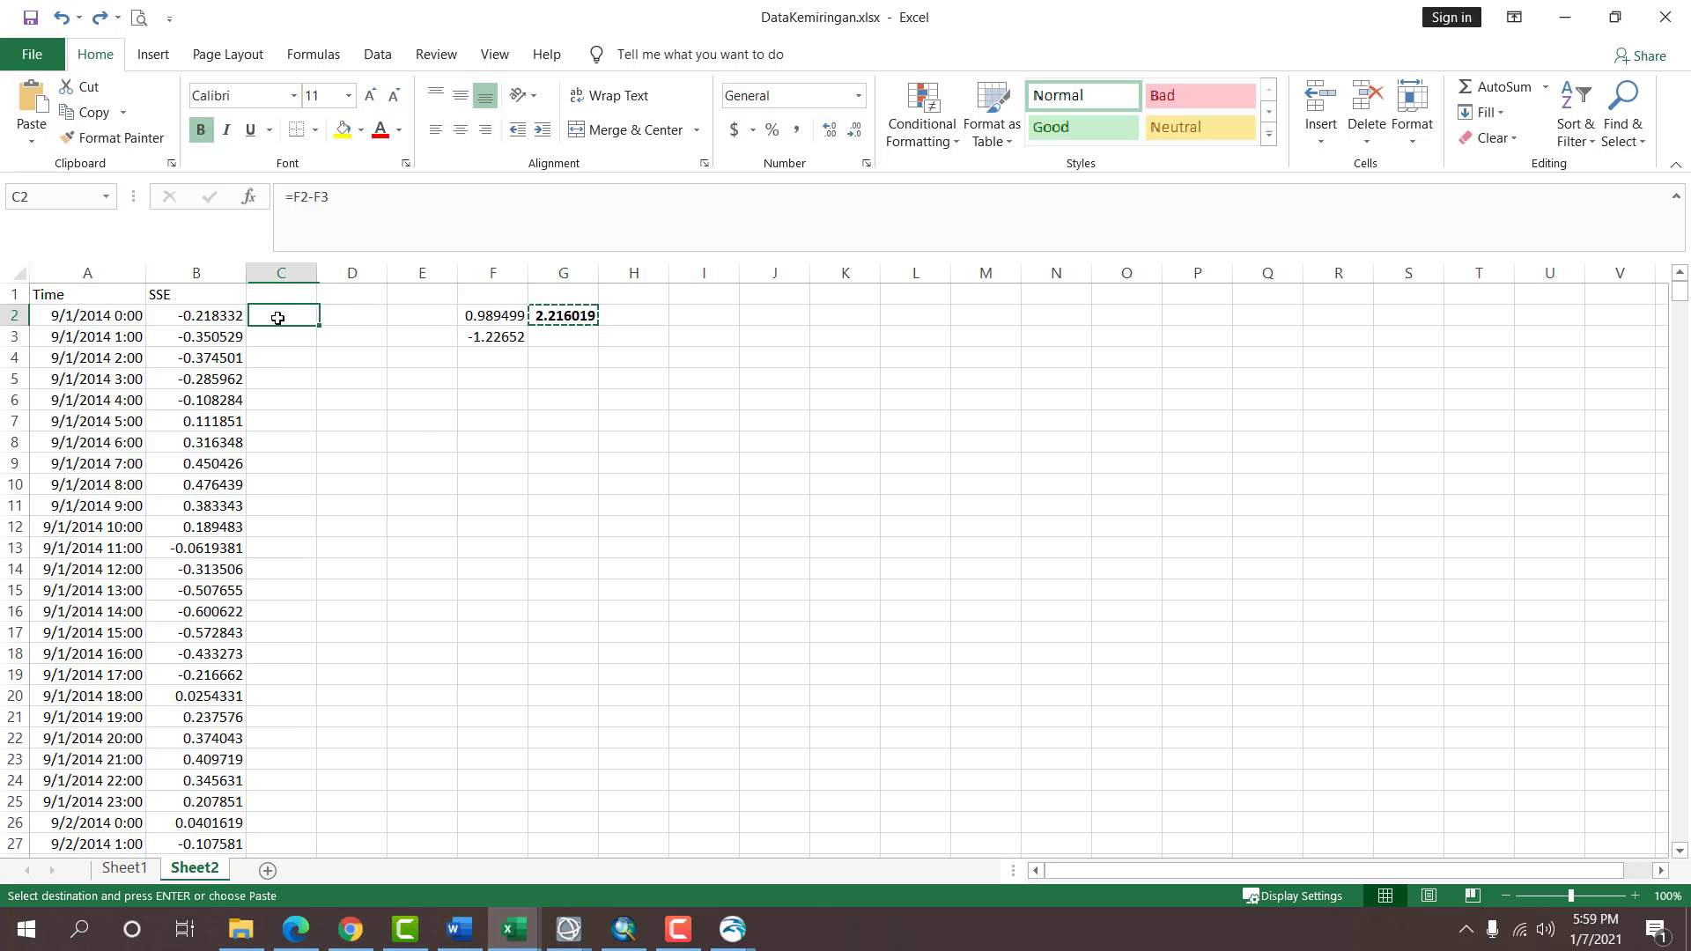
pyautogui.click(356, 414)
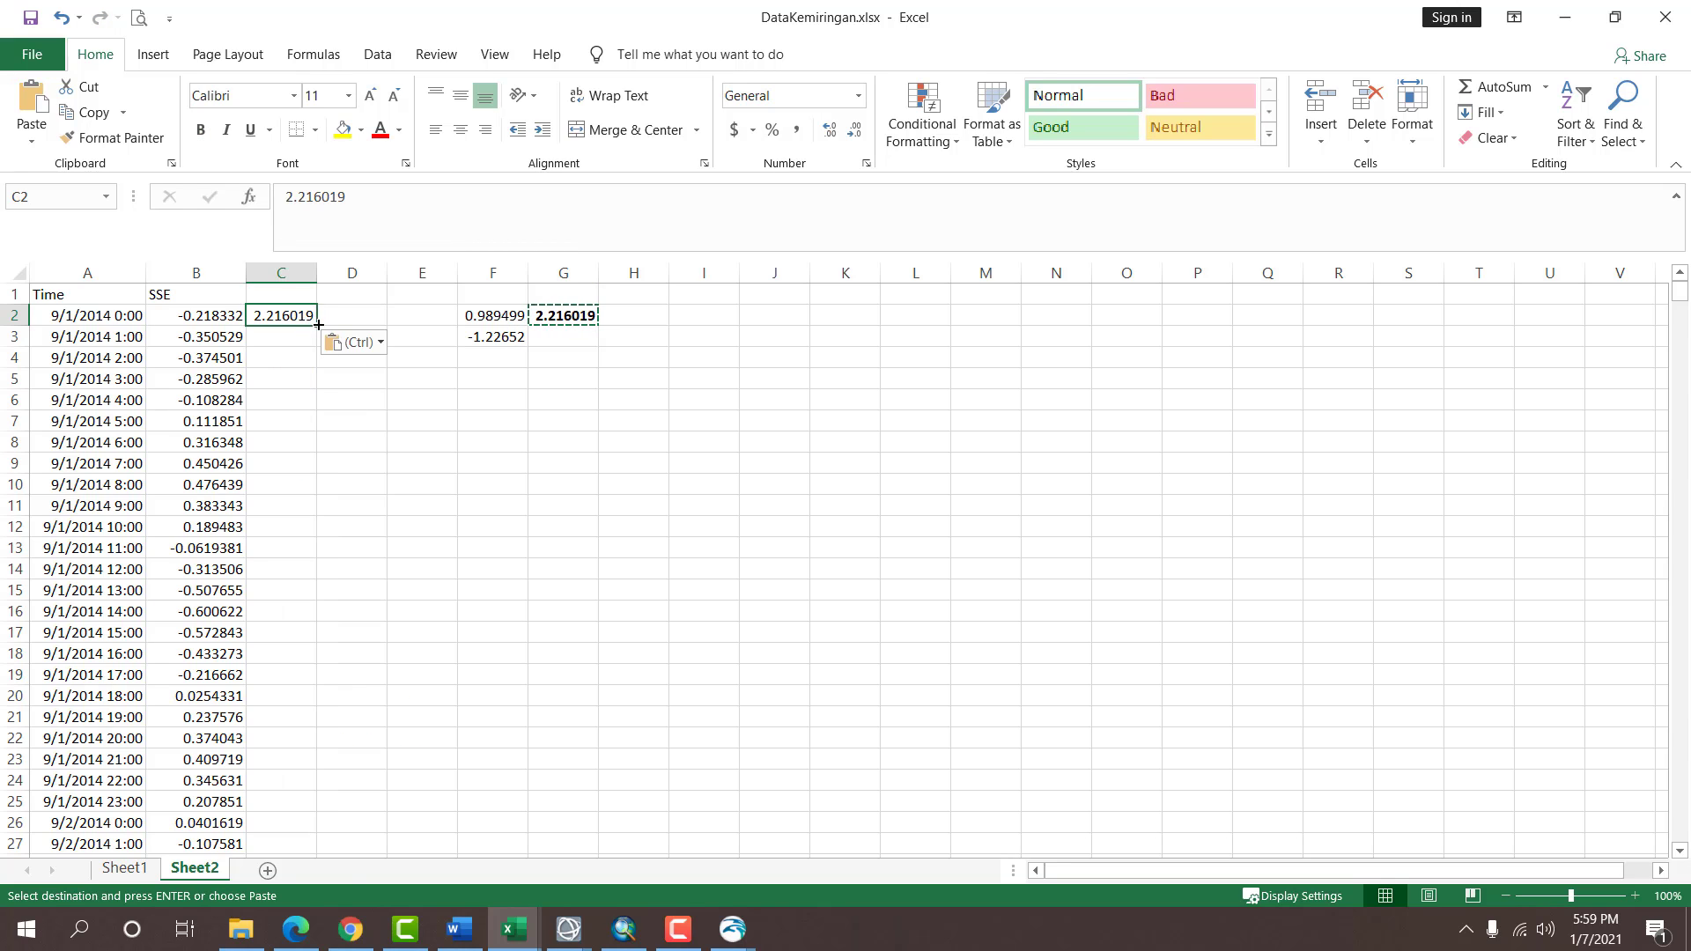
pyautogui.doubleClick(316, 325)
# Enter the column headers msl in C1 and tide in D1.
pyautogui.click(293, 292)
pyautogui.write('msl')
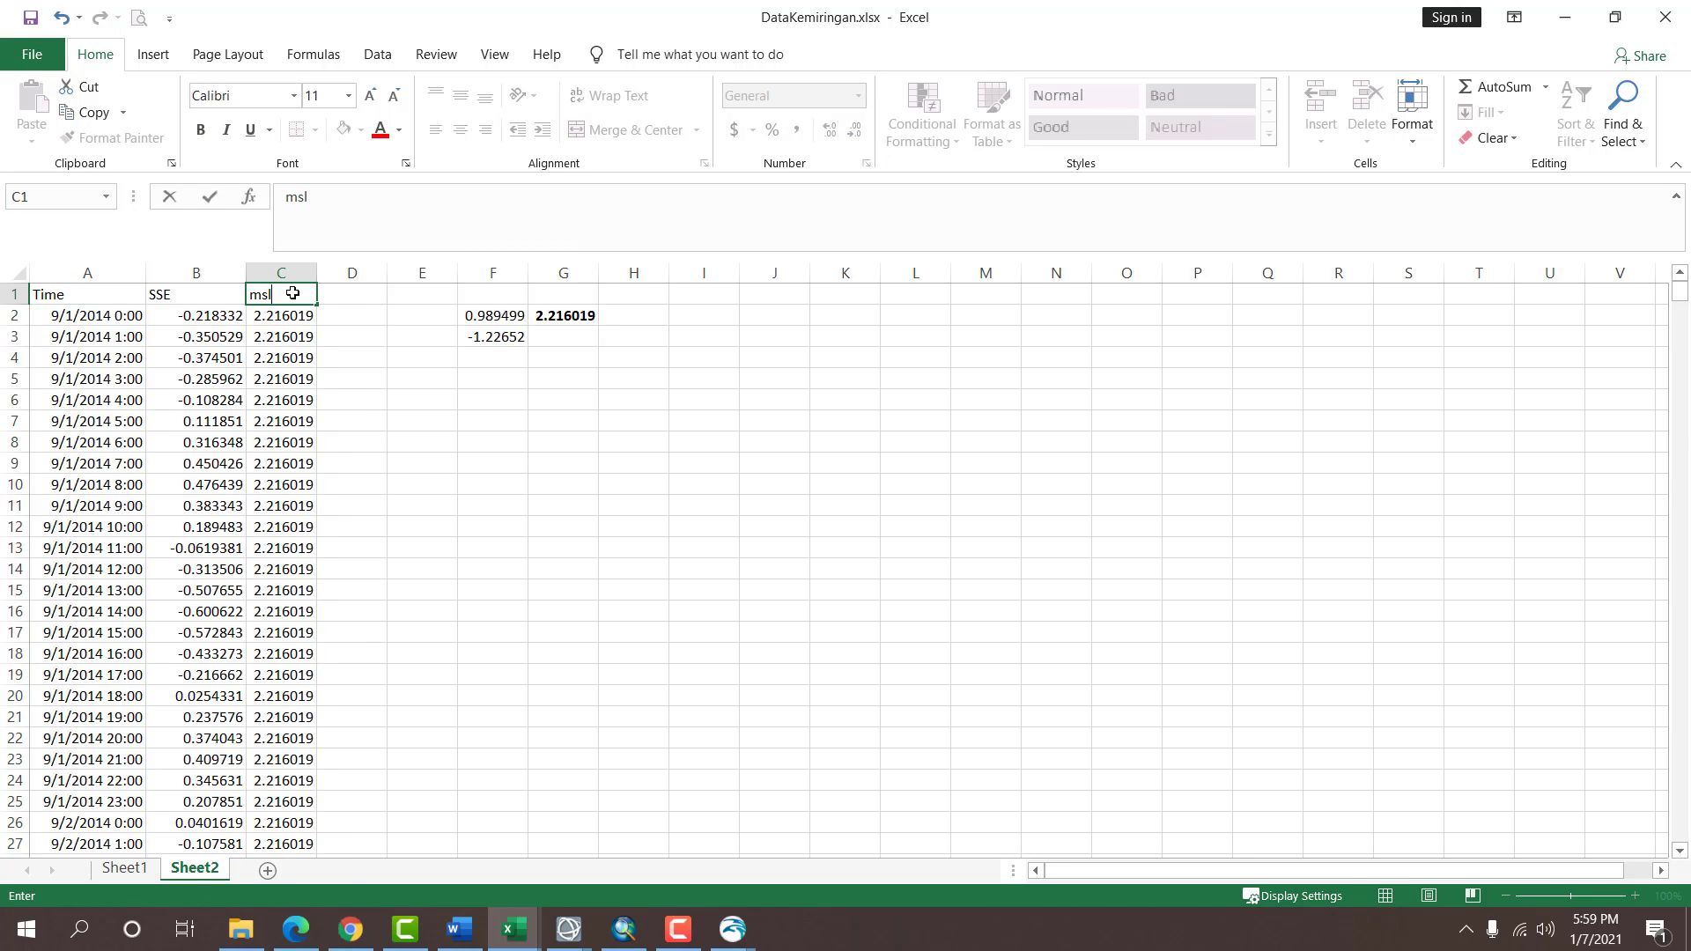
pyautogui.press('Tab')
pyautogui.write('tide')
pyautogui.press('Tab')
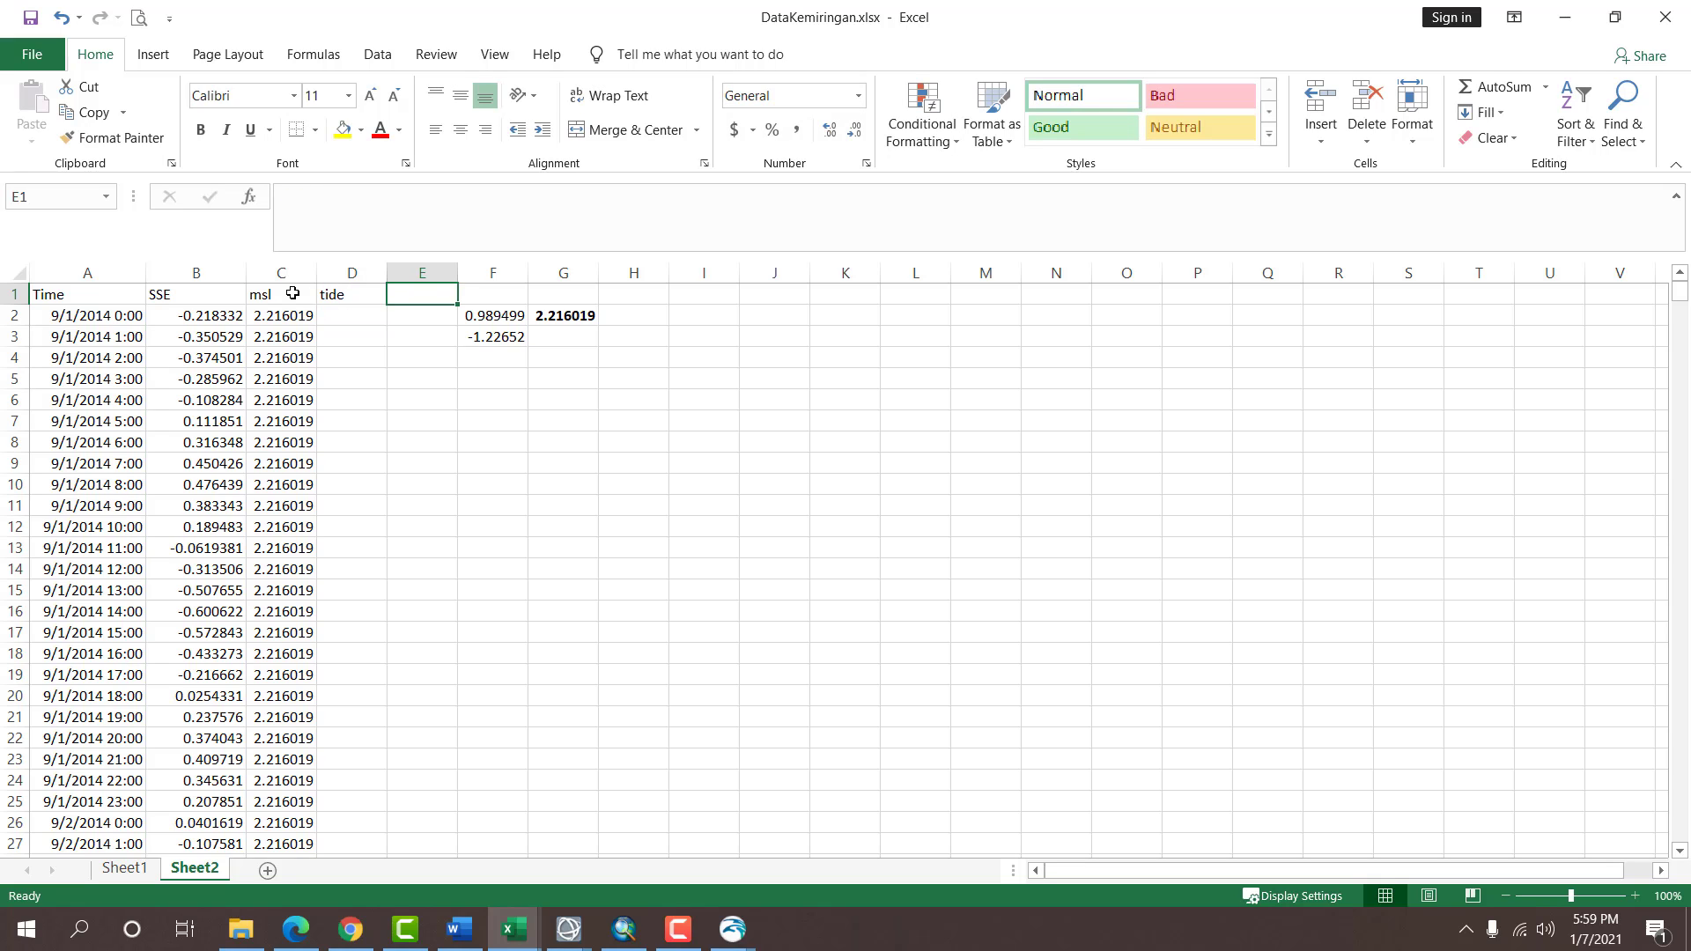
# Calculate the tide in D2 with the formula =C2+B2 and fill it down column D.
pyautogui.click(329, 314)
pyautogui.write('=')
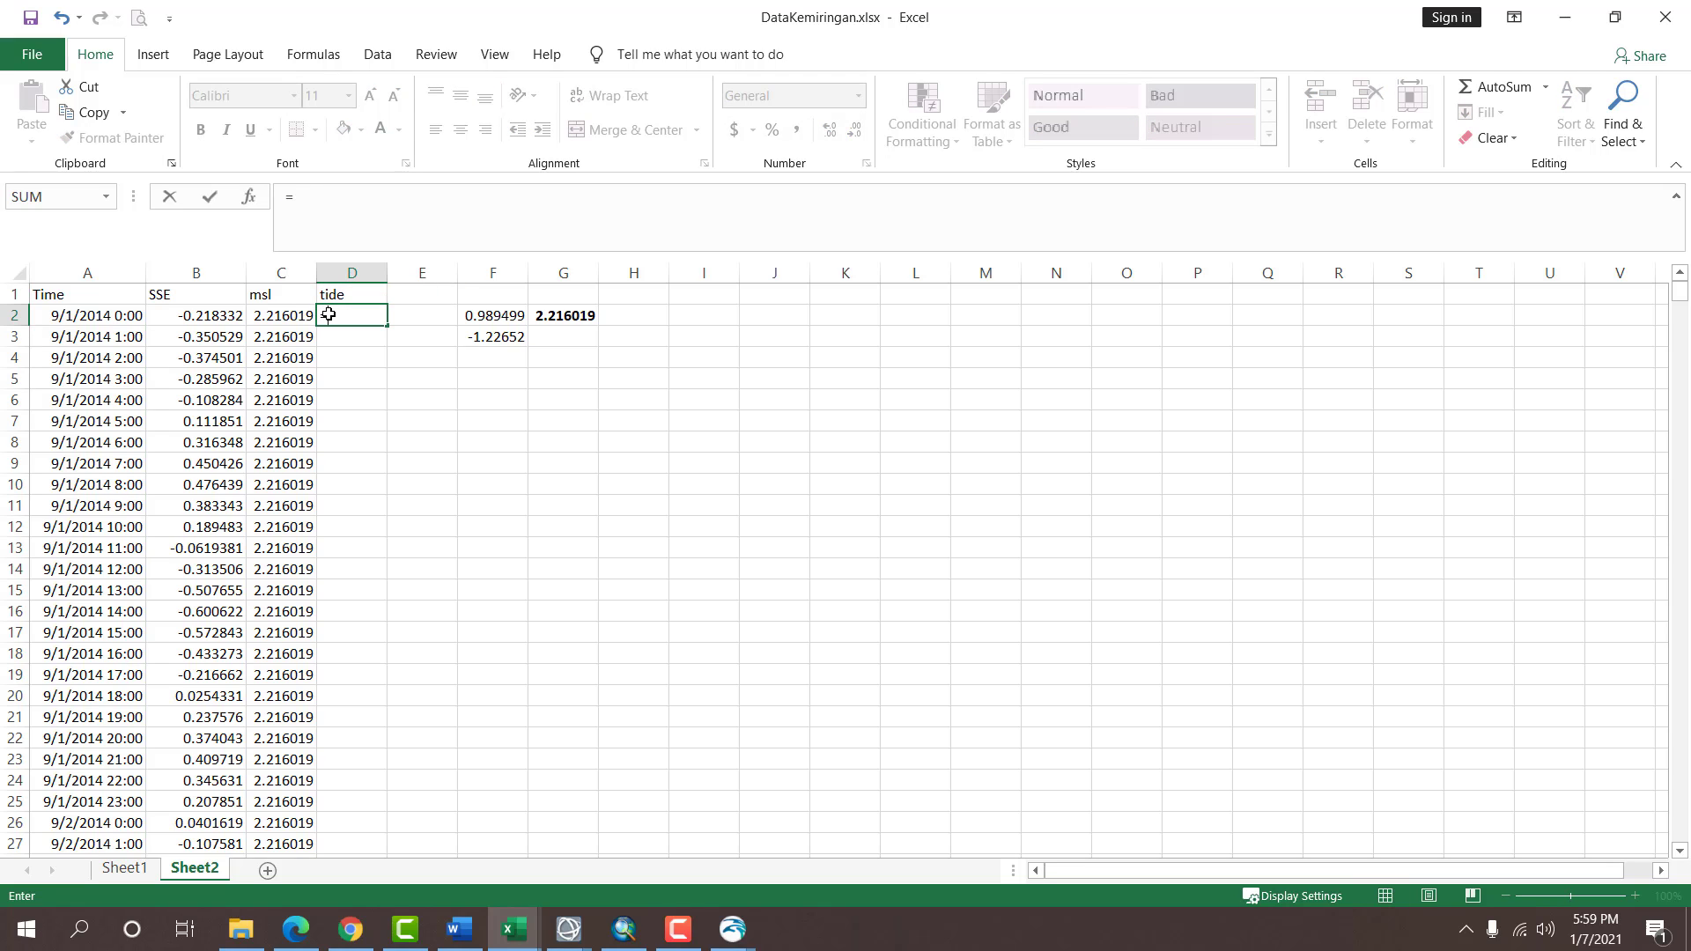
pyautogui.press('Left')
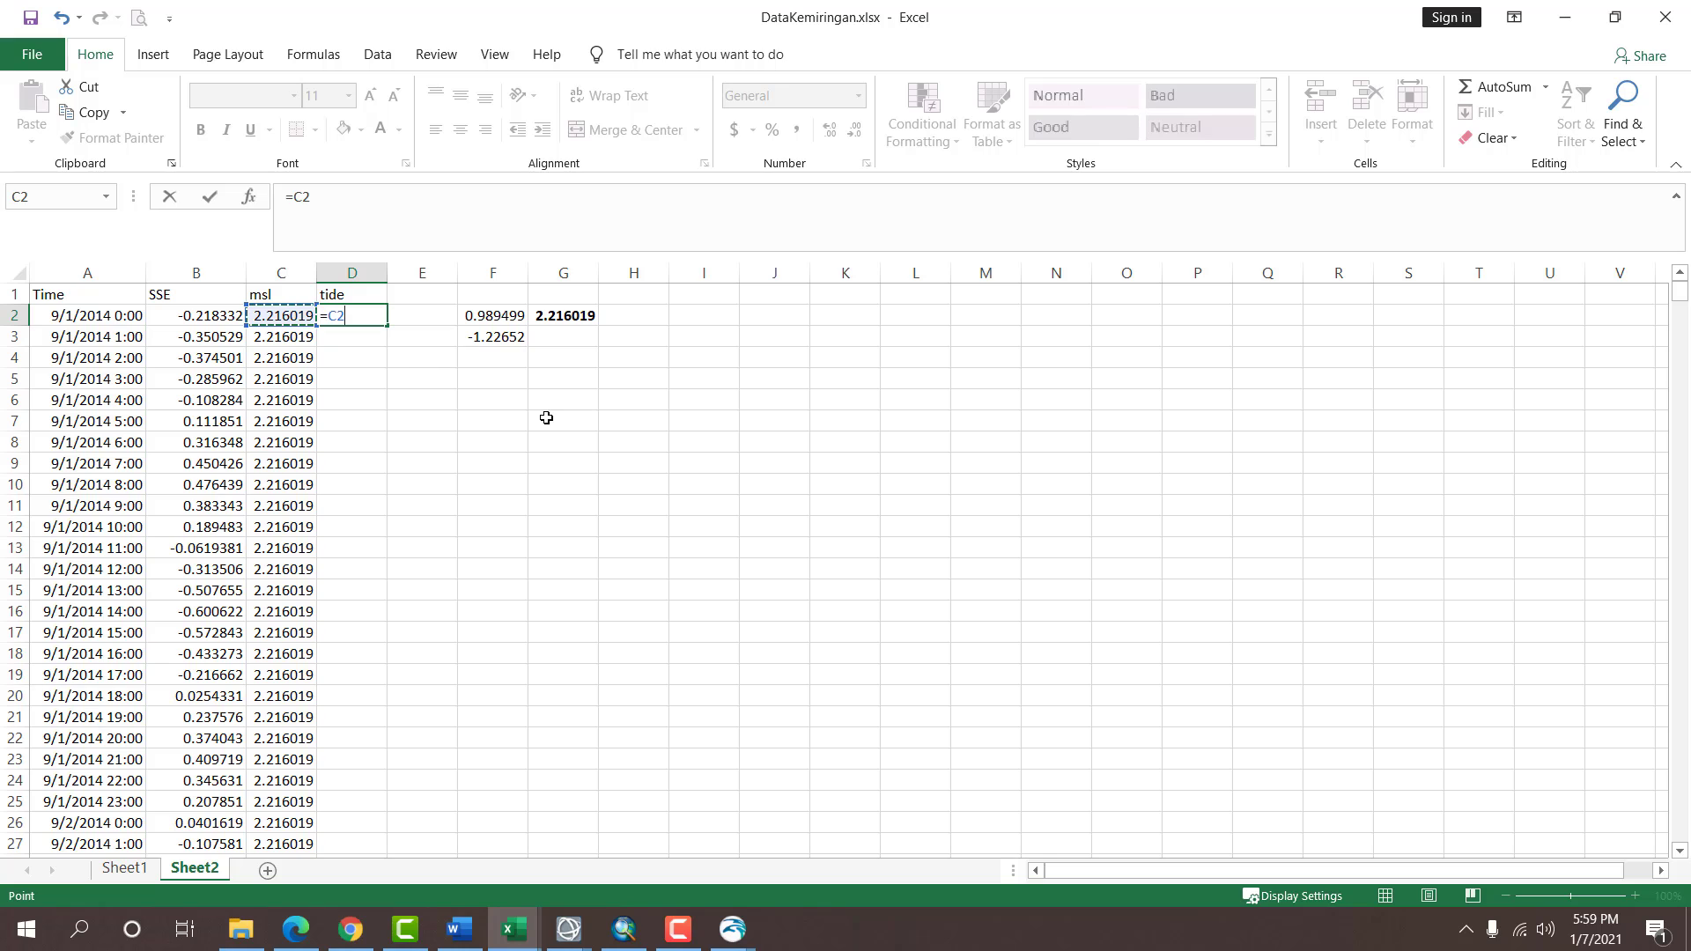
pyautogui.write('+')
pyautogui.press('Left')
pyautogui.press('Left')
pyautogui.press('Return')
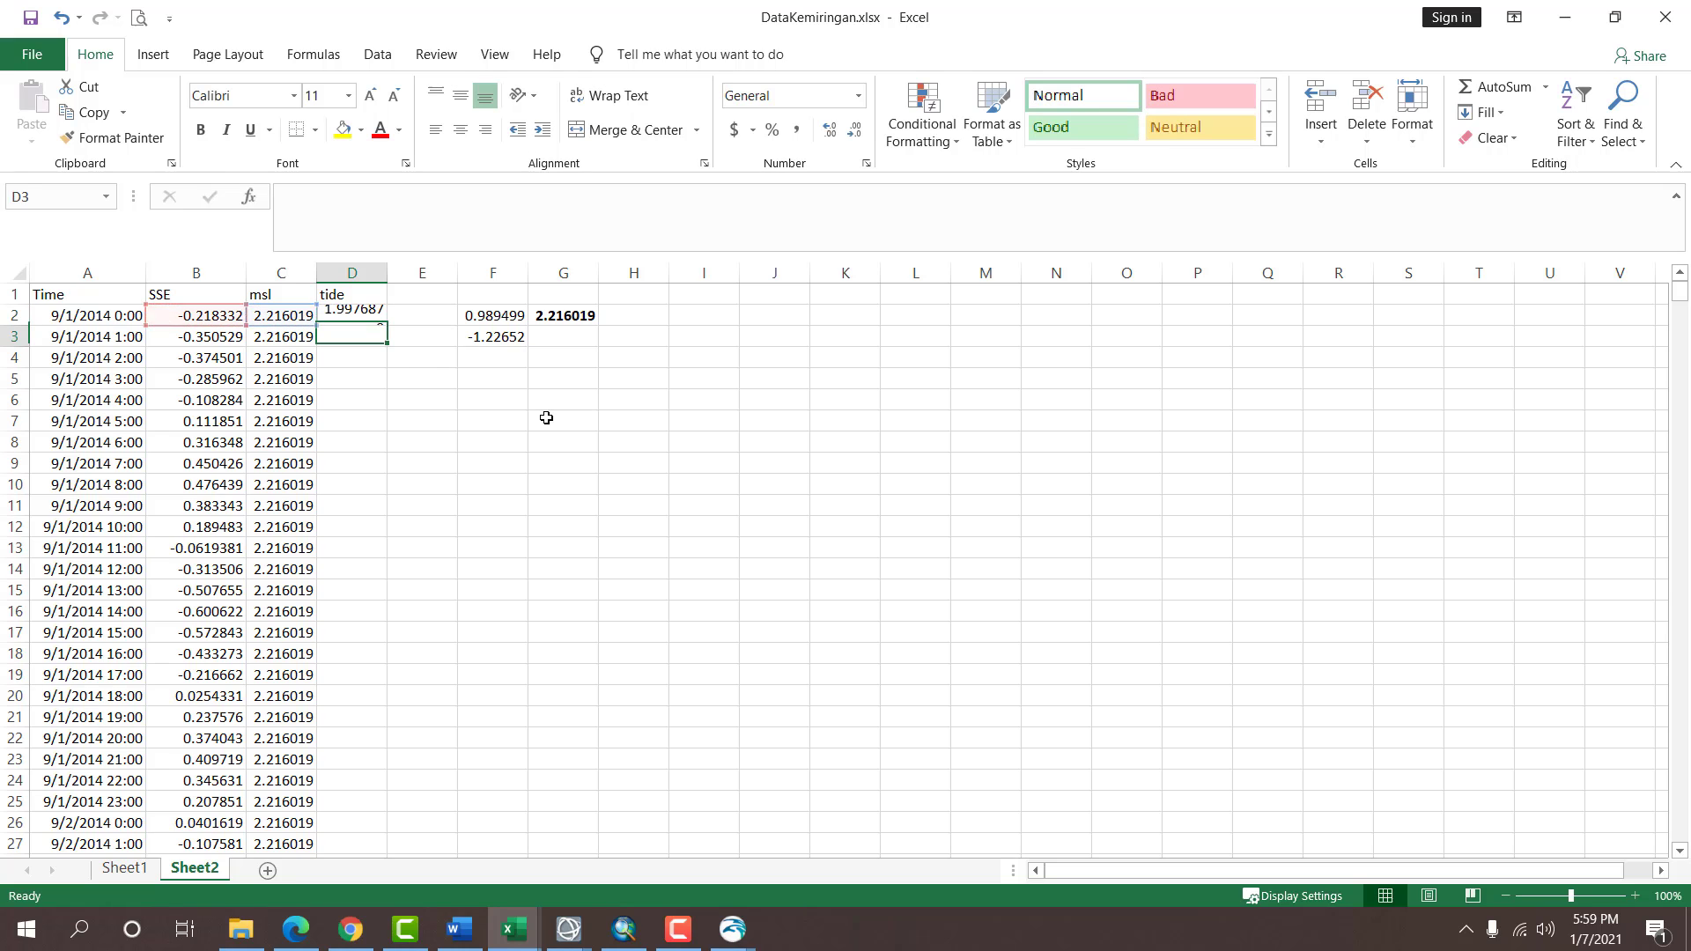
pyautogui.click(366, 315)
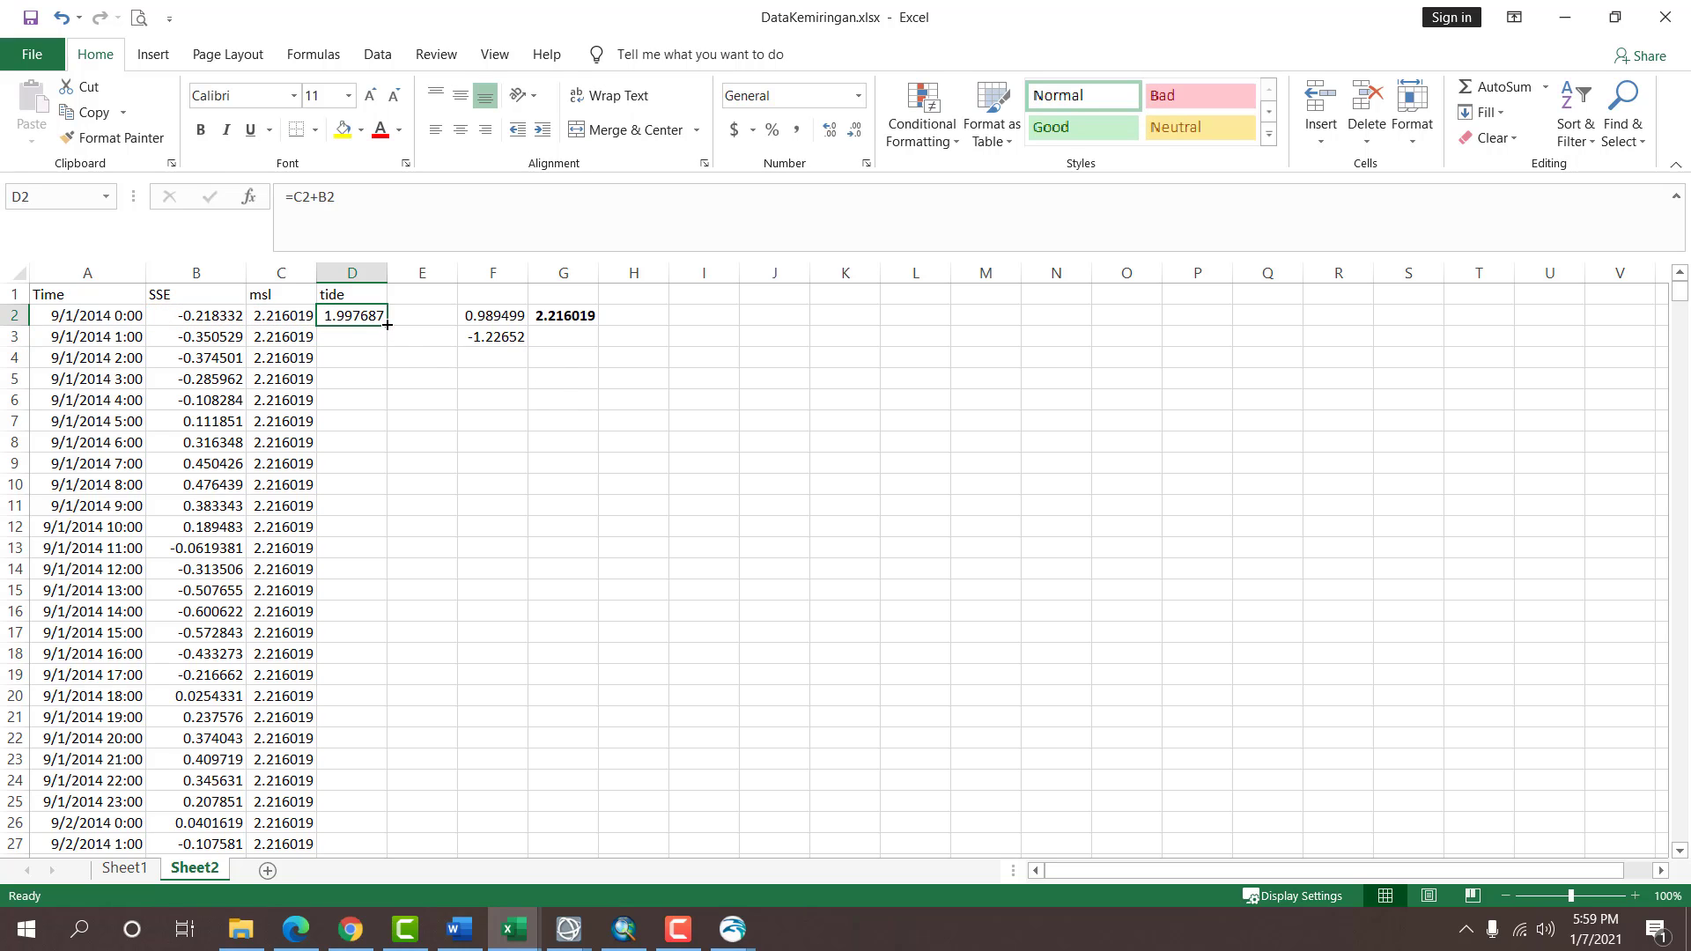
pyautogui.doubleClick(387, 325)
# Reduce the msl and tide values in columns C and D to two decimal places.
pyautogui.hotkey('shift', 'Left')
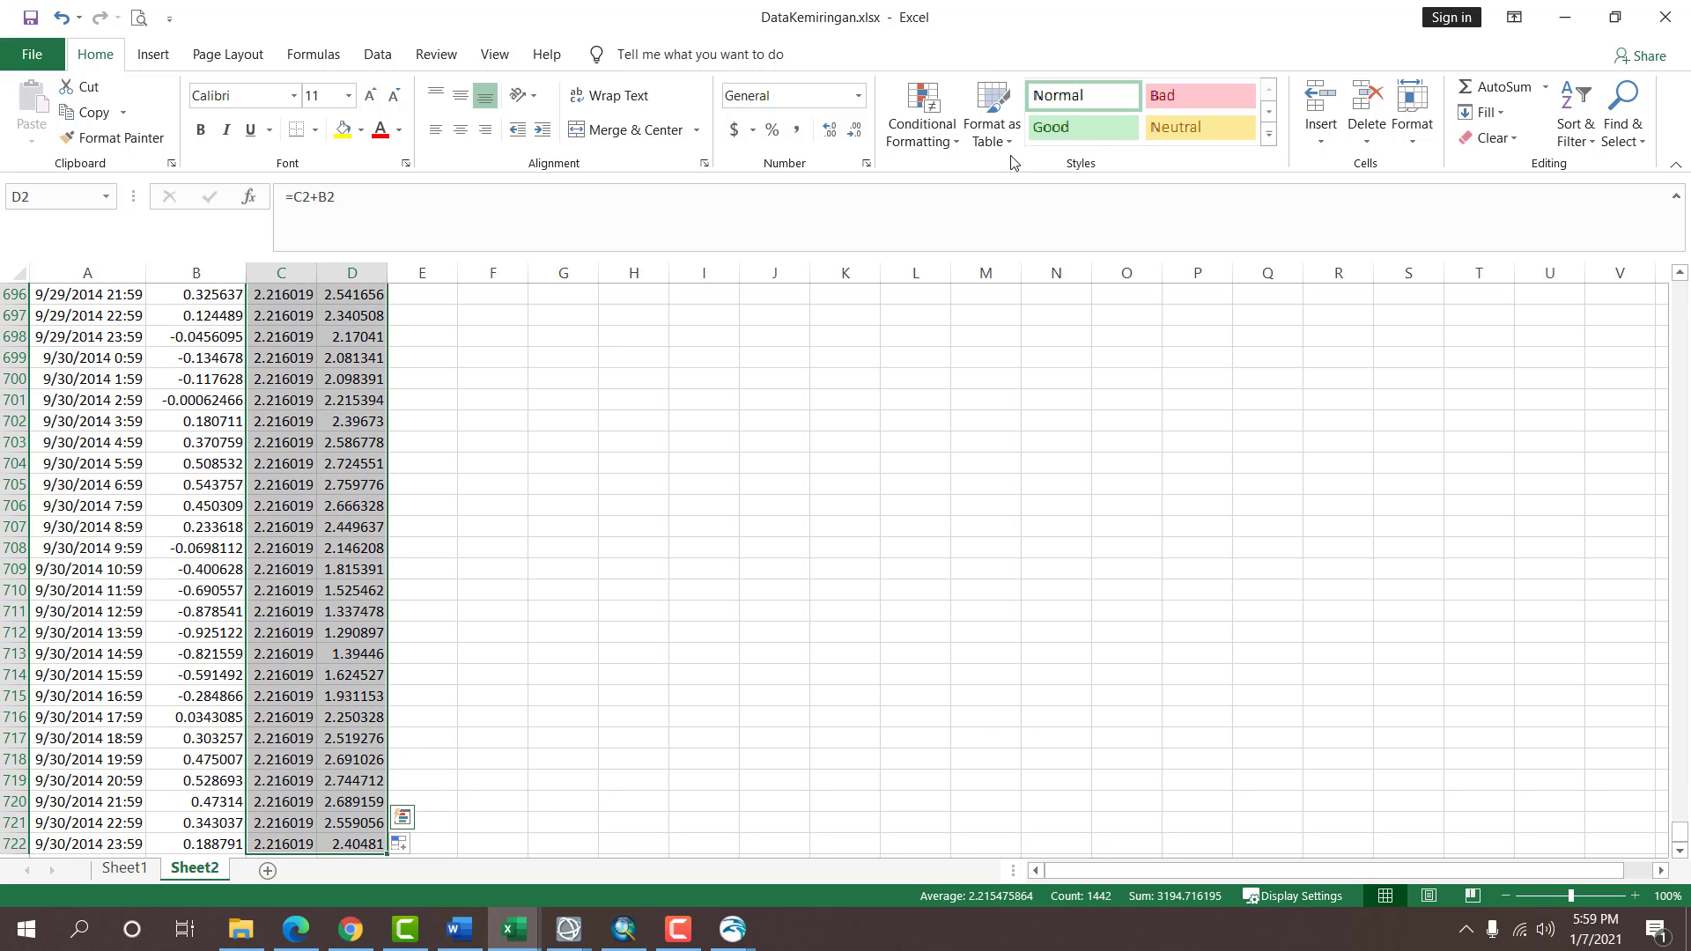
pyautogui.click(854, 131)
pyautogui.click(854, 130)
pyautogui.click(855, 130)
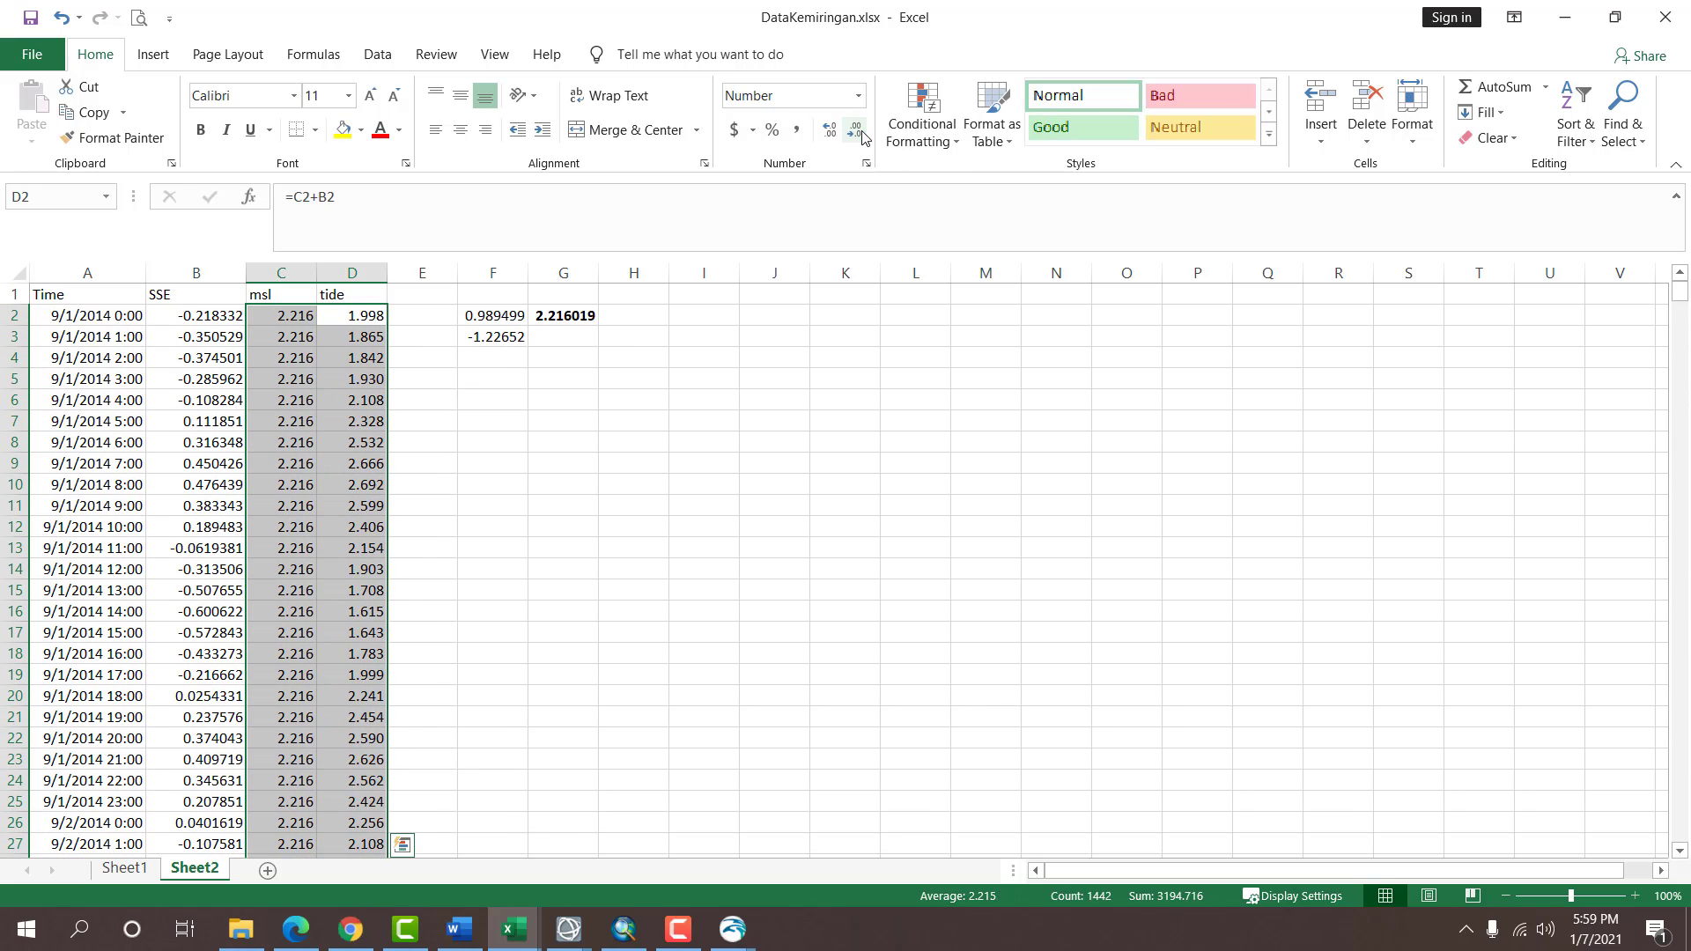
pyautogui.click(856, 132)
pyautogui.moveTo(354, 315); pyautogui.dragTo(361, 484)
pyautogui.click(493, 485)
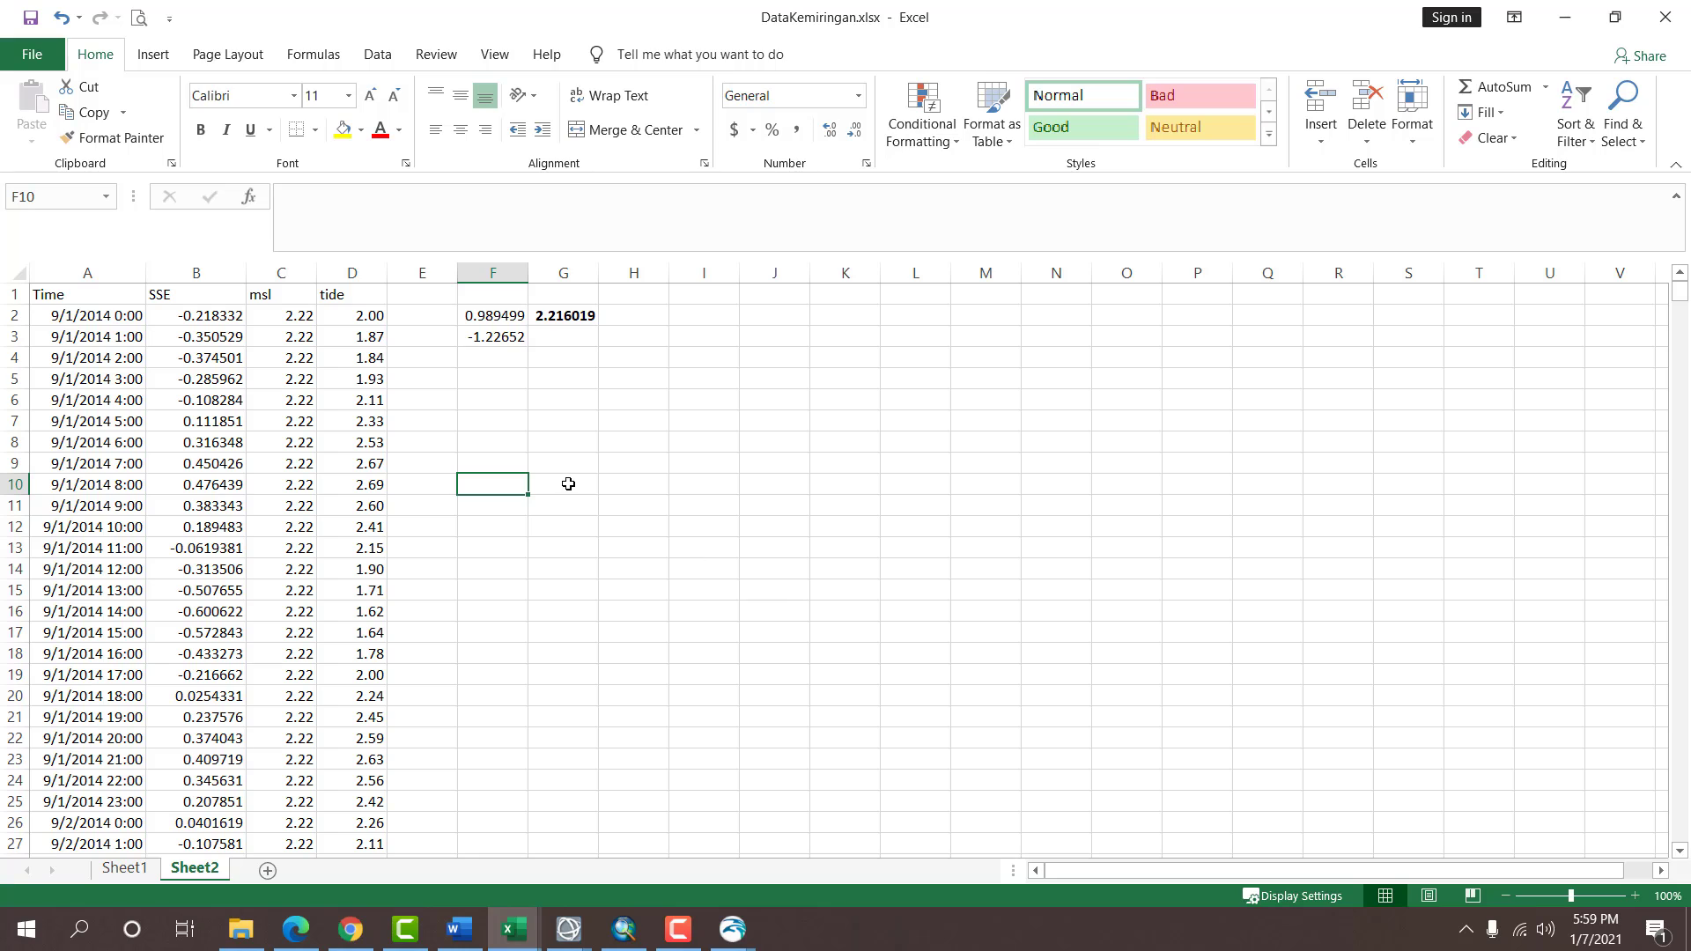
# Copy the range A1:G3 to I1 as a template for the 2020 data and autofit column I.
pyautogui.click(110, 300)
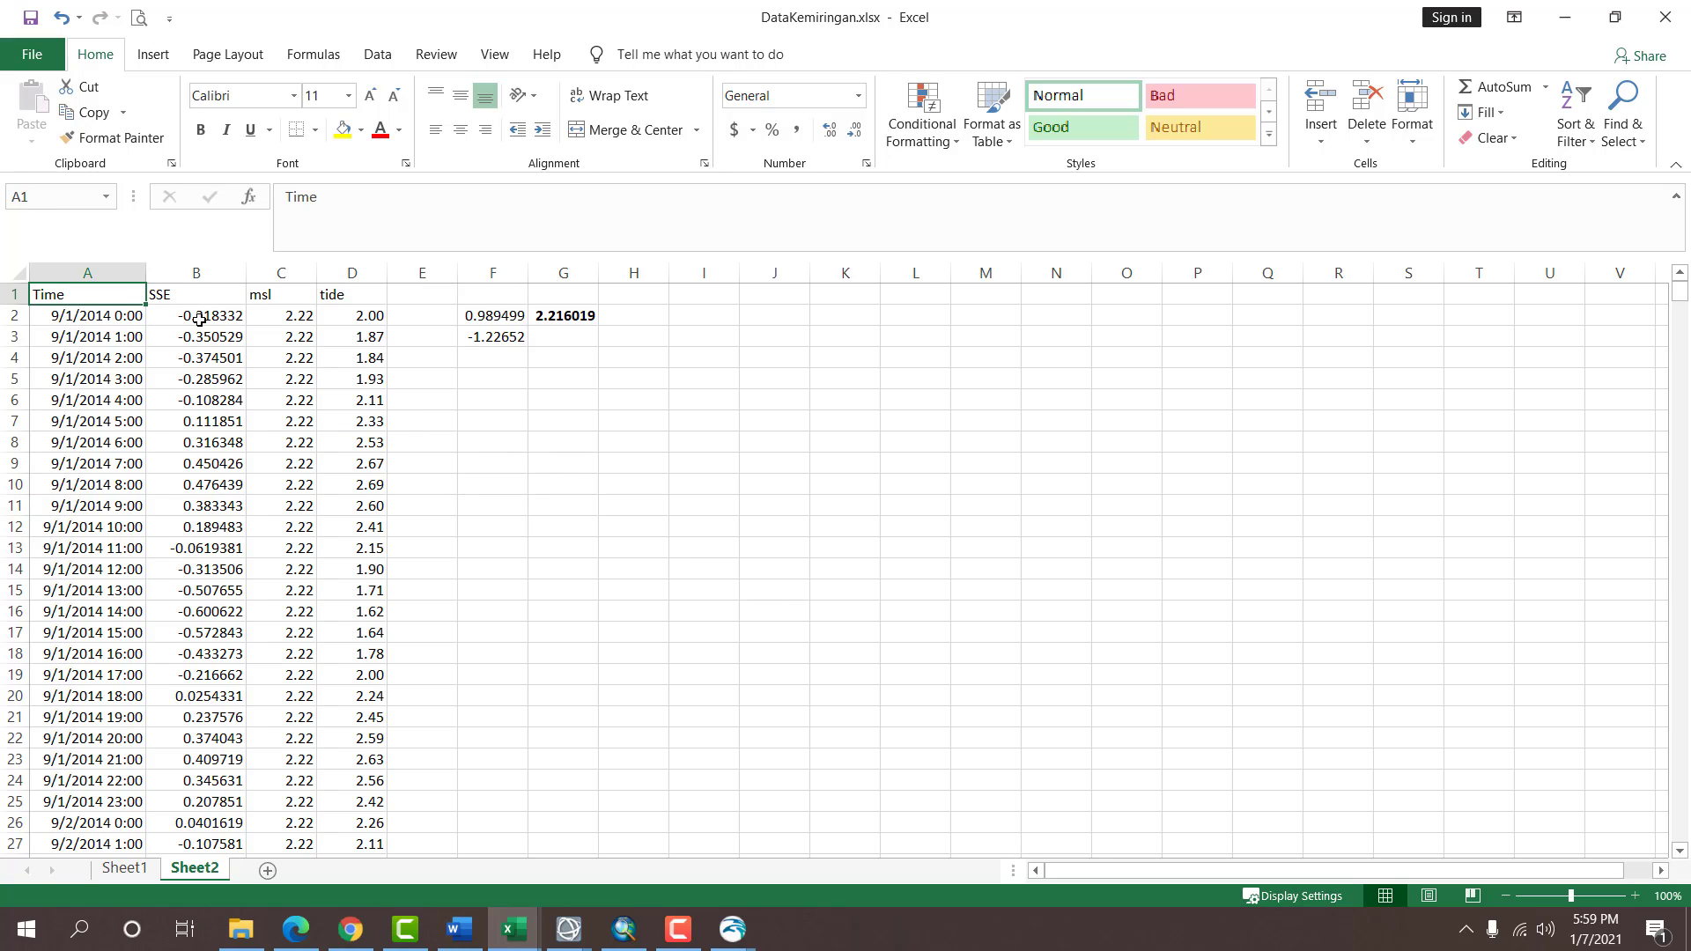
pyautogui.moveTo(592, 323); pyautogui.dragTo(584, 335)
pyautogui.hotkey('ctrl', 'c')
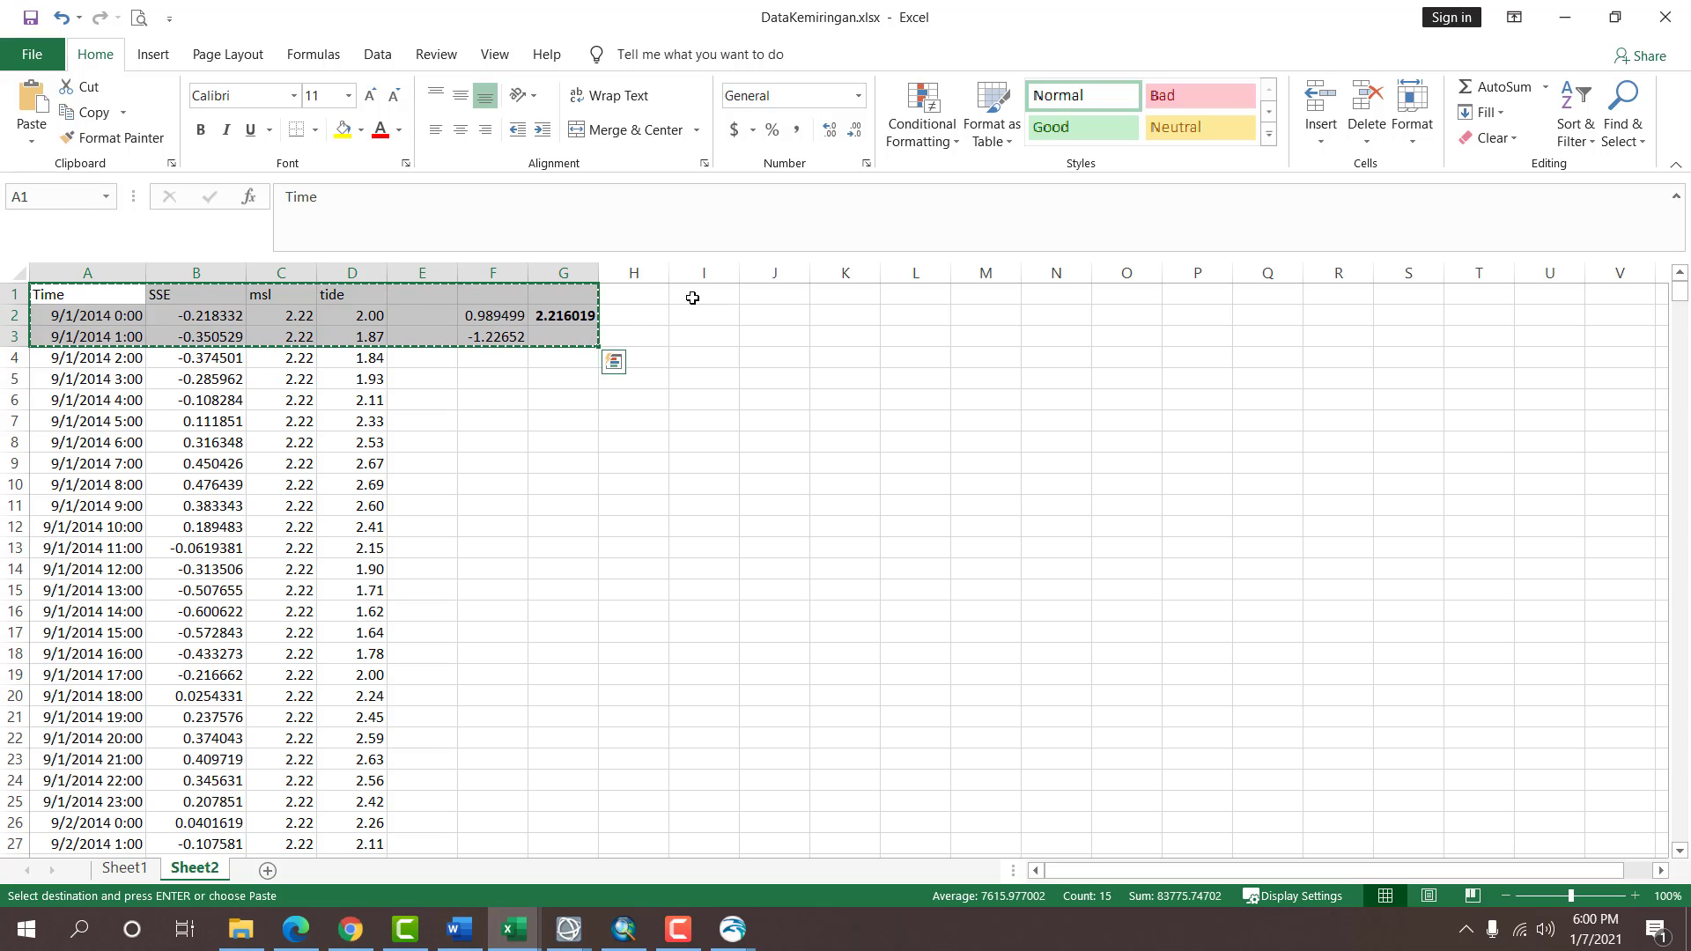
pyautogui.click(697, 294)
pyautogui.hotkey('ctrl', 'v')
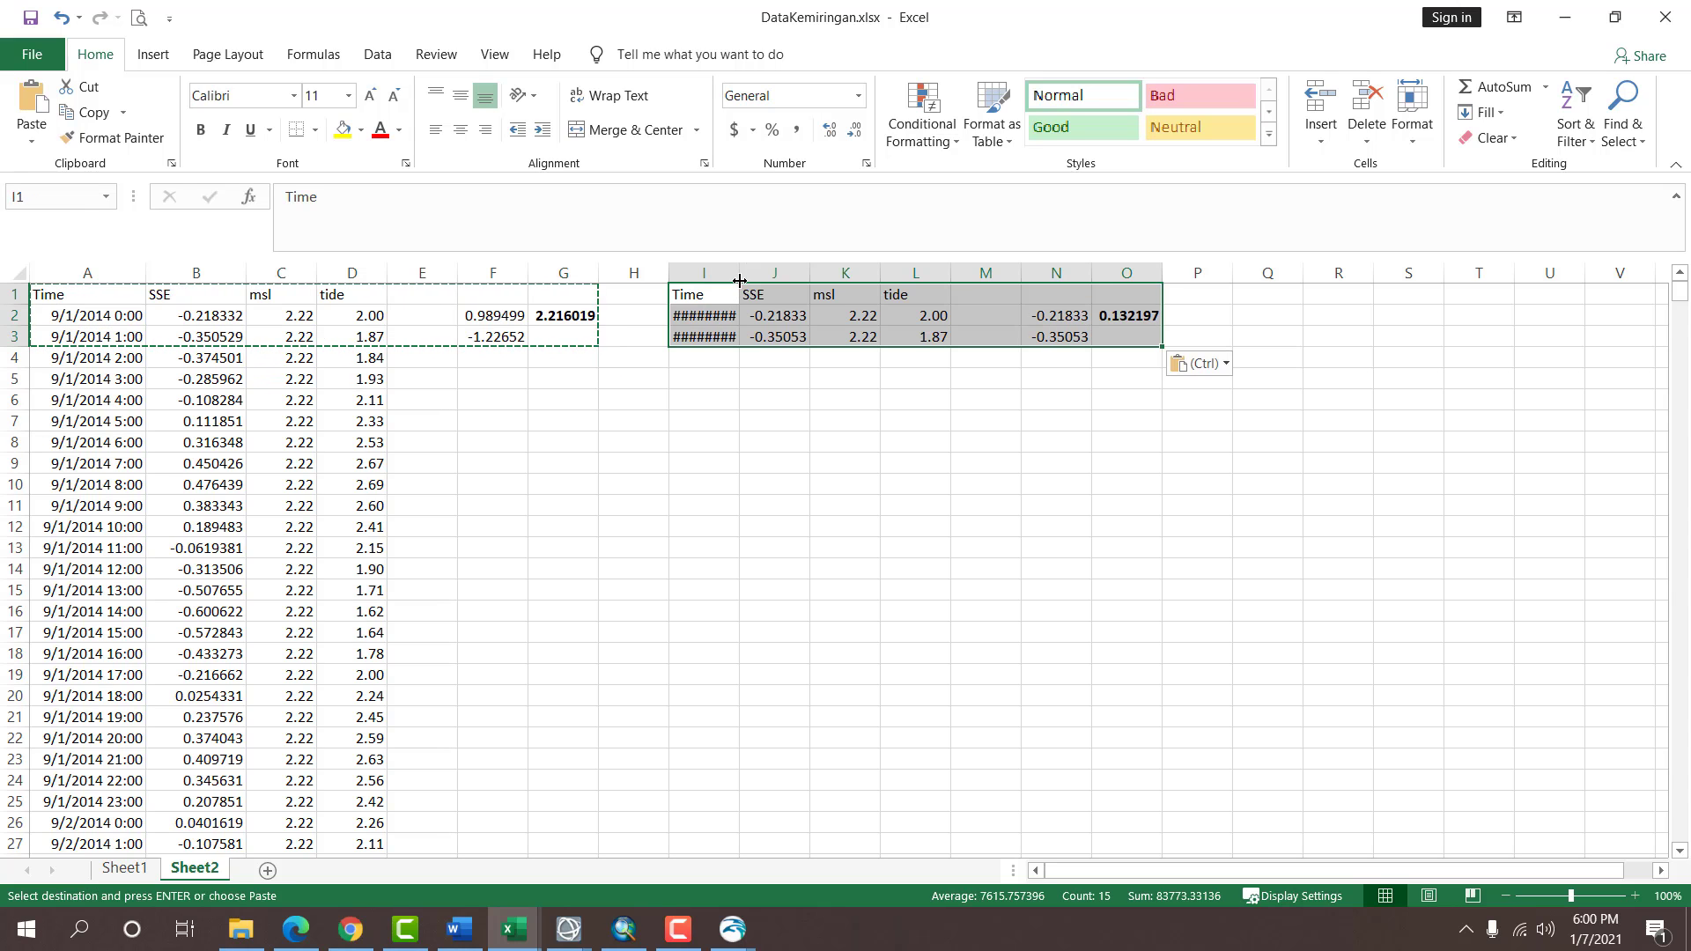
pyautogui.doubleClick(738, 274)
pyautogui.click(715, 349)
# Change the first timestamp in I2 to 3/1/2020 12:00:00 AM.
pyautogui.click(713, 316)
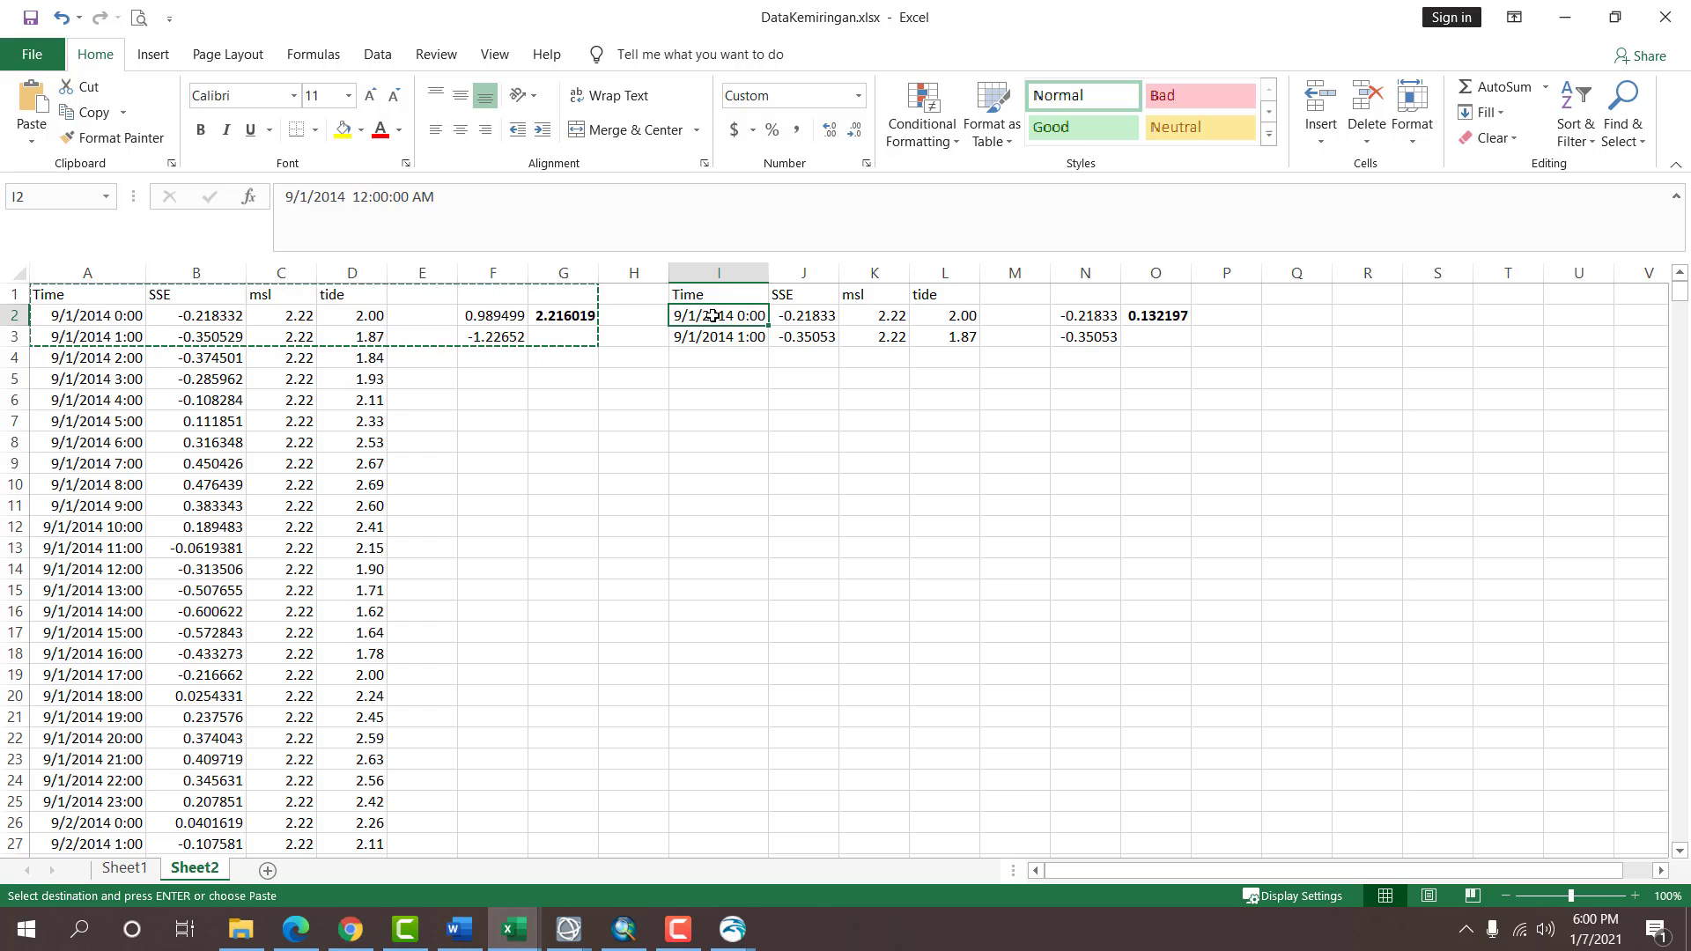
pyautogui.doubleClick(713, 315)
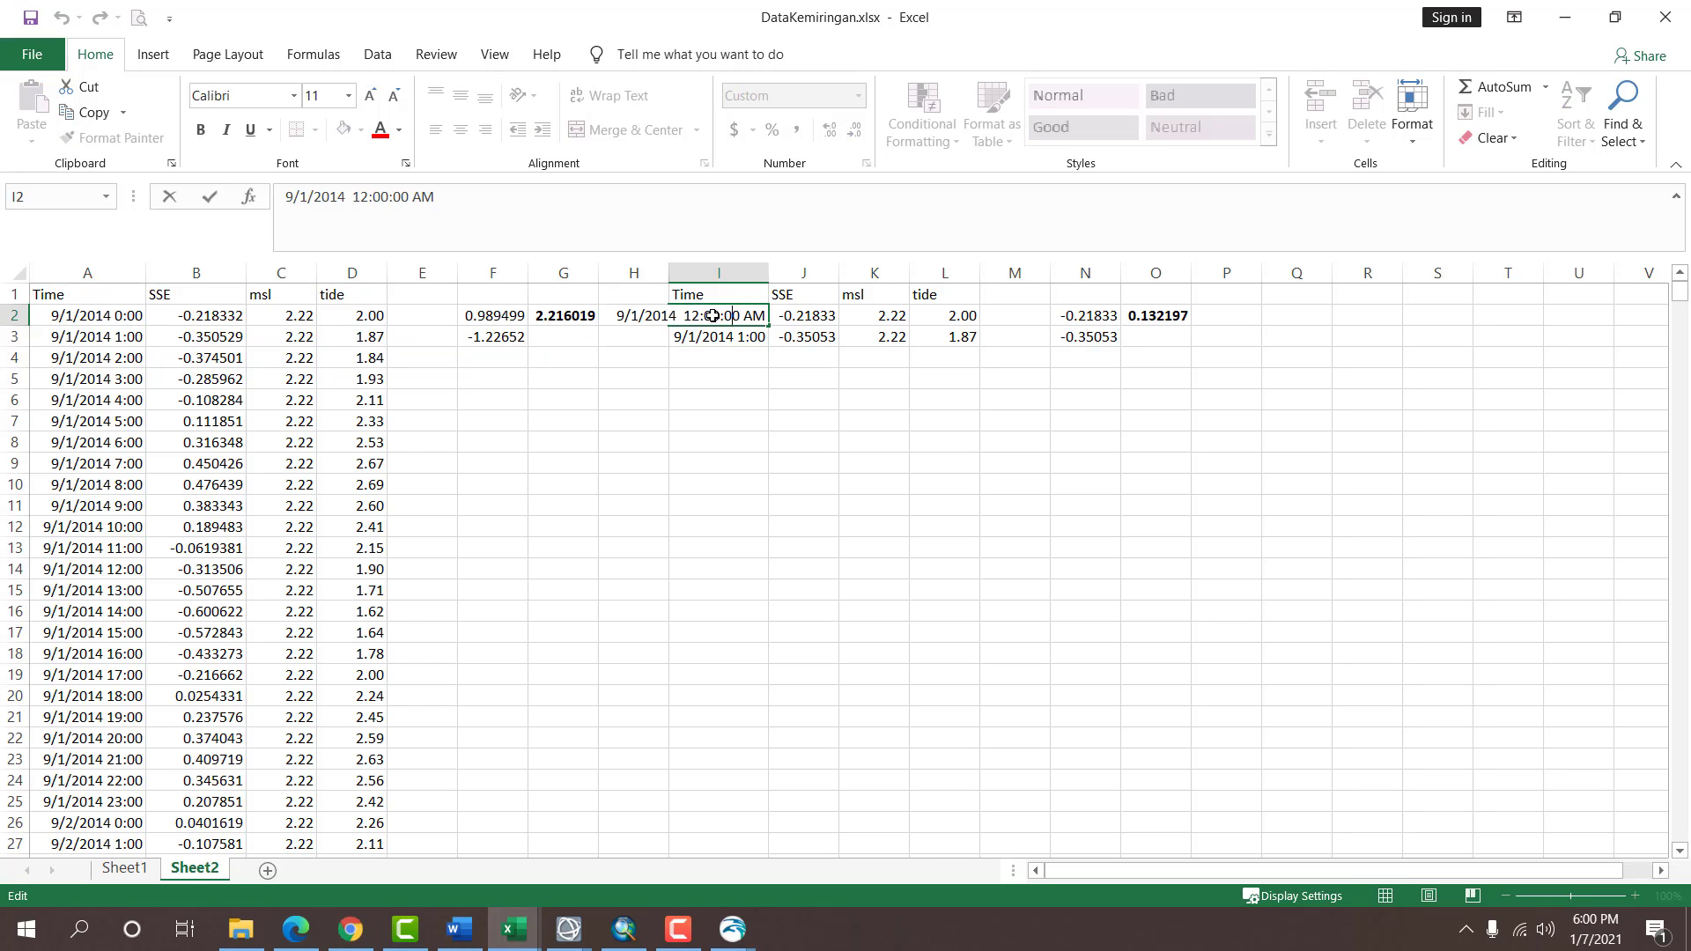
pyautogui.press('Delete')
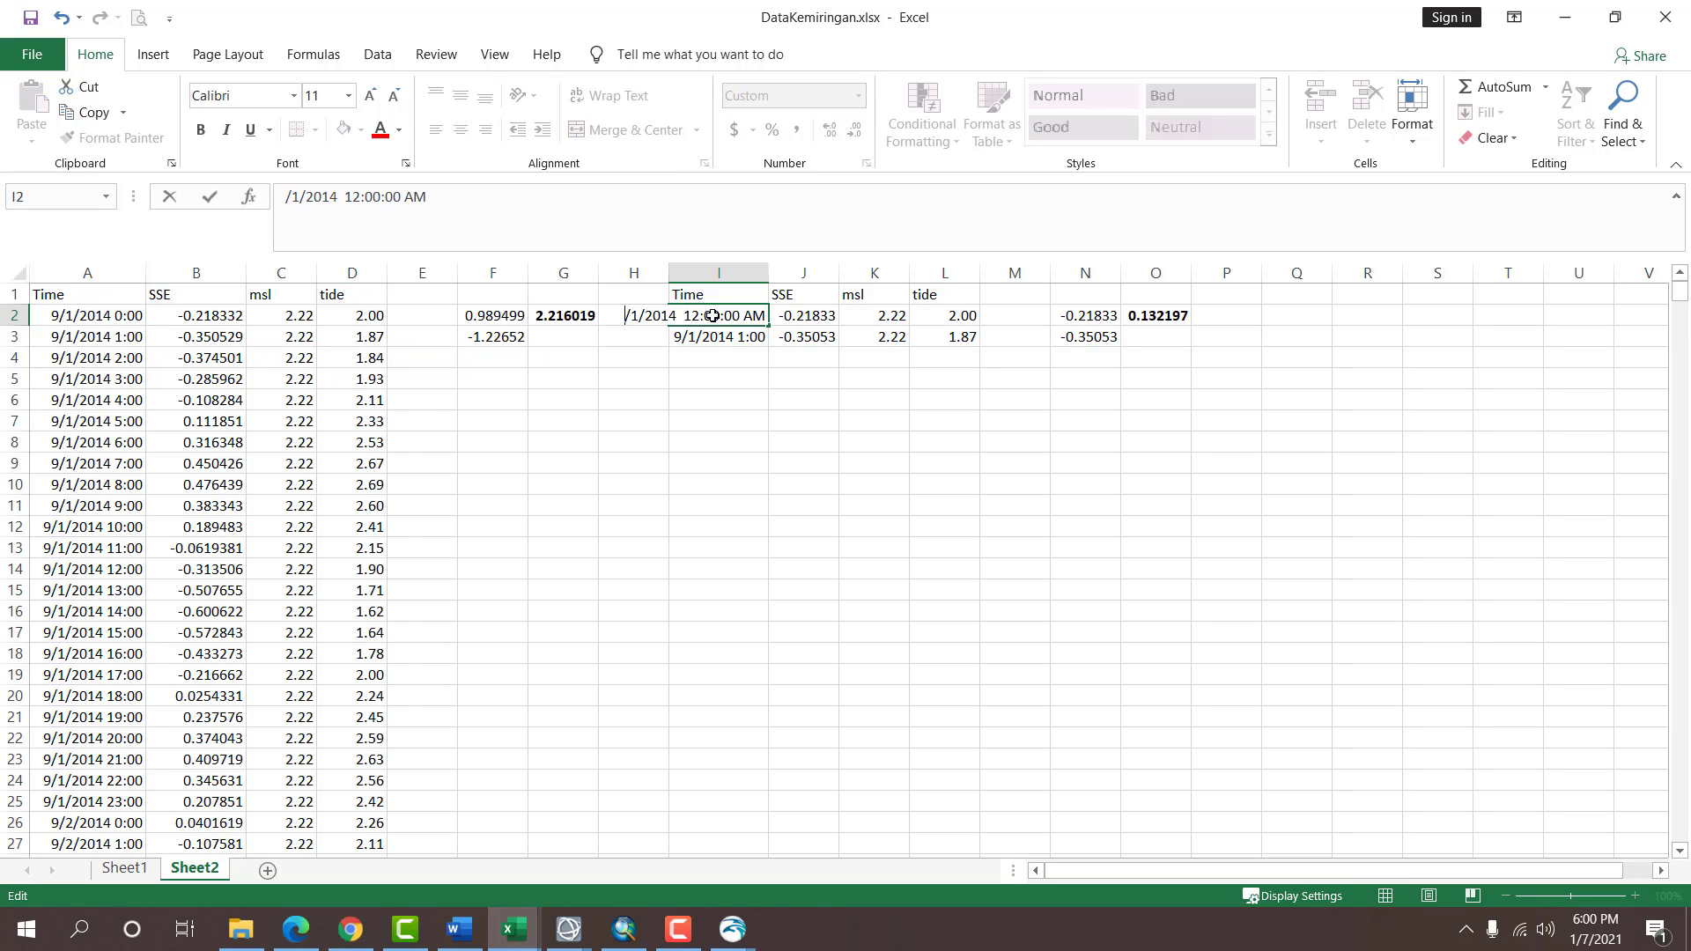
pyautogui.write('3')
pyautogui.press('Tab')
pyautogui.press('Down')
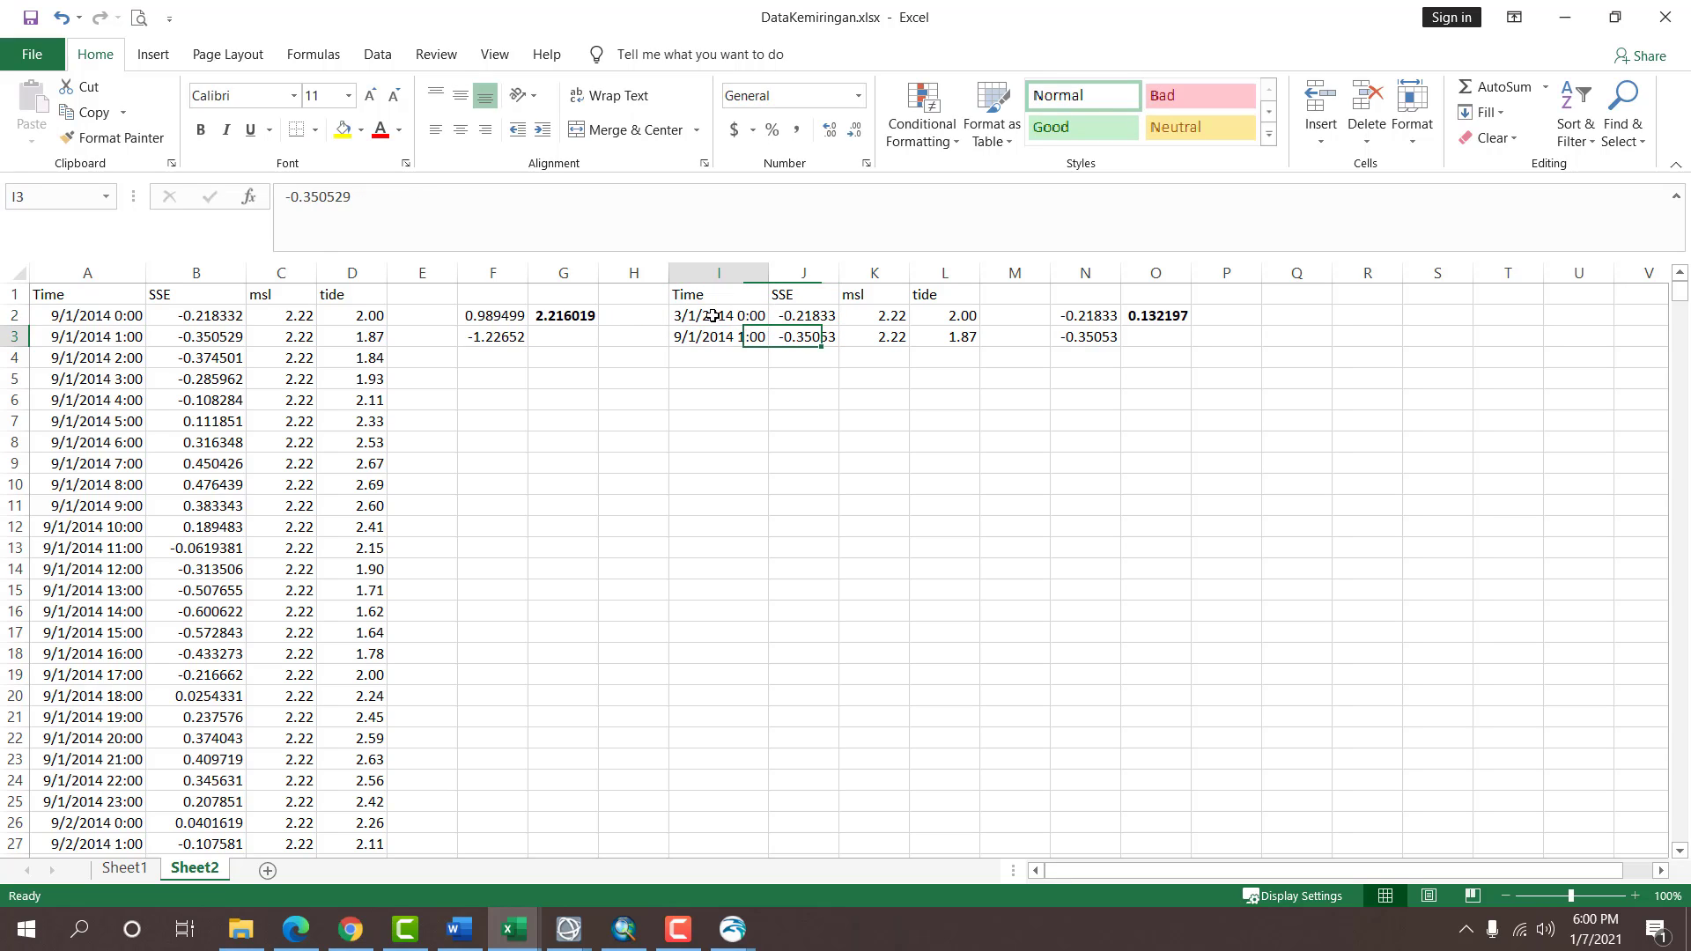
pyautogui.doubleClick(713, 315)
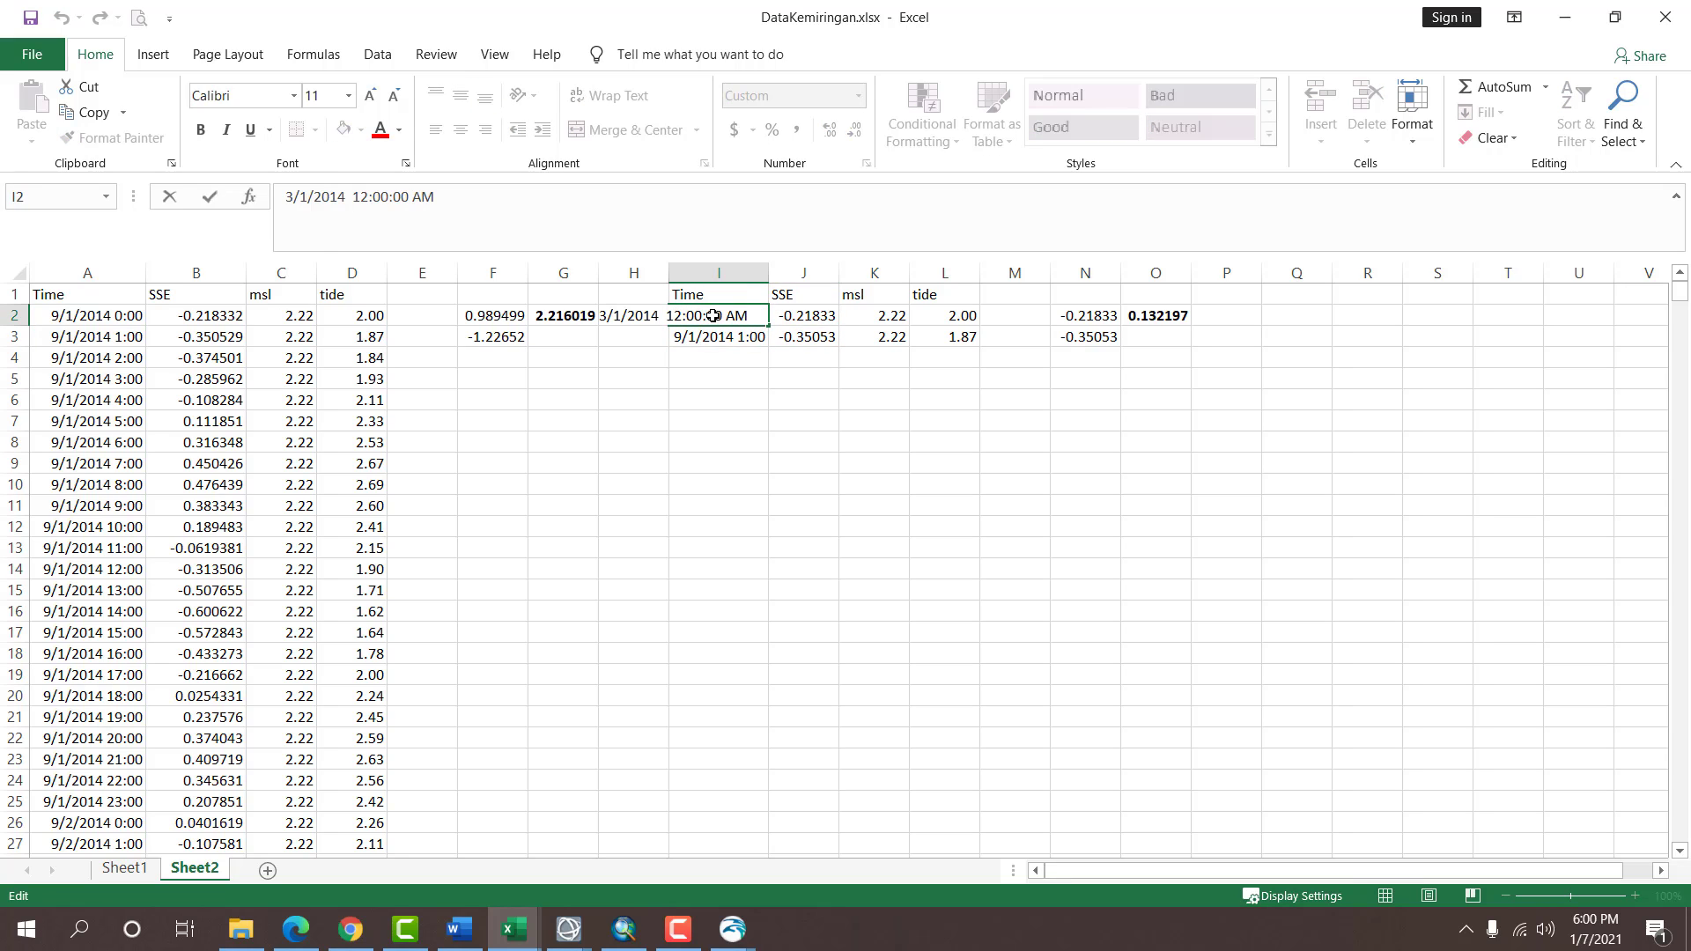
pyautogui.press('BackSpace')
pyautogui.press('BackSpace')
pyautogui.write('20')
pyautogui.press('Return')
# Change the second timestamp in I3 to 3/1/2020 1:00:00 AM.
pyautogui.press('F2')
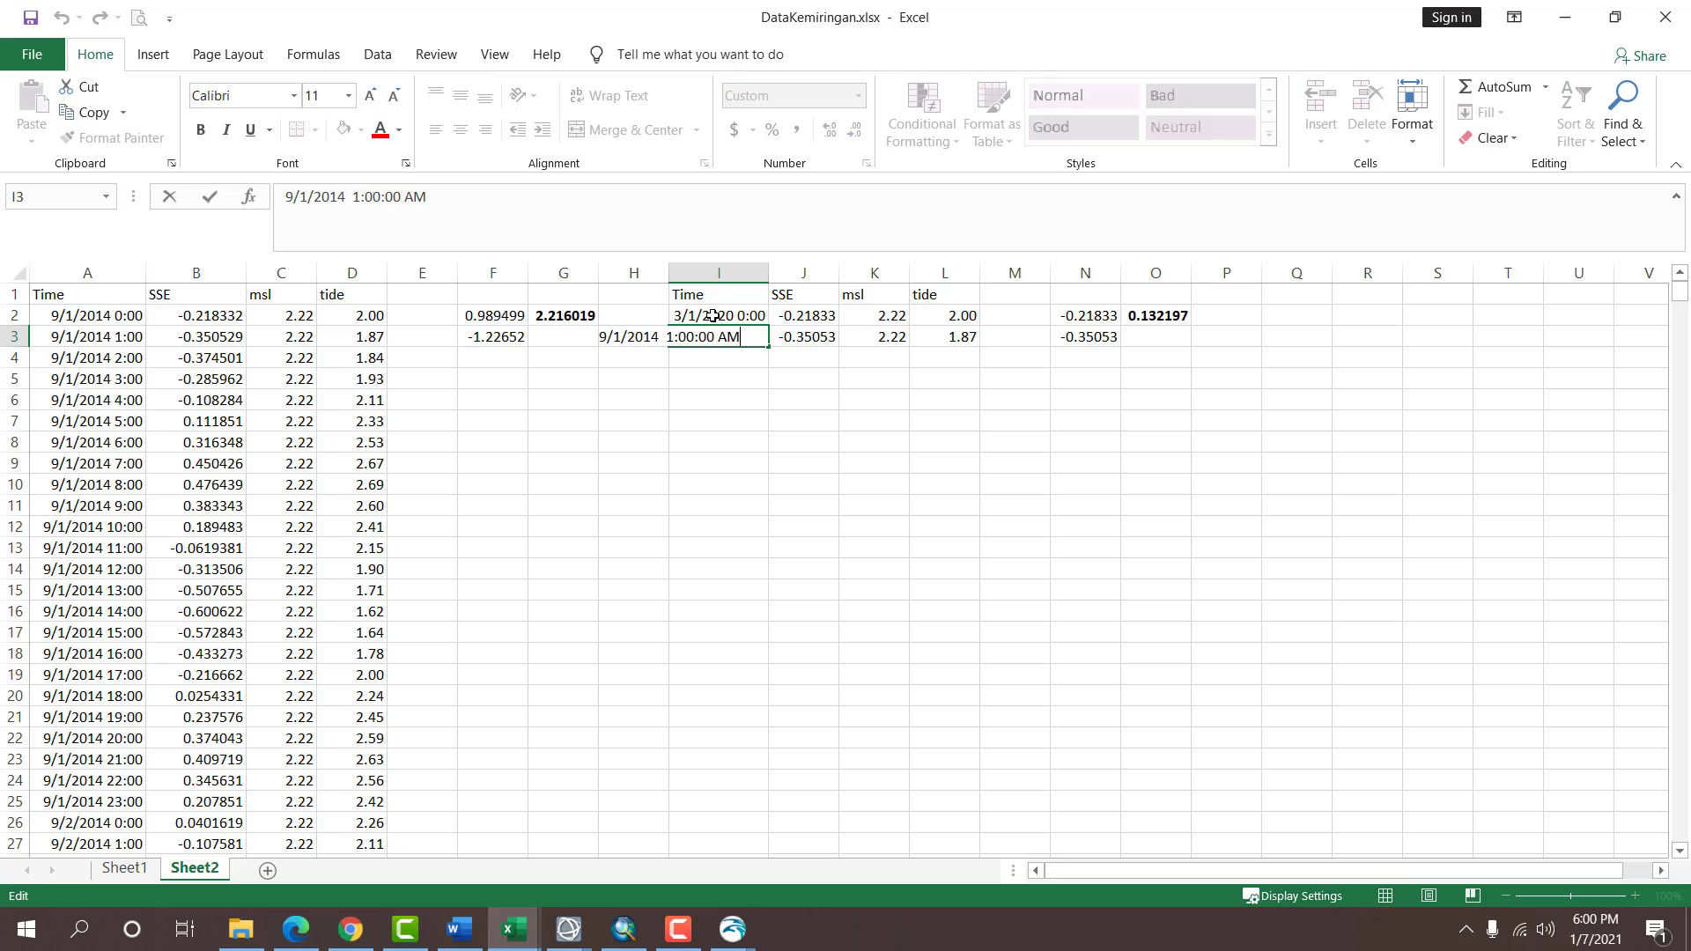
pyautogui.press('Home')
pyautogui.press('Delete')
pyautogui.write('3')
pyautogui.press('Left')
pyautogui.press('Left')
pyautogui.press('BackSpace')
pyautogui.press('BackSpace')
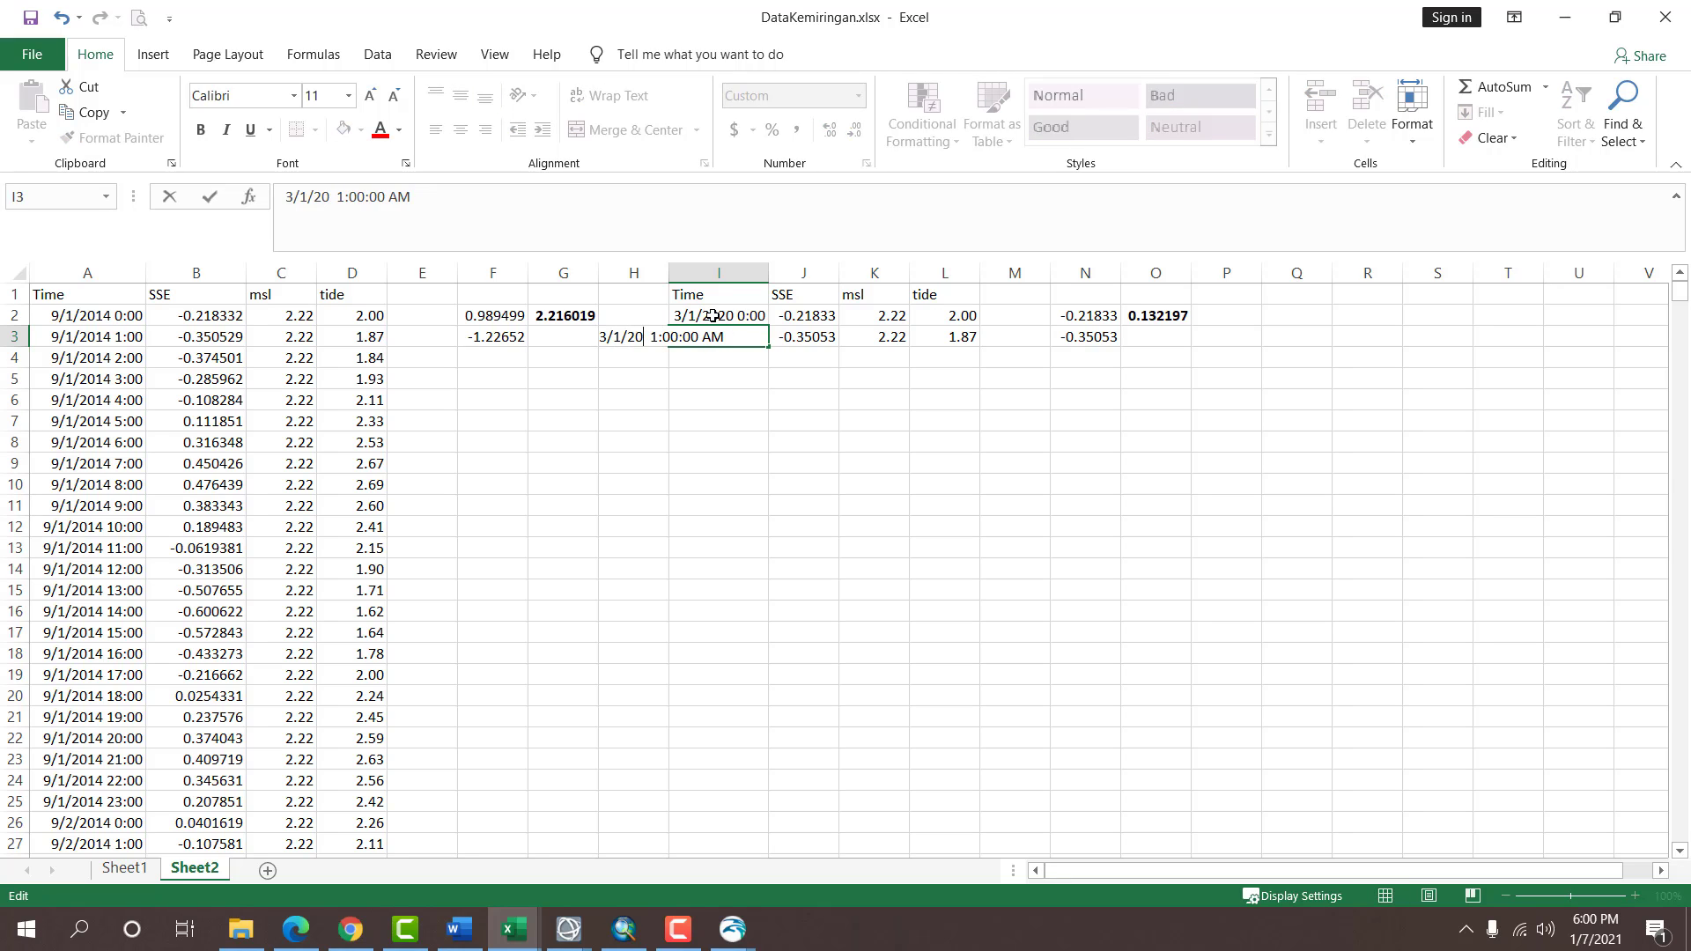
pyautogui.write('20')
pyautogui.press('Tab')
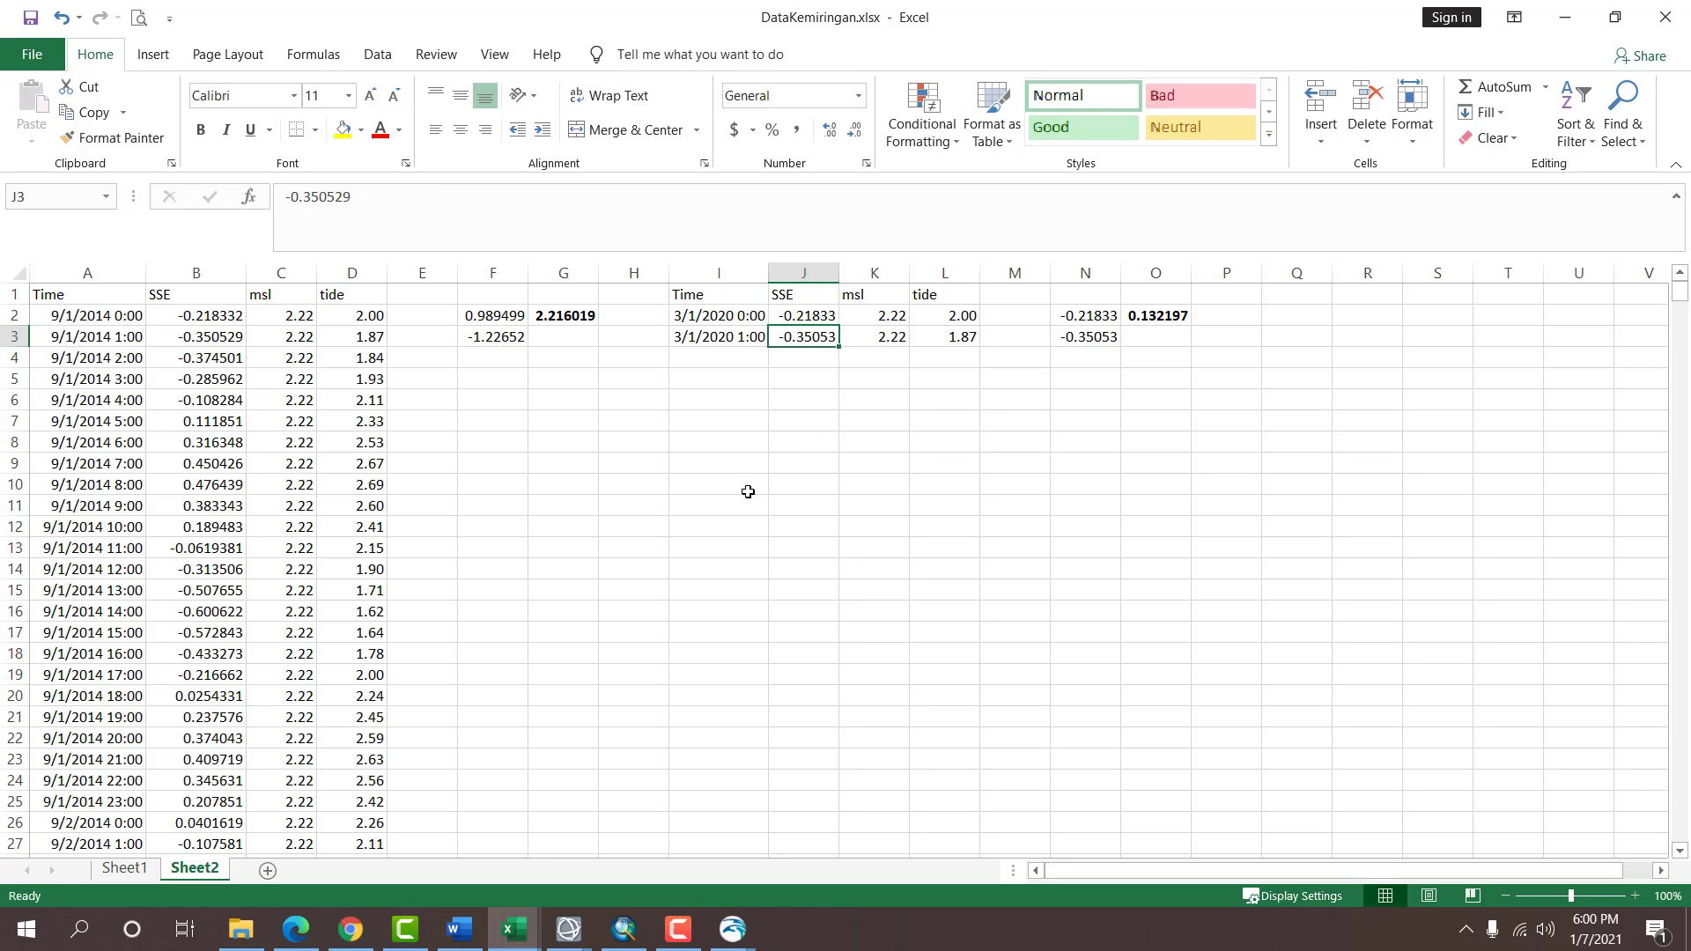
# Copy the Pasut value column of Pasut2020.dfs0 from MIKE Zero into Sheet2 in Excel starting at J2.
pyautogui.click(733, 929)
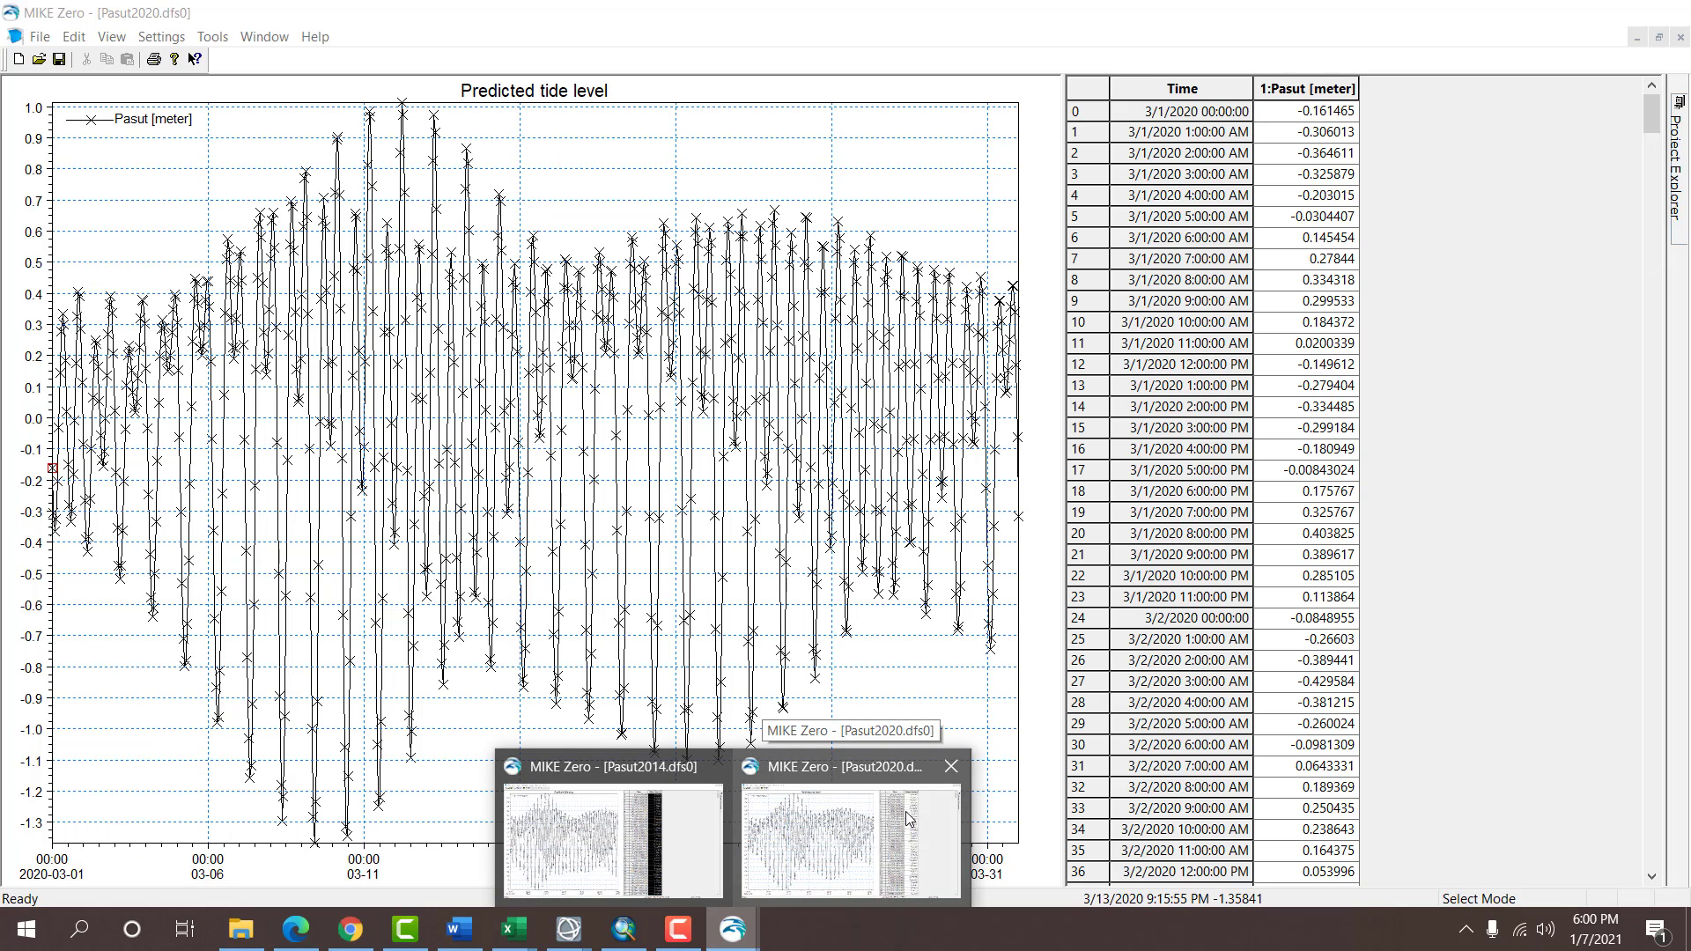
pyautogui.click(909, 819)
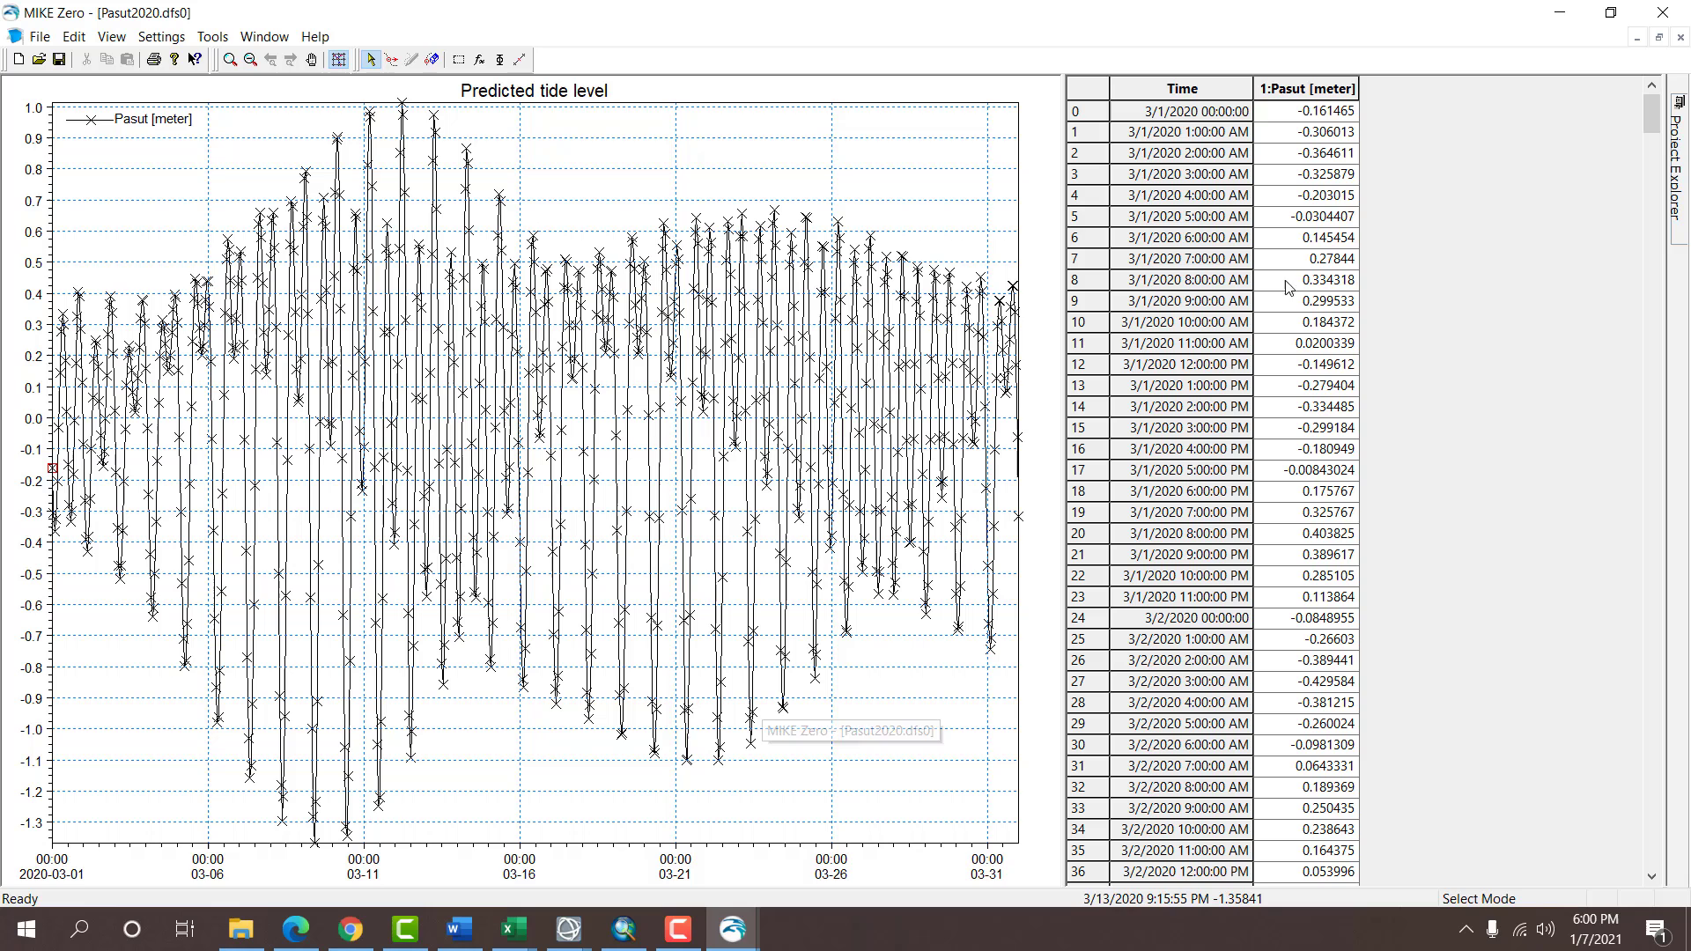
pyautogui.click(1327, 89)
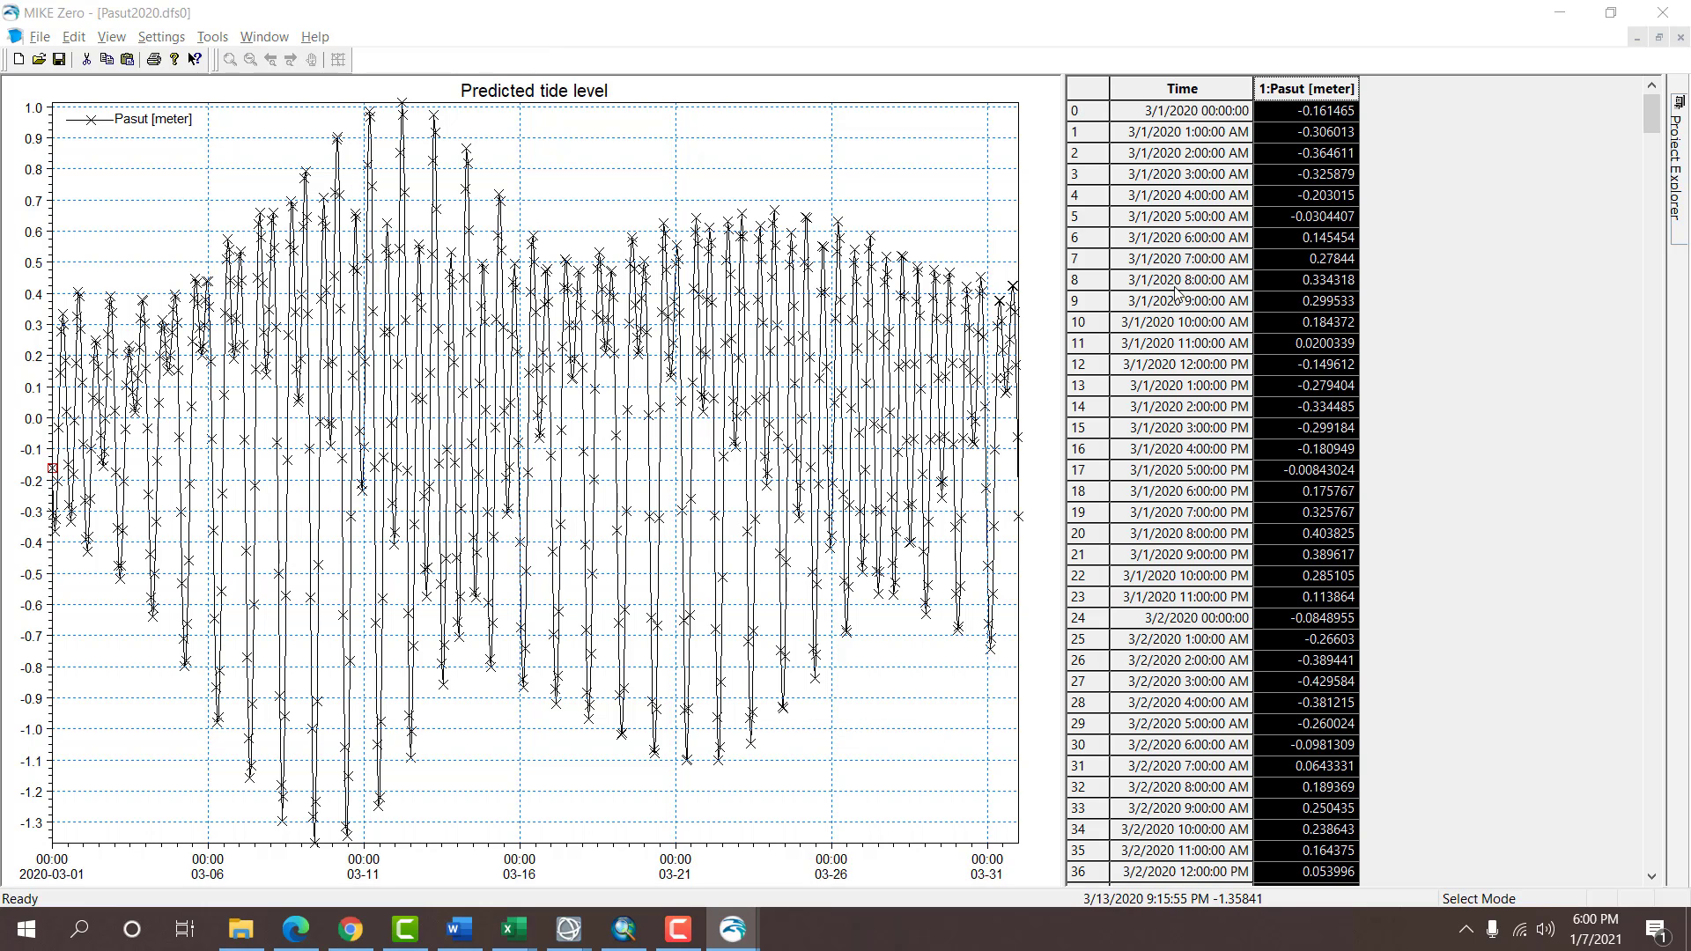
pyautogui.hotkey('alt', 'Tab')
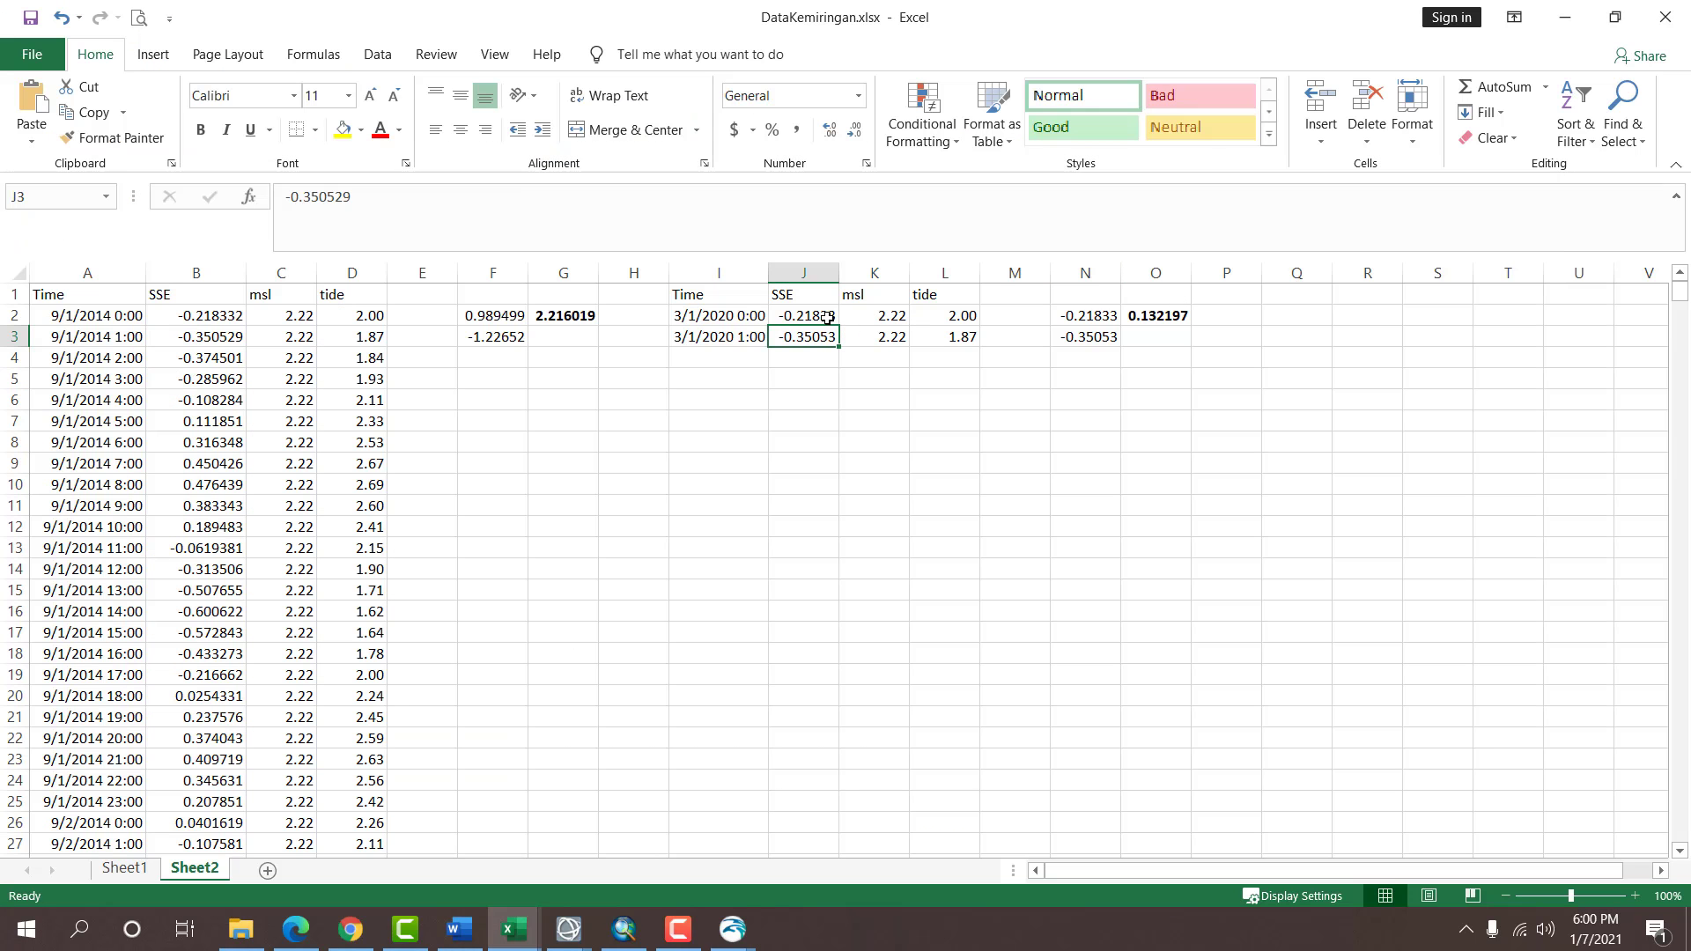
pyautogui.rightClick(824, 317)
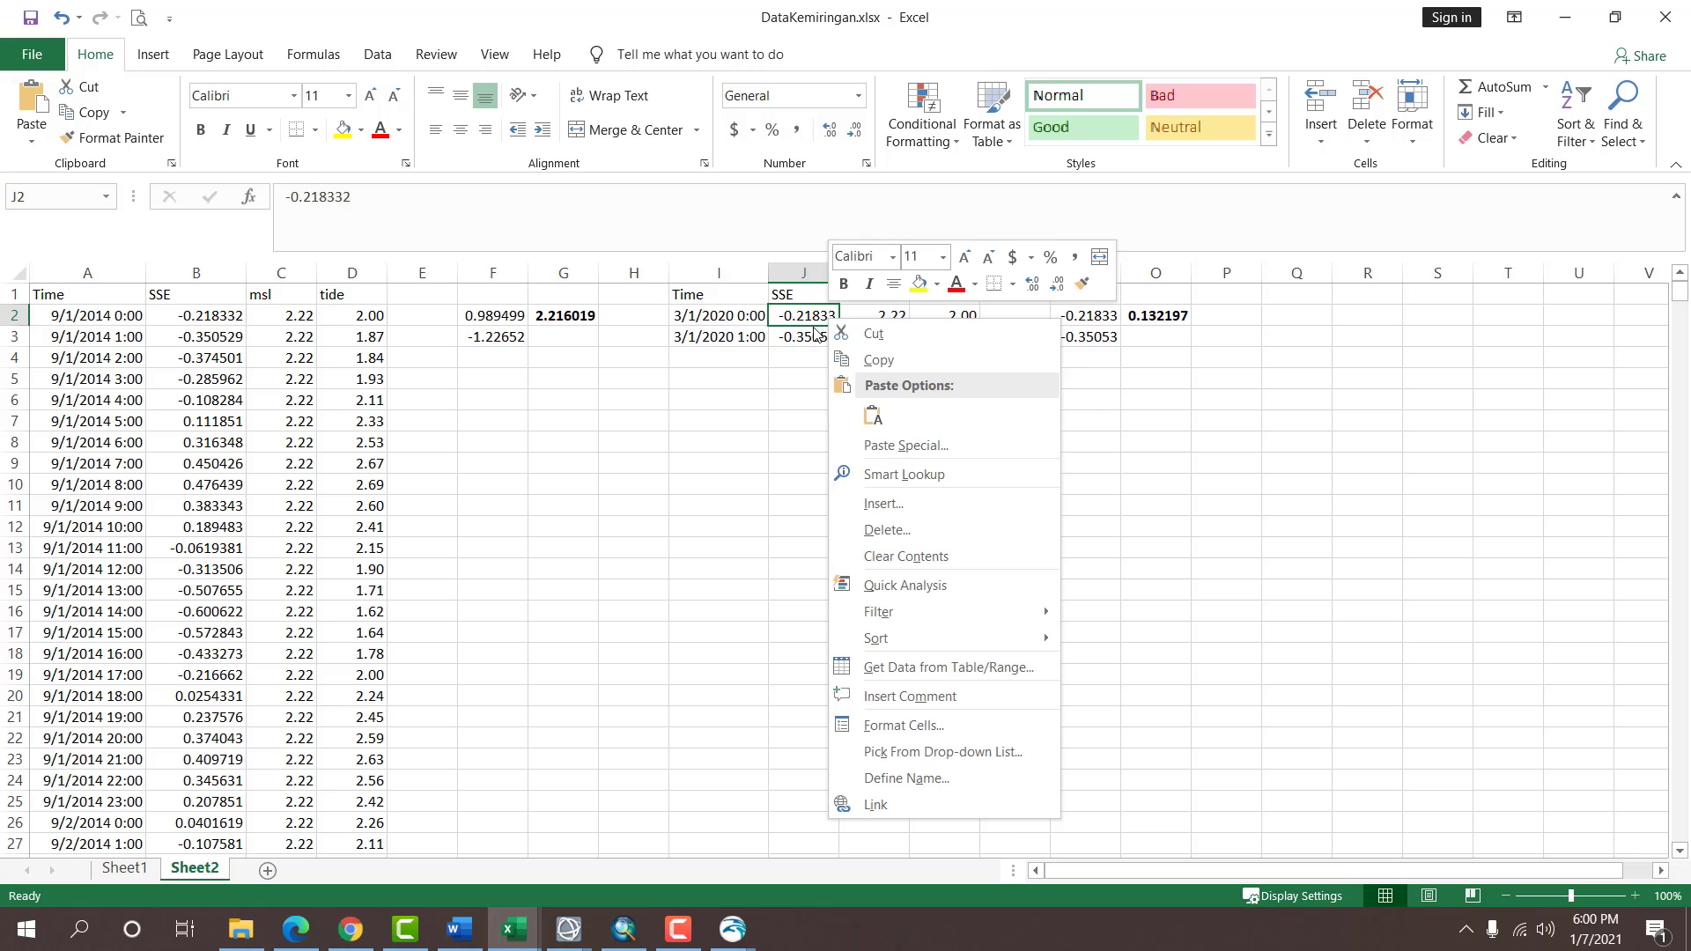
pyautogui.click(873, 415)
# Fill the hourly 2020 timestamps from I2:I3 down to the end of the tide data.
pyautogui.moveTo(721, 318); pyautogui.dragTo(770, 346)
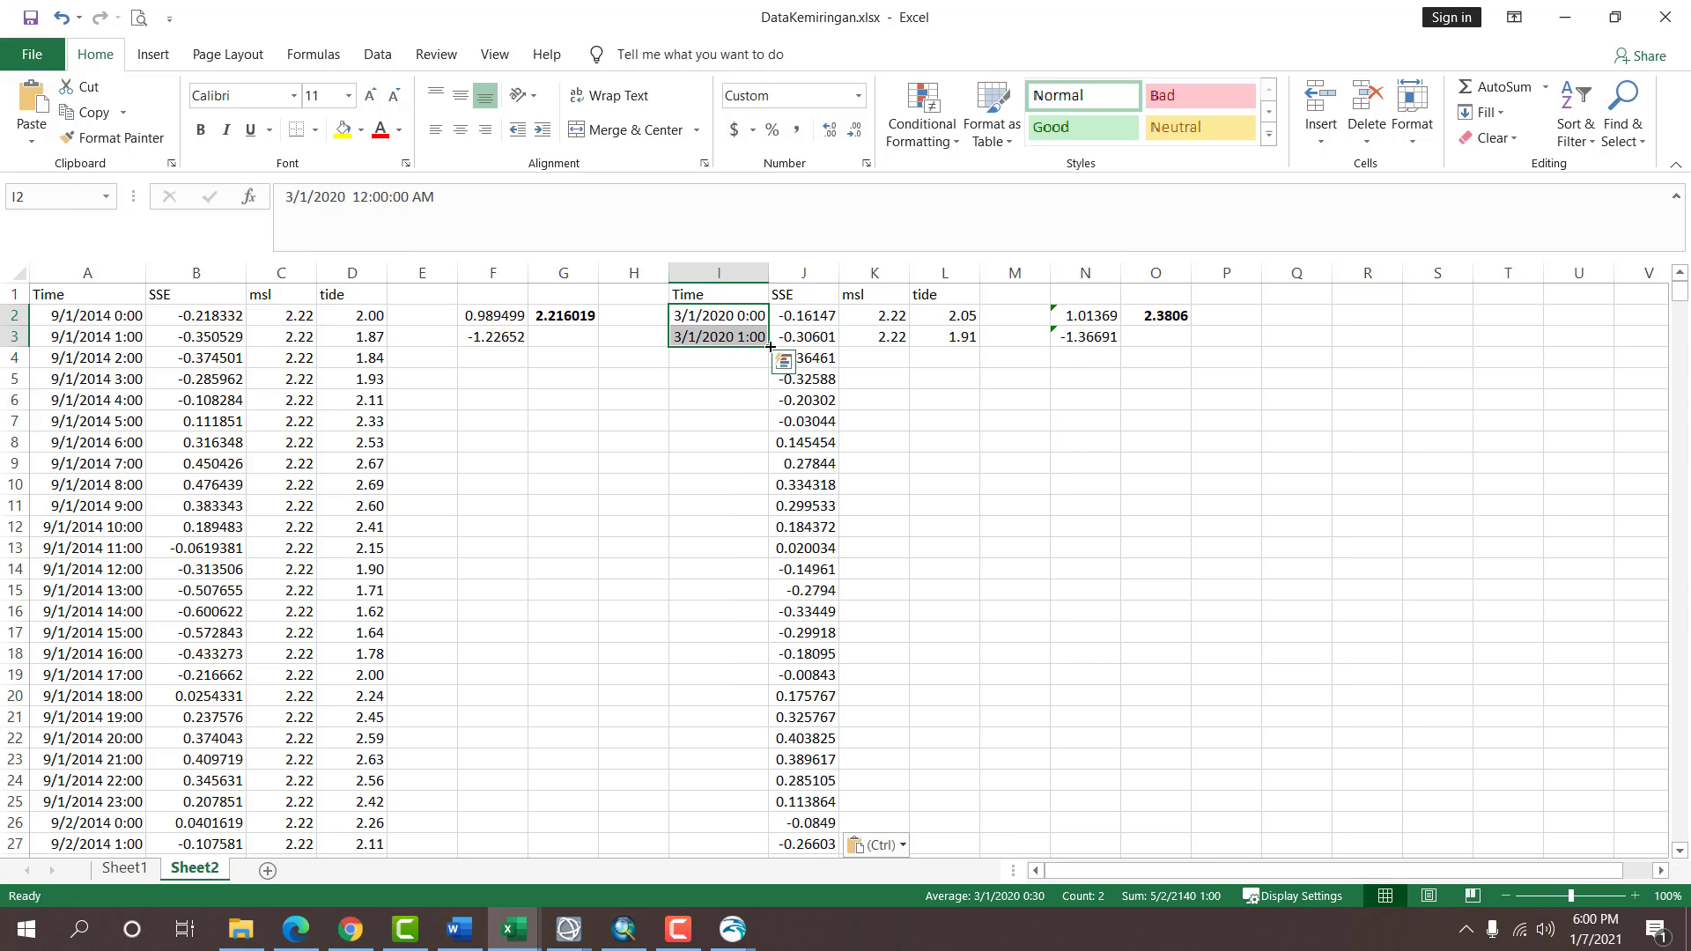
pyautogui.doubleClick(769, 345)
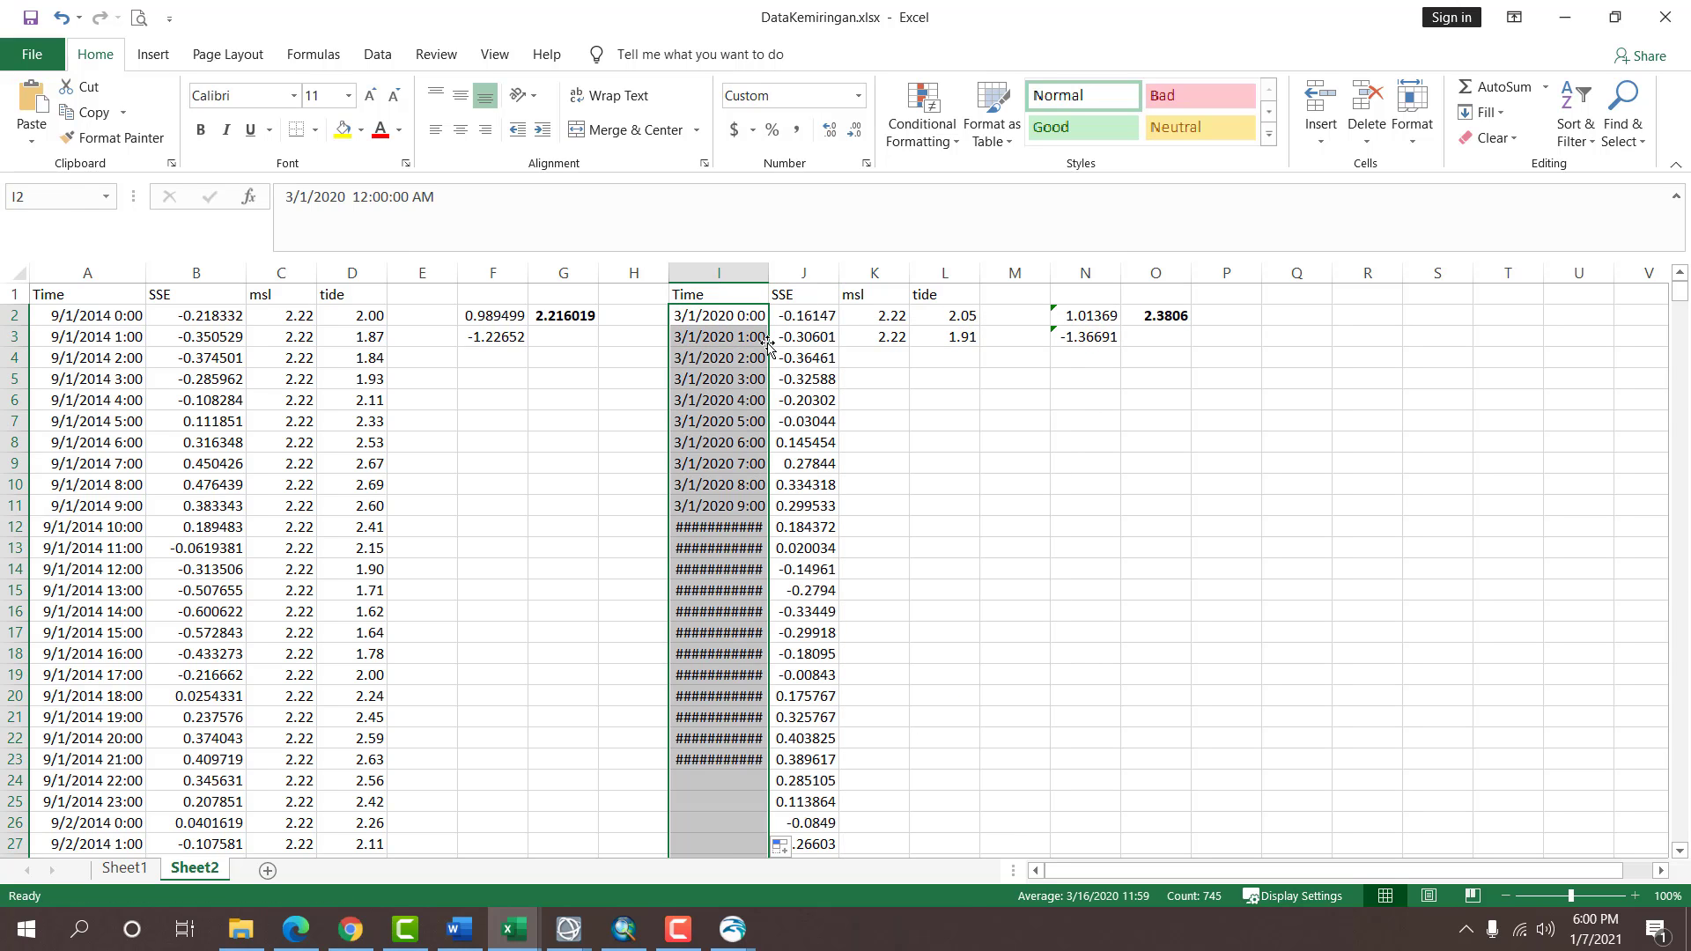
# Fit column I to its timestamps and set N2 to the maximum of the 2020 SSE values, J2:J746.
pyautogui.doubleClick(768, 273)
pyautogui.click(1082, 314)
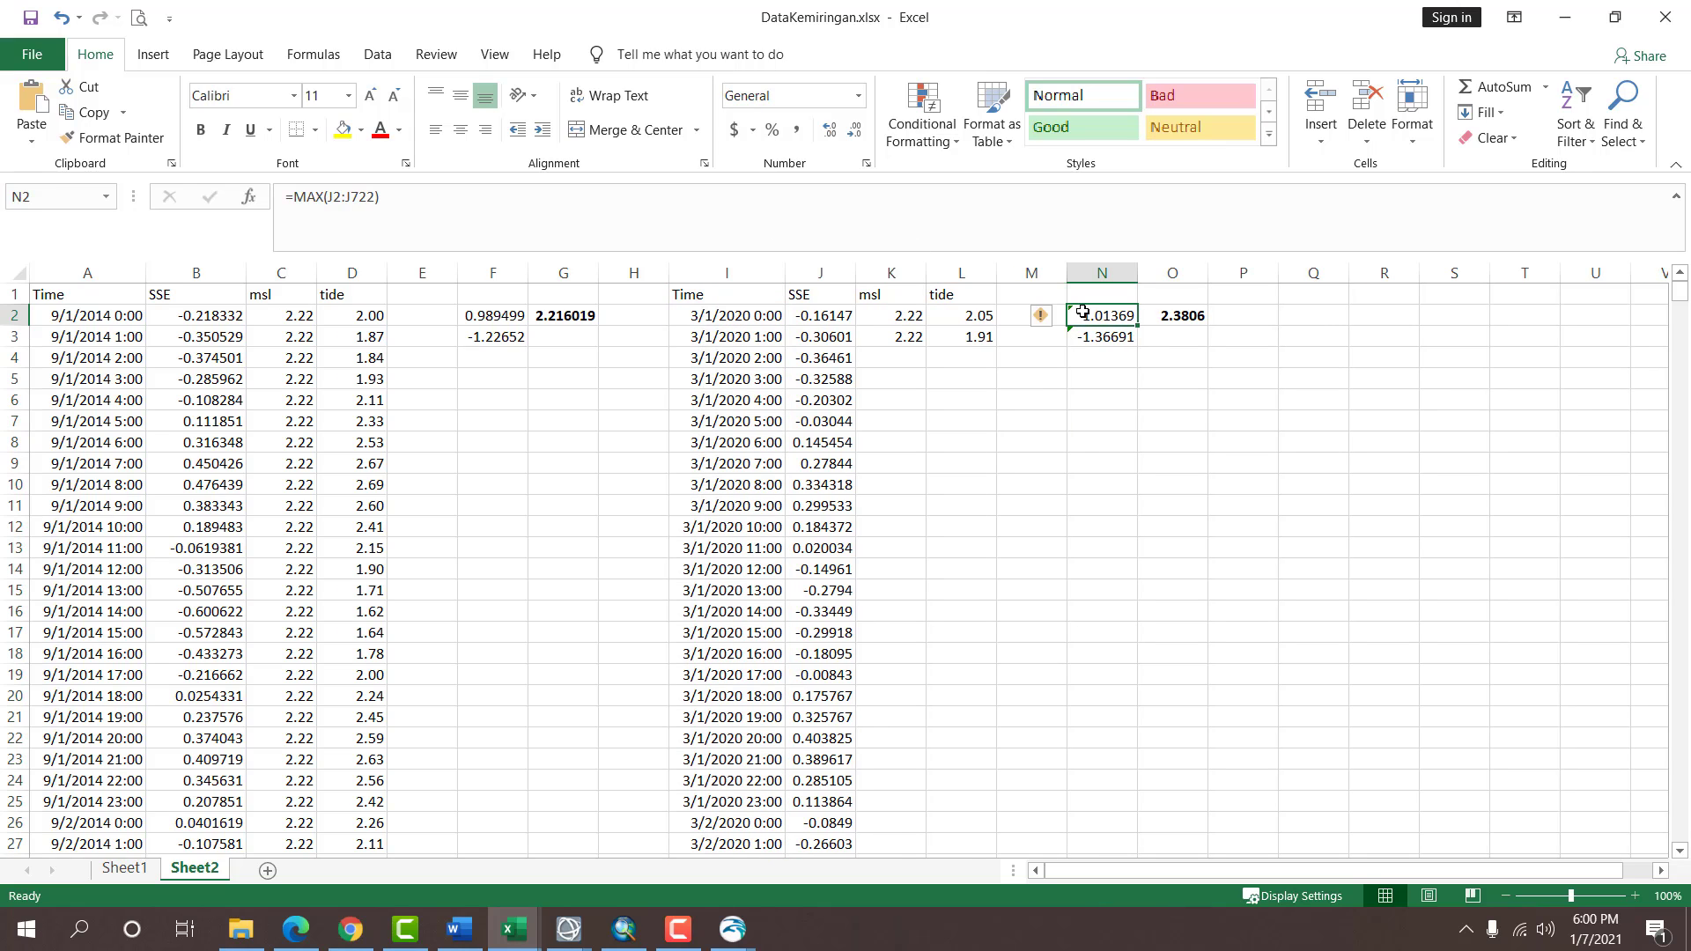
pyautogui.write('=max(')
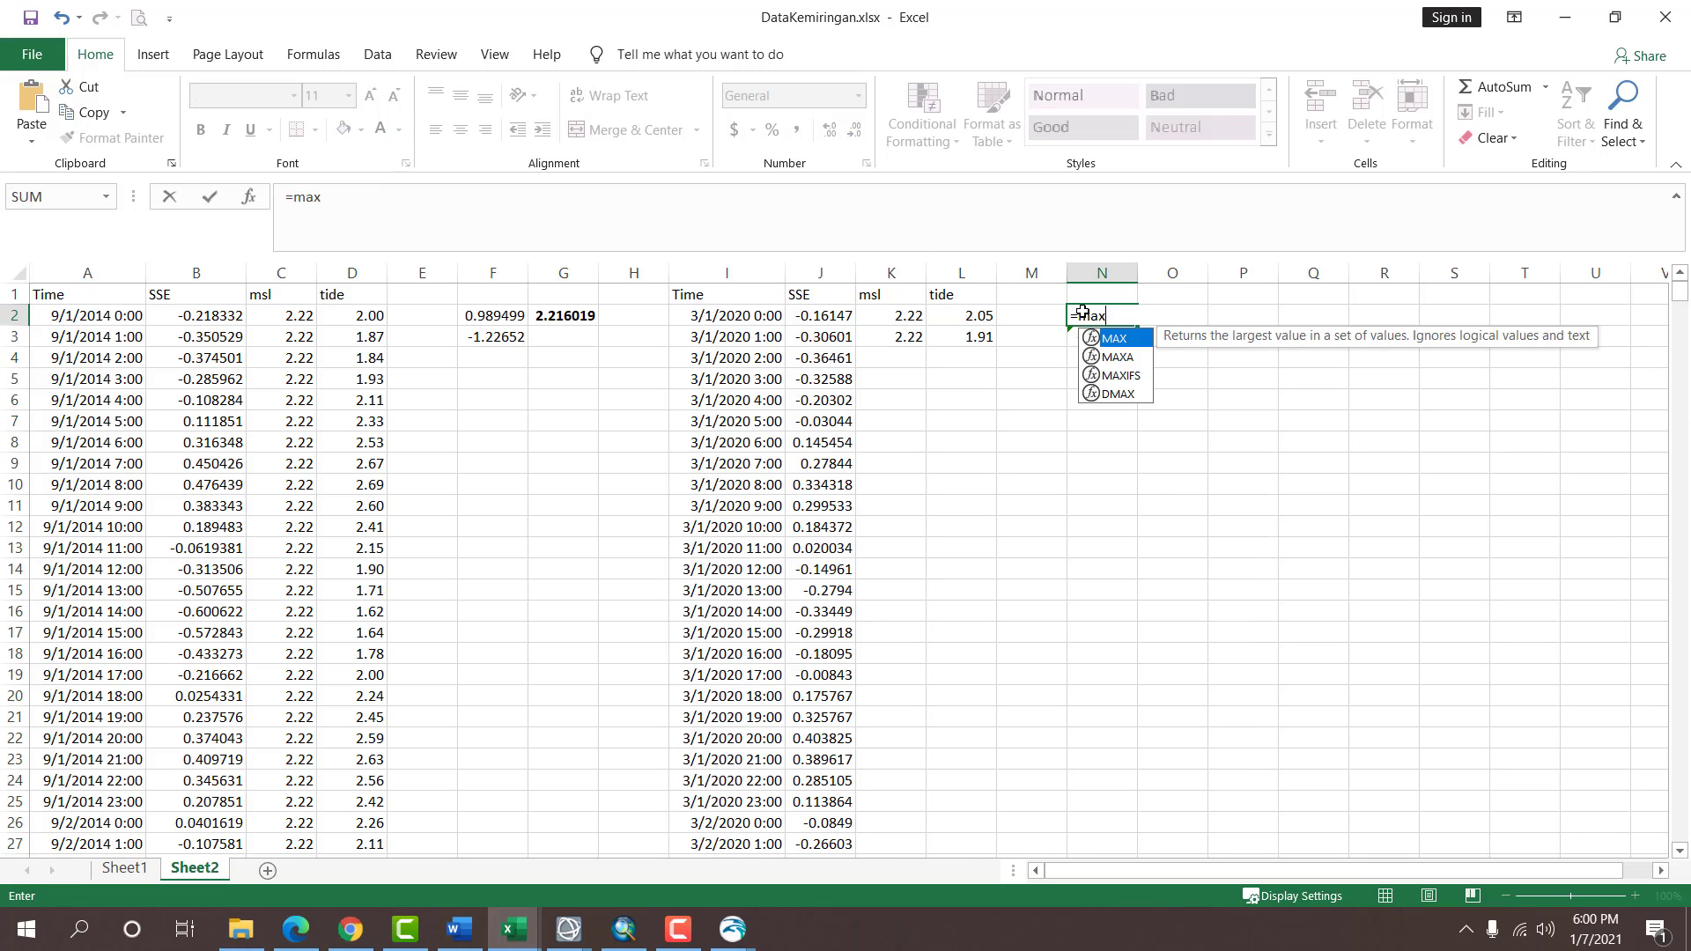
pyautogui.press('Left')
pyautogui.press('Left')
pyautogui.press('Left')
pyautogui.press('Left')
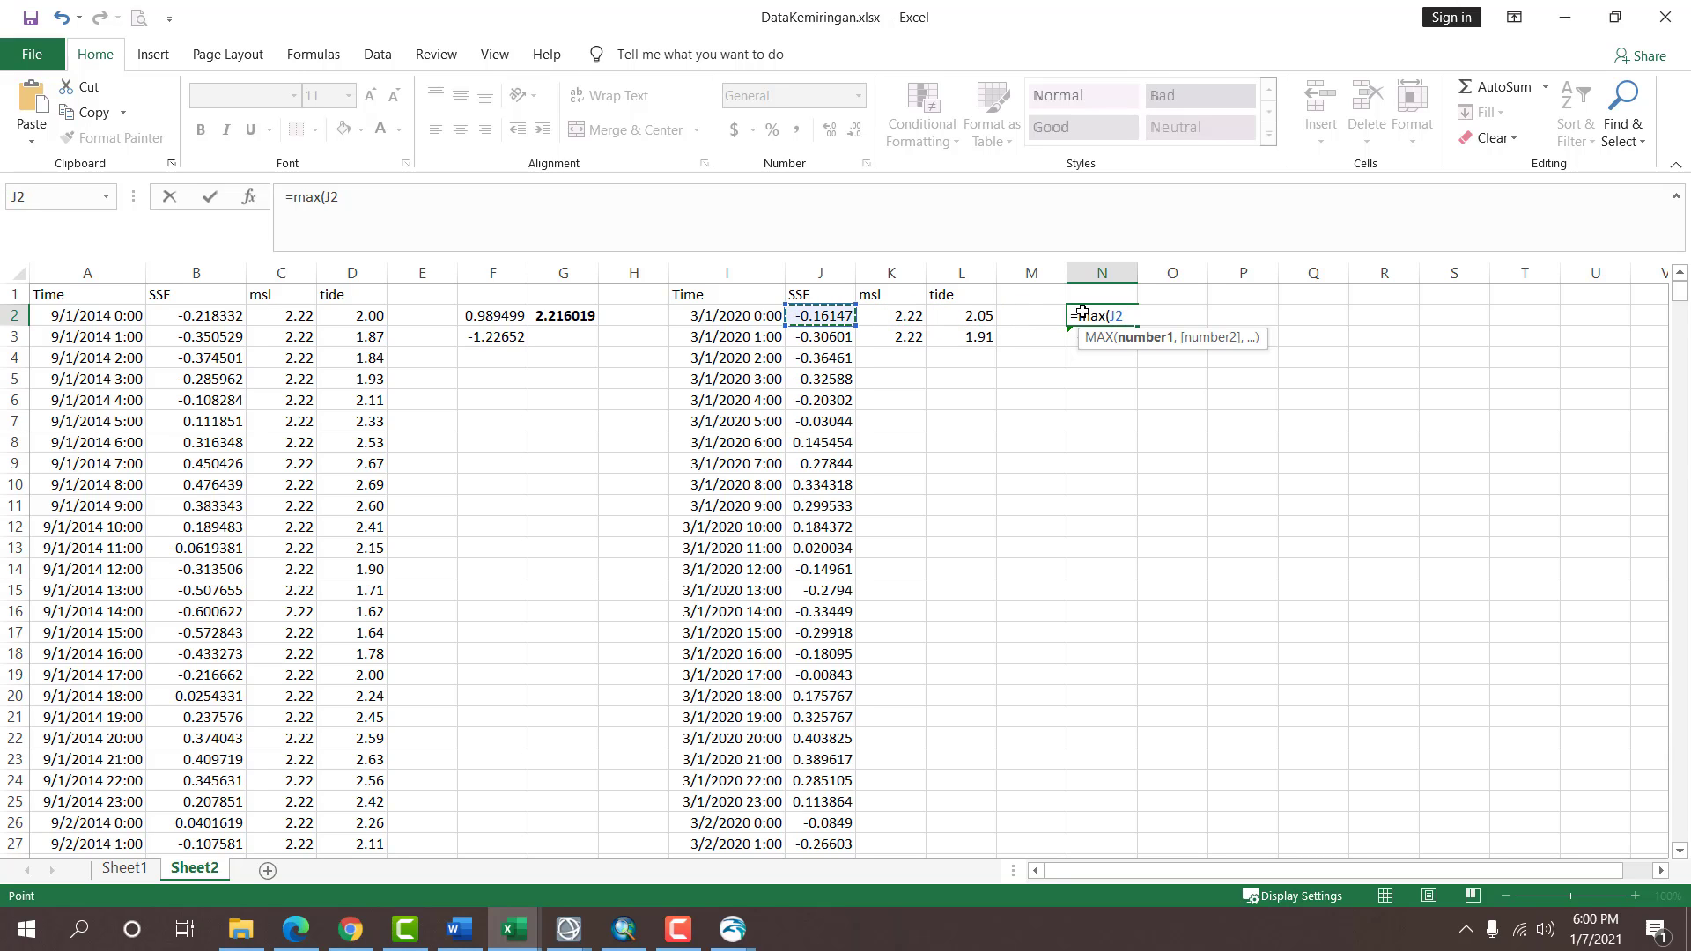
pyautogui.hotkey('ctrl', 'shift', 'Down')
pyautogui.write(')')
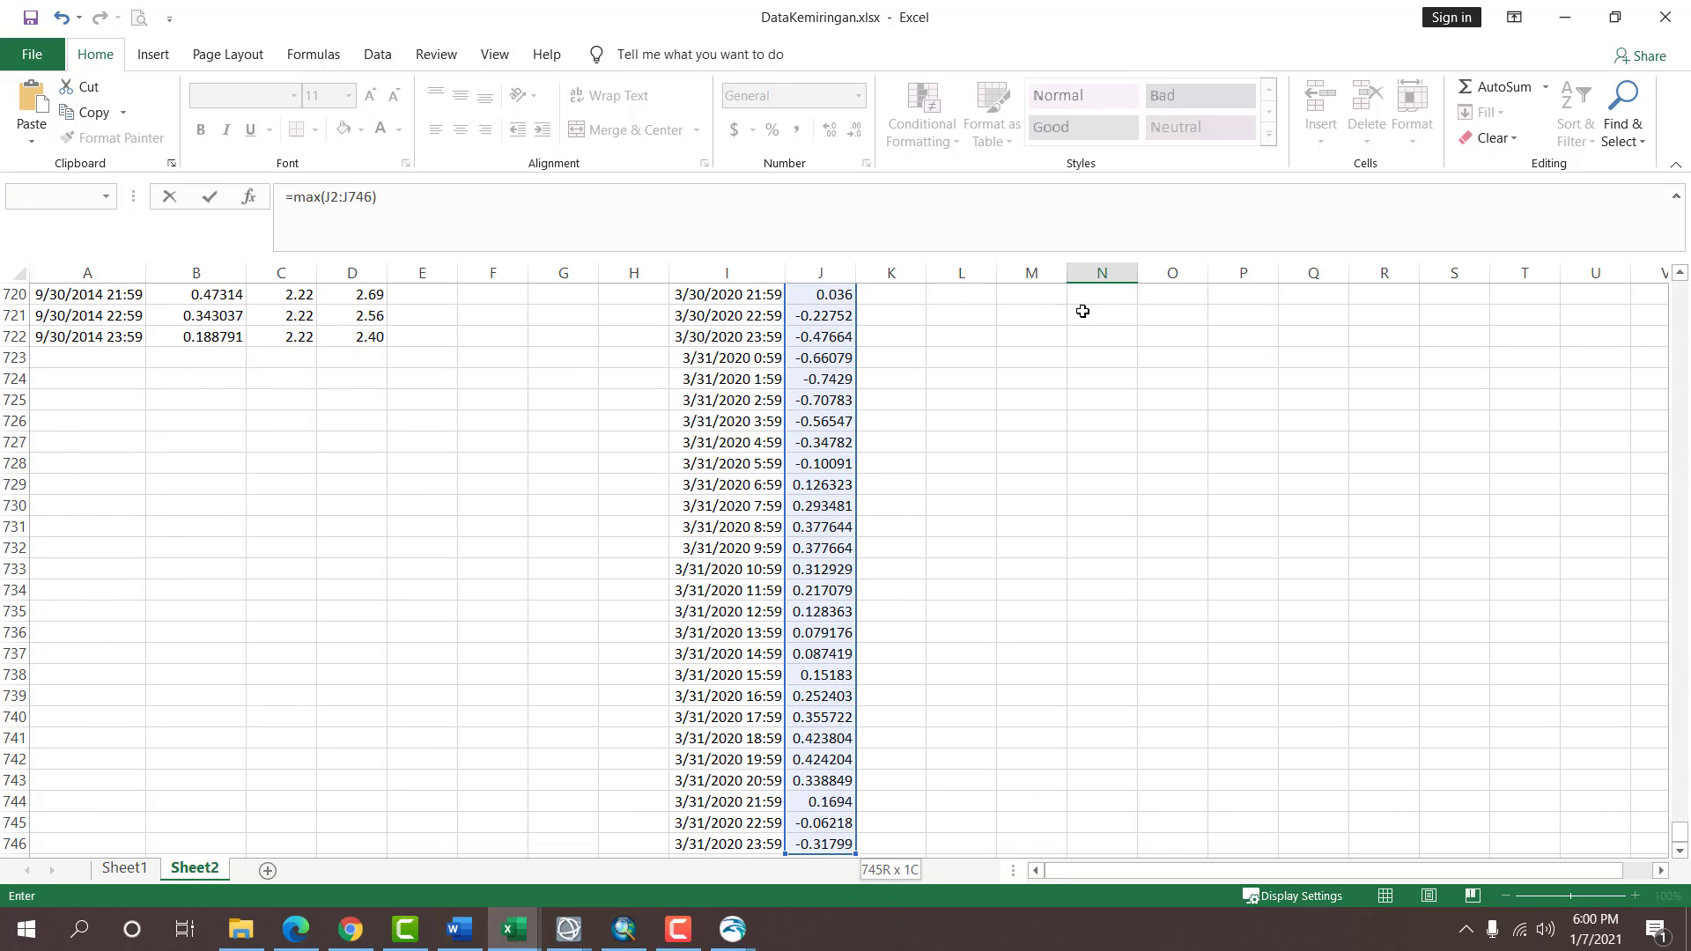
pyautogui.press('Return')
pyautogui.scroll(1, 1082, 312)
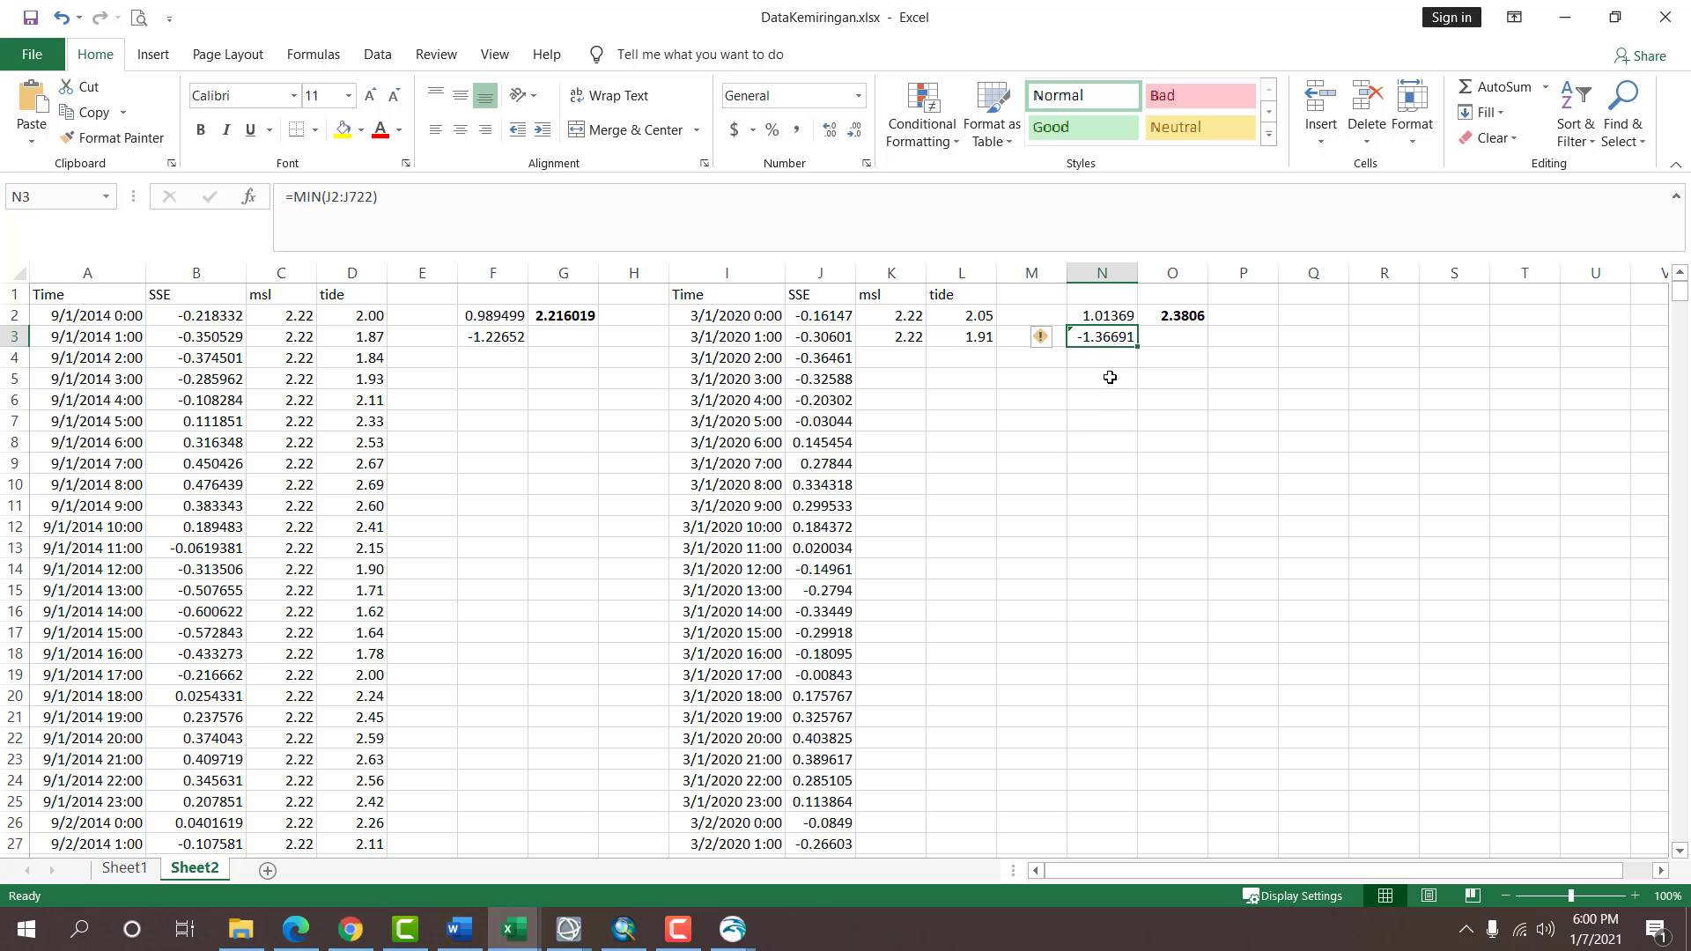
# Set N3 to the minimum of the 2020 SSE values over J2:J746.
pyautogui.write('=min(')
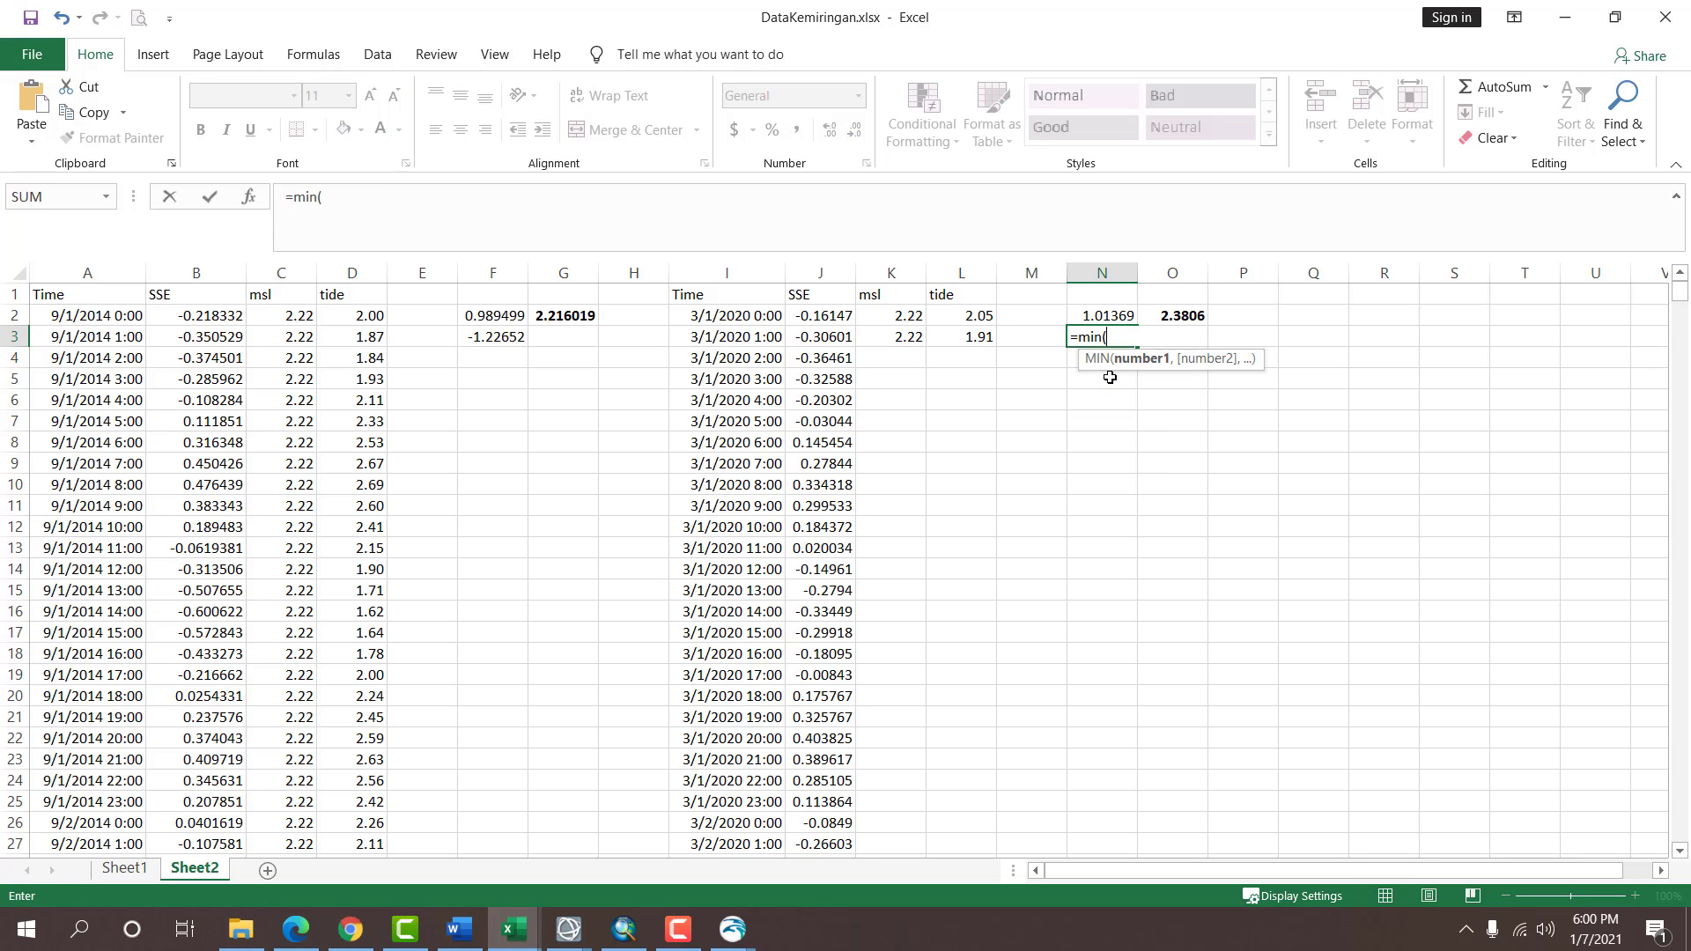
pyautogui.press('Left')
pyautogui.press('Left')
pyautogui.press('Left')
pyautogui.press('Left')
pyautogui.press('Up')
pyautogui.hotkey('ctrl', 'shift', 'Down')
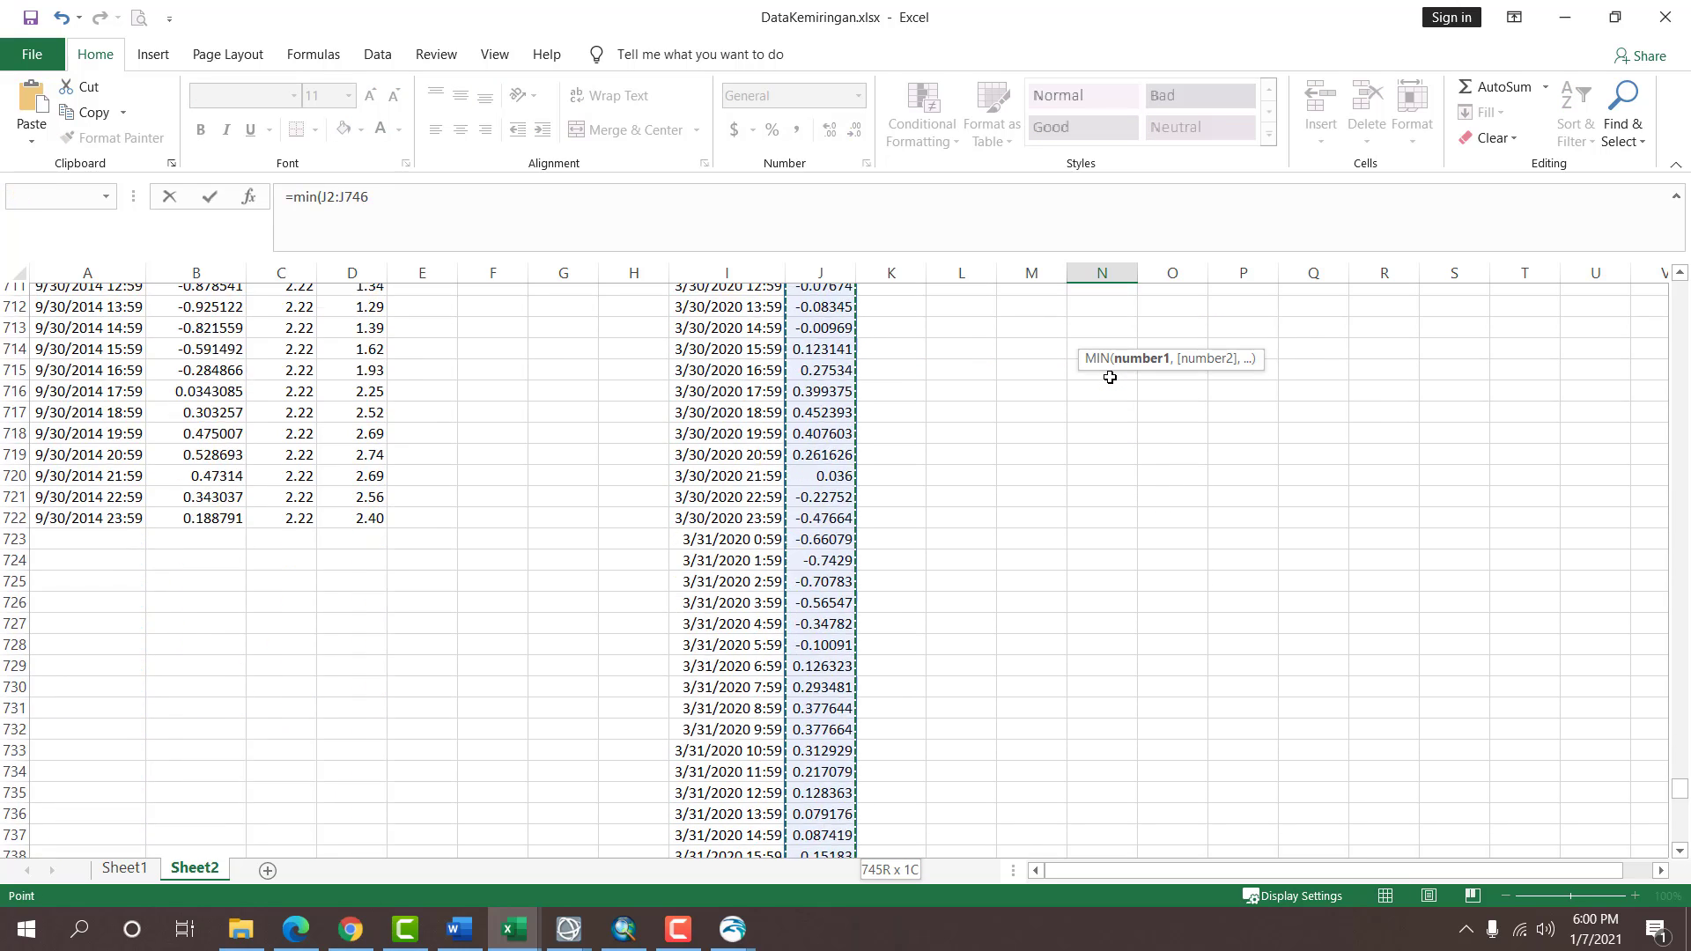
pyautogui.press('Tab')
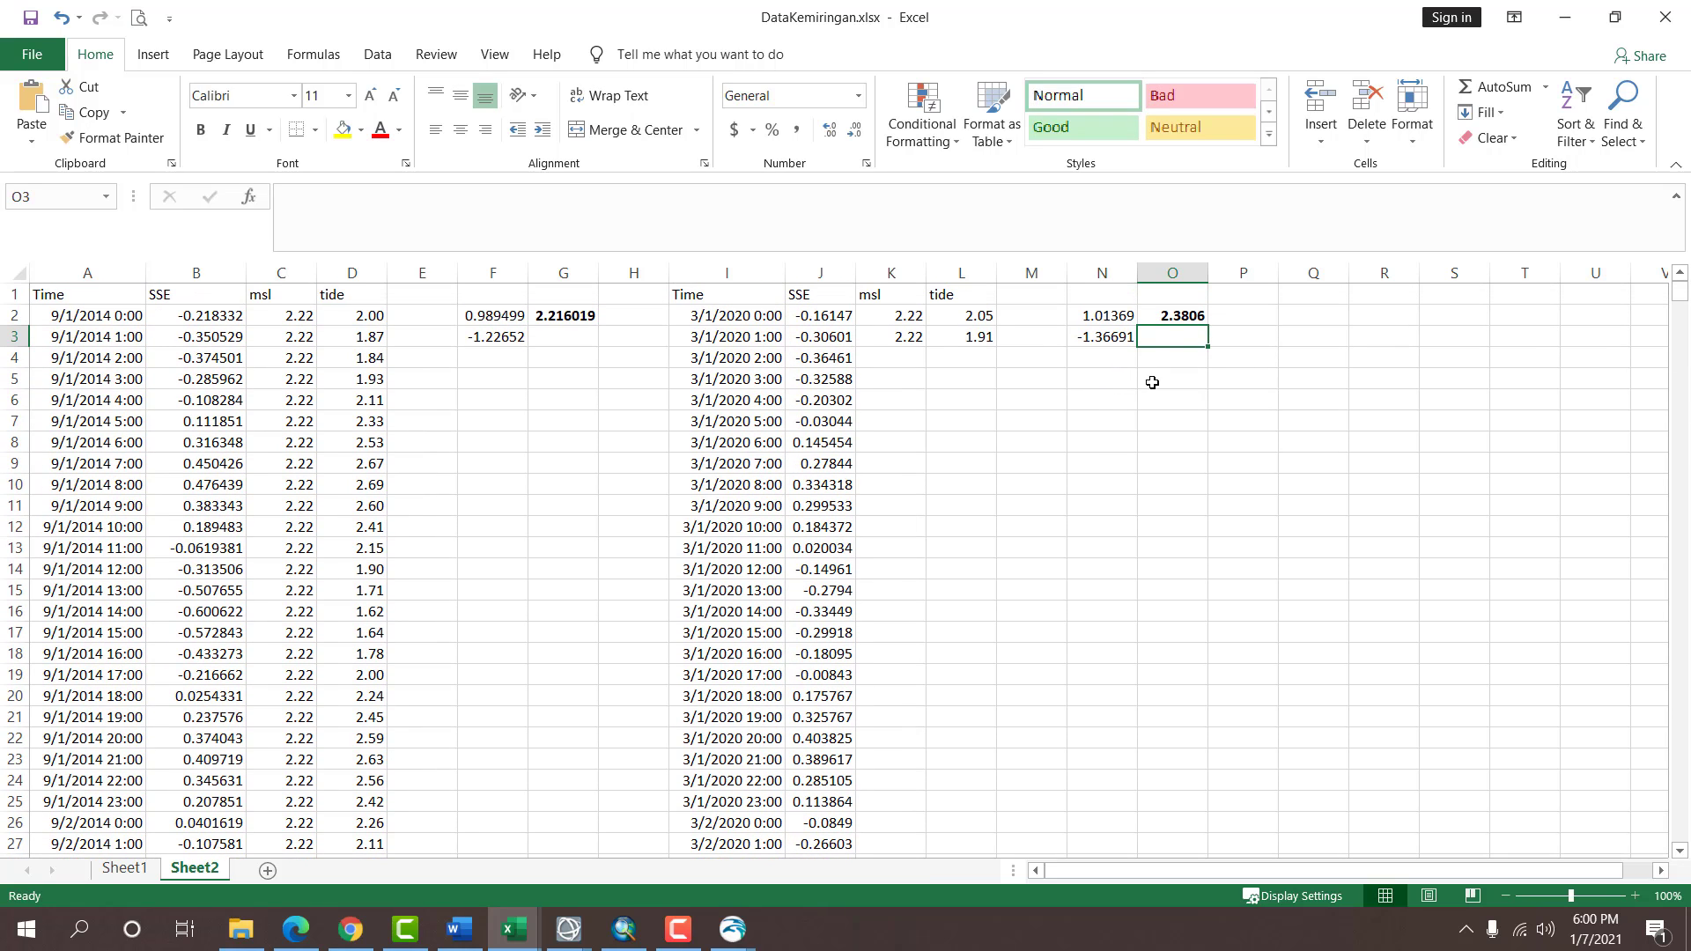
# Copy the 2020 tidal range from O2 into K2 as a value and fill it down the msl column.
pyautogui.click(1180, 315)
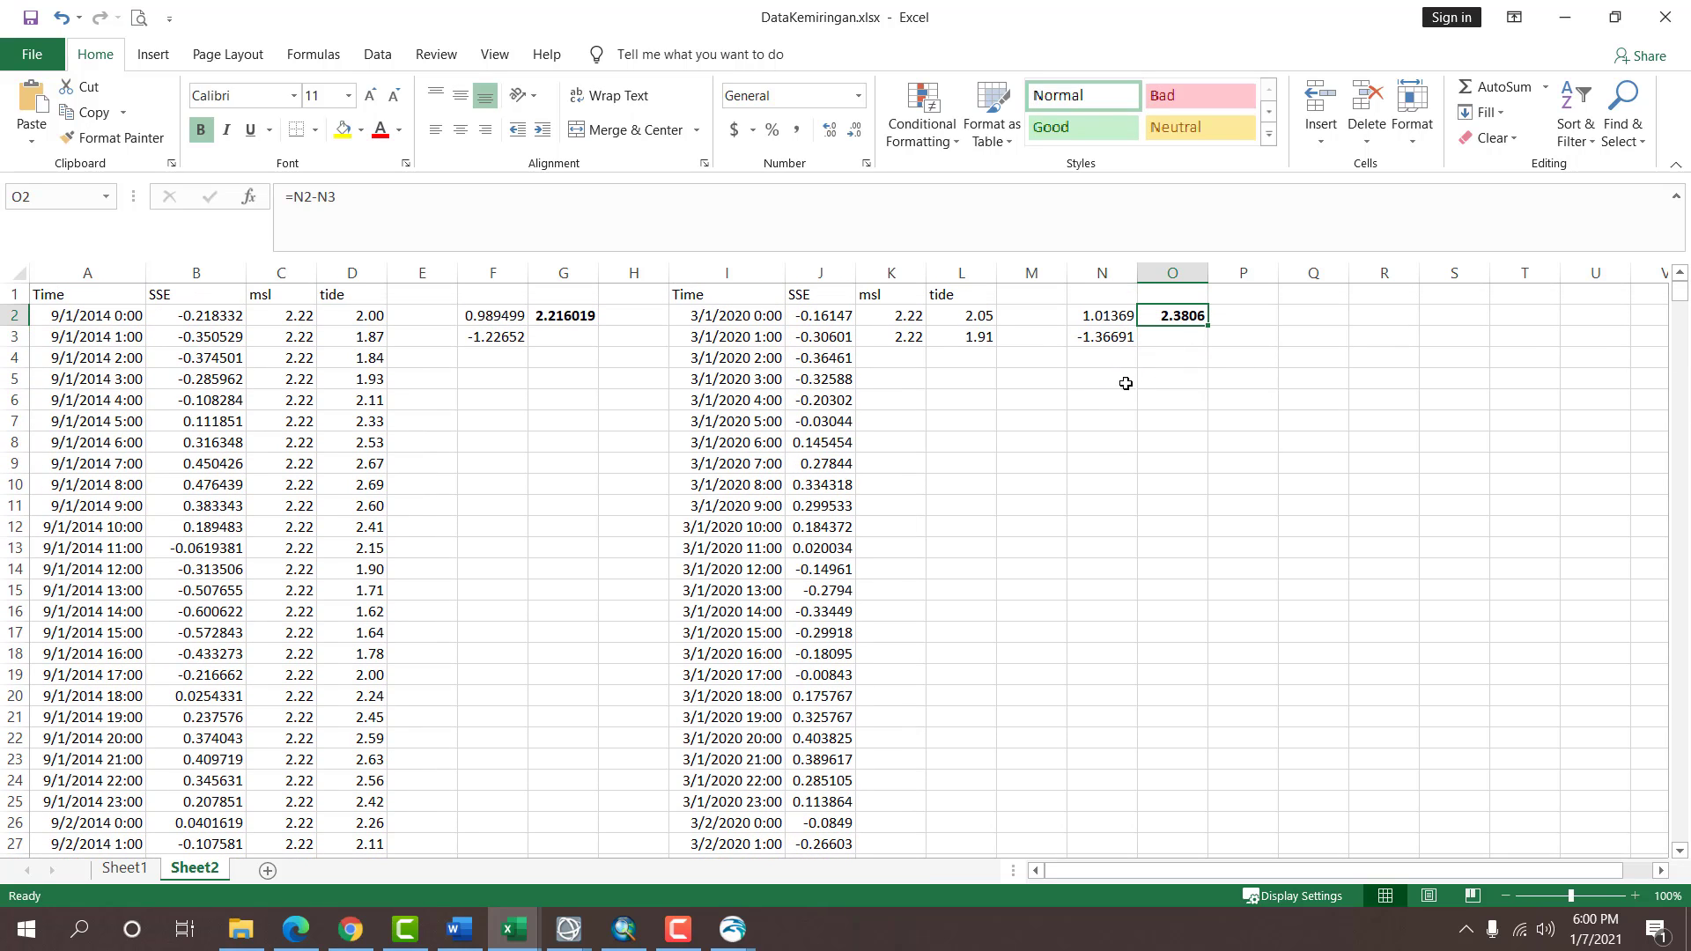
pyautogui.hotkey('ctrl', 'c')
pyautogui.rightClick(922, 320)
pyautogui.click(985, 409)
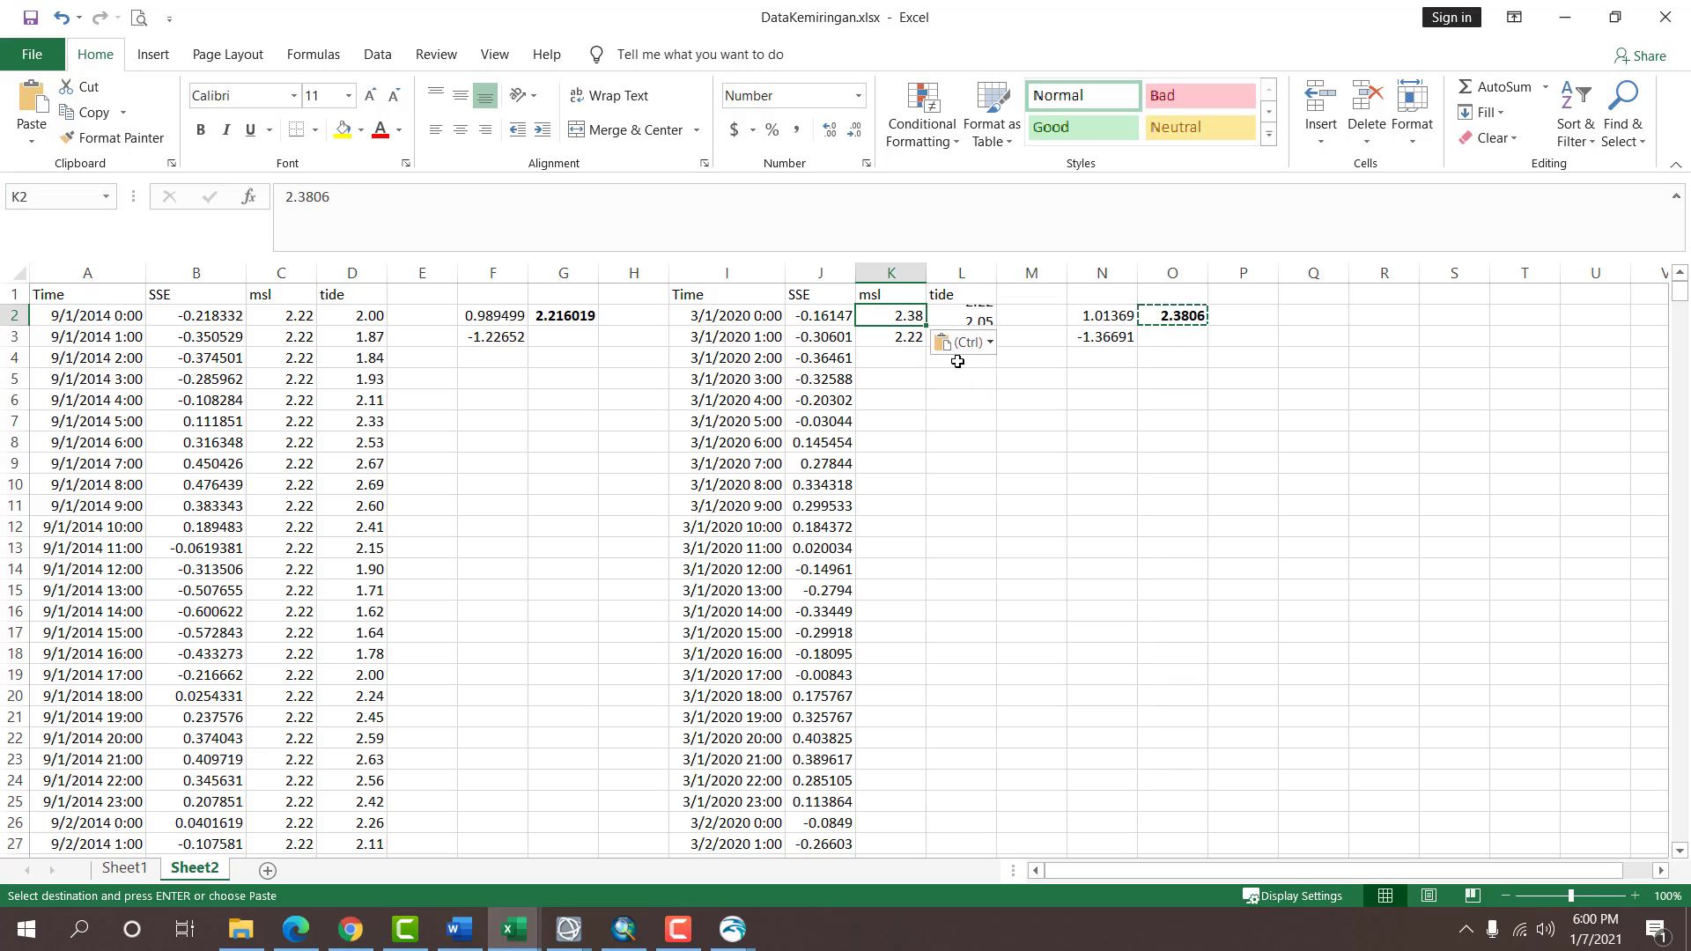
pyautogui.click(929, 334)
pyautogui.click(913, 321)
pyautogui.moveTo(924, 328); pyautogui.dragTo(987, 338)
pyautogui.doubleClick(926, 347)
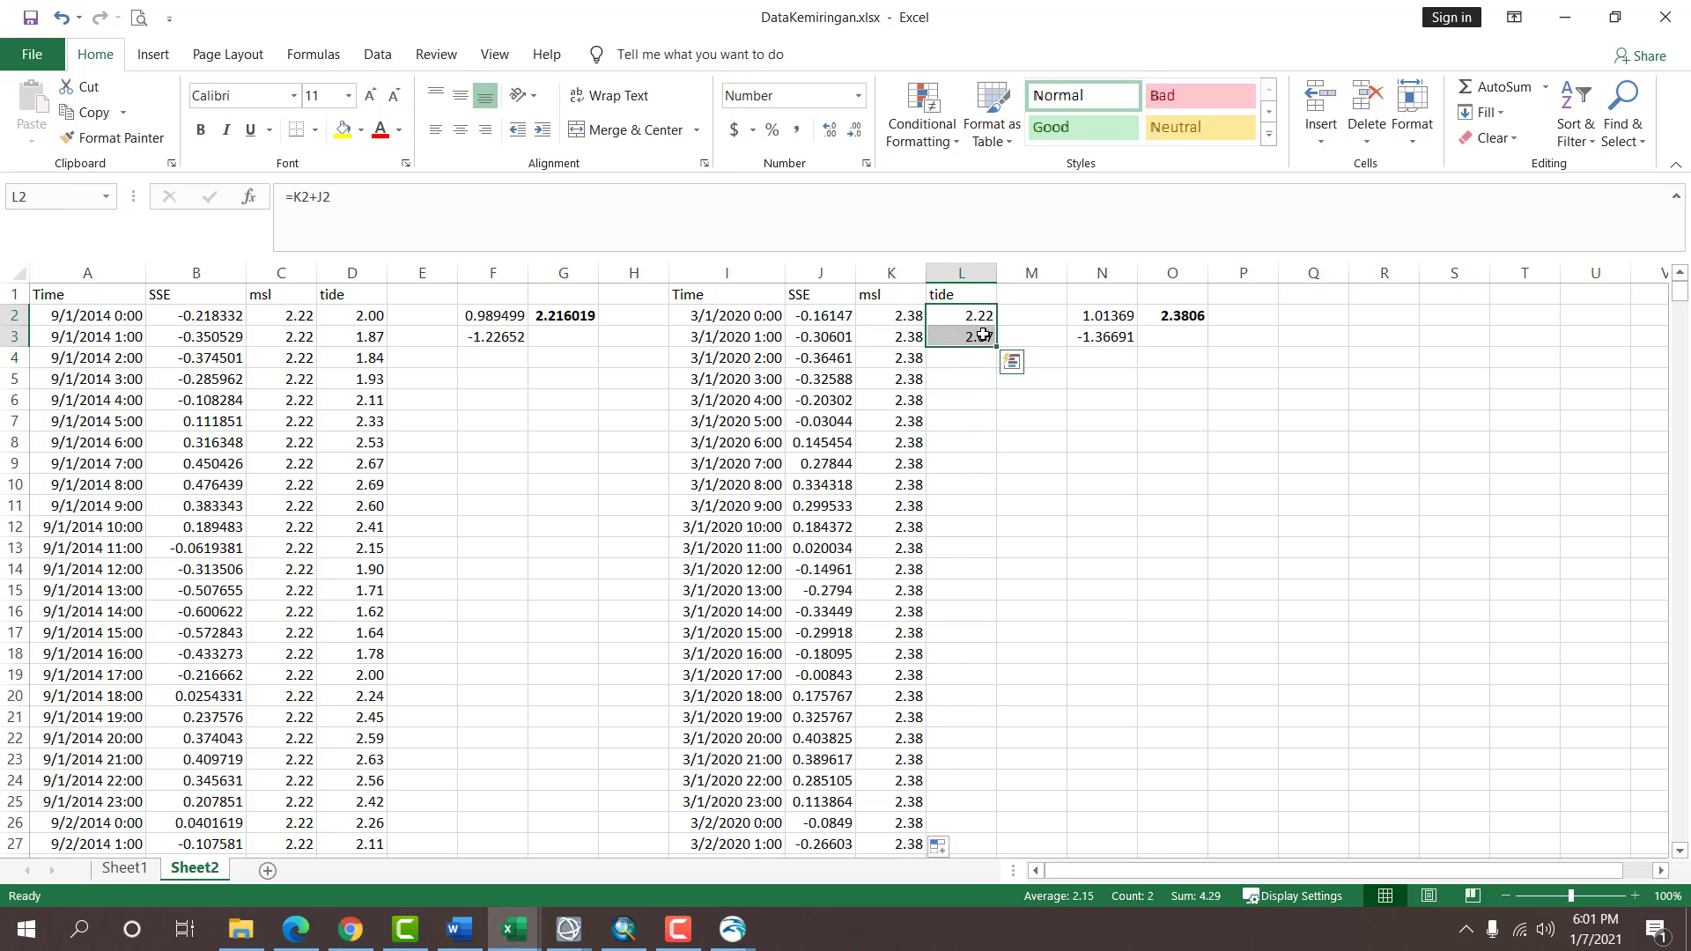
# Fill the 2020 tide formula from L2:L3 down to the end of the data.
pyautogui.click(986, 334)
pyautogui.doubleClick(996, 345)
pyautogui.click(1092, 422)
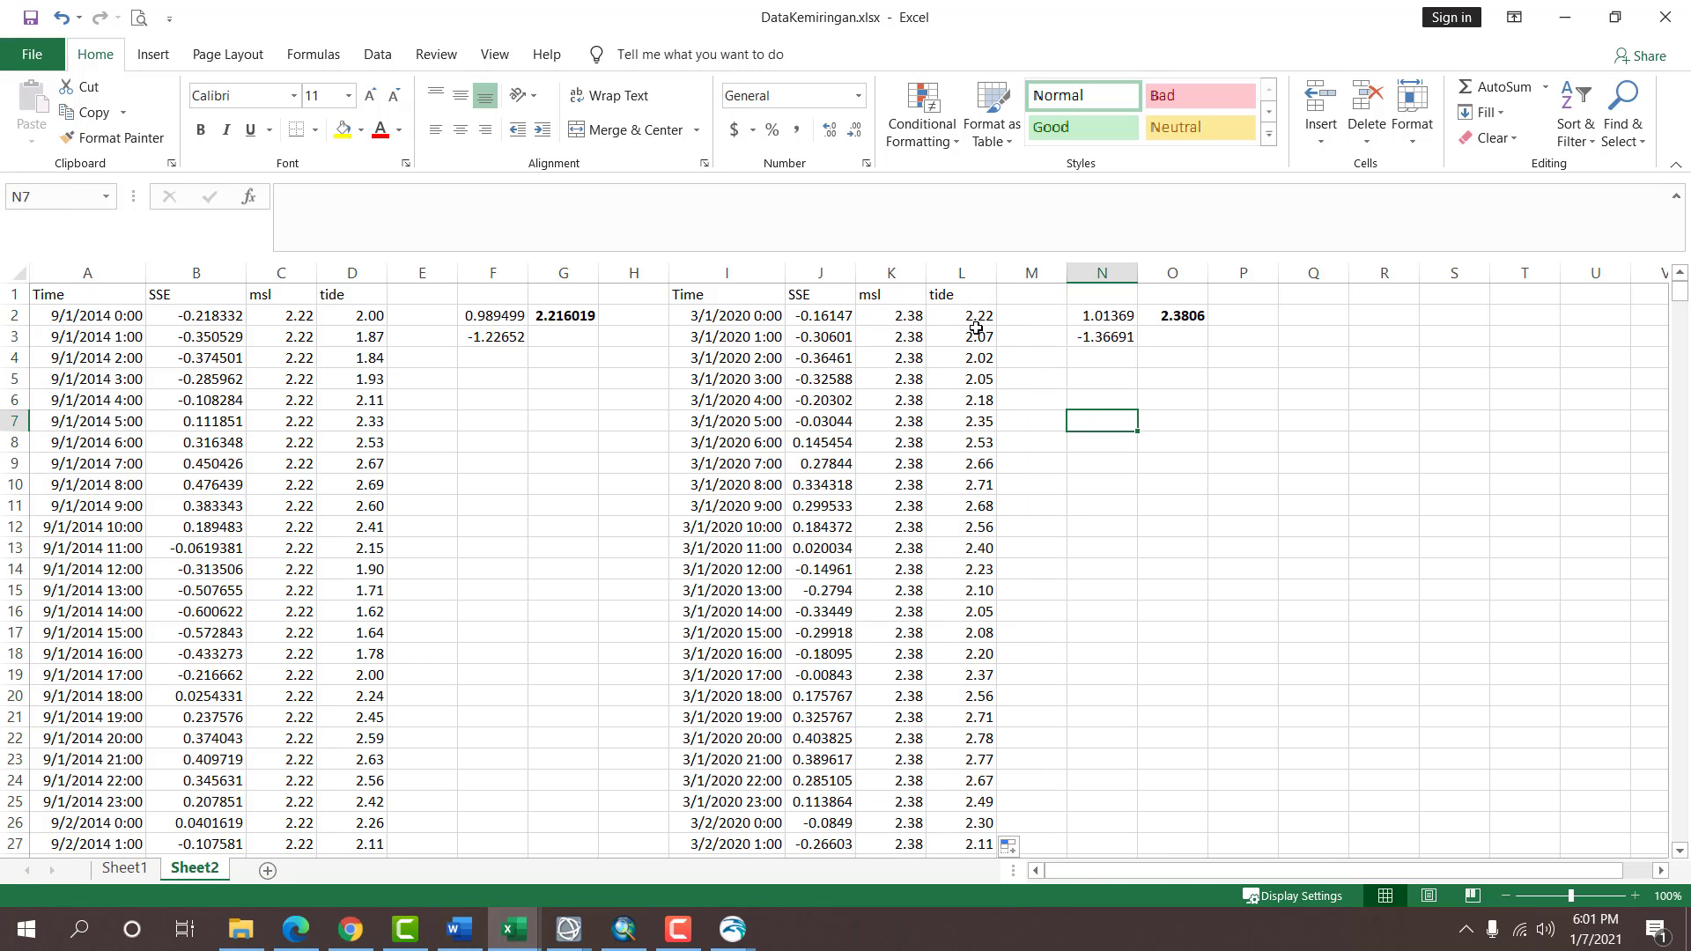
pyautogui.click(965, 511)
pyautogui.click(1020, 715)
pyautogui.click(1257, 588)
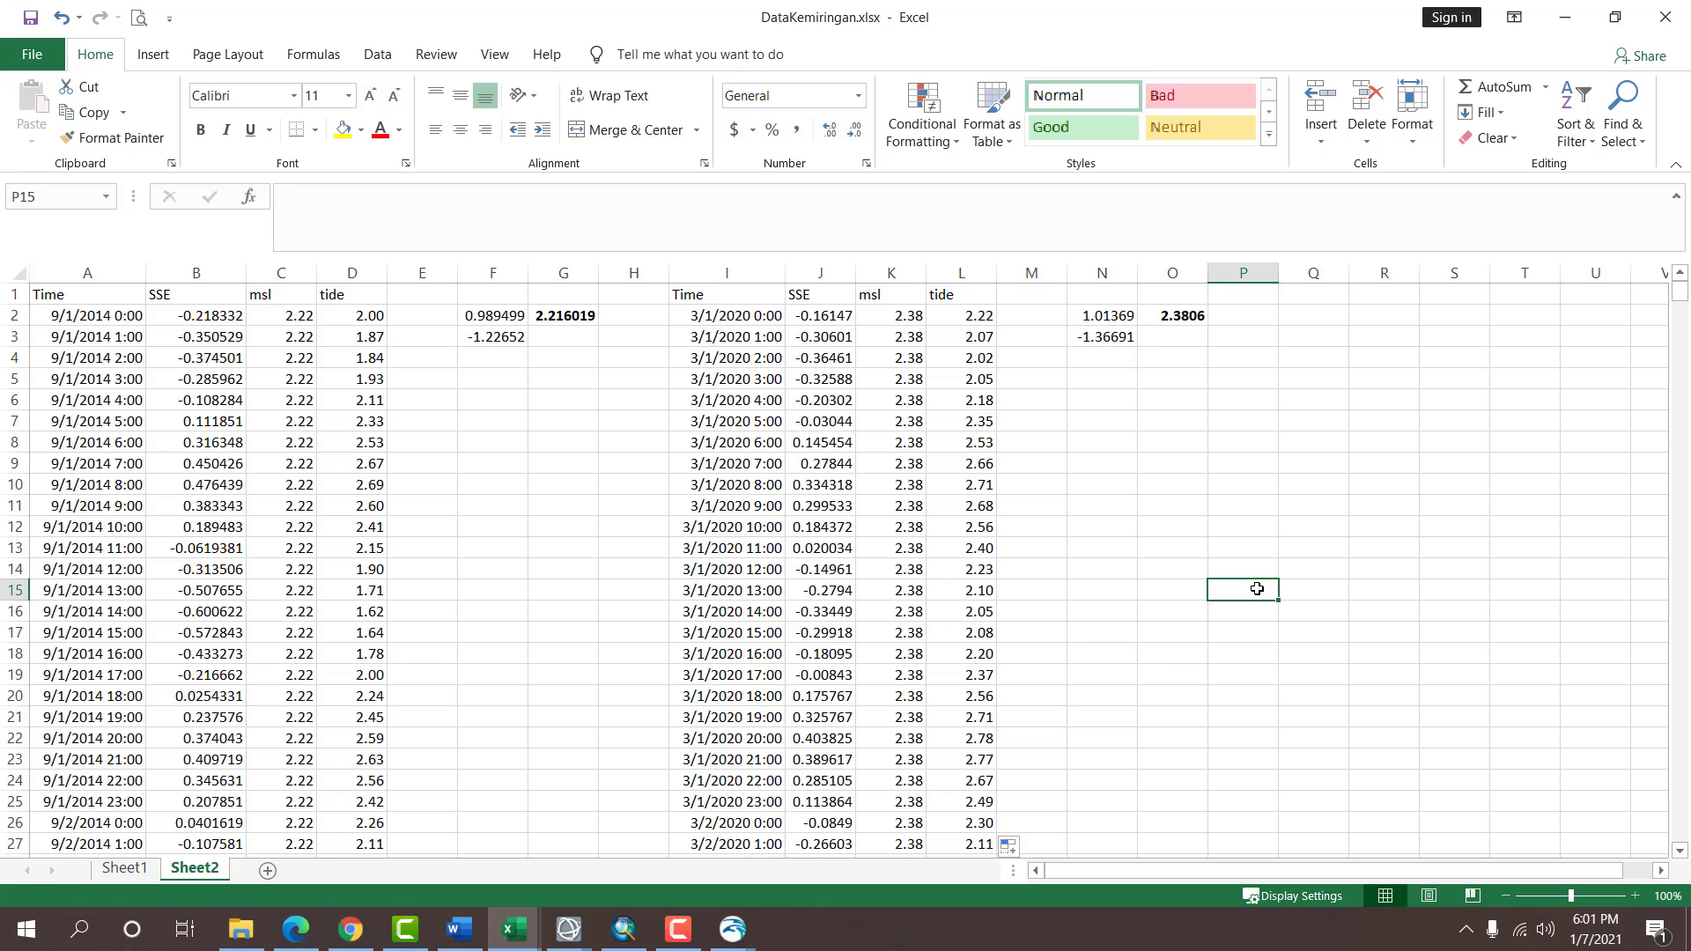
pyautogui.click(241, 929)
pyautogui.click(319, 294)
pyautogui.doubleClick(320, 294)
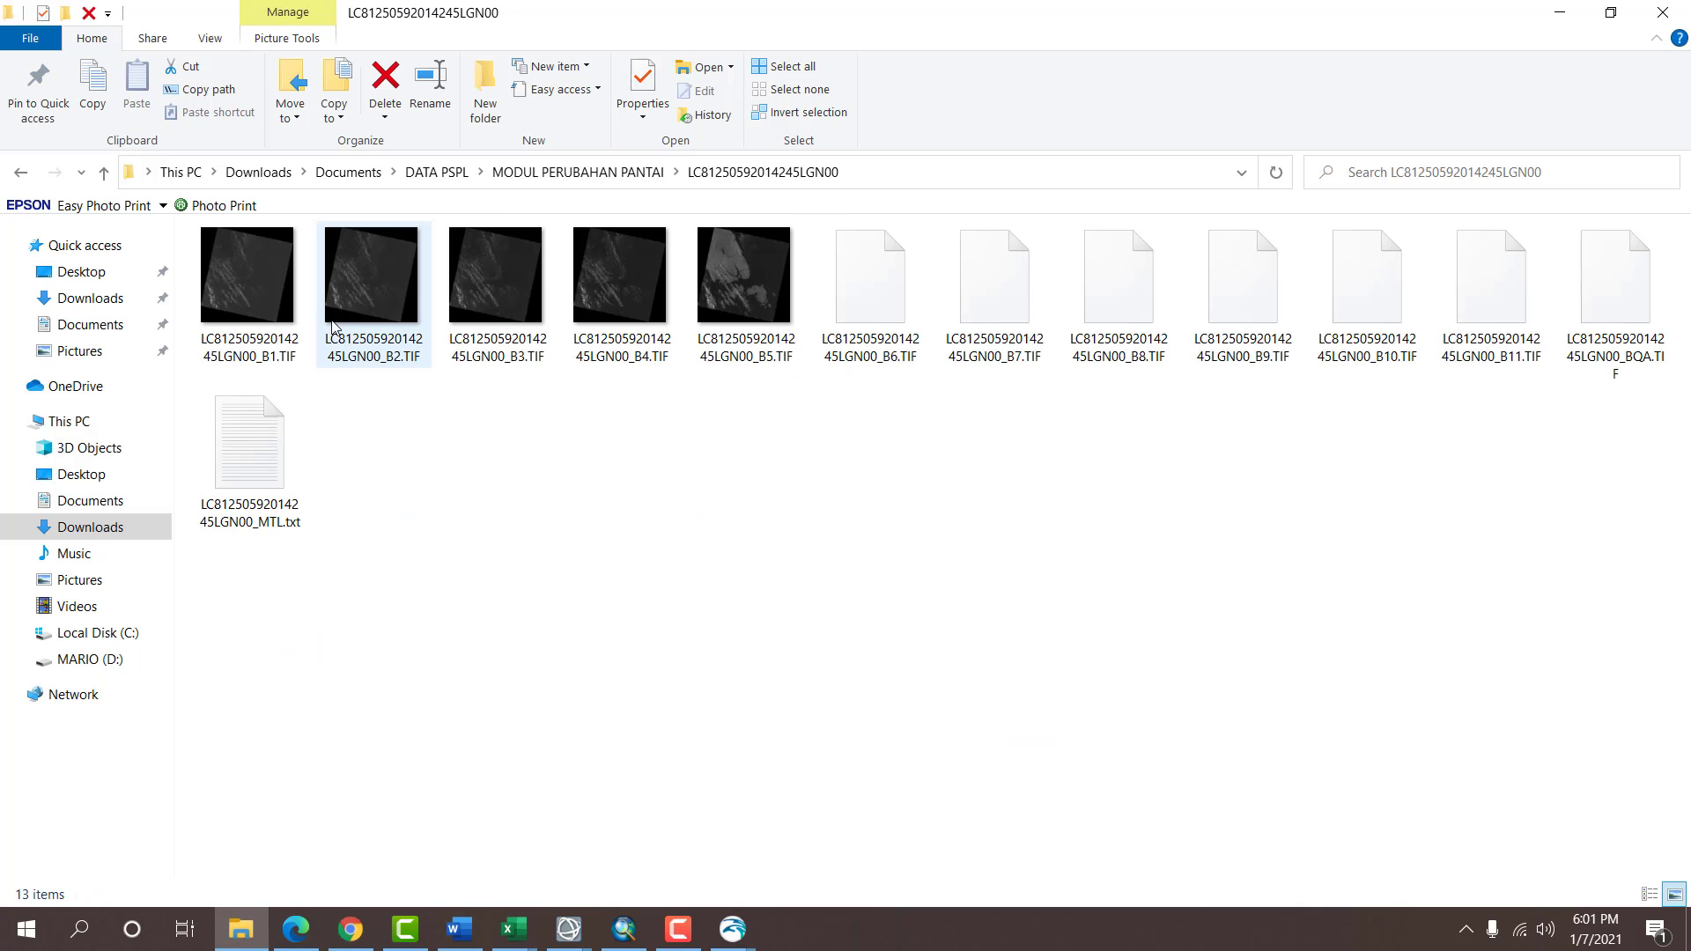
pyautogui.click(280, 479)
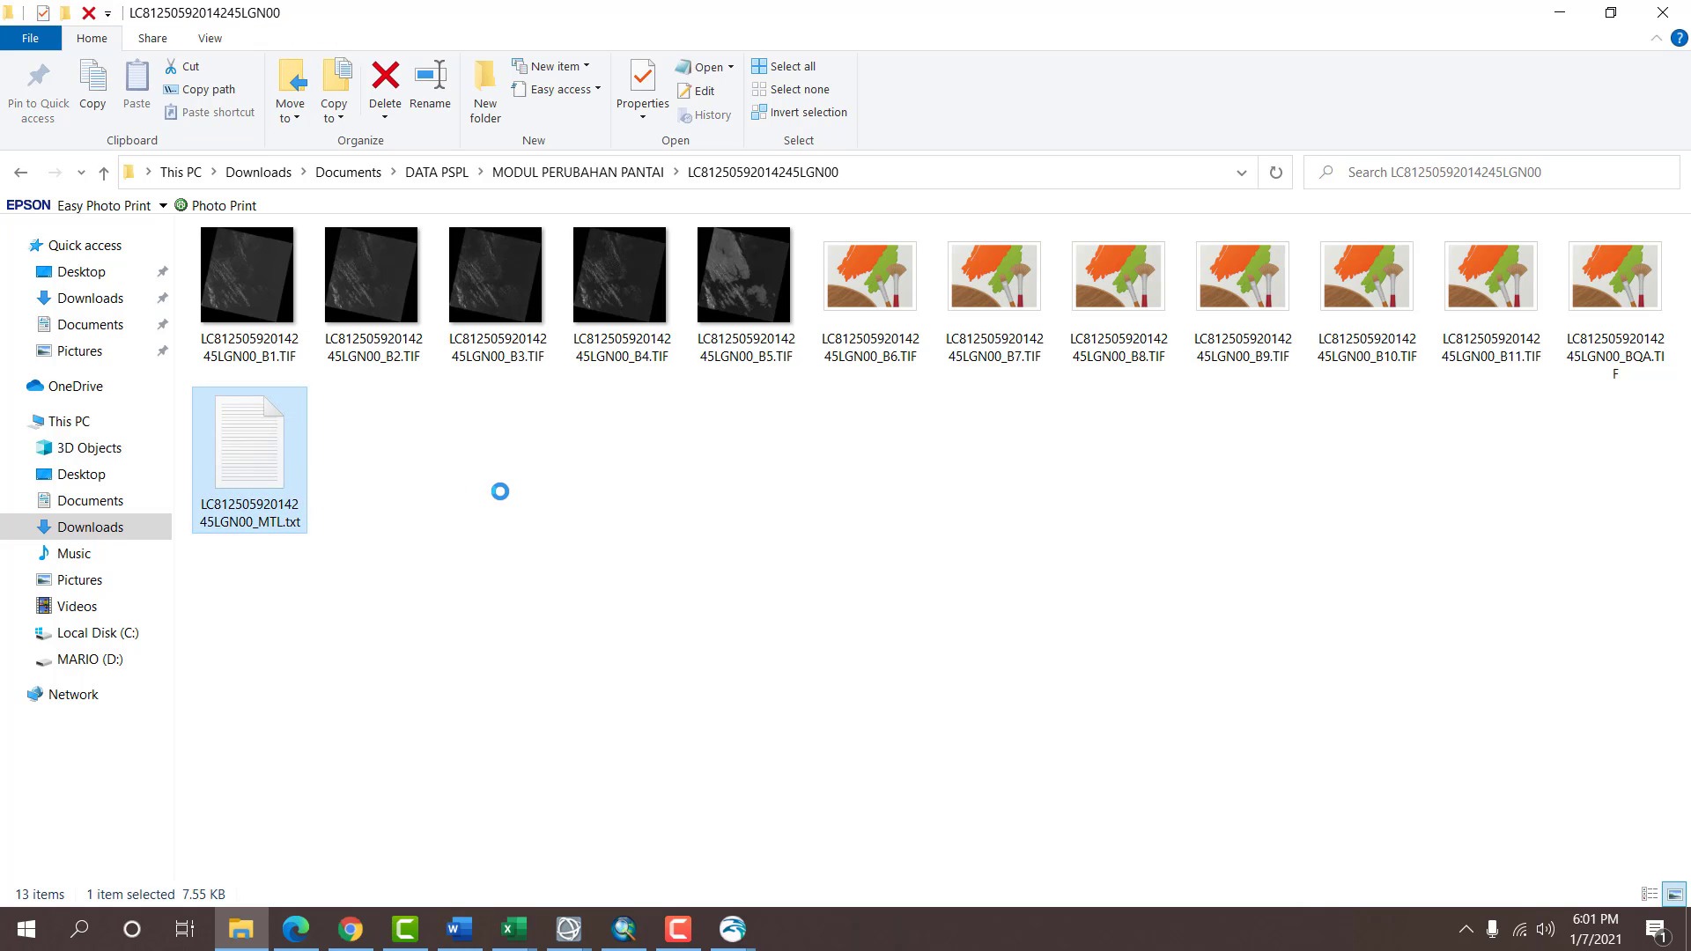
pyautogui.rightClick(277, 467)
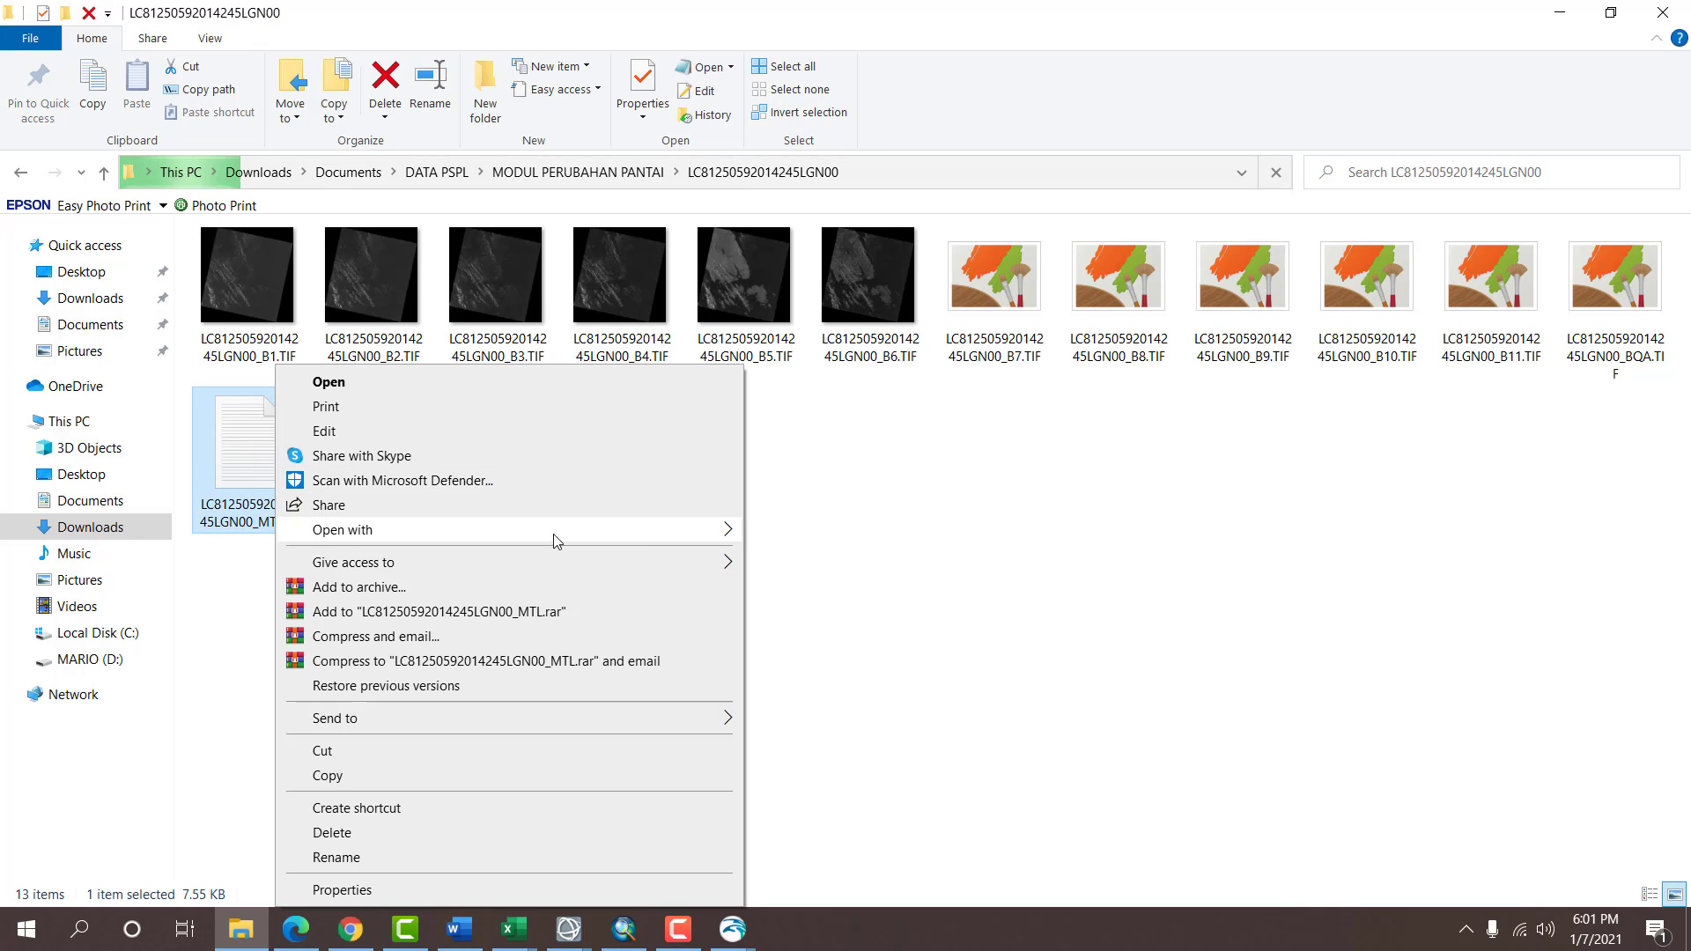
pyautogui.moveTo(738, 538)
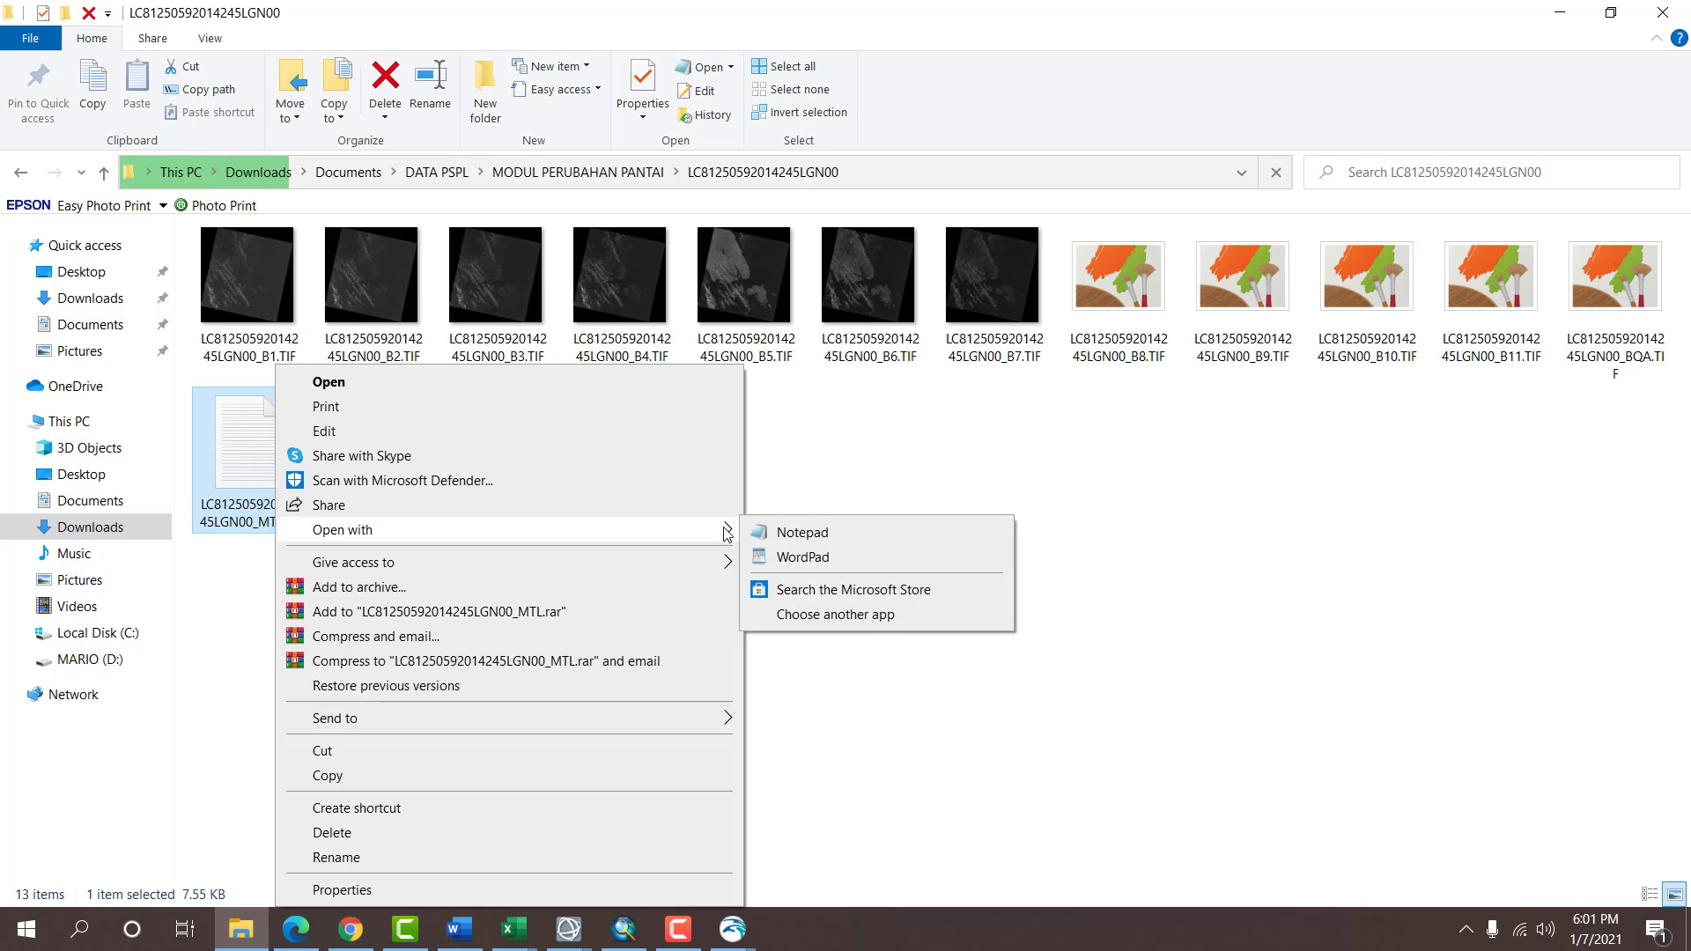
pyautogui.click(781, 564)
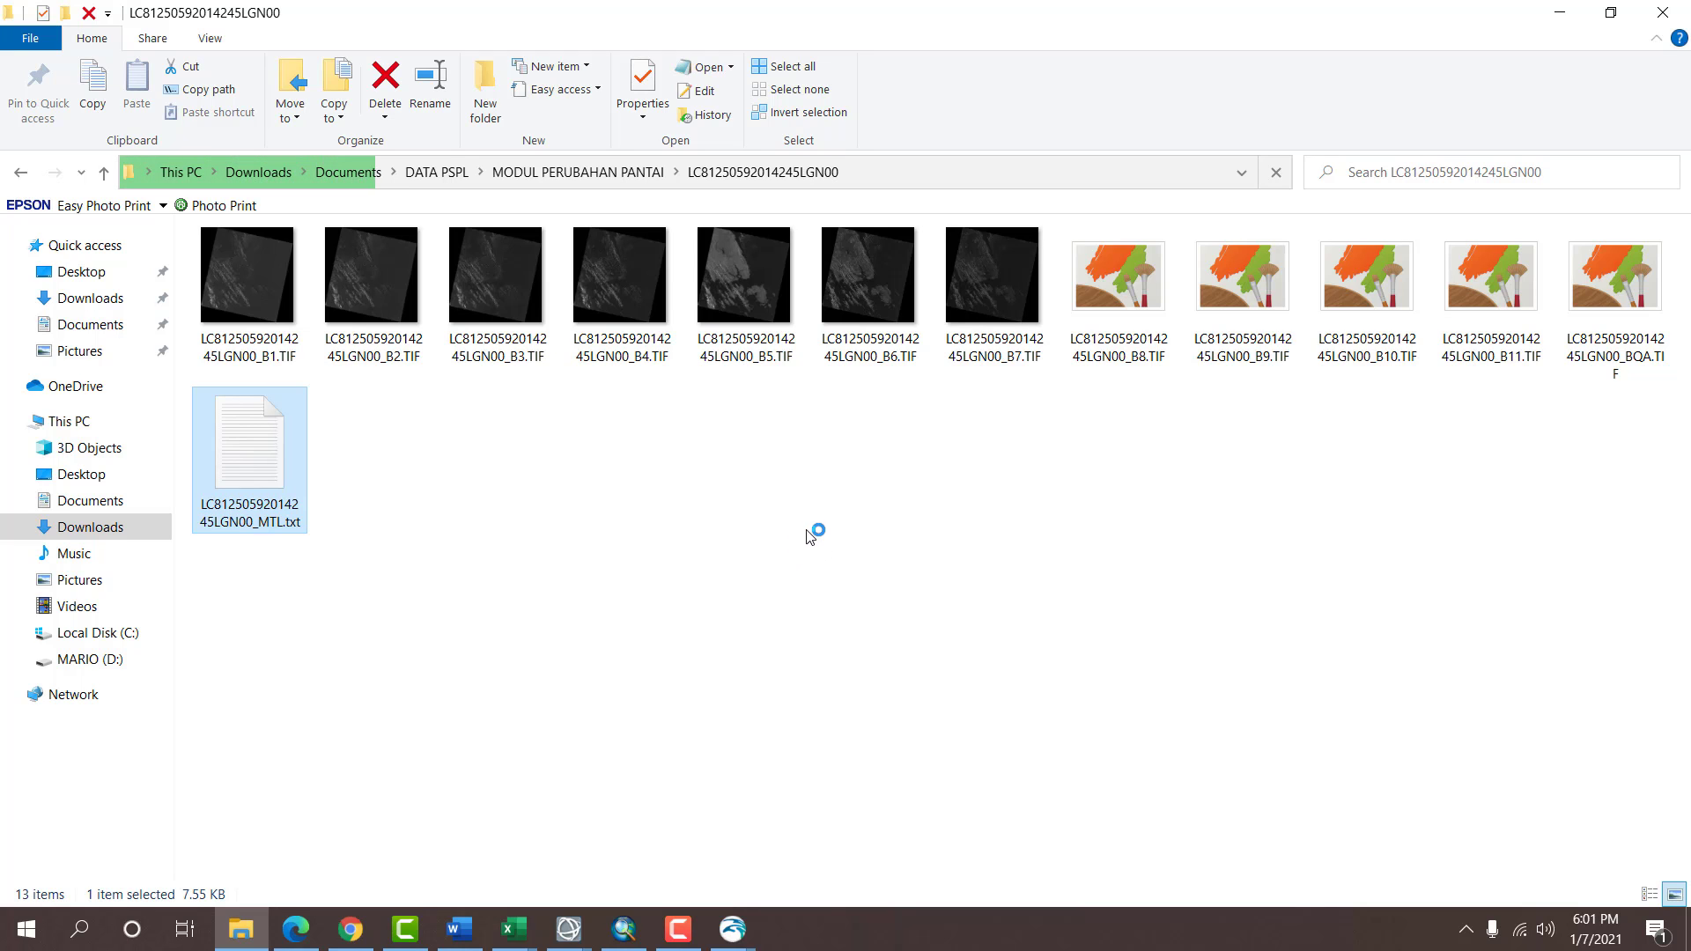
# Examine SCENE_CENTER_TIME and DATE_ACQUIRED in the 2014 metadata and compare them with the hourly tide rows in DataKemiringan.xlsx in Excel.
pyautogui.scroll(-2, 823, 509)
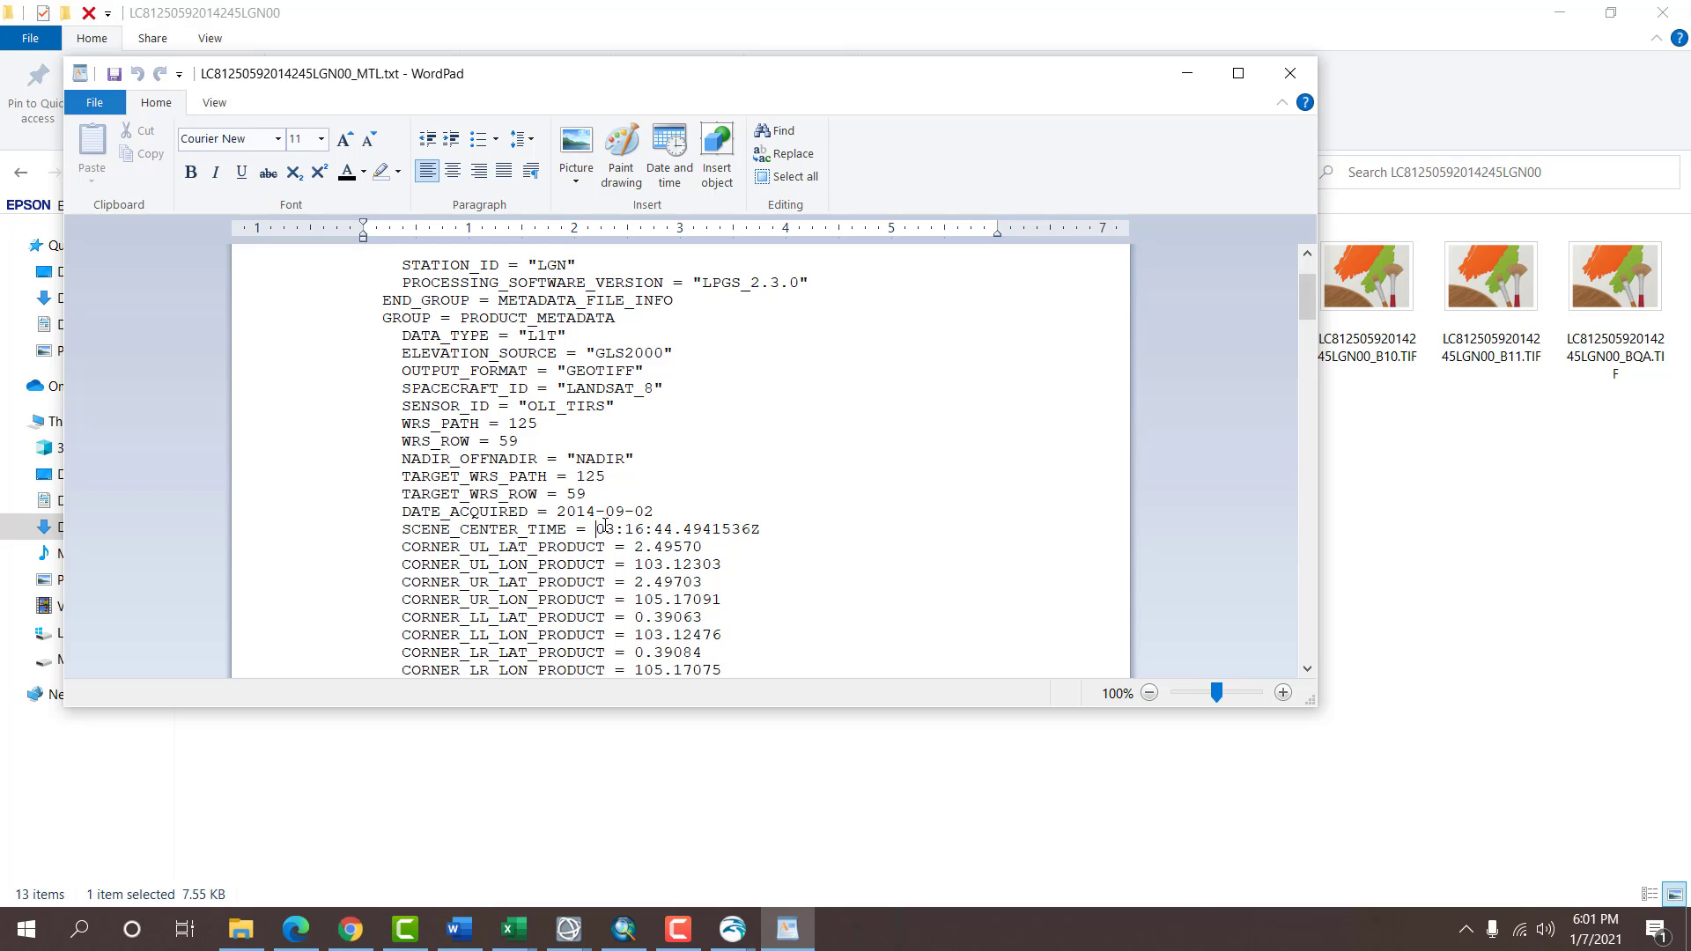
pyautogui.moveTo(605, 524); pyautogui.dragTo(680, 525)
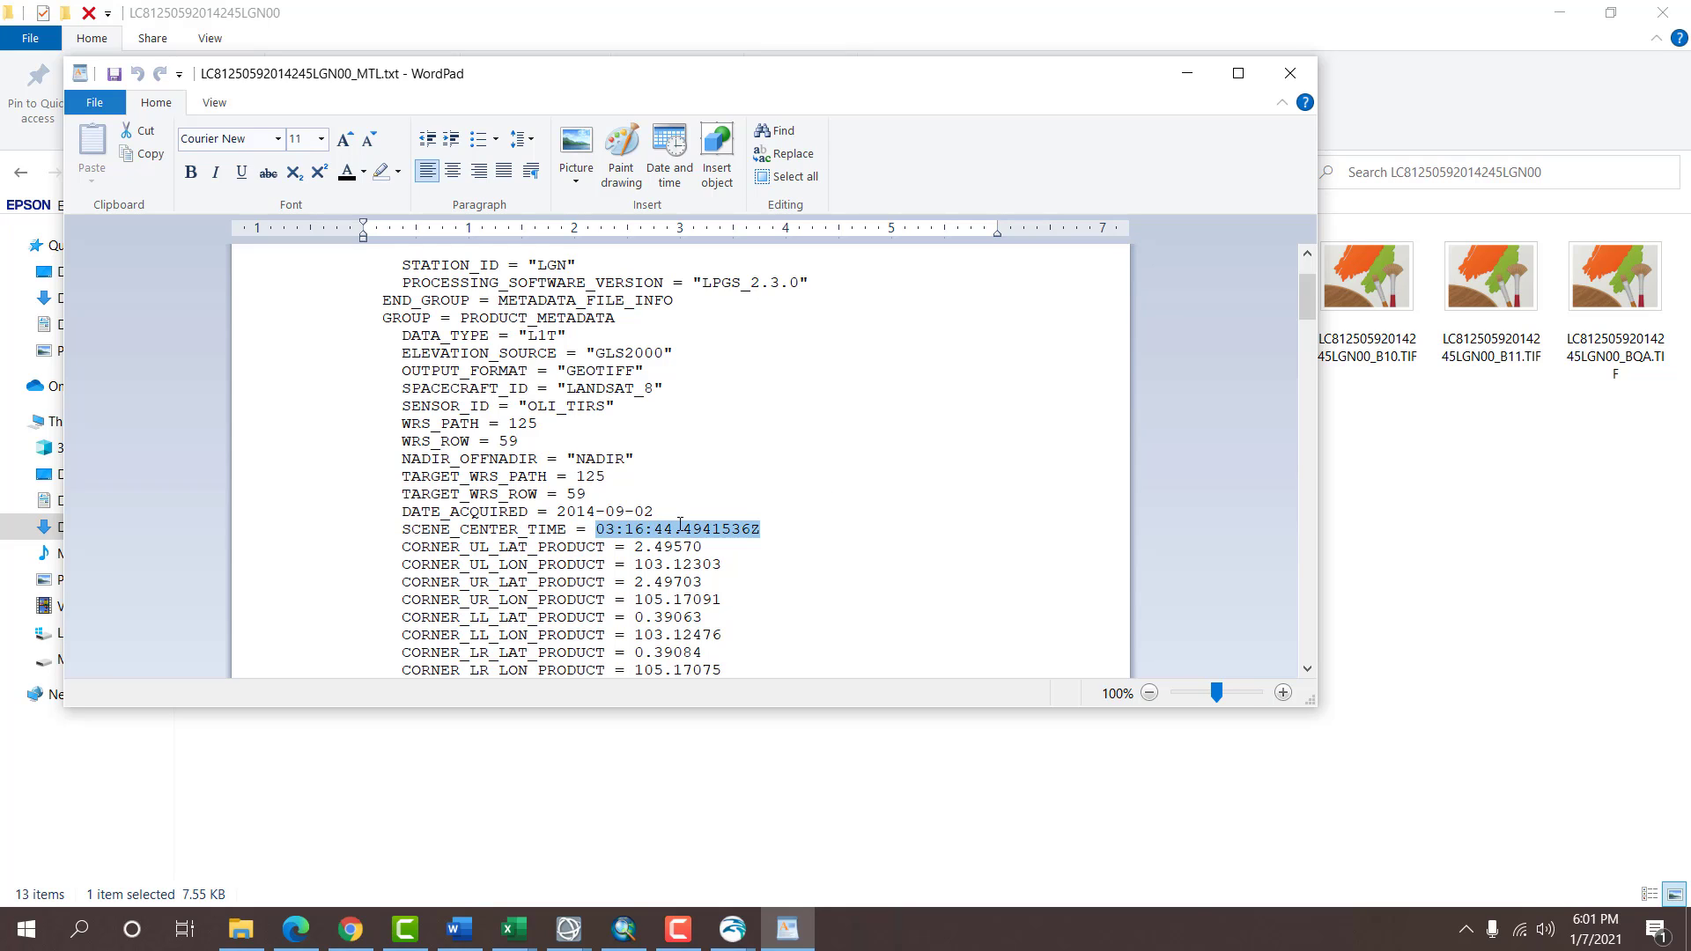
pyautogui.click(616, 529)
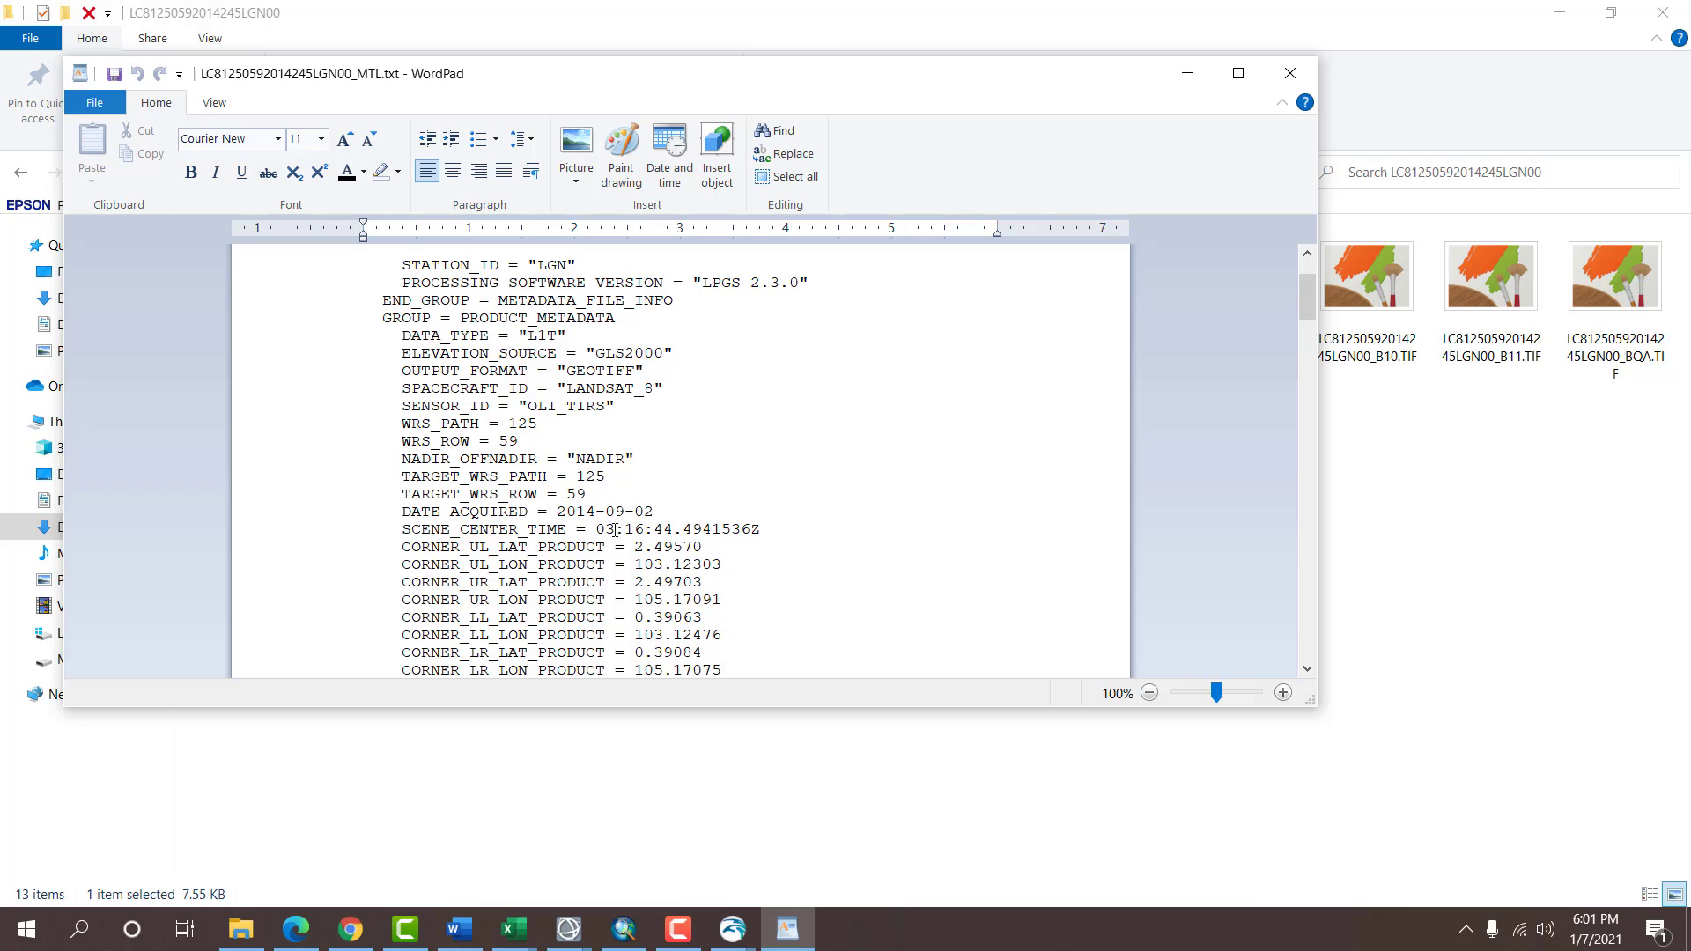
pyautogui.moveTo(605, 528); pyautogui.dragTo(616, 529)
pyautogui.click(631, 565)
pyautogui.click(513, 929)
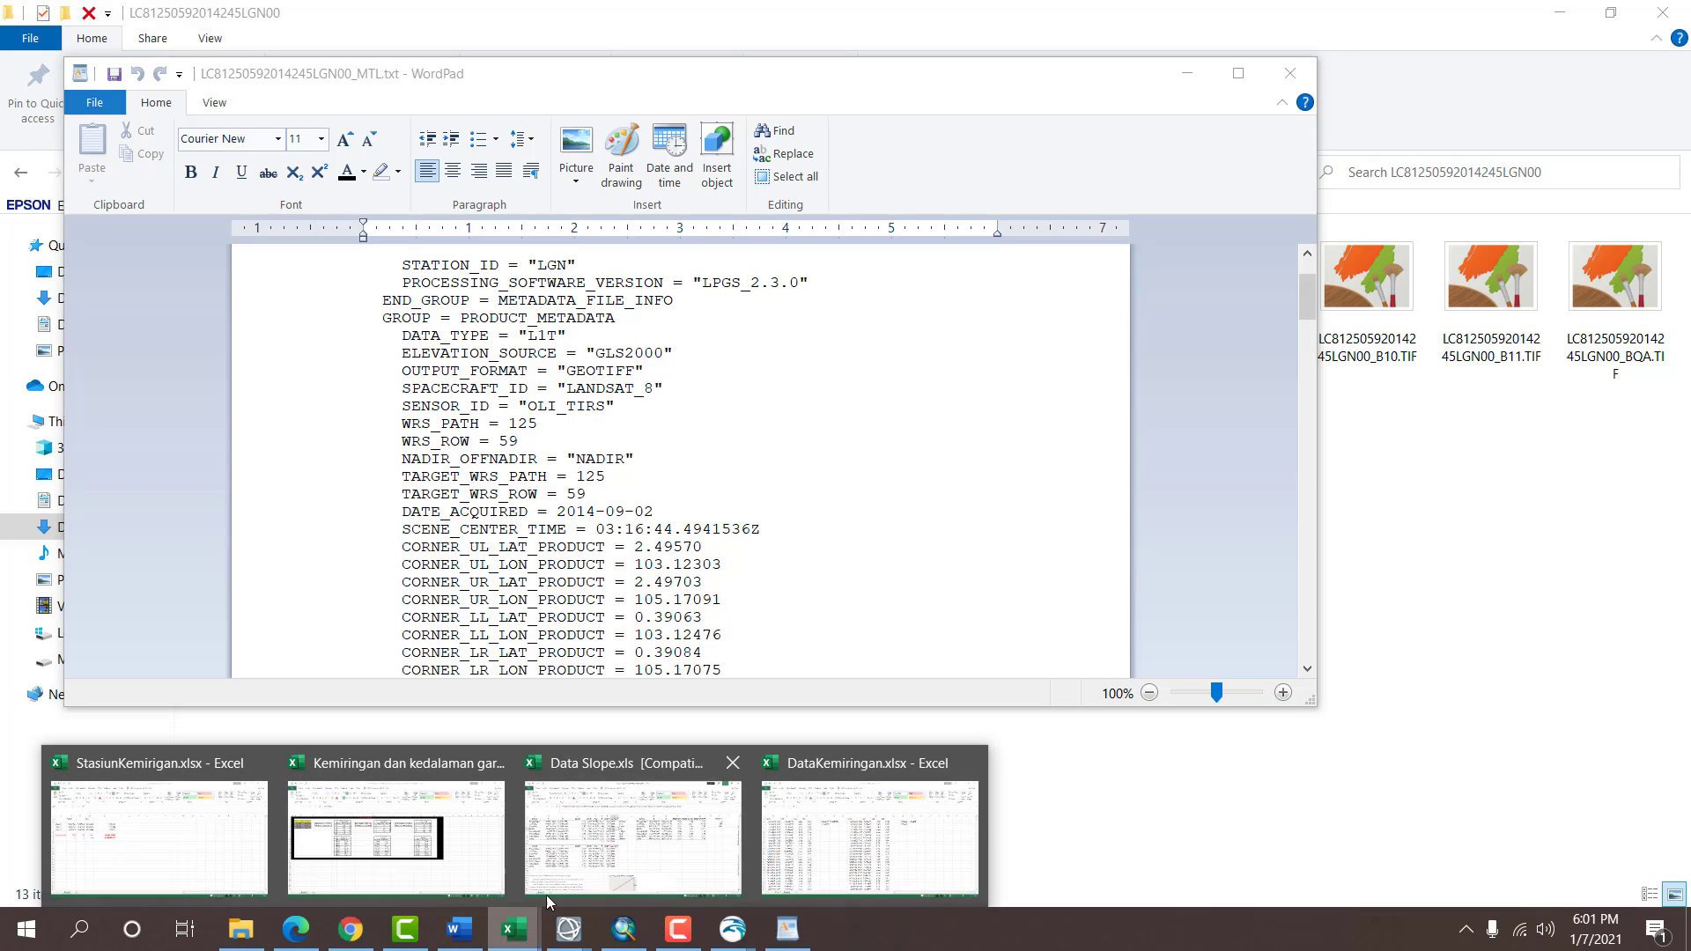
pyautogui.click(848, 828)
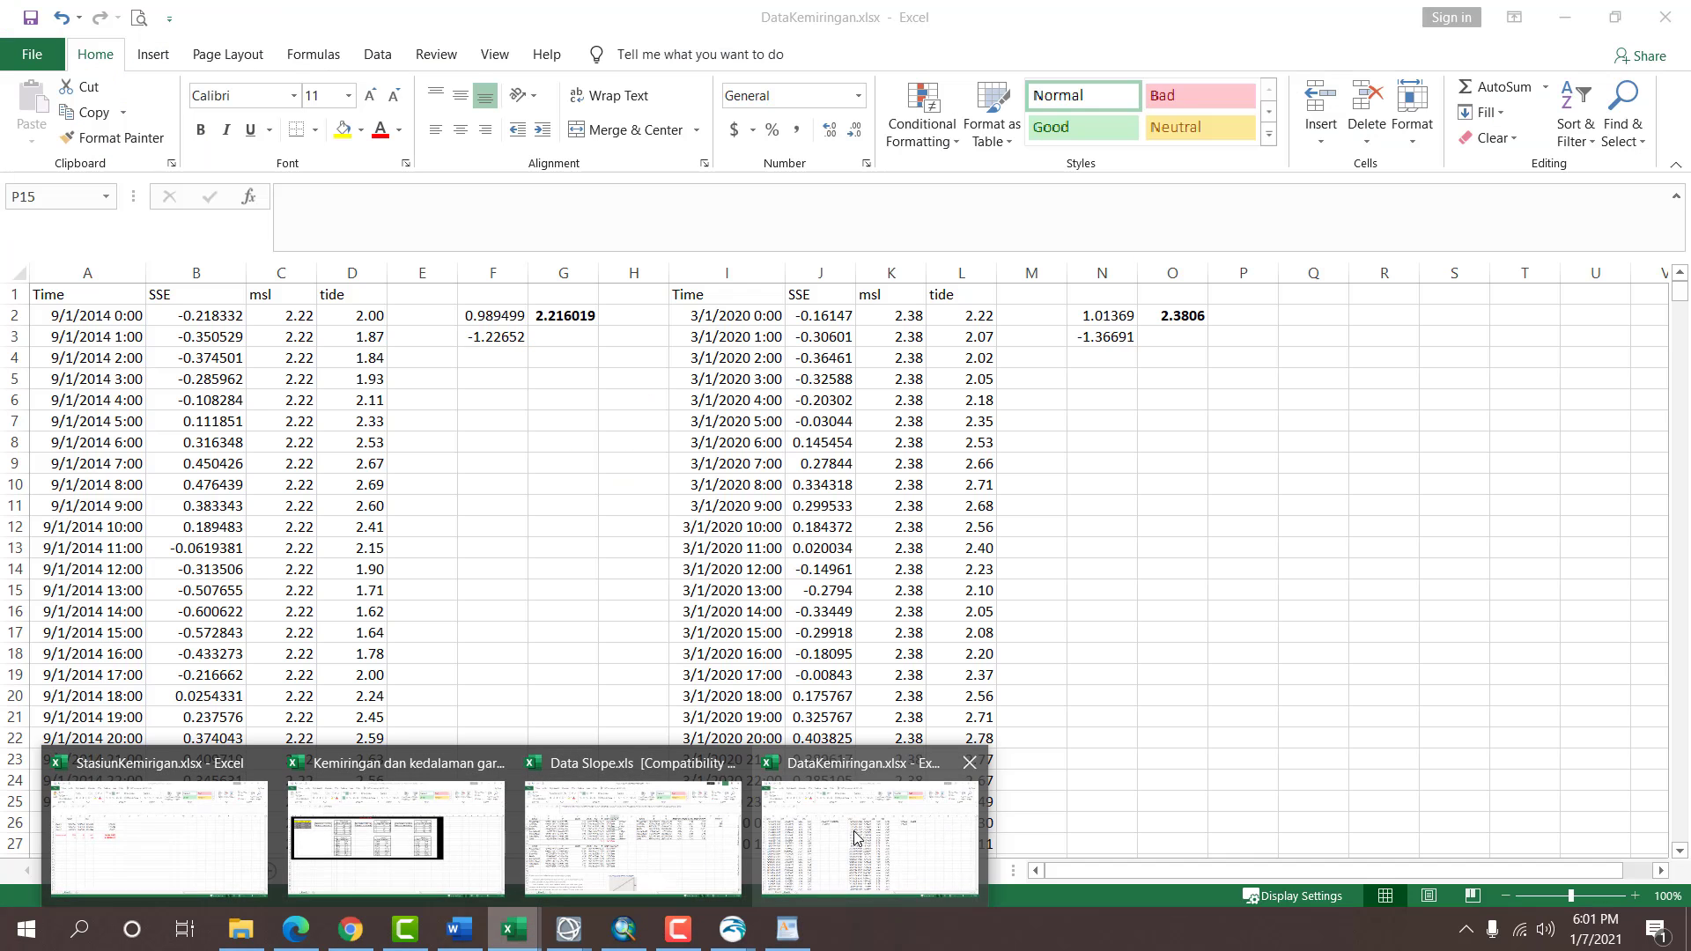
pyautogui.scroll(-4, 347, 599)
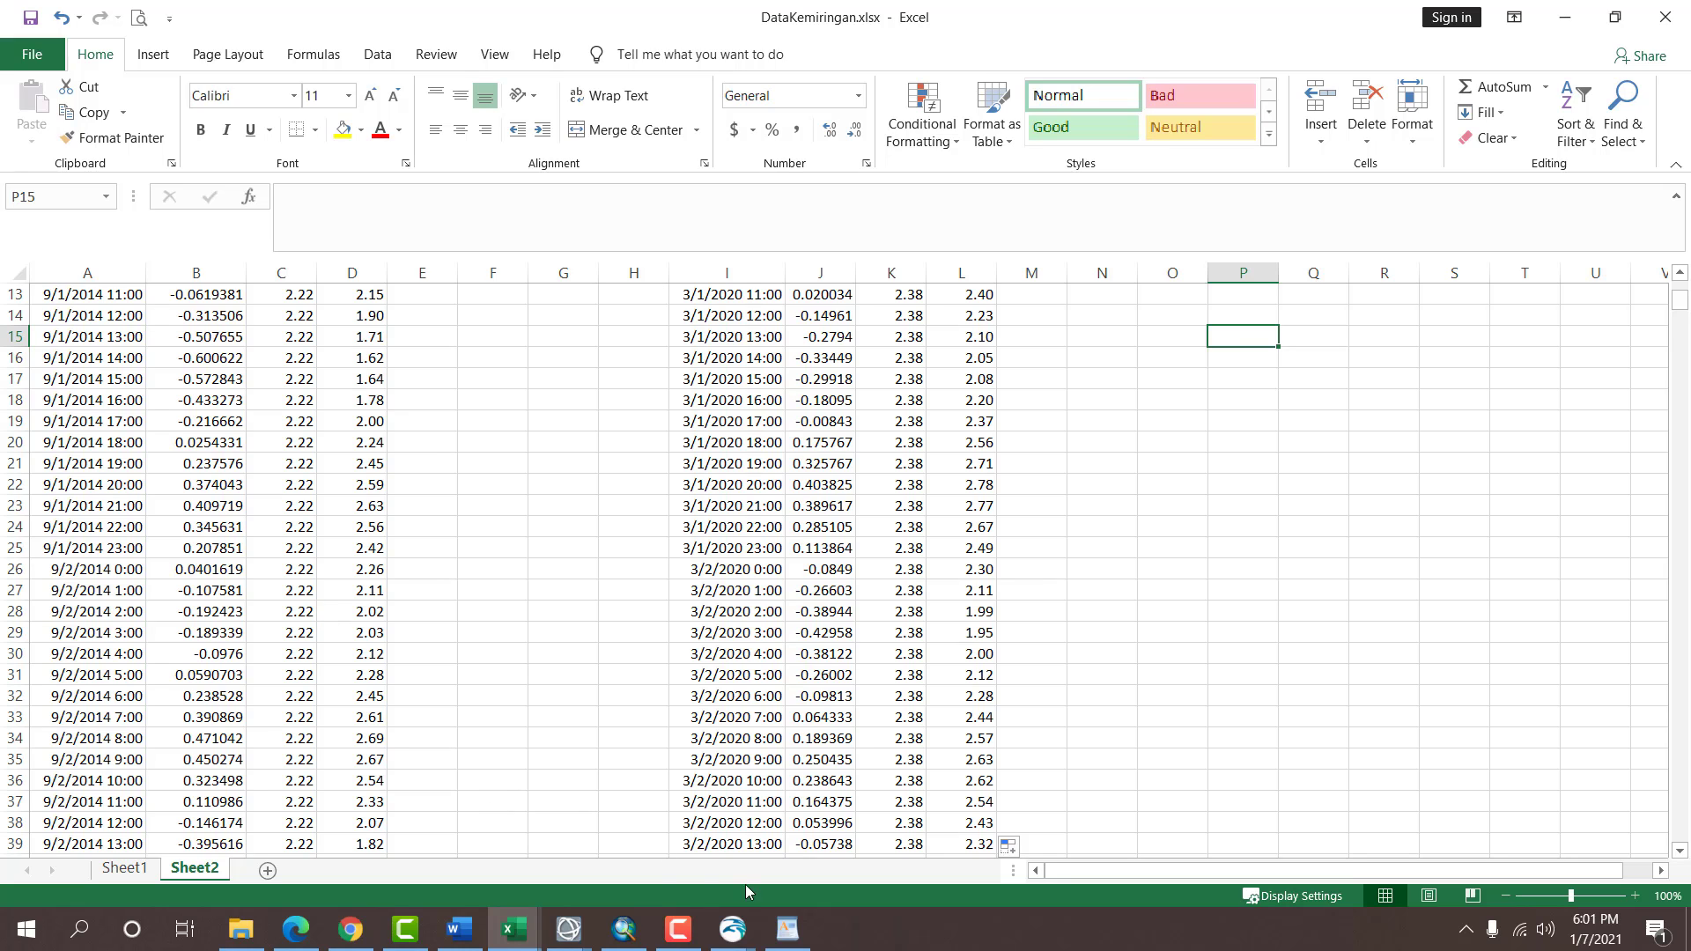
pyautogui.click(787, 928)
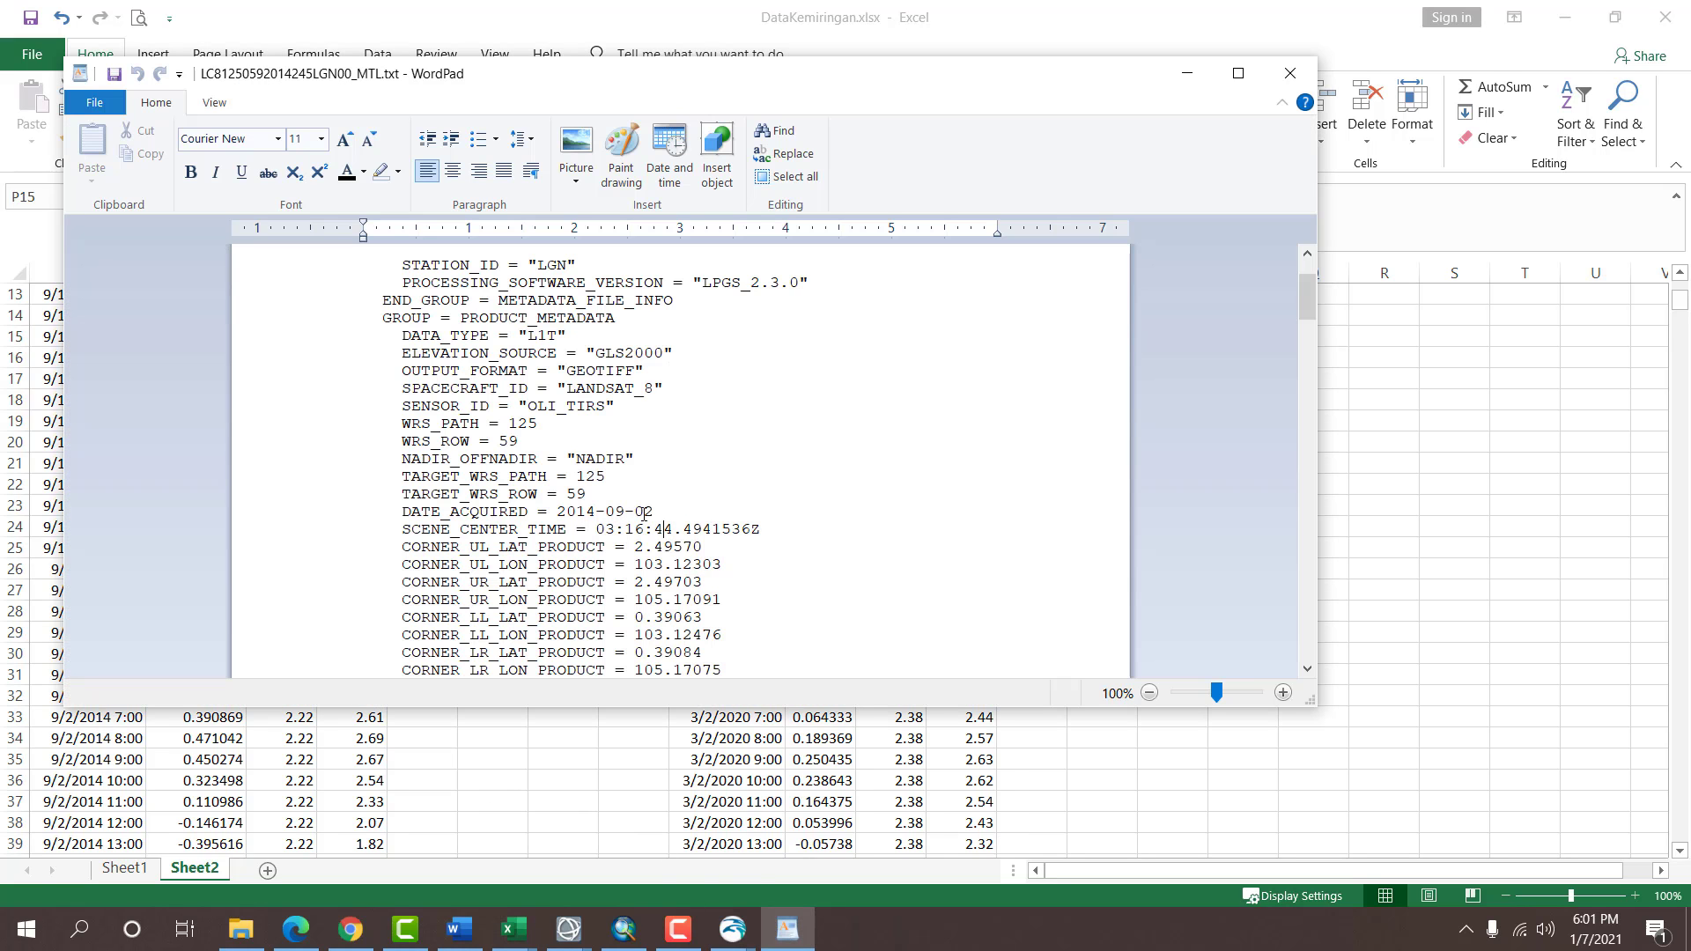
pyautogui.moveTo(640, 512); pyautogui.dragTo(663, 511)
# Return to DataKemiringan.xlsx in Excel and make the 9/2/2014 10:00 row bold across A36:D36.
pyautogui.hotkey('alt', 'Tab')
pyautogui.scroll(-4, 274, 579)
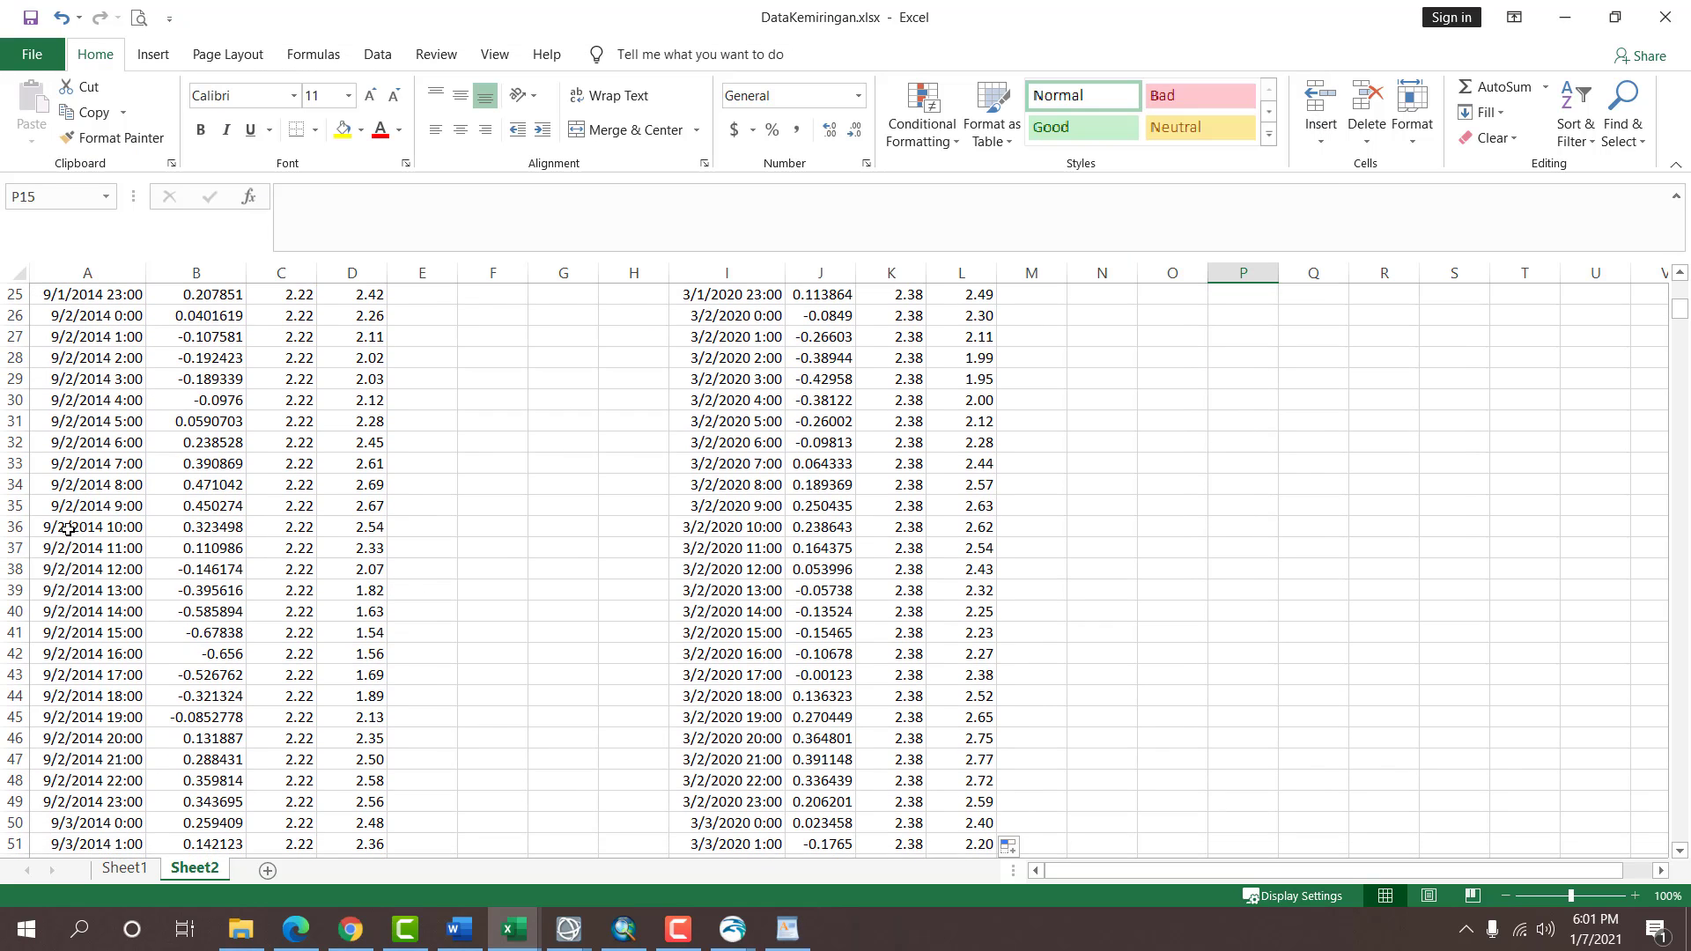
pyautogui.click(68, 528)
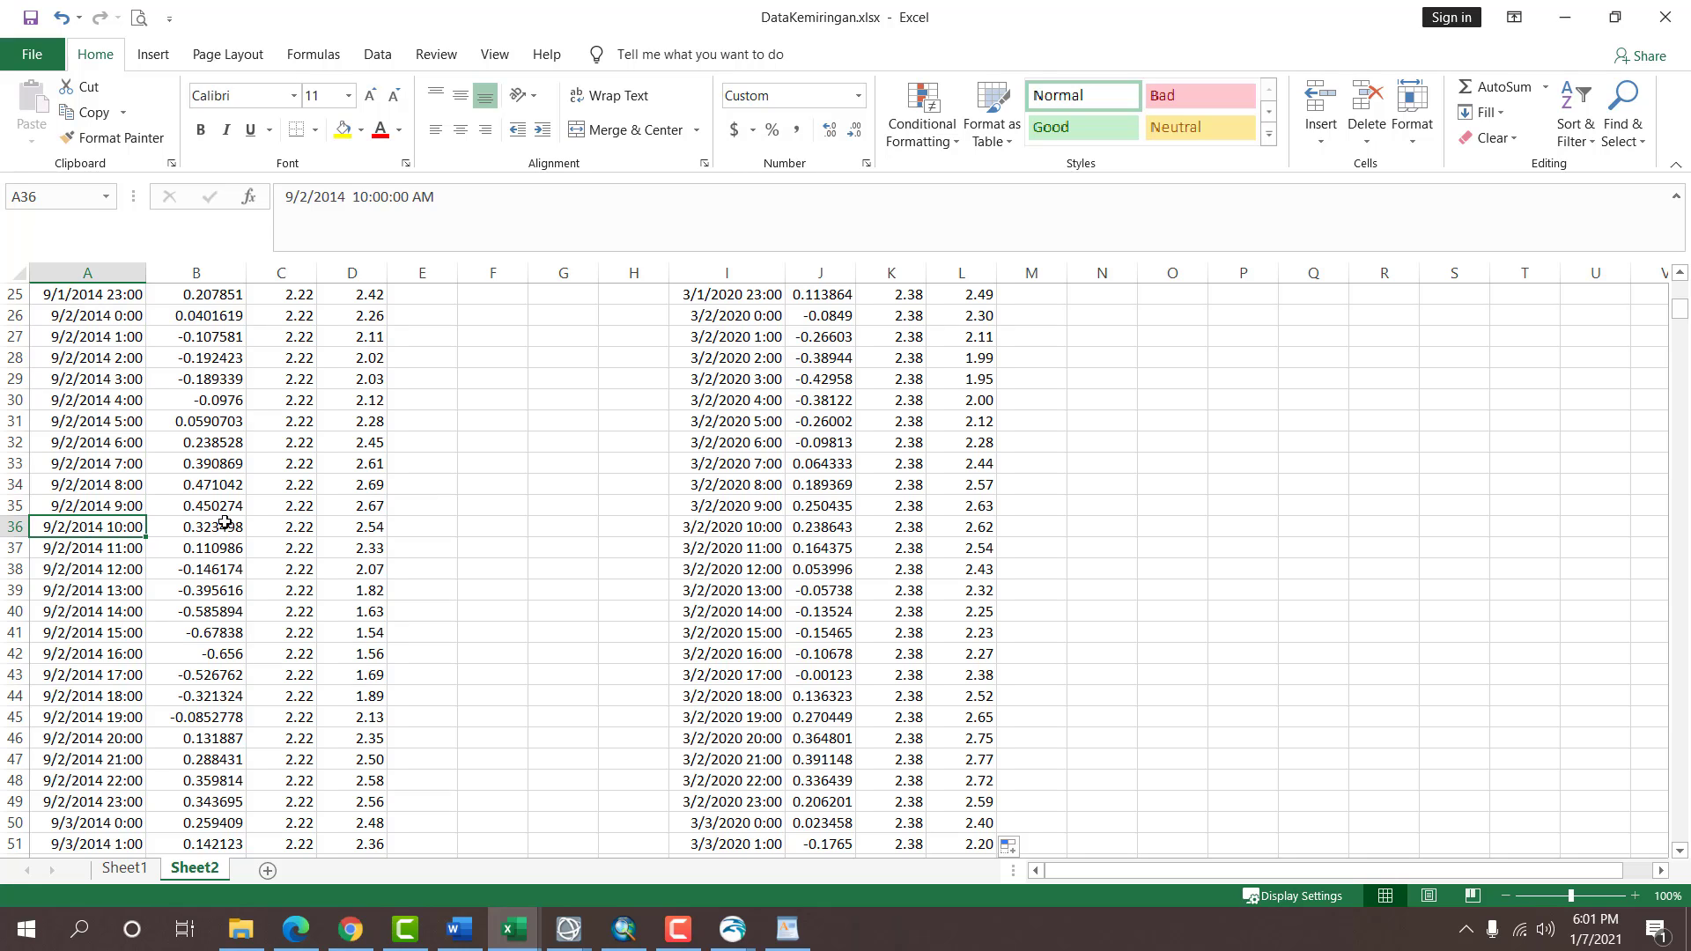
pyautogui.keyDown('shift'); pyautogui.click(350, 527); pyautogui.keyUp('shift')
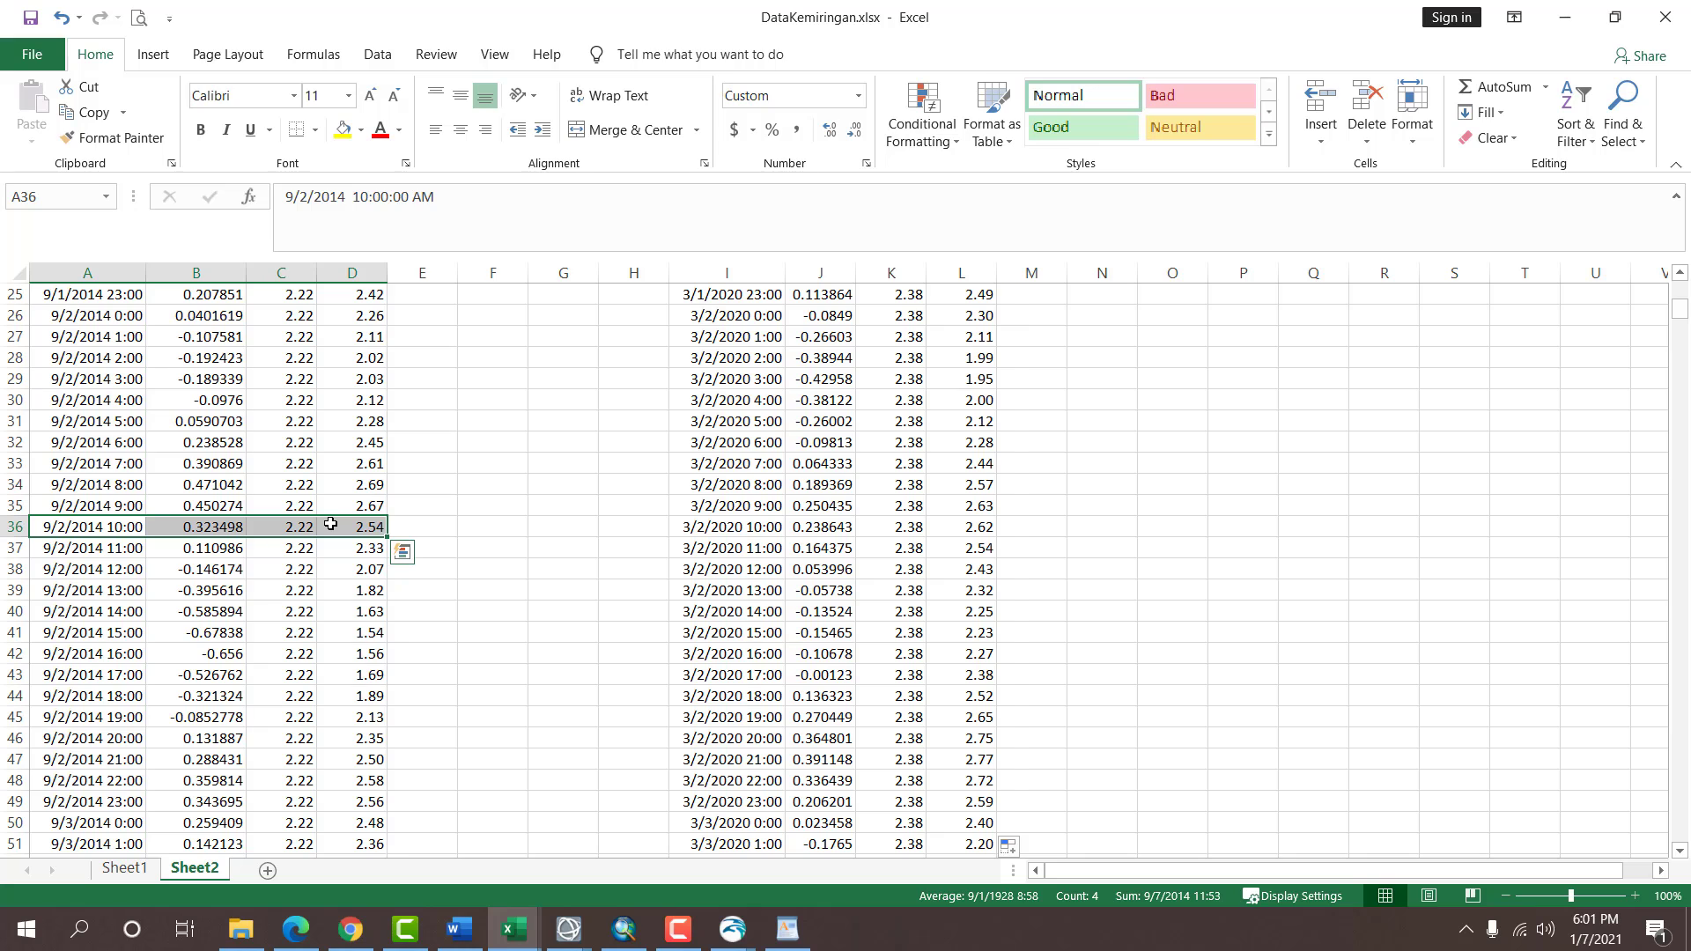
pyautogui.hotkey('ctrl', 'b')
pyautogui.click(403, 551)
# Enter the label "akuisisi" in E36 beside the bold 9/2/2014 10:00 row.
pyautogui.click(426, 525)
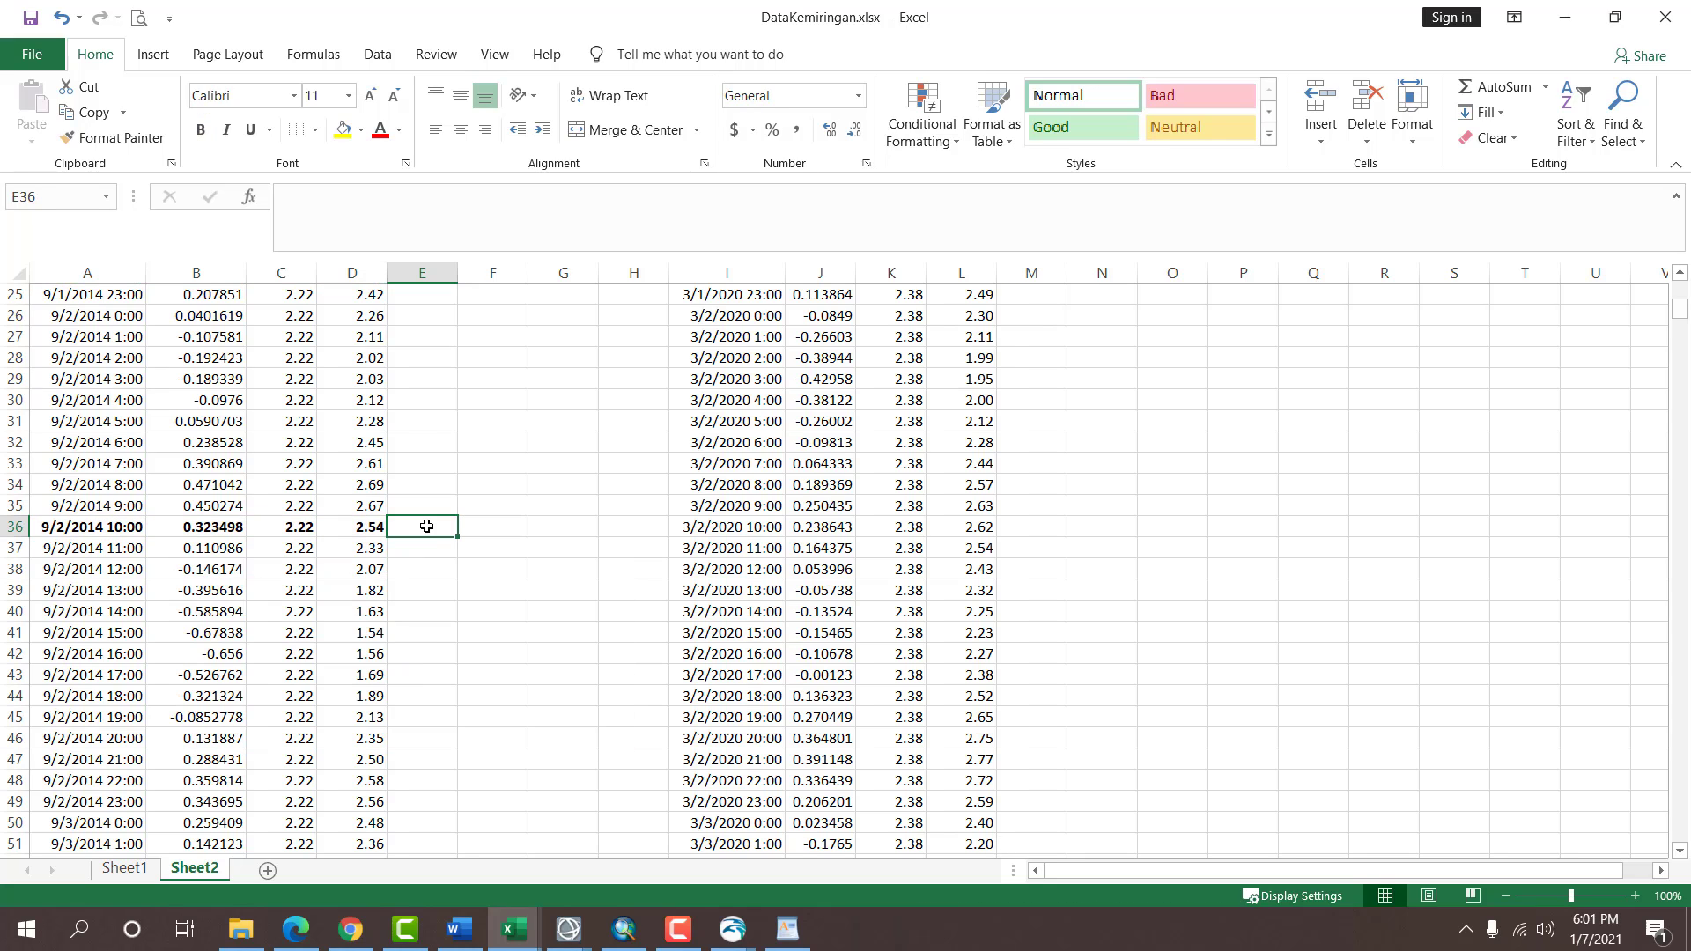
pyautogui.write('akuisisi')
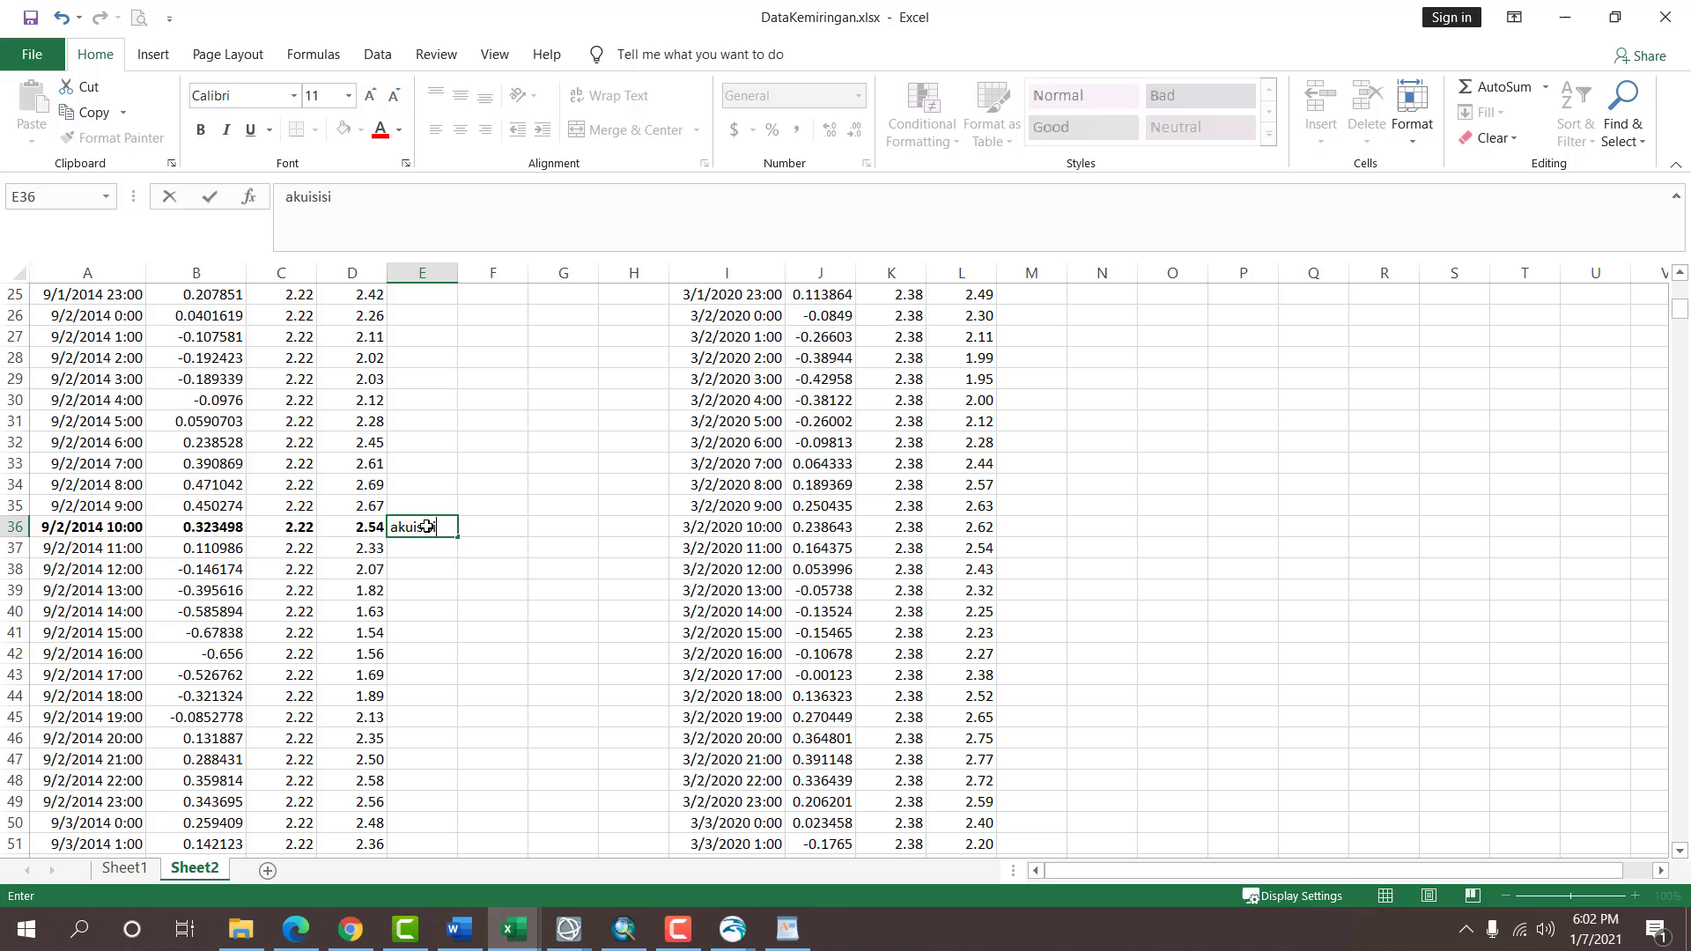
pyautogui.press('Tab')
pyautogui.click(358, 528)
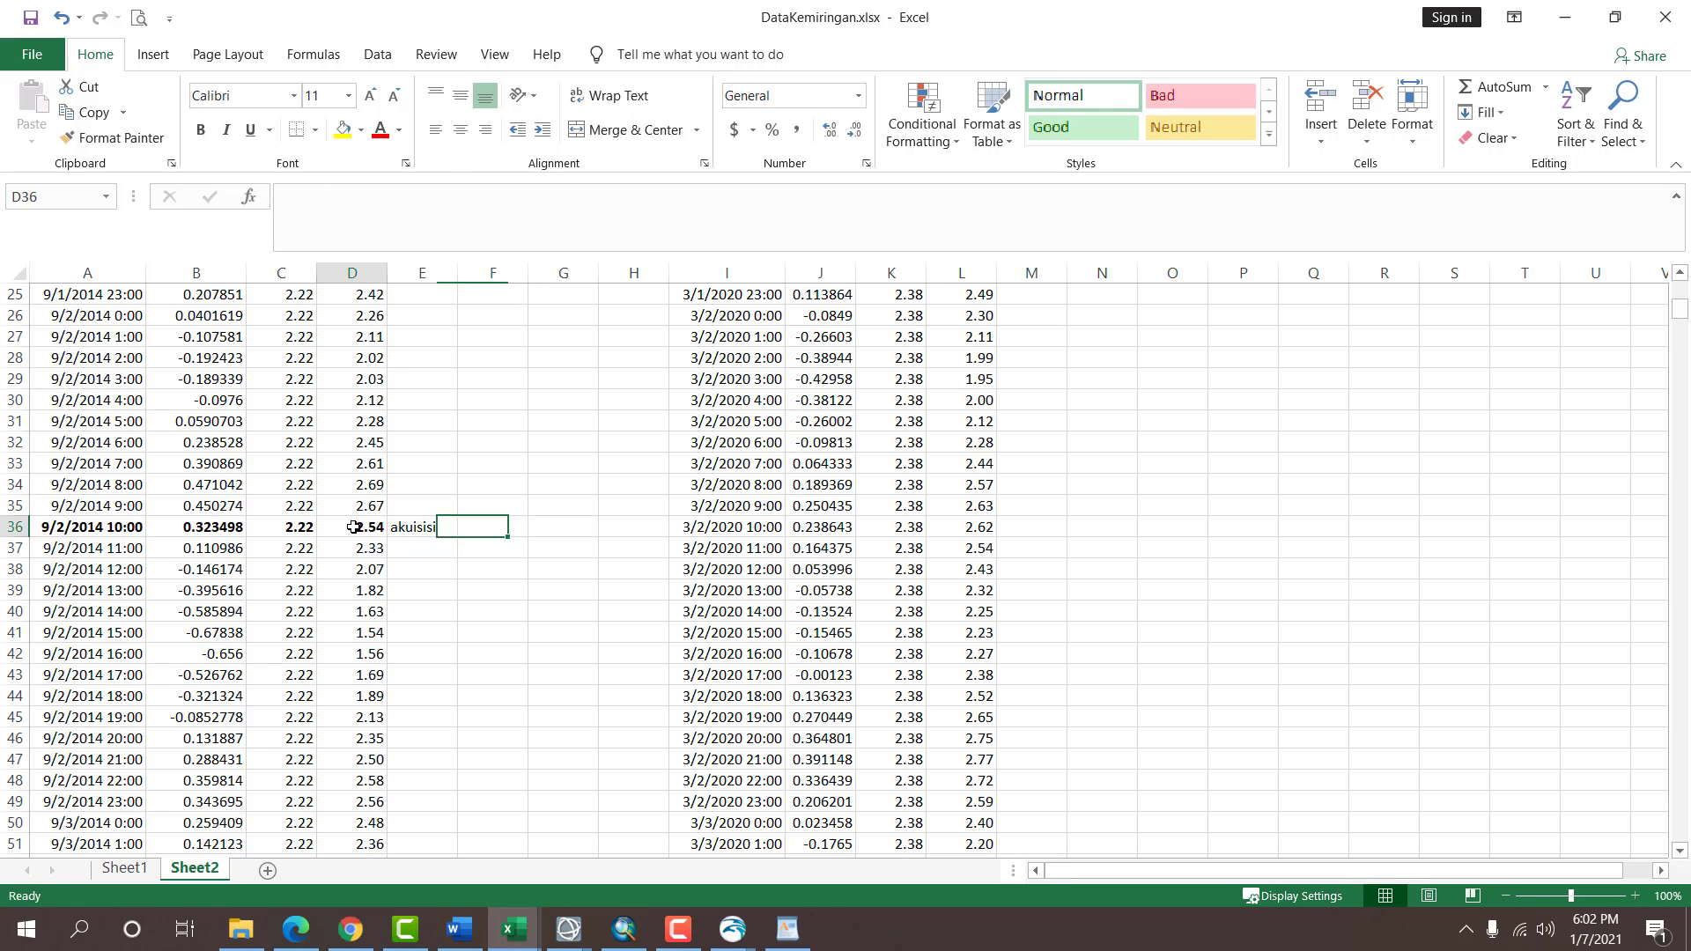
pyautogui.press('Left')
pyautogui.press('Right')
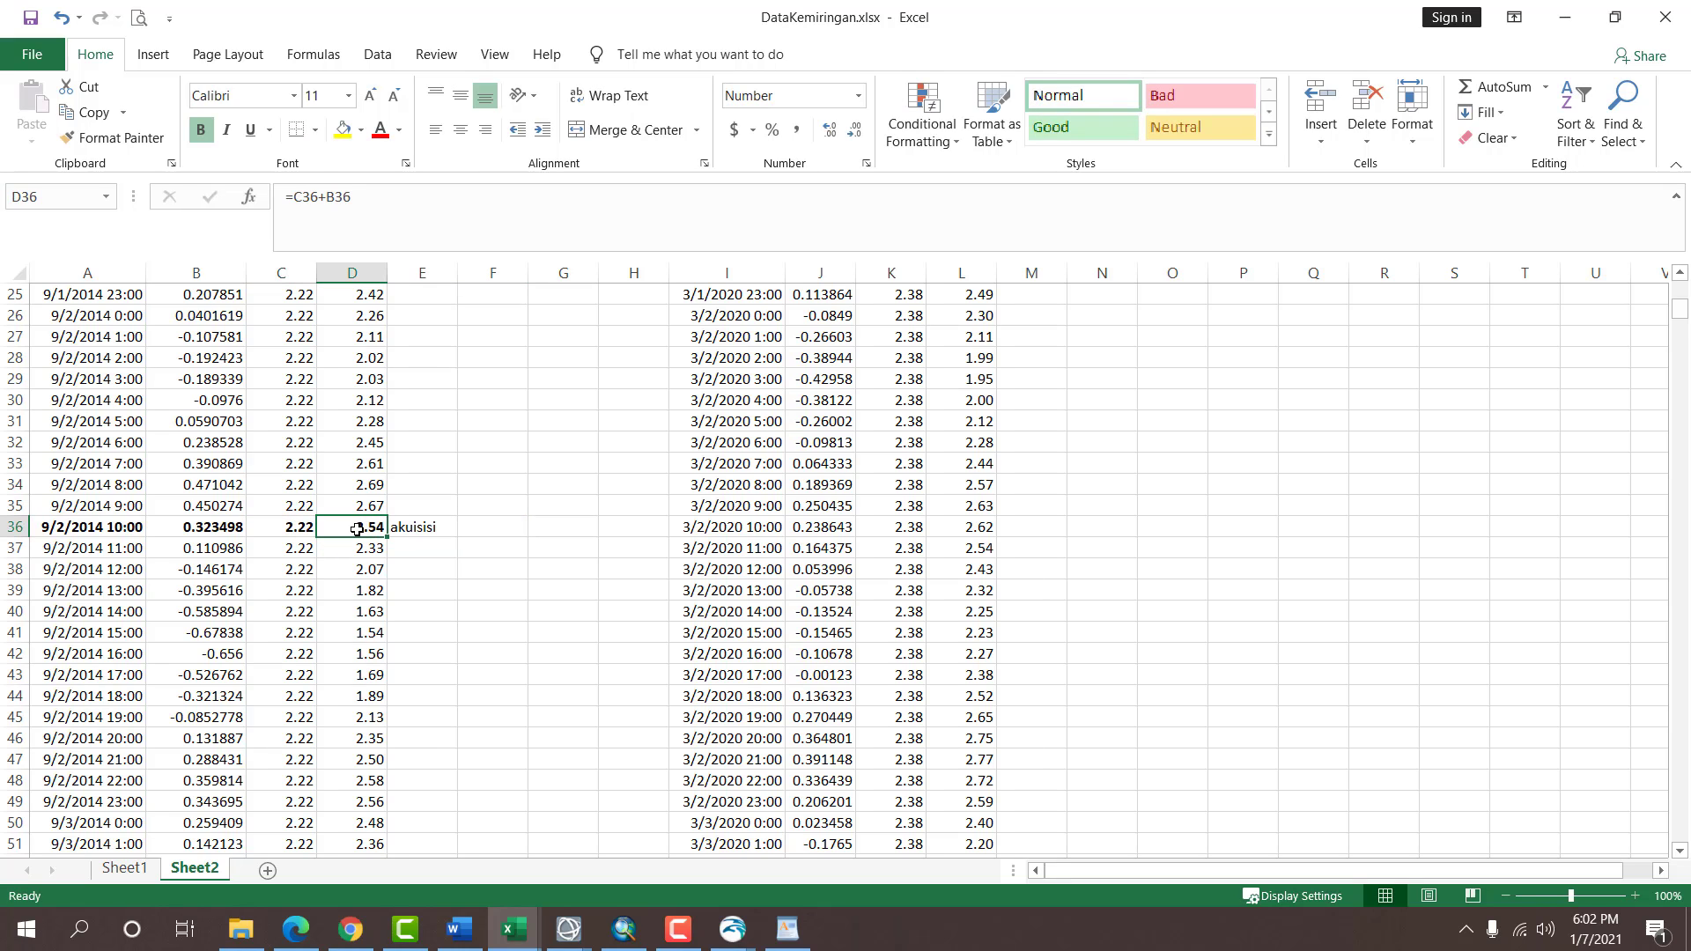
pyautogui.click(301, 530)
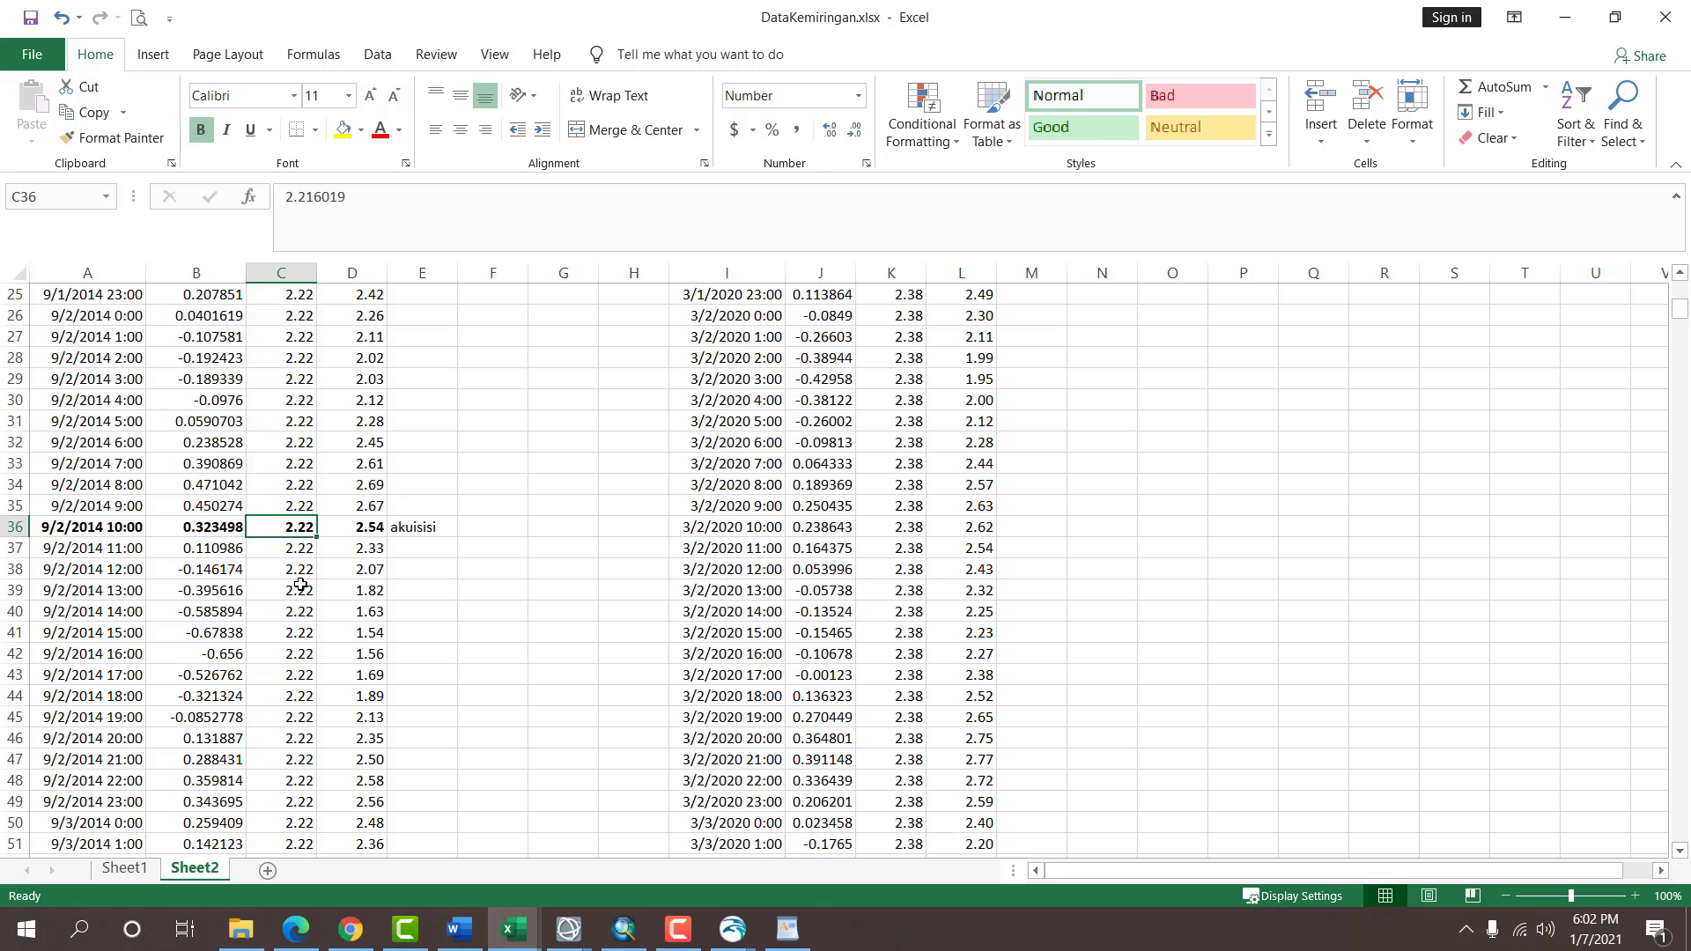
# Extend the label in E36 to "akuisisi saat pasang" and widen column E to fit the text.
pyautogui.click(444, 529)
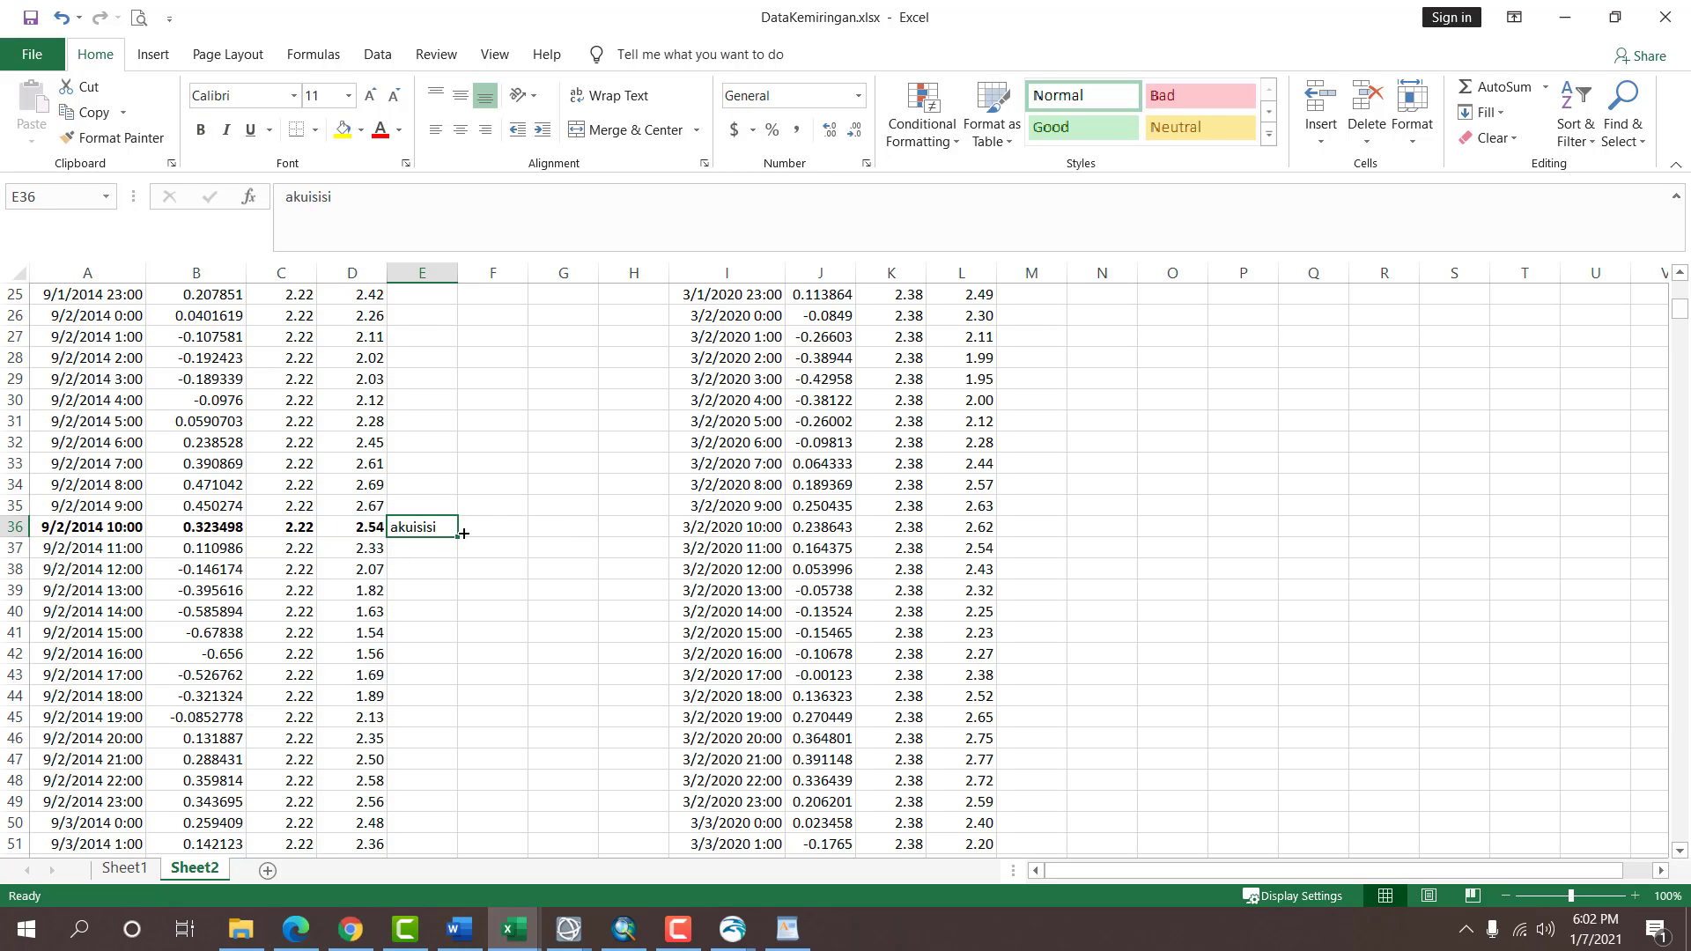
pyautogui.press('F2')
pyautogui.write('saat')
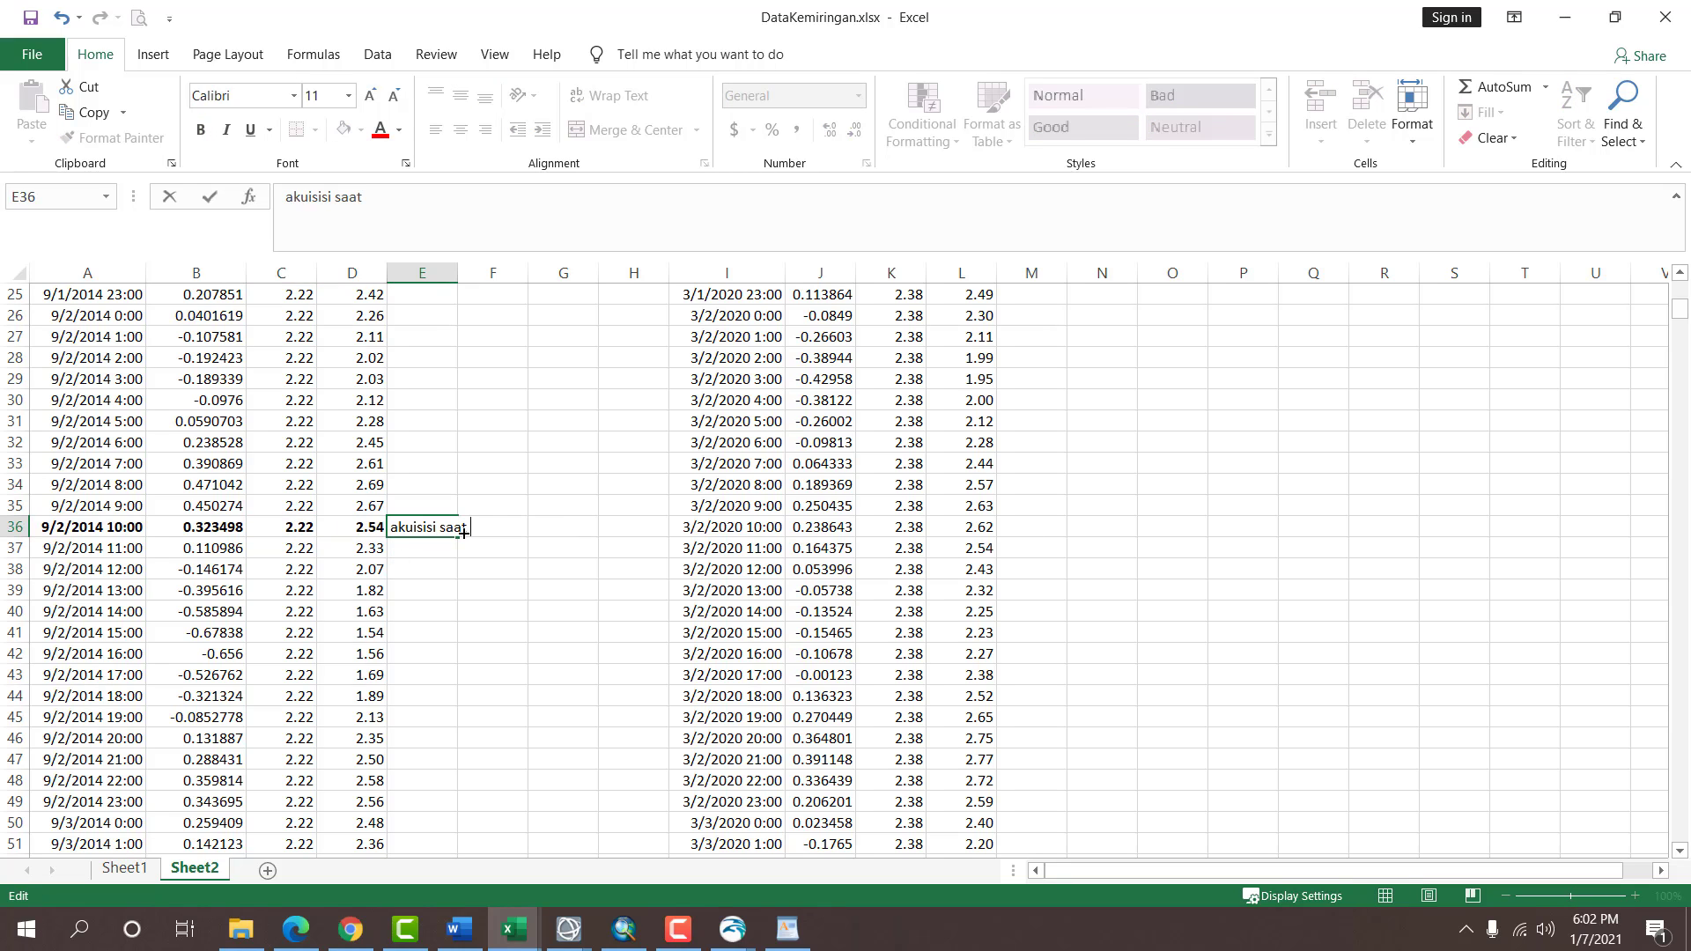
pyautogui.write(' pasang')
pyautogui.press('Tab')
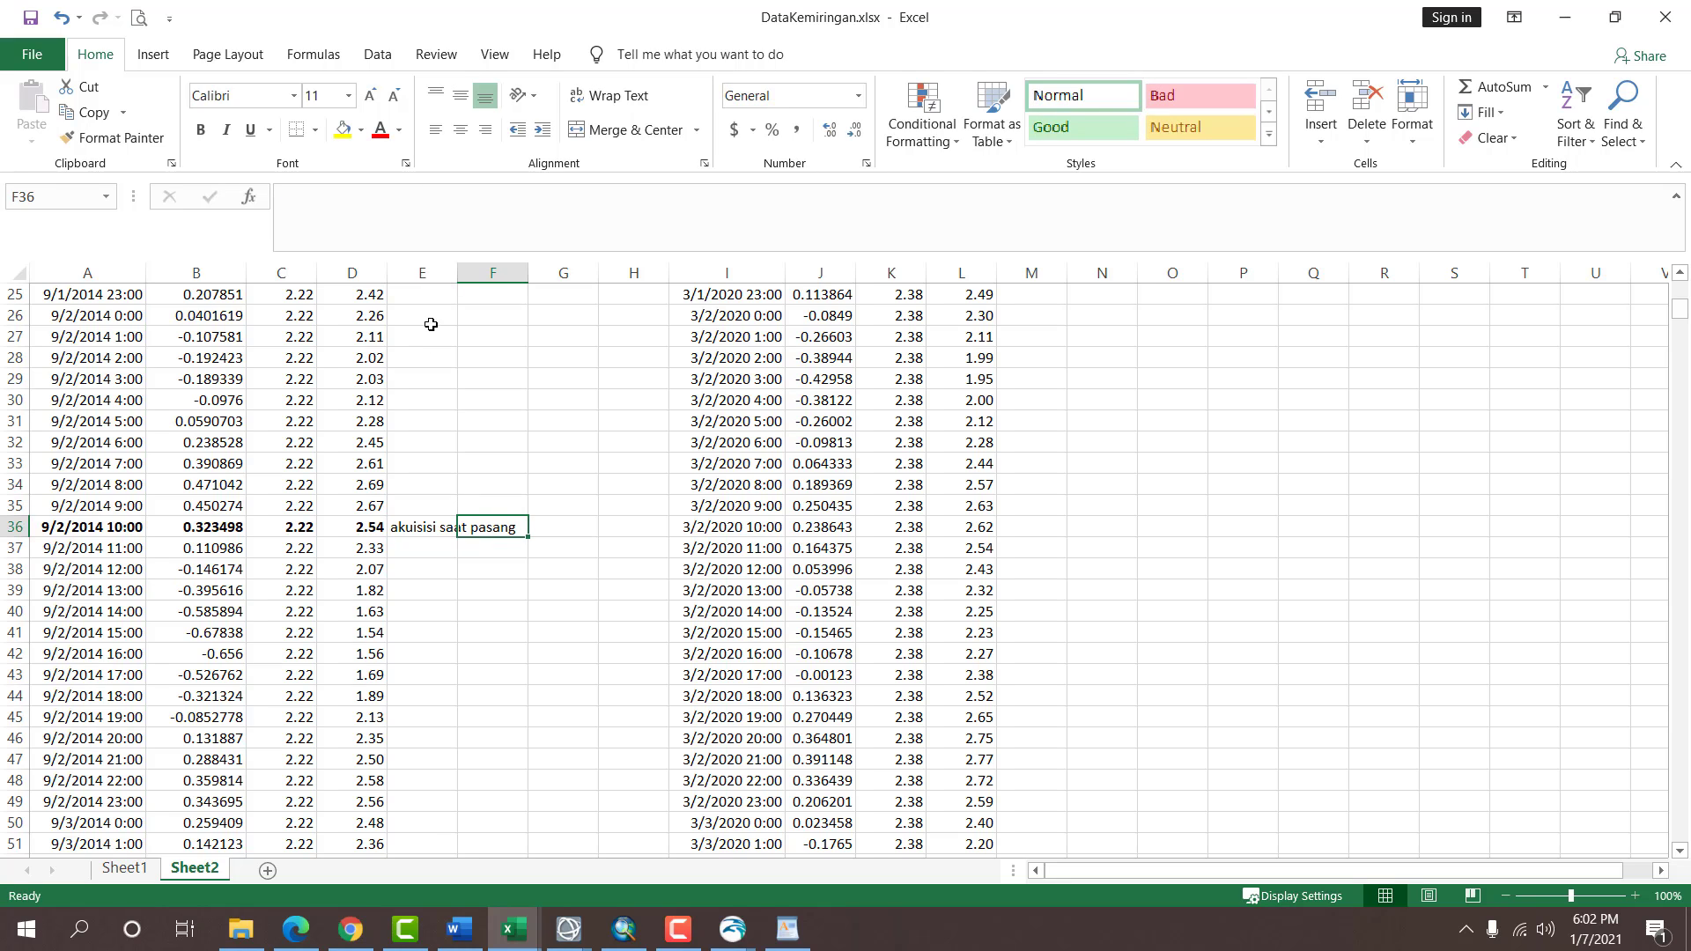
pyautogui.doubleClick(457, 274)
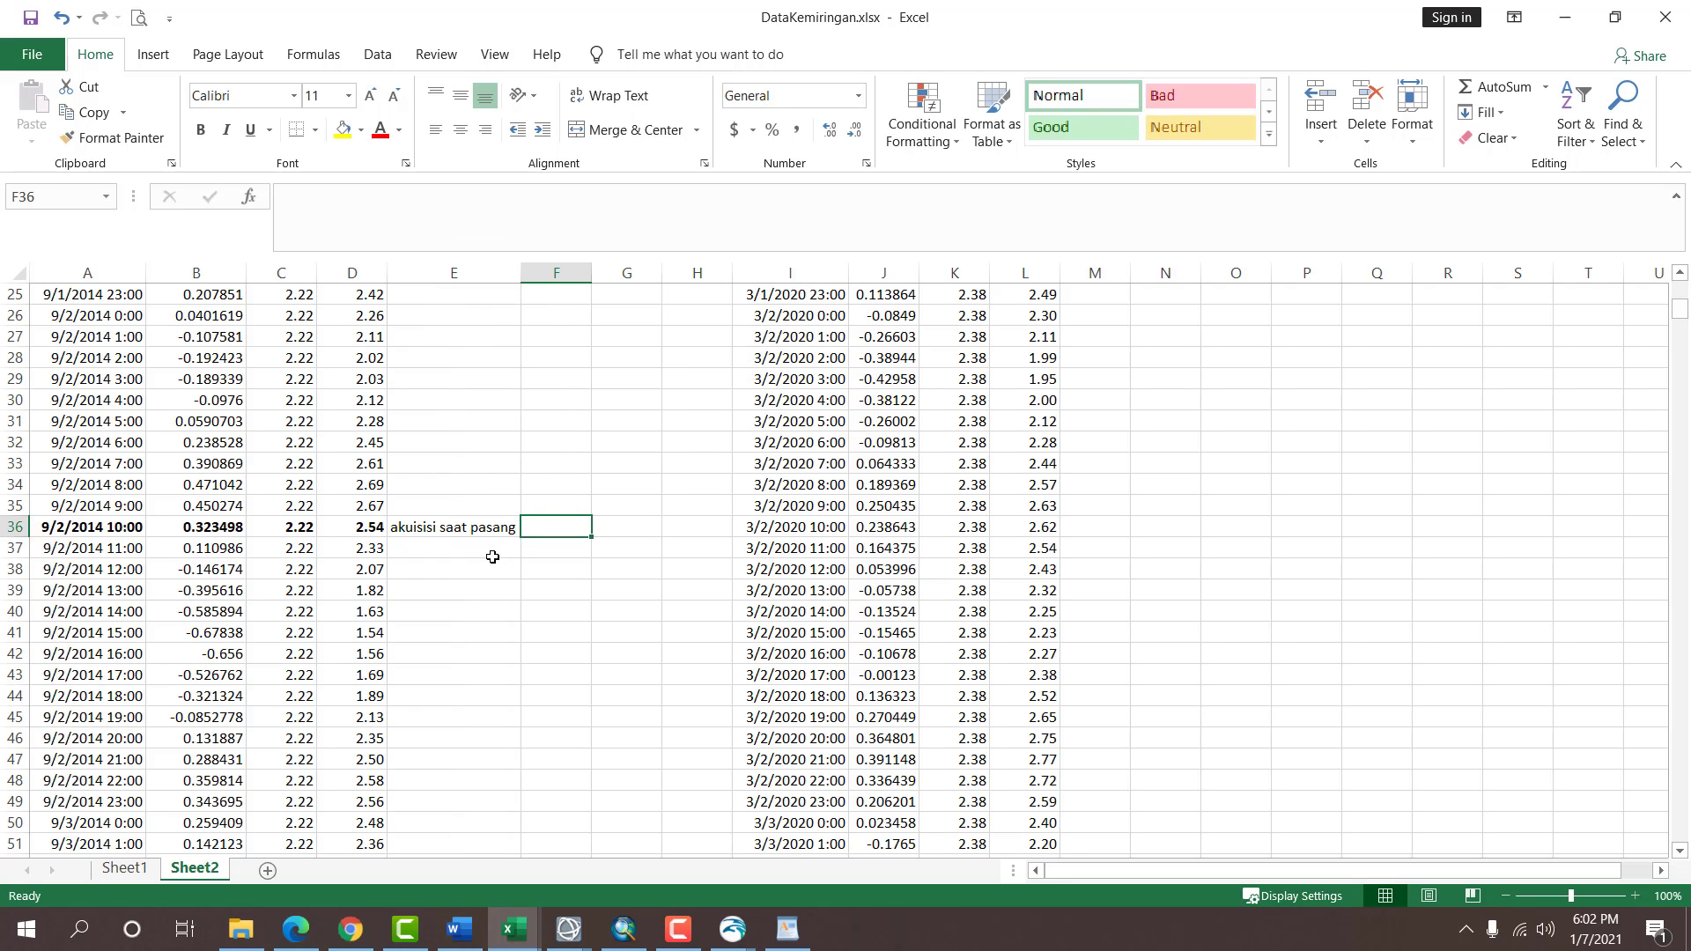
# Make the label "akuisisi saat pasang" in E36 red and bold.
pyautogui.click(481, 525)
pyautogui.click(381, 130)
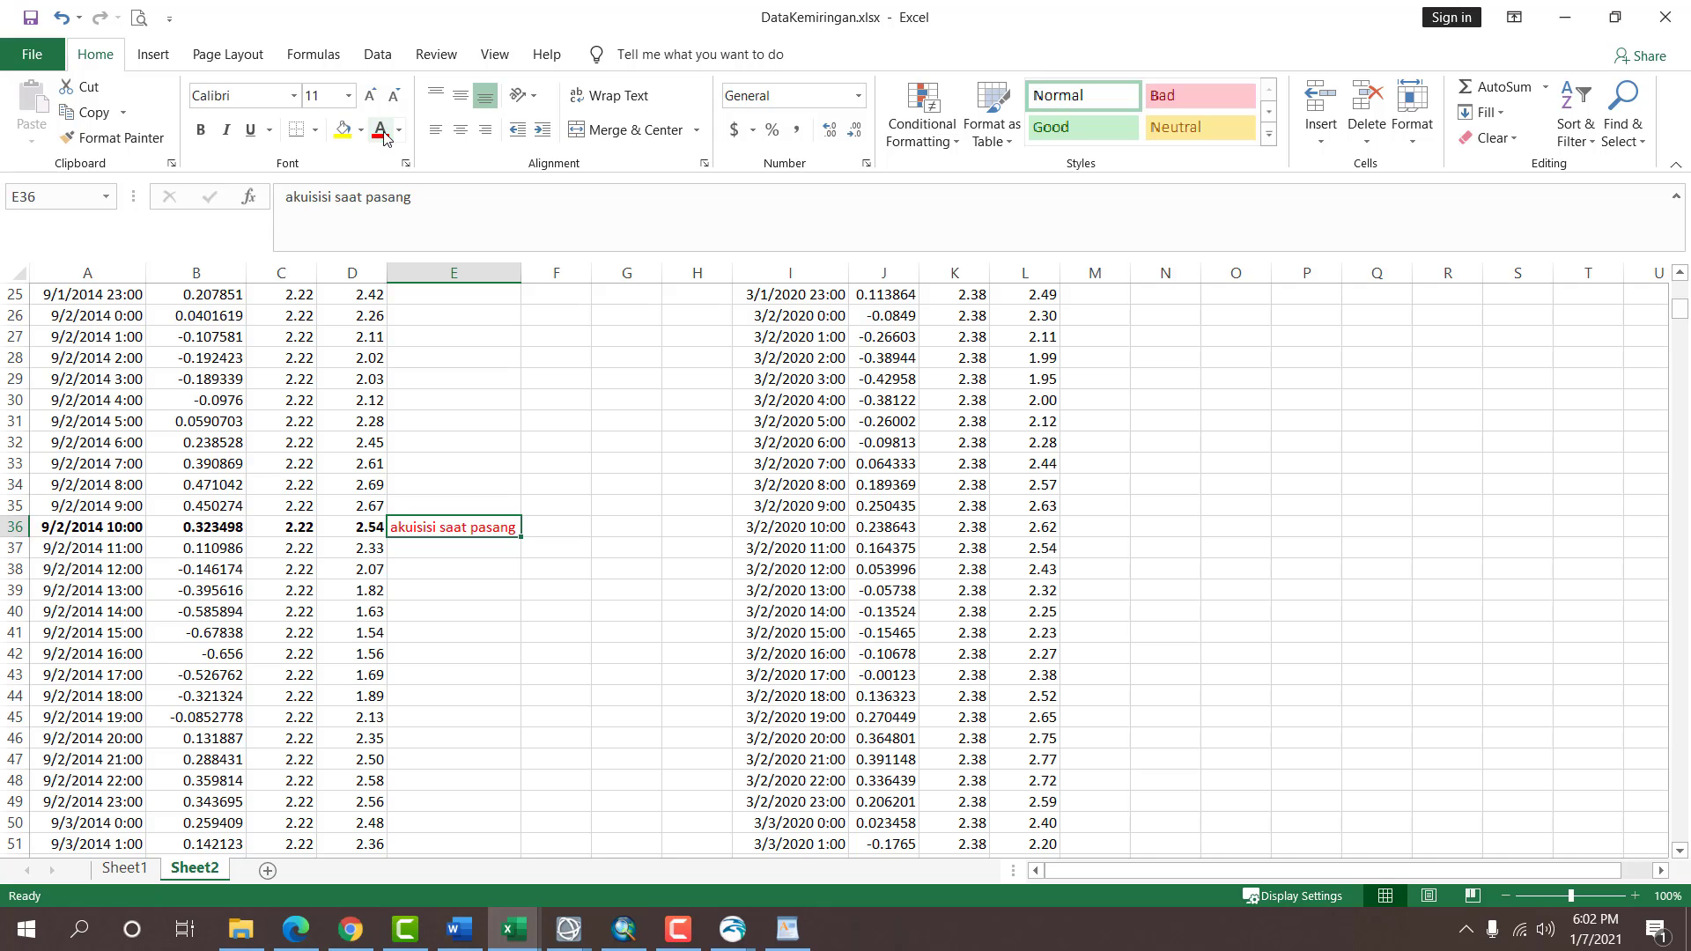
pyautogui.hotkey('ctrl', 'b')
pyautogui.click(649, 467)
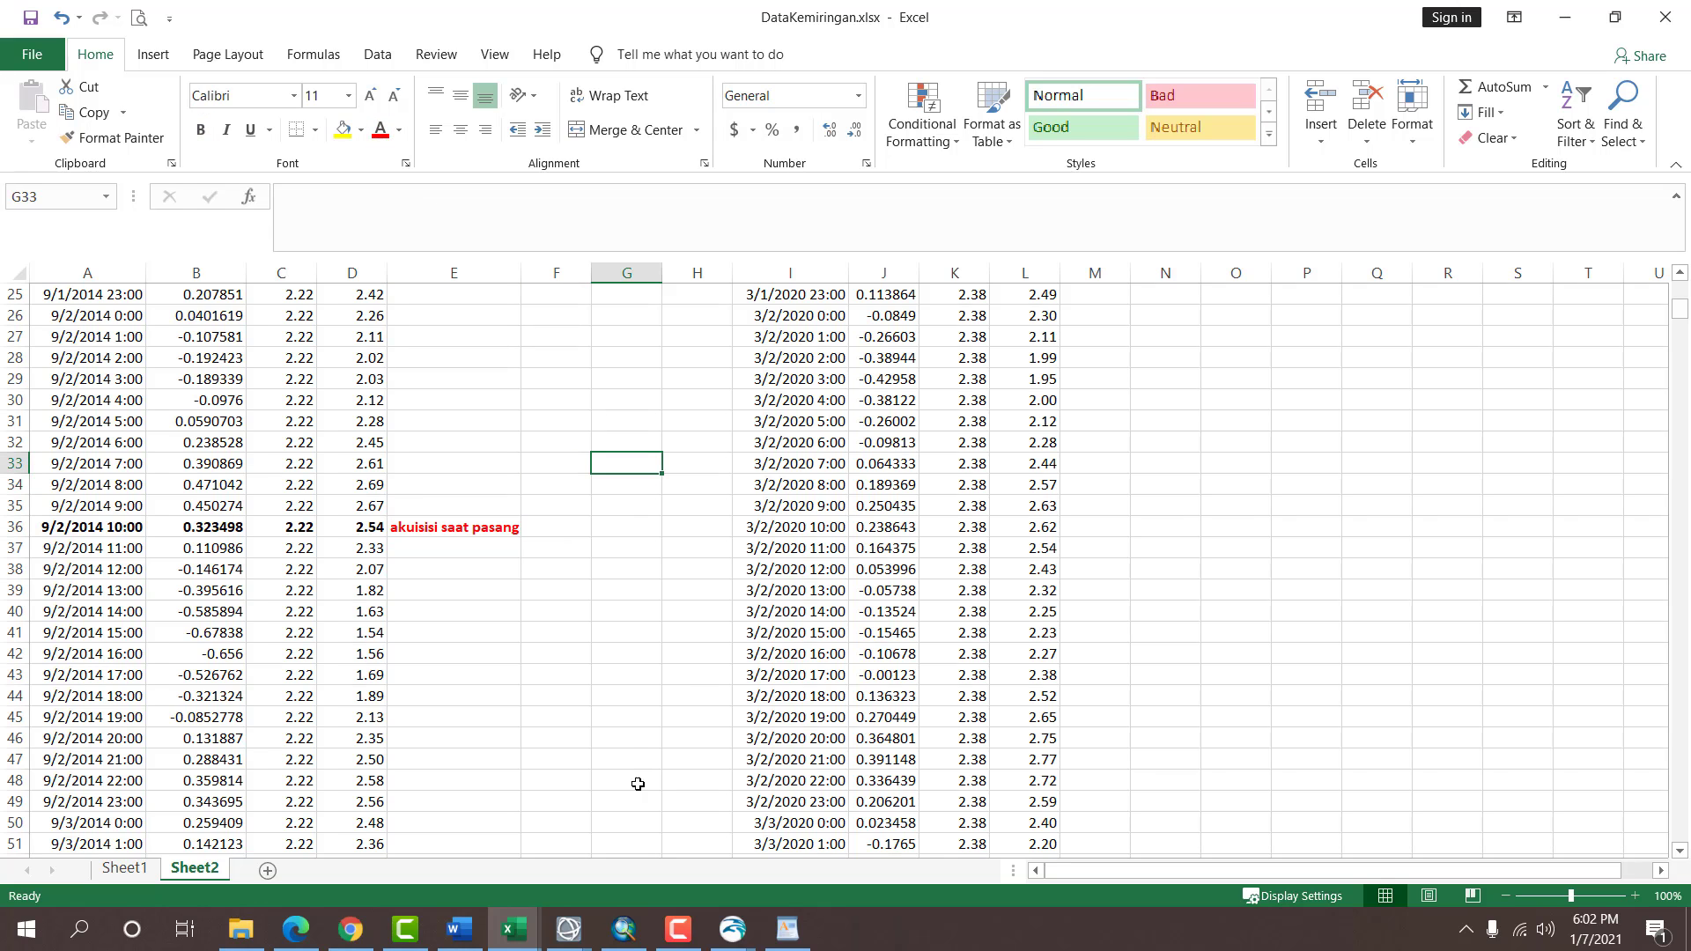
# Close the 2014 metadata, open LC08_L1TP_125059_20200310_20200314_01_T1_MTL.txt in WordPad from its scene folder in File Explorer, and locate DATE_ACQUIRED and SCENE_CENTER_TIME.
pyautogui.rightClick(790, 926)
pyautogui.click(767, 891)
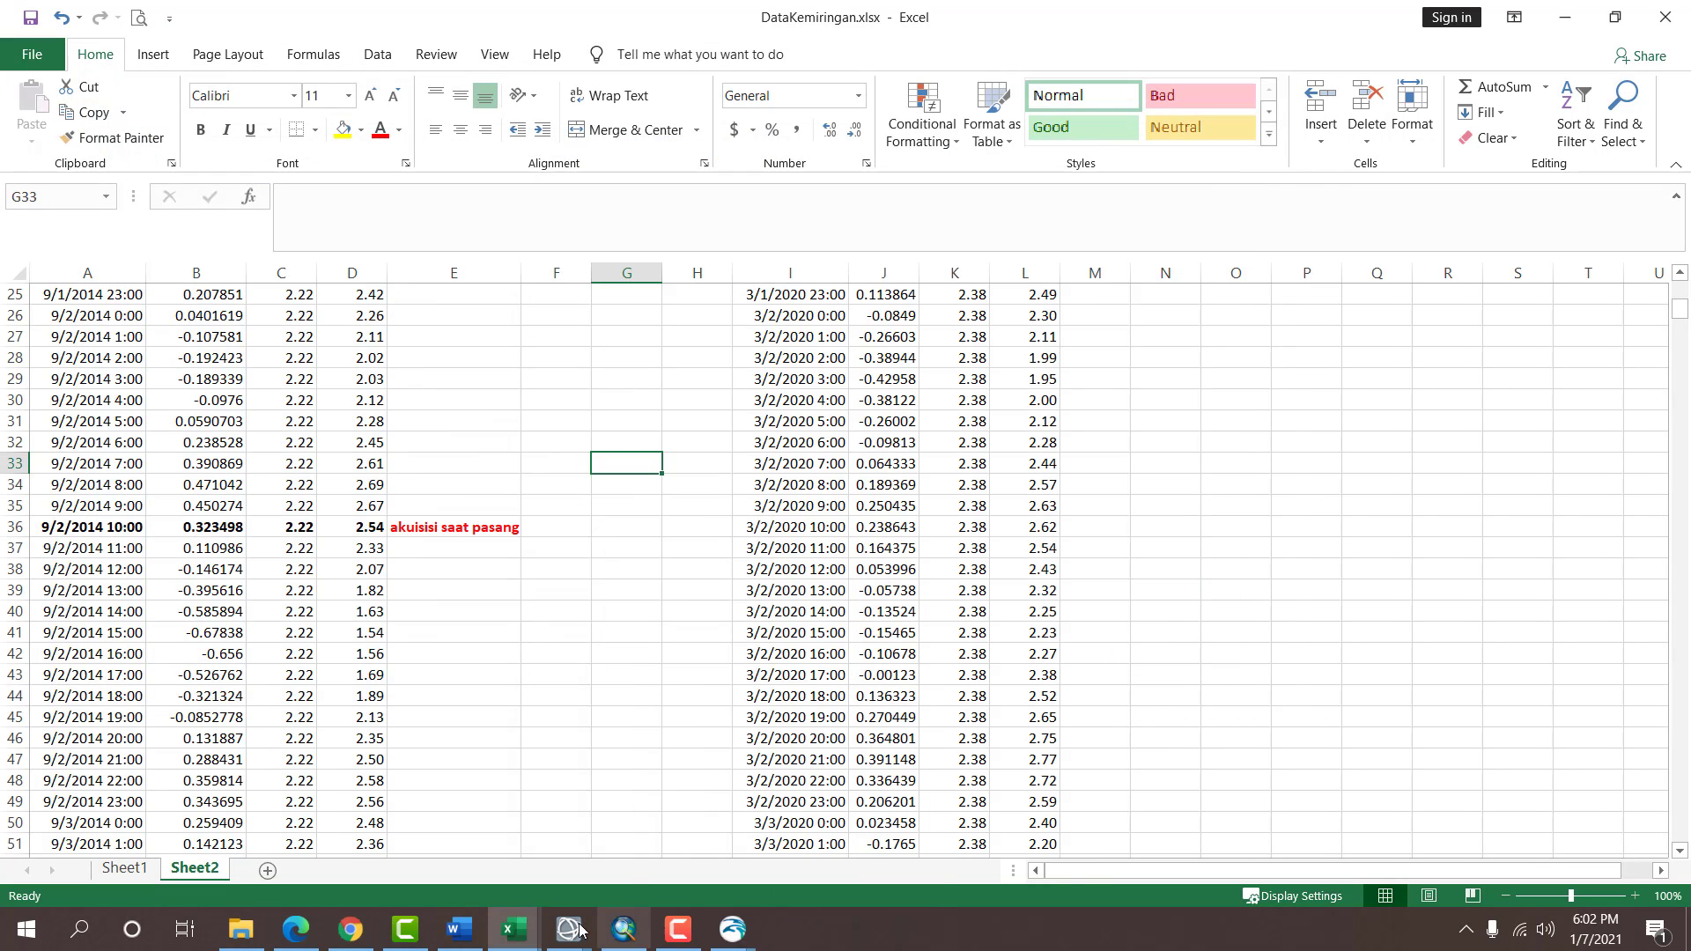
pyautogui.click(241, 929)
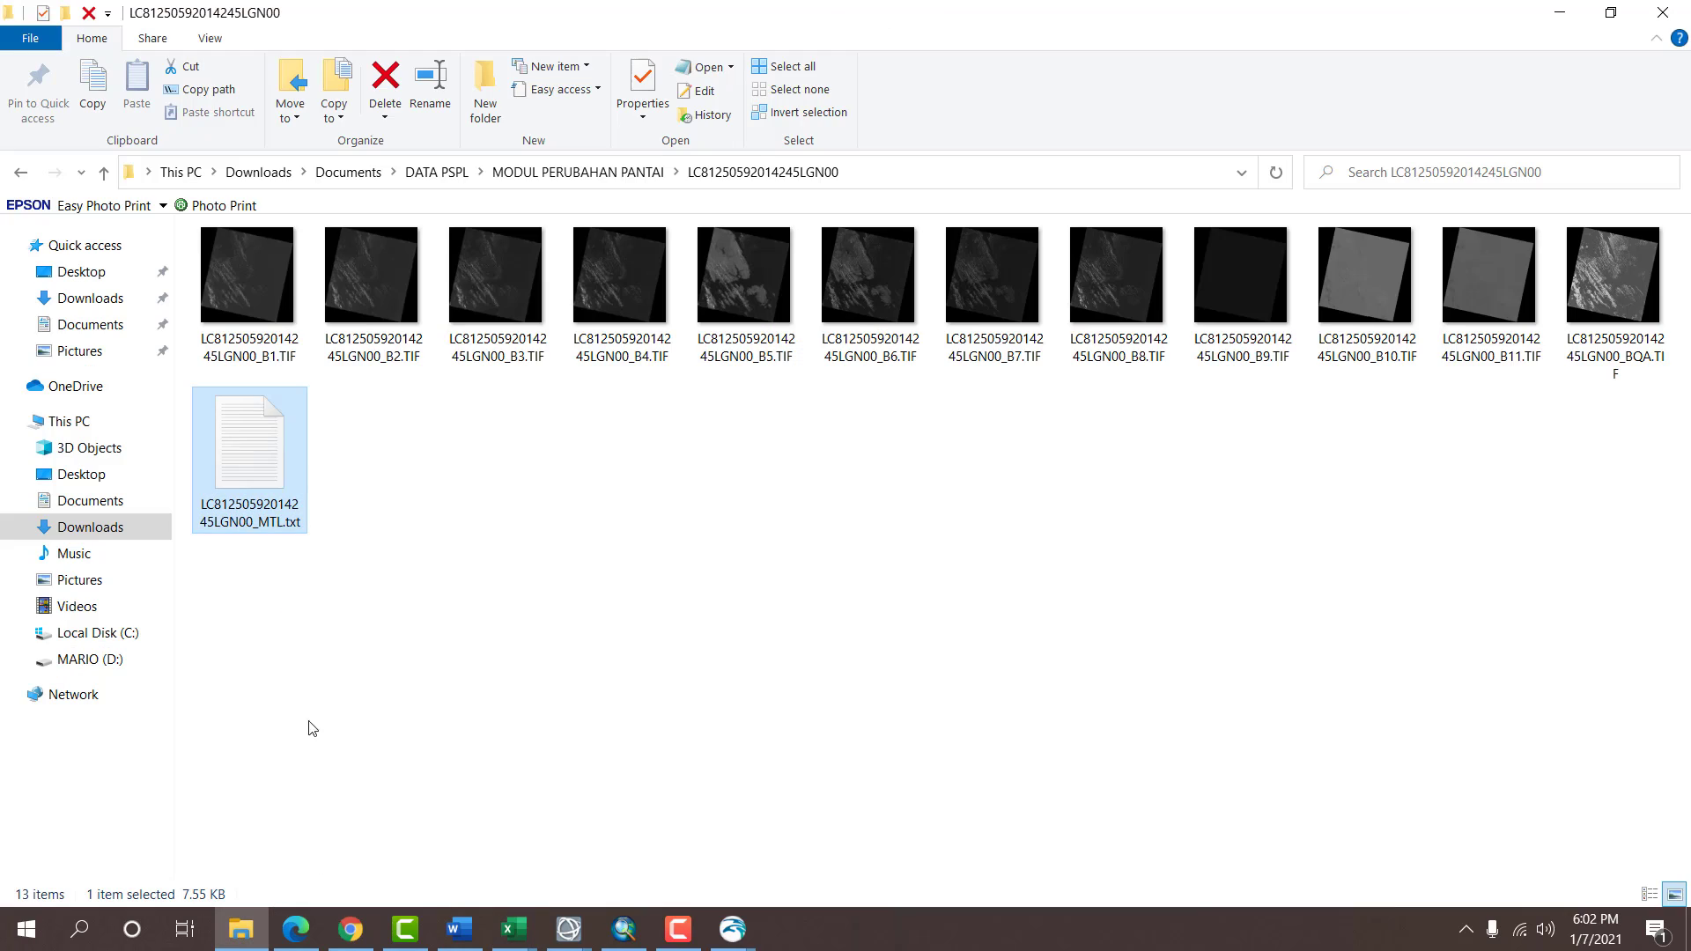
pyautogui.click(578, 174)
pyautogui.doubleClick(326, 269)
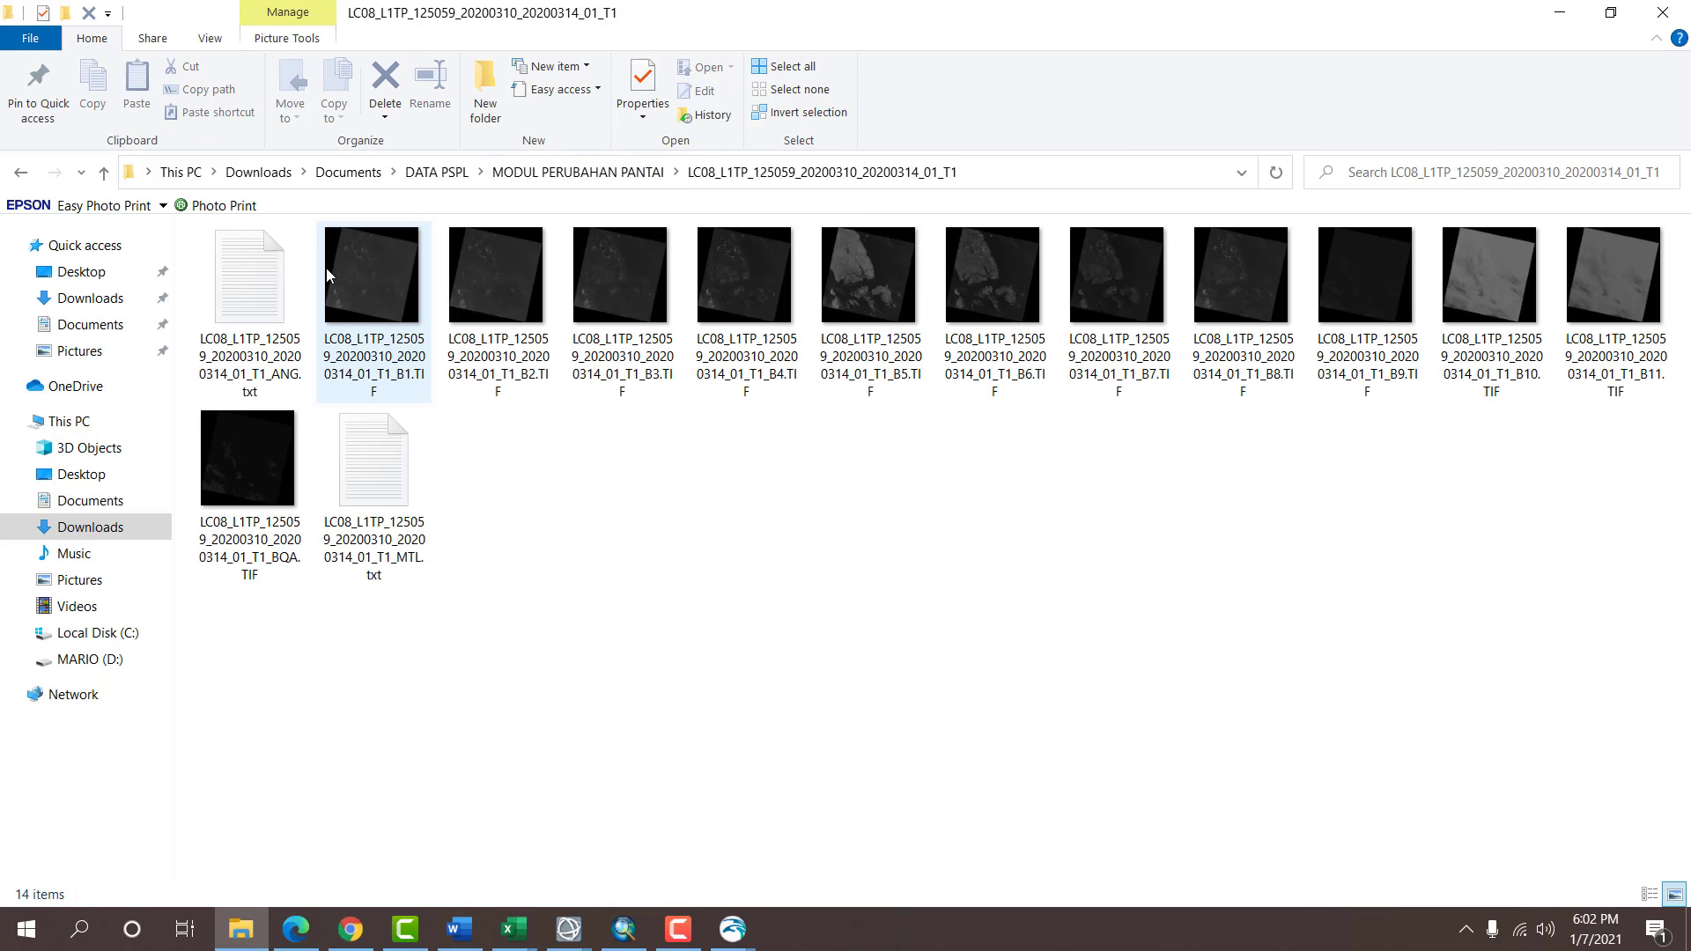
pyautogui.doubleClick(374, 480)
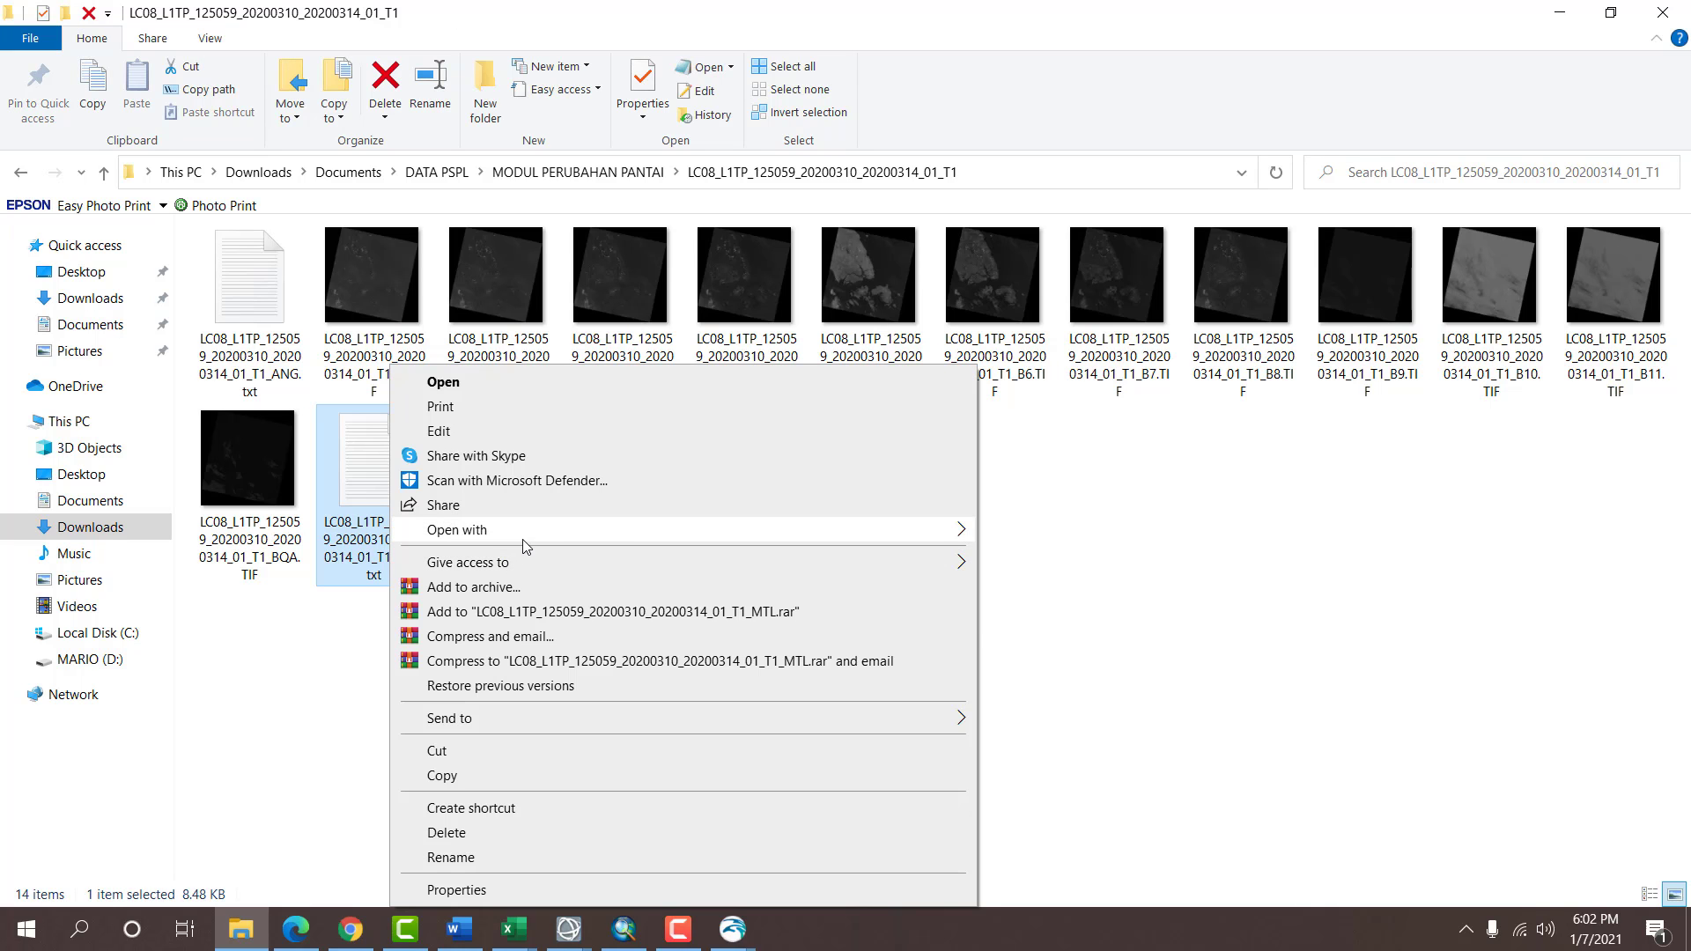
pyautogui.moveTo(524, 546)
pyautogui.click(1026, 555)
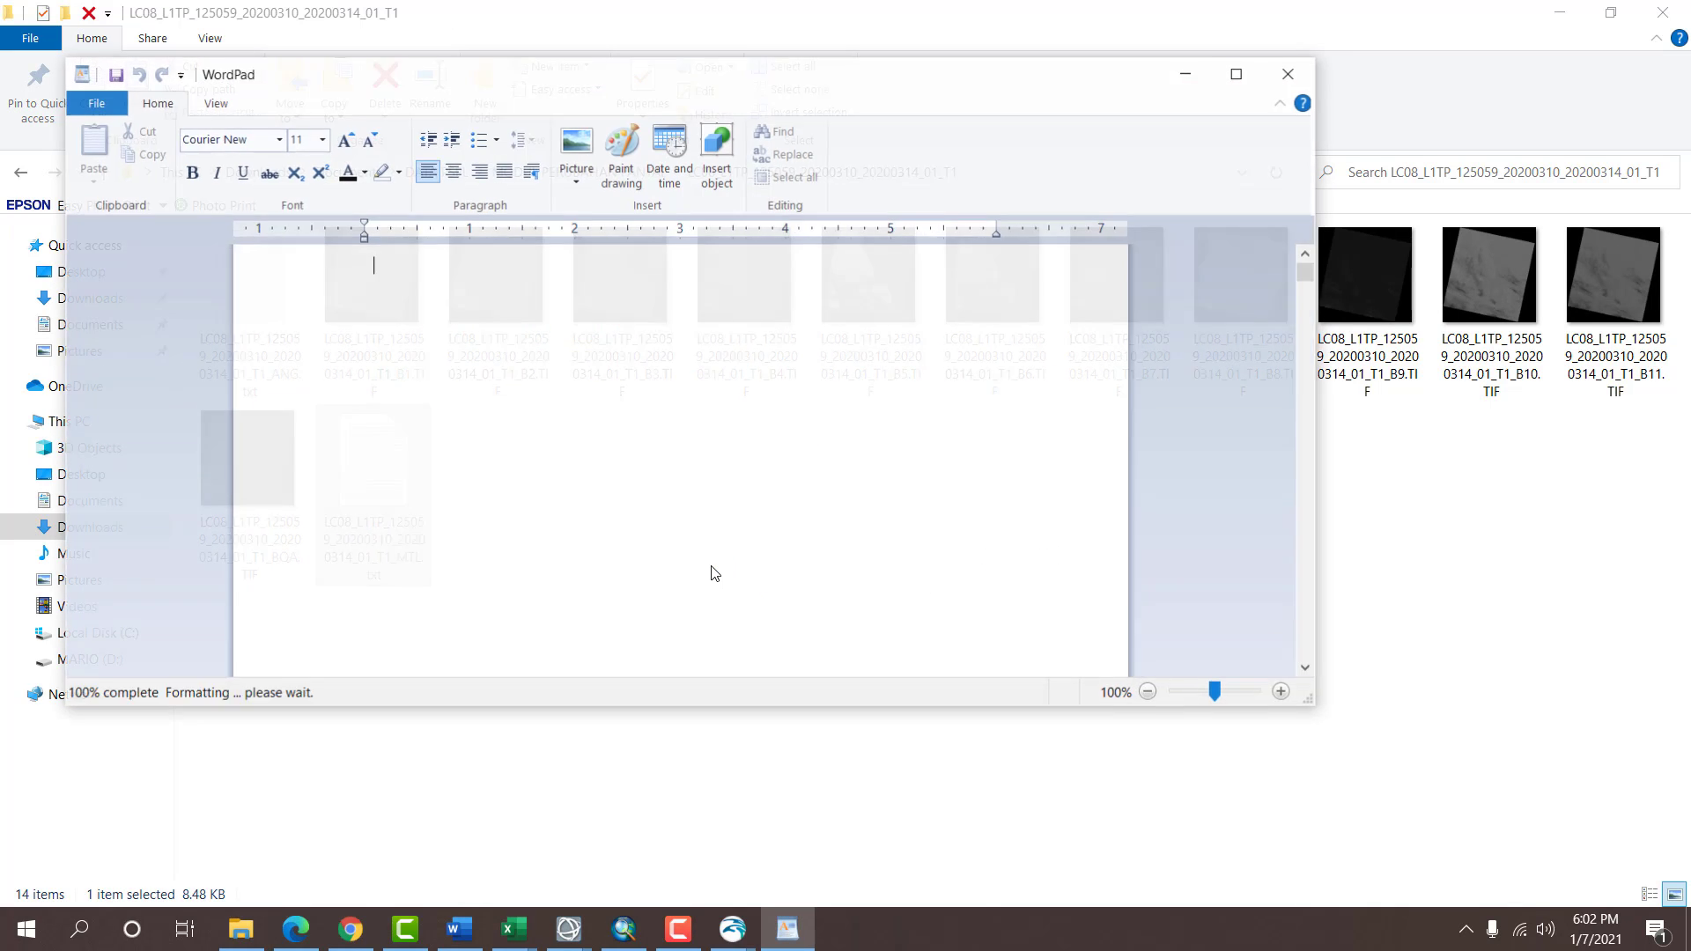
pyautogui.scroll(-4, 718, 555)
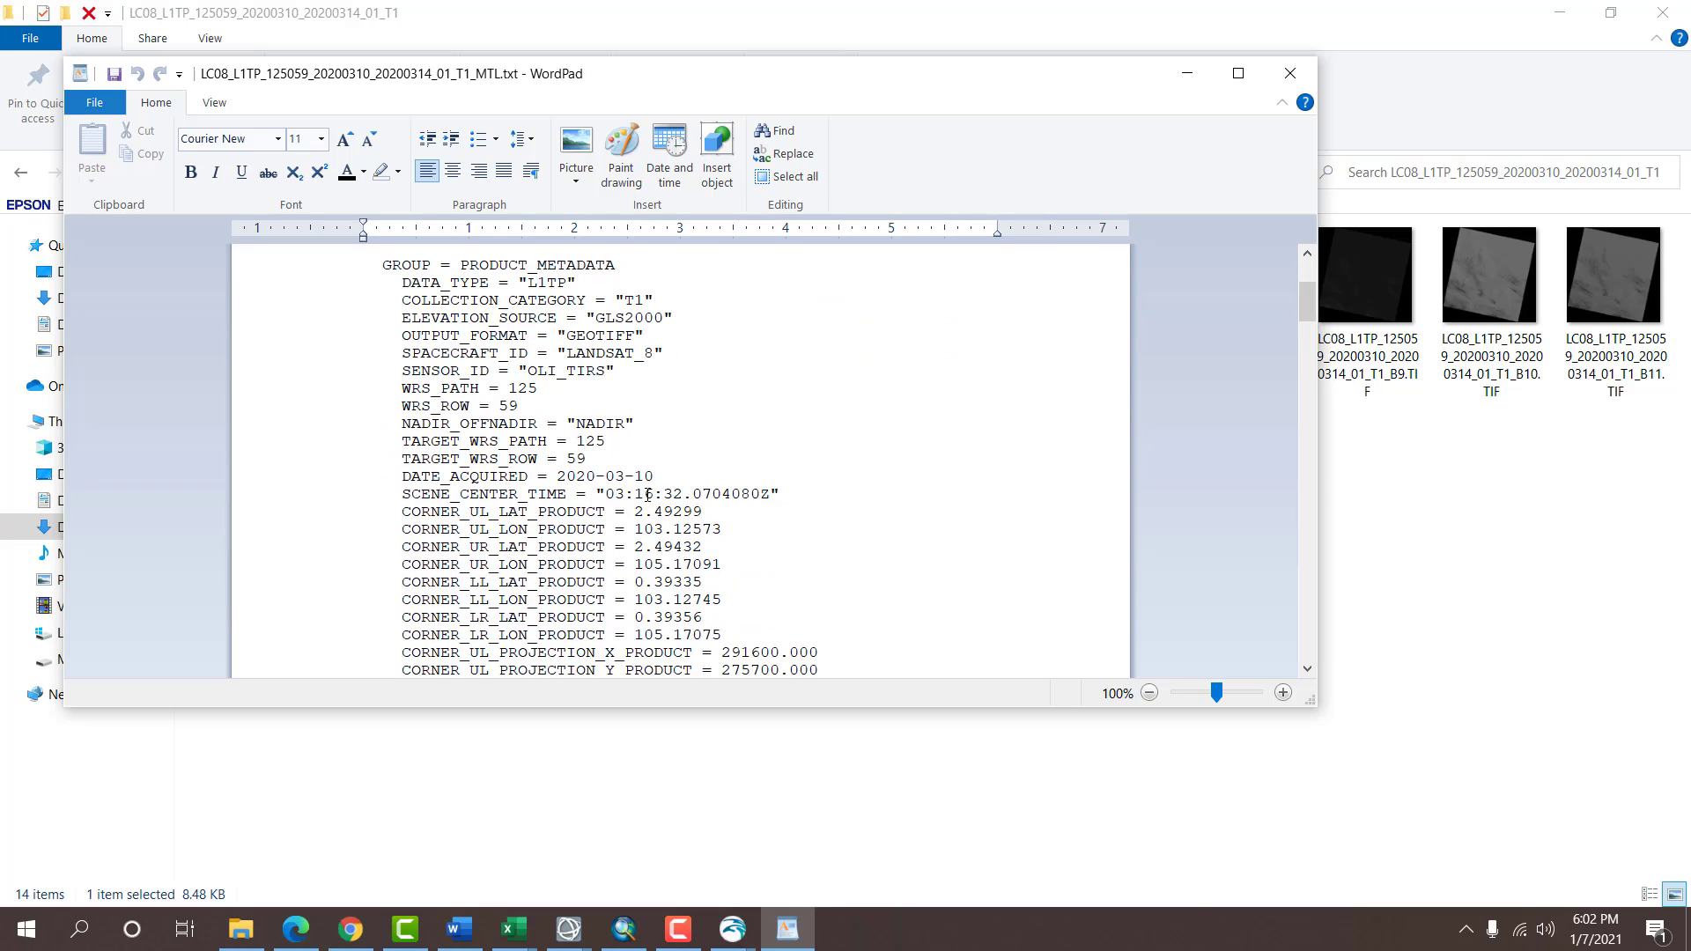
pyautogui.moveTo(619, 473); pyautogui.dragTo(650, 494)
pyautogui.click(837, 472)
# Switch back to DataKemiringan.xlsx in Excel and make the 3/10/2020 9:59 row bold across I228:L228.
pyautogui.click(514, 929)
pyautogui.click(944, 750)
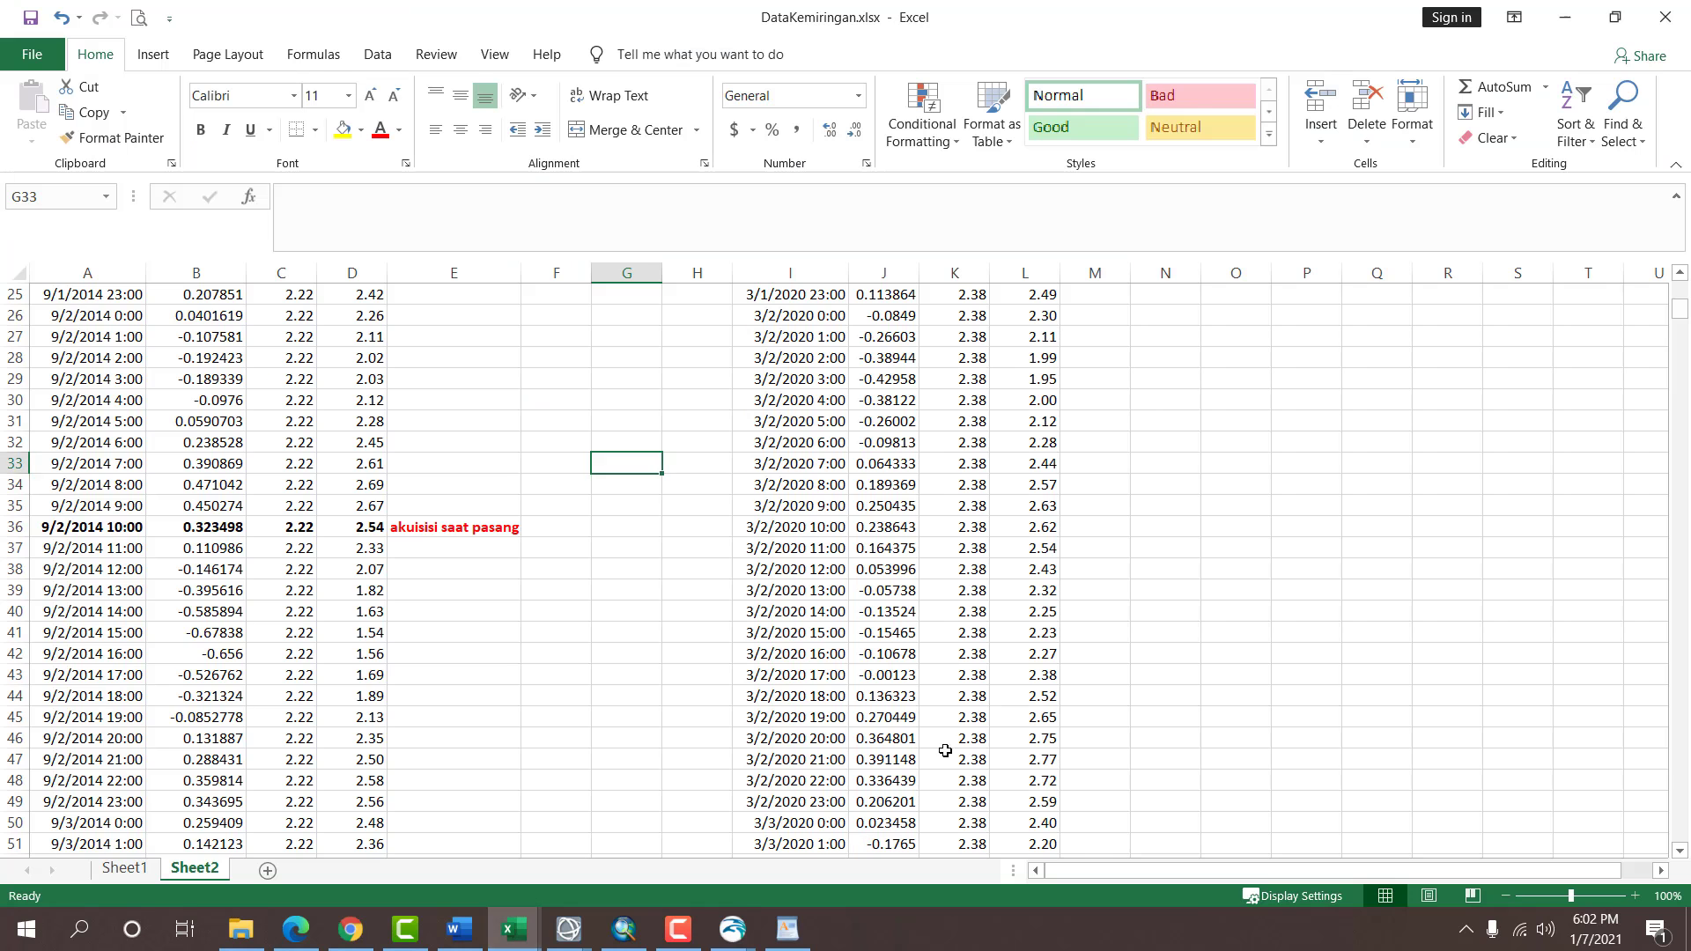
pyautogui.scroll(-20, 1016, 548)
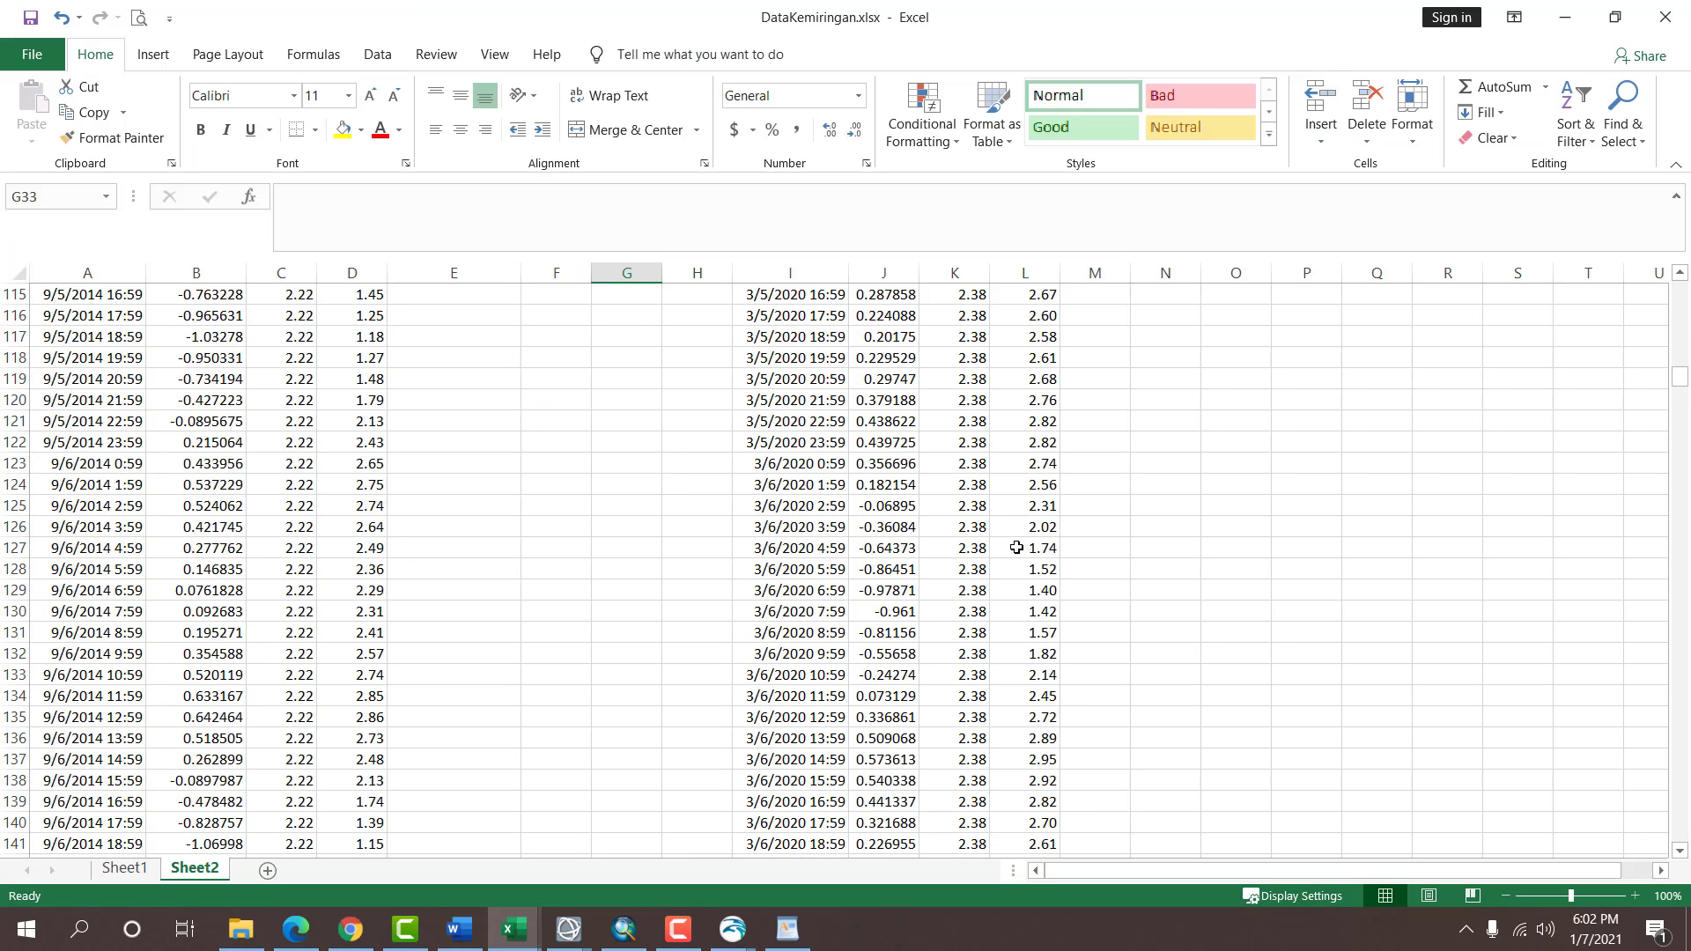
pyautogui.scroll(-20, 1017, 548)
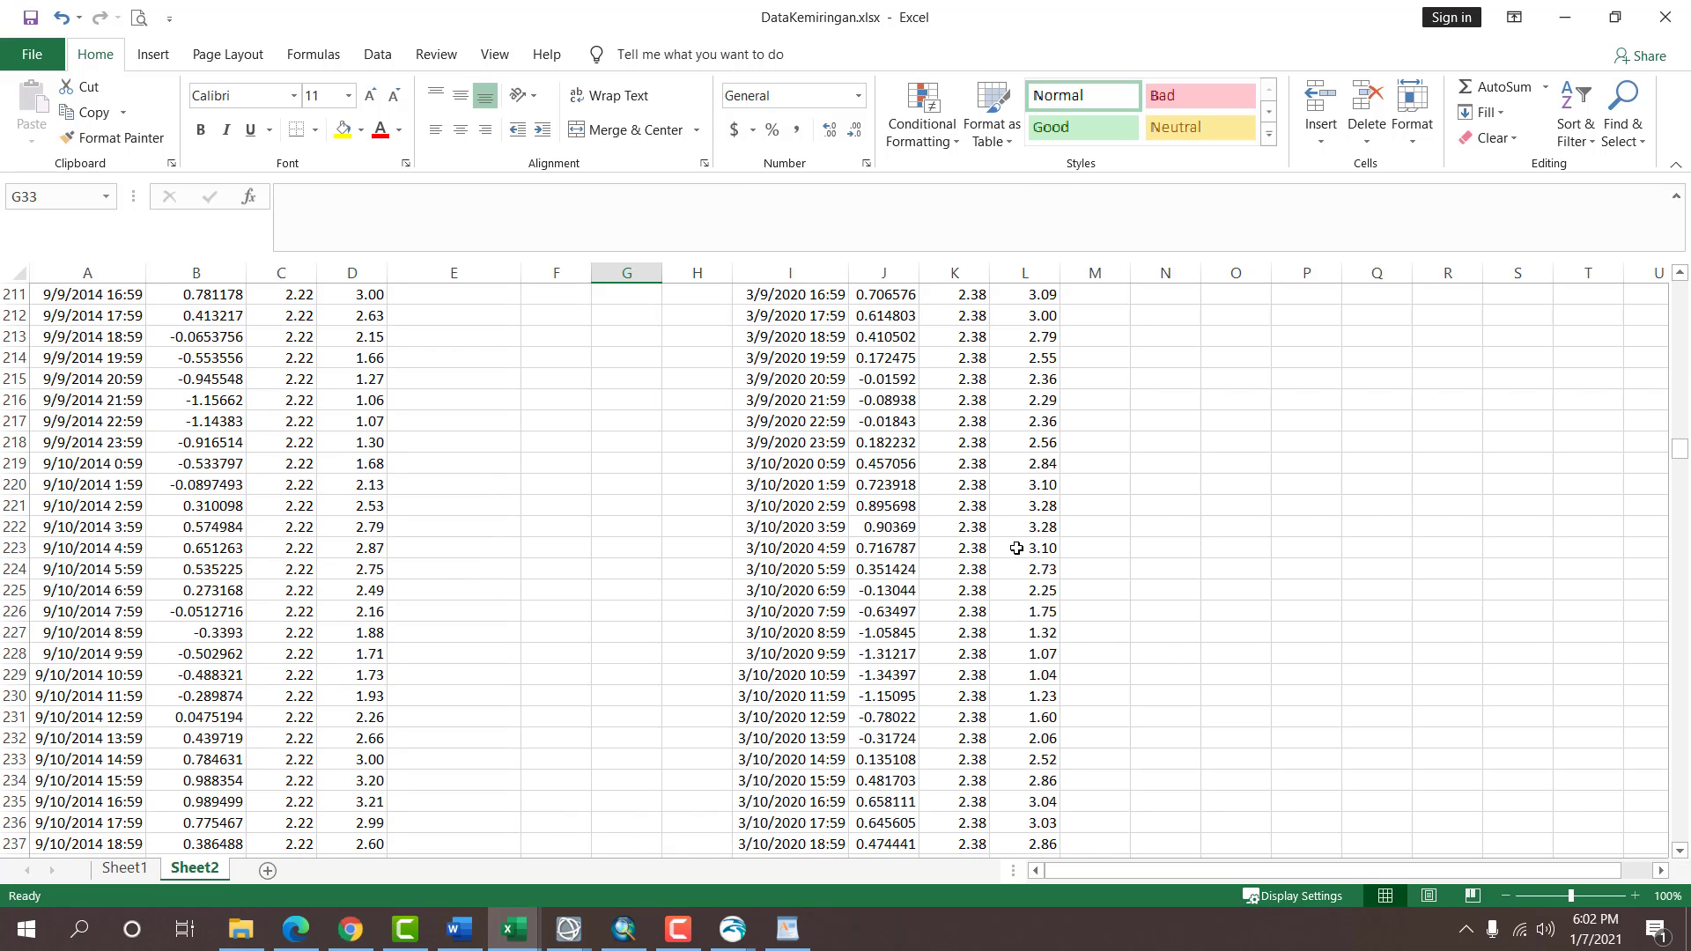
pyautogui.moveTo(819, 611); pyautogui.dragTo(982, 612)
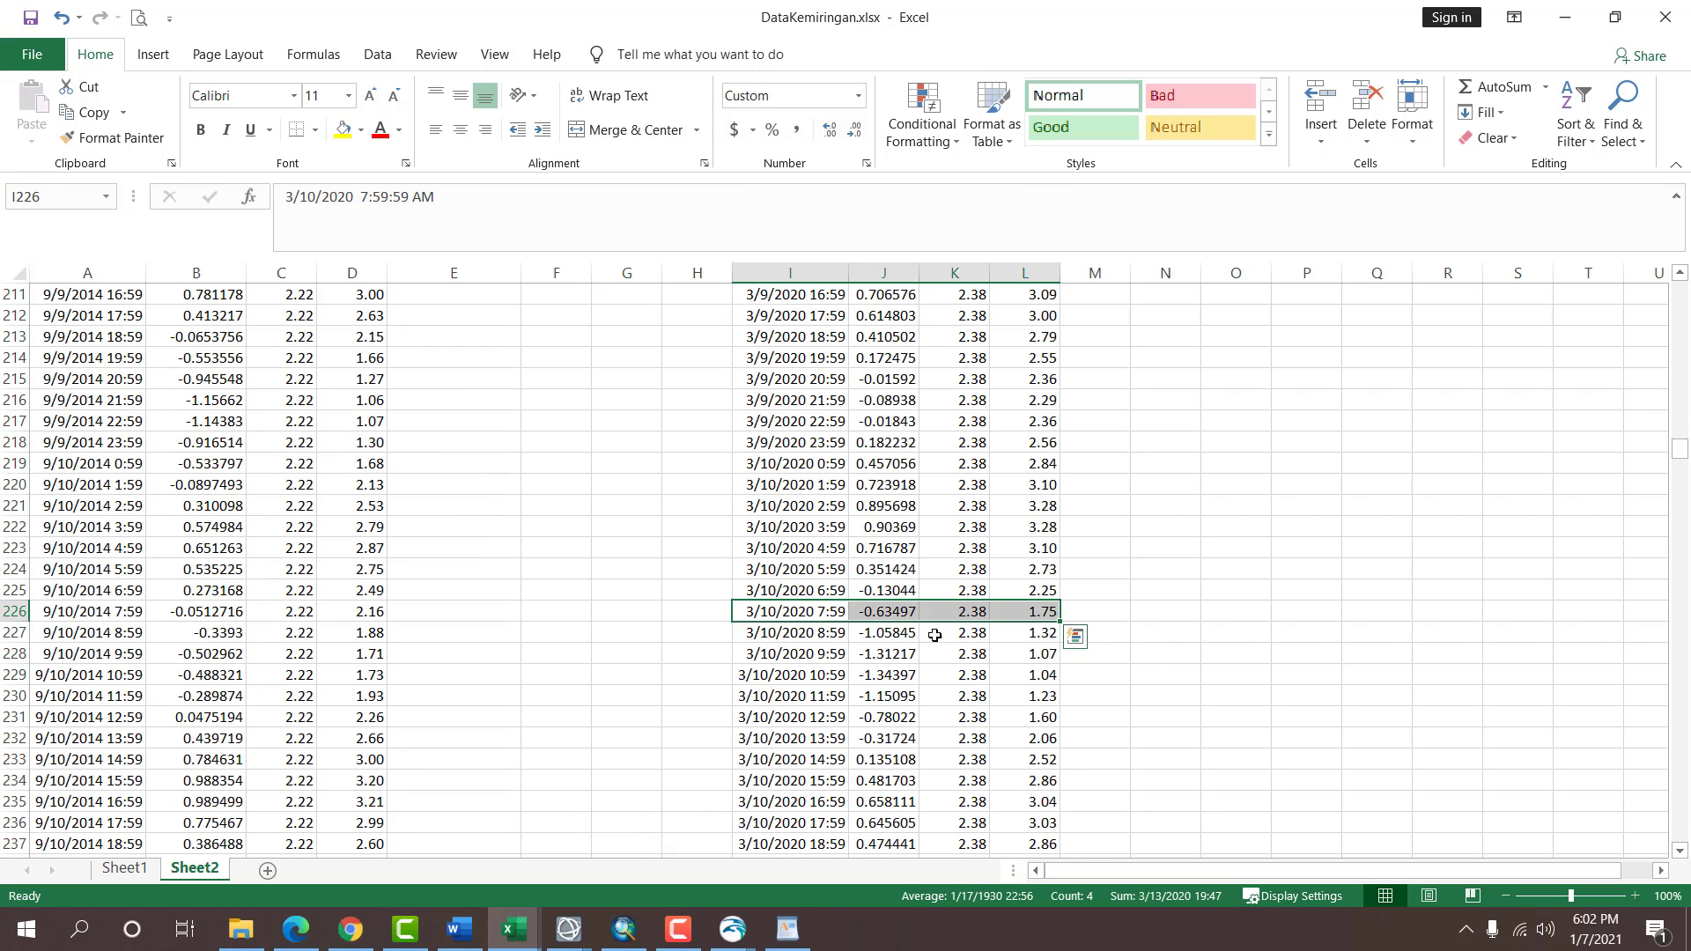
pyautogui.click(819, 674)
pyautogui.click(825, 652)
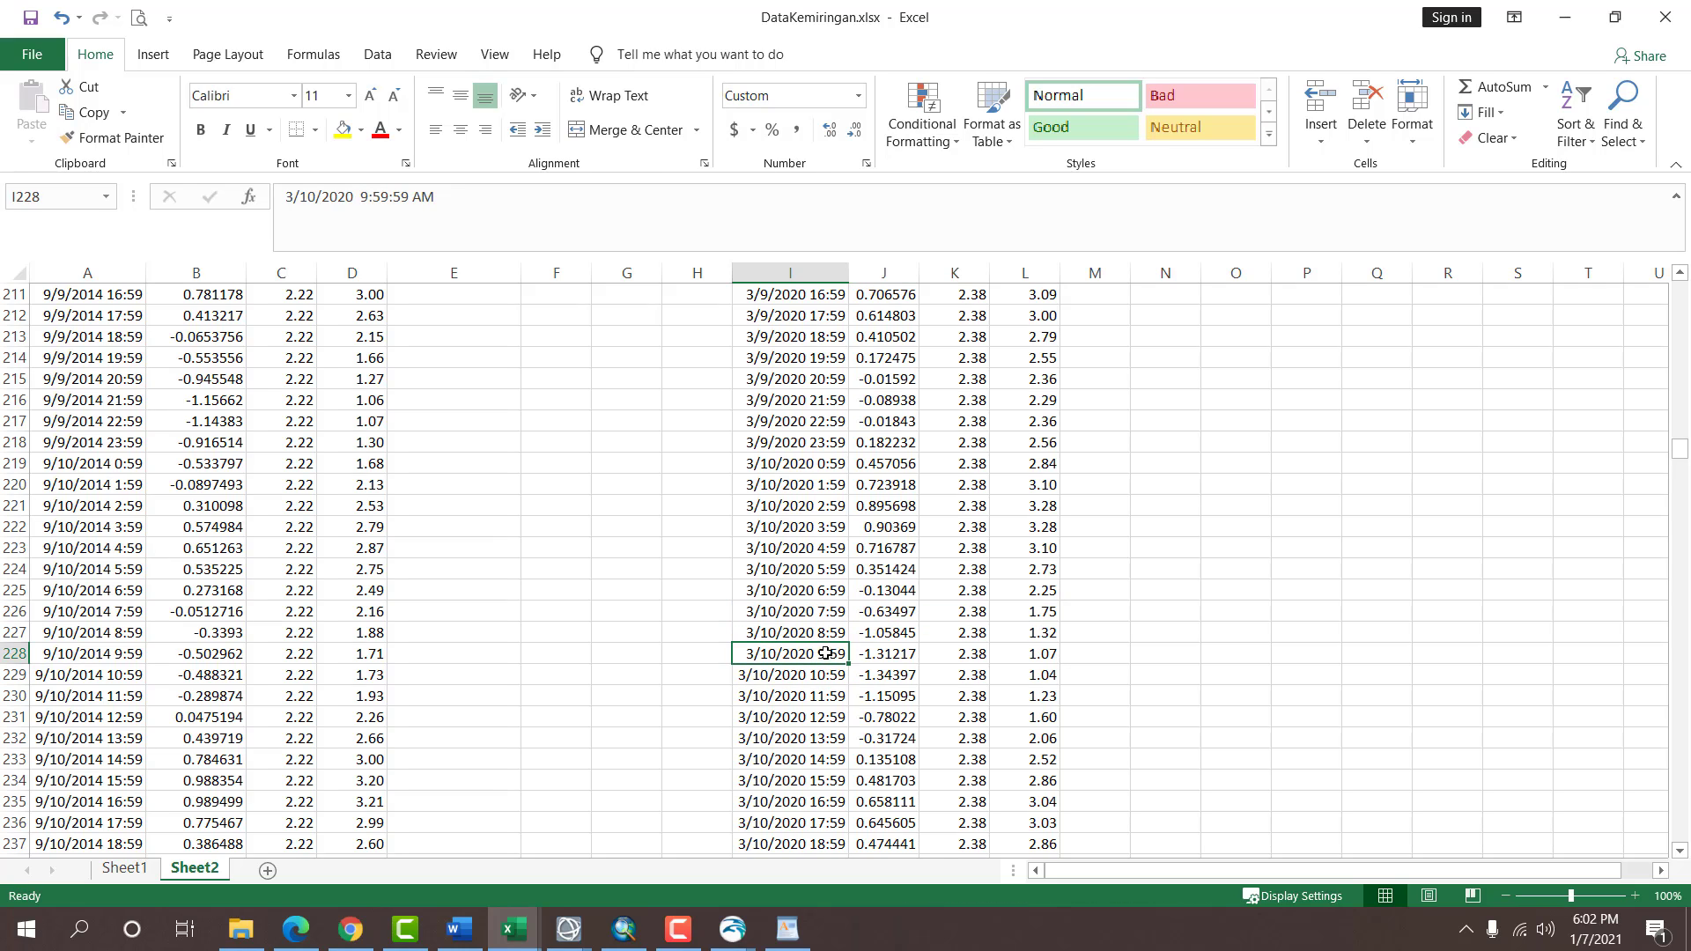
pyautogui.click(994, 649)
pyautogui.moveTo(841, 653); pyautogui.dragTo(1025, 652)
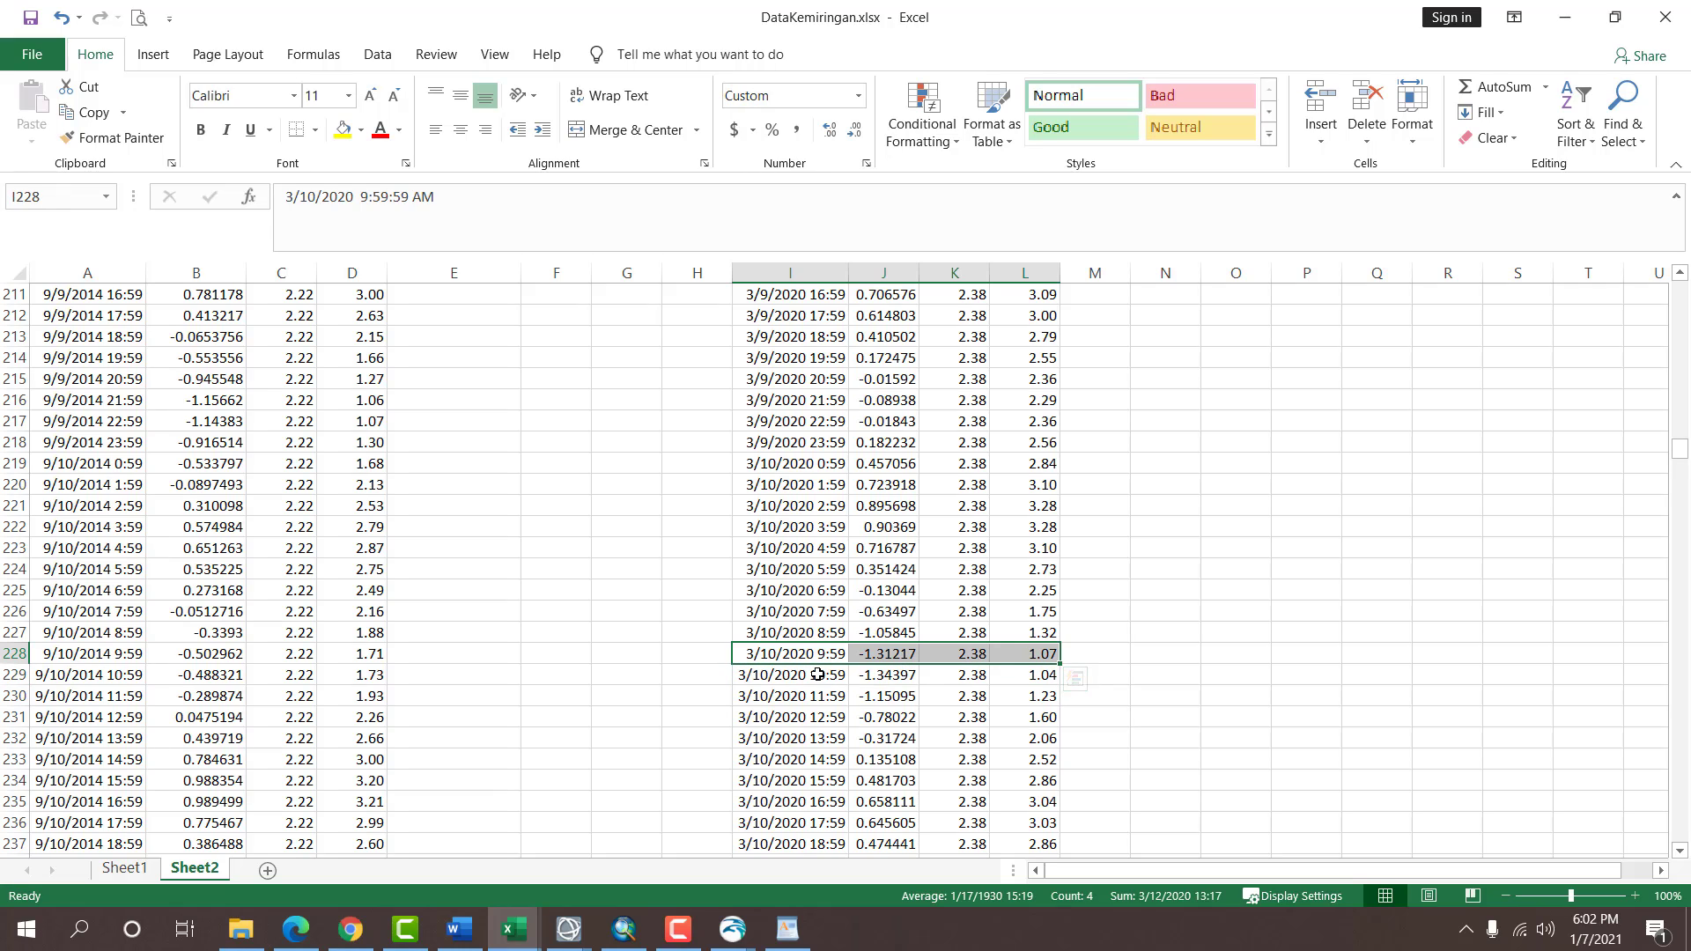
pyautogui.hotkey('ctrl', 'b')
pyautogui.click(1107, 657)
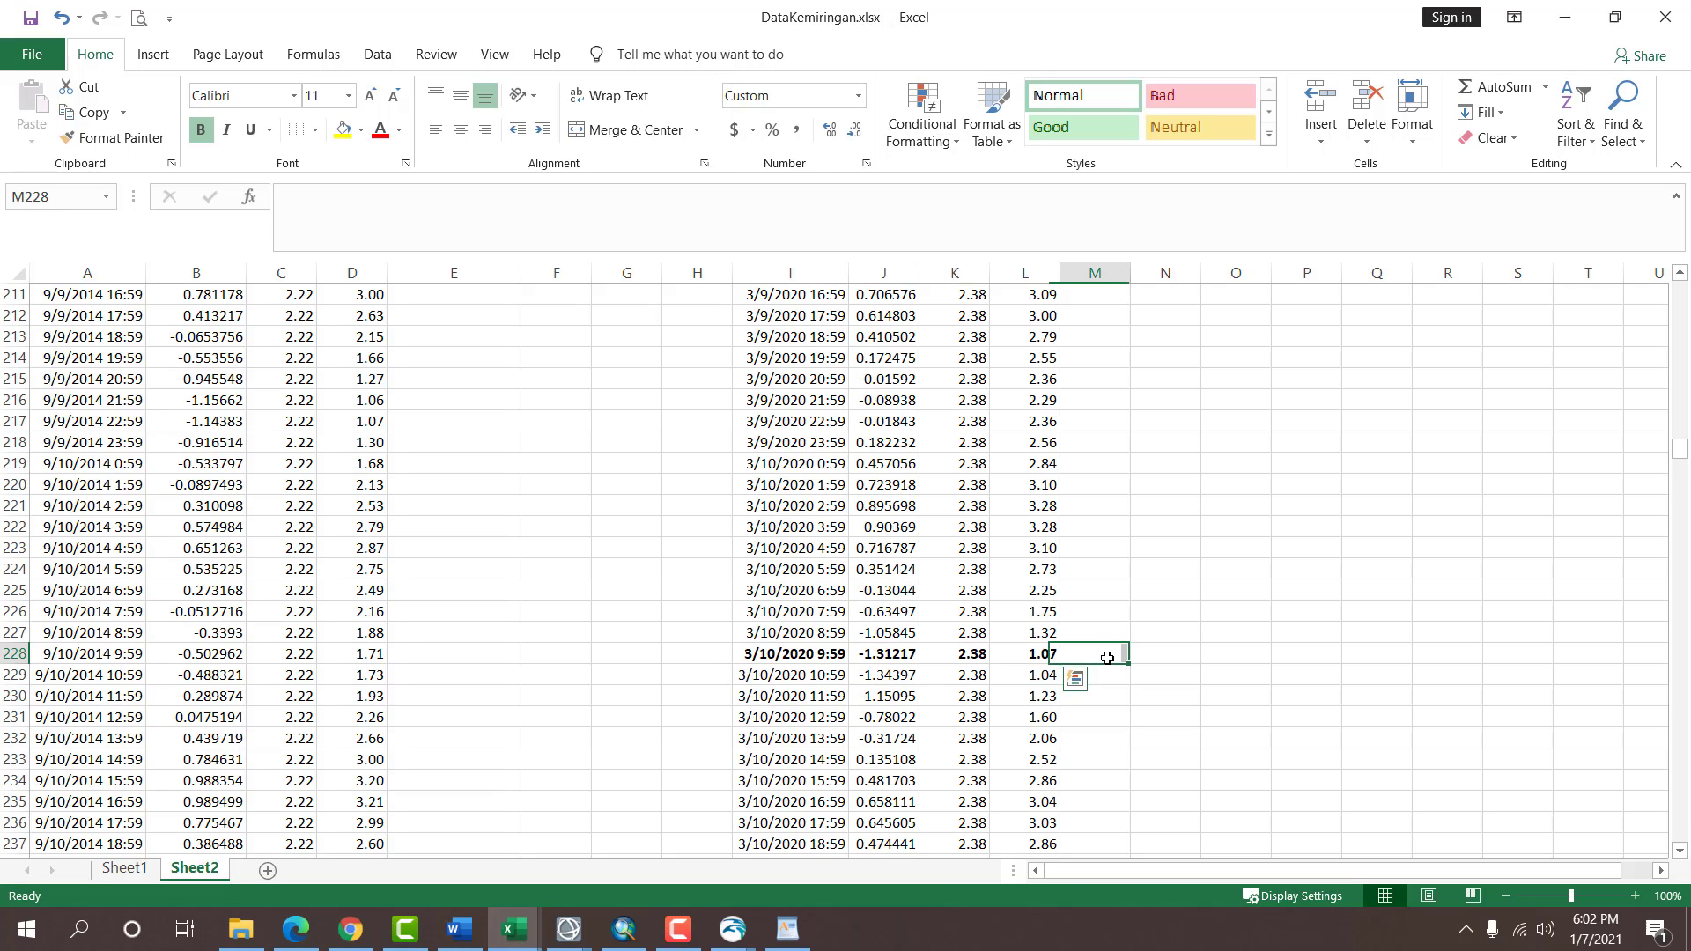
# Enter the label "akuisisi saat surut" in M228 beside the bold 3/10/2020 9:59 row.
pyautogui.click(477, 697)
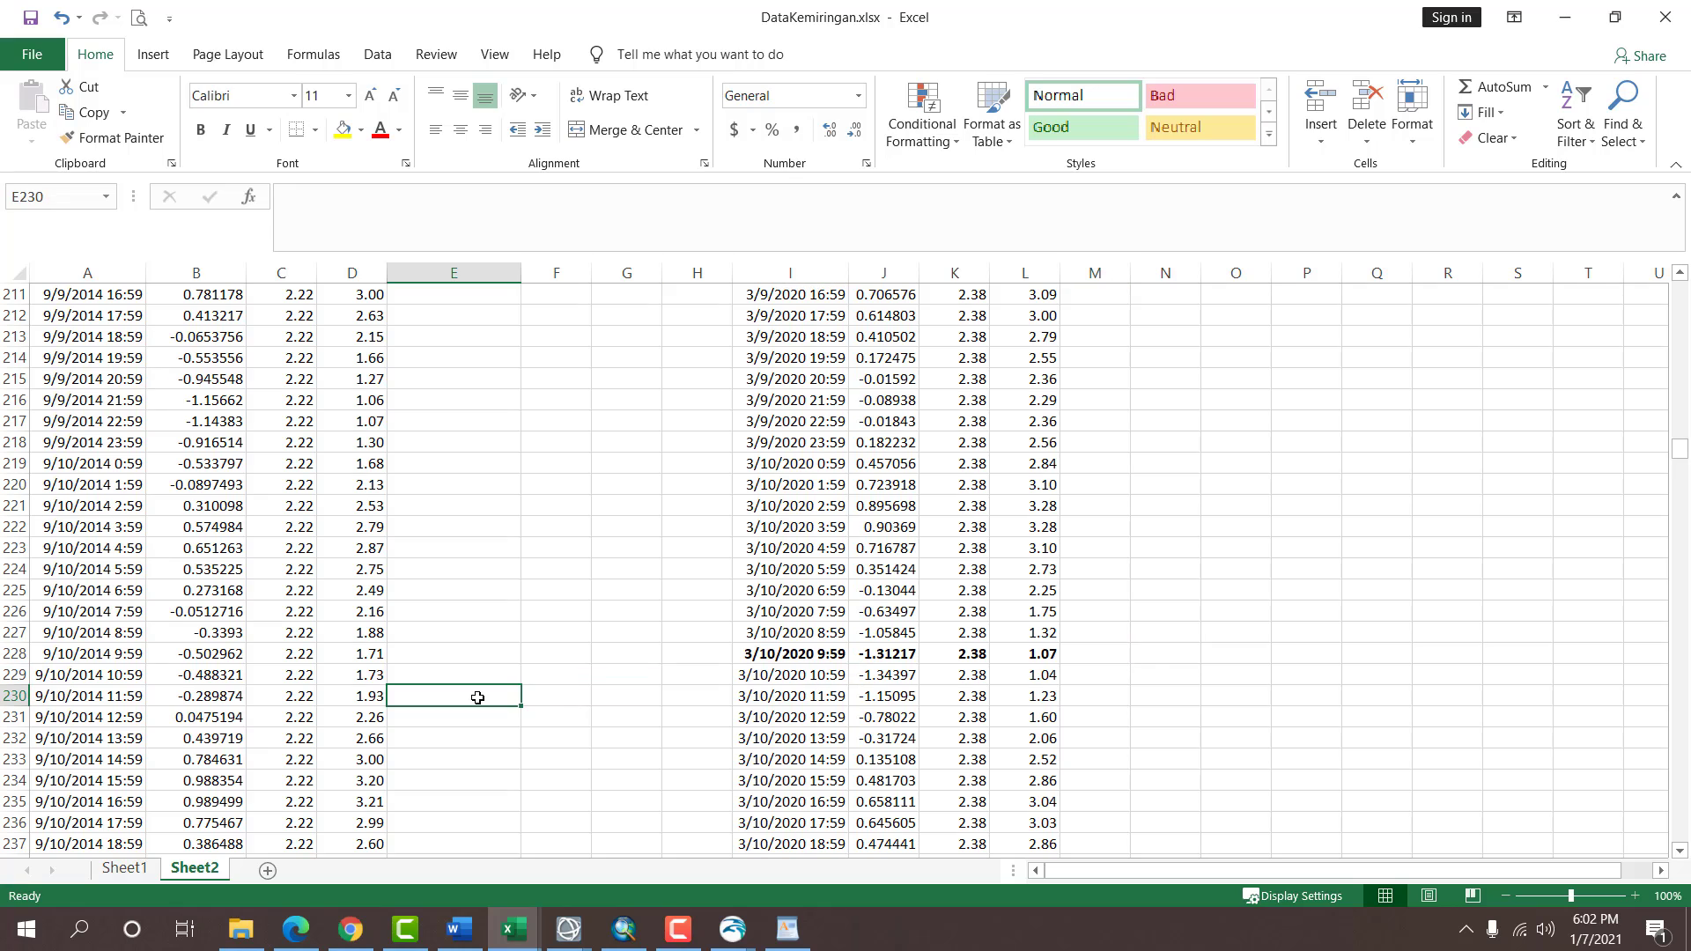
pyautogui.click(1029, 660)
pyautogui.click(975, 653)
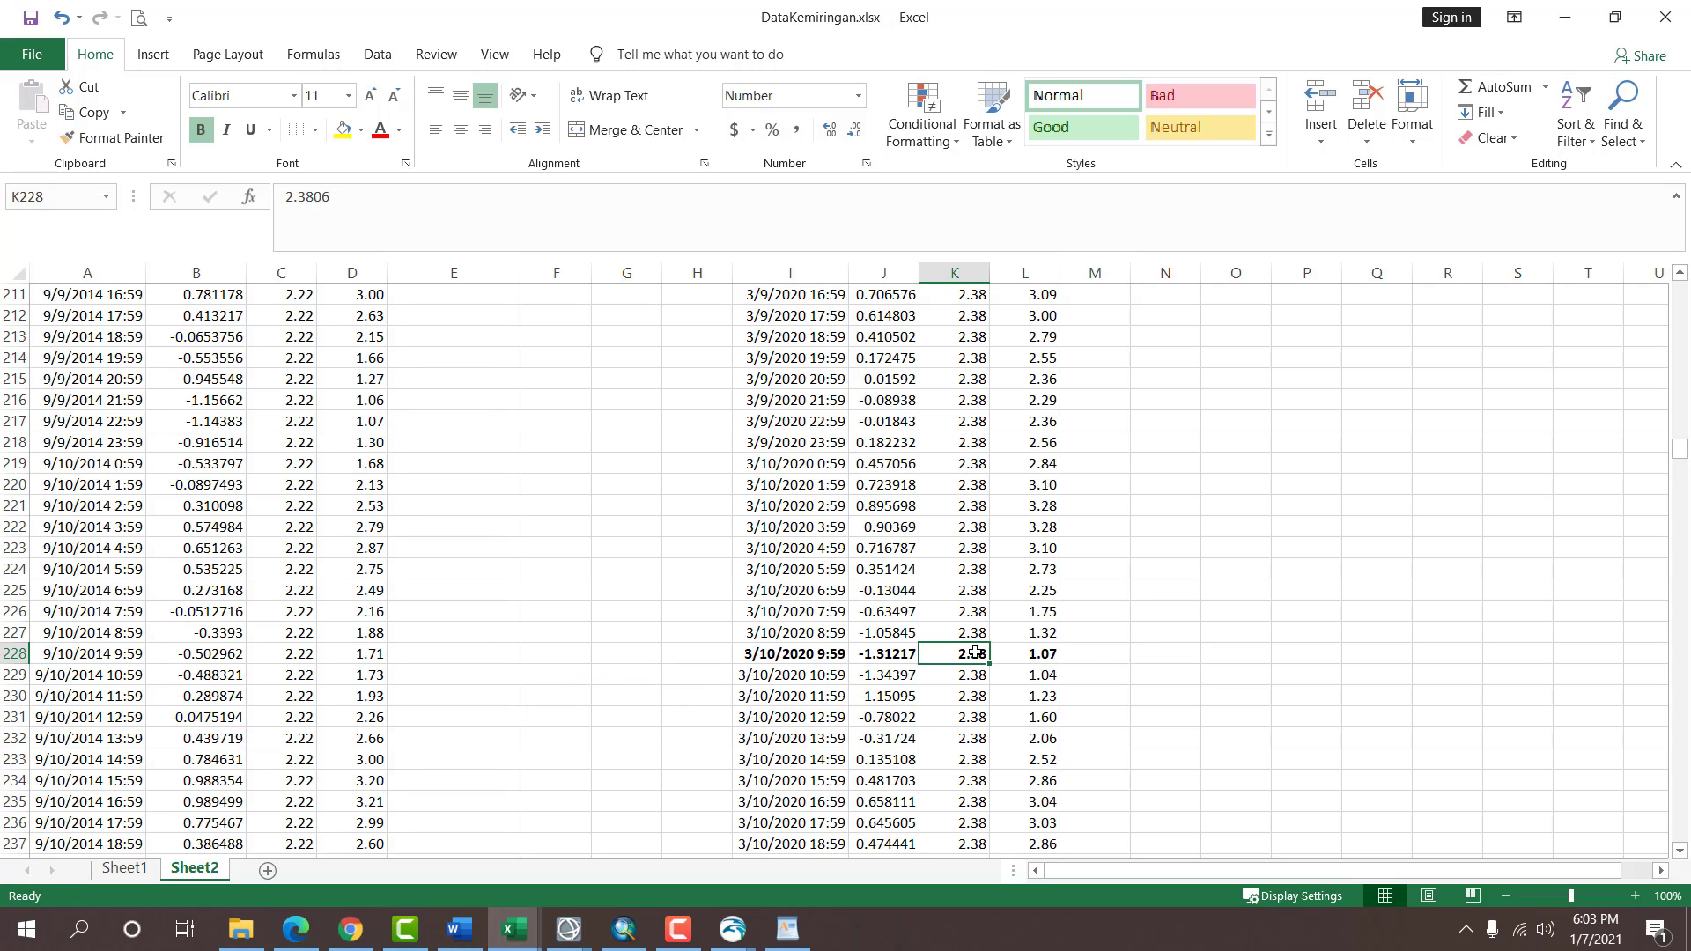
pyautogui.click(1089, 658)
pyautogui.write('aku')
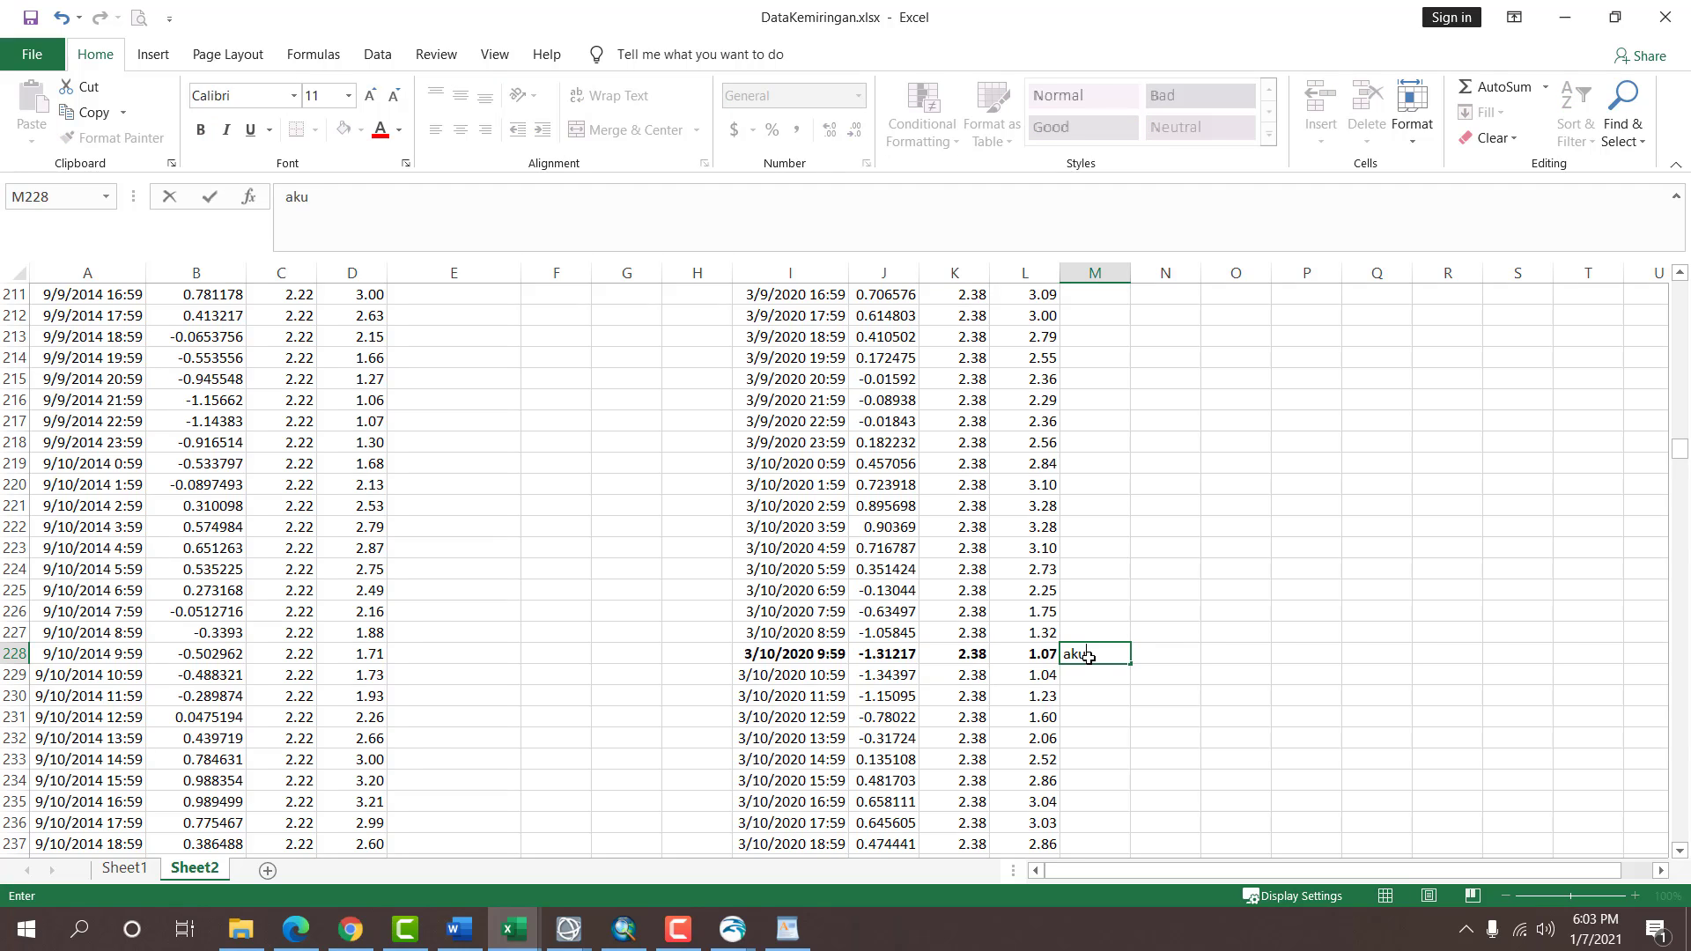
pyautogui.write('isisi saat surut')
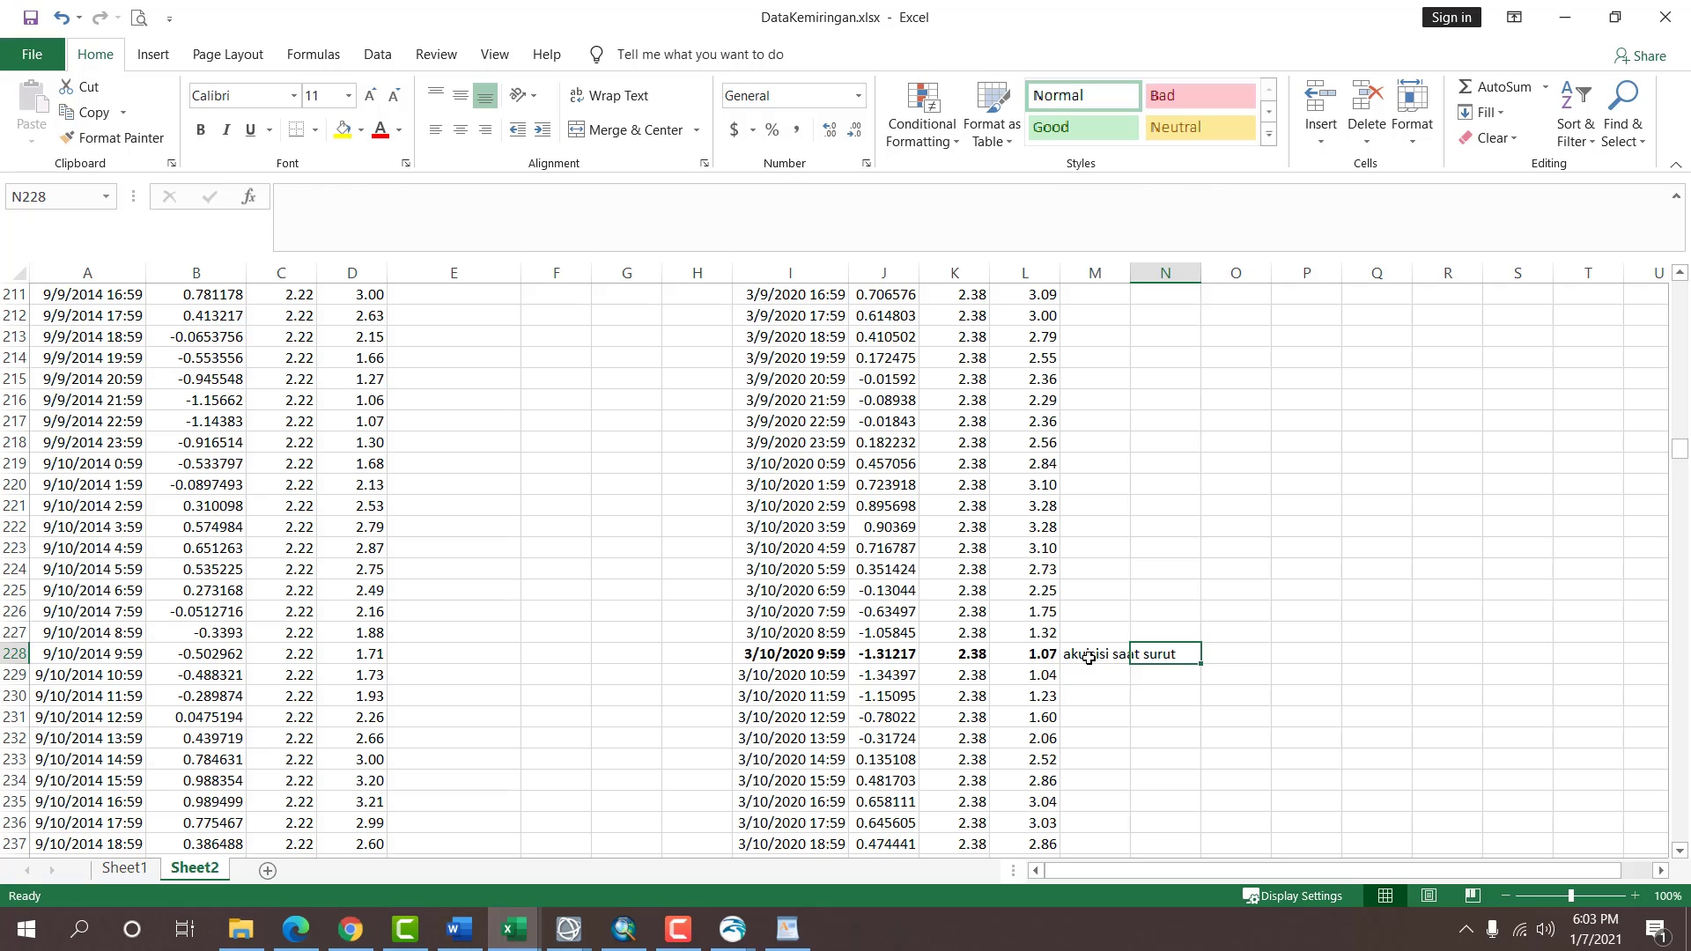
# Make the M228 label bold and red, and widen column M to fit the text.
pyautogui.click(1089, 658)
pyautogui.hotkey('ctrl', 'b')
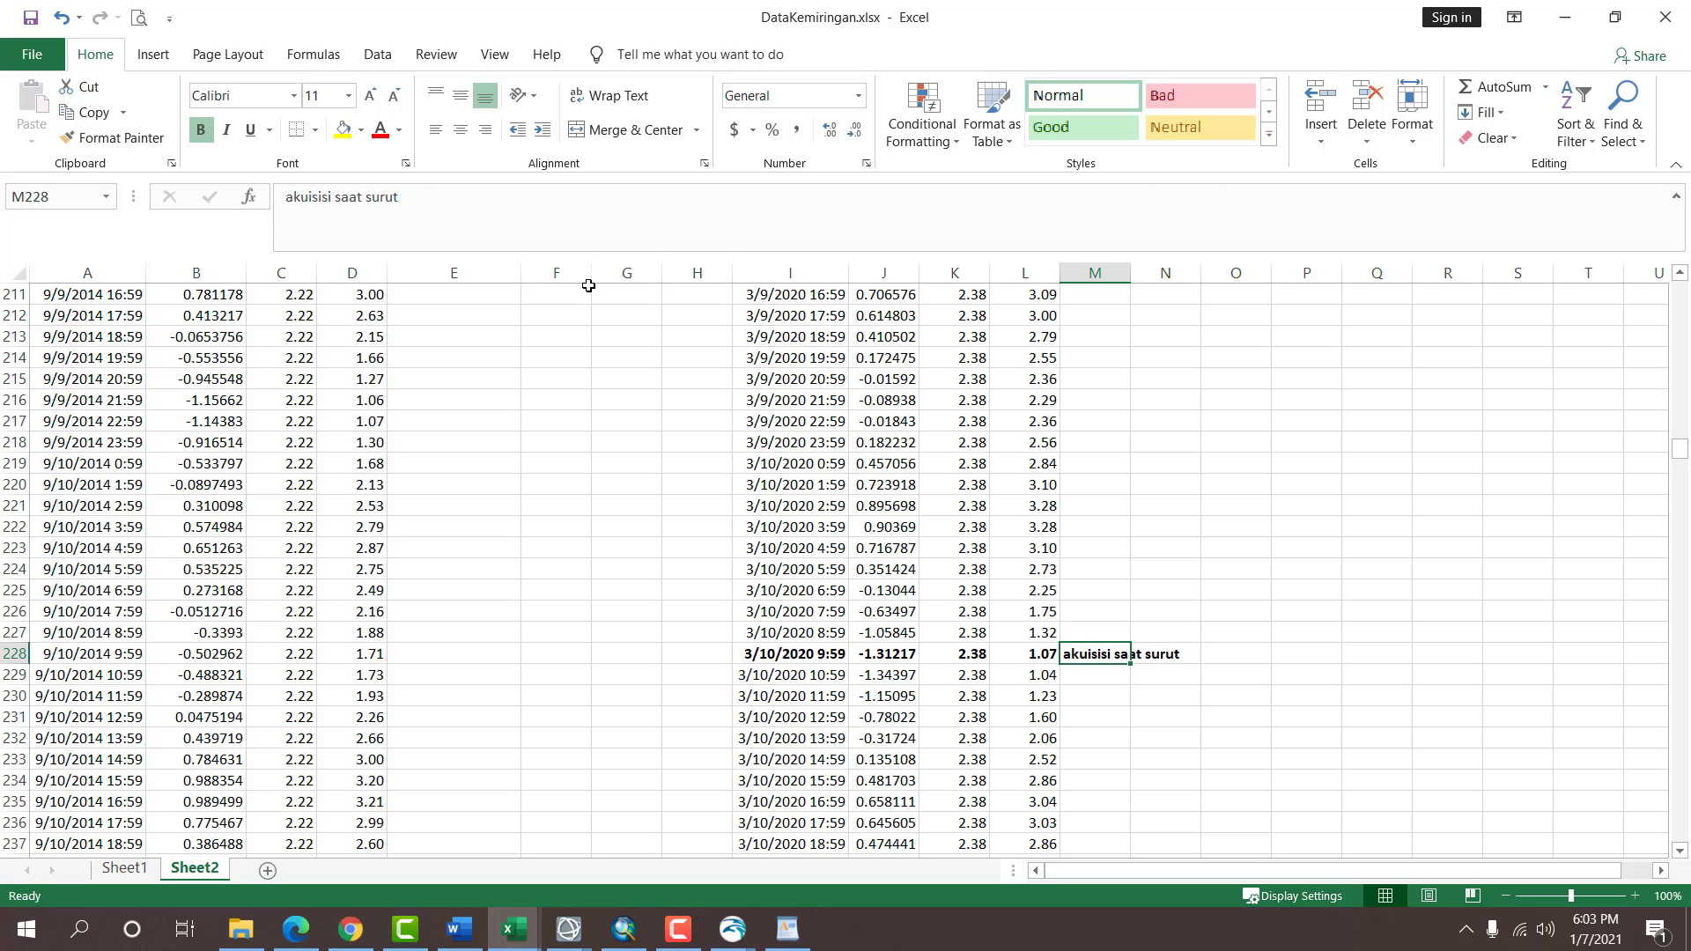
pyautogui.click(380, 130)
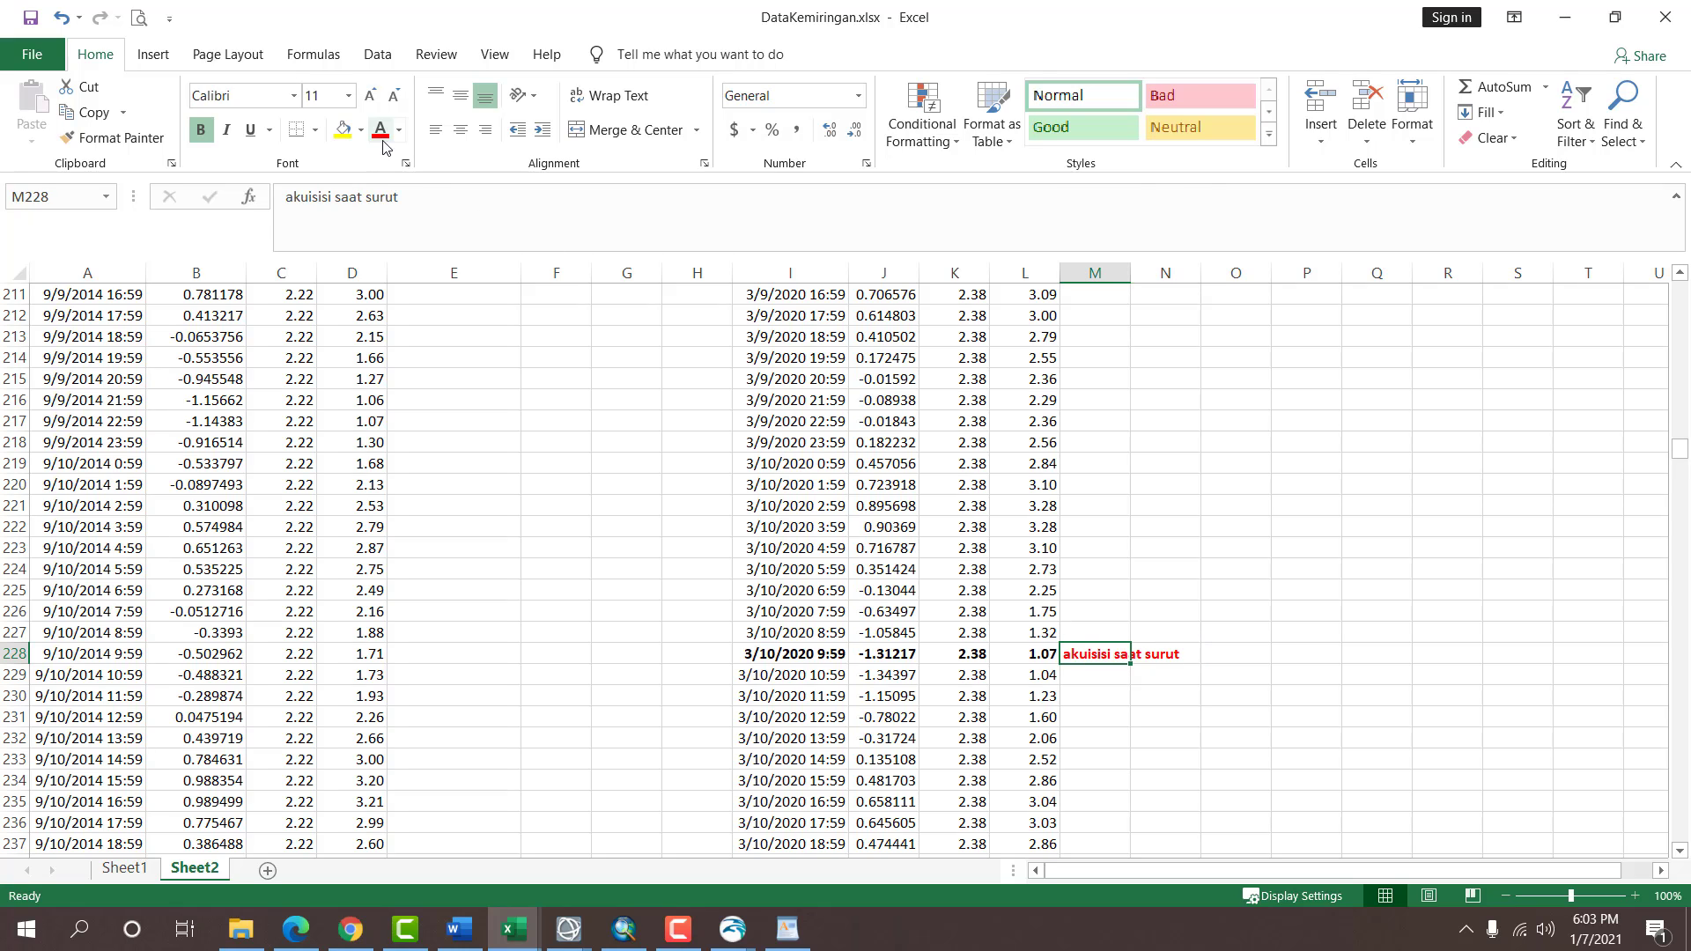
pyautogui.doubleClick(1128, 280)
pyautogui.click(1233, 487)
# Review the 2014 and 2020 acquisition labels in columns E and M against the top of the tide tables.
pyautogui.scroll(20, 1268, 612)
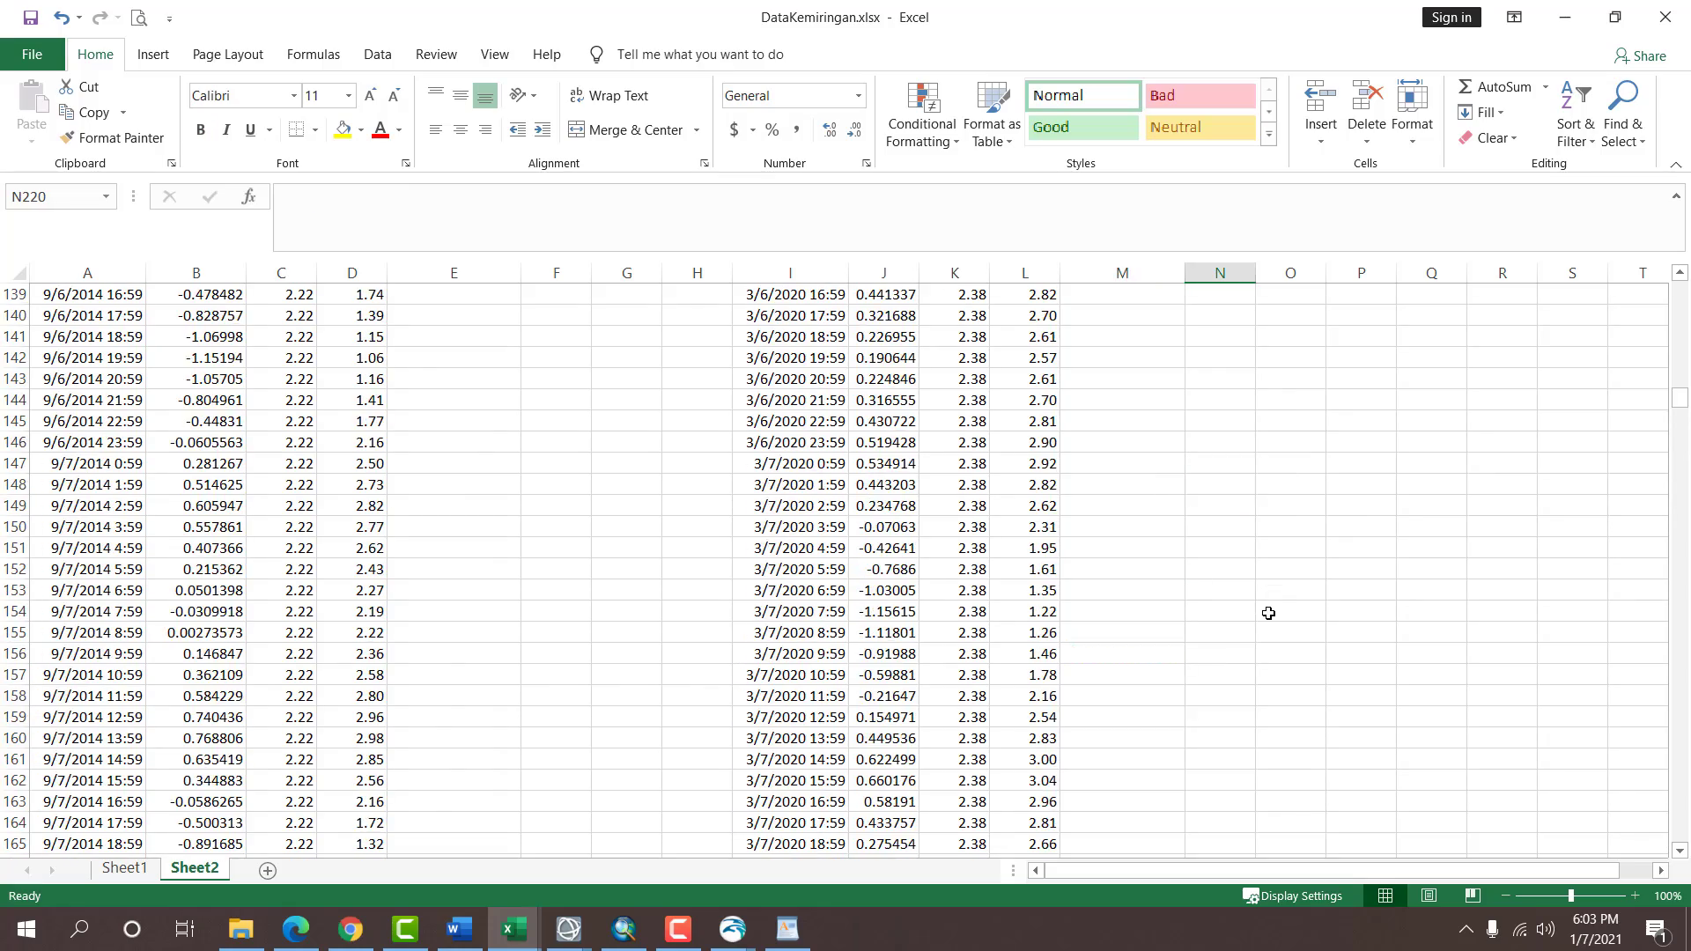
pyautogui.scroll(20, 1268, 612)
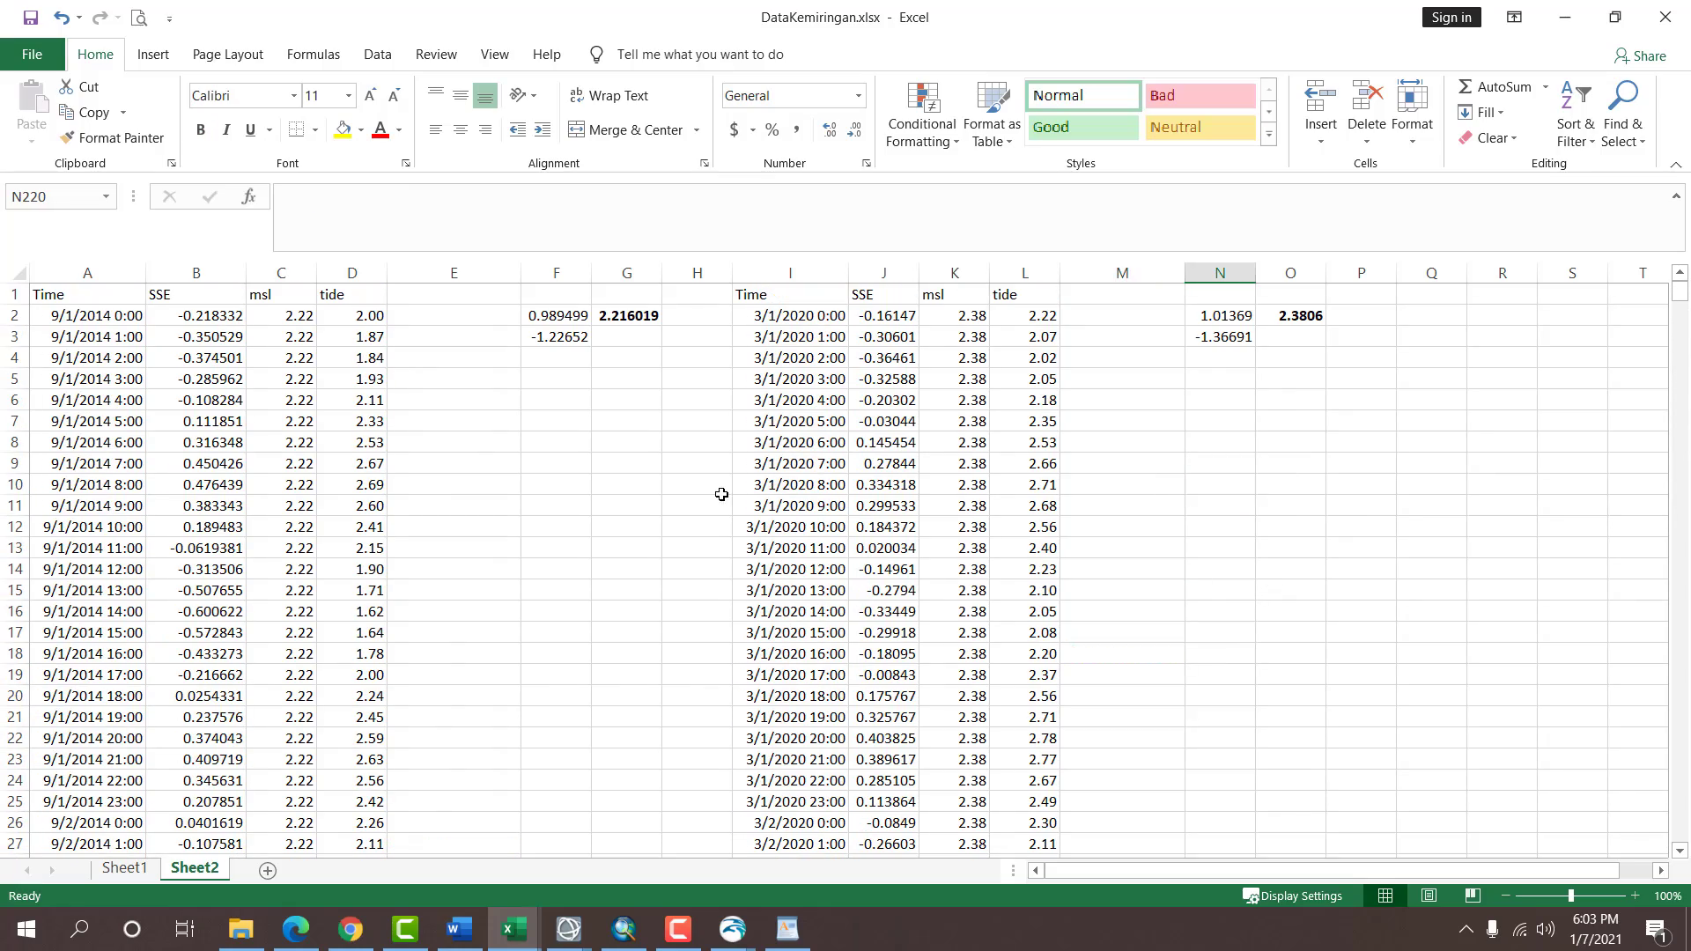
pyautogui.scroll(-8, 889, 489)
pyautogui.click(502, 540)
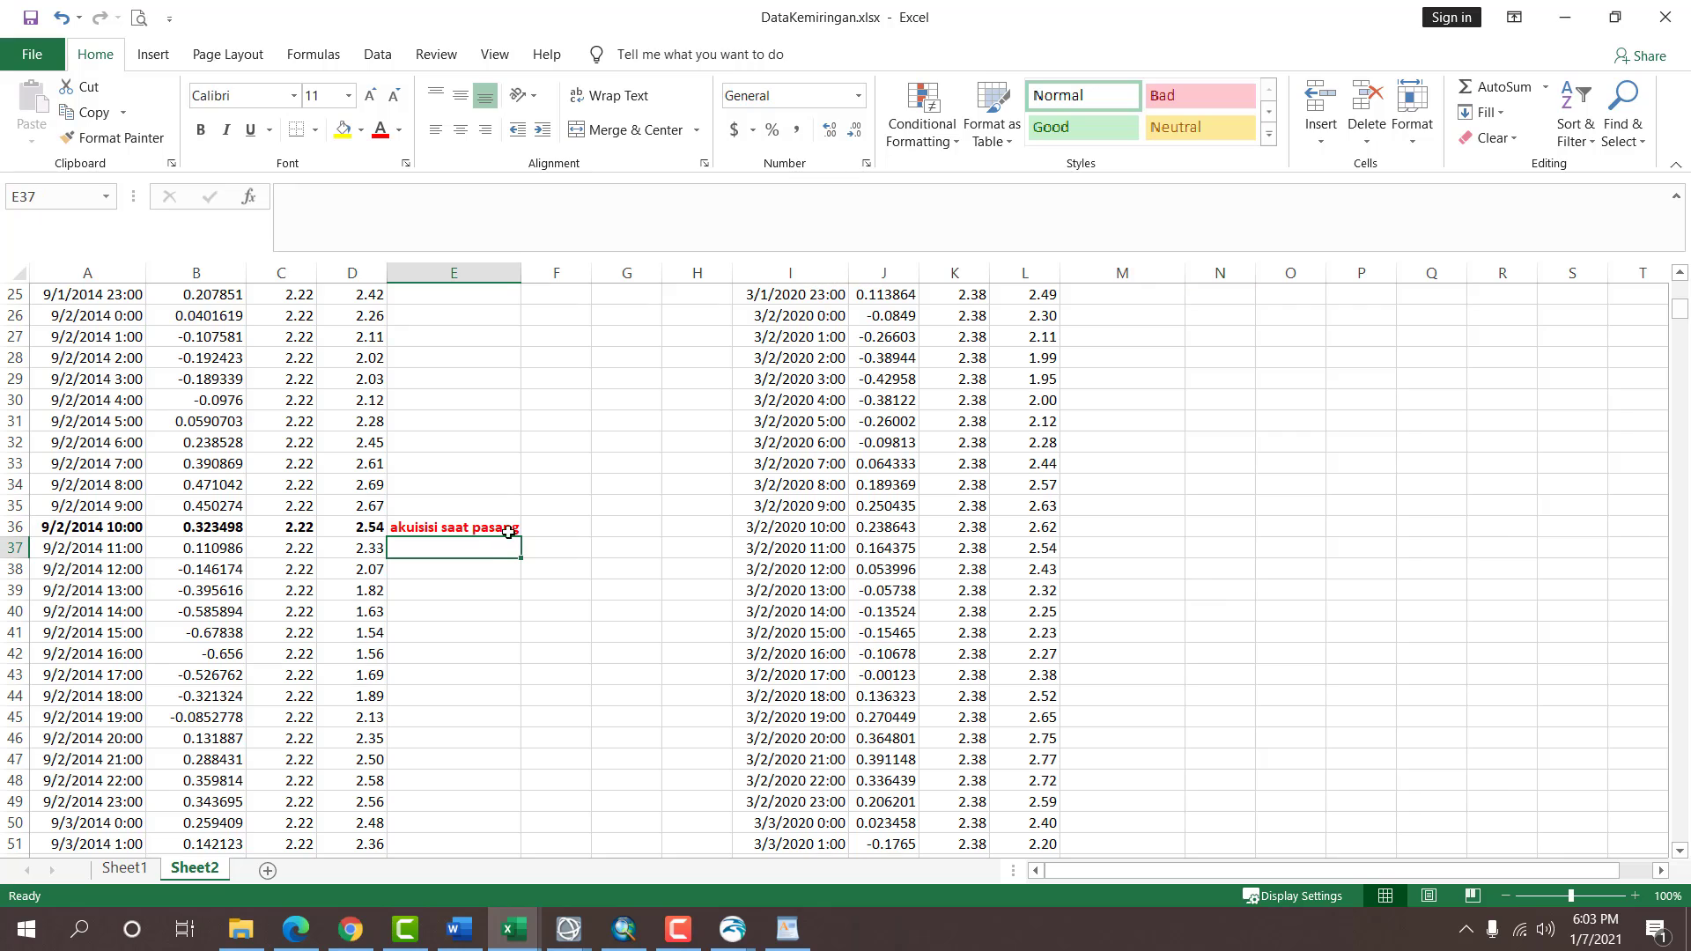
pyautogui.click(1116, 530)
pyautogui.hotkey('ctrl', 'Down')
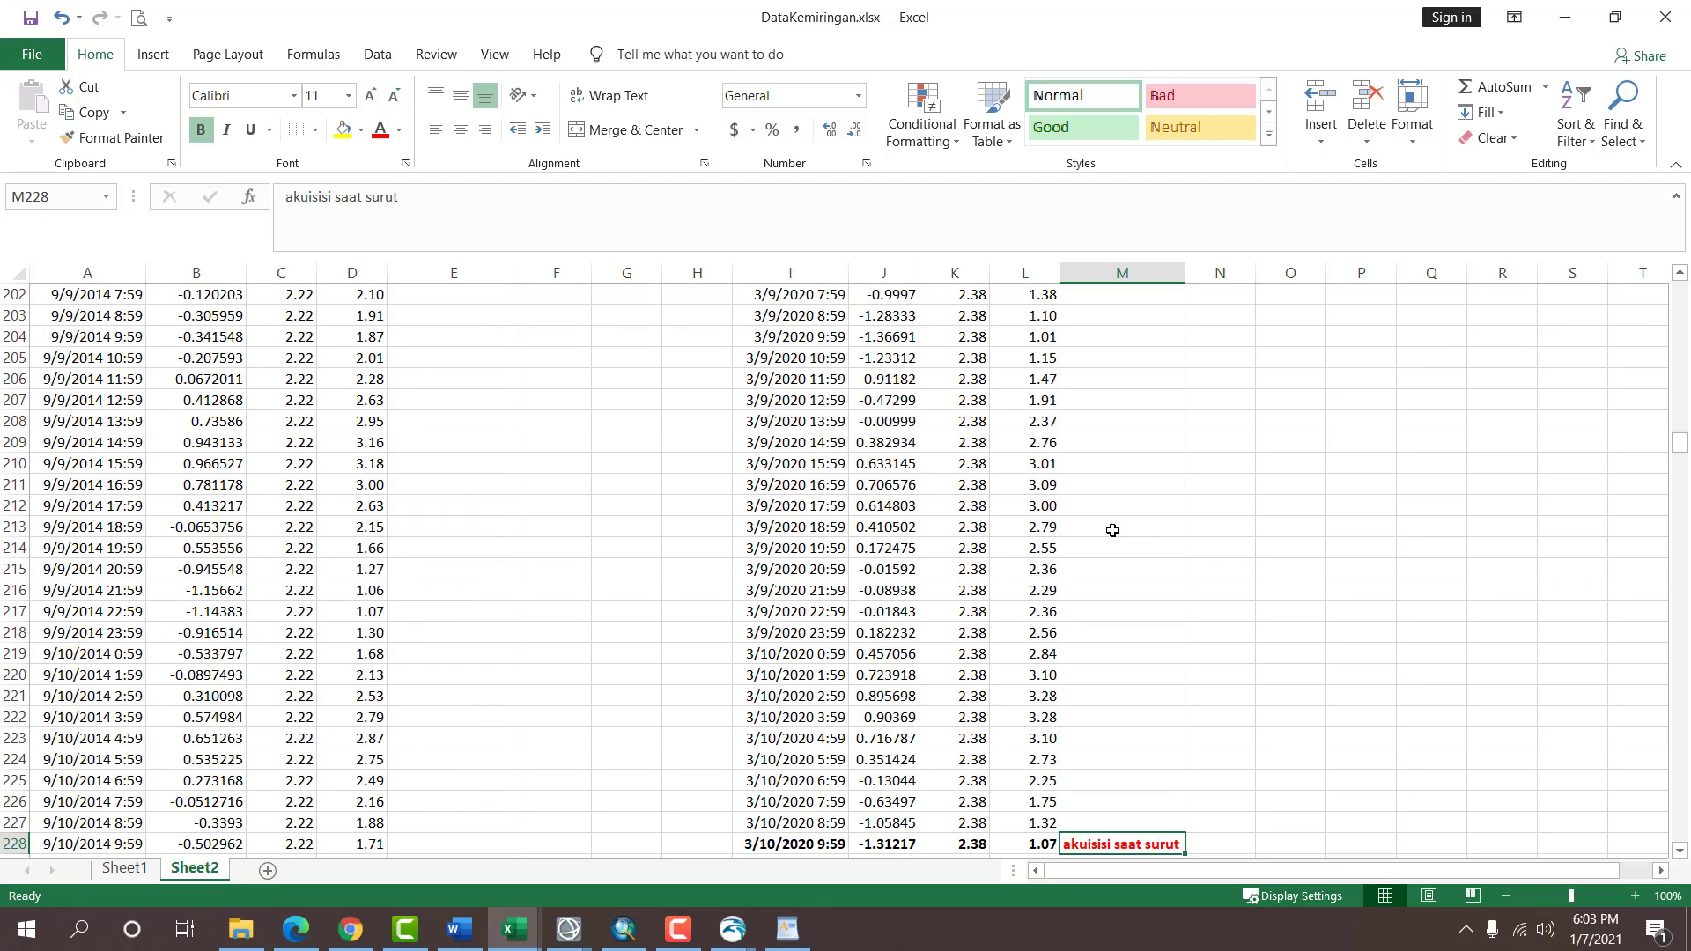
pyautogui.hotkey('ctrl', 'Up')
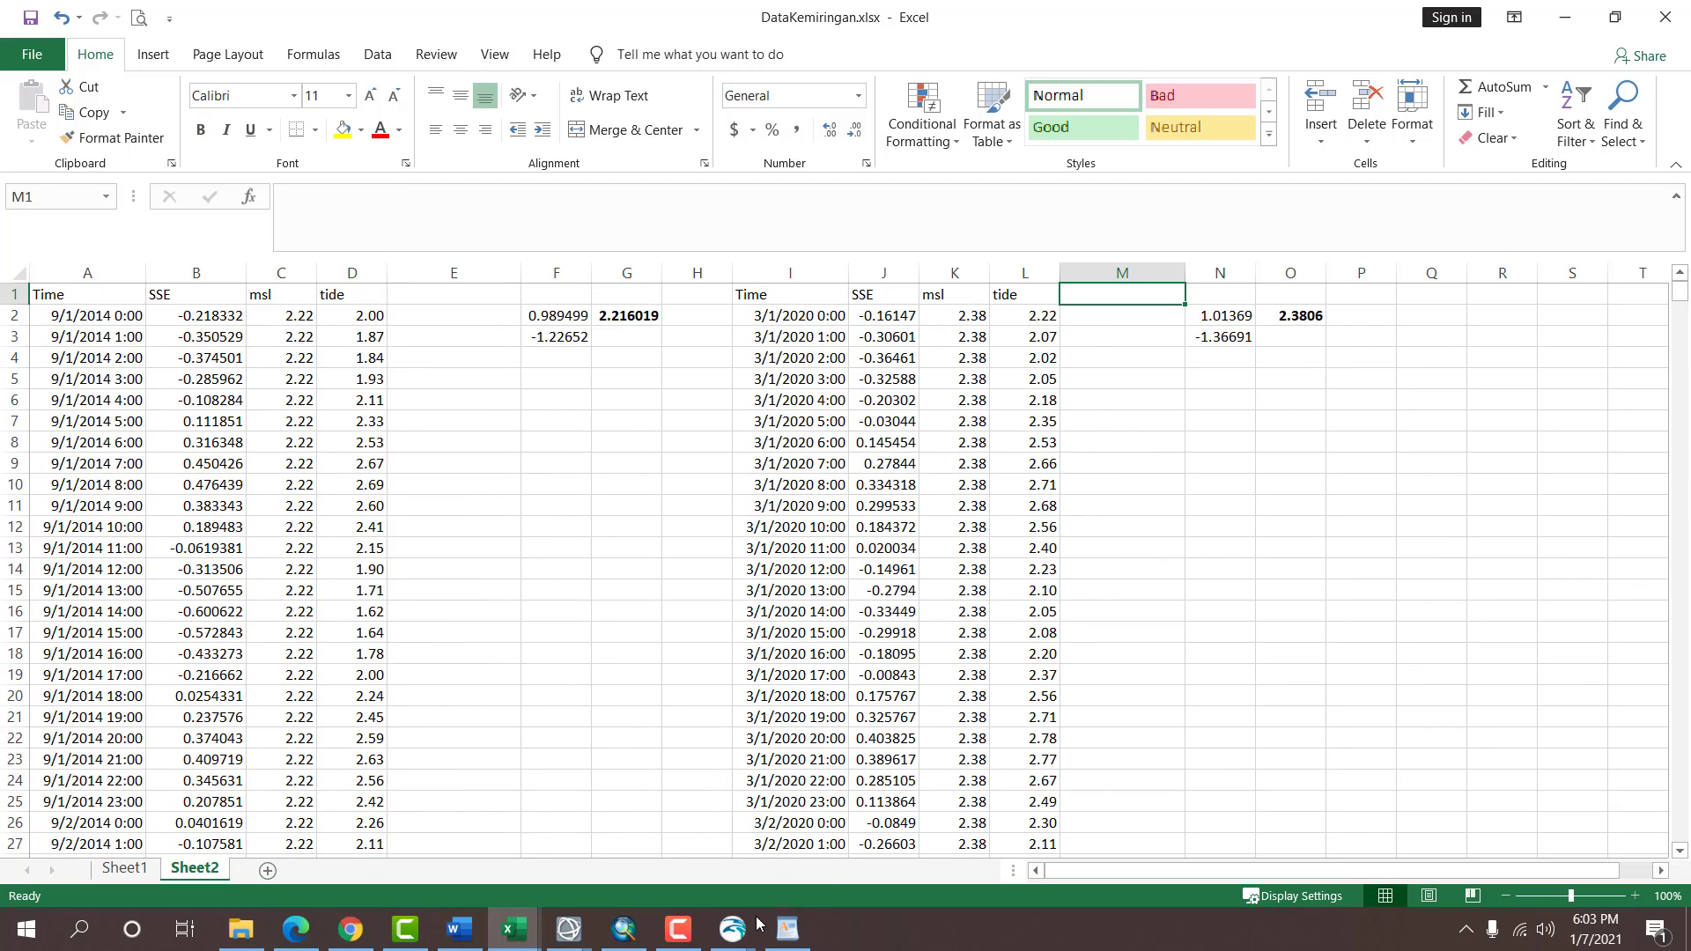
# Close the MIKE Zero windows for Pasut2020.dfs0 and Pasut2014.dfs0 and the WordPad window with the 2020 metadata.
pyautogui.moveTo(757, 923)
pyautogui.click(779, 867)
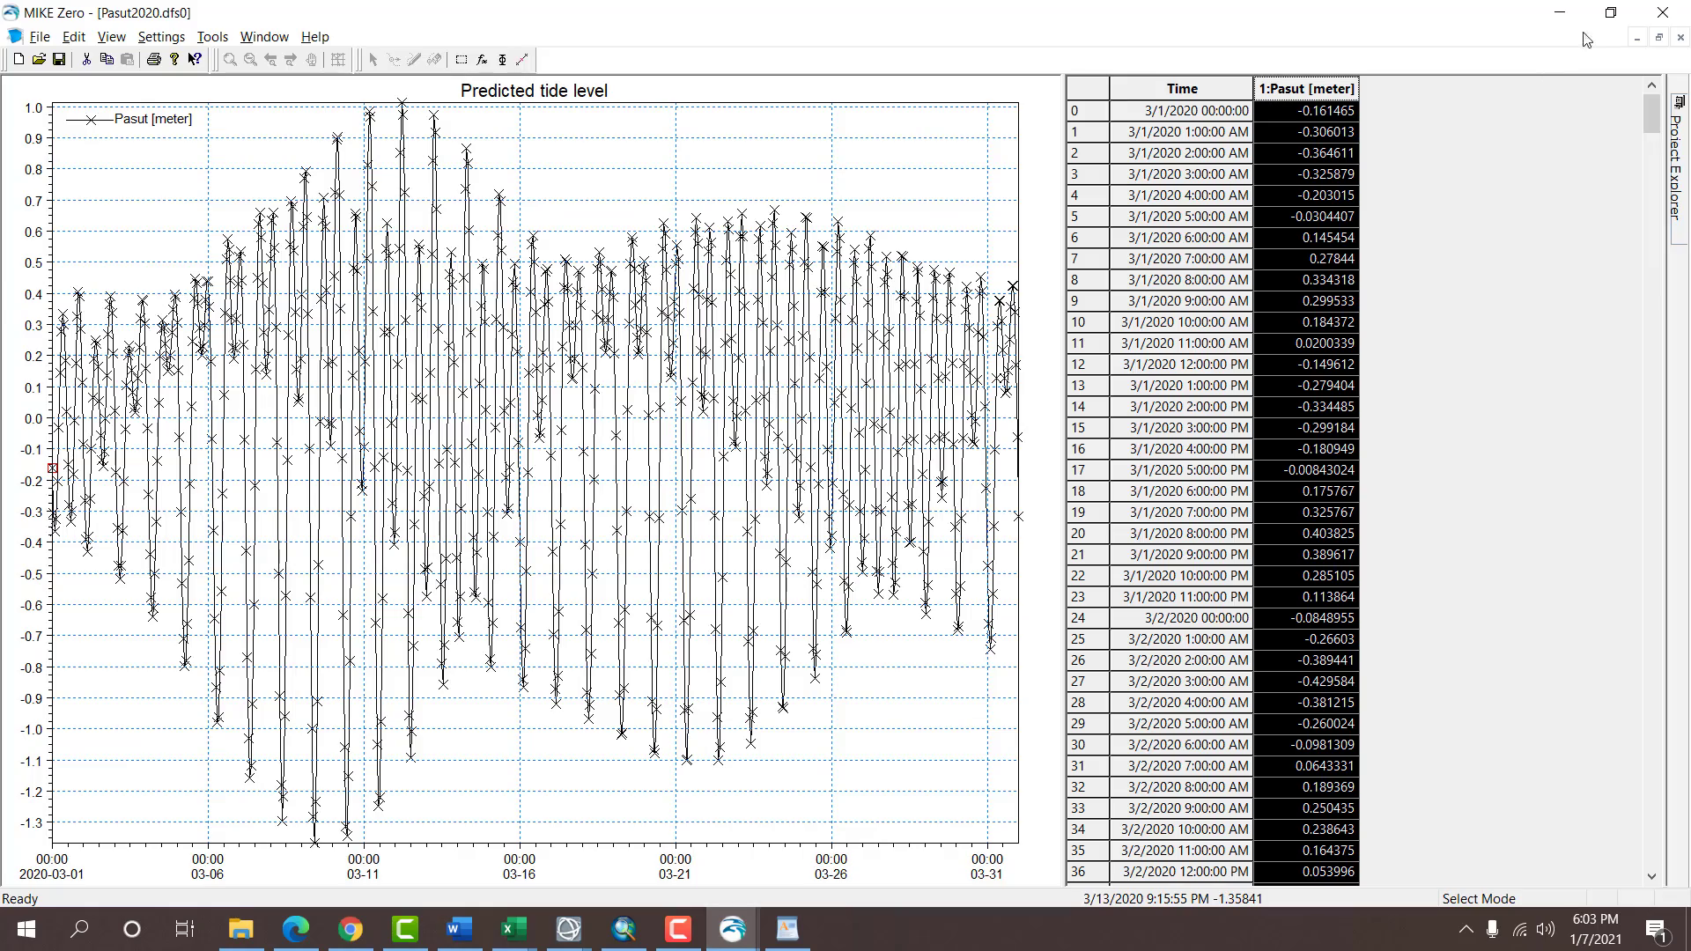
pyautogui.click(1661, 14)
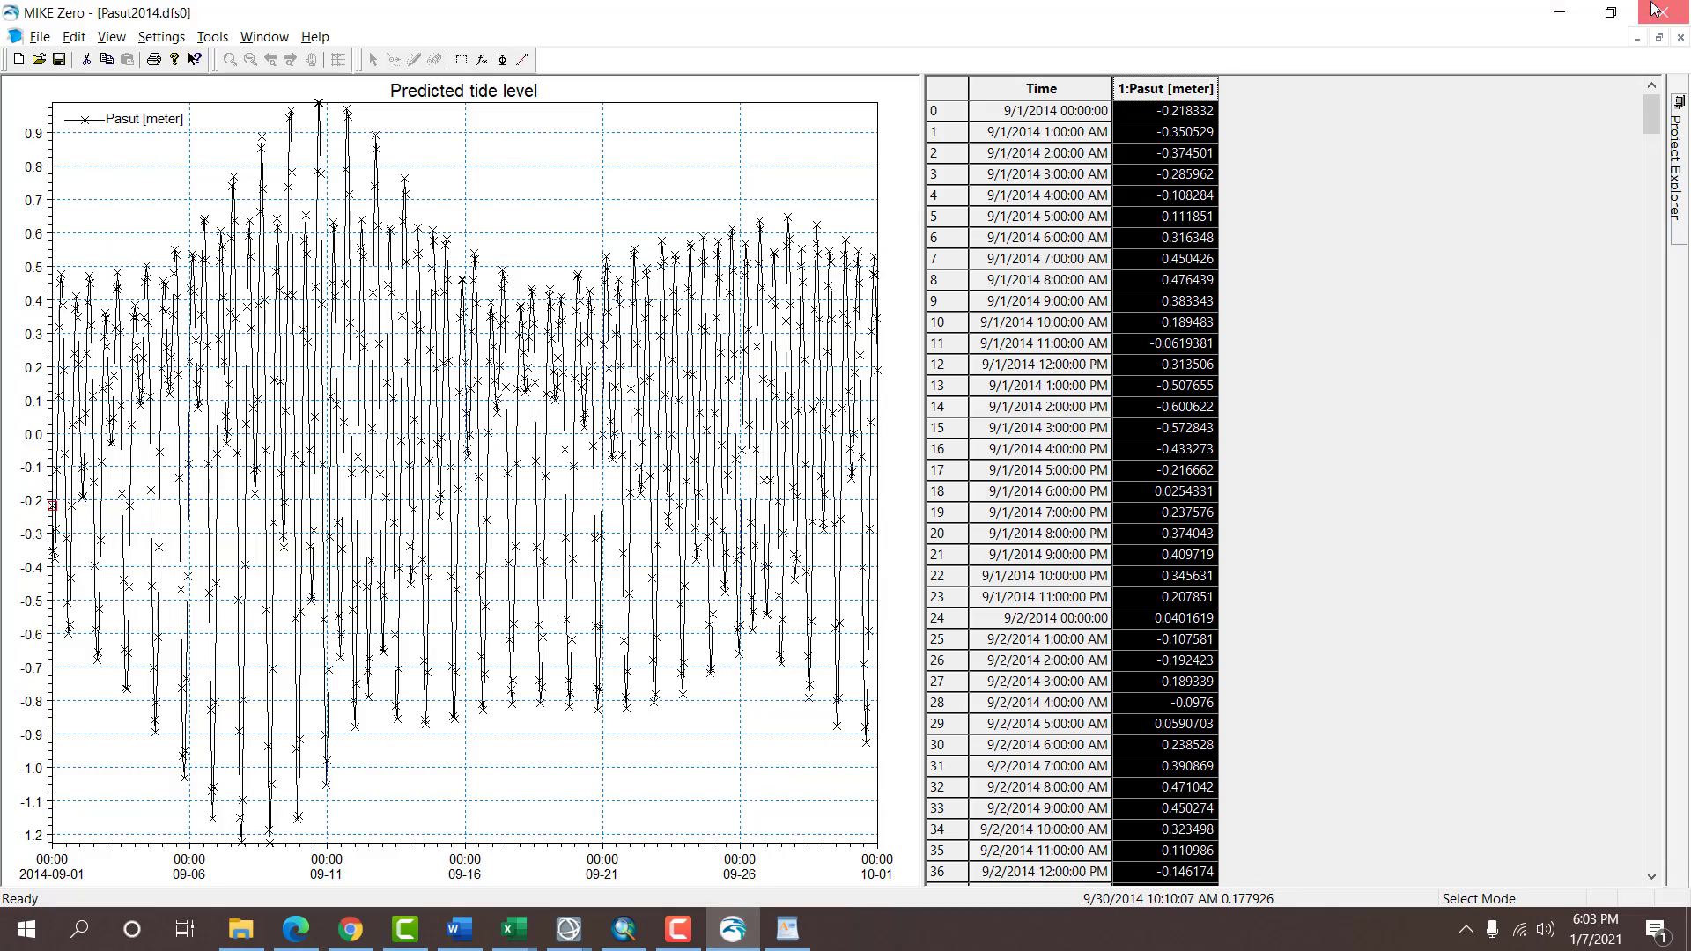
pyautogui.click(1655, 11)
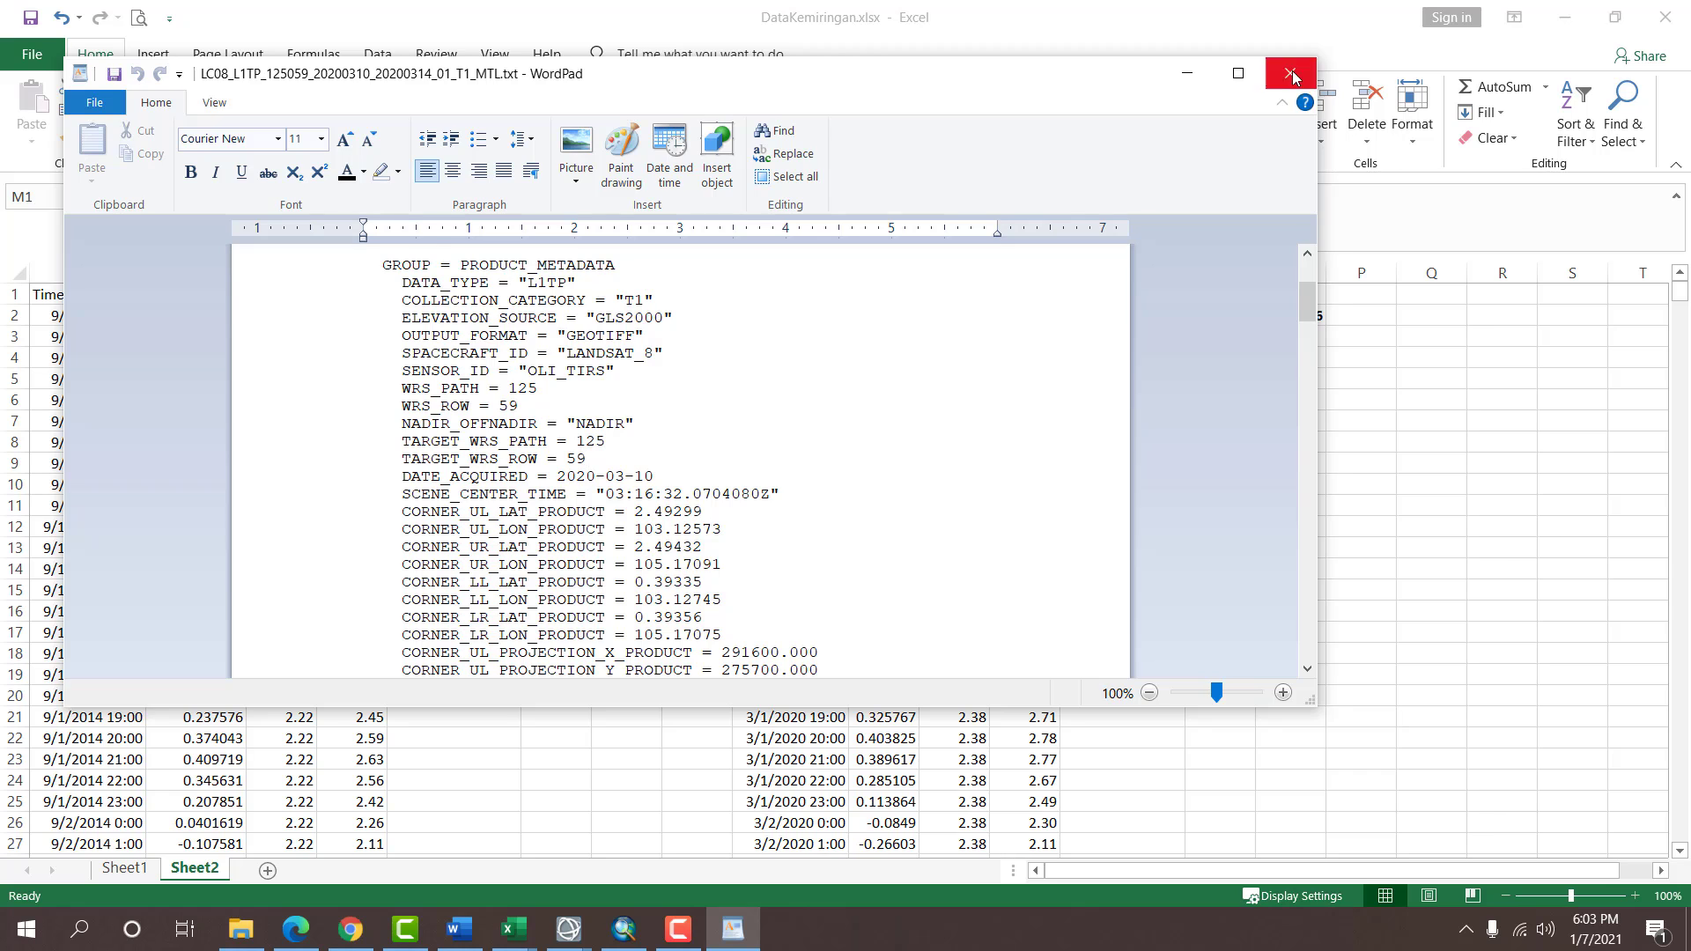
pyautogui.click(1292, 76)
# Switch to ArcMap and remove the TitikSlope and DEMNAS_1016-54_v1.0.tif layers from the map.
pyautogui.click(623, 929)
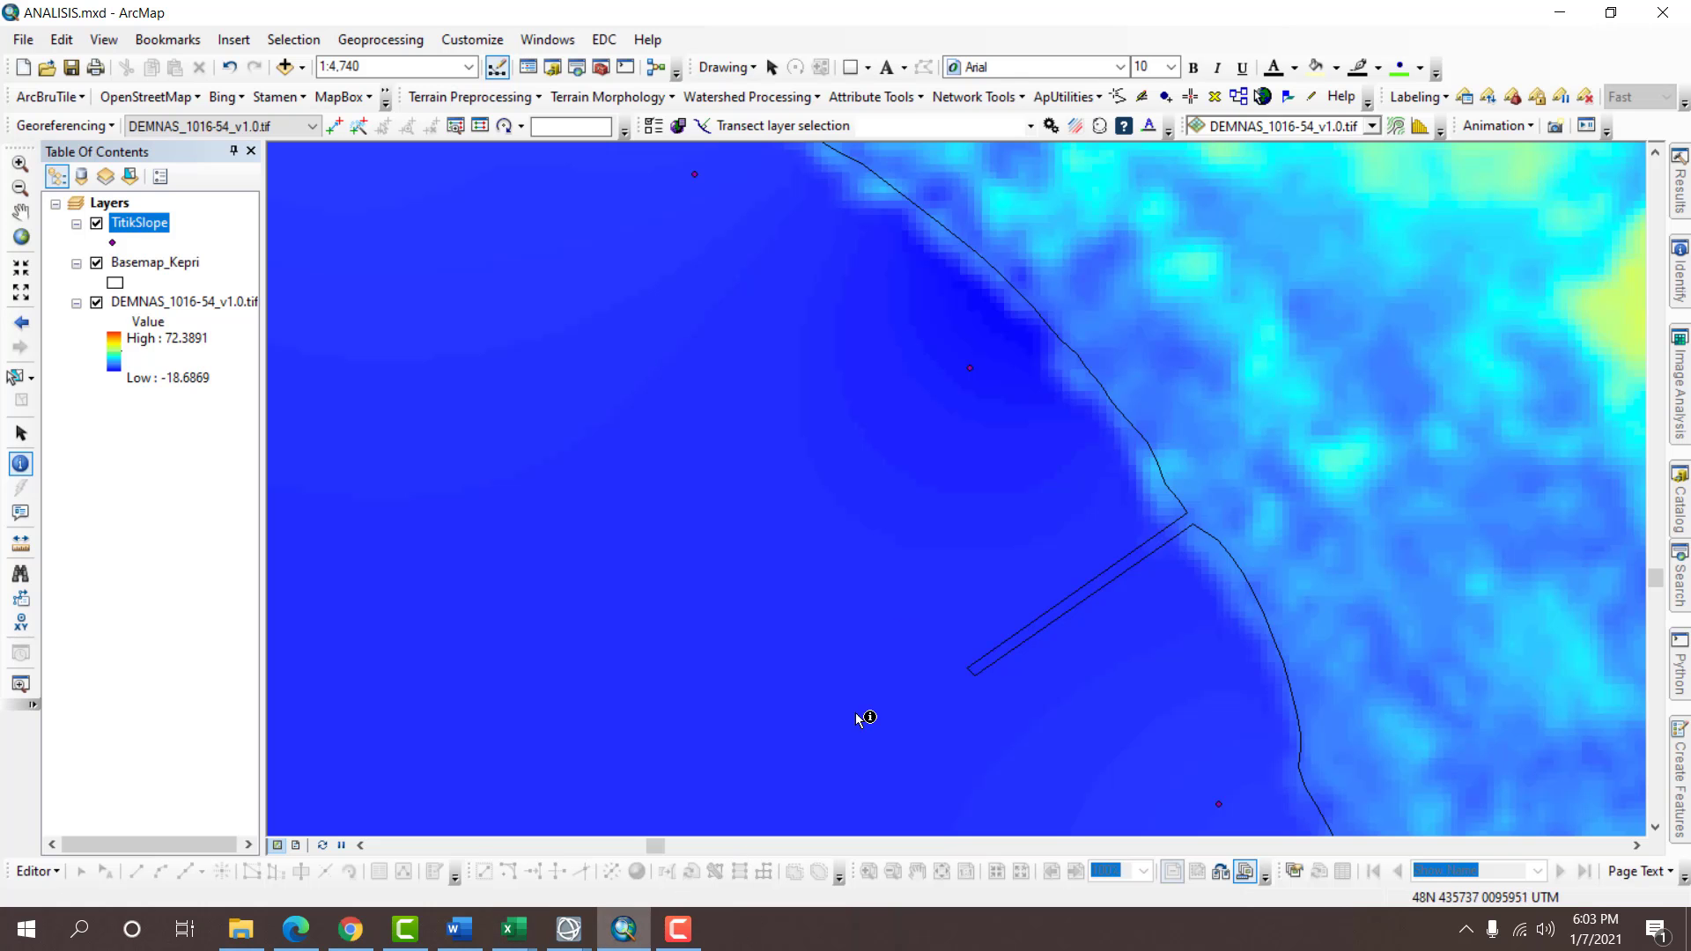
pyautogui.scroll(-2, 632, 324)
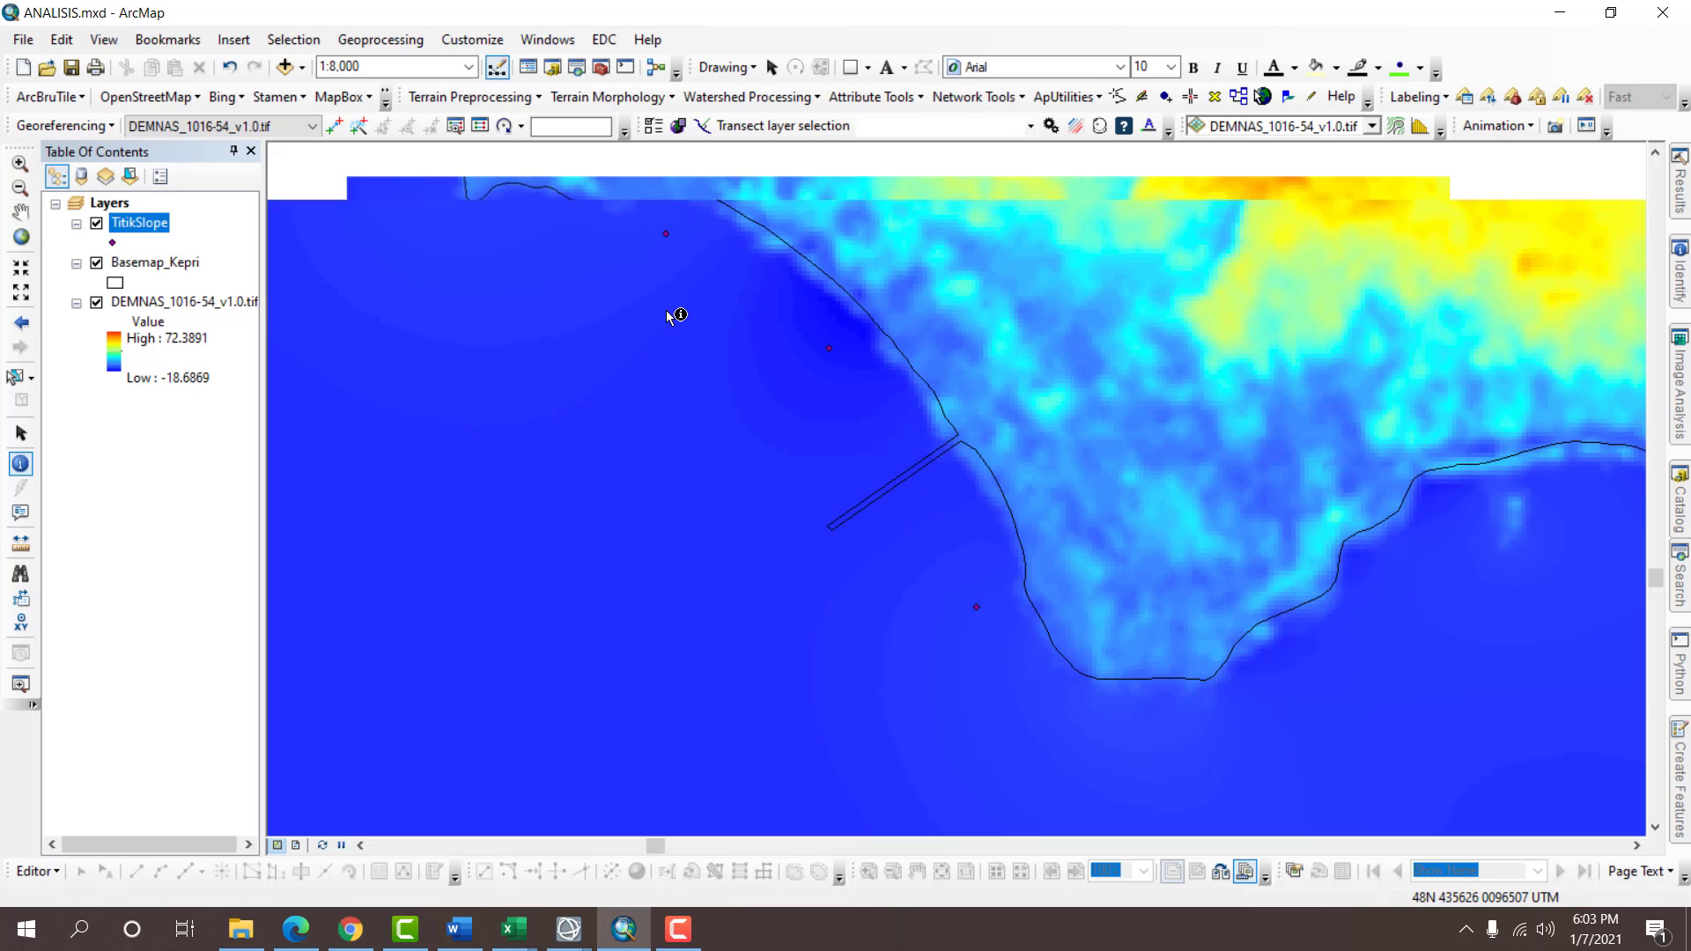
pyautogui.scroll(-3, 666, 310)
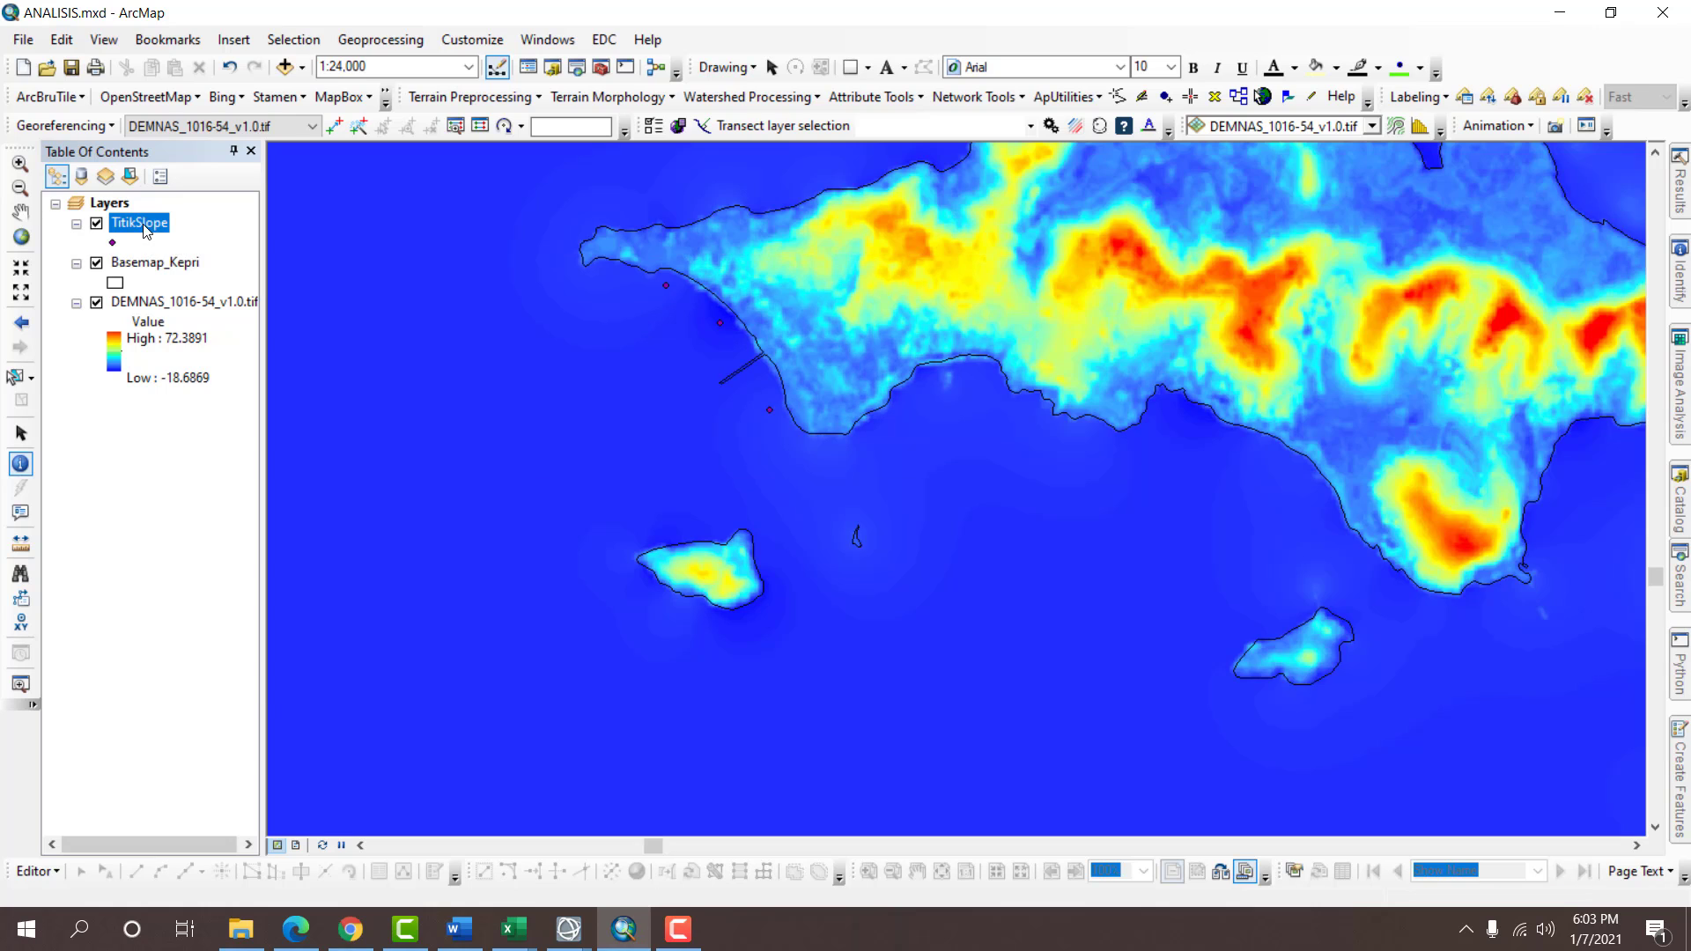
pyautogui.rightClick(143, 225)
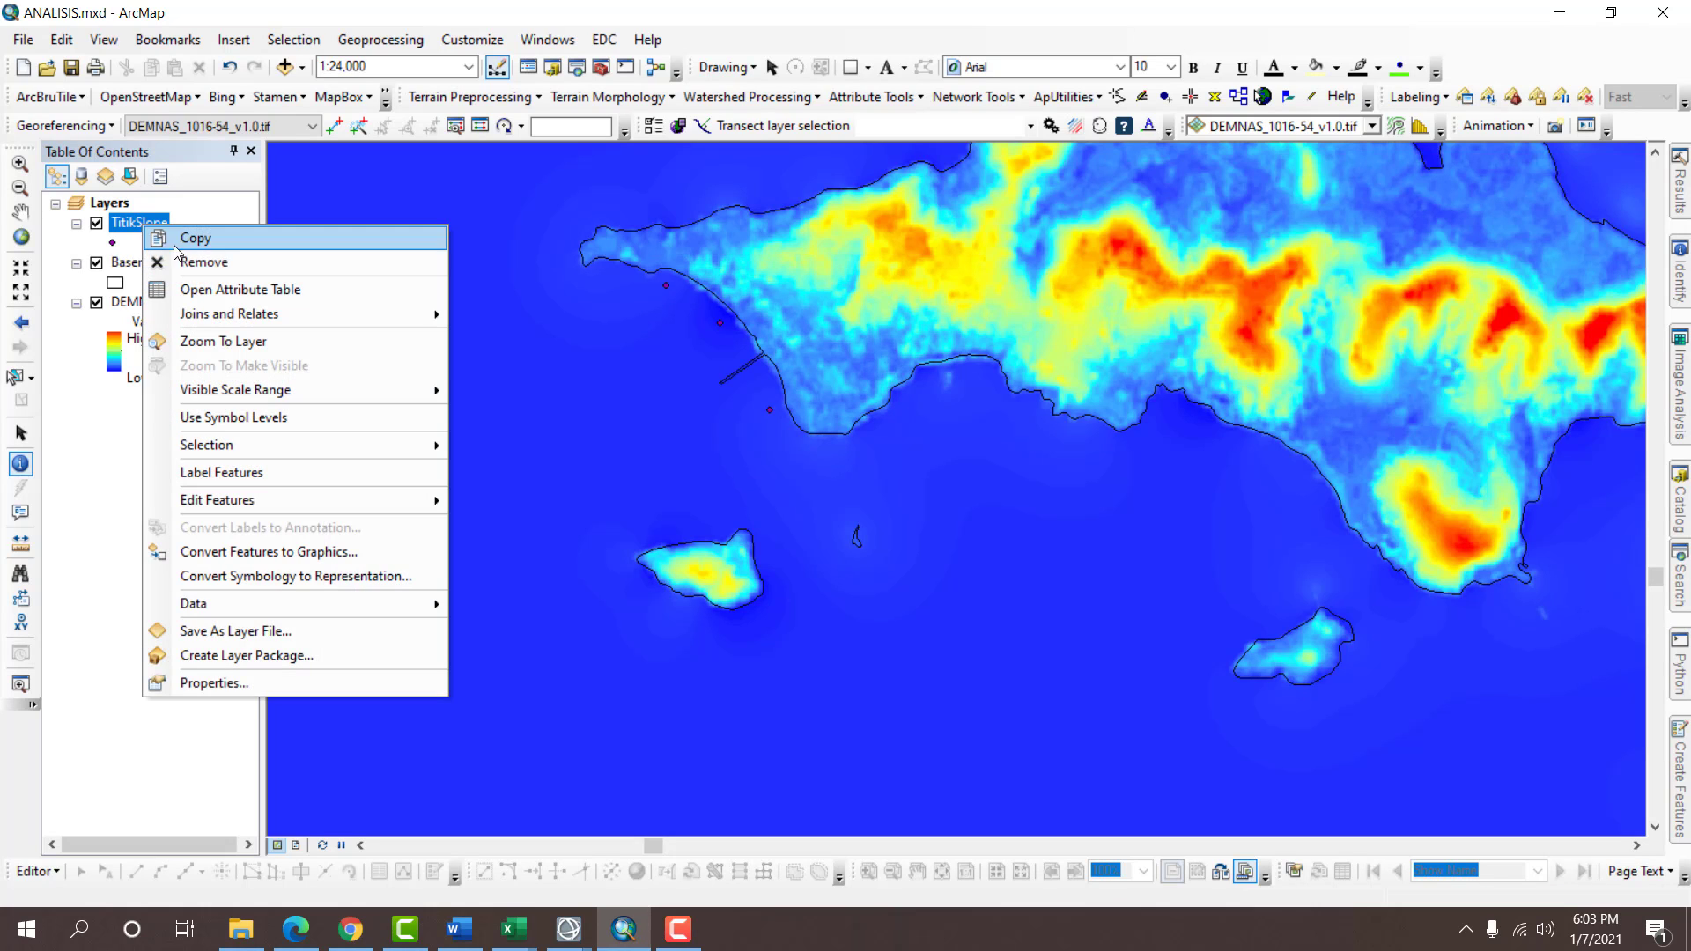
pyautogui.click(176, 254)
pyautogui.rightClick(179, 264)
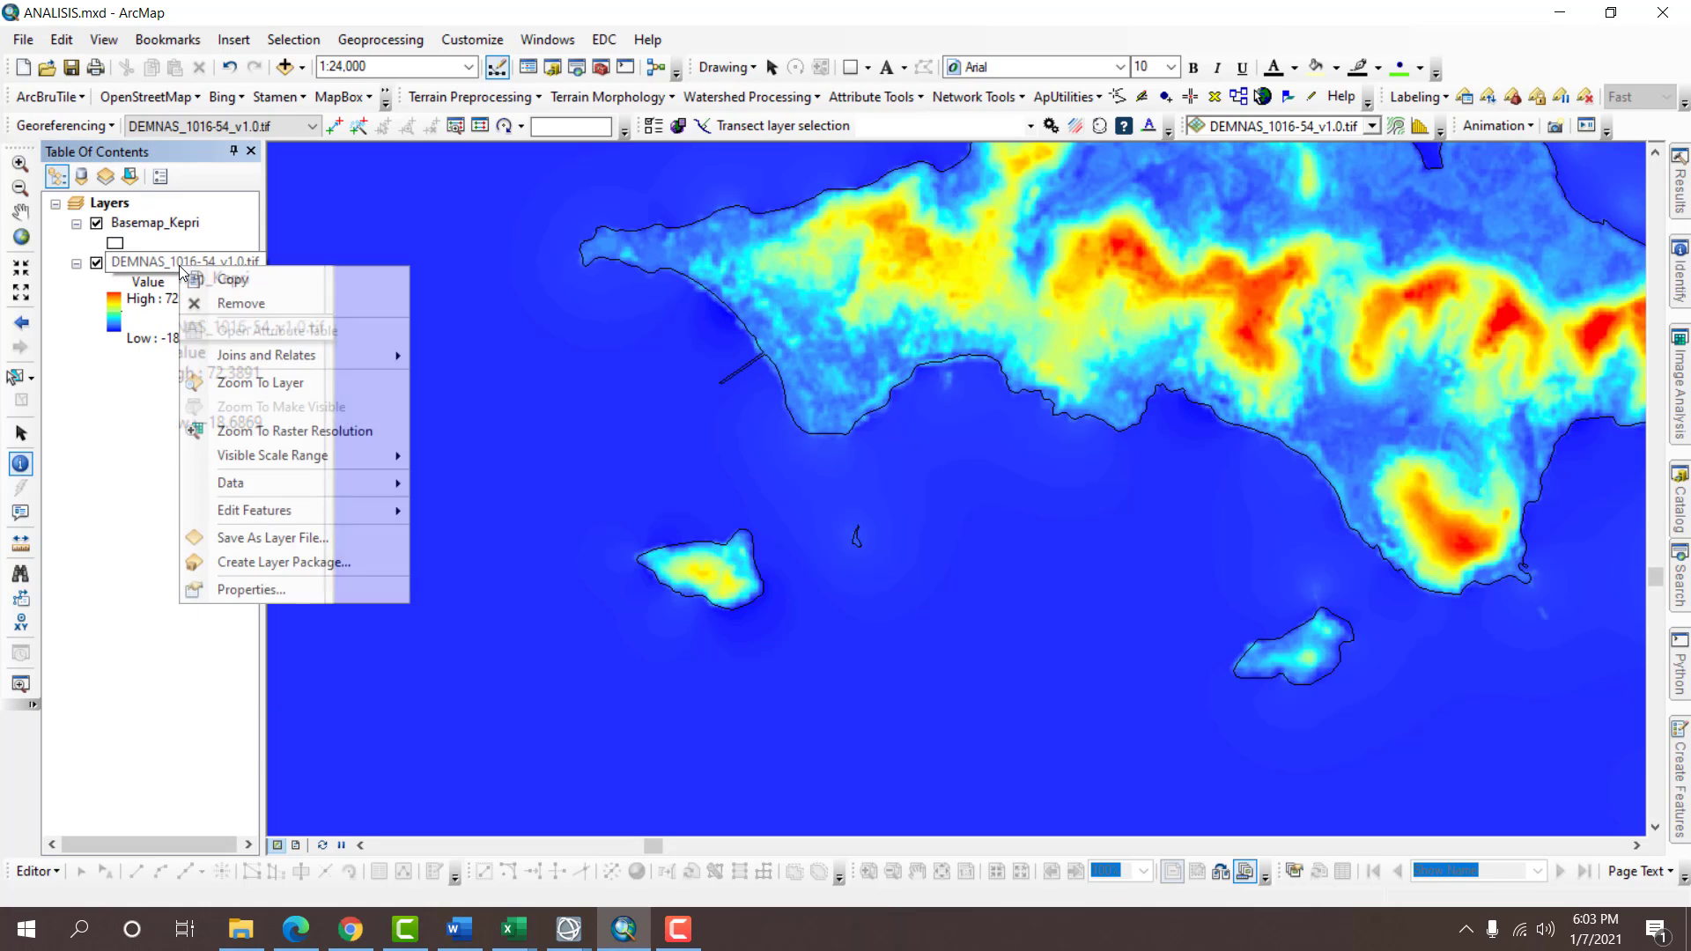
pyautogui.click(216, 294)
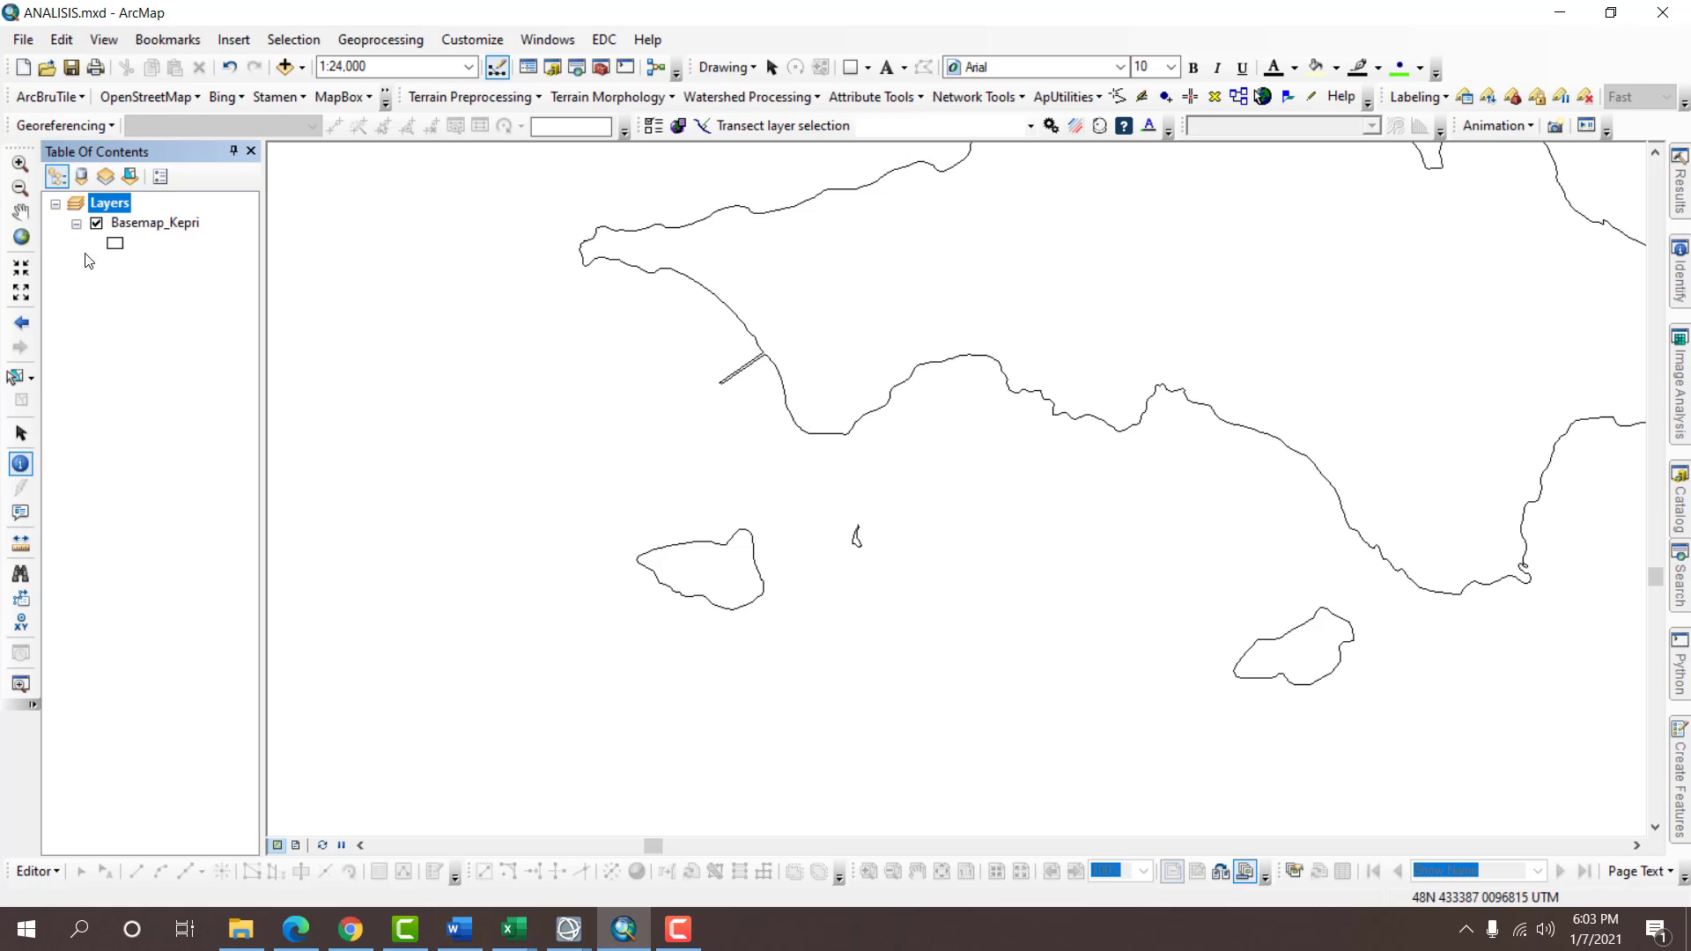
# Change the Basemap_Kepri polygon symbol to the grey OTHER LAND style.
pyautogui.click(115, 244)
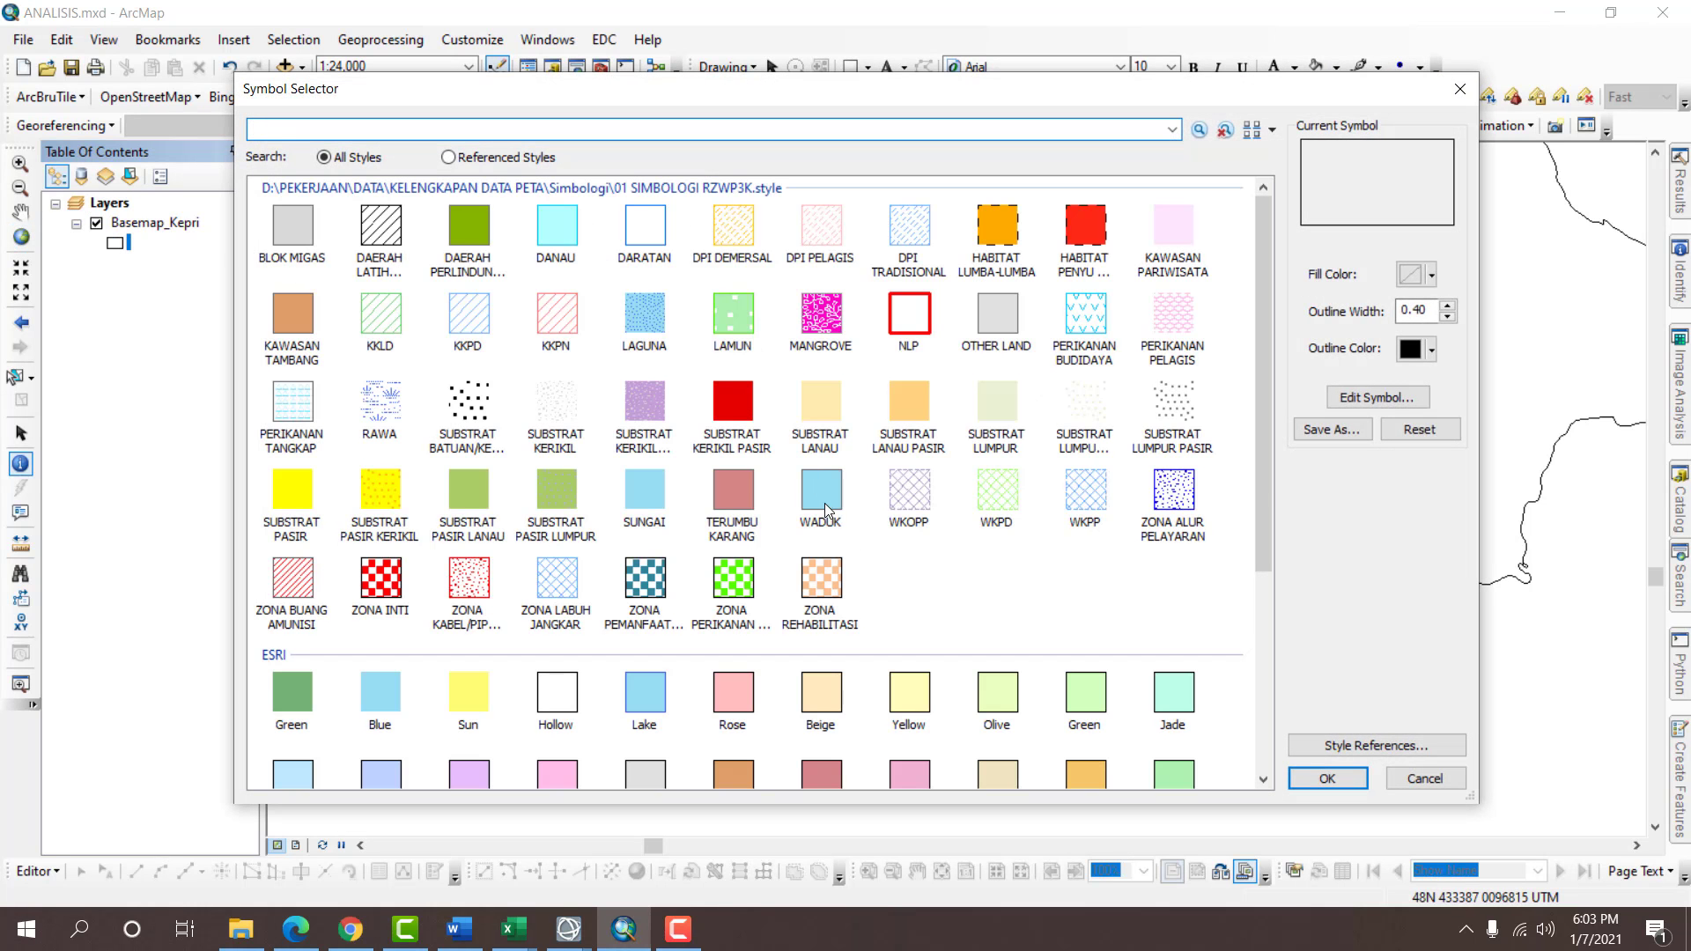
pyautogui.doubleClick(975, 371)
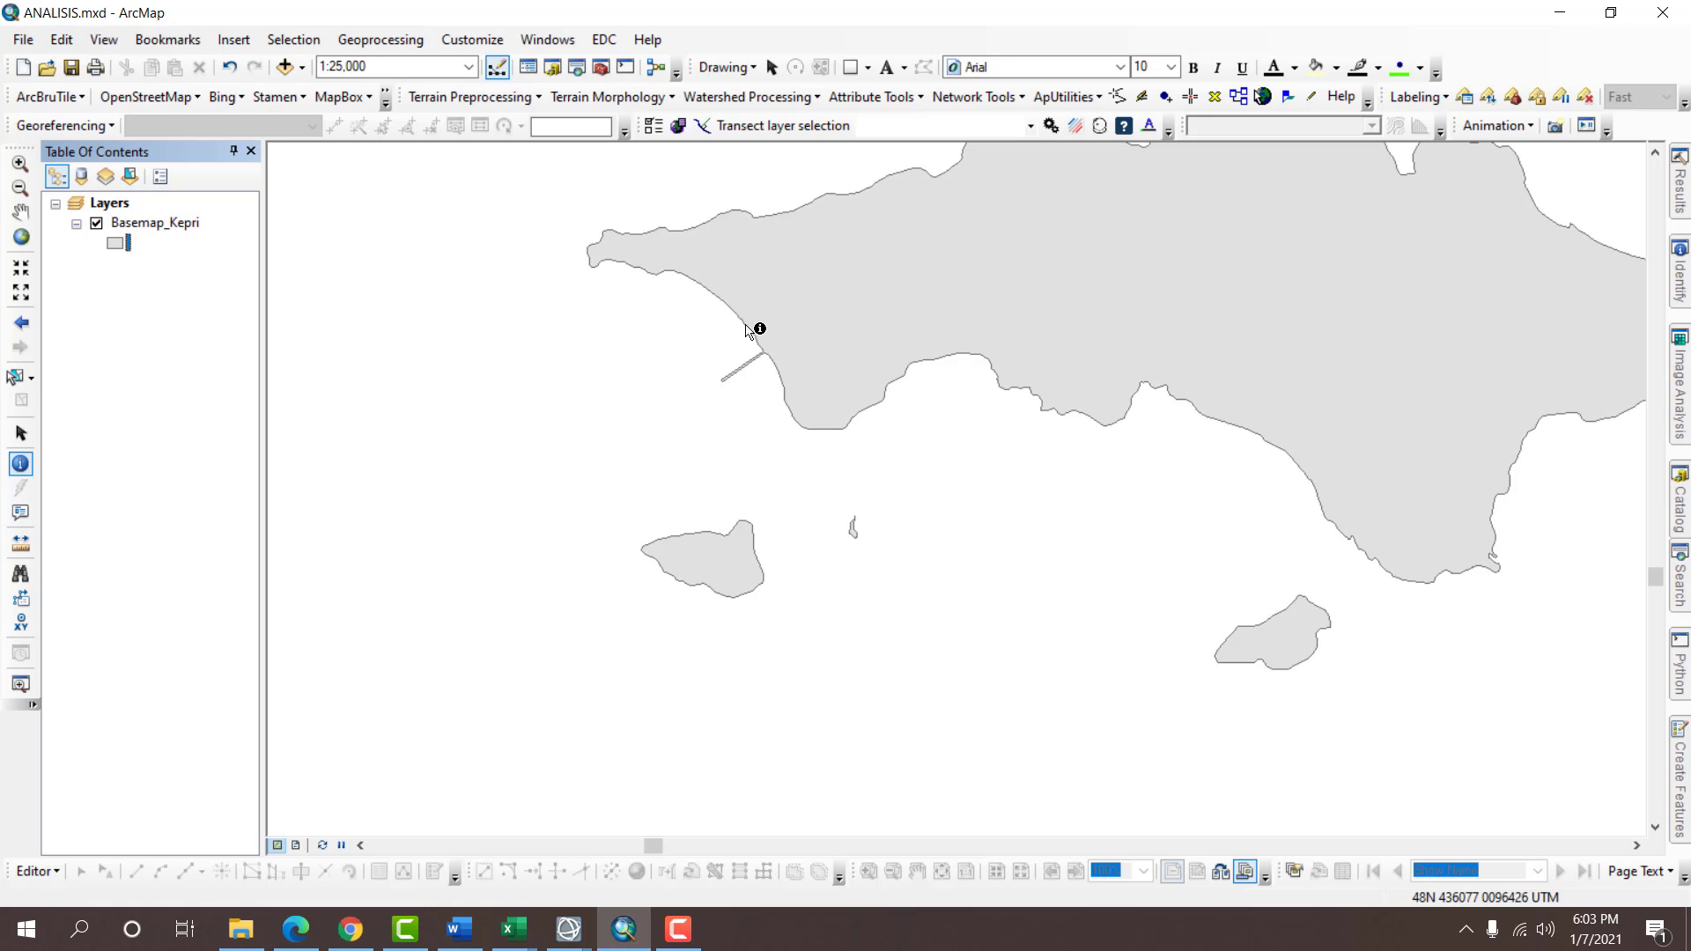
pyautogui.scroll(3, 745, 330)
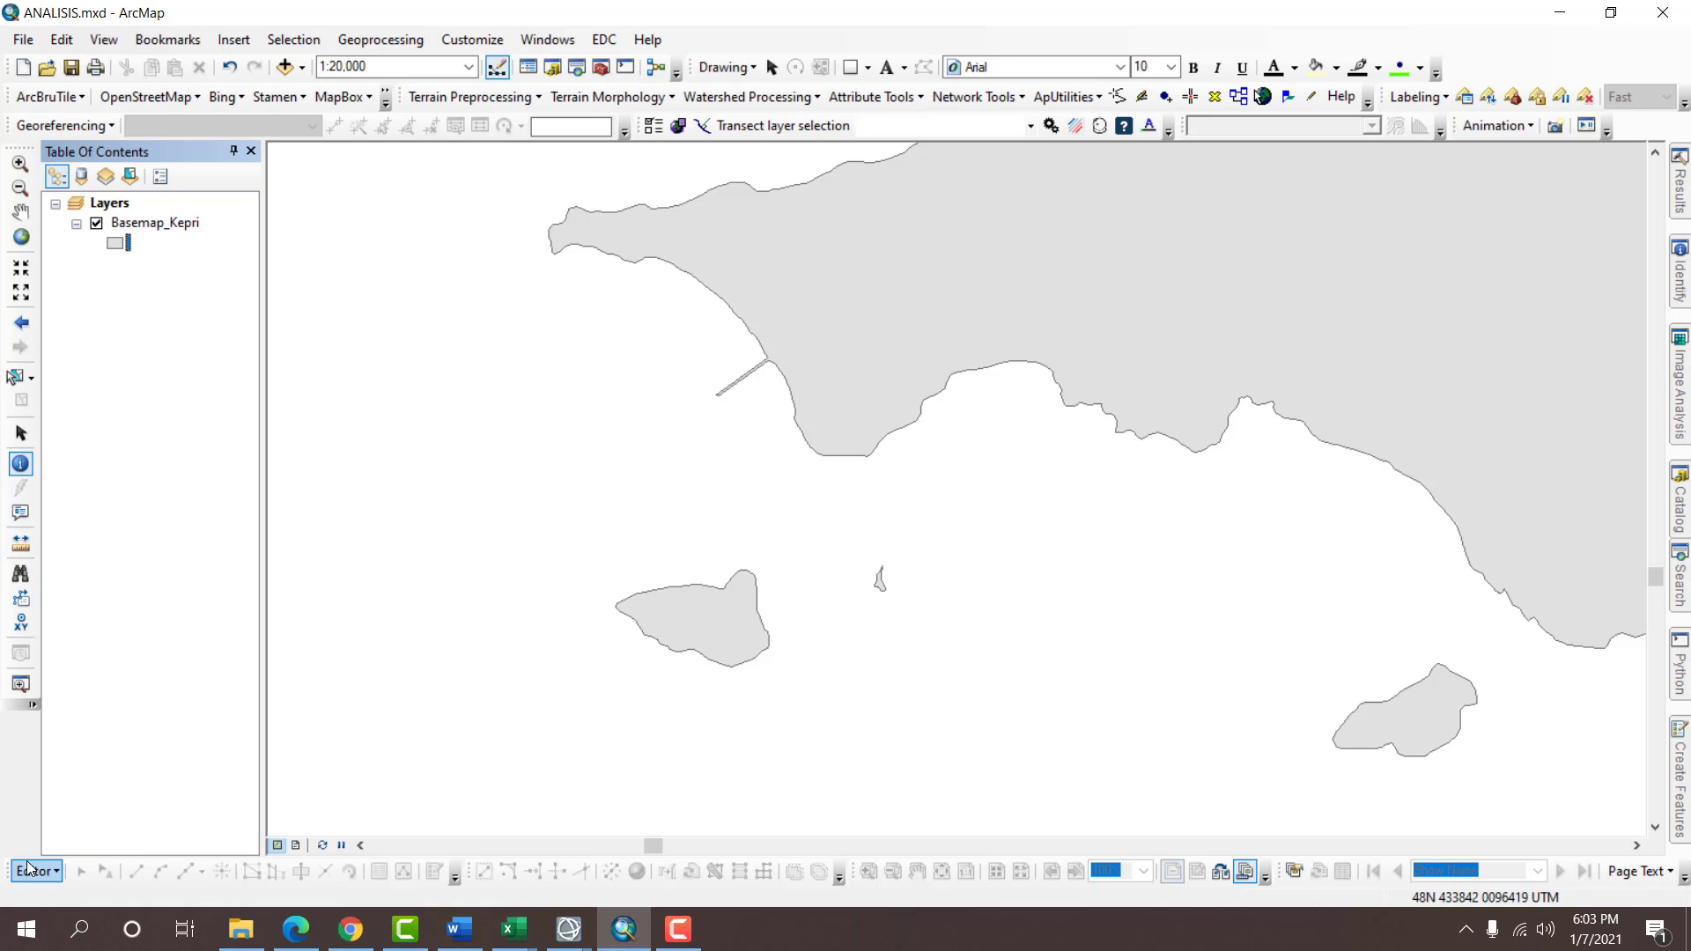
pyautogui.click(552, 67)
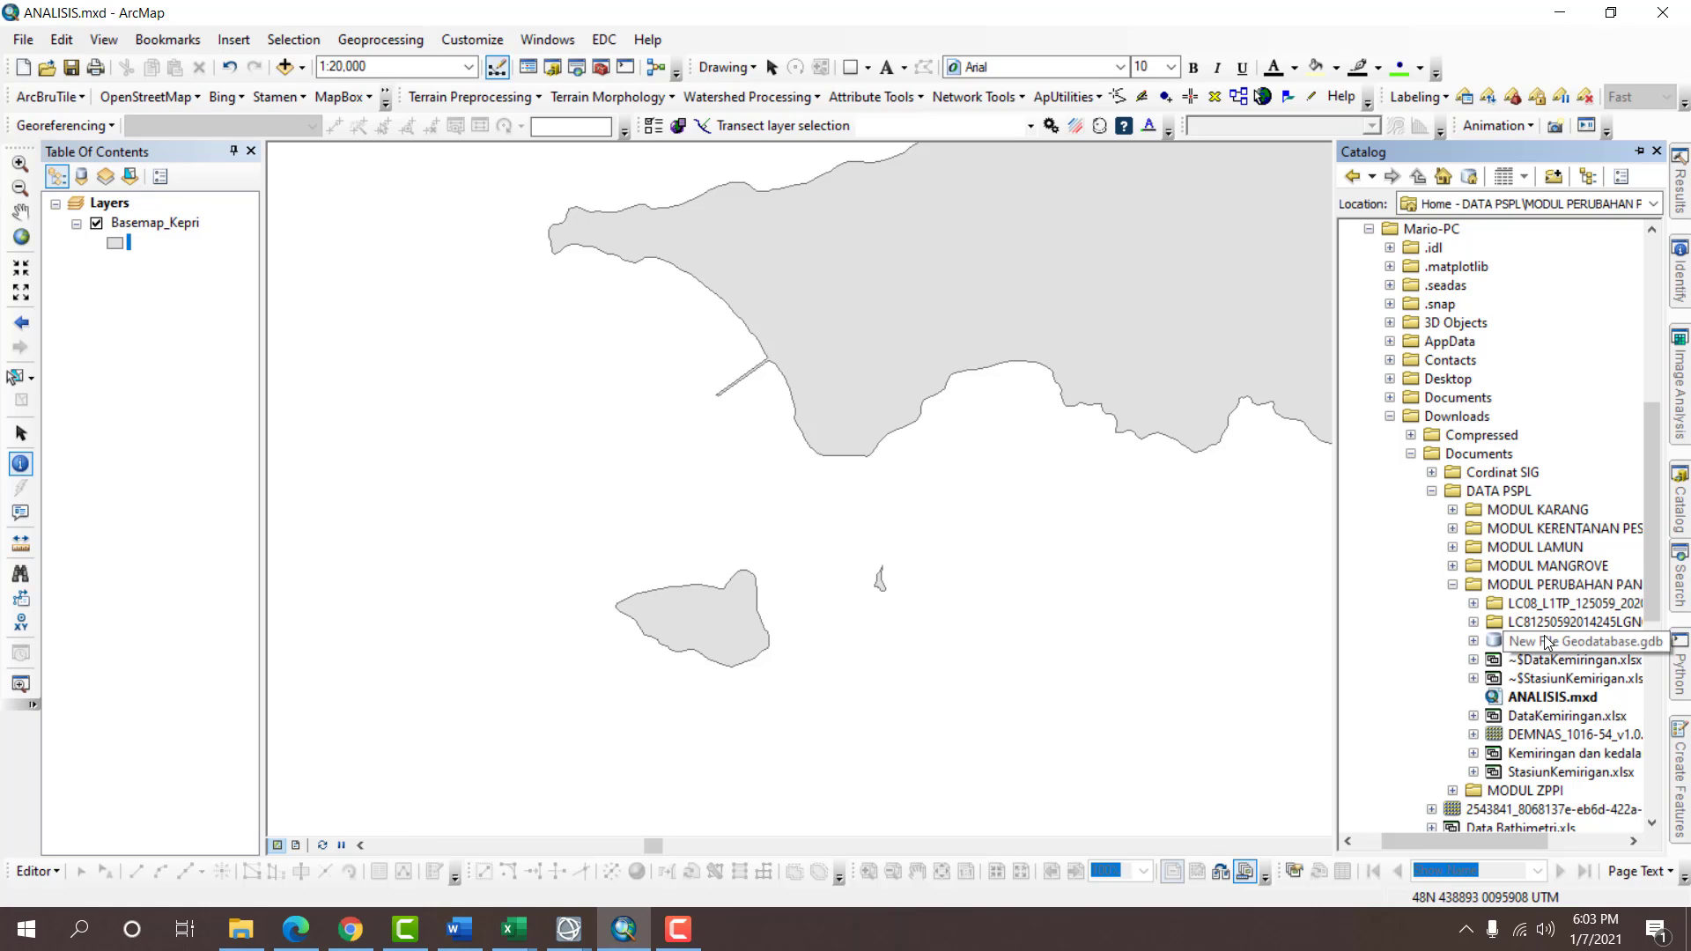
pyautogui.click(1542, 644)
pyautogui.rightClick(1543, 644)
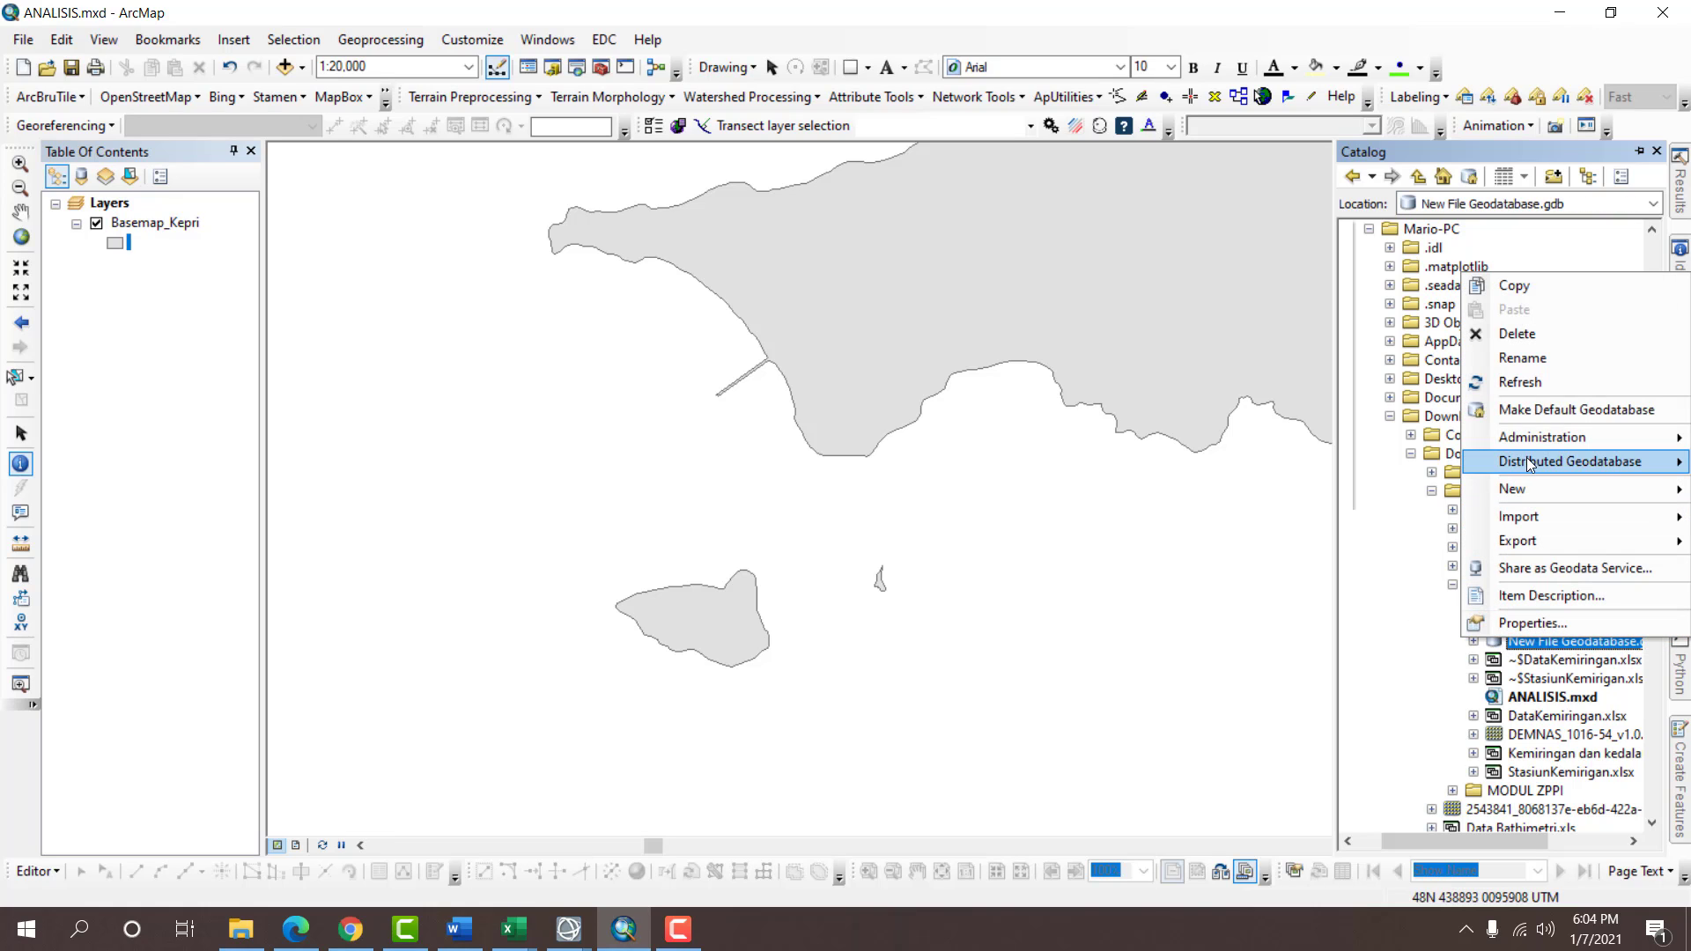
pyautogui.moveTo(1530, 489)
pyautogui.click(1292, 514)
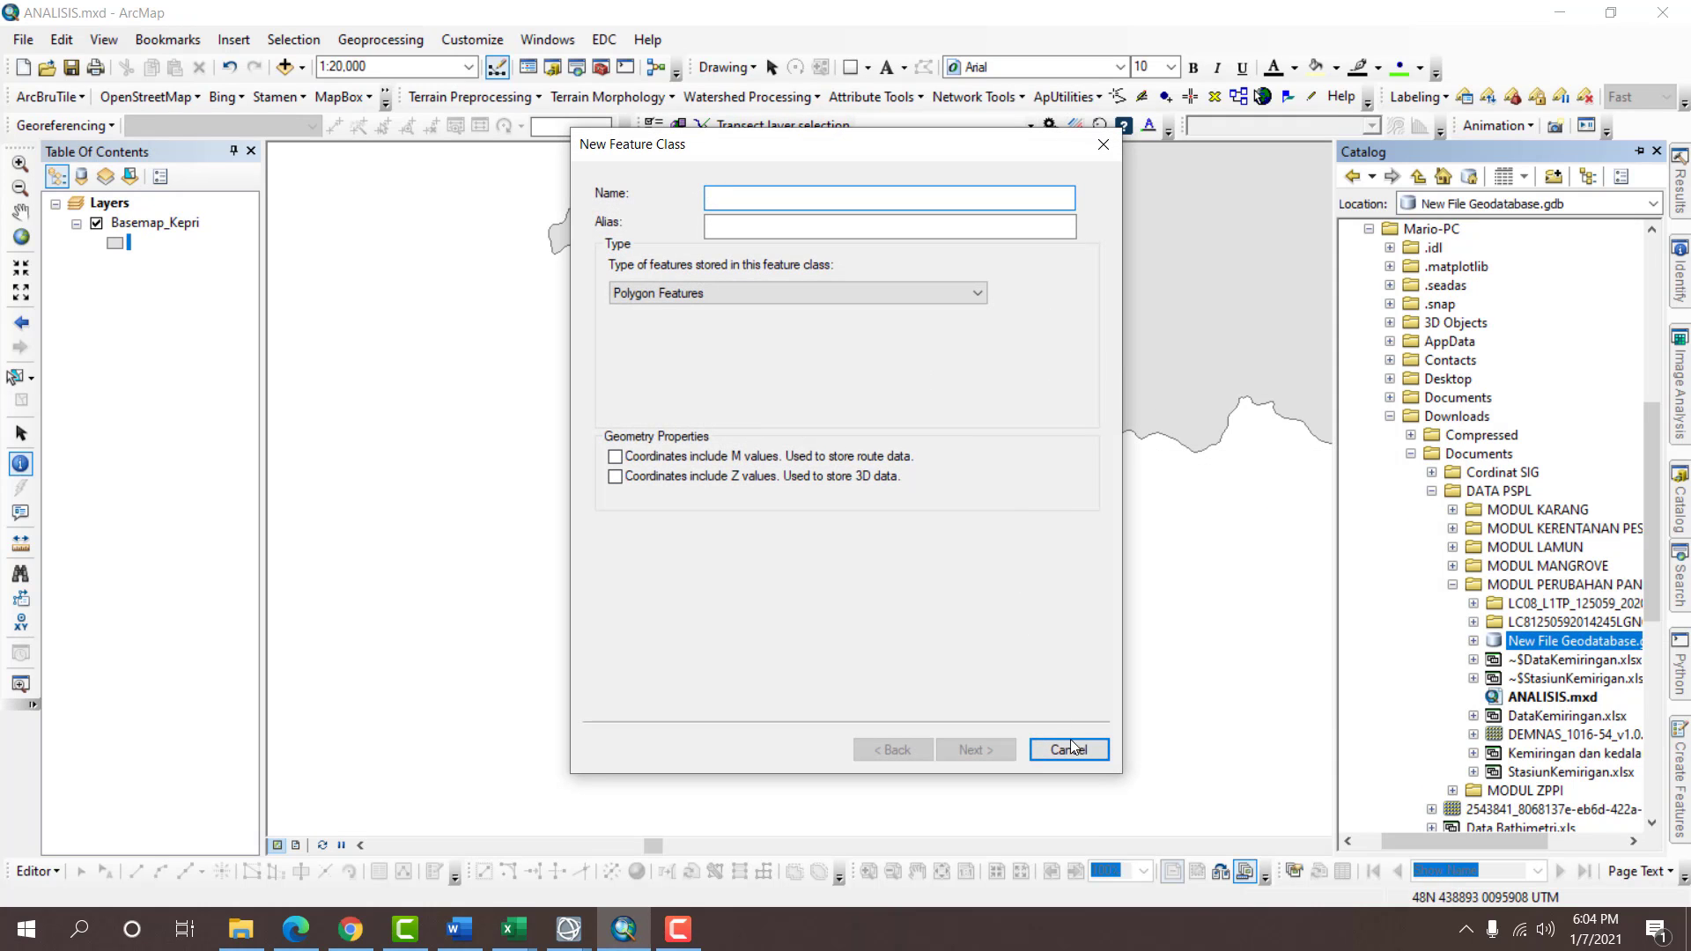
pyautogui.click(1071, 745)
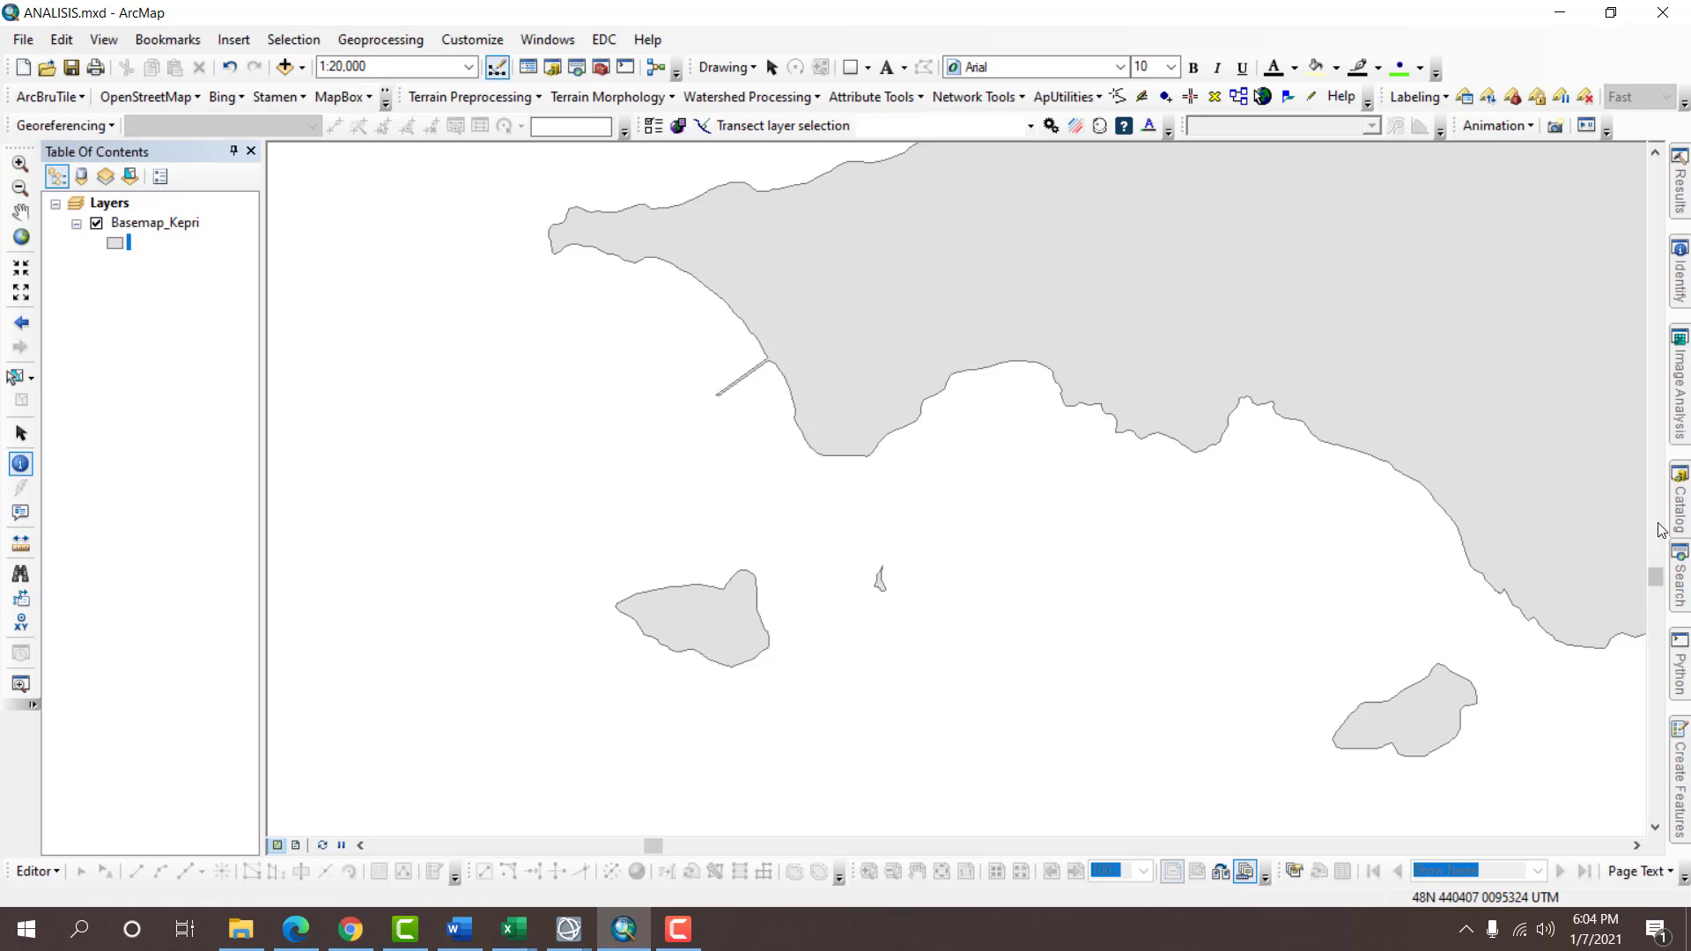
# Create a polygon shapefile named AOI in the MODUL PERUBAHAN PANTAI folder with the WGS 1984 coordinate system.
pyautogui.moveTo(1679, 508)
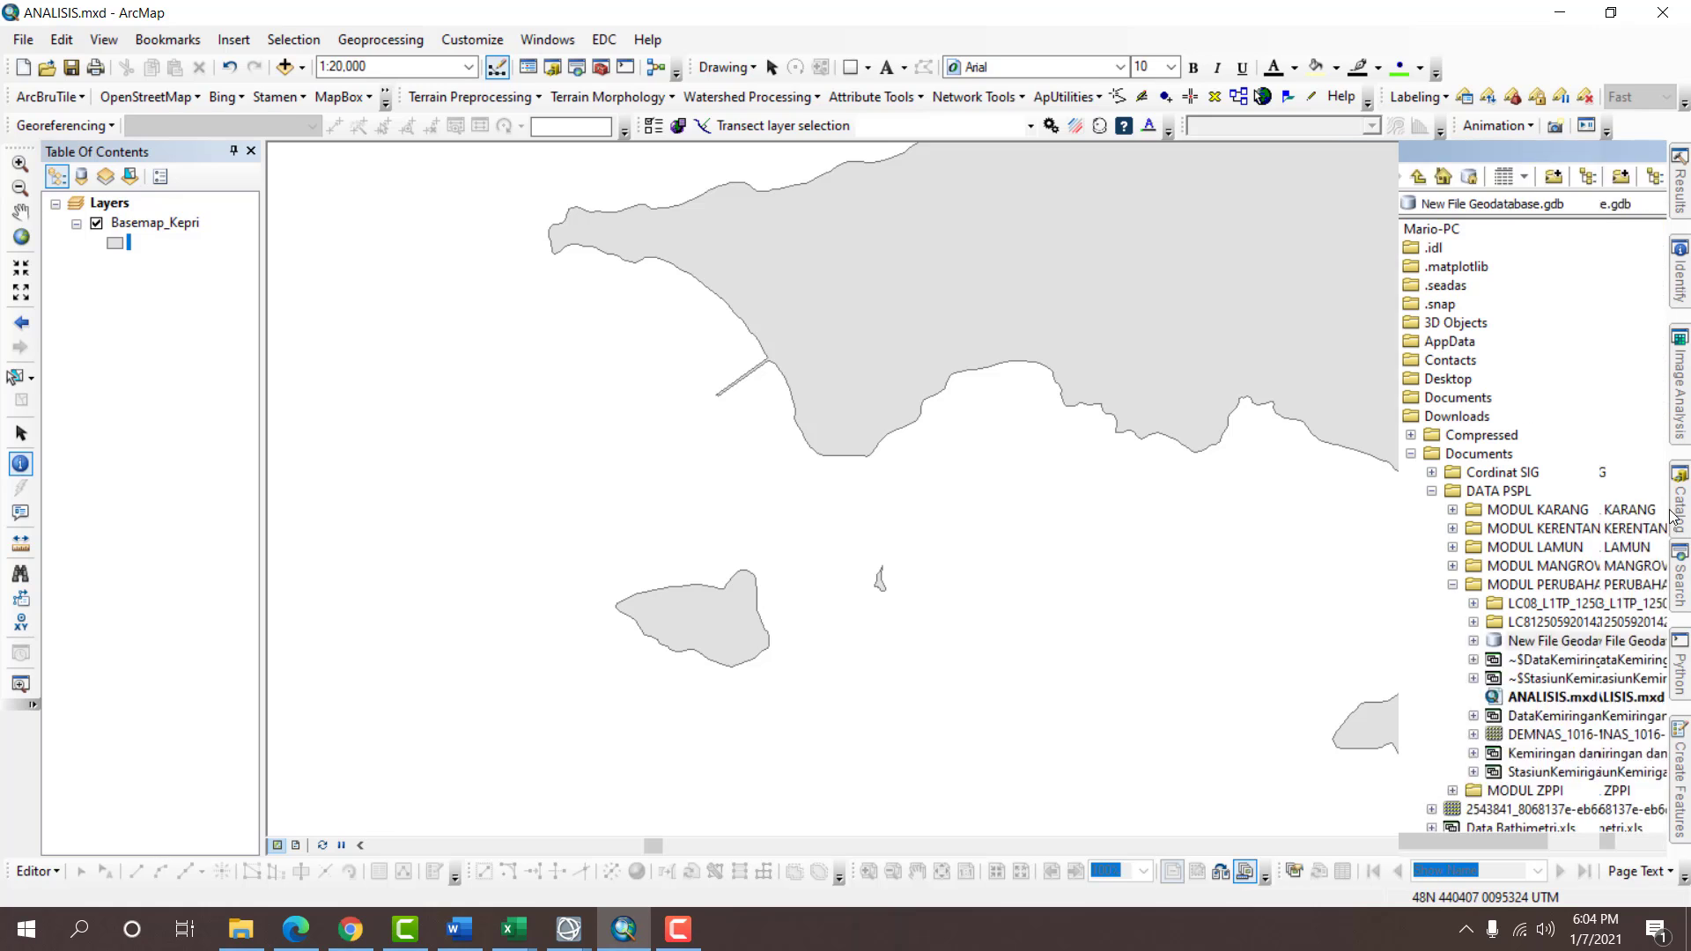
pyautogui.rightClick(1520, 587)
pyautogui.moveTo(1566, 722)
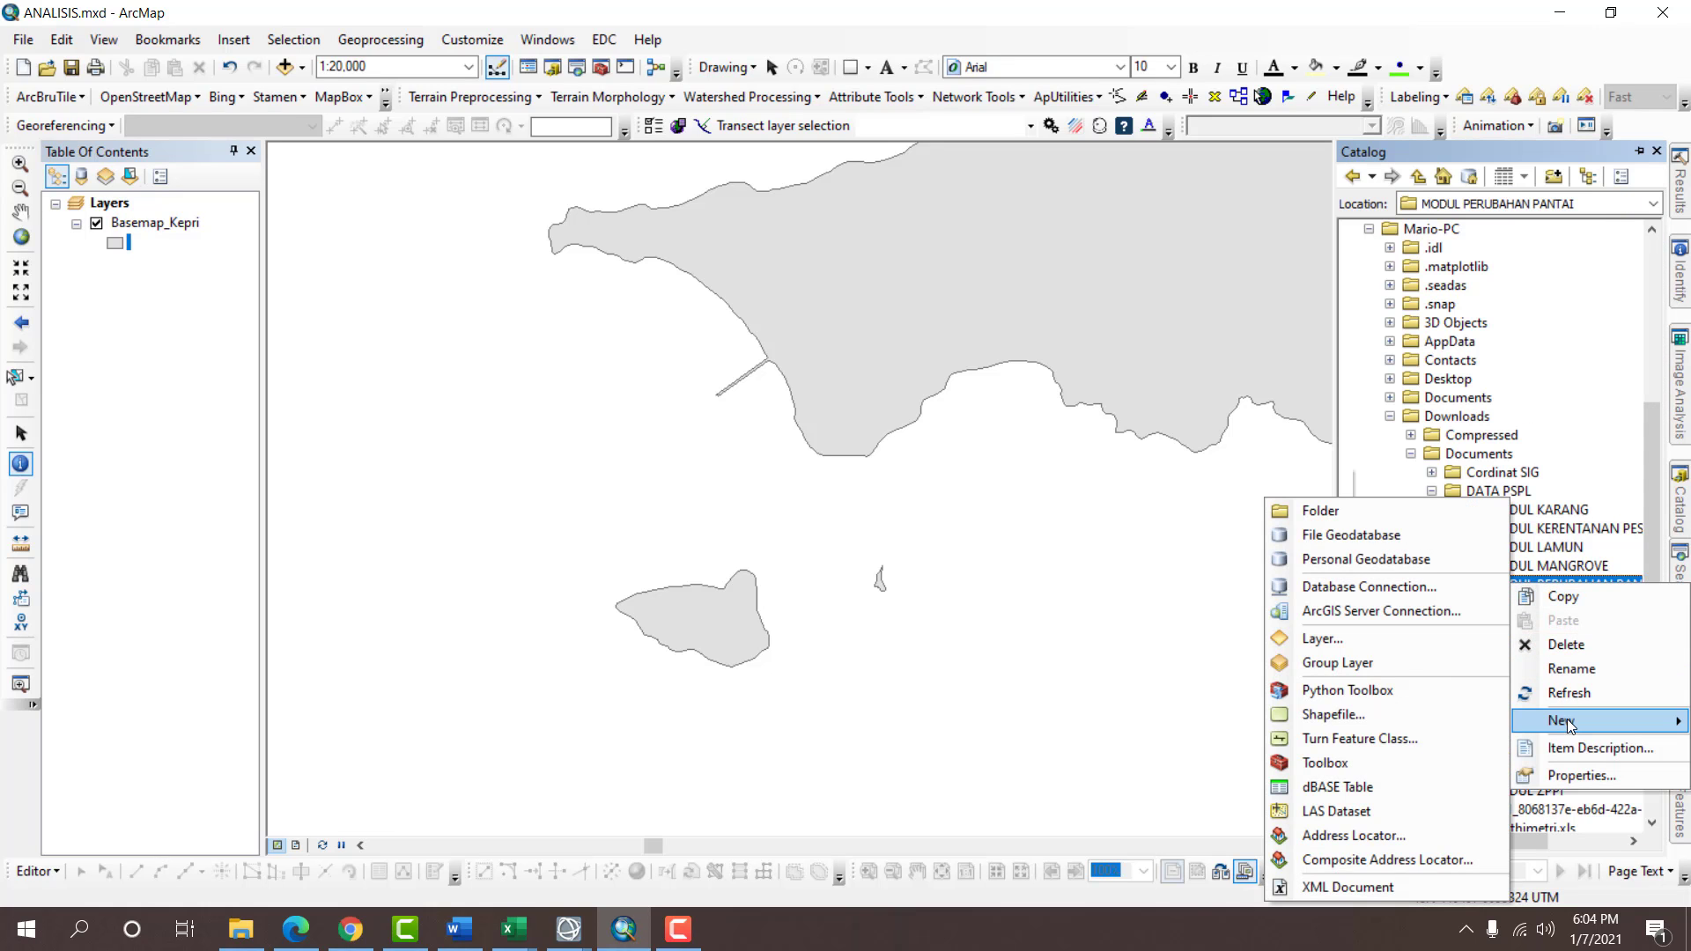
pyautogui.click(1323, 716)
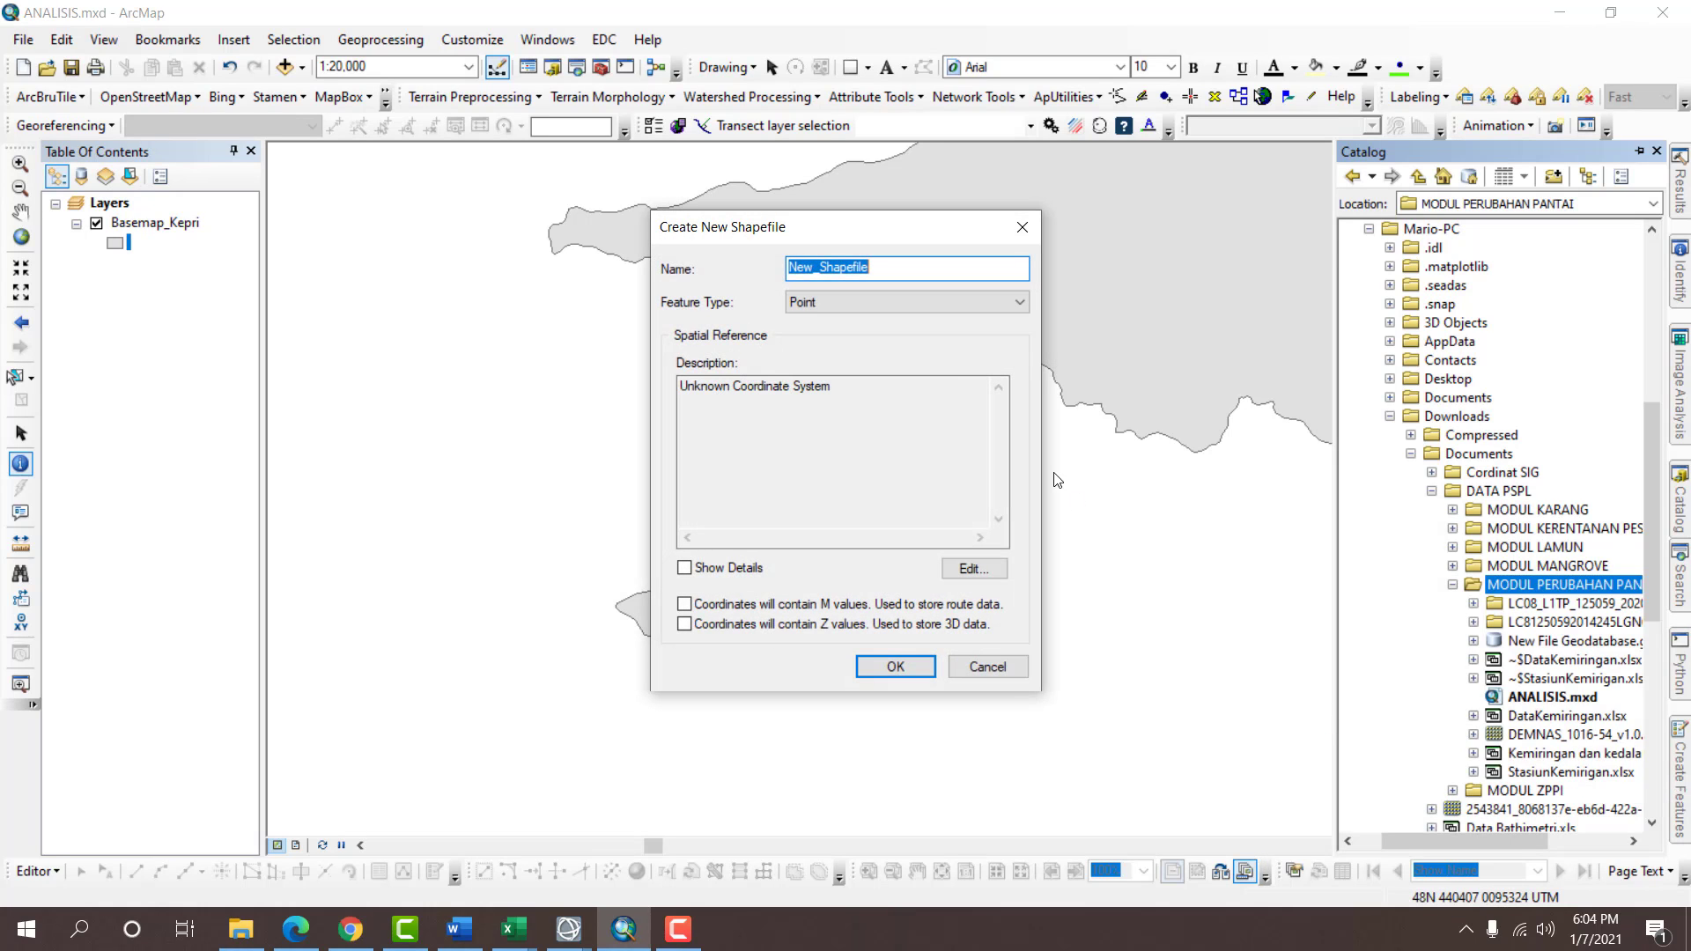
pyautogui.write('AOI')
pyautogui.click(933, 308)
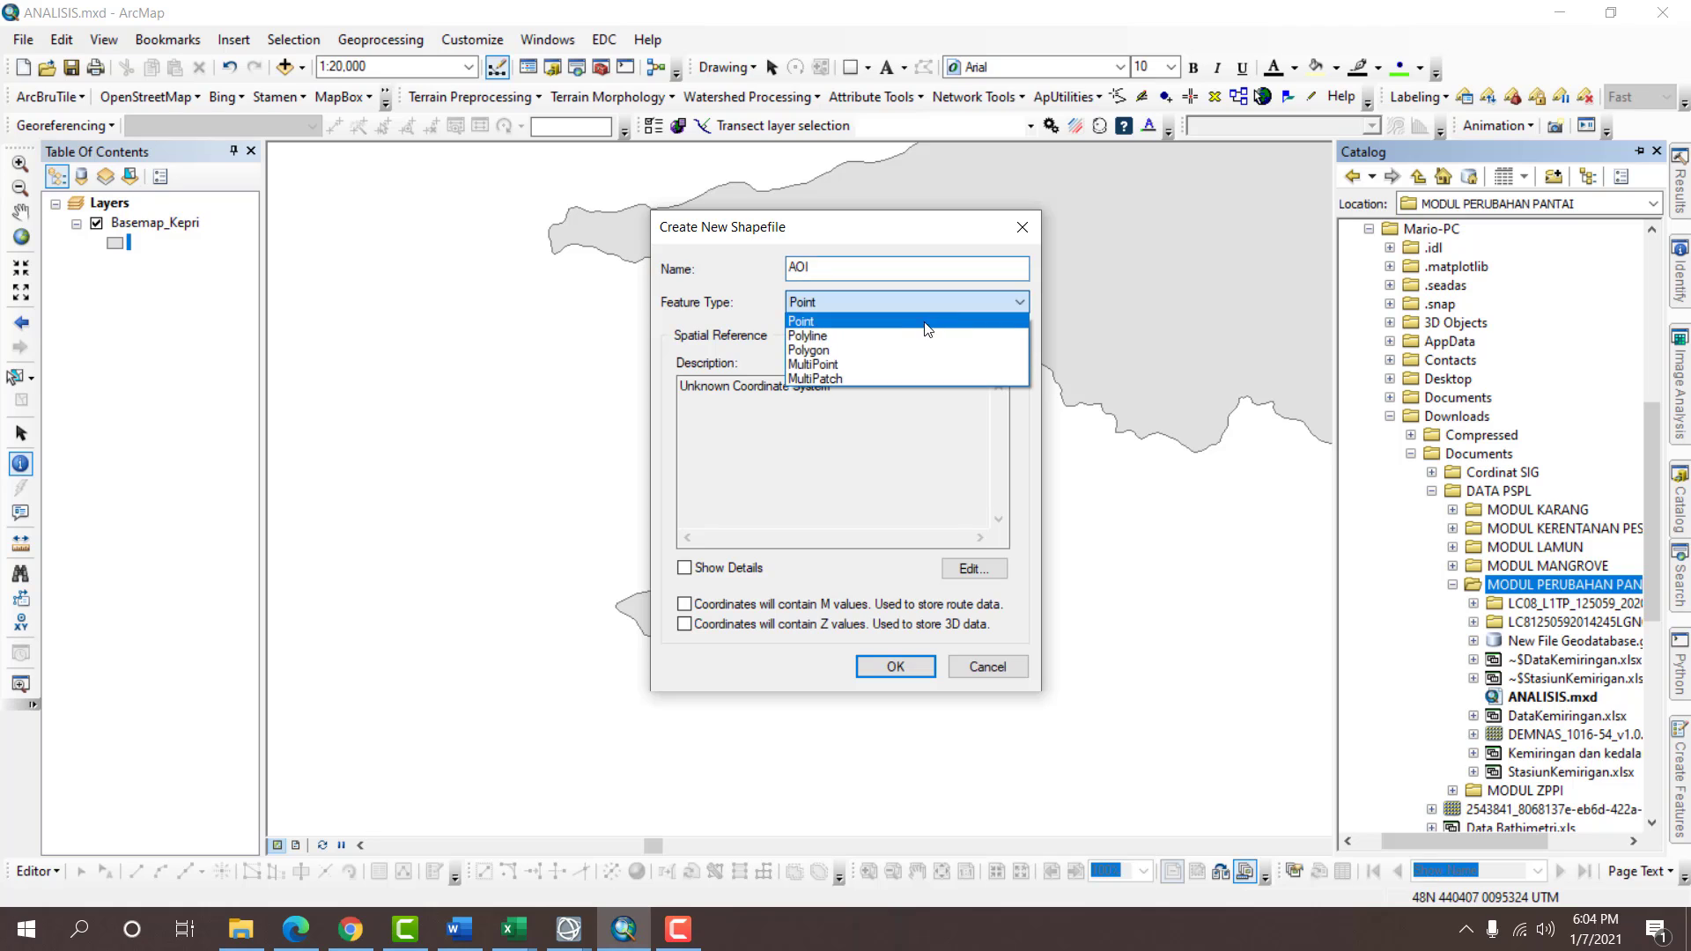
pyautogui.click(898, 350)
pyautogui.click(973, 568)
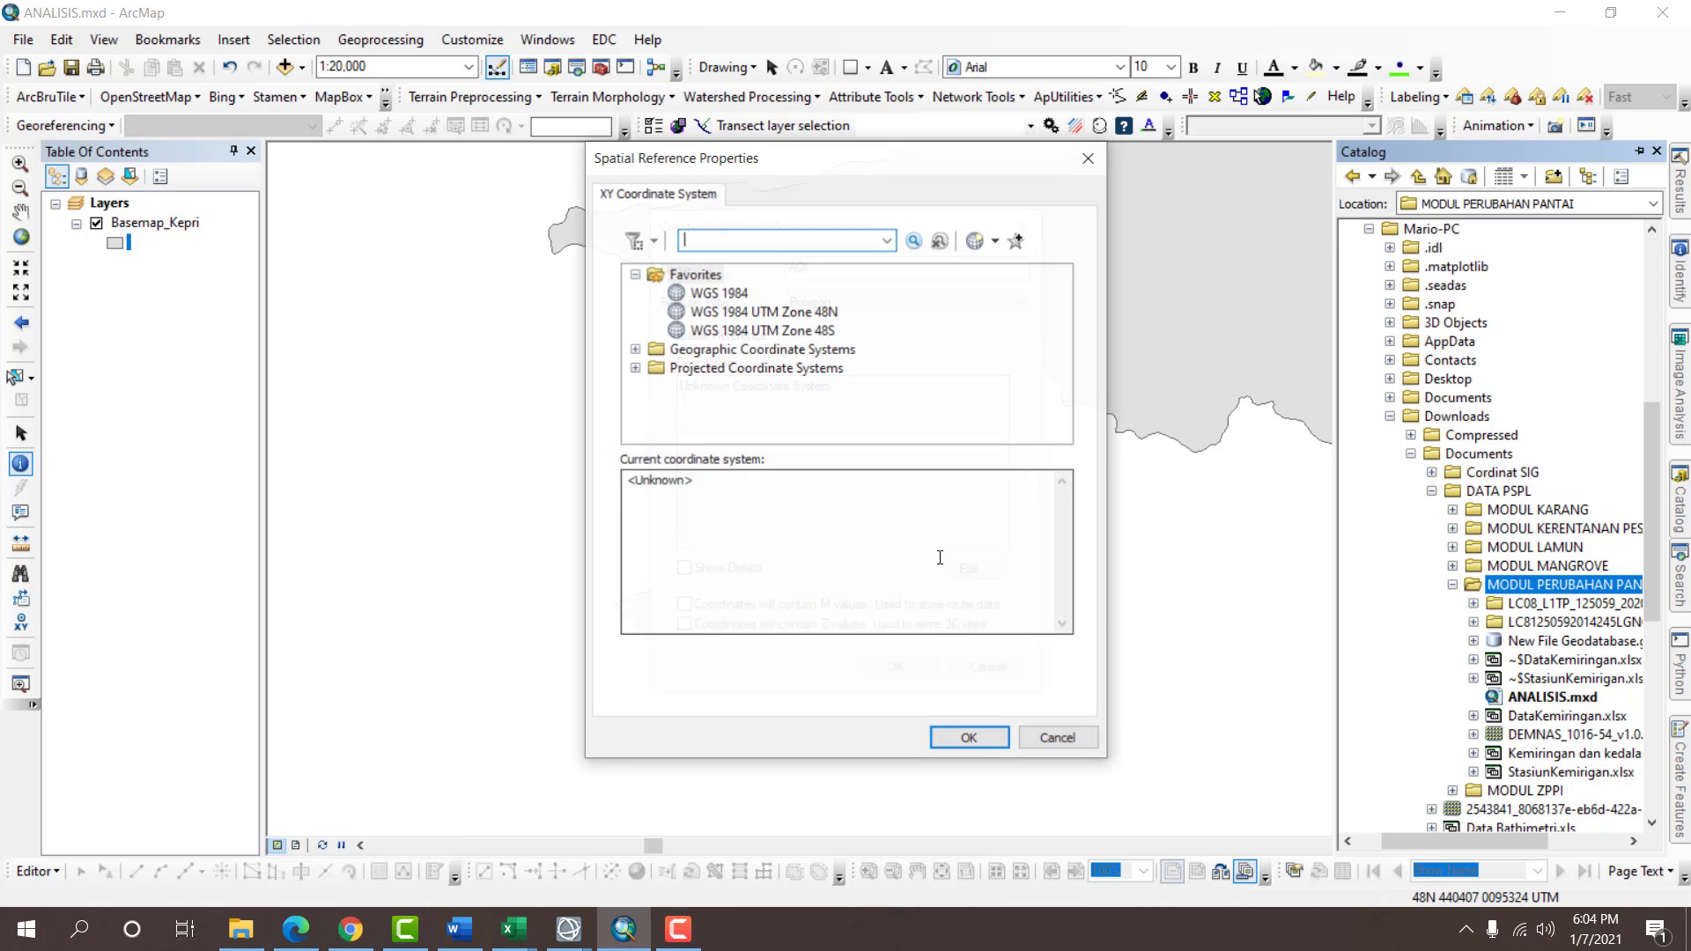
pyautogui.click(719, 294)
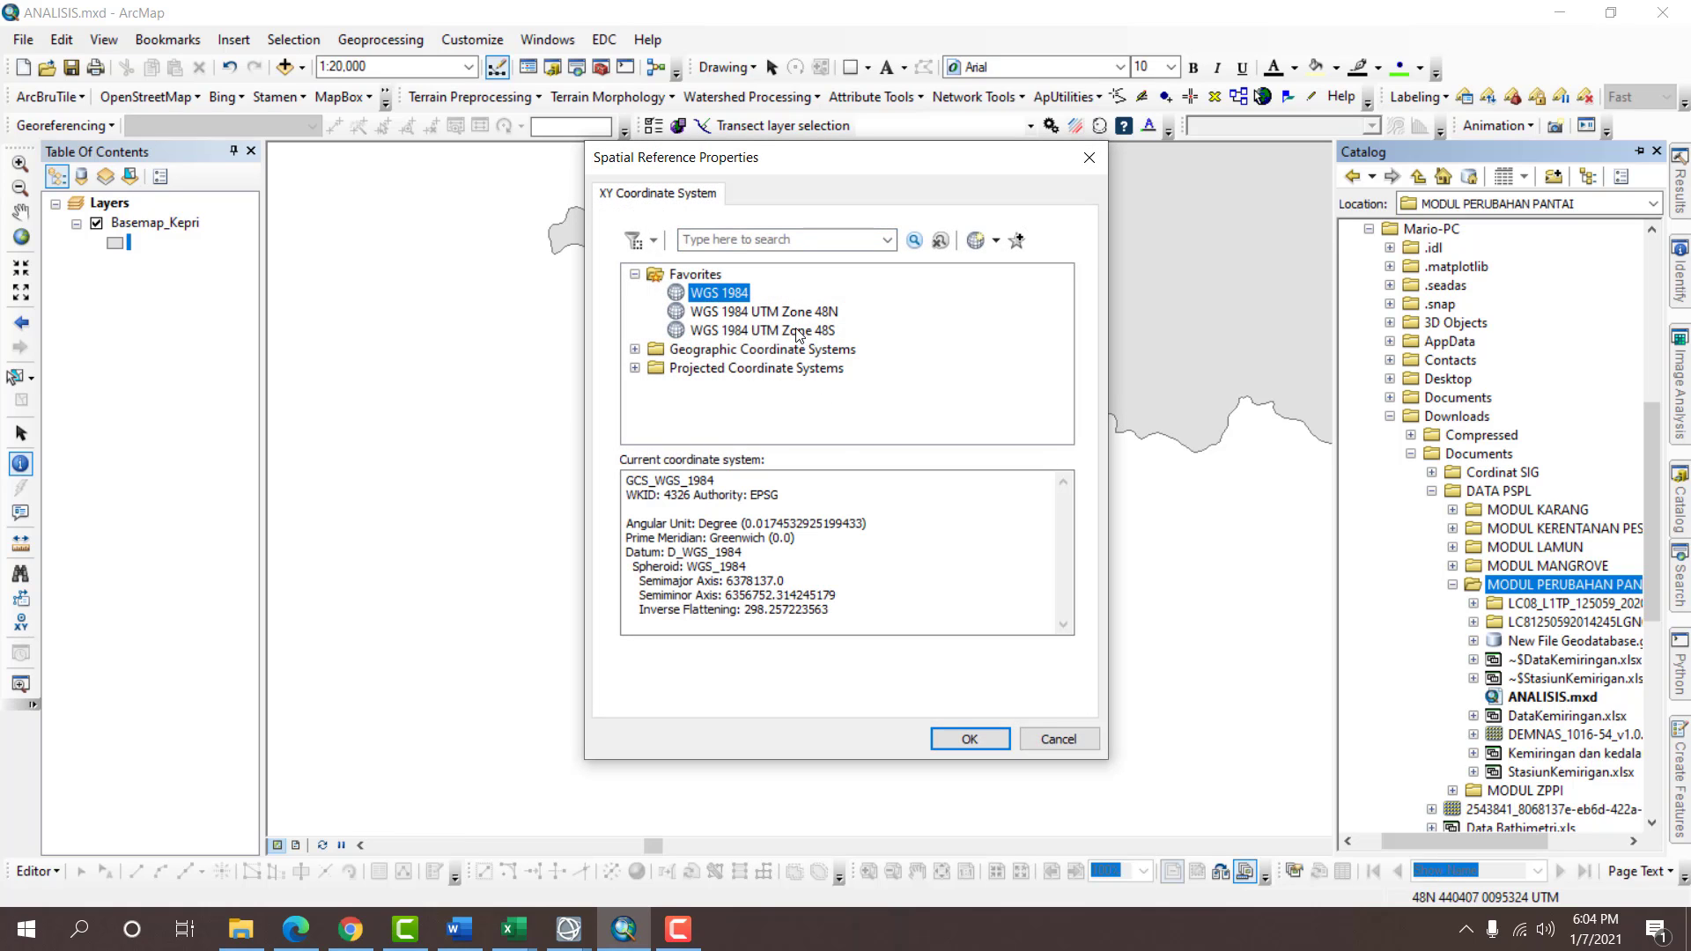
pyautogui.click(969, 739)
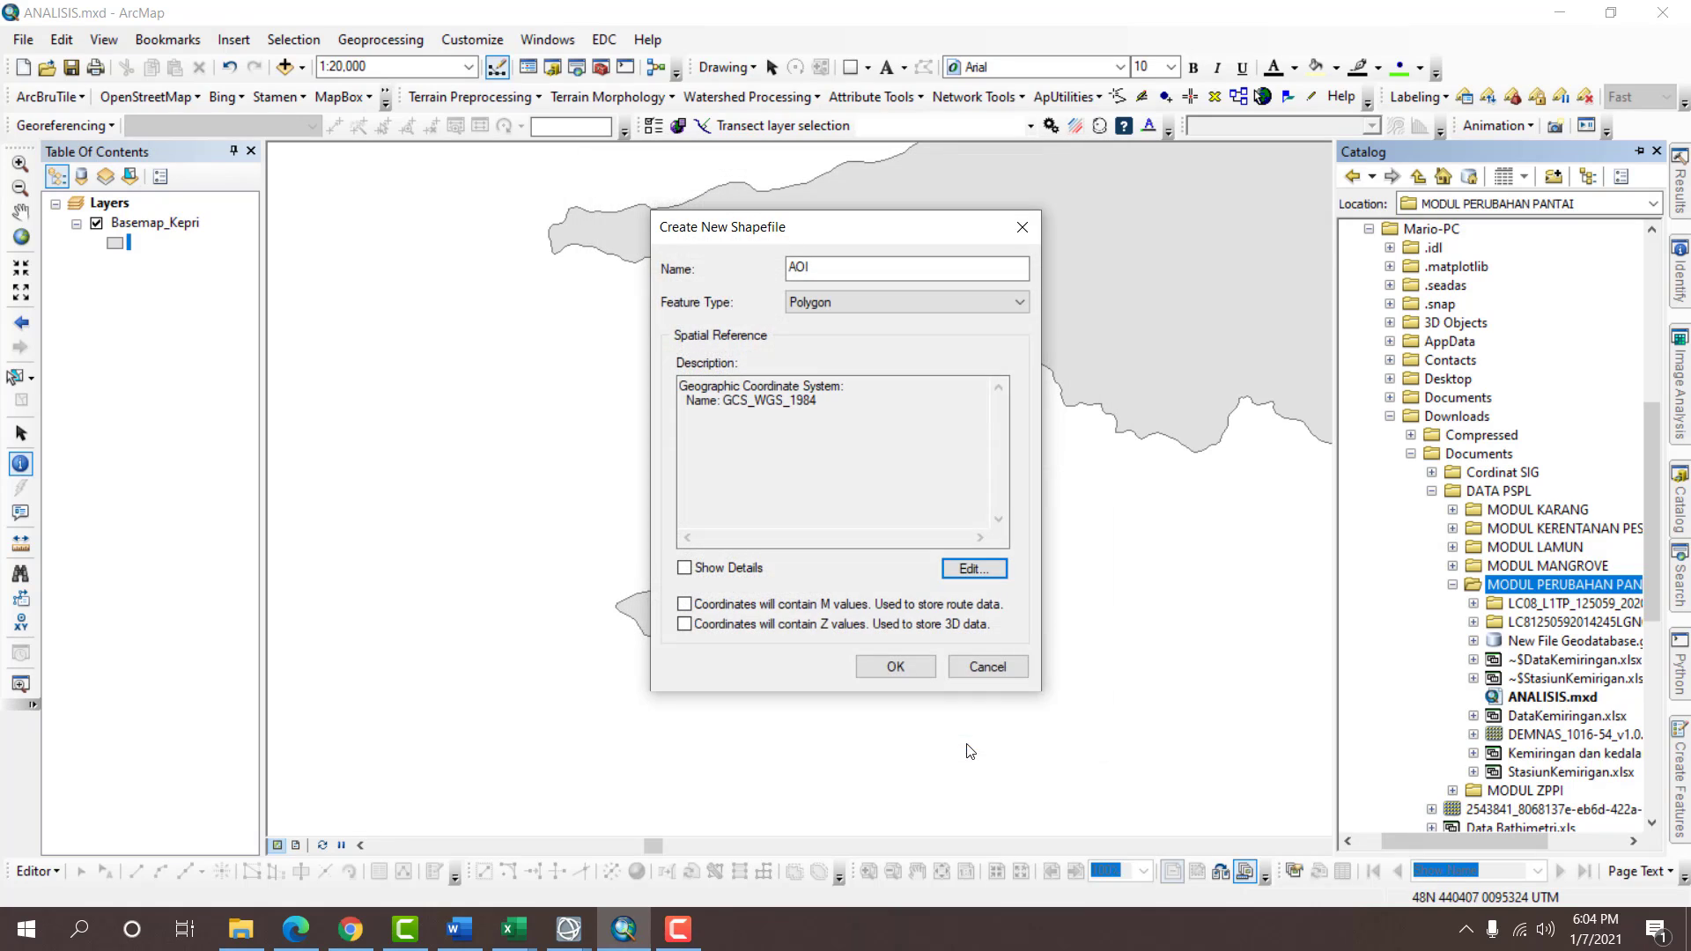
pyautogui.click(894, 667)
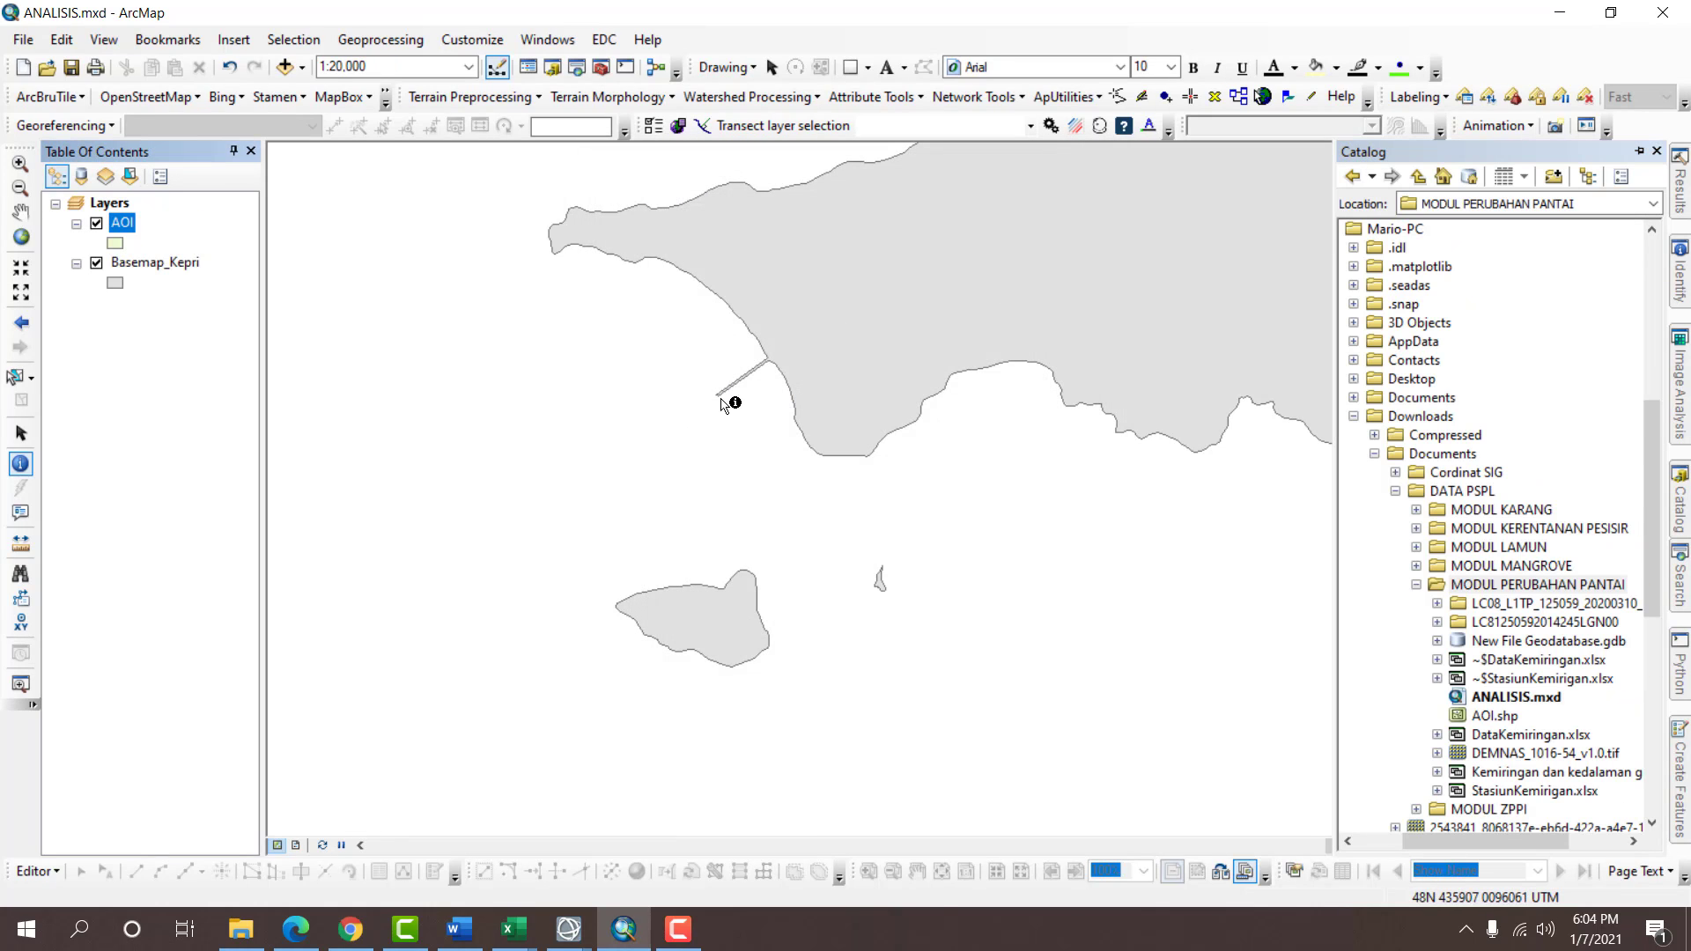
# Start an edit session on the AOI layer and choose its template with the Rectangle construction tool.
pyautogui.click(33, 870)
pyautogui.click(75, 458)
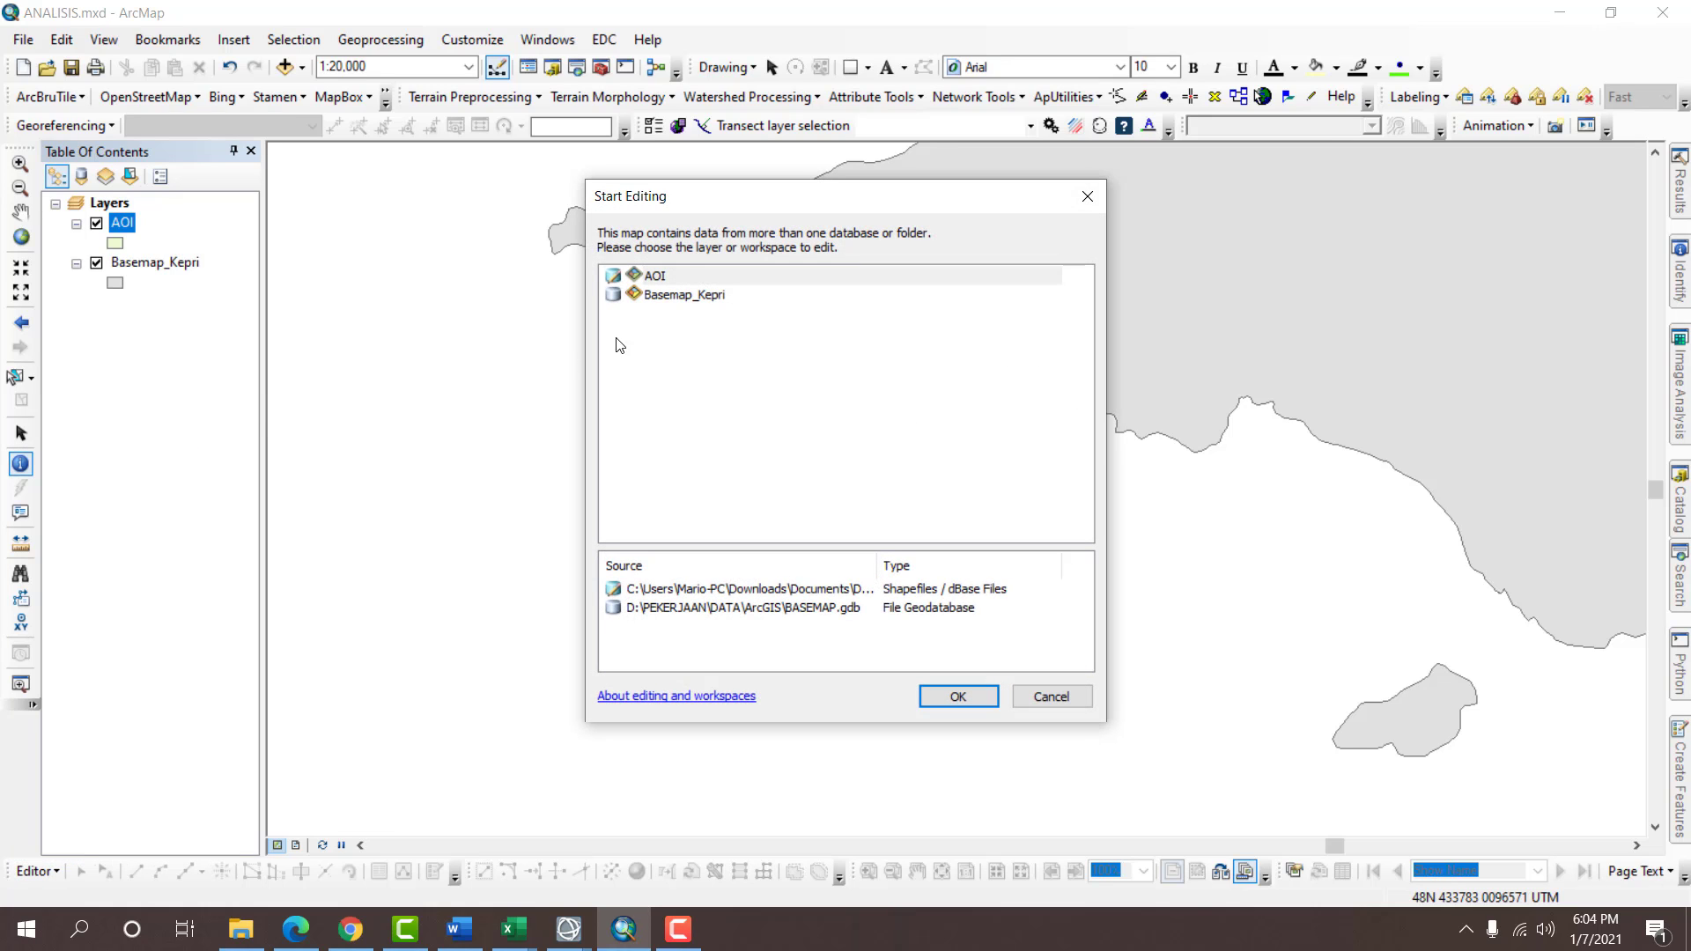
pyautogui.click(654, 280)
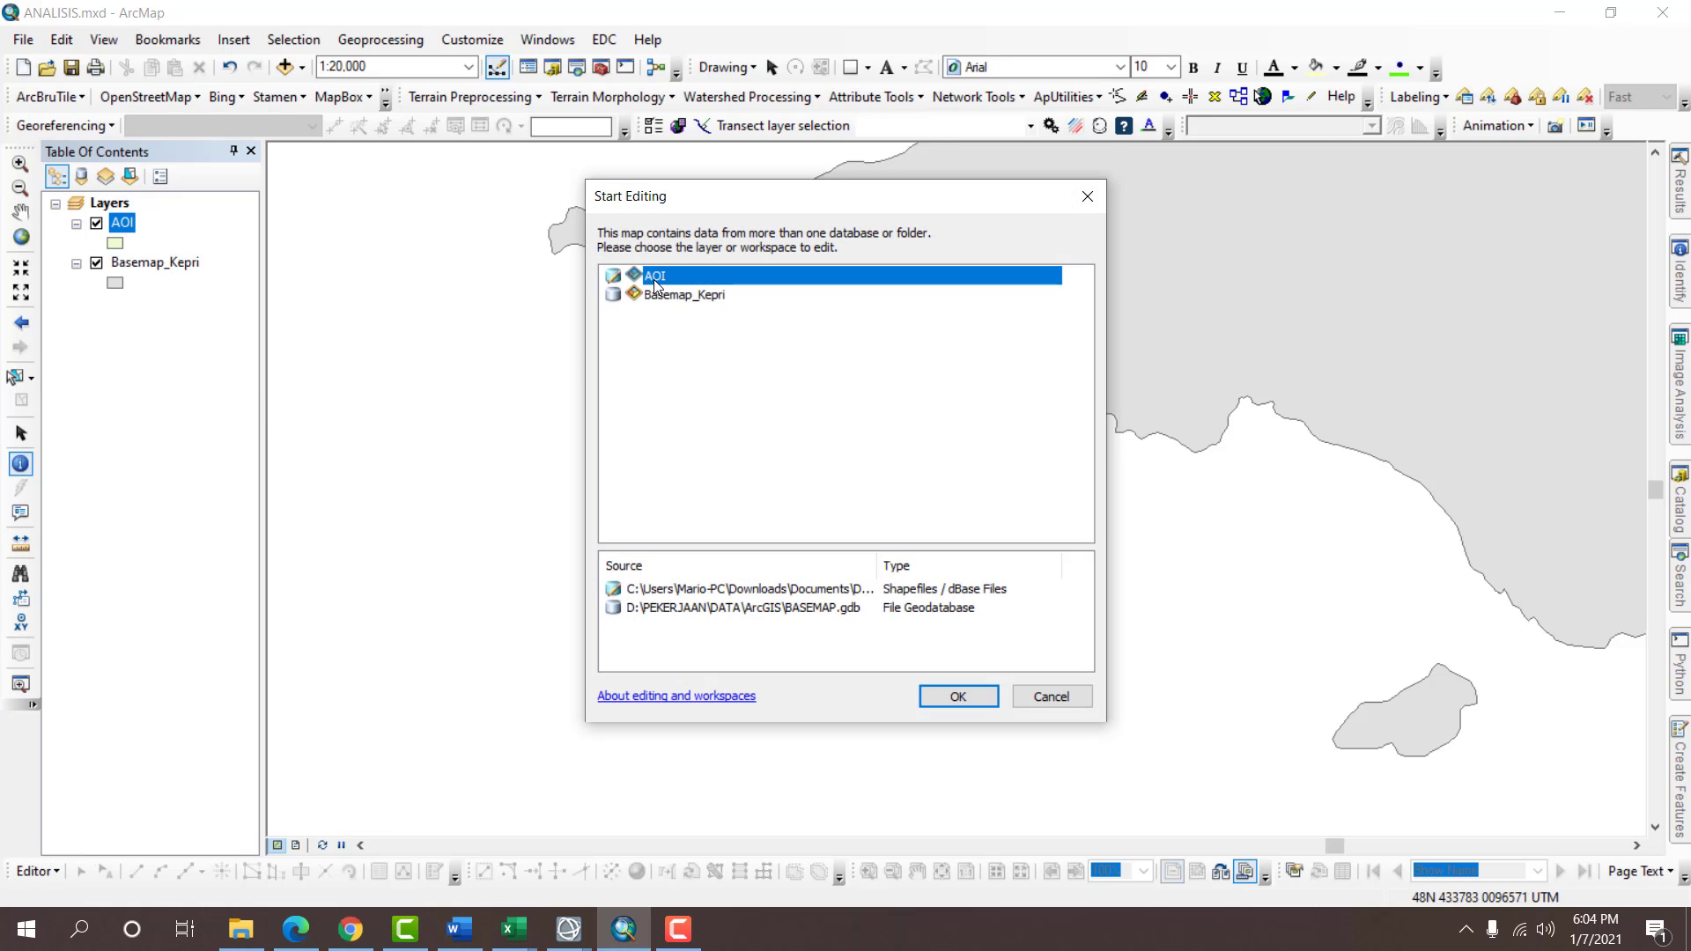
pyautogui.doubleClick(654, 278)
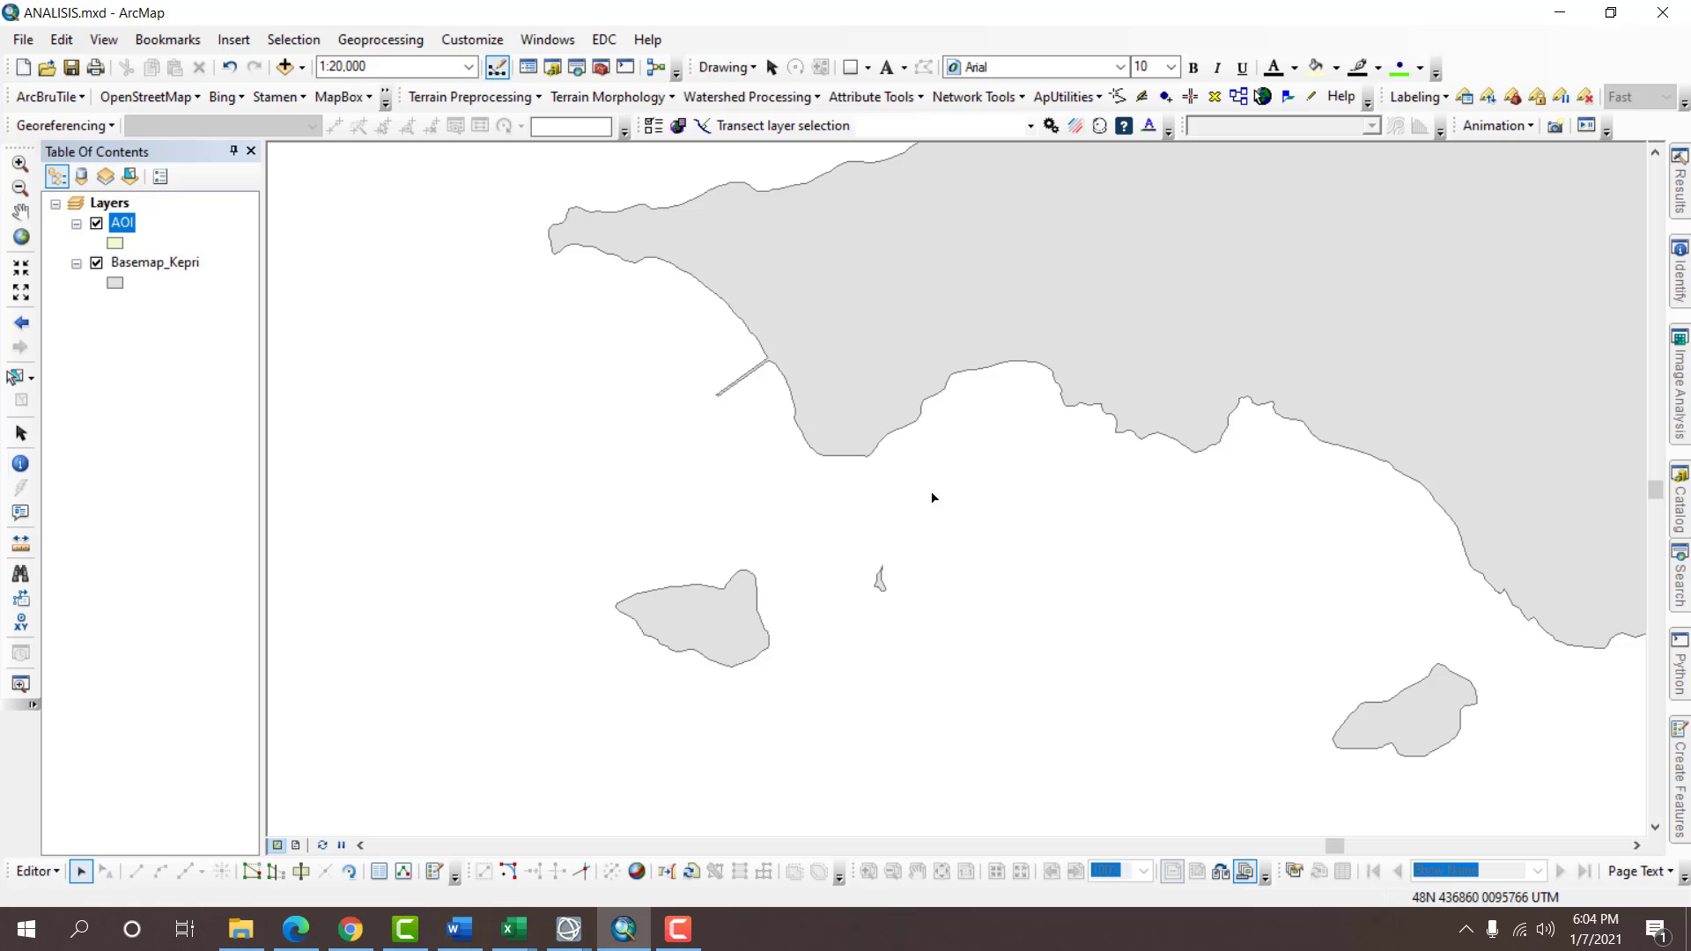
pyautogui.click(1679, 762)
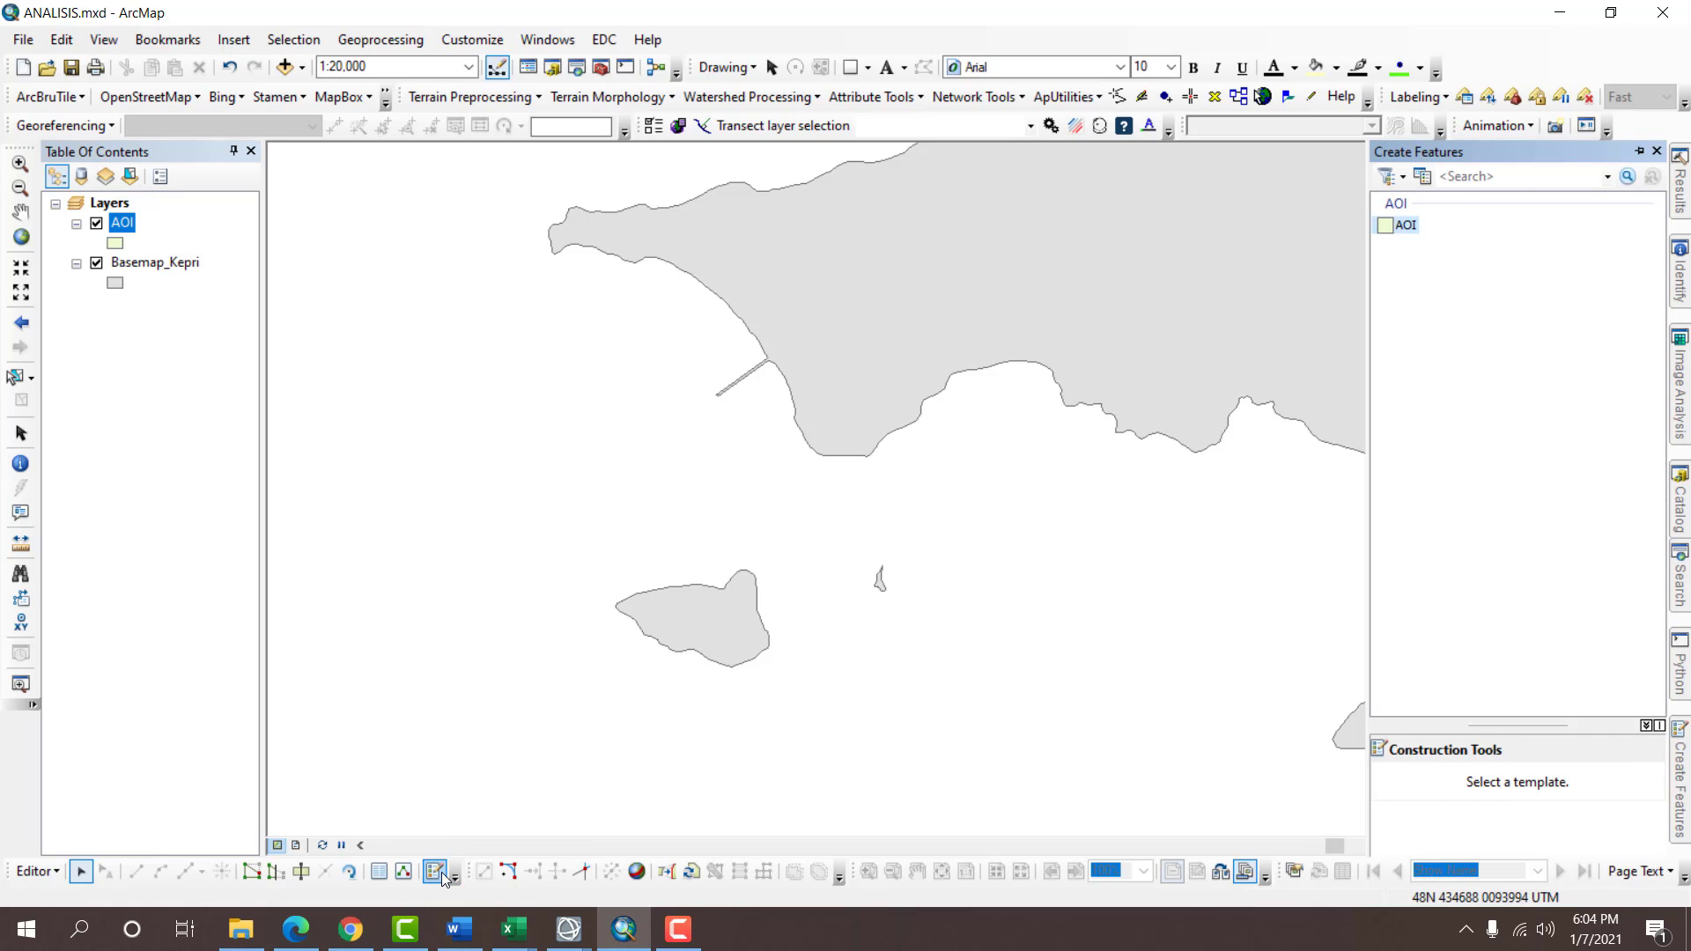
pyautogui.click(1405, 226)
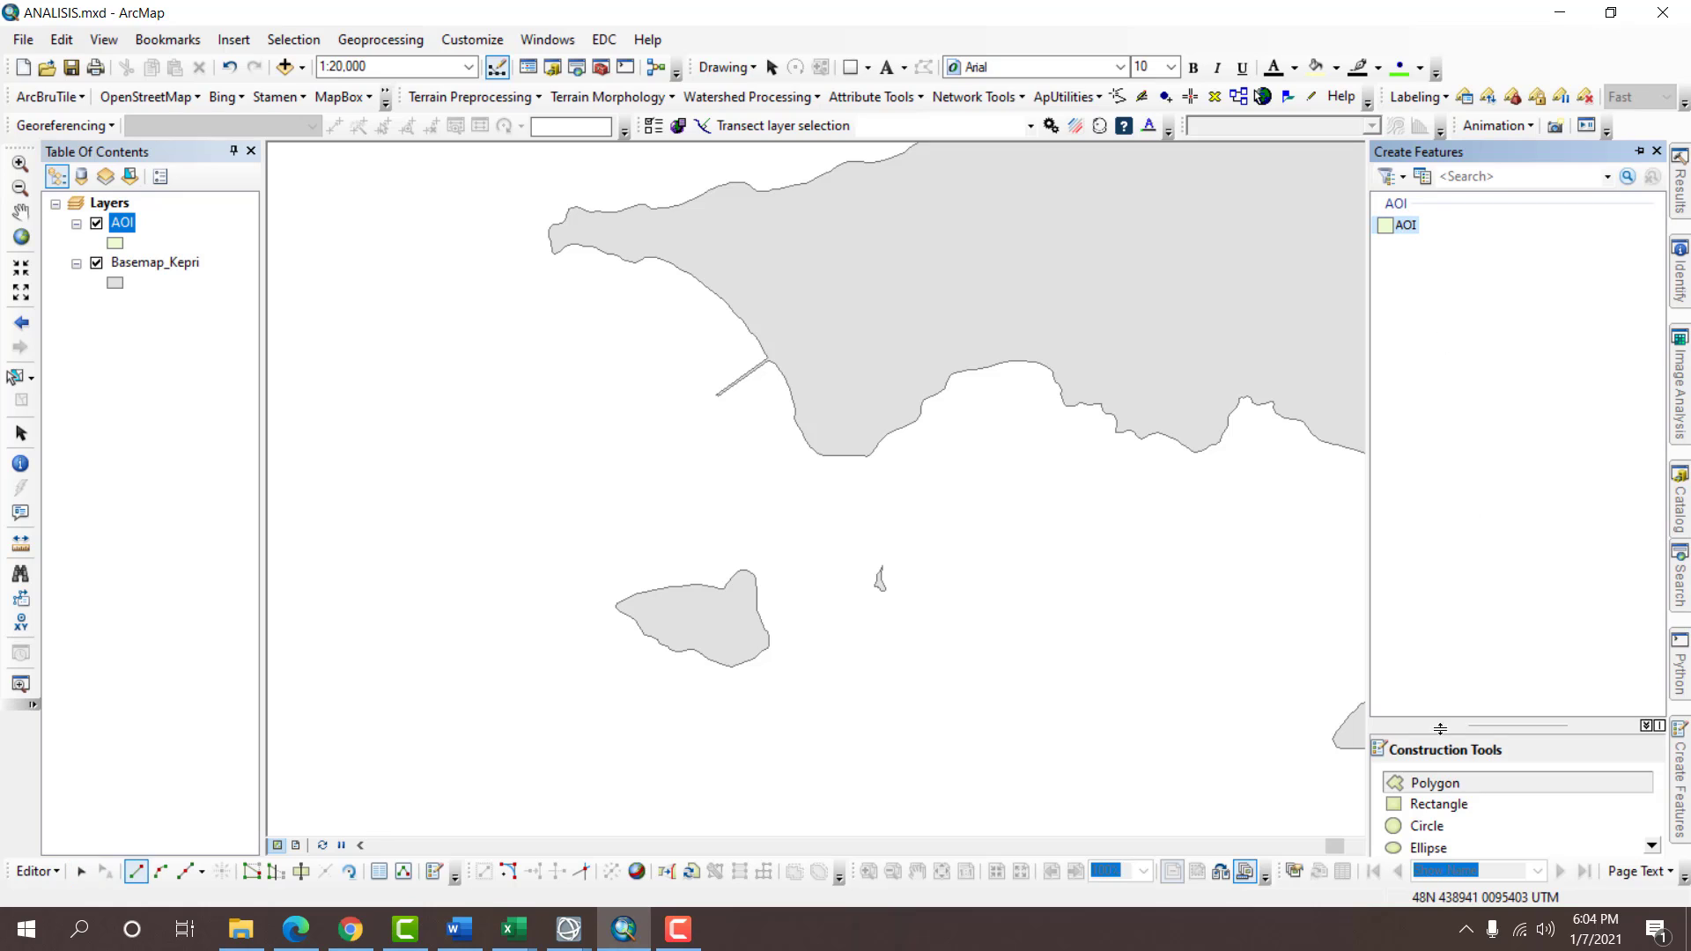
pyautogui.click(1439, 804)
pyautogui.scroll(1, 855, 486)
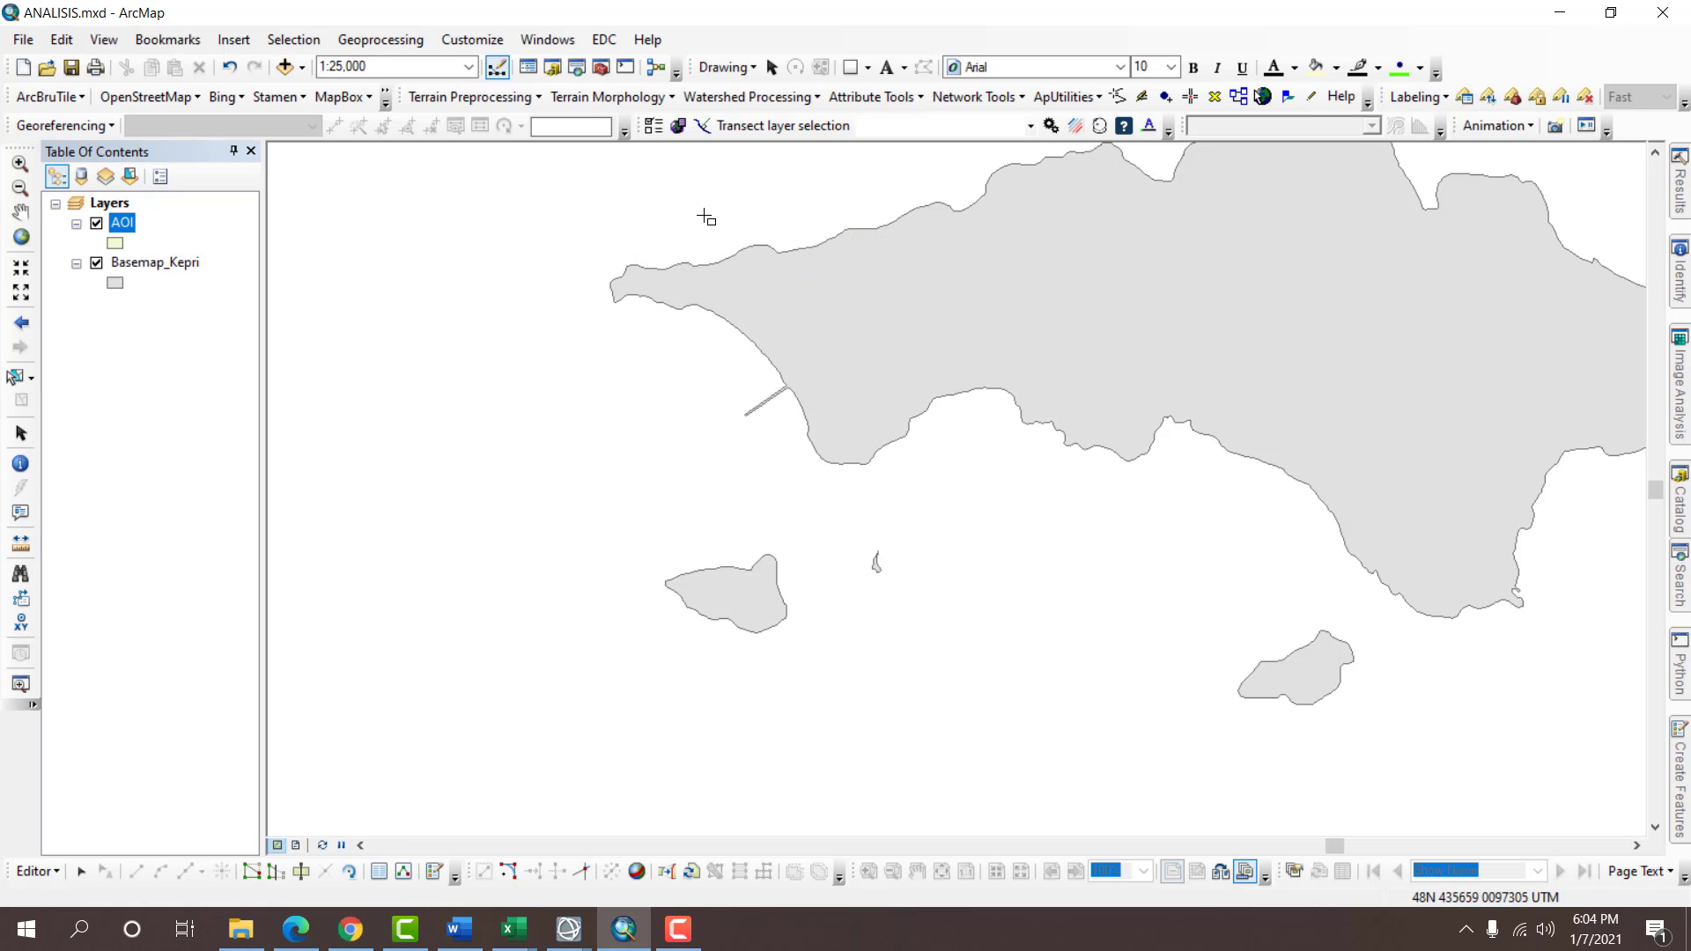
pyautogui.click(772, 202)
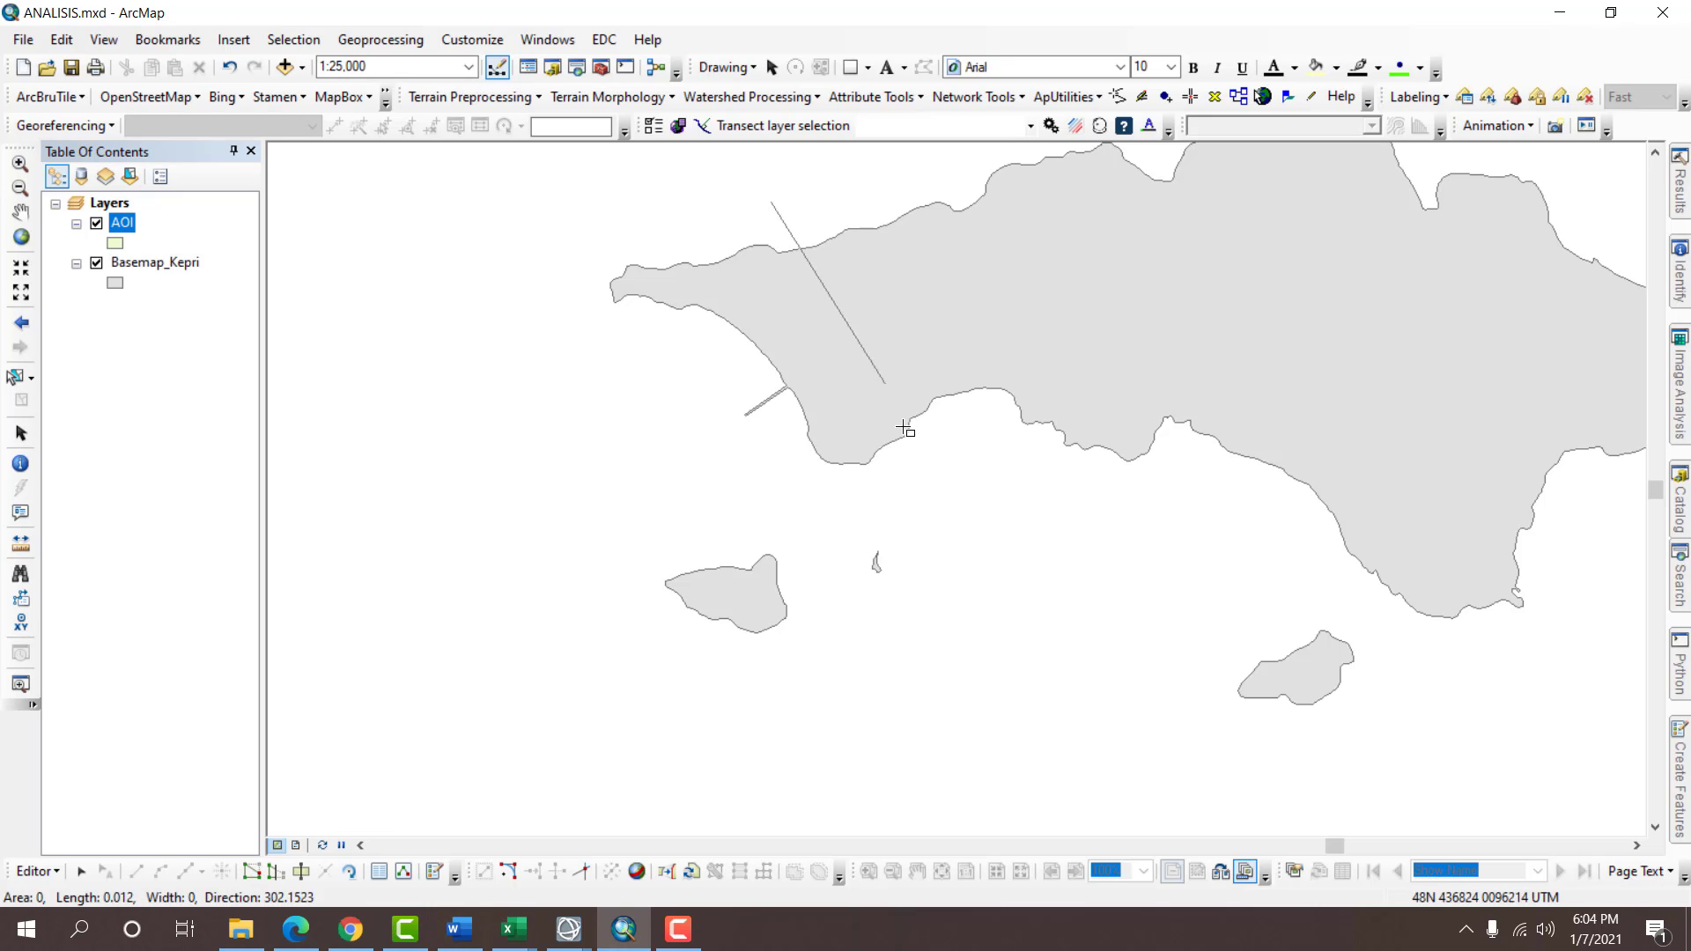
pyautogui.click(966, 513)
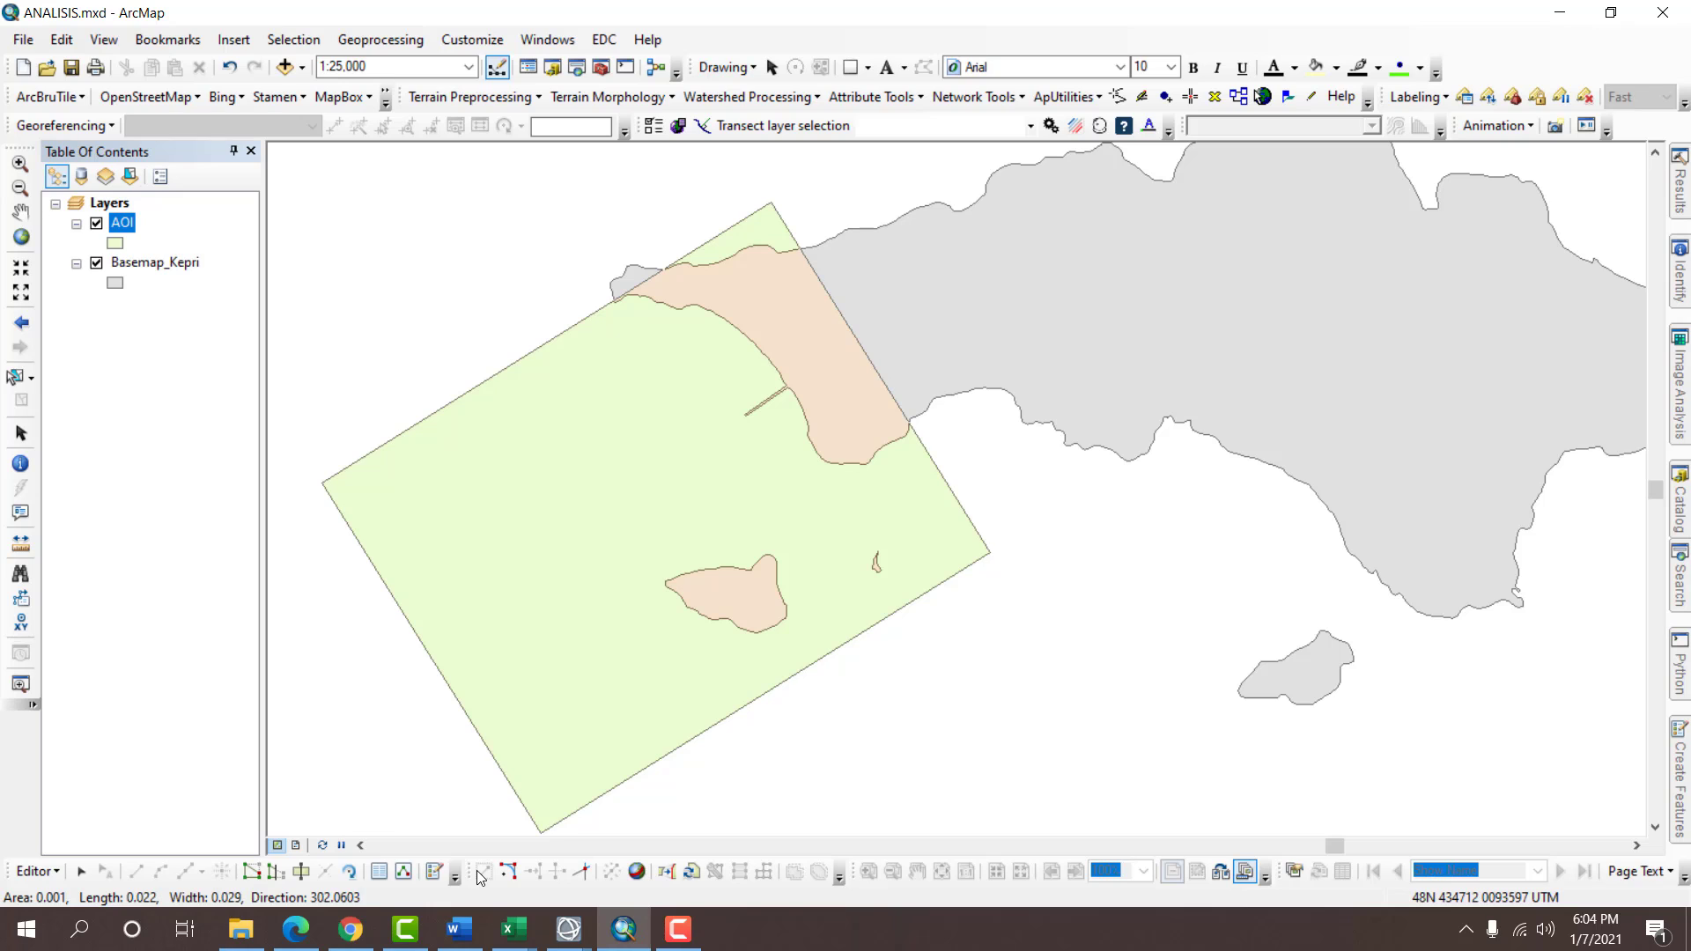
pyautogui.click(547, 804)
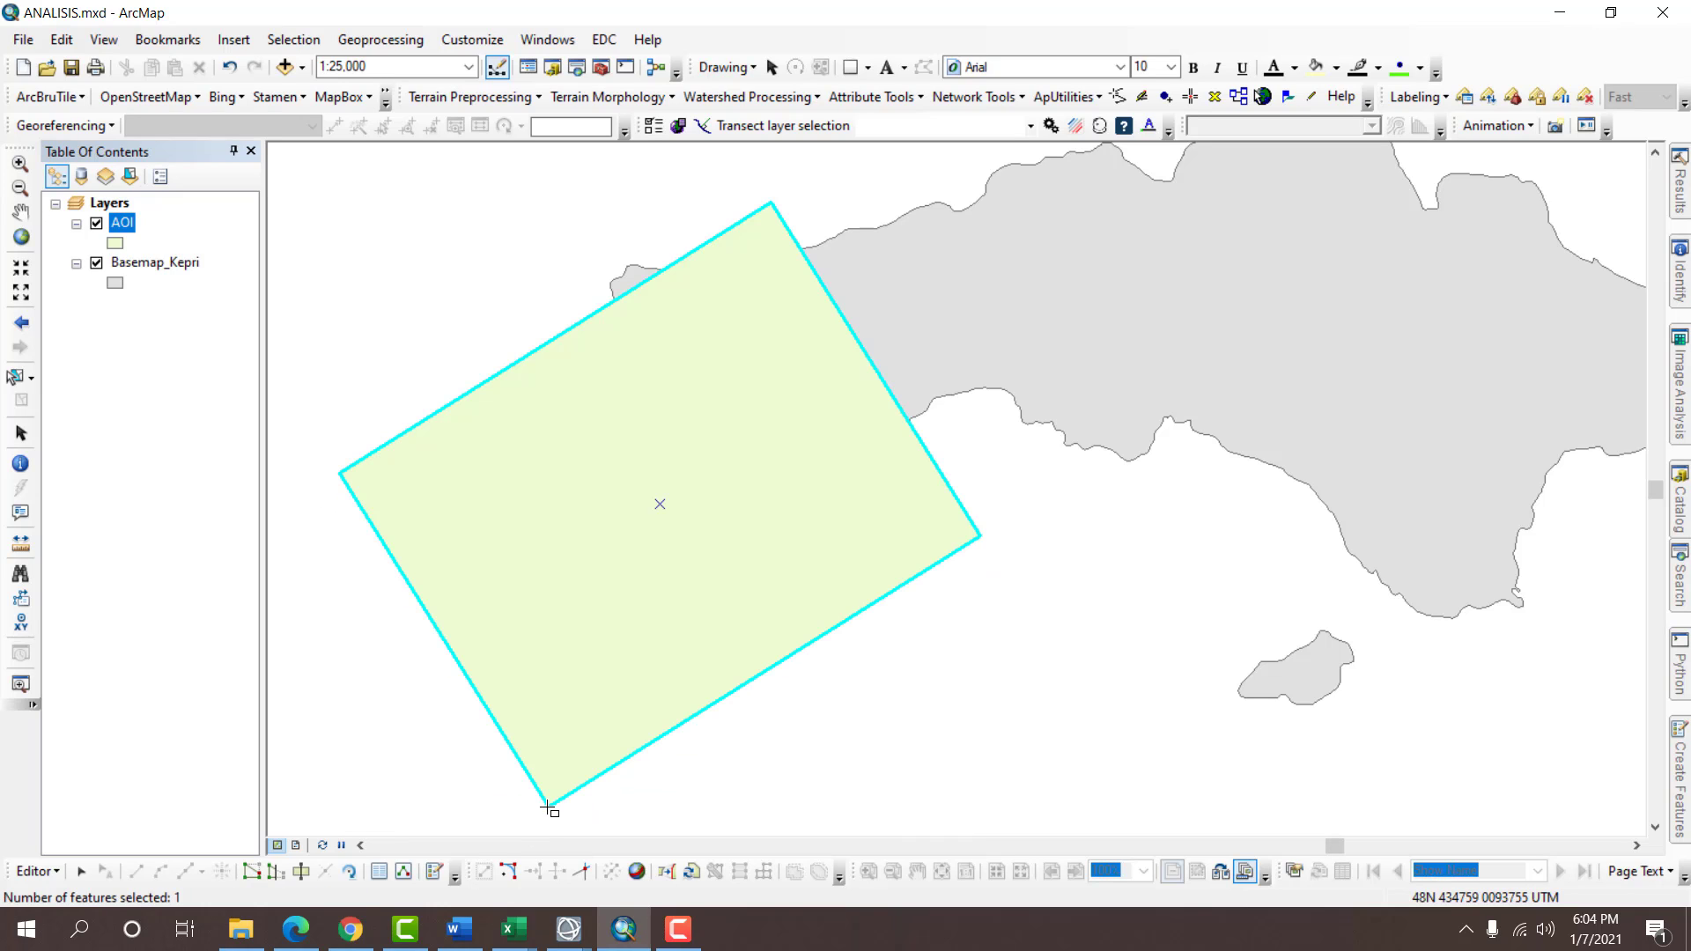
pyautogui.press('Delete')
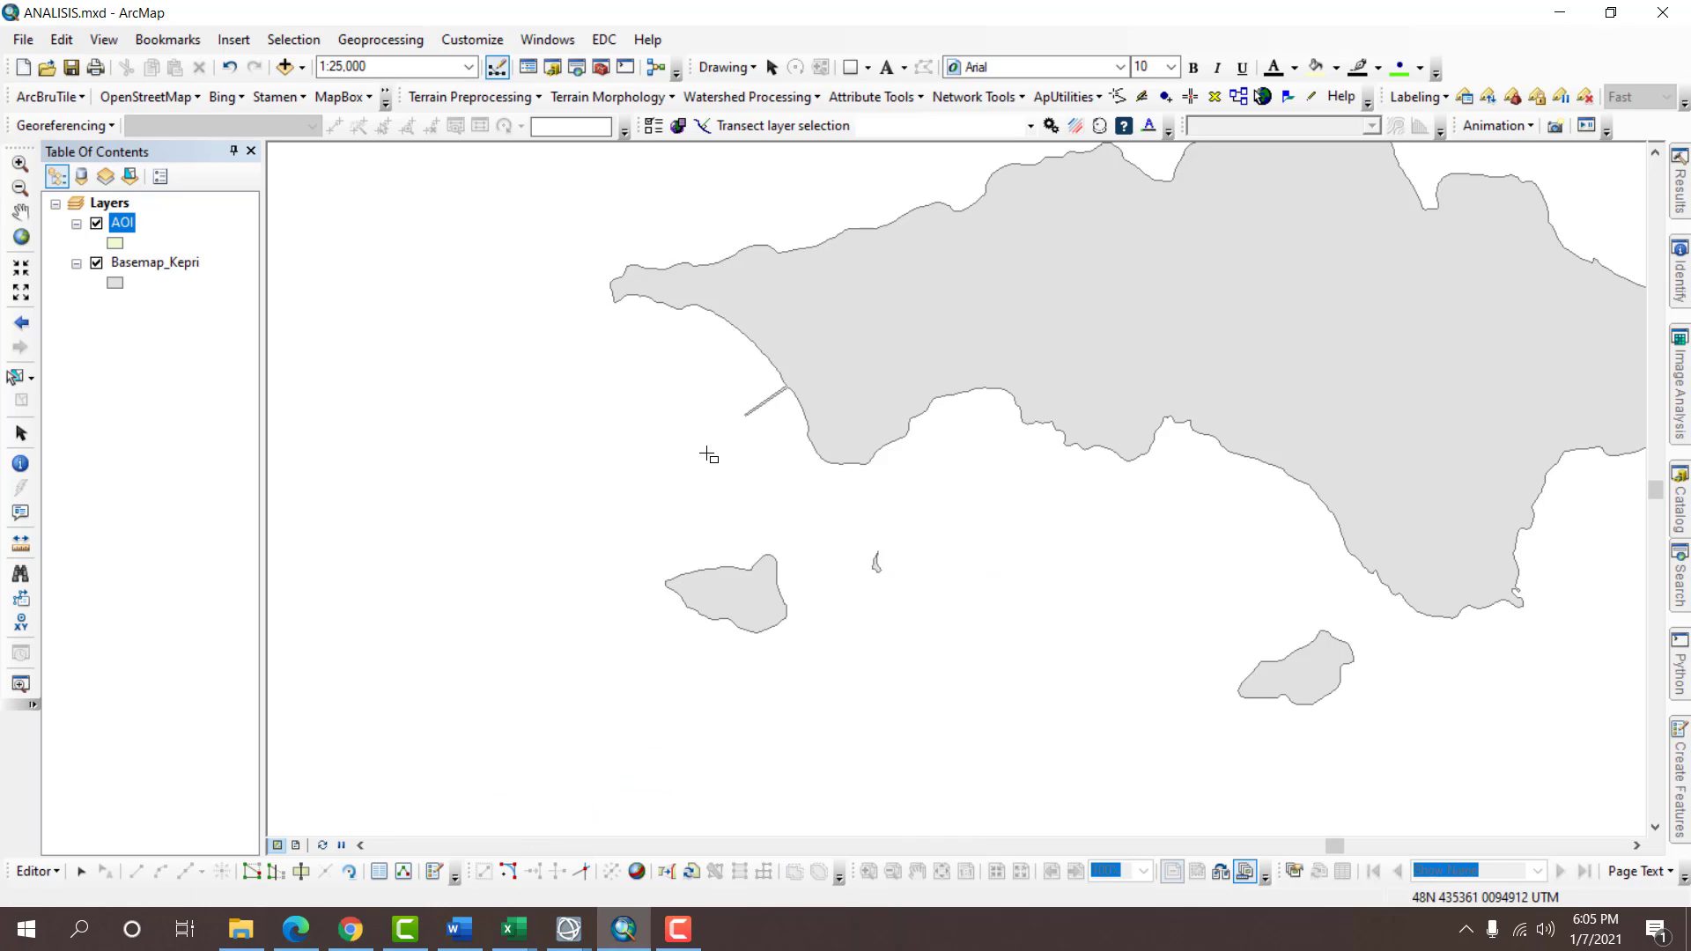
# Draw a tilted AOI rectangle enclosing the whole western headland, its jetty and the two small islands south of it, and stop editing with the edits saved.
pyautogui.click(781, 158)
pyautogui.click(1003, 553)
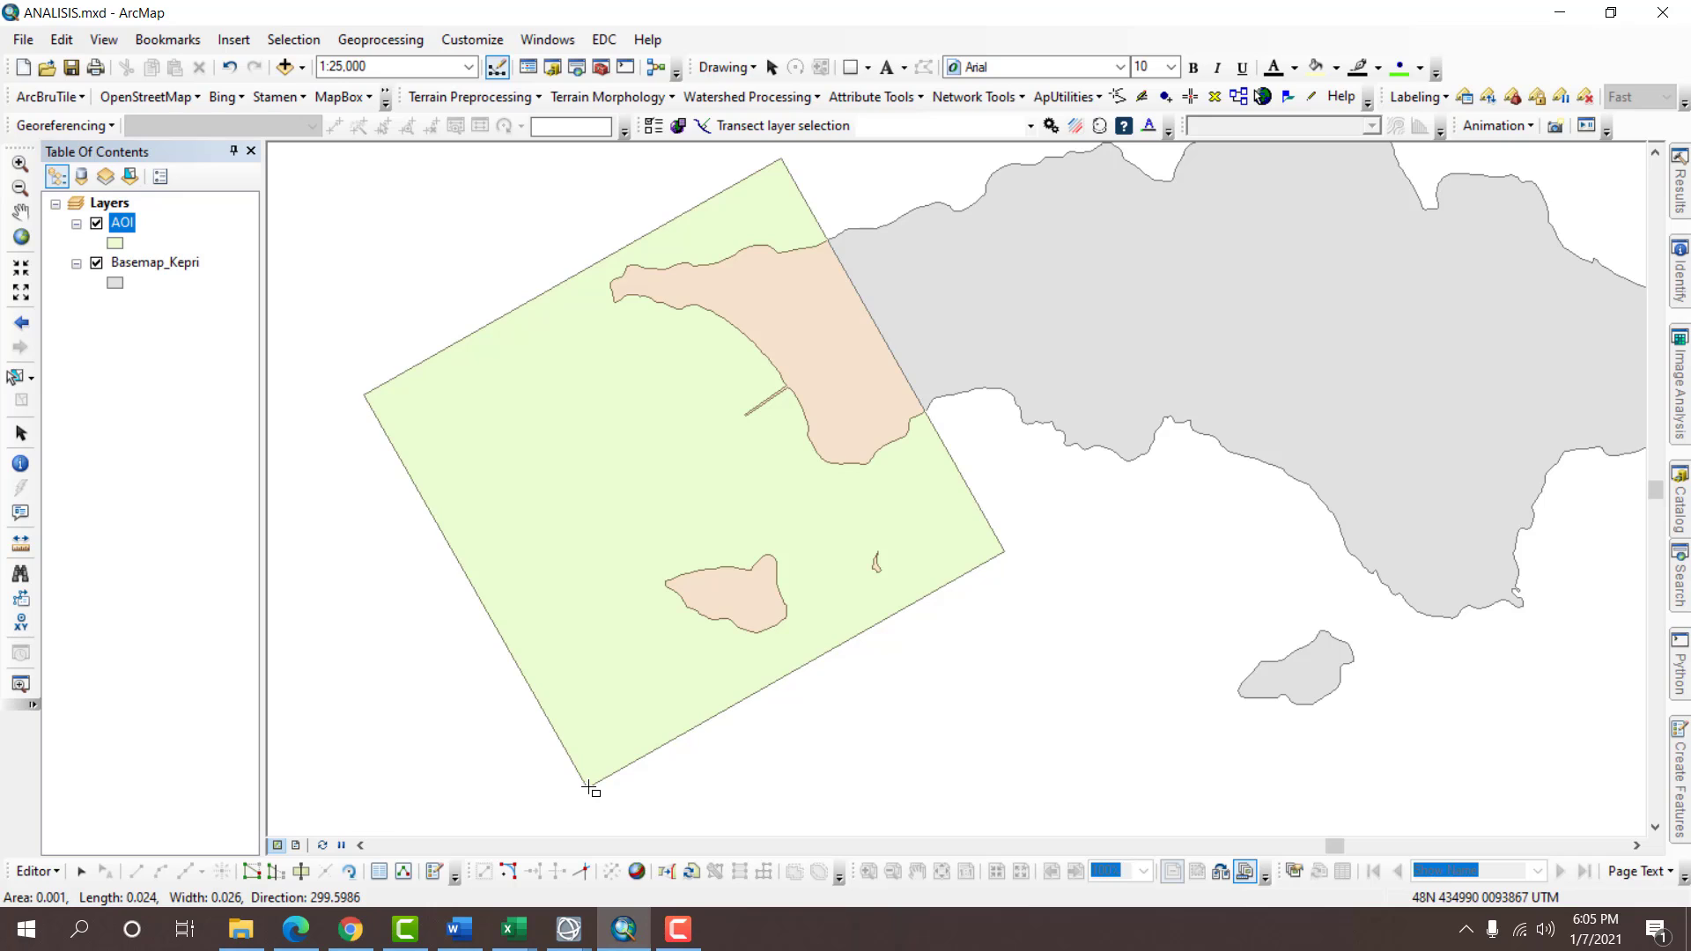
pyautogui.click(617, 780)
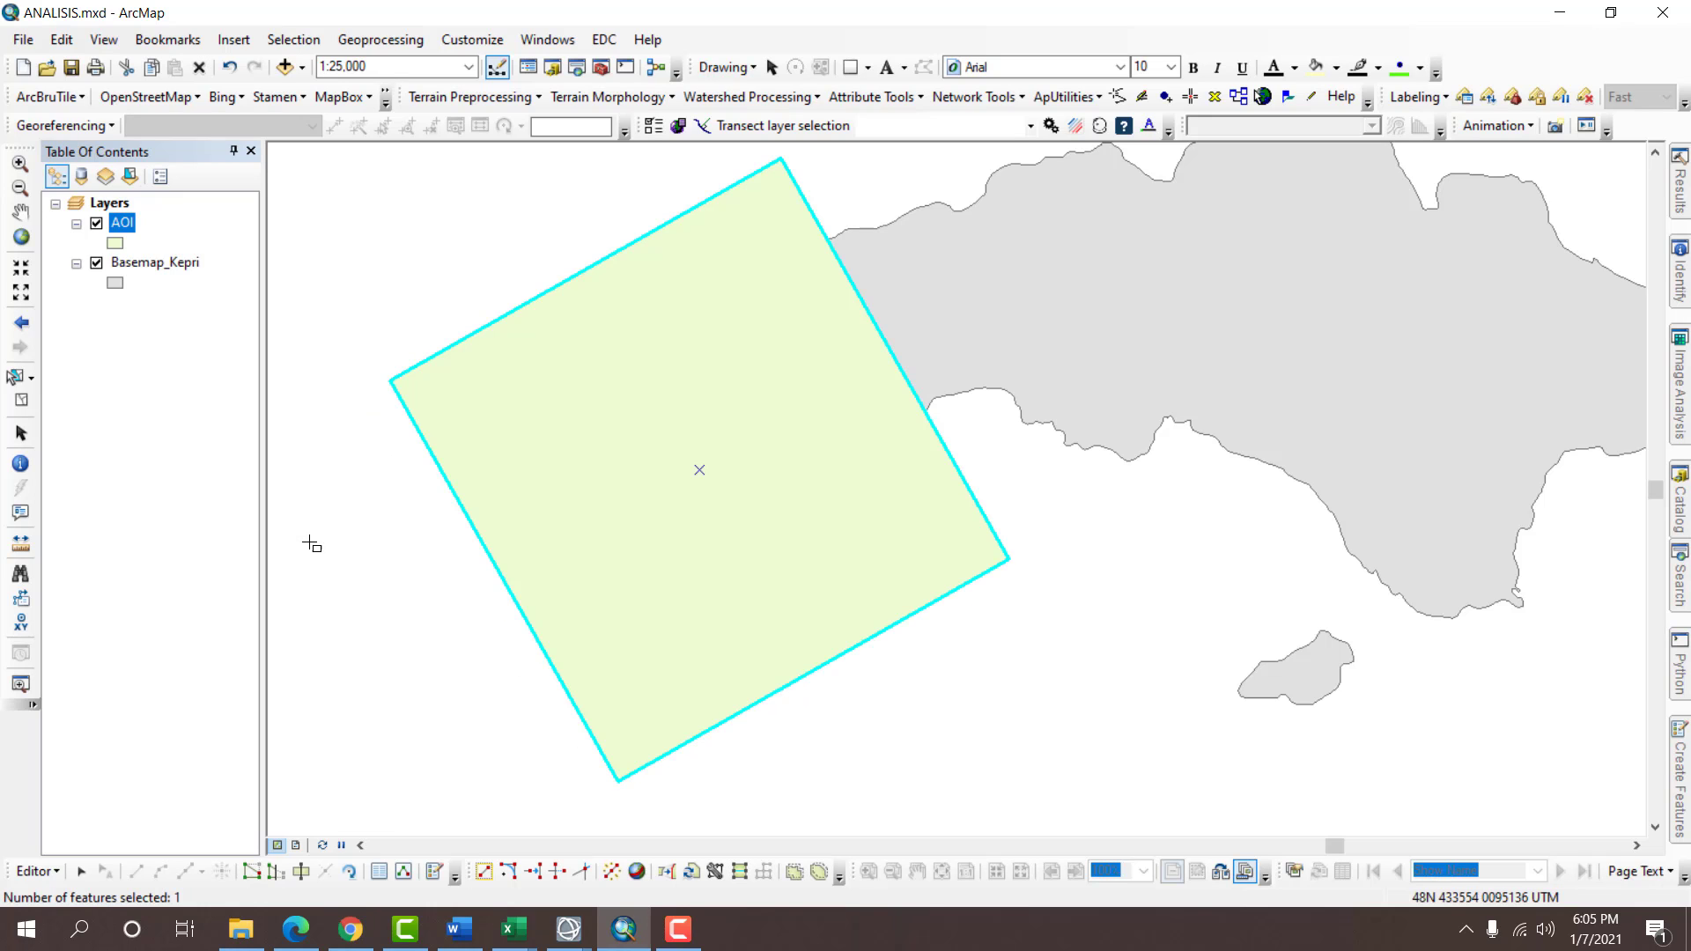
pyautogui.click(38, 871)
pyautogui.click(157, 486)
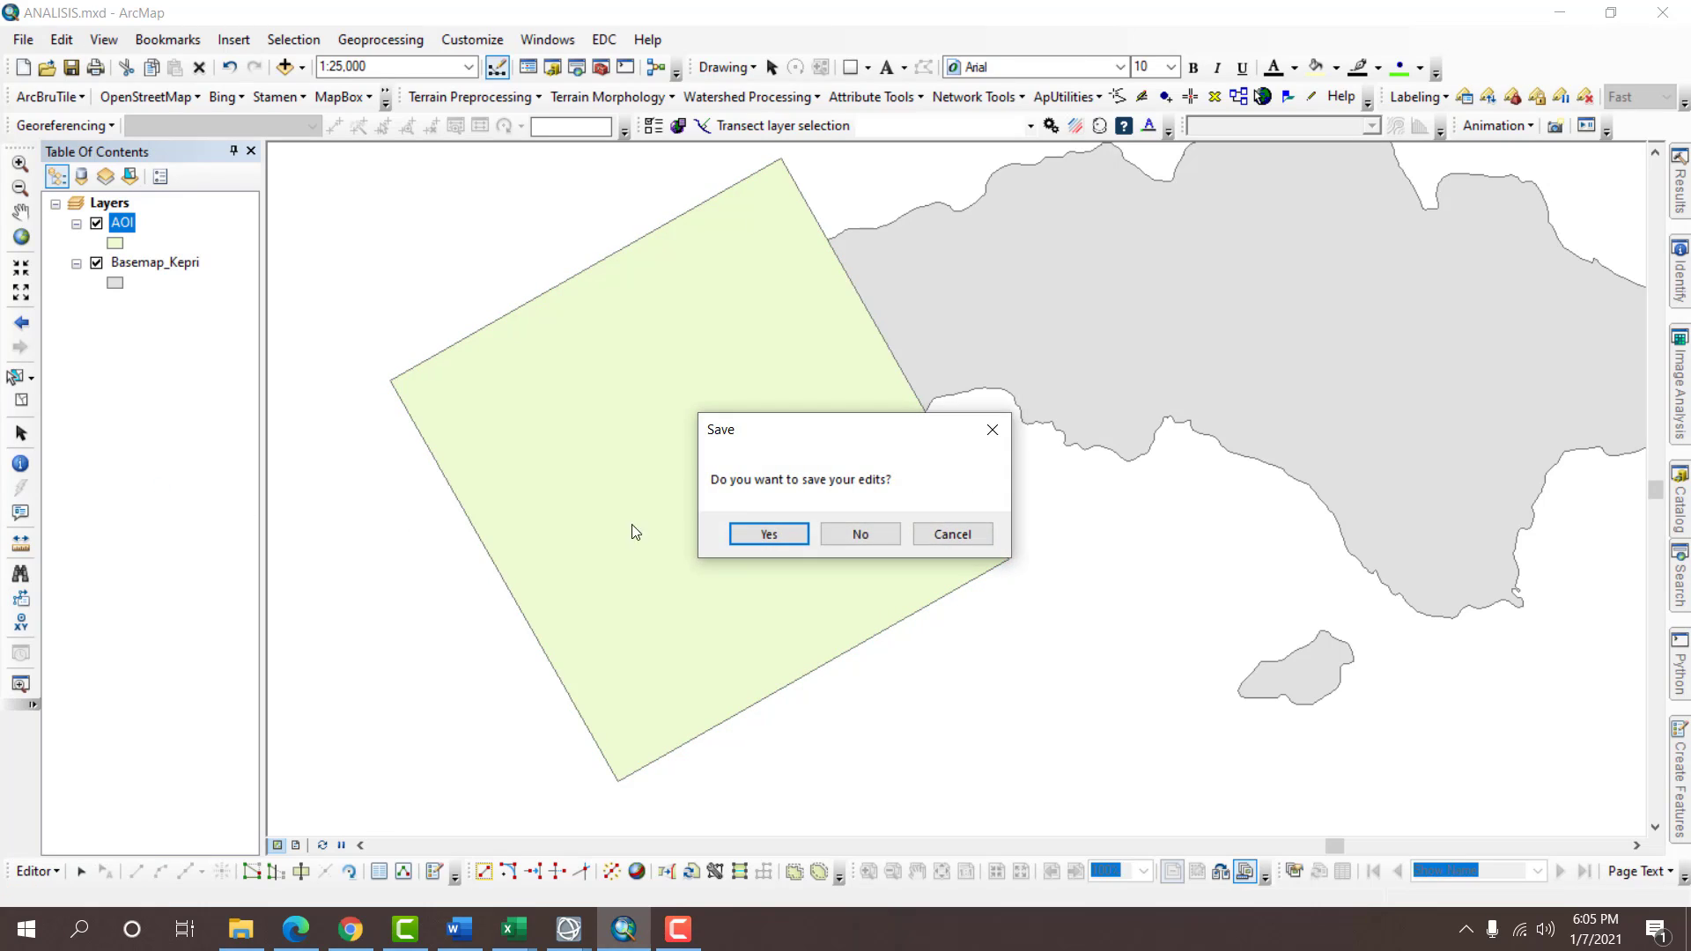
pyautogui.click(753, 529)
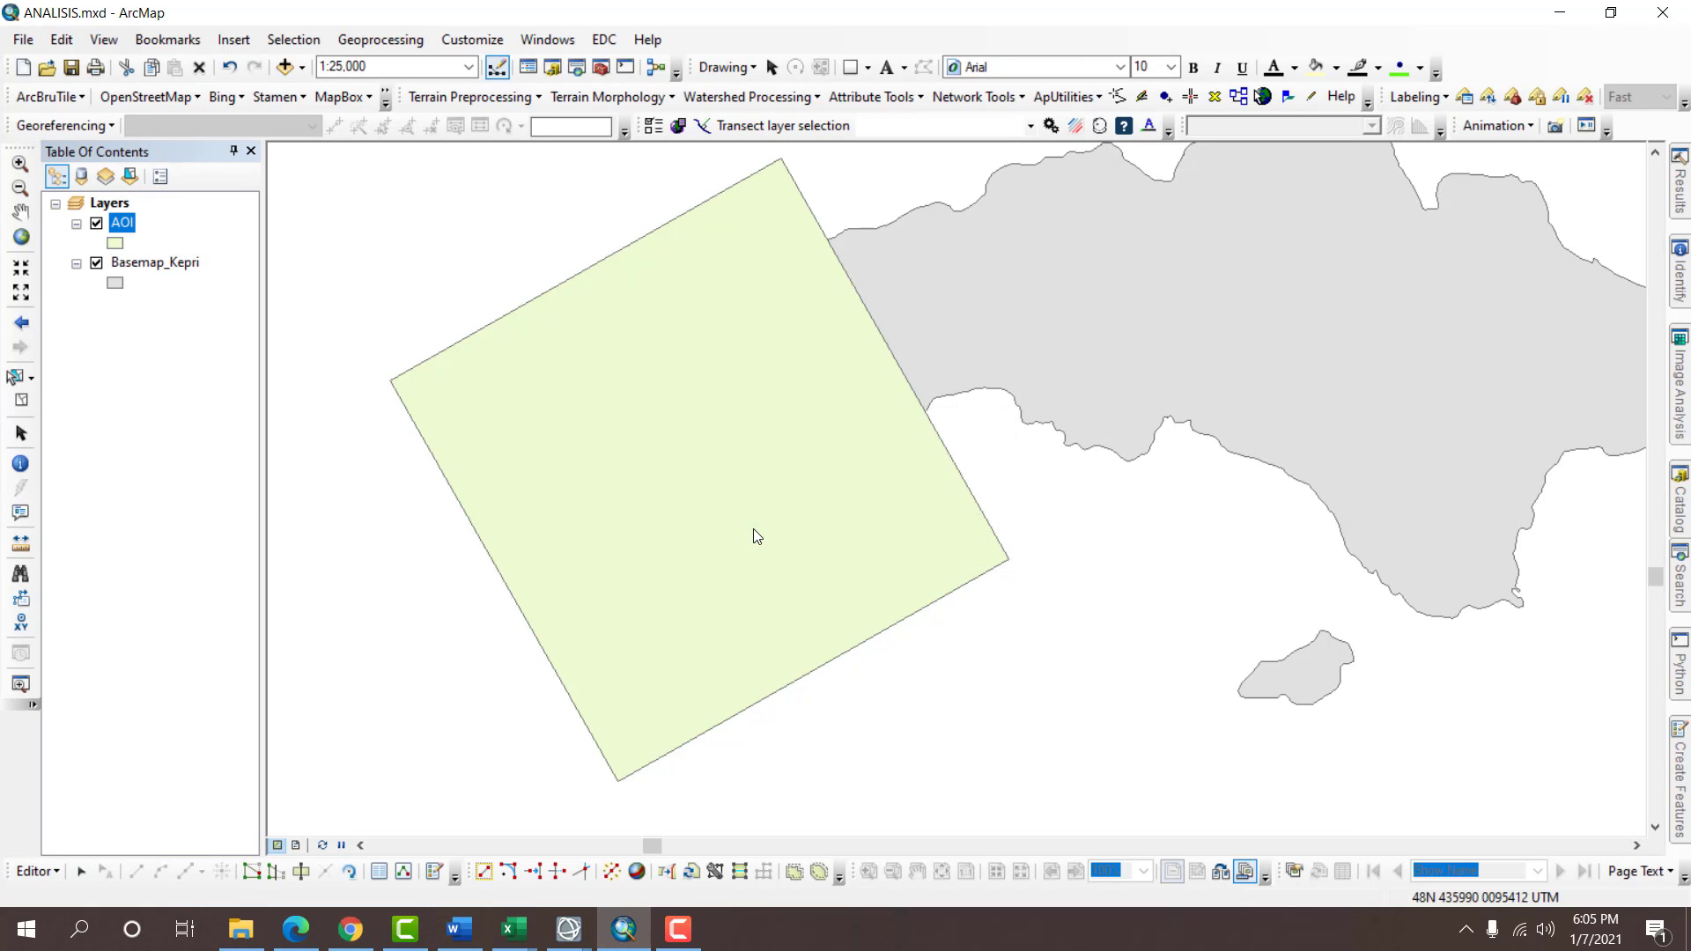
# Save the ANALISIS.mxd map document with the finished AOI polygon.
pyautogui.click(72, 68)
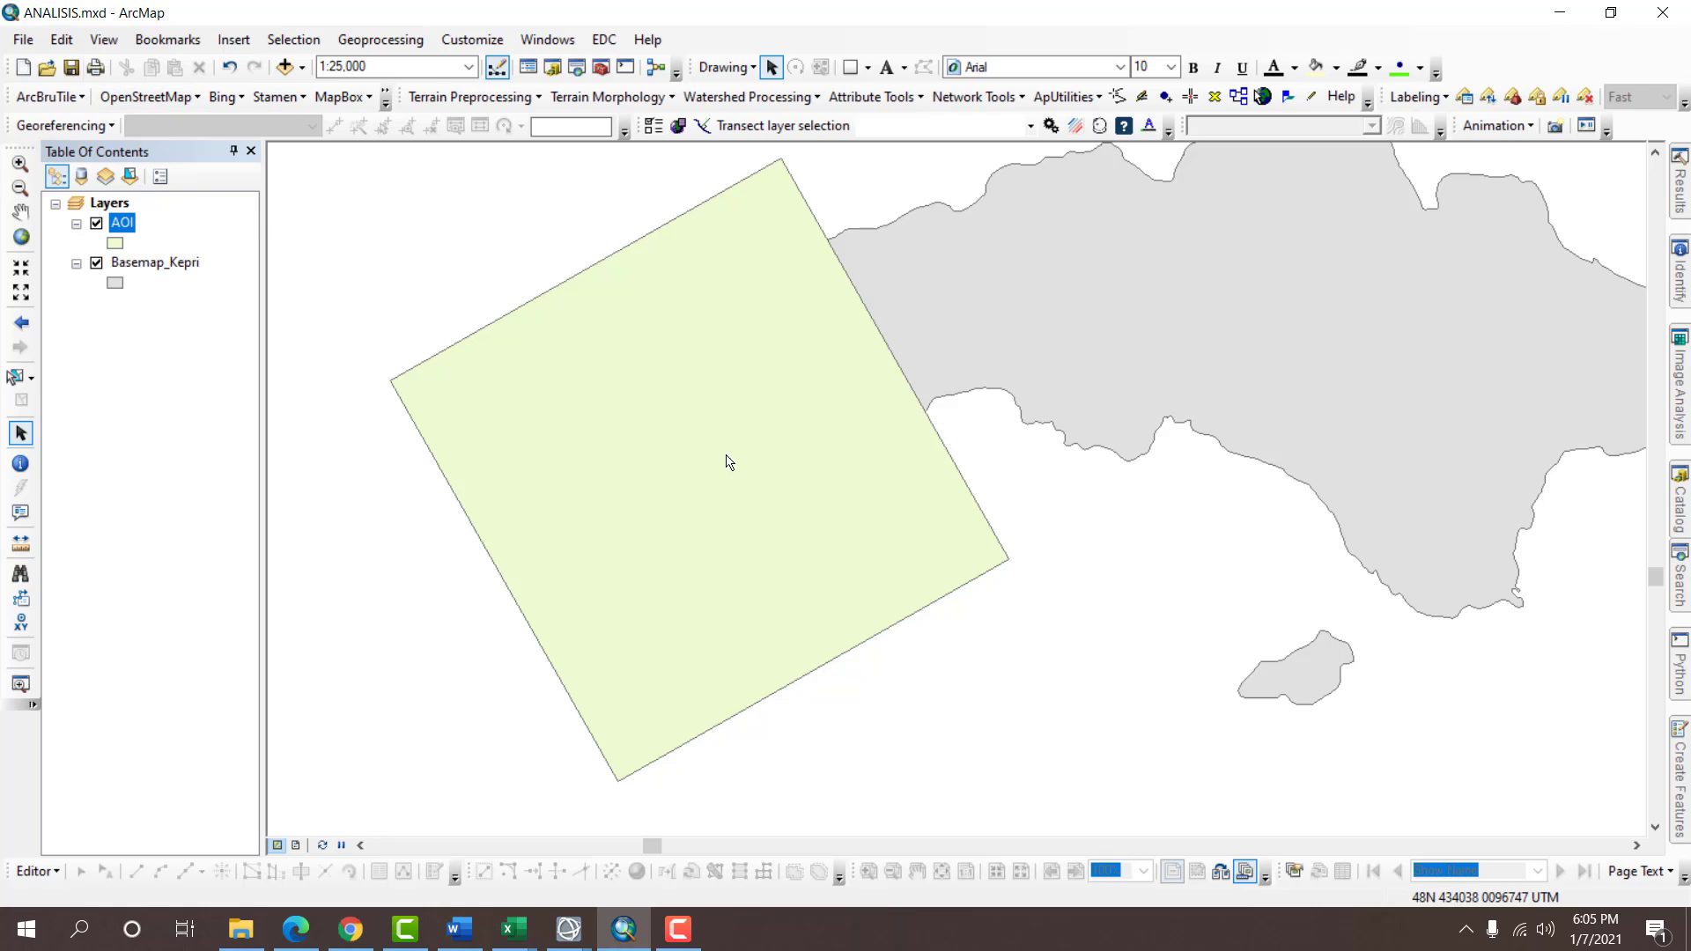
pyautogui.scroll(3, 828, 584)
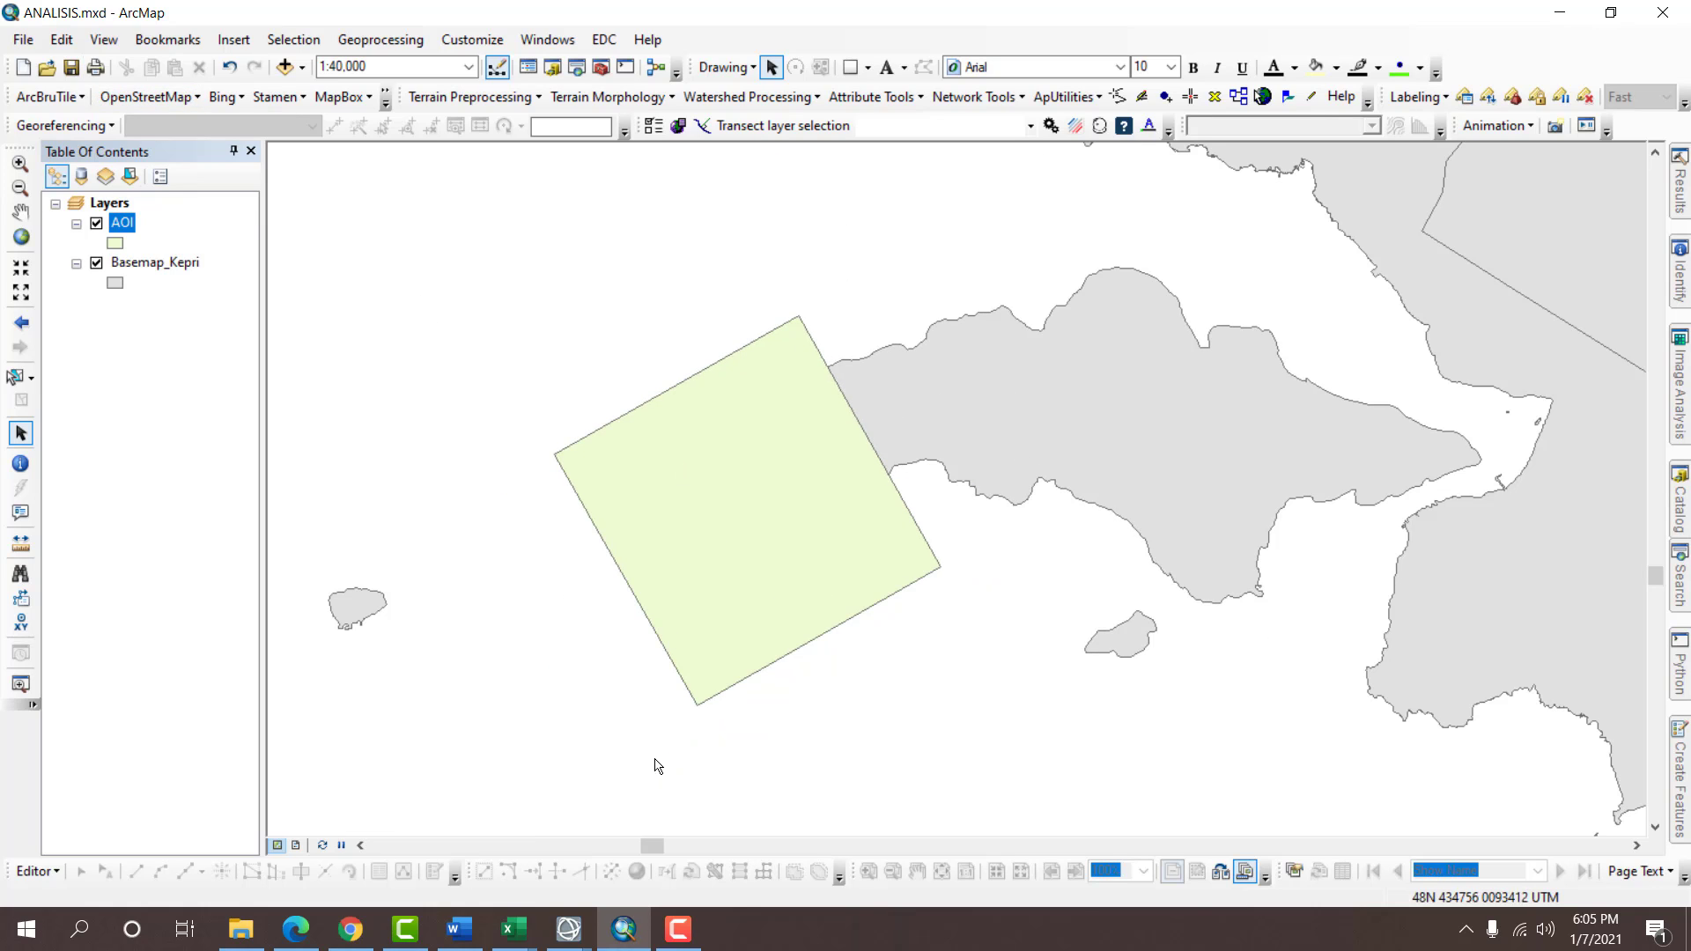
# Switch to the DataKemiringan.xlsx workbook in Excel and examine the beach slope averages and slope categories on Sheet1.
pyautogui.moveTo(515, 927)
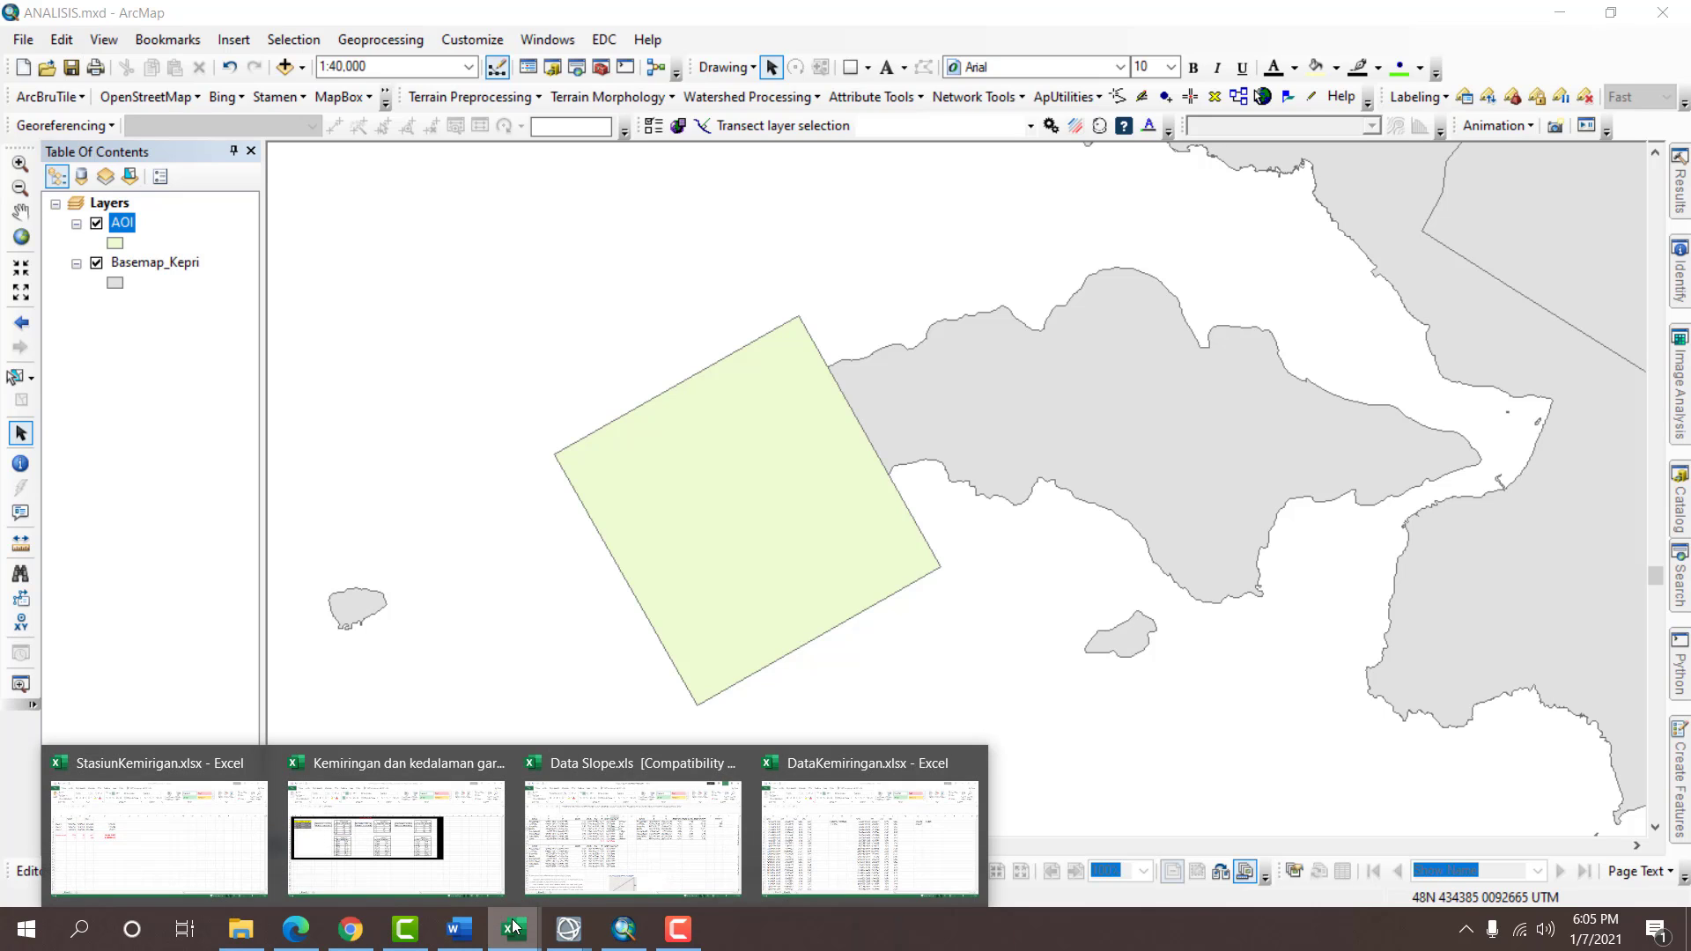
pyautogui.click(870, 832)
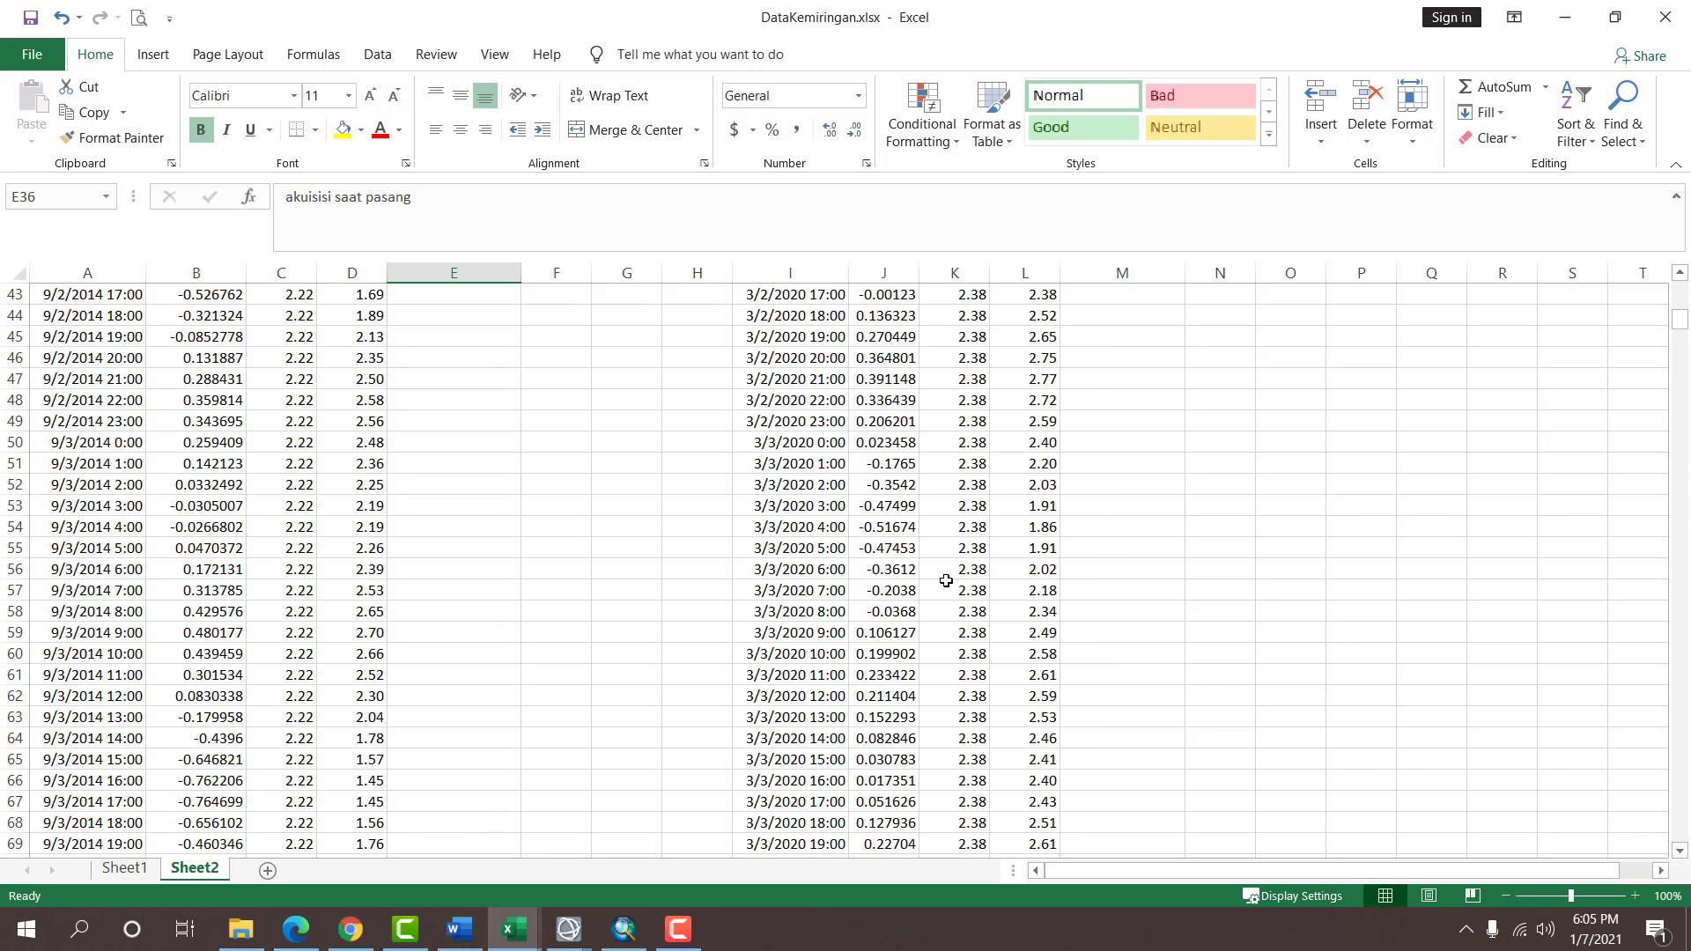
pyautogui.click(124, 868)
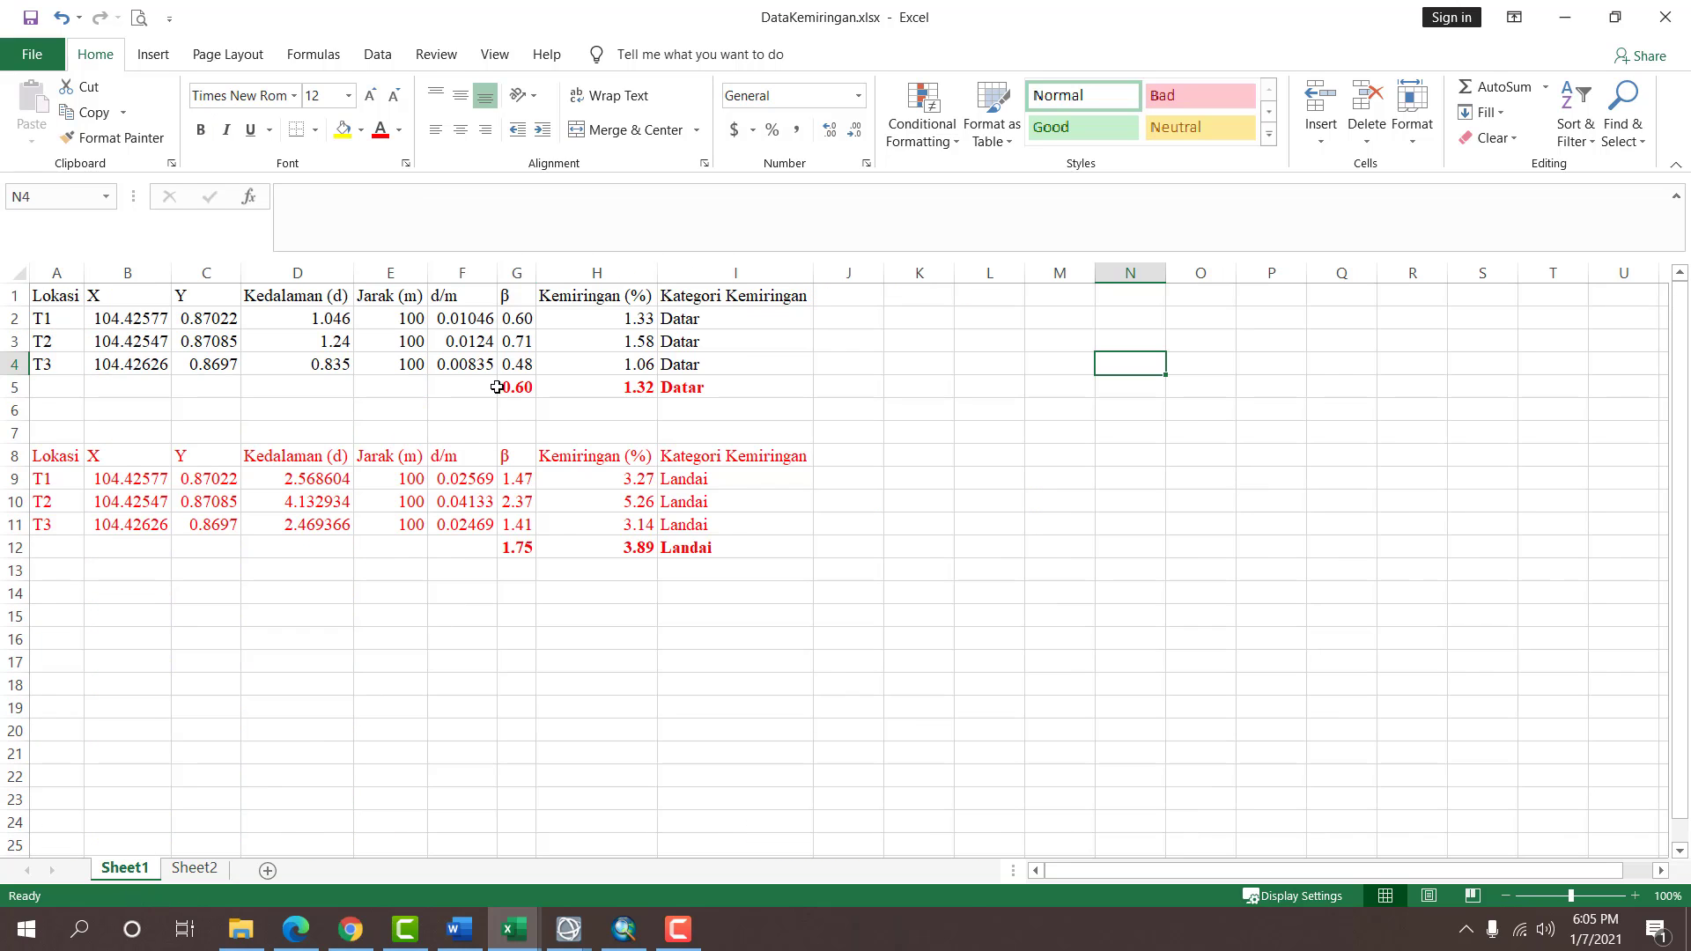
pyautogui.moveTo(497, 388); pyautogui.dragTo(756, 366)
pyautogui.click(1151, 446)
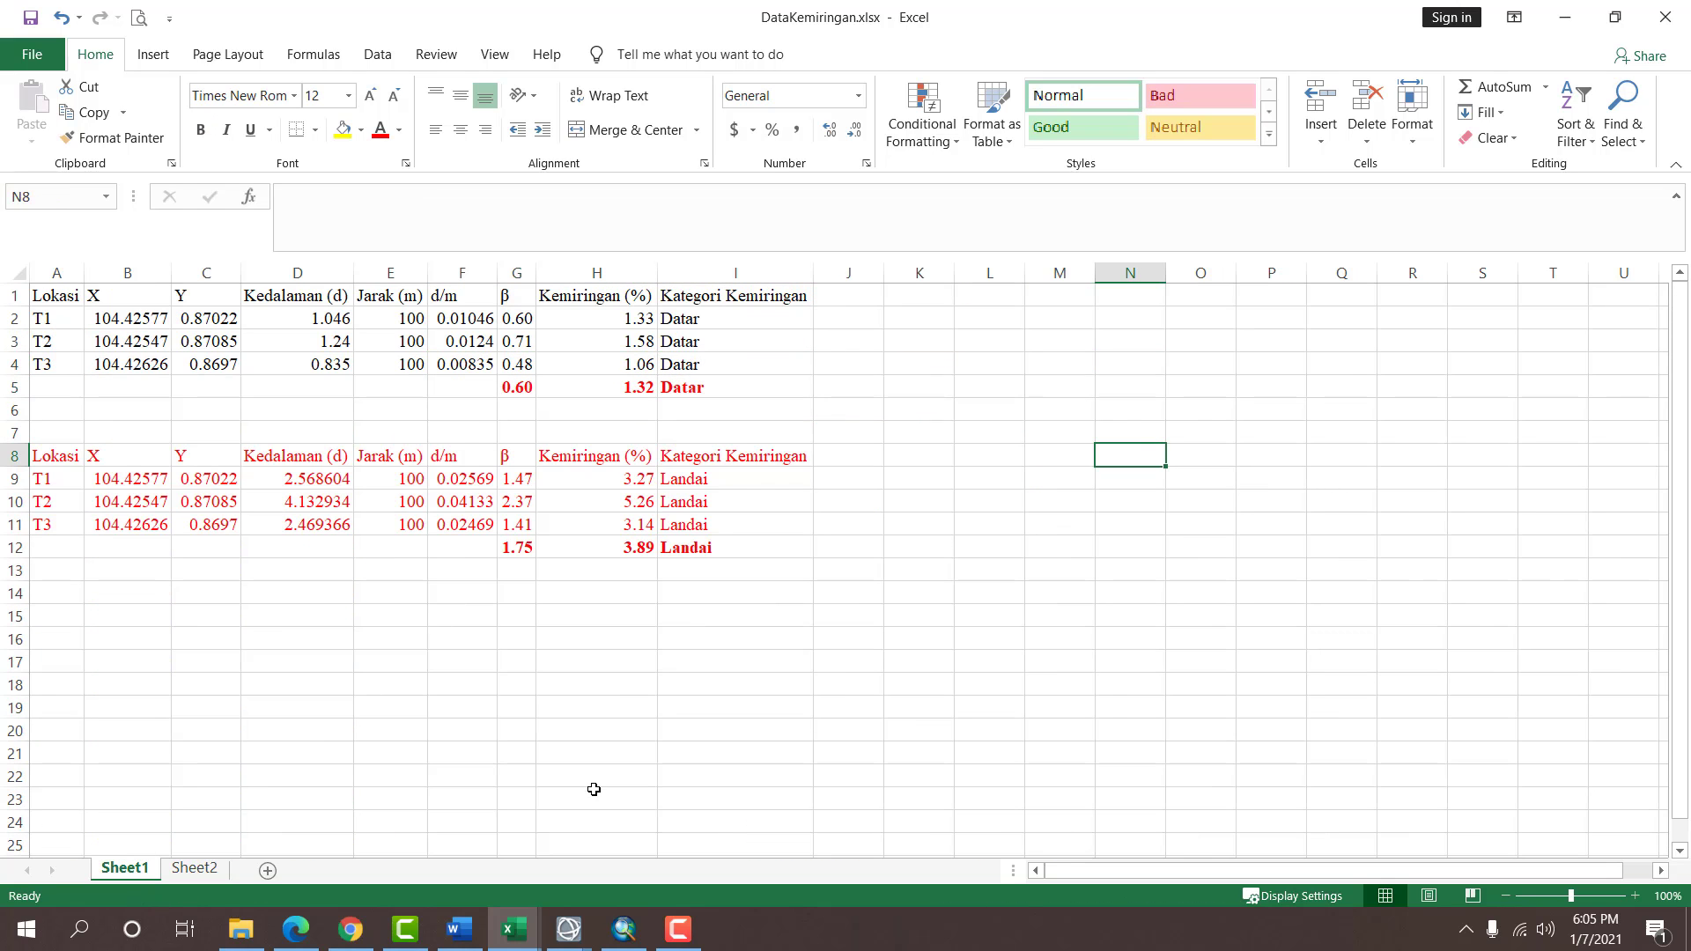